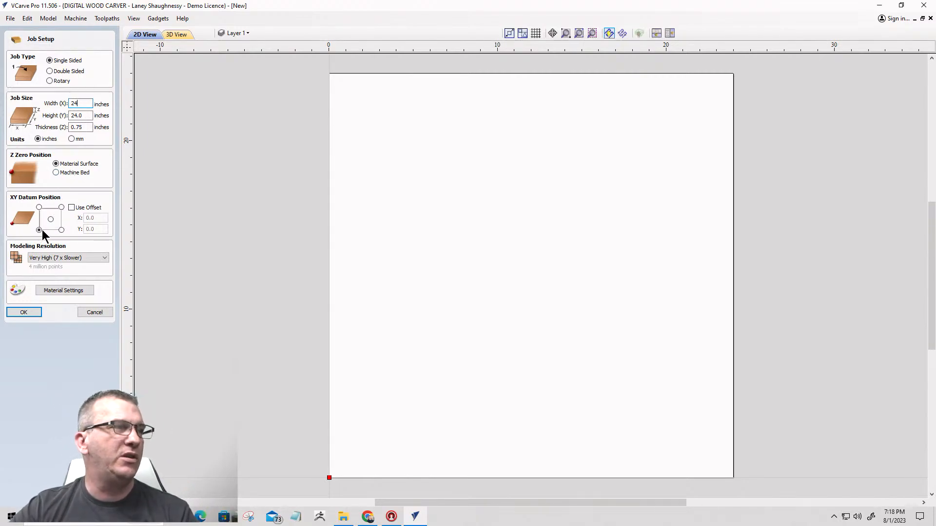
Accept the 24 x 24 x 0.75 inch single-sided job setup and draw an eight-point star with 1.25 inch outer radius near the sheet's upper-left corner.
click(26, 311)
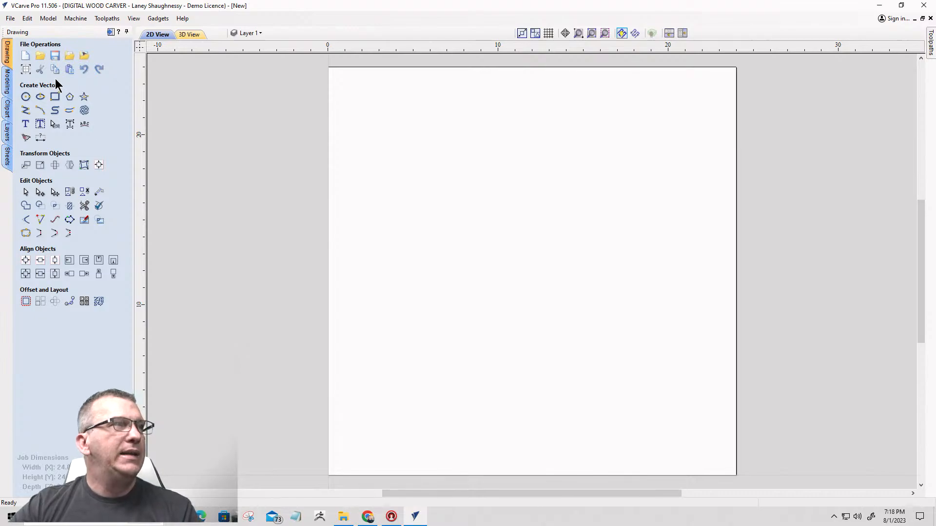
click(83, 97)
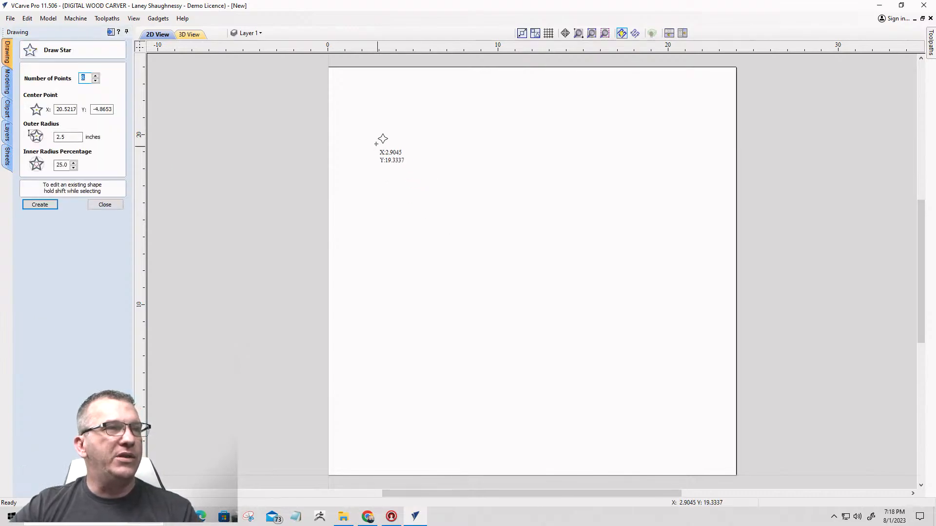
drag(377, 136, 378, 159)
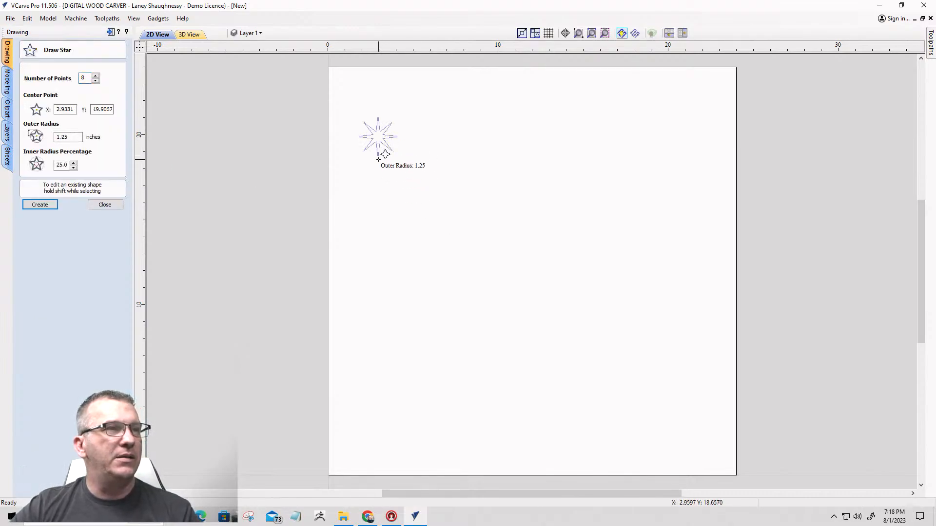
Change the star to 5 points with a 38.2 inner radius percentage and finish editing it.
click(95, 81)
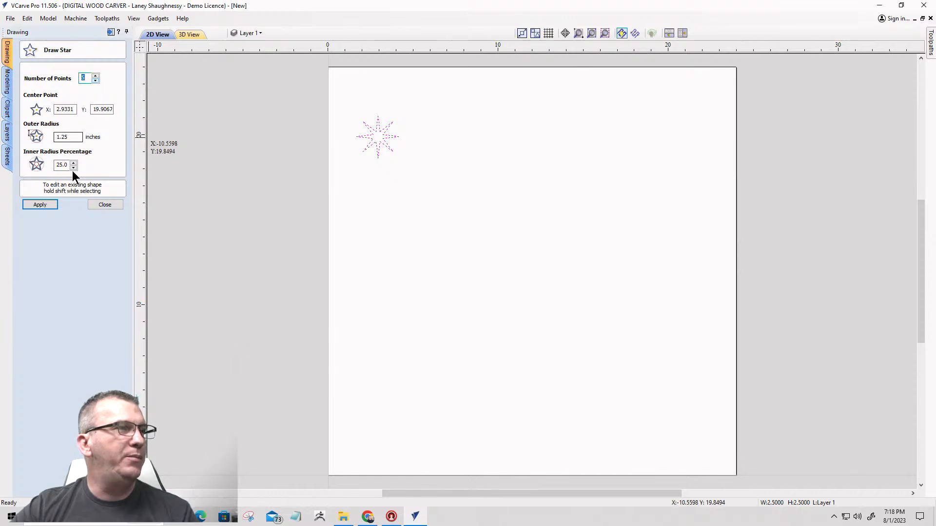
drag(68, 164, 61, 165)
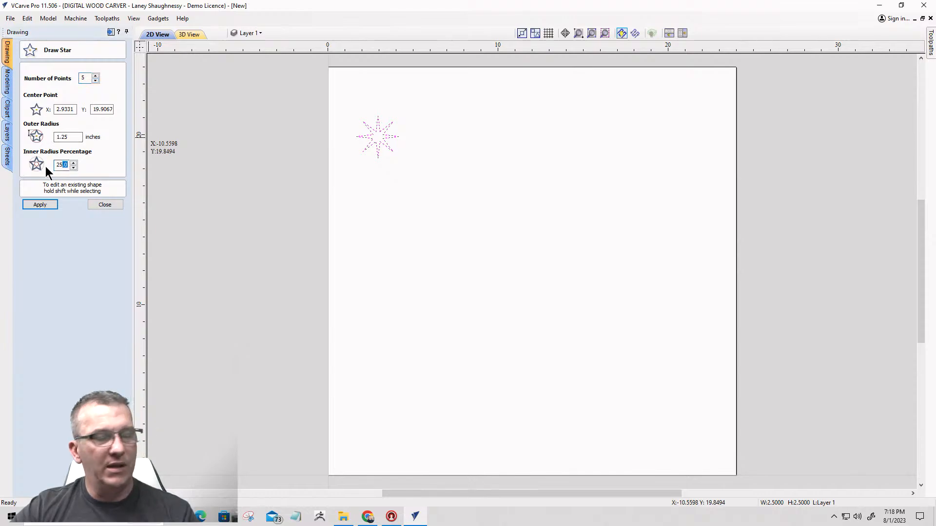
text(38.2)
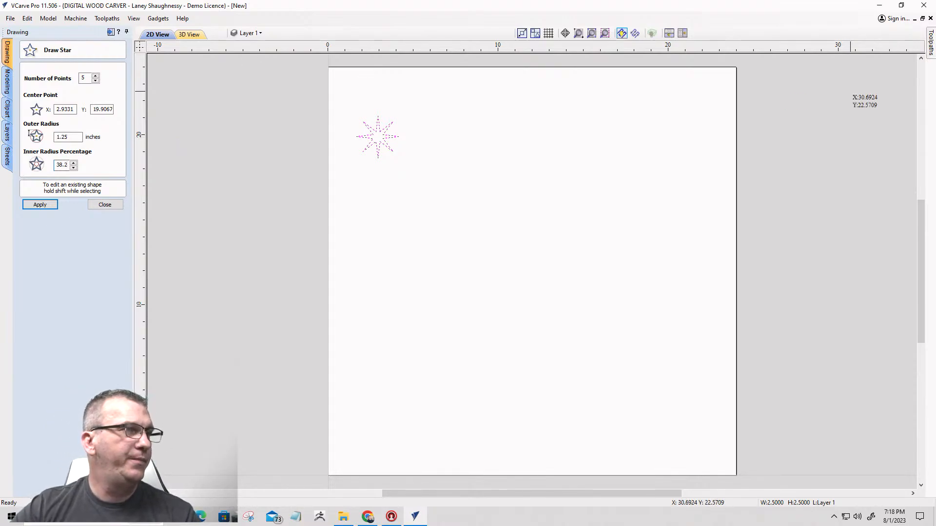
click(41, 206)
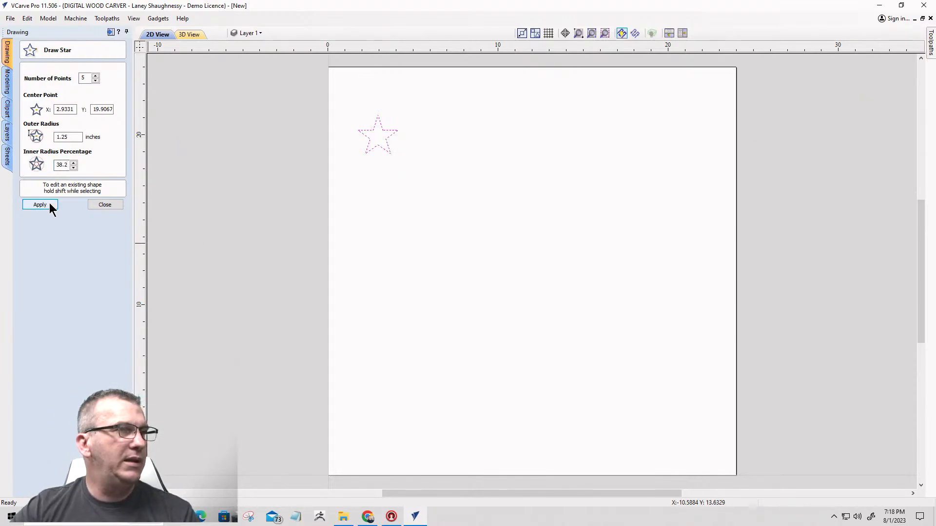
scroll(439, 158, down, 2)
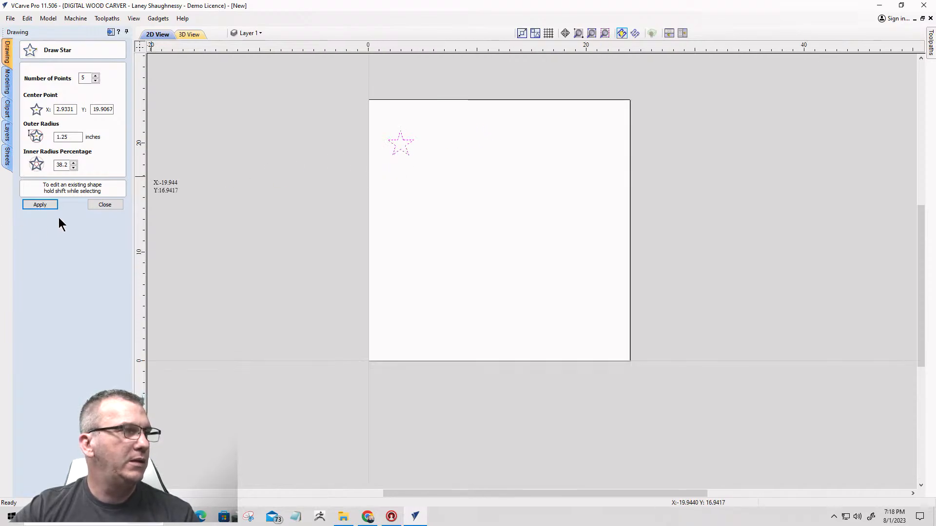
click(101, 204)
Move the star down to the lower-left corner of the material.
click(396, 146)
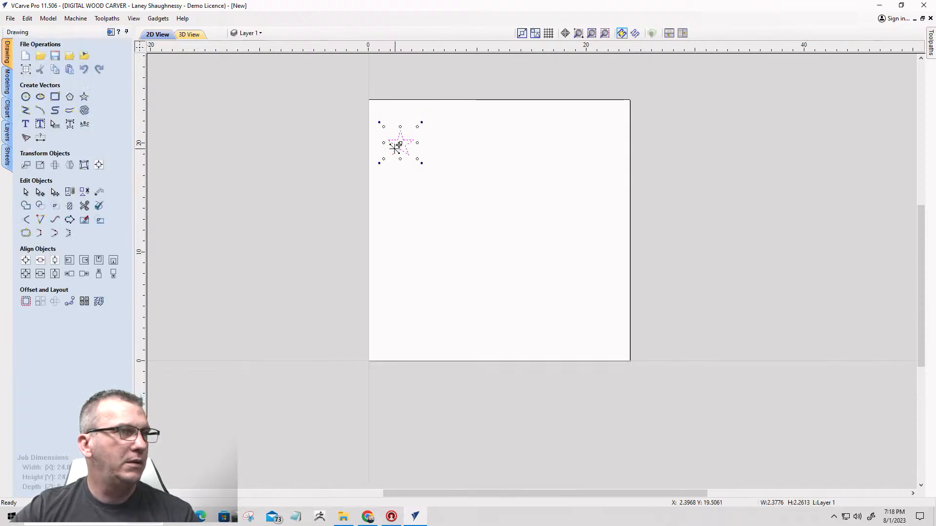
drag(391, 162, 378, 295)
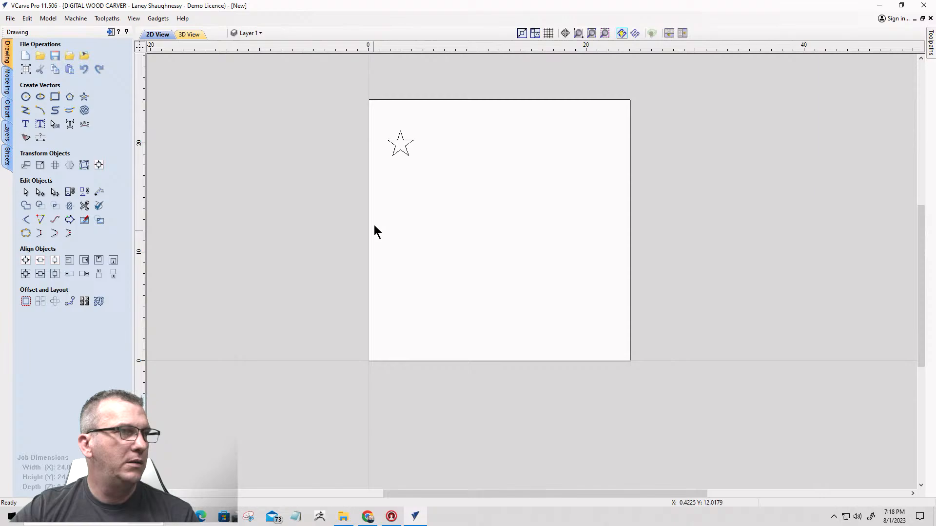
click(405, 155)
drag(405, 155, 391, 347)
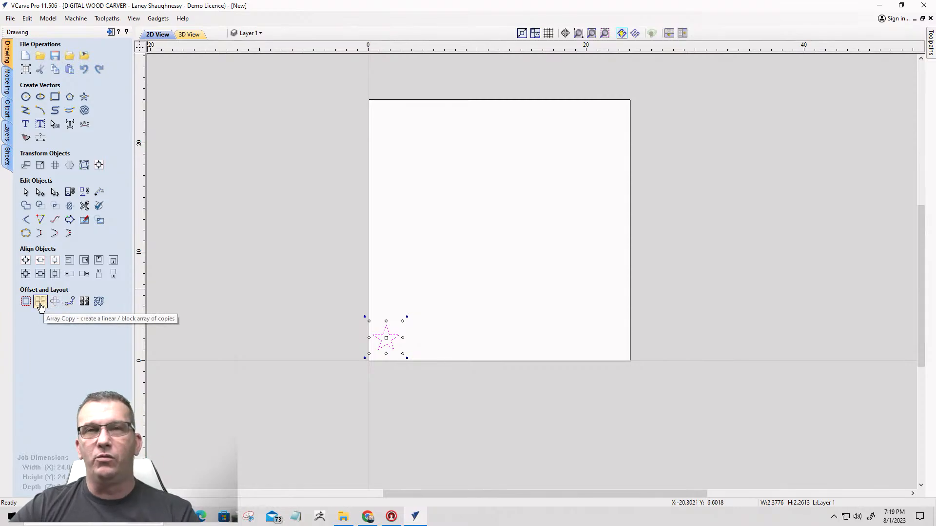
Array-copy the star into 7 rows and 7 columns with 0.375 inch gaps in X and Y.
click(56, 302)
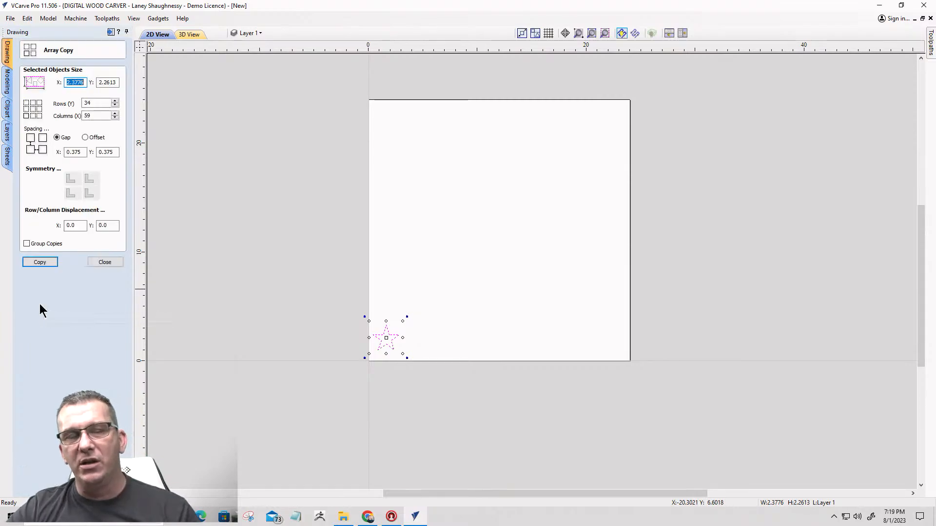
double_click(88, 103)
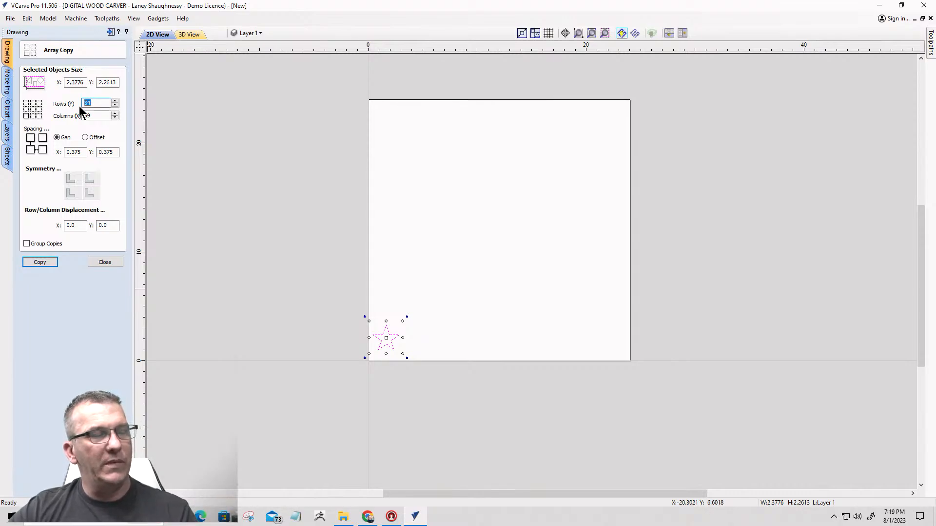
text(7)
key(Tab)
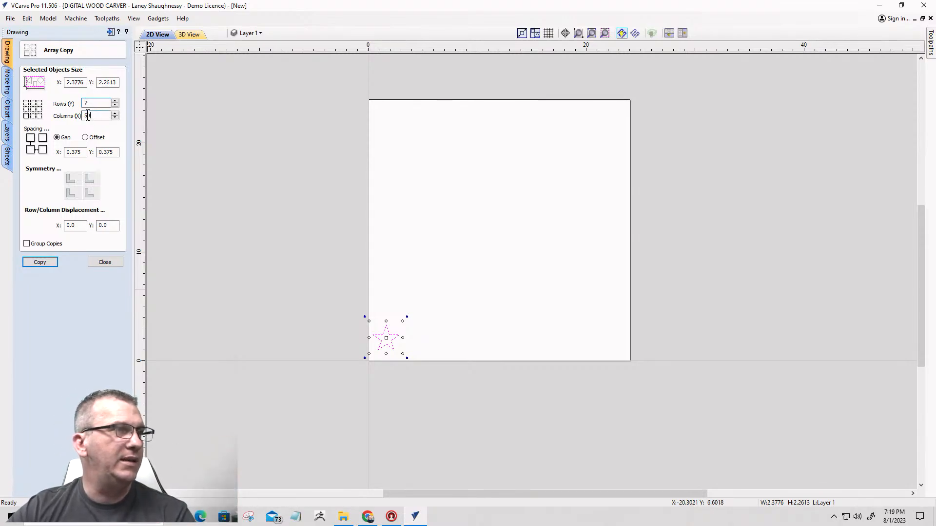
text(7)
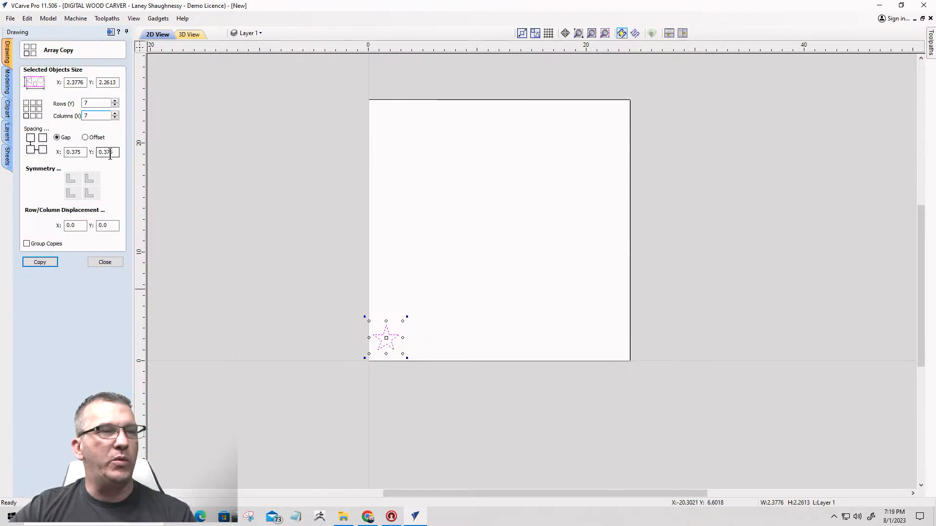
click(39, 262)
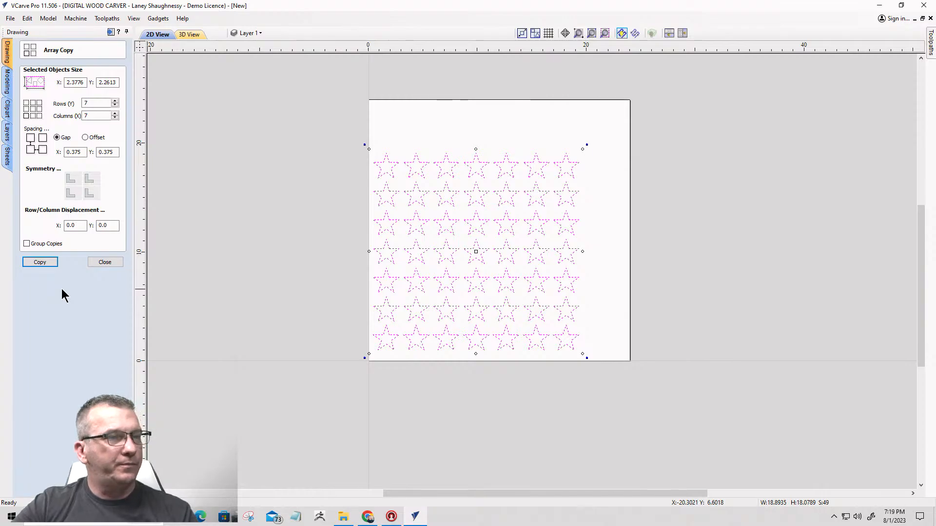
click(100, 263)
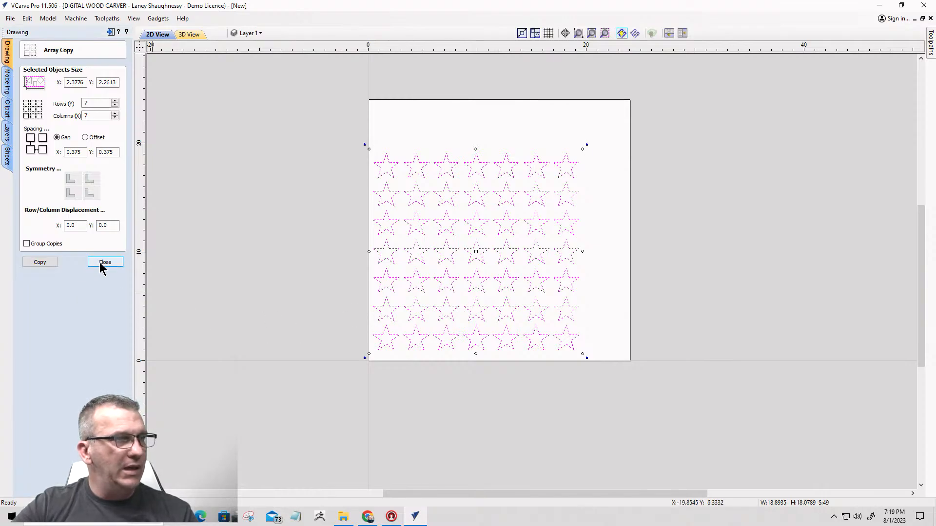
Move the whole star array off the material into the empty space on its right side, then deselect it.
click(424, 262)
mouse_move(424, 262)
mouse_down()
mouse_move(592, 276)
mouse_move(701, 232)
mouse_move(689, 263)
mouse_up()
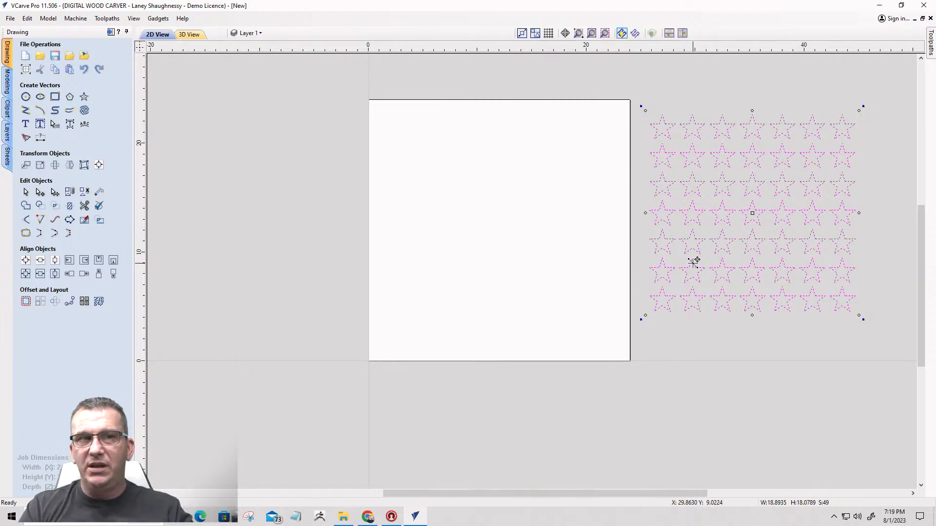
click(705, 345)
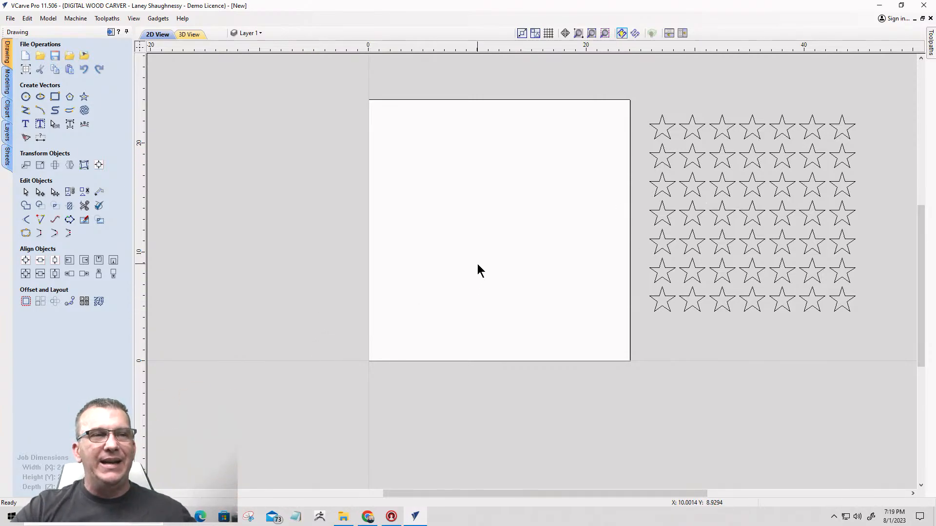
Examine the nodes and start point of the array's lower-left star in node editing mode.
click(660, 299)
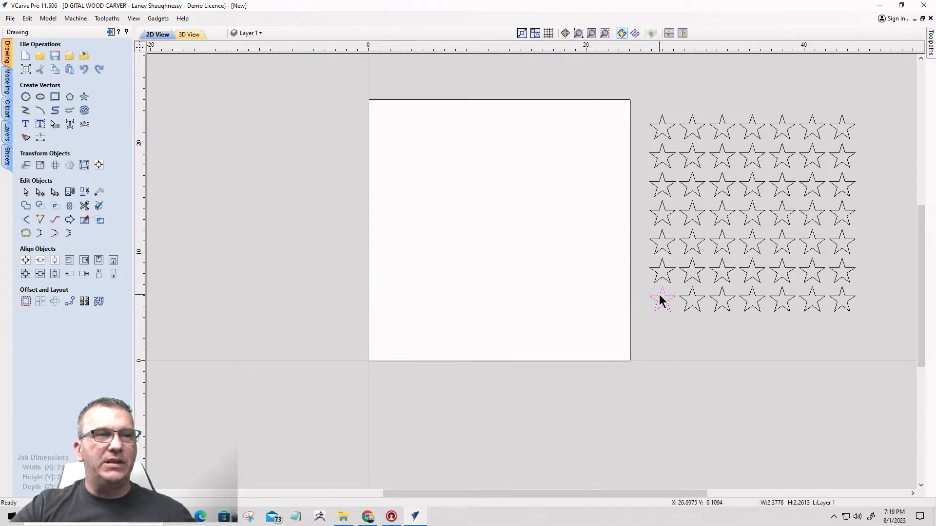
scroll(763, 312, up, 3)
scroll(751, 302, up, 5)
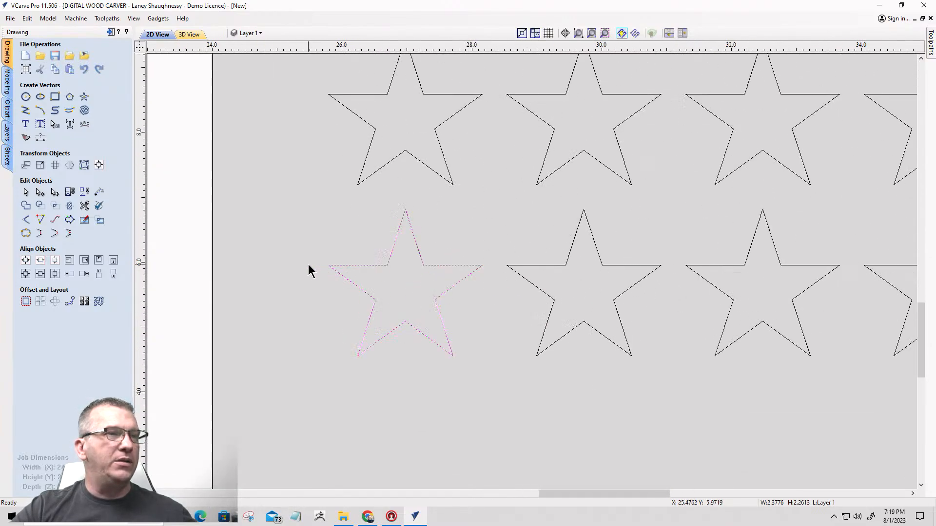
click(40, 192)
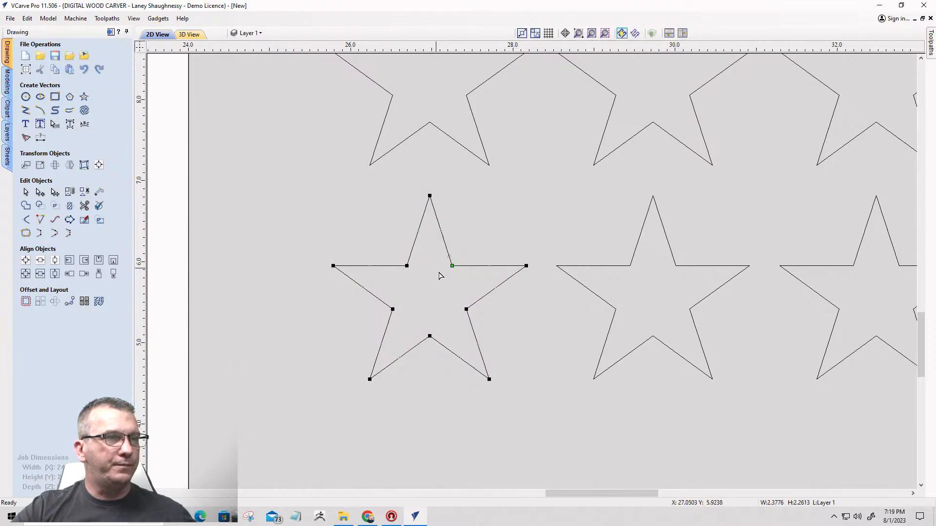
click(451, 265)
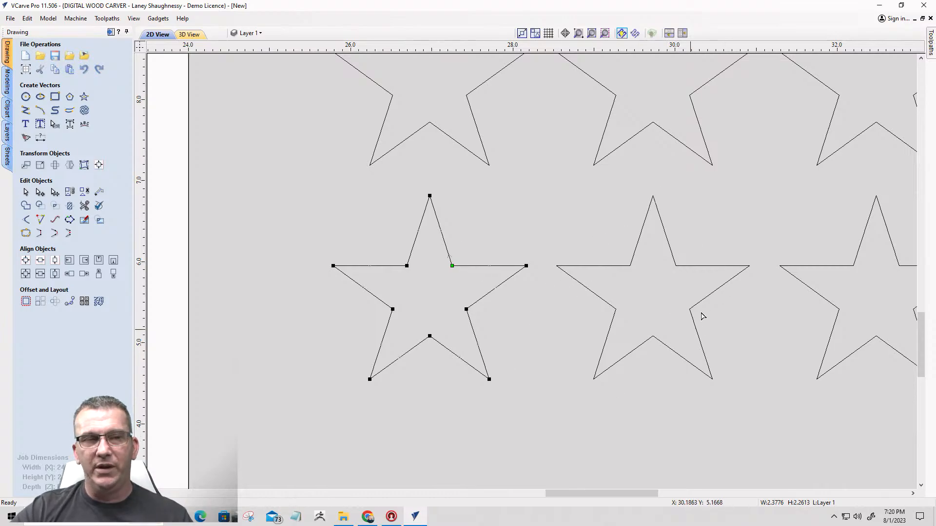
scroll(692, 307, down, 2)
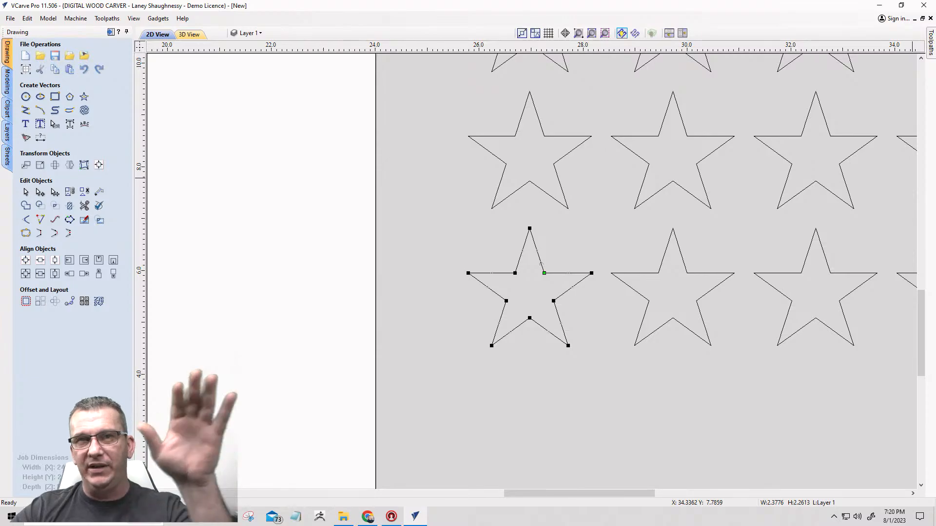
scroll(417, 361, down, 4)
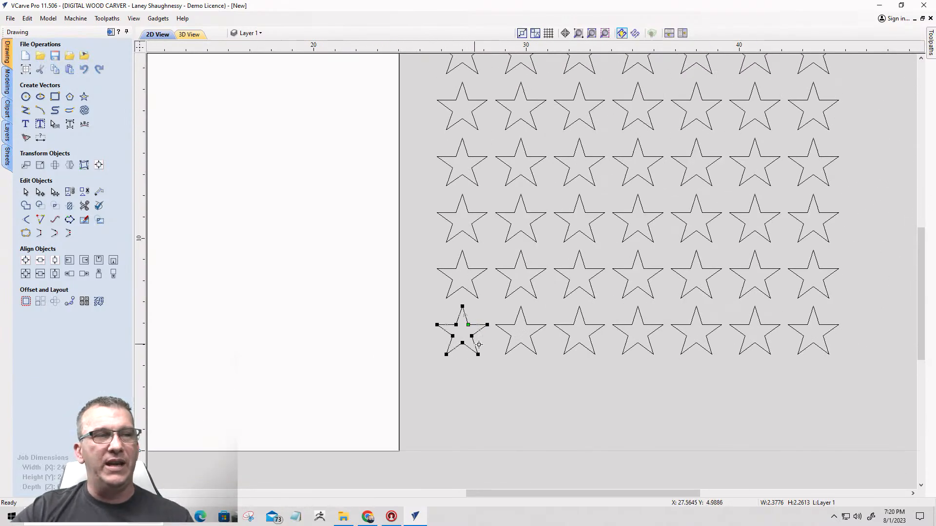
click(502, 350)
Select stars in serpentine order: bottom row left to right, second row right to left, and the first two stars of the third row.
click(478, 325)
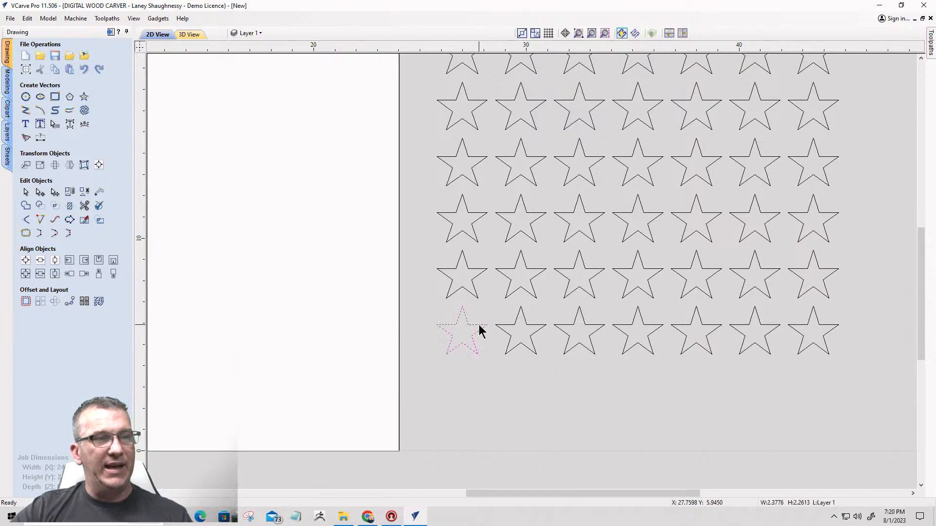
shift+click(505, 325)
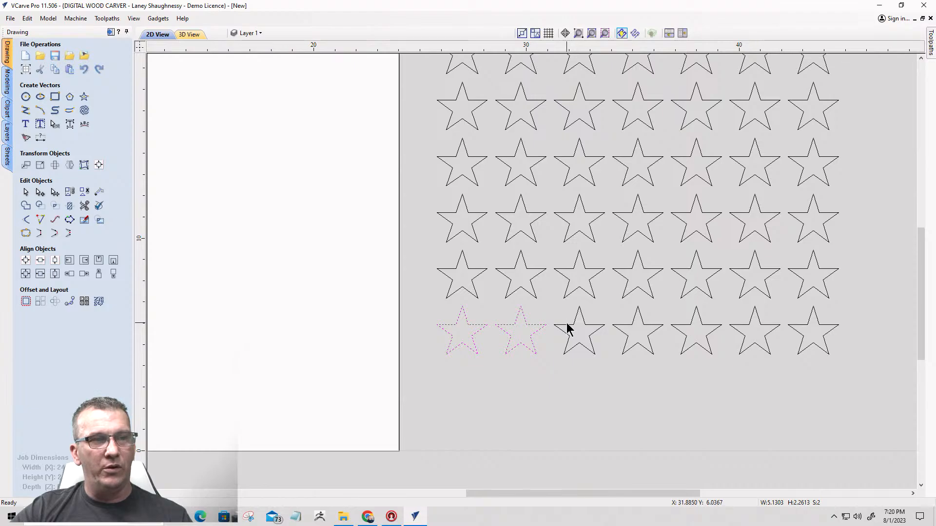
shift+click(567, 330)
shift+click(623, 330)
shift+click(681, 329)
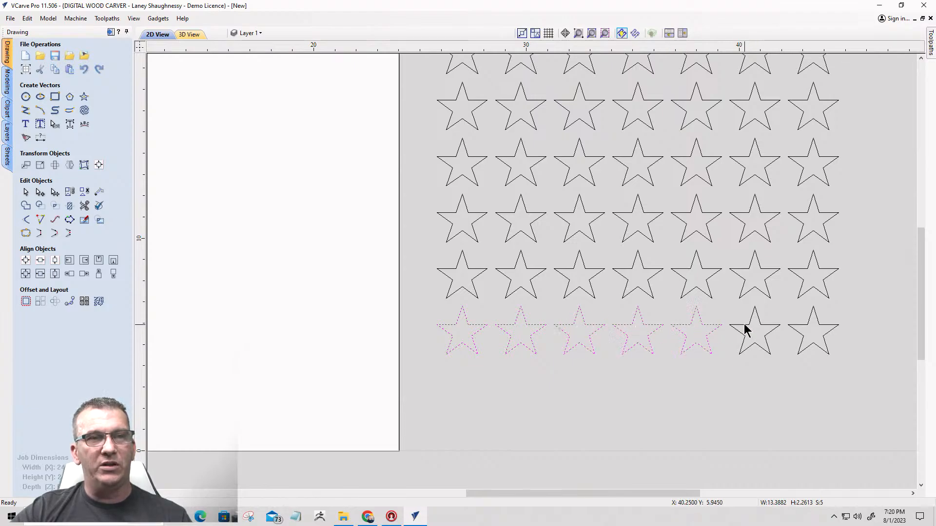
shift+click(747, 329)
shift+click(799, 332)
shift+click(800, 294)
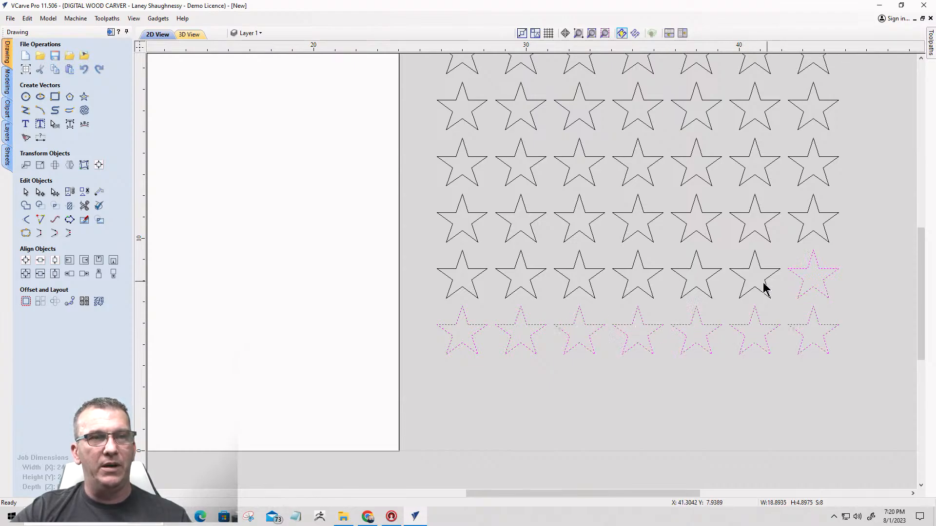
shift+click(741, 296)
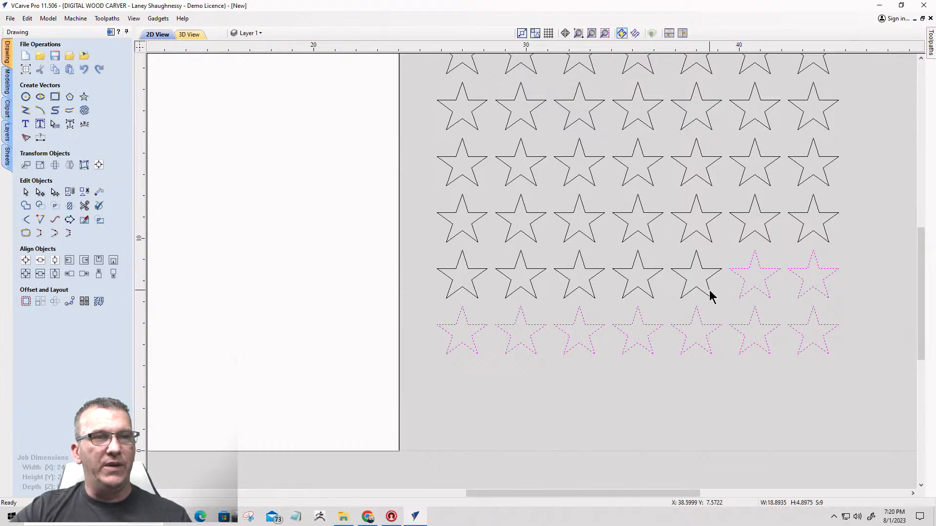
shift+click(710, 296)
shift+click(652, 295)
shift+click(595, 295)
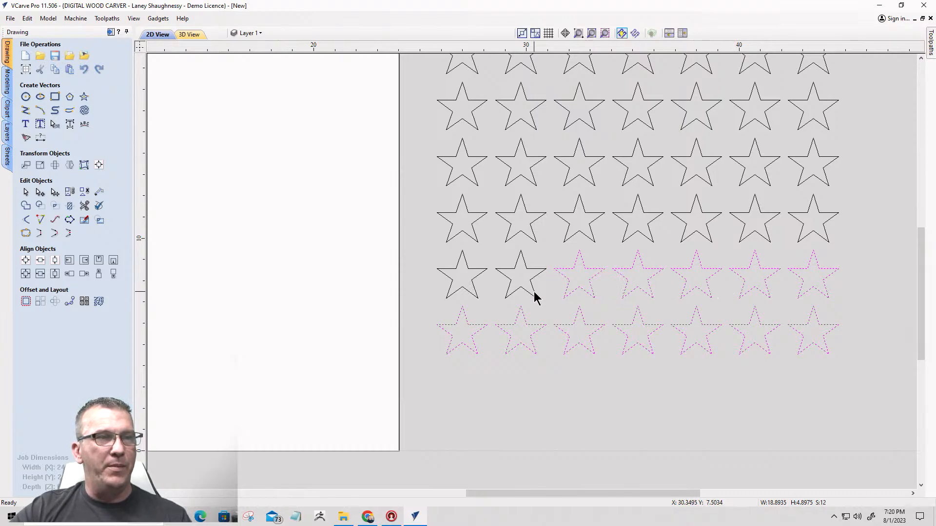
shift+click(517, 295)
shift+click(469, 292)
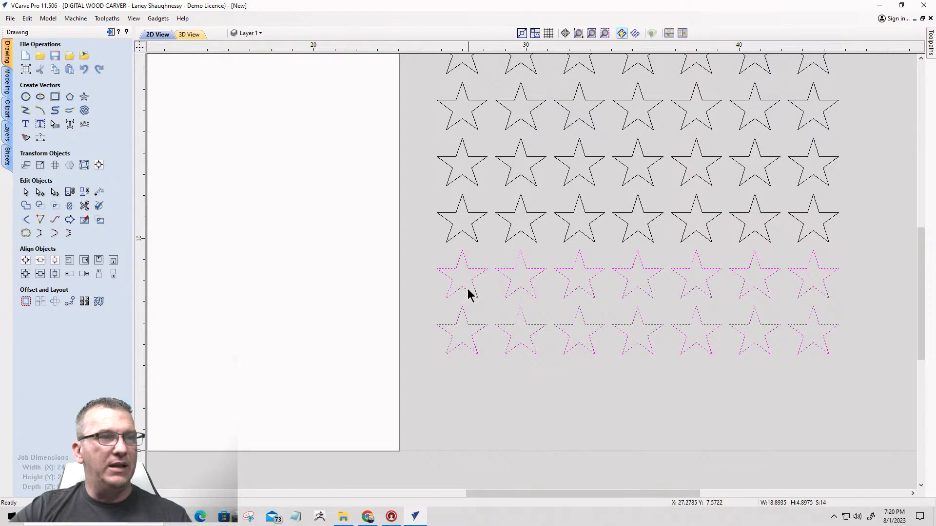
shift+click(449, 237)
shift+click(507, 239)
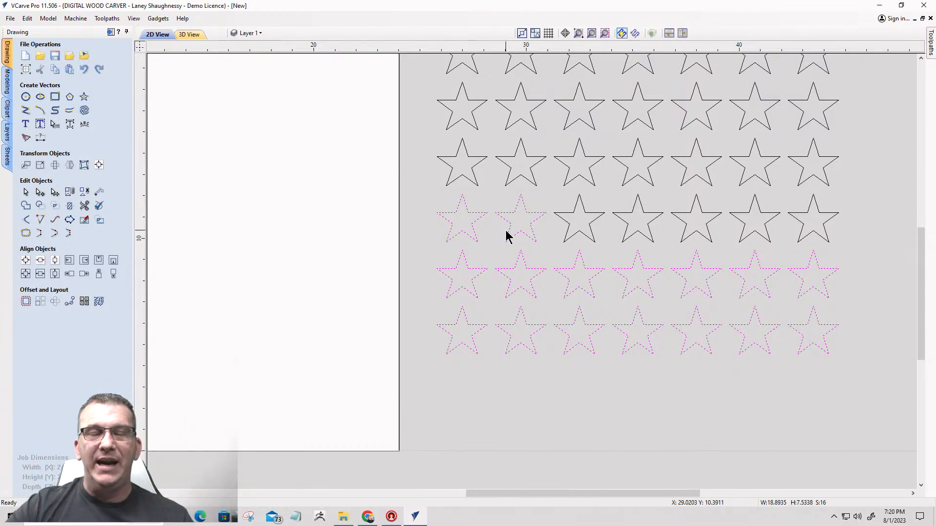
Start a 2D profile toolpath ordered by Left to Right, Bottom to Top, Grid and Shortest Path instead of Vector Selection Order, and show its start-point options.
click(930, 49)
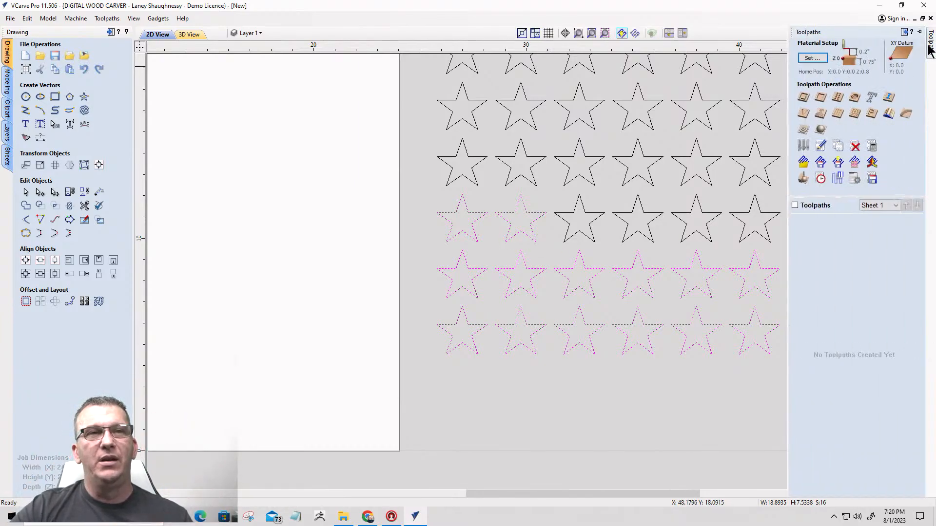
click(803, 97)
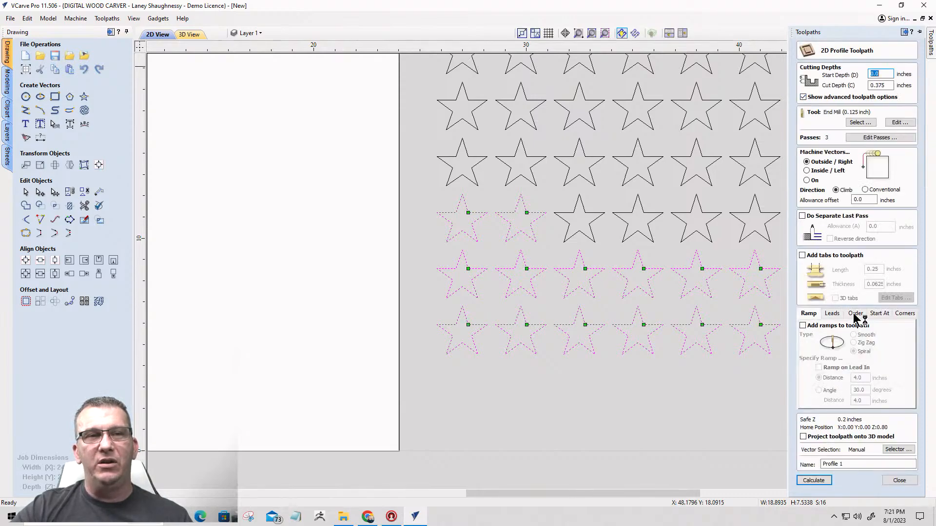
click(856, 314)
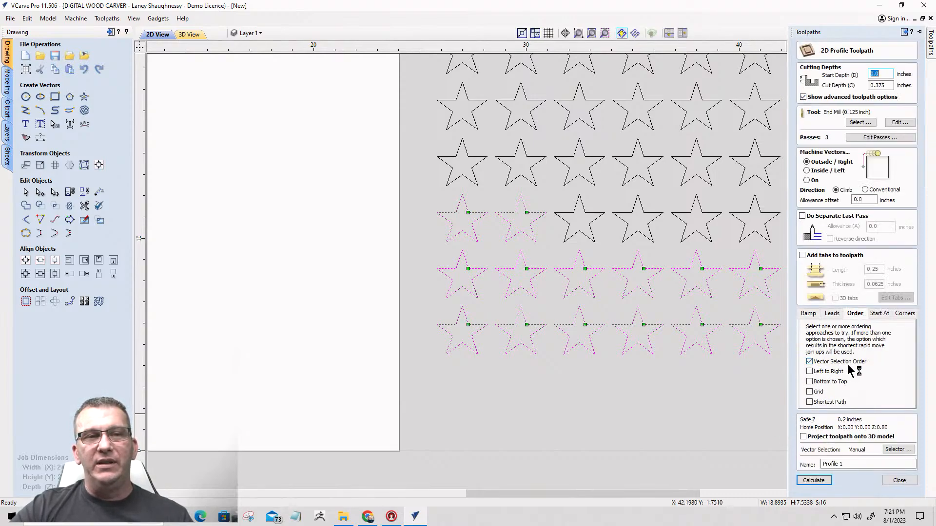
click(810, 371)
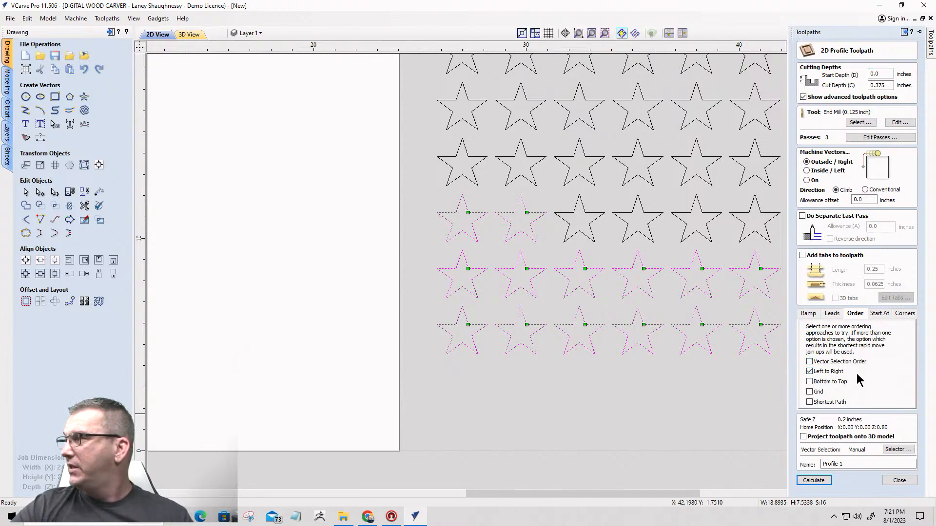
click(809, 382)
click(810, 392)
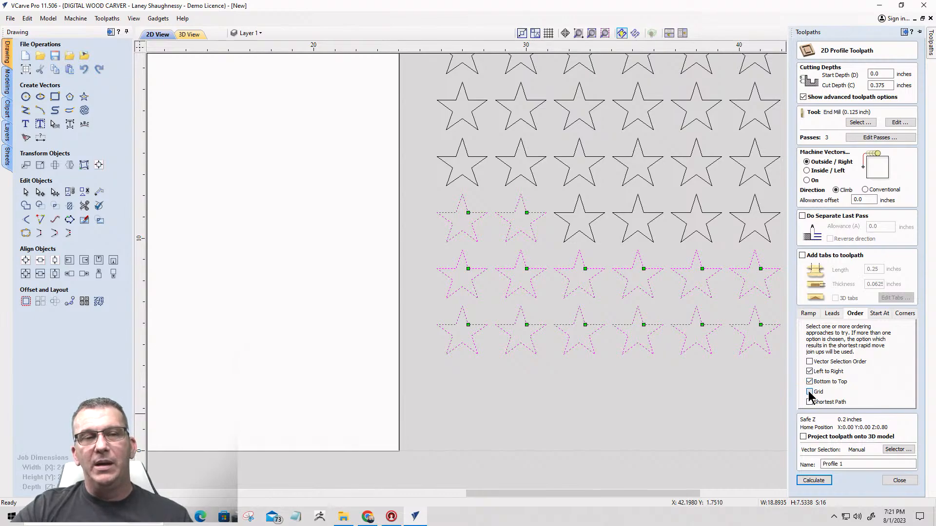
click(809, 402)
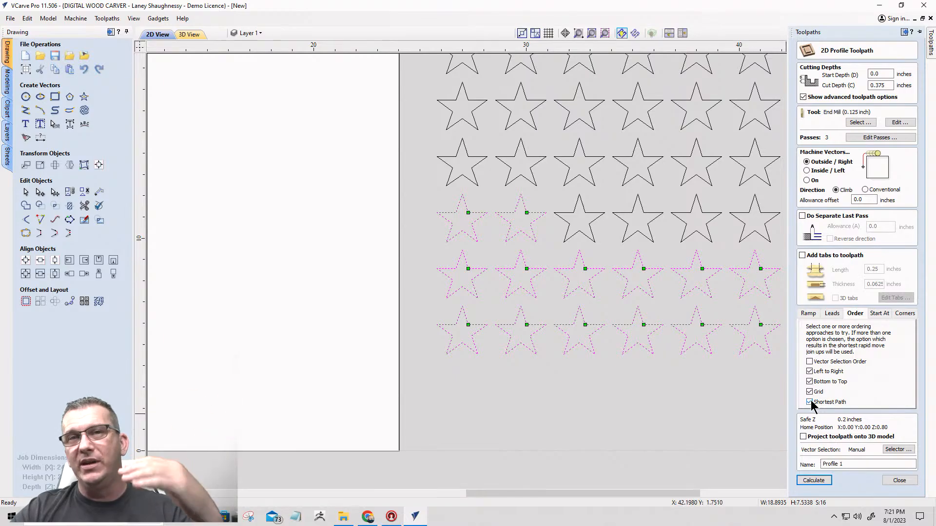
click(880, 314)
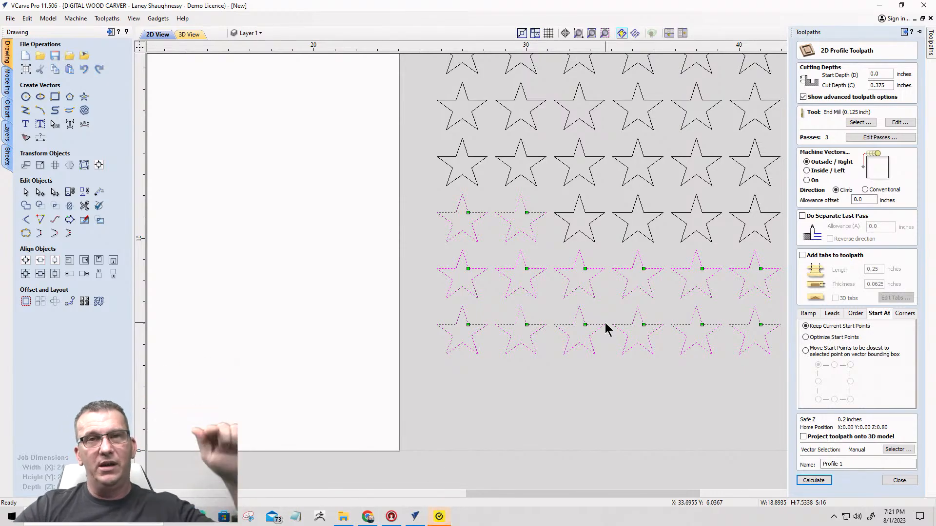
In node editing, insert a point on the right edge of the upper arm of the second-row, third-column star.
scroll(581, 267, up, 5)
scroll(583, 263, up, 4)
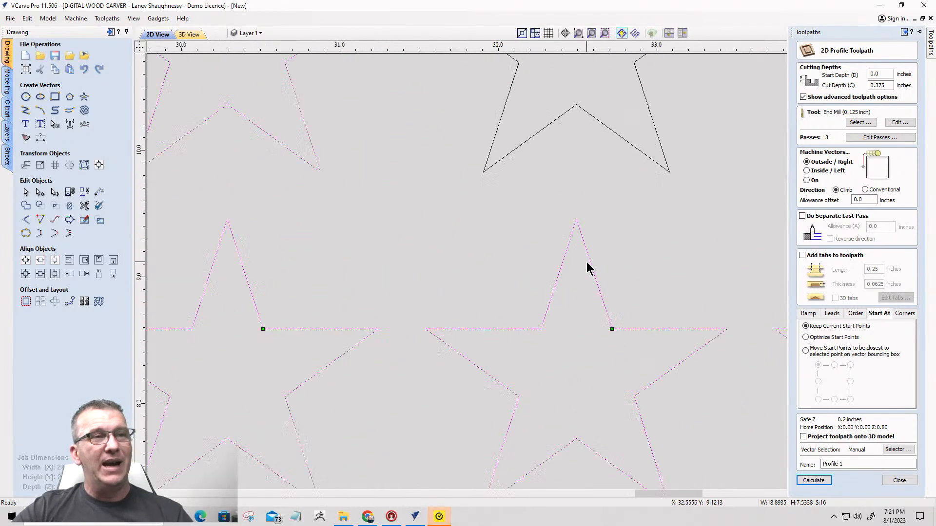
right_click(594, 267)
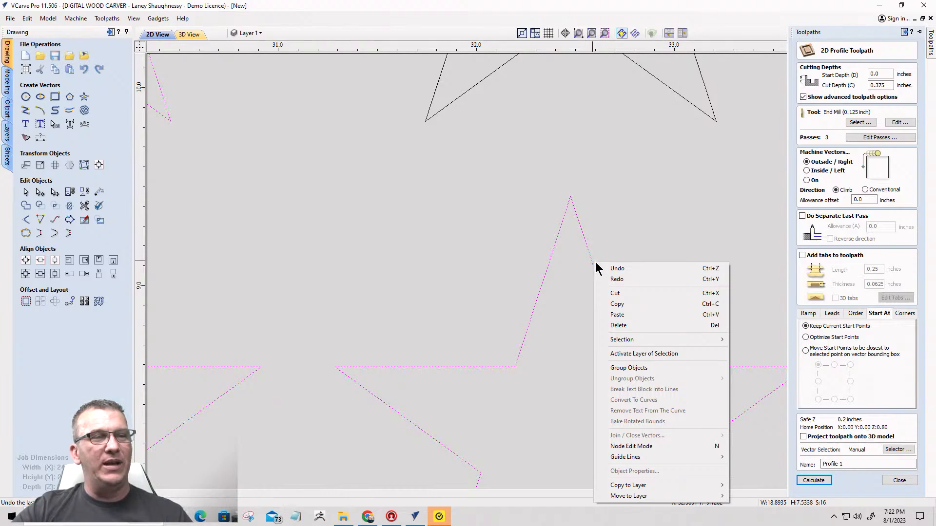
key(n)
right_click(594, 264)
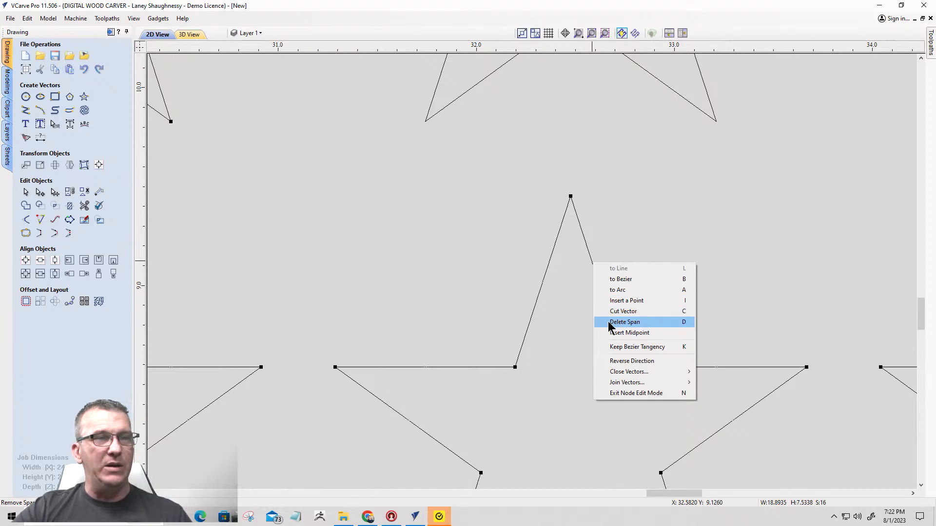
click(613, 300)
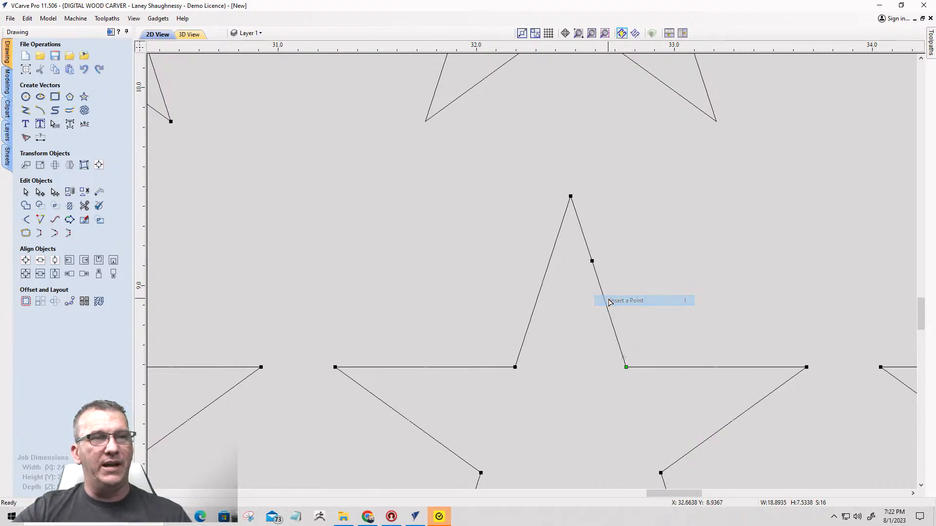
Make the inserted node on the star's upper arm the vector's start point.
right_click(591, 264)
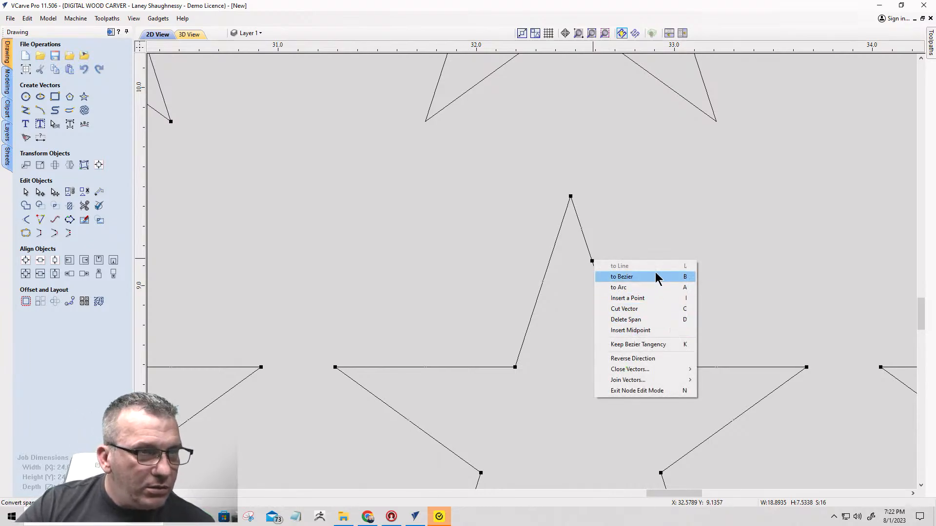
click(592, 259)
right_click(591, 261)
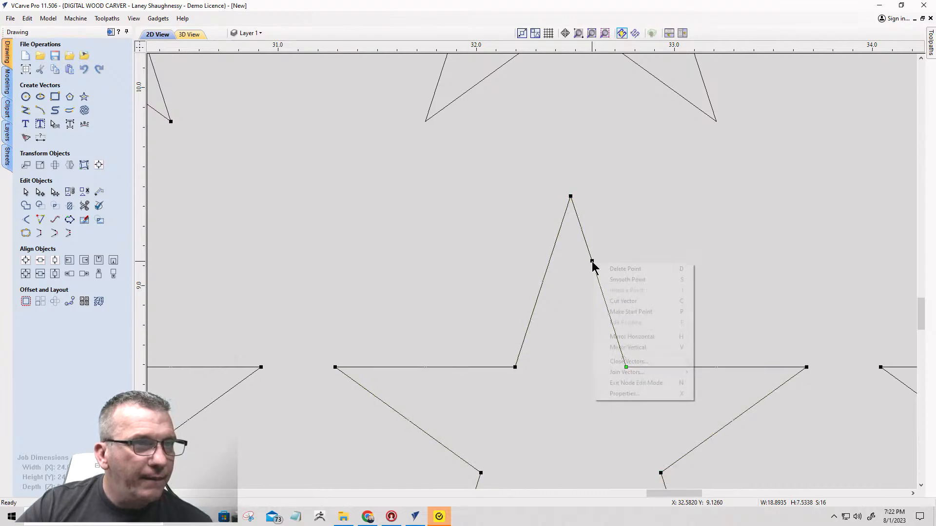
click(617, 313)
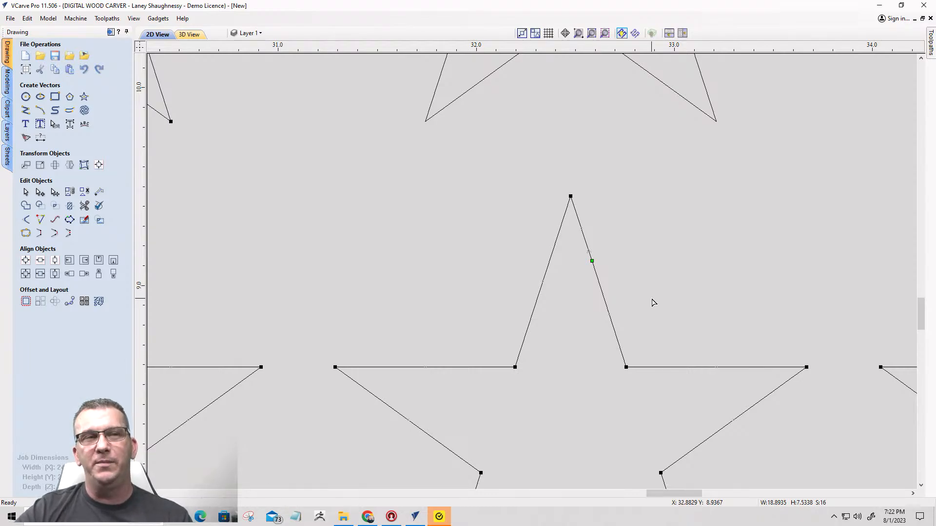
Make the inner corner node at the right base of the star's upper arm the start point again.
scroll(653, 302, down, 10)
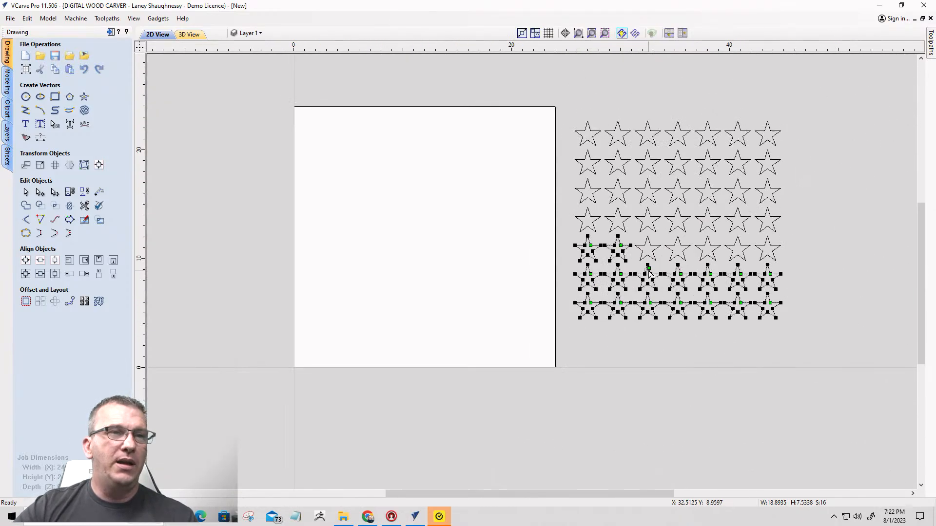
scroll(649, 274, up, 10)
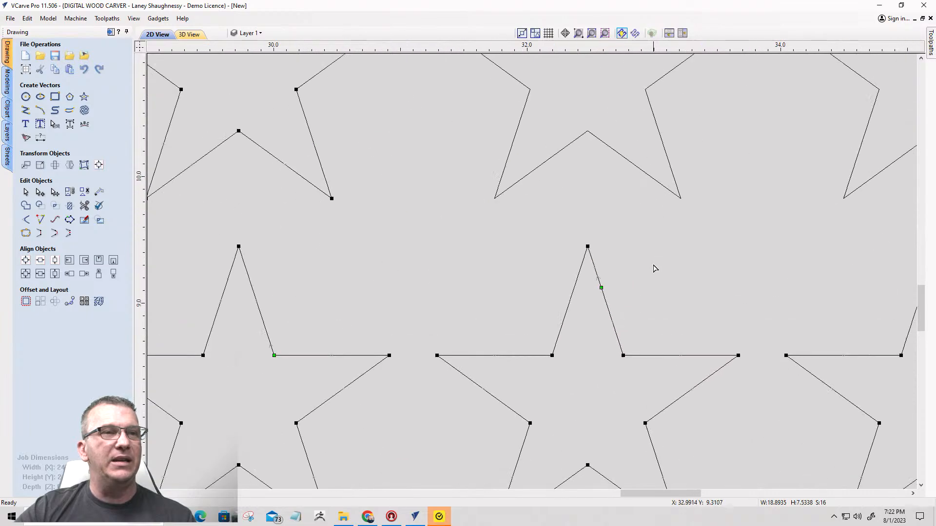
scroll(605, 295, down, 2)
scroll(604, 292, up, 5)
scroll(604, 293, down, 5)
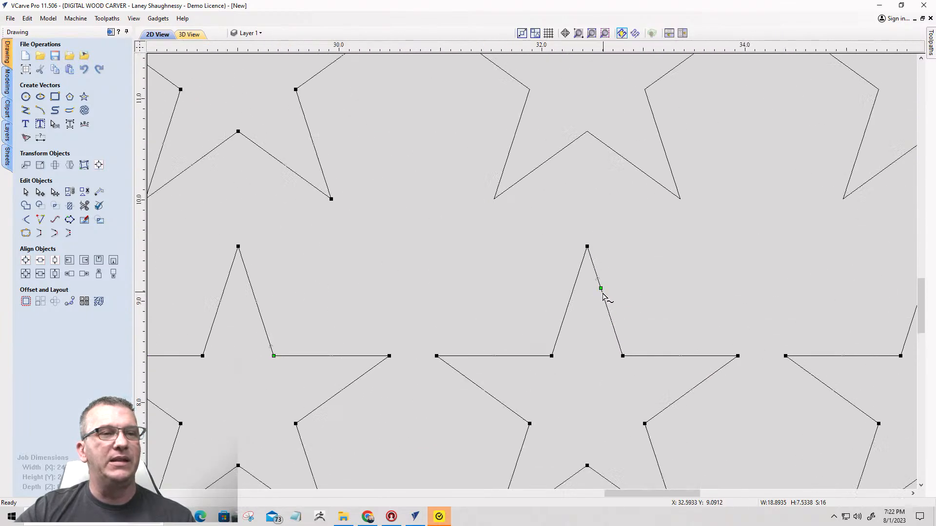
scroll(619, 343, up, 5)
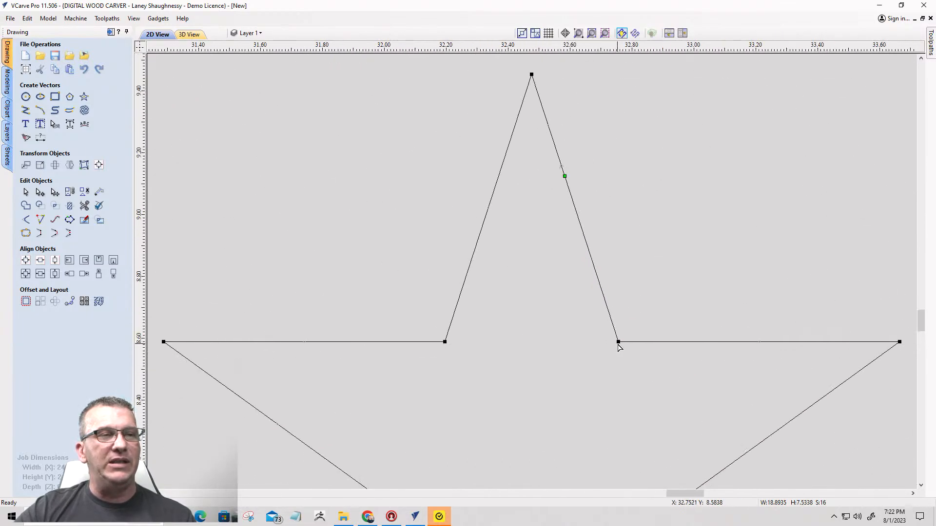
right_click(618, 342)
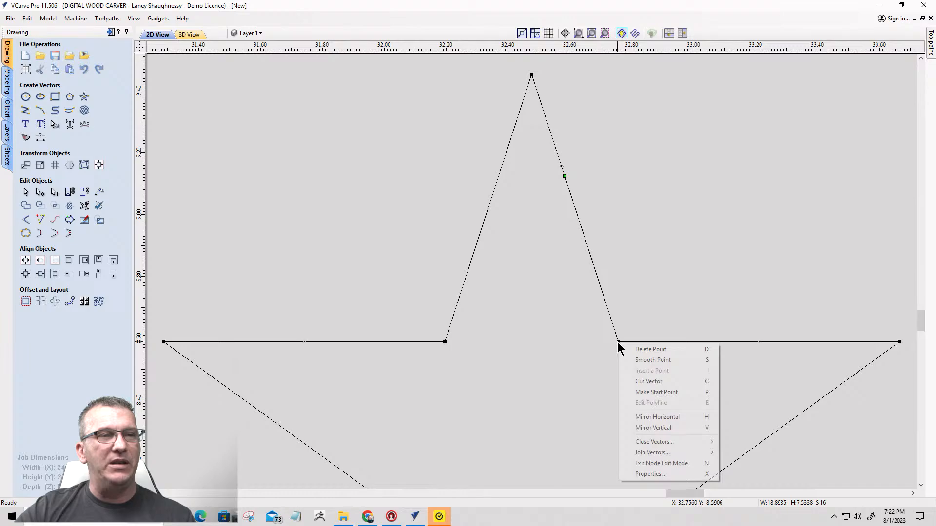
click(636, 390)
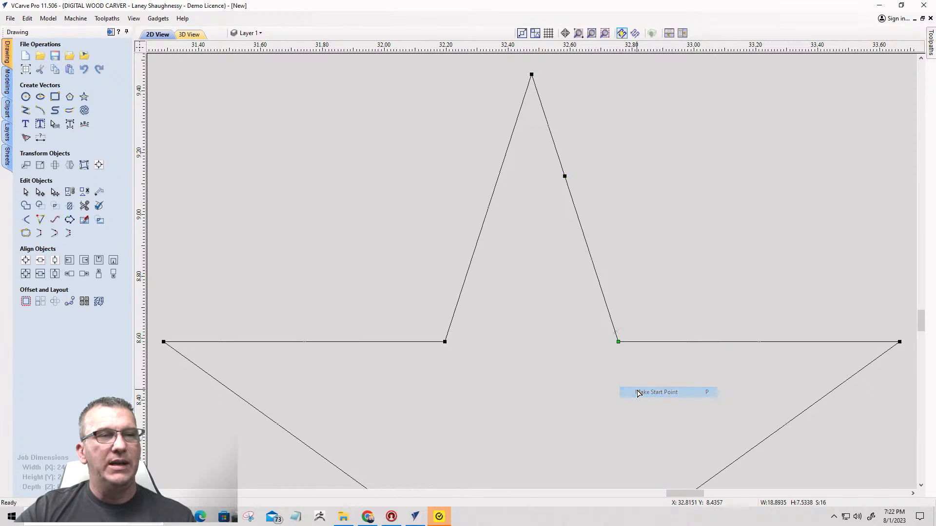
Delete the extra node midway along the right edge of the star's upper arm.
scroll(635, 293, down, 2)
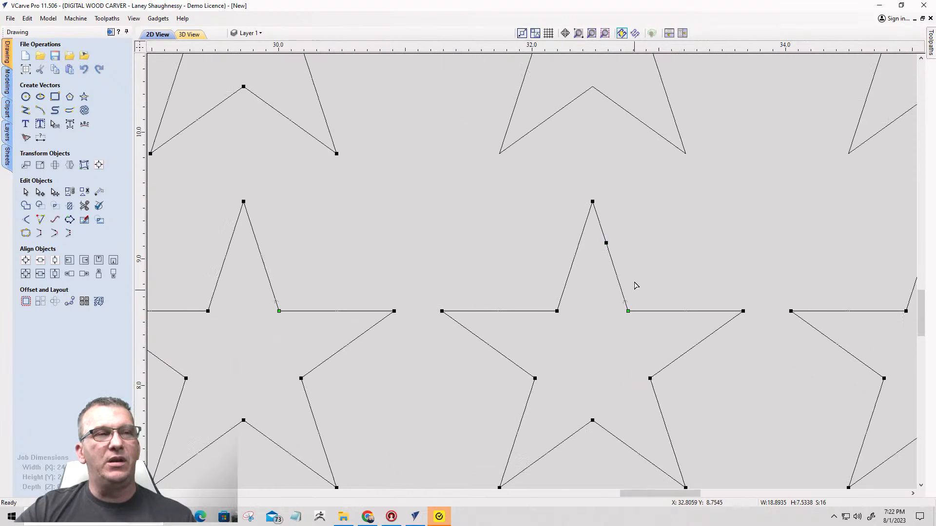
right_click(606, 242)
click(628, 250)
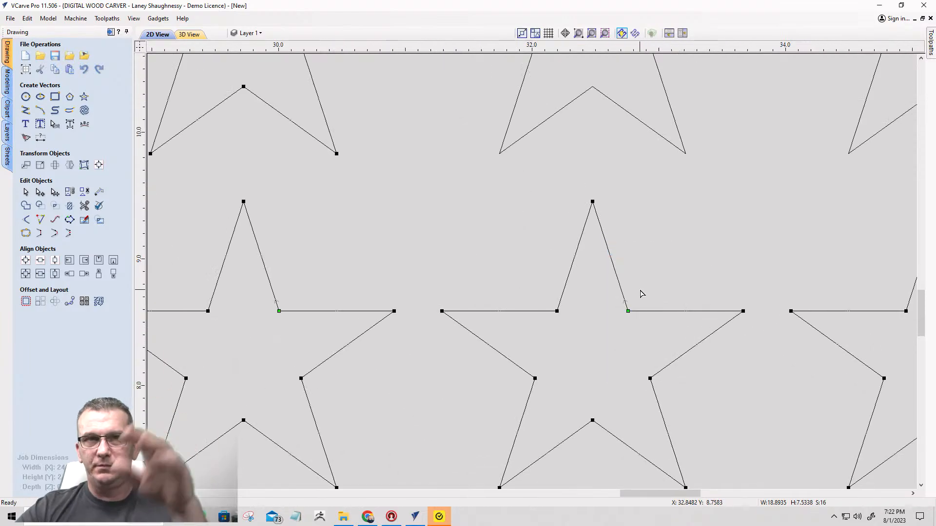
Select the whole star array and set a 0.125 inch tool diameter for nesting the parts, then cancel the nesting.
scroll(647, 327, down, 5)
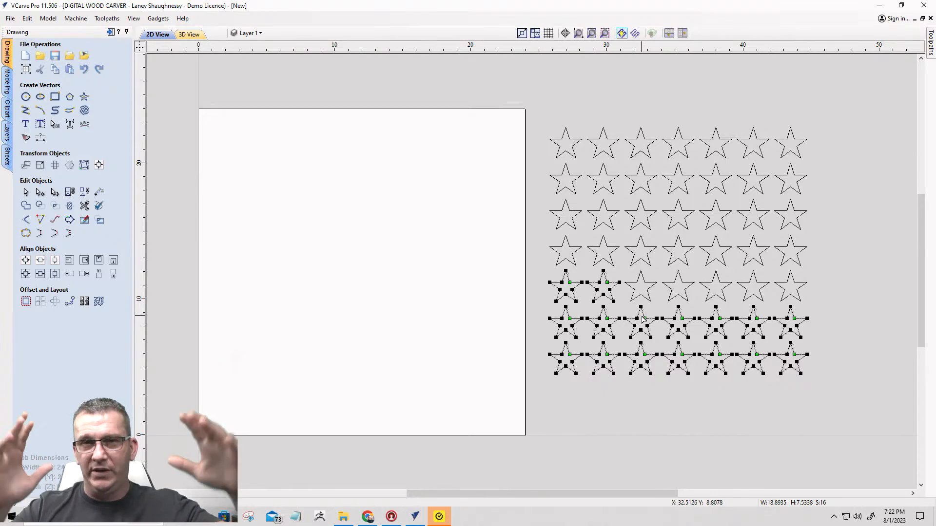
click(24, 192)
drag(494, 98, 867, 428)
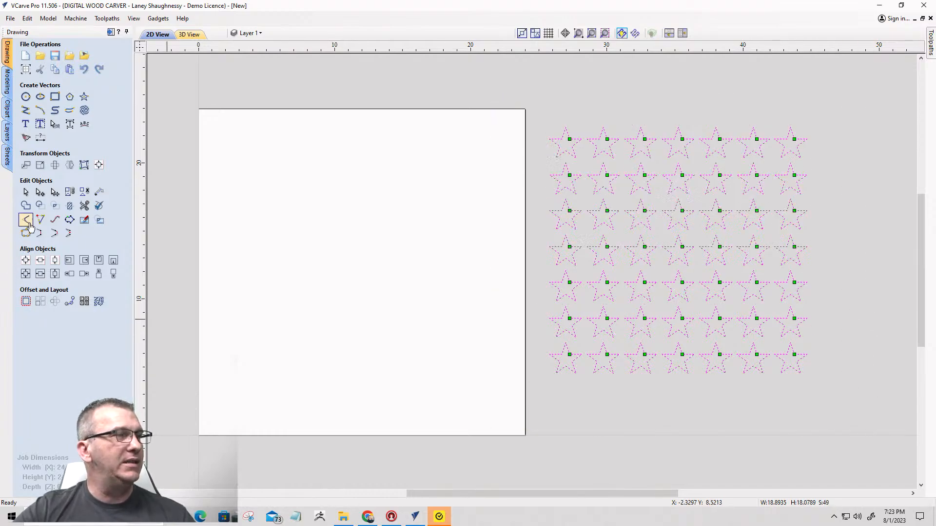
click(99, 303)
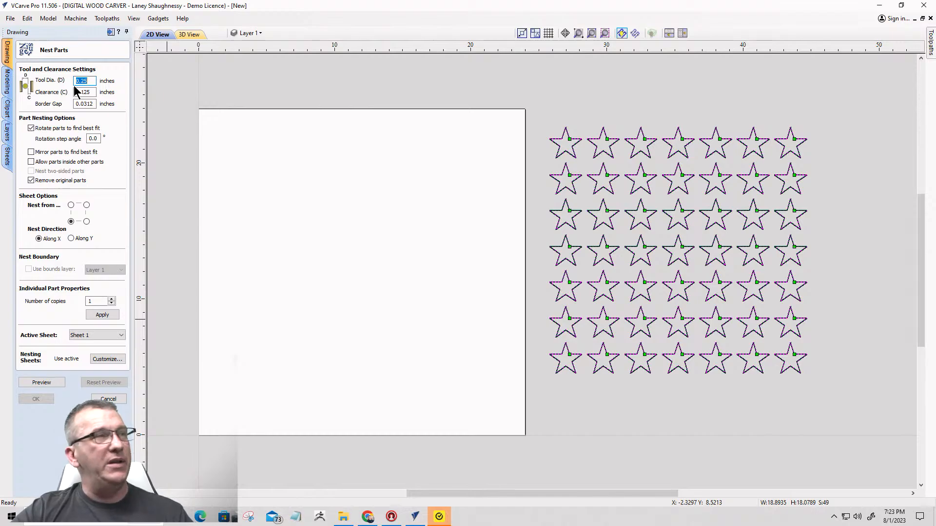
click(79, 81)
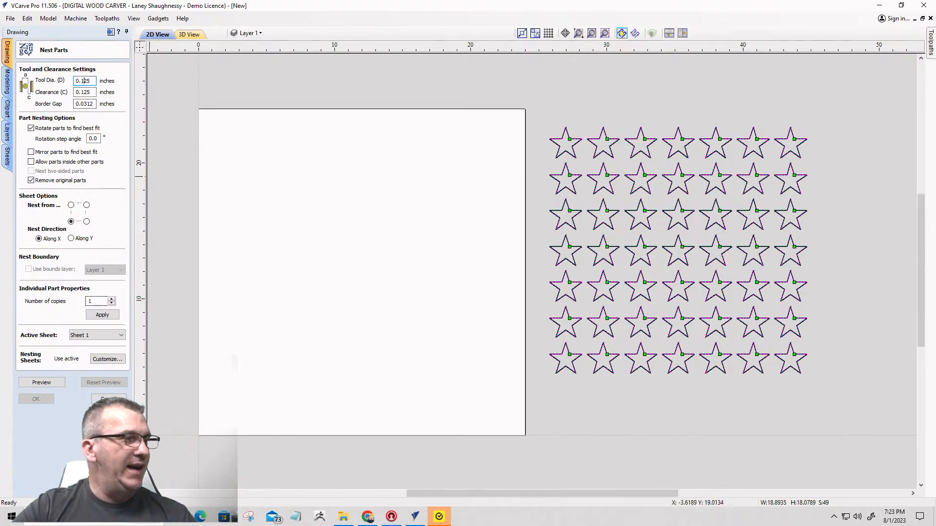
click(108, 398)
click(26, 96)
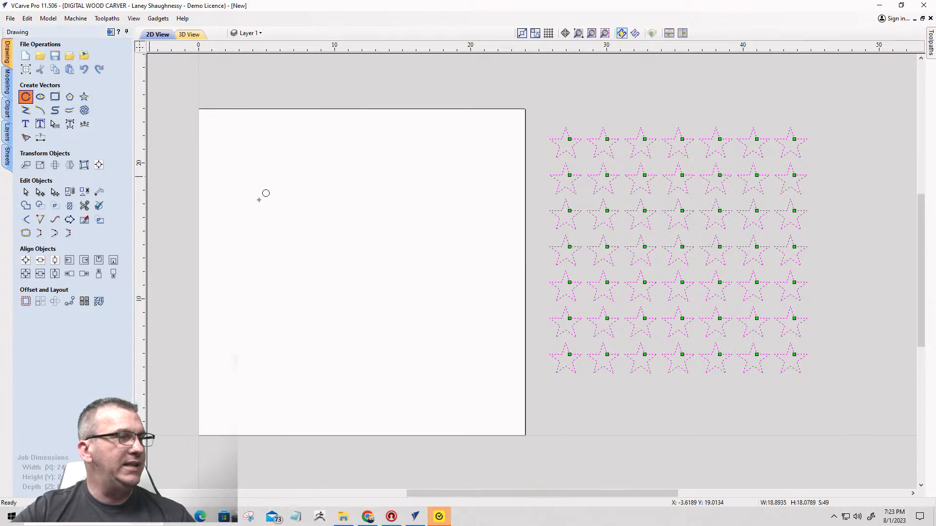
scroll(324, 240, up, 3)
scroll(321, 245, up, 1)
click(105, 156)
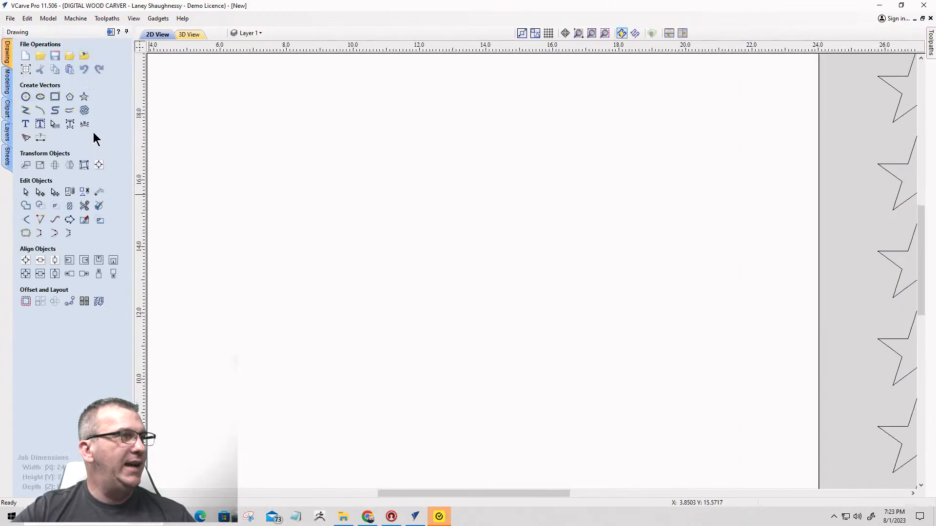
Draw a tall rectangle about 0.6 by 6.4 inches on the material and place a copy of it to its right, then deselect.
click(55, 96)
mouse_move(257, 128)
mouse_down()
mouse_move(274, 187)
mouse_move(277, 340)
mouse_up()
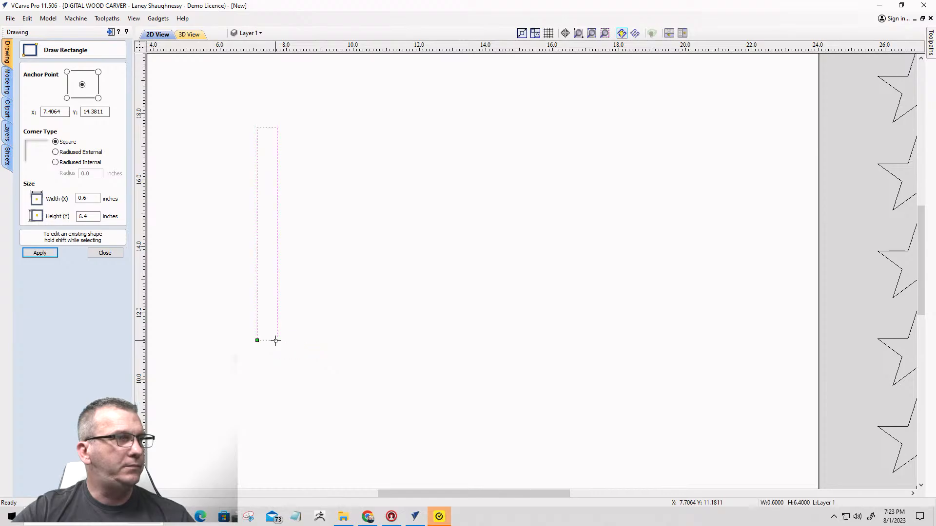
click(116, 253)
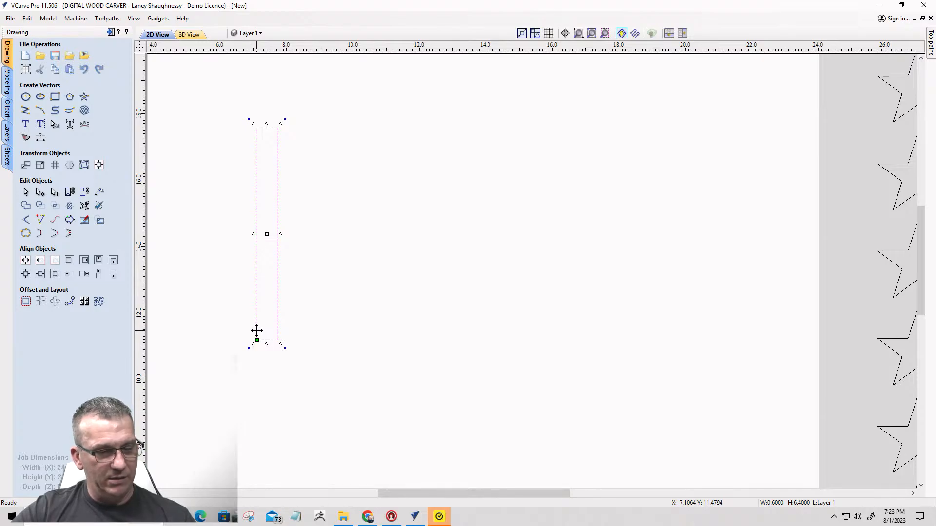
drag(256, 335, 324, 340)
key(Escape)
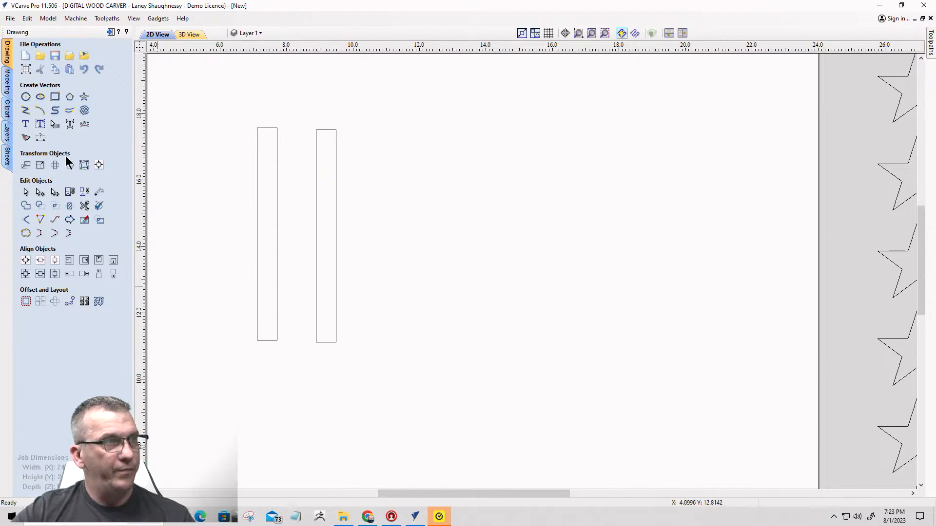
Draw a 0.25 inch diameter circle between the rectangles and move it against the right edge of the left rectangle.
click(25, 97)
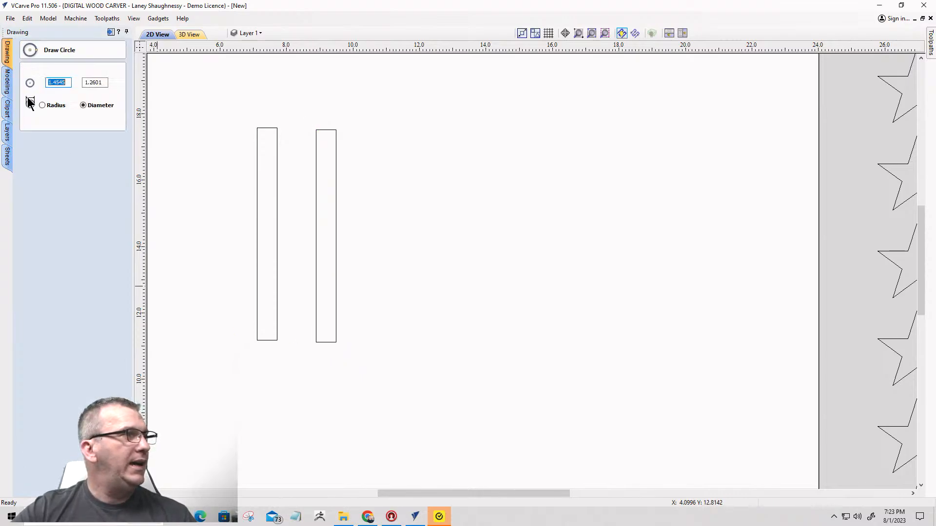
click(282, 147)
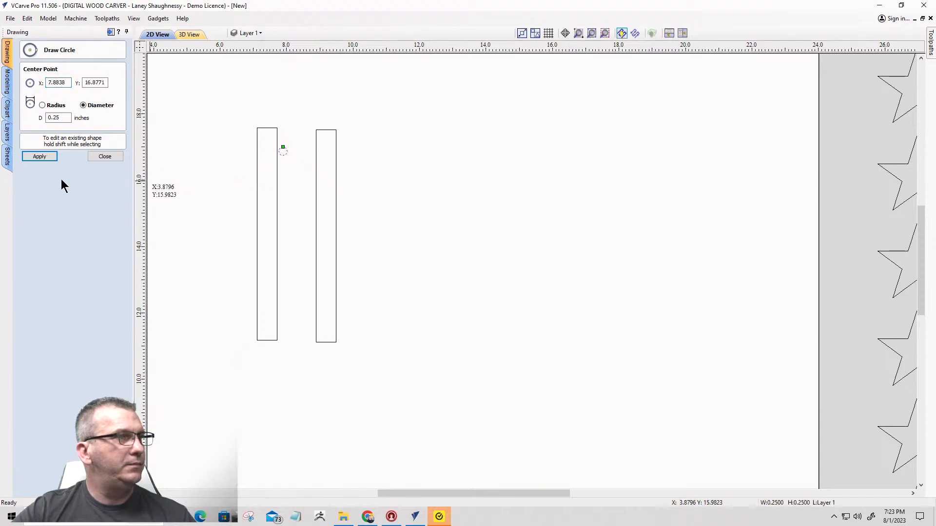
click(106, 156)
scroll(334, 146, up, 4)
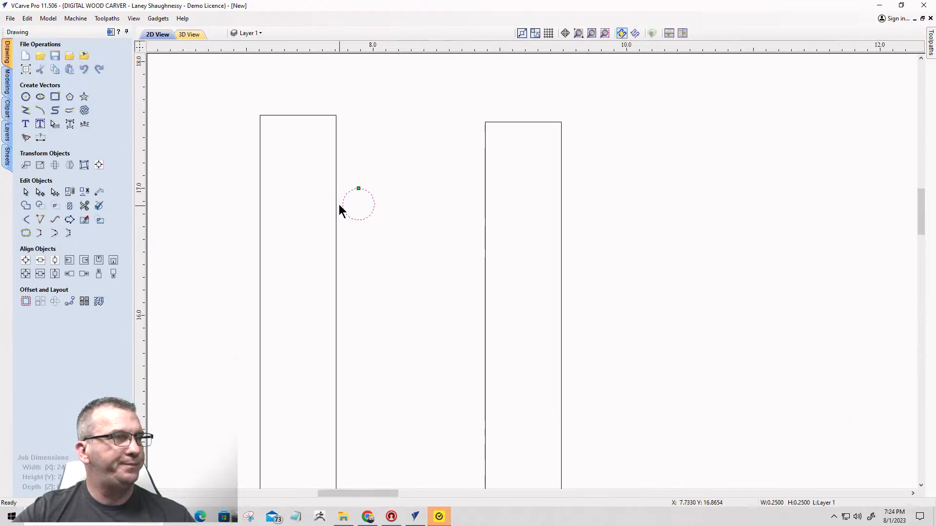
drag(343, 204, 335, 203)
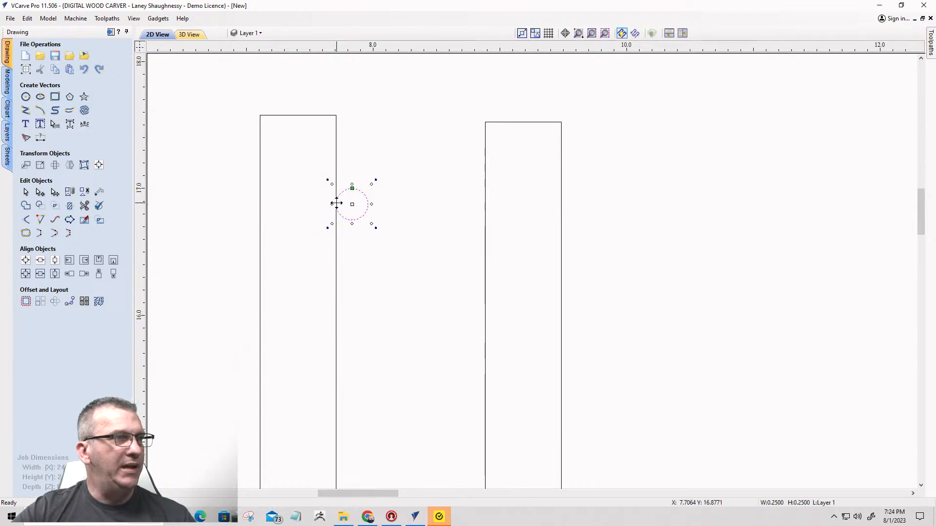
Move the right rectangle closer to the circle and add a horizontal dimension from the circle's right edge to that rectangle.
click(486, 204)
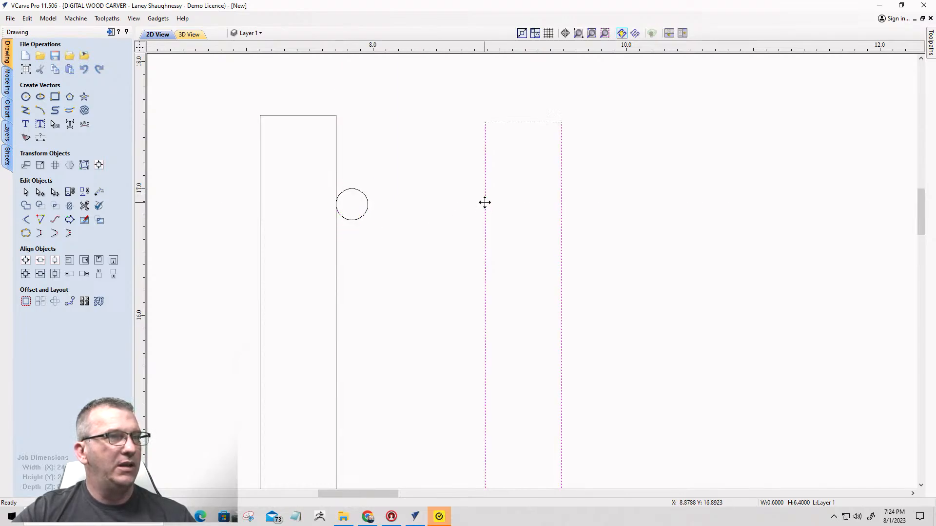
drag(481, 202, 412, 194)
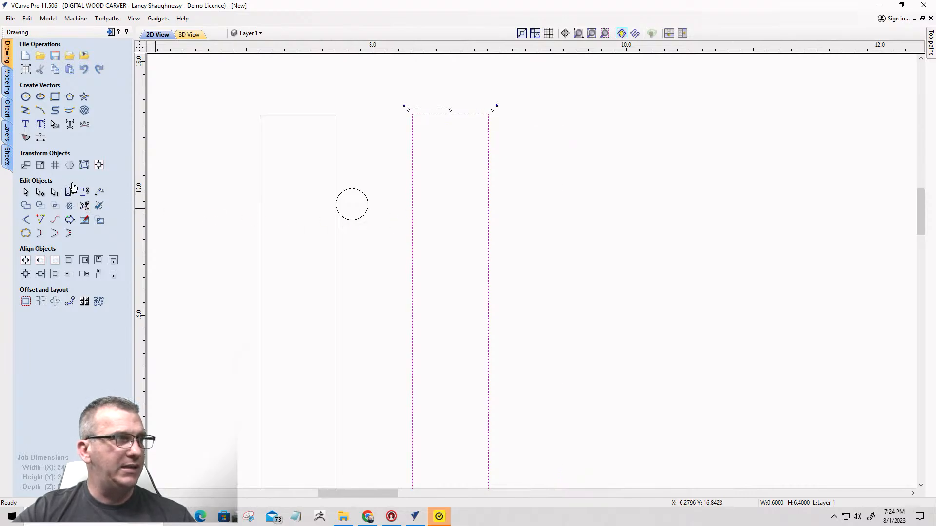
click(40, 138)
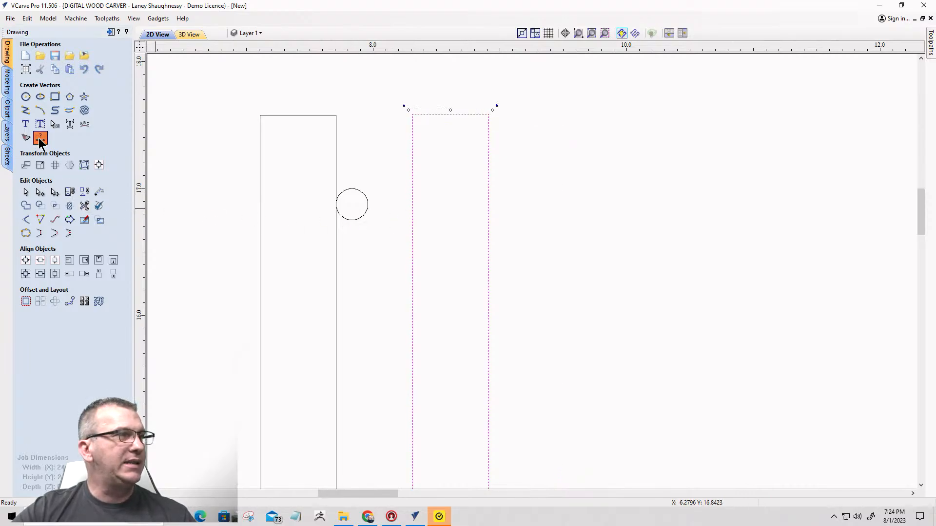
click(54, 119)
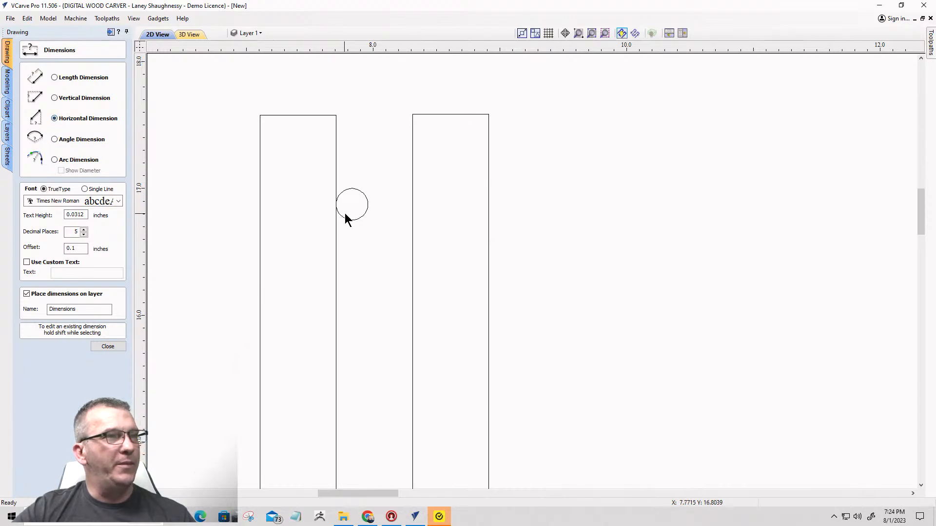
click(370, 204)
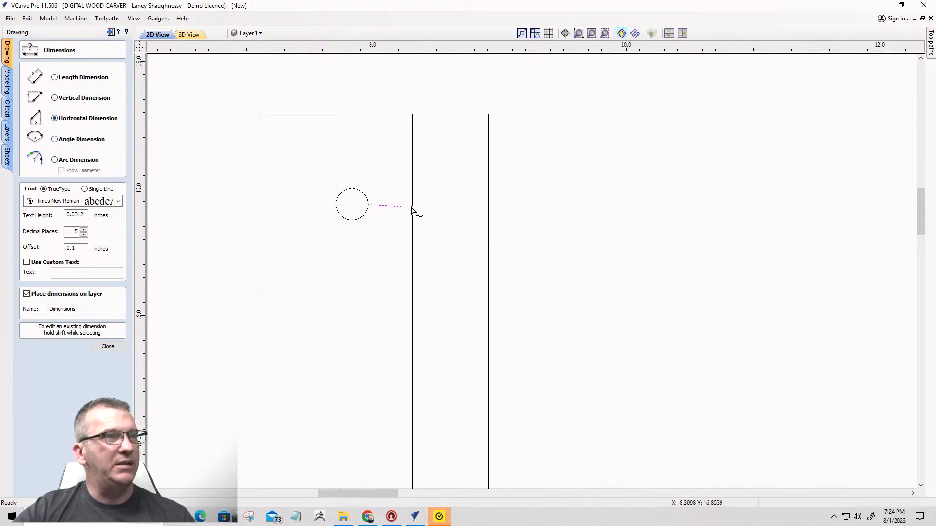
click(389, 165)
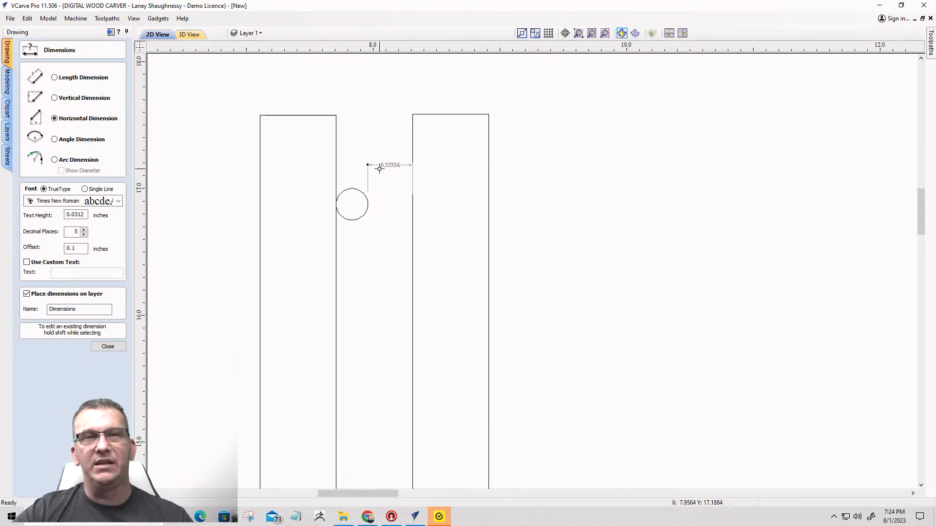
scroll(480, 151, down, 3)
scroll(484, 147, down, 1)
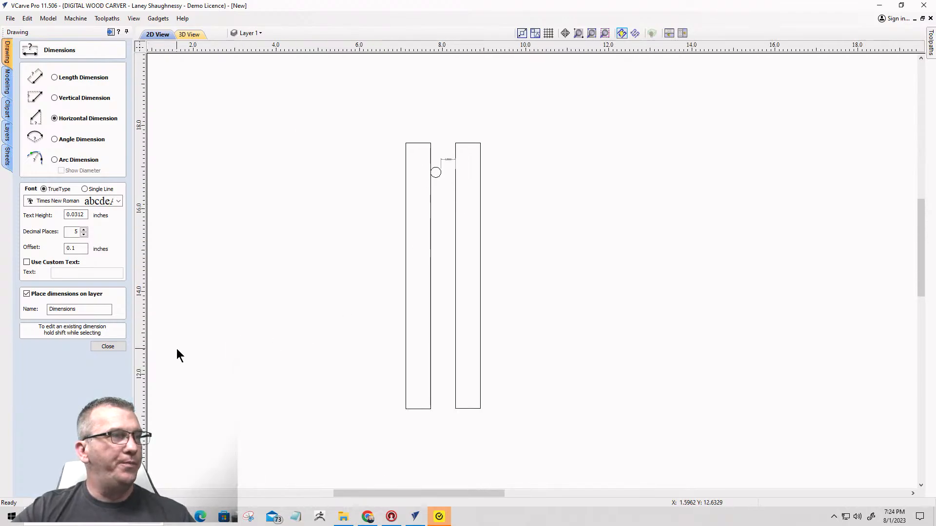
click(107, 346)
Move both rectangles, the circle and the dimension together off the material to the empty area above it.
scroll(217, 317, down, 3)
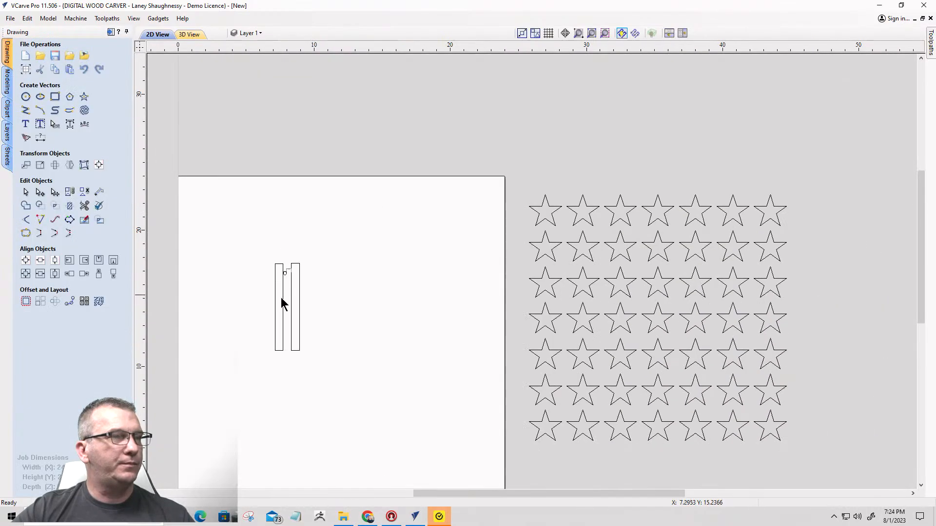
drag(315, 361, 249, 215)
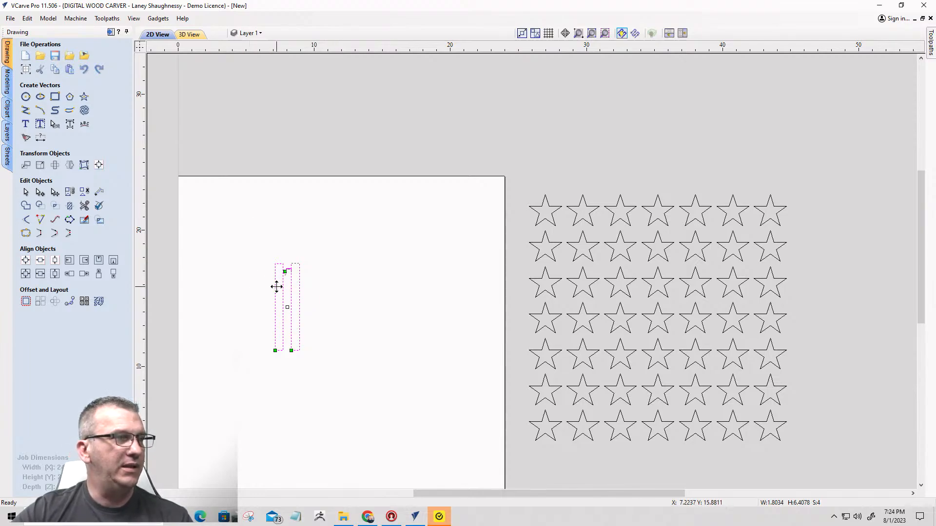
drag(273, 286, 243, 99)
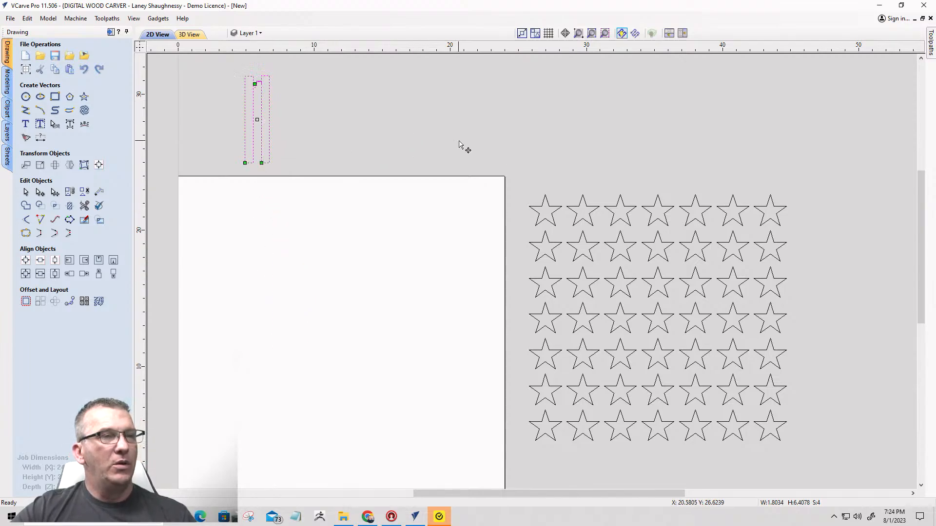
Select the whole star array for nesting and set the part clearance to 0.1875 inch.
drag(459, 142, 800, 473)
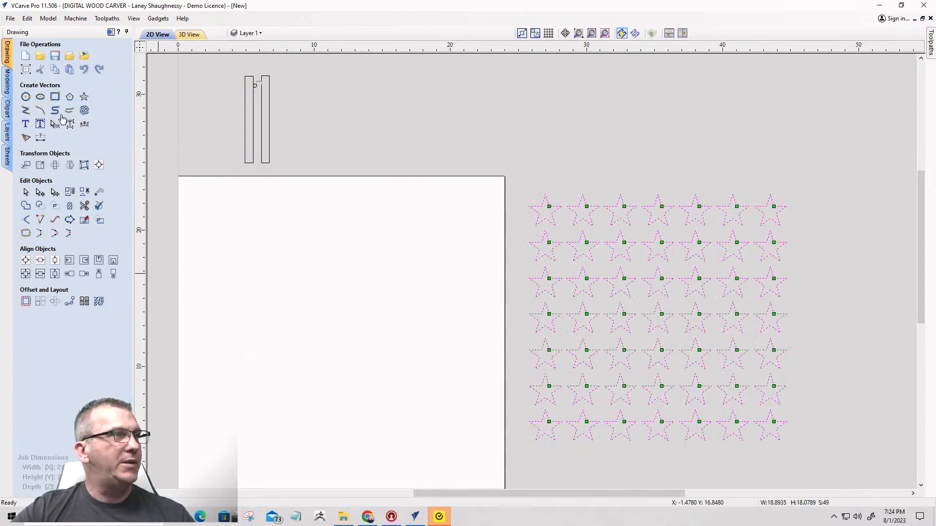
click(99, 301)
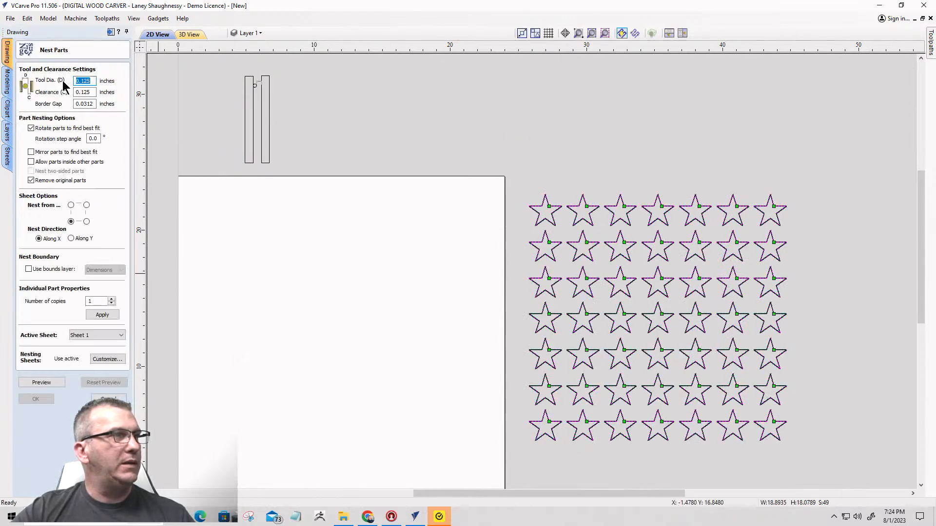
click(93, 93)
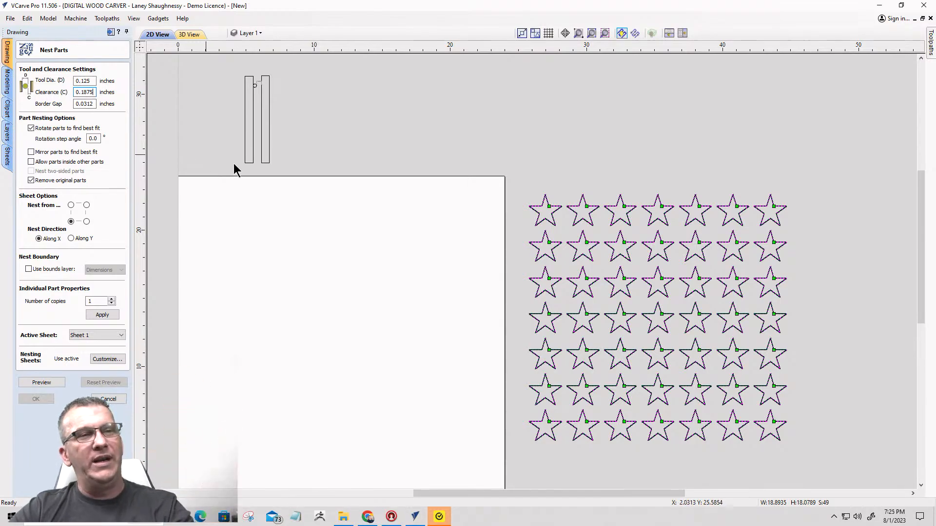
Set the nesting rotation step angle to 10 degrees, preview the nest, and accept it to place the stars on the material.
scroll(647, 209, up, 1)
scroll(675, 192, down, 3)
scroll(627, 250, up, 2)
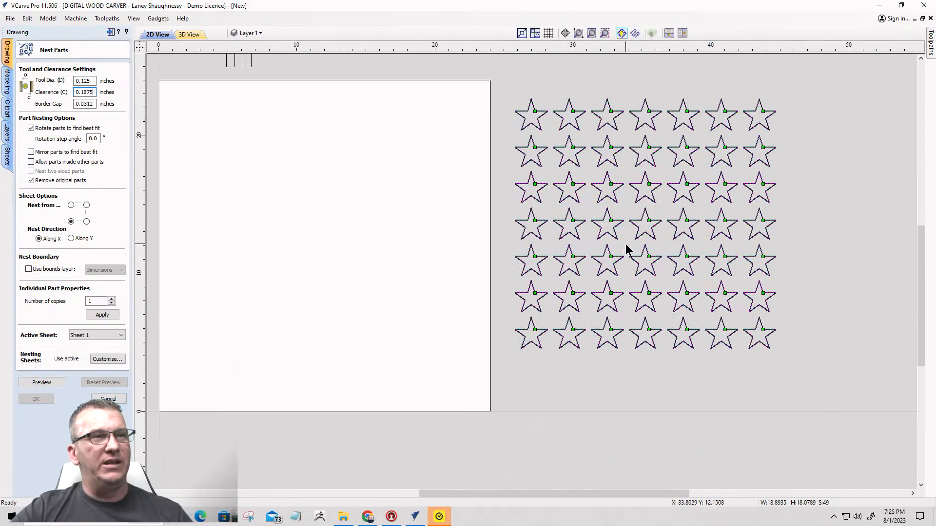
scroll(627, 250, down, 2)
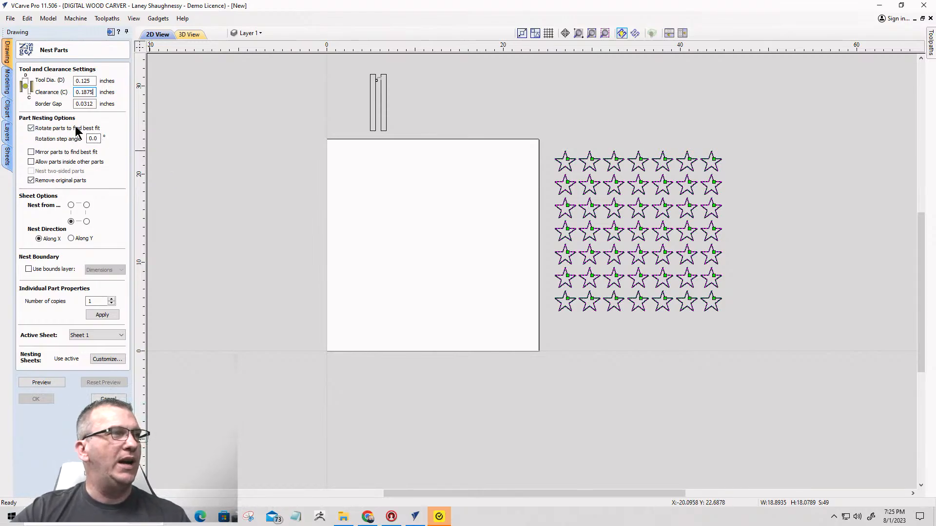
click(99, 138)
drag(98, 139, 83, 137)
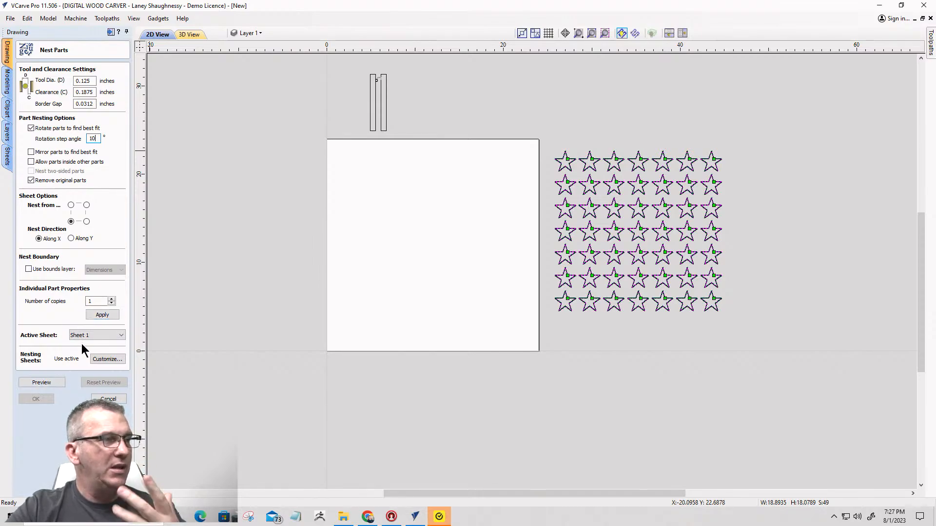
click(40, 382)
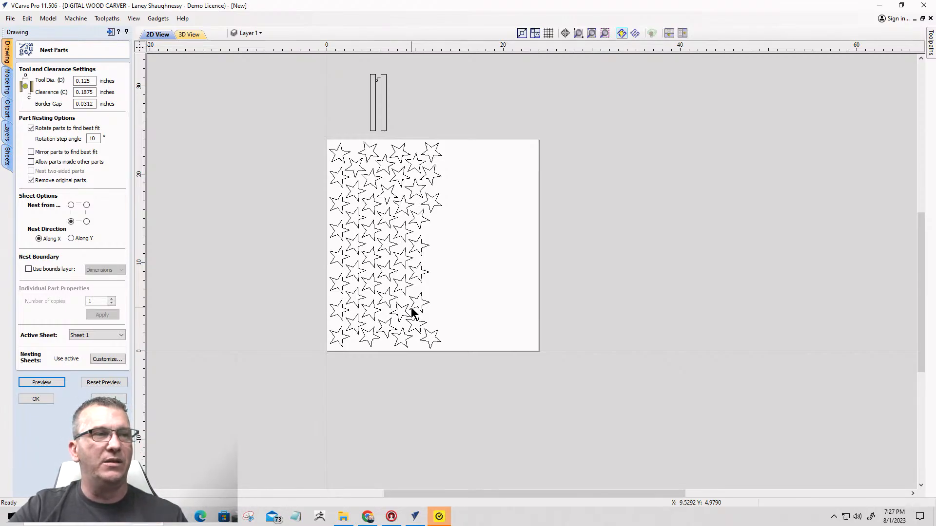
click(47, 402)
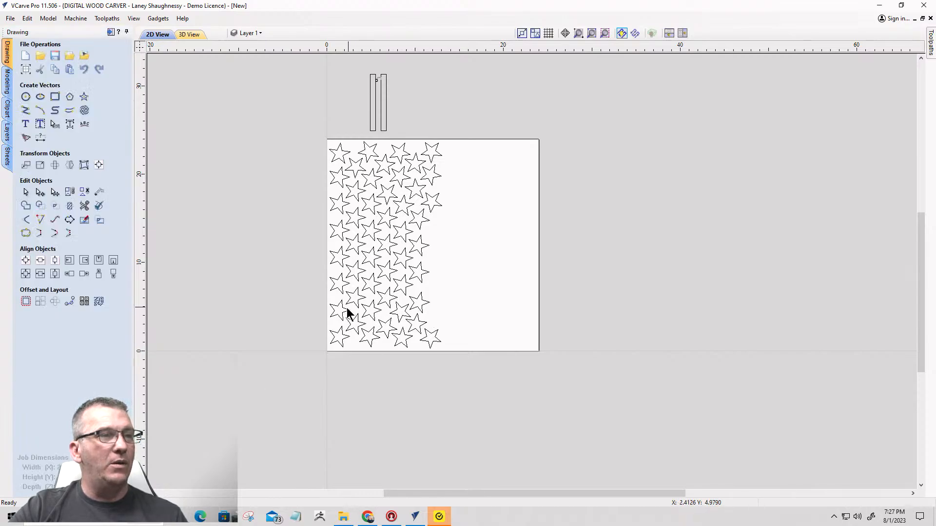
Examine the spacing and rotation of individual nested stars near the lower left corner of the material.
scroll(347, 308, up, 4)
click(440, 325)
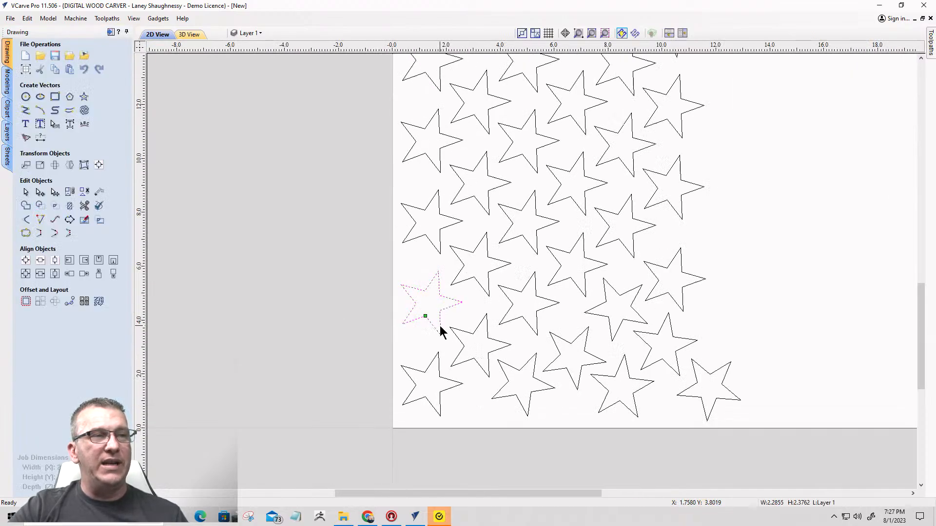
drag(440, 327, 488, 369)
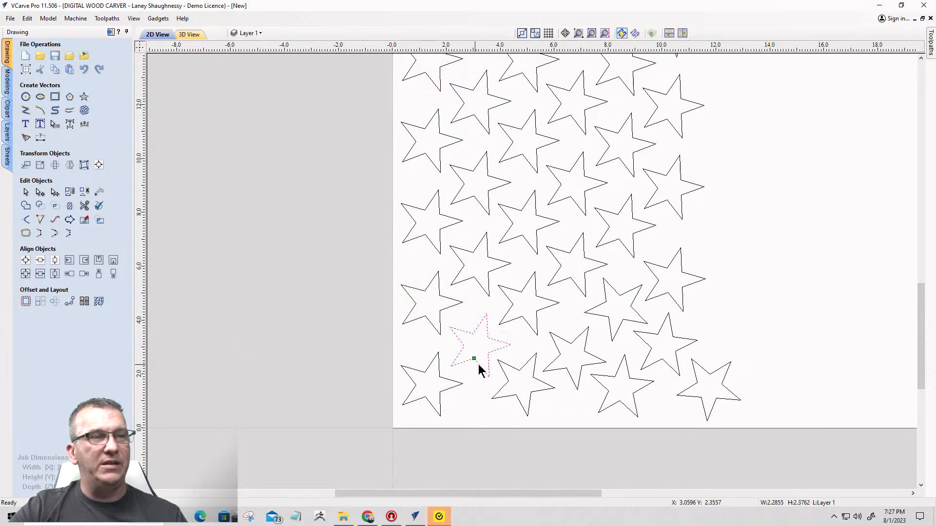
click(501, 366)
click(557, 346)
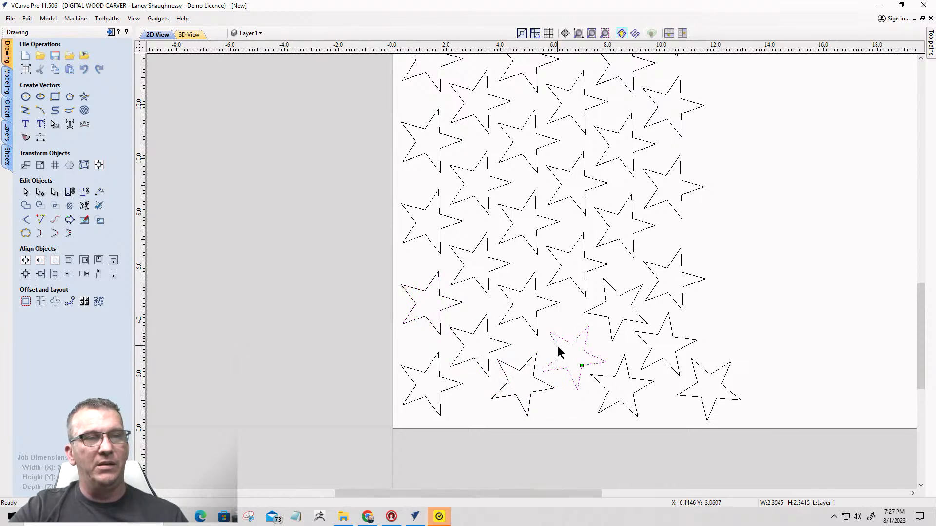
scroll(547, 317, down, 2)
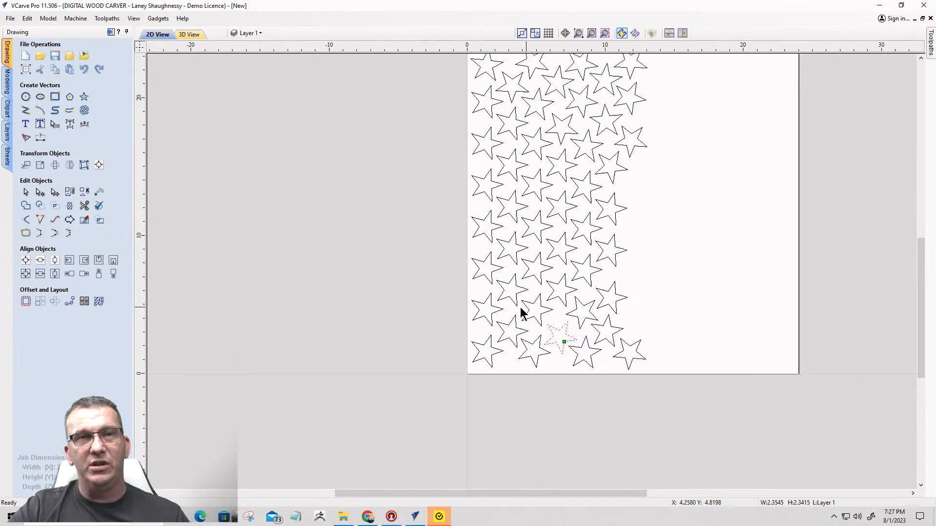
Select all the nested stars for the profile toolpath and set its cut depth to 0.75 inch.
scroll(520, 308, down, 2)
click(110, 32)
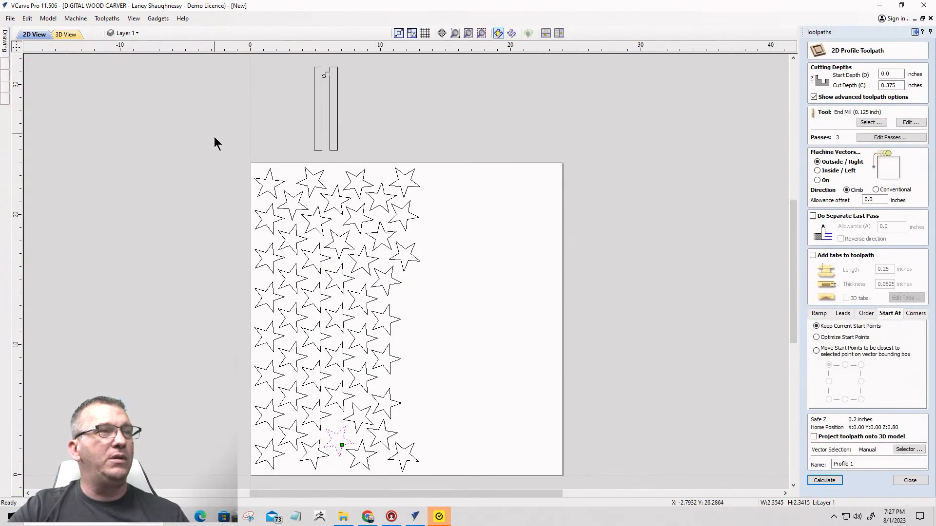
drag(269, 154, 474, 485)
scroll(226, 155, down, 1)
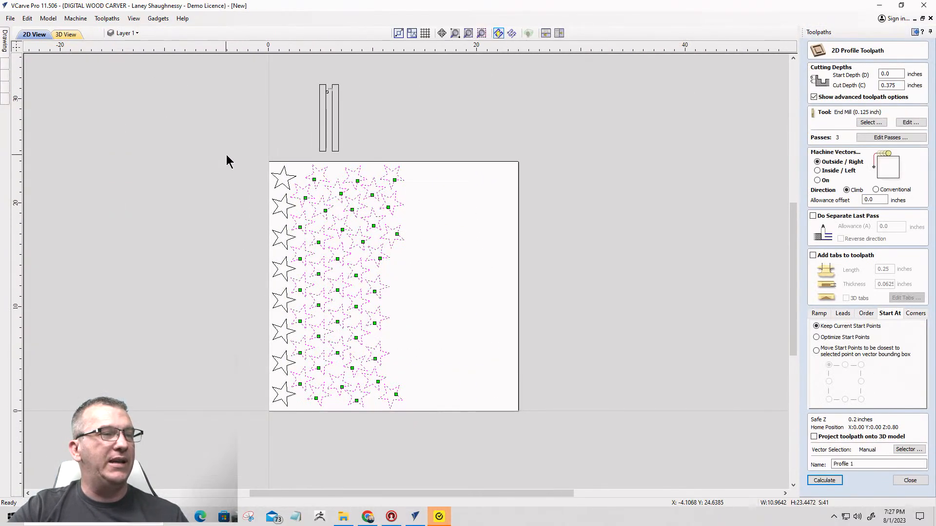
click(238, 216)
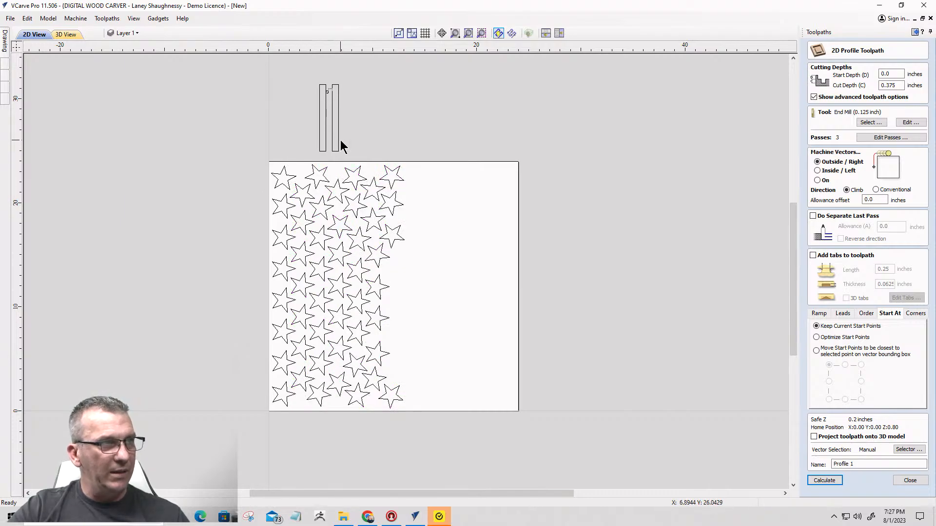
drag(250, 153, 468, 444)
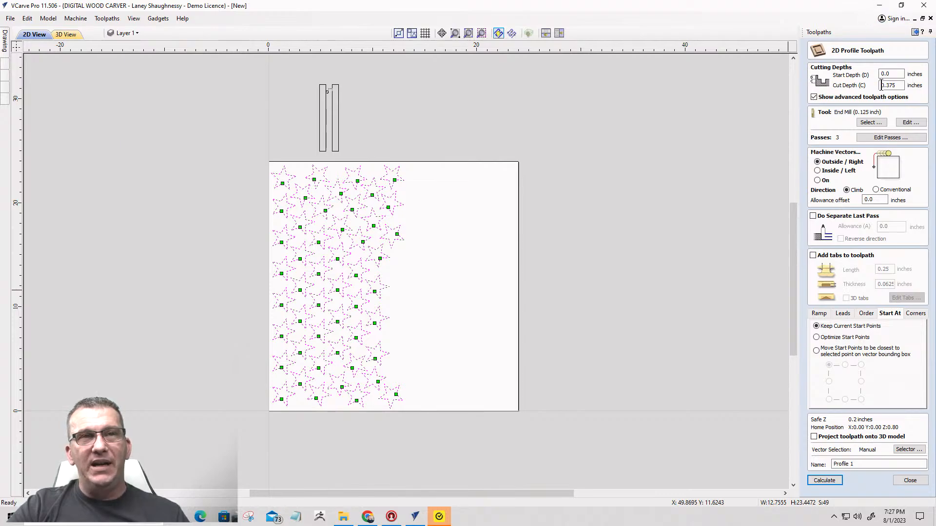
drag(896, 84, 884, 85)
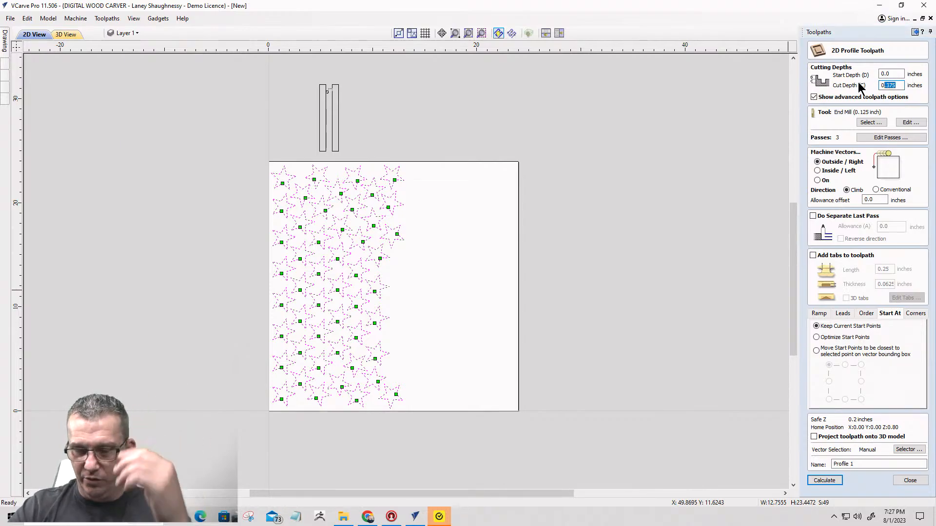
text(.7)
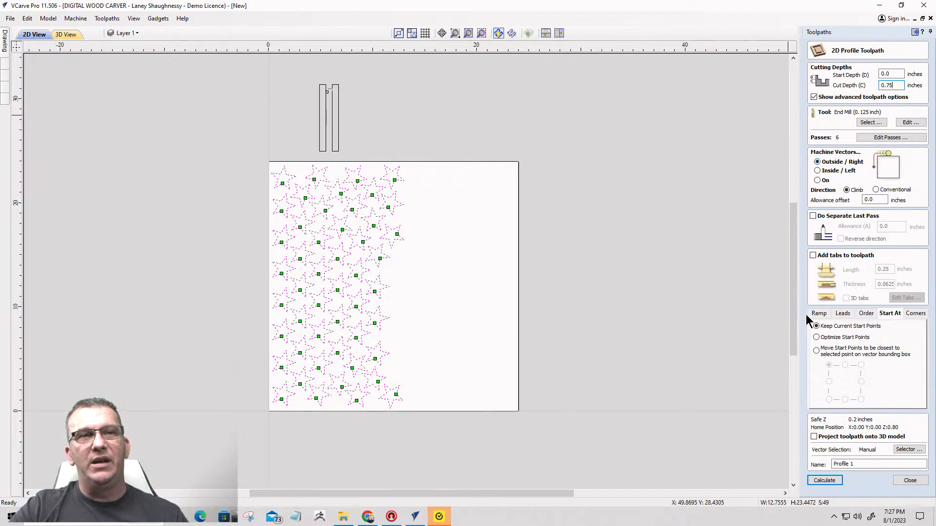
Try the profile toolpath order with only Shortest Path enabled, and restore Left to Right, Bottom to Top and Grid.
click(866, 314)
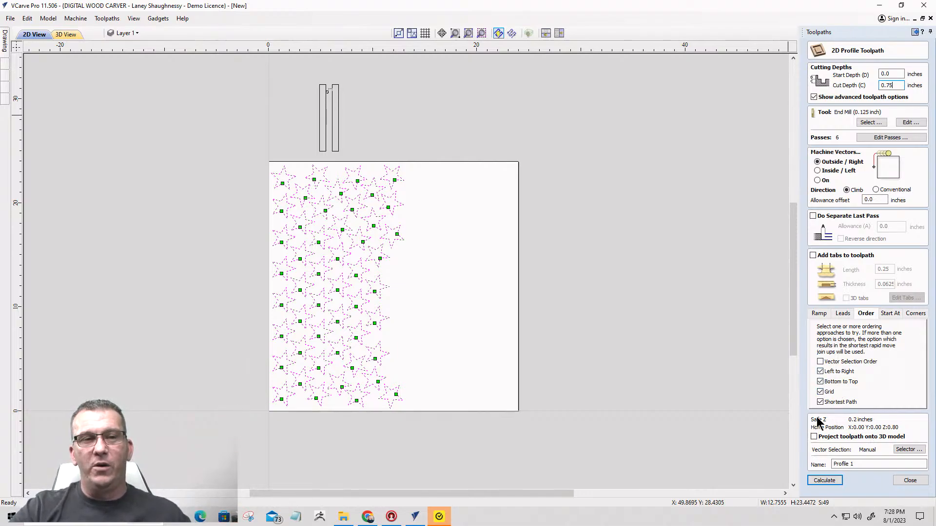
click(820, 392)
click(820, 382)
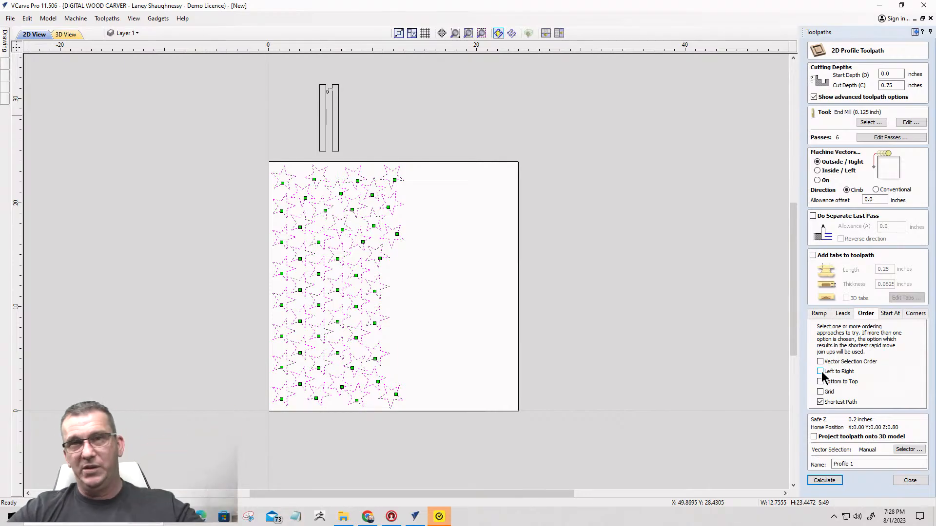
click(821, 372)
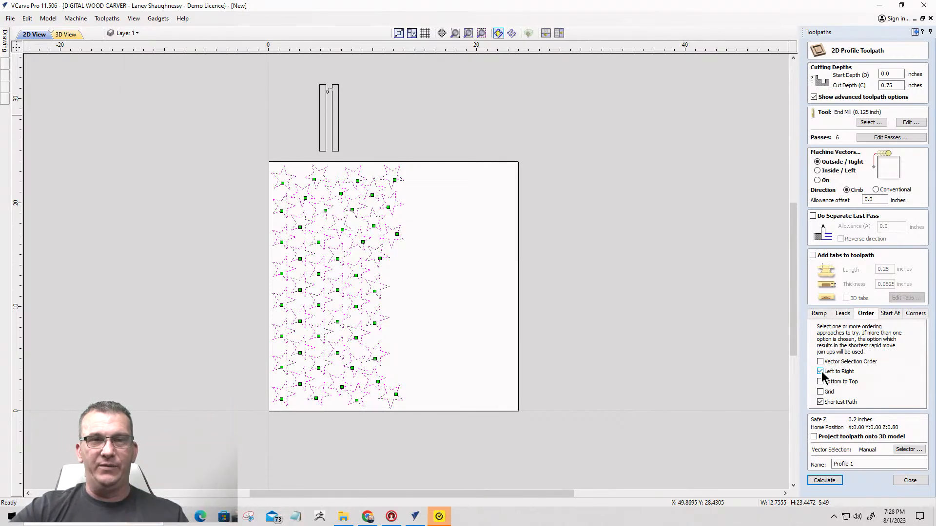
click(821, 382)
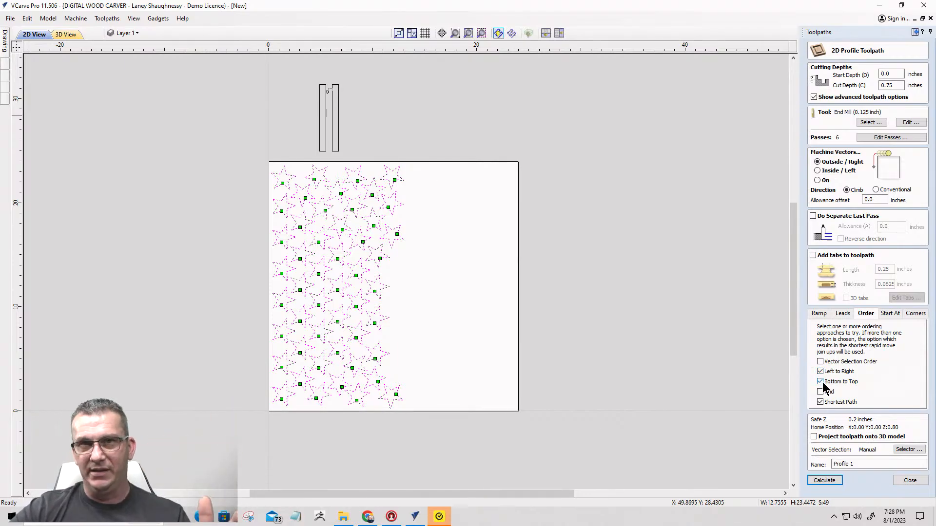
click(820, 391)
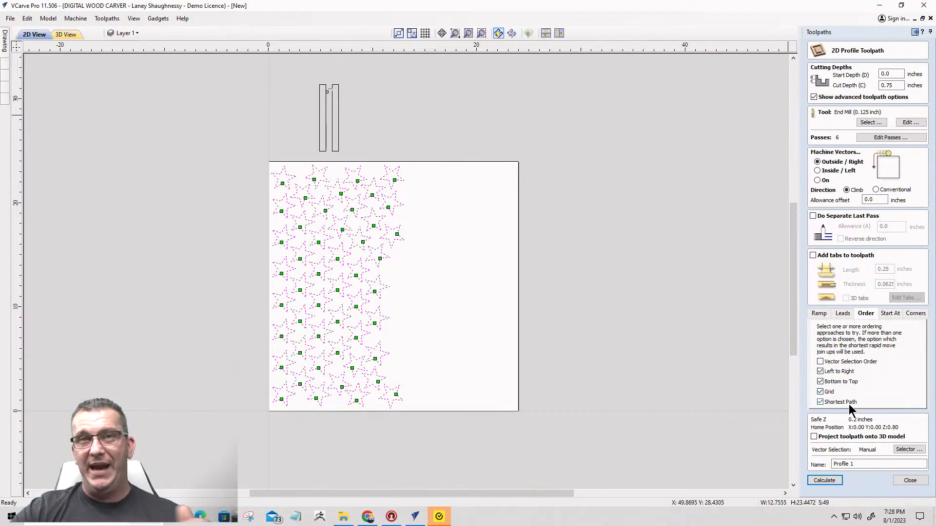
Set the profile toolpath's start point option to Optimize Start Points.
click(890, 315)
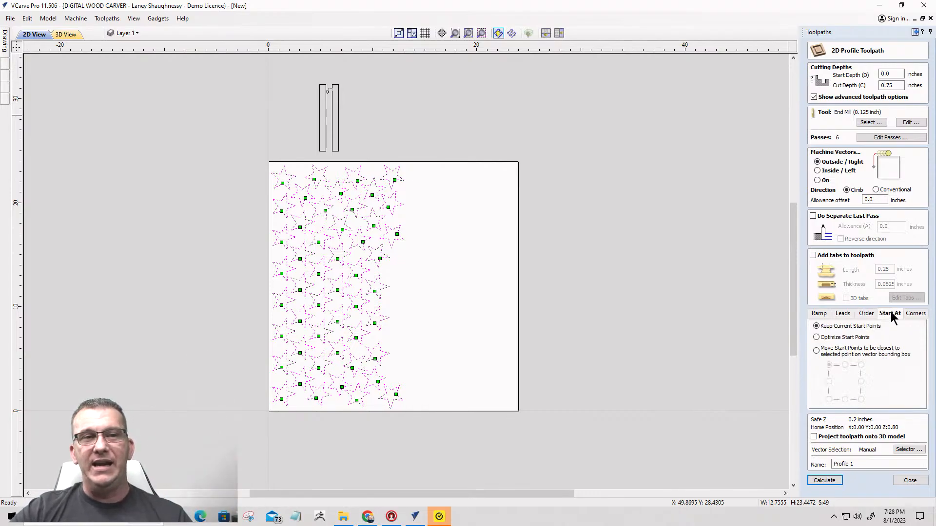
click(815, 340)
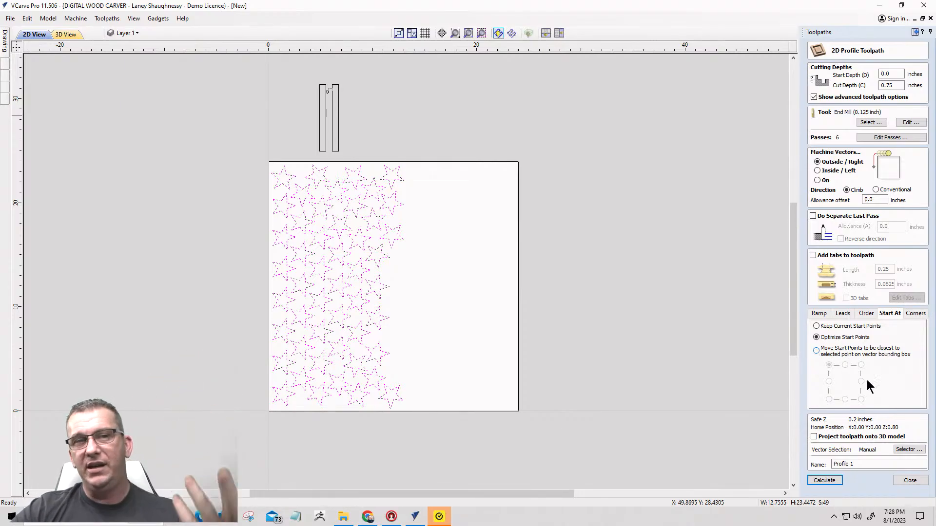
Calculate the profile toolpath with optimized start points and inspect the cutting order and plunge positions on the stars in 3D.
click(834, 481)
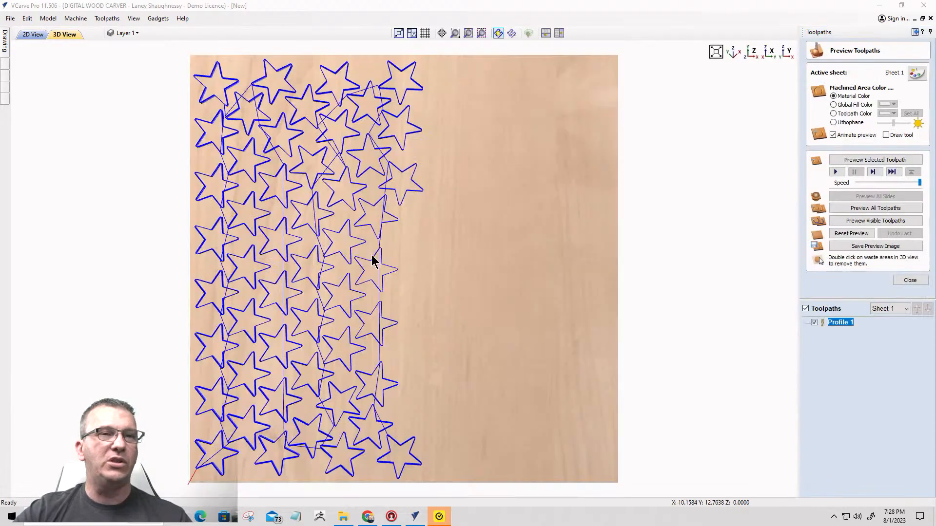
drag(326, 386, 425, 286)
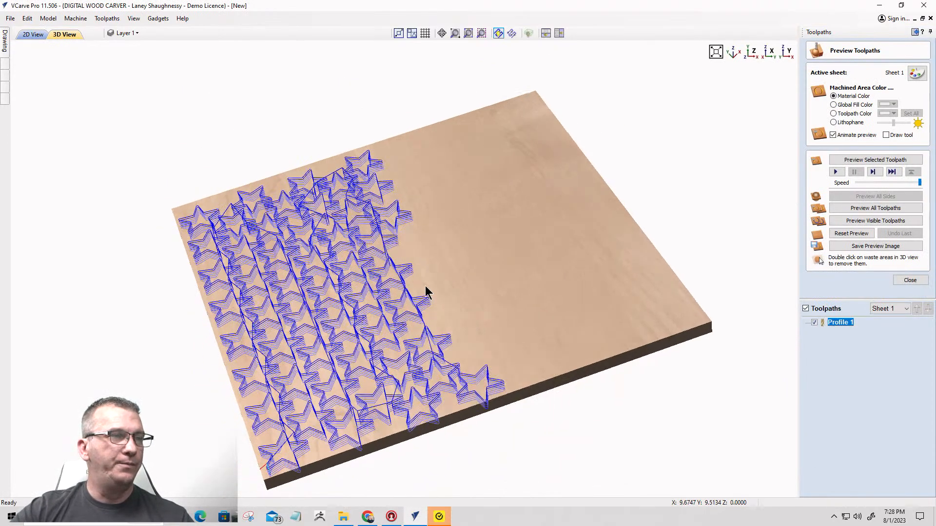
scroll(585, 250, up, 2)
scroll(575, 387, up, 2)
scroll(602, 359, up, 2)
scroll(601, 354, up, 2)
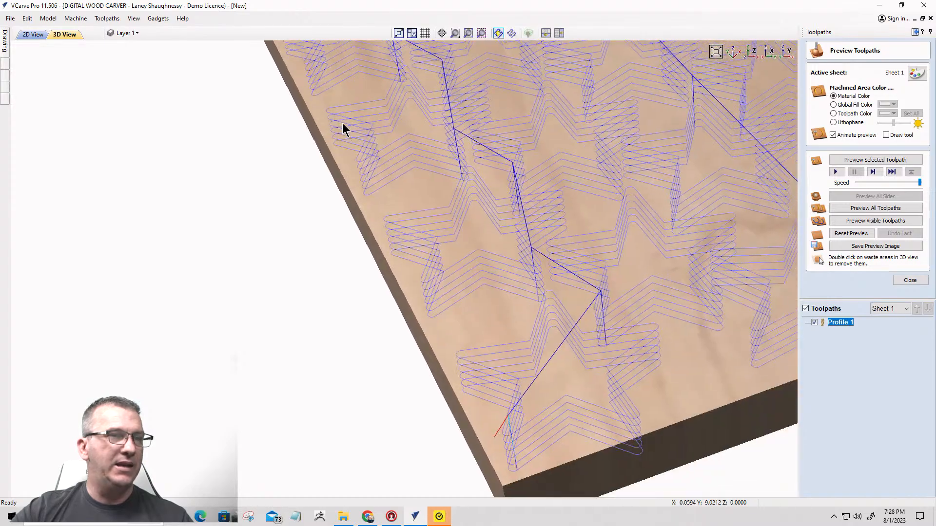
middle_drag(342, 124, 261, 84)
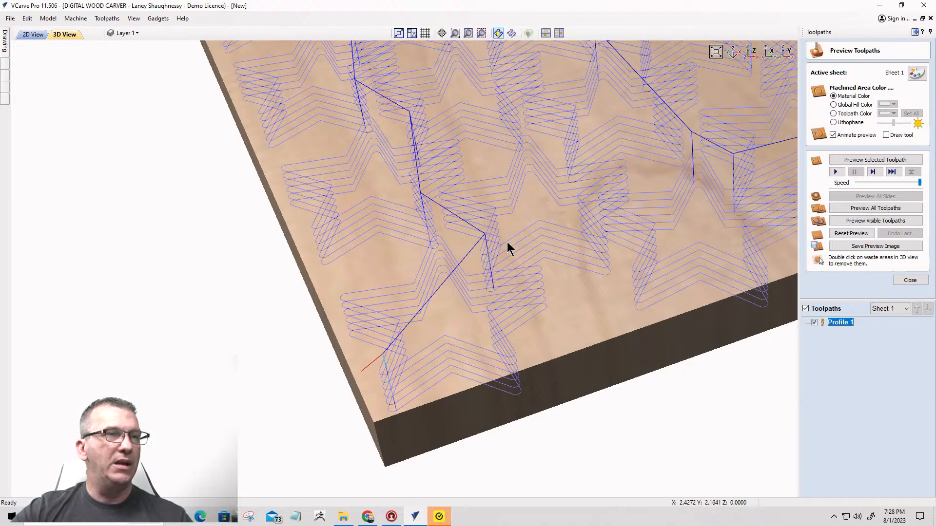
scroll(478, 326, down, 5)
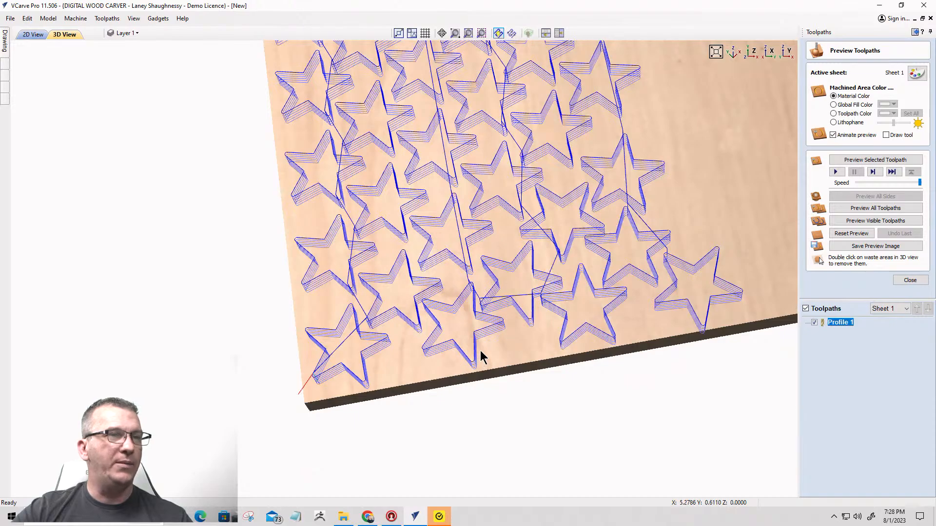
scroll(482, 348, down, 5)
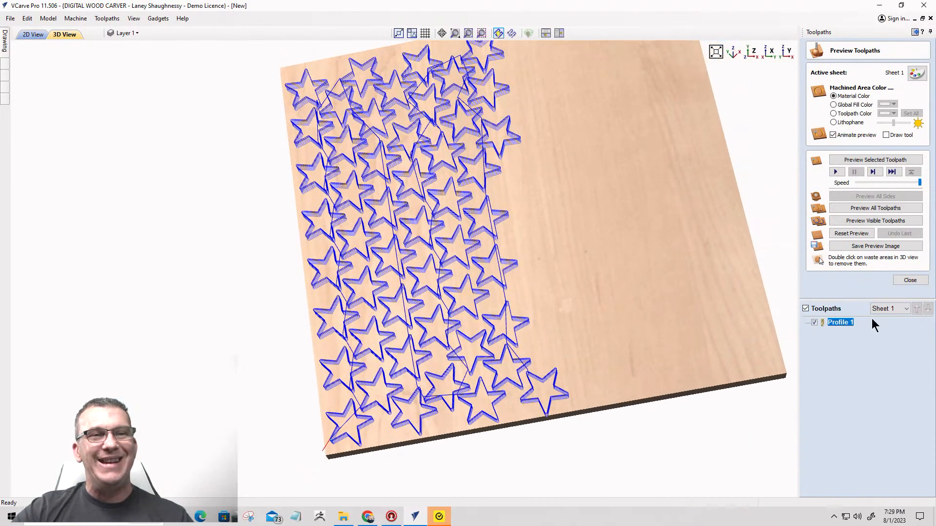
Switch the profile toolpath to Keep Current Start Points, recalculate it and inspect the start positions on the stars.
double_click(845, 323)
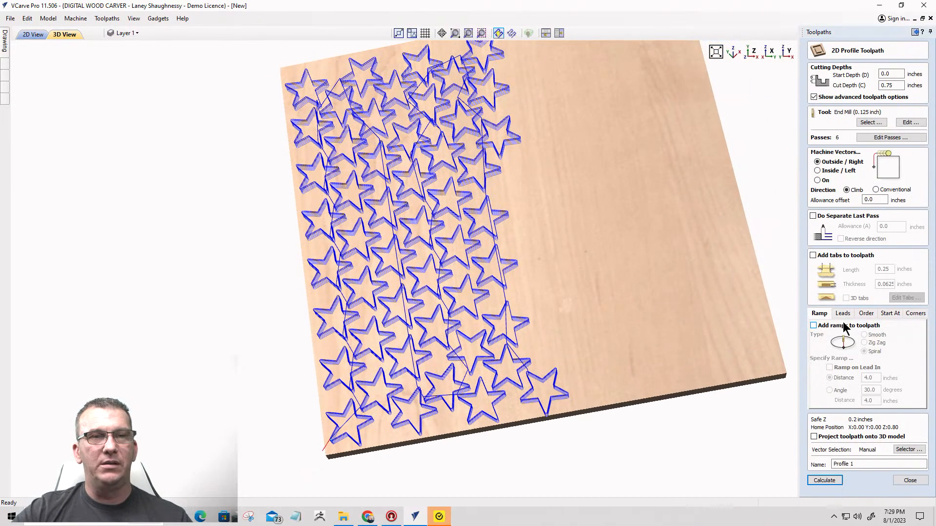
click(890, 314)
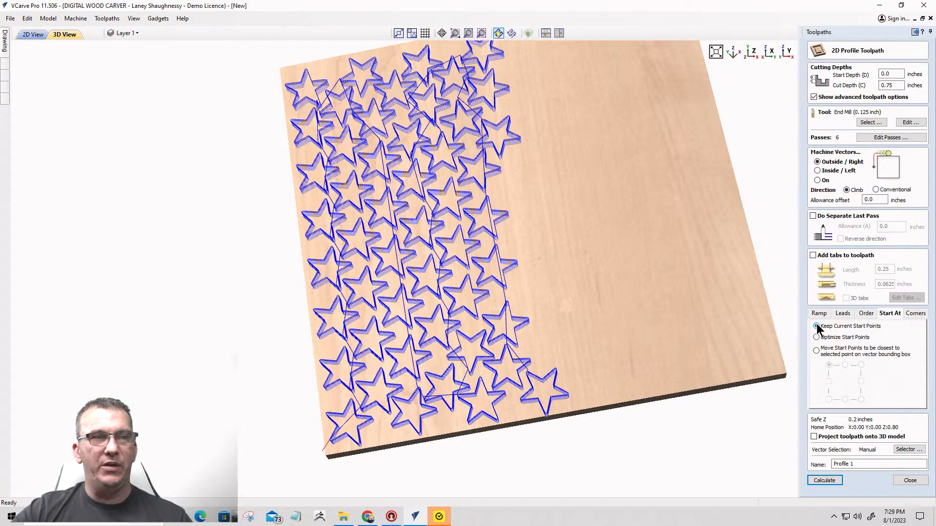
click(824, 480)
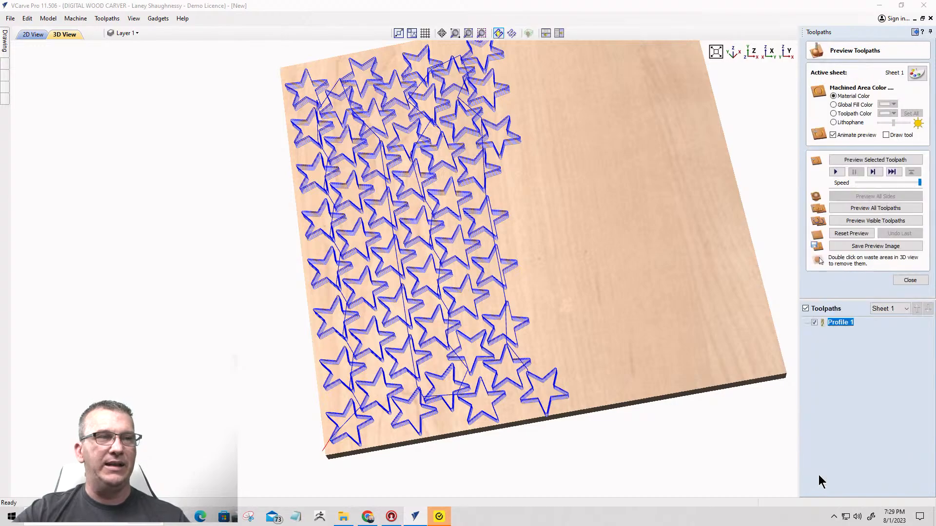
scroll(390, 430, up, 6)
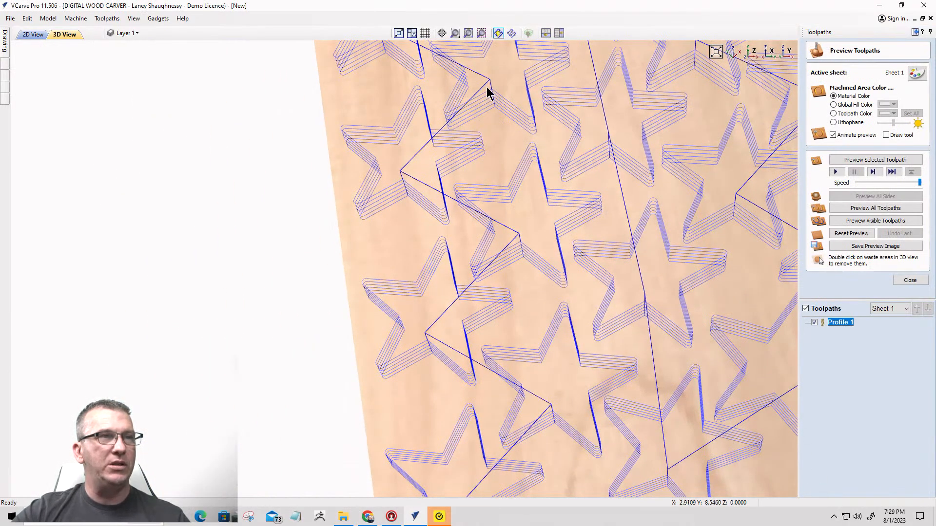
drag(409, 150, 413, 161)
drag(438, 242, 437, 285)
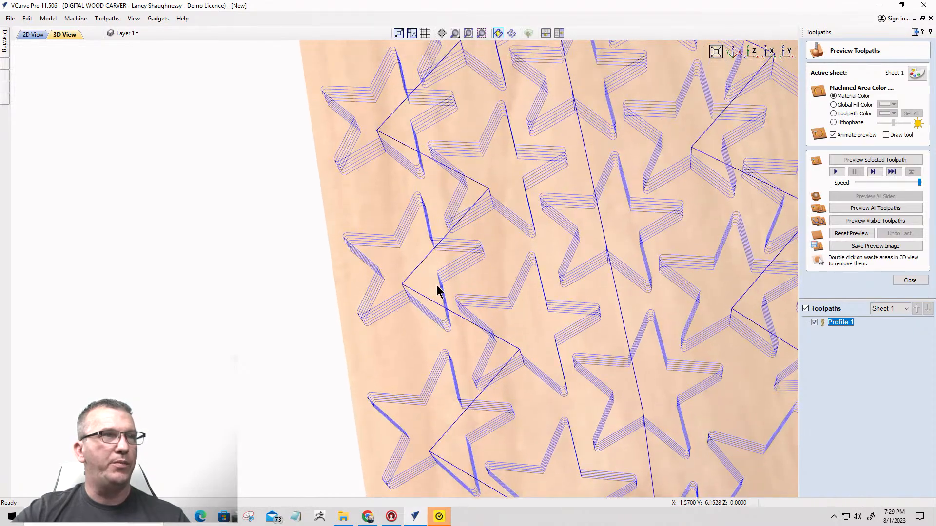
drag(472, 83, 451, 396)
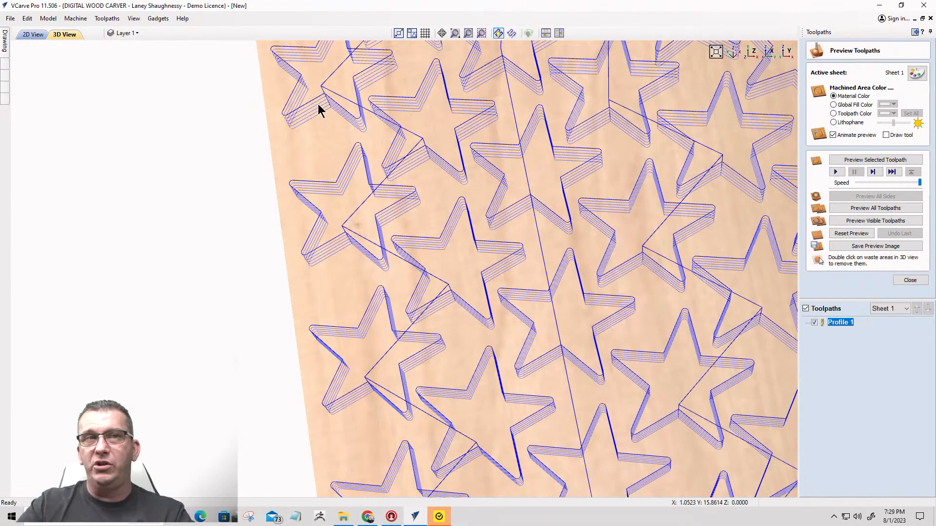
Compare the profile toolpath's settings with advanced toolpath options hidden and shown, and close them without recalculating.
double_click(848, 322)
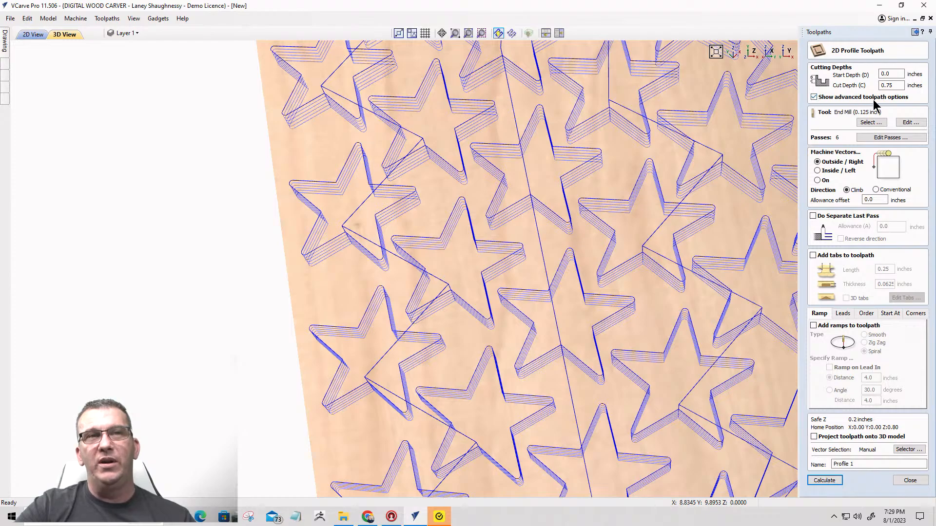
click(814, 97)
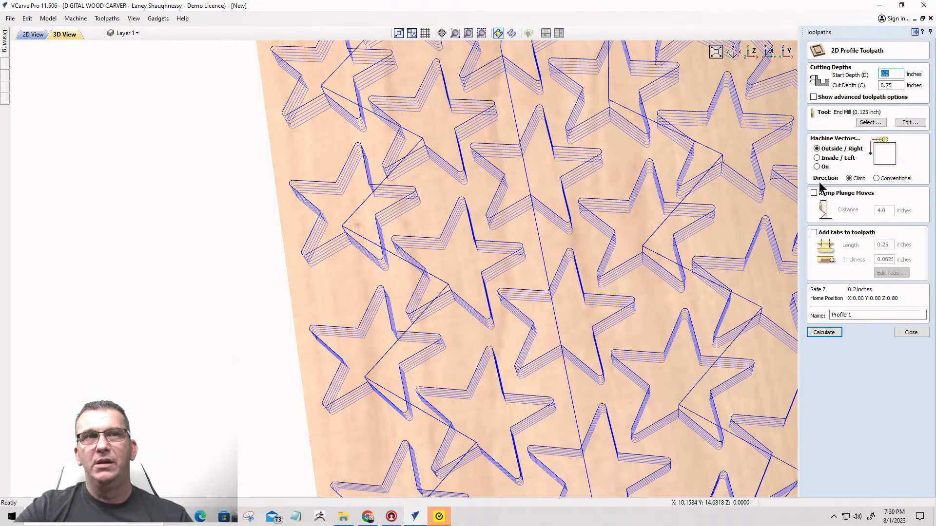
click(814, 97)
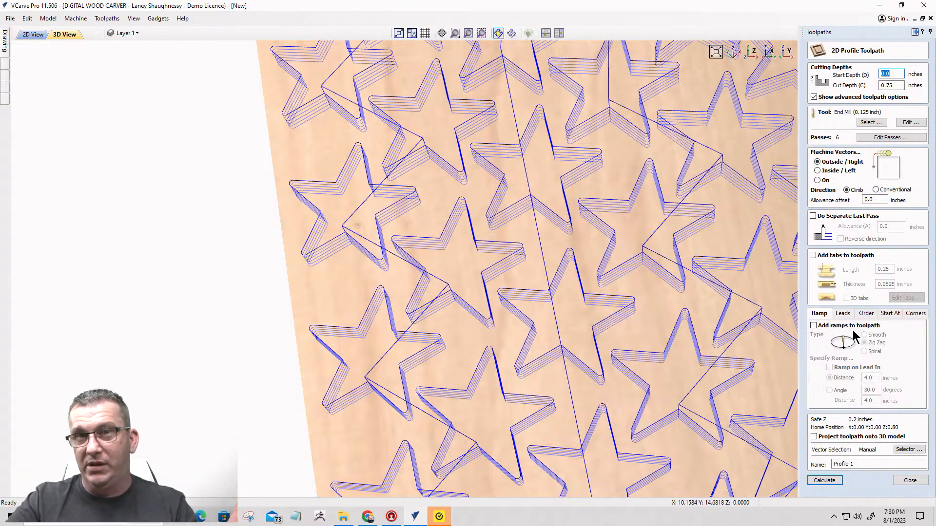
click(909, 480)
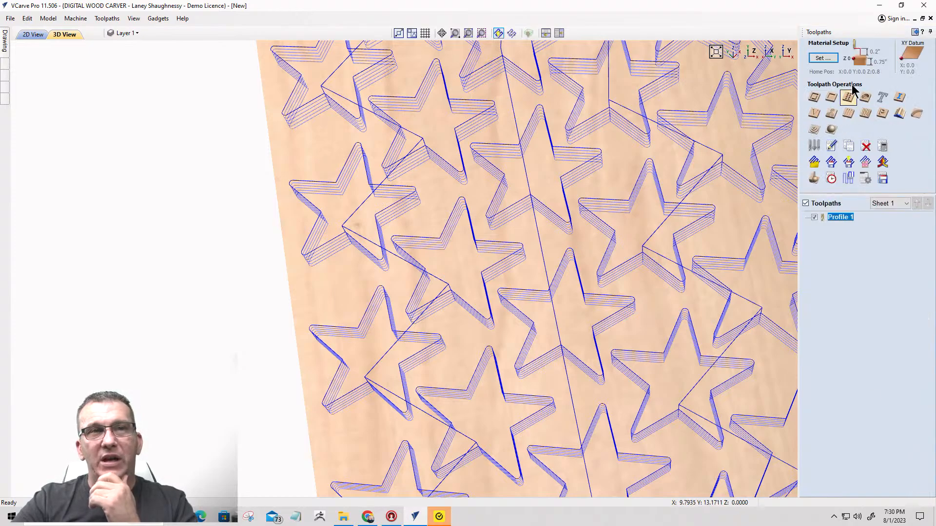
Try the Climb cut direction for the clearance tool in a V-Carve toolpath on the stars, and close it without calculating.
click(813, 113)
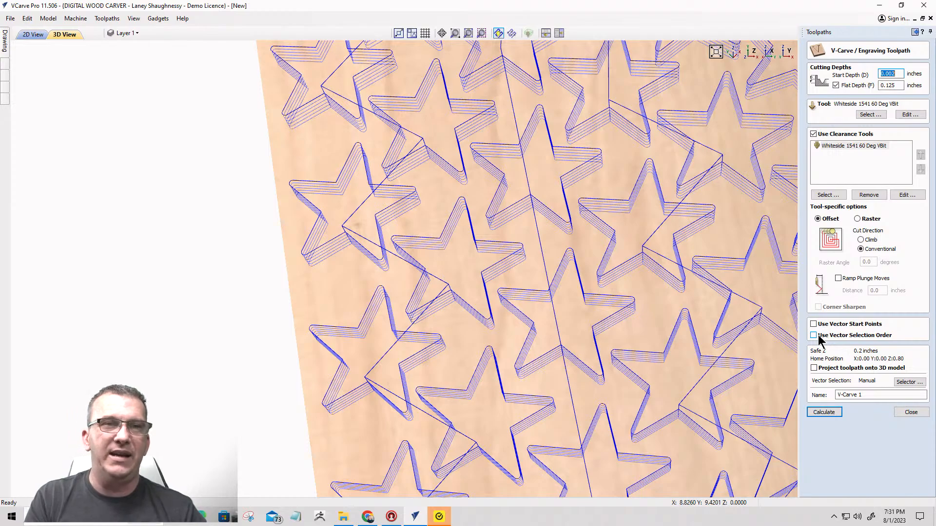
click(861, 240)
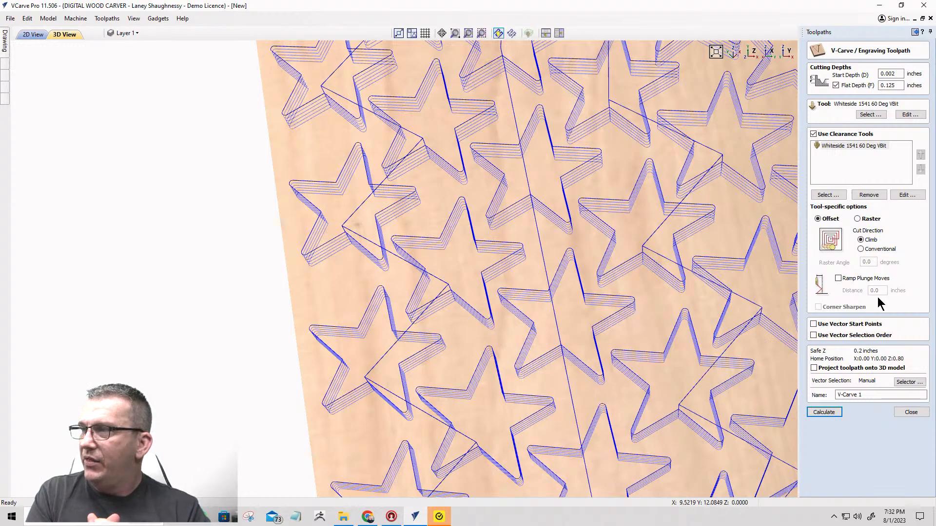
scroll(441, 285, down, 5)
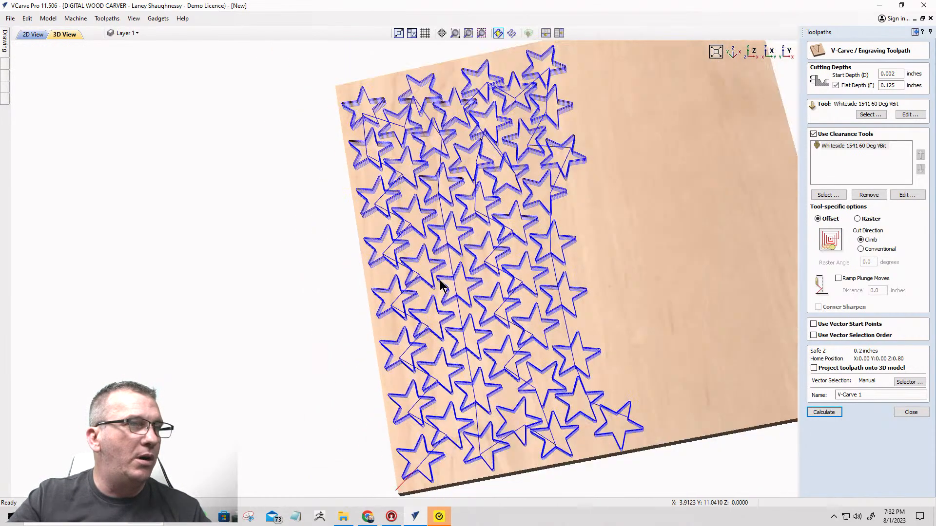
scroll(349, 203, down, 3)
click(30, 34)
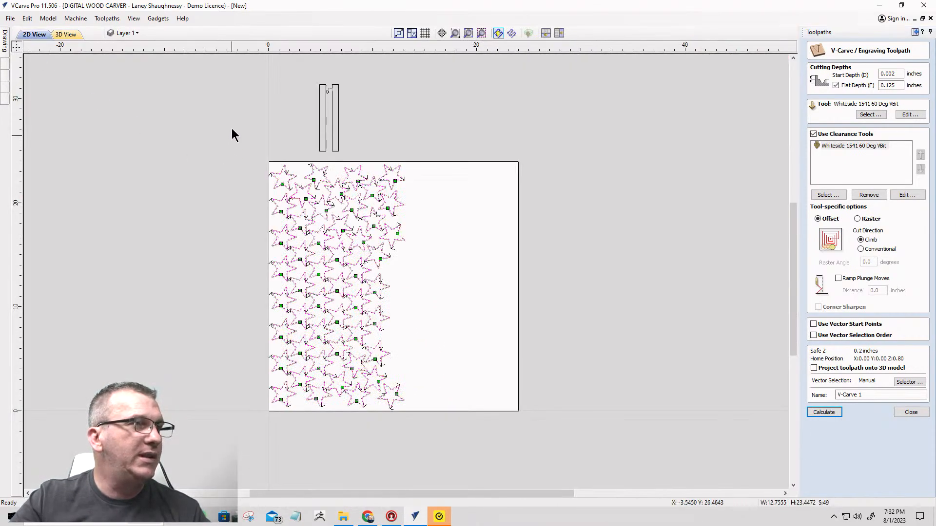
drag(172, 128, 565, 496)
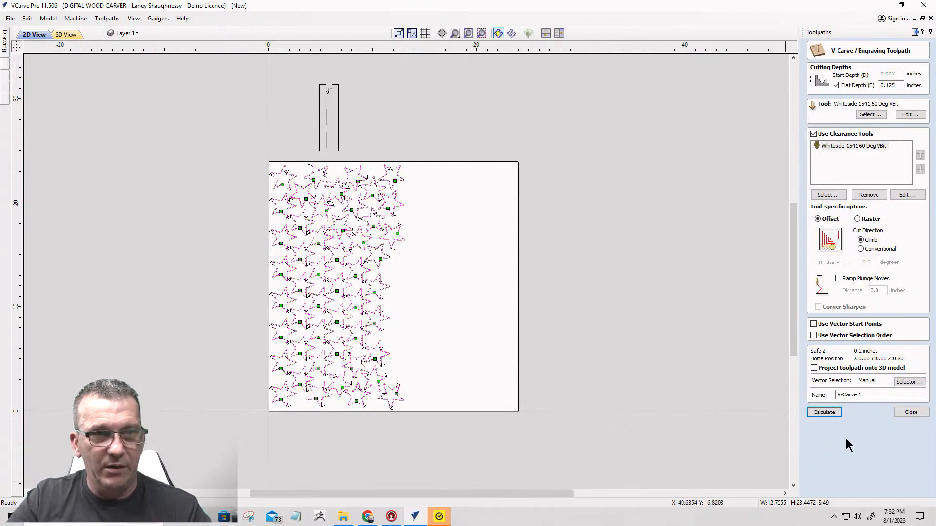
click(911, 412)
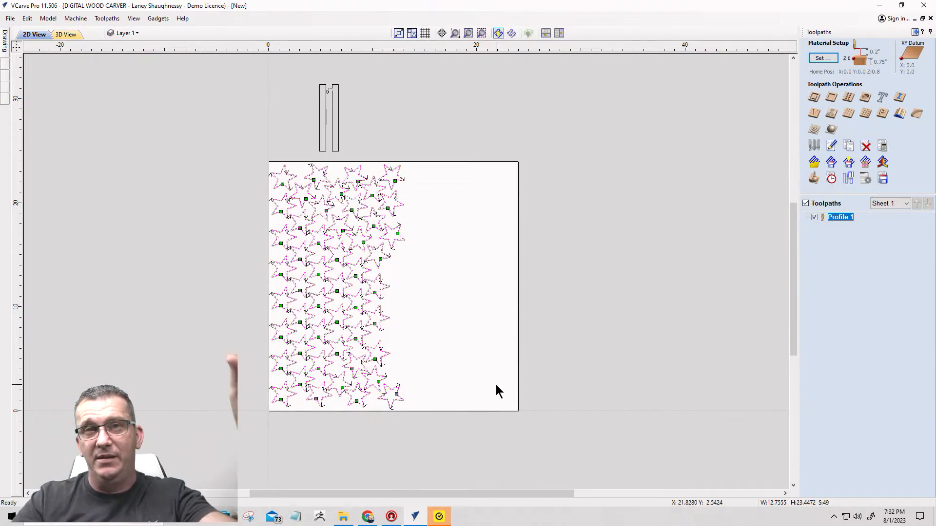
Clear the job by deleting the nested stars, the Profile 1 toolpath and the leftover vectors above the material.
click(496, 385)
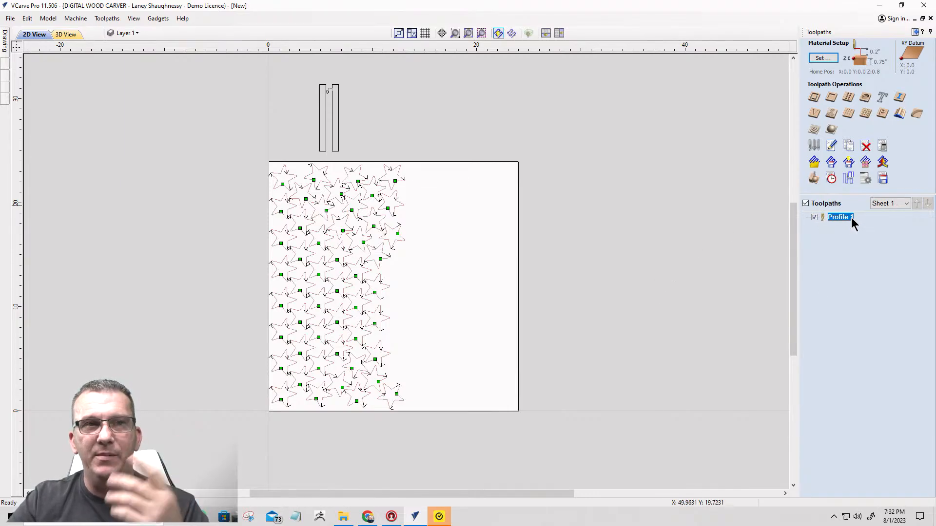
click(814, 217)
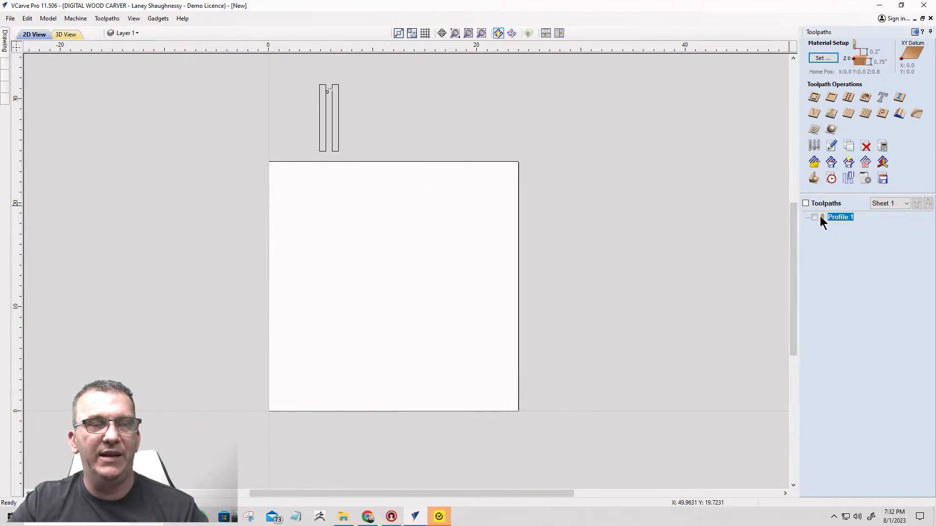
right_click(837, 215)
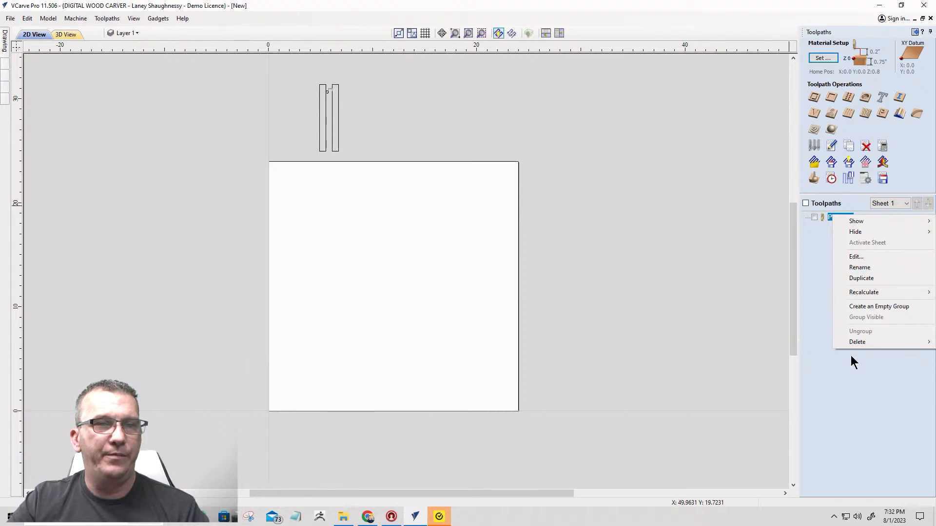
mouse_move(851, 346)
click(778, 343)
drag(370, 141, 265, 69)
key(Delete)
scroll(536, 267, down, 2)
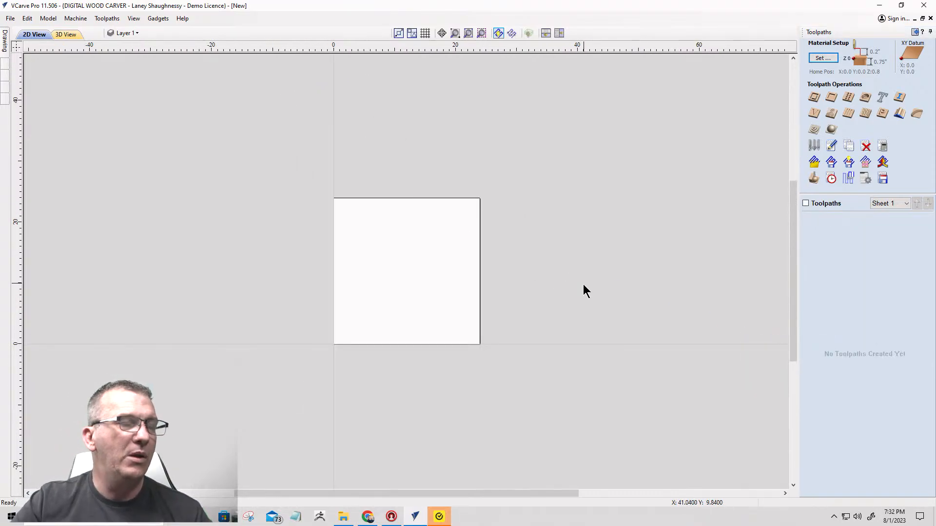
Set the job size to 38 inches wide and 20.3125 inches high.
click(915, 33)
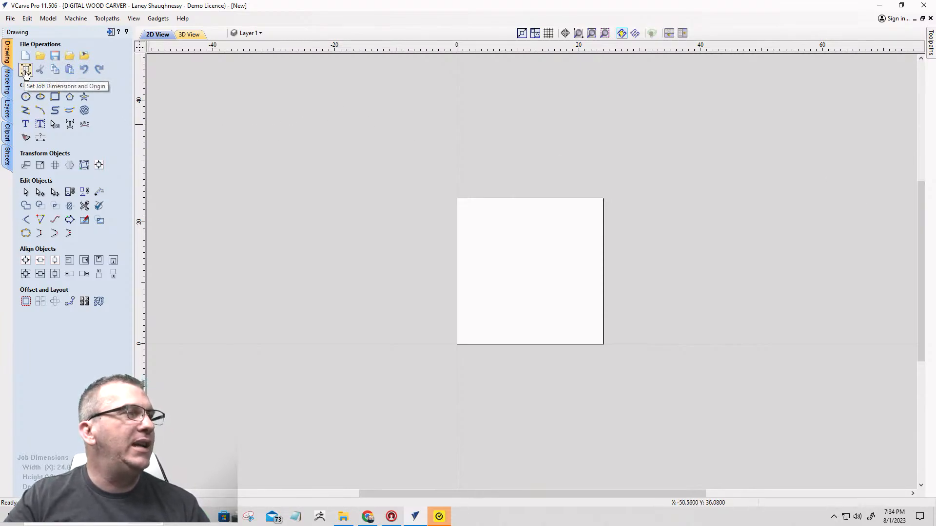
click(26, 71)
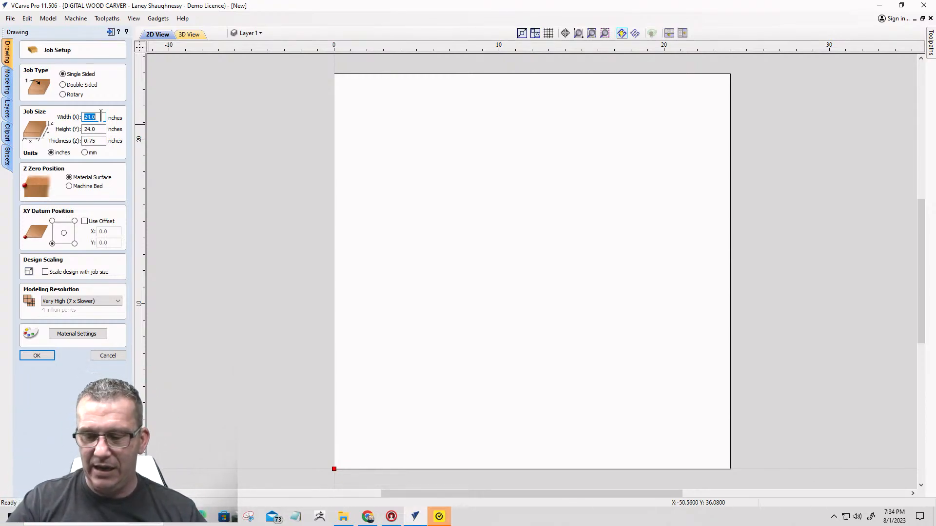
text(38)
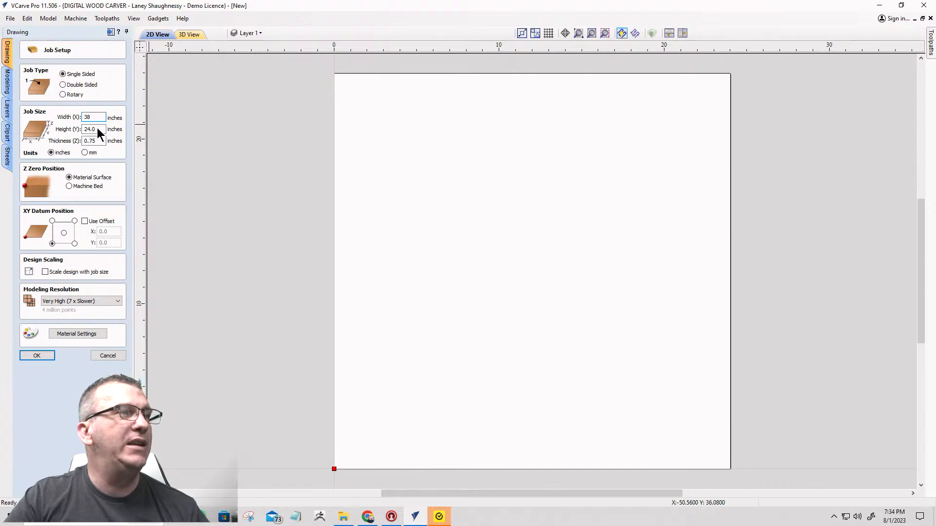
drag(98, 129, 74, 129)
text(20)
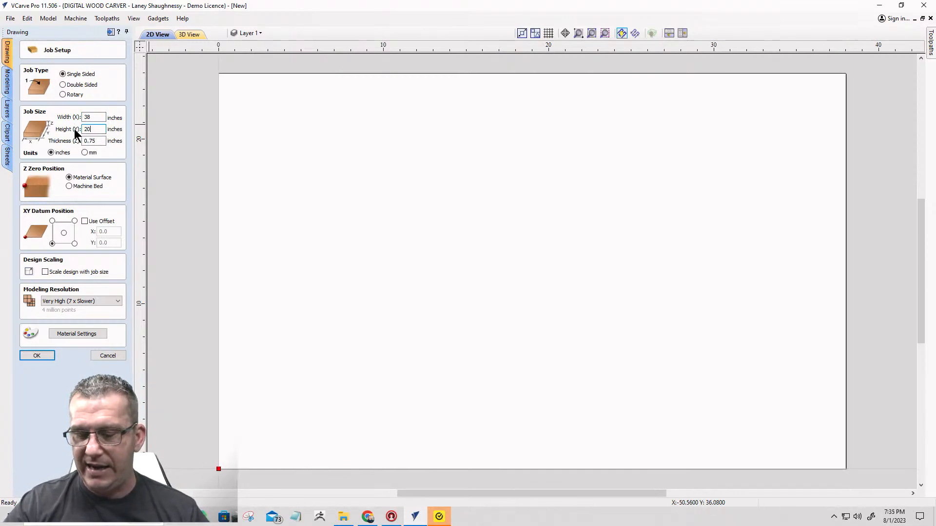
text(.3125)
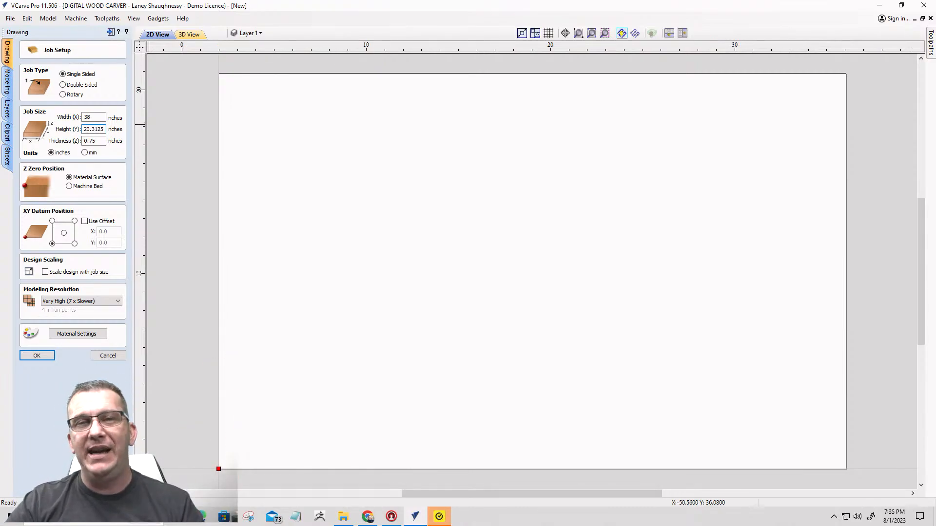
scroll(370, 180, down, 3)
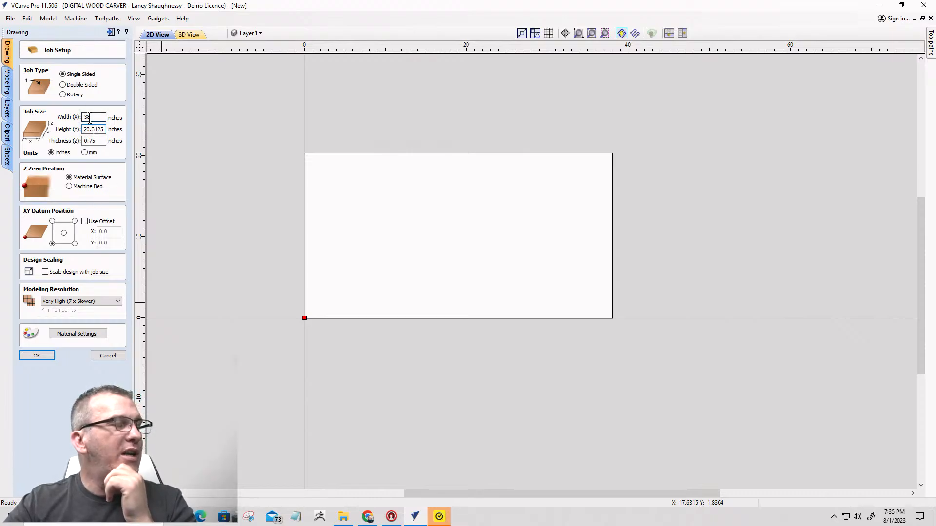
key(shift+Tab)
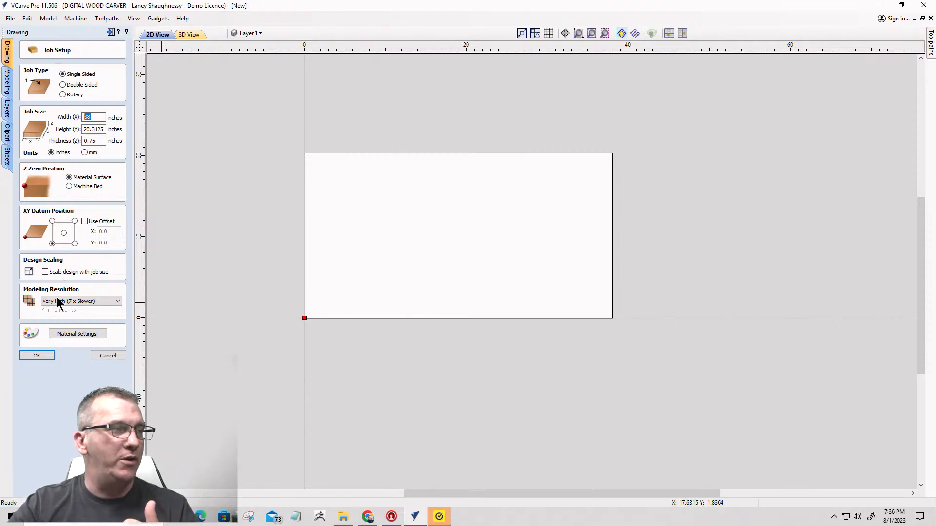
click(39, 356)
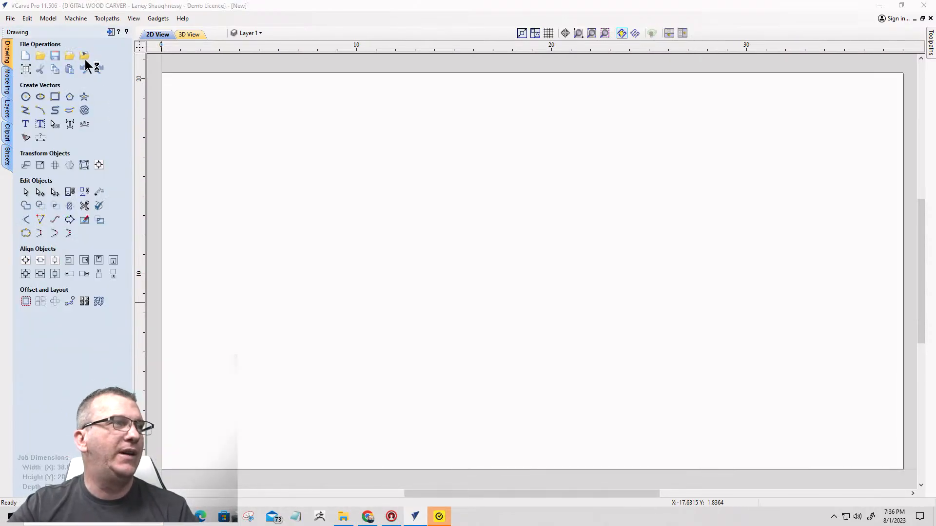
click(84, 56)
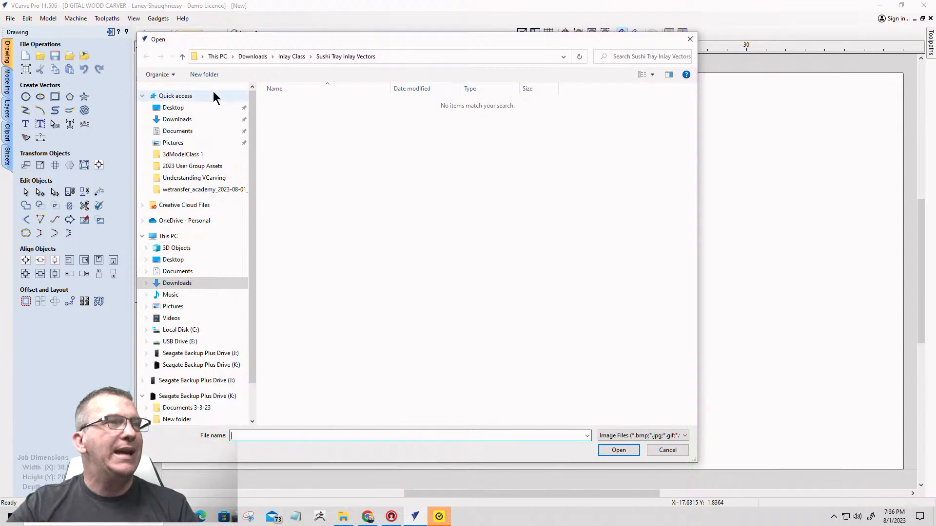
click(249, 58)
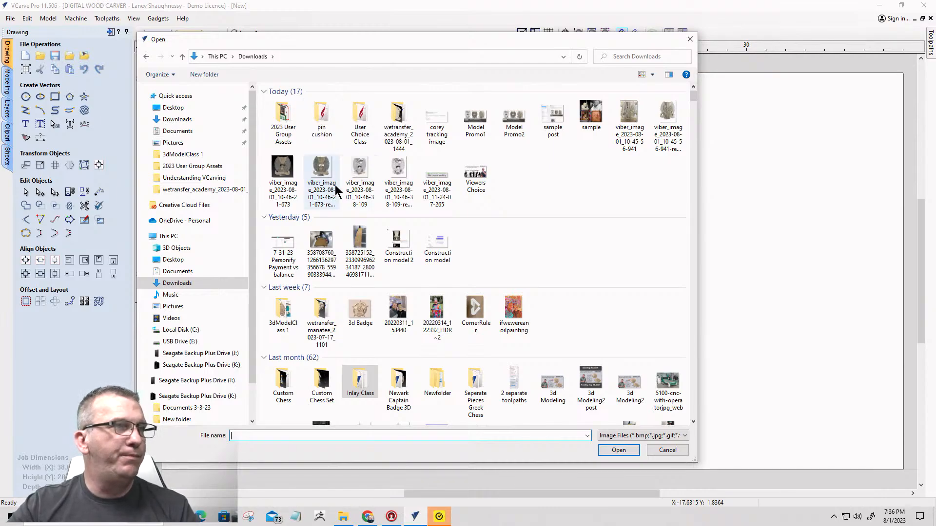
scroll(335, 187, down, 5)
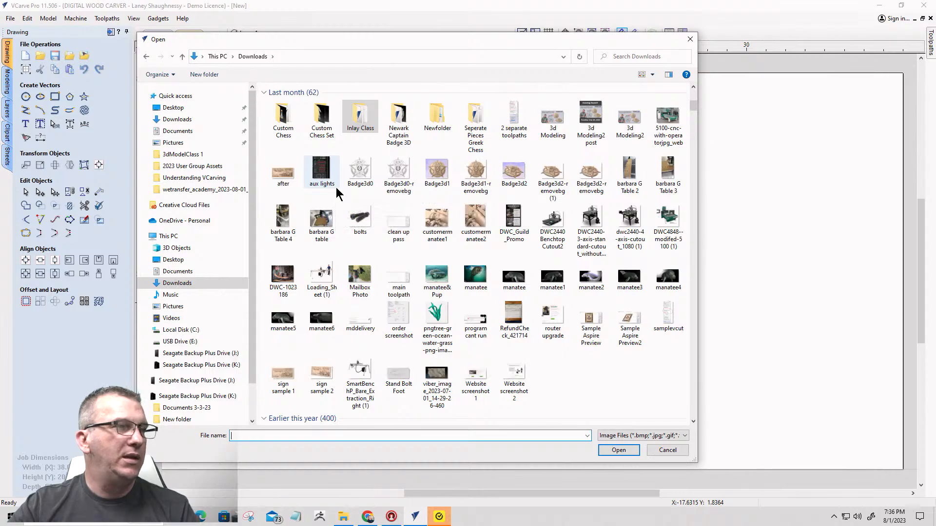
scroll(336, 193, down, 3)
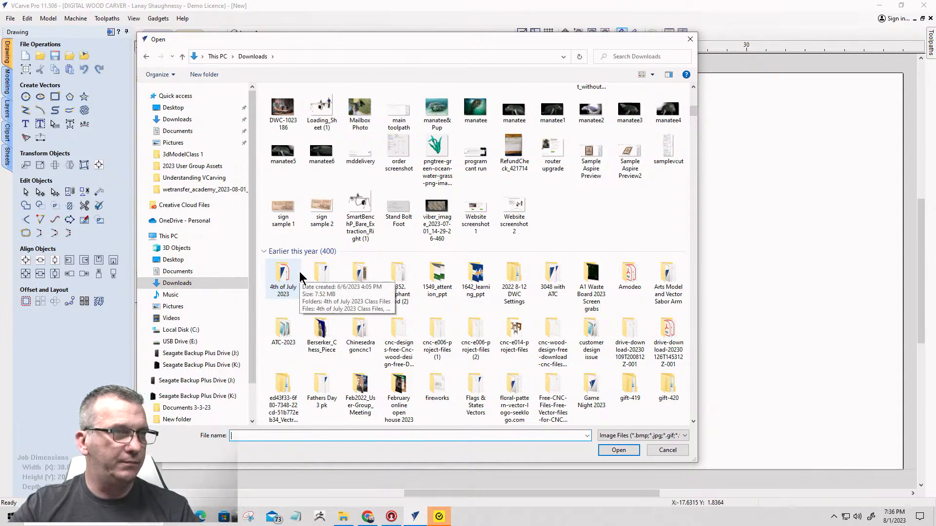
scroll(299, 275, up, 10)
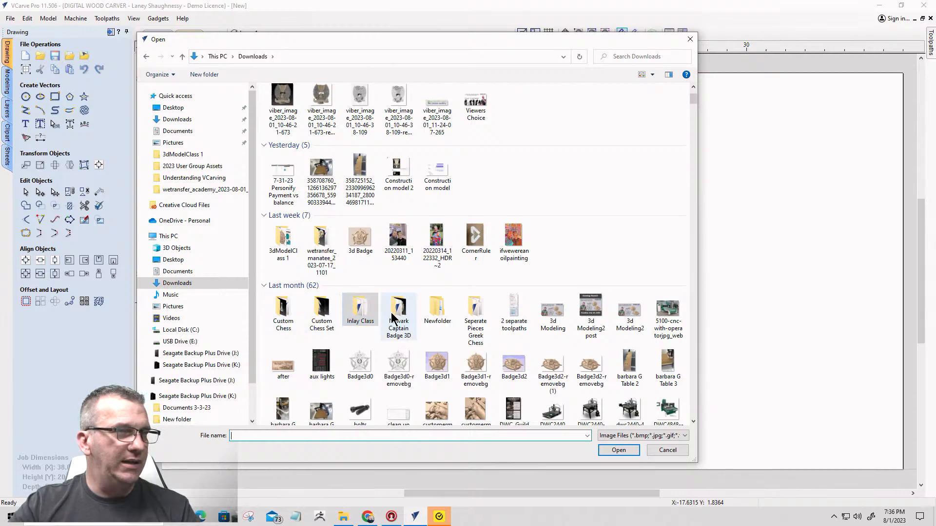
scroll(441, 317, down, 5)
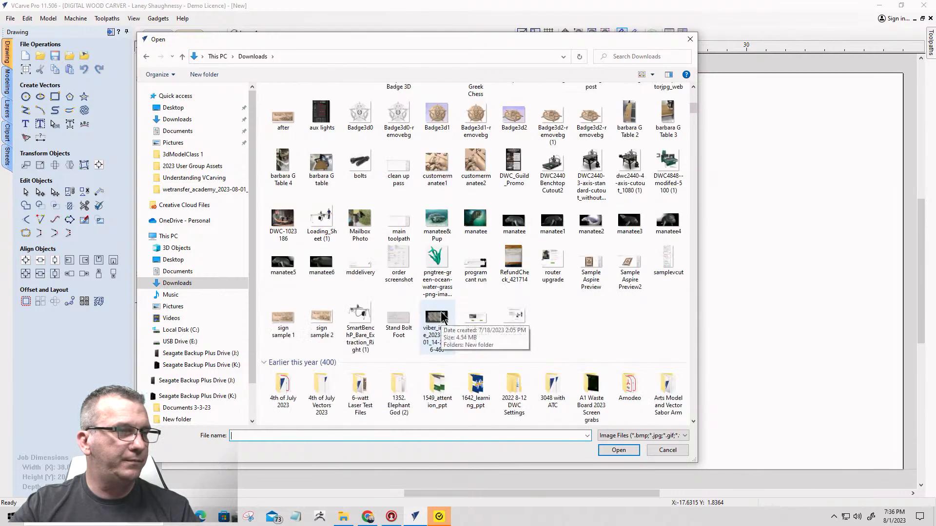
scroll(441, 317, down, 4)
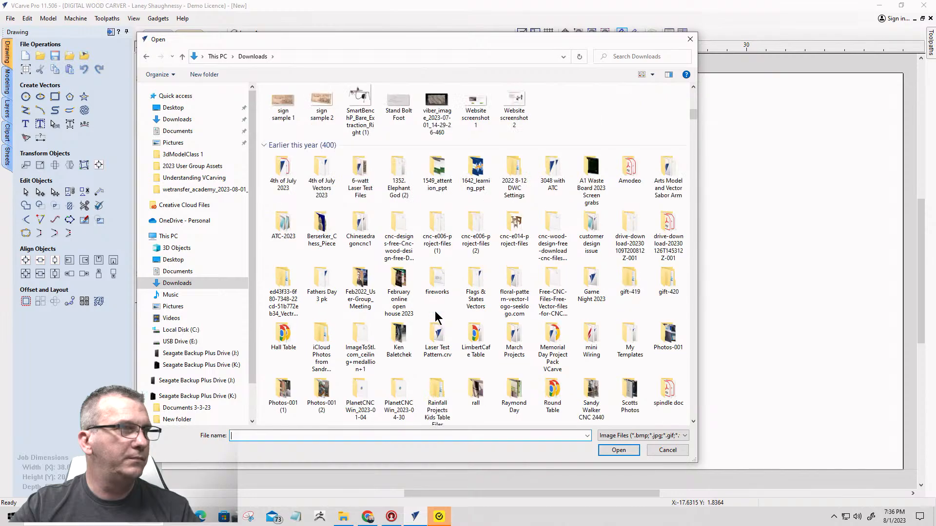
double_click(282, 168)
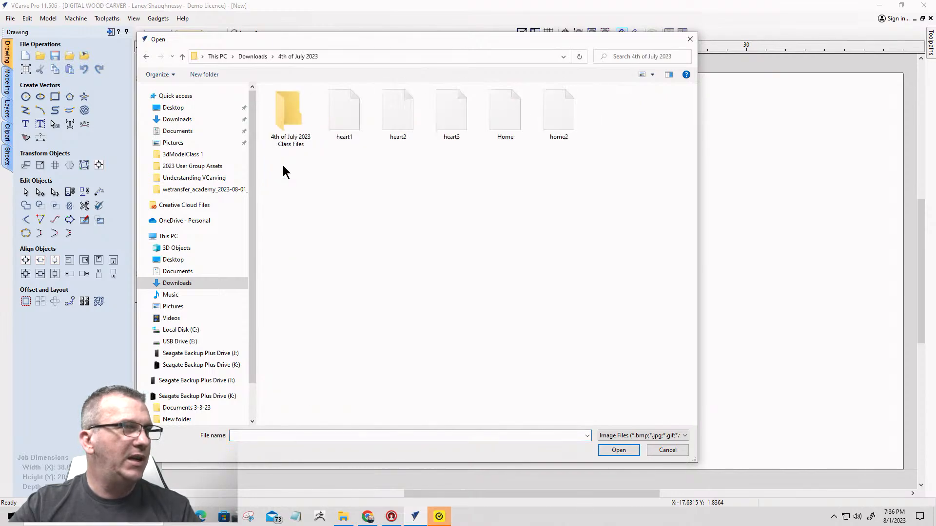
double_click(286, 115)
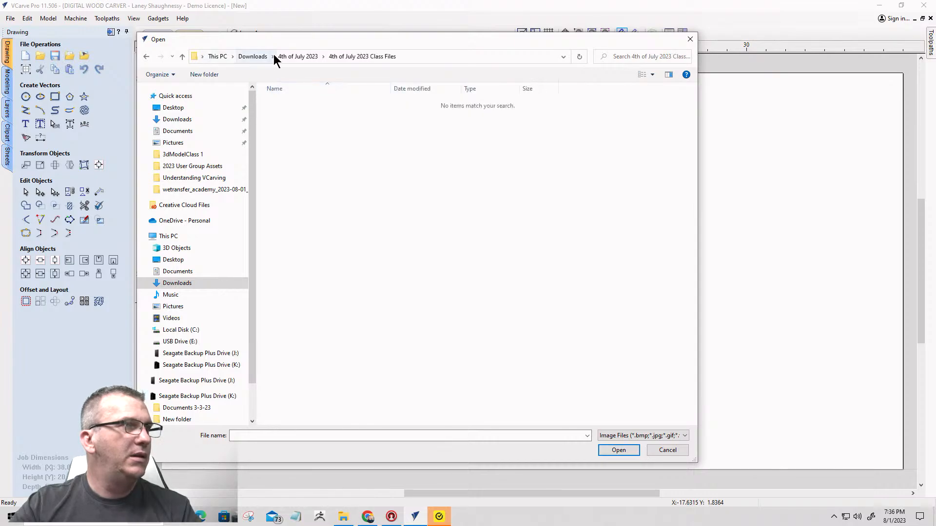
click(297, 56)
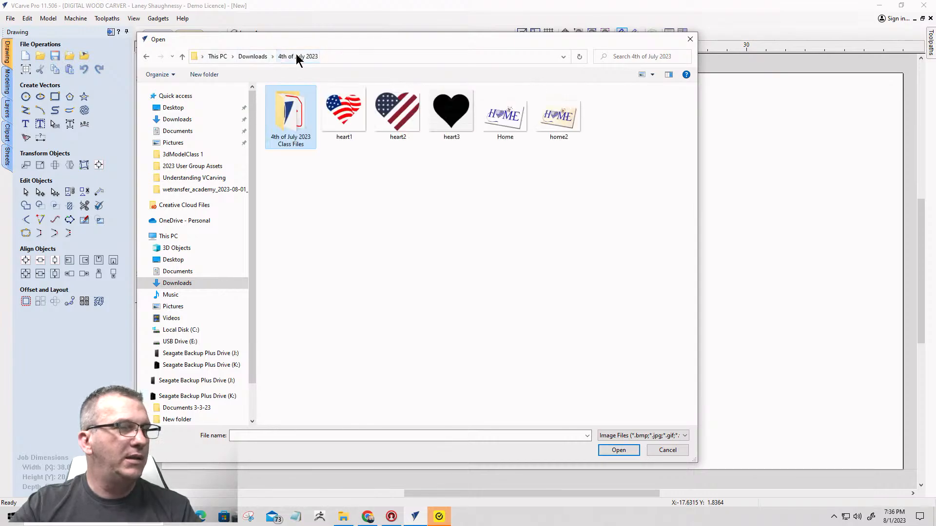
click(682, 450)
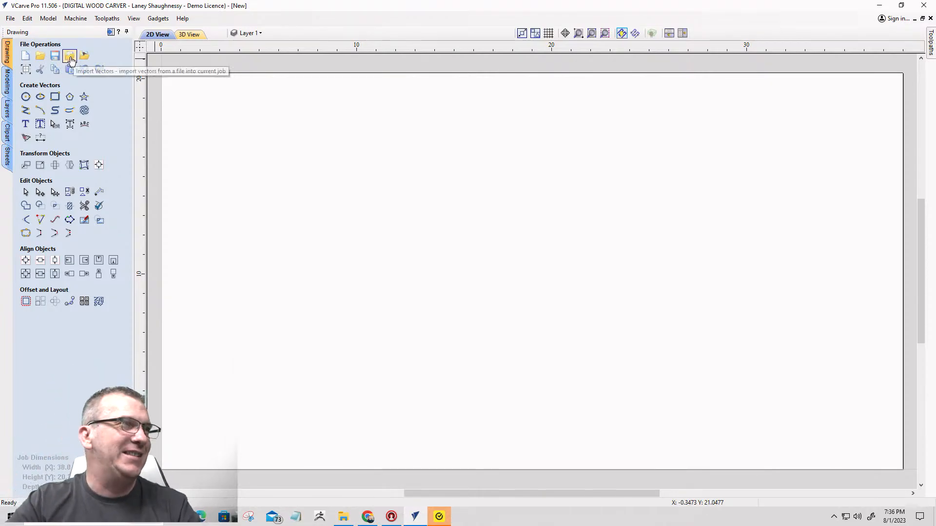
Import the US_Flag_Proportions DXF vectors from the Digital Wood Carver Independence Day Sale folder inside 4th of July Vectors 2023.
click(71, 59)
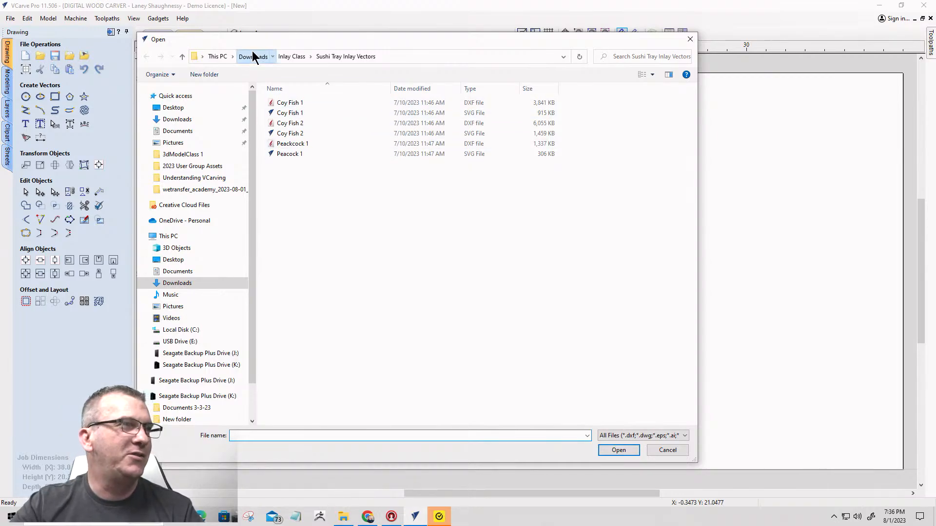
click(253, 57)
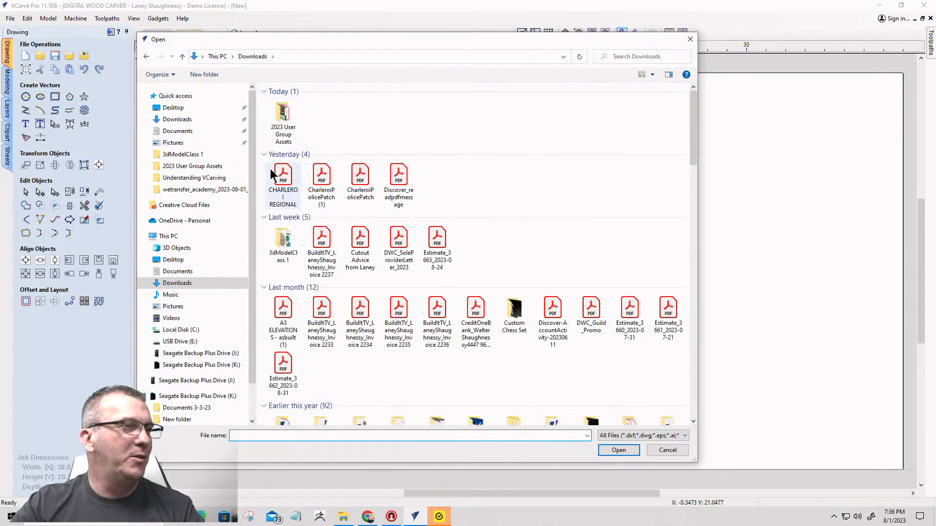
scroll(318, 239, down, 8)
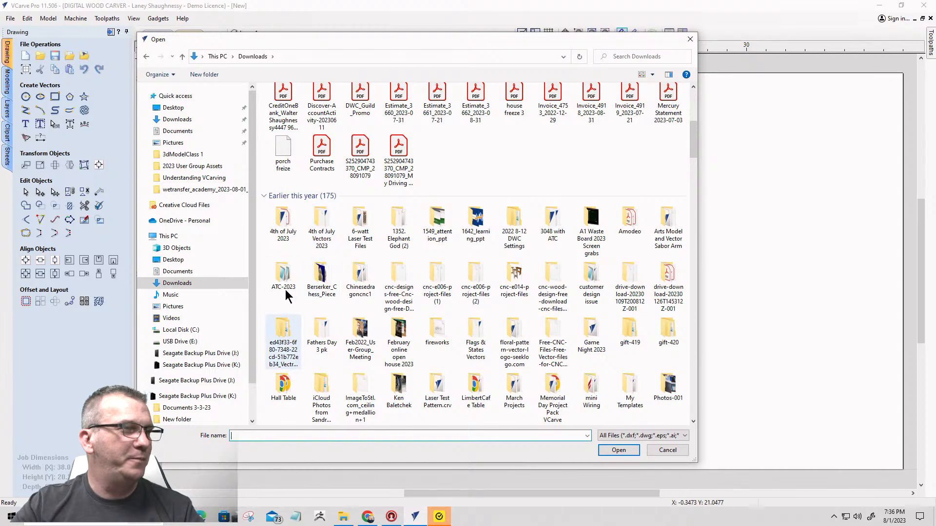
double_click(322, 221)
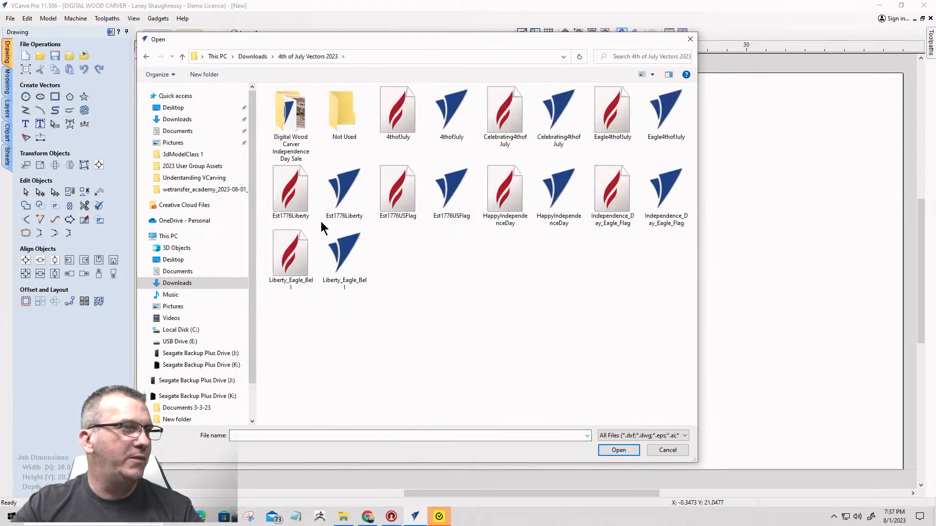
double_click(299, 116)
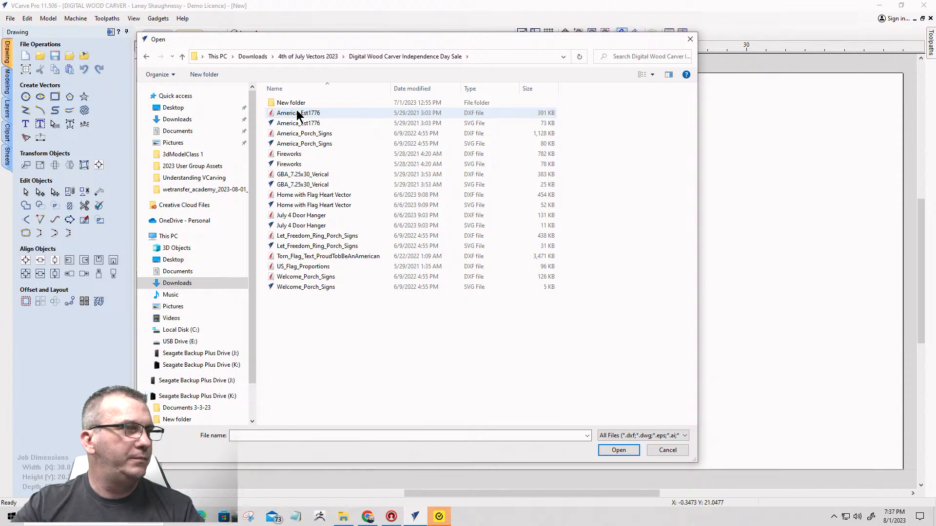
click(302, 267)
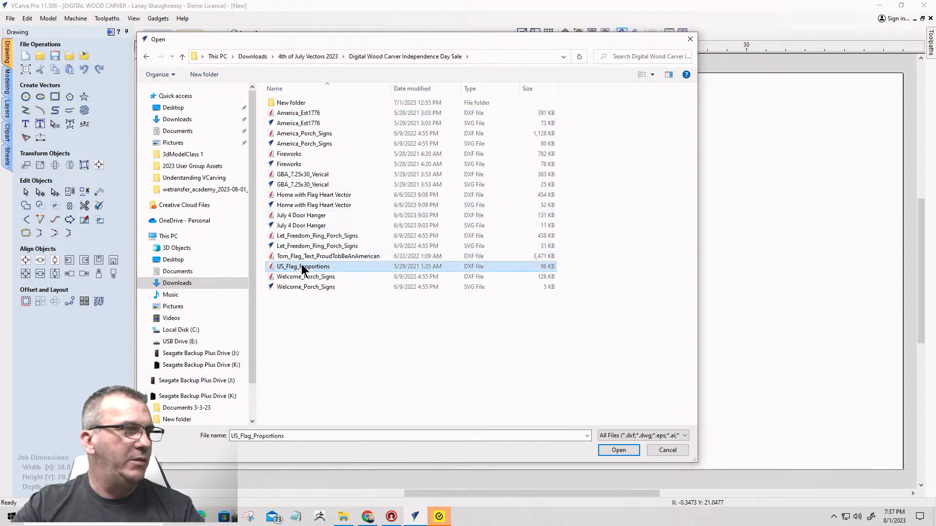
click(618, 450)
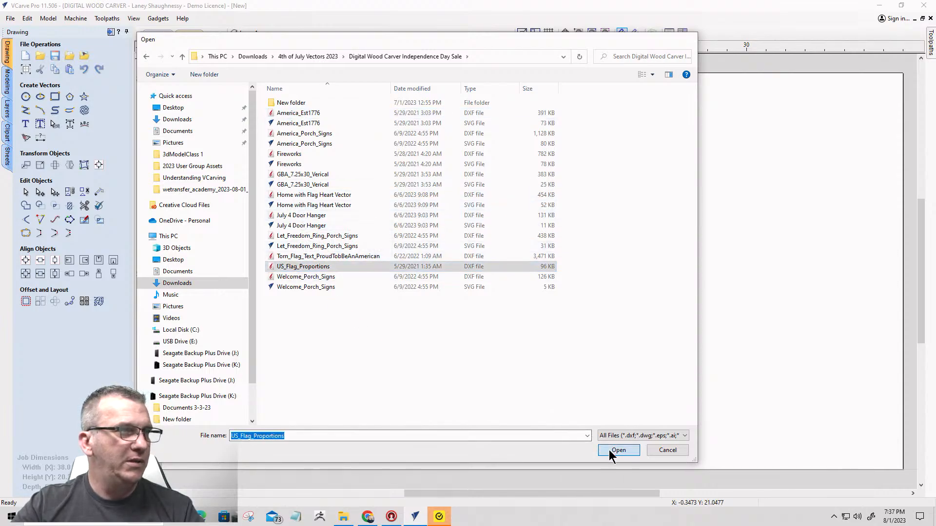
Delete the lower imported flag, the one with the circle of stars, keeping only the 50-star flag.
scroll(520, 323, down, 3)
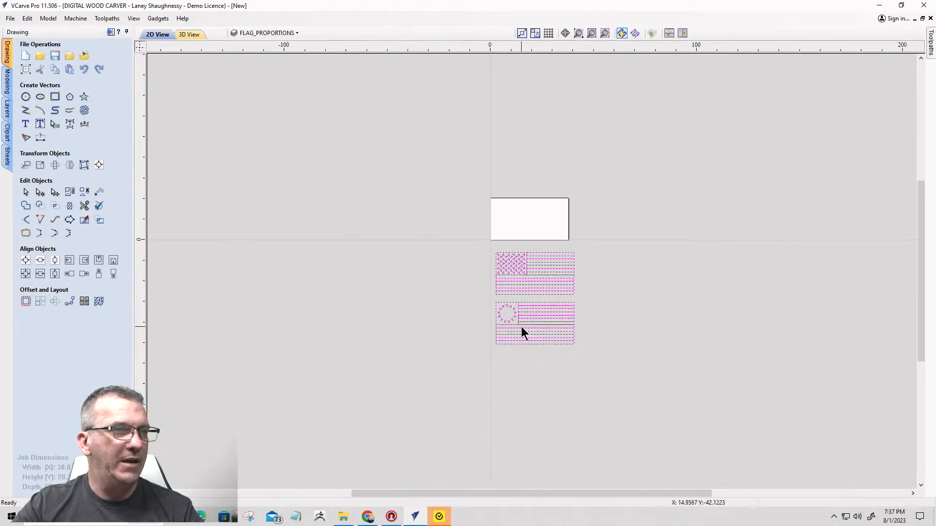
scroll(525, 314, up, 6)
drag(494, 280, 729, 447)
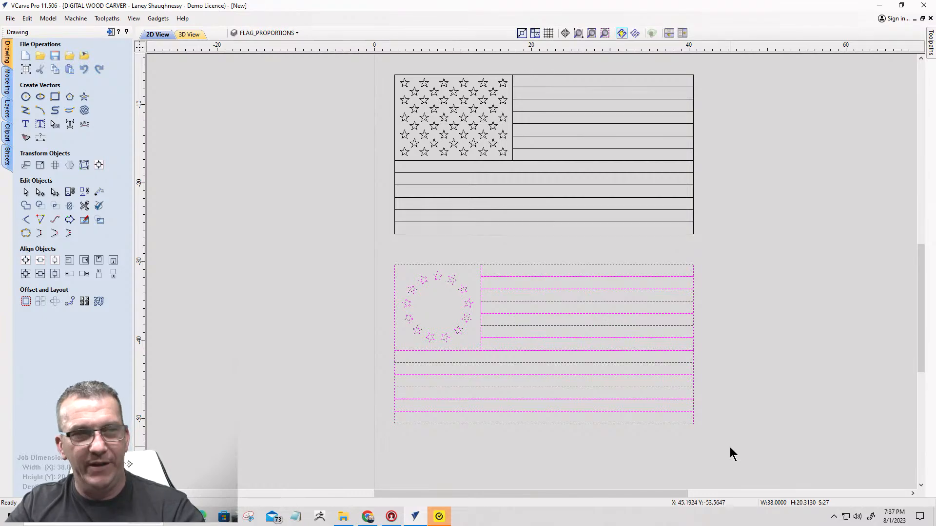
key(Delete)
Center all vectors of the 50-star flag in the material both horizontally and vertically, and clear the selection.
scroll(630, 408, down, 2)
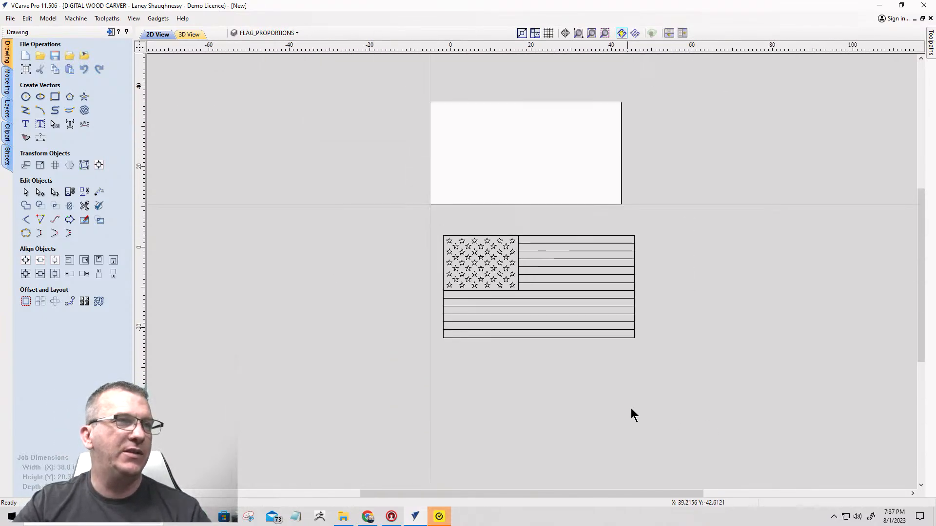
scroll(514, 328, down, 2)
scroll(514, 329, up, 2)
drag(414, 242, 696, 401)
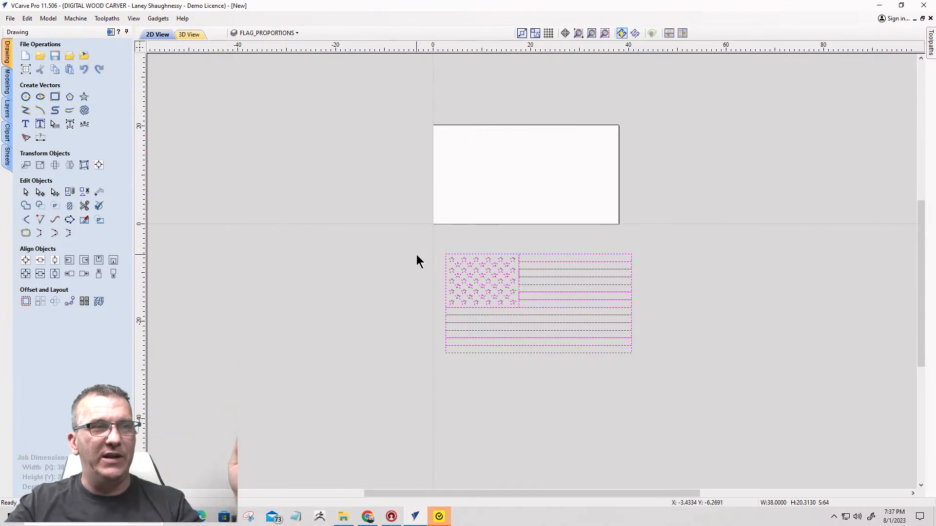
drag(435, 241, 664, 391)
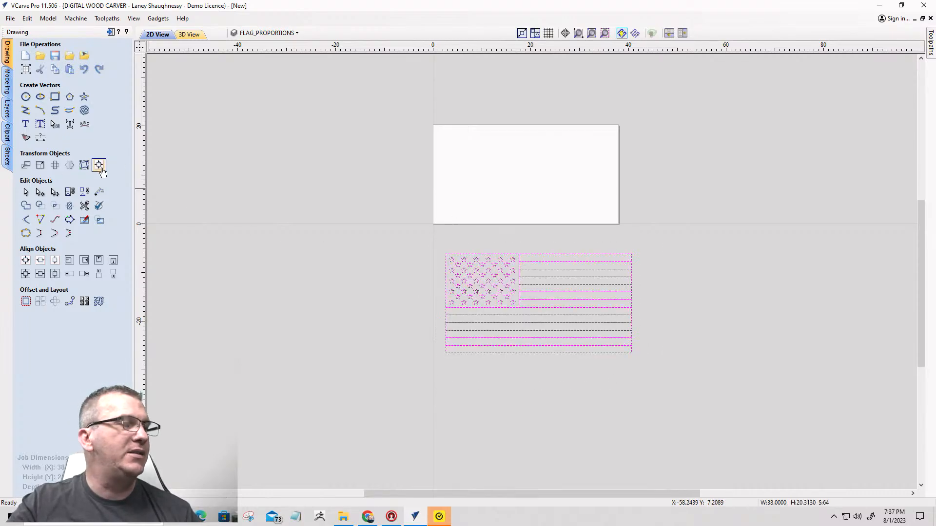
click(99, 166)
click(72, 82)
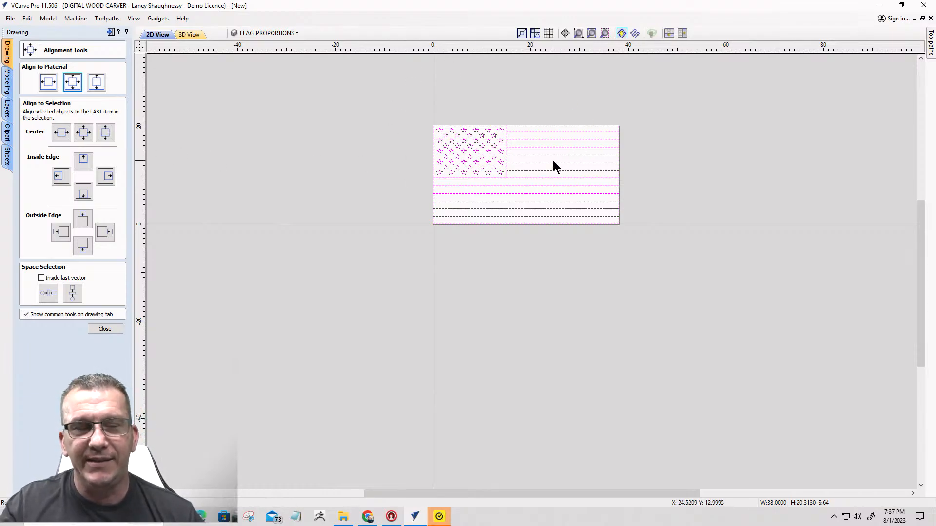
click(634, 110)
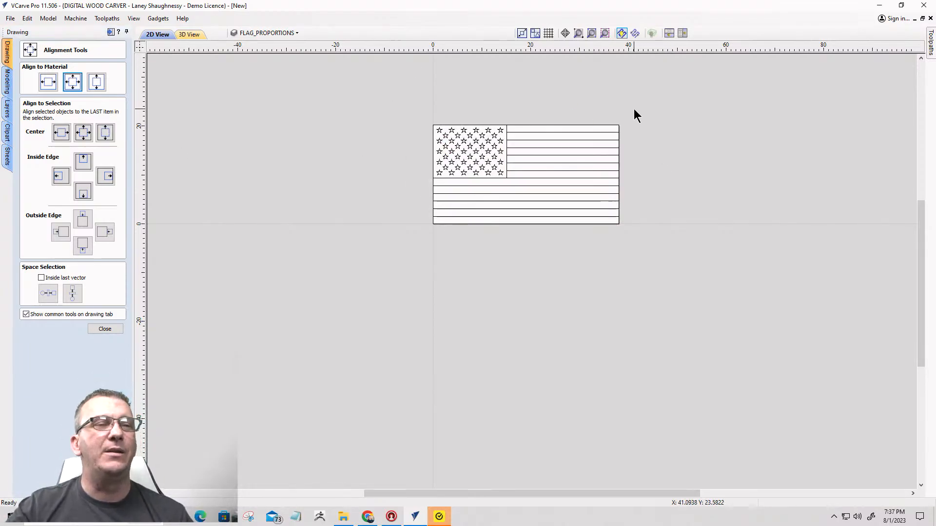
Select every other stripe of the flag, seven in all, from the top stripe down to the bottom one.
scroll(633, 109, up, 3)
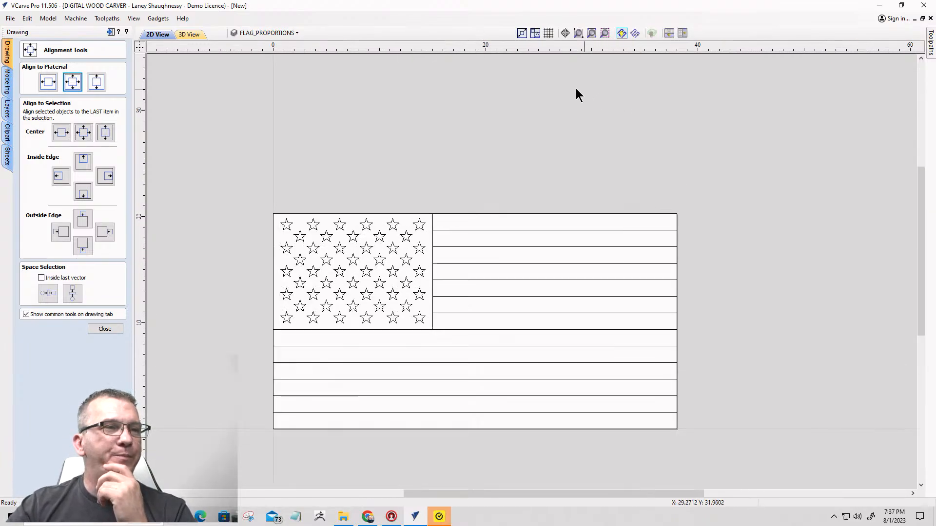
scroll(575, 89, down, 1)
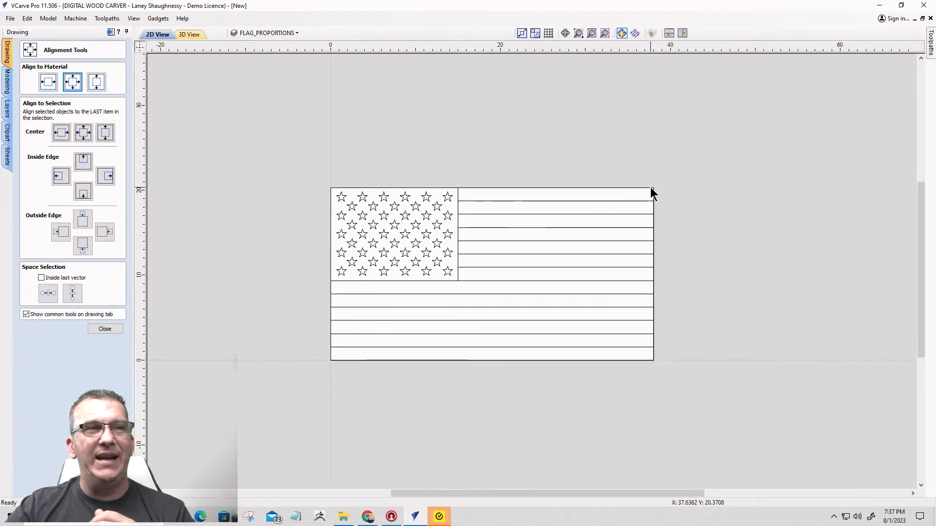
click(653, 209)
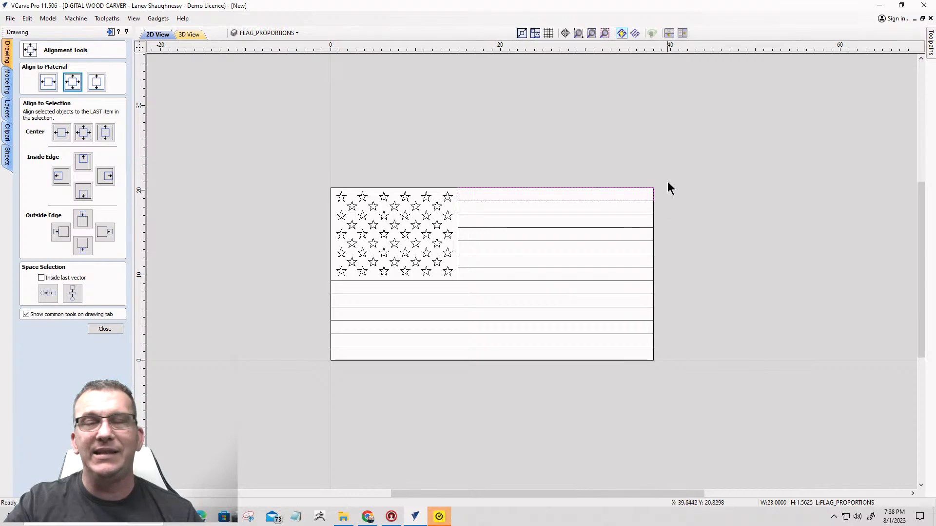
scroll(663, 195, up, 2)
scroll(663, 197, up, 2)
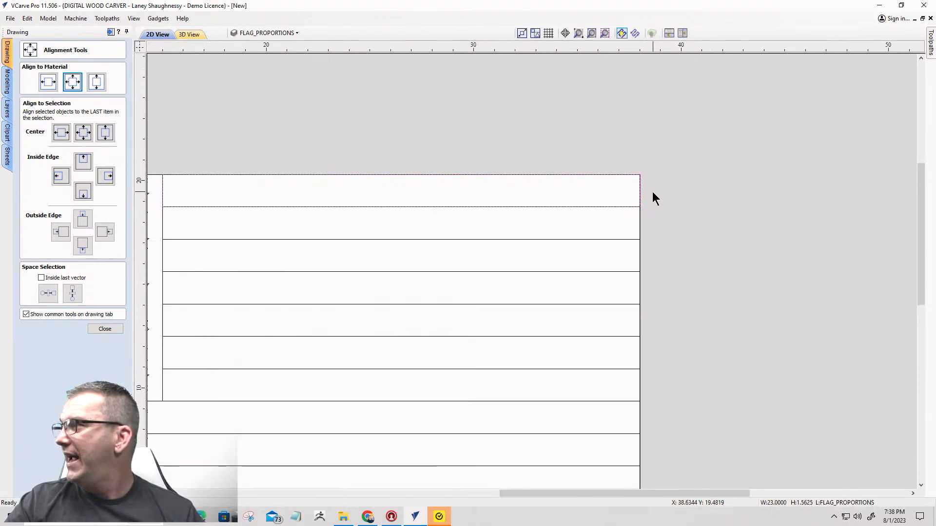
scroll(652, 194, down, 3)
scroll(643, 191, up, 1)
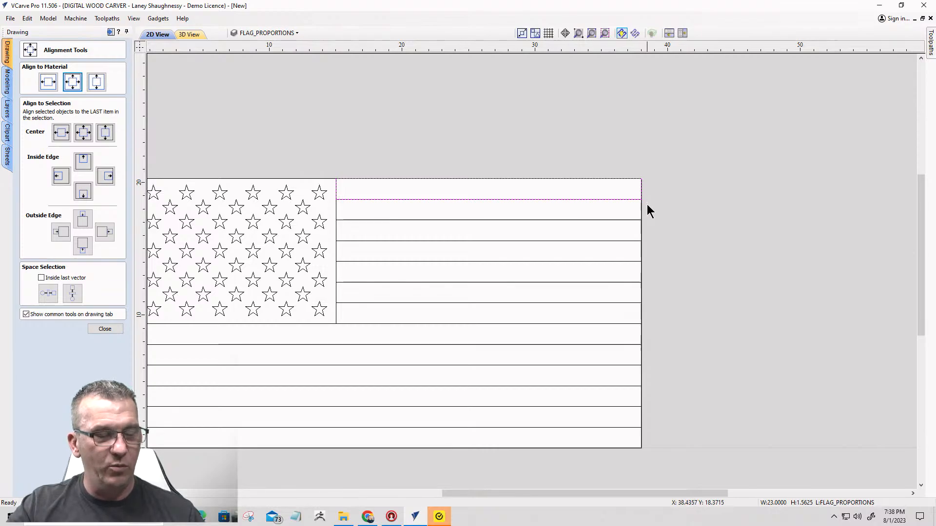
shift+click(642, 229)
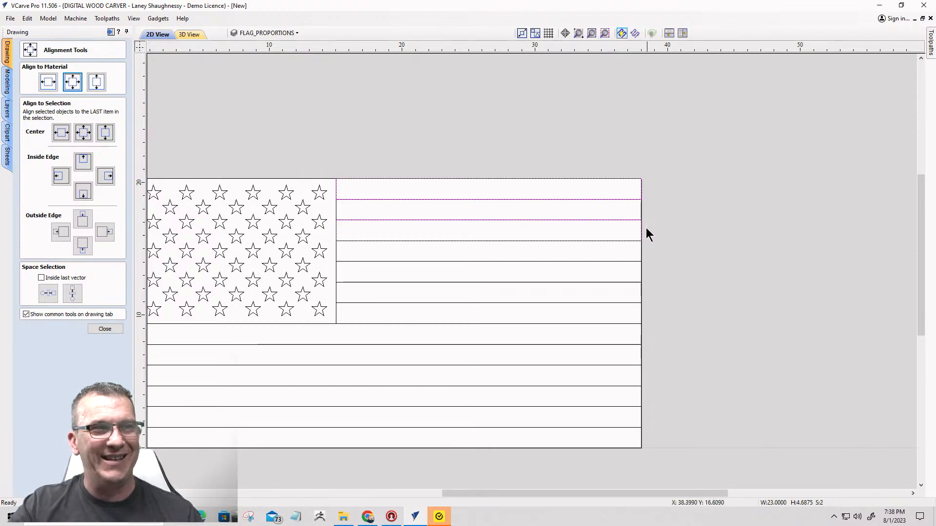
shift+click(641, 277)
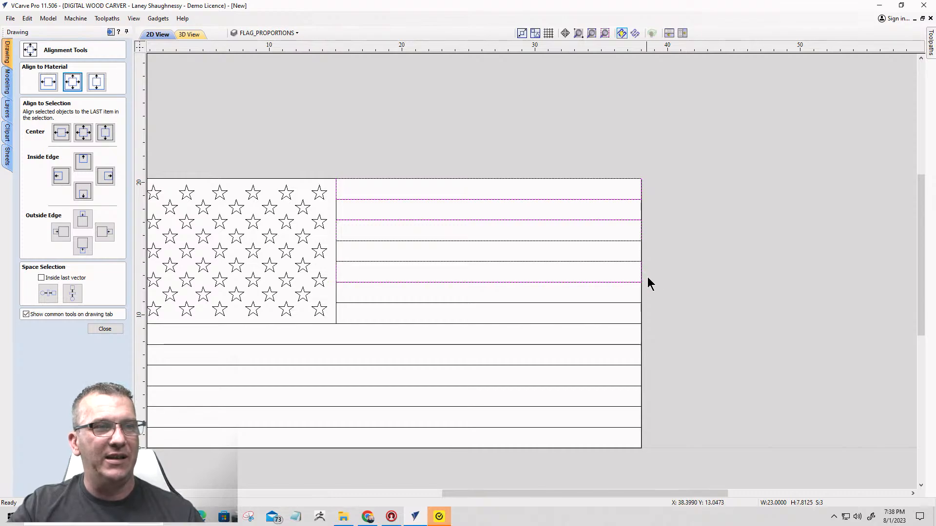
shift+click(640, 315)
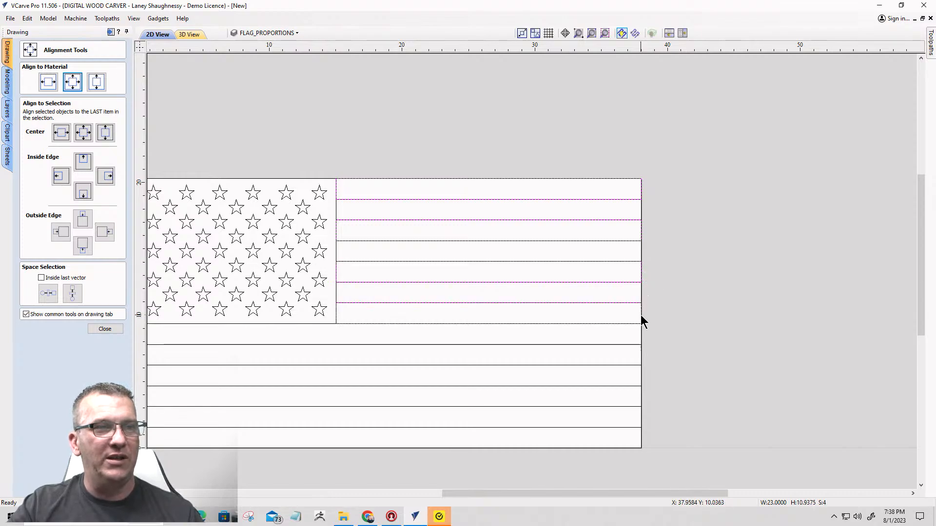
shift+click(641, 352)
shift+click(639, 400)
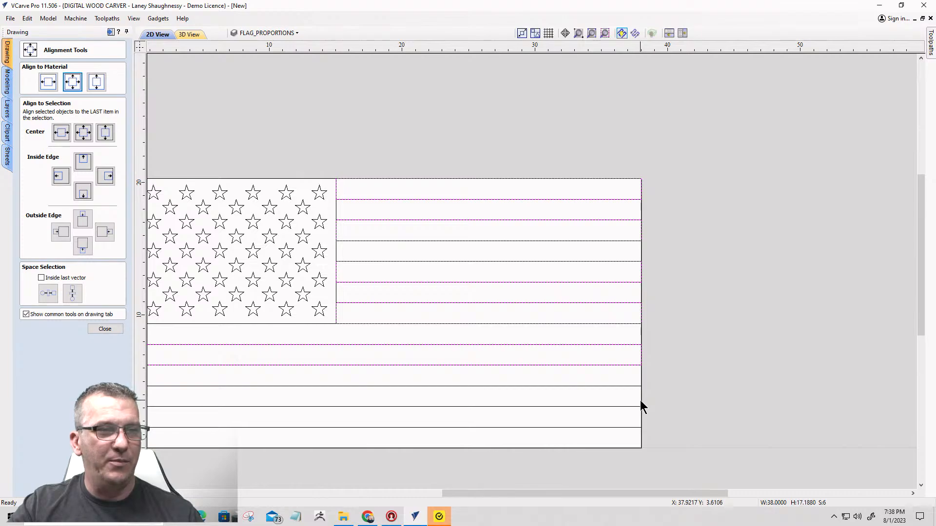
shift+click(641, 439)
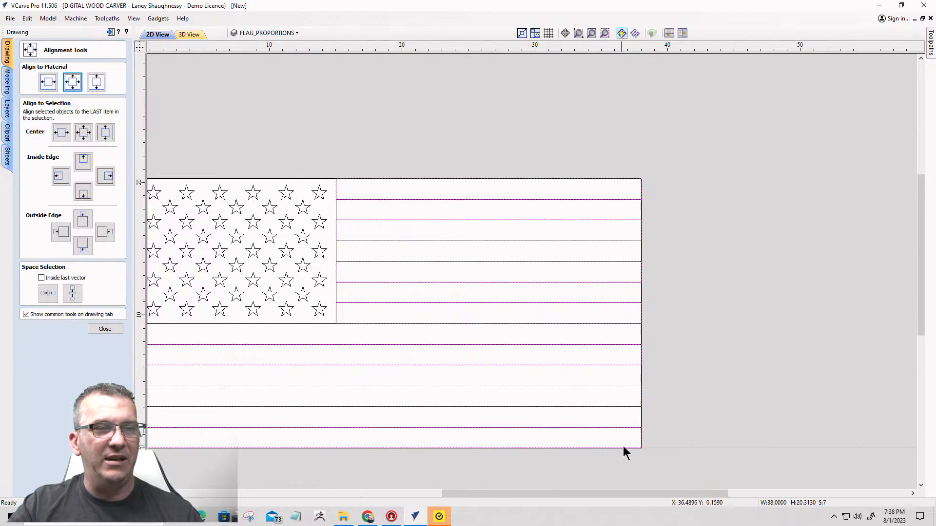
Move the selected stripes to a new visible layer named Red Stripes with a red drawing color, and clear the selection.
right_click(626, 446)
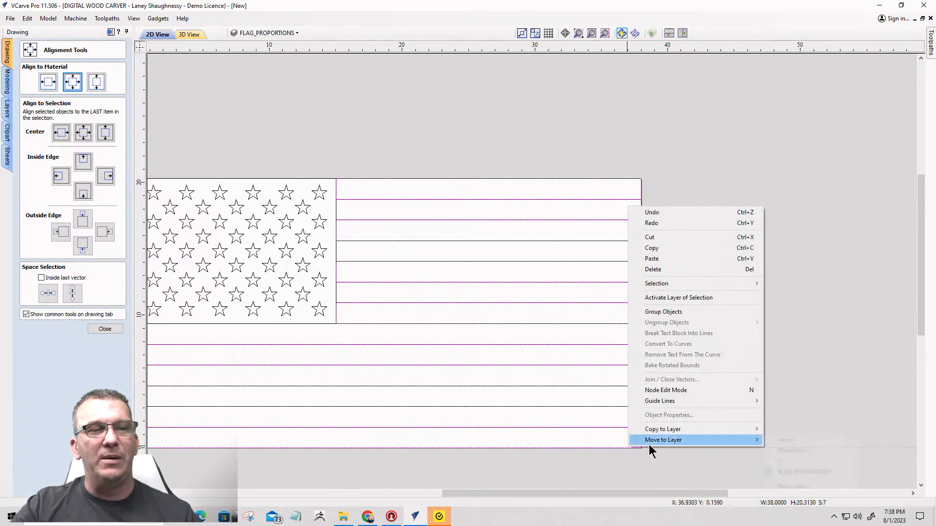
mouse_move(654, 441)
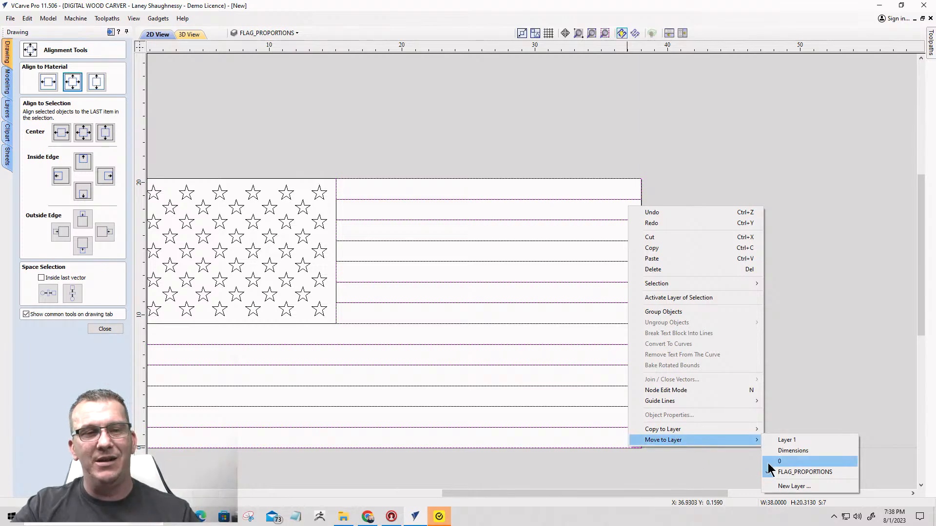
click(779, 487)
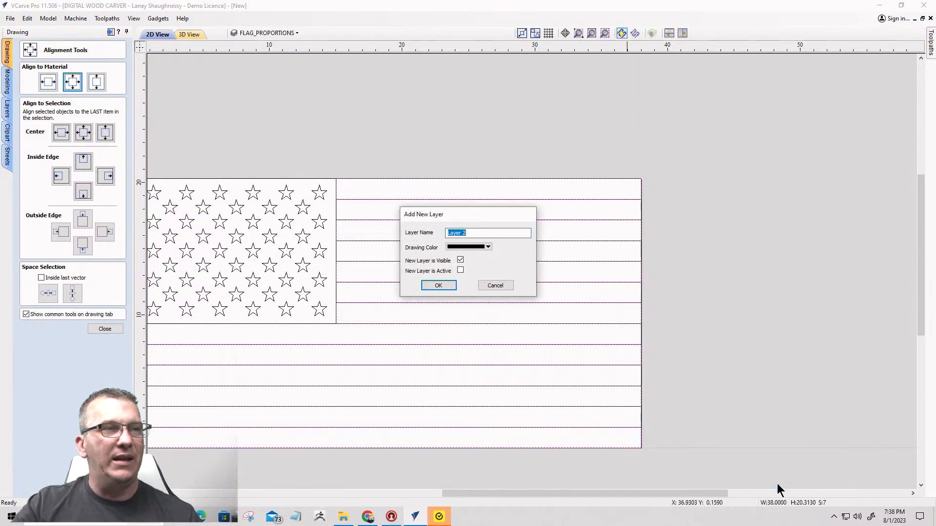
text(Red S)
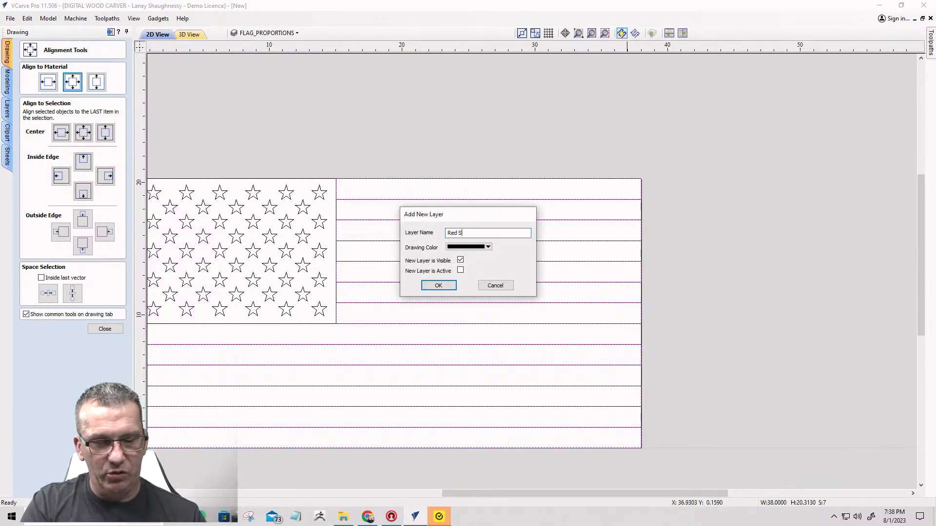
text(tripes)
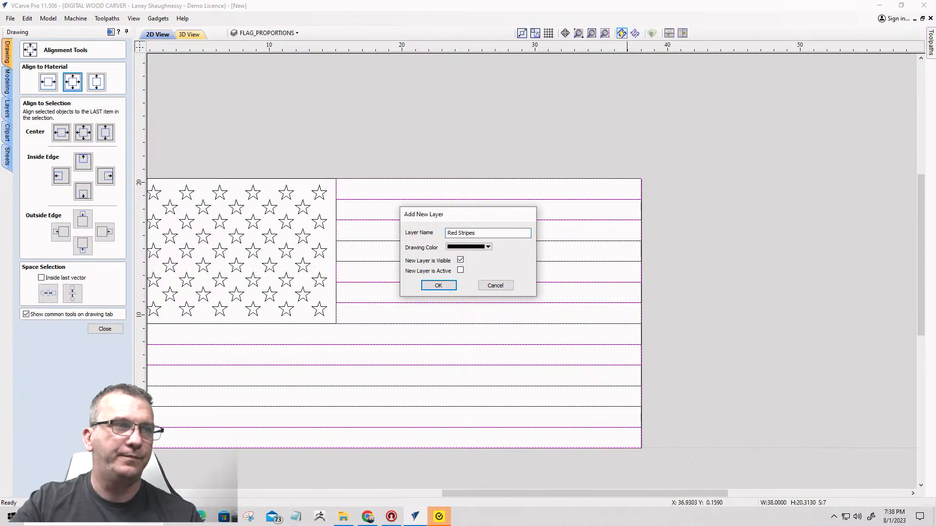
click(487, 248)
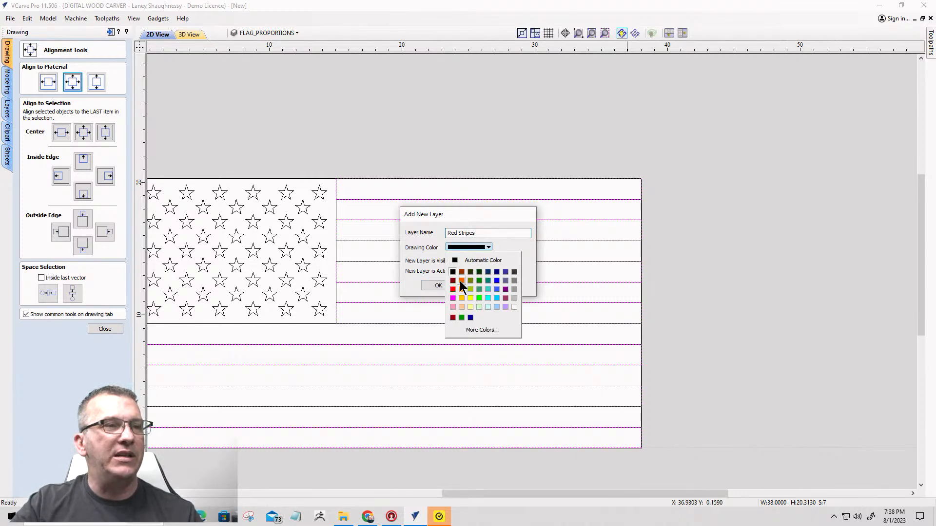
click(451, 290)
click(445, 286)
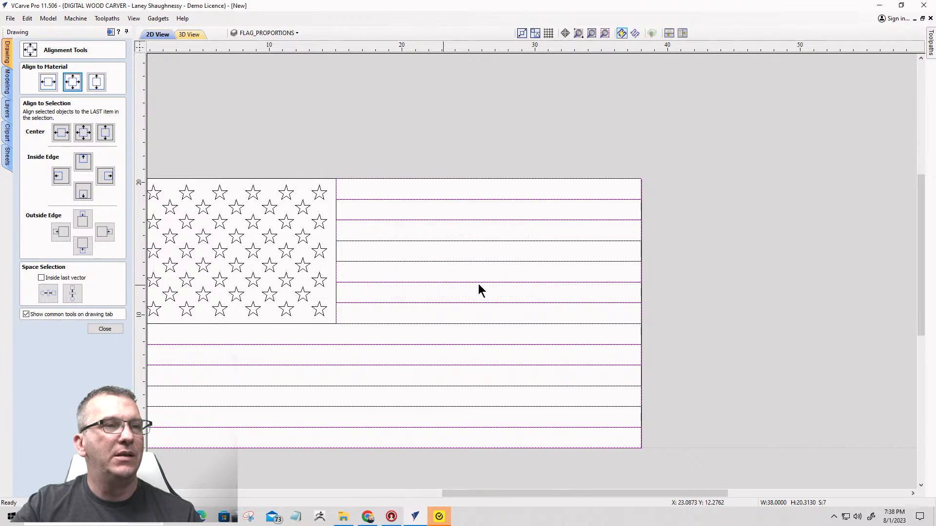
click(679, 239)
scroll(555, 410, up, 3)
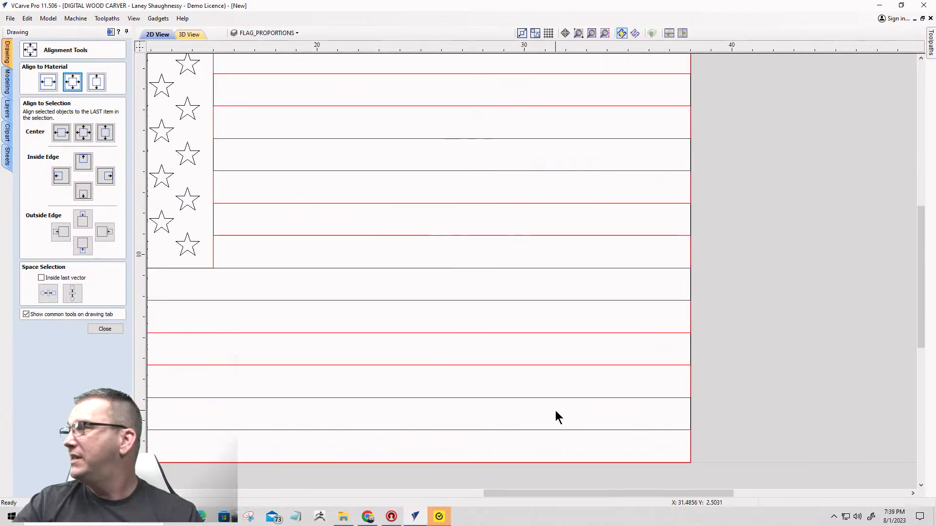
scroll(555, 411, down, 3)
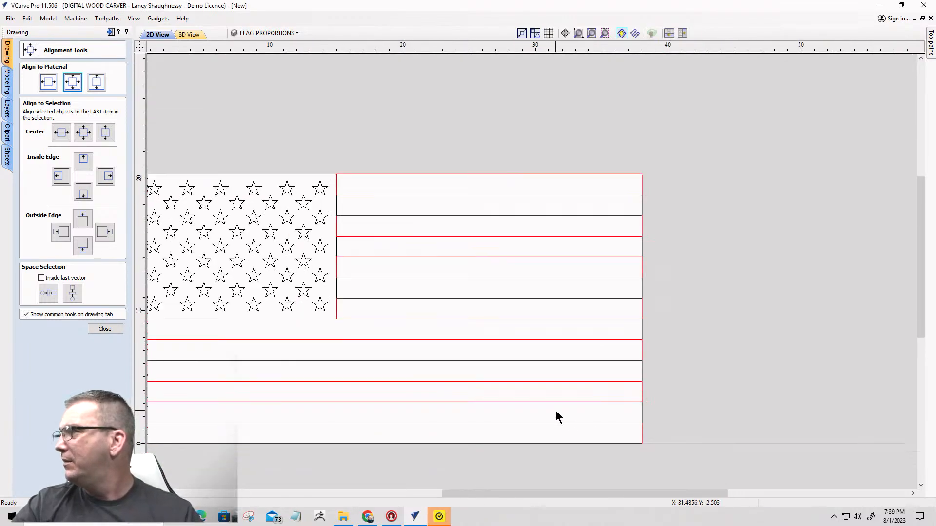
Toggle the visibility of the Red Stripes and FLAG_PROPORTIONS layers, ending with Red Stripes hidden and FLAG_PROPORTIONS shown.
click(273, 32)
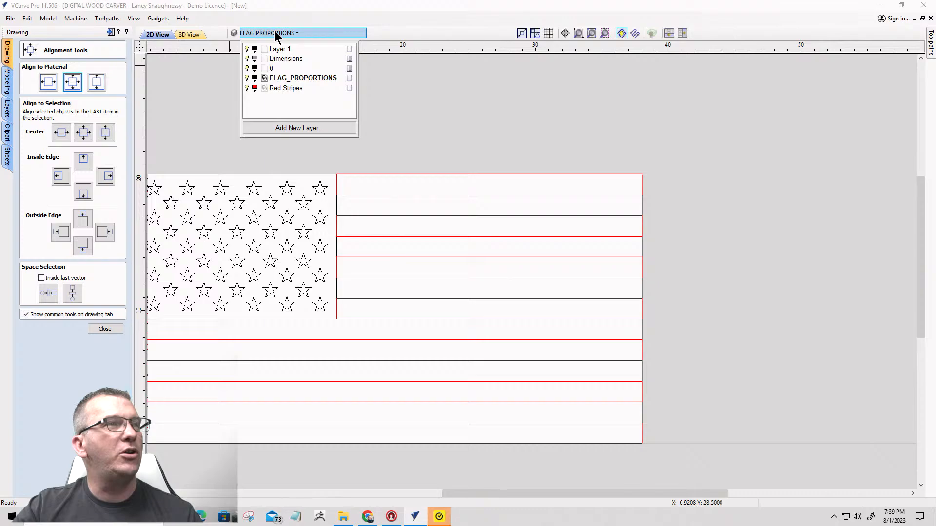
click(247, 88)
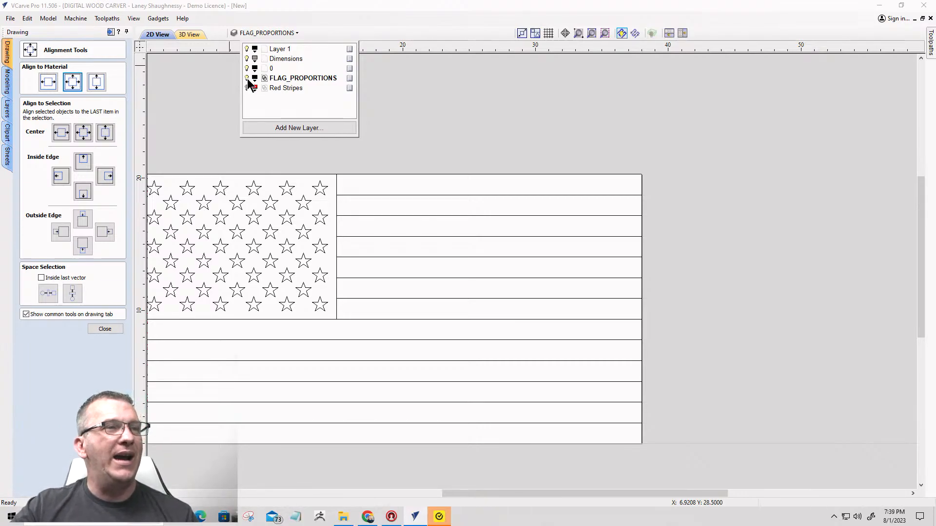
click(247, 78)
click(247, 79)
click(247, 78)
click(248, 78)
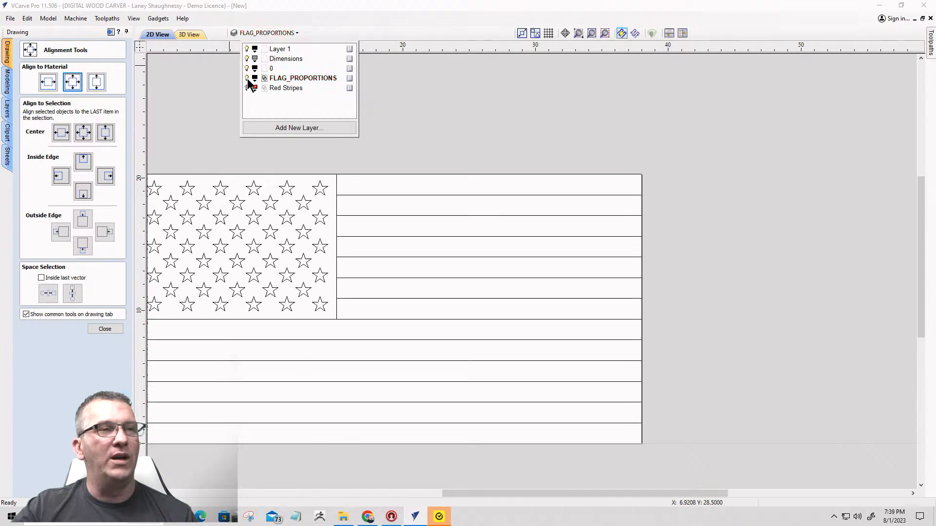
click(247, 79)
click(247, 88)
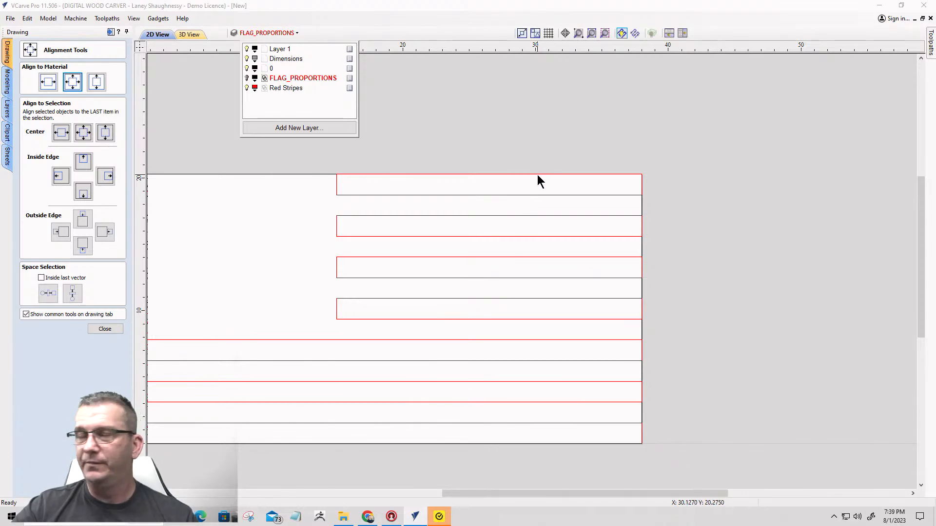
click(247, 89)
click(247, 88)
Select the six remaining stripes of the flag together with one selection window.
scroll(545, 243, down, 2)
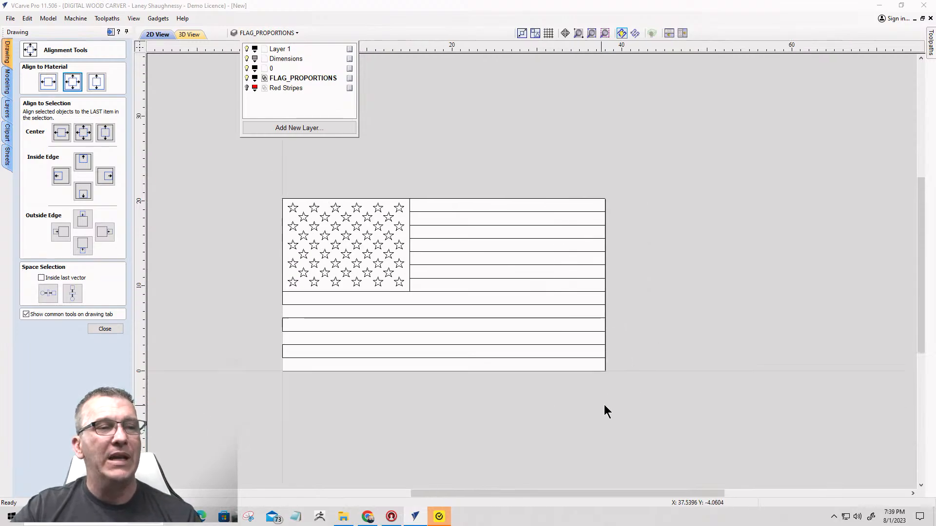
click(637, 396)
drag(637, 396, 527, 184)
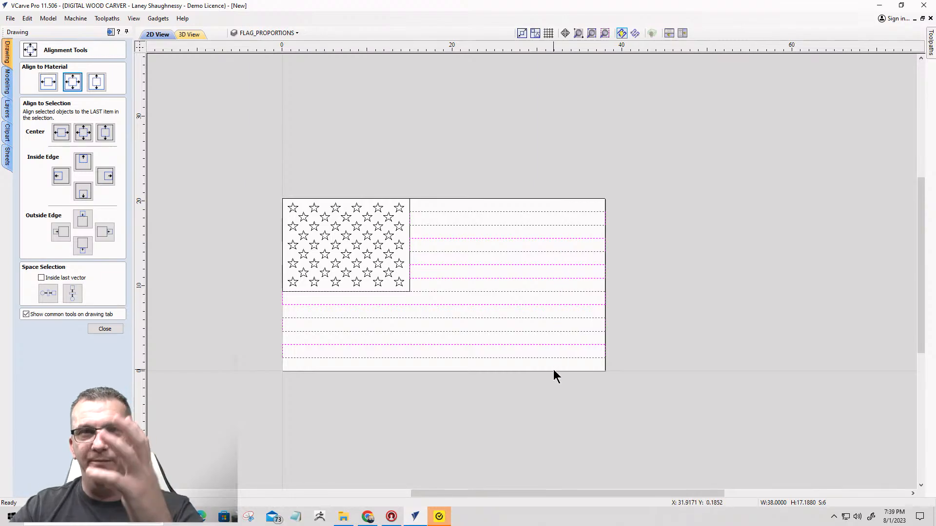
key(Escape)
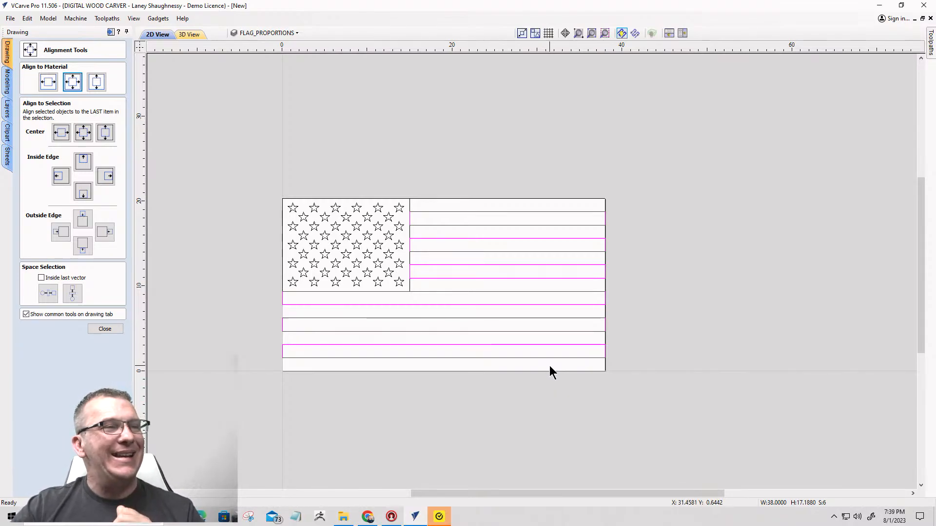
scroll(702, 307, down, 1)
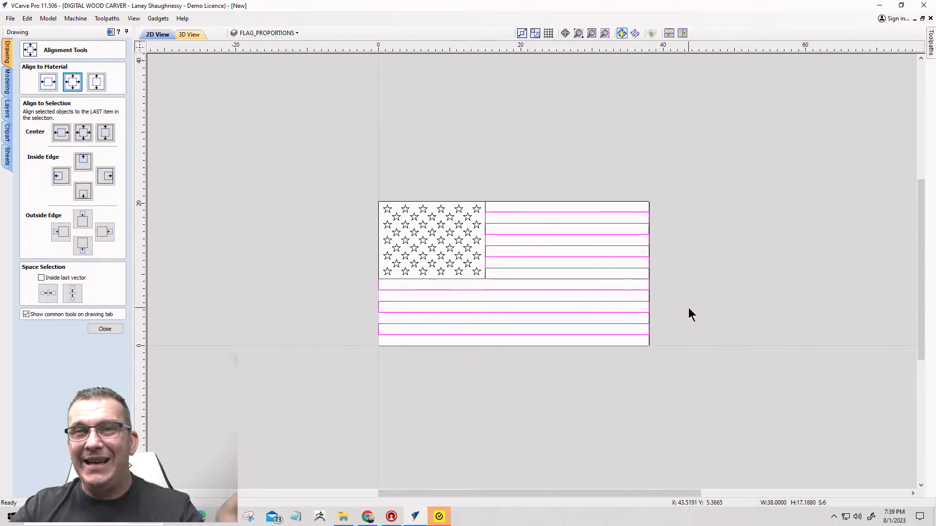
scroll(585, 270, up, 3)
scroll(648, 212, down, 2)
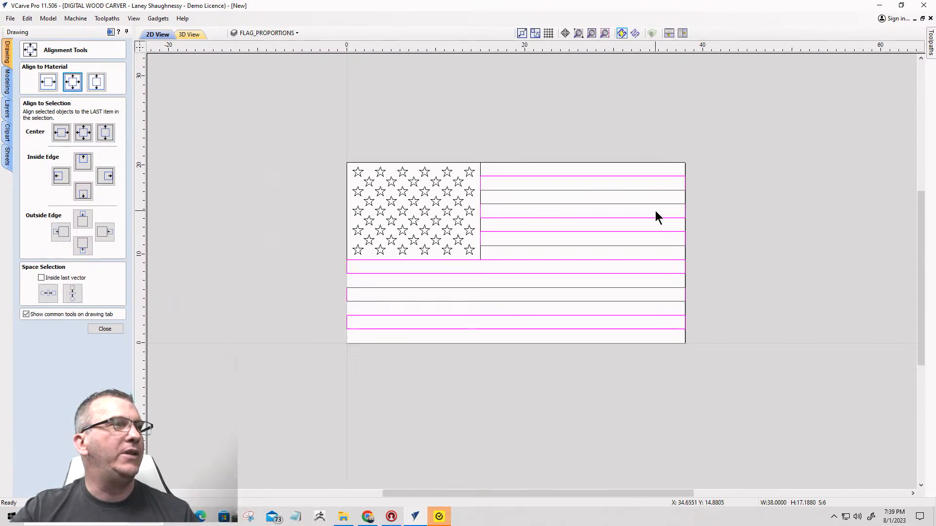
Close the alignment tools and import the Class 1 3D Model Vector DXF from the User Choice Class folder in Downloads.
click(100, 329)
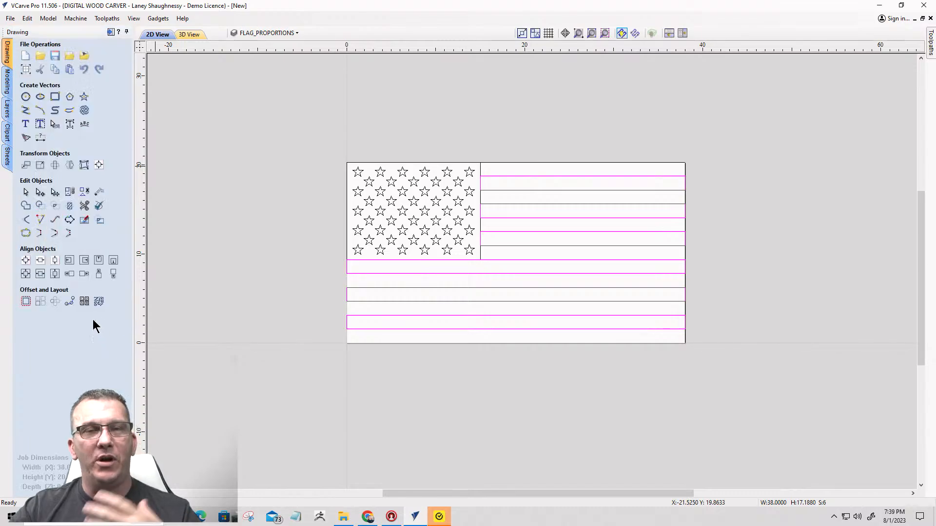
click(70, 57)
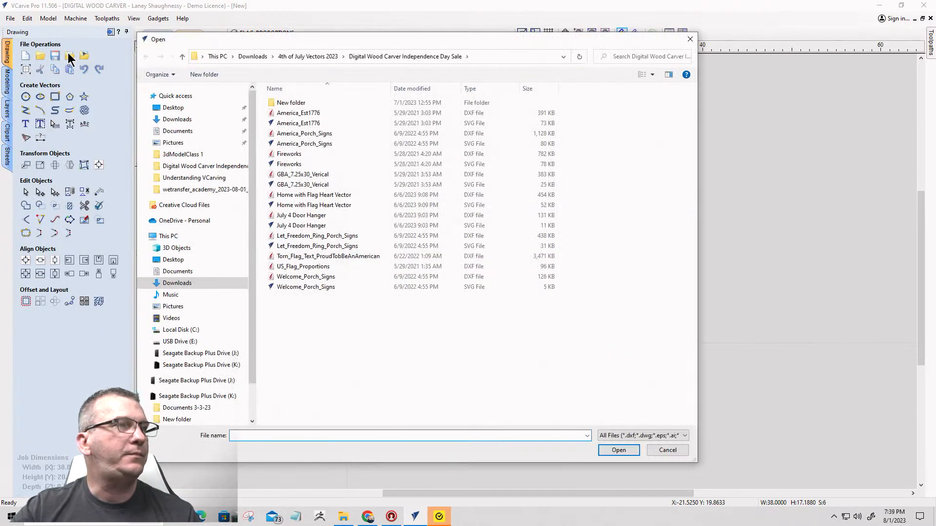
click(254, 57)
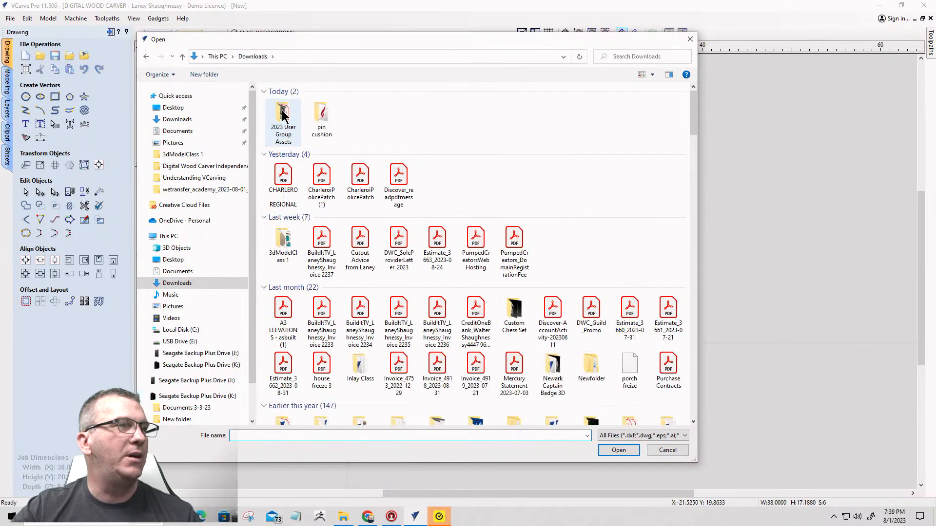
scroll(322, 113, down, 2)
scroll(324, 122, up, 2)
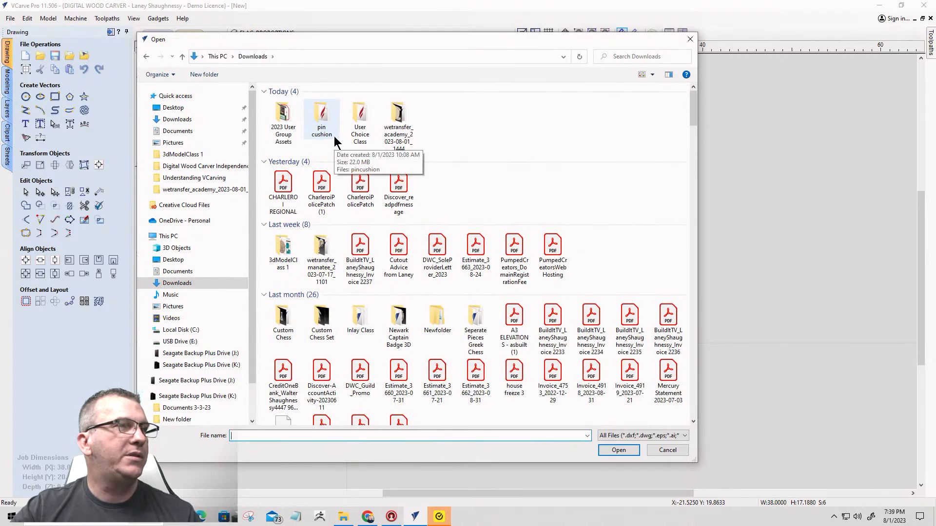
double_click(361, 119)
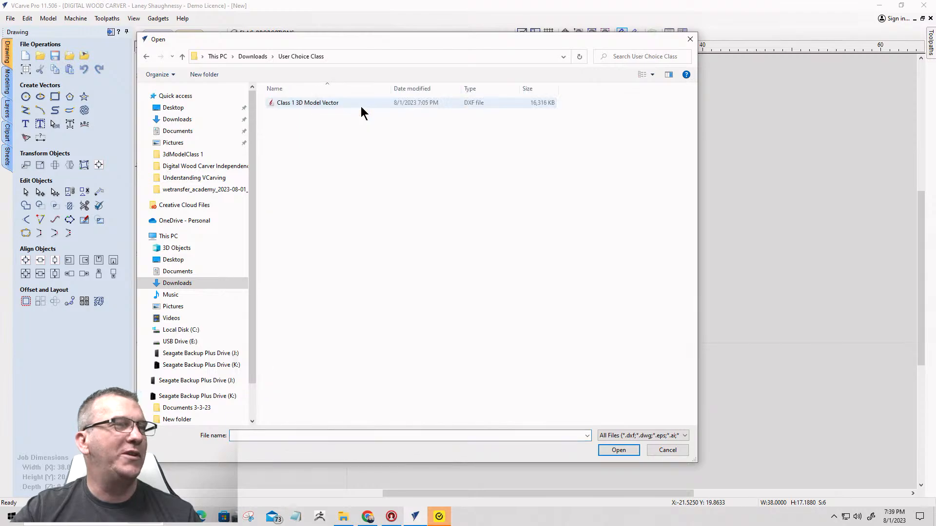
click(285, 104)
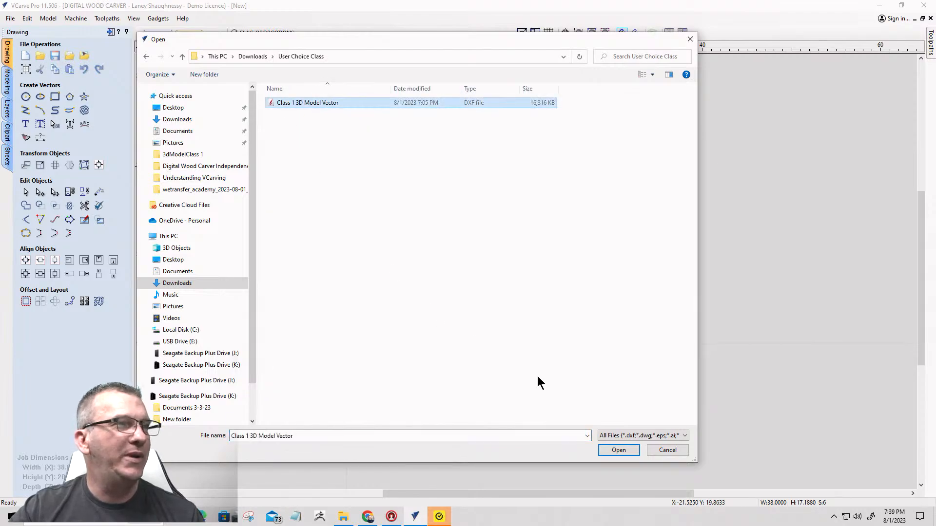
click(619, 449)
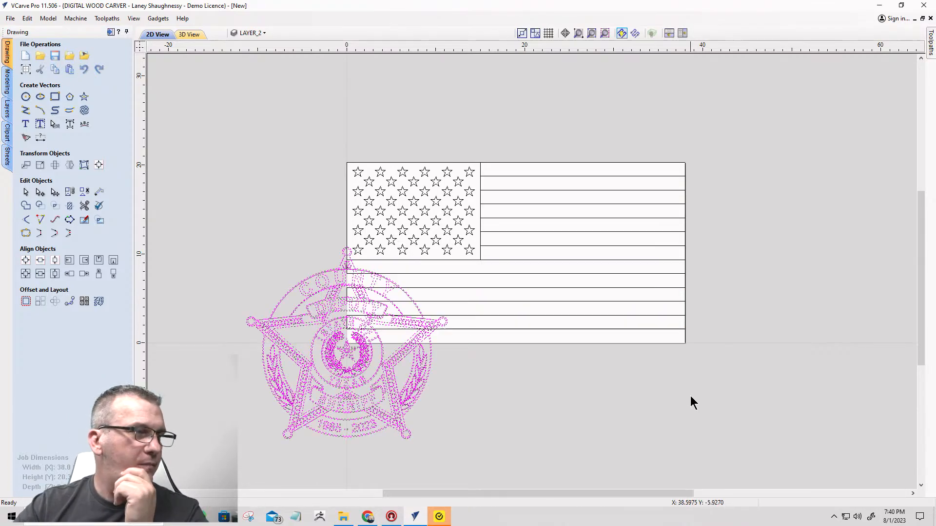
Move the imported county deputy sheriff star badge off the flag into the empty area below it.
scroll(284, 363, up, 1)
scroll(418, 307, up, 3)
scroll(386, 247, down, 4)
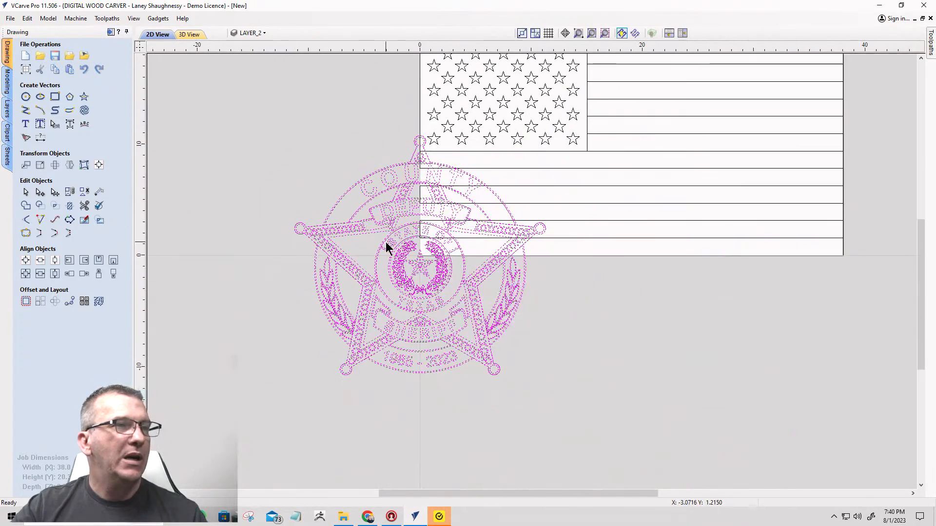
scroll(406, 253, up, 1)
scroll(407, 254, down, 1)
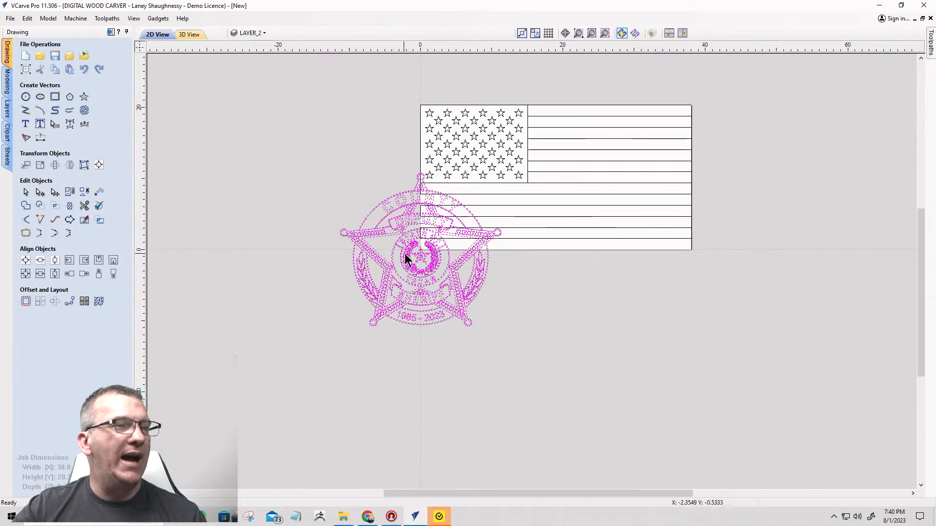
click(410, 251)
drag(410, 252, 595, 348)
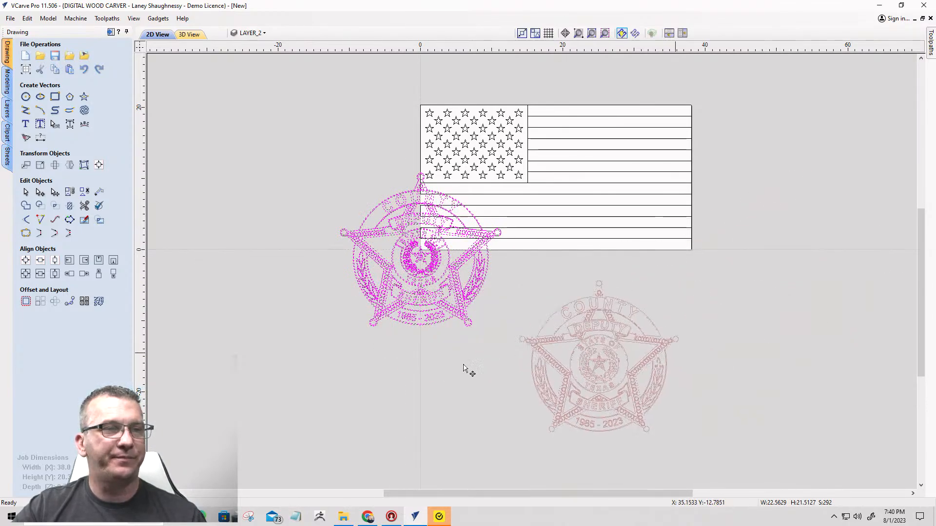
scroll(662, 388, up, 2)
scroll(663, 383, up, 2)
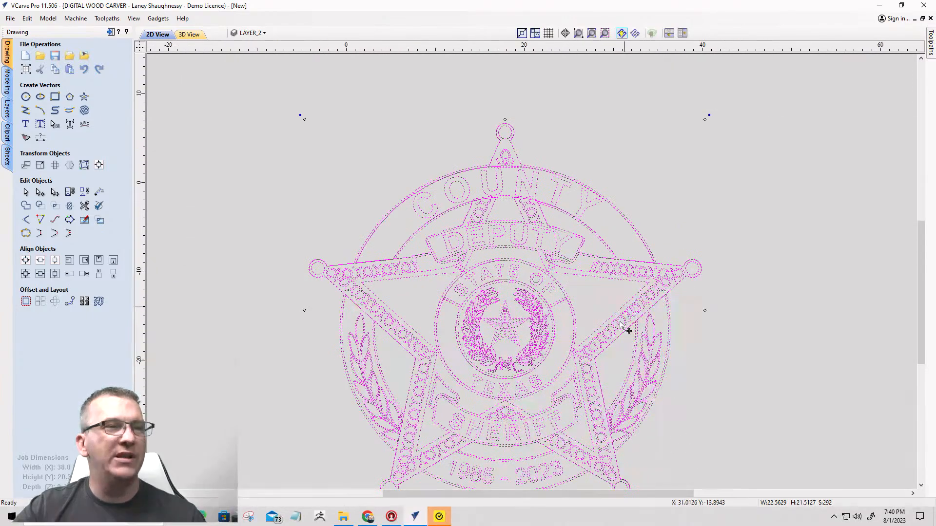
scroll(617, 383, down, 4)
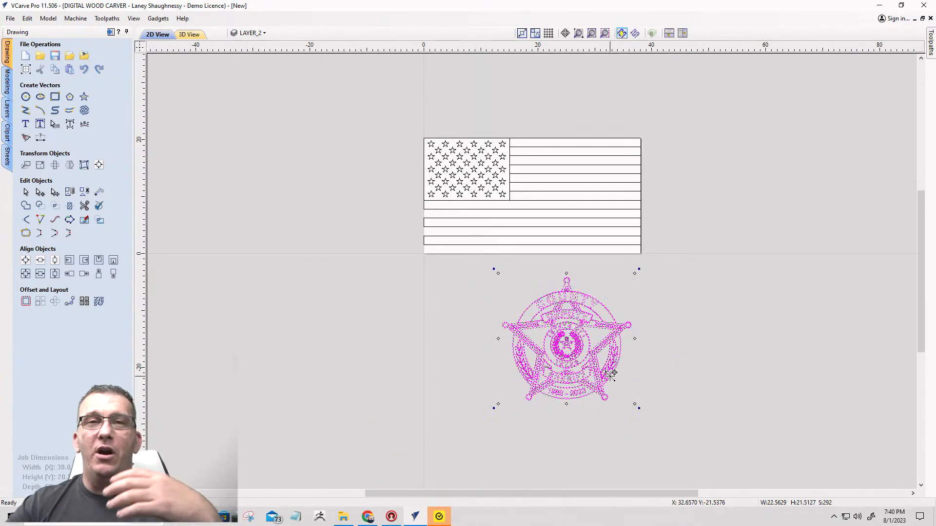
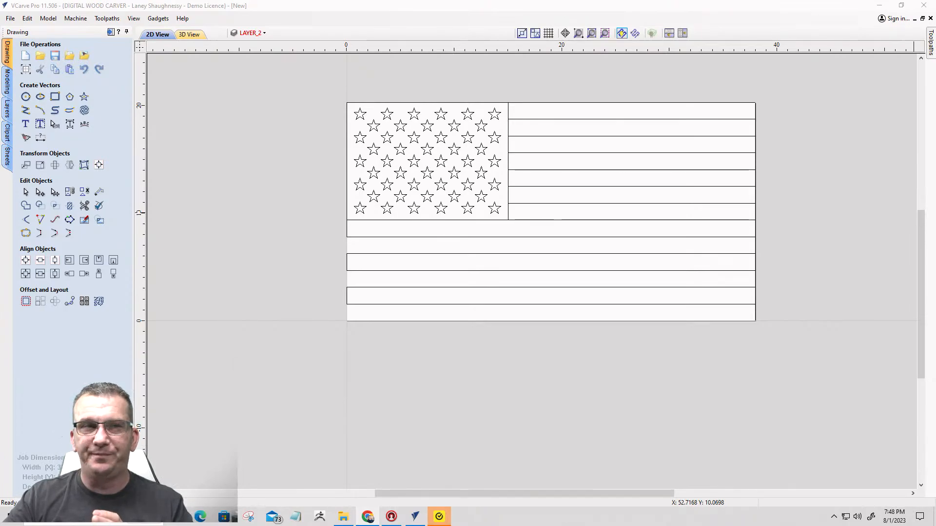
Import the Class 1 3D Model Vector DXF file from the User Choice Class folder in Downloads.
scroll(346, 207, down, 2)
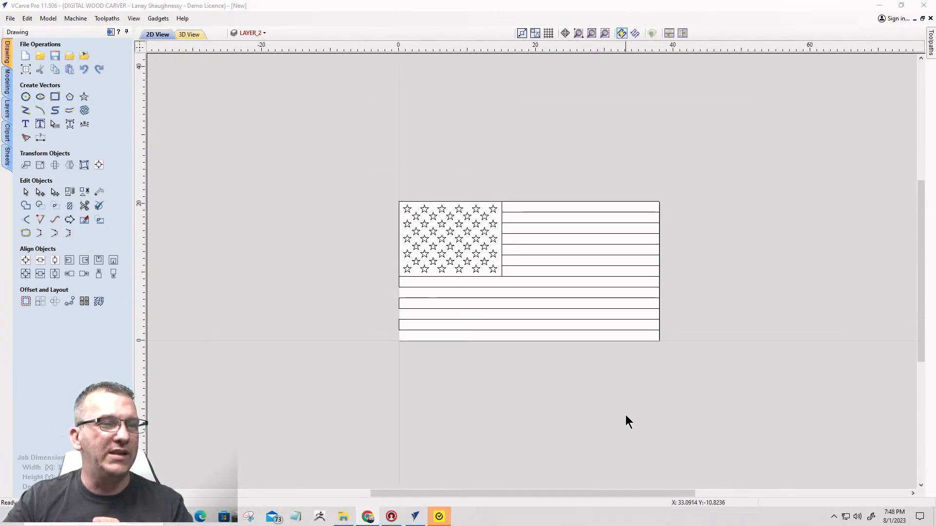
scroll(619, 412, up, 2)
scroll(612, 402, down, 1)
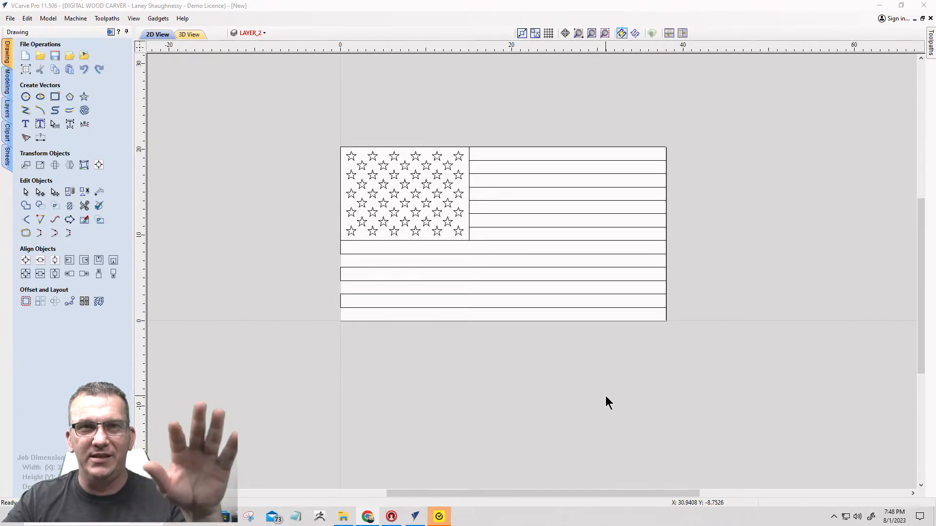
click(71, 57)
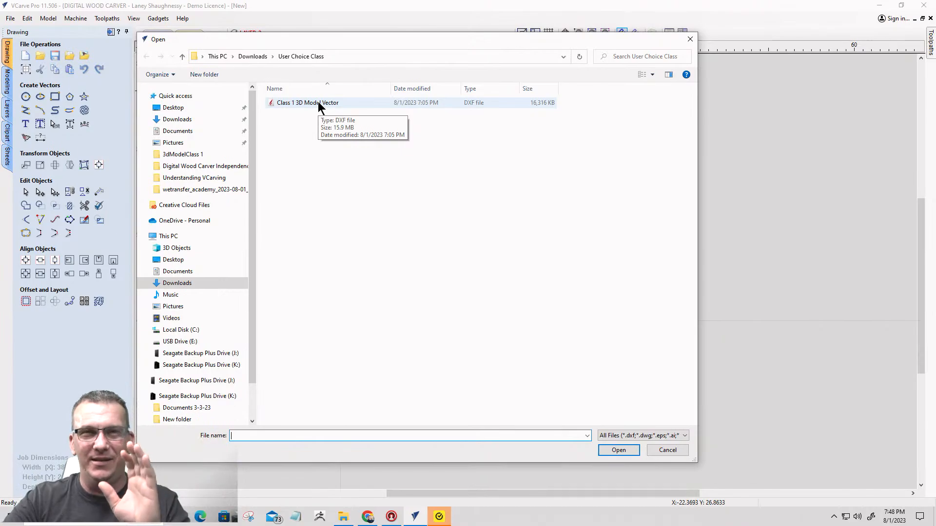
click(318, 103)
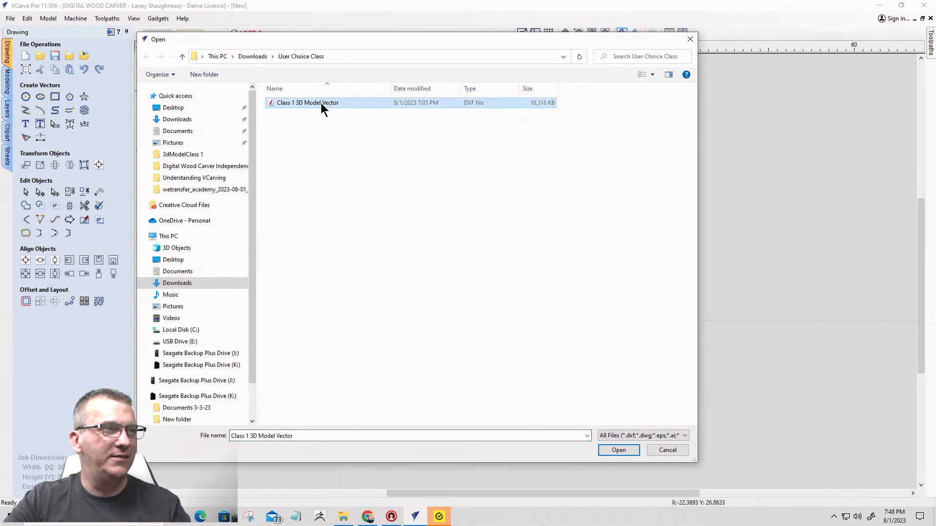
click(619, 449)
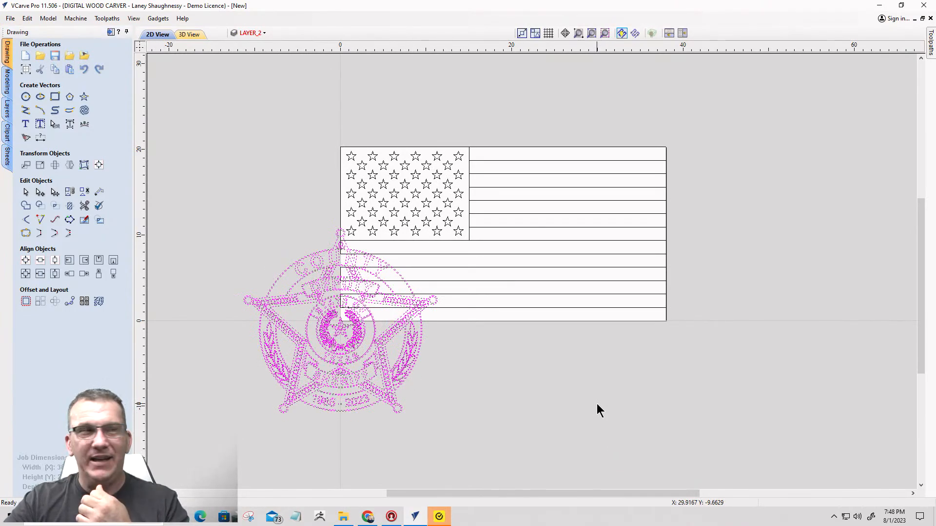
Move the imported sheriff badge into the empty area below the flag and shrink it proportionally to about 13.9 by 13.3.
scroll(429, 336, down, 2)
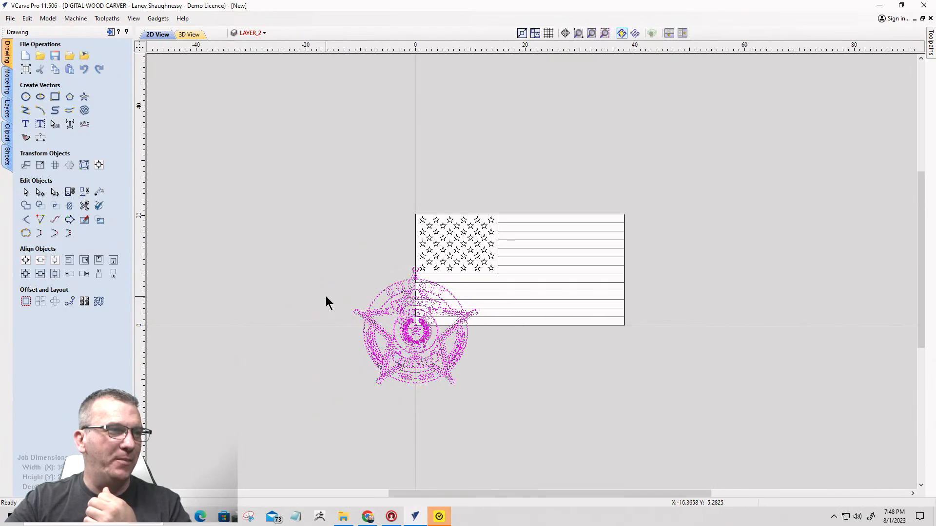
click(393, 306)
drag(396, 337, 550, 412)
scroll(590, 428, up, 3)
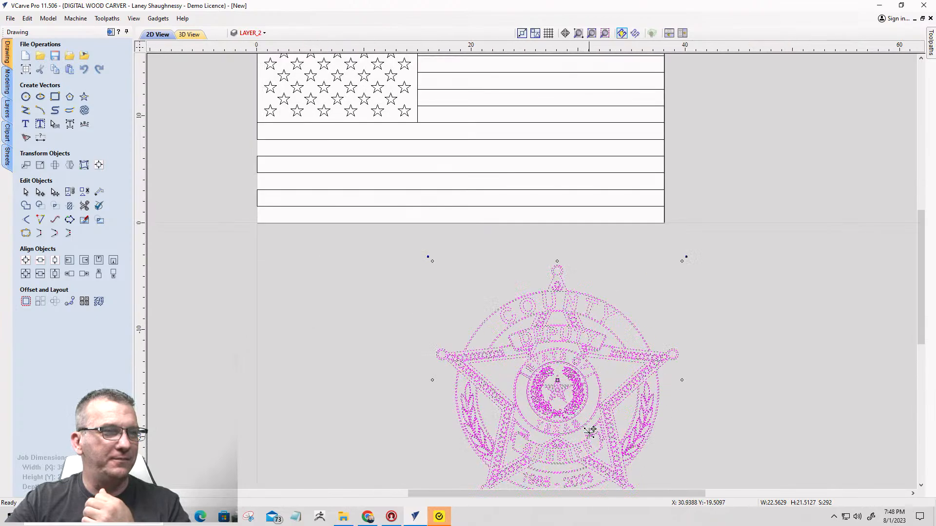
scroll(448, 255, down, 2)
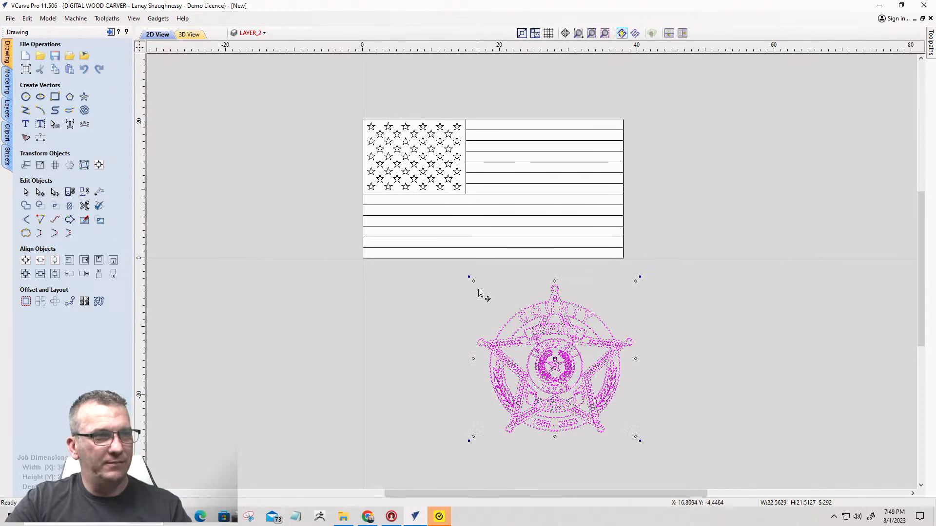
shift+drag(474, 282, 503, 312)
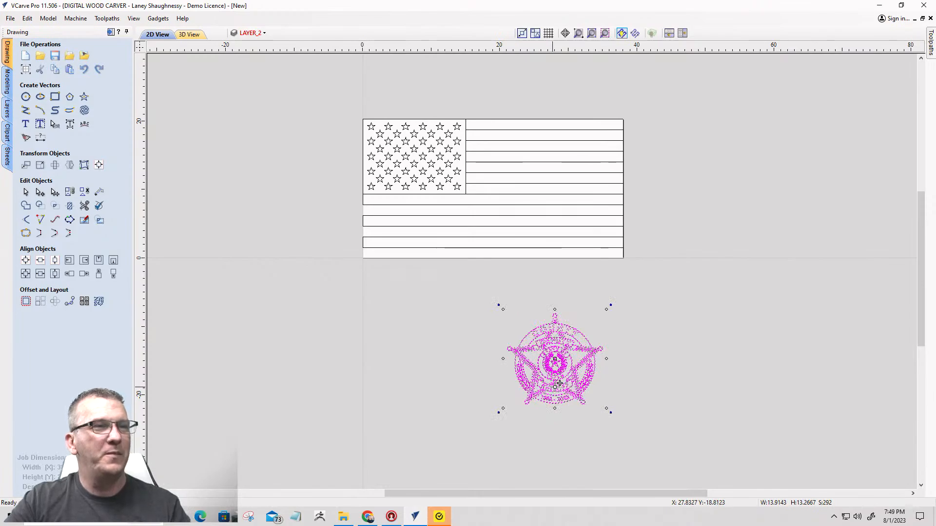
Show LAYER_2 to inspect its vectors around the badge, hide it again and close the layer list.
scroll(560, 378, up, 1)
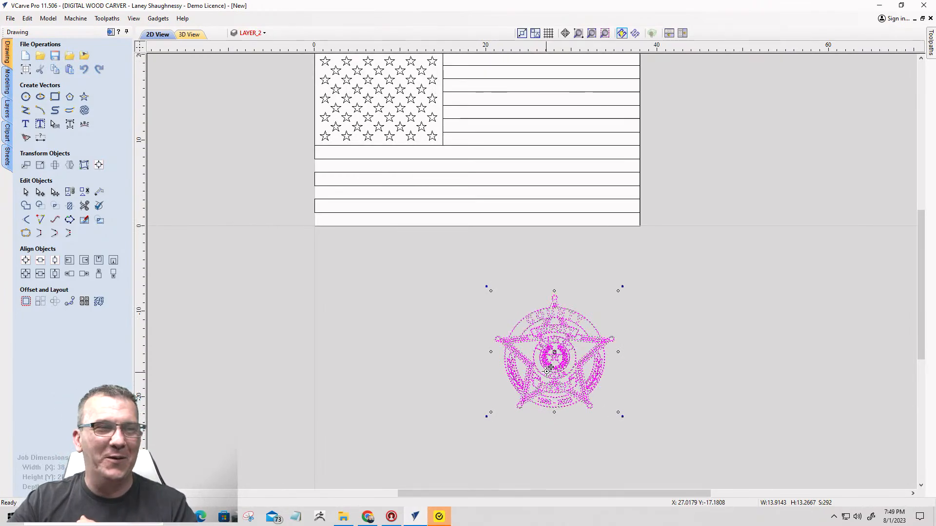
scroll(549, 369, up, 3)
scroll(491, 213, down, 1)
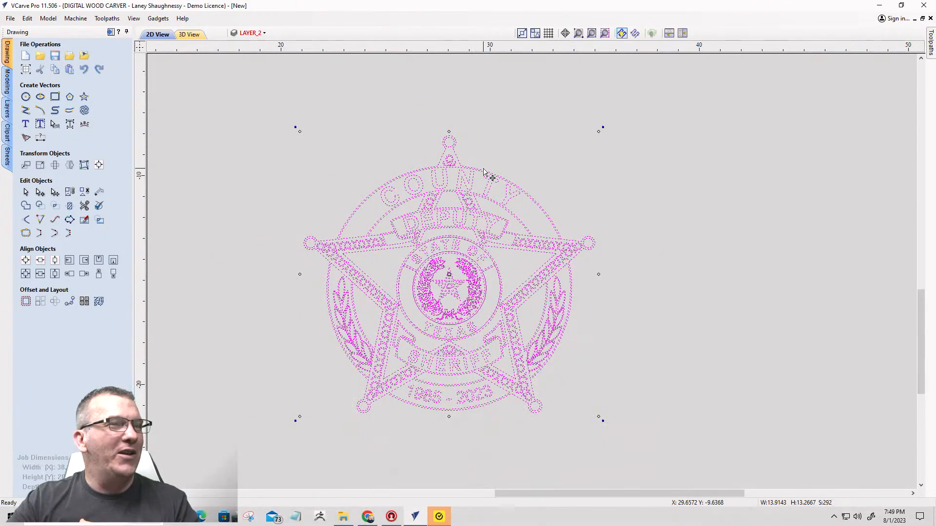
click(251, 32)
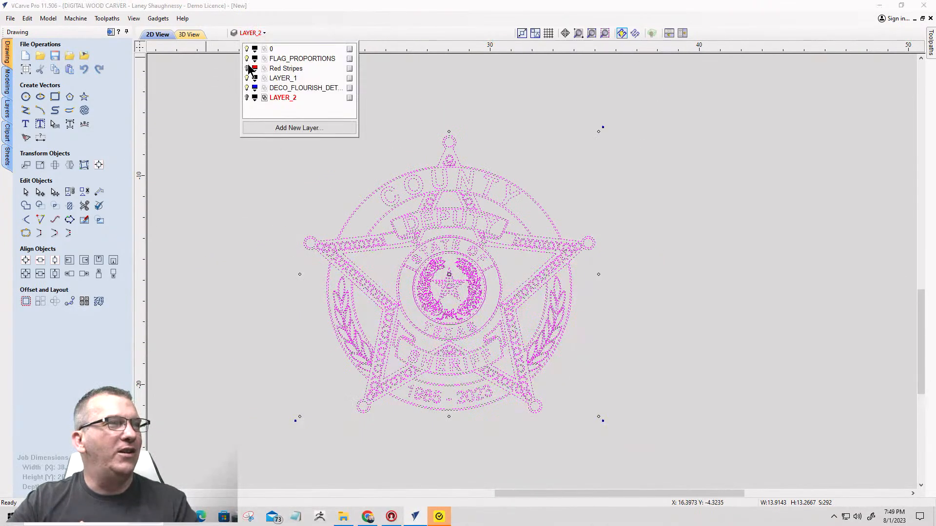
click(247, 98)
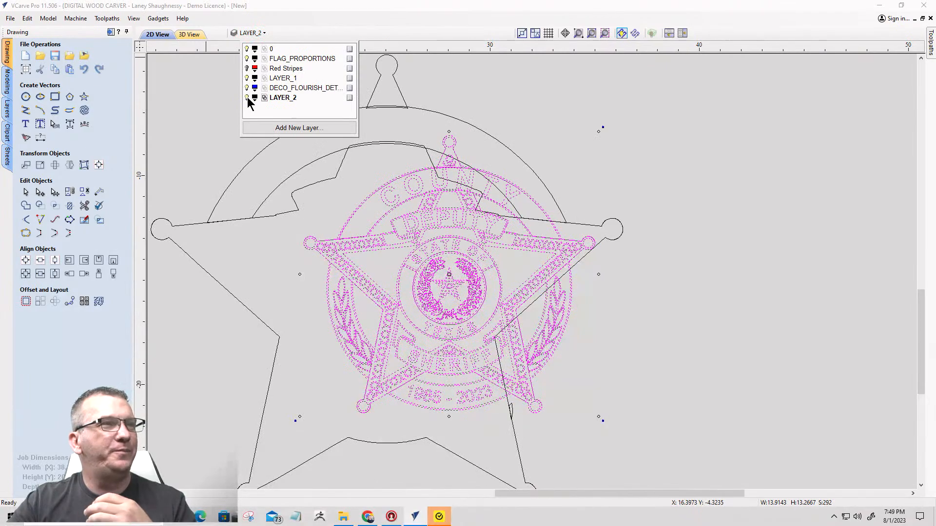
click(247, 98)
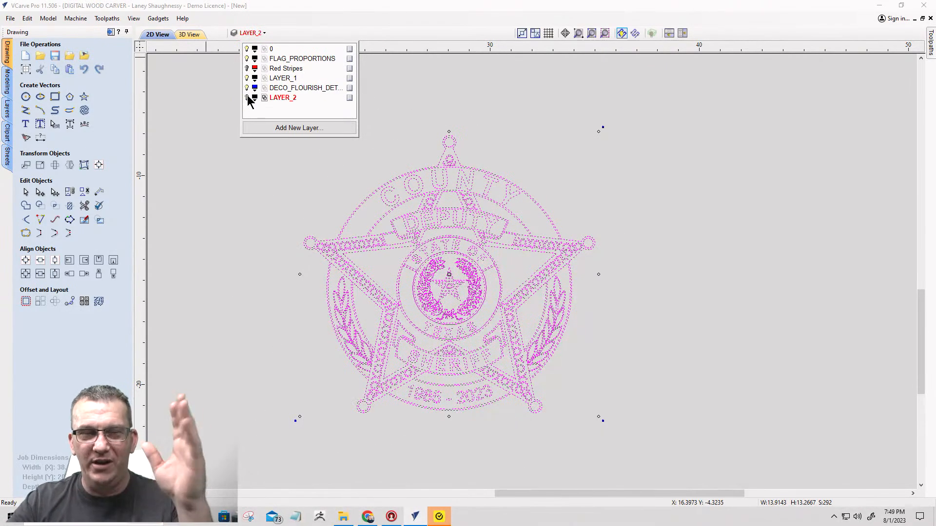
scroll(569, 313, down, 1)
scroll(492, 286, down, 7)
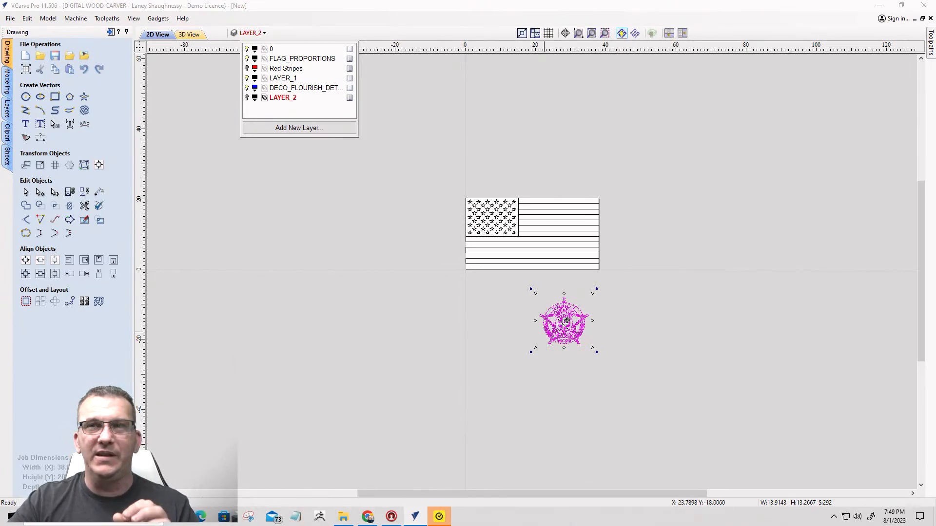
scroll(565, 323, up, 1)
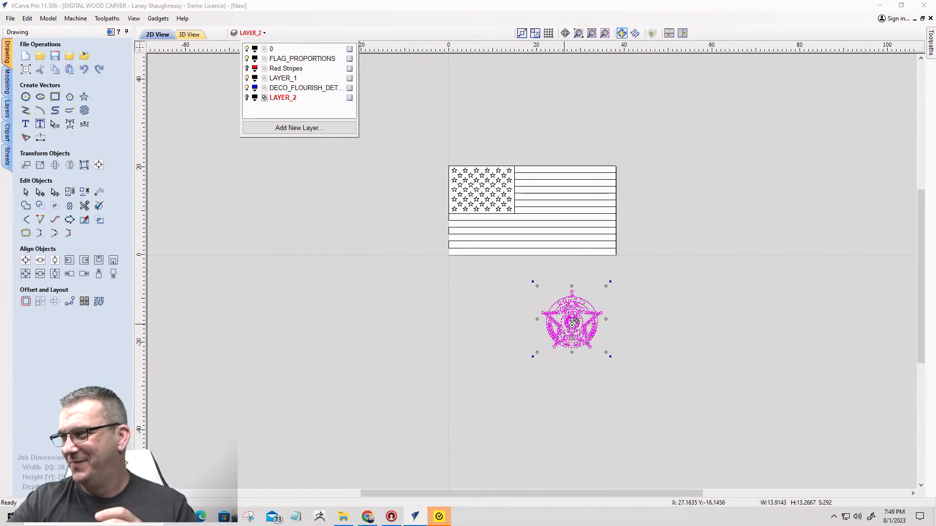
click(574, 321)
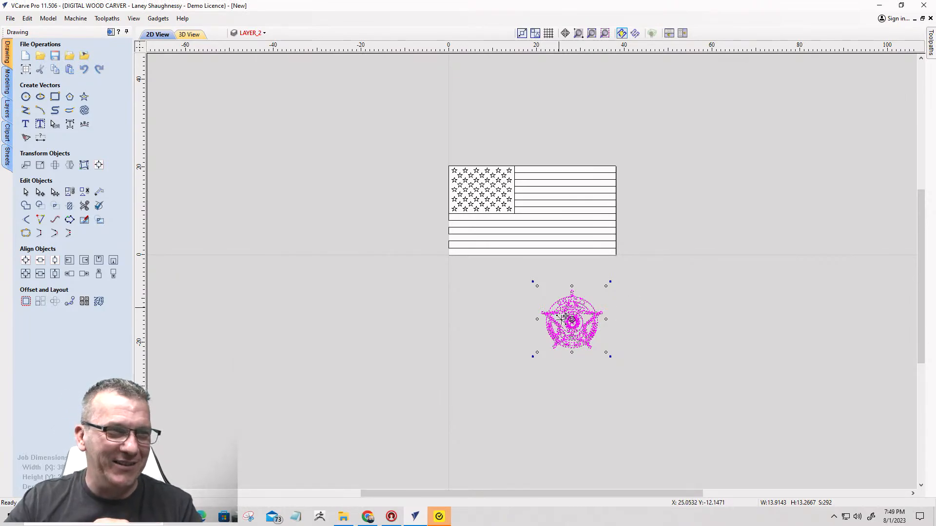
Group all the selected vectors of the sheriff badge into one object.
scroll(582, 327, up, 9)
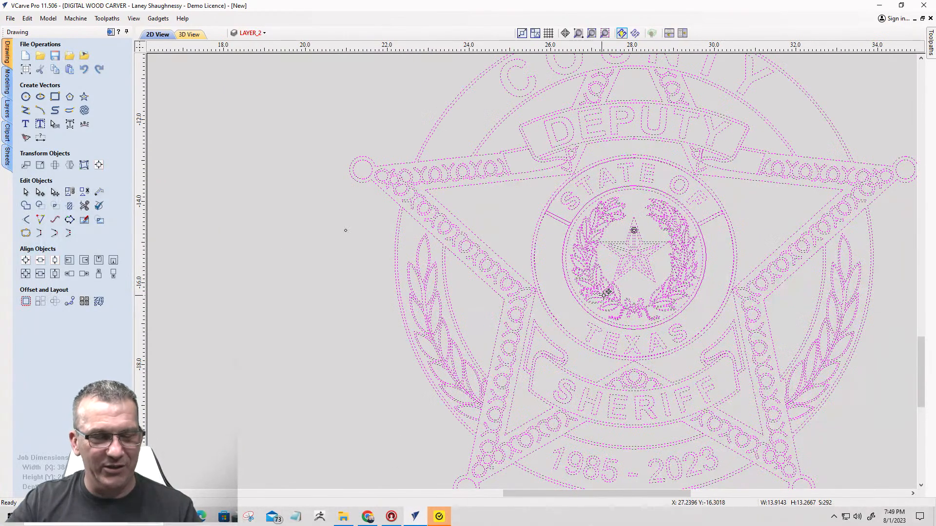
click(68, 192)
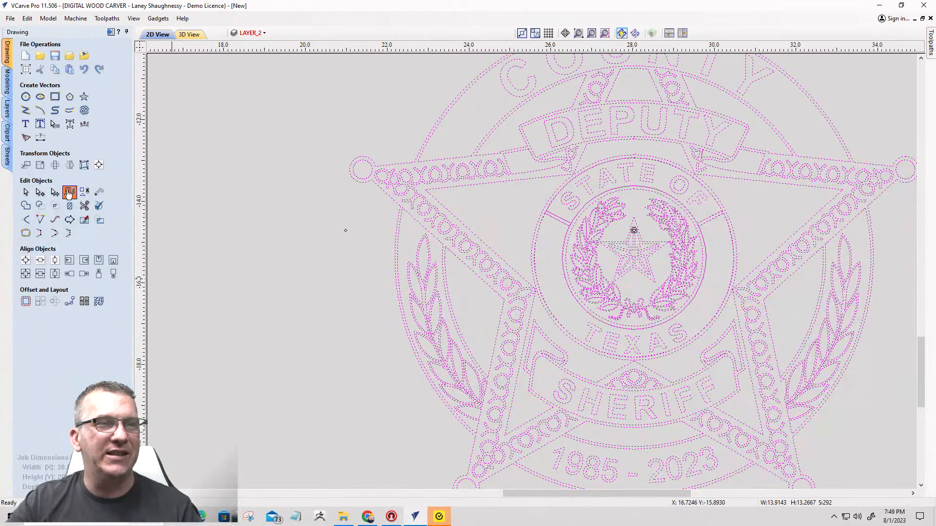
click(694, 355)
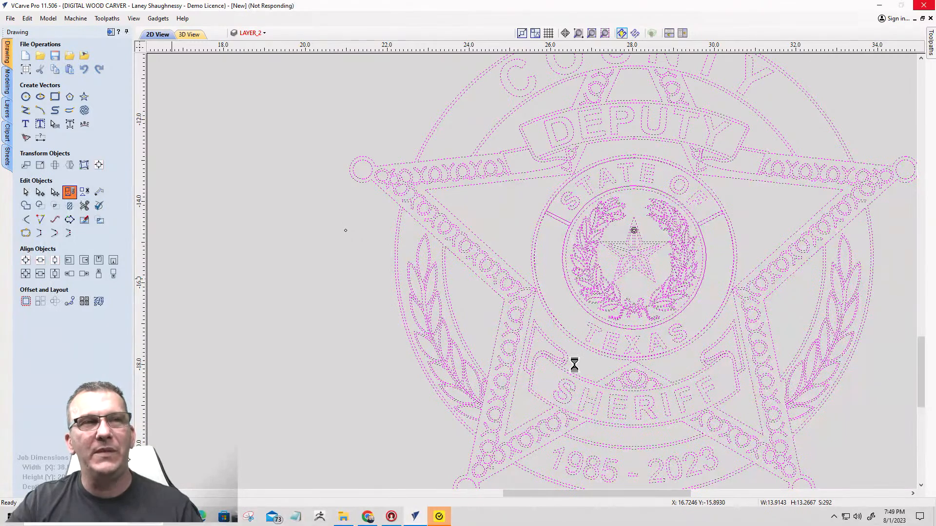
scroll(558, 357, down, 1)
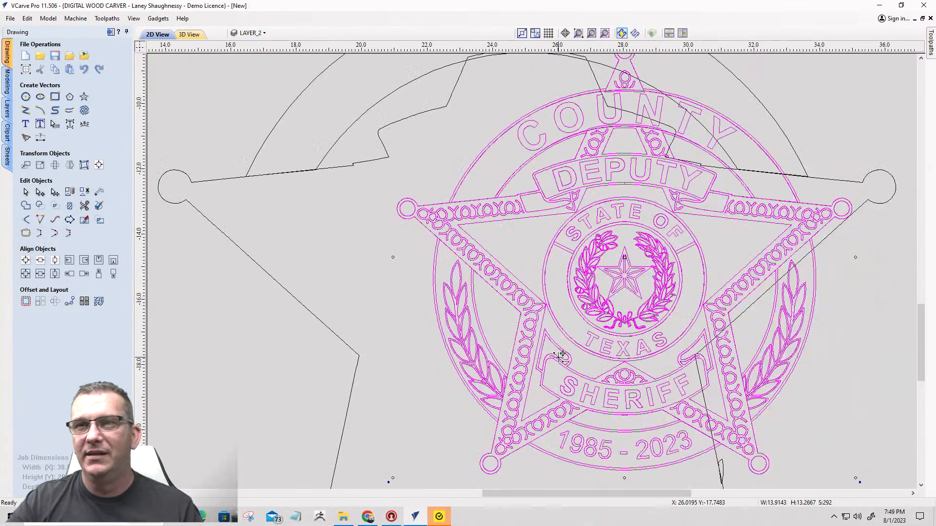
scroll(561, 357, down, 3)
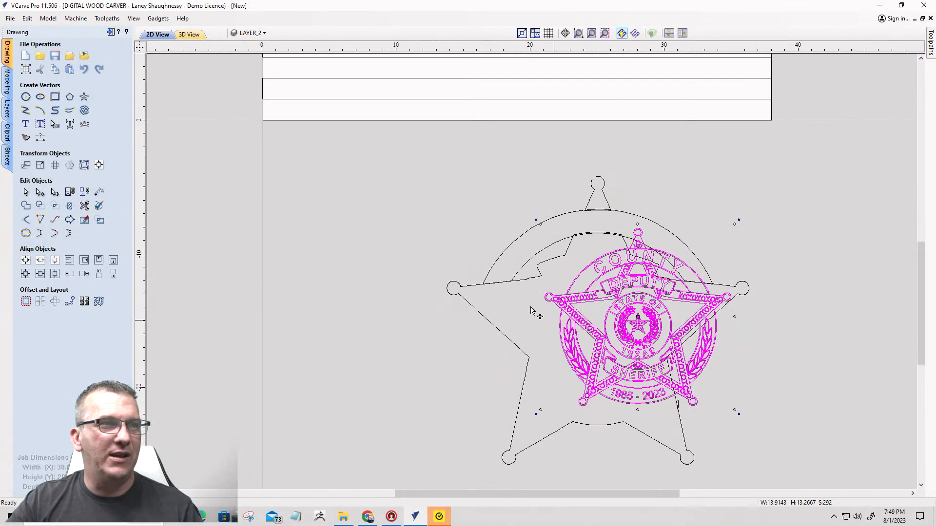
Select the three large star and arc outline vectors behind the grouped badge.
click(548, 283)
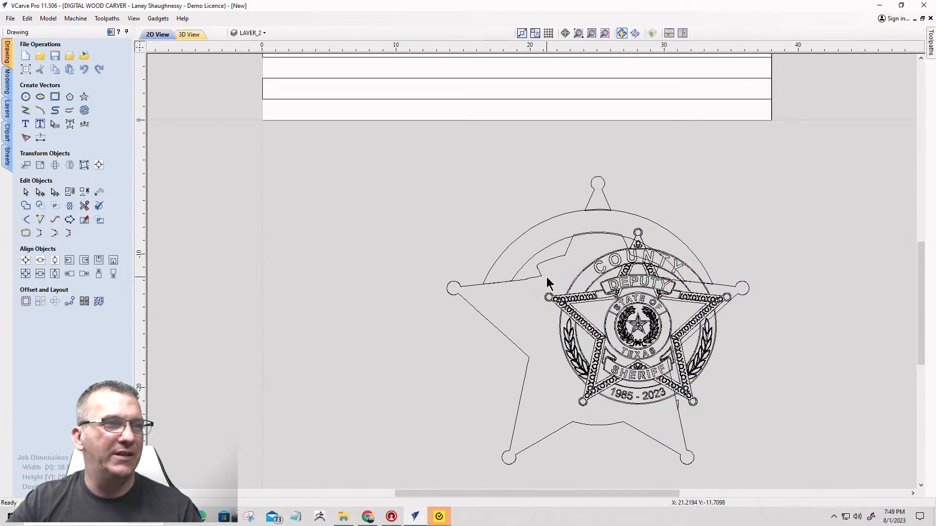
drag(553, 274, 498, 221)
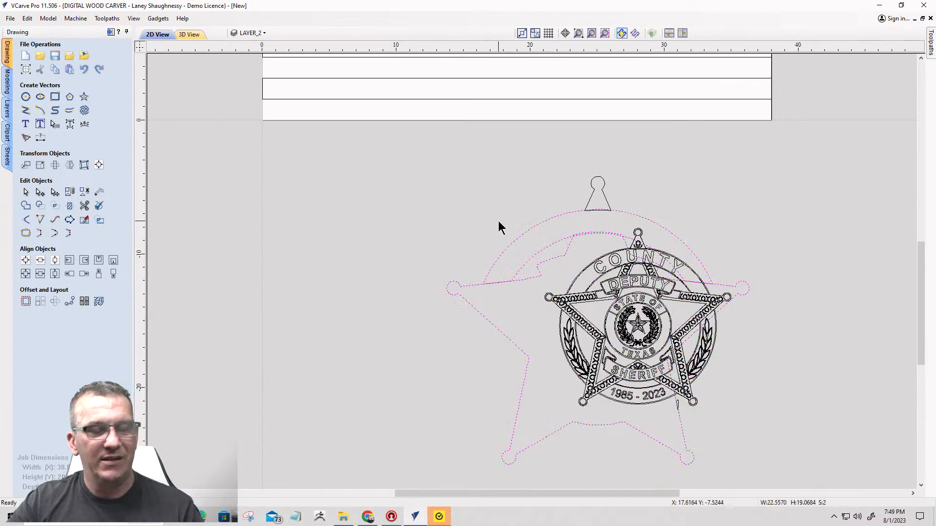
shift+click(592, 205)
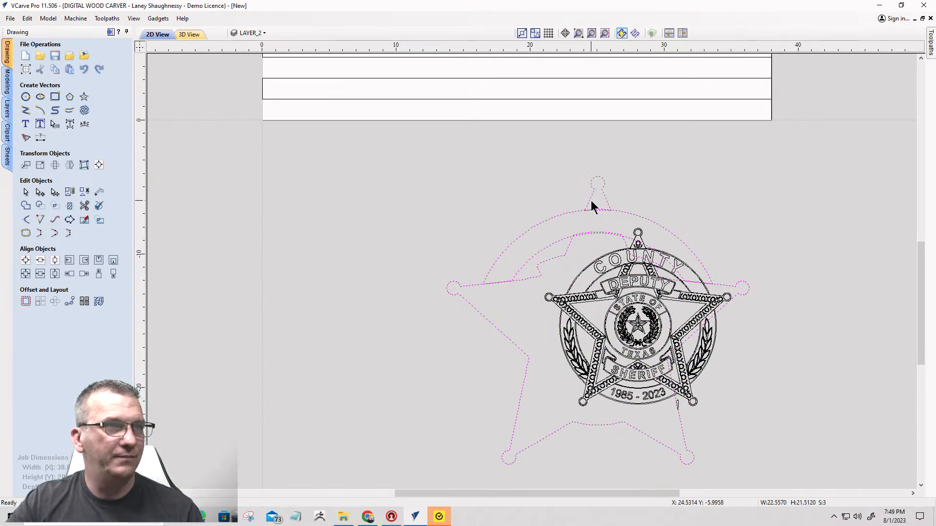
Select the grouped sheriff badge and move it to LAYER_1.
click(600, 278)
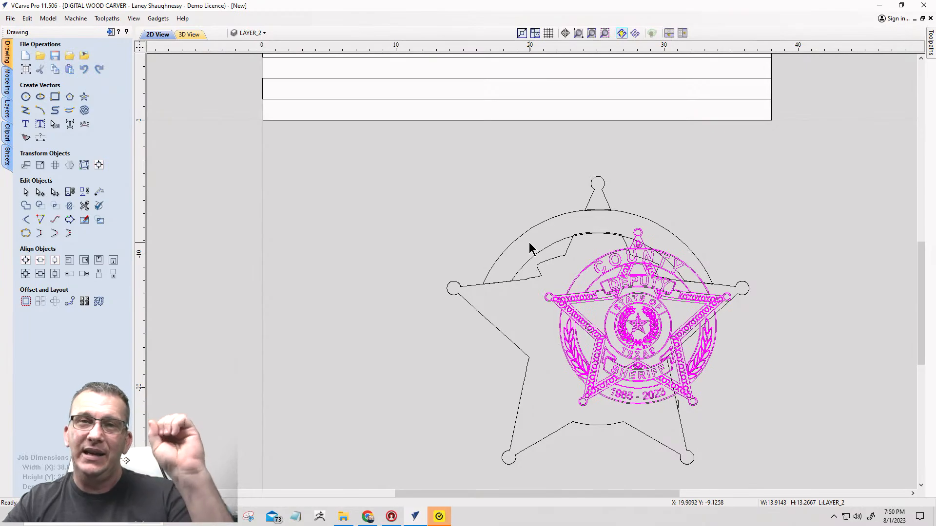
right_click(599, 276)
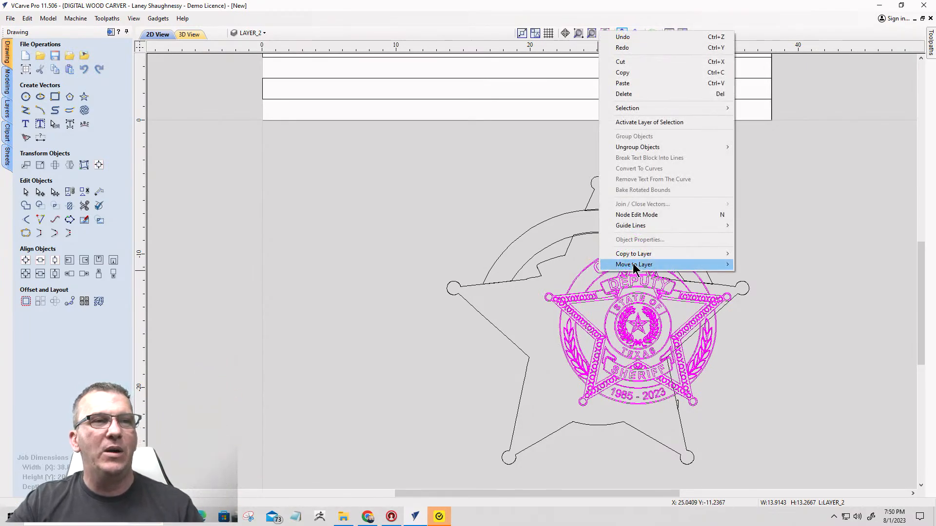
mouse_move(716, 264)
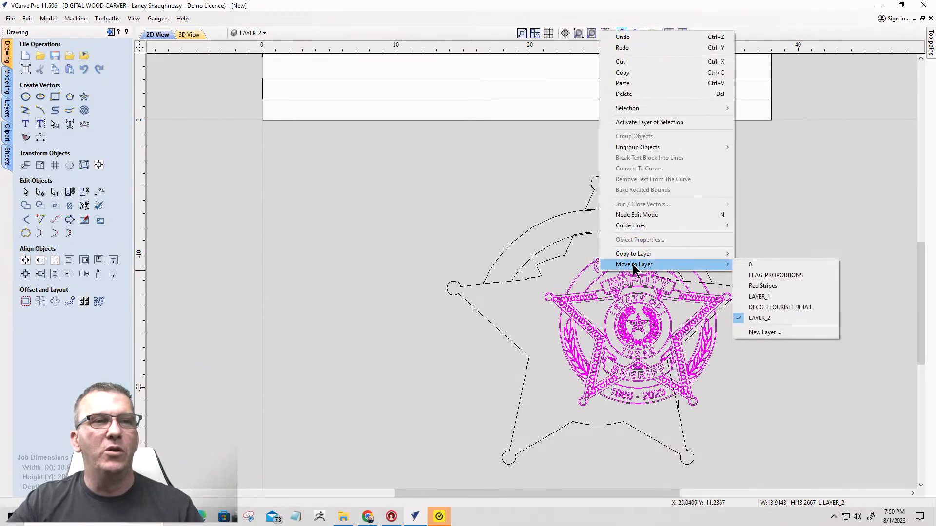
click(758, 297)
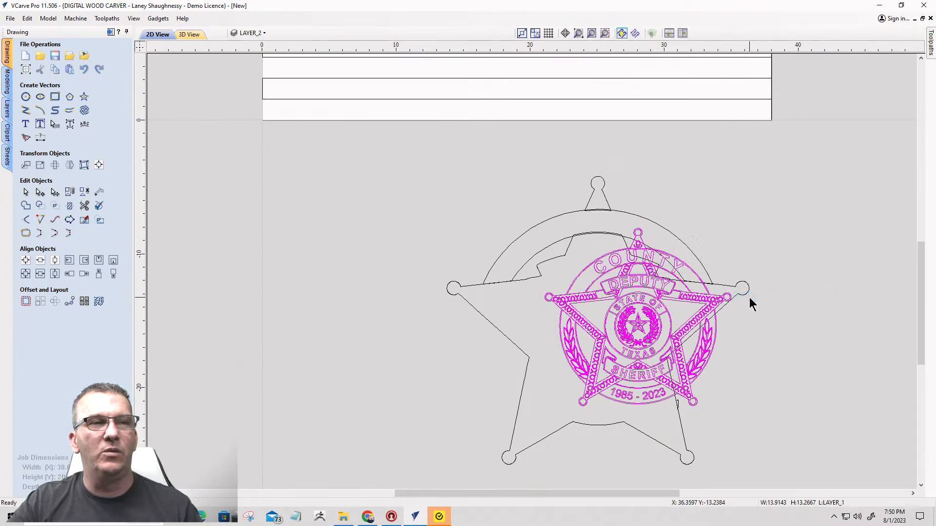
Hide LAYER_2, make LAYER_1 the active layer and clear the badge selection.
click(274, 32)
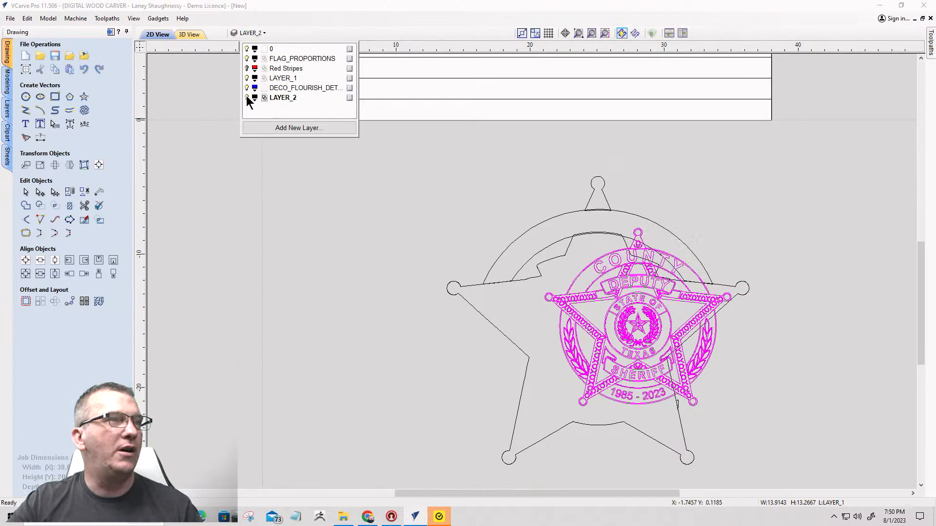
click(247, 97)
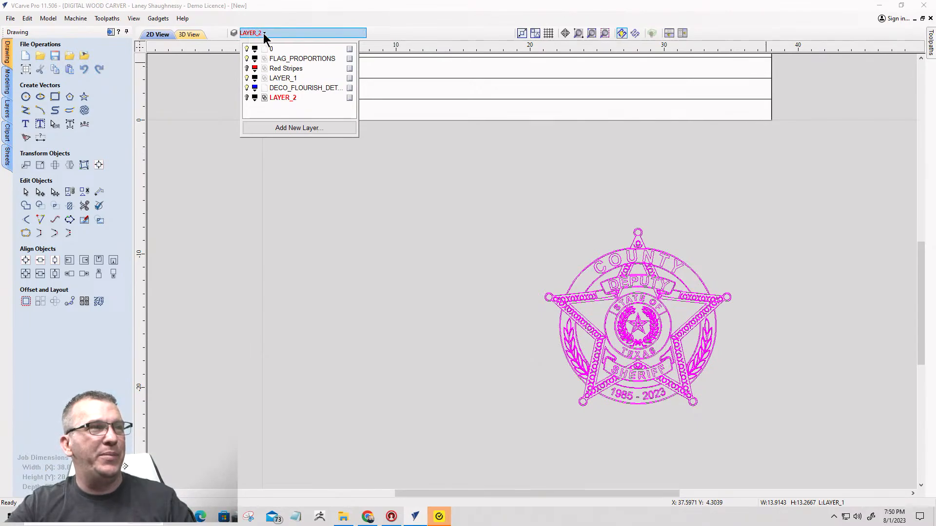
click(280, 78)
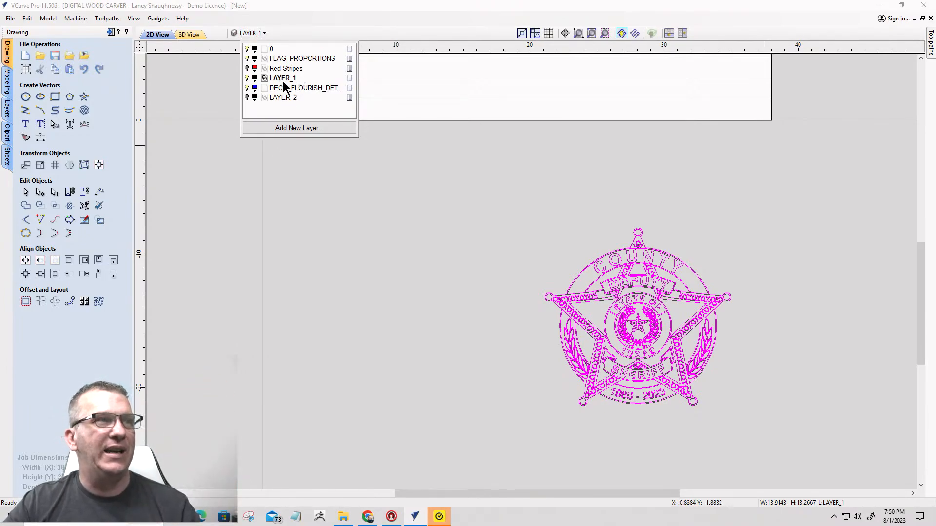
click(297, 215)
scroll(614, 331, down, 4)
scroll(626, 346, up, 2)
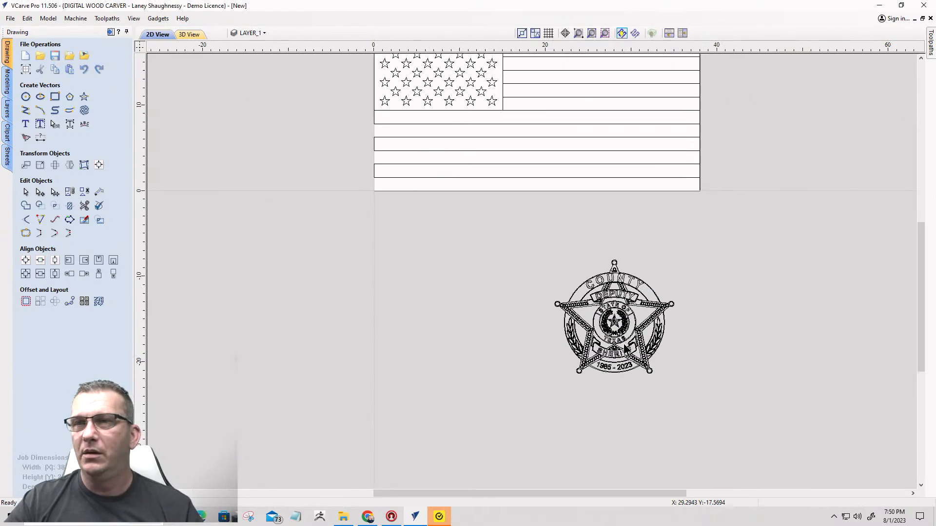
scroll(626, 347, up, 2)
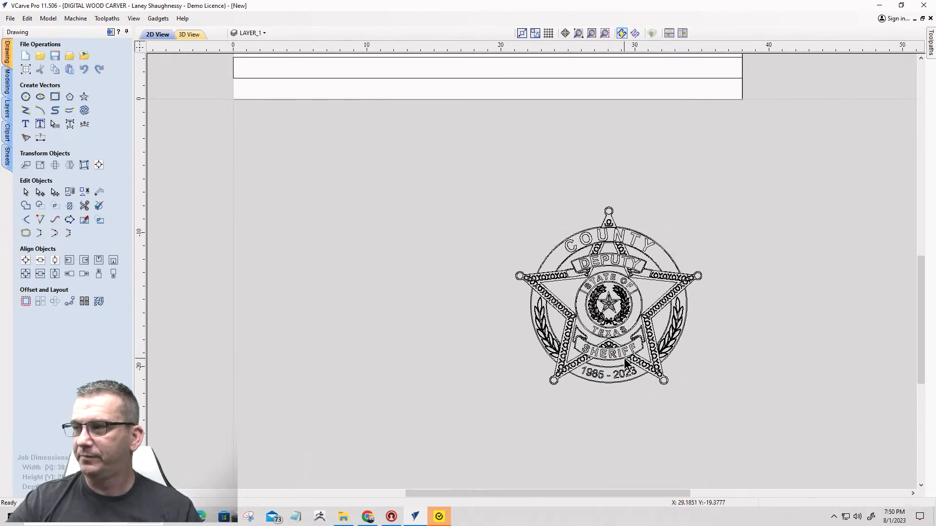
scroll(629, 363, down, 3)
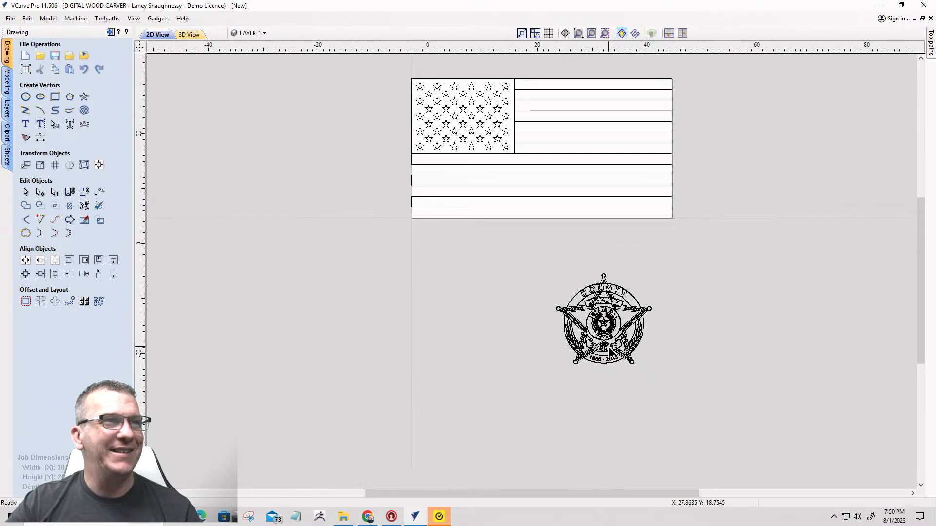
Move the grouped sheriff badge from below the flag onto the stripes beside the star field.
scroll(603, 351, up, 1)
scroll(595, 350, up, 1)
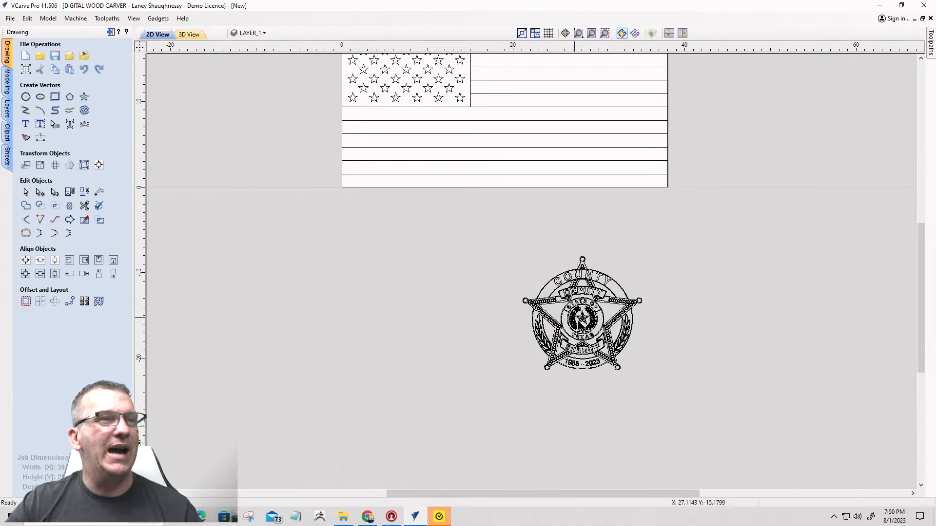
click(583, 306)
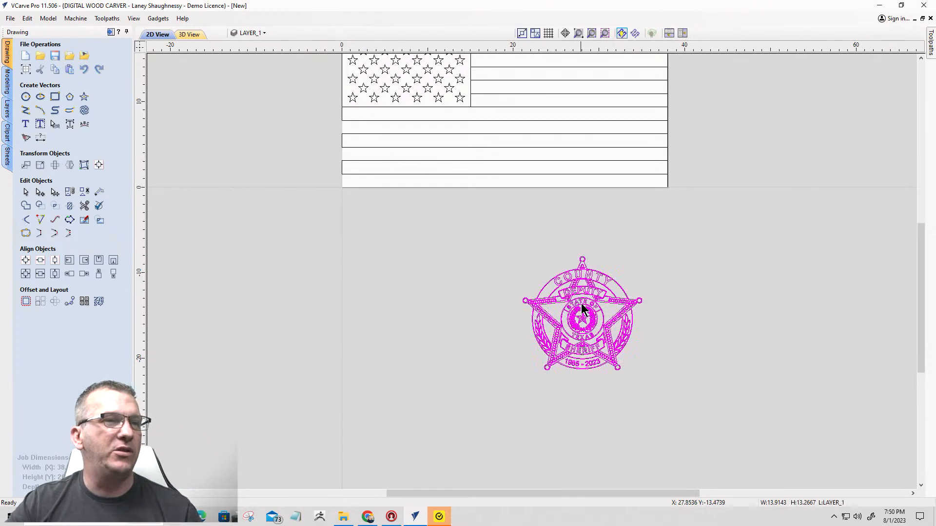
drag(583, 302, 570, 100)
scroll(560, 122, up, 2)
scroll(560, 301, down, 3)
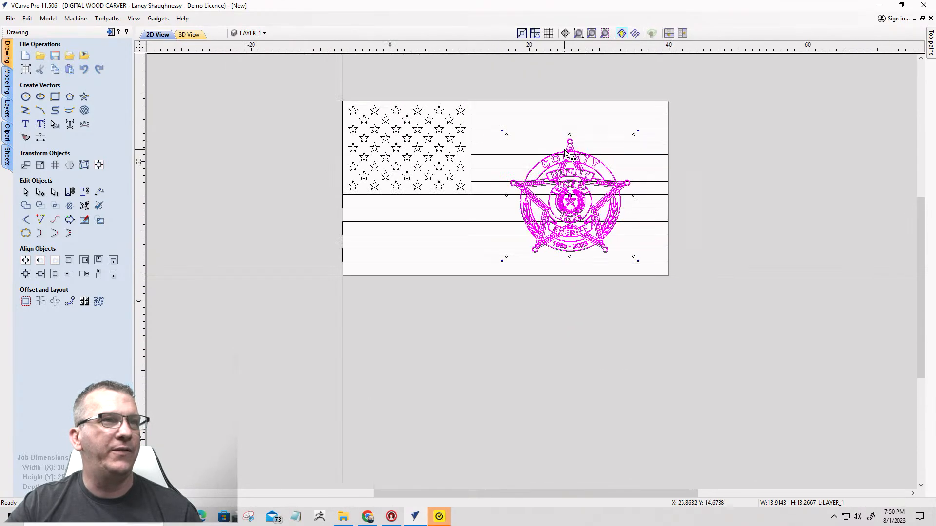
Enlarge the badge to about 16.48 by 15.71 inches and nudge it slightly upward on the stripes.
scroll(580, 199, up, 2)
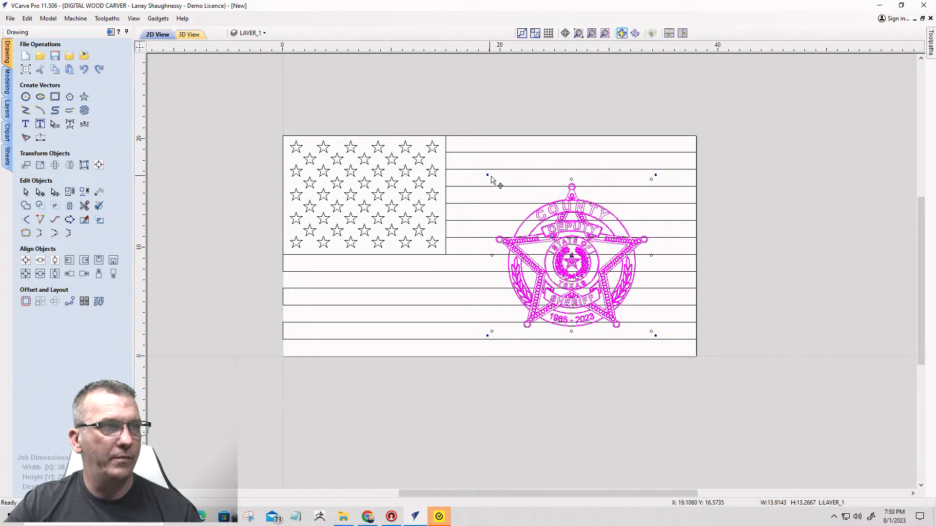
mouse_move(491, 181)
mouse_down()
mouse_move(472, 158)
mouse_move(480, 171)
mouse_up()
shift+click(480, 170)
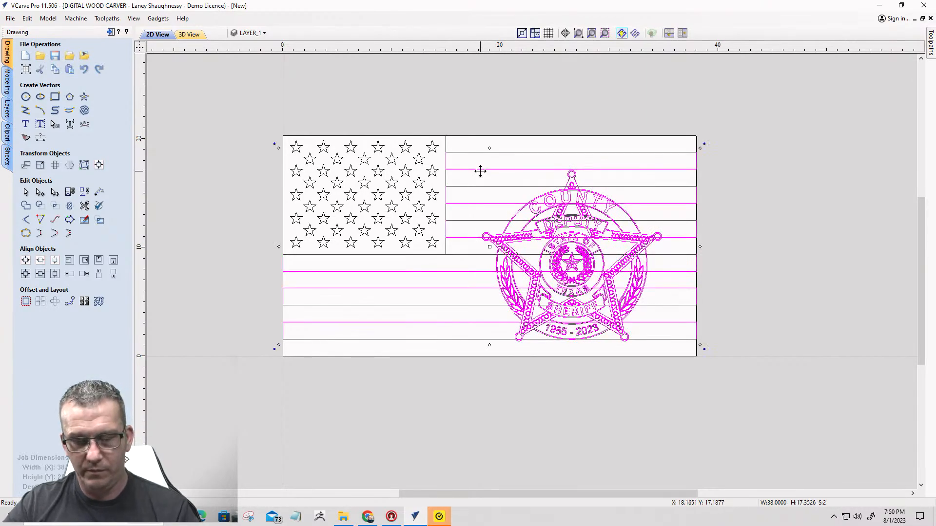
click(468, 306)
click(514, 259)
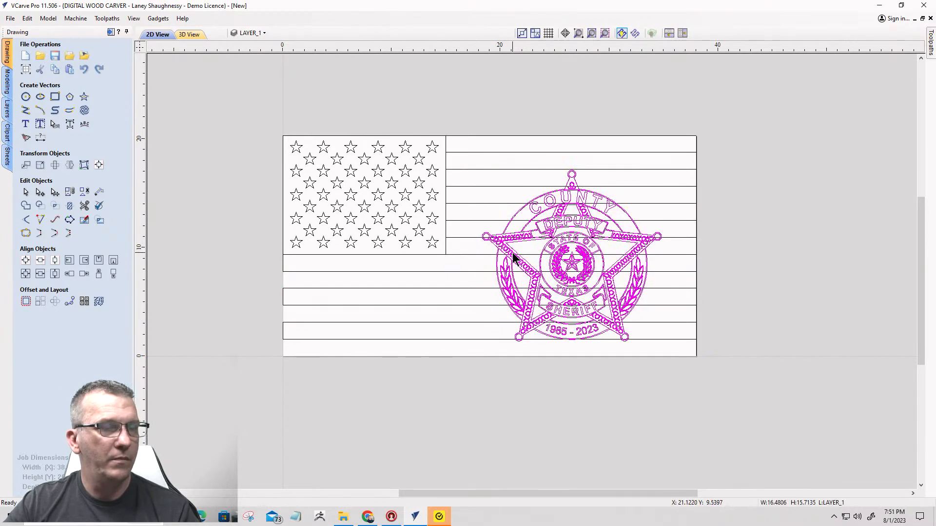
key(Up)
key(Up)
key(Up)
key(Up)
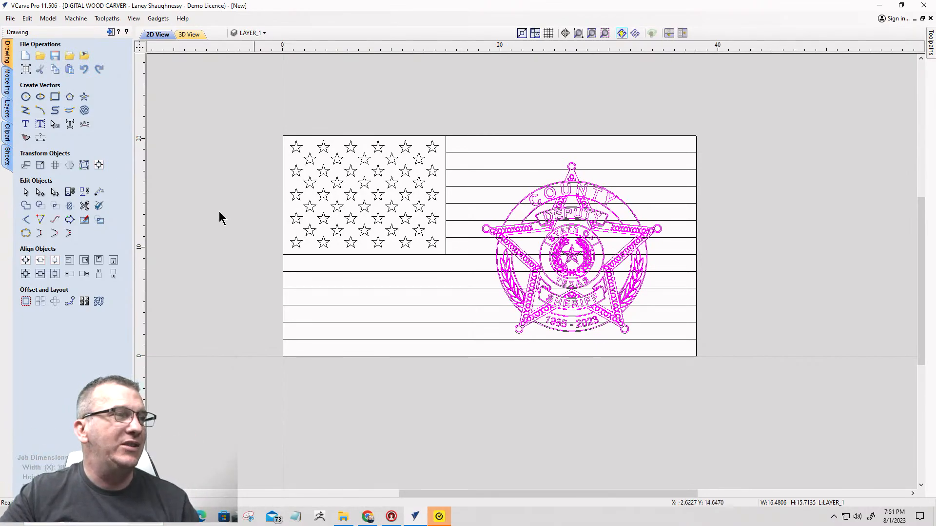
Ungroup the sheriff badge onto the group's layer, close Trim Objects and clear the selection.
click(70, 207)
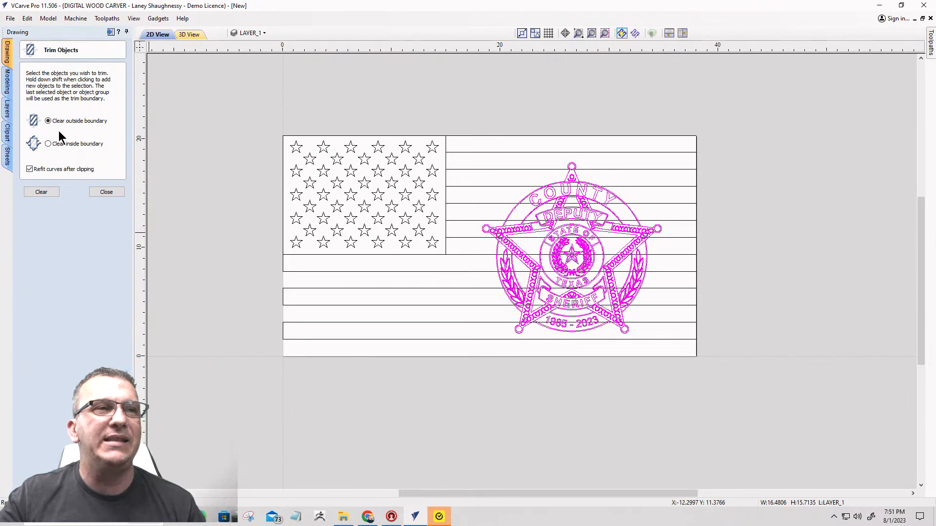
click(526, 196)
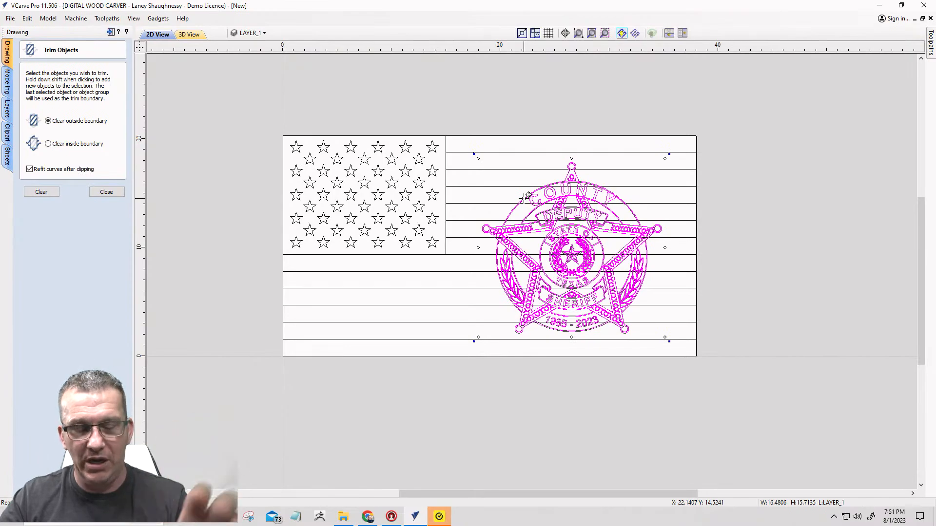
right_click(526, 196)
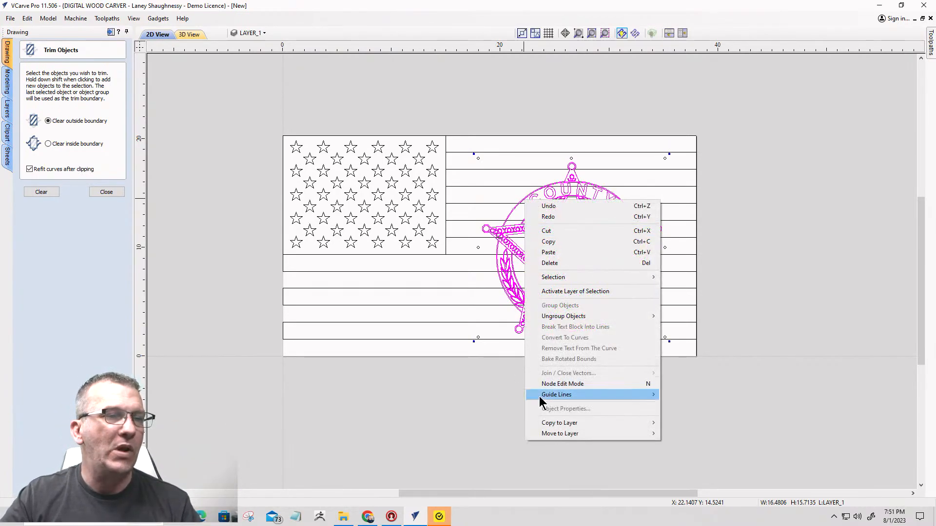
mouse_move(563, 316)
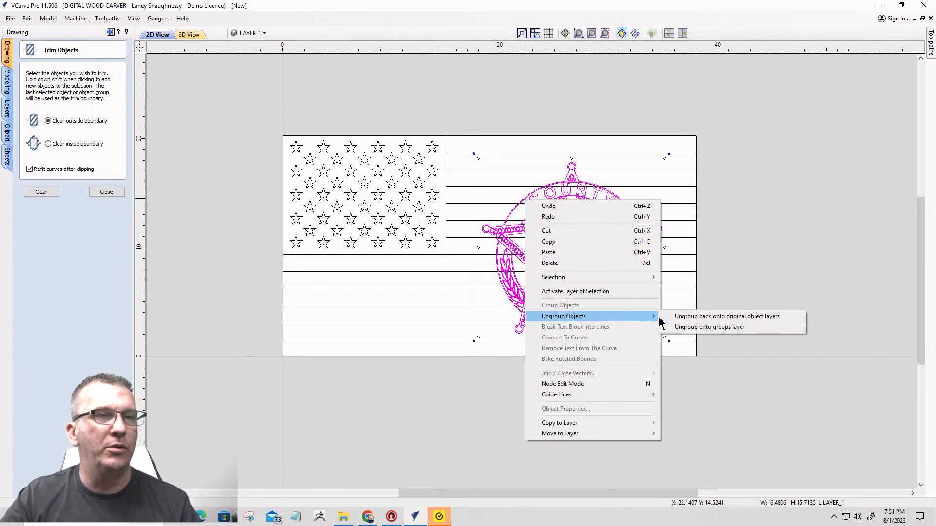
click(683, 328)
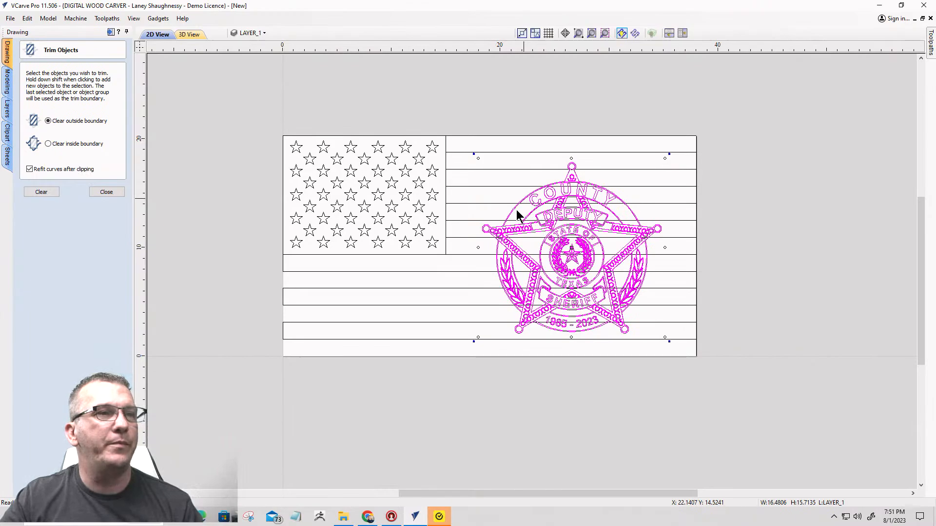
click(100, 192)
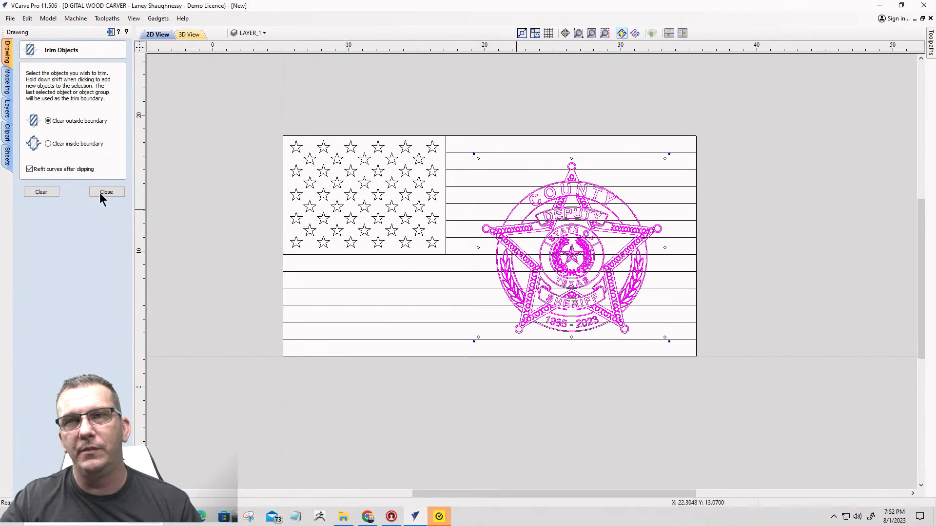
click(102, 191)
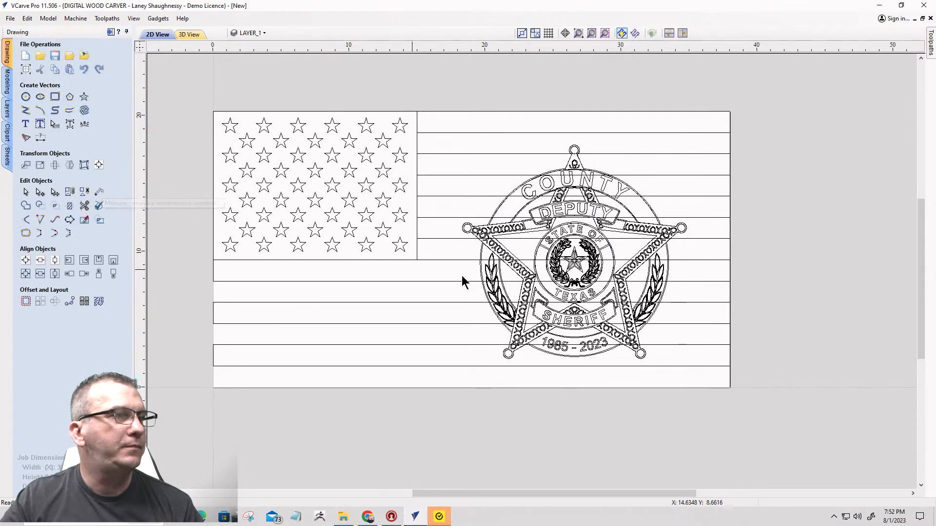
Offset the badge's outermost outline outwards by 0.125 inches, continuing despite the overlap warning, and inspect the new outline.
scroll(493, 216, up, 4)
click(496, 211)
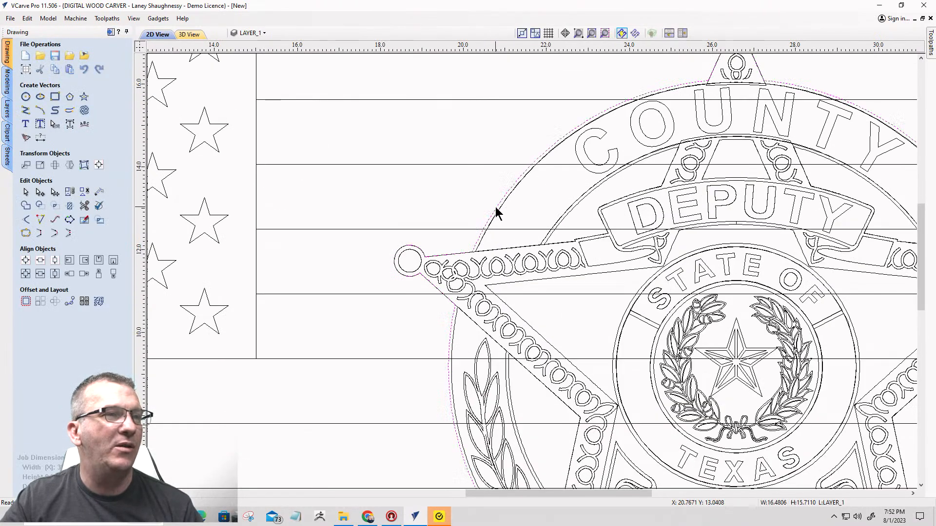
scroll(447, 215, down, 4)
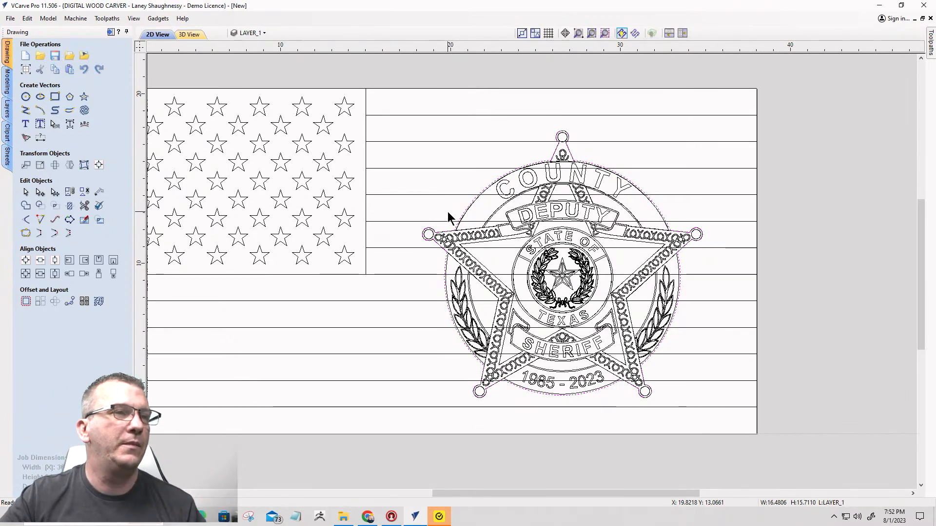
click(25, 306)
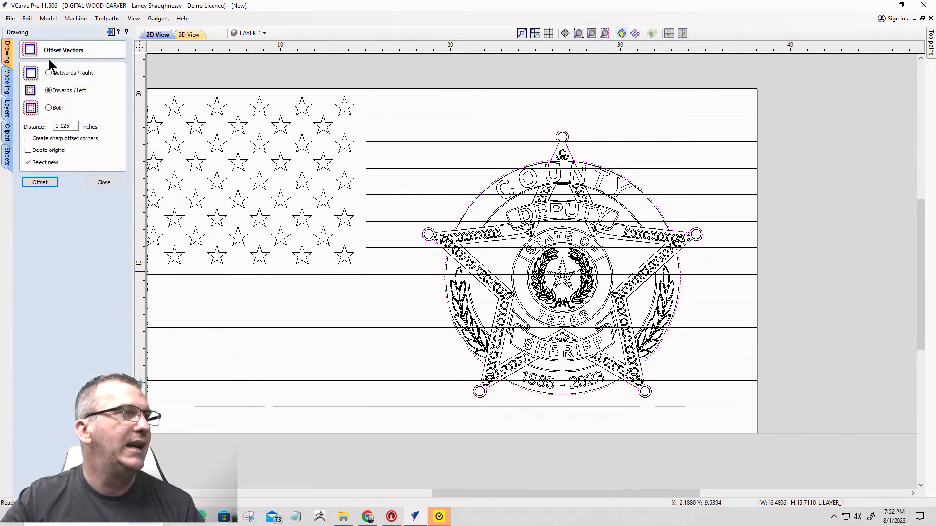
click(49, 73)
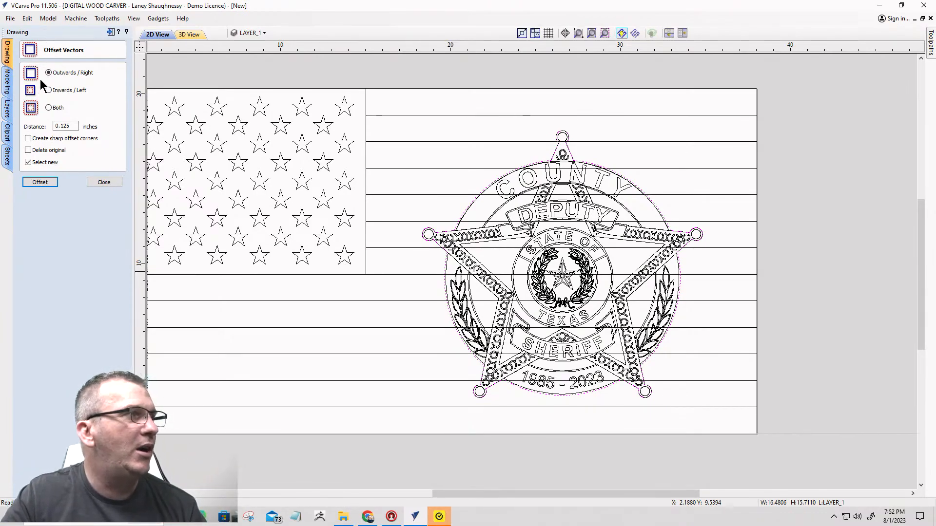
click(46, 184)
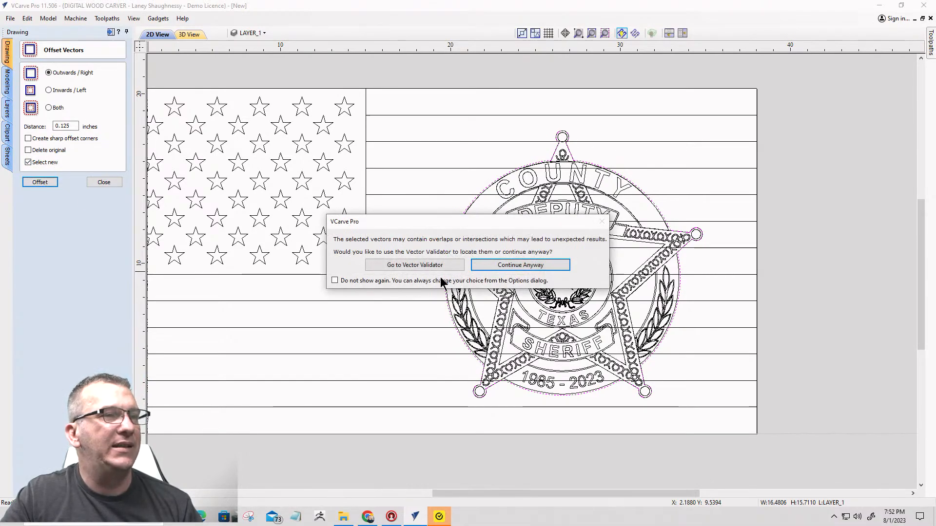
click(487, 268)
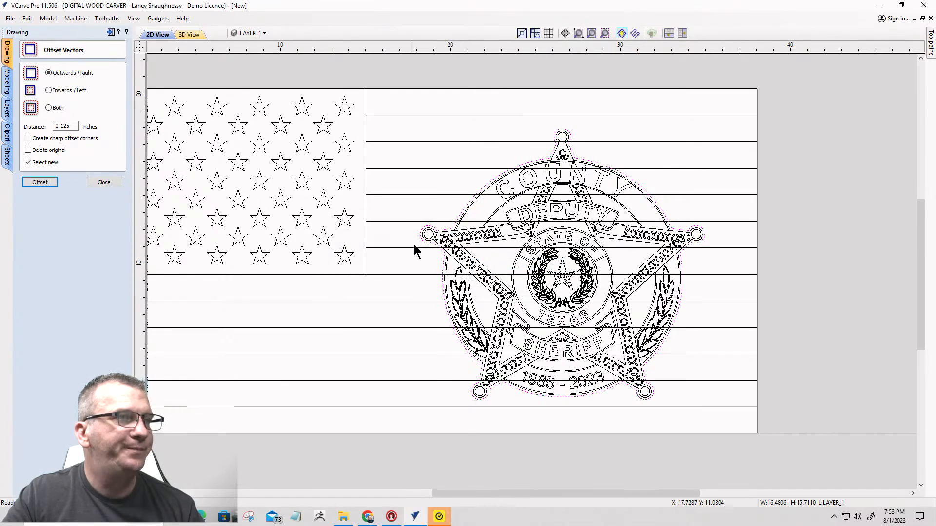
scroll(440, 197, up, 6)
scroll(391, 184, up, 4)
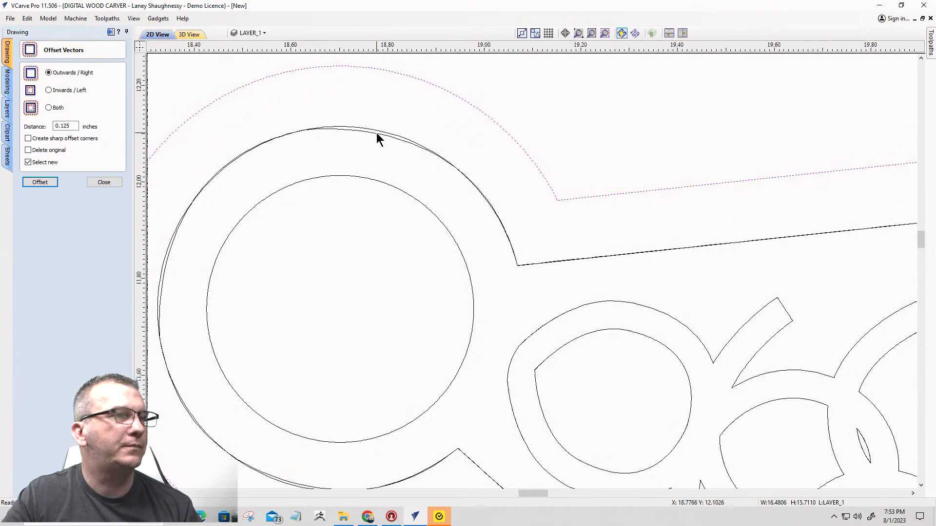
scroll(792, 235, down, 10)
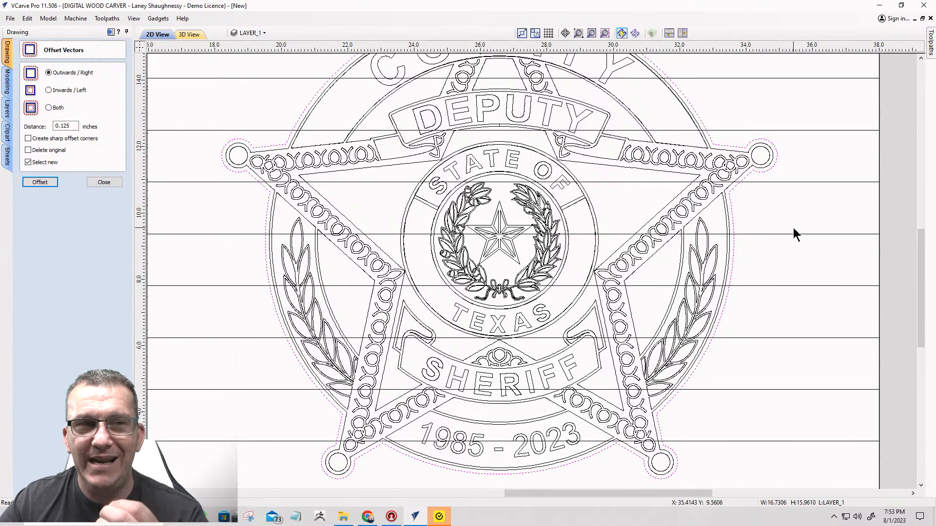
Select the flag's stripe vectors, add the badge's offset outline as the last selected object, and close Offset Vectors.
click(803, 233)
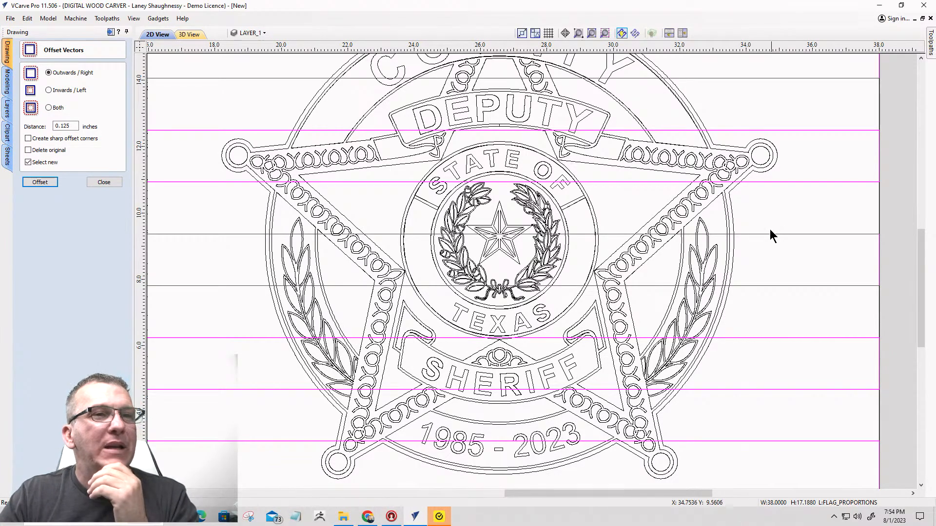
scroll(766, 235, down, 4)
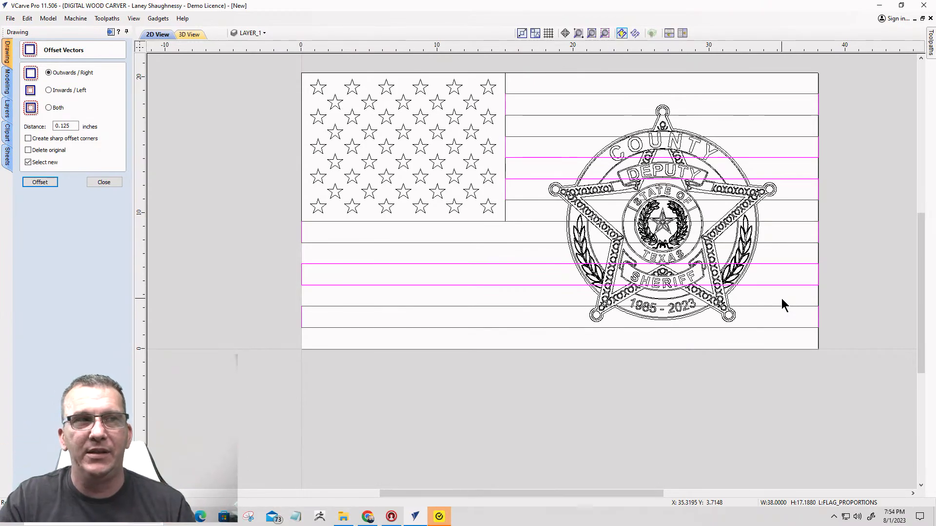
scroll(545, 205, up, 4)
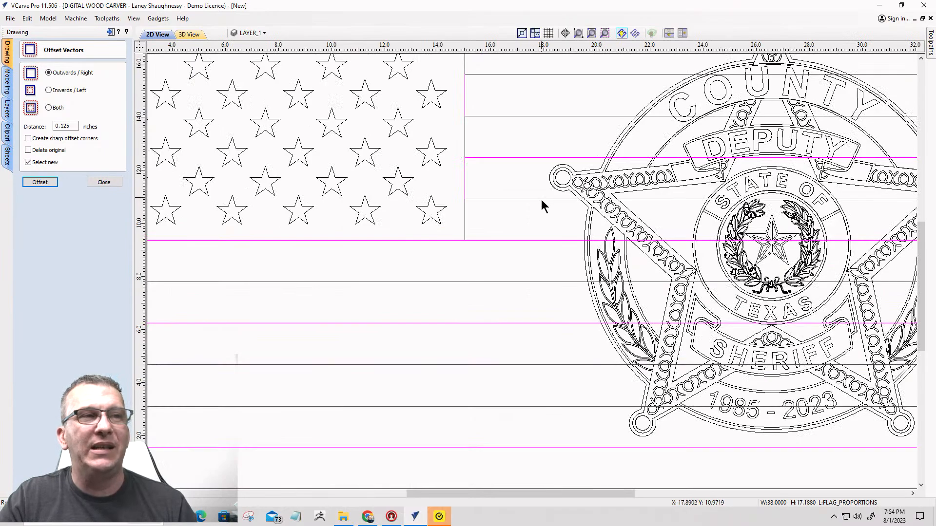
scroll(534, 263, down, 4)
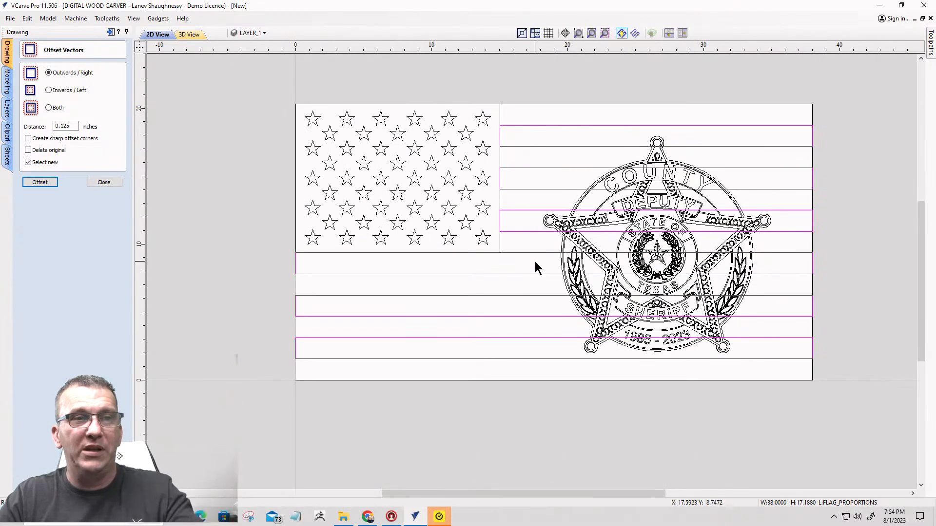
scroll(534, 262, up, 4)
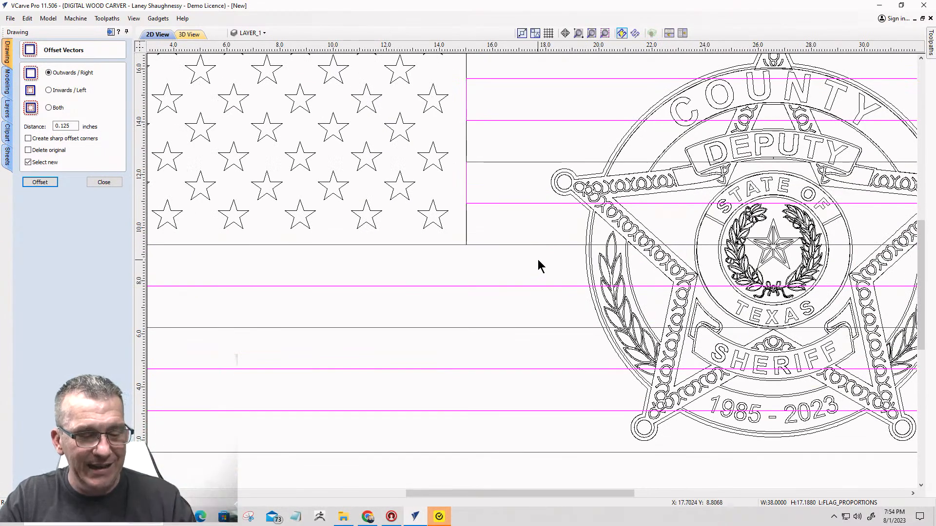
click(555, 191)
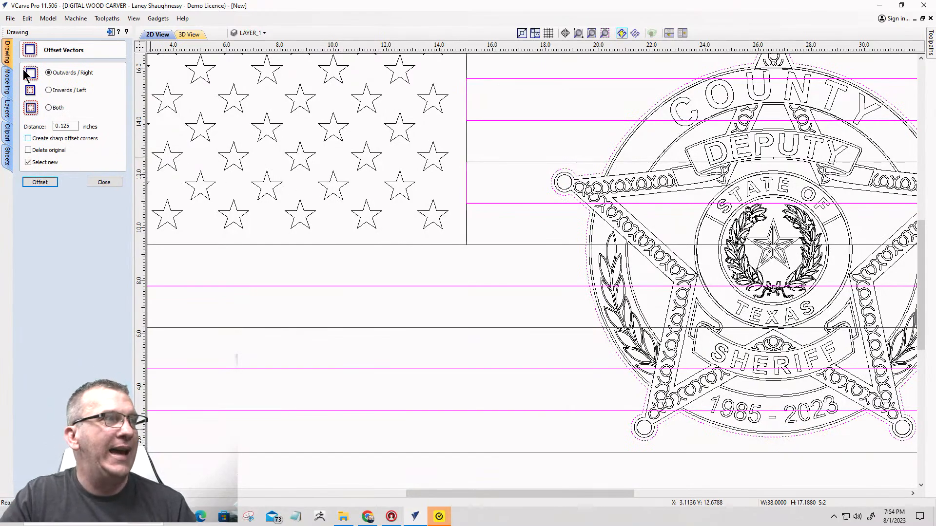
click(104, 182)
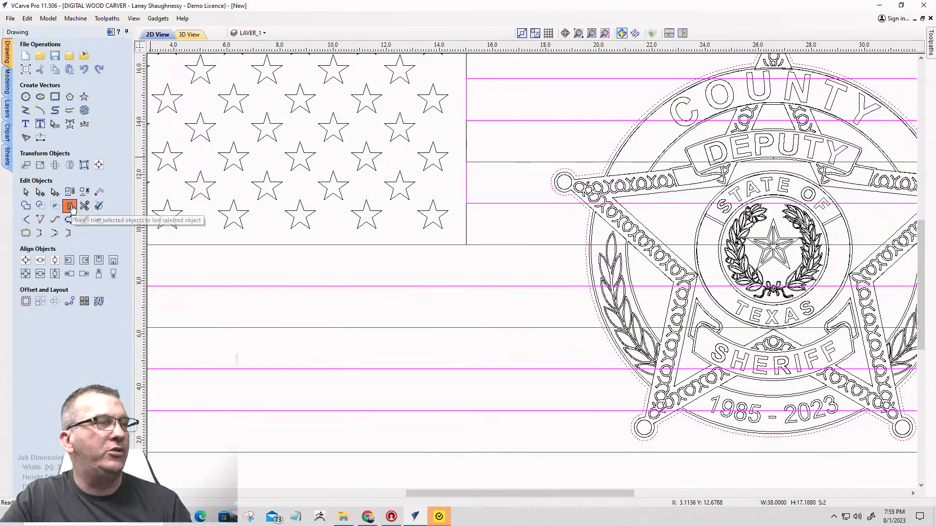
Trim the selected stripes with Clear inside boundary, using the badge's offset outline as the boundary.
click(71, 208)
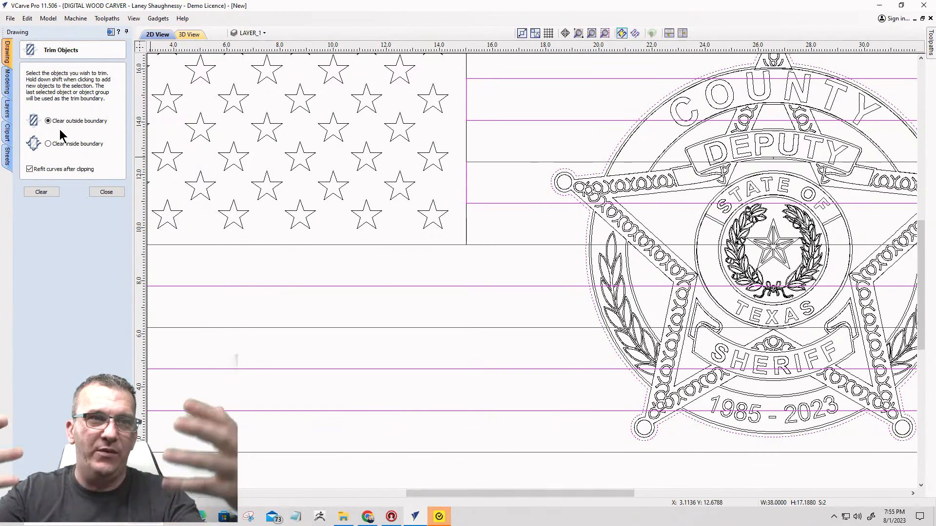
scroll(661, 207, down, 2)
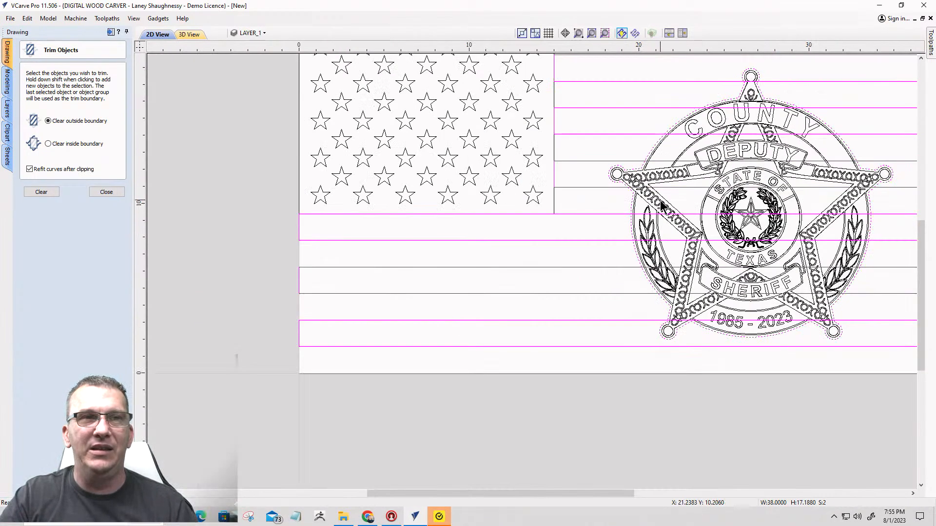
scroll(885, 164, up, 3)
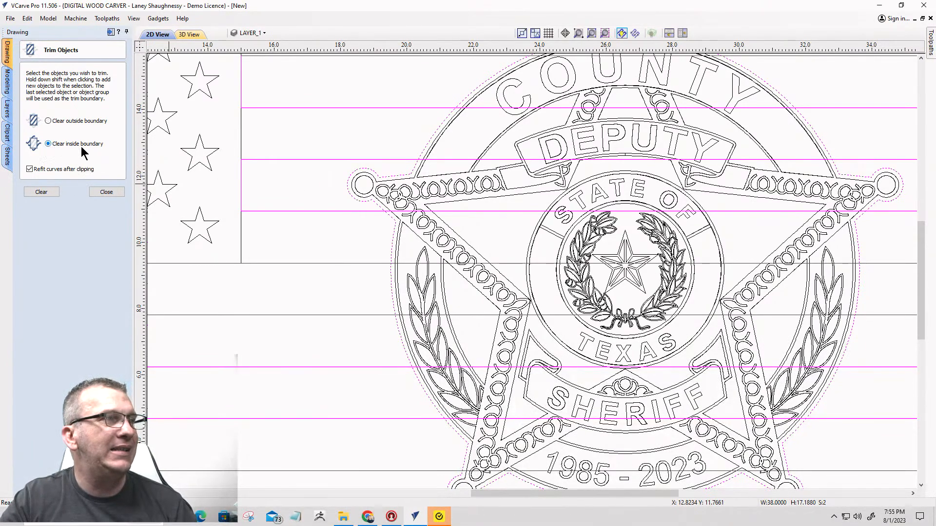
click(97, 148)
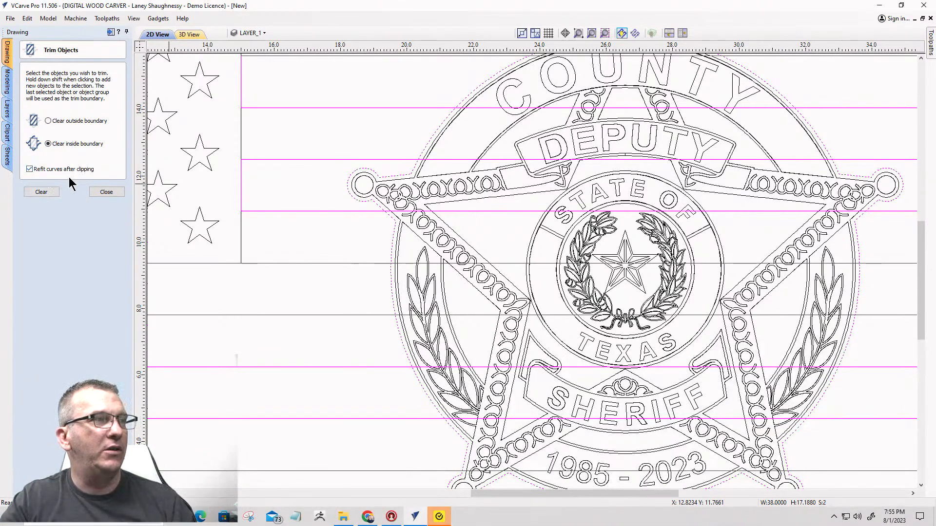
click(41, 192)
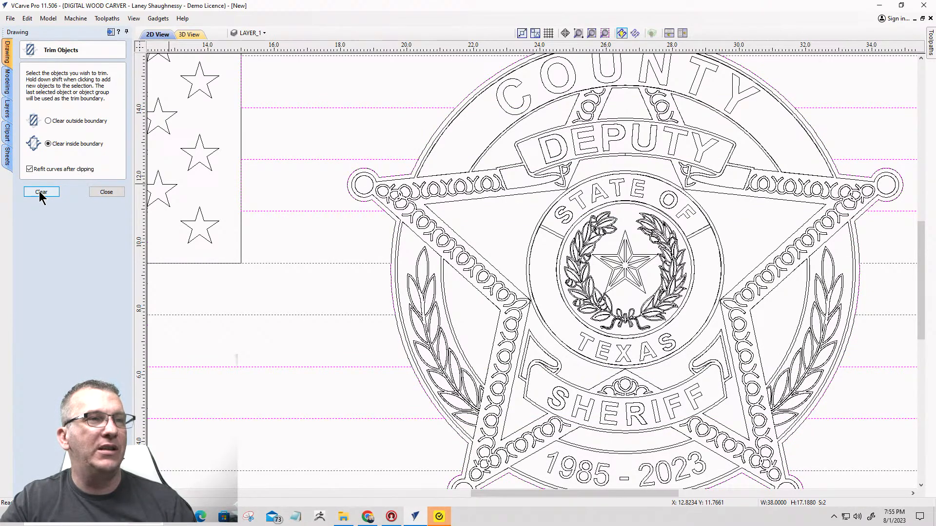
scroll(564, 196, down, 2)
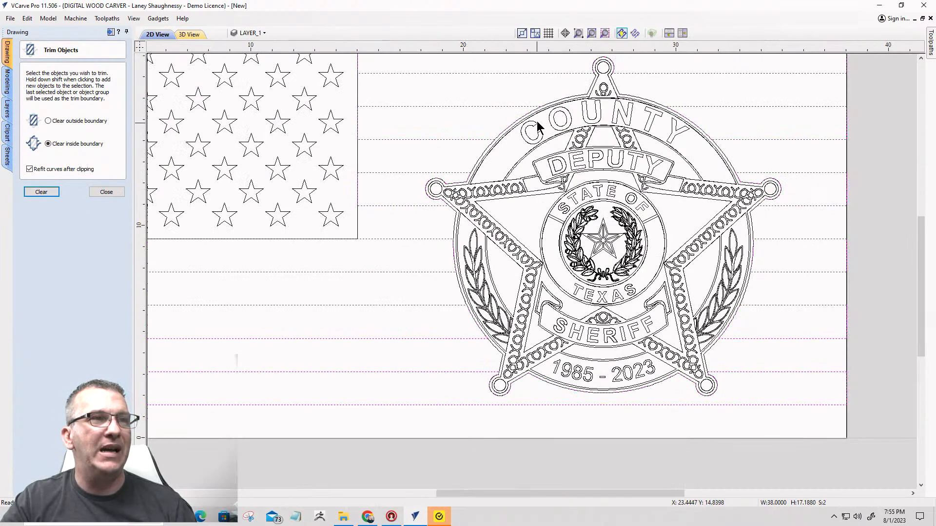
Delete the sheriff badge's outer offset outline that served as the trim boundary.
scroll(554, 100, up, 3)
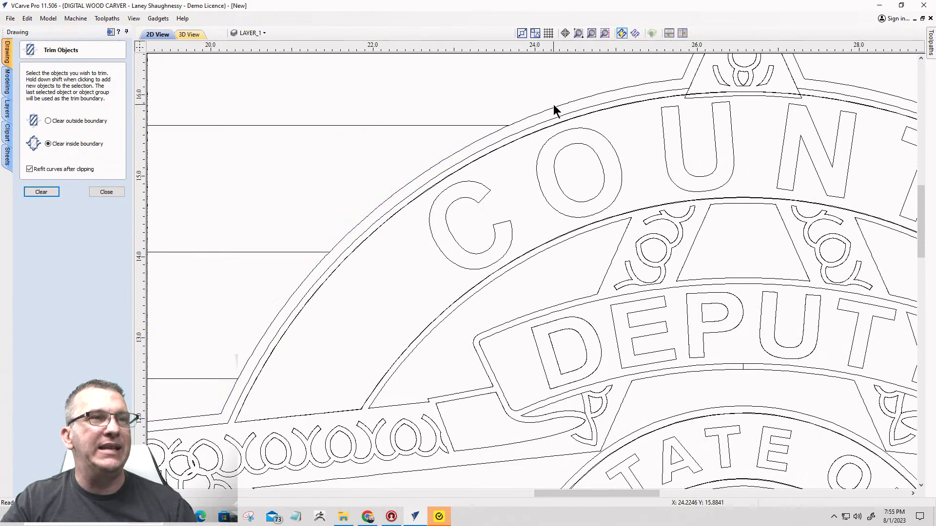
click(554, 109)
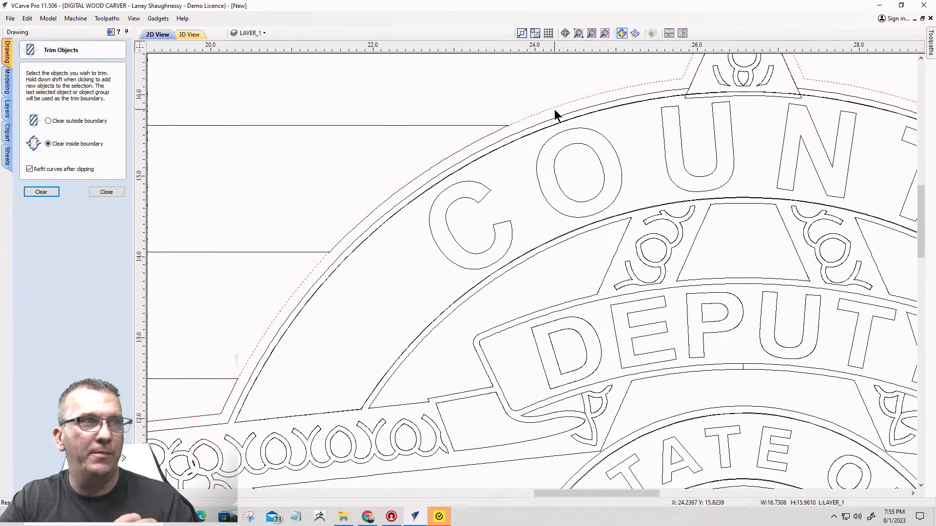
key(Delete)
scroll(558, 102, down, 2)
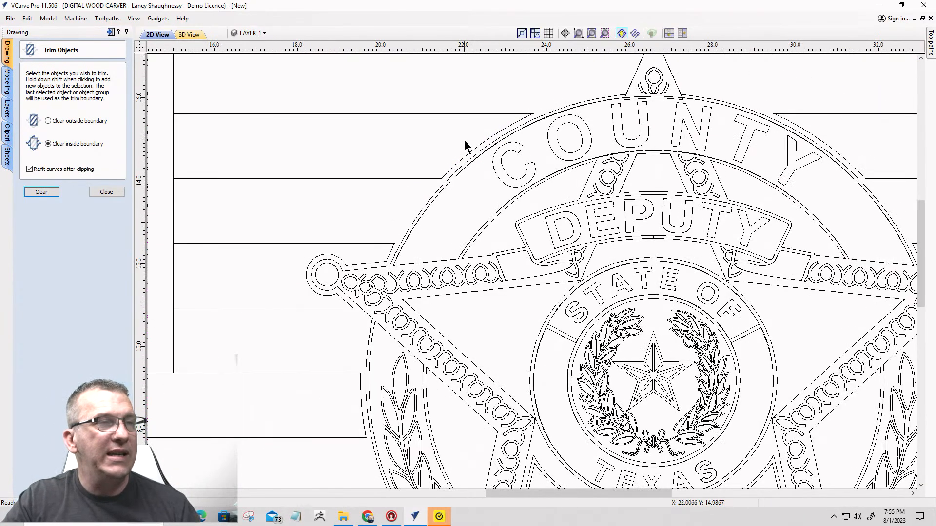
Examine the trimmed stripe ends and the gap around the sheriff badge's border, star points and lower edge.
scroll(464, 141, up, 2)
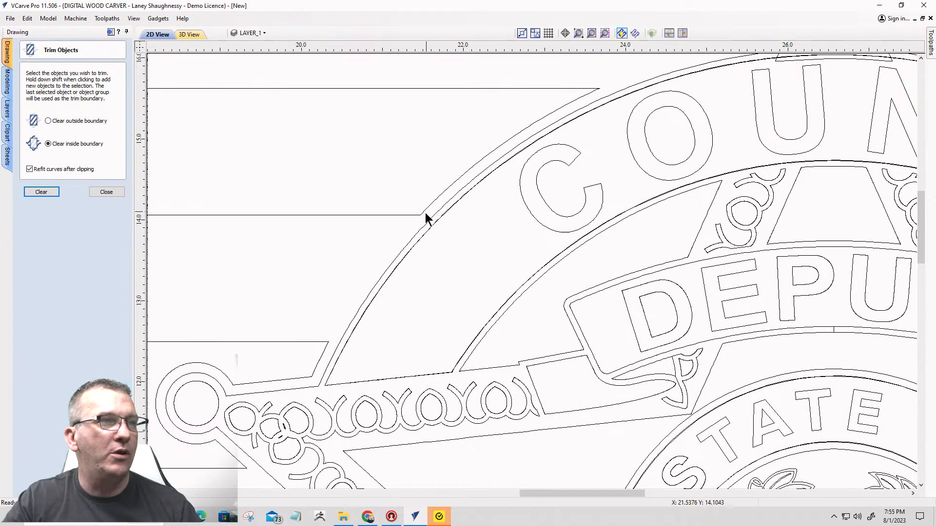
scroll(601, 84, up, 1)
scroll(505, 126, down, 4)
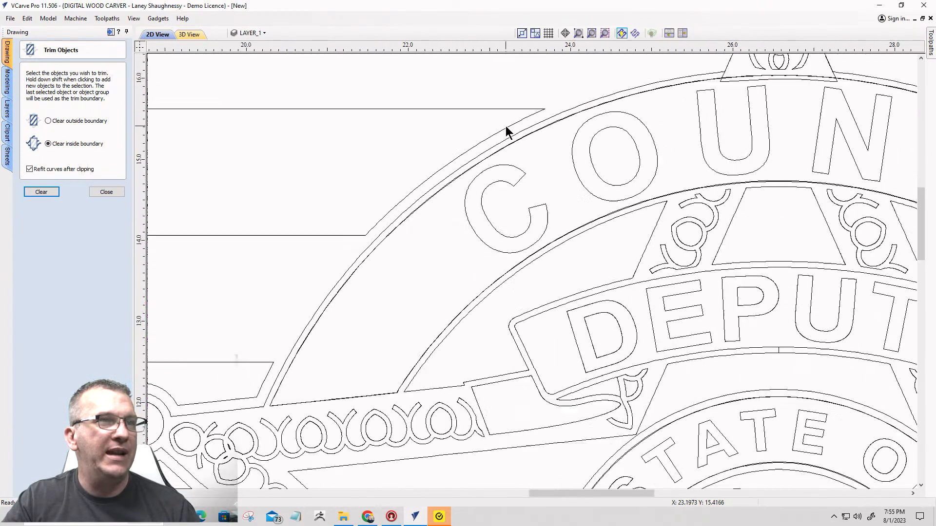
scroll(410, 236, up, 3)
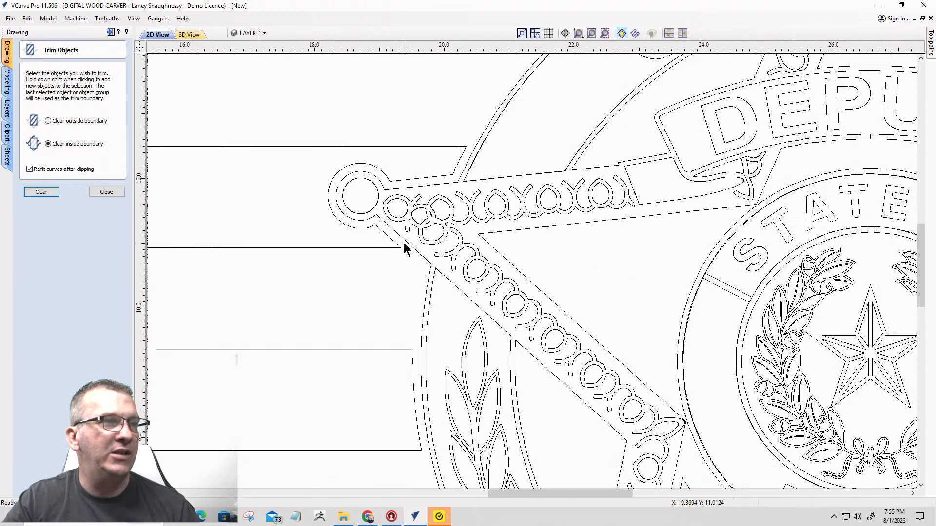
scroll(407, 297, down, 4)
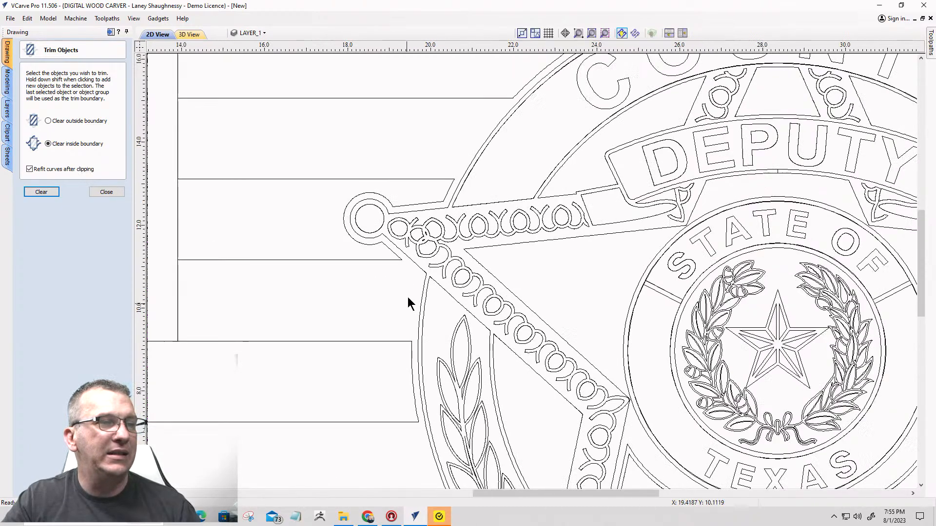
scroll(610, 422, up, 3)
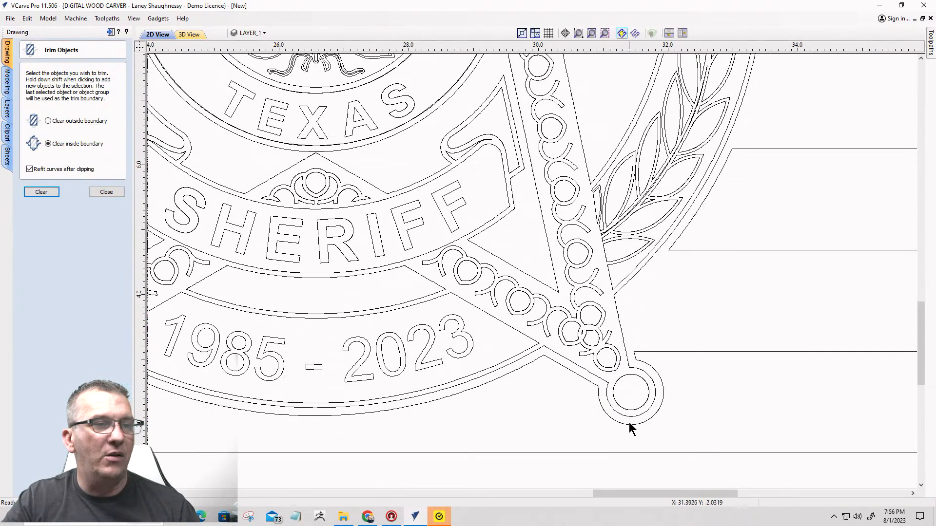
scroll(673, 269, down, 4)
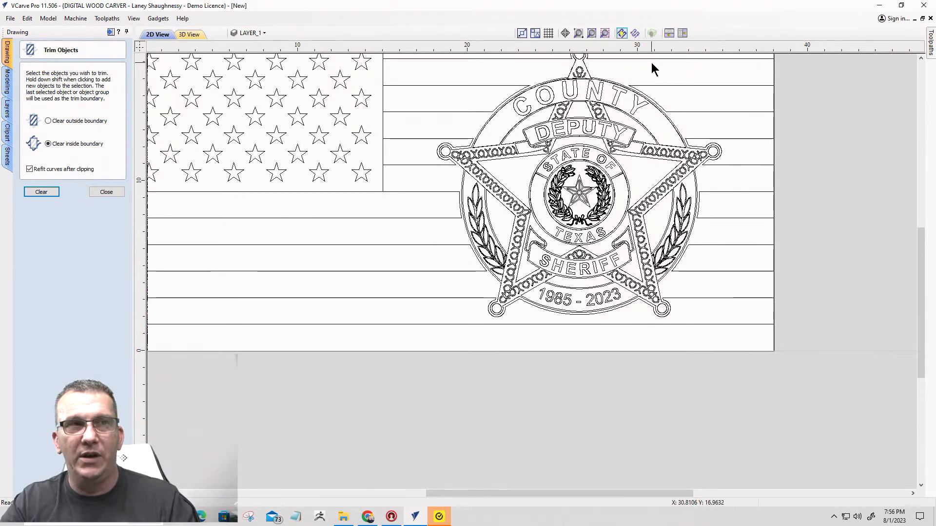
scroll(660, 81, down, 1)
scroll(655, 128, down, 2)
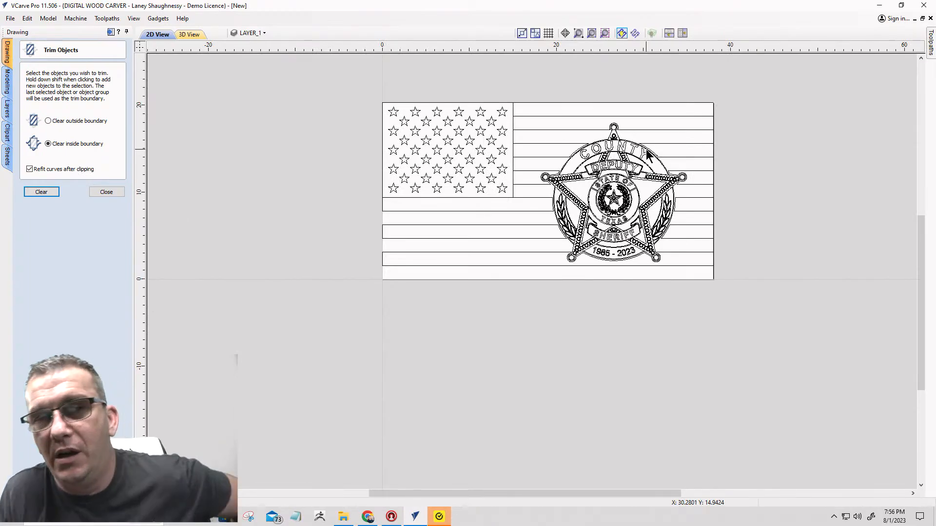
Select individual trimmed stripe vectors between the badge and the flag's right edge to check their shapes.
click(703, 129)
click(706, 143)
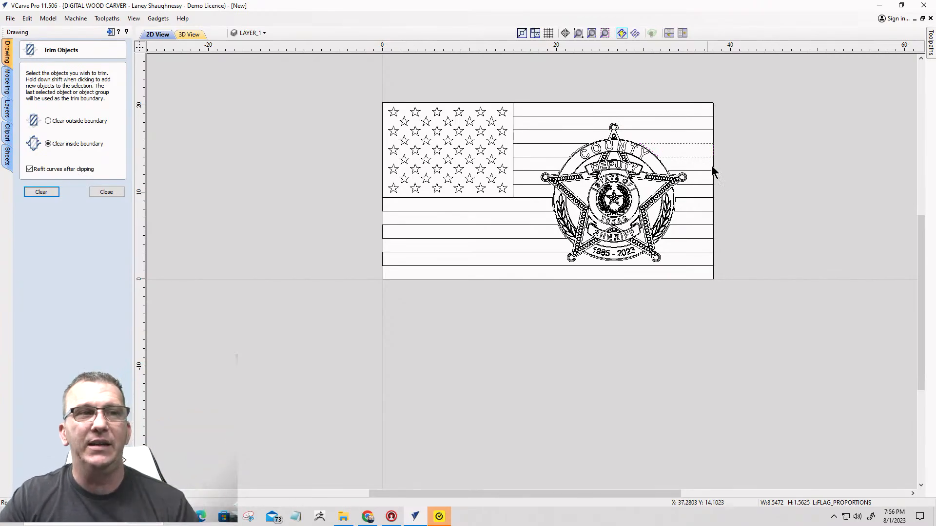
scroll(723, 242, up, 3)
scroll(723, 237, up, 1)
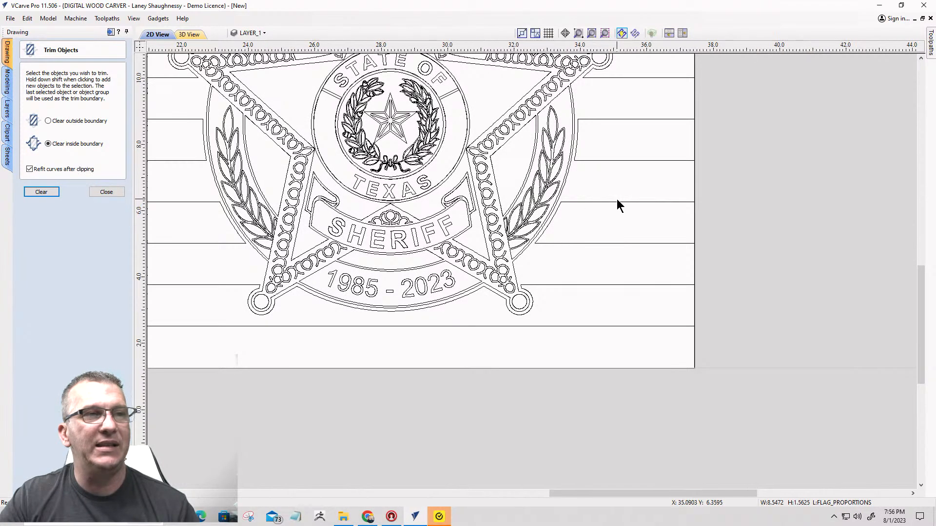
scroll(616, 200, up, 3)
click(533, 220)
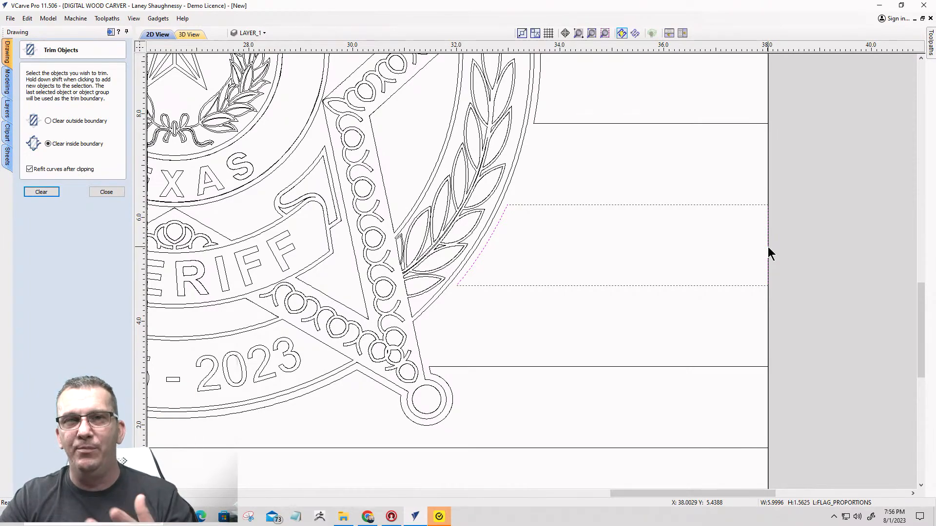
scroll(768, 244, down, 6)
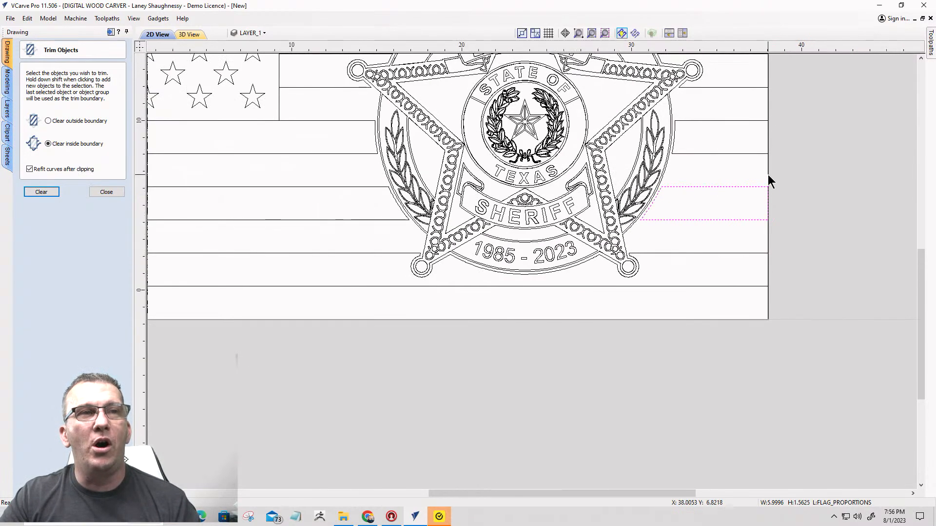
scroll(766, 83, down, 2)
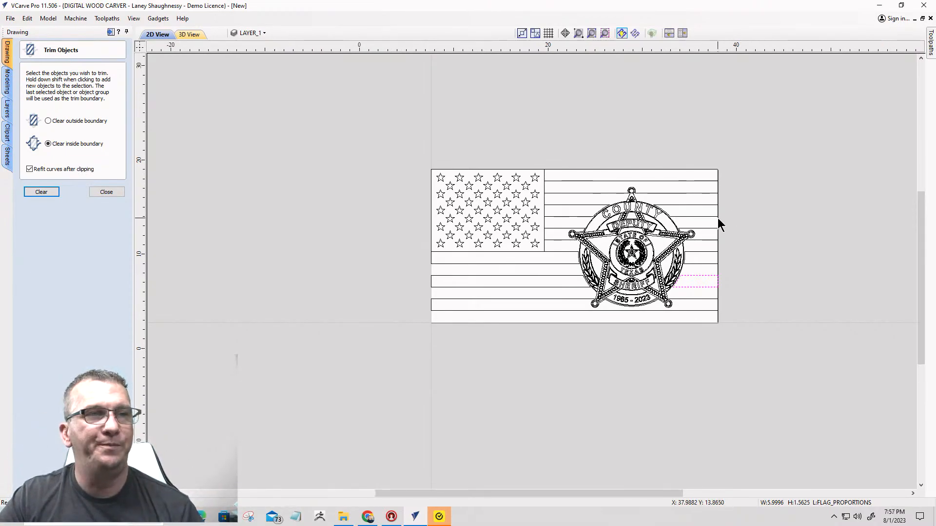
Select all stripe vectors reaching the flag's right edge, close Trim Objects and switch to node editing.
scroll(718, 218, up, 1)
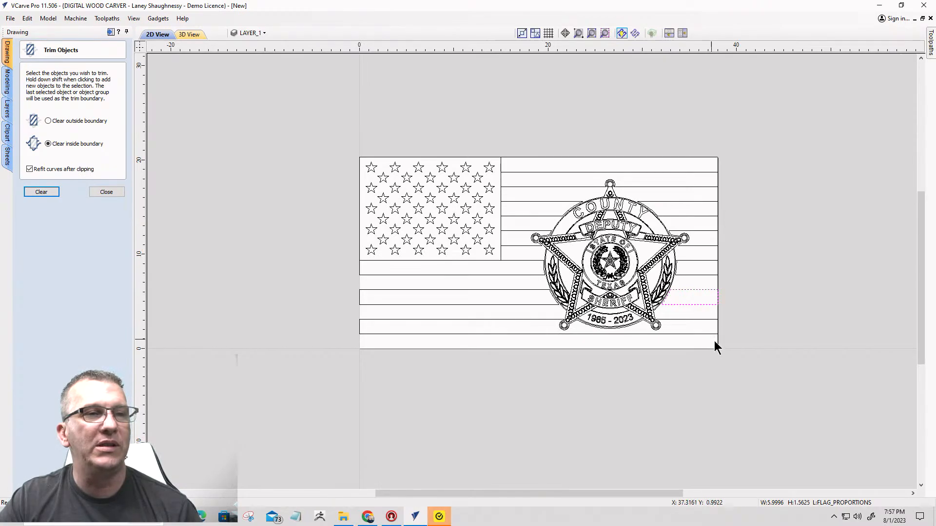
drag(713, 341, 700, 161)
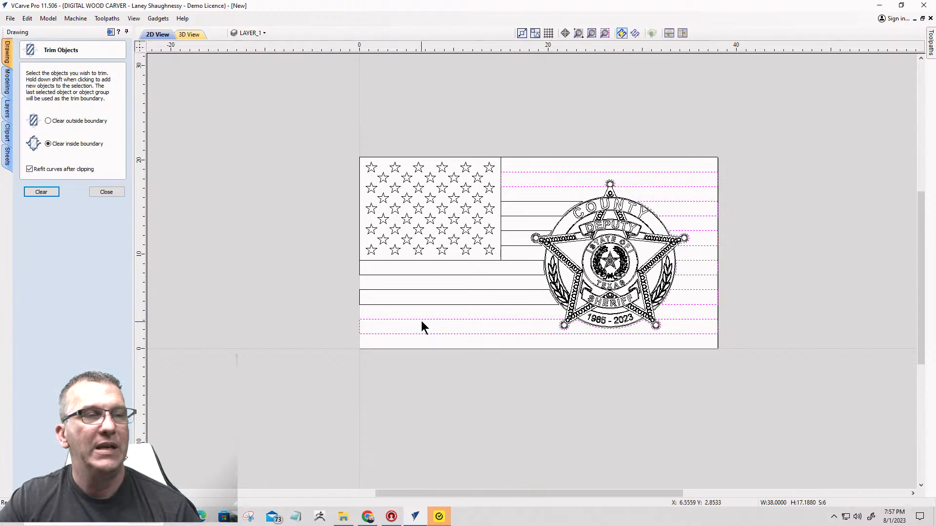
scroll(484, 261, up, 2)
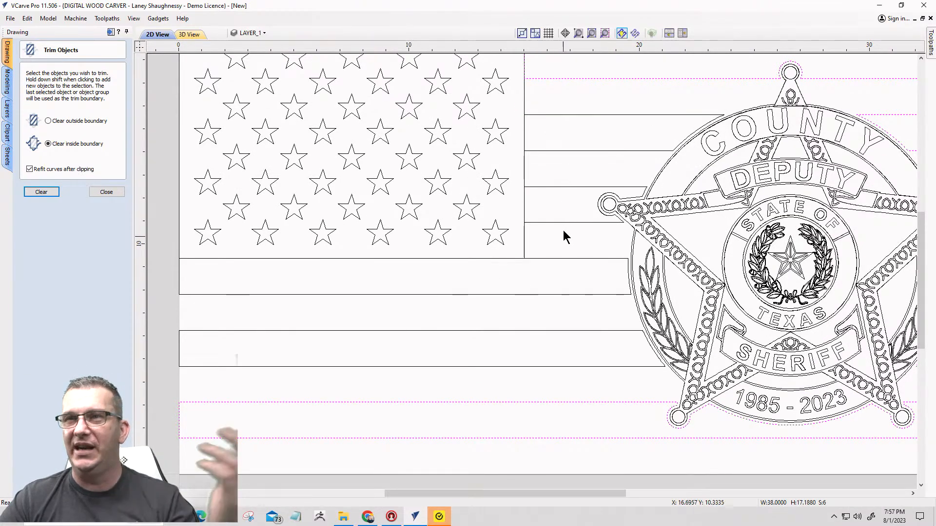
scroll(456, 282, down, 4)
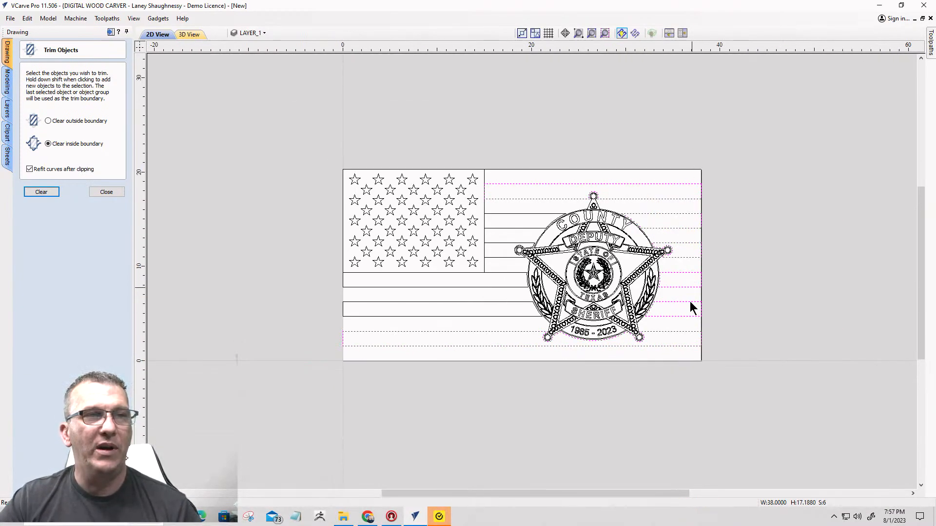
click(112, 192)
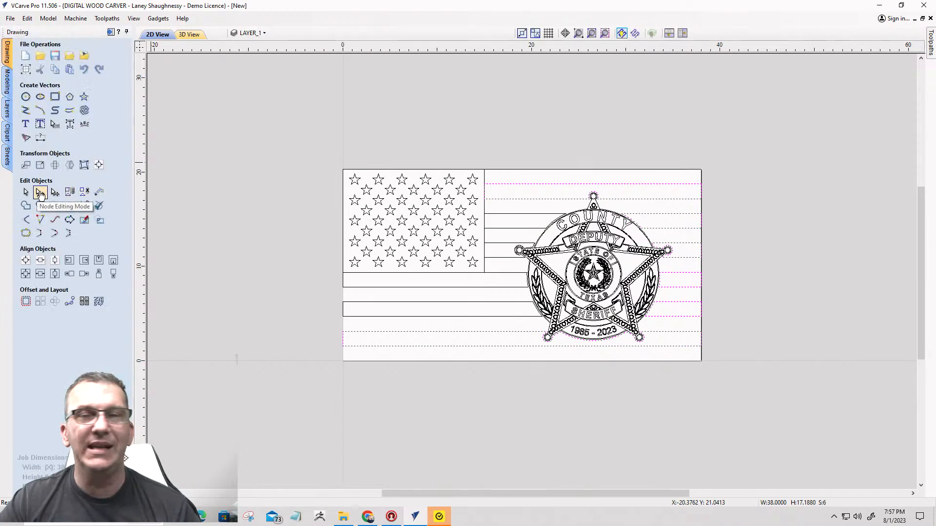
click(40, 193)
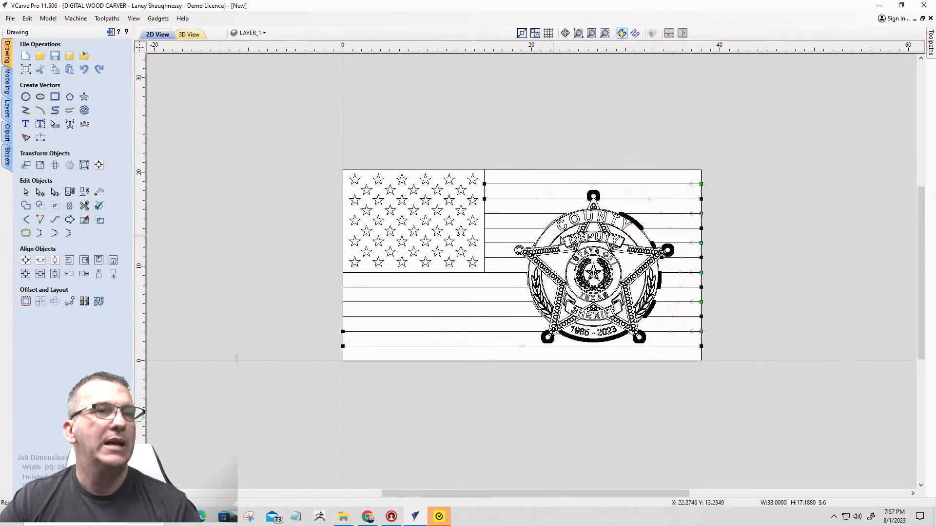
Select the stripe end nodes along the flag's right edge, and try nudging them outward past the edge and back.
scroll(741, 234, up, 4)
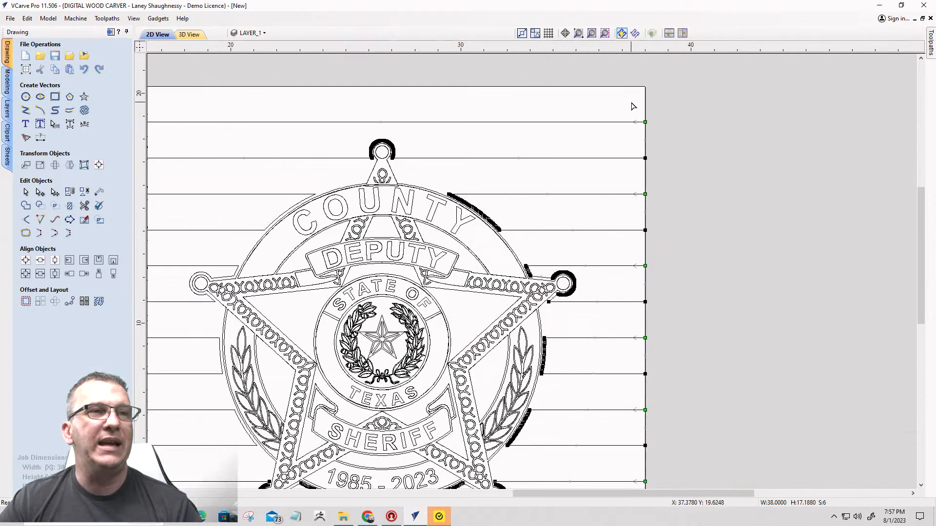
scroll(633, 106, down, 1)
drag(627, 103, 672, 471)
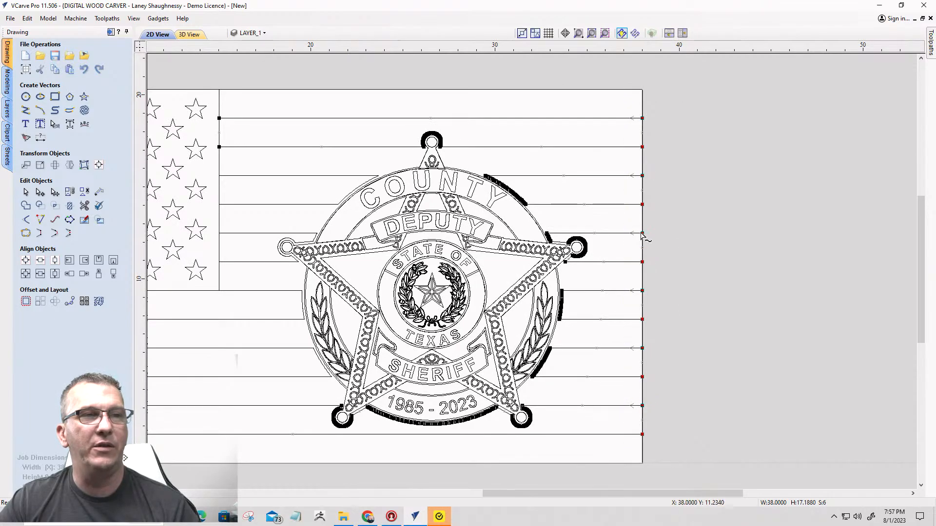
scroll(660, 338, up, 3)
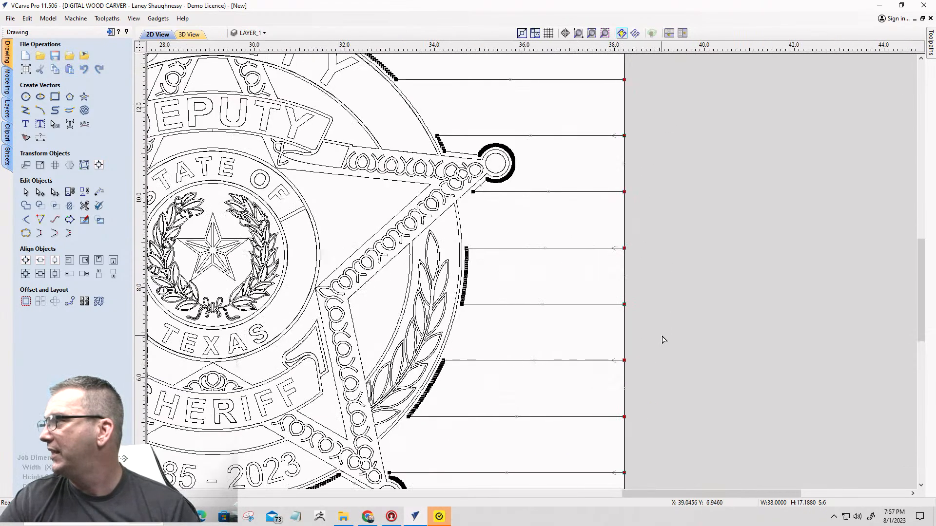
scroll(657, 340, down, 2)
scroll(658, 340, down, 2)
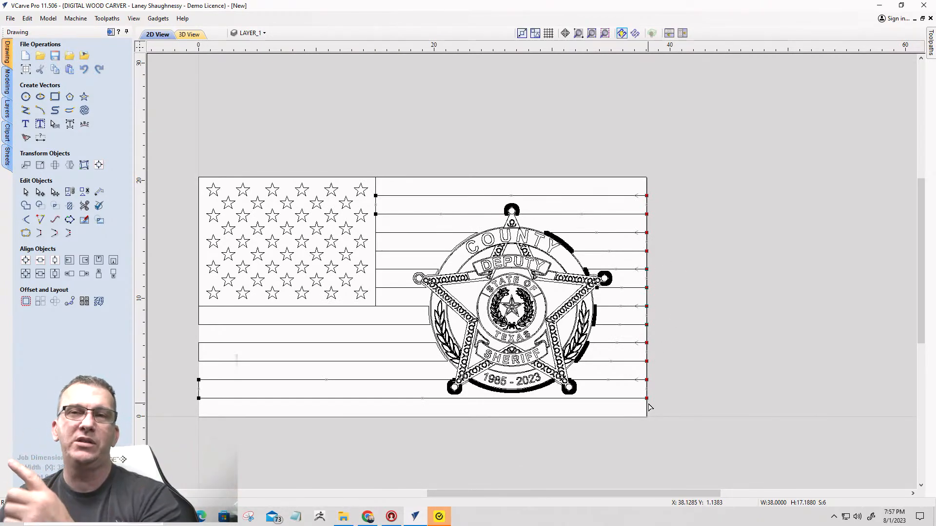
key(Right)
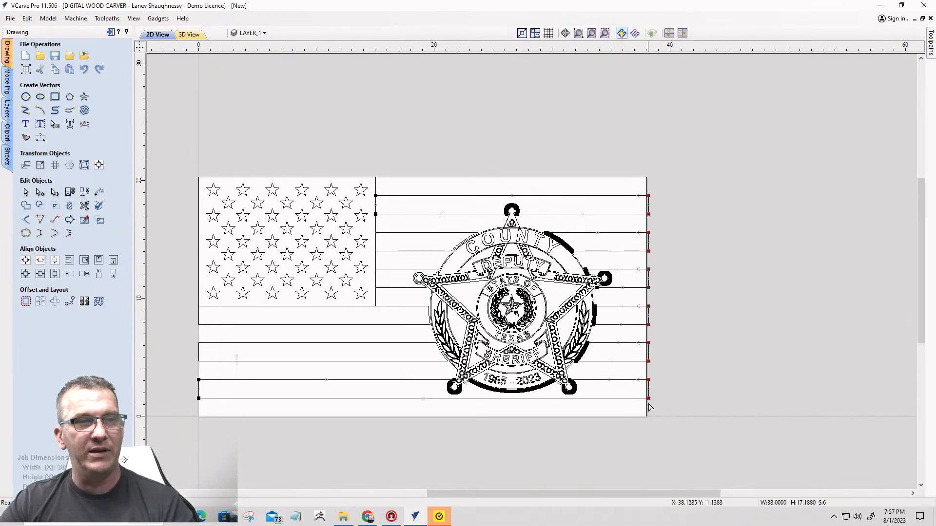
key(Left)
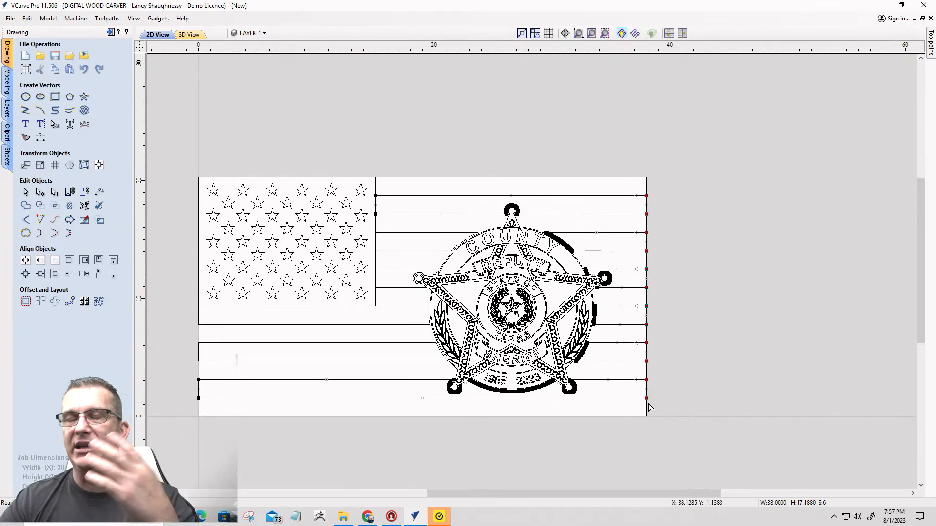
Select the stripe end nodes along the flag's right edge and move them 0.15 horizontally outward past the board edge.
scroll(653, 404, up, 4)
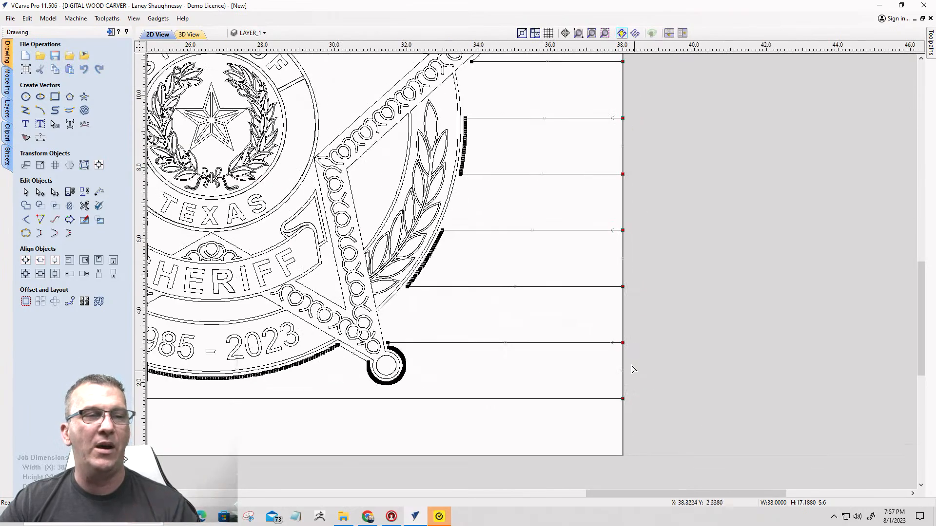
scroll(587, 312, down, 3)
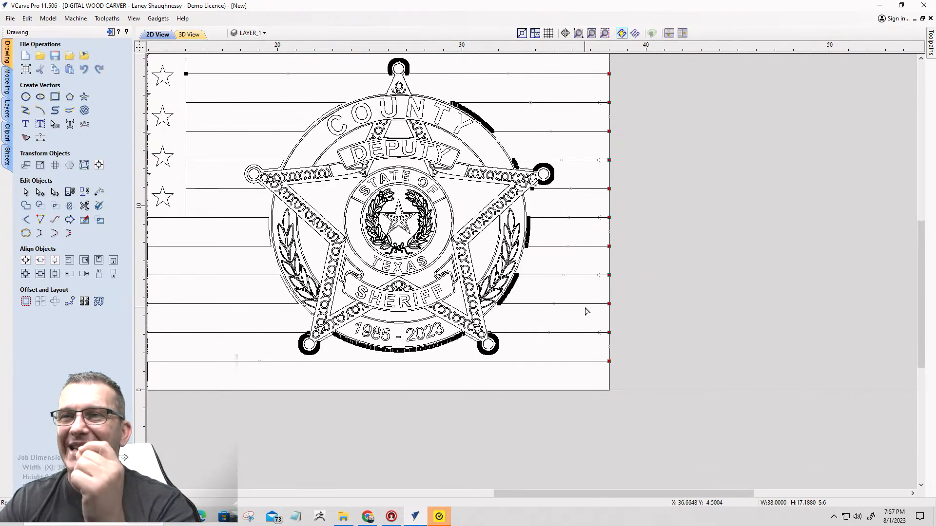
scroll(625, 414, up, 6)
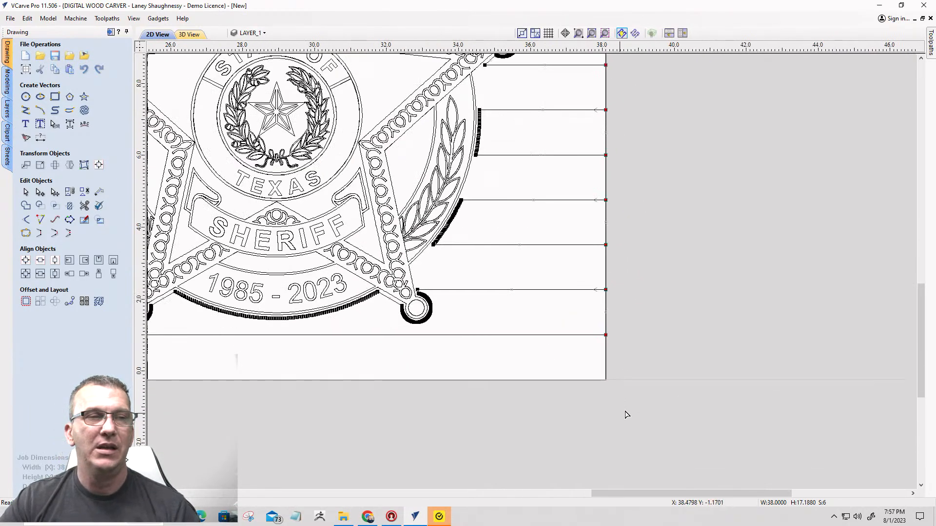
scroll(585, 216, up, 2)
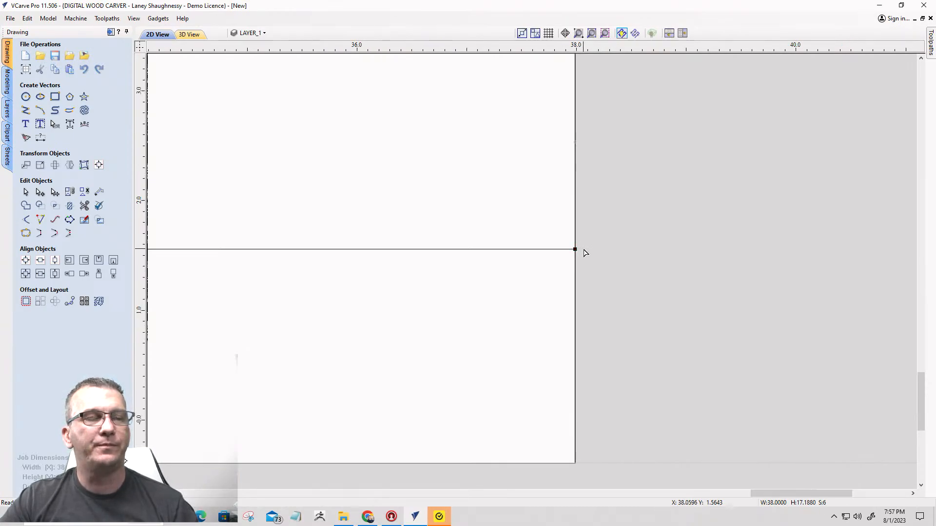
scroll(585, 252, down, 10)
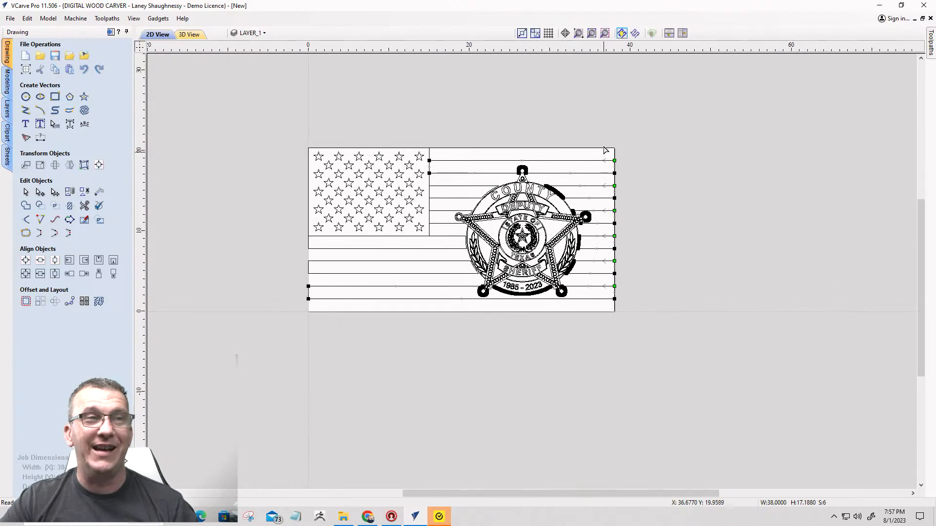
drag(603, 140, 652, 305)
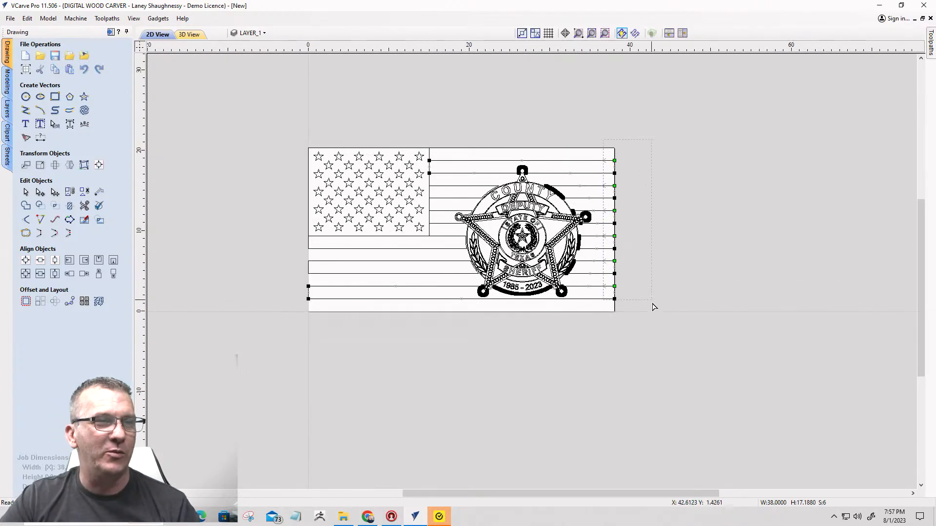
scroll(633, 307, up, 10)
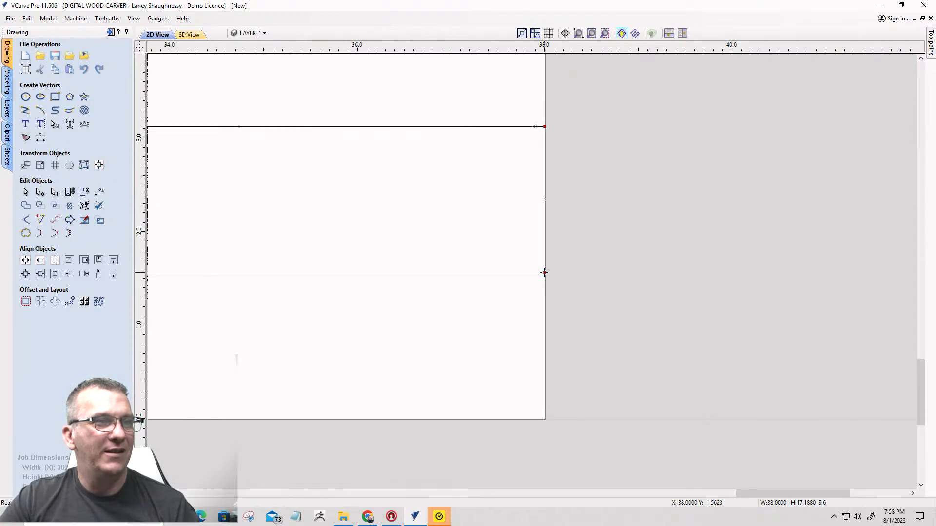
drag(544, 273, 554, 274)
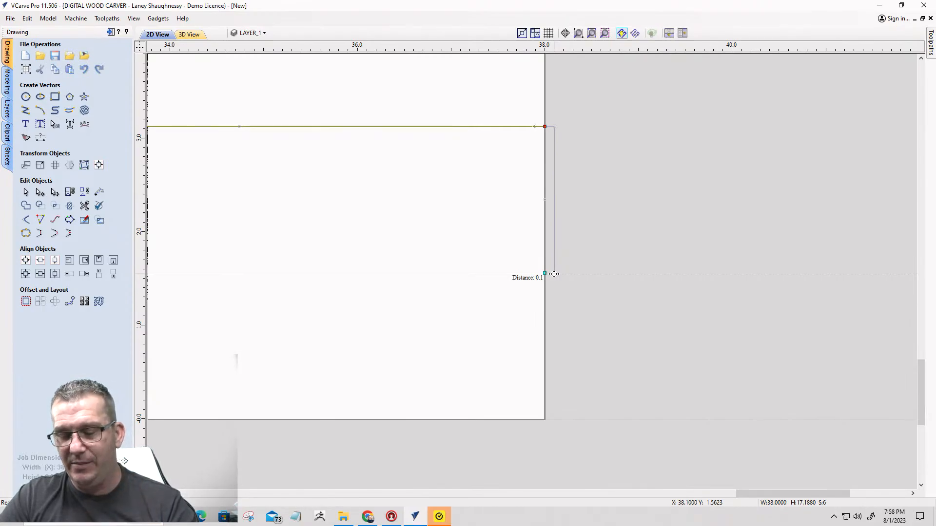
text(0.15)
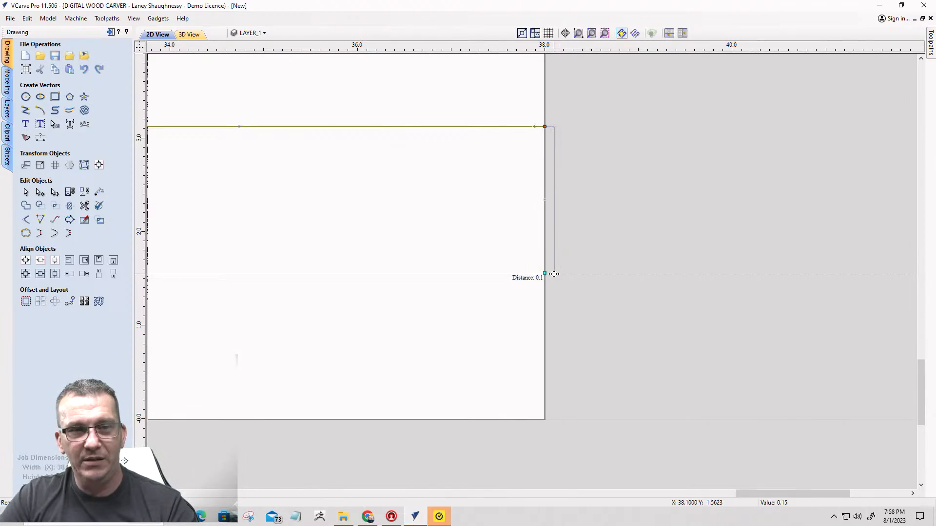
key(Return)
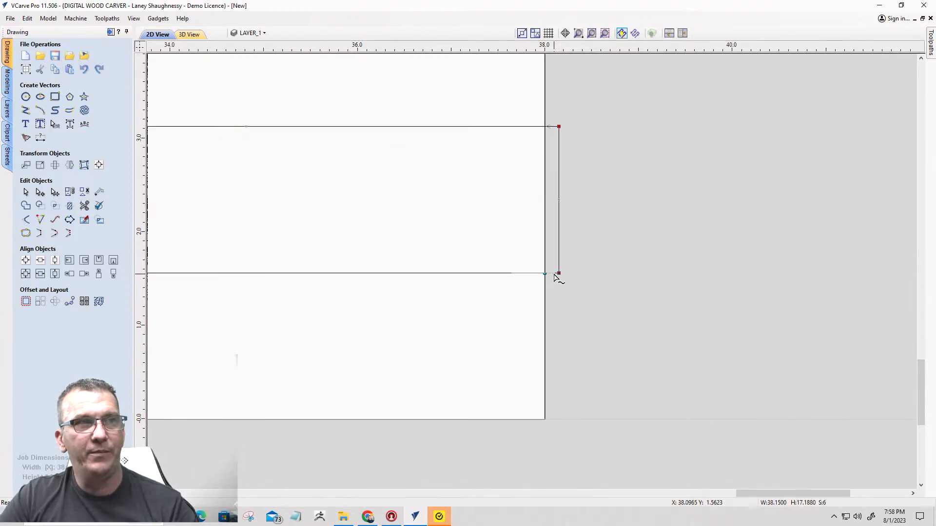
Examine the extended stripe ends along the whole right edge of the flag.
scroll(560, 331, down, 4)
scroll(560, 333, down, 2)
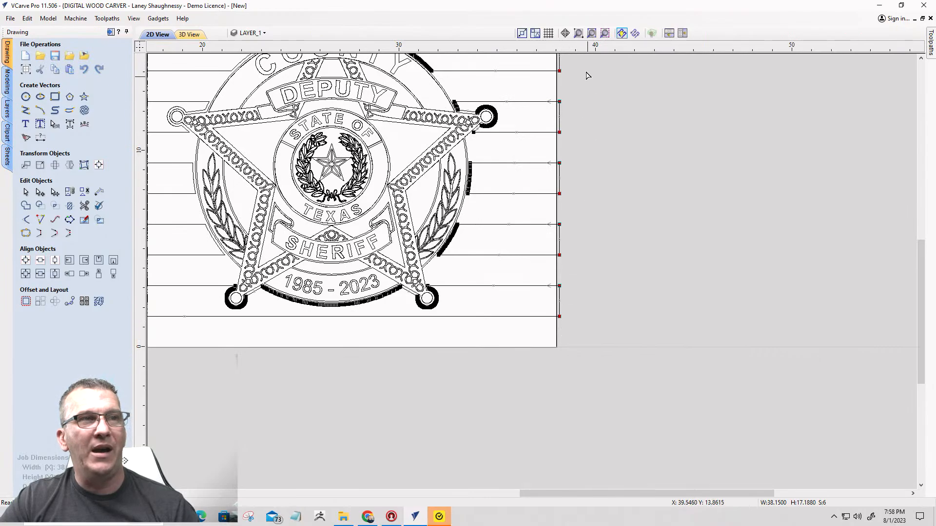
scroll(568, 151, down, 1)
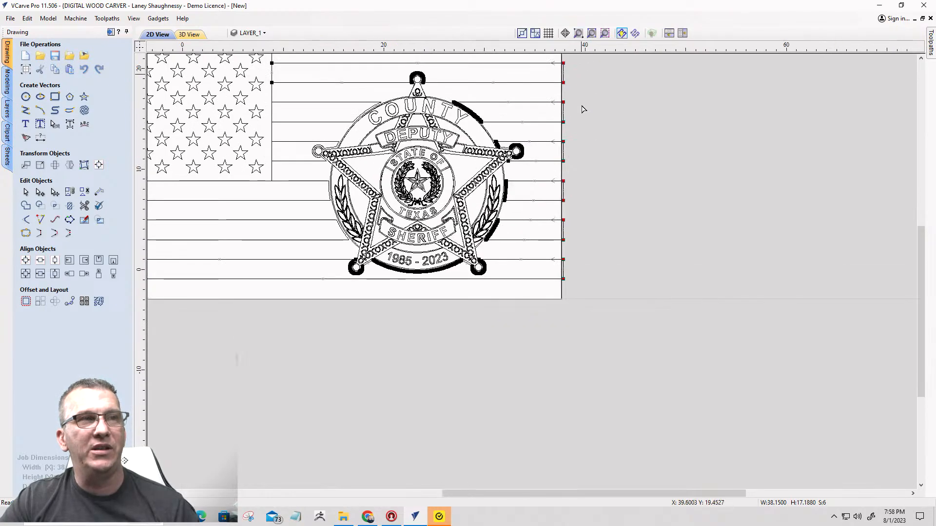
scroll(583, 107, down, 2)
scroll(605, 112, up, 3)
scroll(578, 126, up, 4)
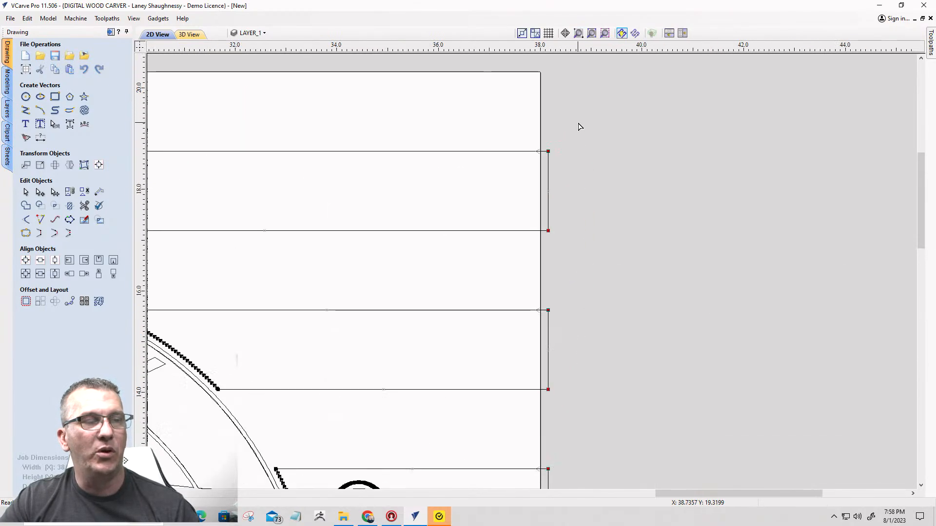
scroll(637, 65, down, 7)
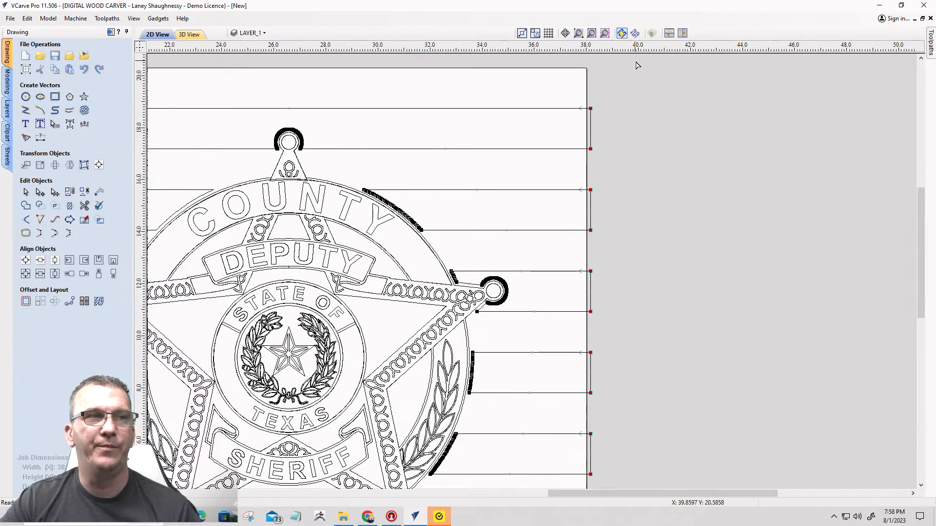
scroll(369, 303, up, 4)
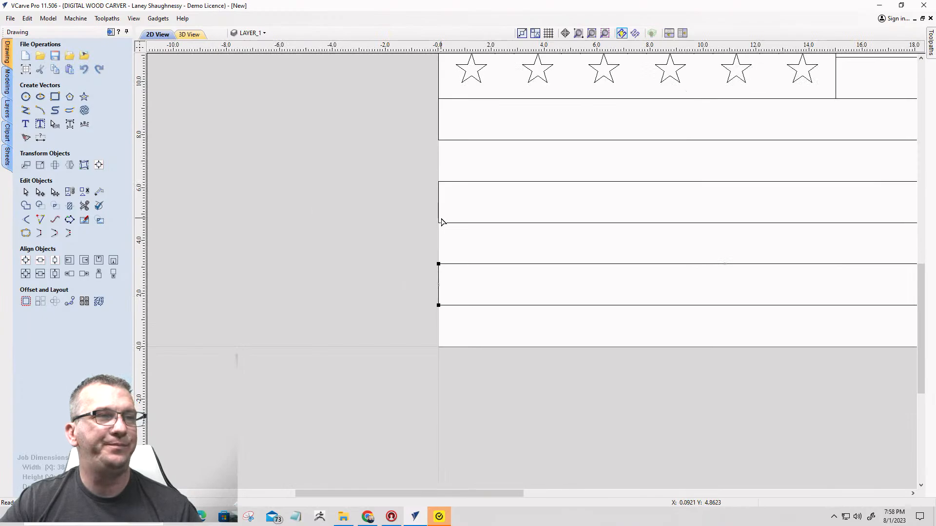
shift+click(439, 221)
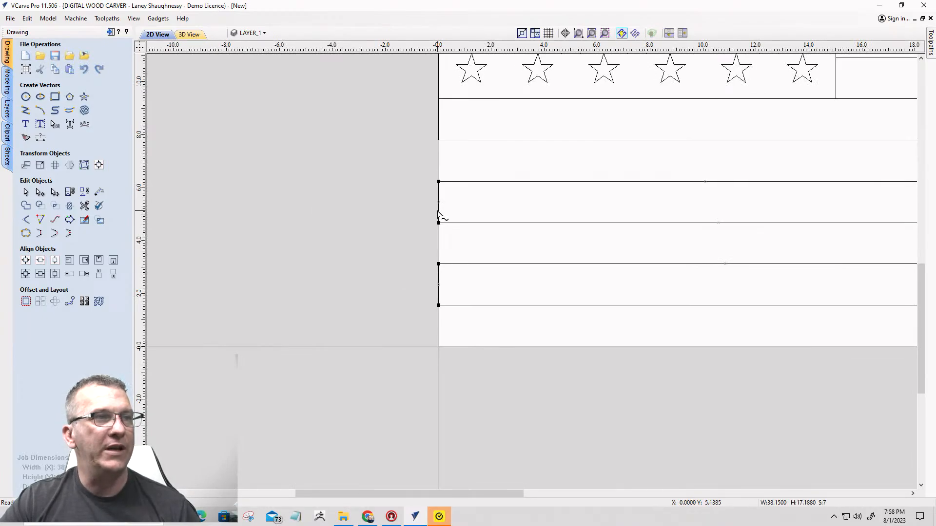
shift+click(438, 139)
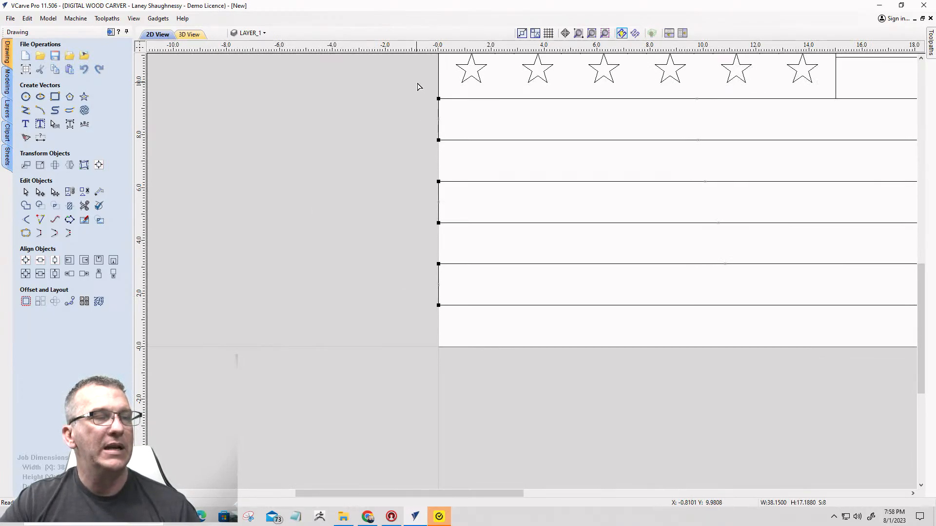
click(450, 336)
click(443, 142)
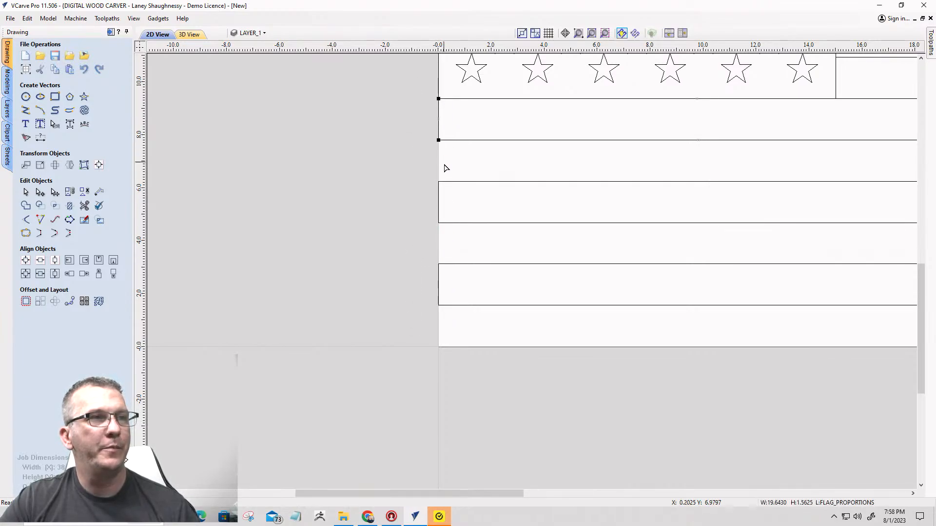
shift+click(447, 184)
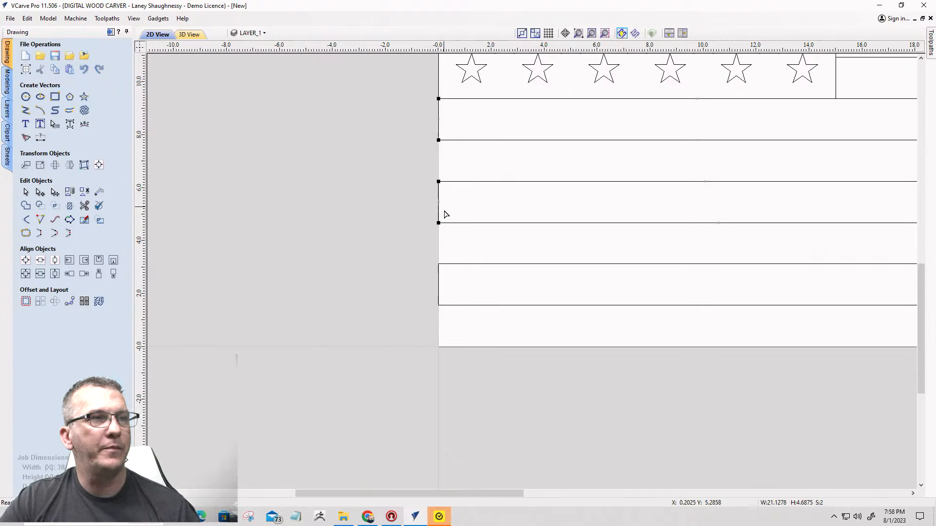
shift+click(447, 265)
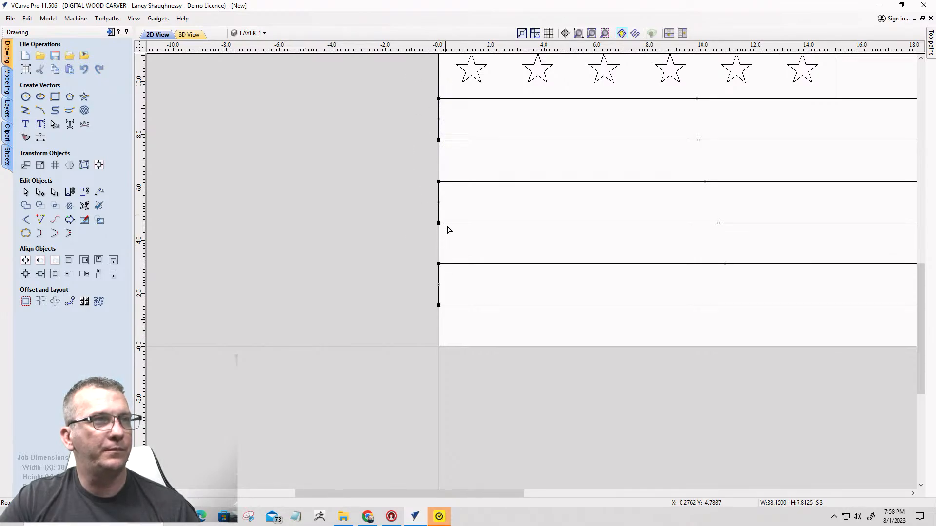
click(457, 346)
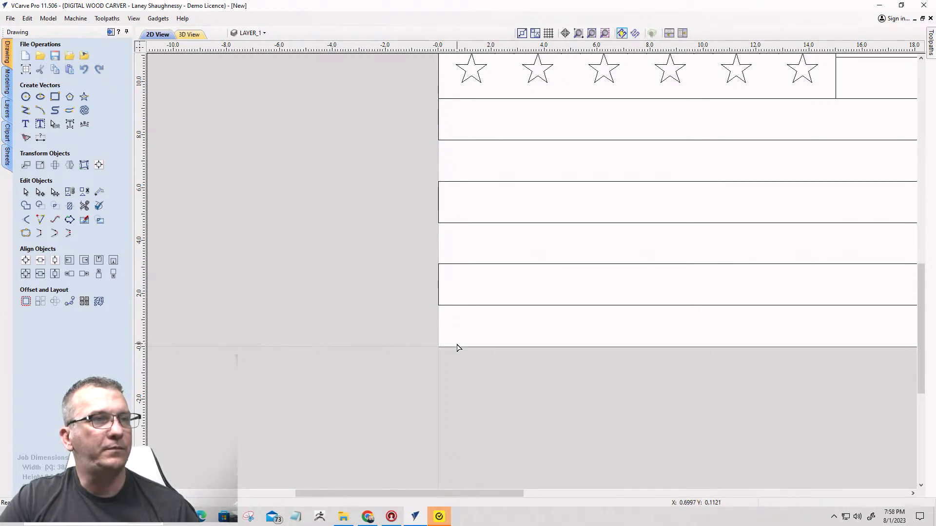
Select the end nodes of the three lower stripes at the flag's left edge and move them 0.15 outward past the board edge.
click(454, 265)
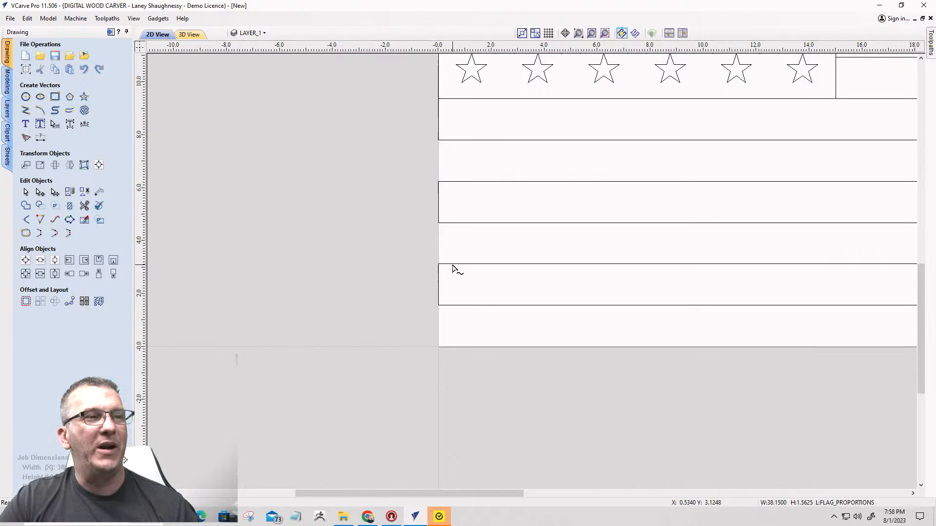
shift+click(450, 223)
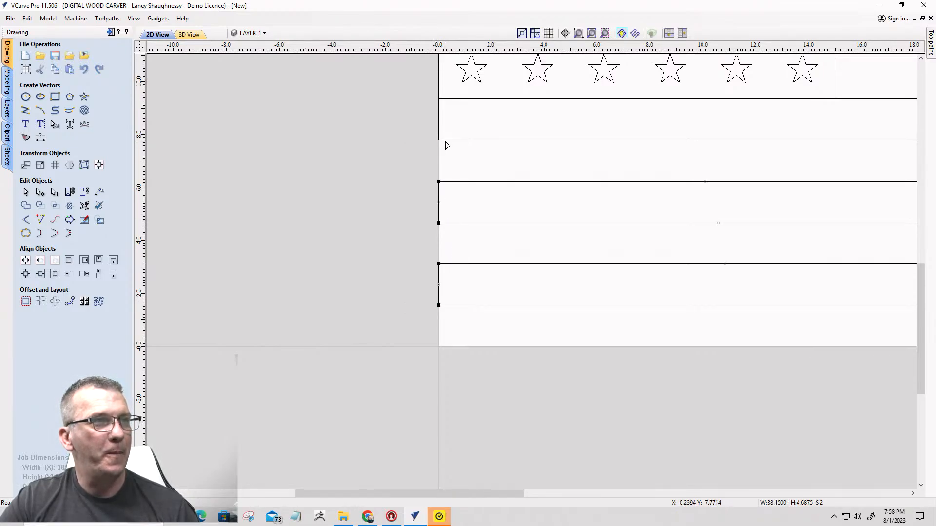
drag(421, 81, 460, 345)
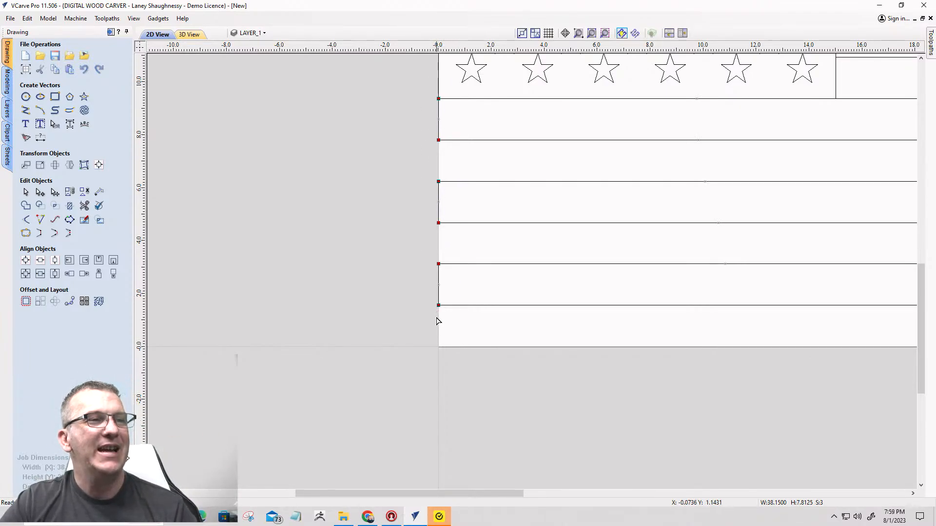
scroll(438, 316, up, 4)
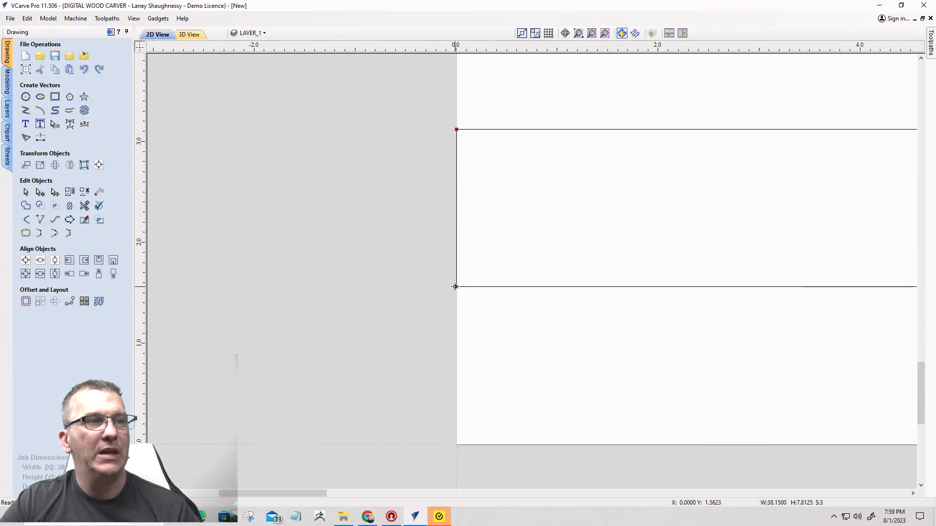
drag(457, 286, 445, 286)
text(0.15)
key(Return)
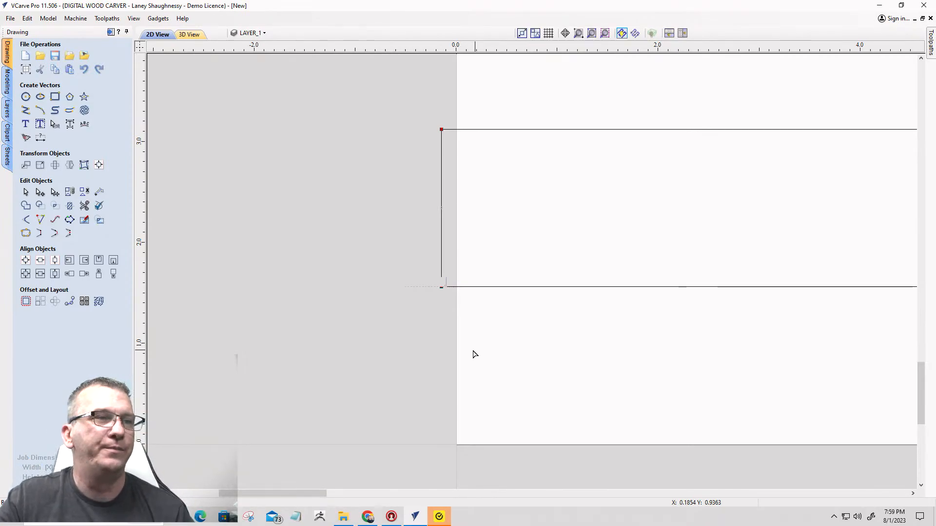
Clear the node selection and examine the extended stripe ends on both sides of the flag and the trimmed ends around the badge.
scroll(378, 163, down, 6)
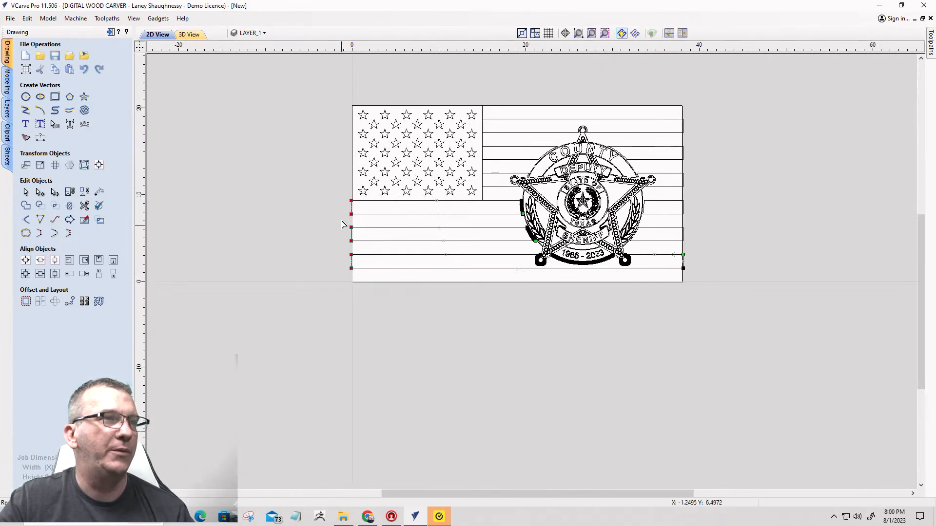
click(326, 199)
scroll(524, 213, up, 2)
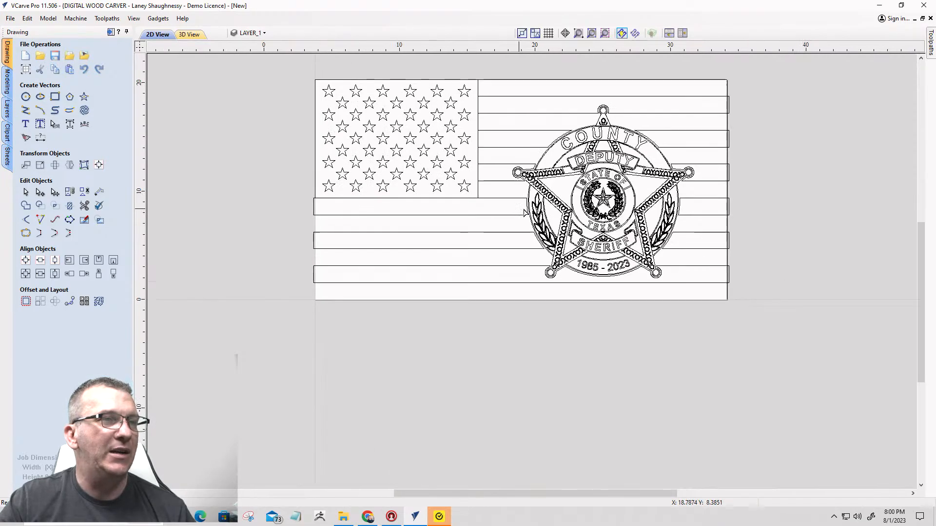
scroll(525, 213, up, 4)
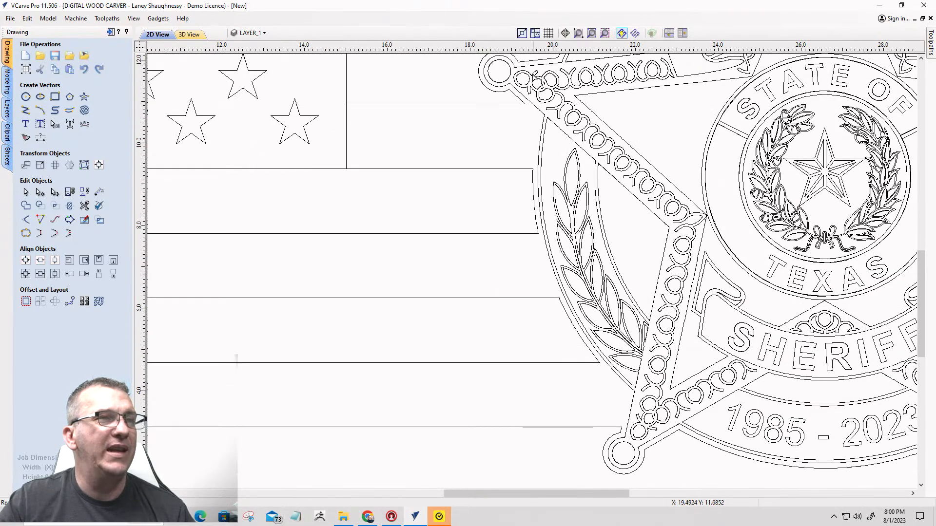
scroll(275, 302, down, 4)
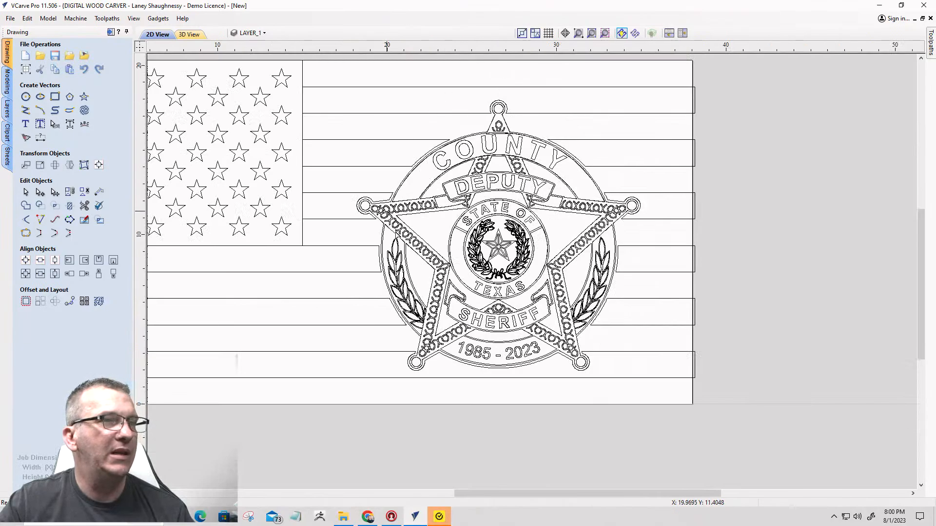
scroll(687, 294, down, 2)
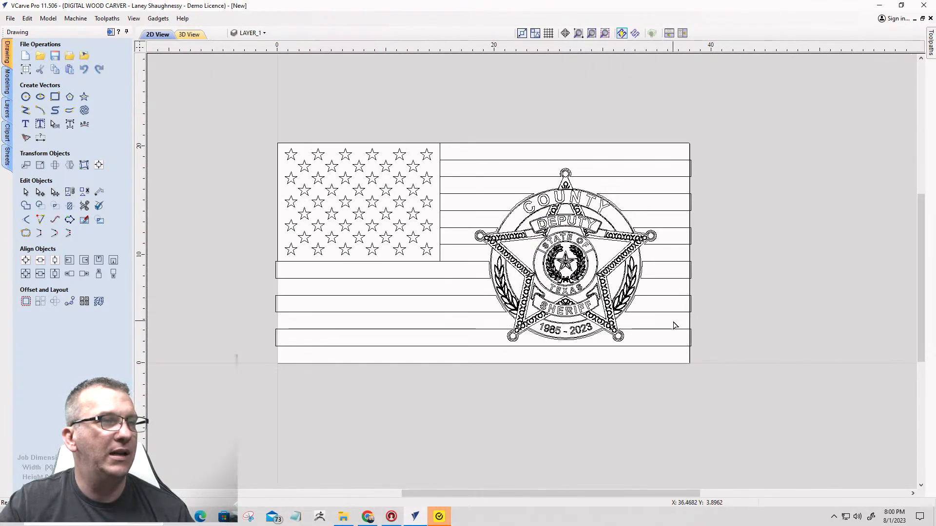
scroll(268, 282, up, 2)
scroll(286, 382, down, 3)
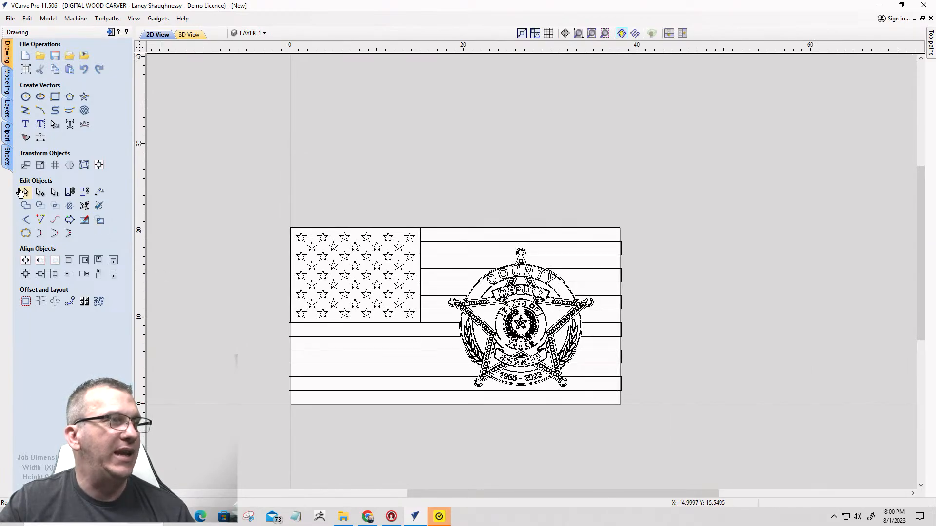
Select the stripe vectors reaching past the flag's right edge and add the two trimmed lower stripes at the left edge.
scroll(629, 292, up, 3)
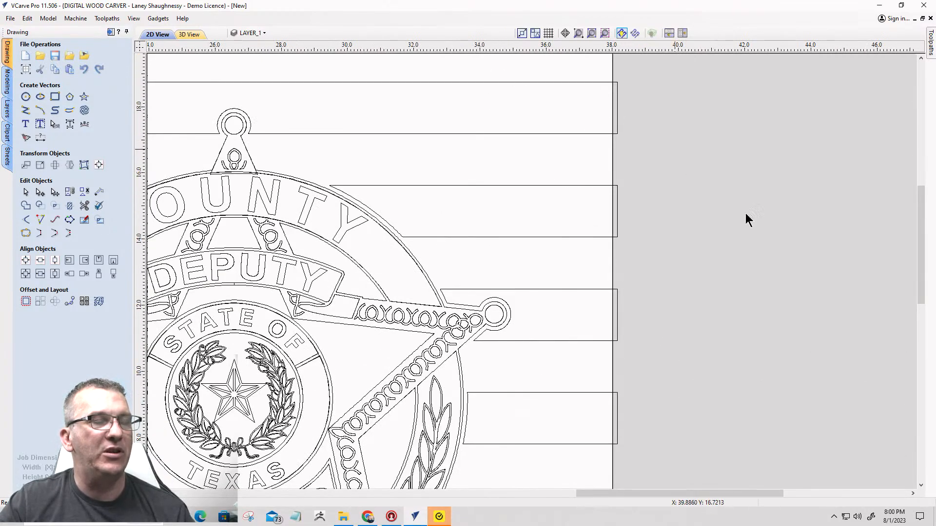
scroll(770, 263, down, 3)
drag(772, 461, 700, 189)
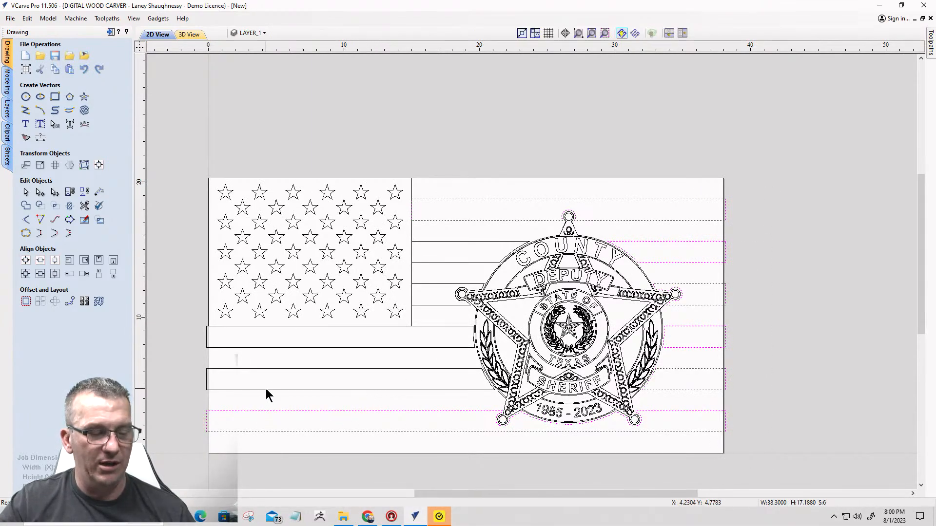
drag(268, 384, 239, 338)
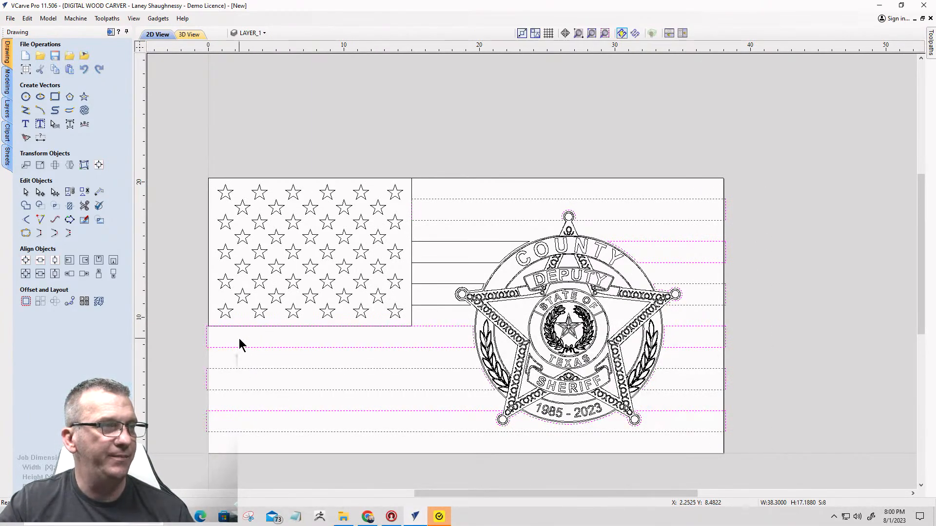
Add the remaining stripe segments between the star field and the badge to the selection and group all selected stripes.
drag(426, 269, 422, 258)
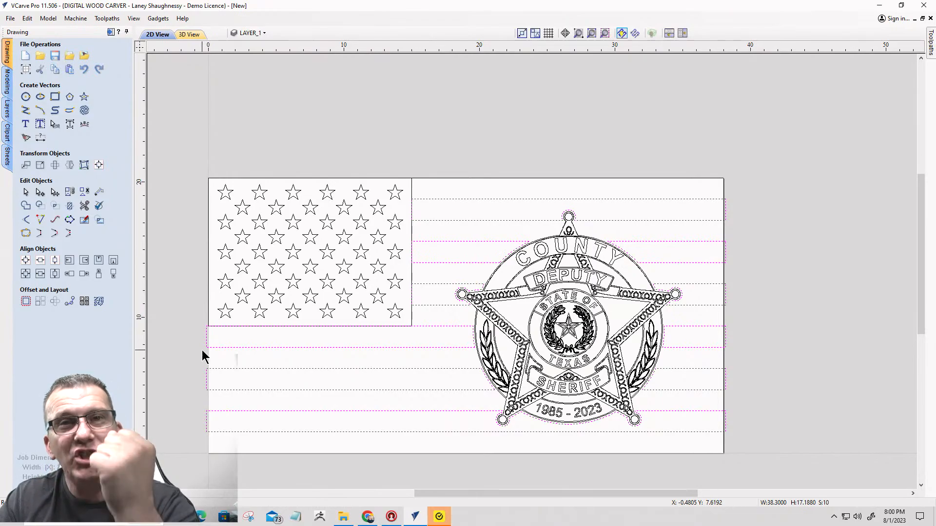
key(g)
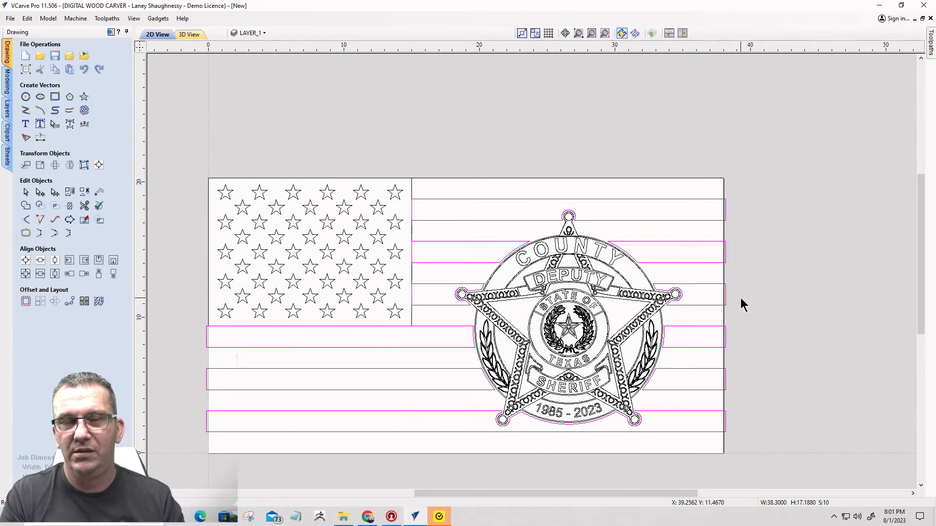
Open the inner offset outline around the badge for node editing and examine how densely its nodes are spaced.
scroll(644, 292, up, 5)
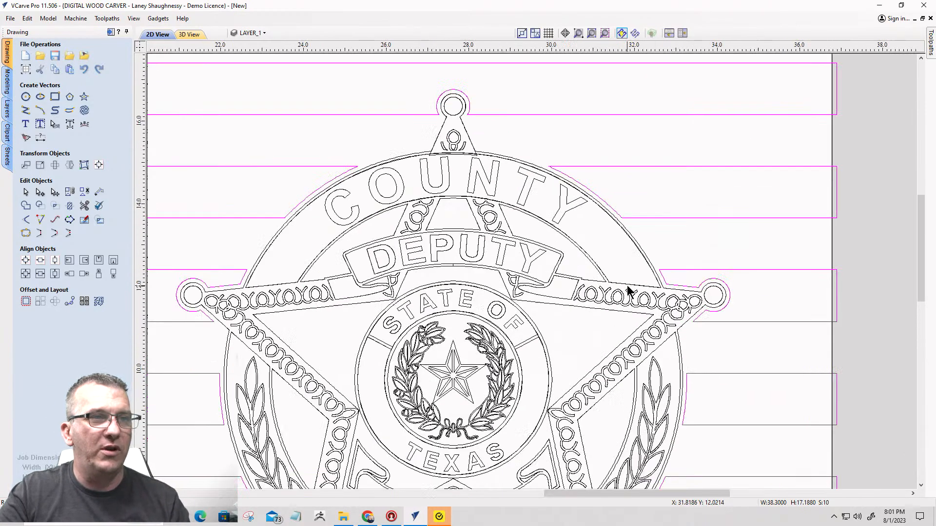
scroll(652, 240, down, 4)
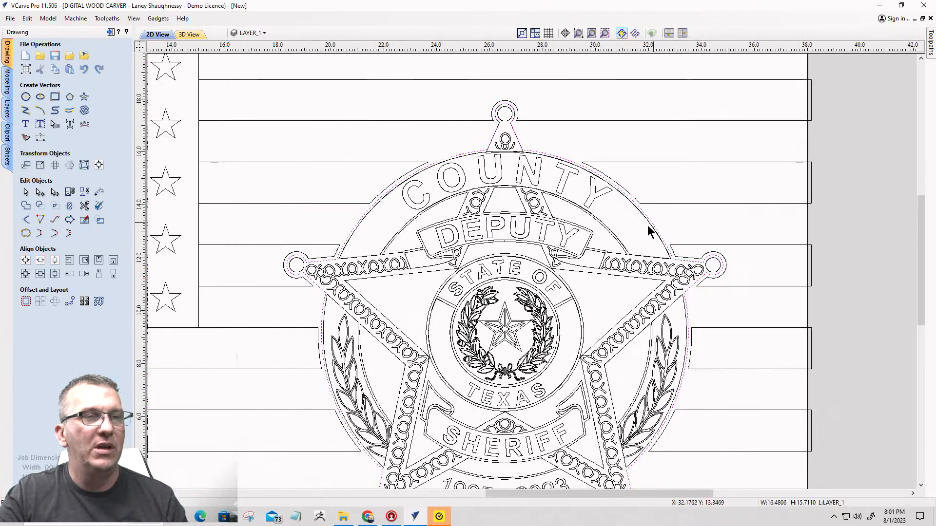
scroll(633, 239, up, 1)
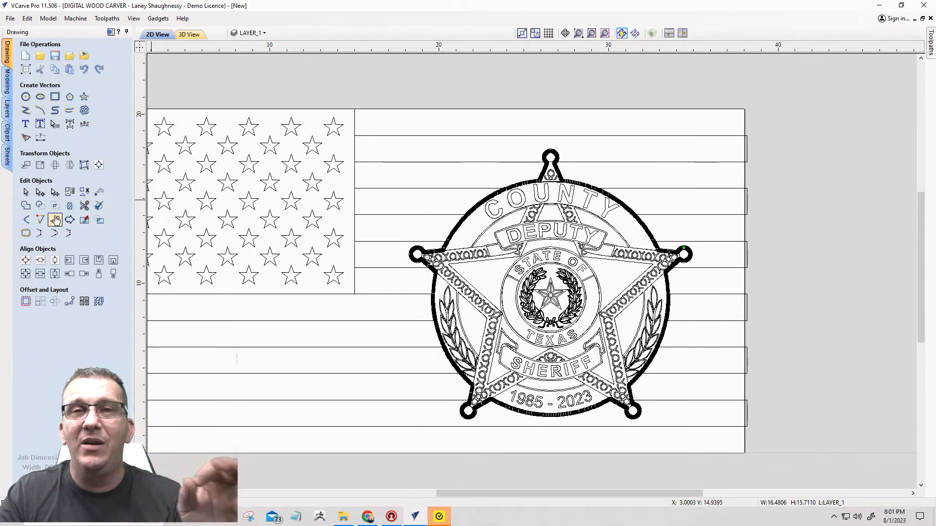
scroll(240, 128, up, 2)
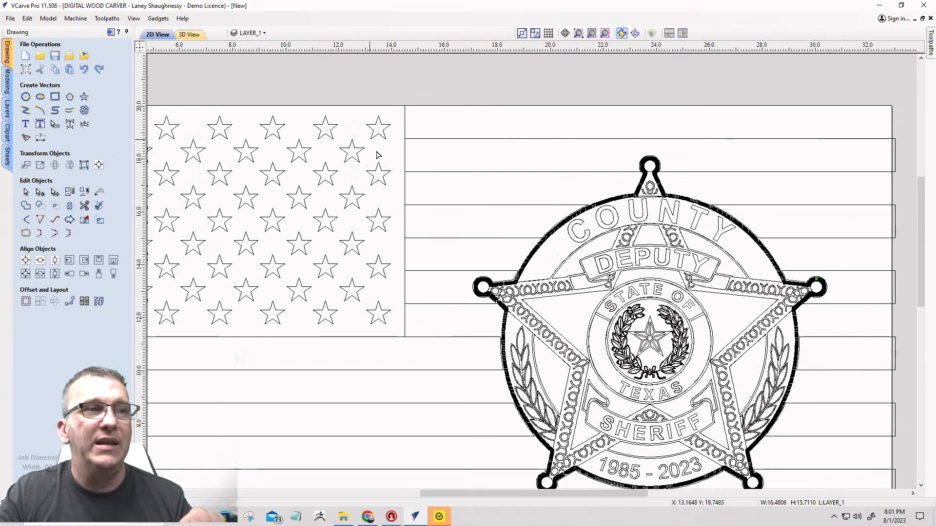
scroll(439, 180, up, 1)
scroll(438, 180, down, 2)
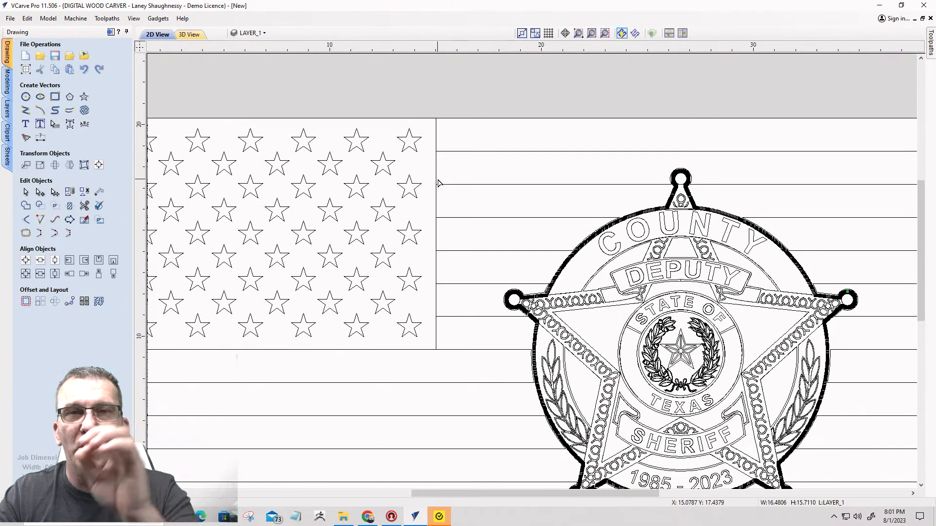
scroll(771, 252, up, 5)
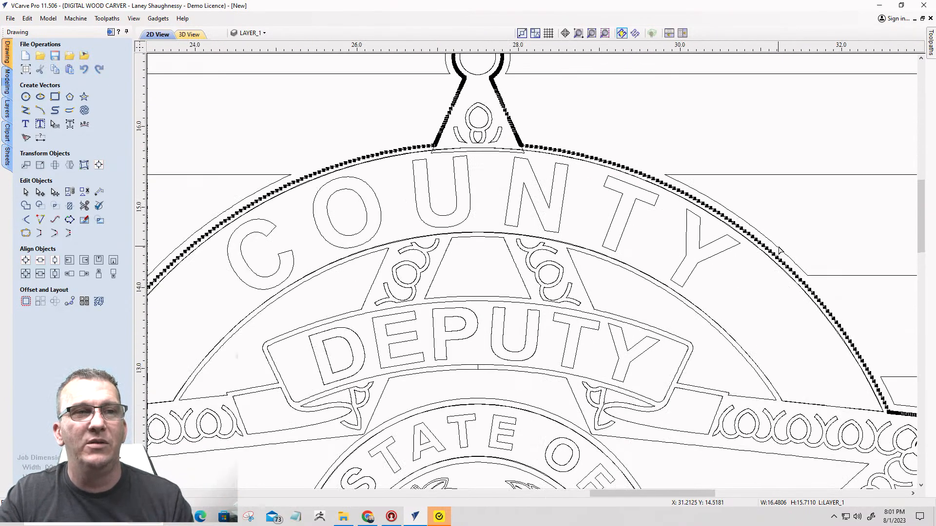
scroll(771, 252, up, 1)
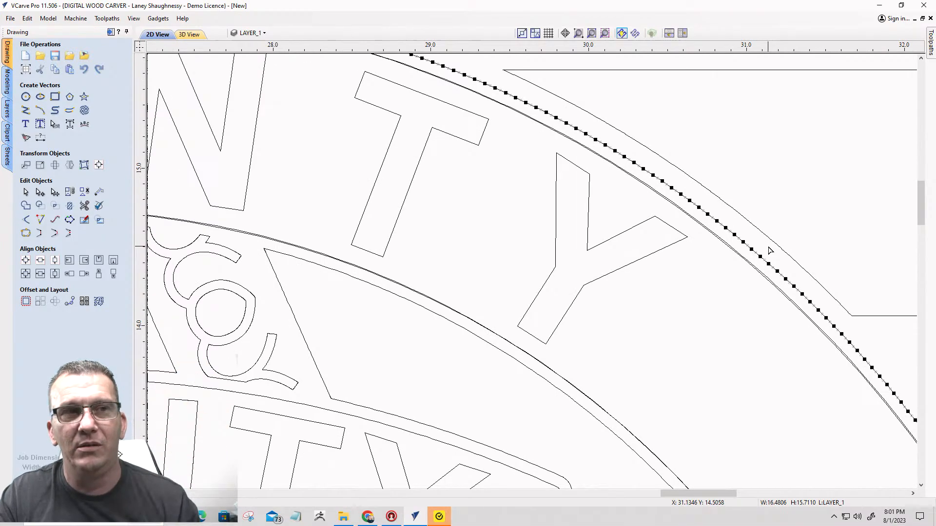
scroll(769, 251, down, 4)
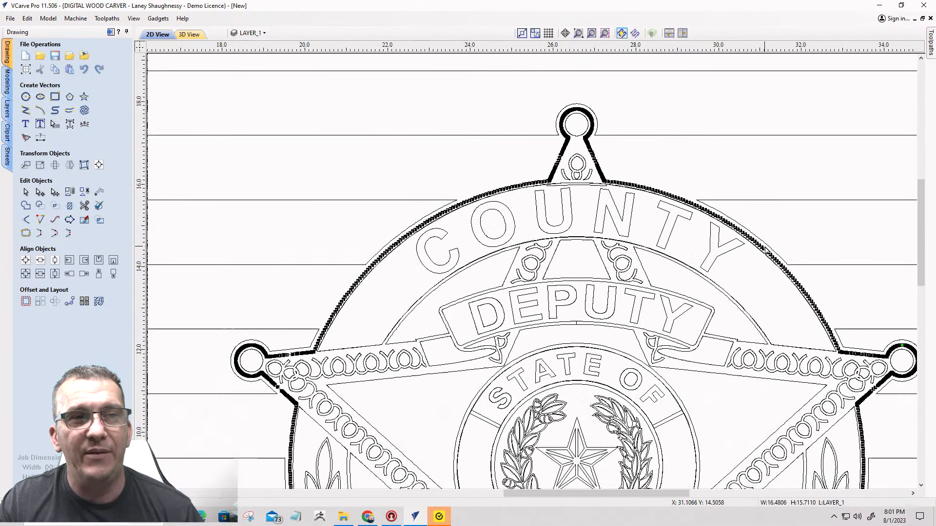
scroll(757, 240, down, 4)
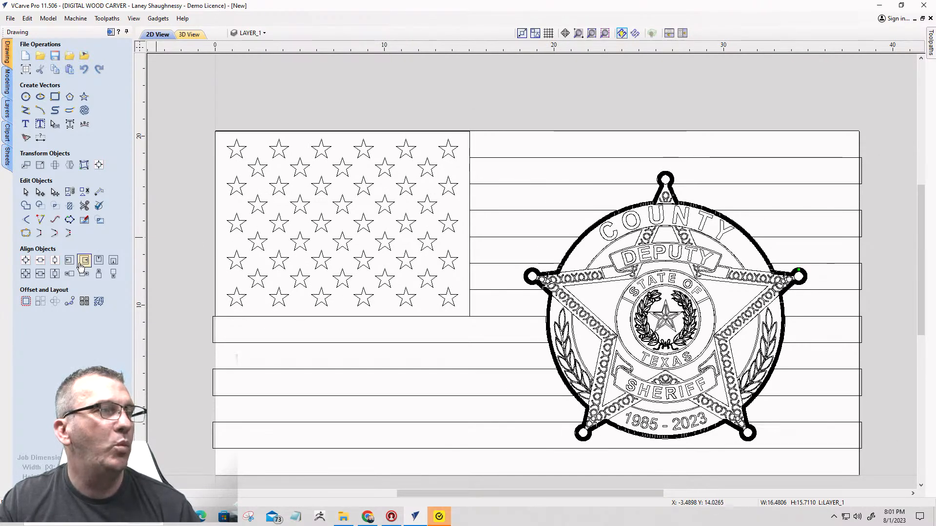
scroll(734, 440, up, 8)
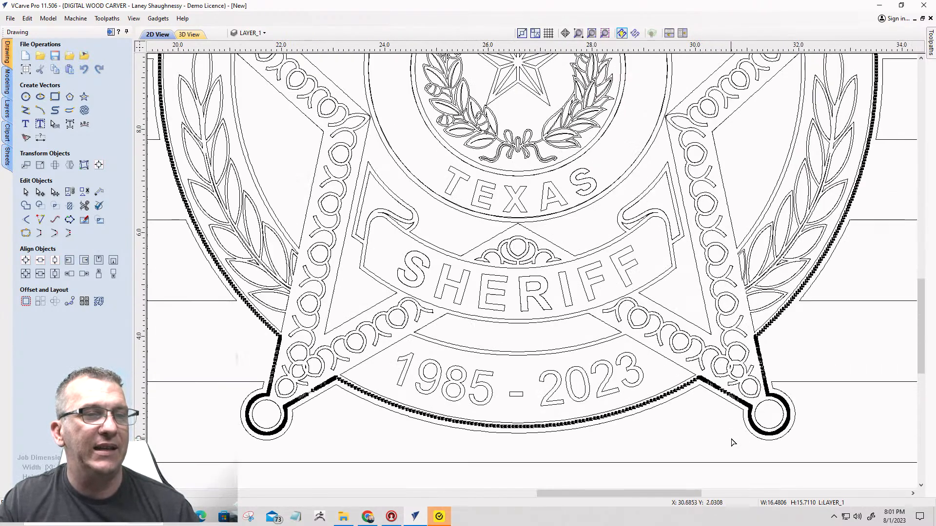
scroll(660, 378, down, 2)
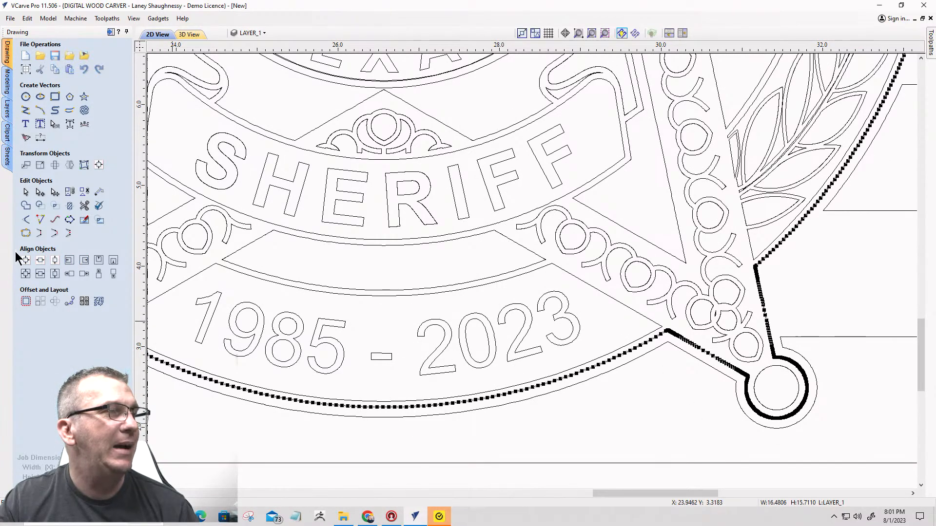
Set up curve fitting for the badge's offset outline with circular arcs, a 0.01 inch tolerance and sharp corners kept.
click(55, 219)
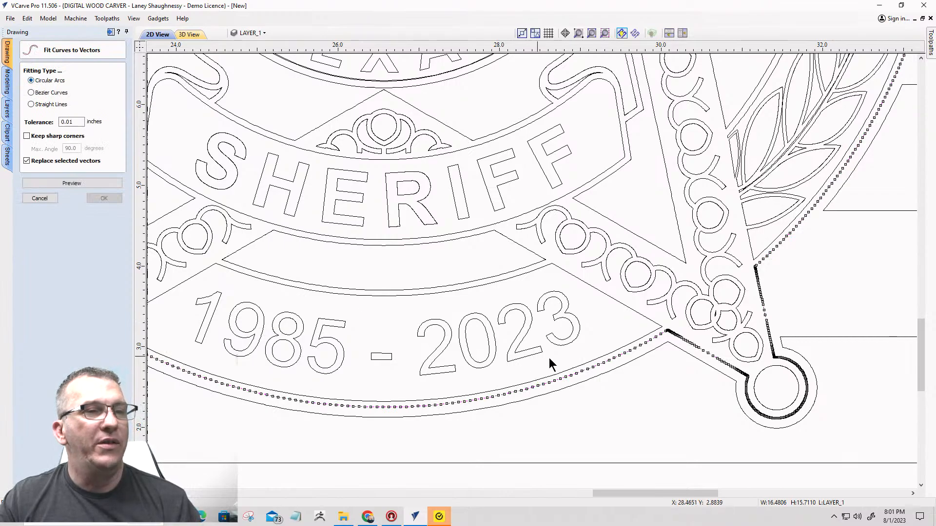
scroll(726, 328, down, 4)
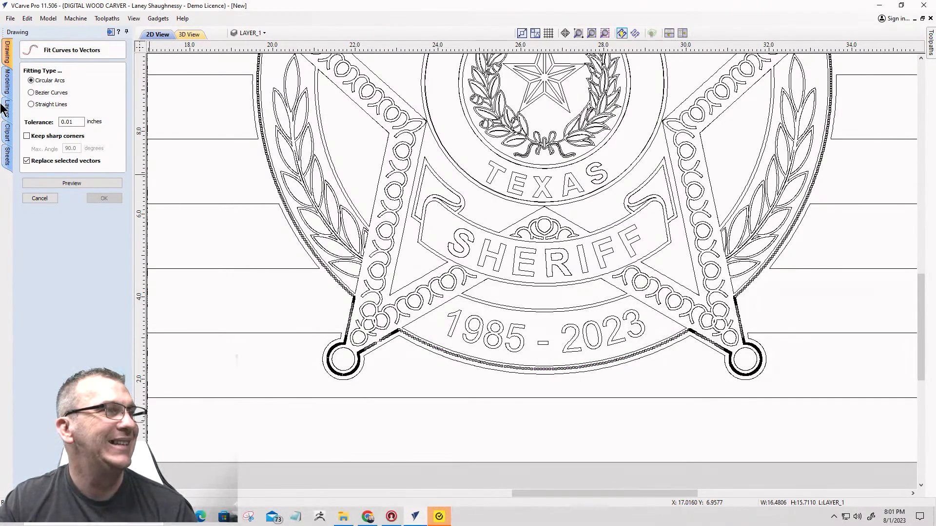
click(81, 124)
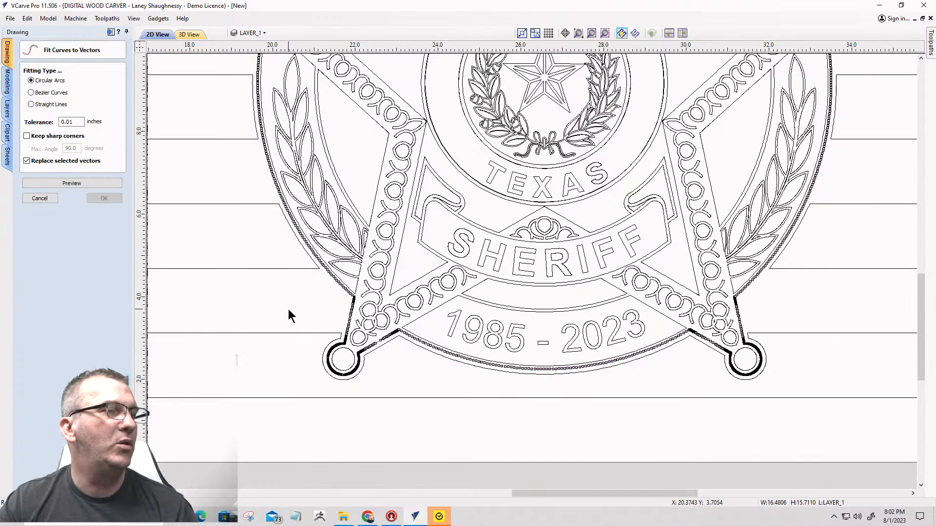
scroll(353, 297, up, 8)
scroll(373, 288, up, 2)
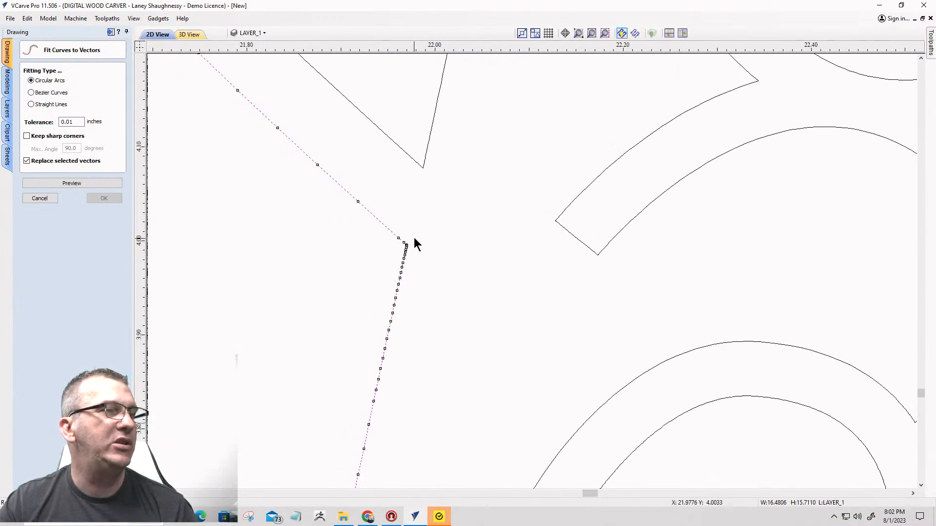
click(27, 136)
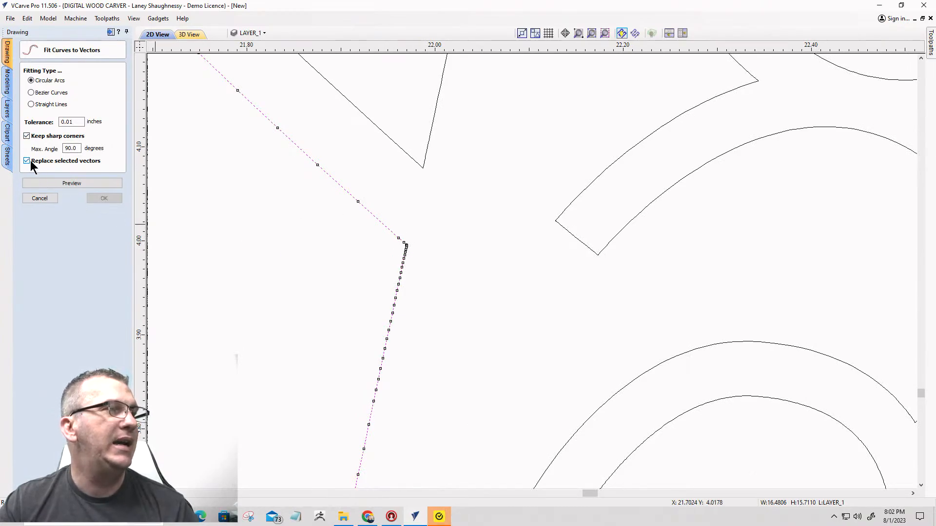
Preview the fitted curve, check the corners around the star points, and apply it to replace the selected outline.
click(83, 183)
scroll(351, 231, down, 3)
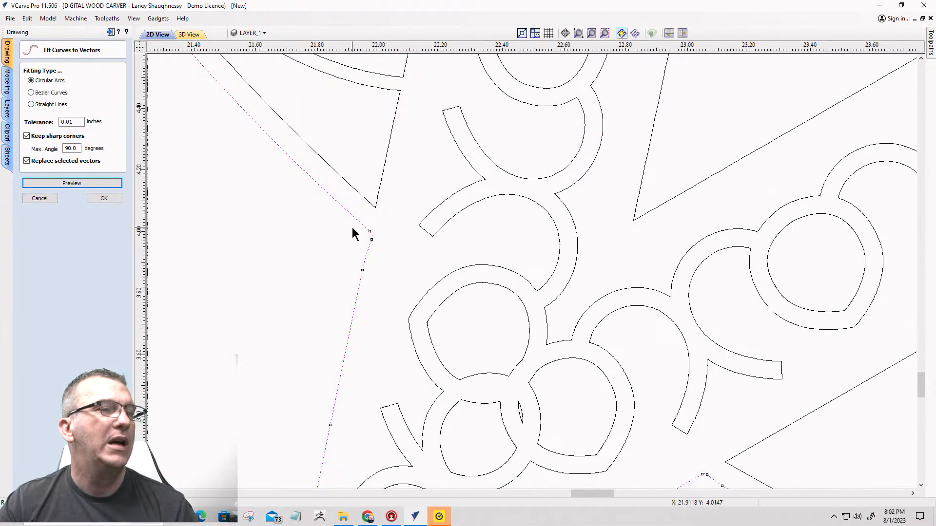
scroll(351, 220, up, 3)
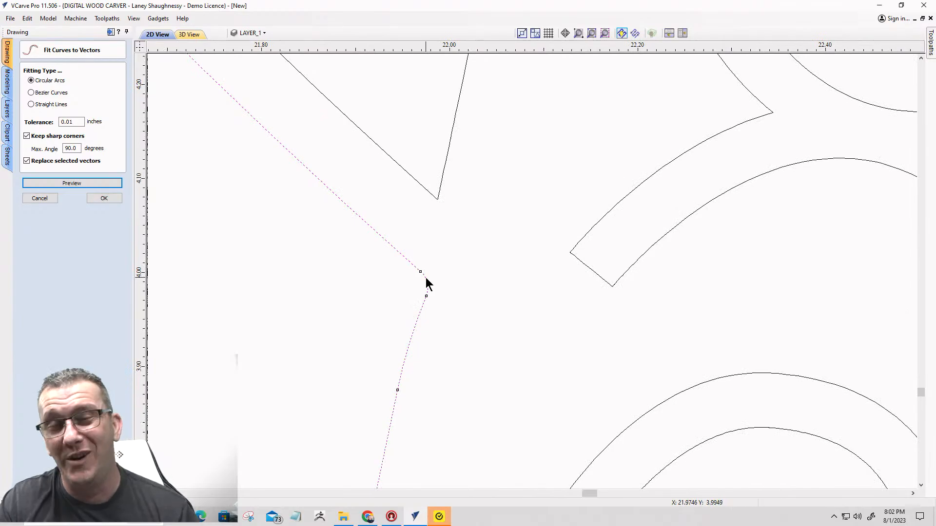
scroll(425, 277, down, 6)
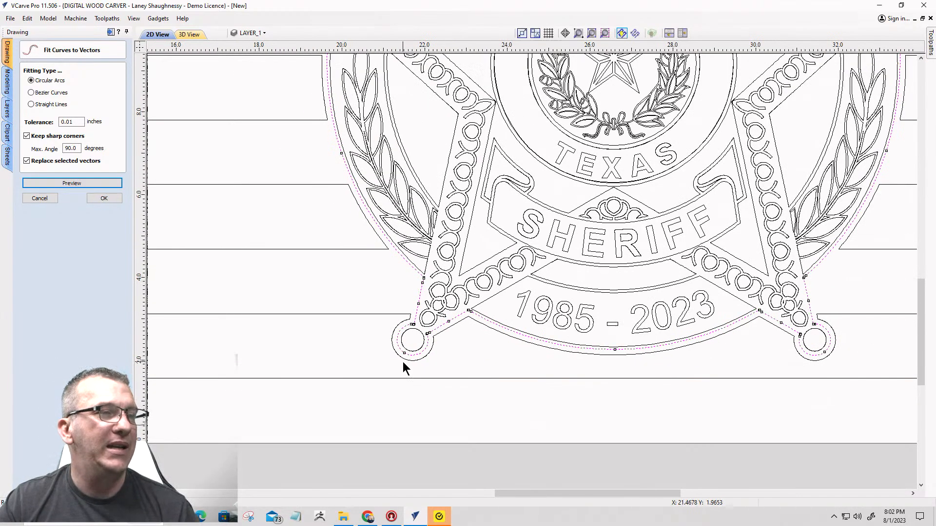
scroll(402, 361, up, 2)
scroll(420, 347, down, 5)
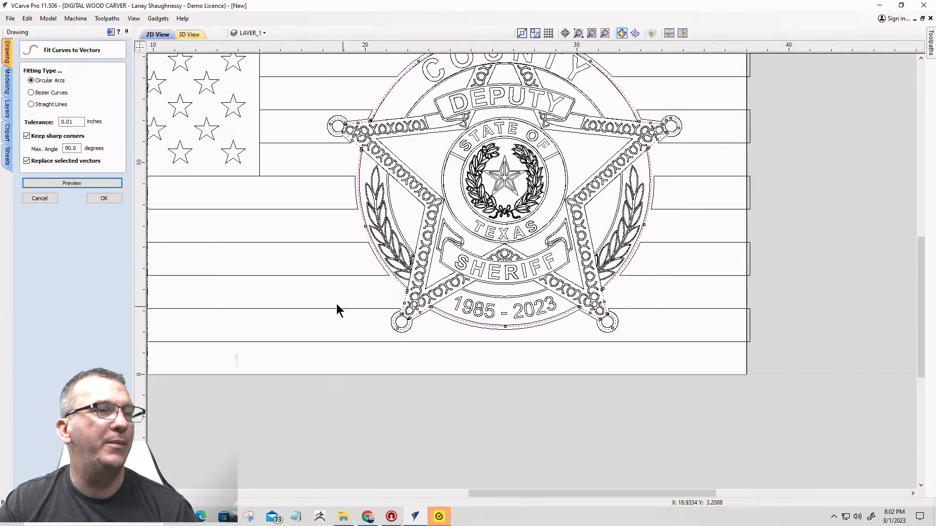
click(102, 199)
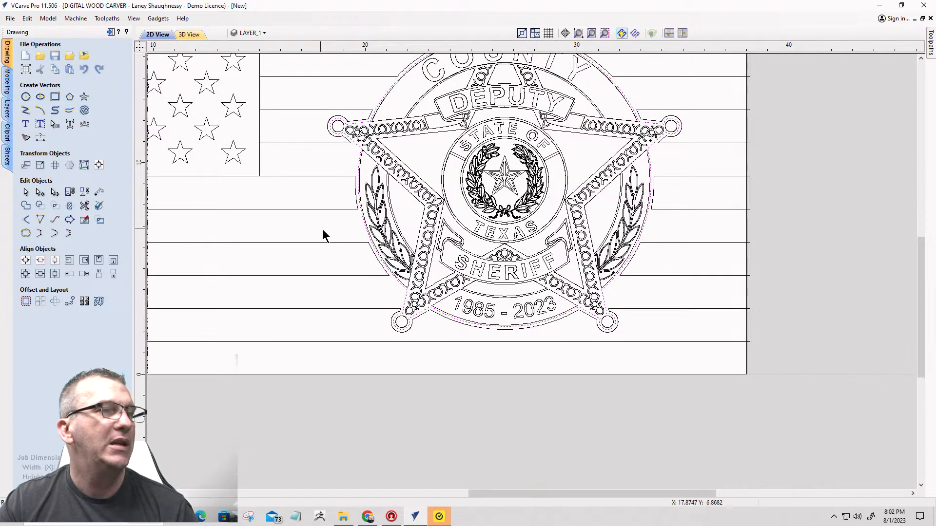
Open the fitted badge outline for node editing and inspect its nodes where the circle meets the lower-right star point.
click(326, 229)
click(365, 229)
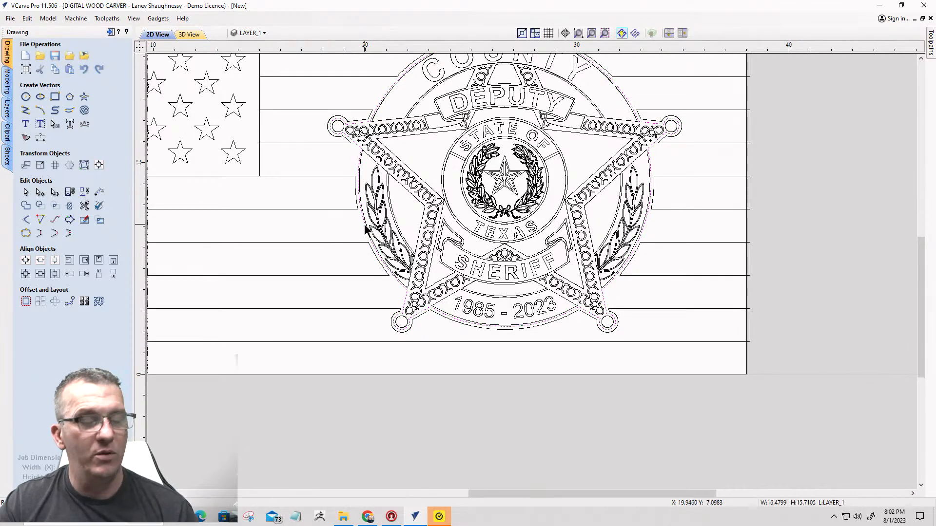
key(n)
scroll(435, 277, down, 2)
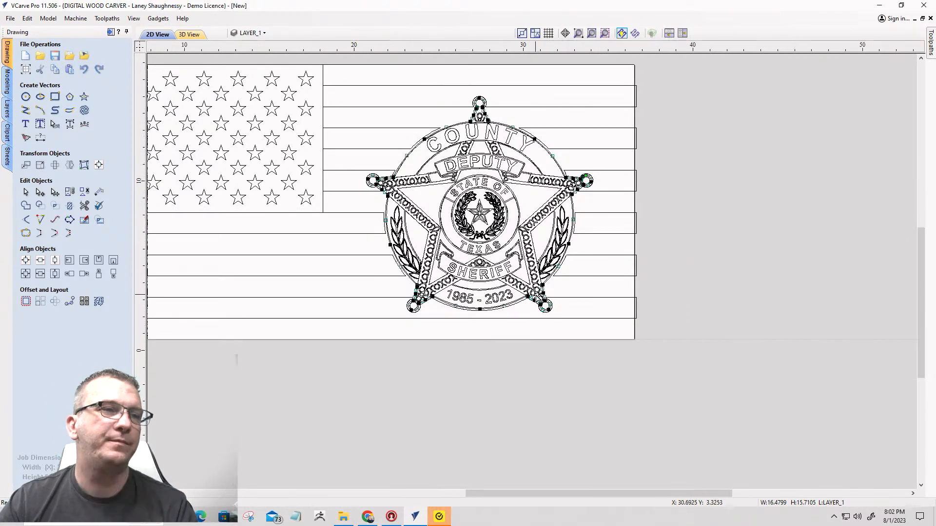
scroll(537, 307, up, 10)
scroll(576, 310, up, 3)
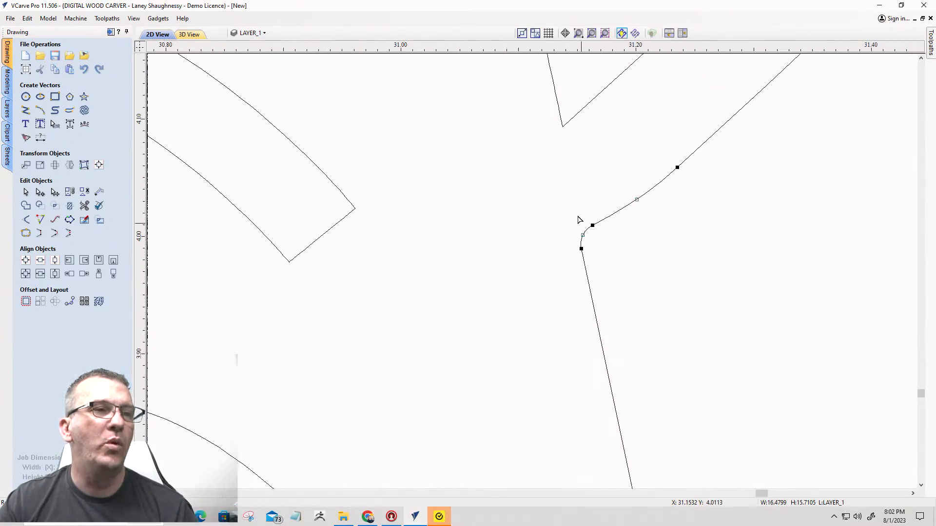
scroll(580, 229, down, 8)
scroll(579, 233, up, 5)
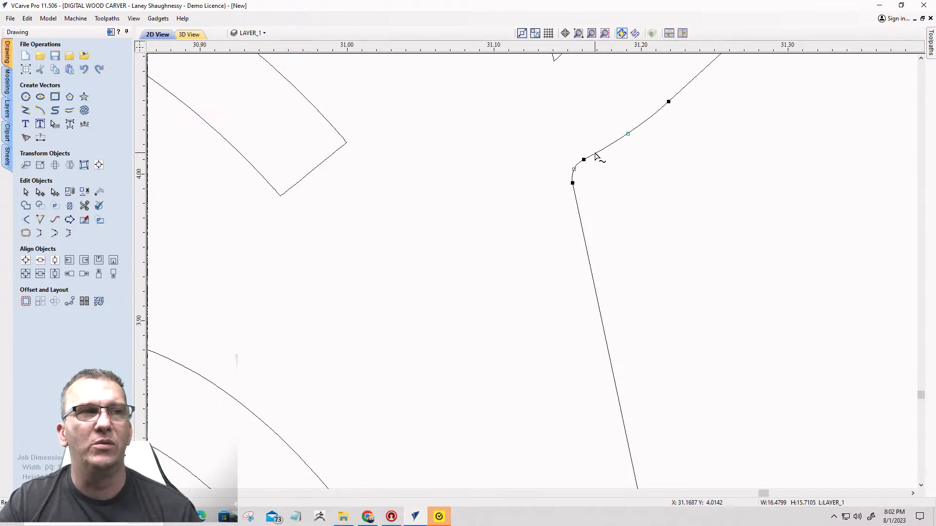
scroll(586, 175, down, 3)
scroll(584, 181, up, 3)
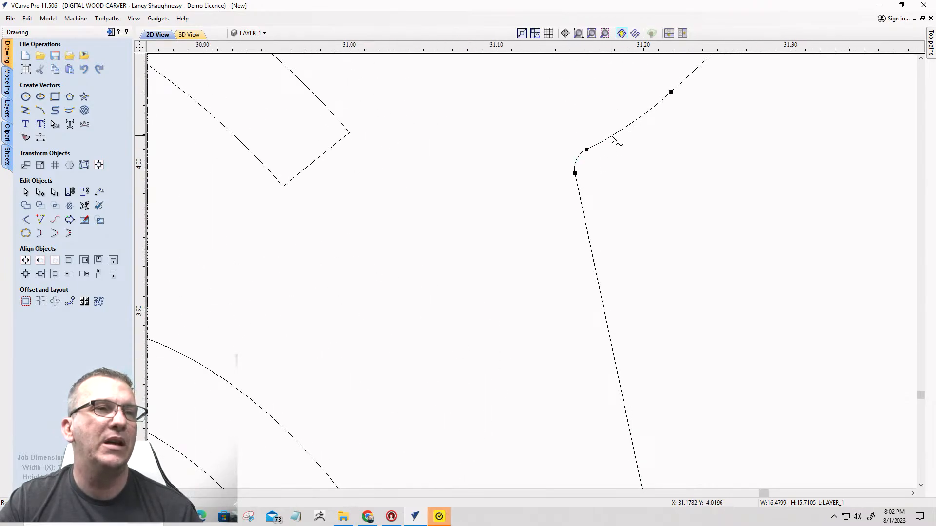
scroll(619, 175, down, 10)
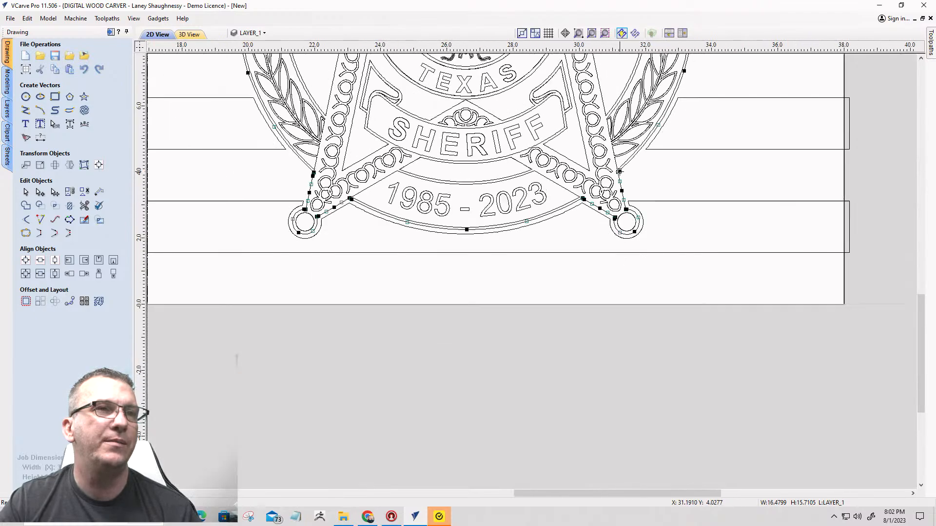
Delete the extra node on the badge outline just above the corner where the circle meets the lower-right star point.
scroll(620, 169, up, 2)
scroll(620, 169, up, 8)
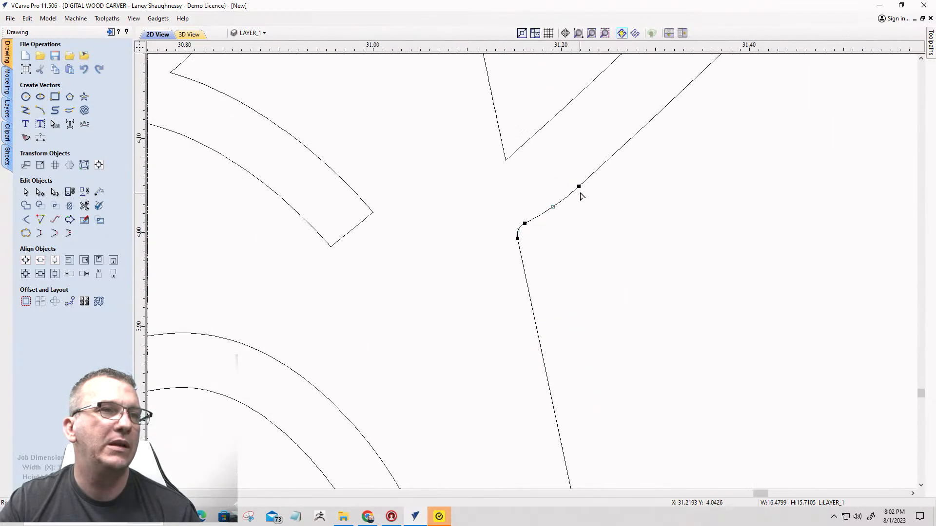
right_click(579, 188)
click(612, 193)
scroll(629, 189, down, 8)
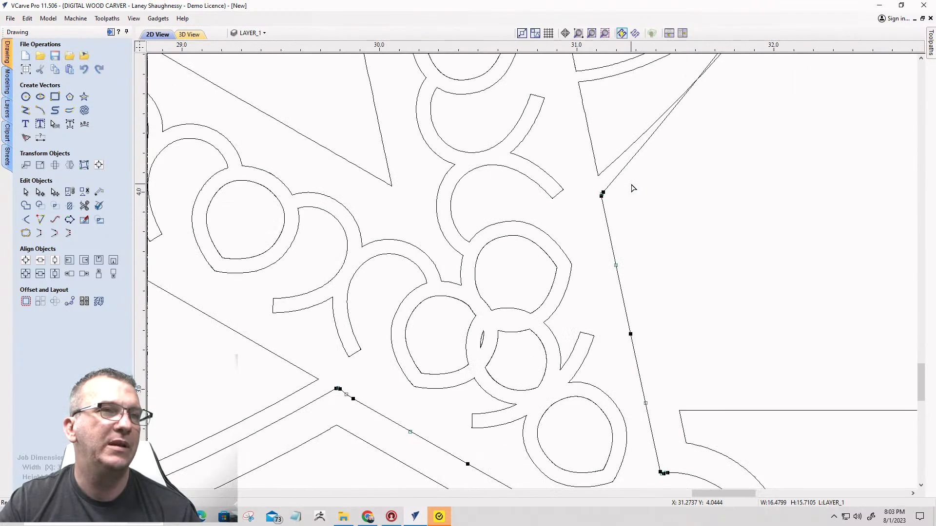
Bow the badge outline's arc beside the lower-right laurel leaves outward by moving its midpoint so it runs parallel to the original circle.
scroll(630, 189, down, 6)
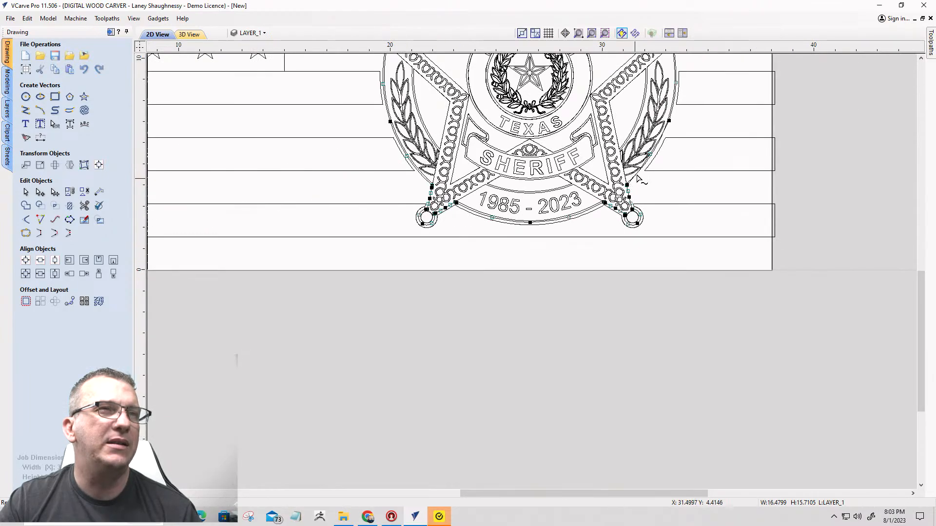
scroll(677, 125, up, 6)
scroll(678, 124, up, 3)
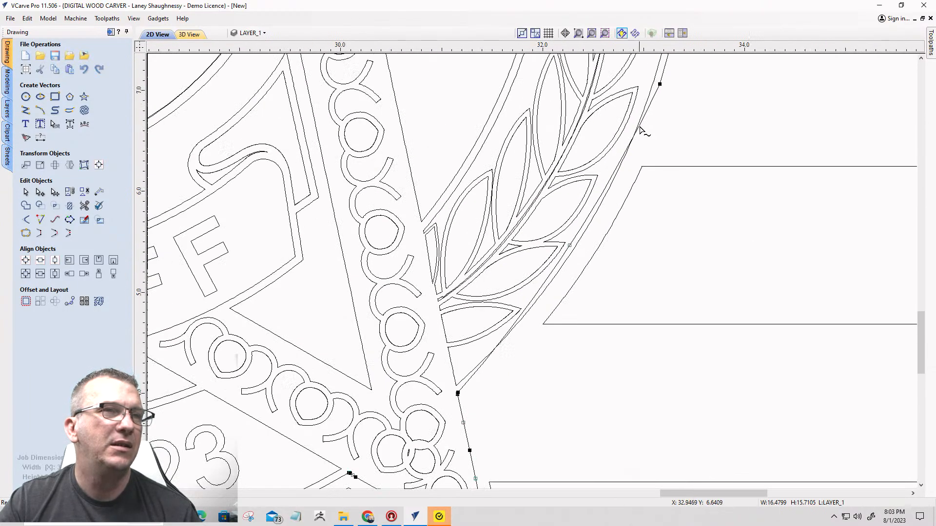
right_click(647, 115)
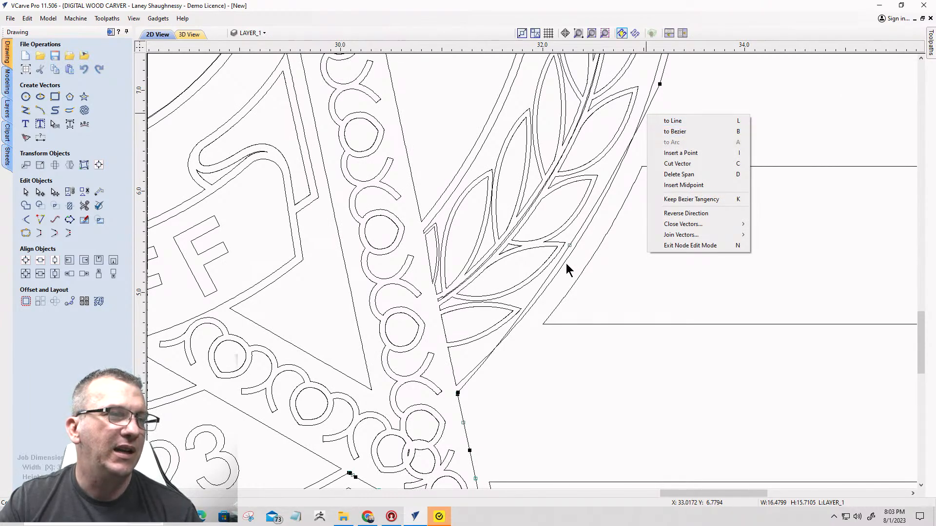
click(568, 243)
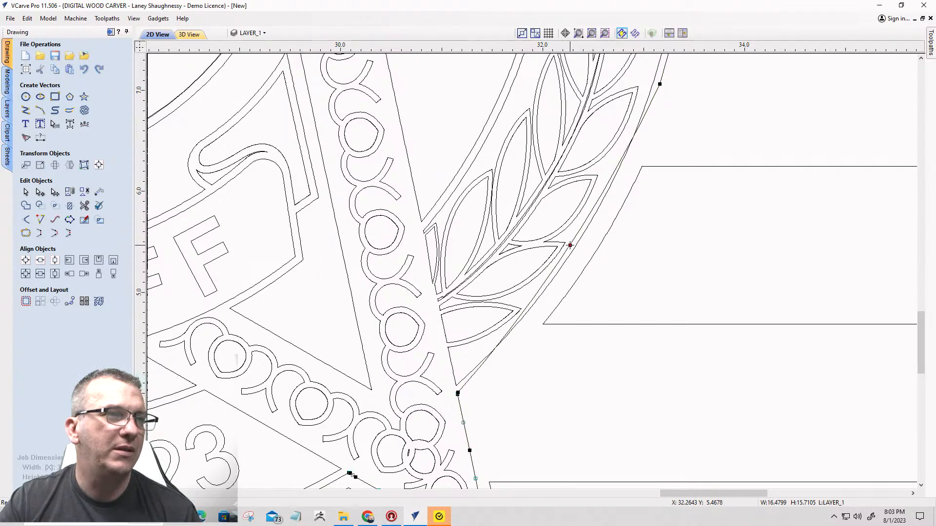
drag(569, 245, 578, 251)
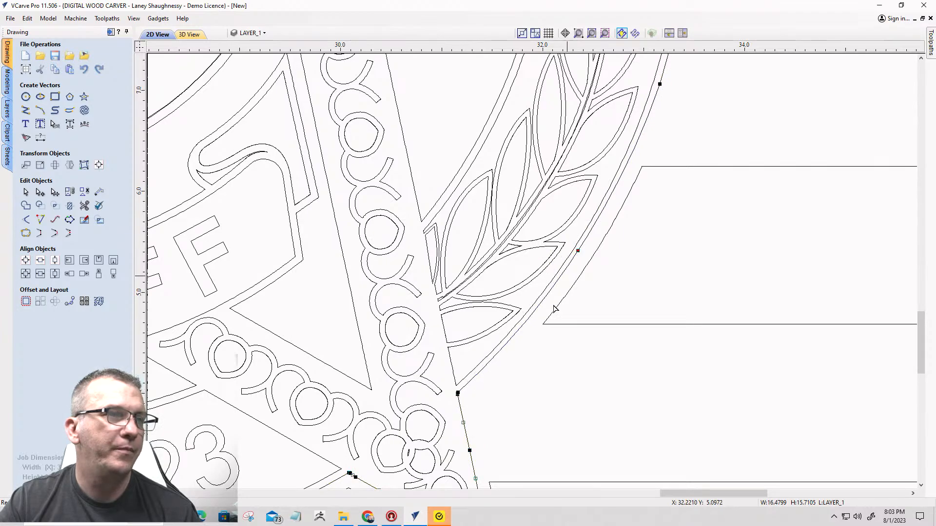
Convert the tiny arc at the outline corner where the circle meets the lower-right star point to a straight line.
scroll(466, 389, up, 5)
scroll(480, 375, up, 6)
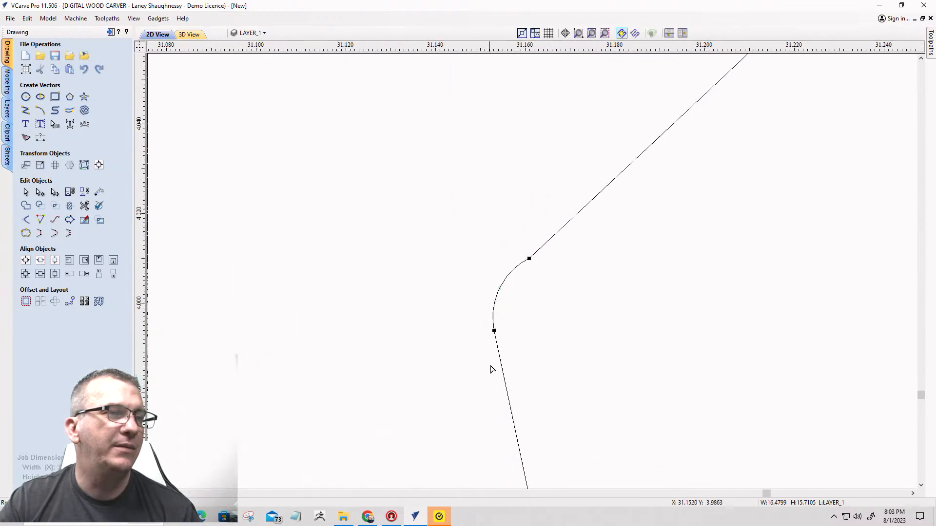
right_click(511, 276)
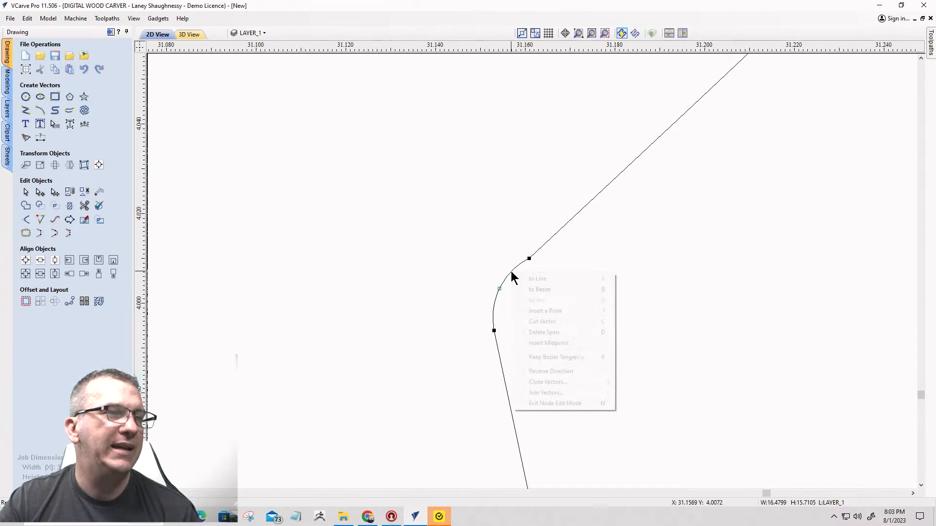
click(520, 280)
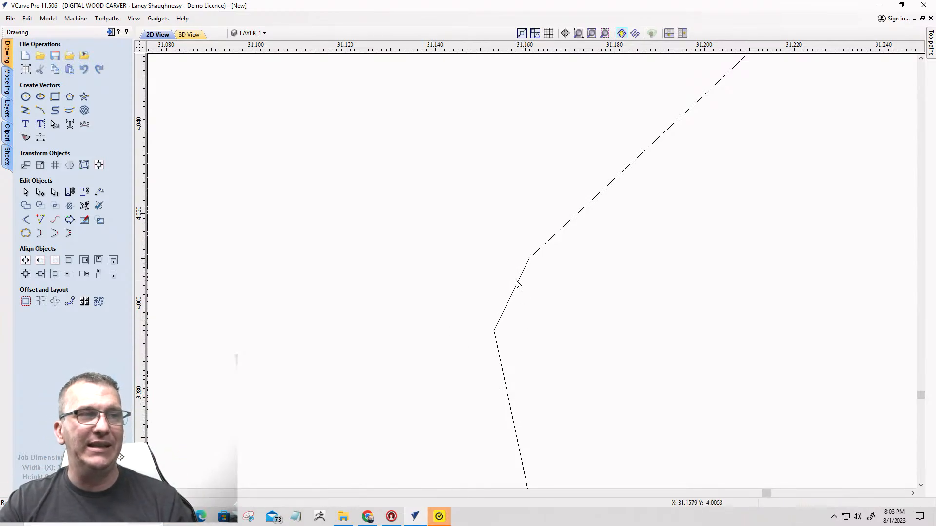
key(n)
Reopen the outline for node editing and delete the short span at the corner between the circle and the lower-right star point.
right_click(518, 287)
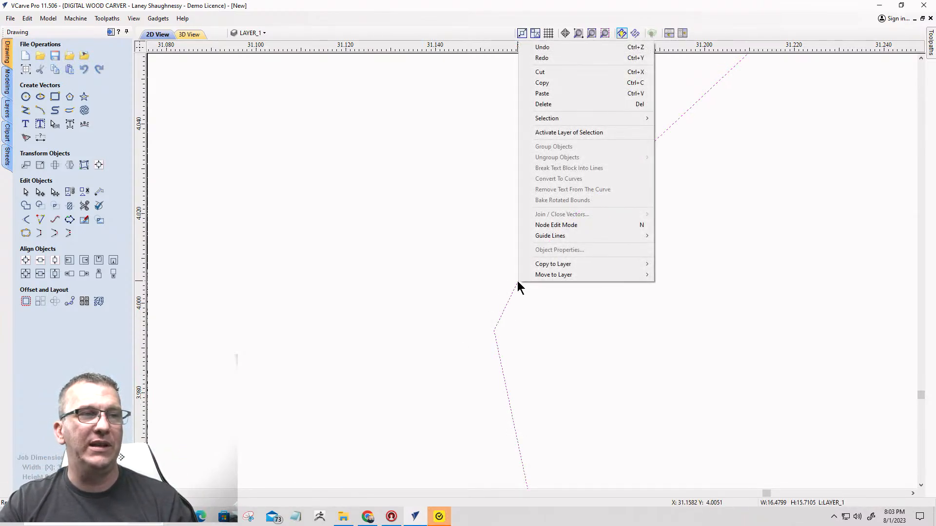
click(538, 225)
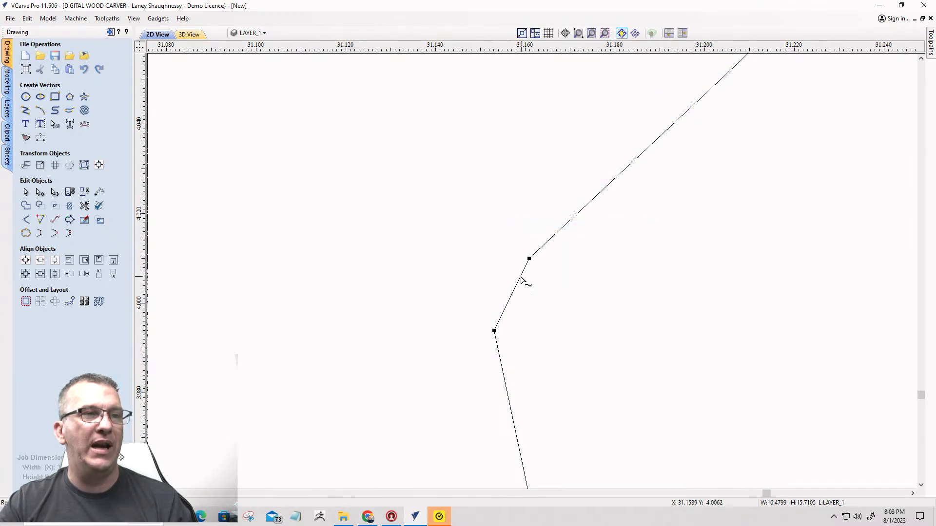
right_click(520, 279)
click(536, 338)
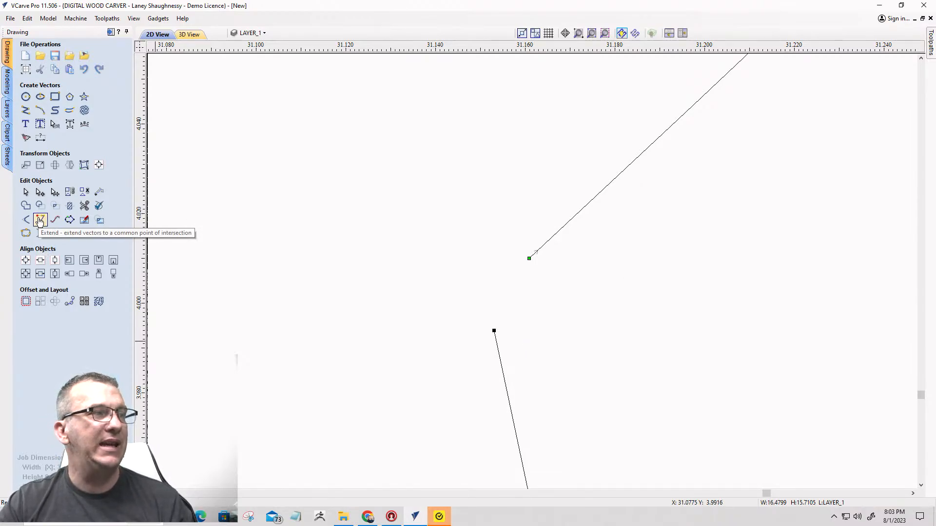
Extend the two open outline ends between the circle and the lower-right star point to a common sharp corner.
click(39, 221)
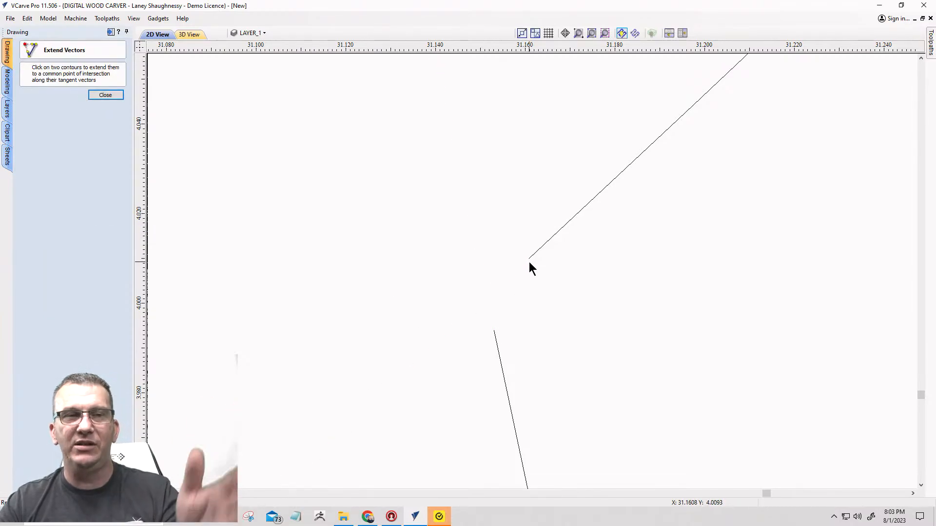
click(529, 259)
click(500, 357)
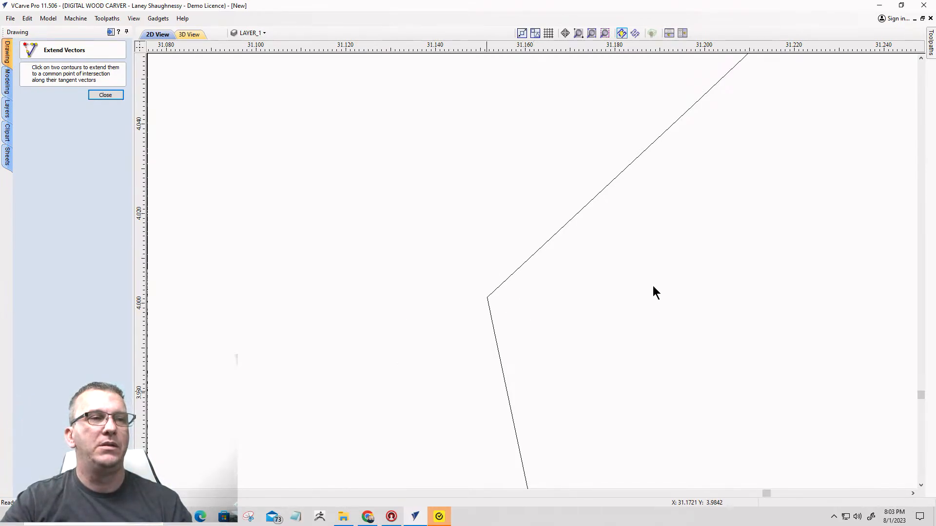
scroll(558, 314, down, 3)
scroll(560, 316, down, 5)
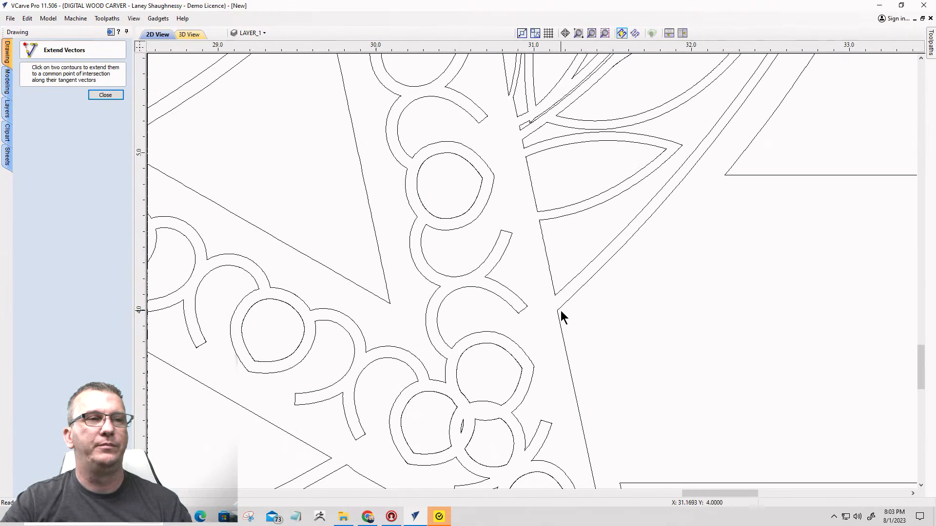
Reopen the outline for node editing and straighten the curved span beside the corner where the bottom arc meets the lower-right star point.
scroll(469, 381, up, 3)
scroll(516, 350, up, 8)
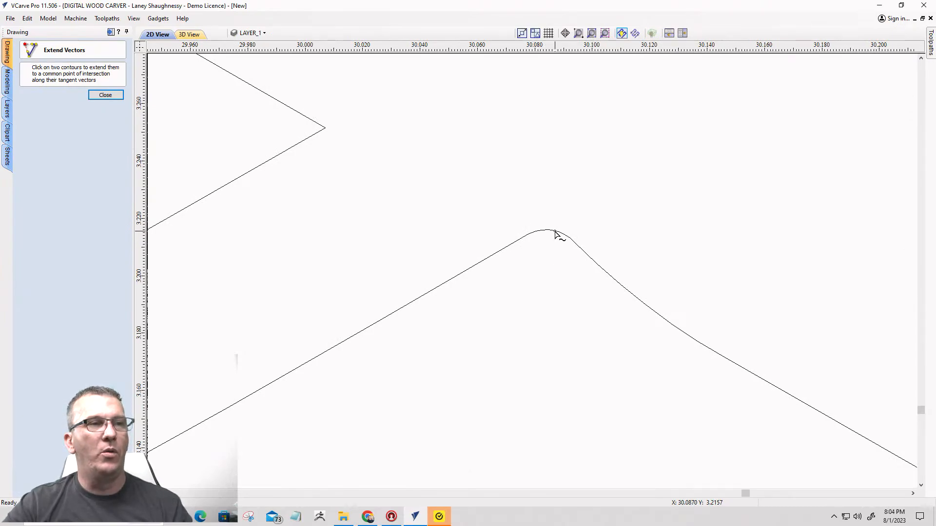
click(106, 96)
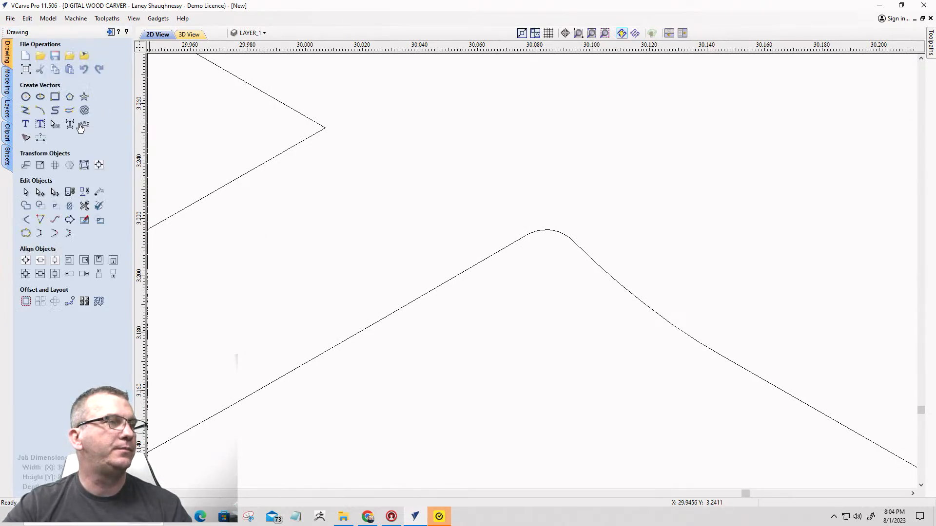
click(41, 194)
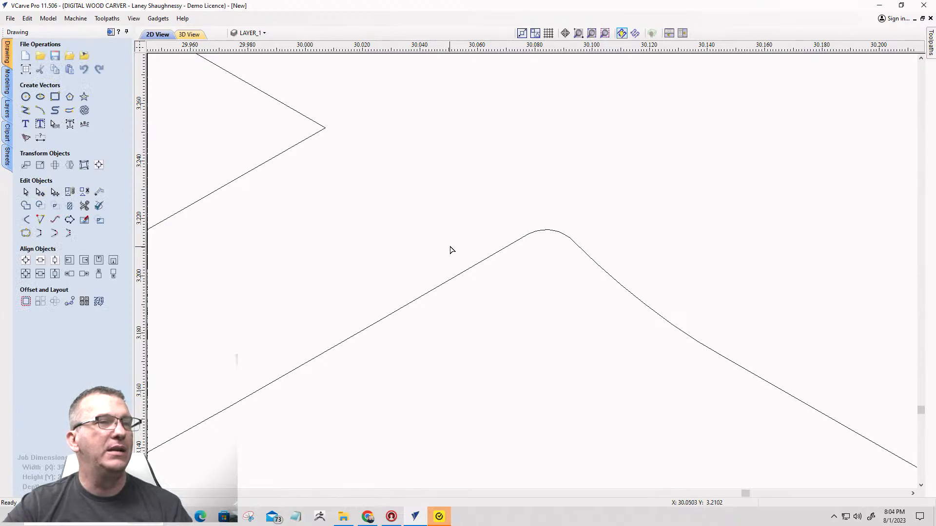
click(520, 242)
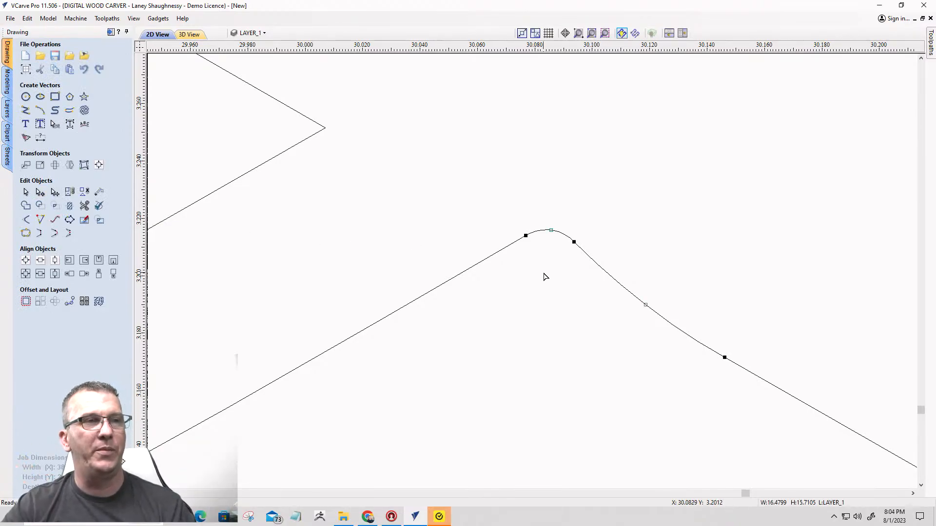
right_click(607, 272)
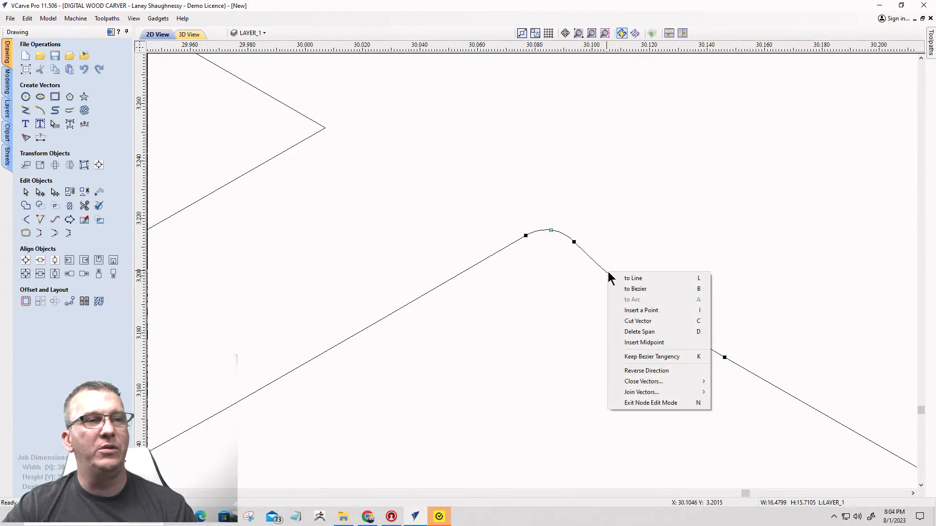
click(619, 287)
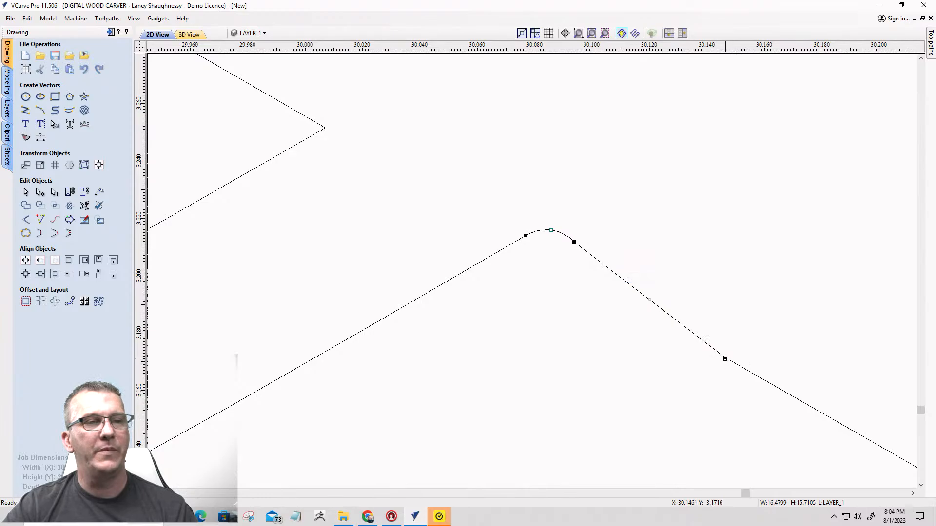
Convert that straightened span to an arc and delete the extra node at its lower end.
right_click(701, 343)
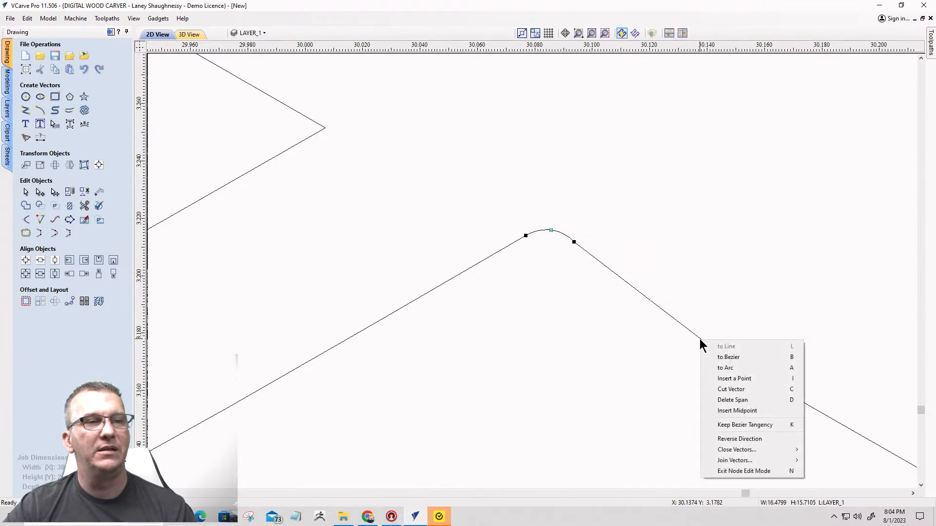
click(714, 367)
right_click(724, 358)
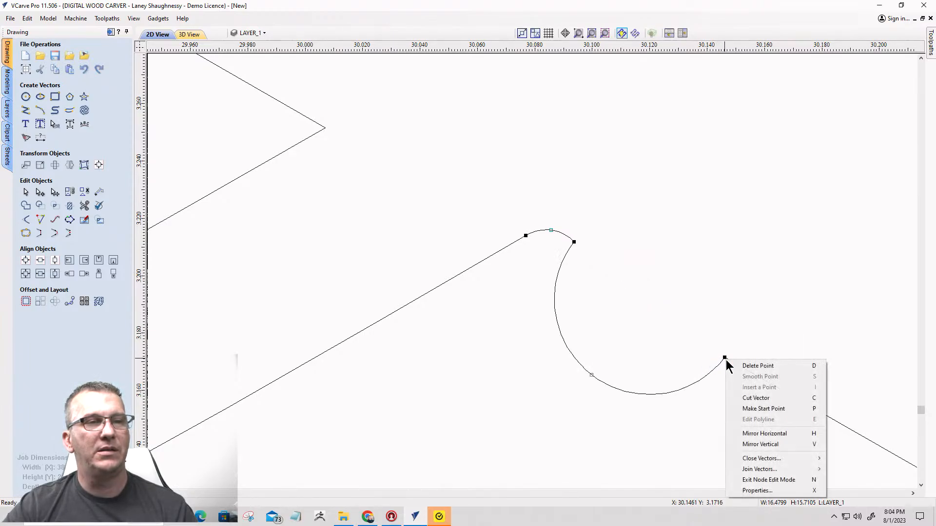
click(736, 366)
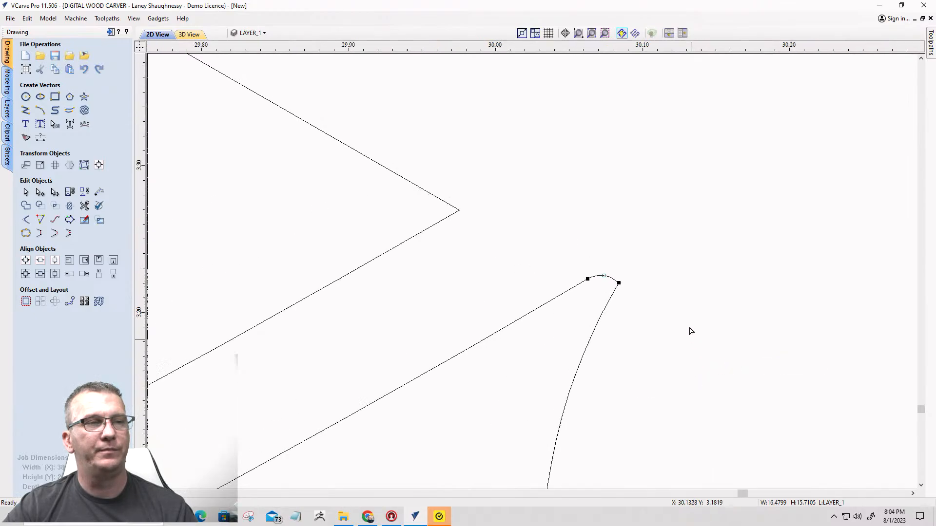
Pull the bulging arc's midpoint up to the star point's lower edge and convert the span to a straight line.
scroll(689, 328, down, 10)
scroll(714, 400, up, 3)
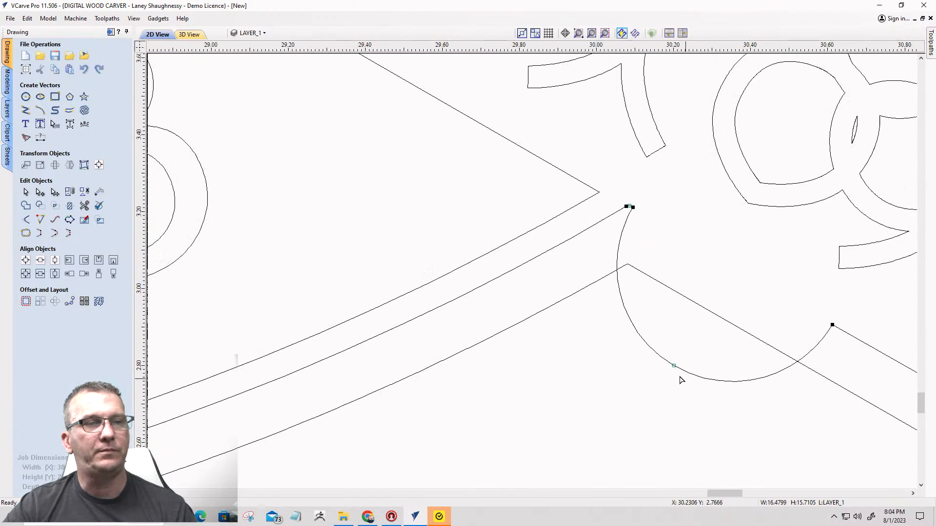
scroll(681, 378, down, 2)
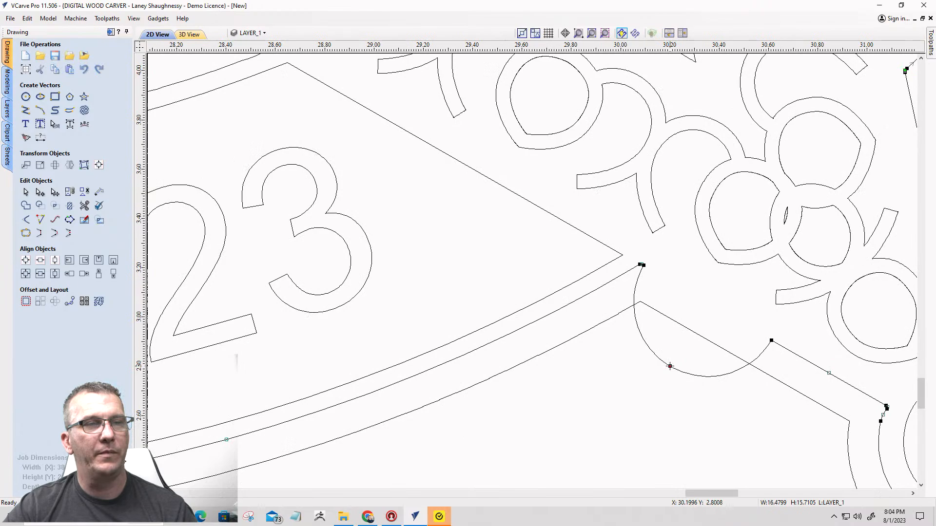
drag(670, 366, 692, 307)
right_click(692, 307)
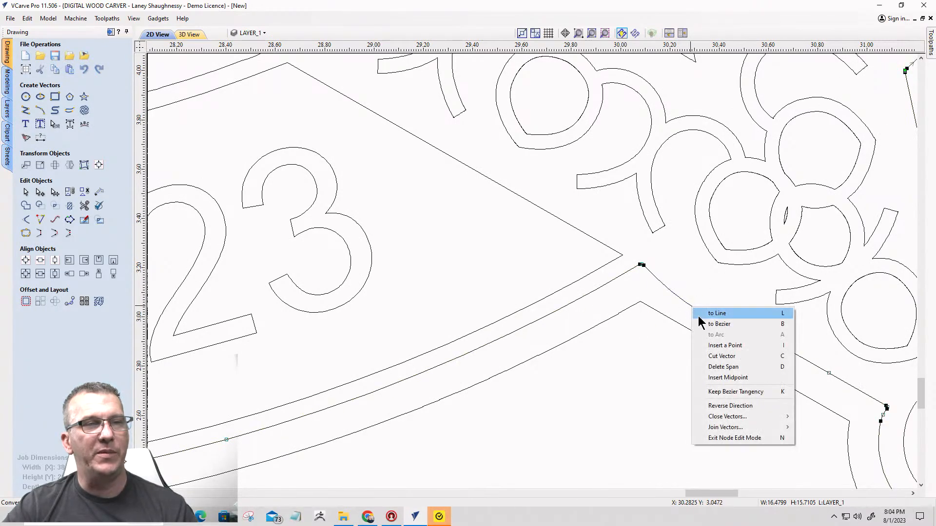
click(711, 314)
Delete the small rounded span at the peak where the bottom arc meets the lower-right star point.
scroll(635, 253, up, 3)
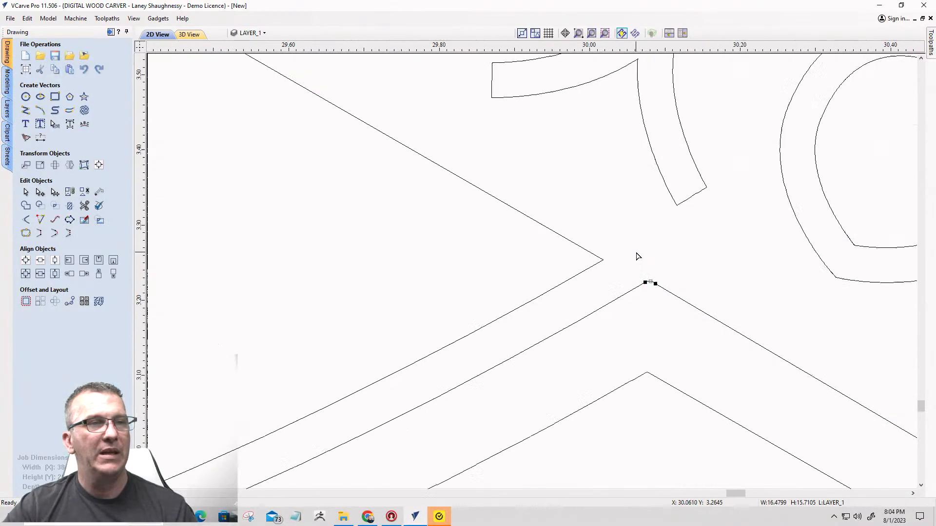
scroll(637, 256, up, 5)
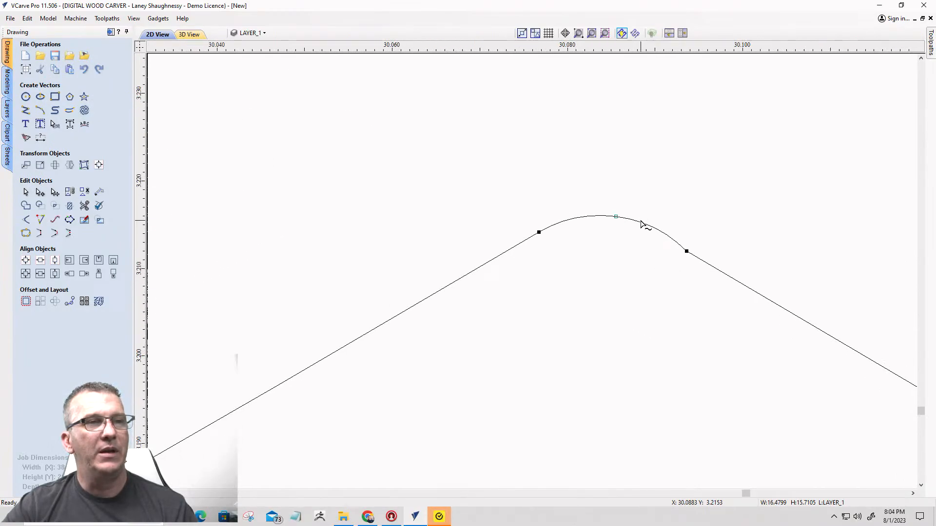
right_click(641, 223)
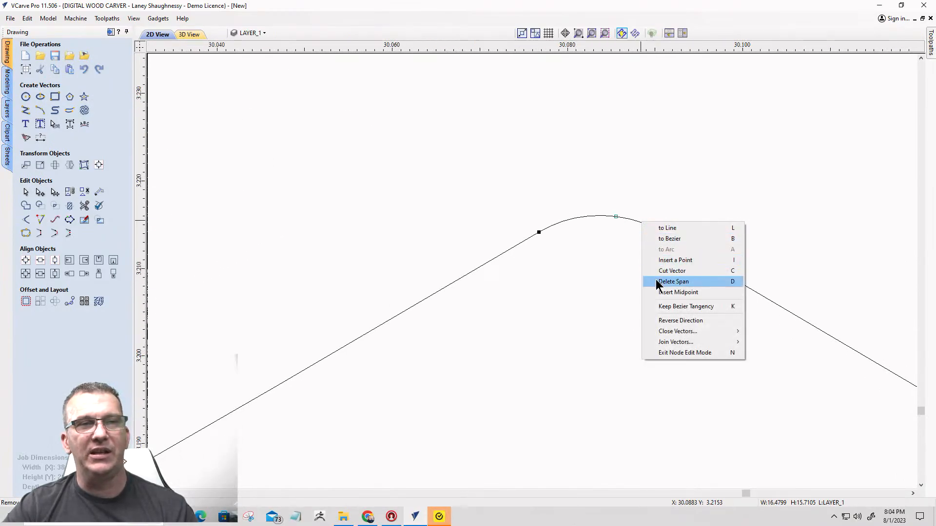
click(673, 281)
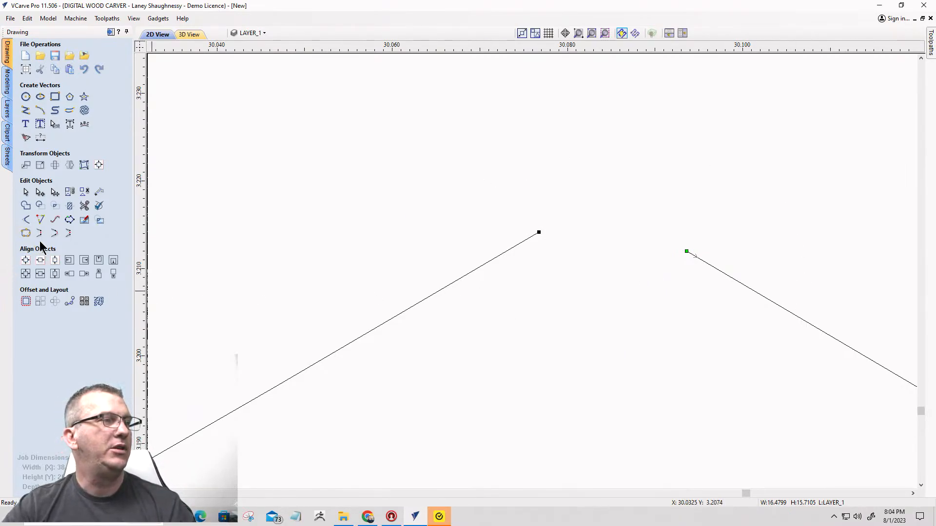
Extend the open ends of the bottom arc and the lower-right star point's edge to a common sharp corner.
click(40, 219)
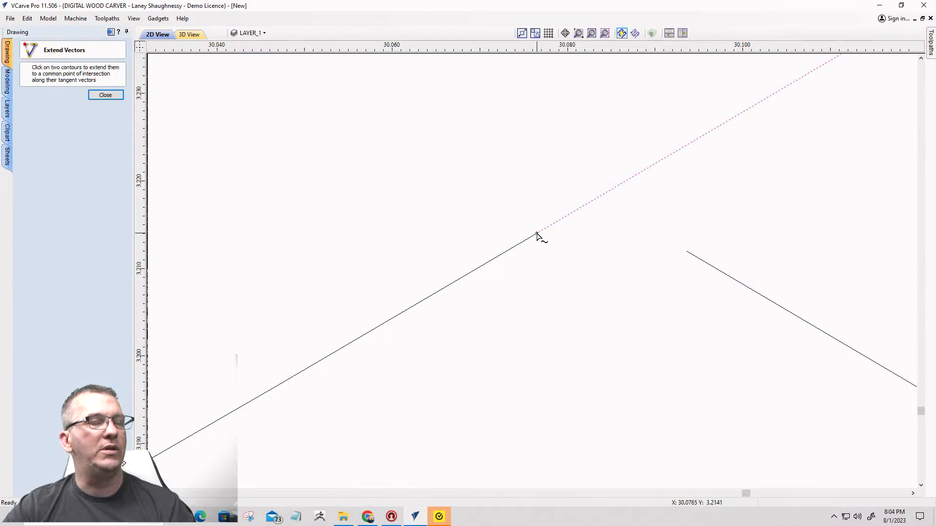
click(689, 250)
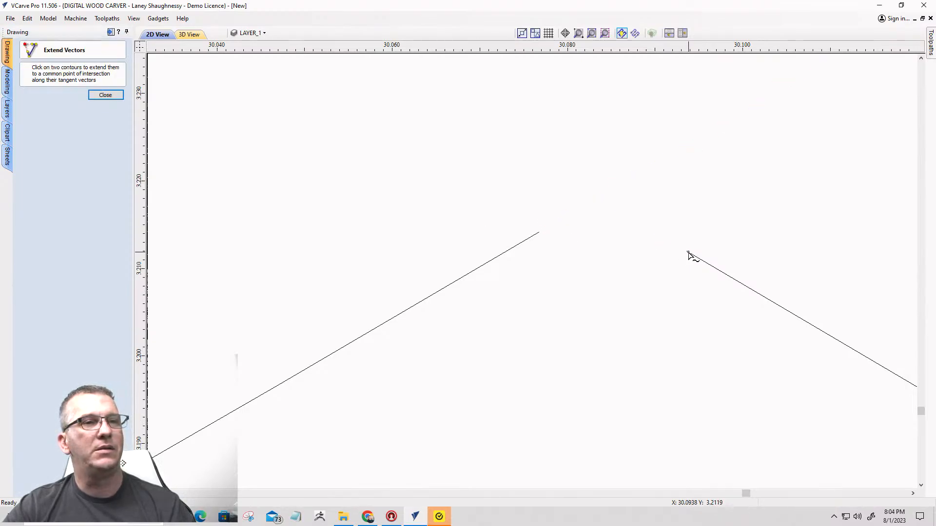
scroll(725, 335, down, 10)
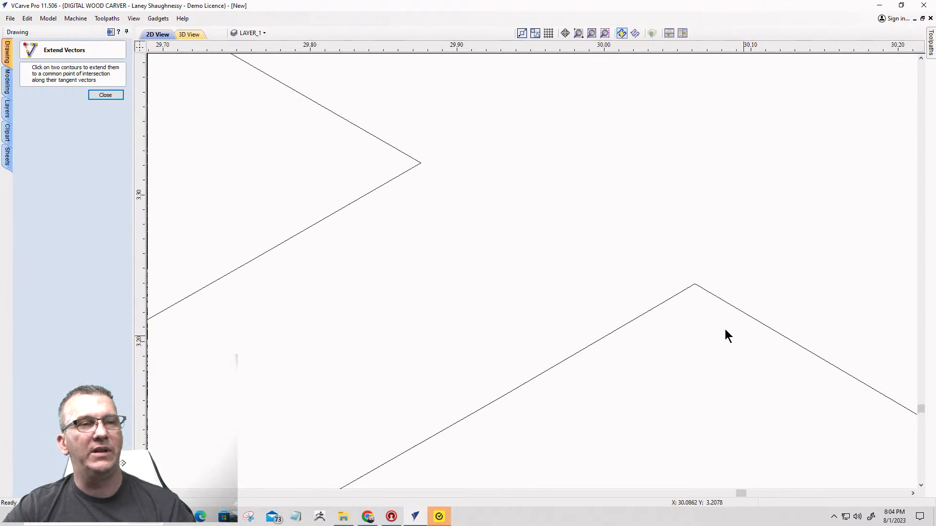
Finish extending vectors and open the badge's offset outline for node editing at the rounded peak beside the lower-left star point.
scroll(708, 325, down, 5)
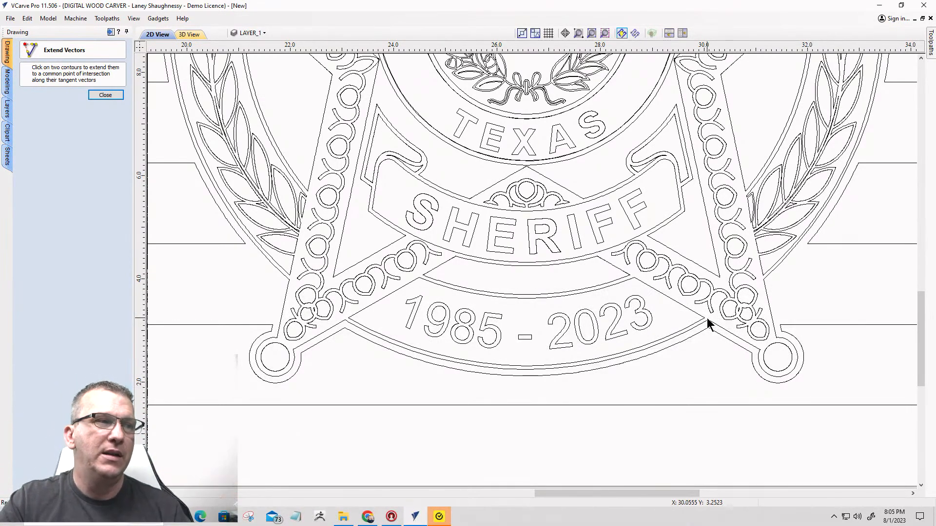
scroll(337, 321, up, 6)
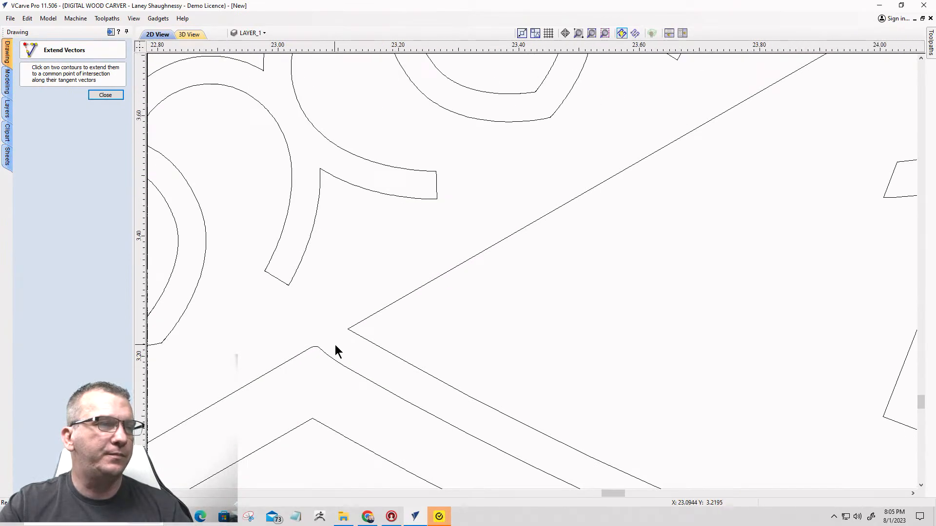
scroll(418, 348, down, 3)
scroll(346, 340, up, 3)
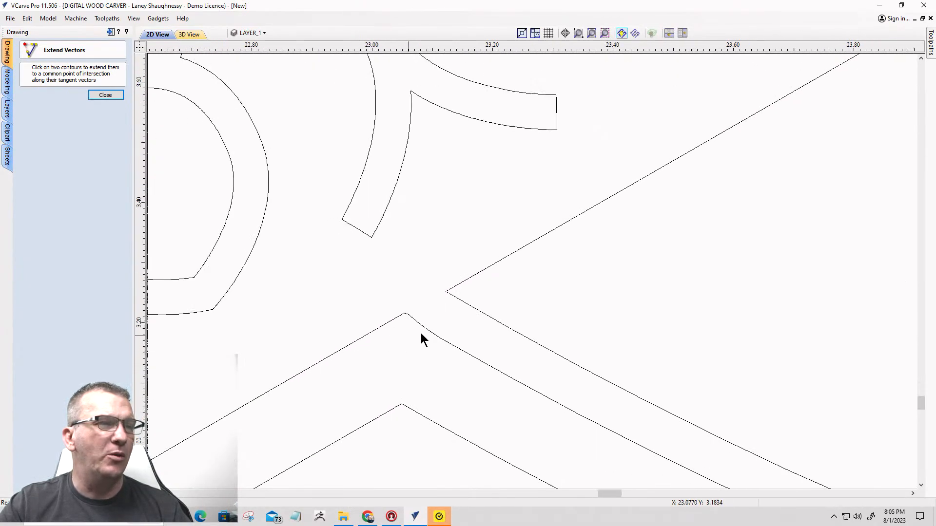
scroll(421, 334, up, 3)
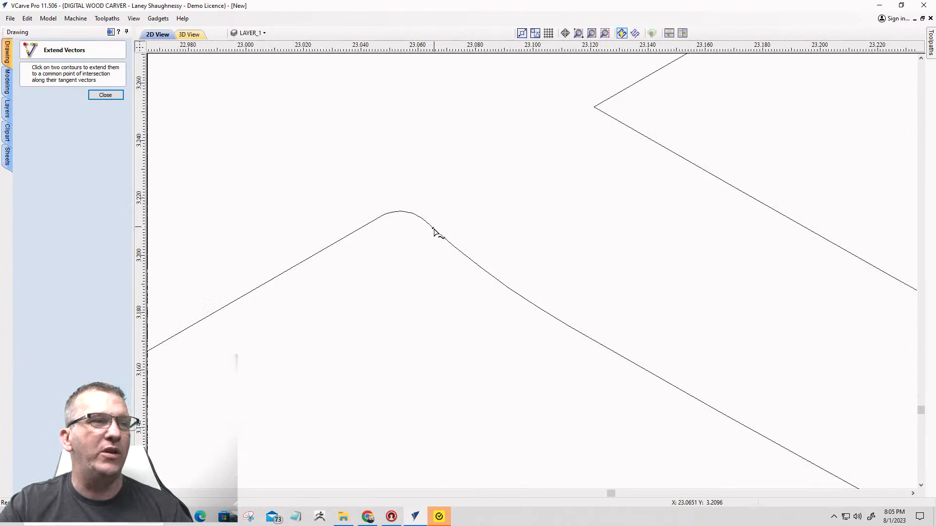
click(102, 95)
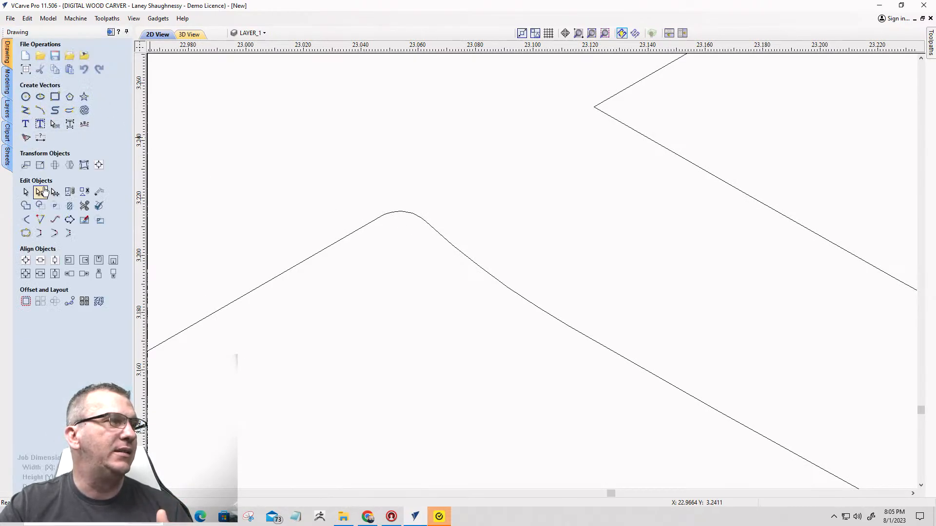
click(380, 218)
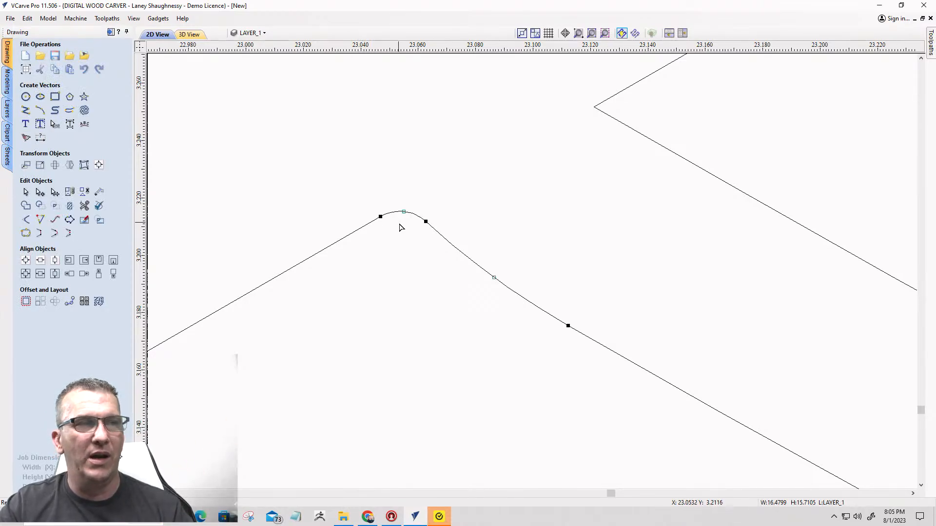
scroll(510, 198, down, 5)
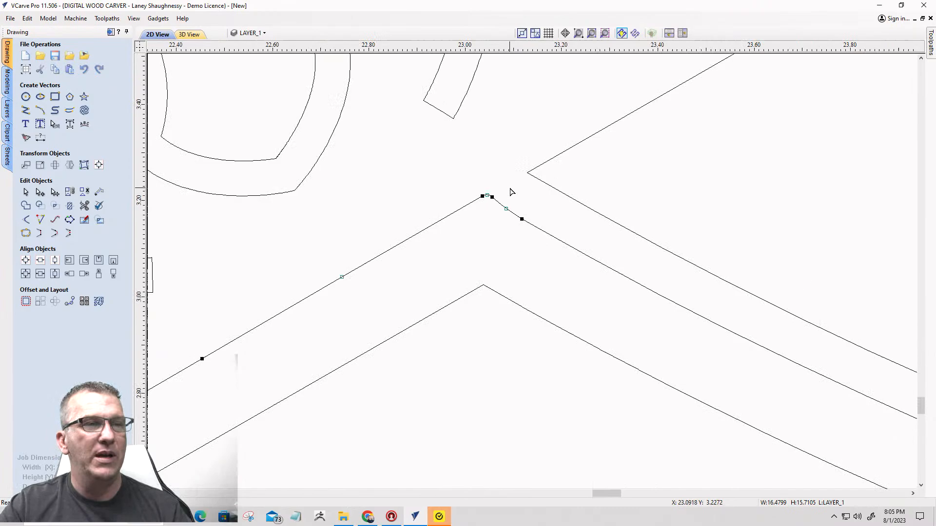
right_click(519, 212)
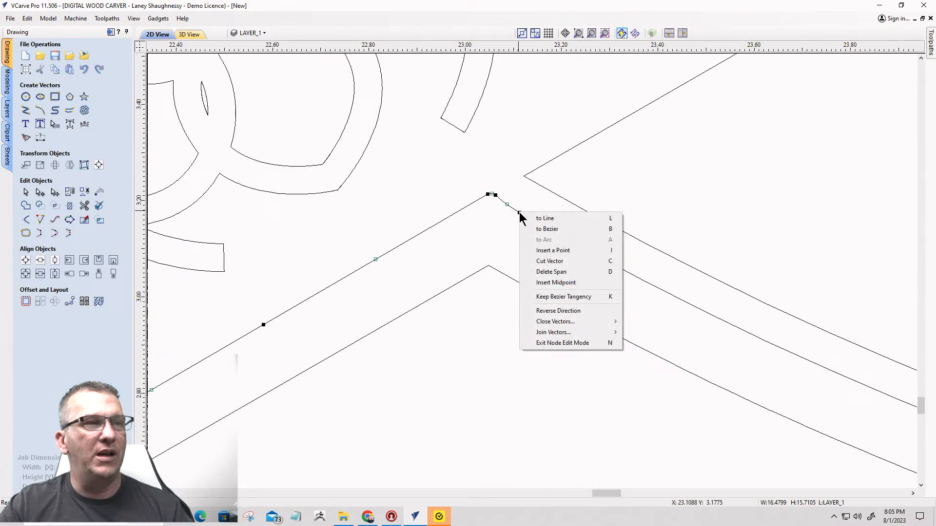
click(531, 251)
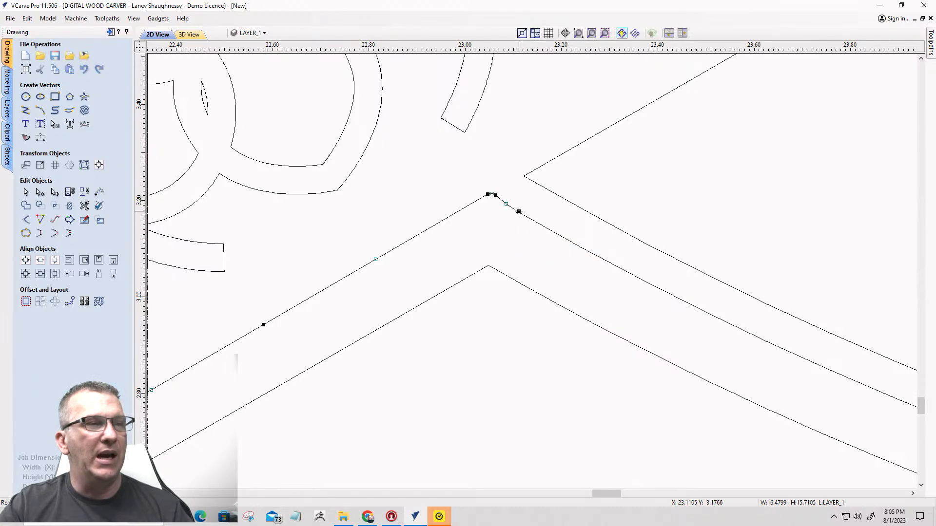
scroll(519, 212, up, 5)
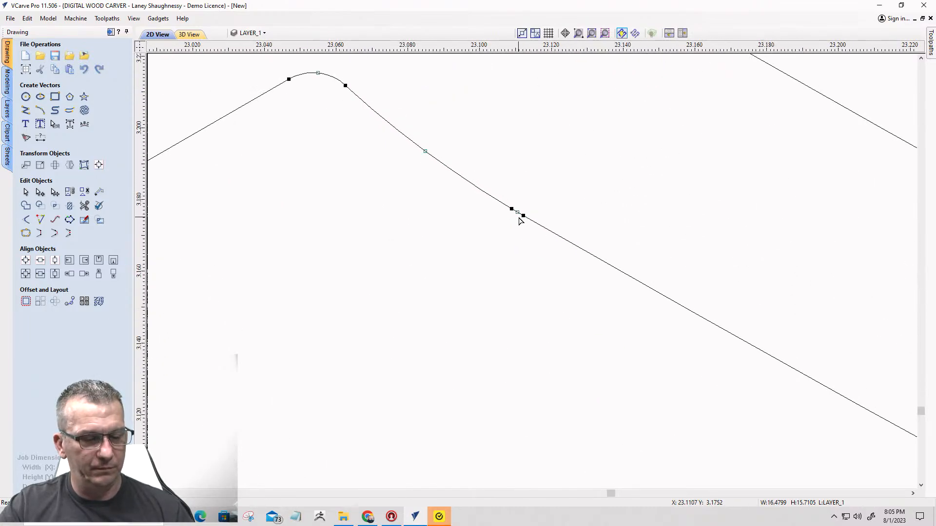
key(Delete)
Delete the extra node beside the lower-left peak and the middle node at the lowest point of the bottom arc.
right_click(524, 215)
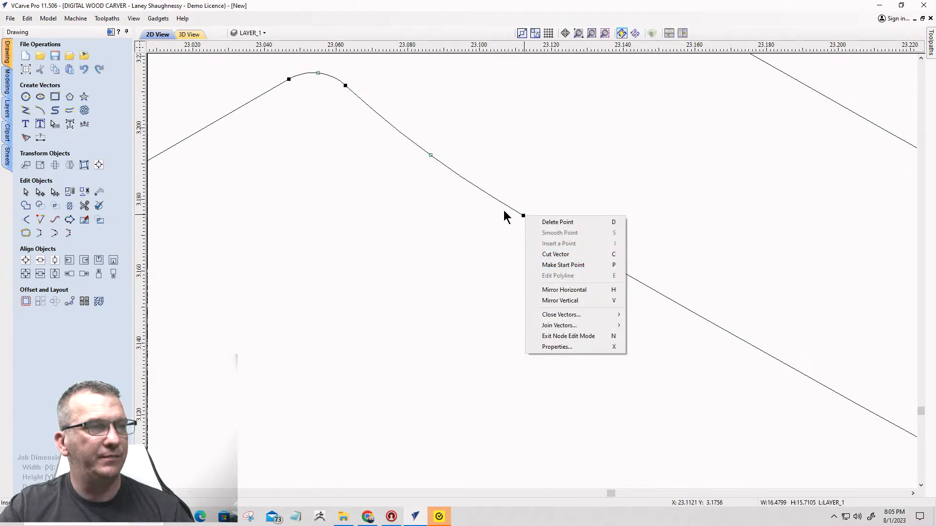
click(551, 222)
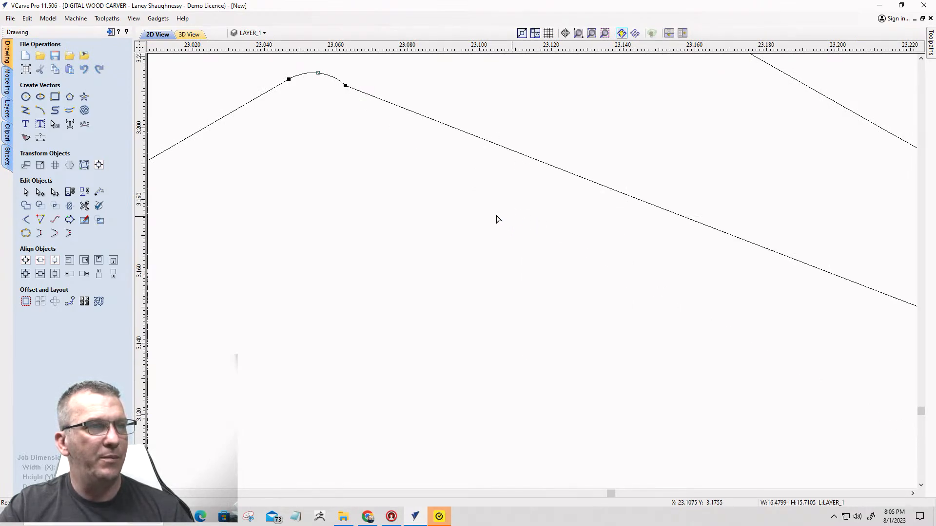
scroll(409, 184, down, 5)
scroll(409, 181, down, 4)
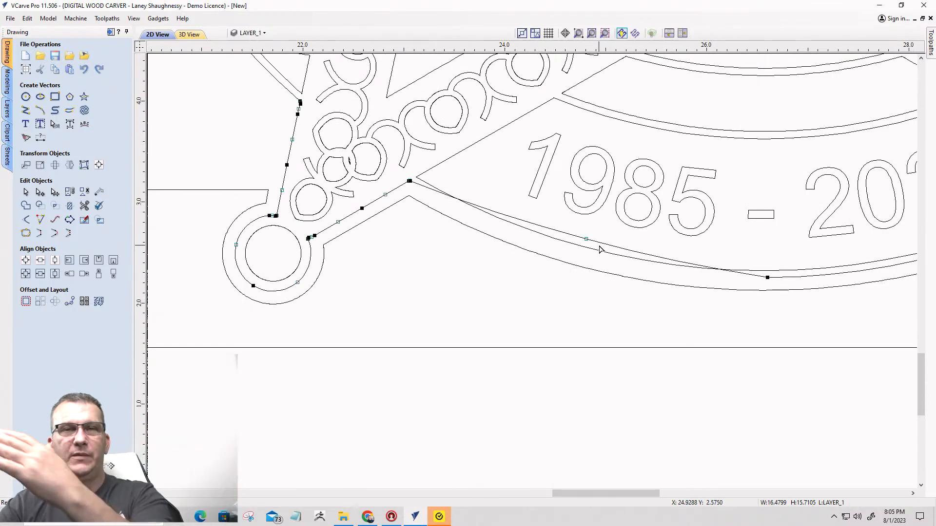
scroll(570, 236, down, 2)
scroll(568, 233, down, 1)
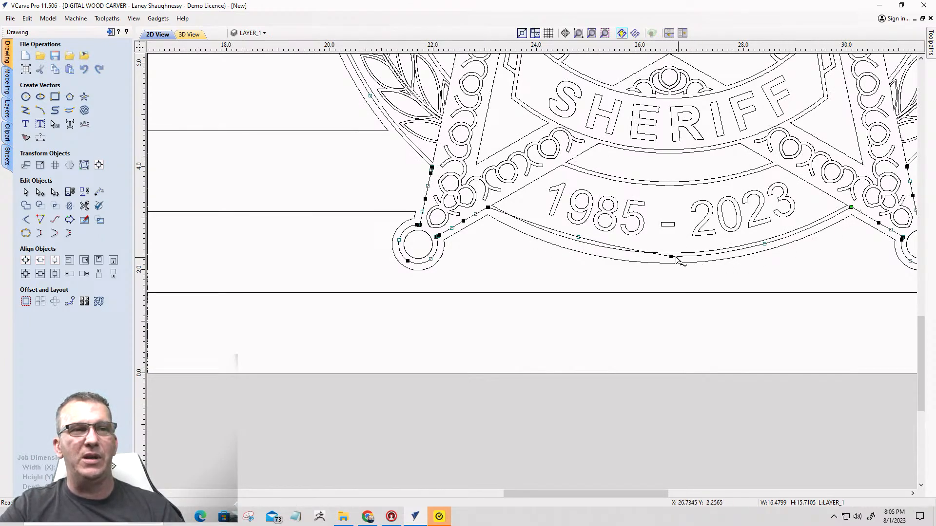
scroll(672, 258, up, 6)
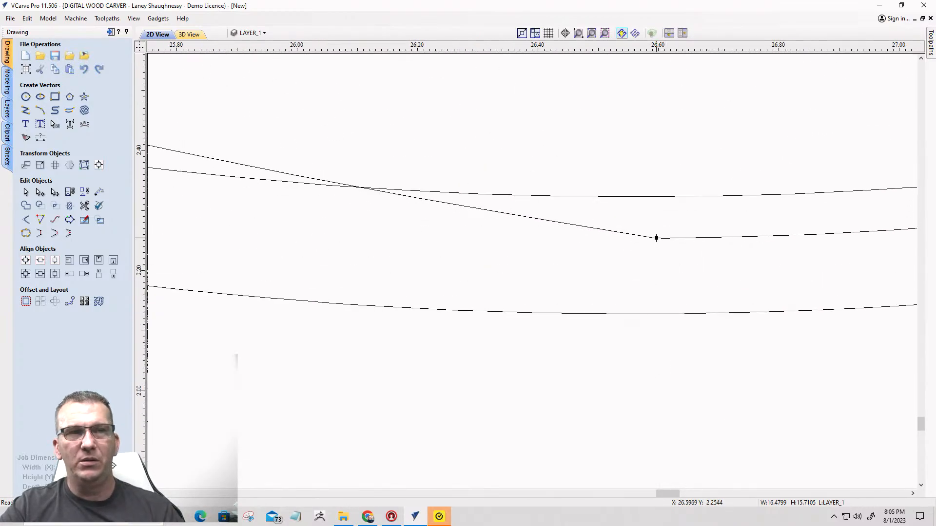
right_click(656, 238)
click(688, 244)
Pull the bottom span's midpoint down below the 1985 - 2023 text so it curves evenly between the neighbouring arcs.
scroll(573, 265, down, 6)
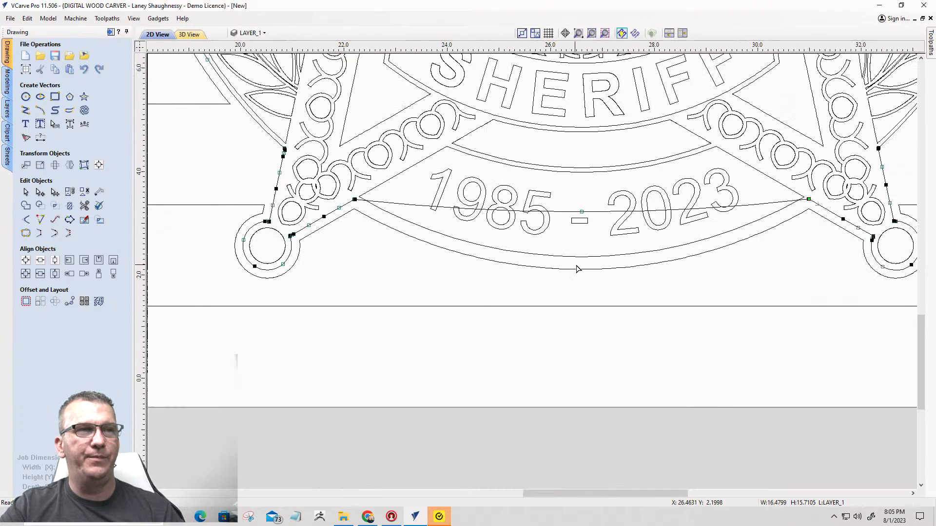
scroll(577, 269, down, 1)
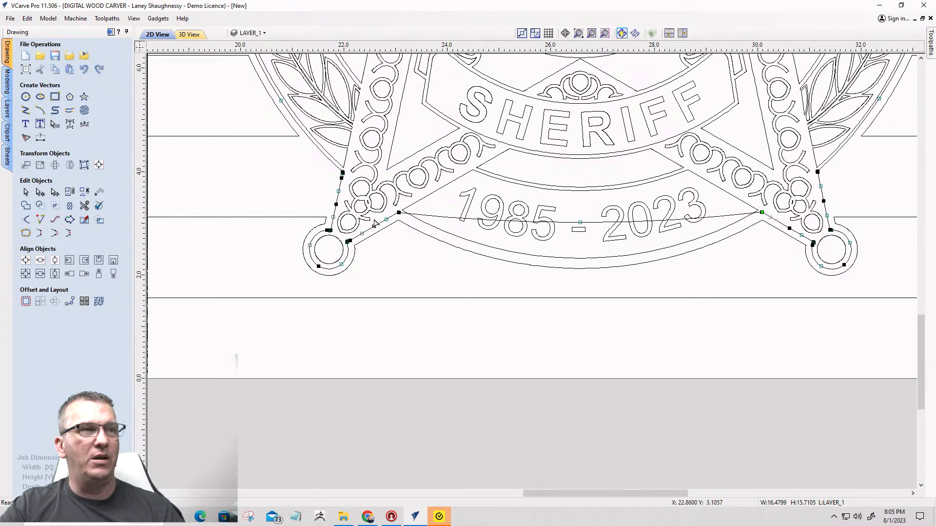
key(p)
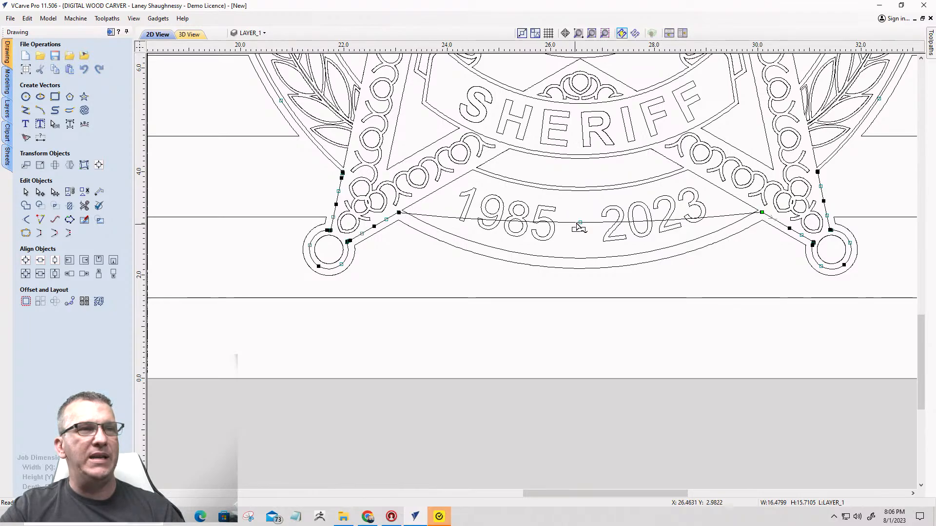
drag(579, 227, 584, 267)
scroll(579, 278, up, 3)
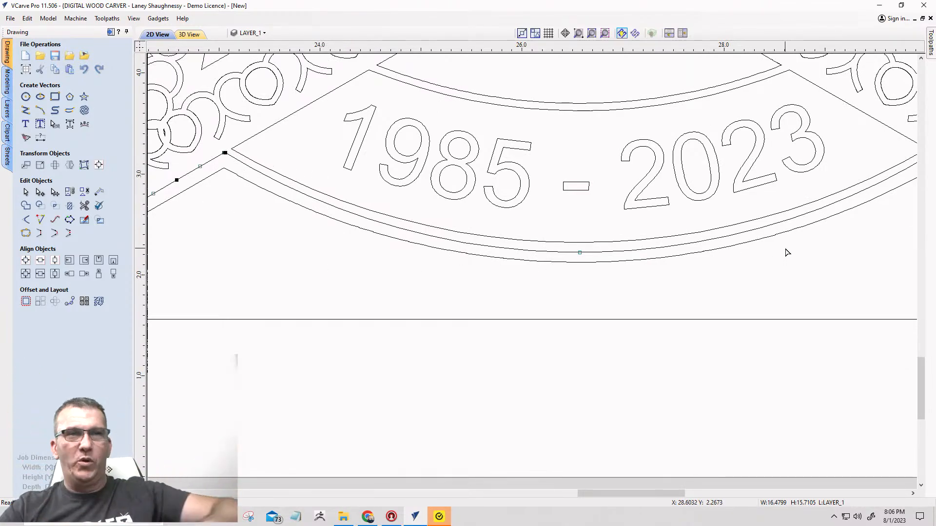
scroll(539, 269, down, 3)
scroll(254, 233, up, 5)
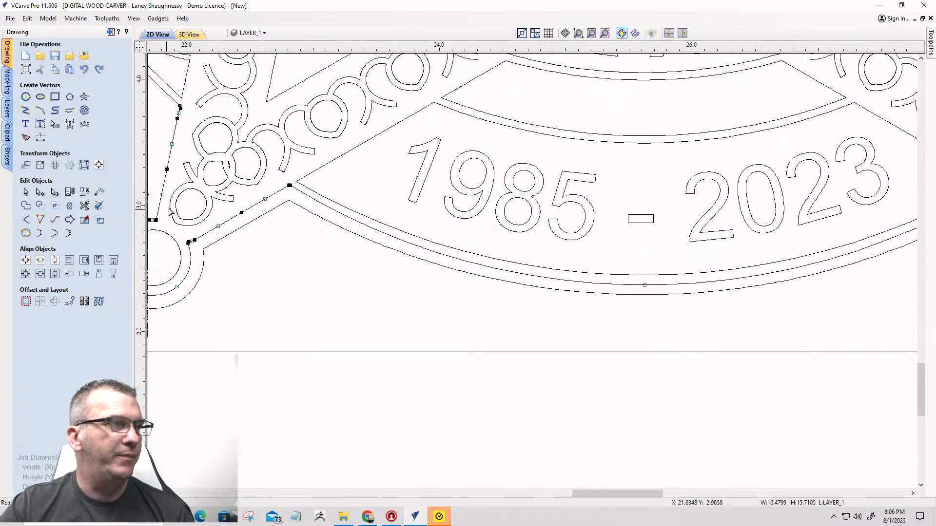
Delete the middle node of the outline's side arc next to the right-hand laurel branch.
scroll(347, 263, down, 6)
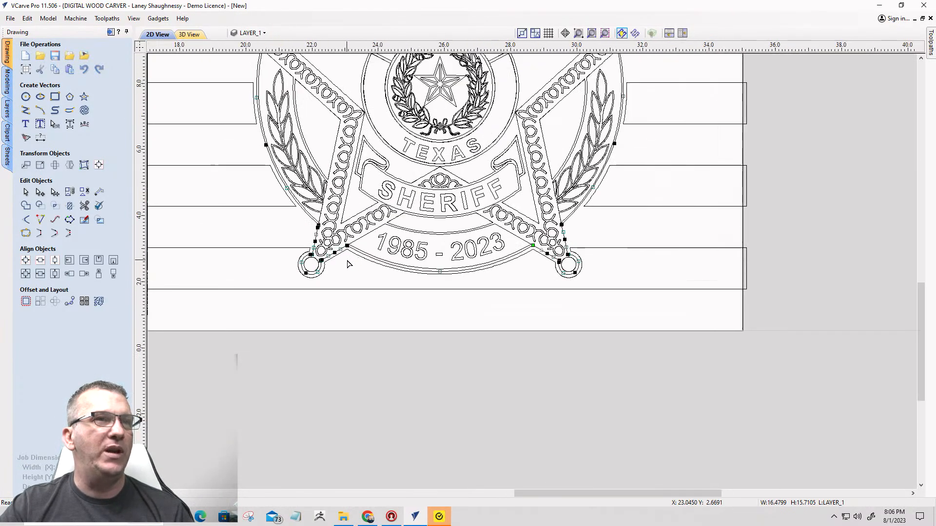
scroll(600, 169, down, 2)
scroll(592, 166, up, 4)
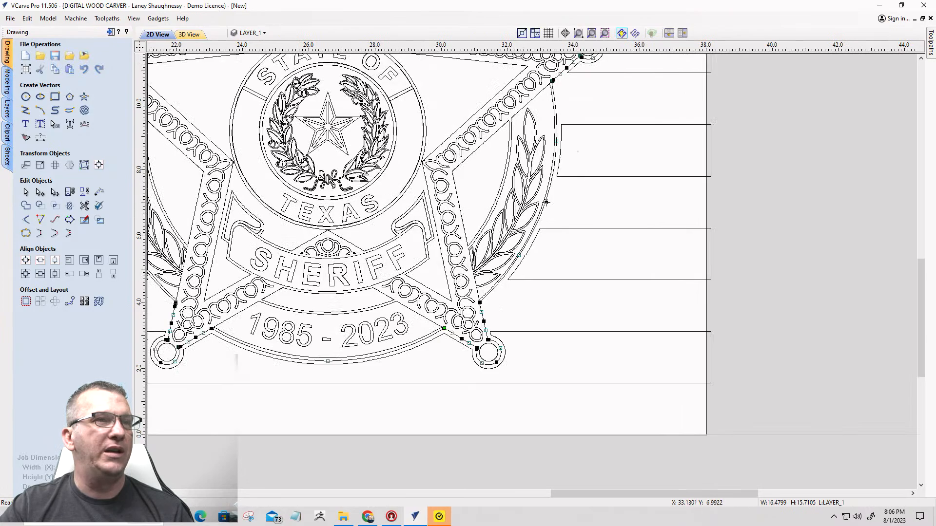
scroll(545, 200, up, 4)
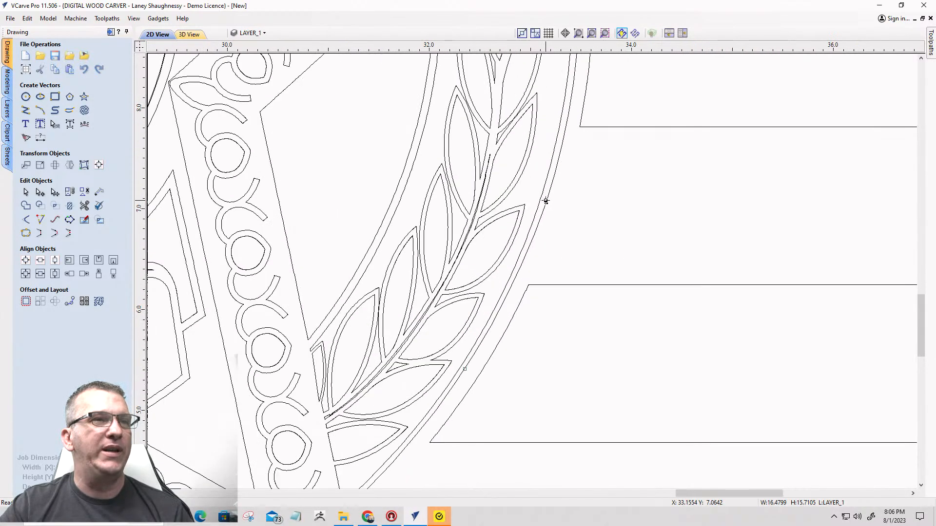
right_click(547, 203)
click(558, 208)
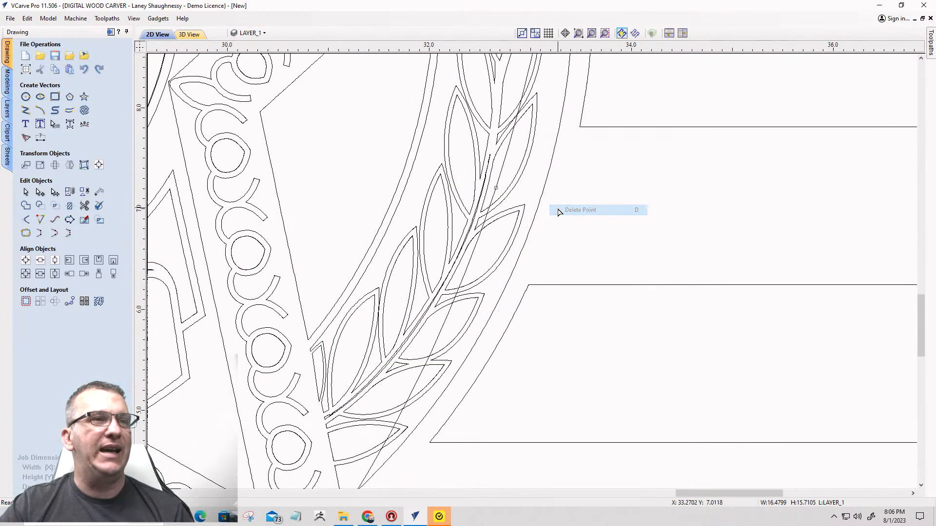
Pull that side span's midpoint outward past the right laurel leaves until it matches the badge's curved edge.
scroll(532, 215, down, 7)
scroll(526, 212, up, 5)
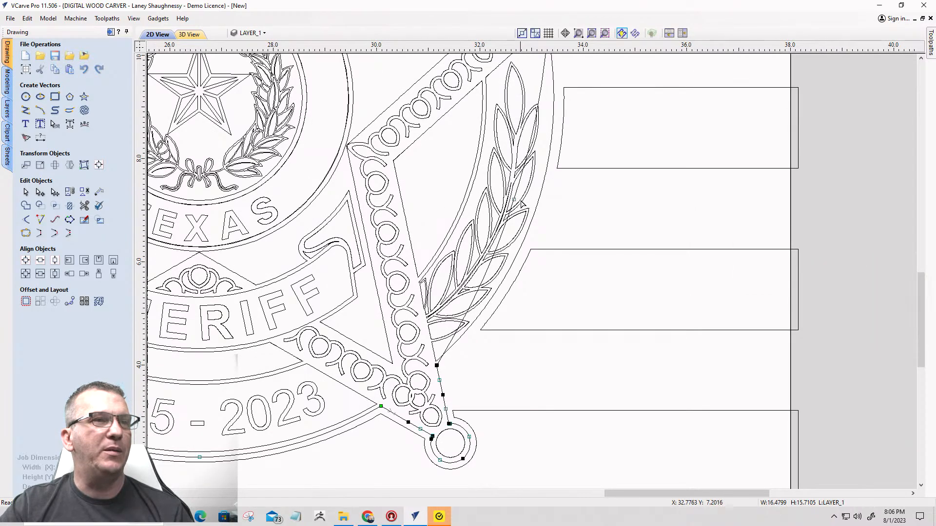
drag(514, 200, 521, 202)
scroll(533, 211, up, 3)
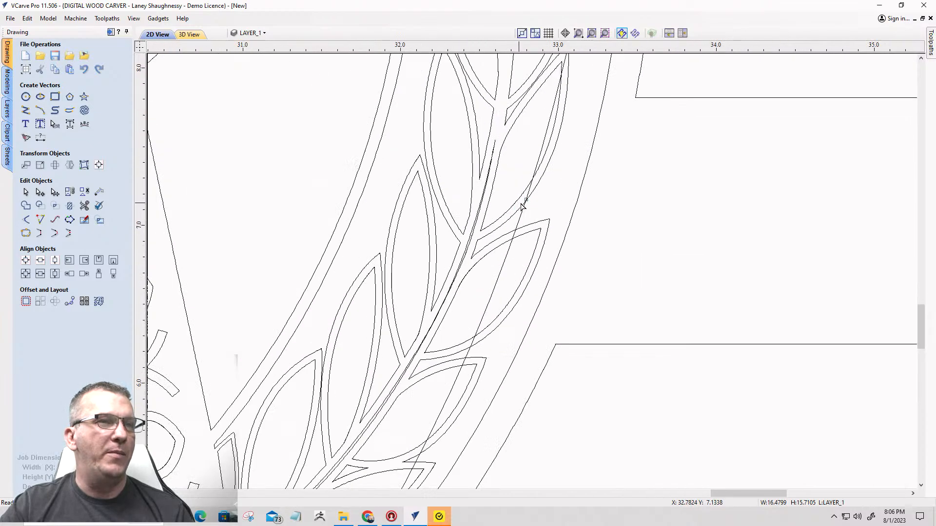
drag(527, 198, 590, 209)
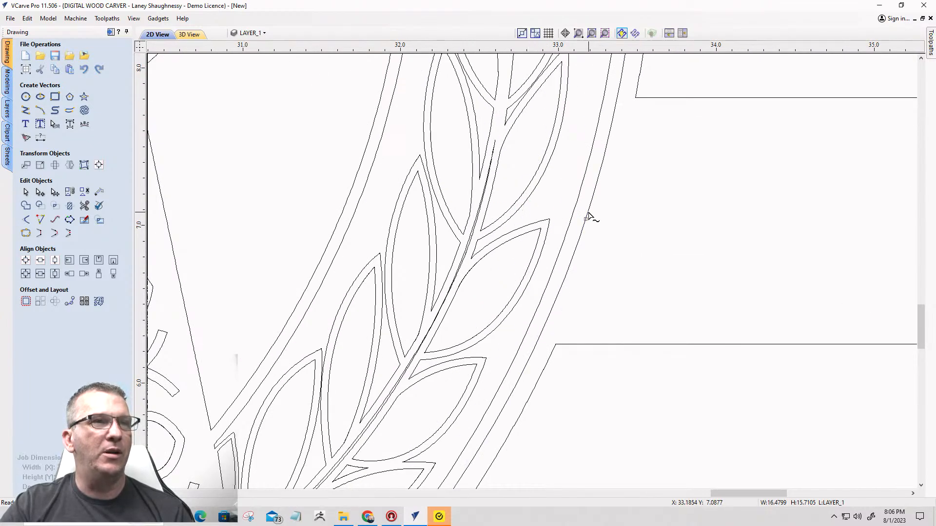
Delete the small rounded span at the peak where the bottom arc meets the lower-left star point.
scroll(591, 209, down, 5)
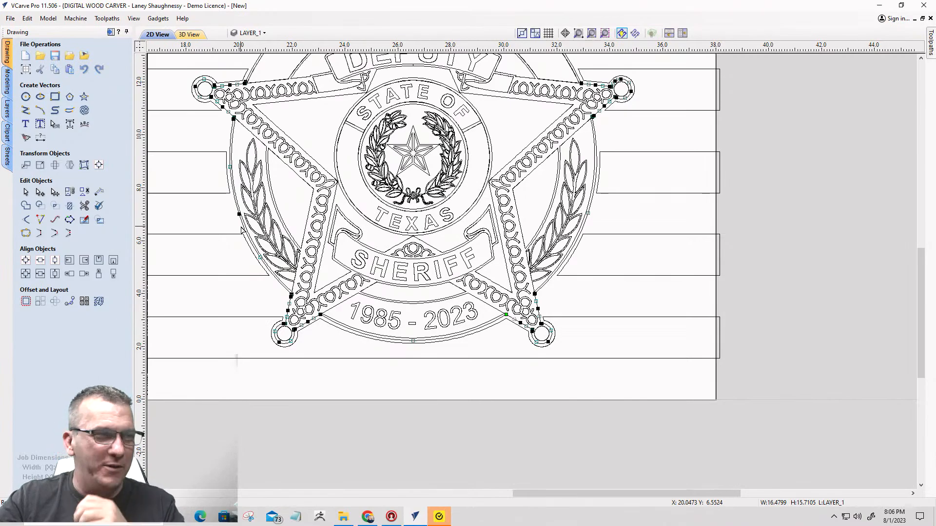
scroll(427, 329, up, 2)
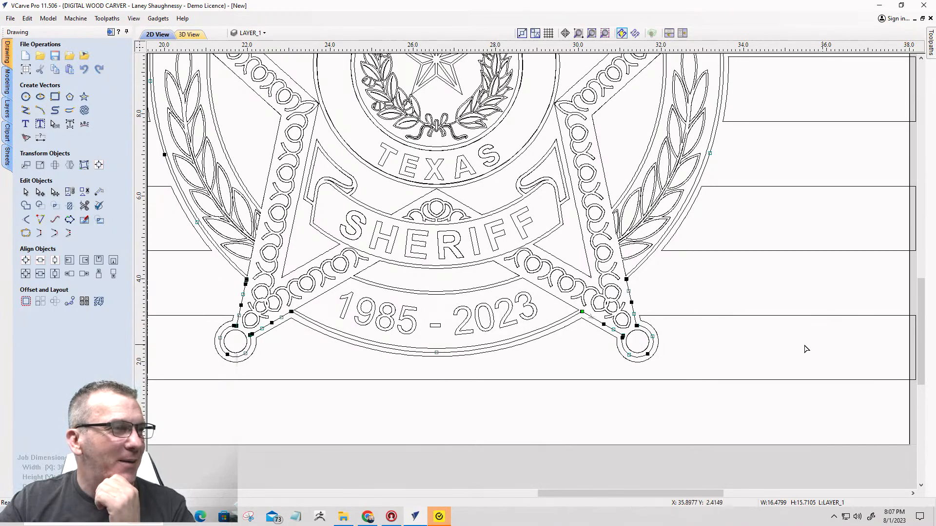
scroll(382, 348, down, 3)
scroll(273, 319, up, 5)
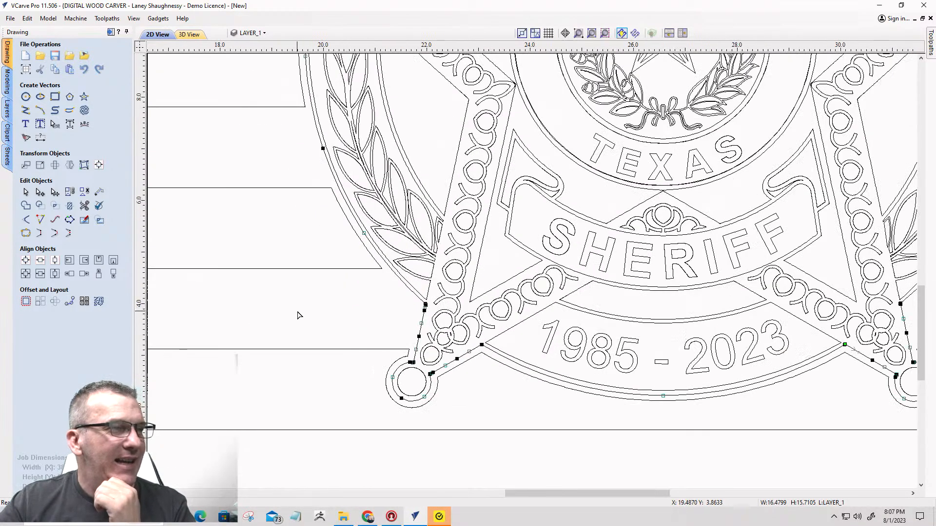
scroll(307, 317, up, 2)
scroll(639, 424, up, 3)
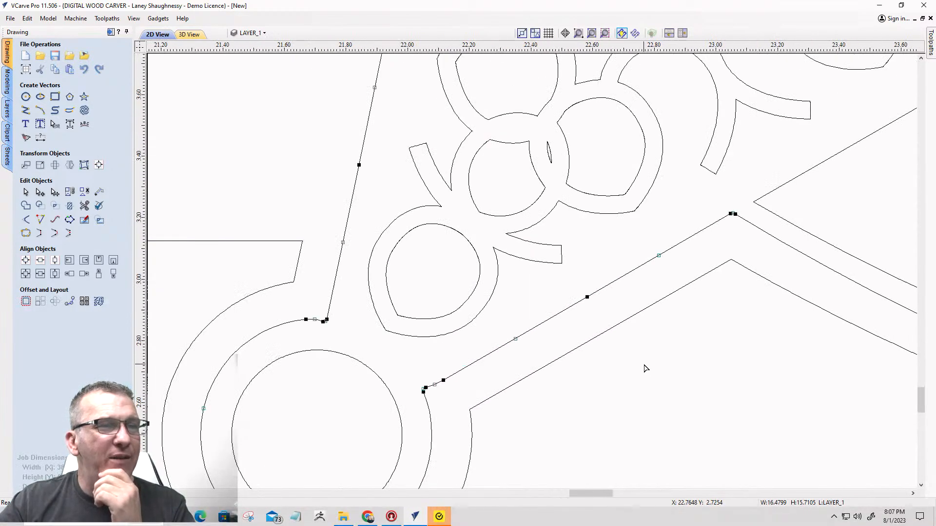
scroll(700, 255, up, 4)
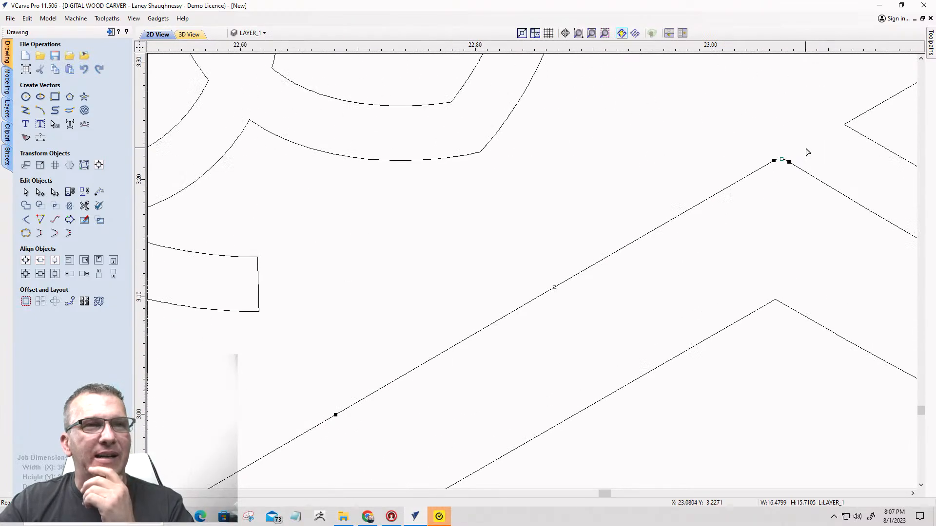
scroll(806, 152, up, 4)
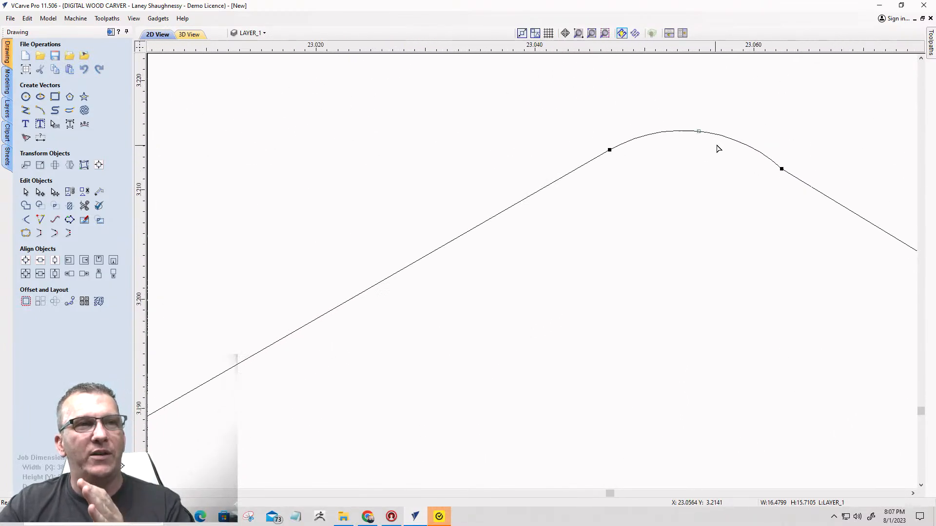
right_click(738, 142)
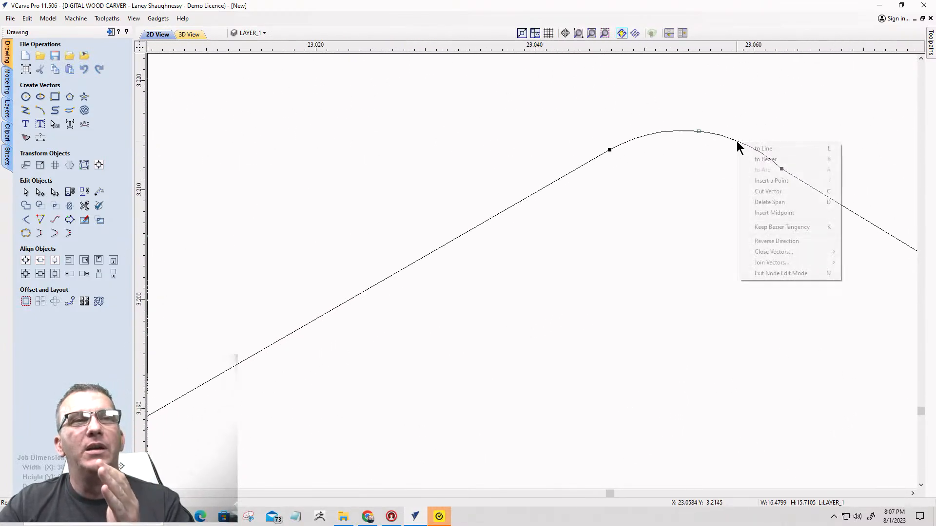
click(754, 202)
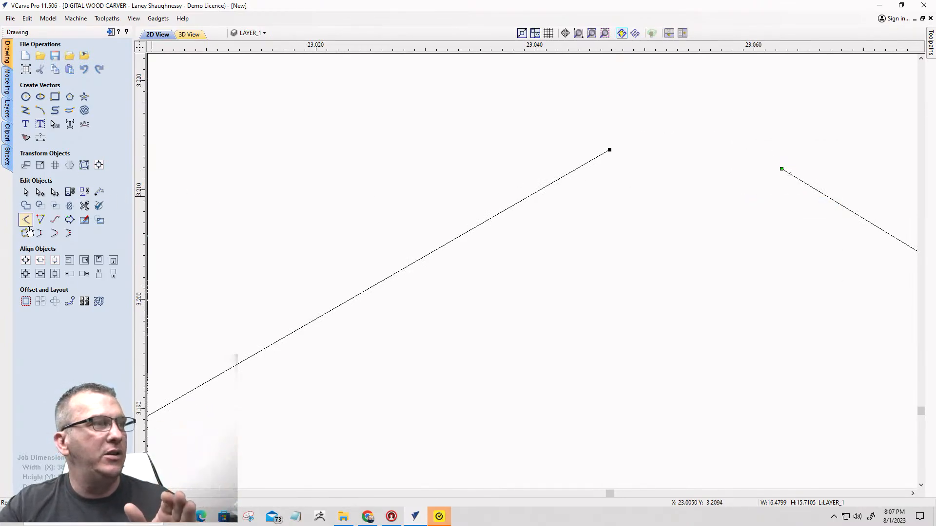
Extend the two open ends at the peak beside the lower-left star point until they meet in a sharp corner.
click(41, 220)
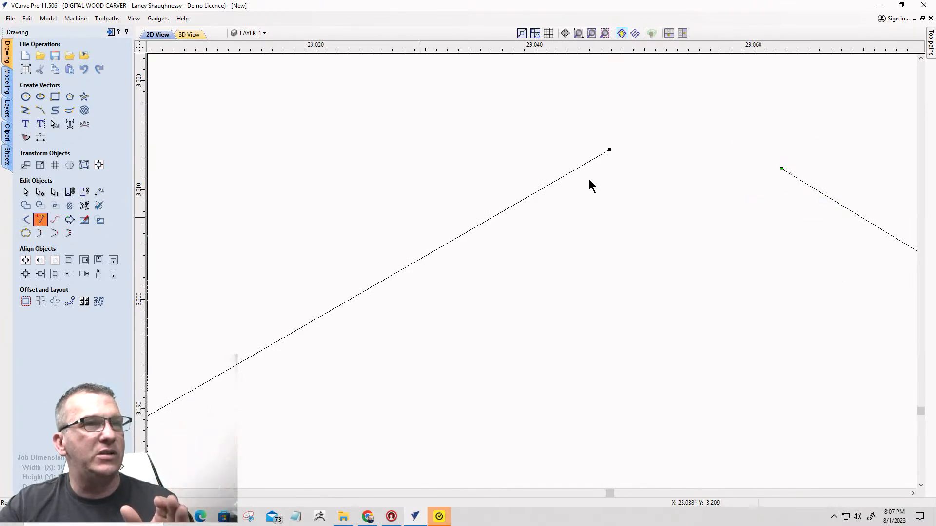
click(611, 152)
click(780, 177)
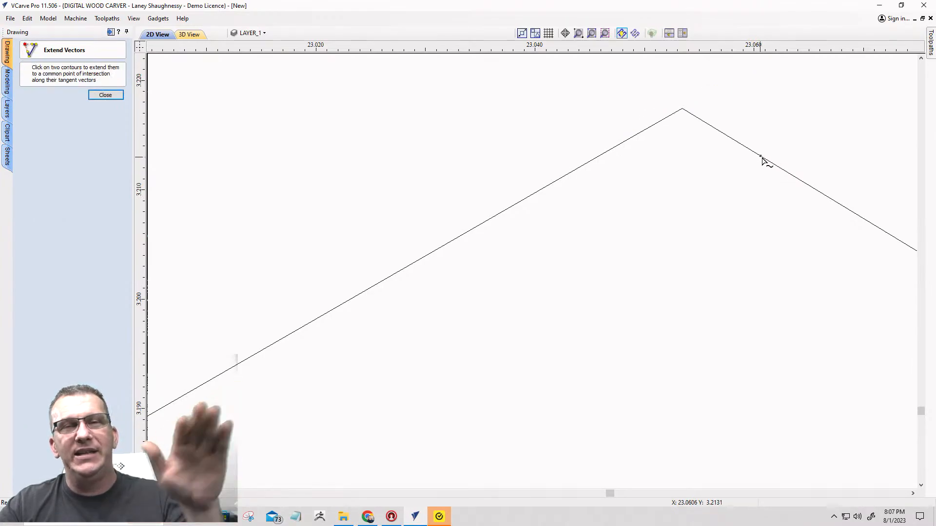
scroll(780, 173, down, 10)
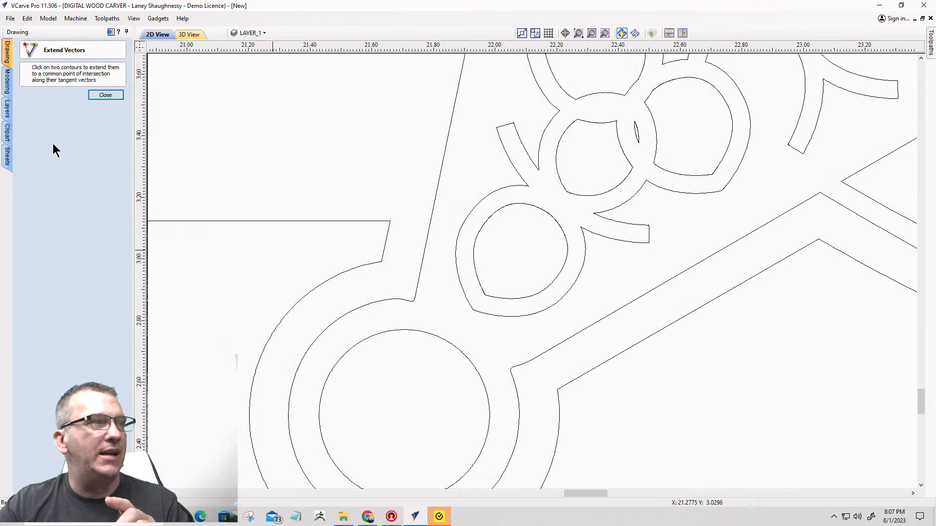
click(110, 94)
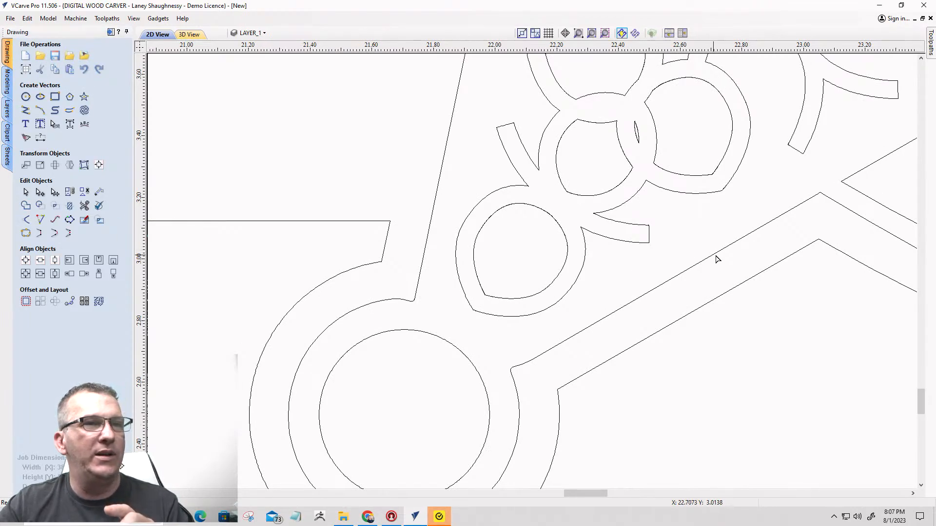
Delete the outline node where the short curve beside the lower-left round tip joins the straight edge running to the peak.
double_click(713, 254)
scroll(637, 201, down, 2)
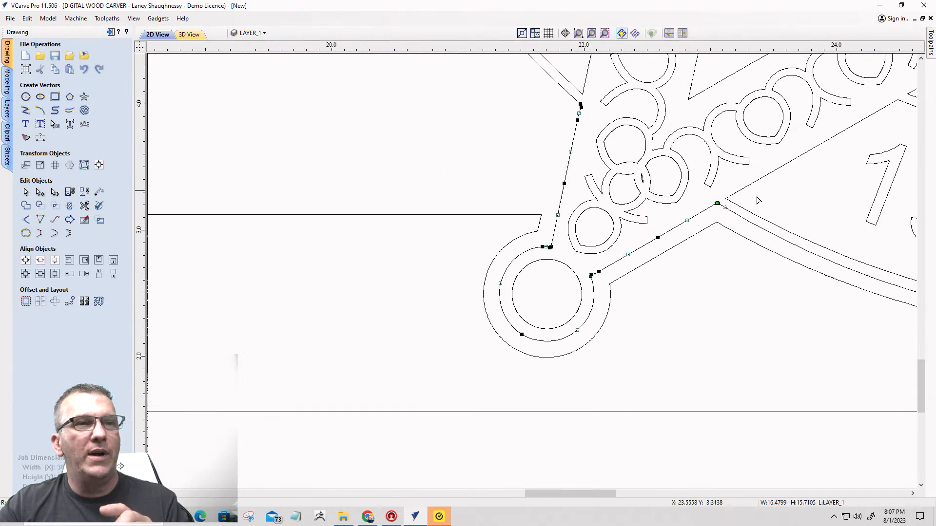
scroll(615, 277, up, 2)
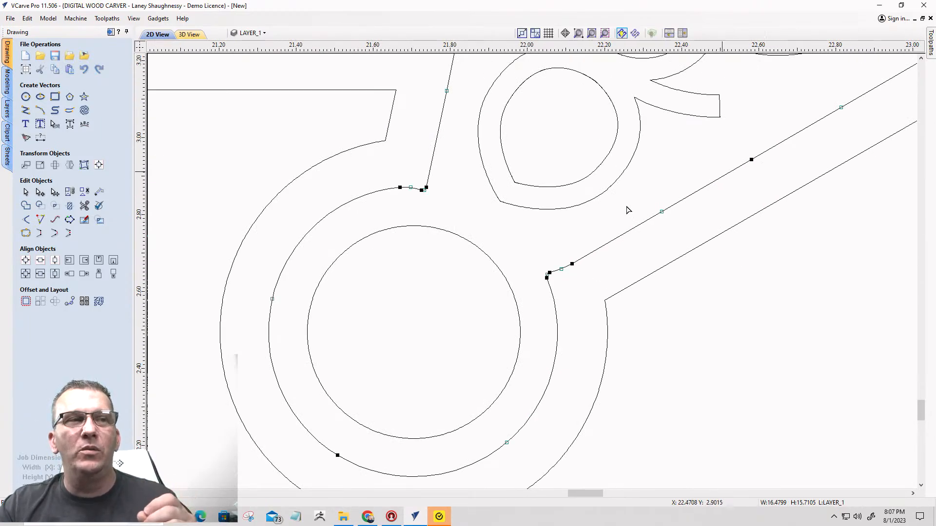
scroll(570, 268, up, 2)
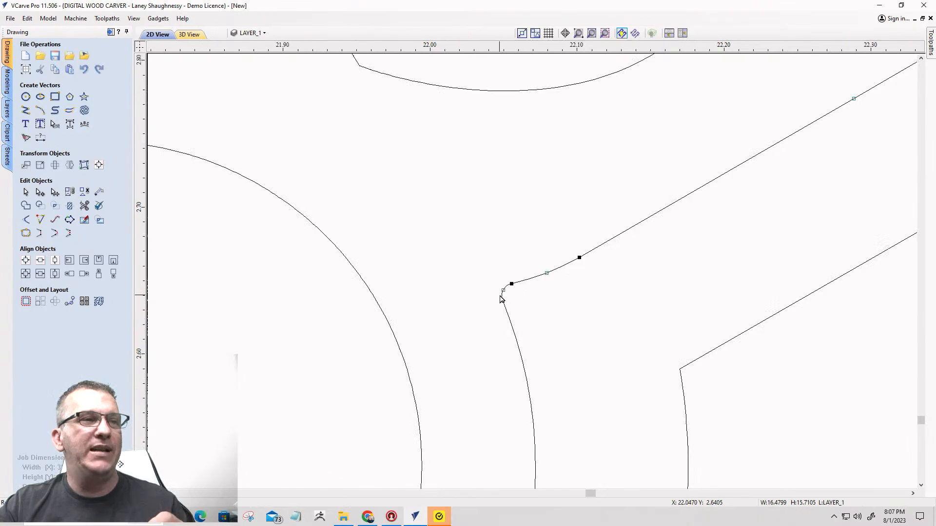
scroll(500, 298, up, 2)
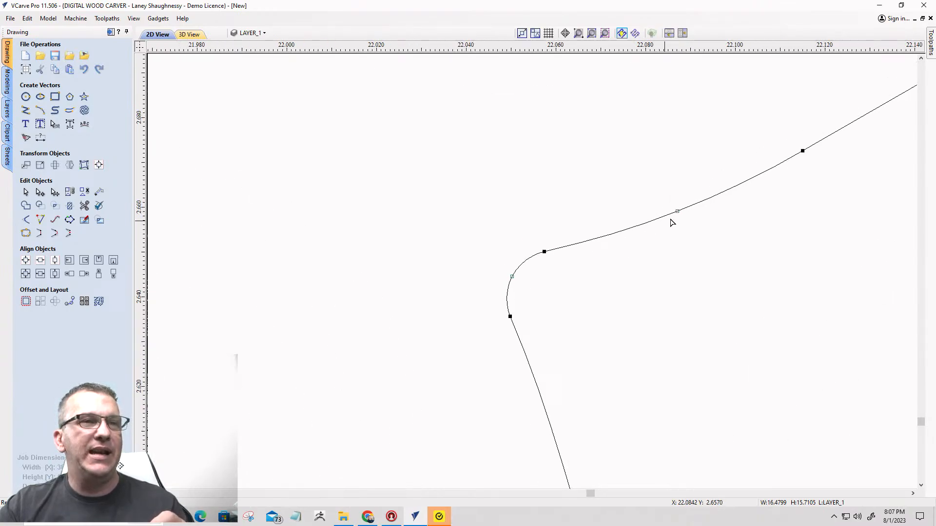
right_click(802, 152)
click(813, 158)
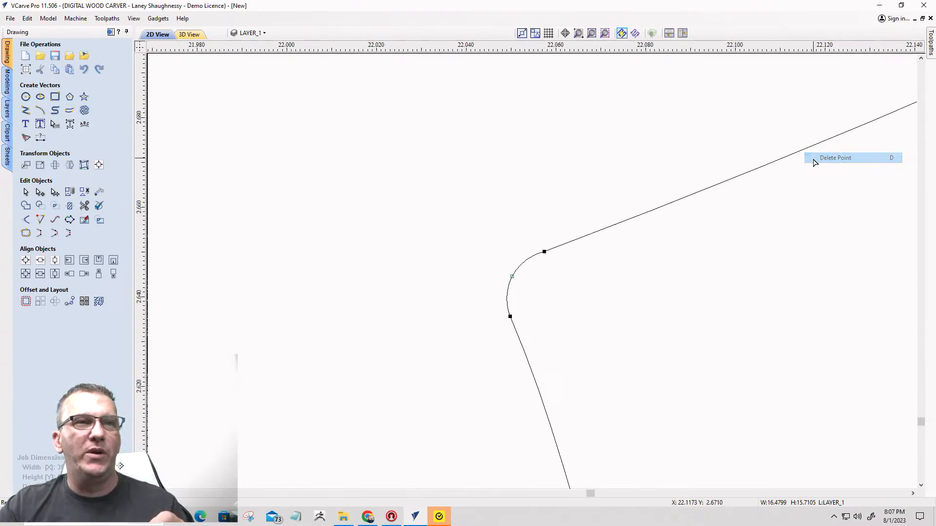
Delete the remaining middle node on the edge between the round tip and the peak, and convert the merged span to a straight line.
scroll(511, 256, down, 5)
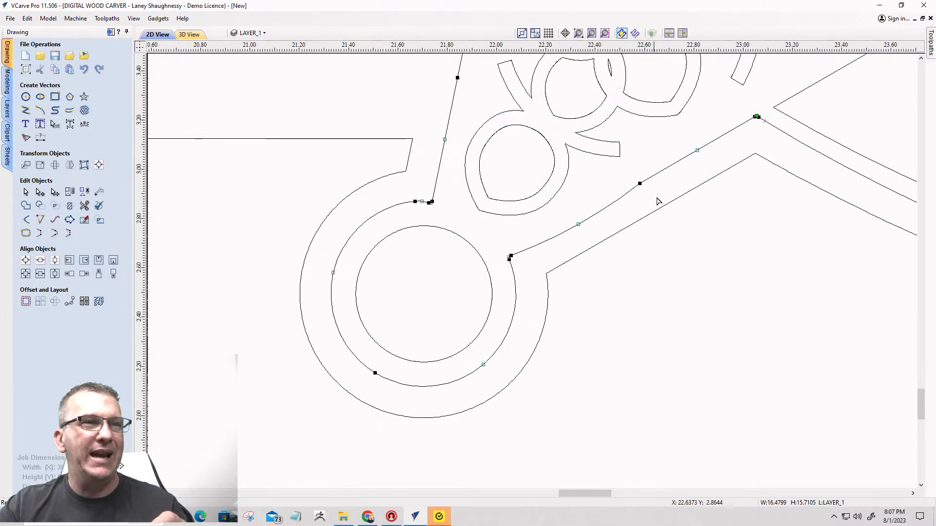
scroll(653, 194, up, 2)
click(619, 174)
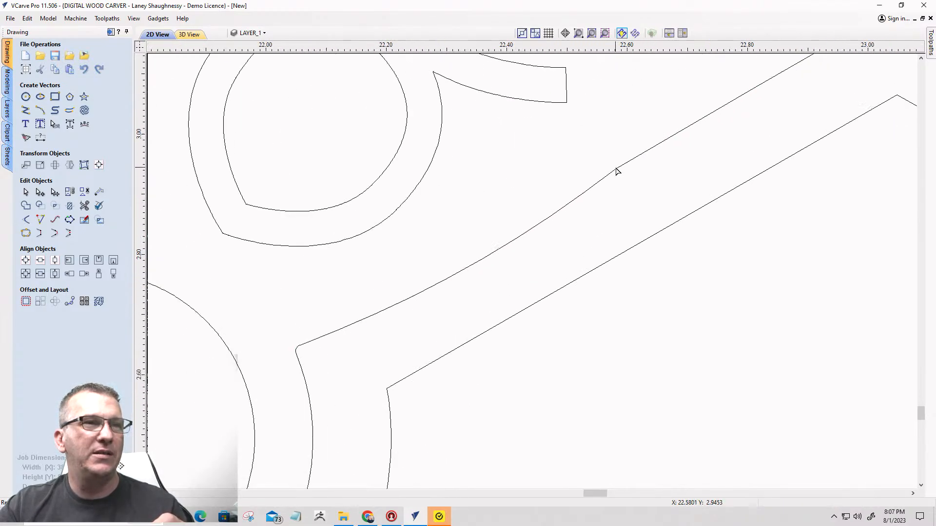
click(616, 169)
right_click(617, 170)
click(633, 178)
scroll(564, 262, down, 2)
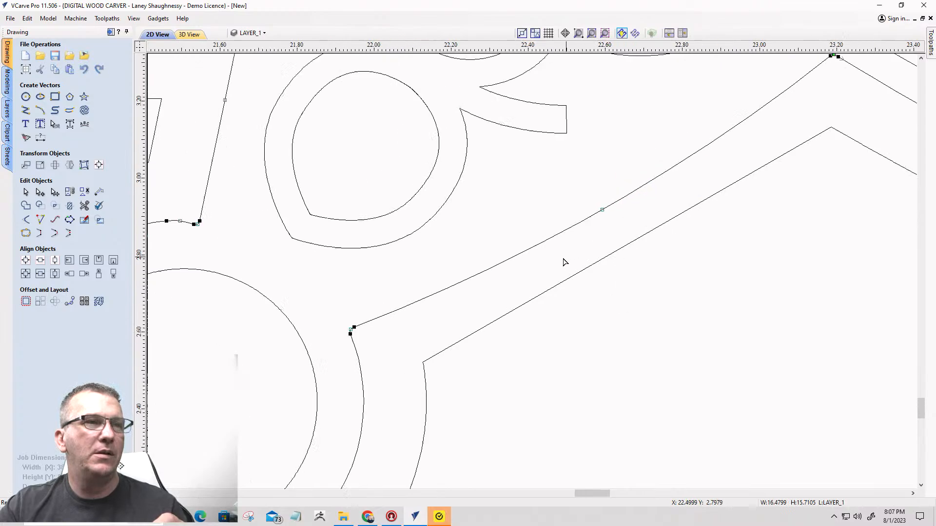
scroll(564, 262, down, 2)
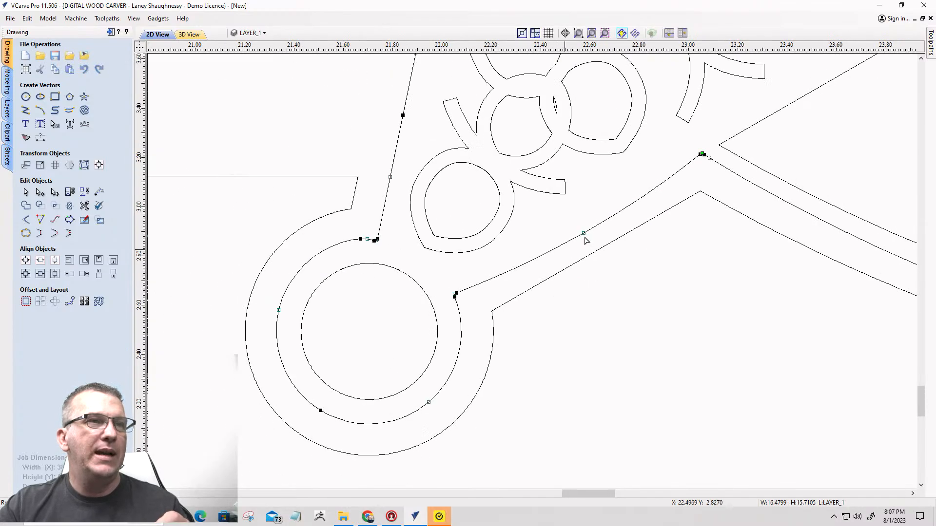
right_click(628, 208)
click(639, 212)
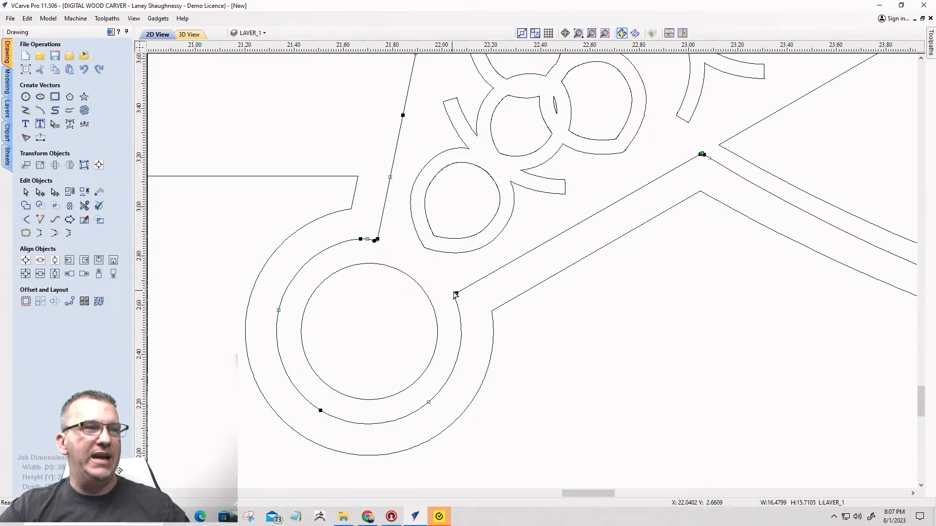
Try reshaping the small rounded span where that edge meets the round tip's arc by nudging its midpoint and converting it to a line.
scroll(456, 294, up, 5)
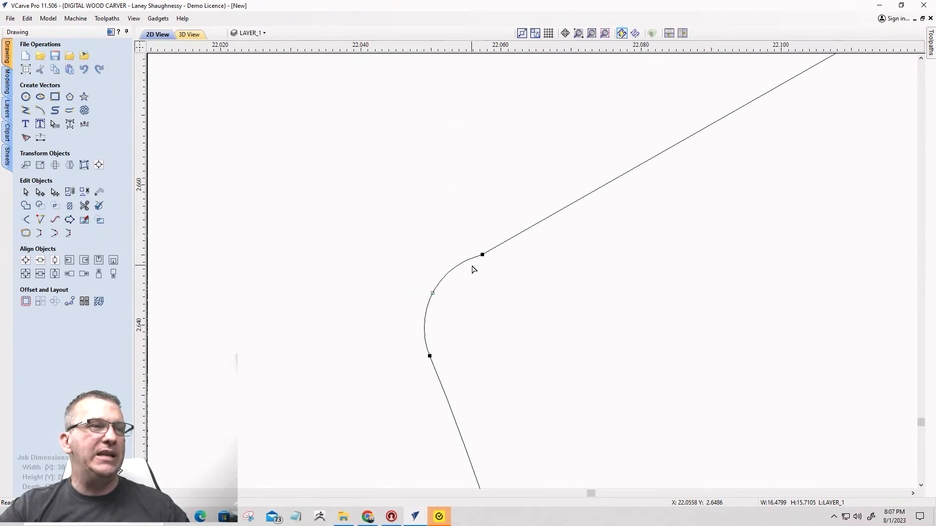
scroll(506, 266, down, 6)
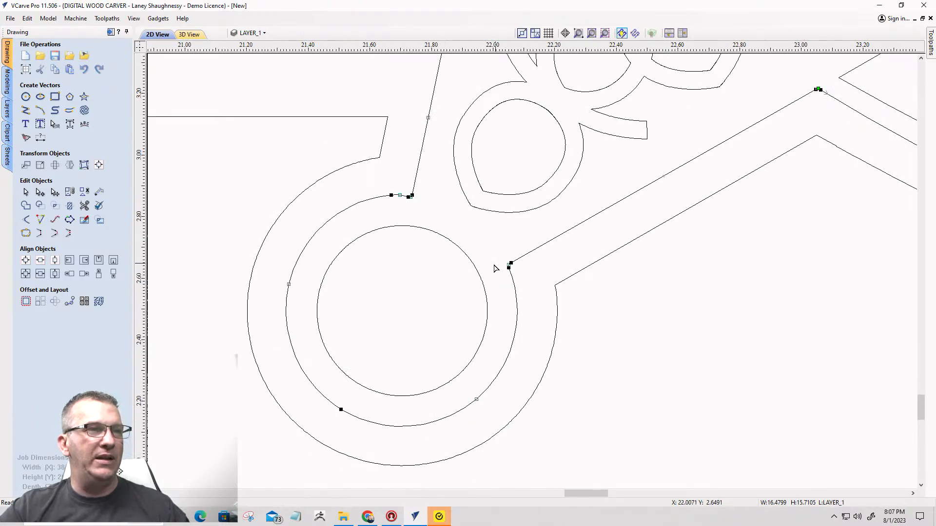
scroll(512, 265, up, 4)
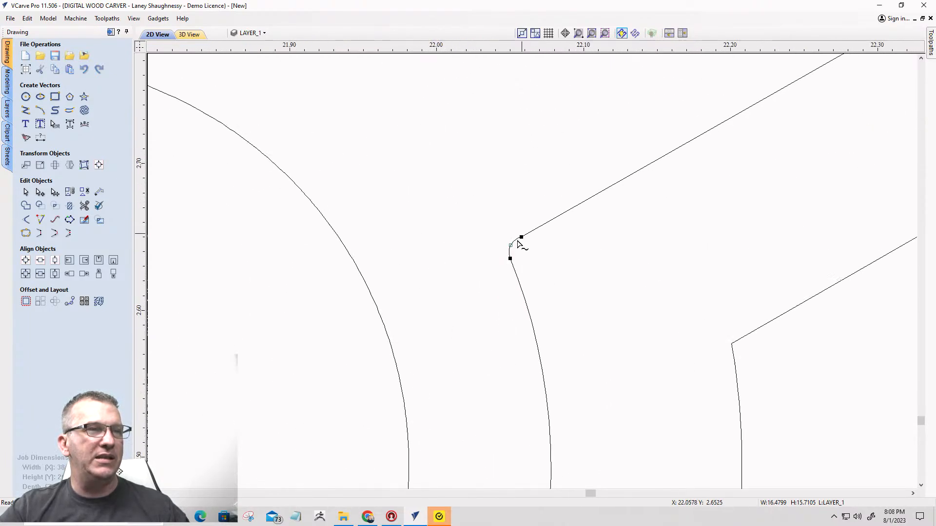
scroll(520, 245, up, 2)
scroll(504, 250, up, 2)
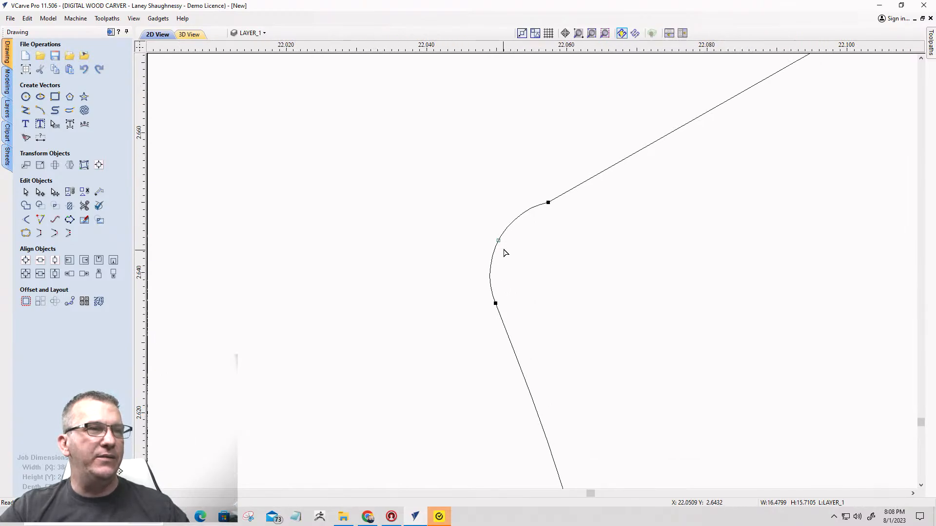
drag(499, 239, 504, 247)
scroll(541, 336, down, 4)
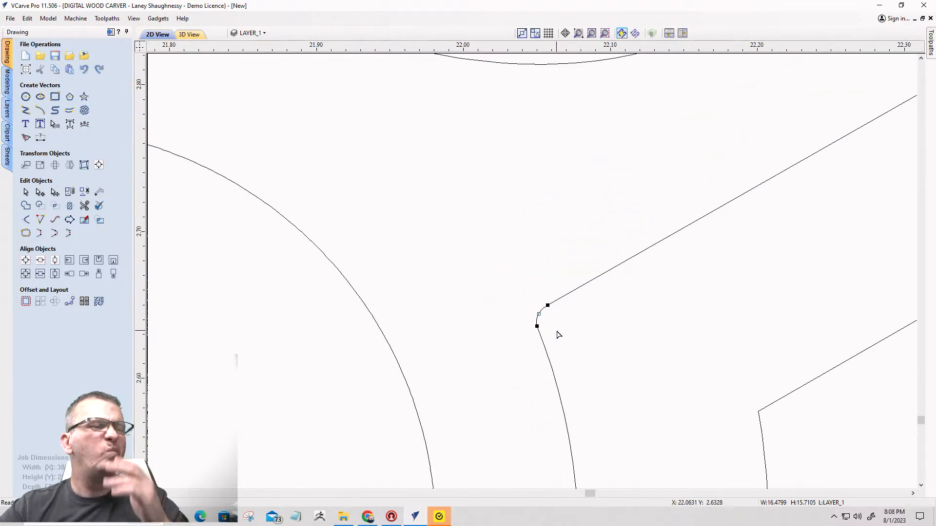
scroll(559, 335, down, 2)
scroll(559, 335, up, 6)
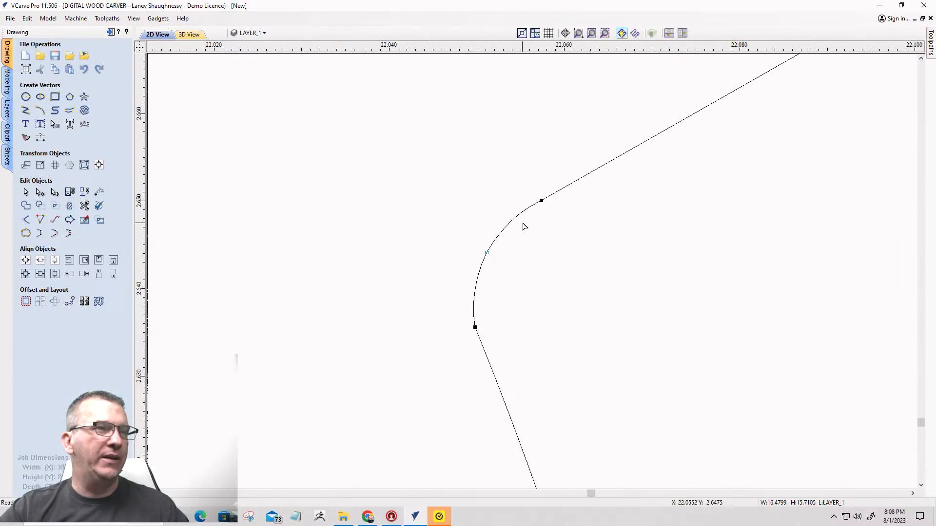
right_click(515, 221)
click(531, 226)
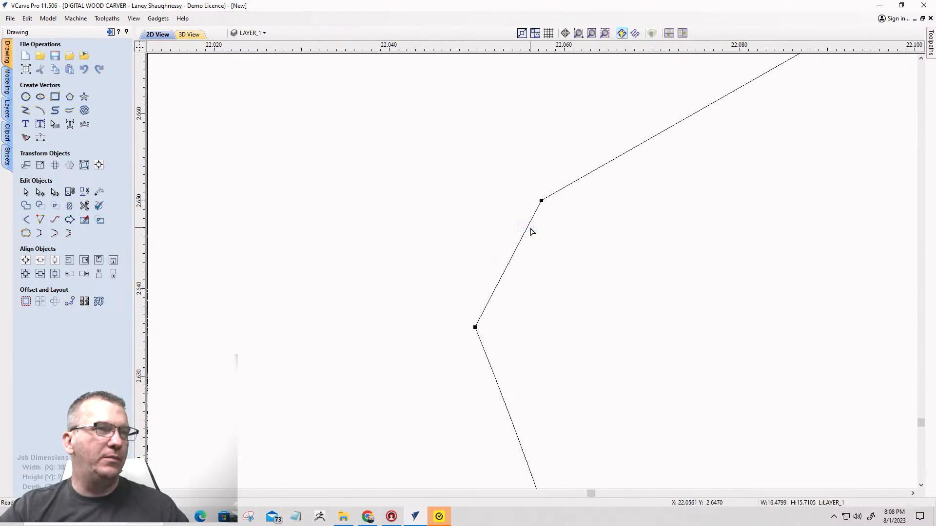
Delete the short corner span between the straight edge and the round tip's arc, and extend both open ends into a sharp corner.
right_click(524, 231)
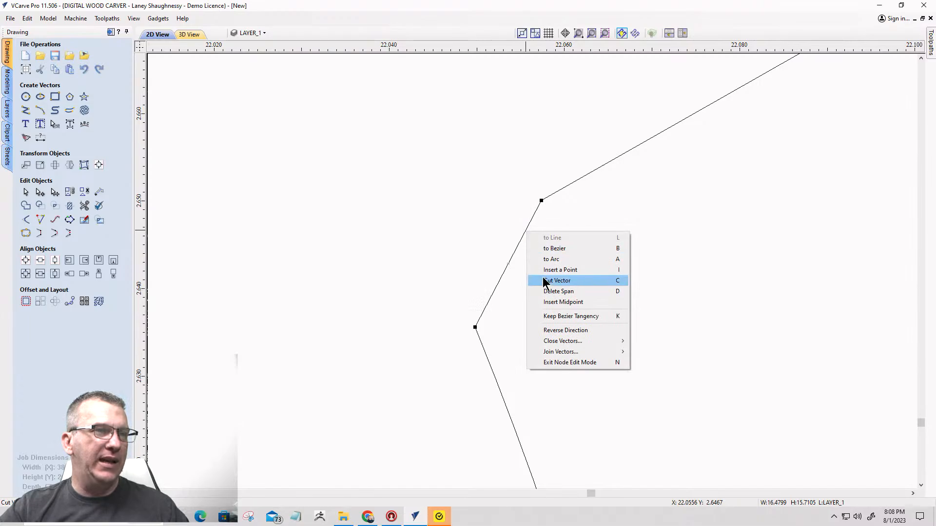
click(543, 291)
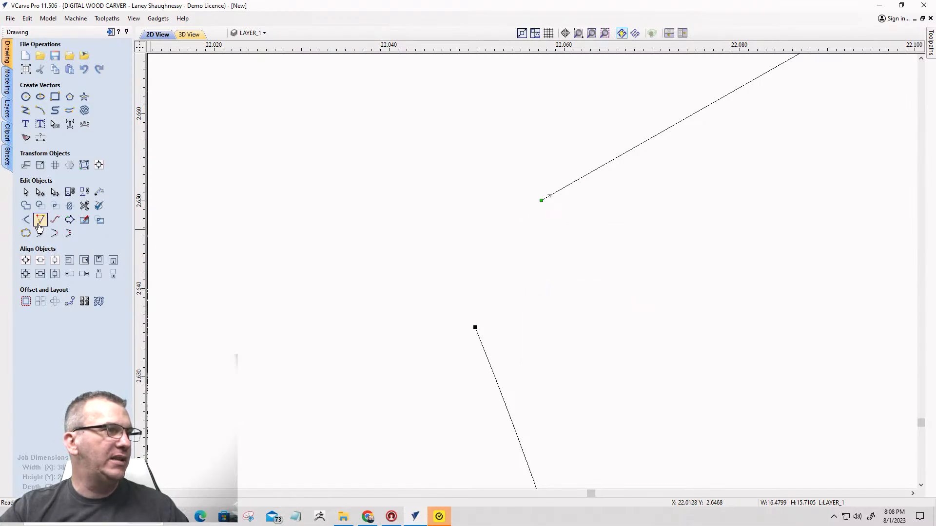
click(476, 330)
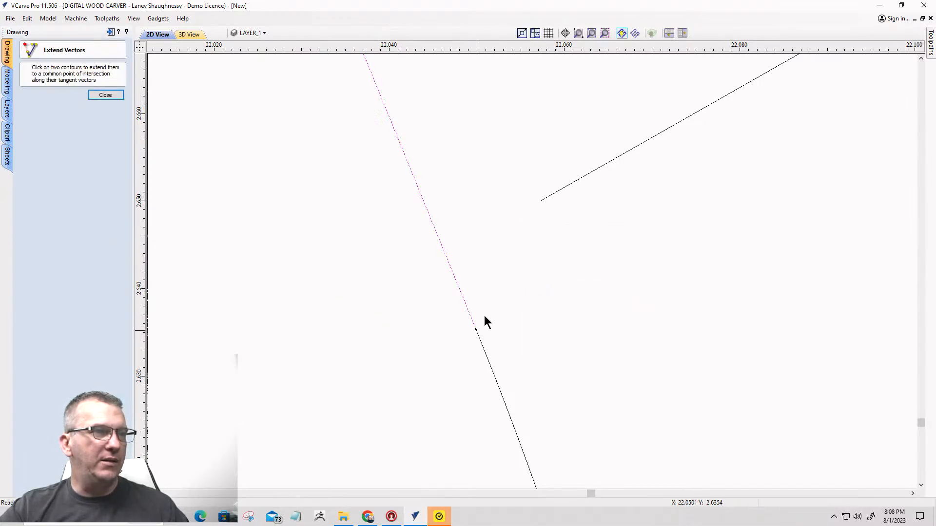
click(551, 196)
scroll(581, 309, down, 6)
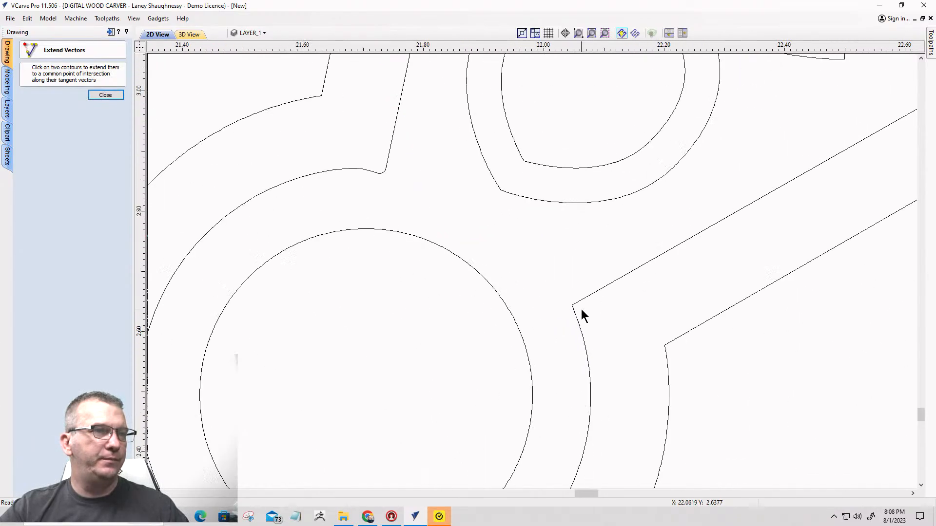
scroll(626, 359, up, 5)
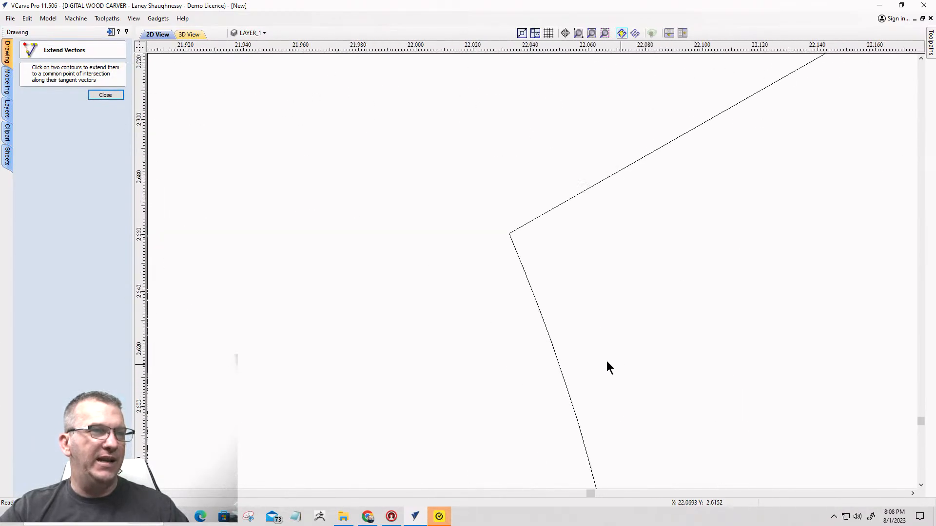
scroll(606, 365, down, 2)
Delete the small rounded span where the top of the round tip's arc meets the steep side edge.
scroll(476, 261, down, 2)
scroll(467, 263, up, 5)
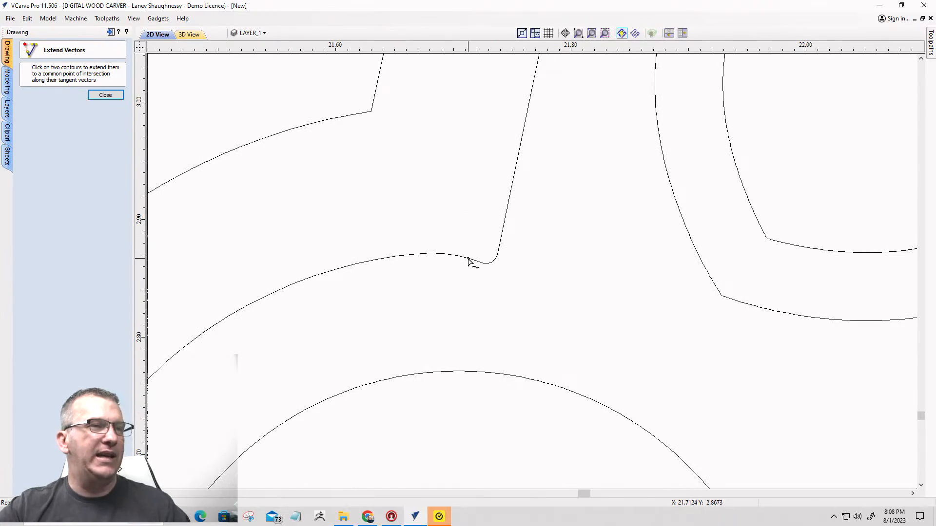
click(105, 95)
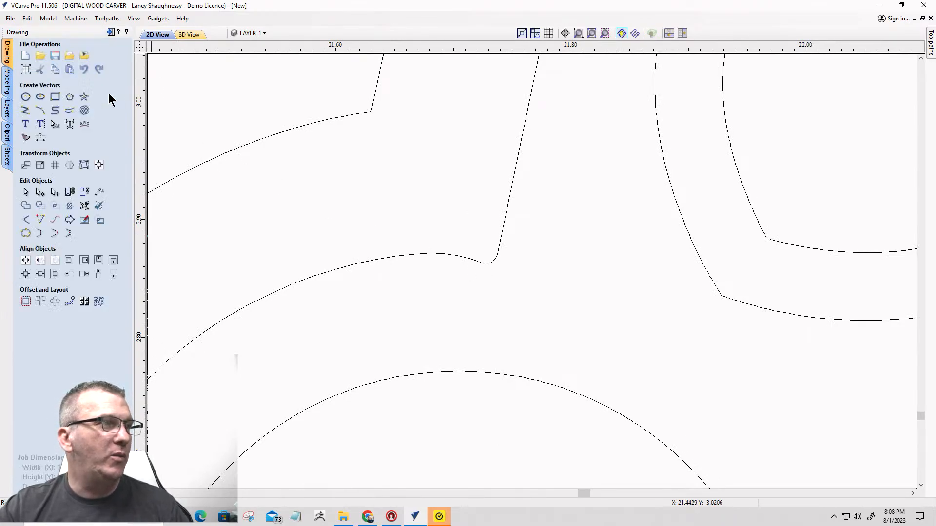
click(40, 193)
click(481, 264)
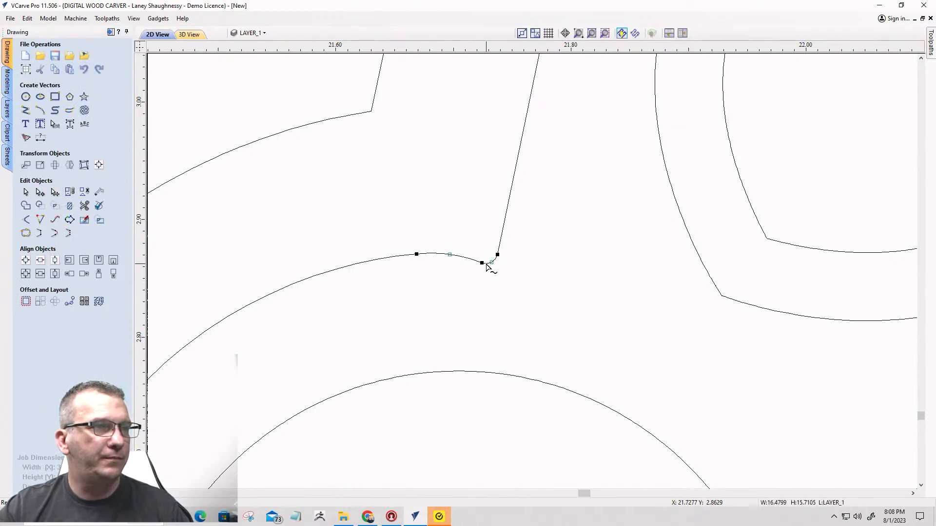
scroll(486, 267, up, 3)
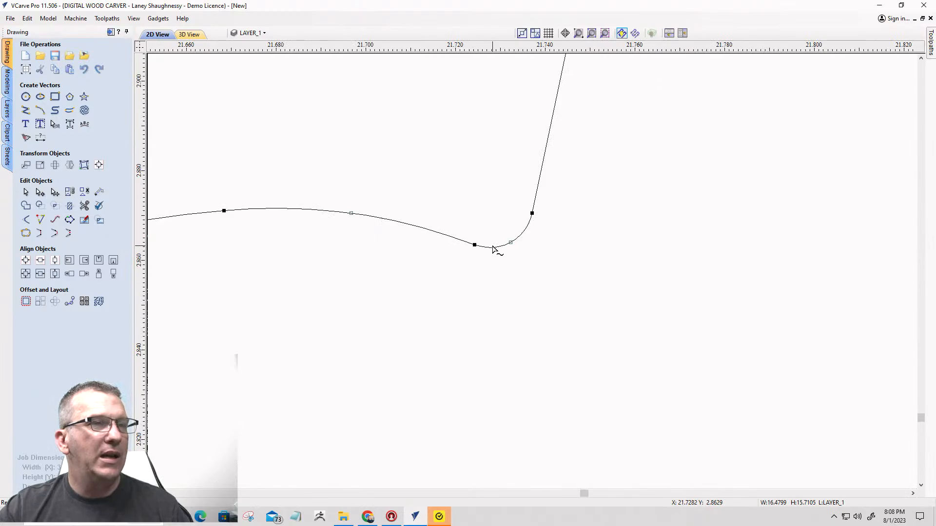
right_click(494, 249)
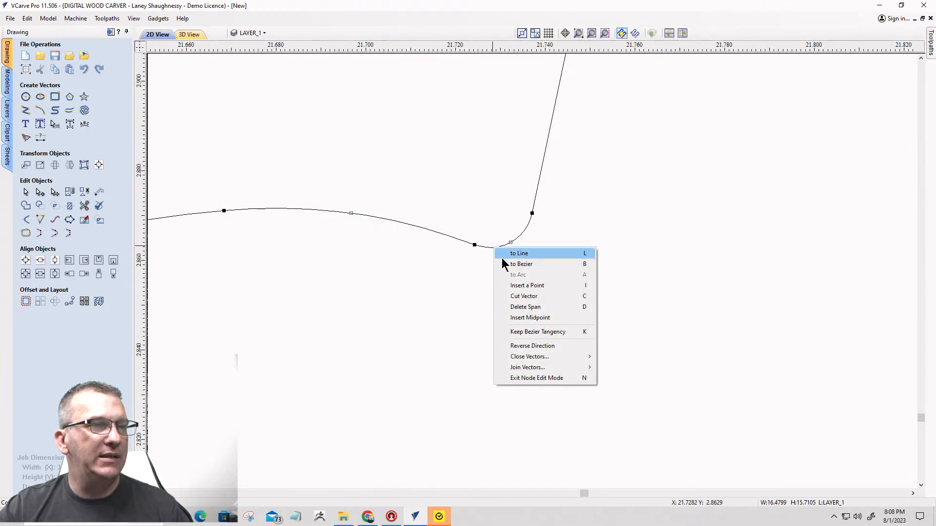
click(511, 307)
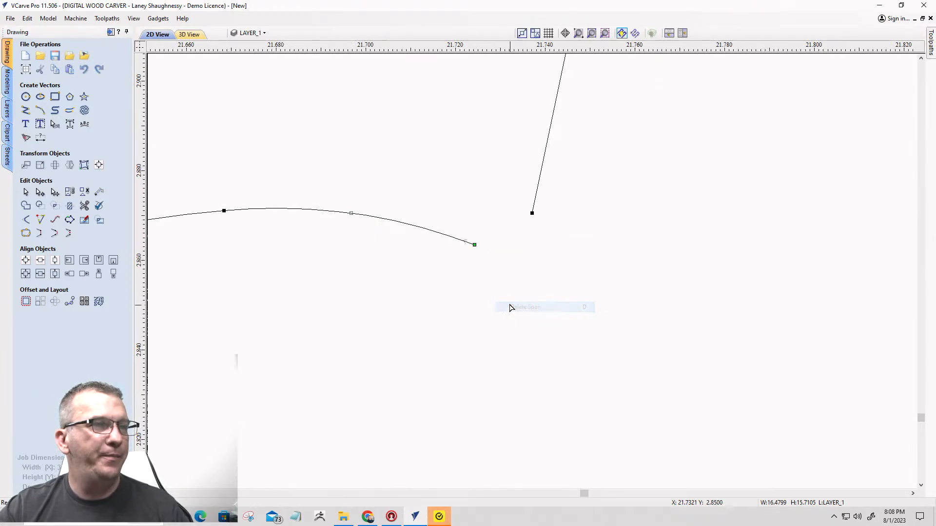
scroll(476, 246, down, 5)
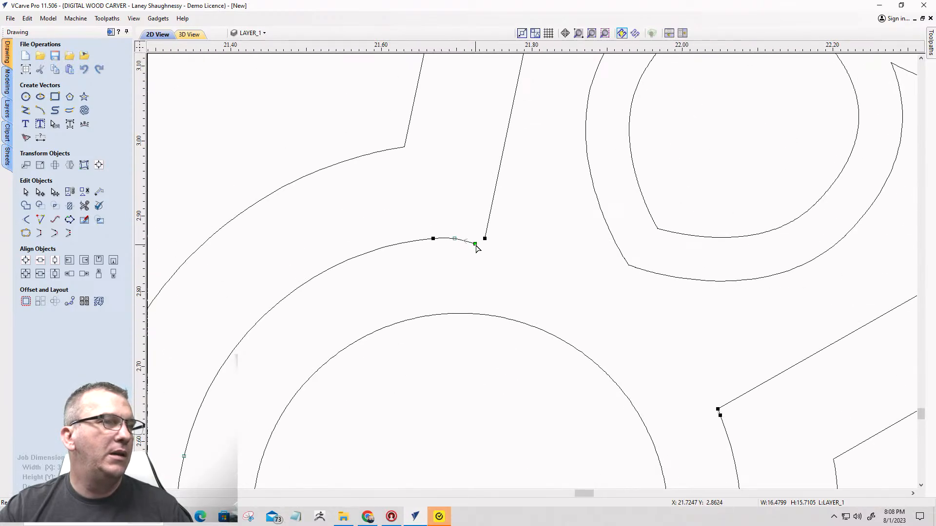
scroll(477, 247, down, 3)
scroll(359, 319, up, 2)
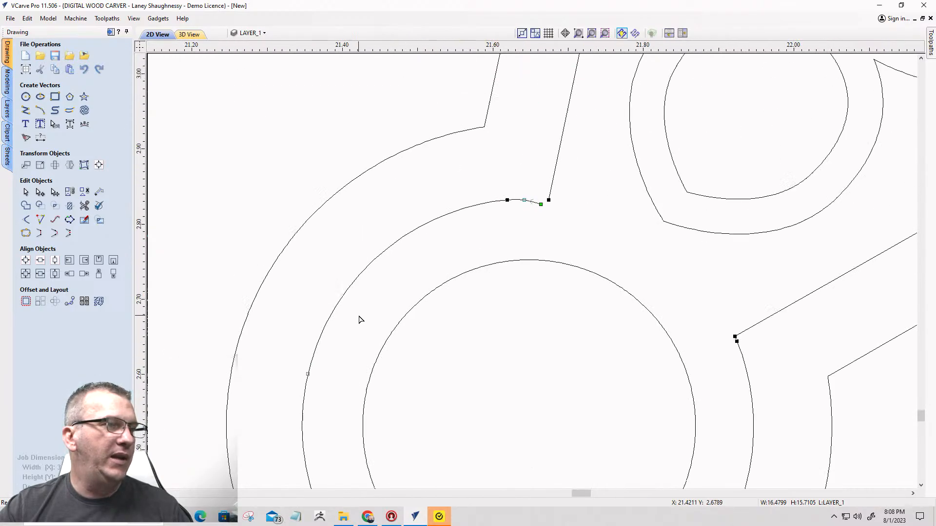
scroll(336, 327, down, 2)
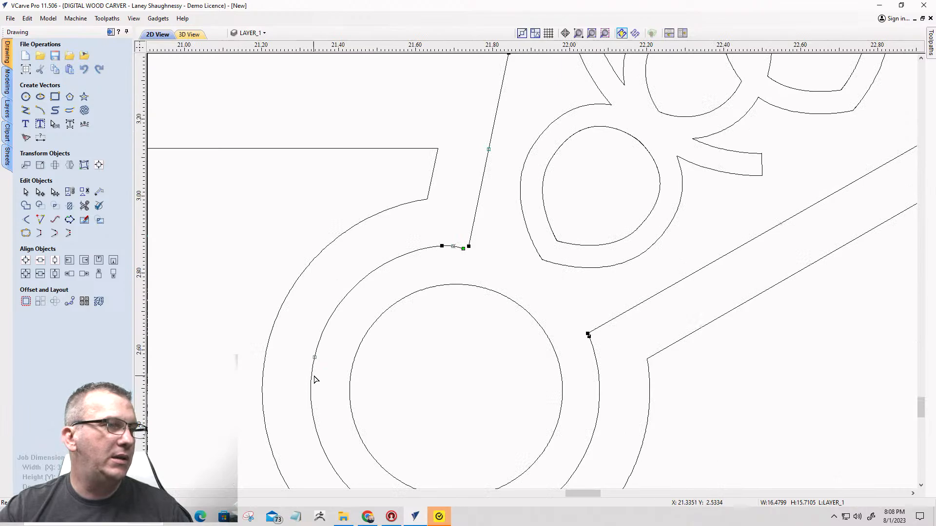
Delete the node where the short top span meets the round tip's arc, and bend the merged span back around the tip.
scroll(313, 378, down, 5)
scroll(334, 376, up, 2)
scroll(333, 380, up, 1)
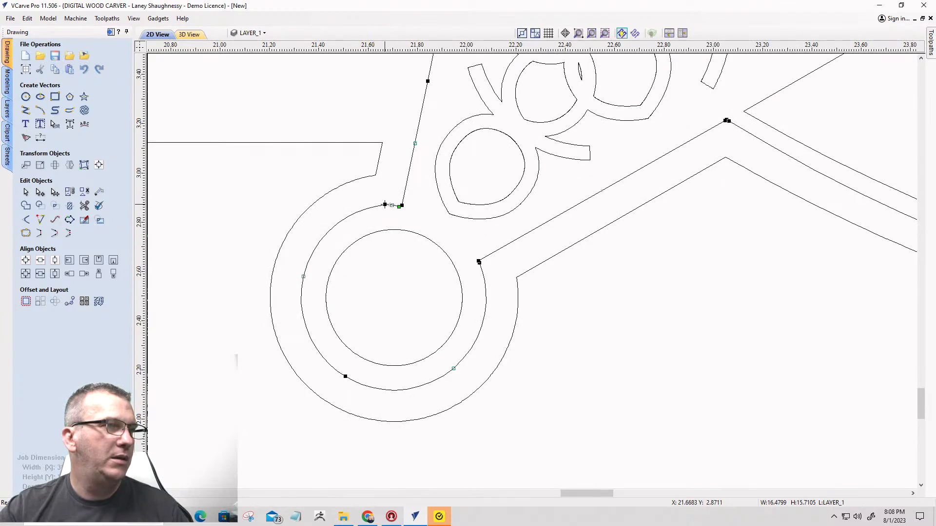
right_click(386, 206)
click(402, 212)
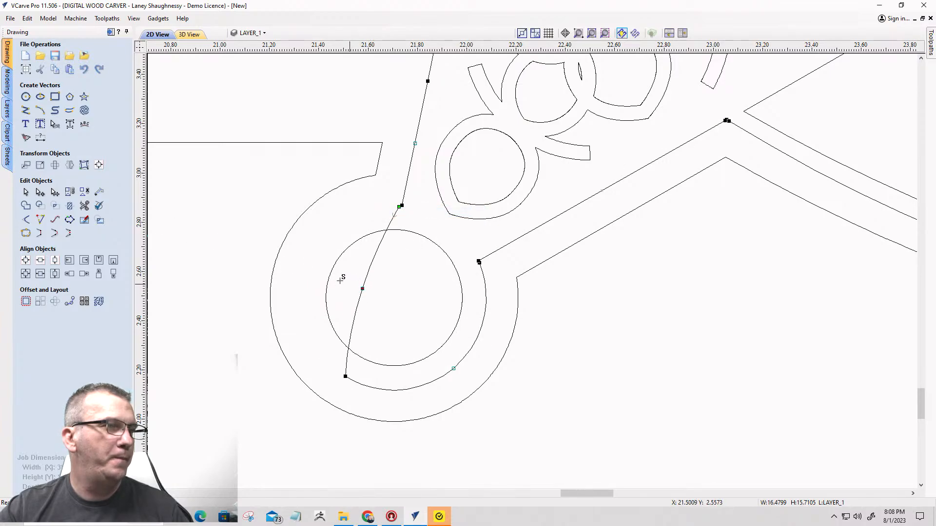
drag(318, 268, 313, 265)
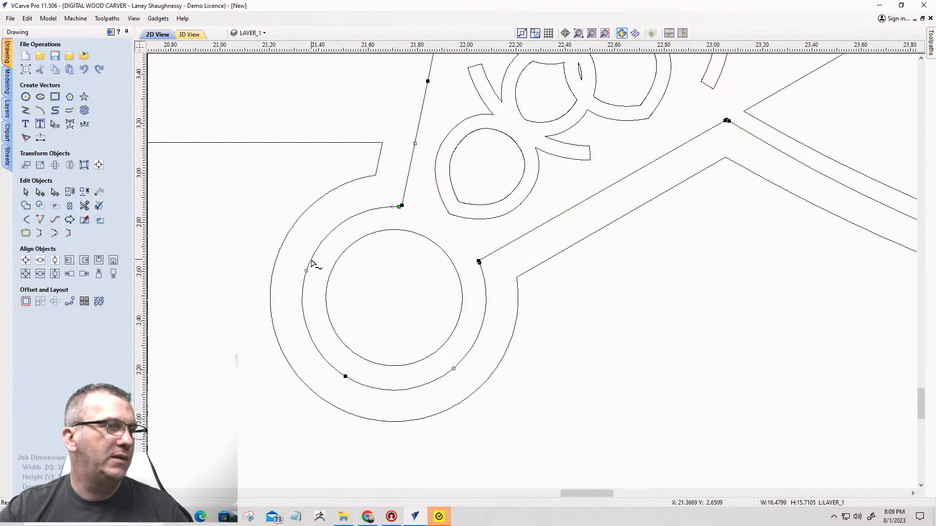
Extend the open ends of the round tip's arc and the steep side edge to a common sharp corner.
scroll(405, 204, up, 4)
scroll(426, 203, up, 4)
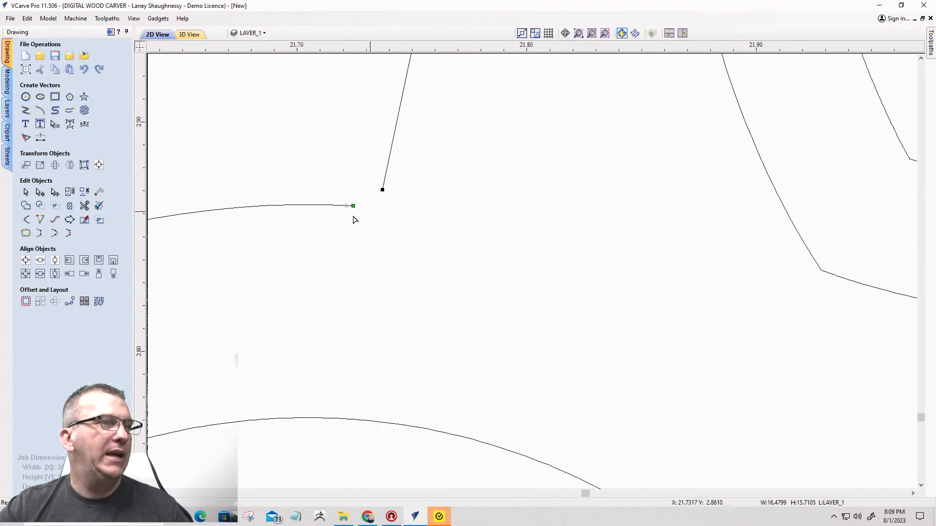
click(40, 220)
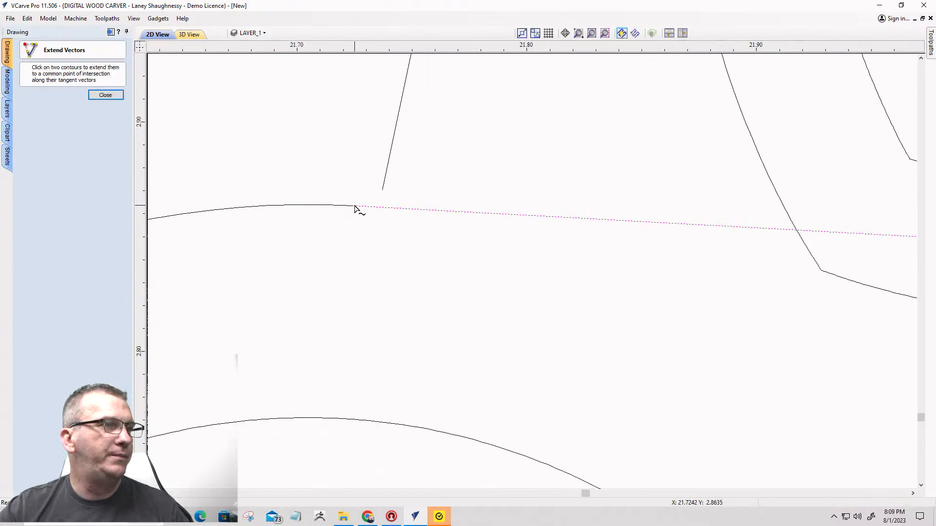
click(354, 206)
click(383, 191)
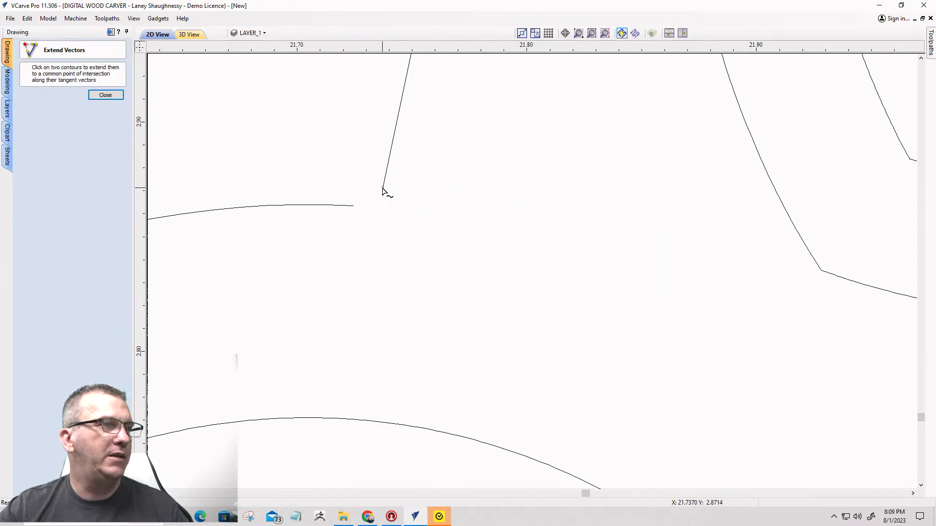
scroll(566, 295, down, 7)
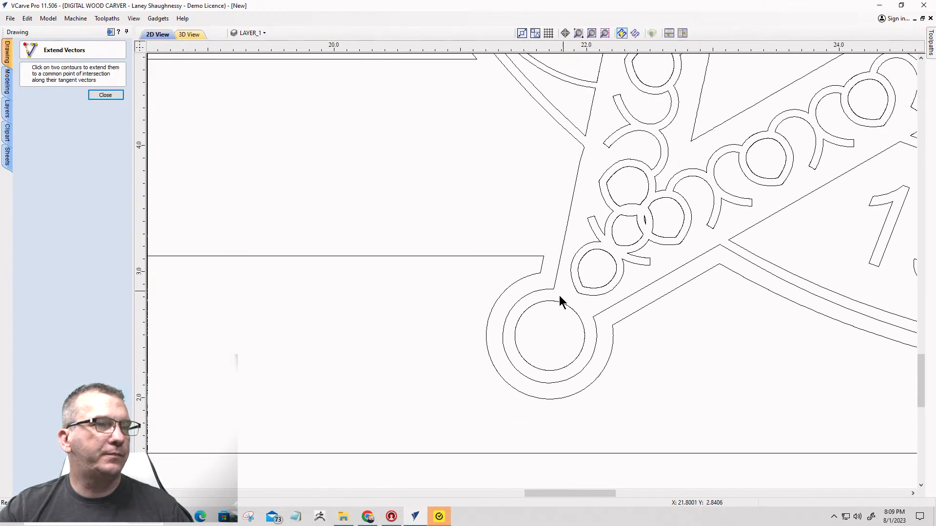
scroll(557, 299, down, 10)
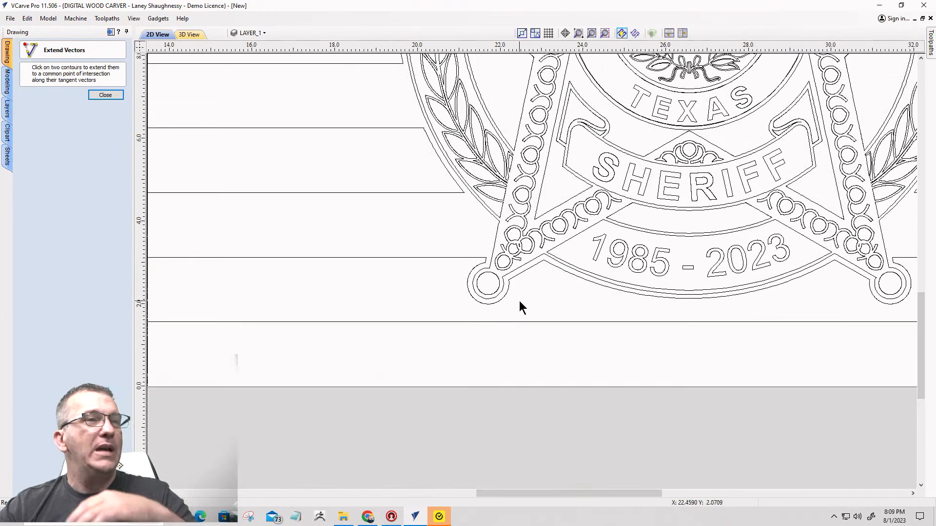
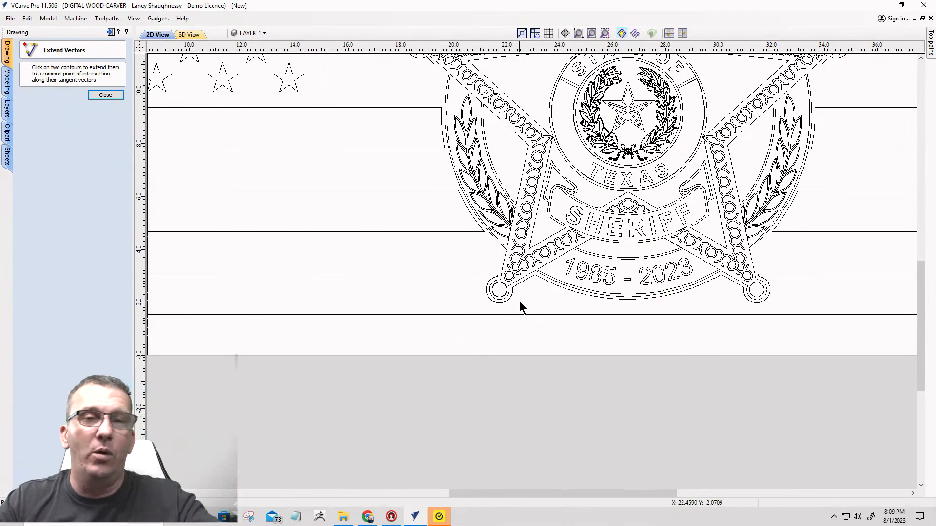
scroll(558, 330, down, 1)
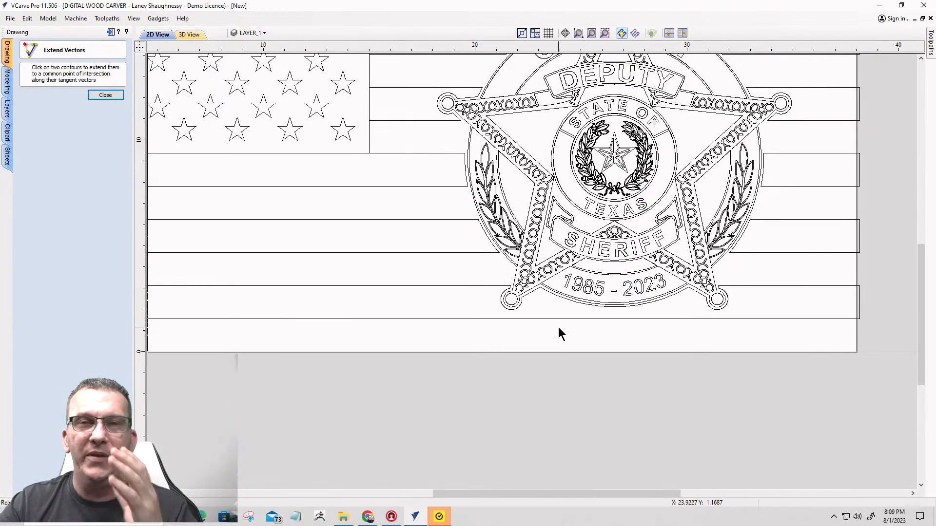
scroll(603, 308, up, 2)
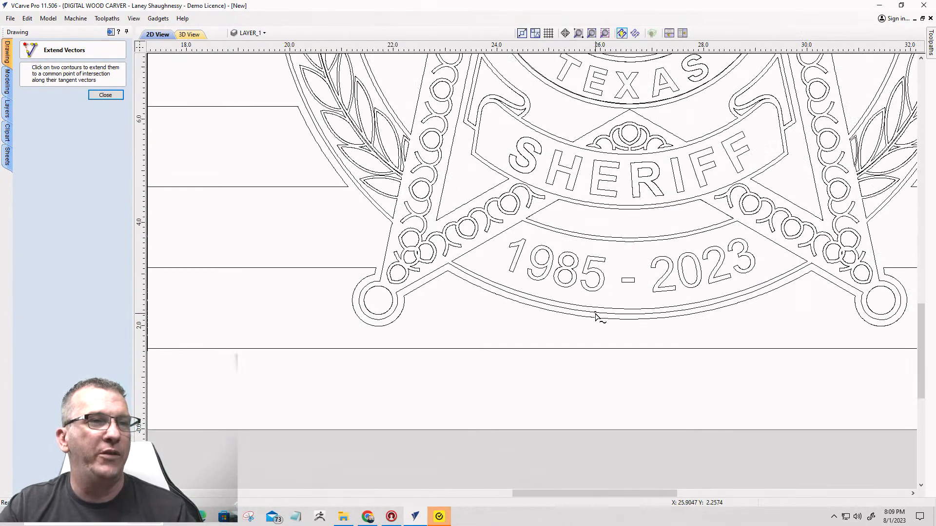
click(105, 95)
Select the leaf near the upper-left end of the central wreath and examine how its nodes are spread.
scroll(501, 378, down, 2)
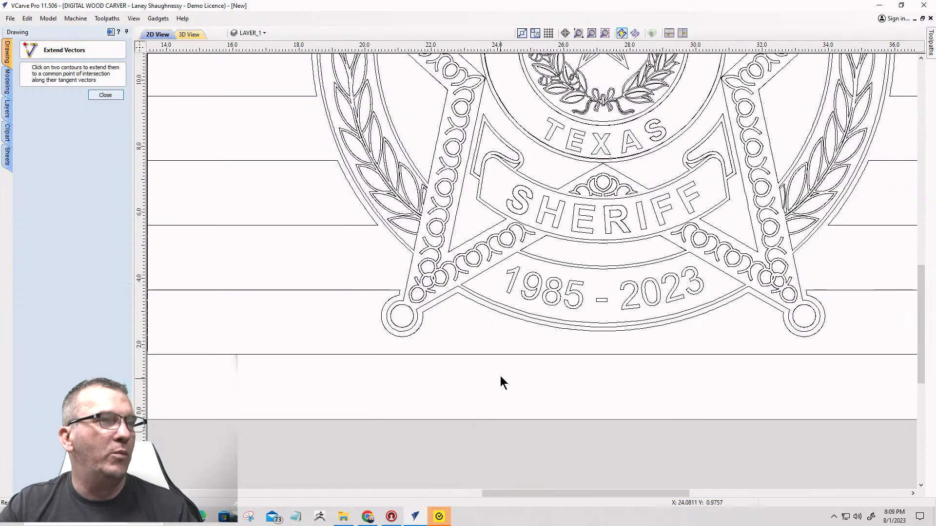
scroll(528, 180, up, 2)
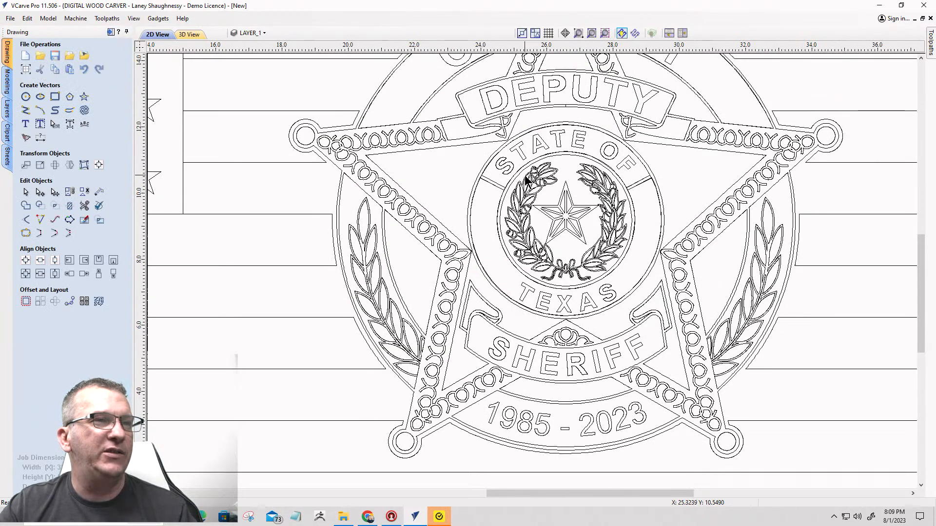
scroll(526, 181, up, 2)
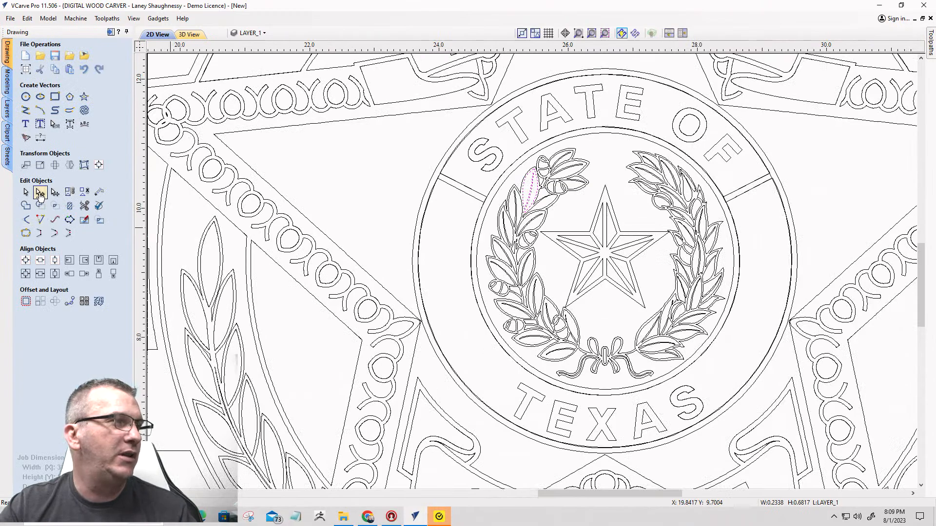
click(530, 190)
scroll(527, 176, up, 5)
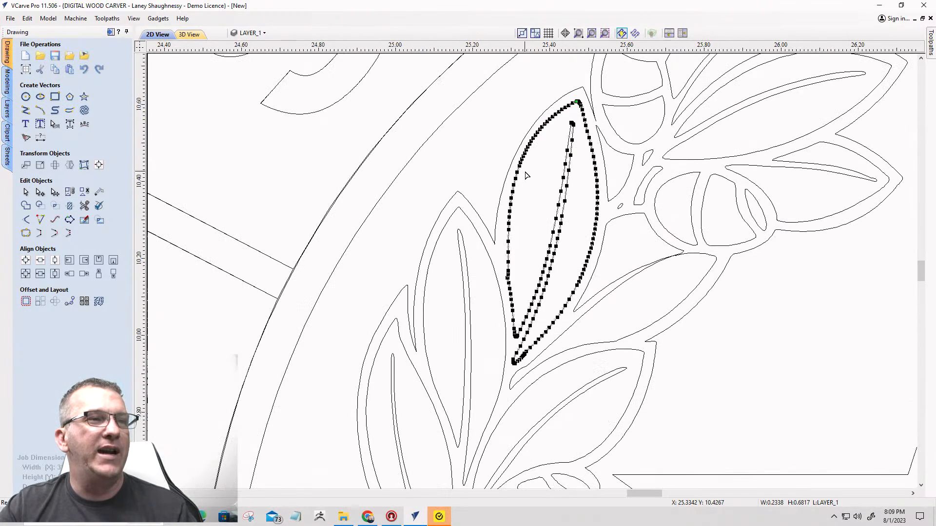
scroll(526, 175, down, 2)
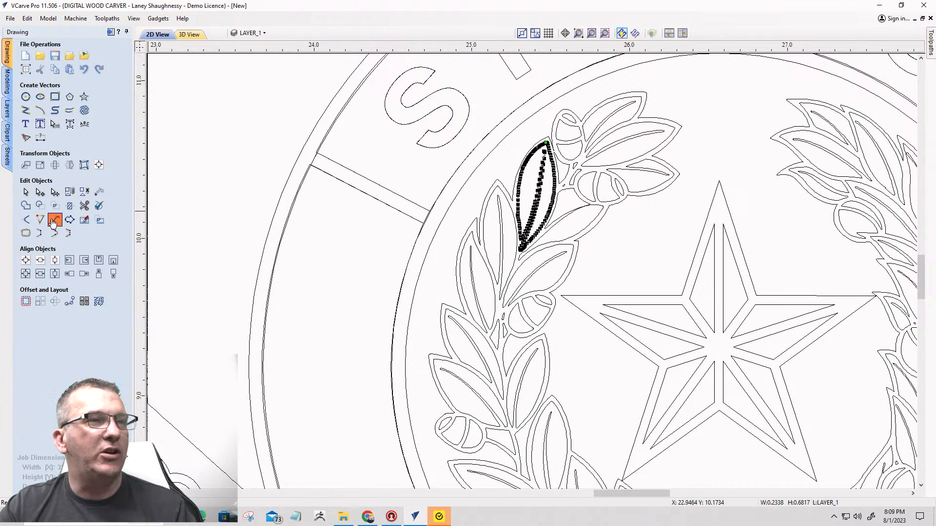
Preview fitting Bezier curves to the selected leaf, with sharp corners not kept and the selected vectors replaced.
click(54, 220)
scroll(525, 190, up, 3)
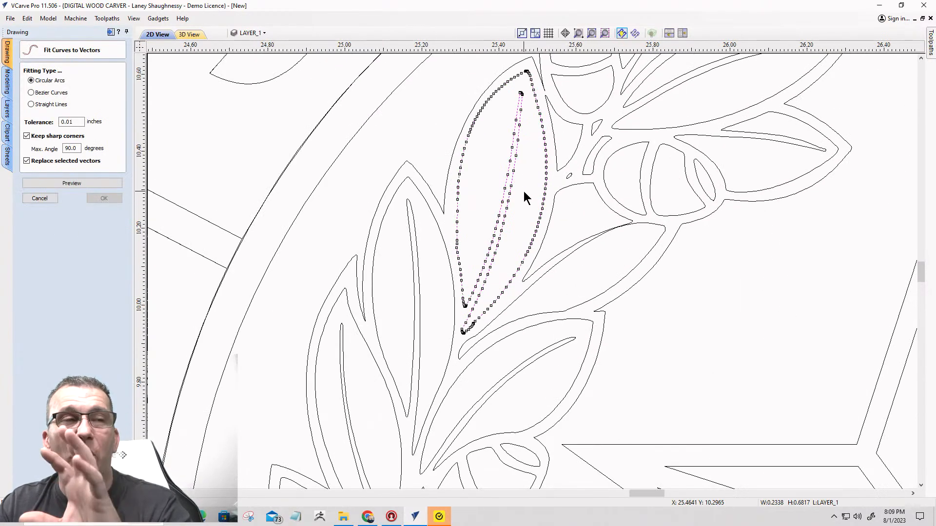
scroll(469, 258, up, 3)
scroll(469, 257, down, 4)
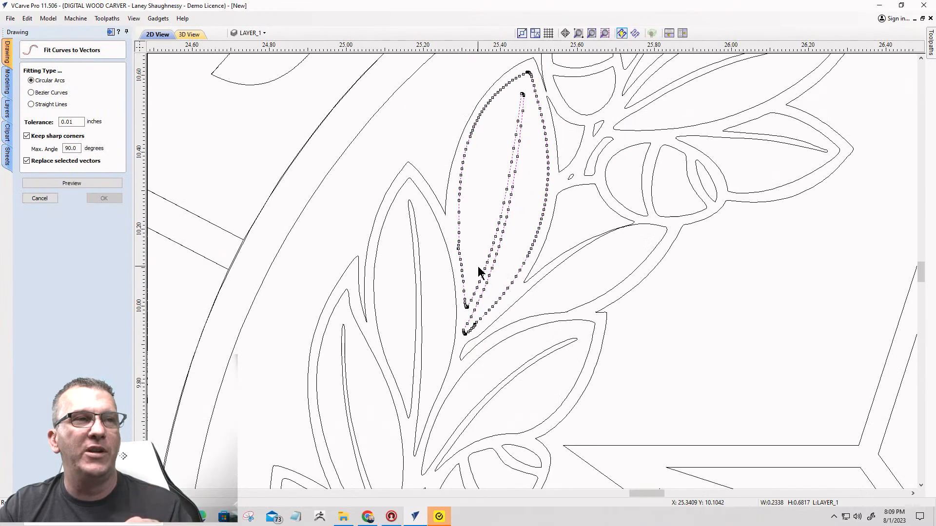
scroll(480, 270, up, 1)
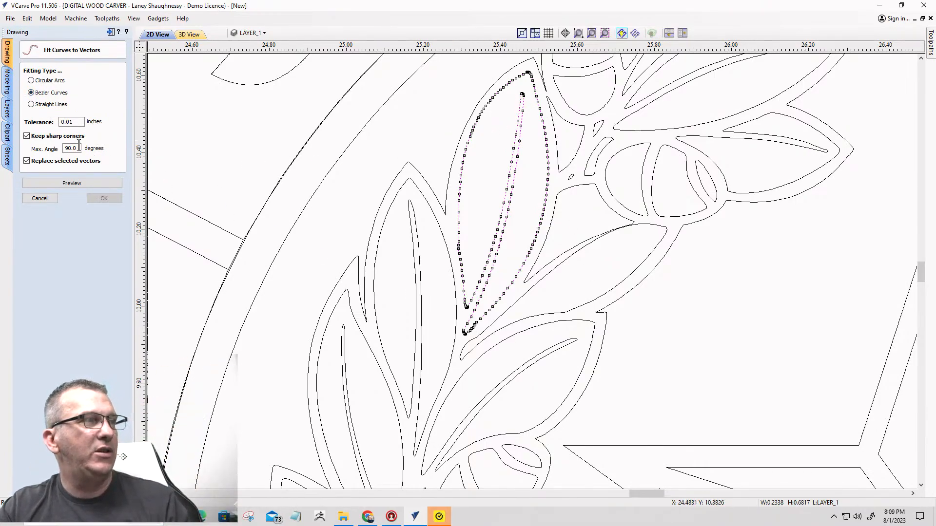
click(26, 136)
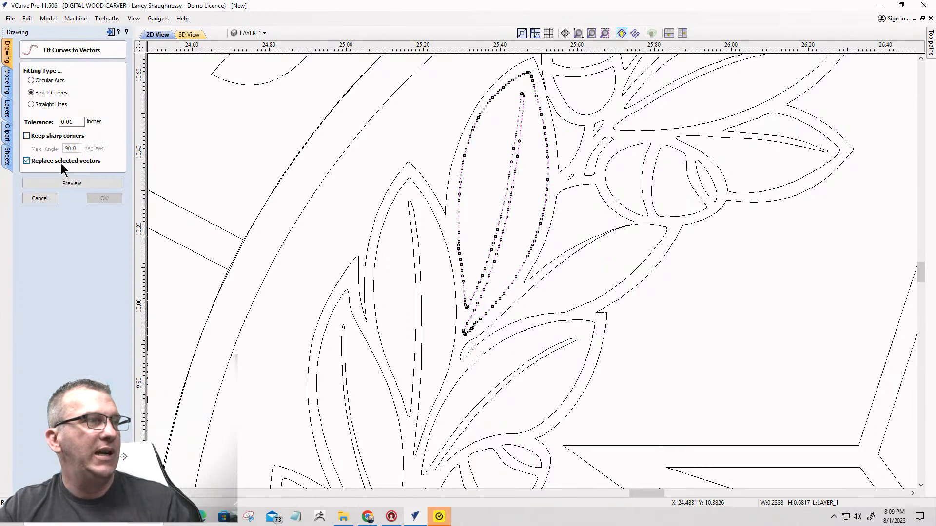
click(67, 185)
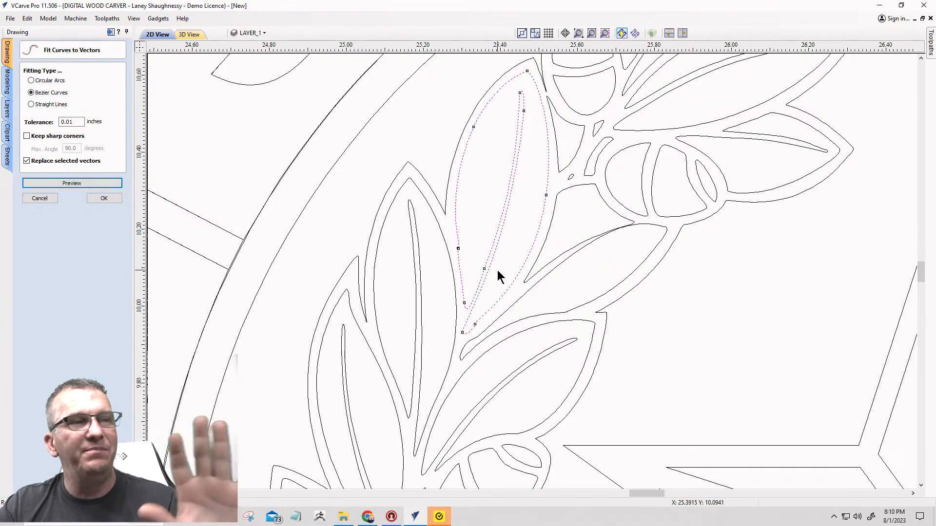
Select the central wreath's vectors for curve fitting, excluding the surrounding circles, the ring letters, the star and the already previewed leaf.
scroll(498, 272, down, 5)
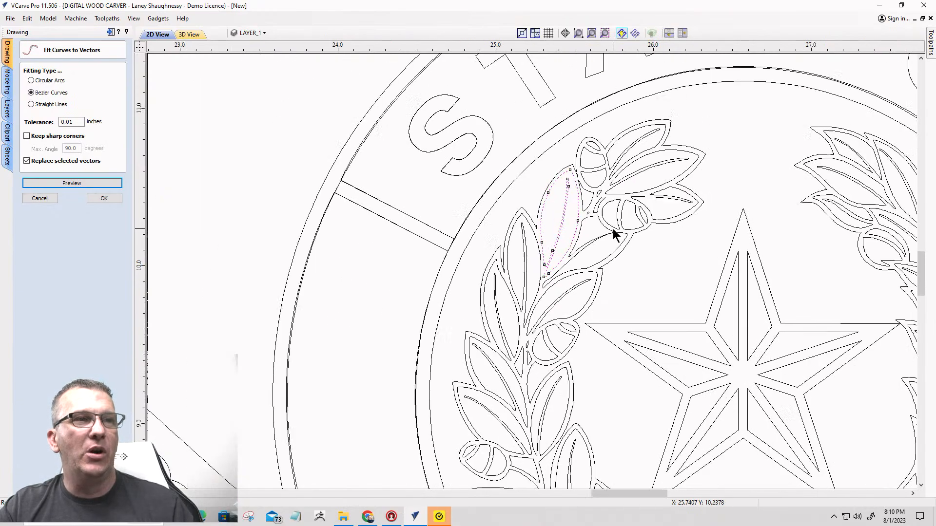
scroll(609, 220, down, 2)
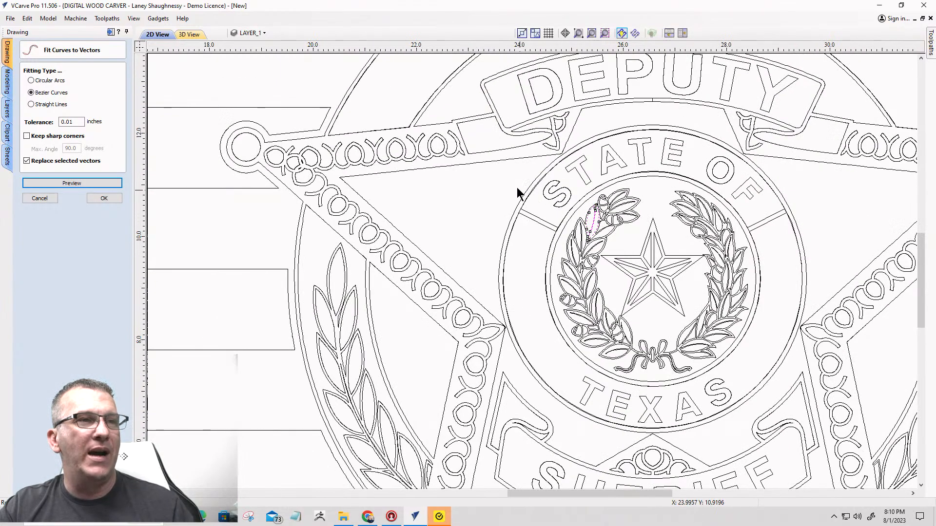
drag(472, 168, 769, 390)
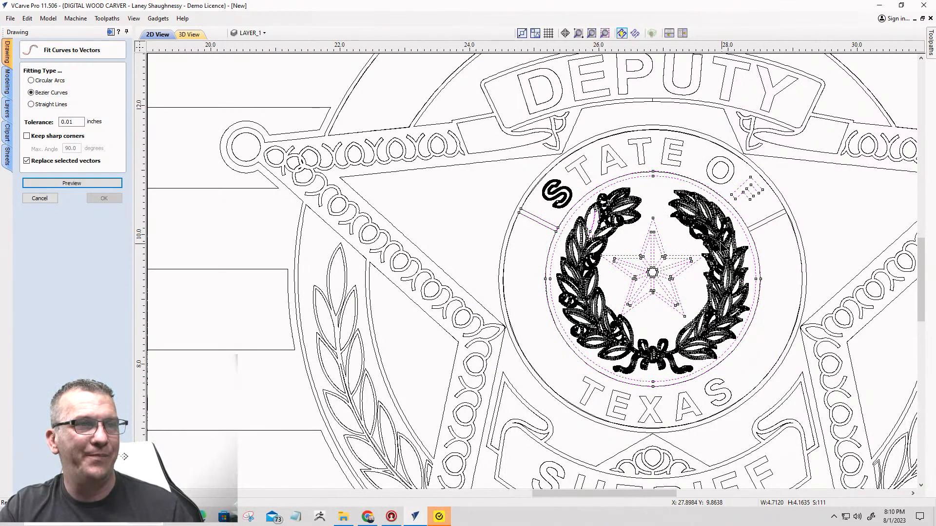
scroll(682, 219, up, 3)
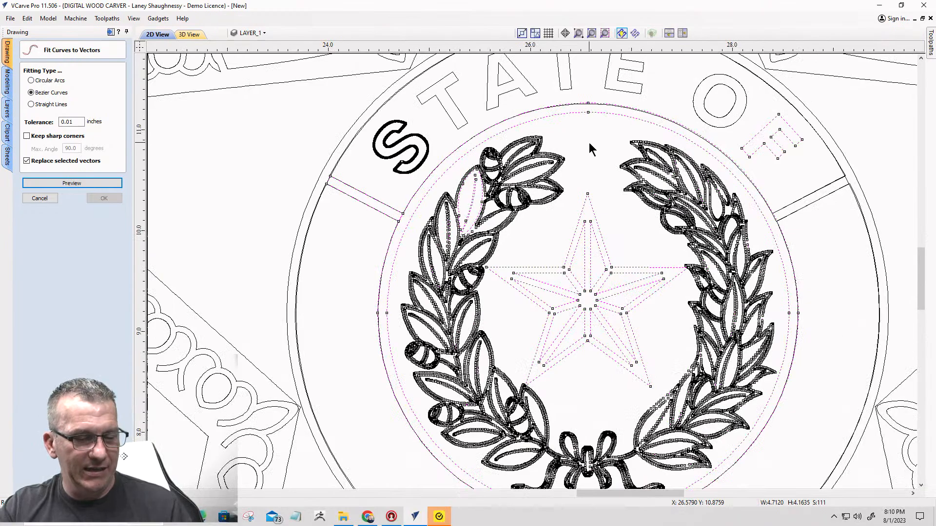
ctrl+click(580, 104)
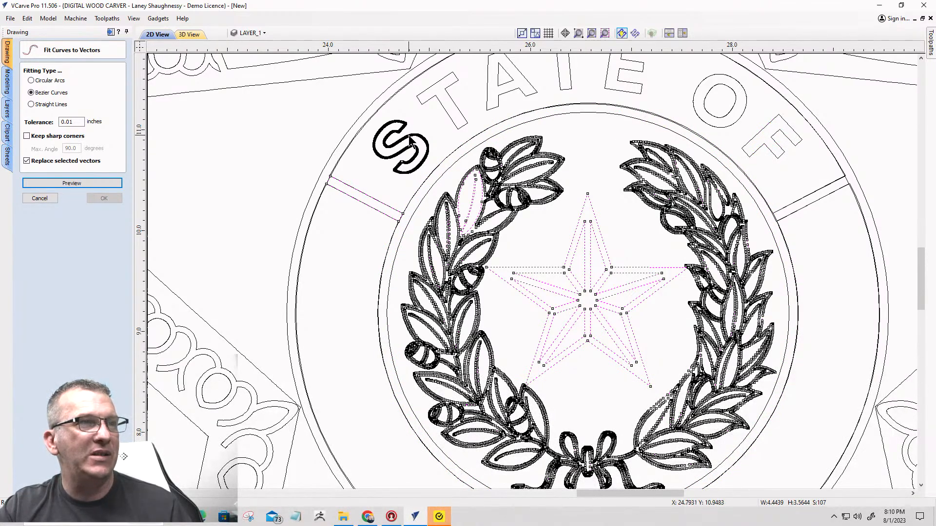
scroll(551, 203, down, 2)
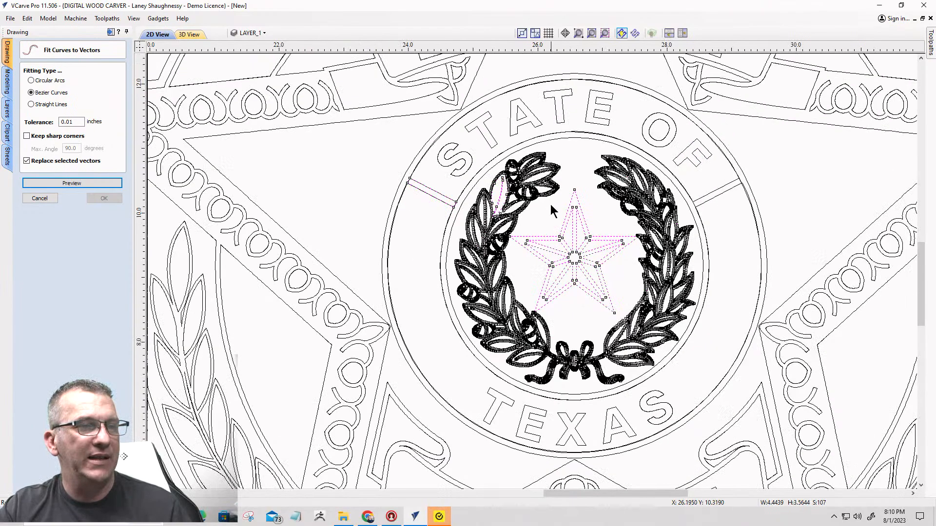
shift+drag(612, 278, 552, 225)
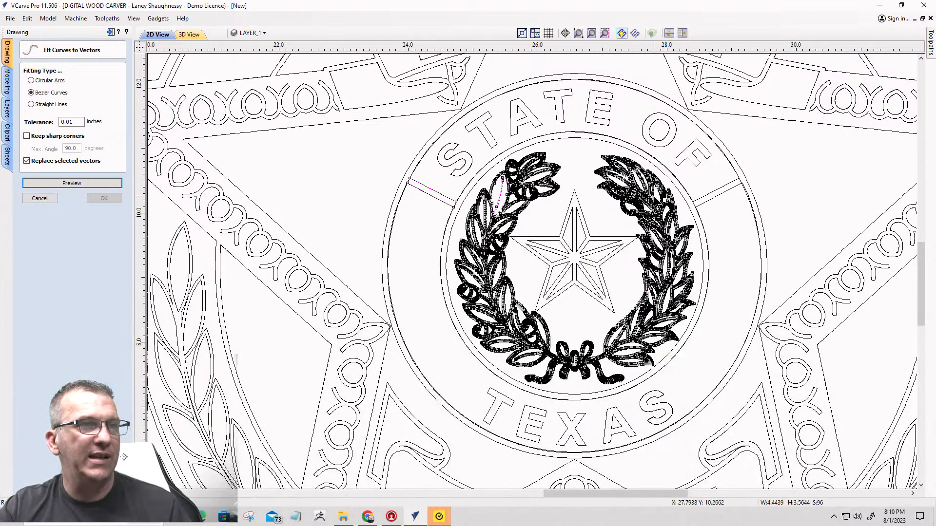
scroll(498, 220, up, 2)
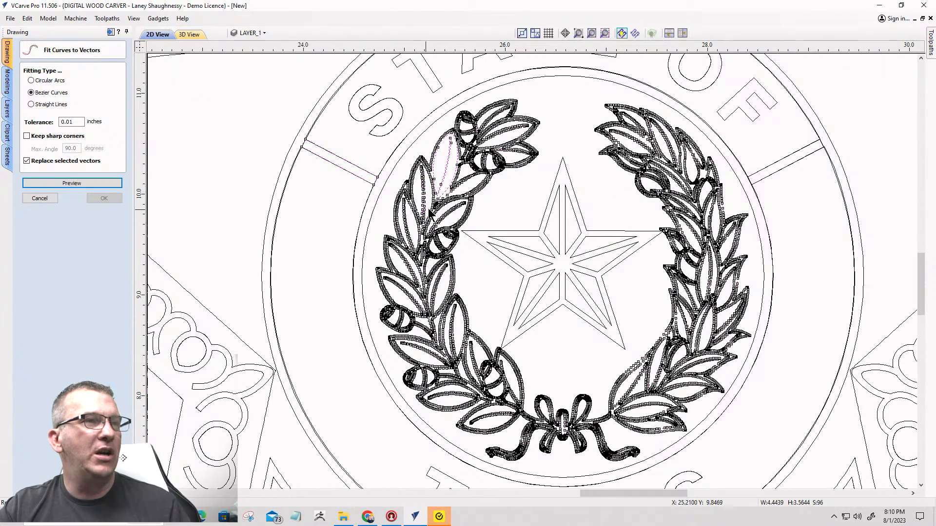
scroll(435, 194, up, 1)
scroll(436, 194, up, 1)
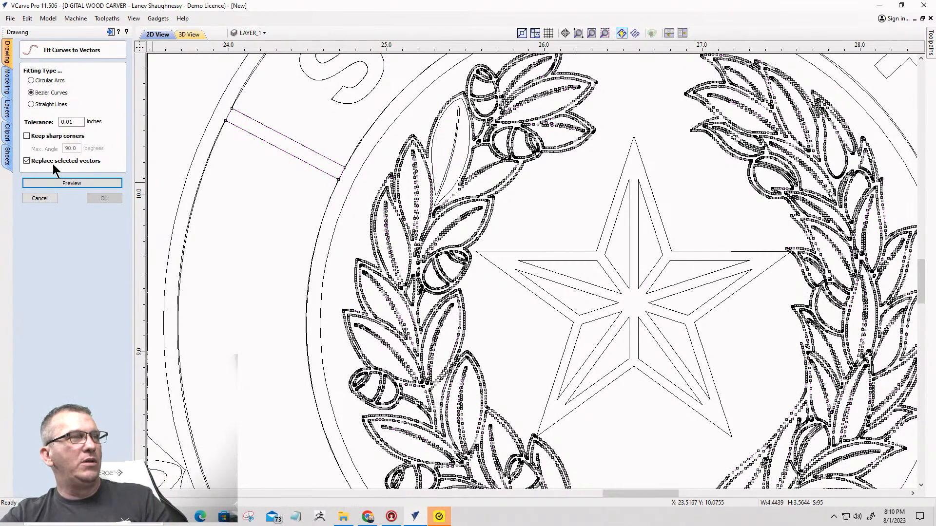
Fit Bezier curves to the selected wreath vectors, replacing the originals, and display the nodes of the fitted curves.
click(72, 183)
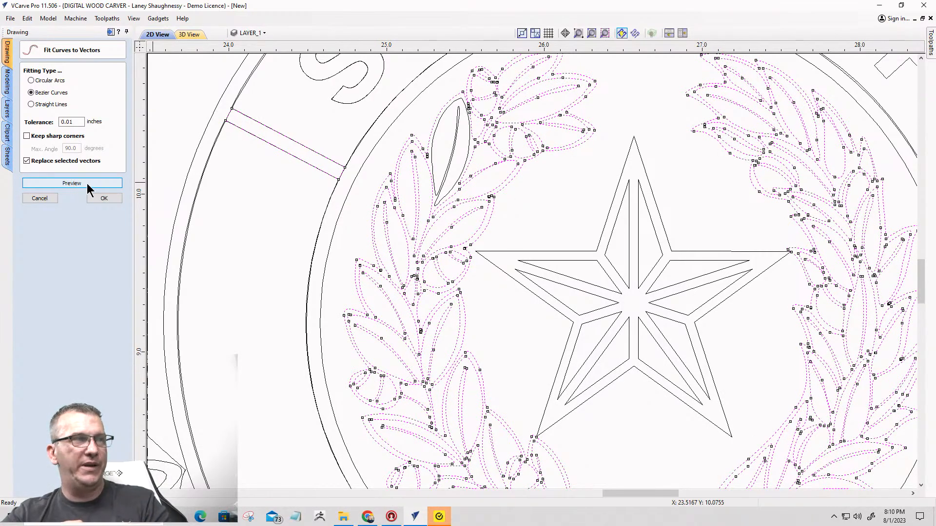
click(106, 197)
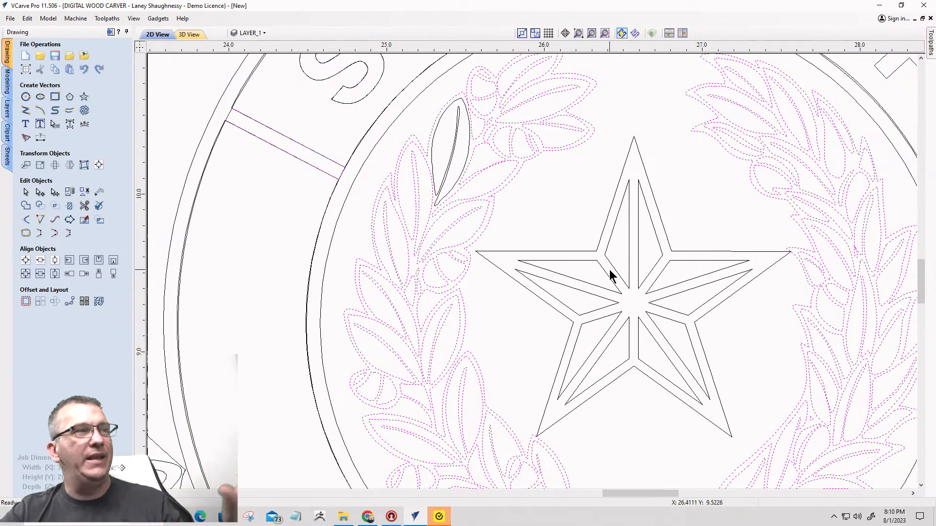
scroll(610, 275, down, 2)
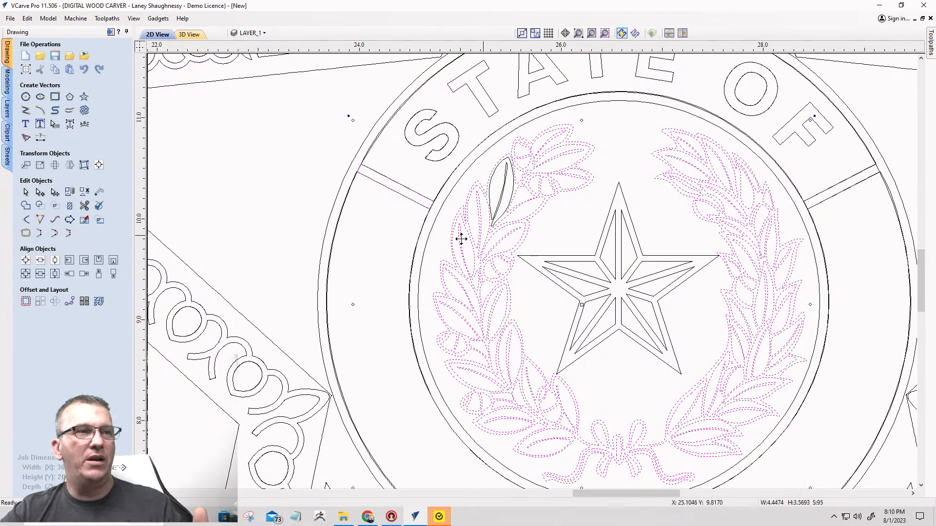
click(450, 249)
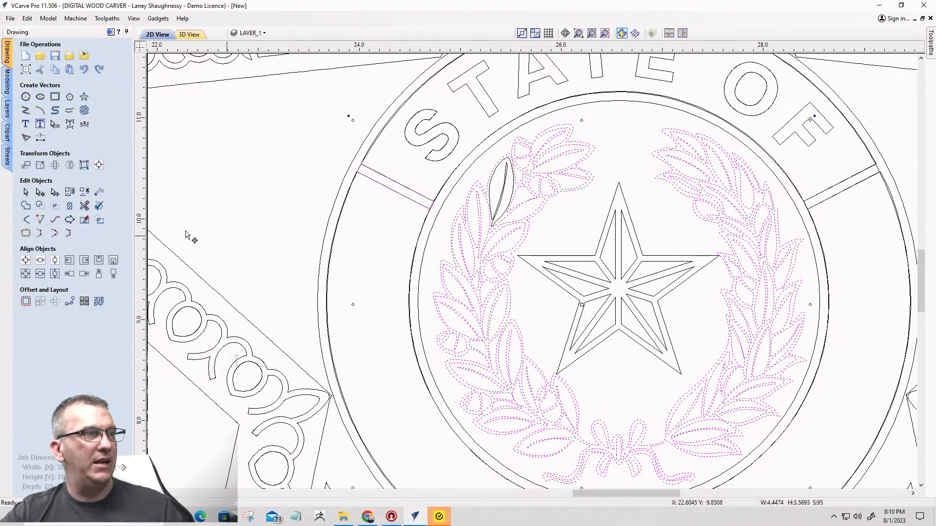
click(39, 192)
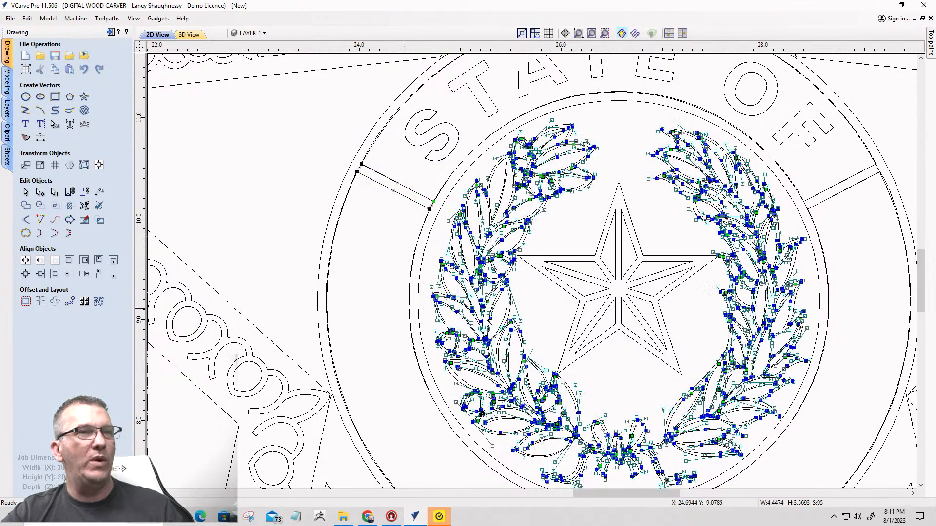
Clear the wreath selection and examine the fitted nodes of individual leaf and acorn vectors on the wreath's right side.
click(710, 334)
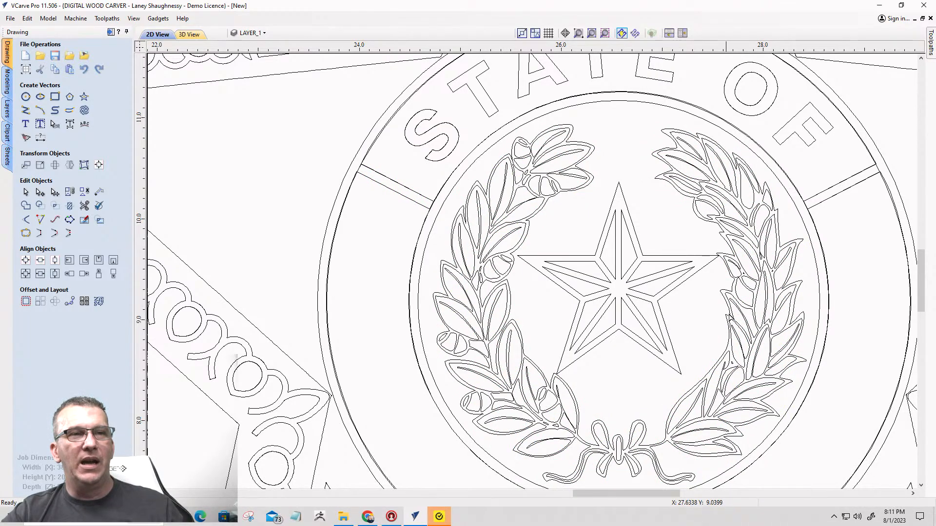
click(732, 307)
scroll(738, 322, up, 6)
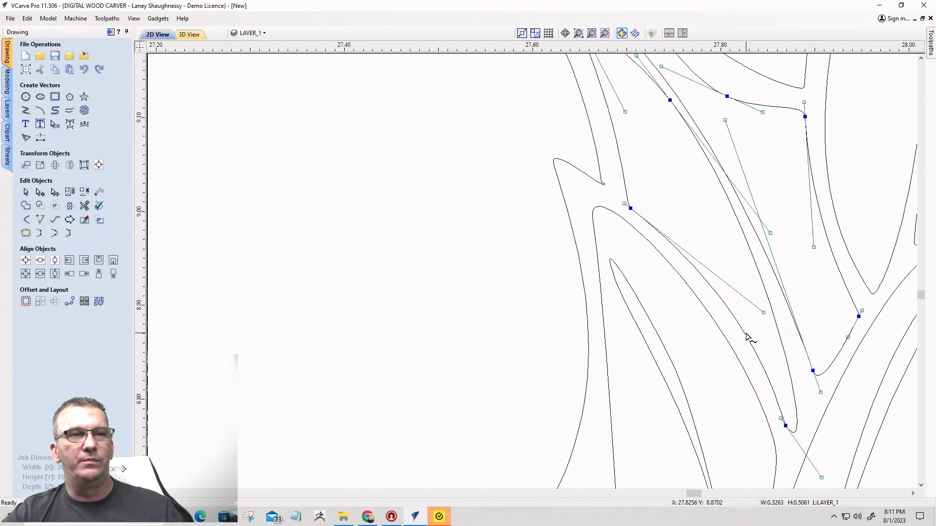
scroll(747, 337, down, 2)
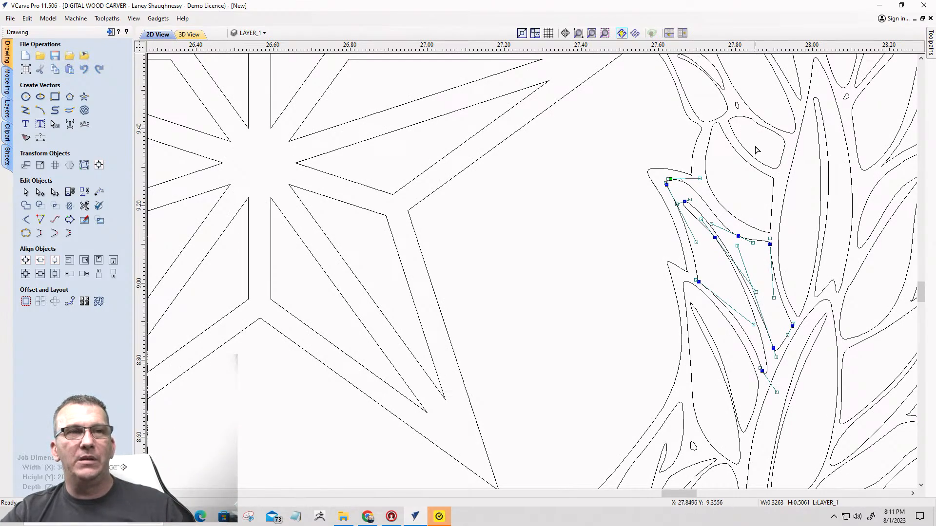
scroll(757, 150, up, 7)
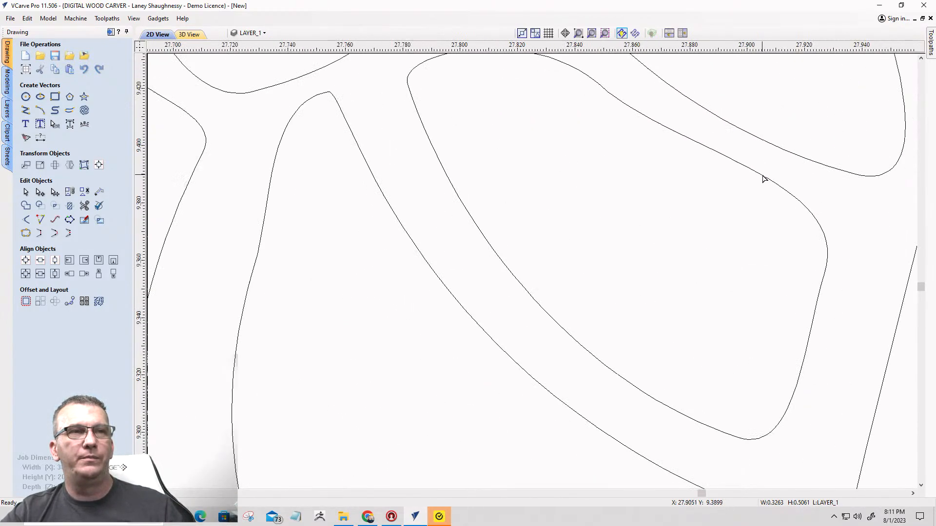
scroll(702, 218, down, 5)
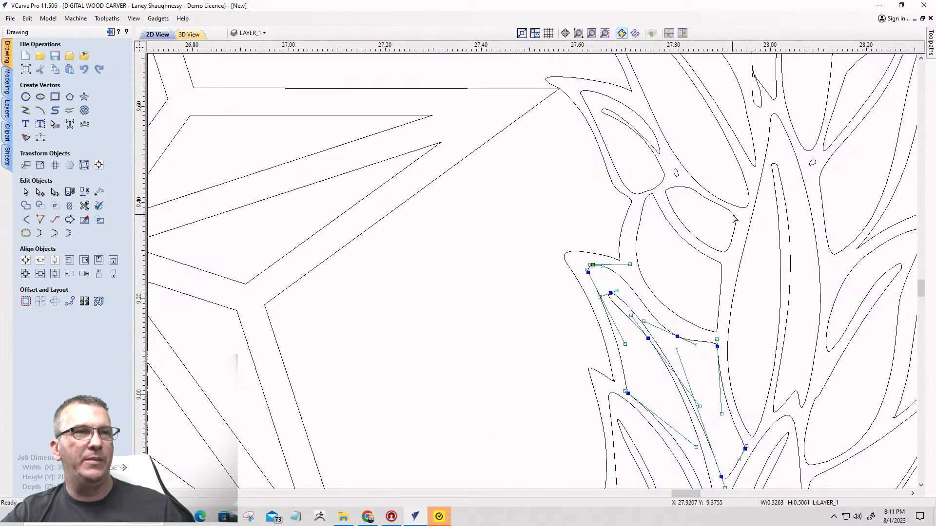
scroll(572, 81, up, 4)
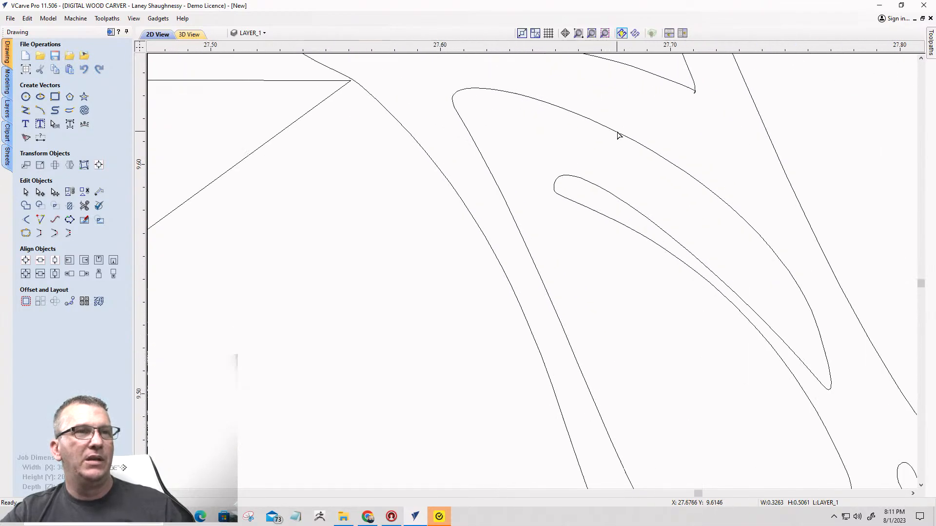
scroll(648, 143, down, 1)
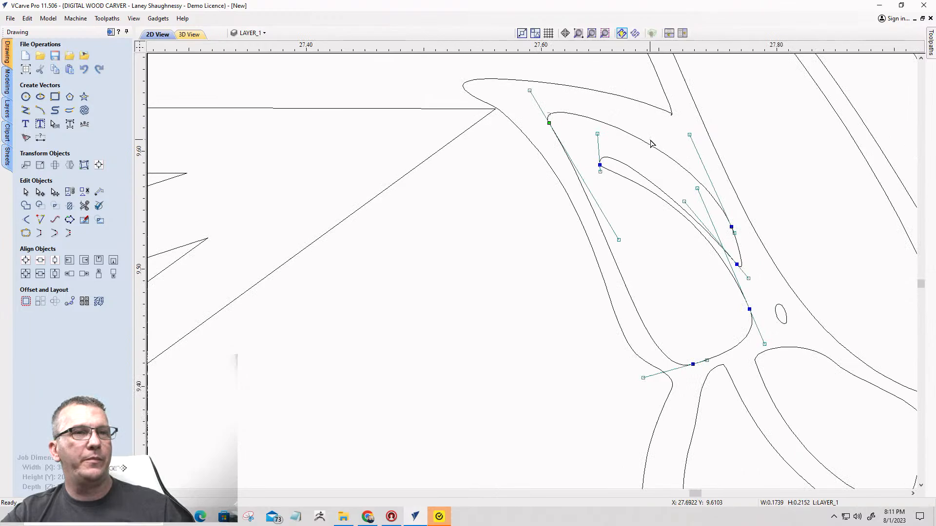
scroll(651, 143, down, 3)
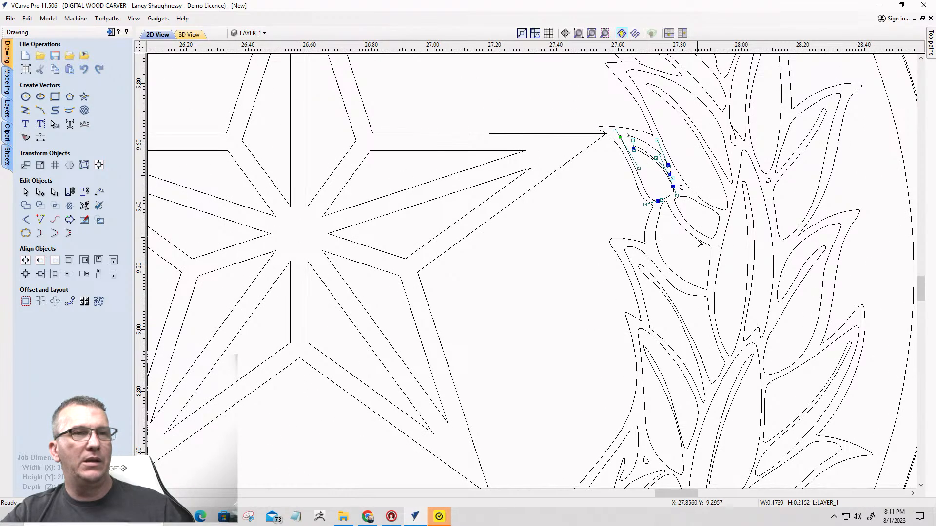
Fit Bezier curves with a 0.01-inch tolerance to the acorn body vector on the wreath's right side, replacing the original.
click(699, 243)
scroll(692, 246, up, 3)
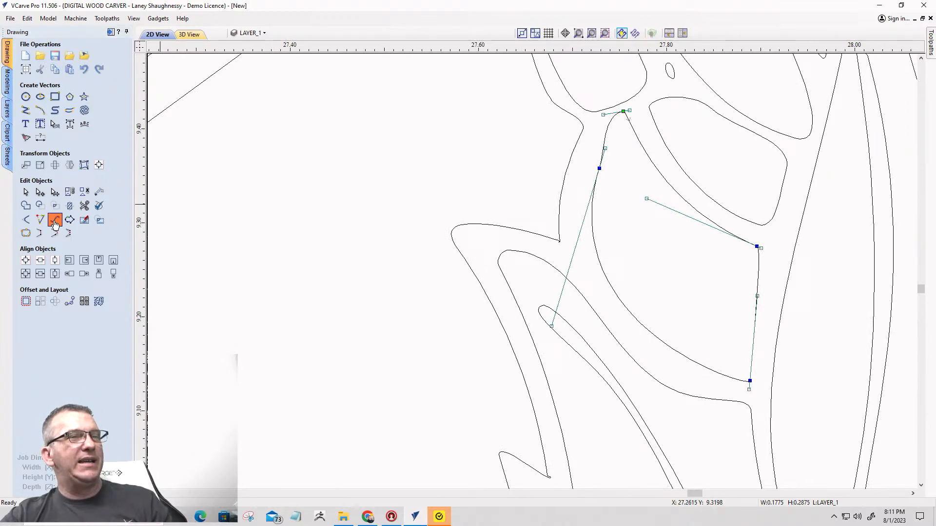
click(55, 221)
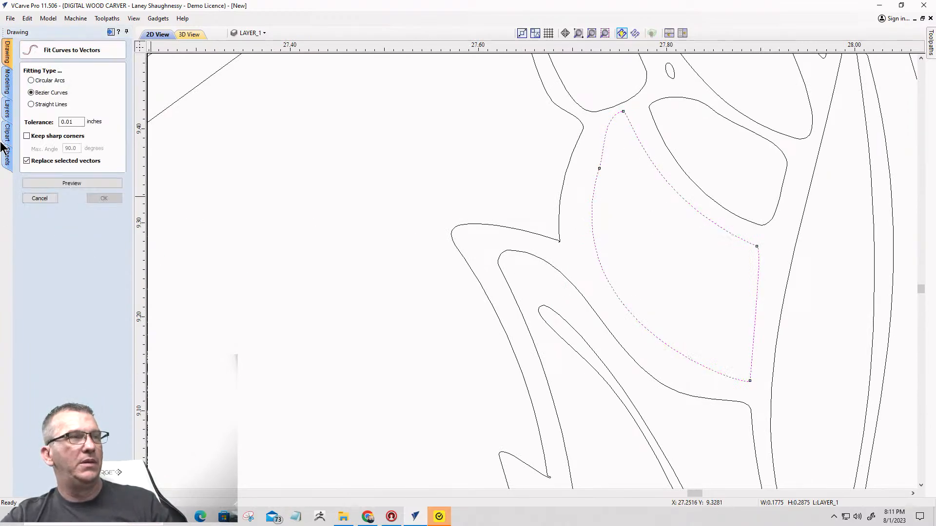
click(62, 184)
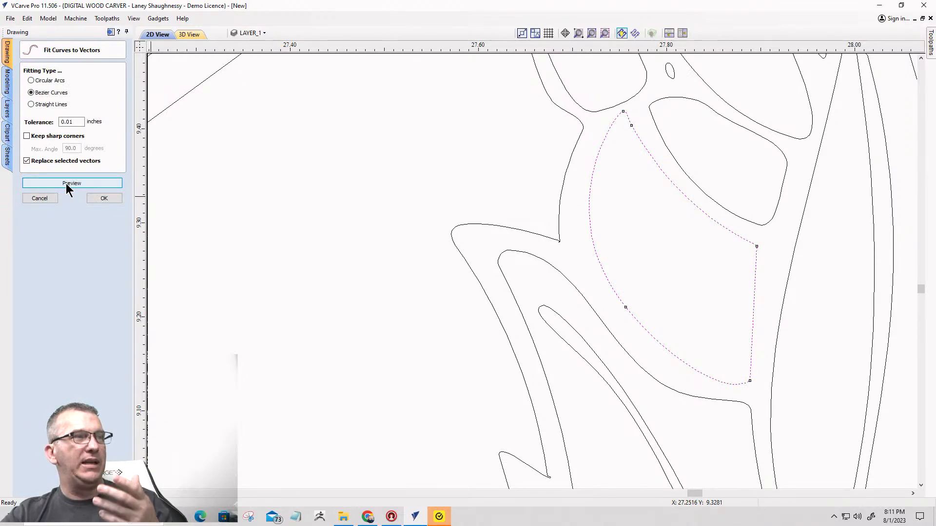
click(103, 198)
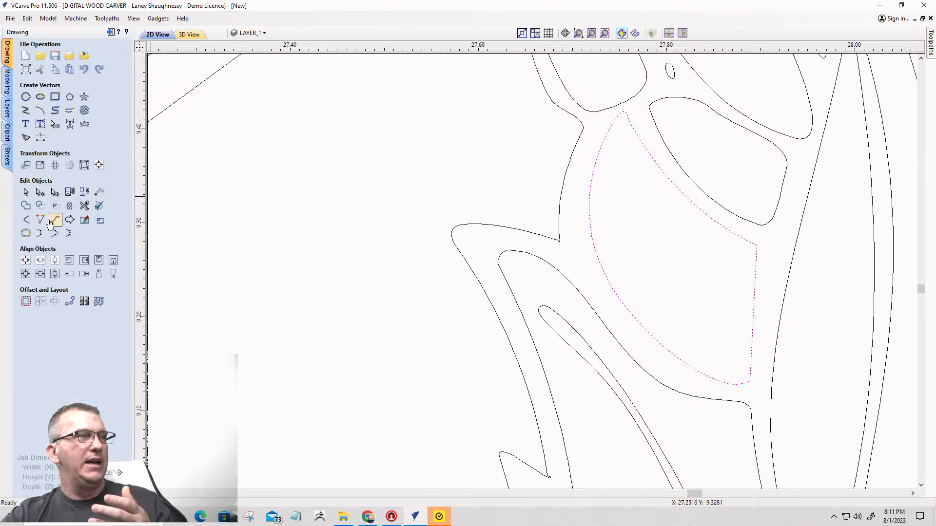
Try refitting Bezier curves to the already fitted acorn body at the same 0.01-inch tolerance, replacing the selected vector.
click(54, 218)
click(59, 182)
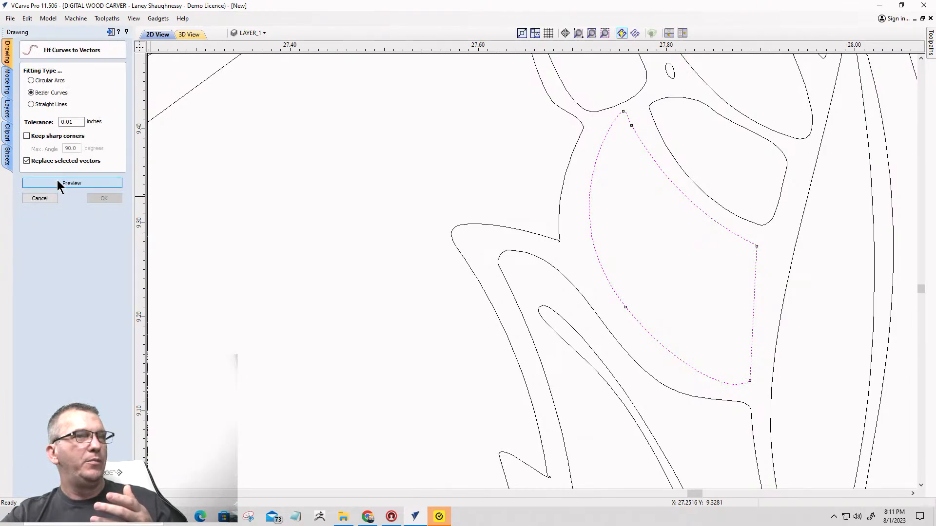
click(101, 198)
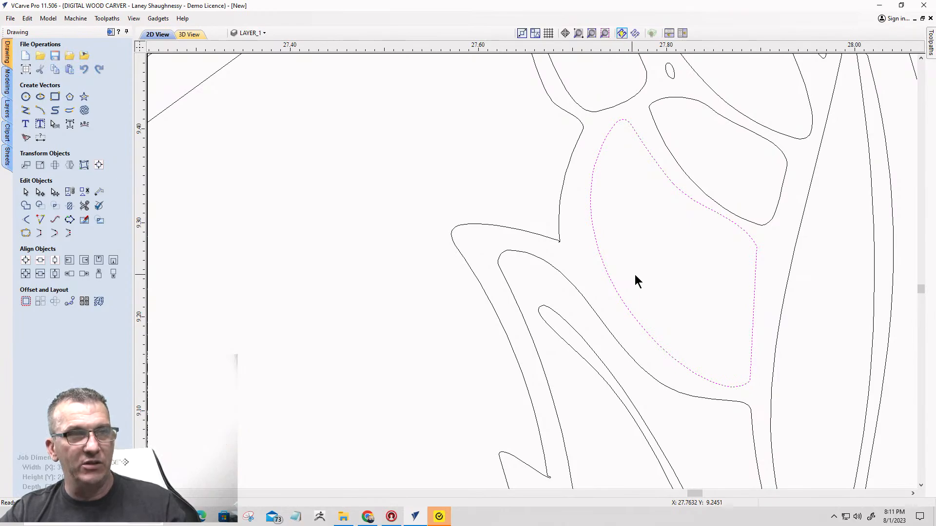
Undo the curve fits made on the acorn body and clear the selection.
key(ctrl+z)
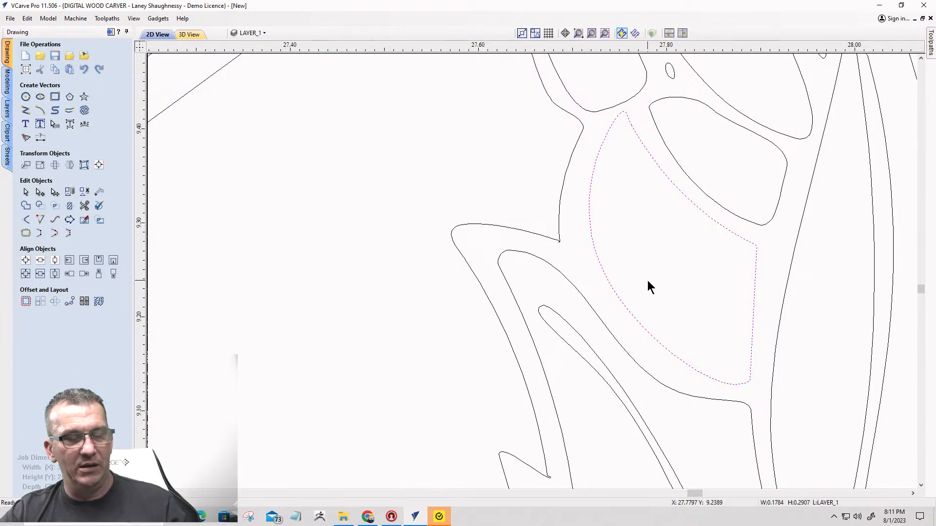
key(ctrl+z)
key(ctrl+a)
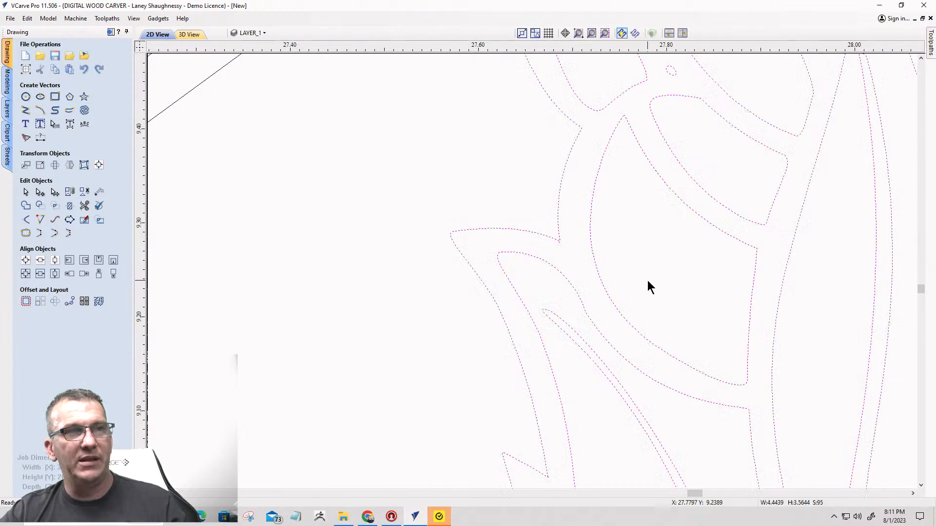
key(Escape)
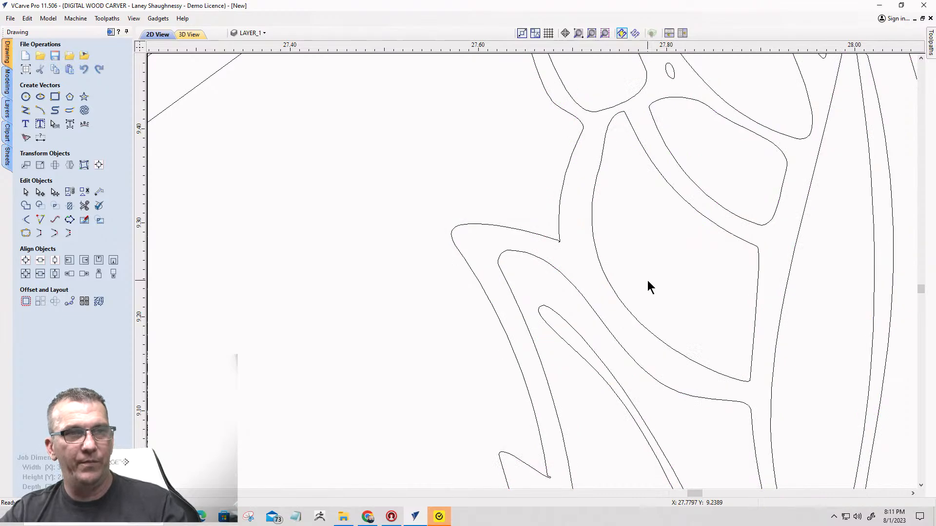
Select the restored acorn body, inspect the bend in its left edge, and bring back its first curve fit.
click(603, 273)
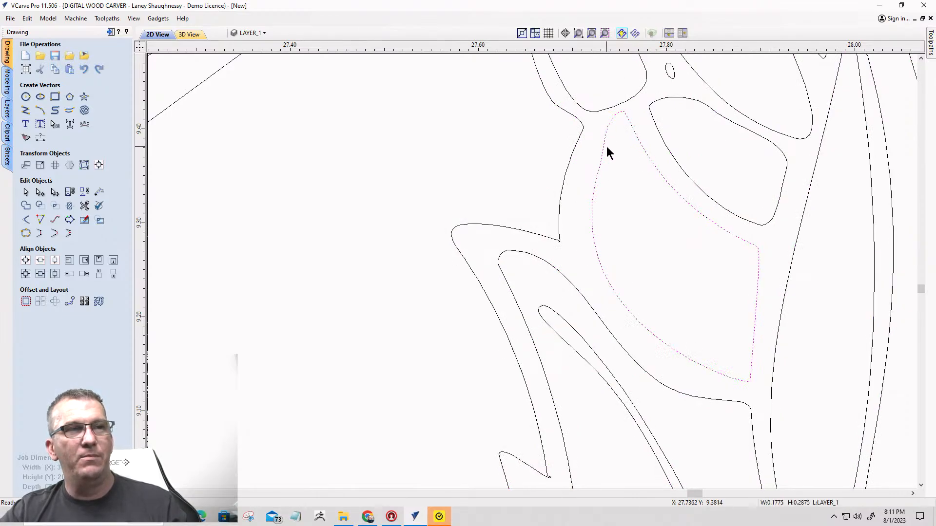
scroll(607, 149, up, 3)
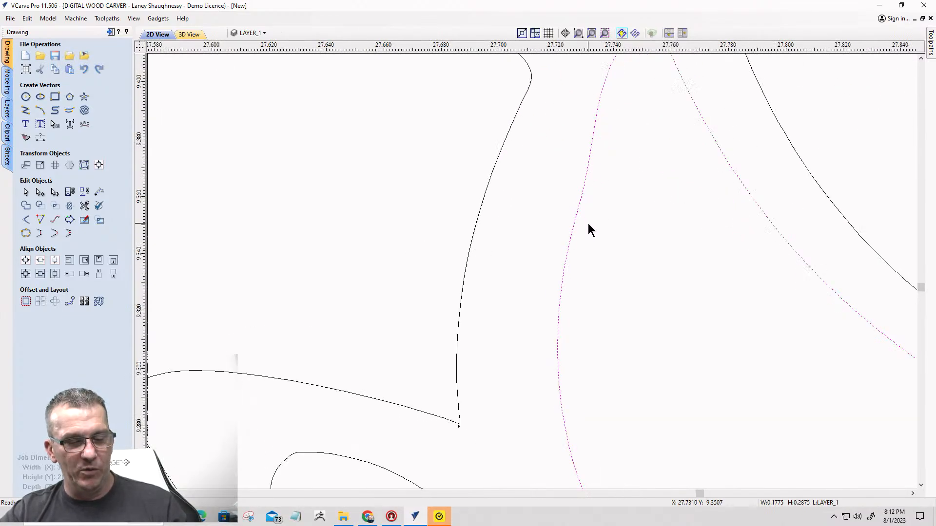
key(Escape)
scroll(589, 225, down, 5)
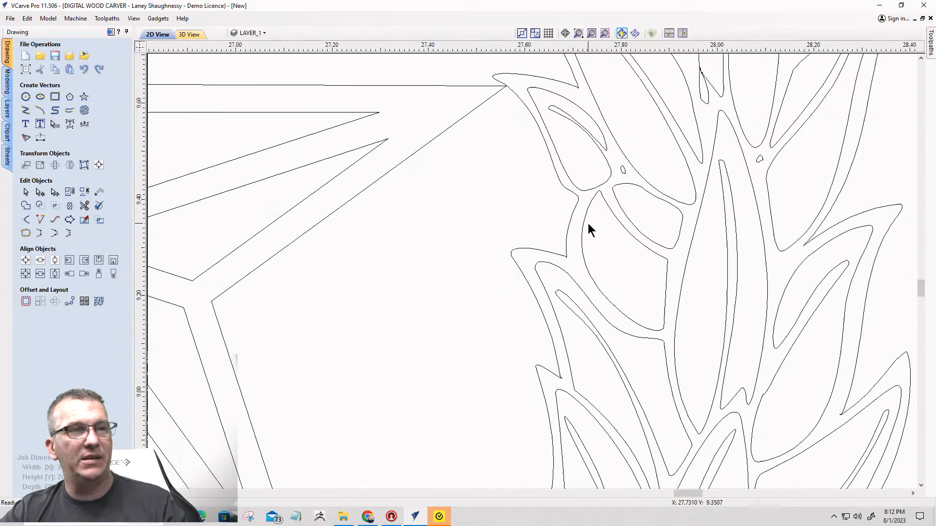
Inspect the fitted acorn body and the adjoining acorn cap vector by selecting each in turn.
scroll(589, 232, up, 3)
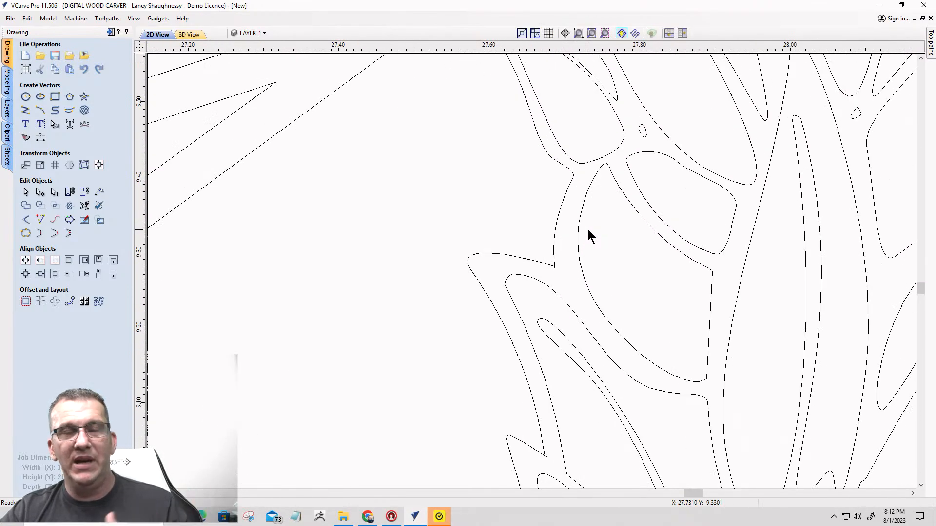
click(639, 213)
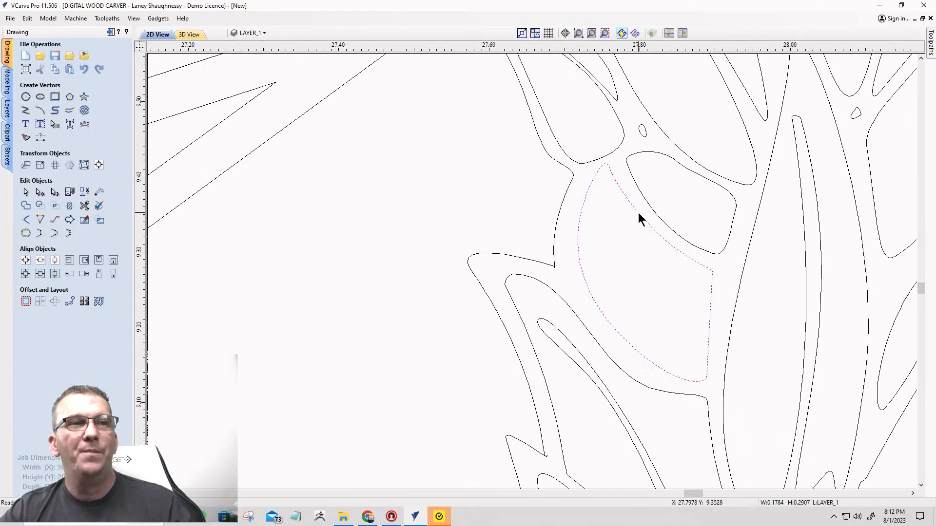
click(648, 207)
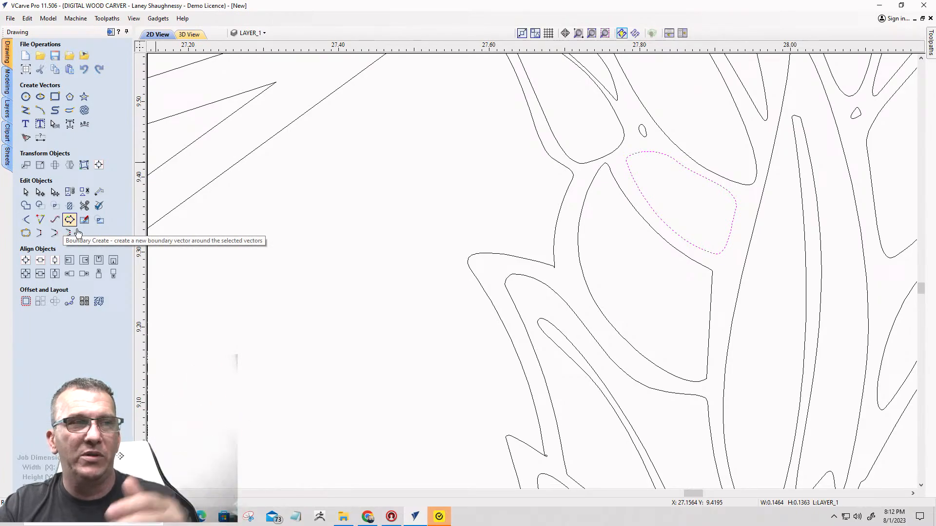
scroll(346, 273, down, 5)
scroll(518, 288, down, 8)
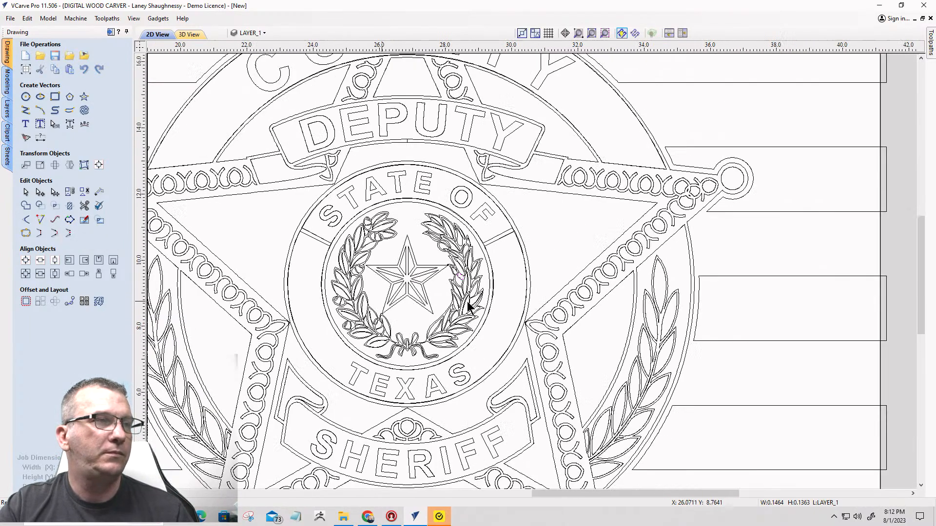
Select the rope-pattern borders on the right and left halves of the badge's star in turn to see what each covers.
scroll(515, 296, up, 4)
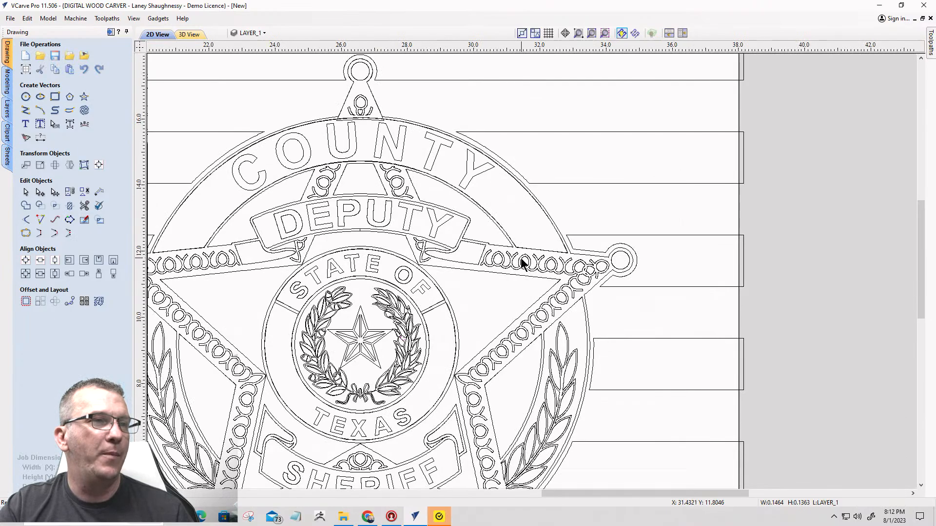
click(522, 262)
scroll(521, 262, down, 8)
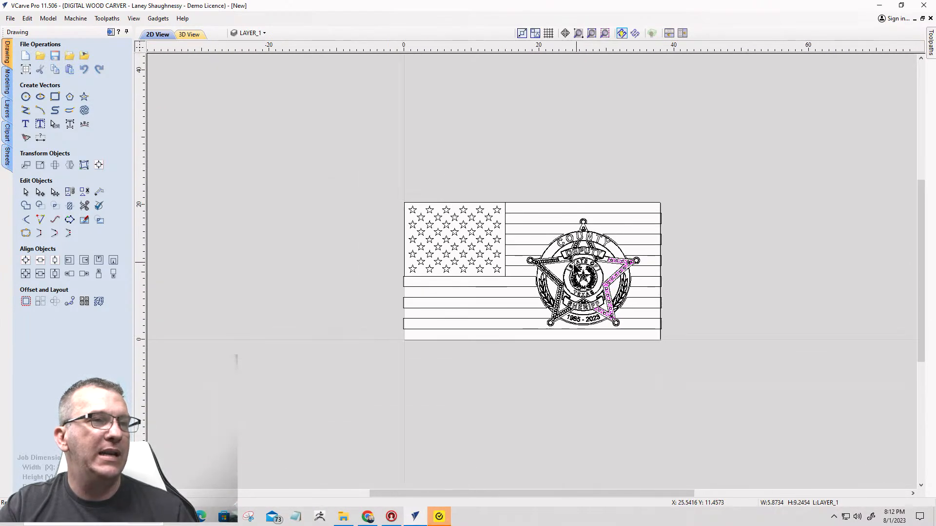
scroll(576, 267, up, 4)
click(496, 254)
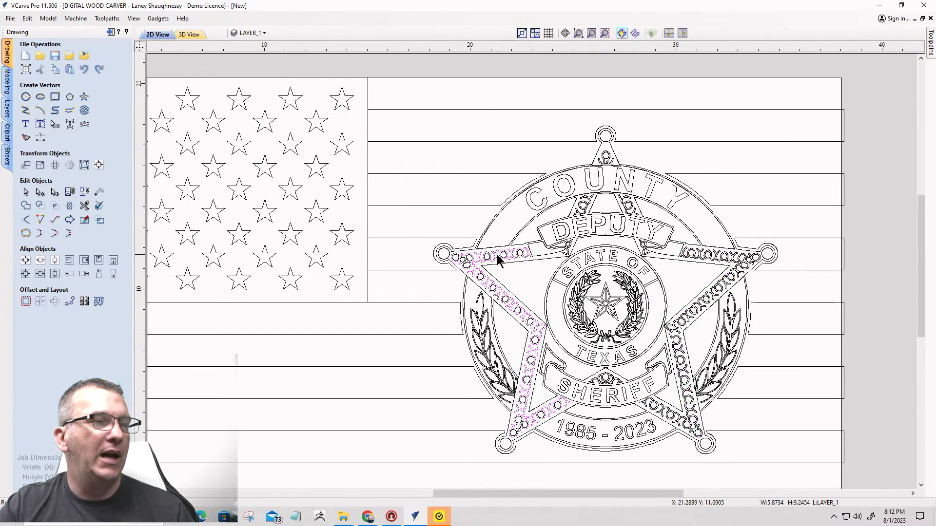
scroll(487, 258, up, 3)
scroll(485, 256, down, 5)
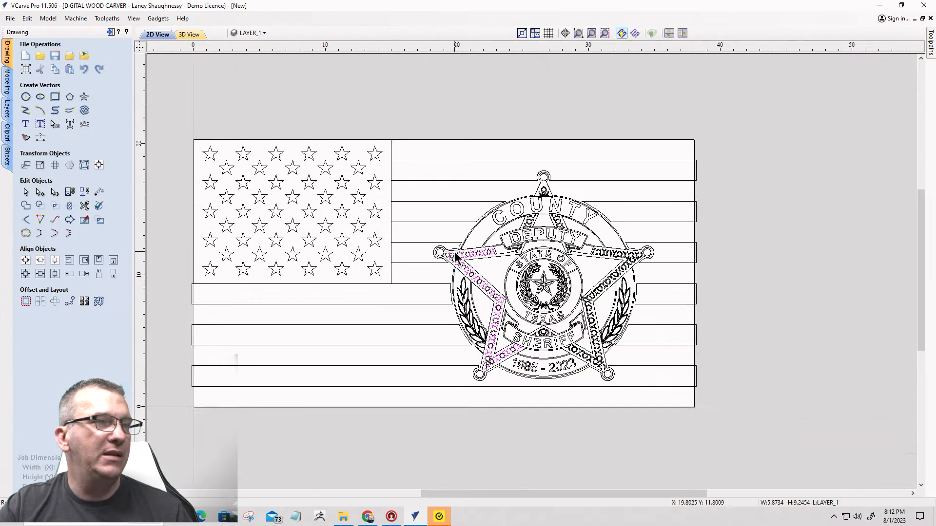
Select the badge's inner vectors together, add the inner star-point outline to the selection, check the outer edges, and clear the selection.
drag(422, 148, 643, 403)
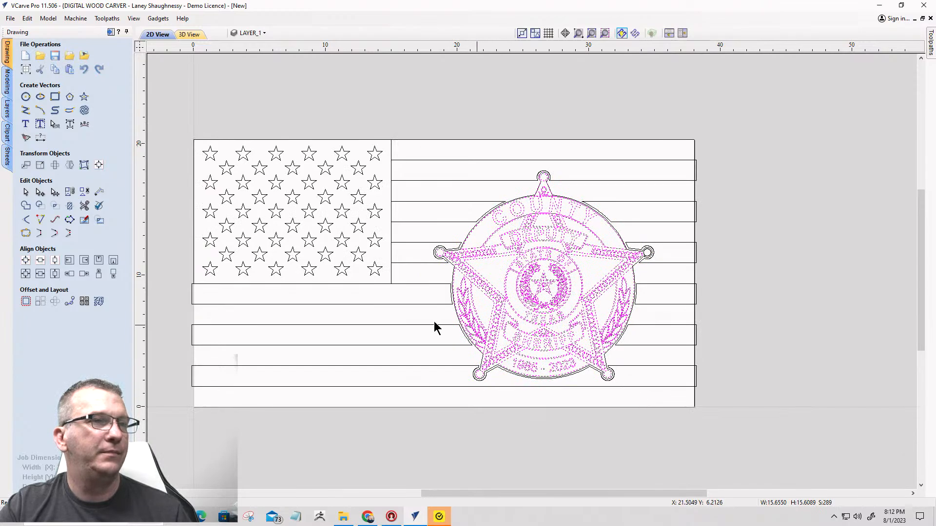
scroll(629, 249, up, 5)
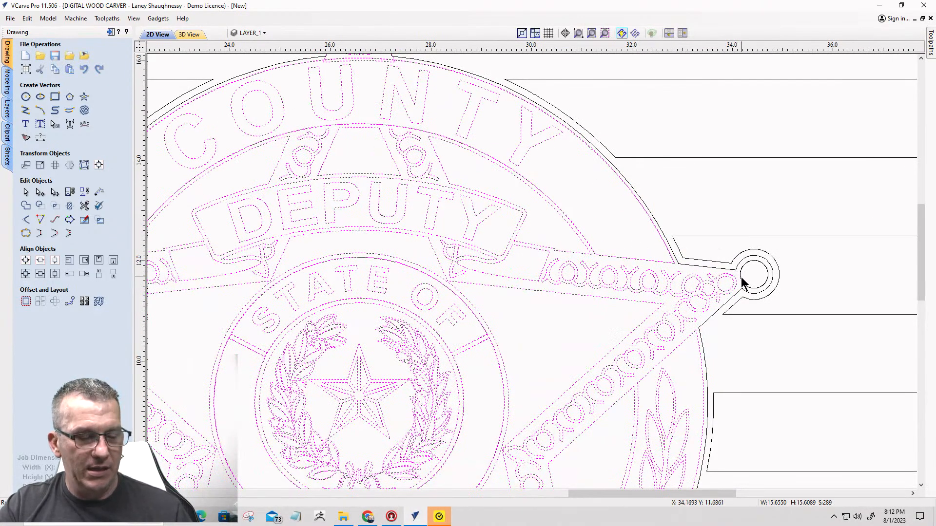
scroll(560, 224, down, 3)
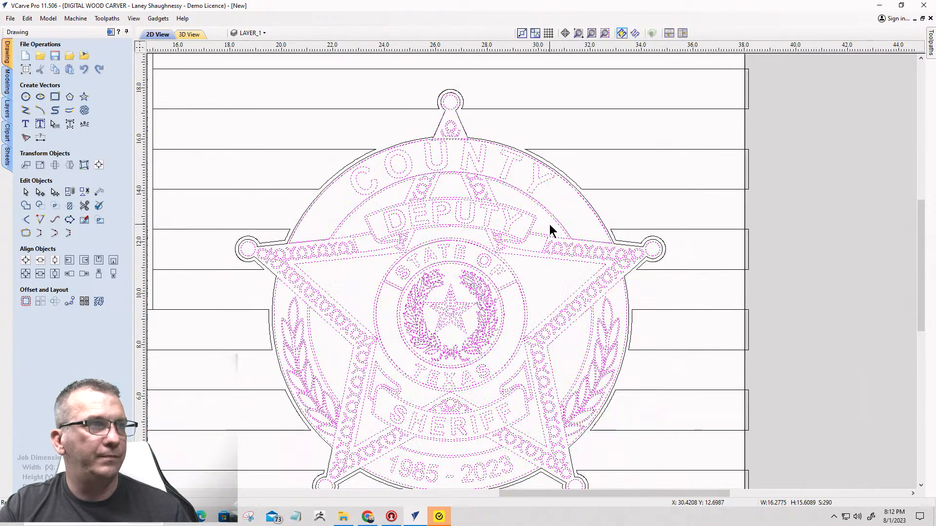
scroll(300, 362, down, 2)
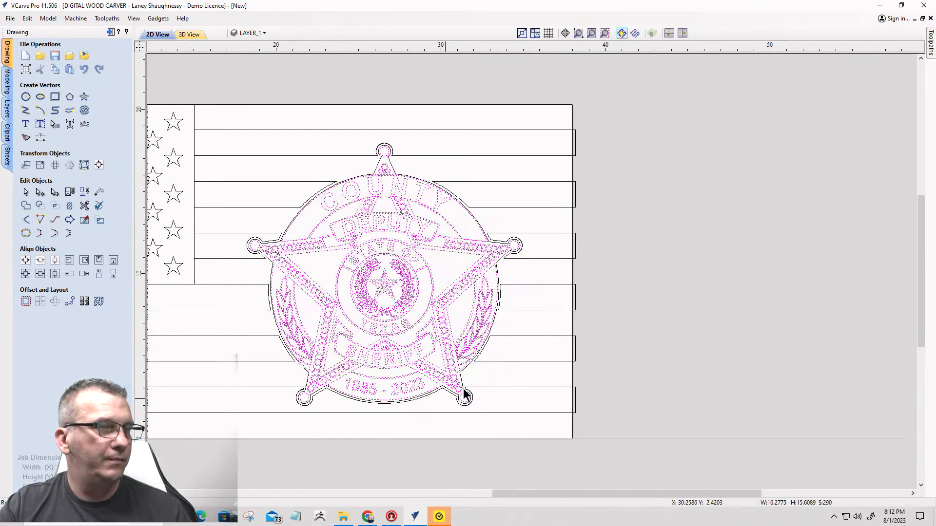
scroll(302, 258, up, 6)
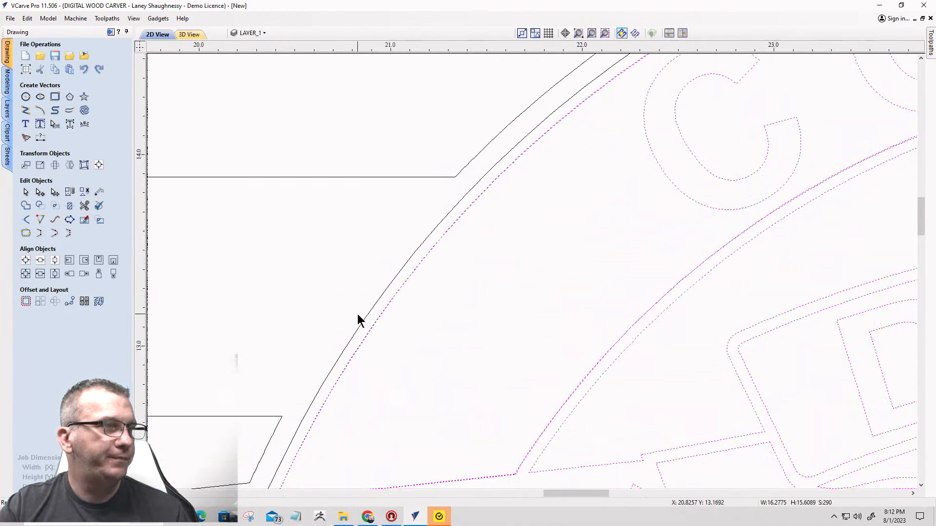
scroll(359, 312, down, 7)
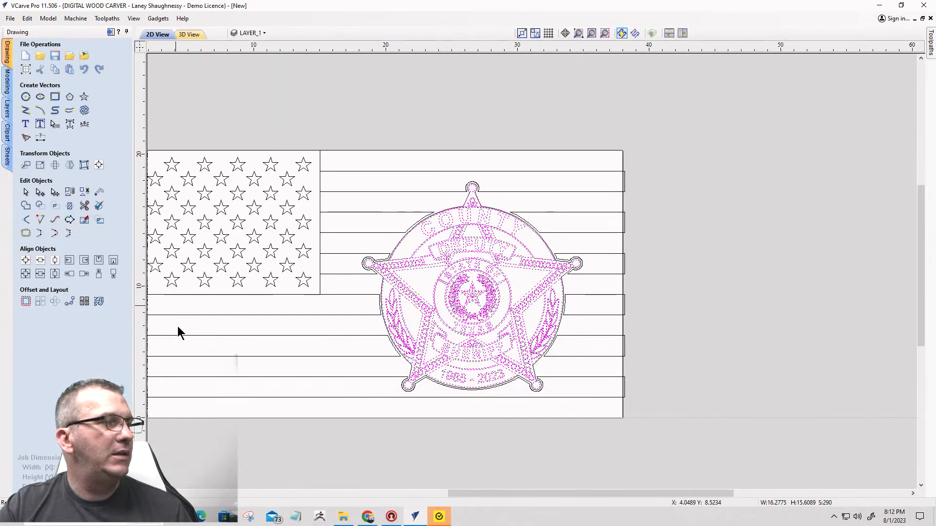
click(372, 348)
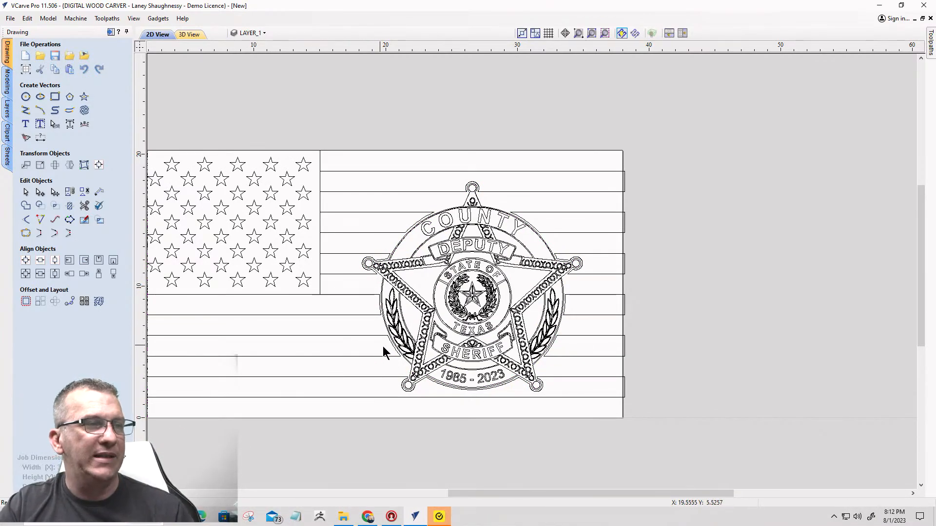
Check the whole flag and badge design for duplicate vectors using the duplicate-vector selection.
scroll(385, 347, up, 4)
scroll(536, 241, down, 2)
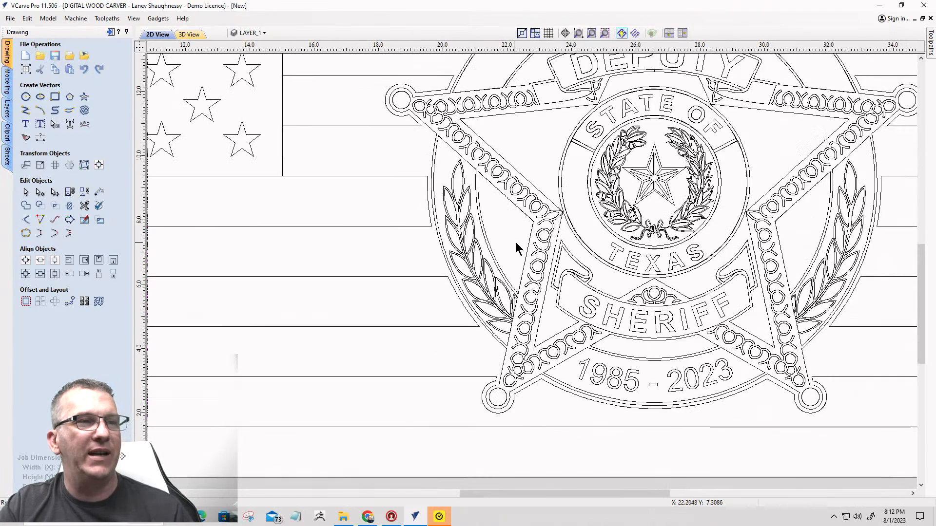
right_click(514, 237)
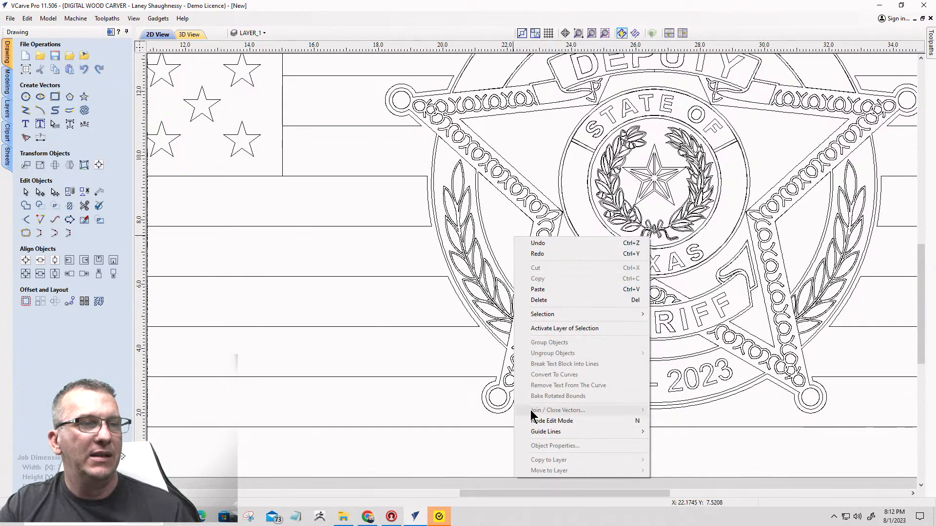
mouse_move(545, 314)
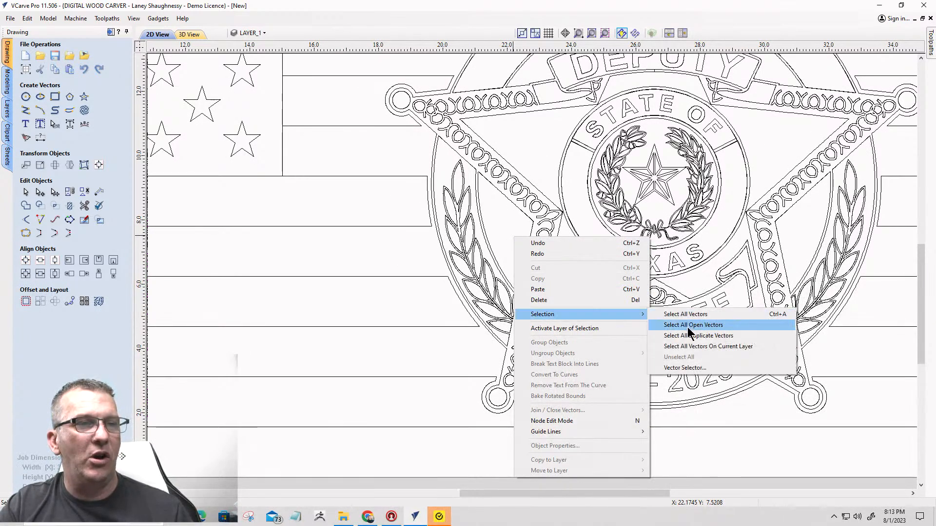
click(688, 335)
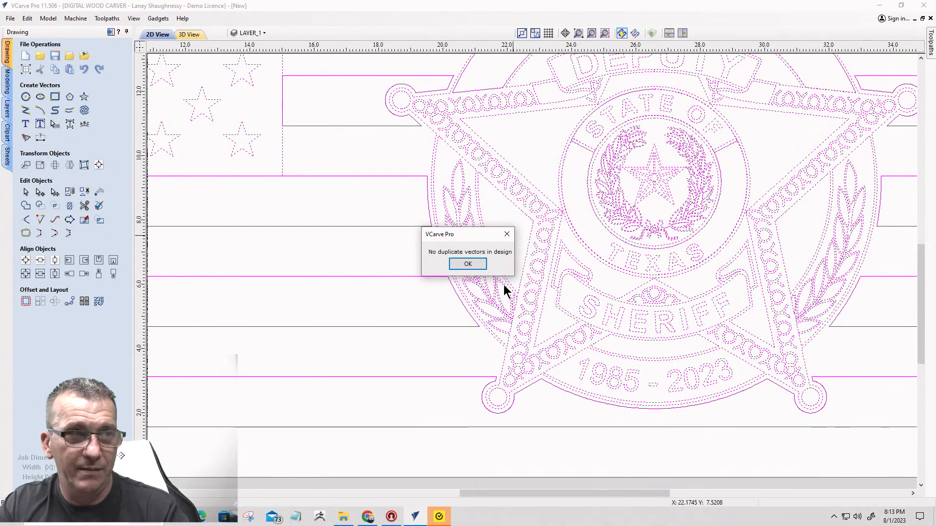
click(468, 263)
Select the vector bordering the badge's left laurel branch and examine what it covers.
scroll(464, 281, up, 3)
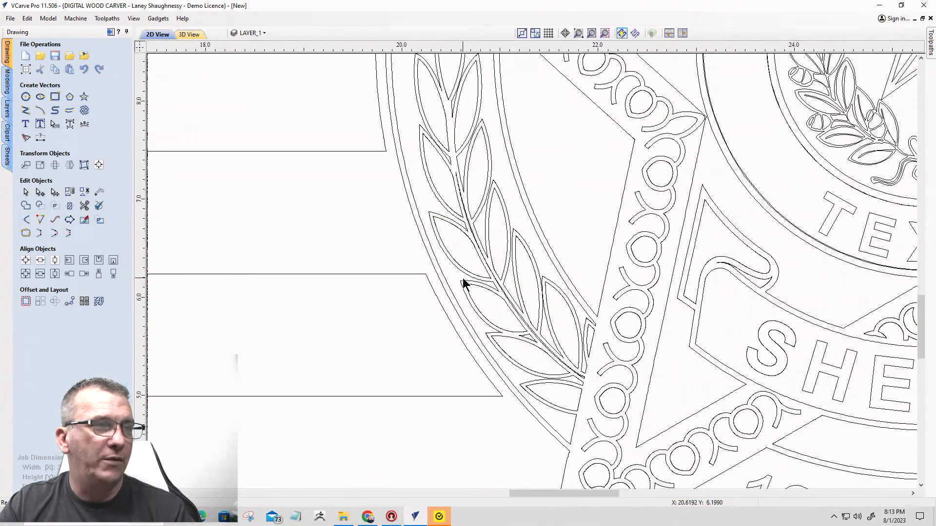
scroll(462, 280, up, 2)
click(458, 266)
scroll(457, 267, down, 4)
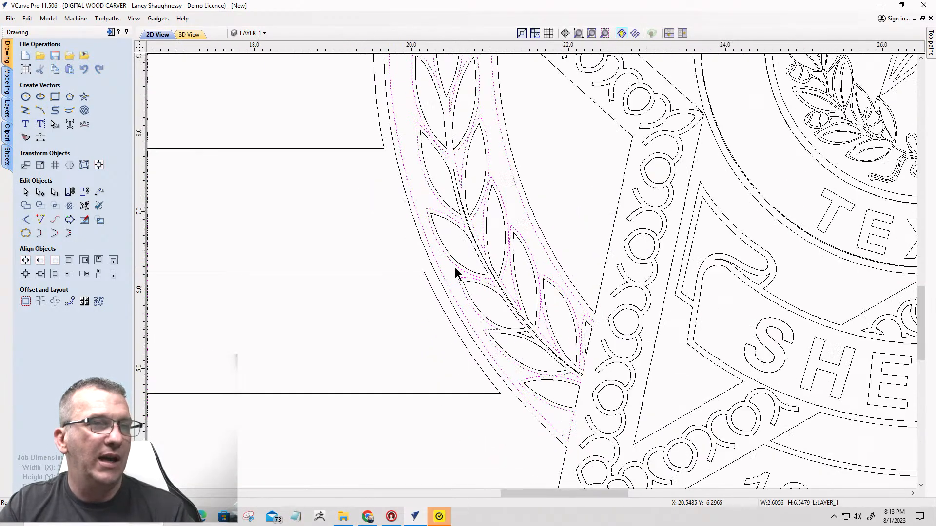
scroll(645, 273, down, 3)
Delete the nearly overlapping extra circle along the outer ring of the State of Texas seal.
scroll(696, 160, up, 3)
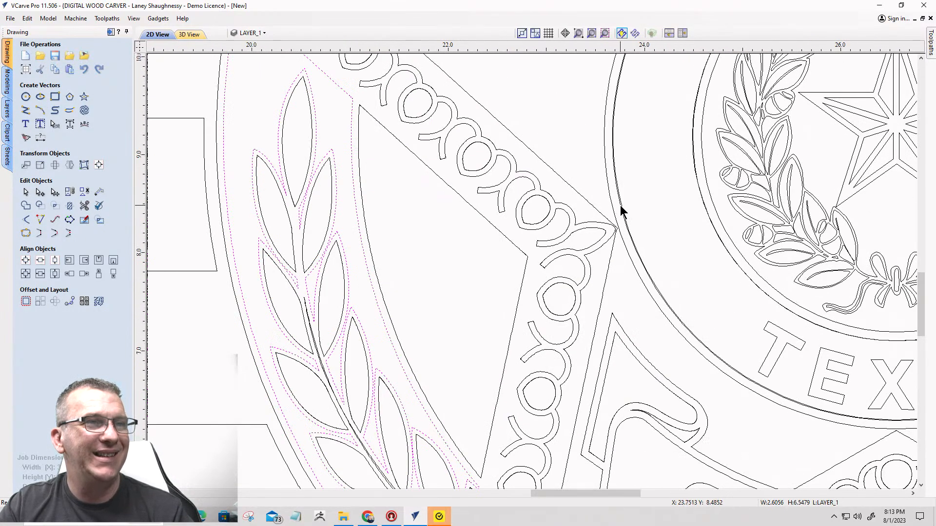
scroll(632, 253, up, 1)
scroll(633, 250, down, 3)
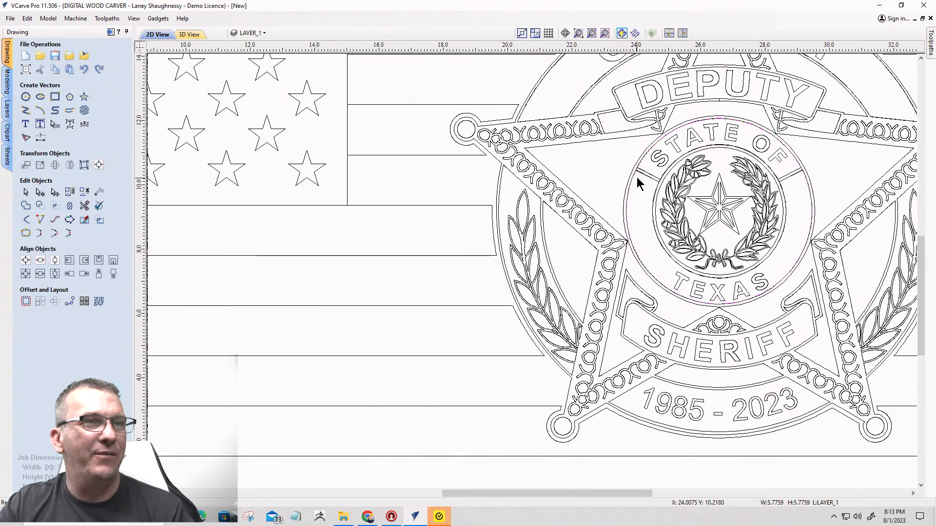
scroll(639, 180, up, 2)
scroll(637, 162, up, 3)
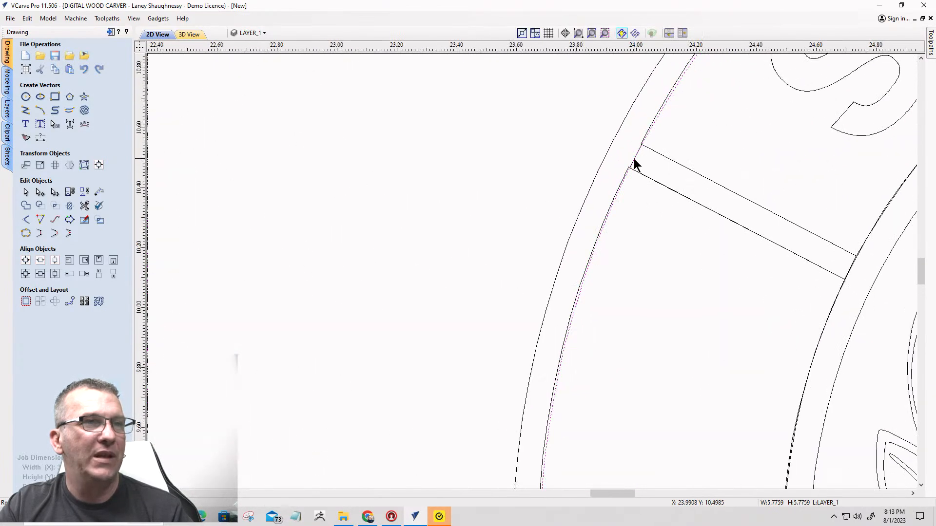
scroll(633, 158, down, 3)
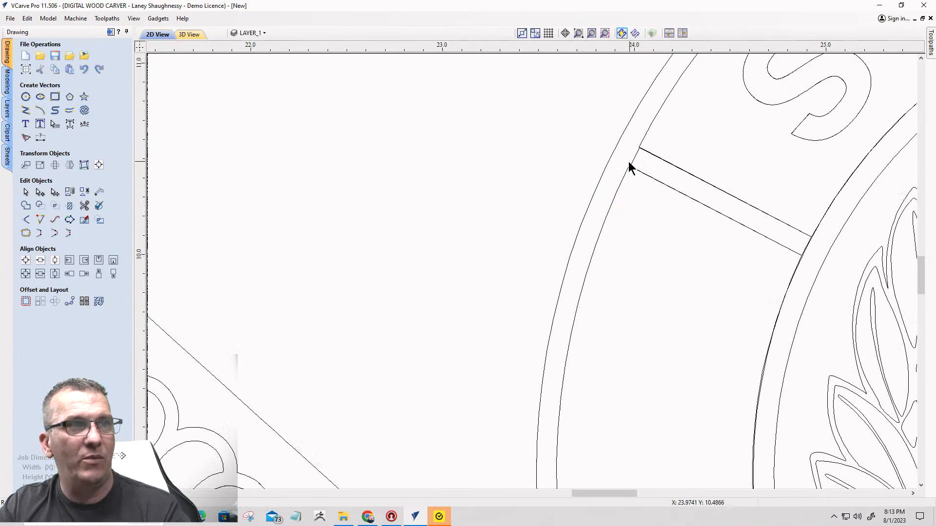
Delete the overlapping extra divider bars at both ends of the STATE OF lettering in the seal.
click(631, 161)
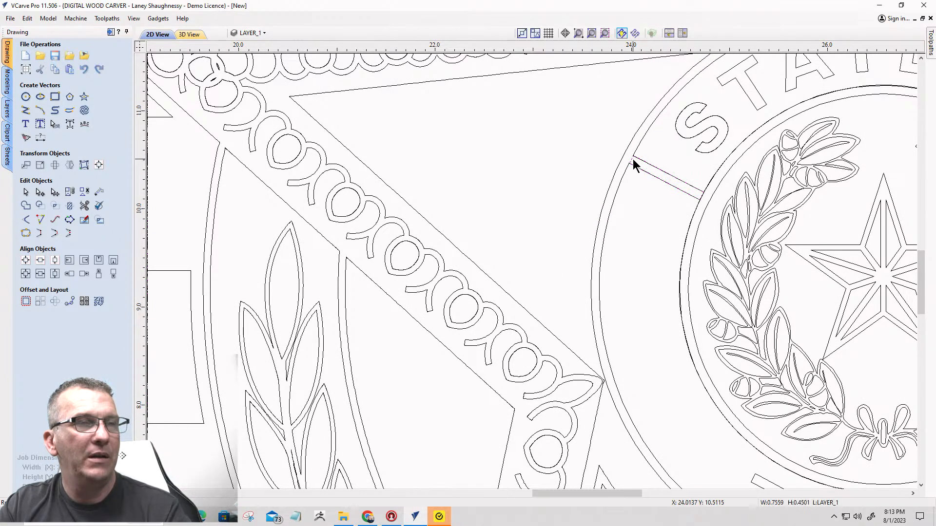
key(Delete)
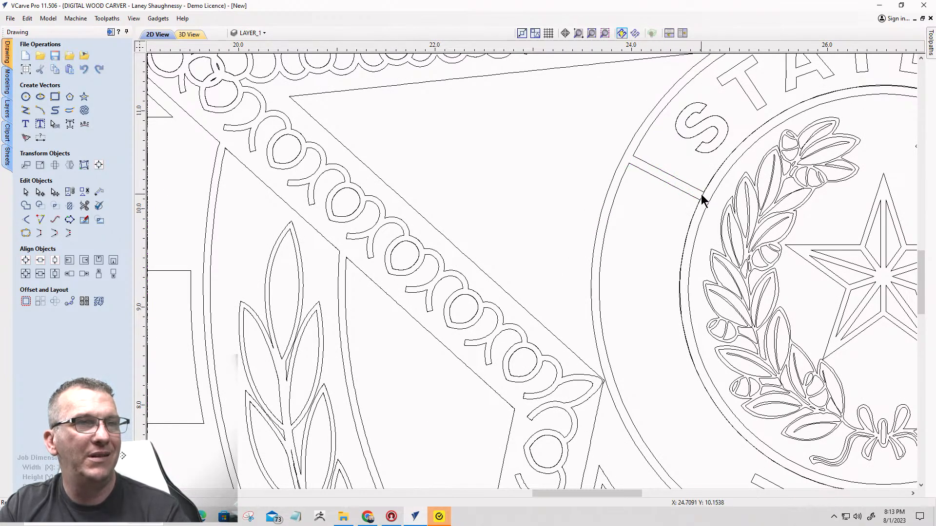
scroll(632, 184, down, 3)
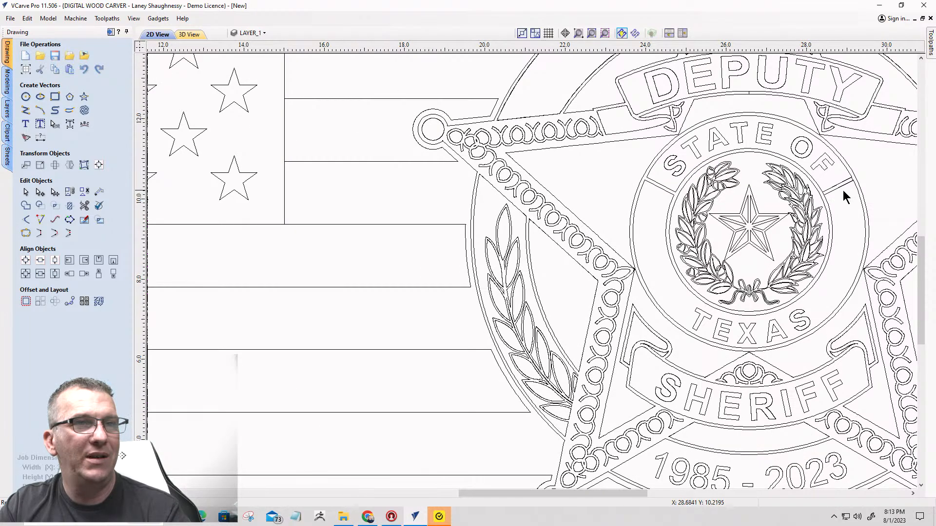
scroll(843, 191, up, 5)
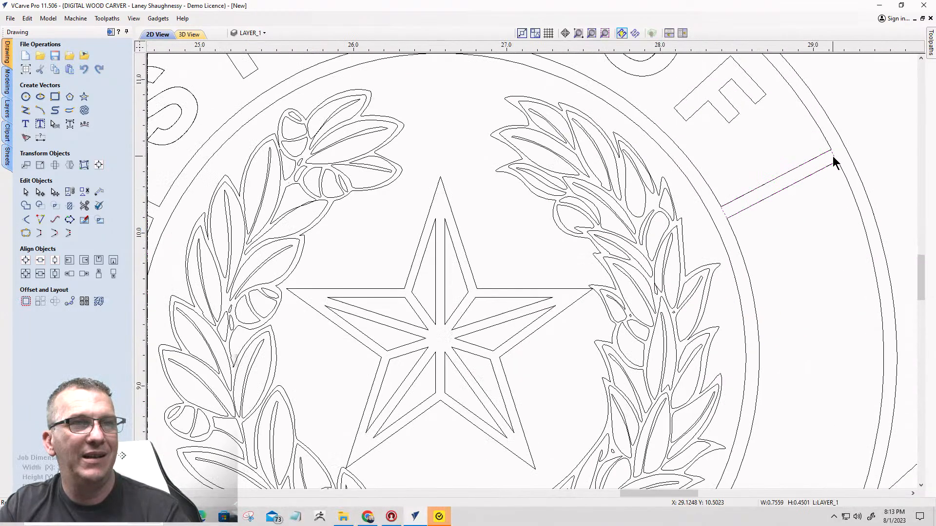
scroll(832, 157, down, 2)
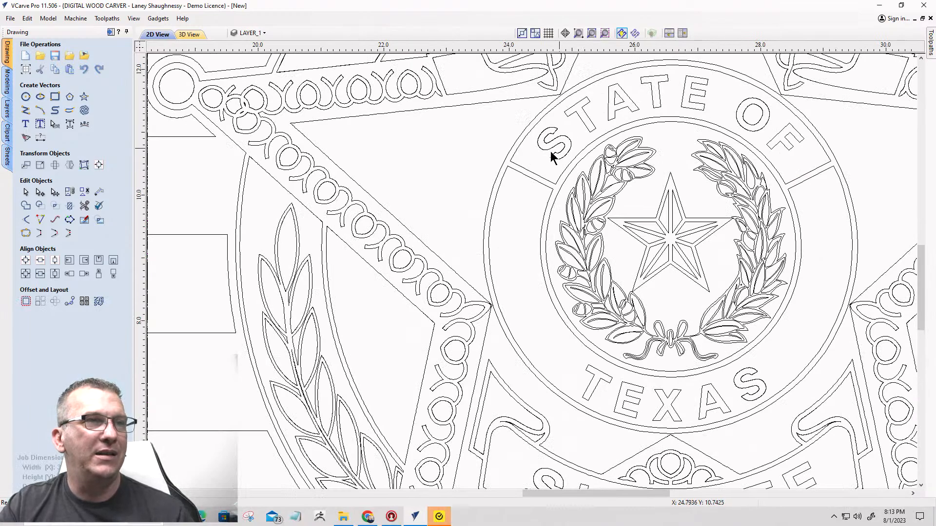
Fit Bezier curves with a 0.01 inch tolerance to the S of STATE, replacing the selected vector.
scroll(542, 154, up, 3)
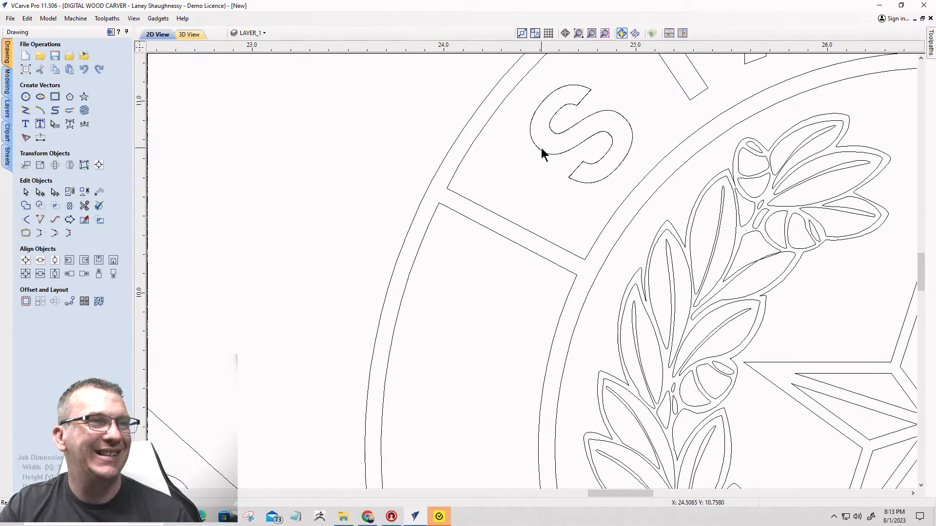
click(539, 152)
scroll(522, 159, up, 3)
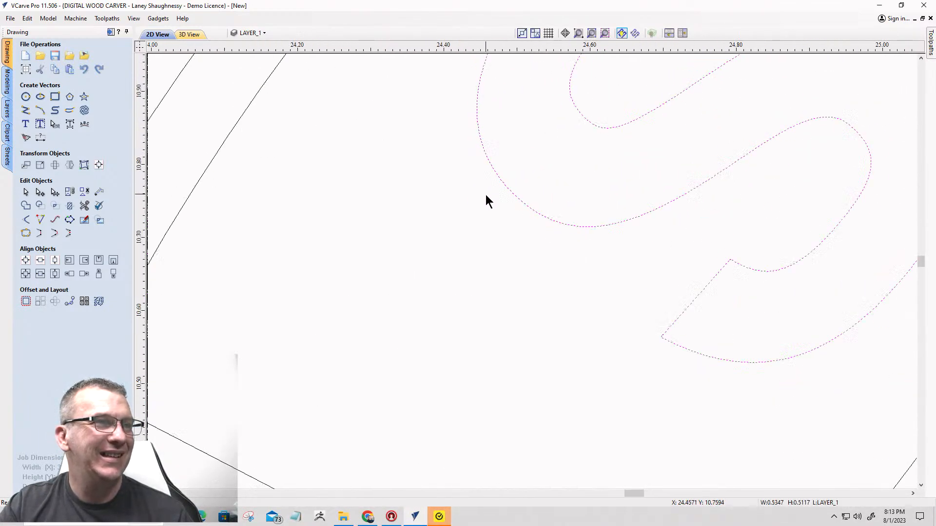
scroll(487, 200, down, 4)
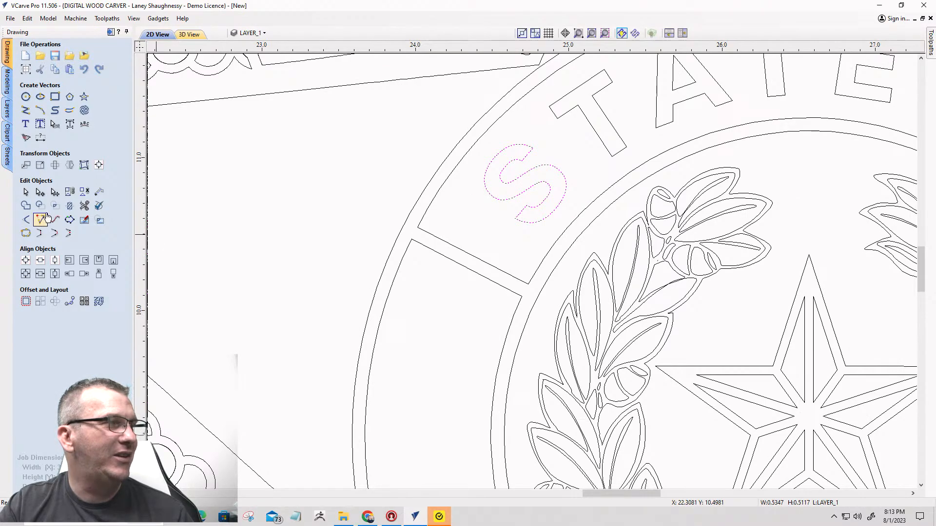
click(47, 217)
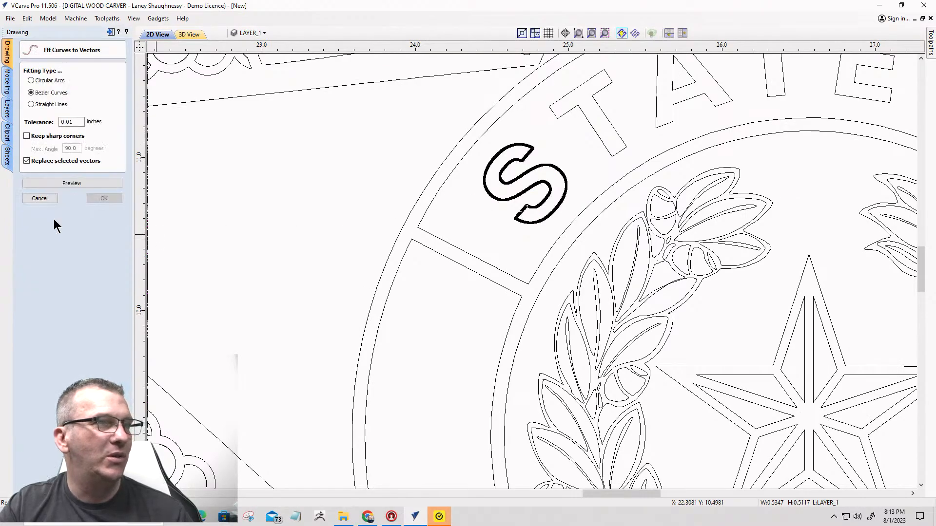
click(57, 183)
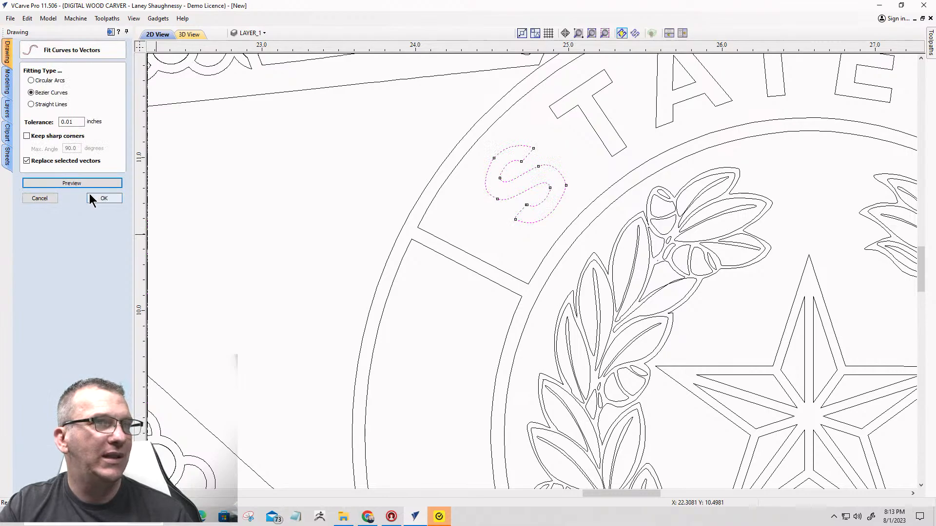
Examine the nodes of the T, A, T and E of STATE by selecting each letter in turn.
scroll(273, 267, down, 2)
click(463, 167)
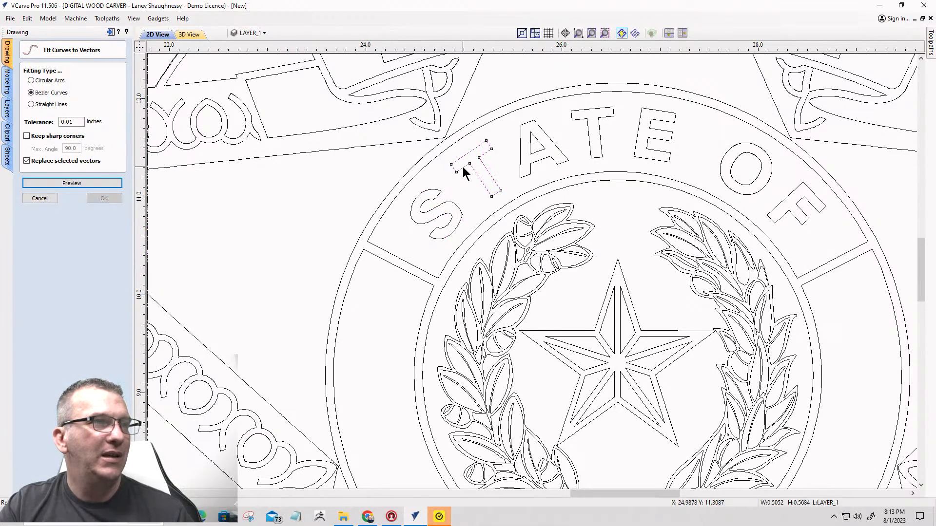
click(520, 157)
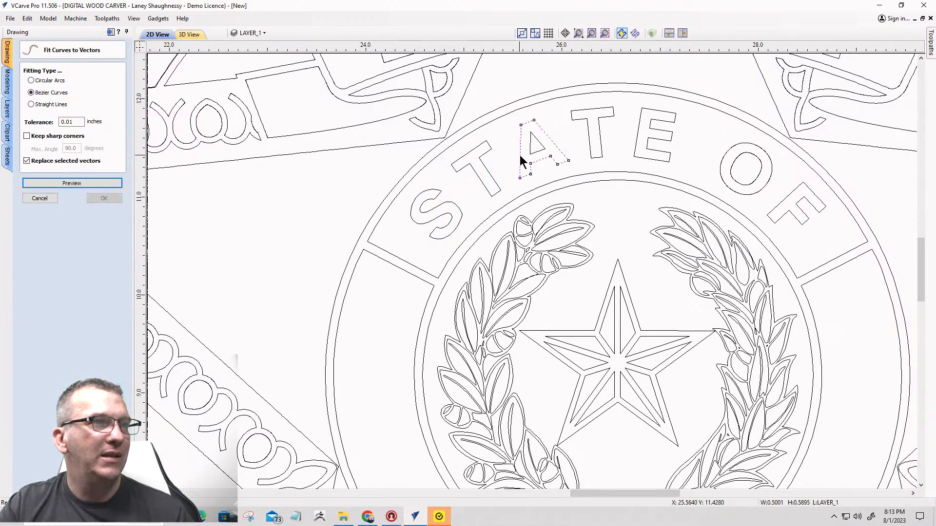
click(602, 128)
click(640, 137)
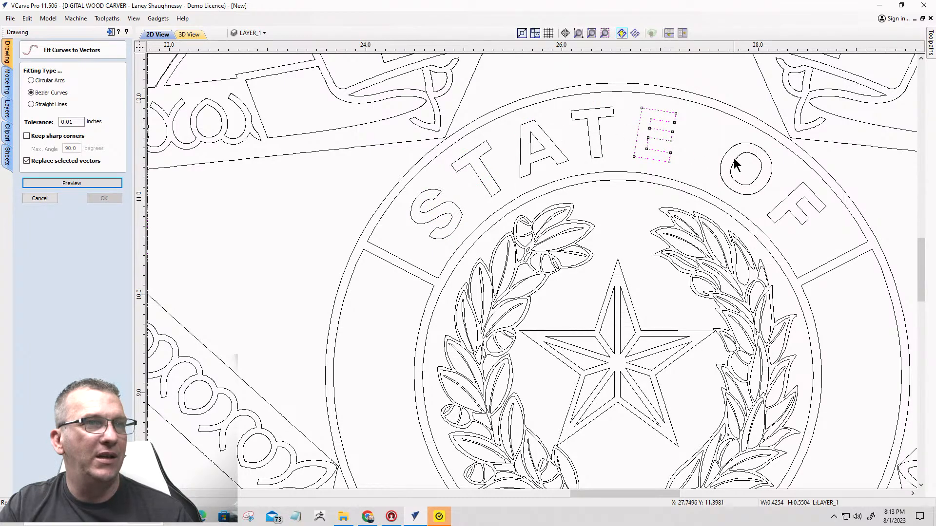
Refit the O of OF at 0.01 inch tolerance, using Bezier curves for its outer contour and circular arcs for its inner contour.
click(728, 155)
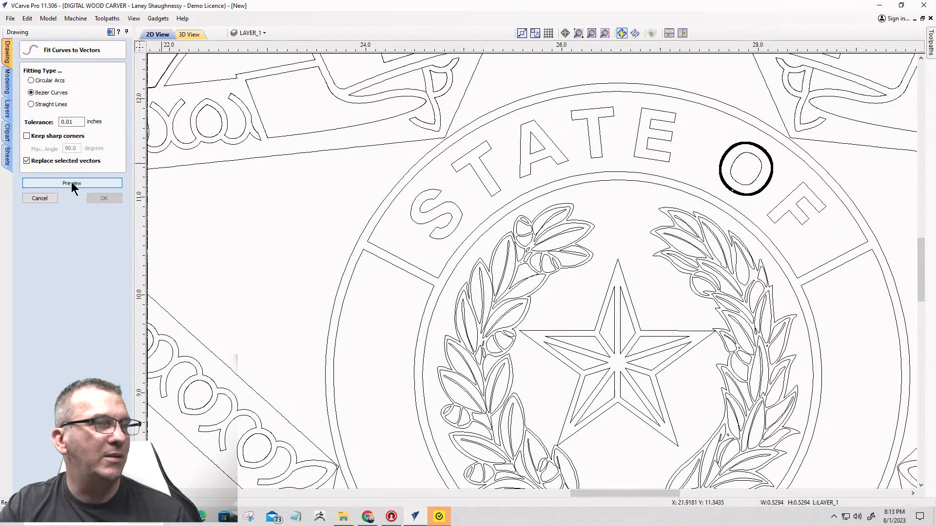
click(72, 183)
click(733, 171)
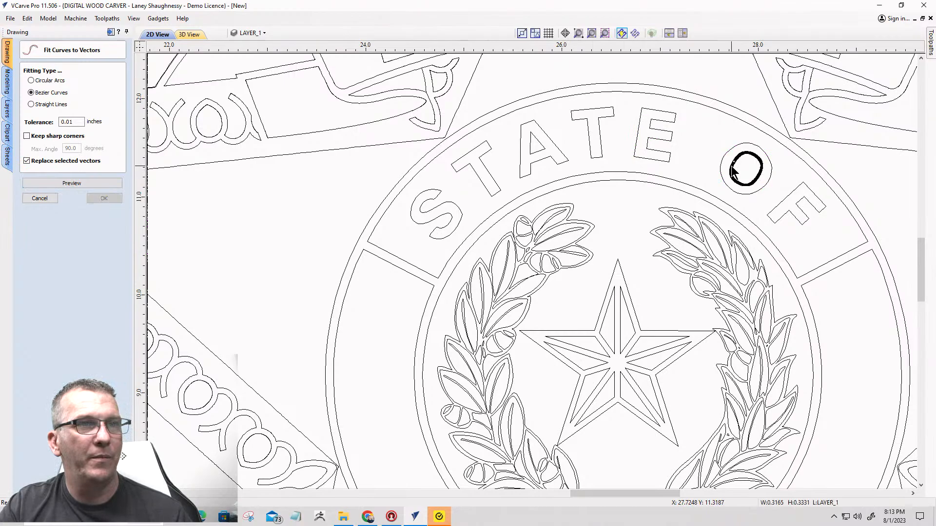
click(68, 184)
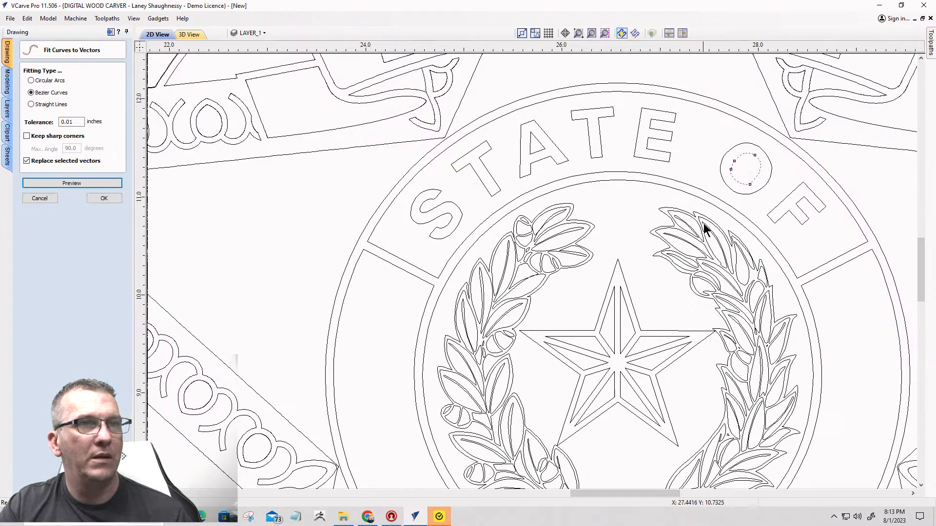
scroll(754, 188, up, 3)
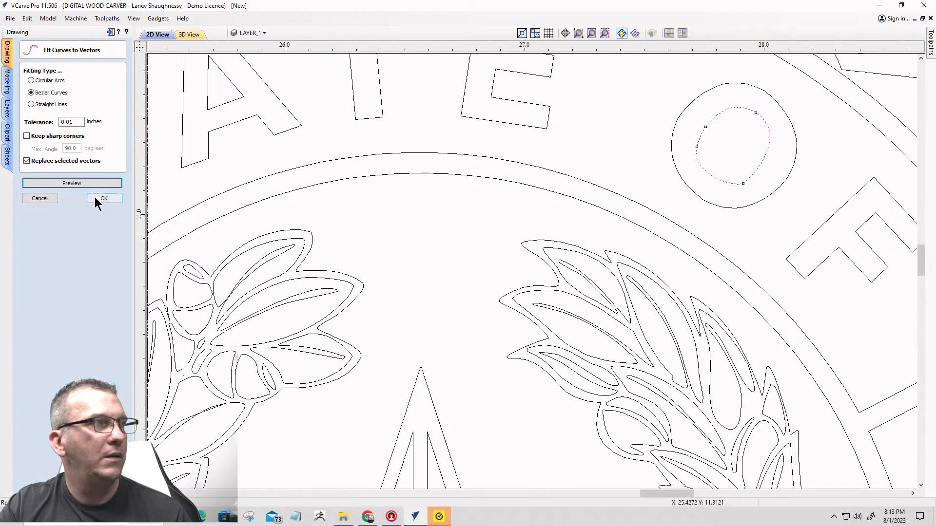
click(31, 81)
click(56, 183)
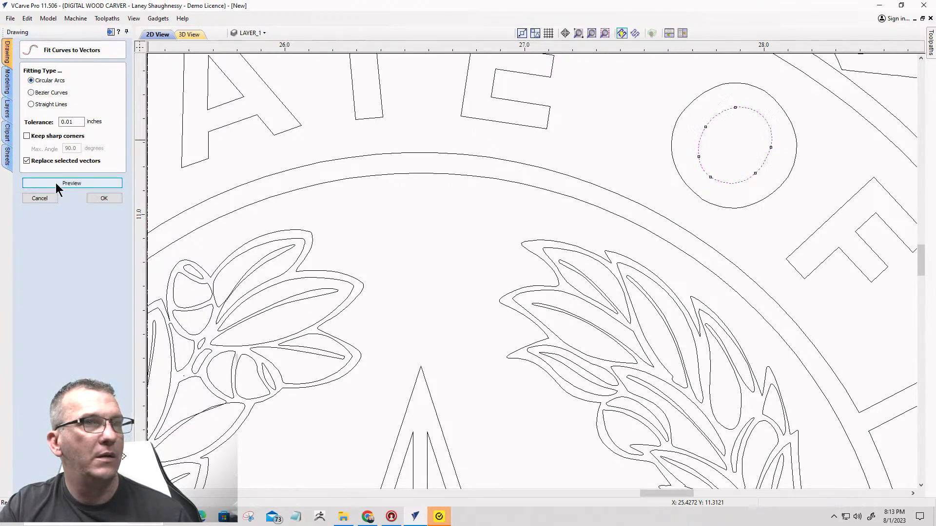
click(104, 198)
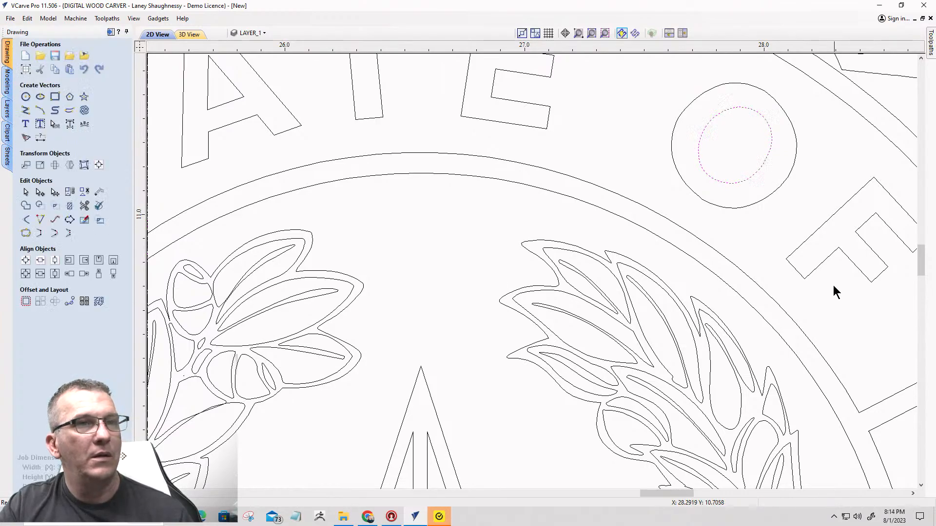
Select the F of OF and display its nodes in node editing mode.
click(810, 243)
scroll(770, 250, down, 3)
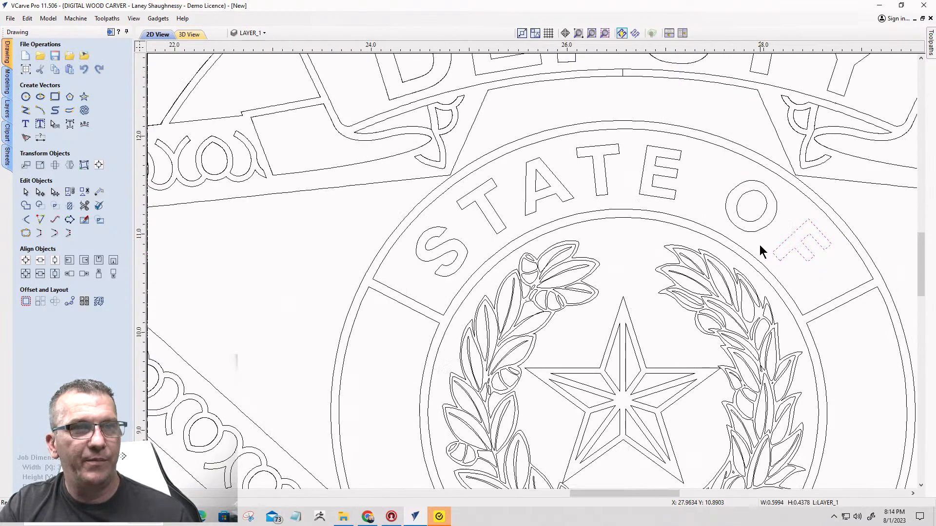
click(40, 192)
scroll(598, 208, down, 3)
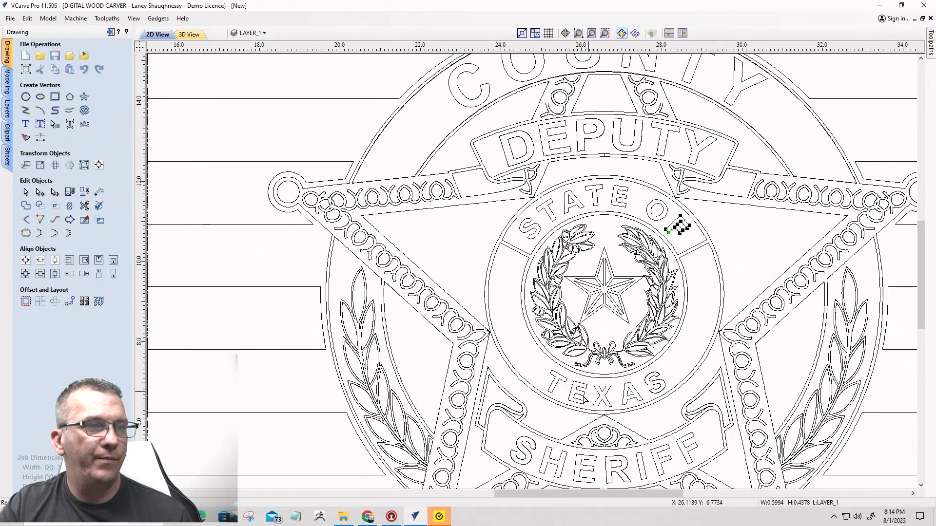
Examine the nodes of the T, E, X, A and S of TEXAS, one letter after another.
click(560, 383)
scroll(595, 368, up, 3)
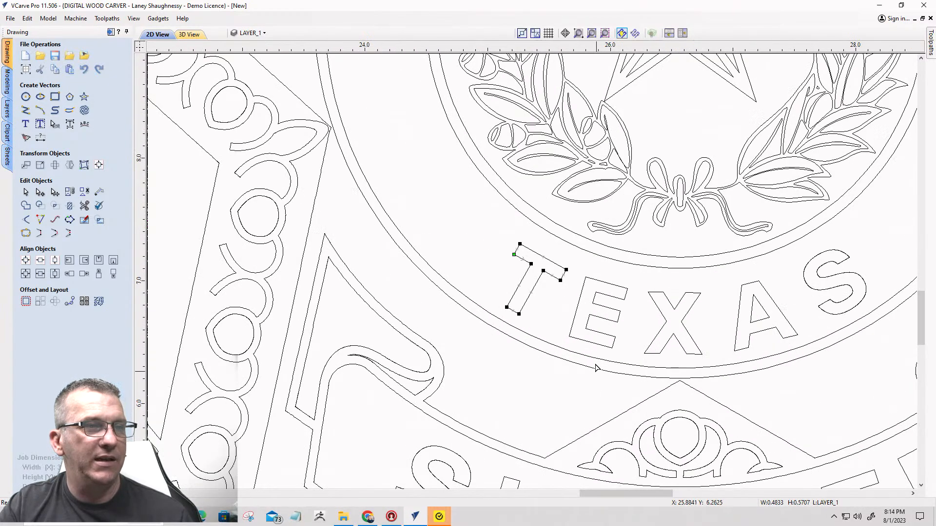
click(594, 321)
click(688, 319)
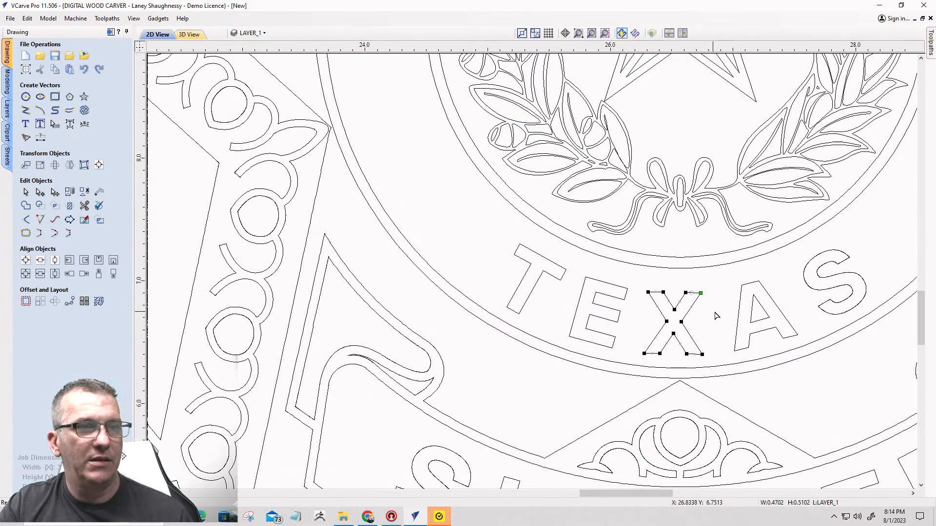
click(759, 316)
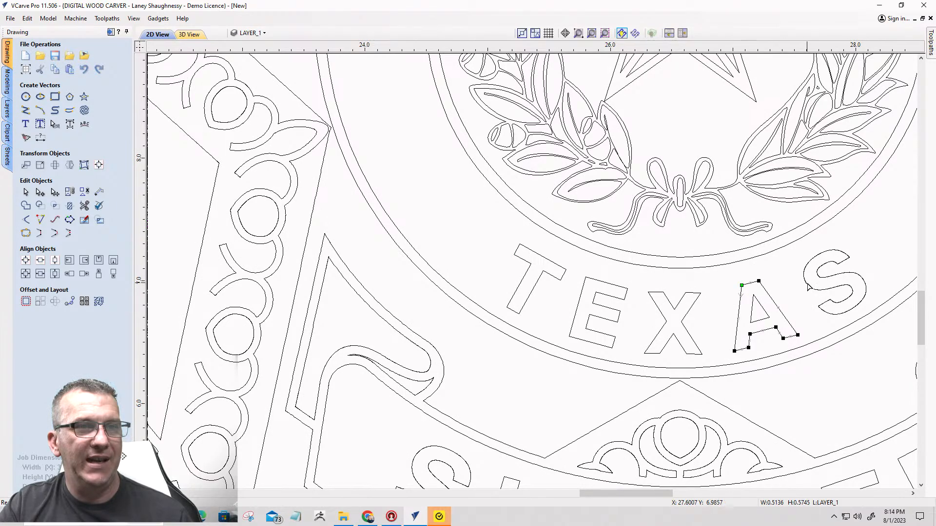
click(785, 309)
click(805, 282)
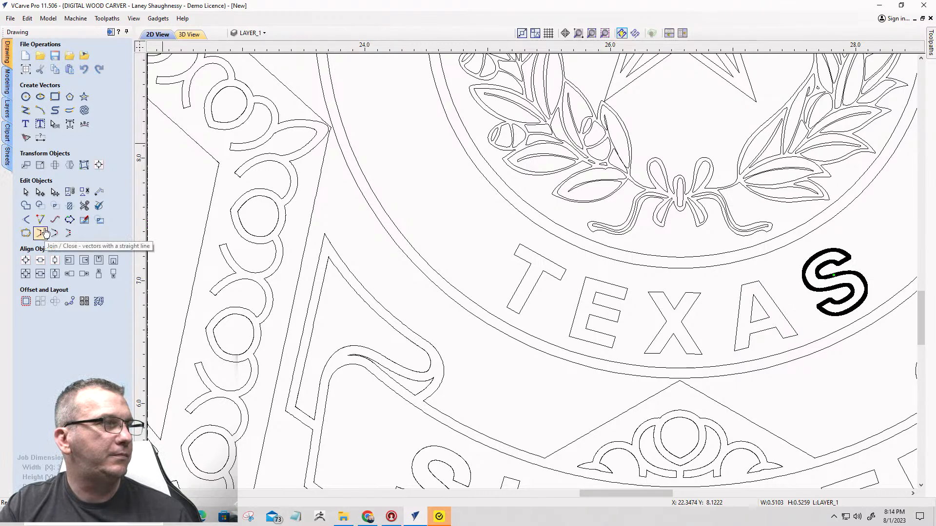
Open Fit Curves to Vectors for the S of TEXAS and try circular arcs at 0.01 inch tolerance.
click(41, 234)
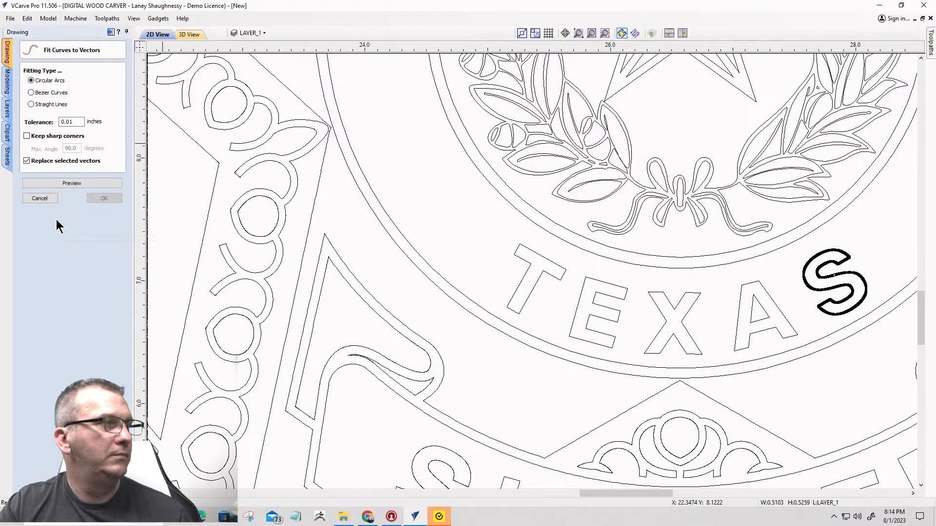
click(69, 183)
scroll(568, 224, down, 3)
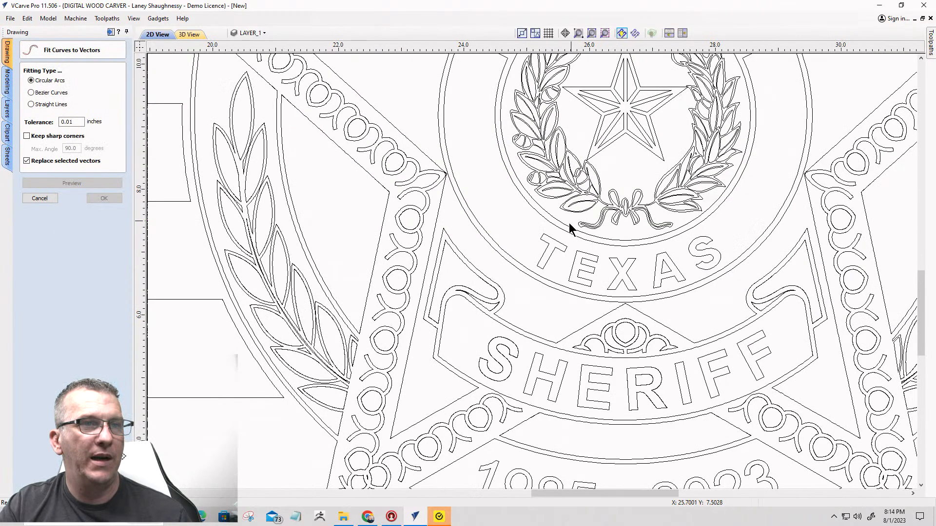
scroll(697, 263, up, 8)
scroll(697, 247, down, 4)
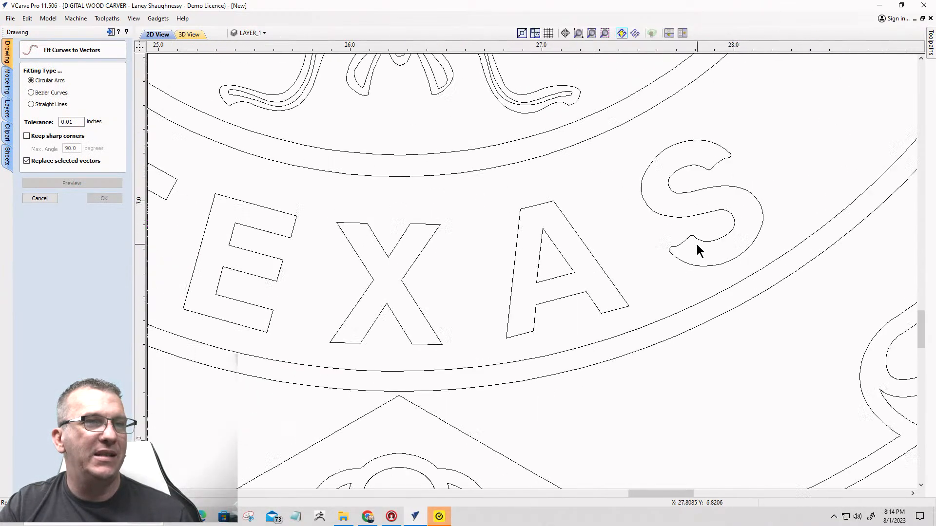
click(696, 249)
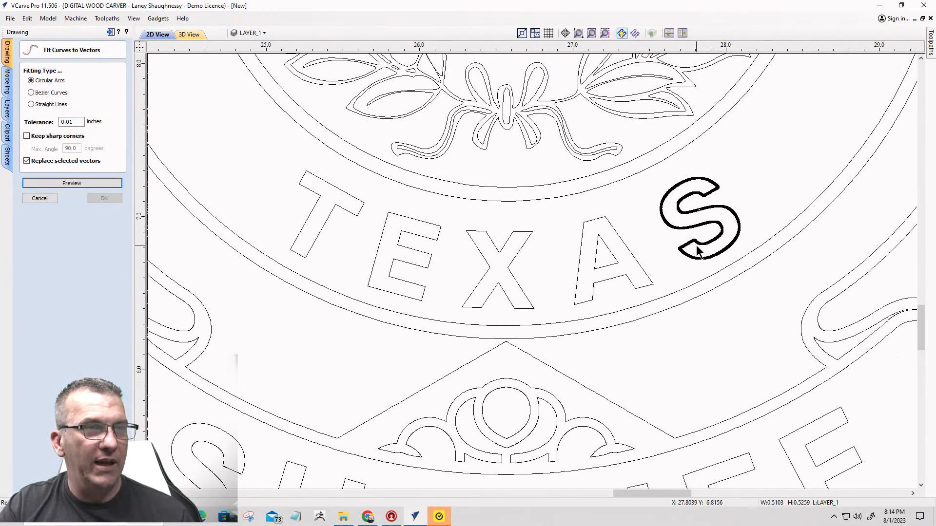
scroll(695, 251, up, 8)
scroll(655, 261, up, 1)
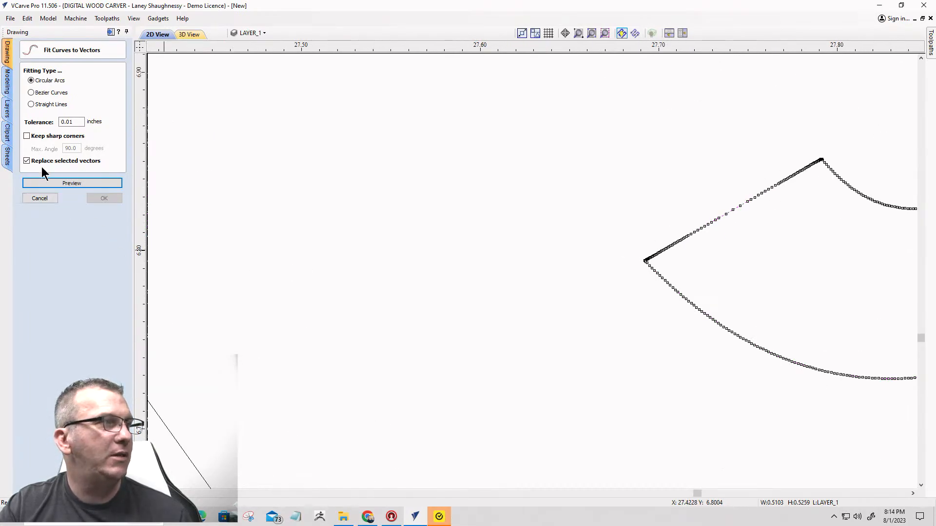
Preview Bezier Curves and Straight Lines fits on the S of TEXAS at 0.01 inch tolerance, and undo the straight-line fit.
click(30, 92)
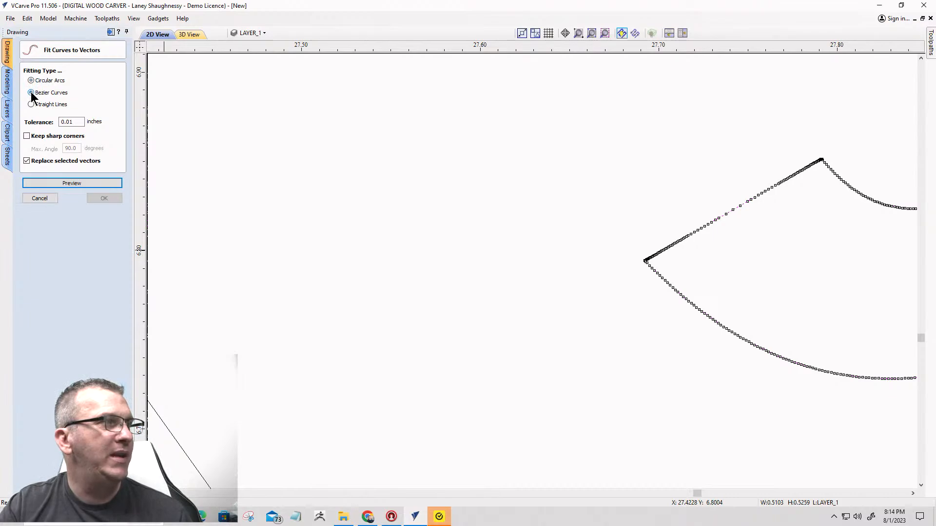
click(66, 184)
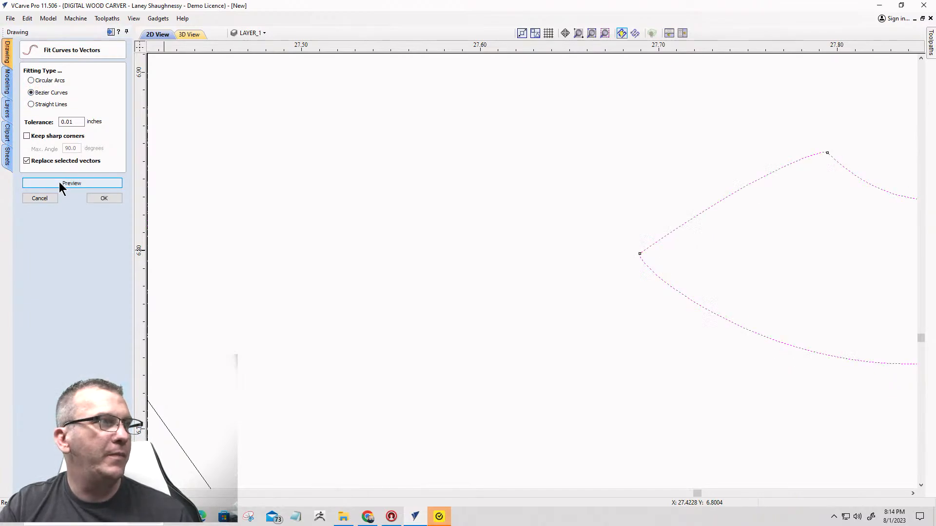
click(31, 104)
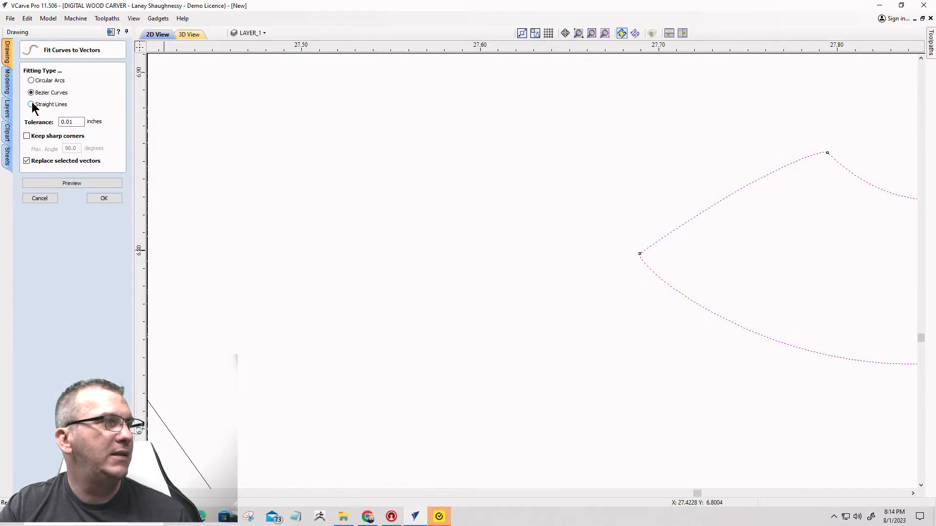
click(42, 183)
scroll(467, 251, down, 5)
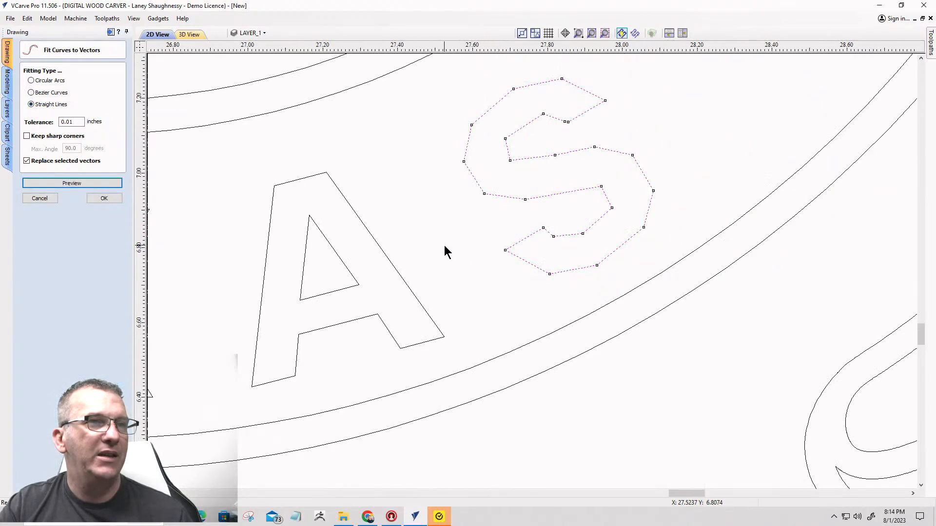
key(ctrl+z)
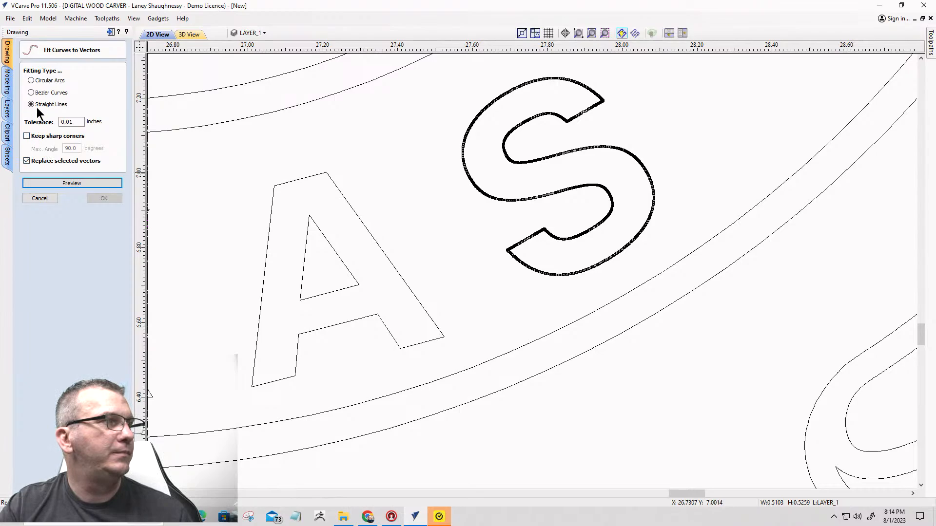
Refit the S of TEXAS with Bezier curves at 0.01 inch tolerance and deselect it.
click(31, 92)
click(56, 186)
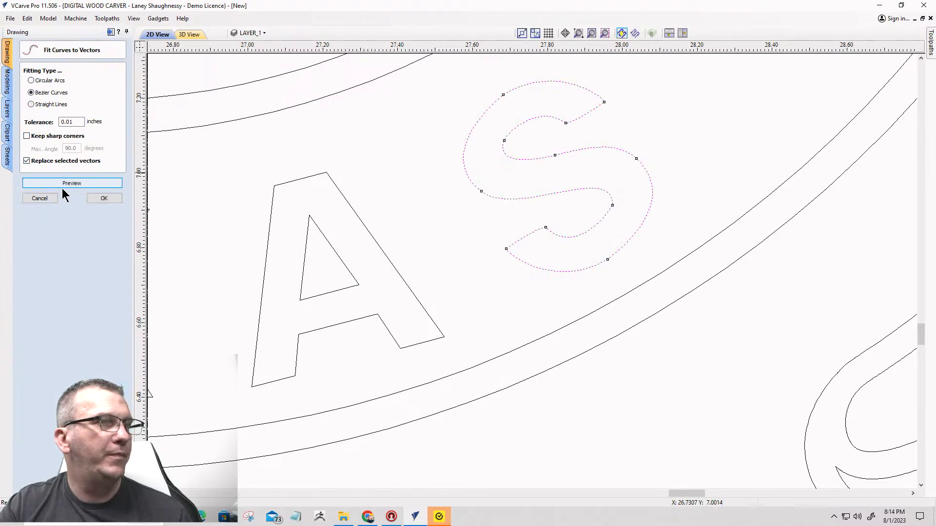
click(492, 237)
Select the left laurel branch, and widen the selection to all vectors of the deputy sheriff badge.
scroll(577, 245, down, 6)
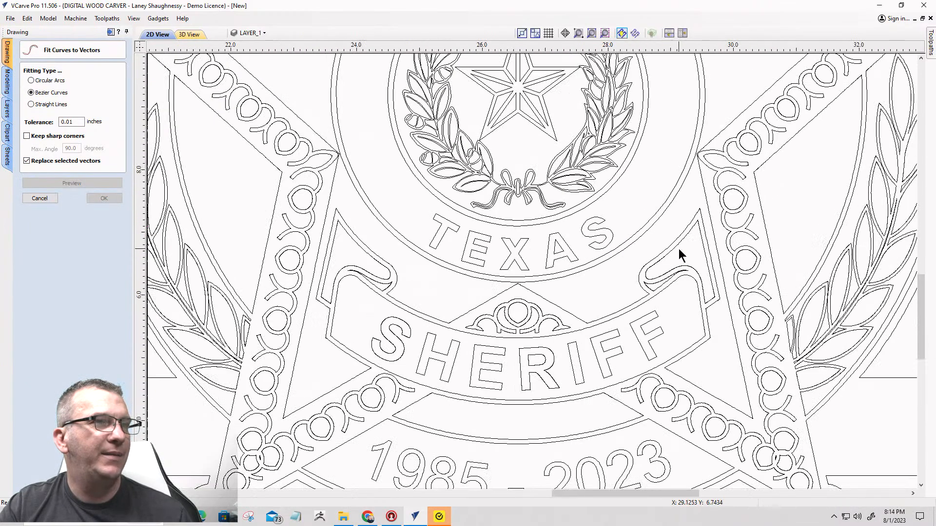
scroll(631, 268, down, 3)
scroll(601, 265, up, 3)
scroll(557, 259, down, 2)
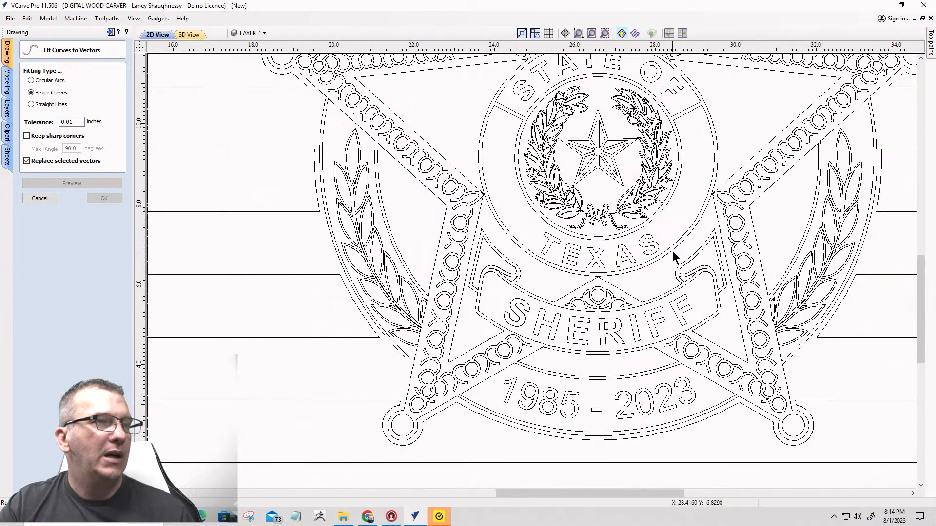
scroll(672, 250, down, 3)
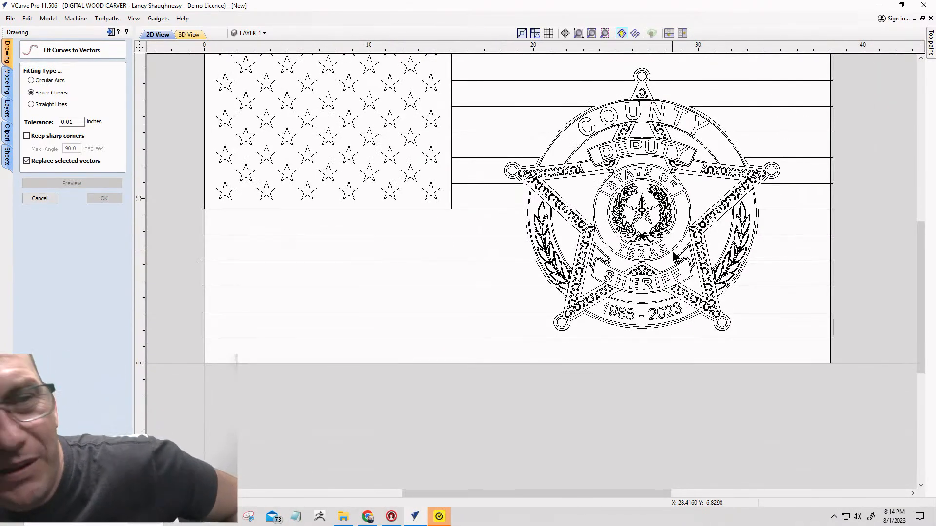
click(541, 244)
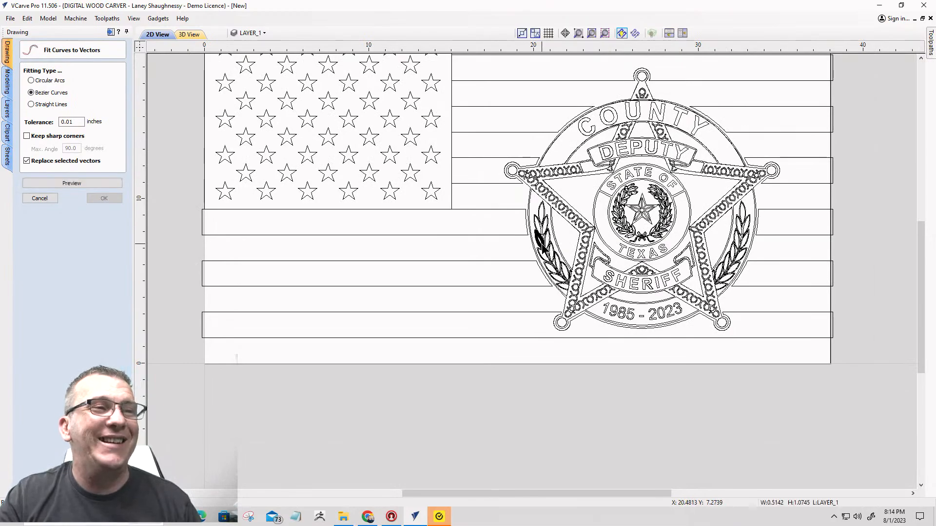
scroll(543, 245, up, 2)
drag(458, 137, 595, 346)
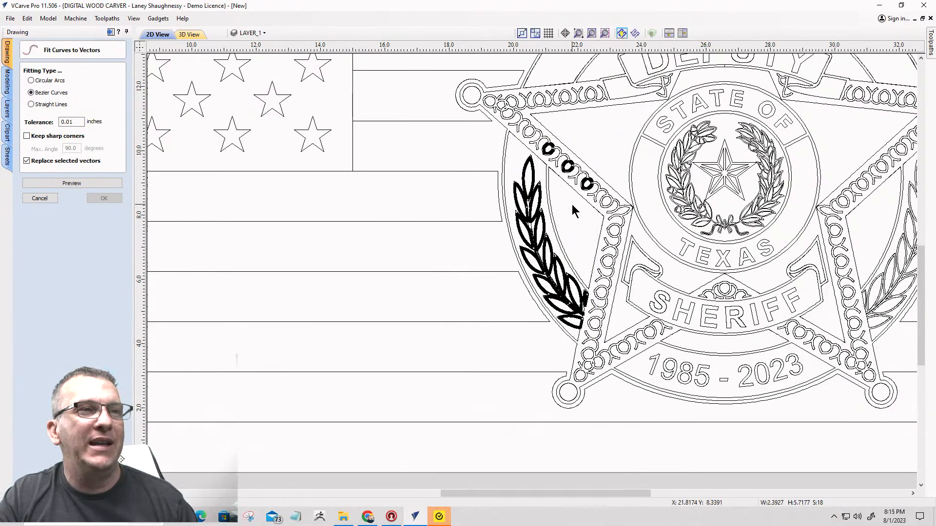
scroll(557, 203, down, 3)
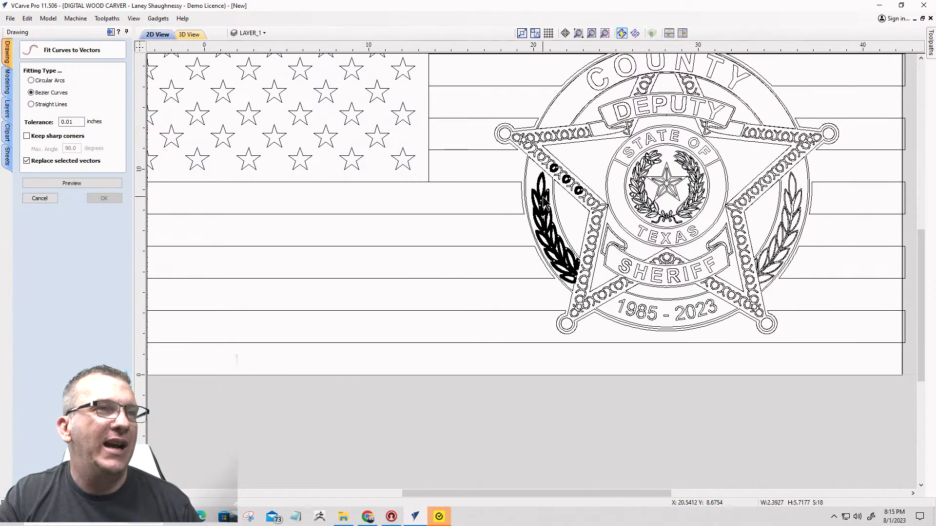
scroll(538, 200, down, 1)
drag(503, 92, 714, 286)
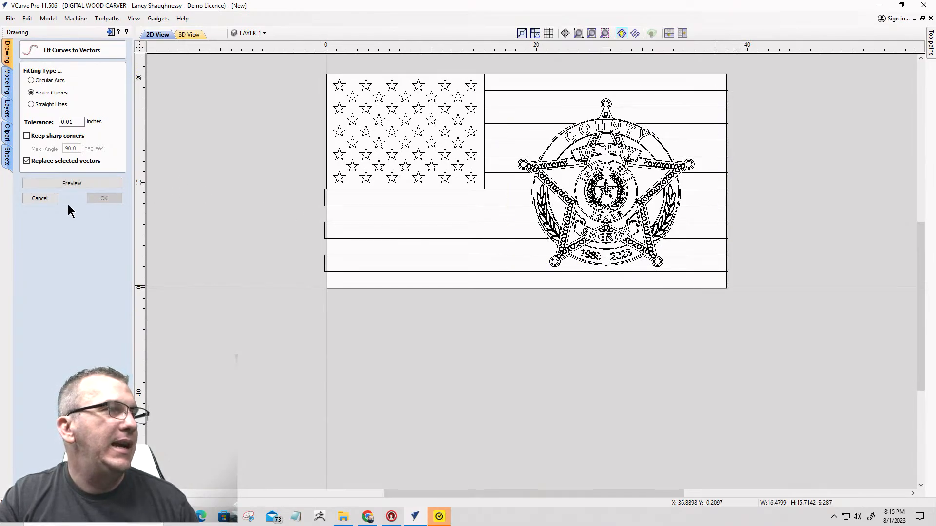
Examine the node density across the selected badge vectors, comparing the outer star, banners and dates with the central seal.
click(72, 183)
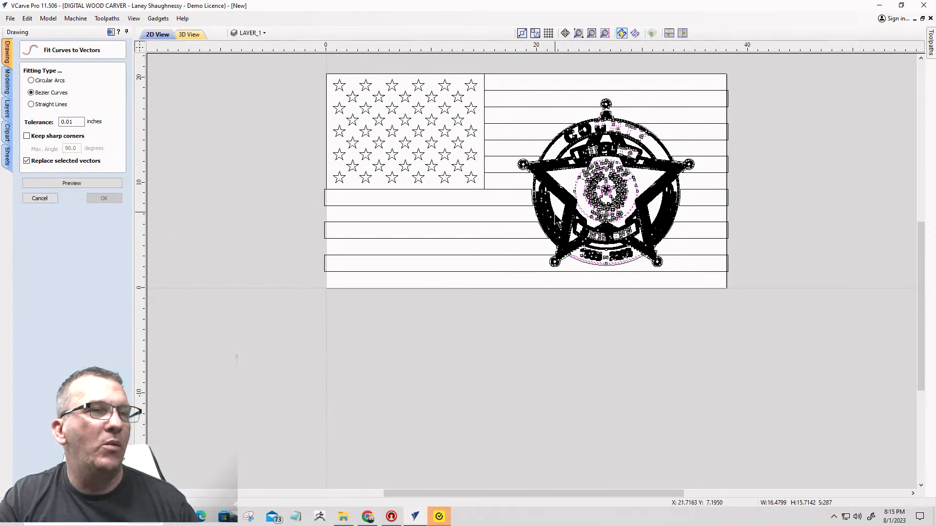
scroll(558, 226, up, 1)
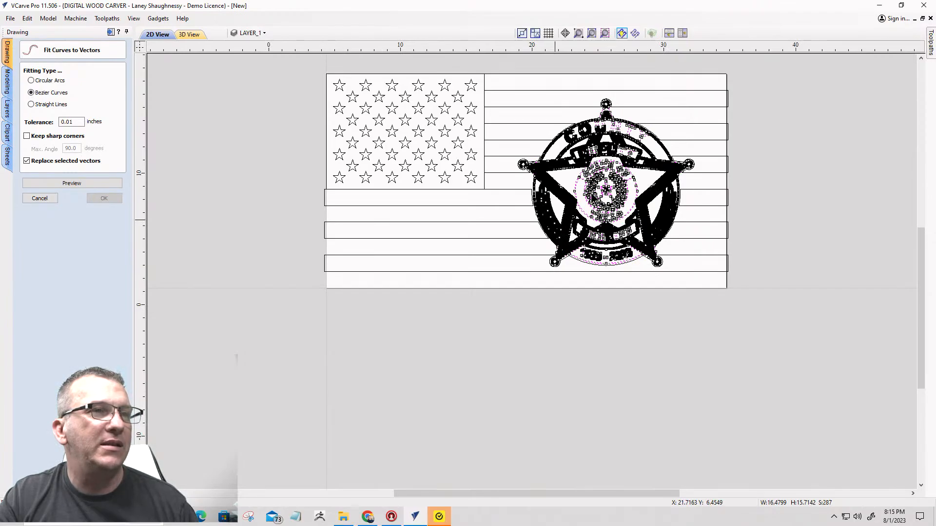
scroll(595, 197, up, 1)
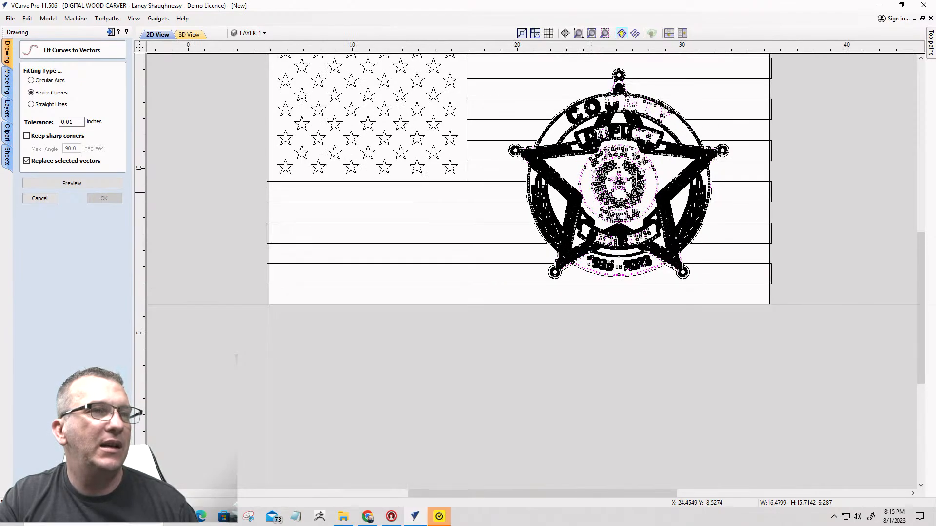
scroll(636, 171, up, 1)
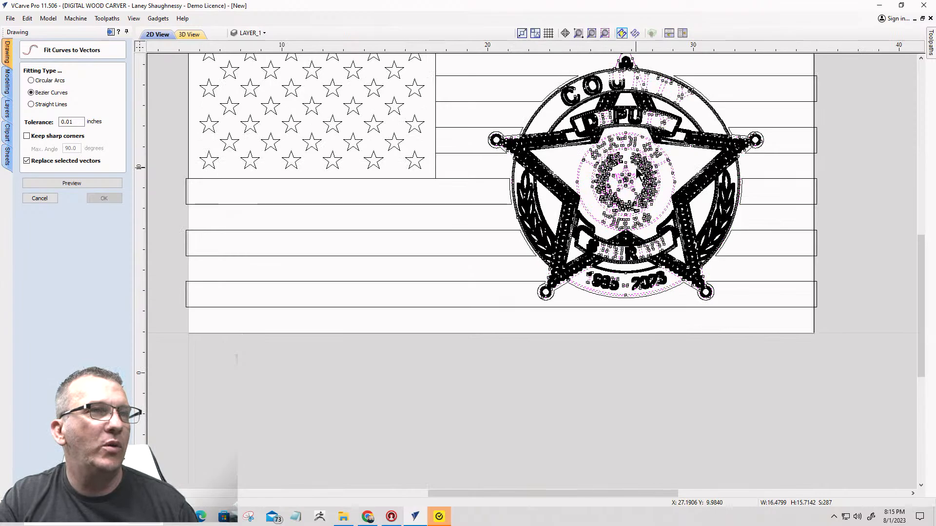
scroll(636, 171, up, 1)
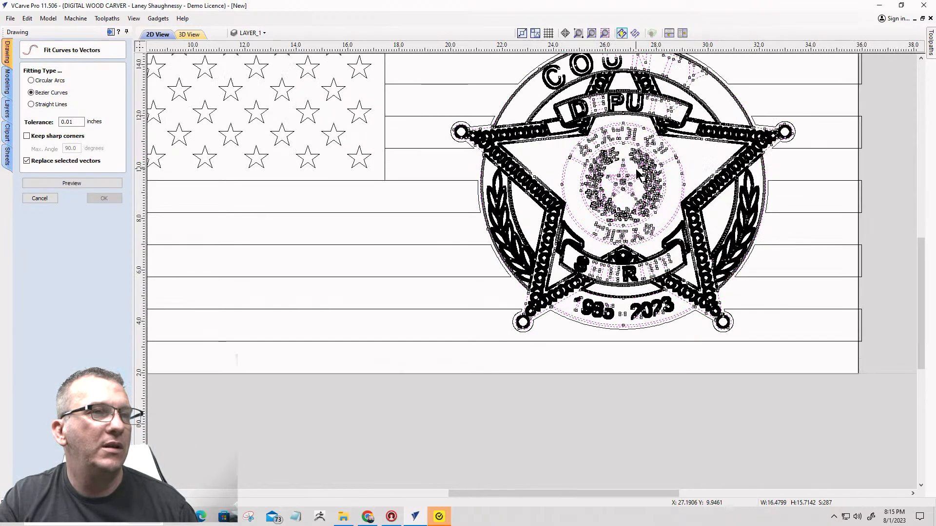
scroll(635, 169, up, 1)
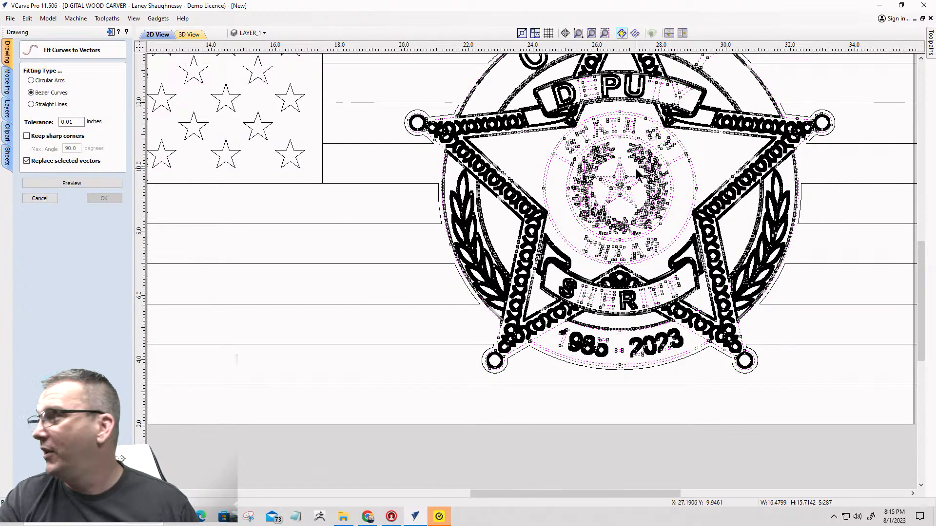
scroll(636, 169, up, 1)
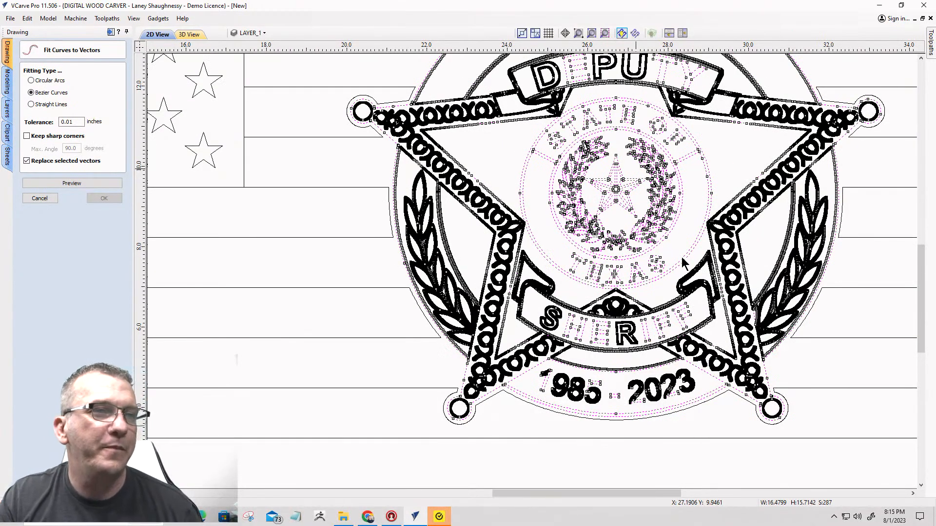
scroll(685, 261, up, 1)
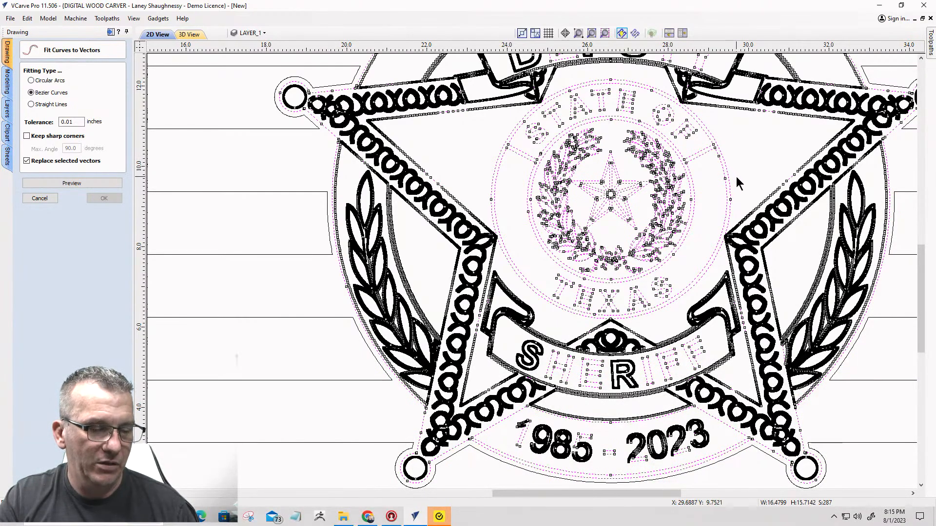
Try to exclude the central seal from the badge selection, close Fit Curves to Vectors and clear the selection.
drag(745, 170, 484, 117)
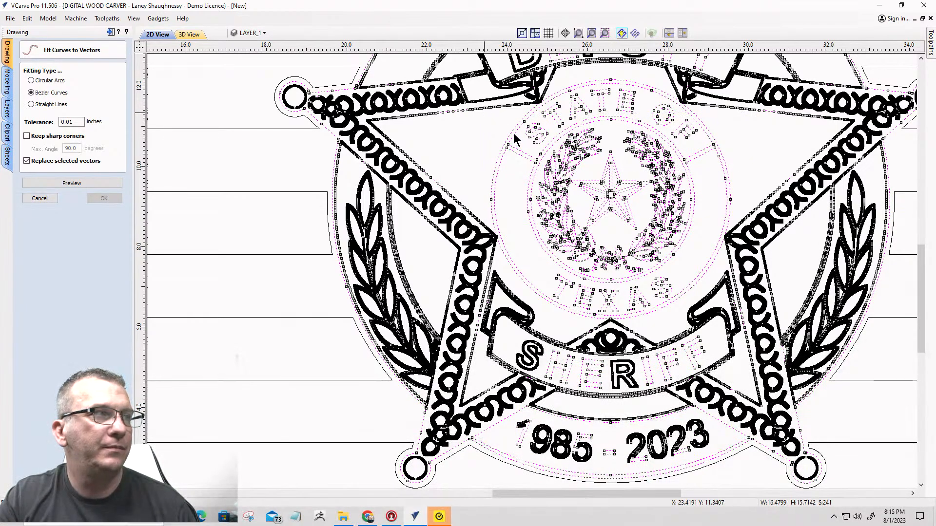
click(43, 199)
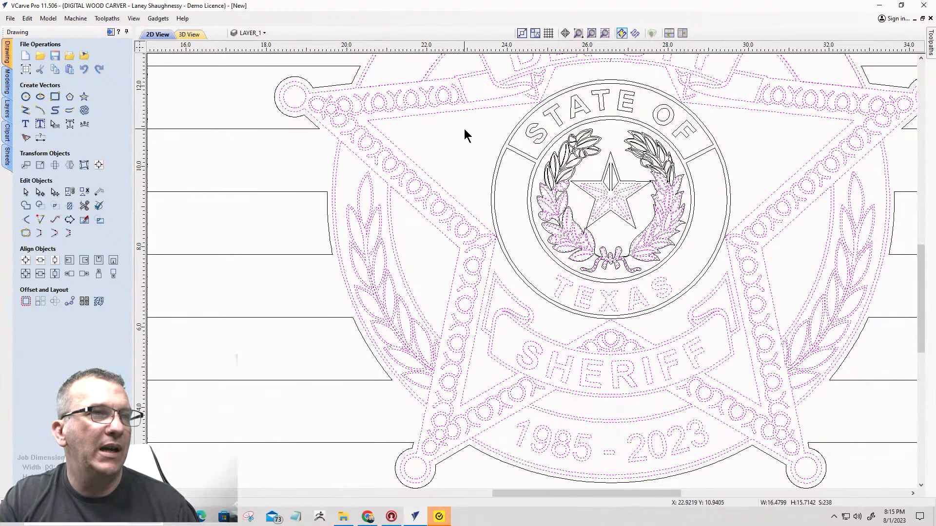
scroll(497, 173, down, 2)
click(483, 146)
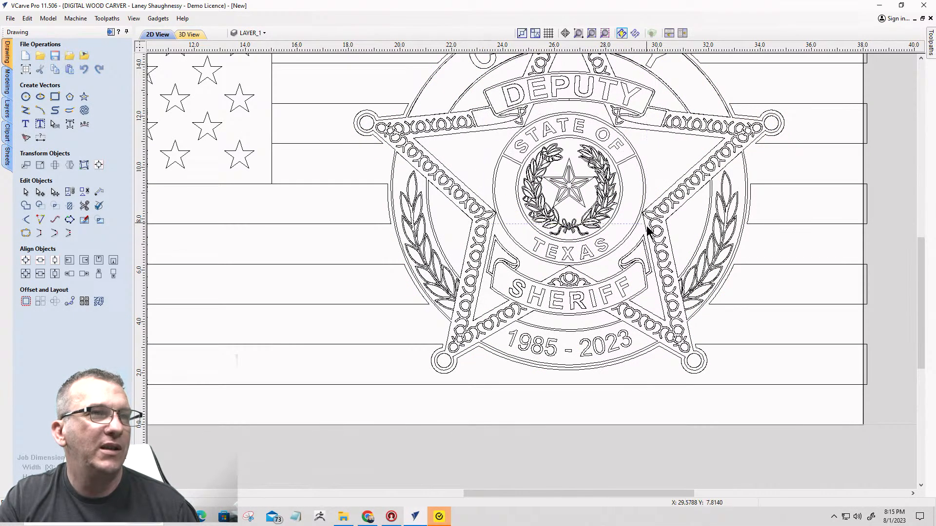
Group all vectors of the central STATE OF TEXAS seal, including its lettering, wreath and star.
drag(647, 226, 651, 268)
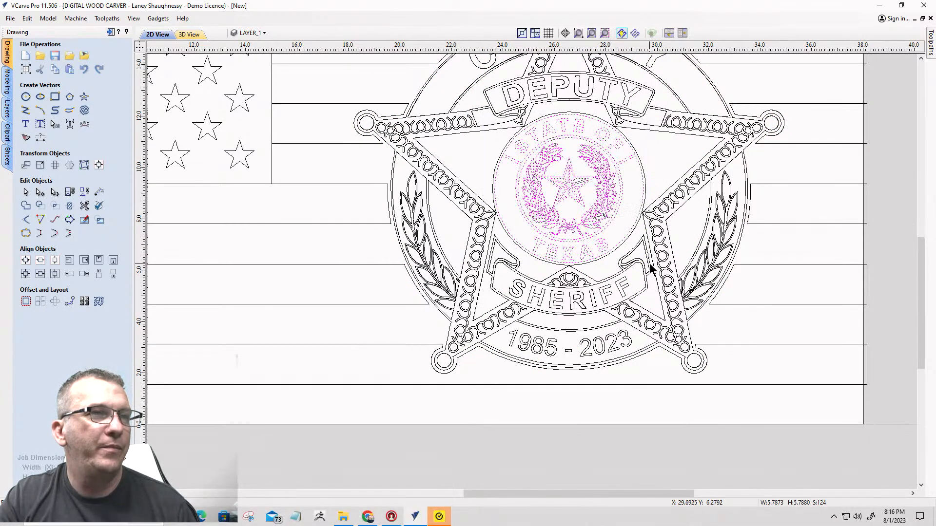
scroll(590, 214, up, 2)
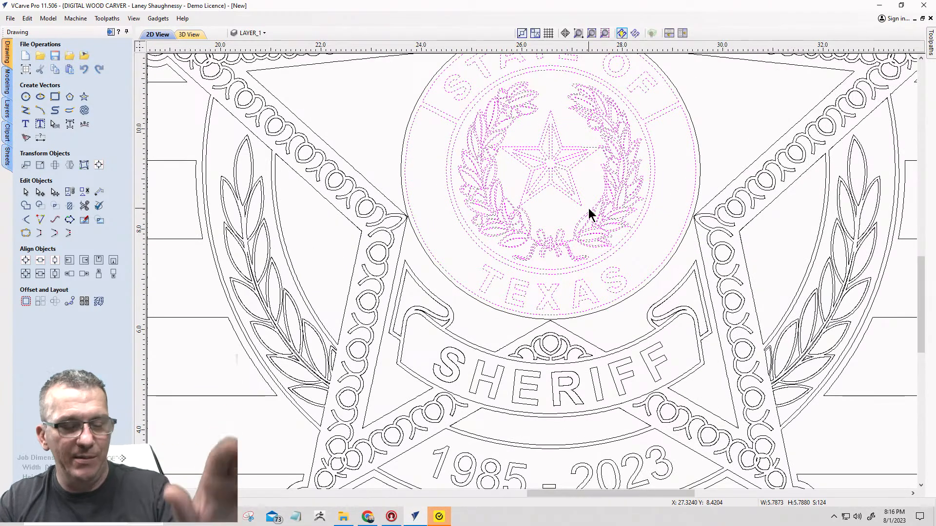
key(g)
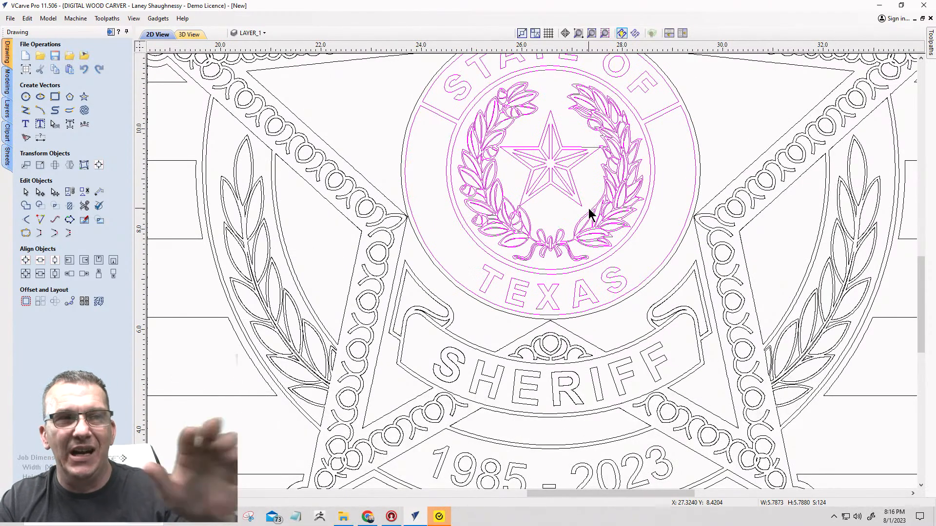
scroll(697, 178, down, 1)
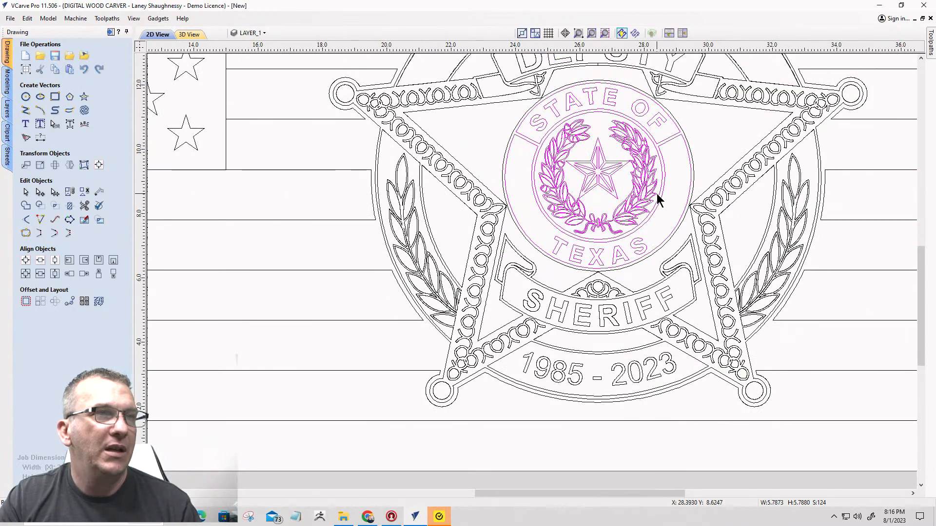
scroll(653, 195, down, 1)
scroll(649, 192, down, 1)
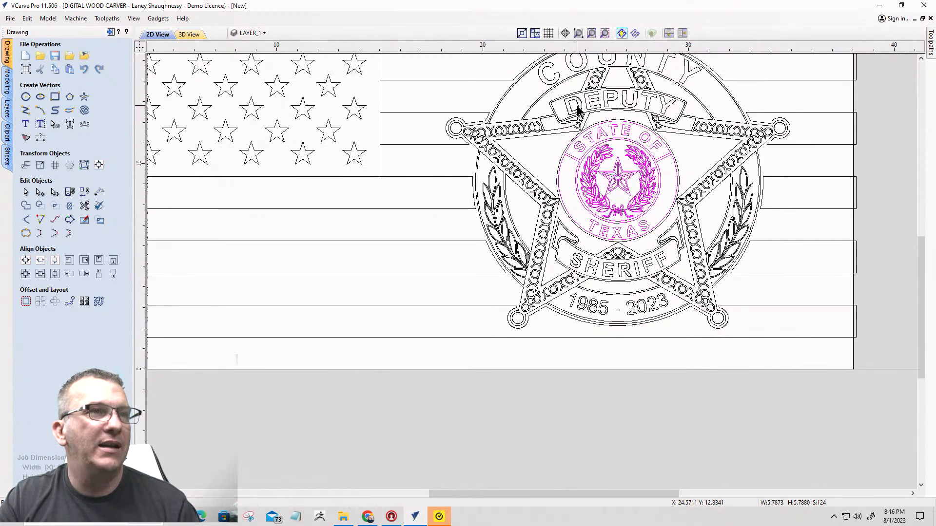
scroll(579, 113, down, 1)
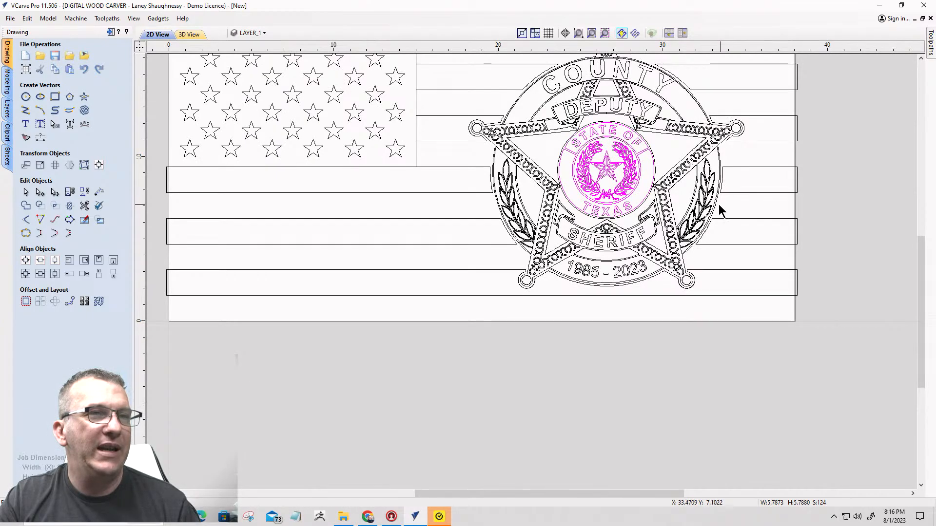
scroll(661, 216, down, 1)
drag(525, 75, 725, 291)
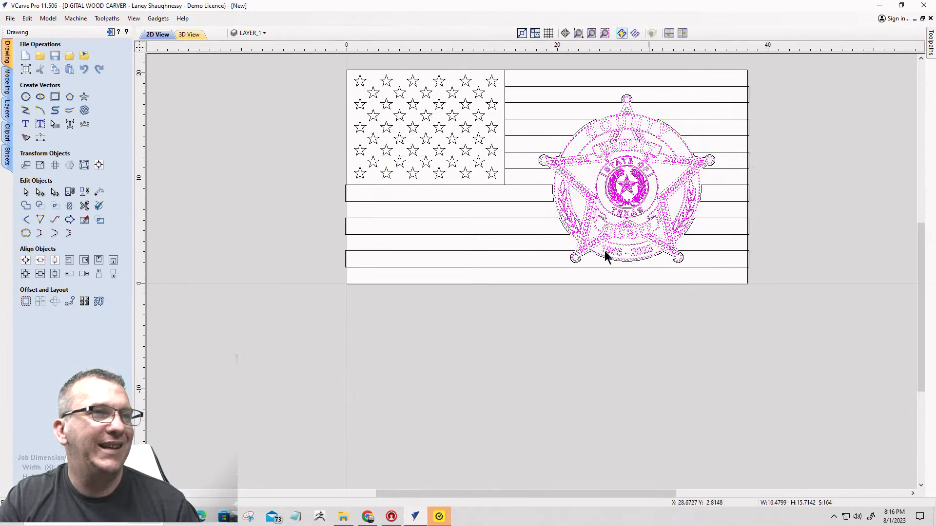
click(53, 205)
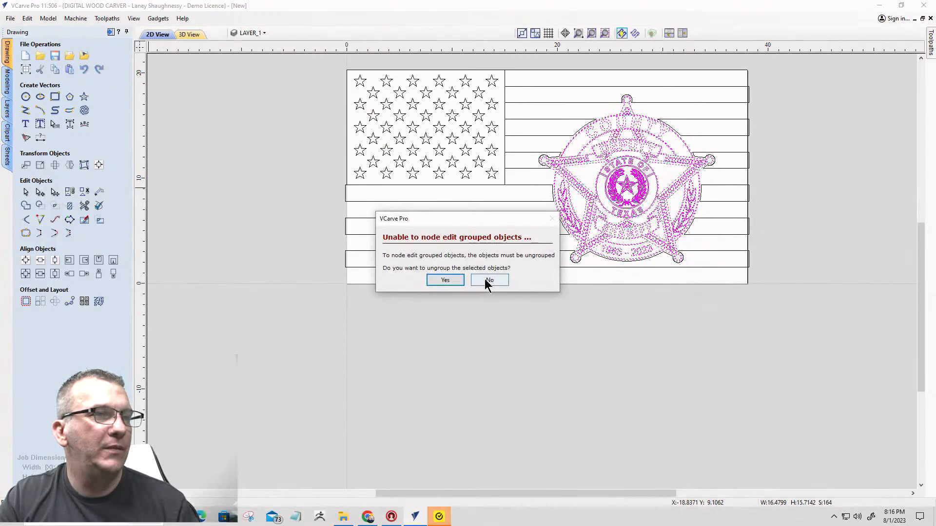
click(489, 281)
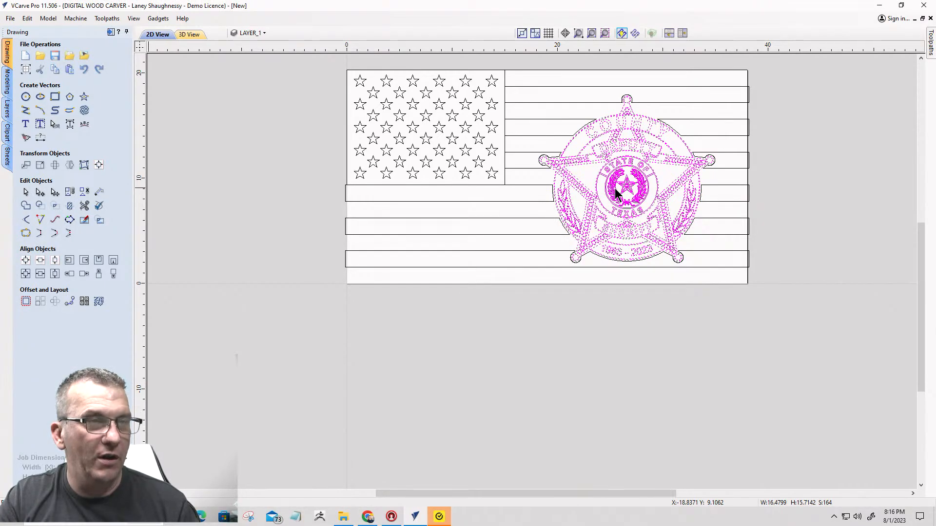
key(n)
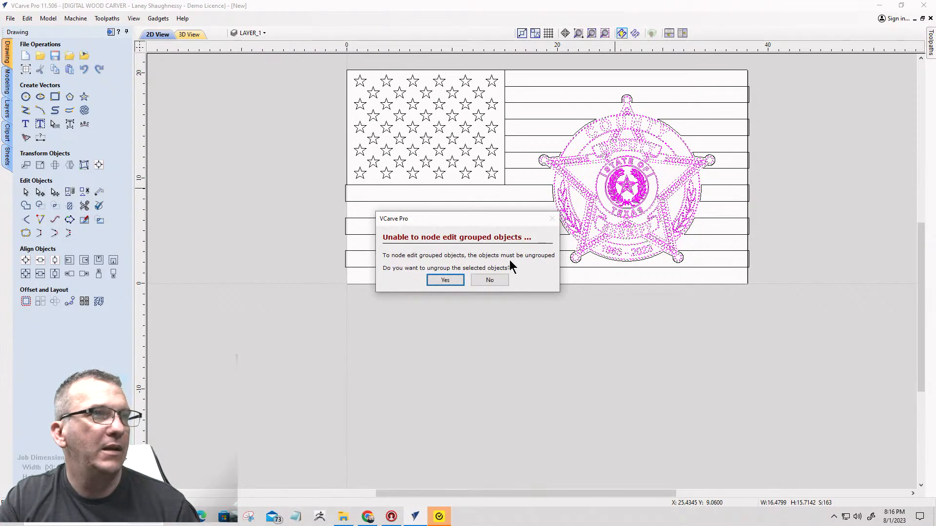
click(491, 281)
click(456, 286)
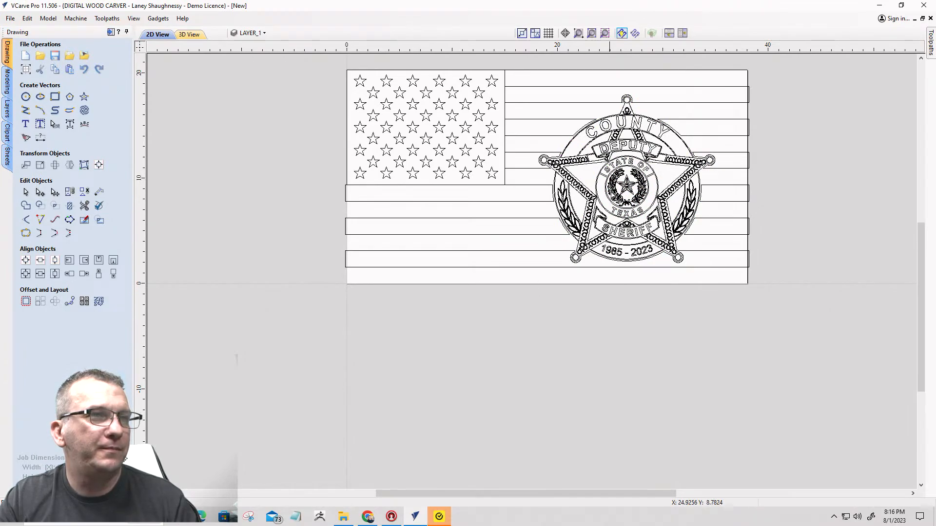
double_click(609, 185)
click(491, 280)
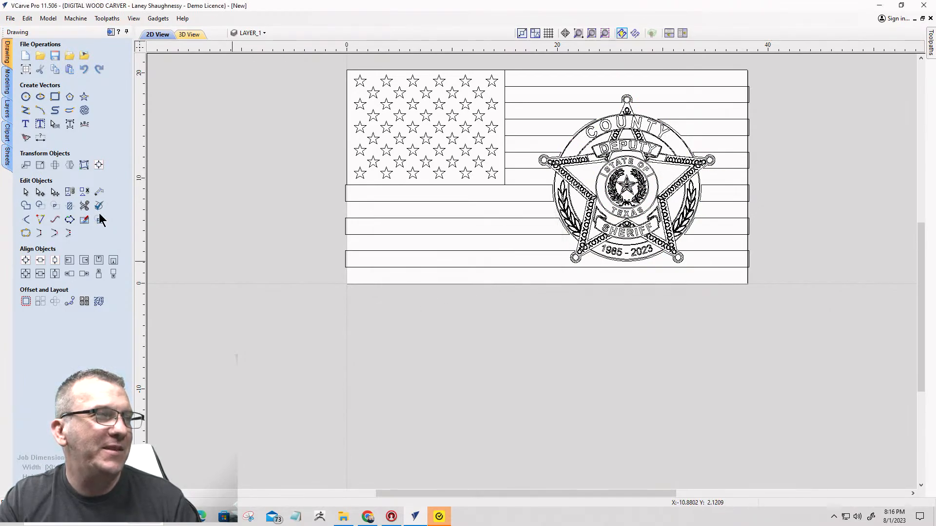
Select all badge vectors except the grouped central seal, examine their node density in node editing, and clear the selection.
click(26, 192)
click(616, 179)
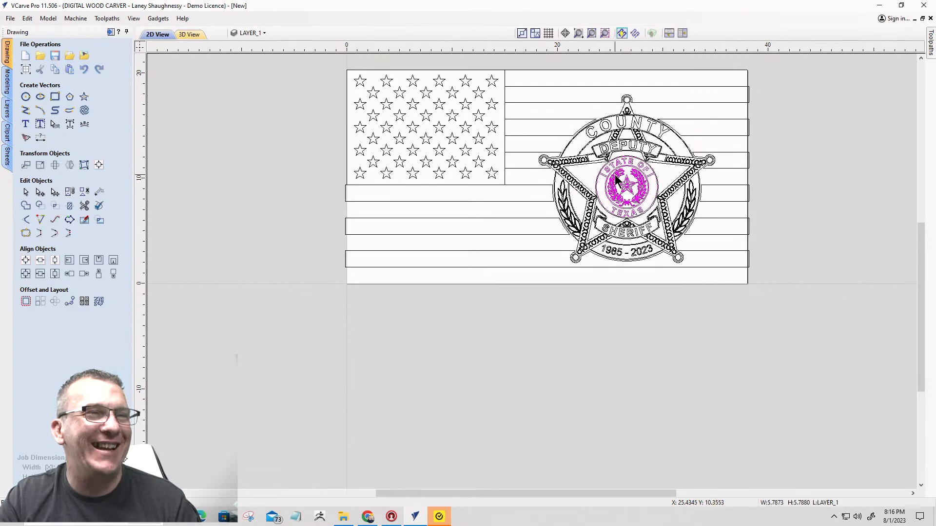
drag(521, 75, 735, 284)
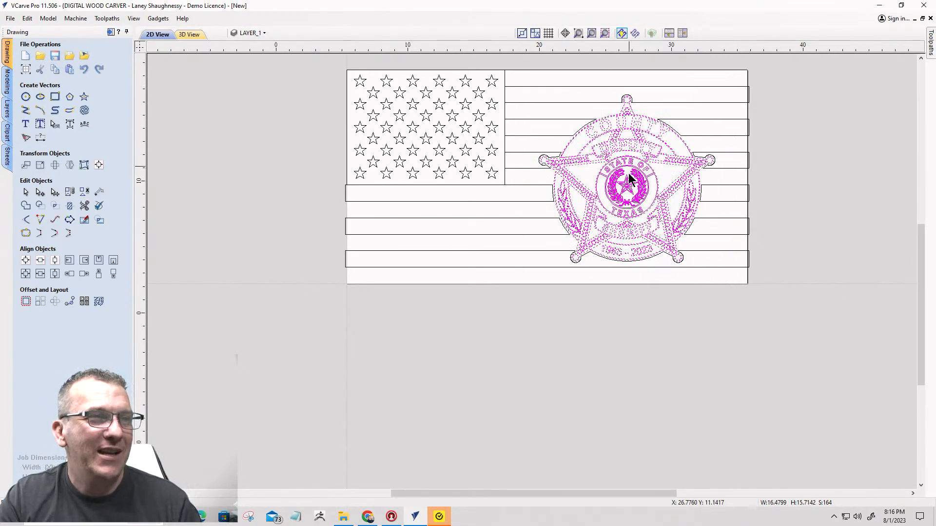
scroll(642, 190, up, 5)
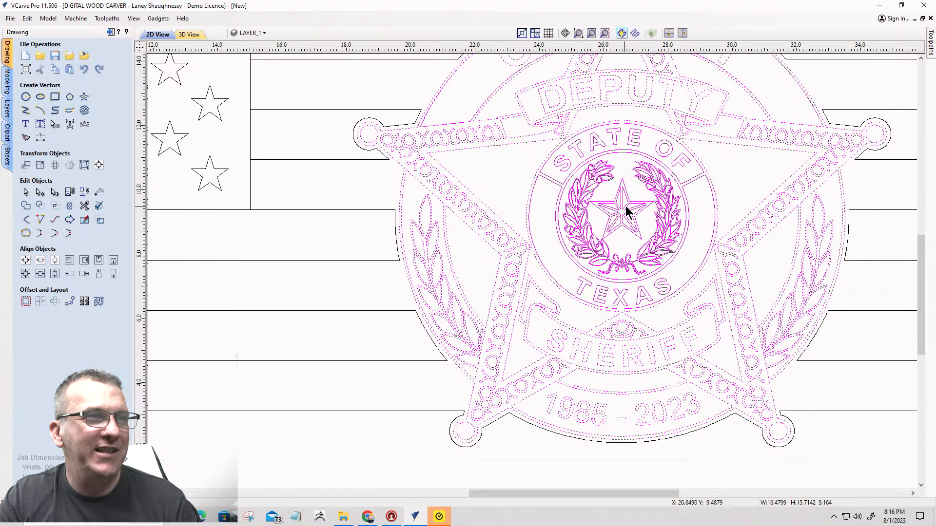
shift+click(627, 213)
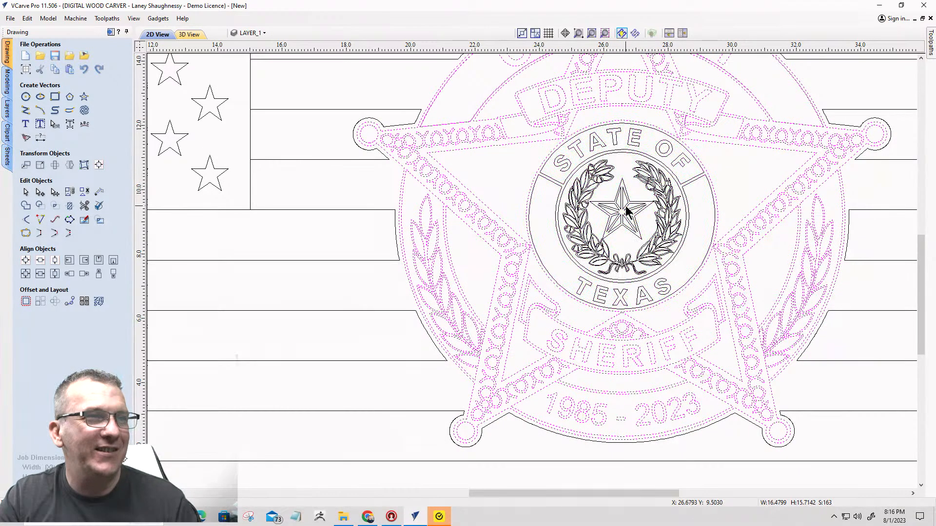
click(40, 192)
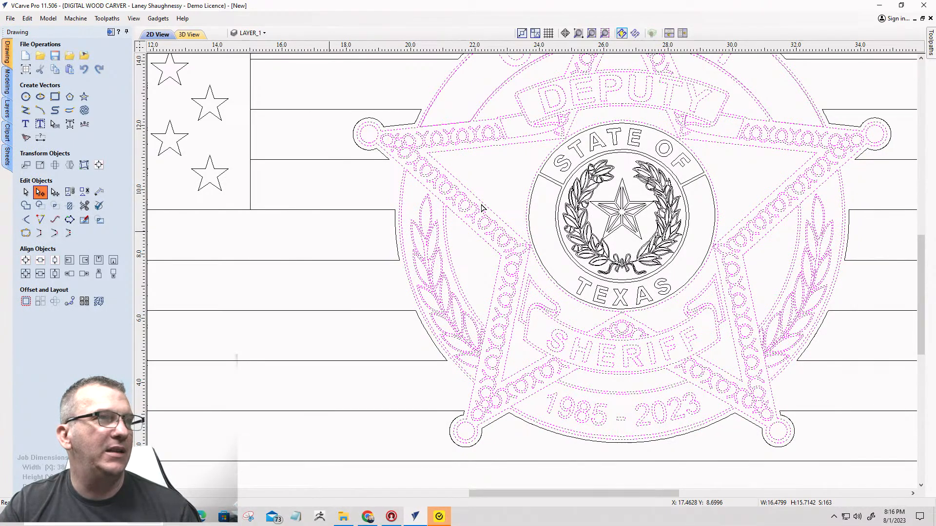
click(481, 208)
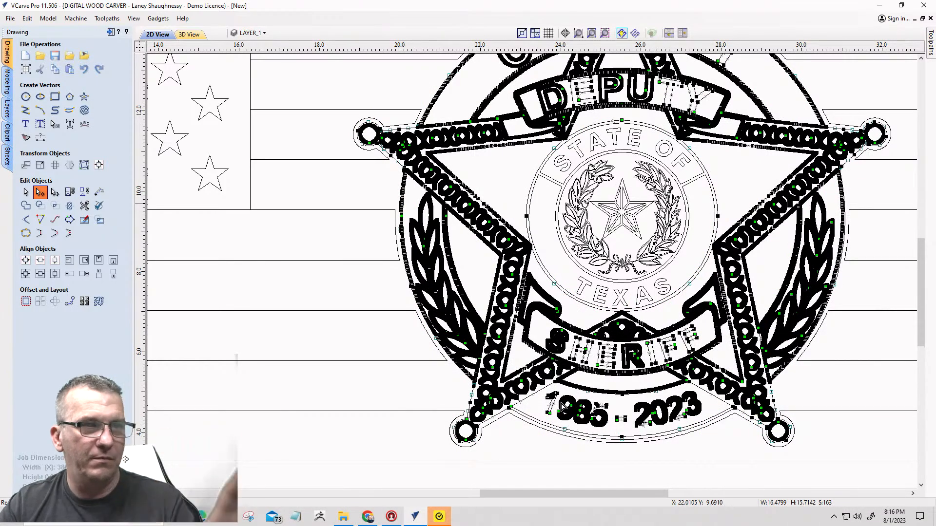
scroll(604, 374, up, 1)
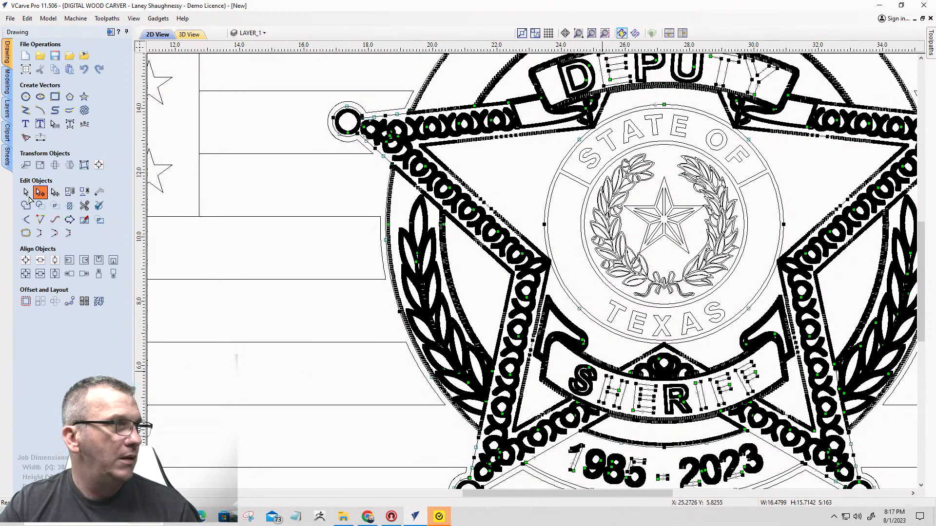
scroll(566, 421, down, 1)
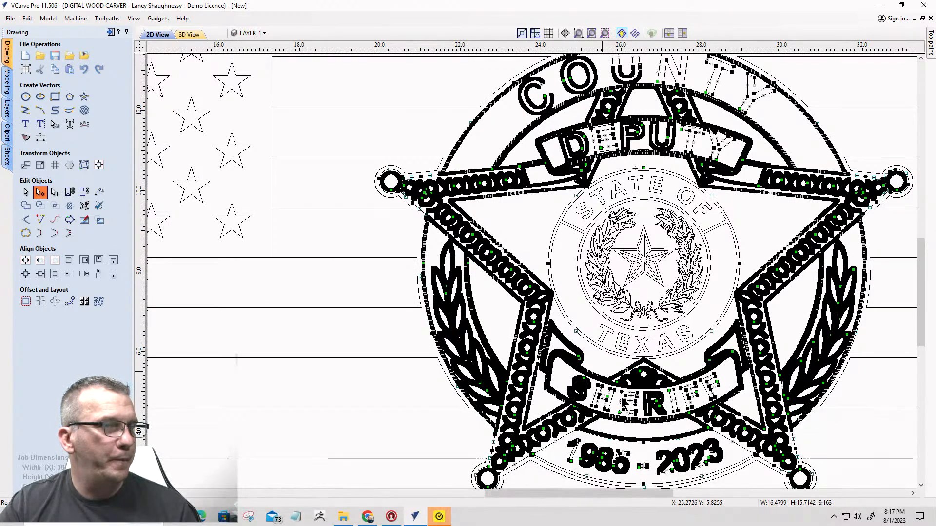
scroll(623, 401, up, 1)
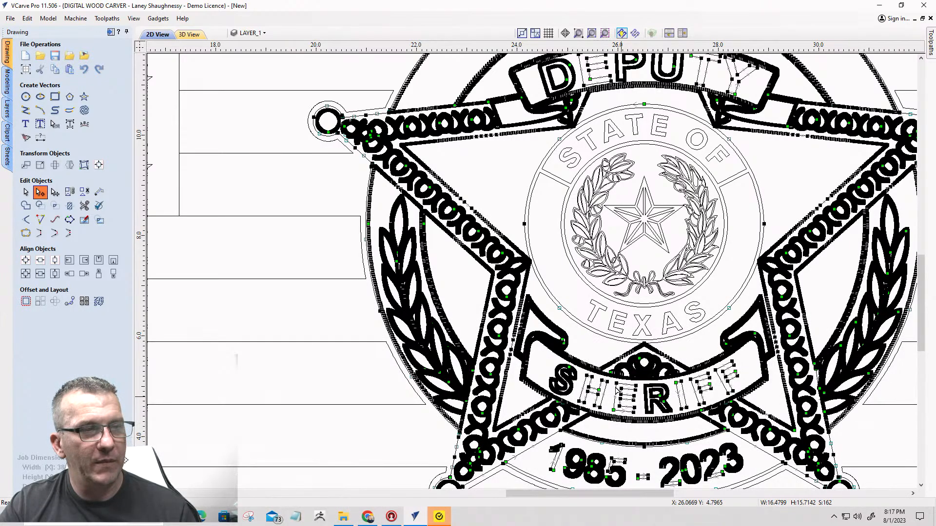
key(Escape)
scroll(616, 390, up, 1)
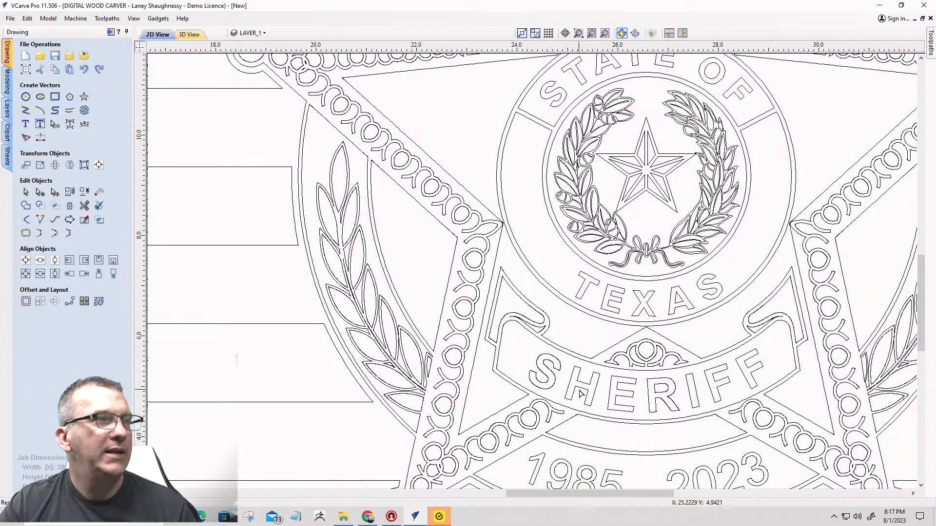
scroll(612, 397, down, 3)
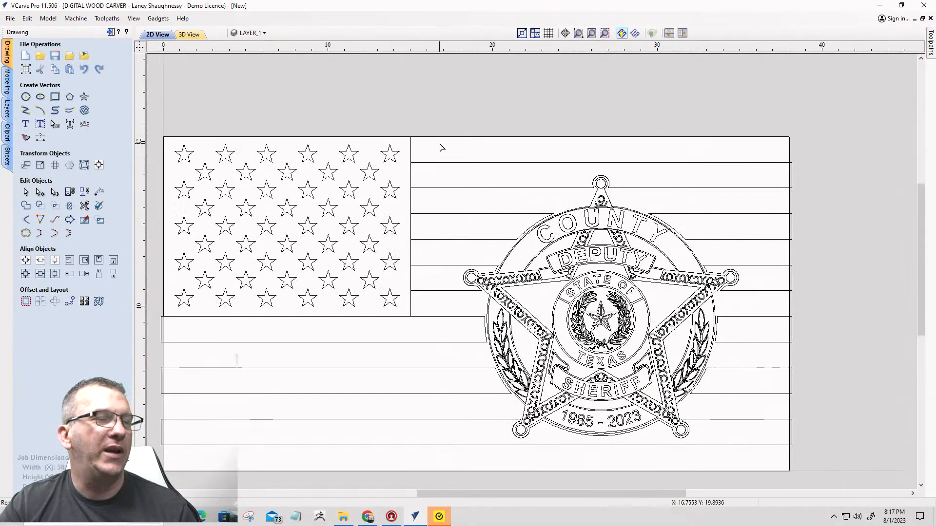
drag(438, 143, 763, 449)
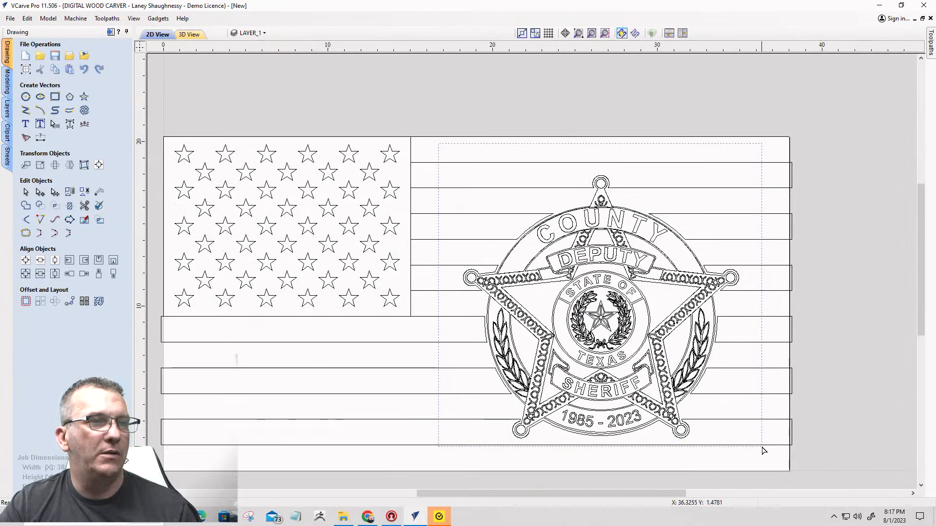
key(n)
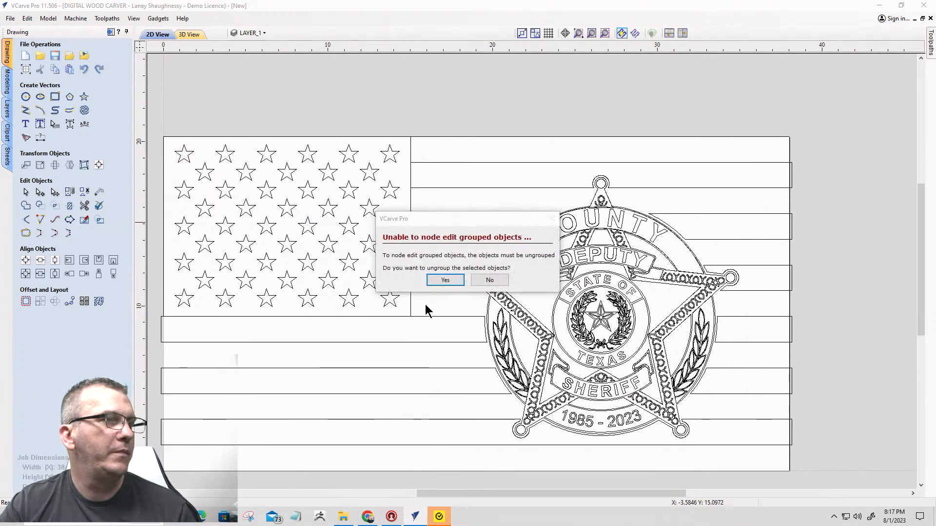
click(489, 280)
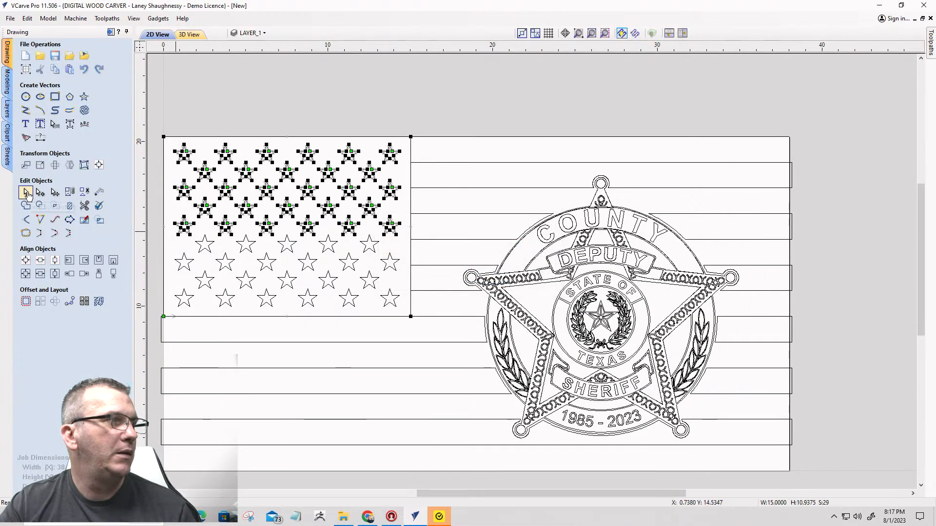
click(27, 193)
click(461, 191)
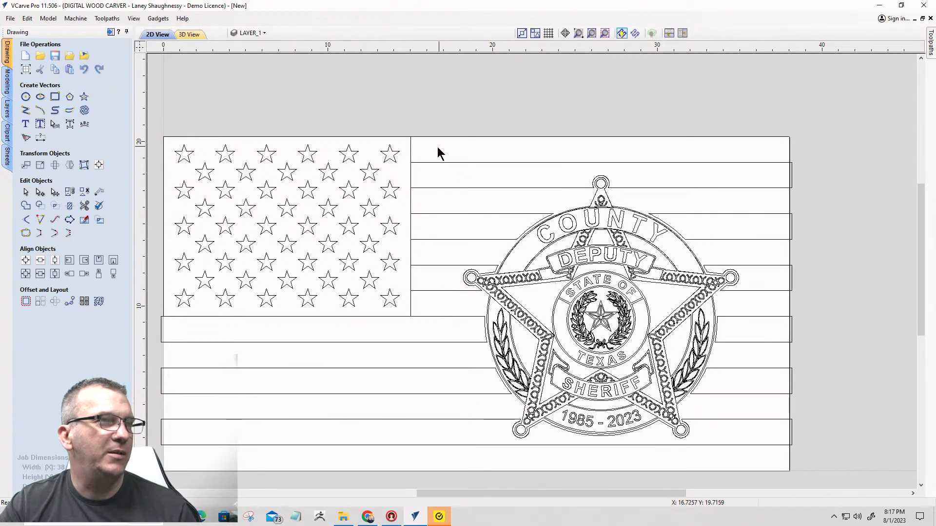
Select the badge vectors without the central seal and the letters E, I, F and F of SHERIFF, and display their nodes.
drag(430, 148, 763, 463)
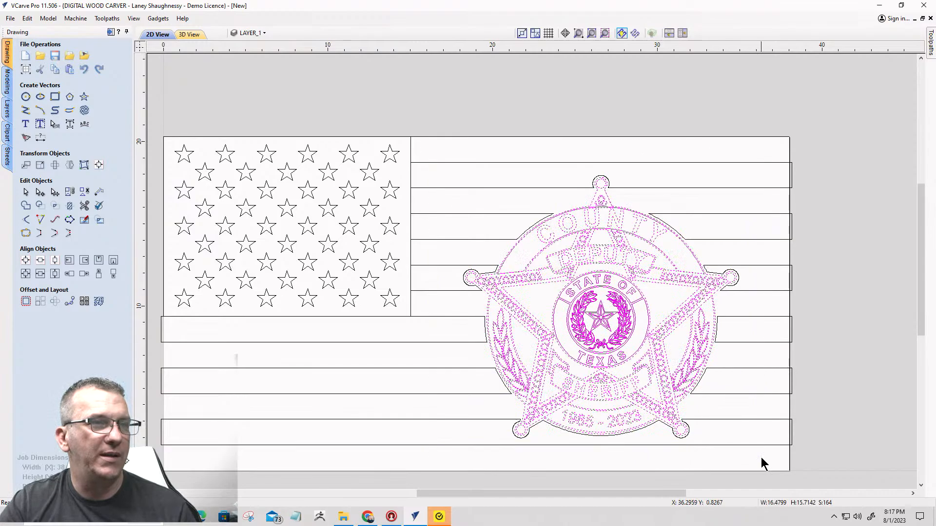
scroll(595, 331, up, 3)
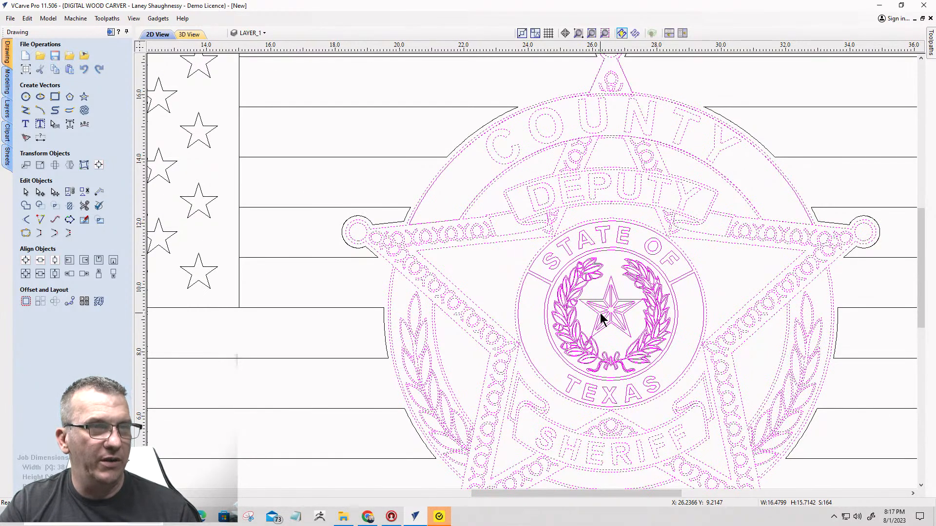
ctrl+click(602, 320)
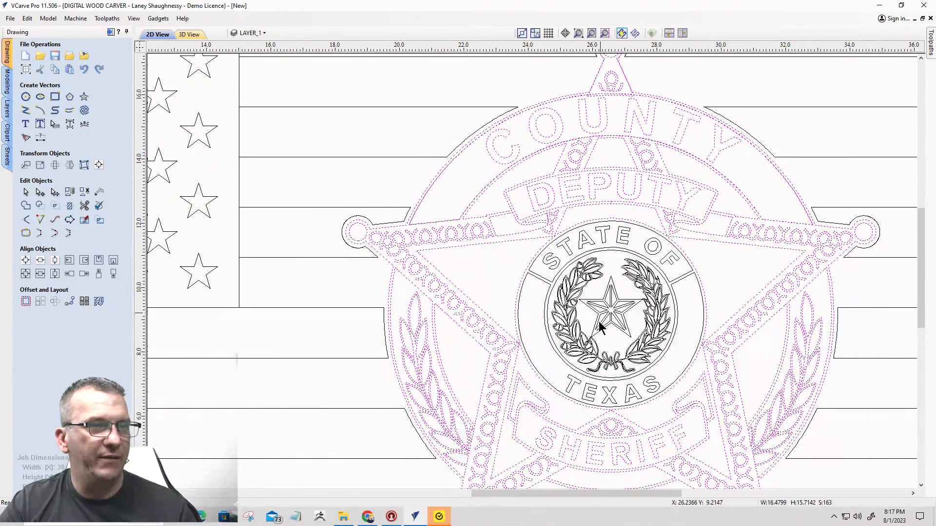
shift+click(587, 458)
shift+click(642, 448)
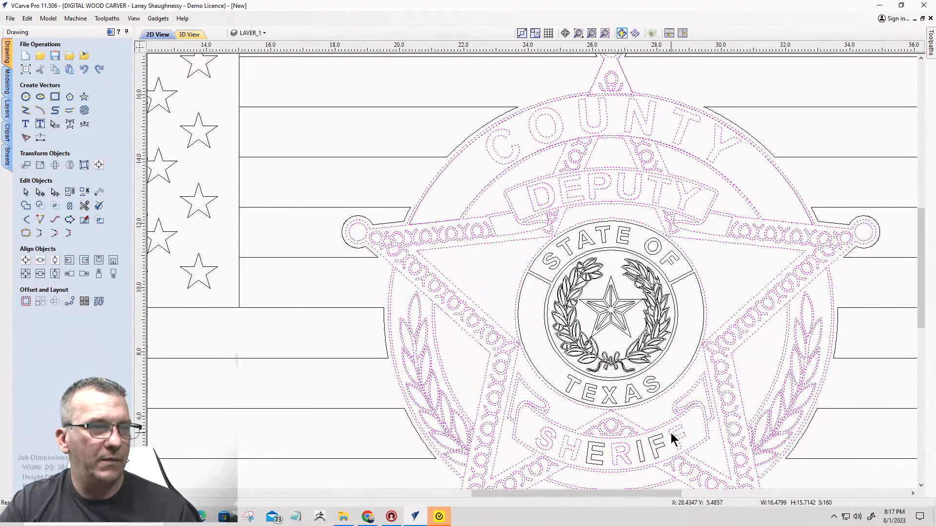
scroll(644, 466, up, 3)
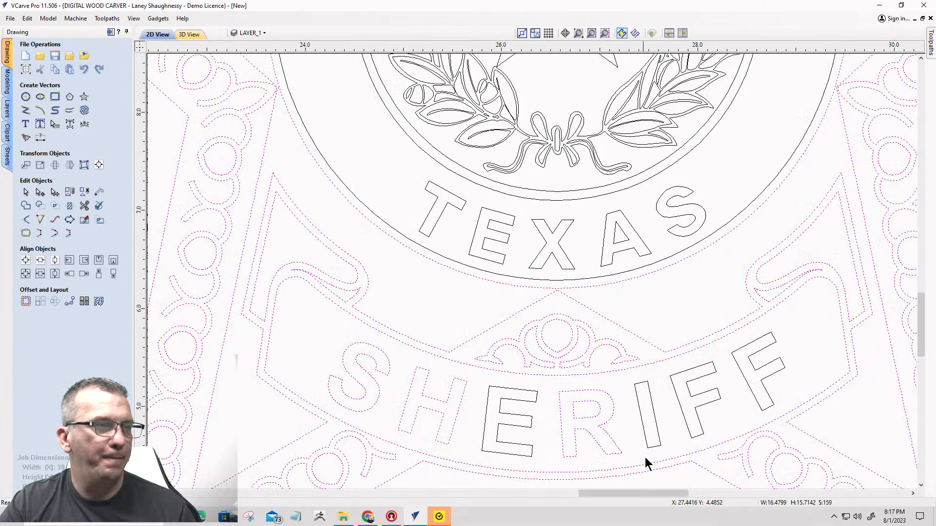
scroll(645, 300, down, 6)
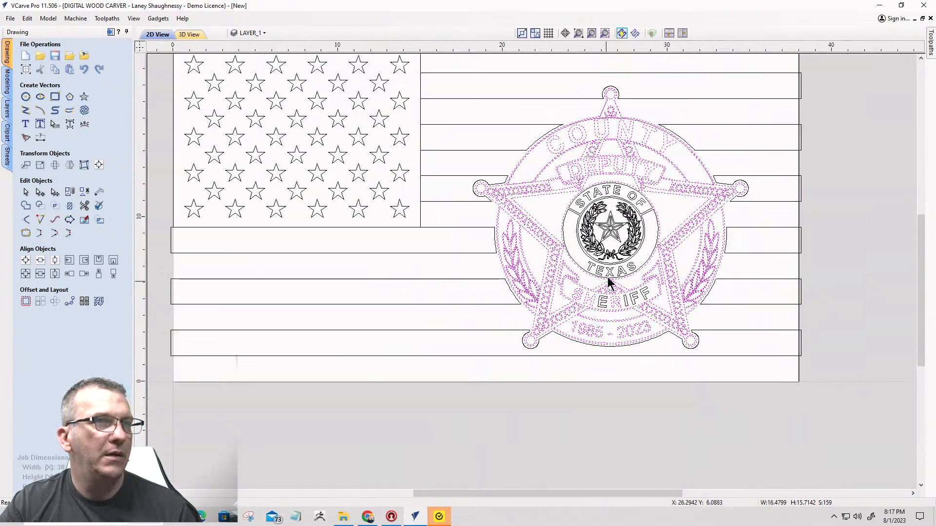
scroll(656, 117, up, 2)
scroll(629, 460, up, 3)
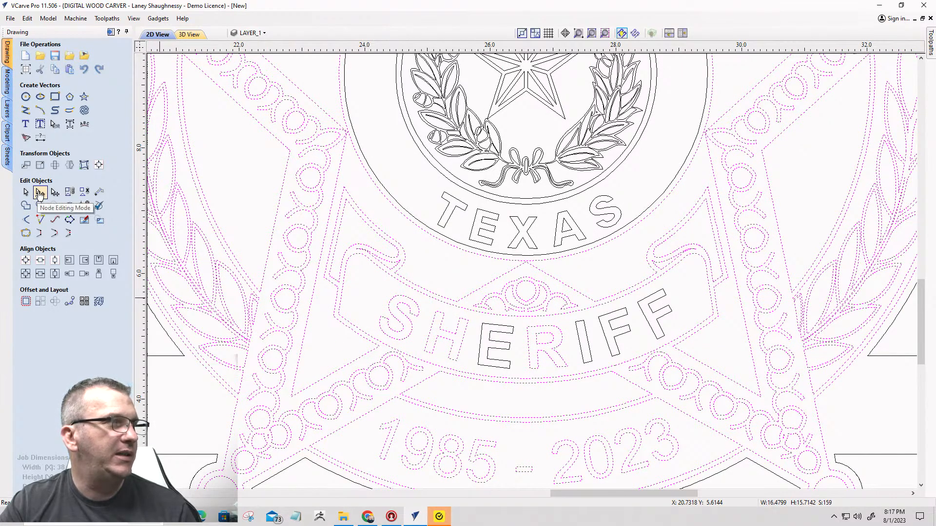
click(40, 194)
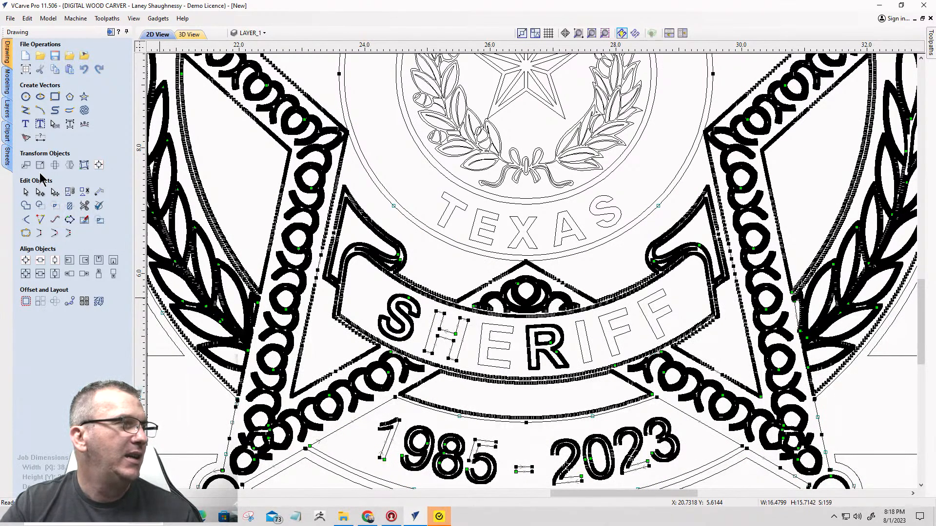
Preview Fit Curves to Vectors on the selected badge vectors with Bezier Curves and a 0.01 inch tolerance, and clear the selection.
click(57, 220)
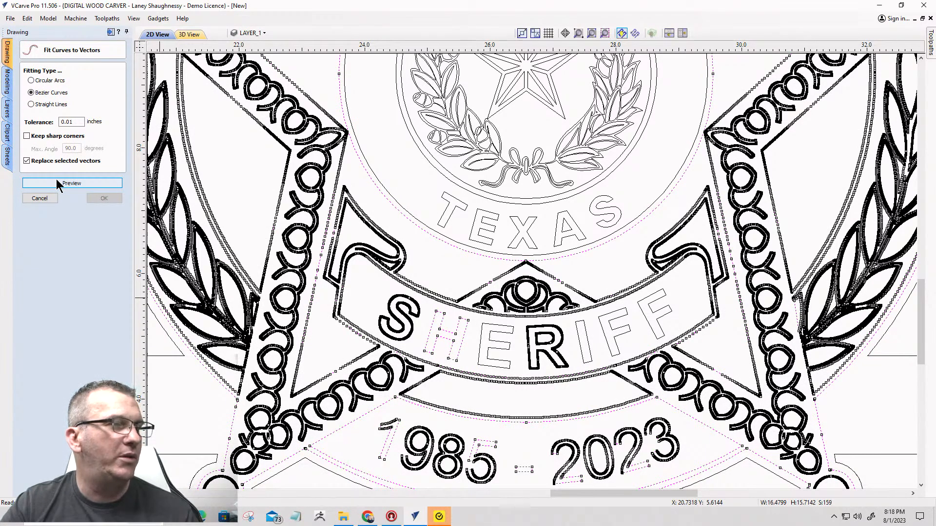
scroll(549, 281, down, 1)
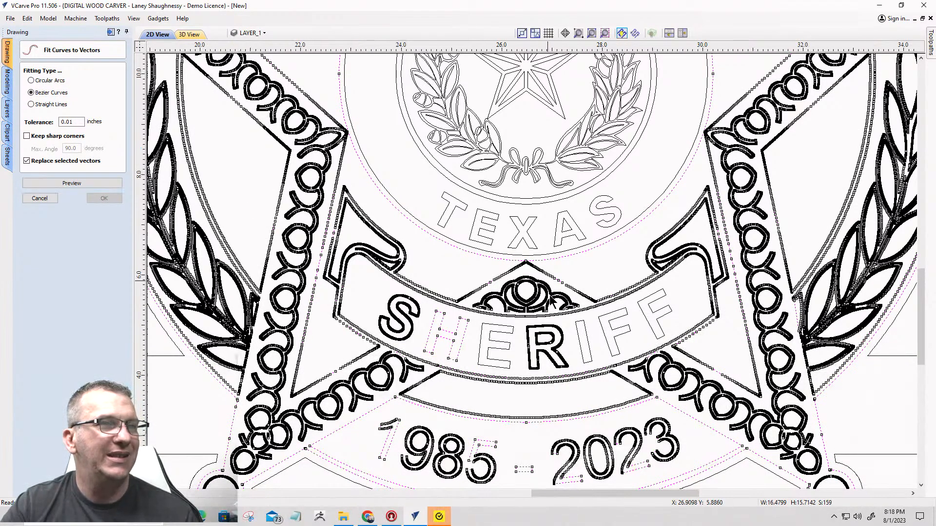
scroll(515, 355, down, 1)
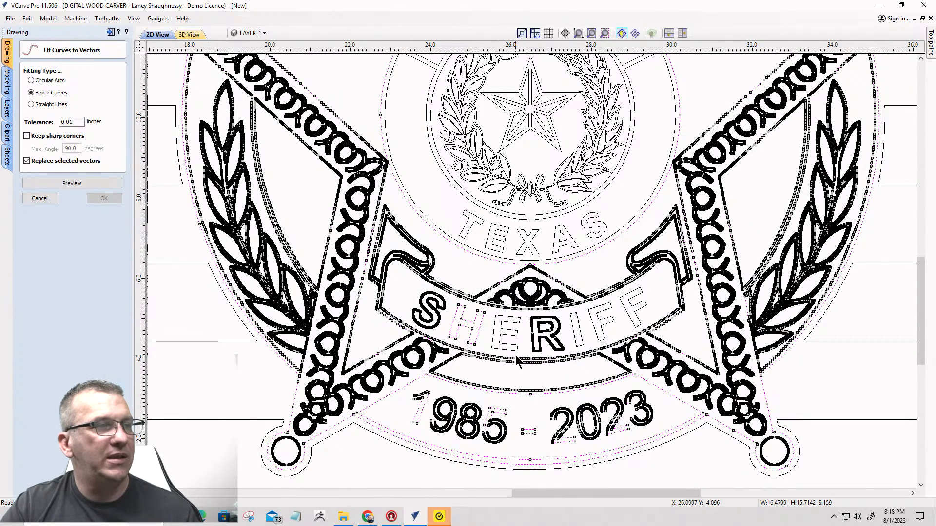
scroll(515, 361, down, 1)
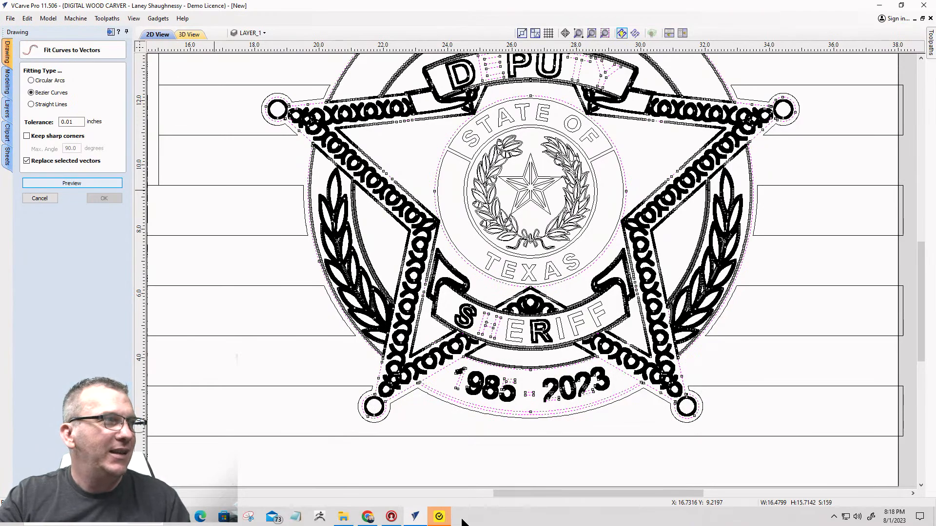
scroll(258, 311, down, 3)
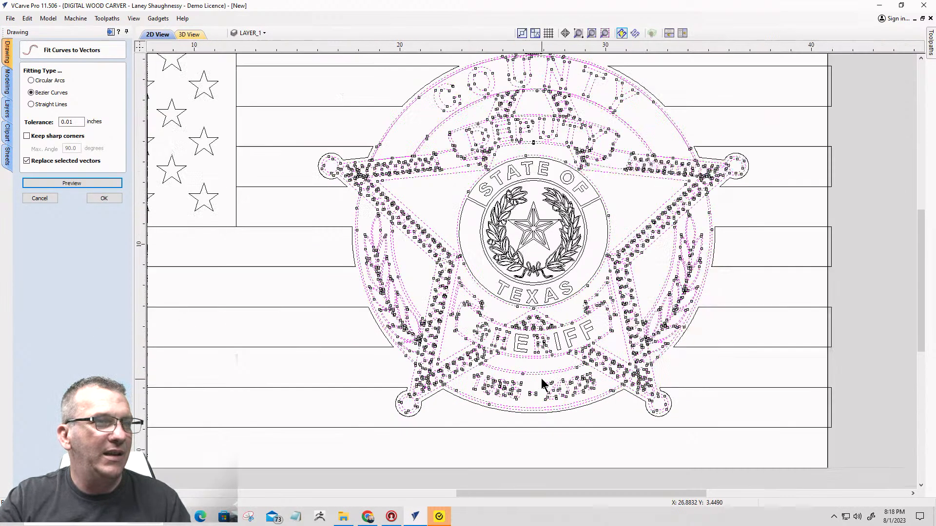
scroll(577, 300, up, 3)
click(613, 247)
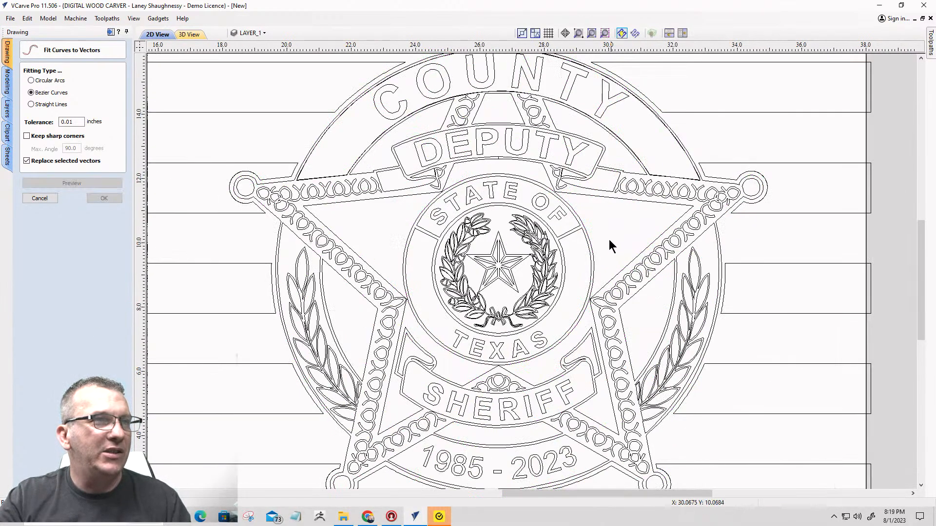
Select both vectors of the small ribbon fold below the right end of the DEPUTY banner and nudge them slightly left.
scroll(578, 200, up, 5)
scroll(547, 141, up, 6)
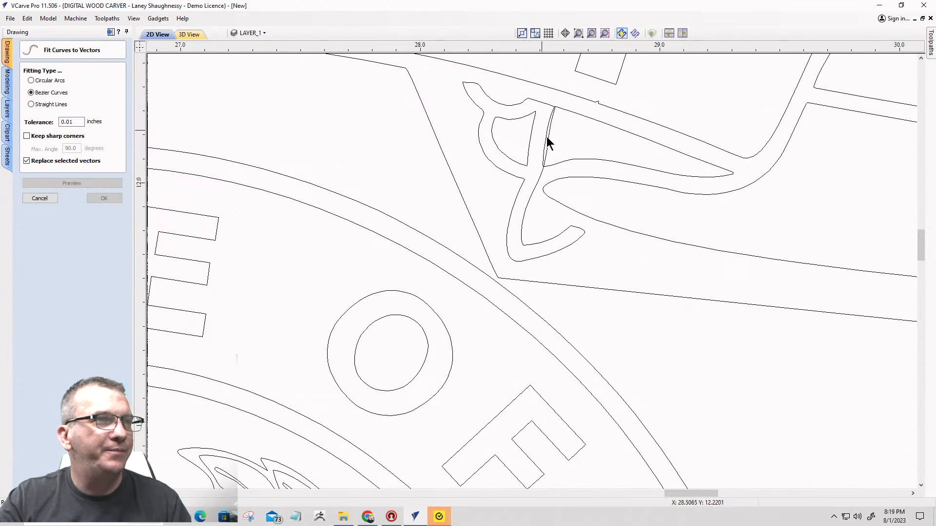
click(546, 141)
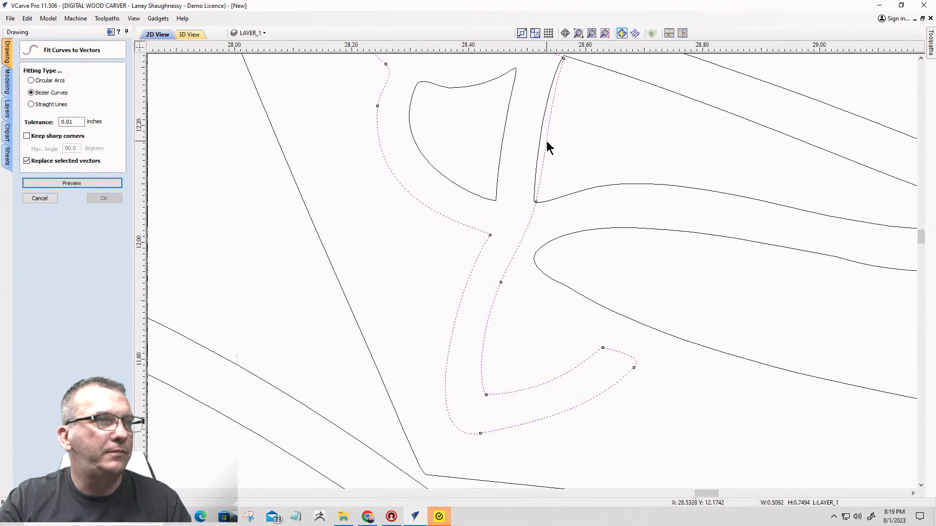
scroll(546, 141, down, 6)
scroll(554, 155, up, 2)
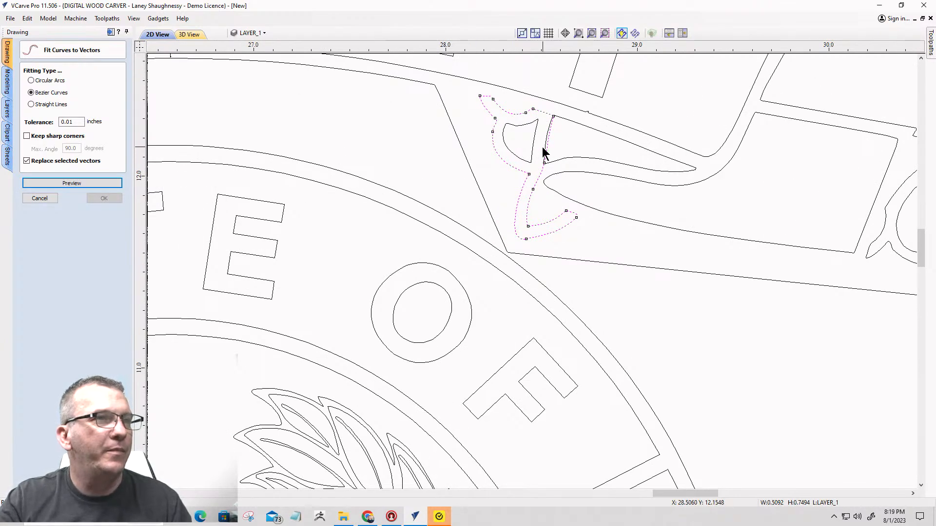
shift+click(534, 147)
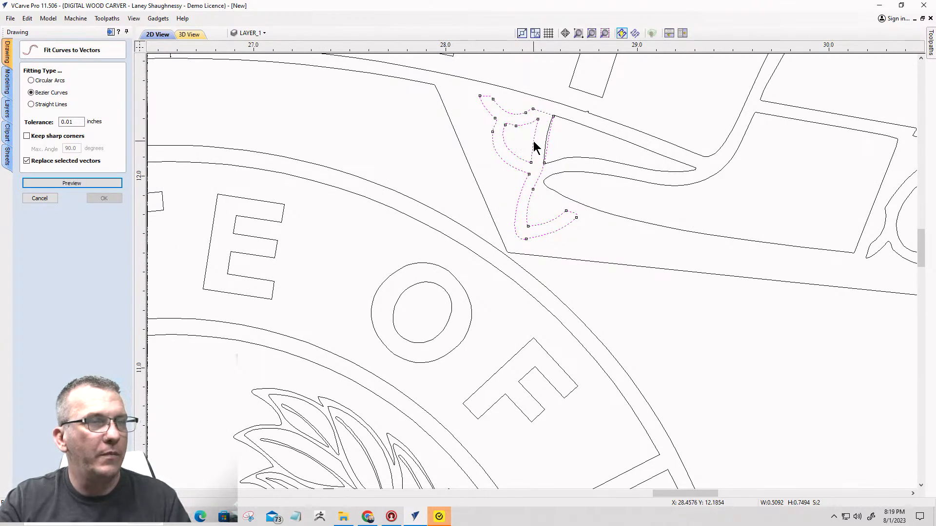
key(Left)
key(Left)
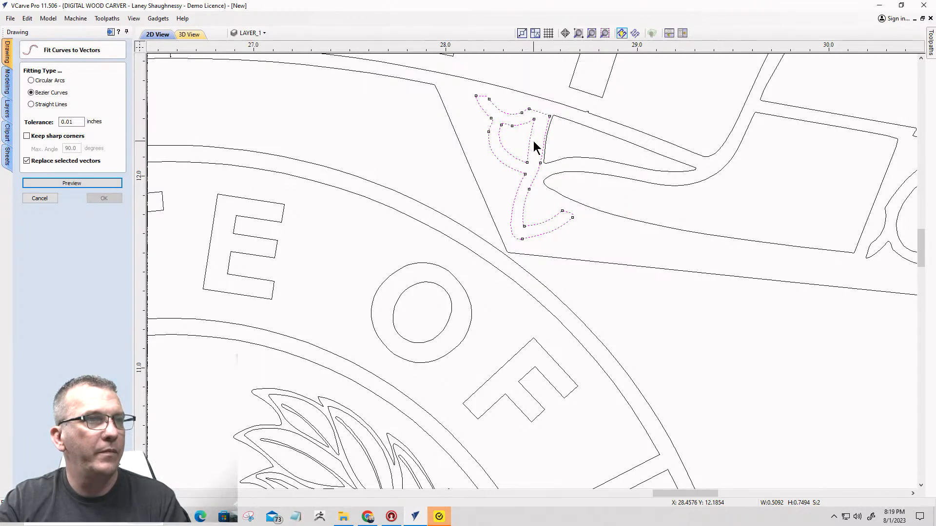
Select both vectors of the matching ribbon fold below the left end of the DEPUTY banner and nudge them slightly right.
scroll(534, 146, down, 3)
scroll(295, 157, up, 3)
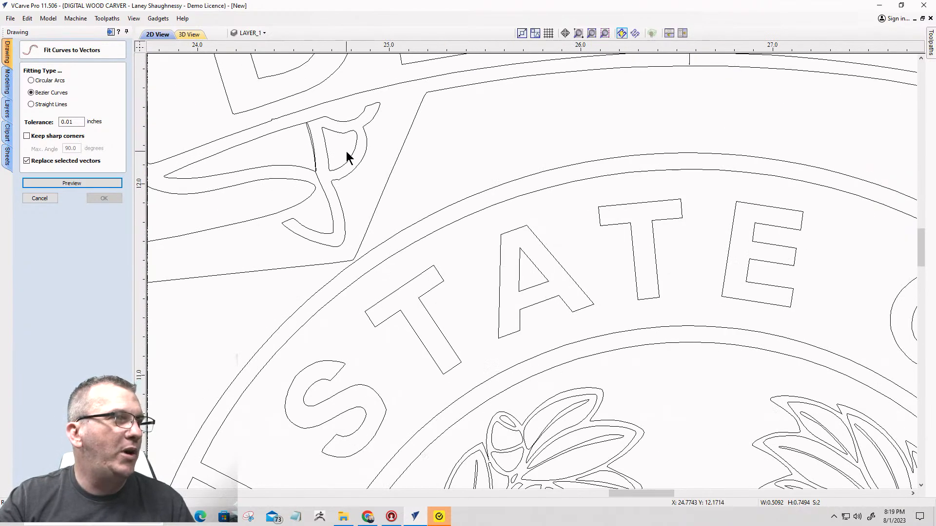
drag(320, 129, 320, 132)
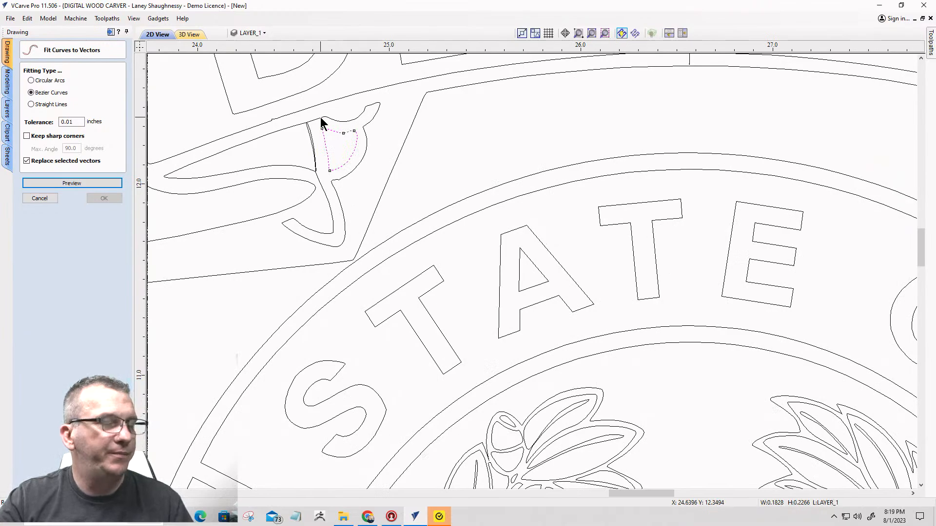
shift+click(321, 122)
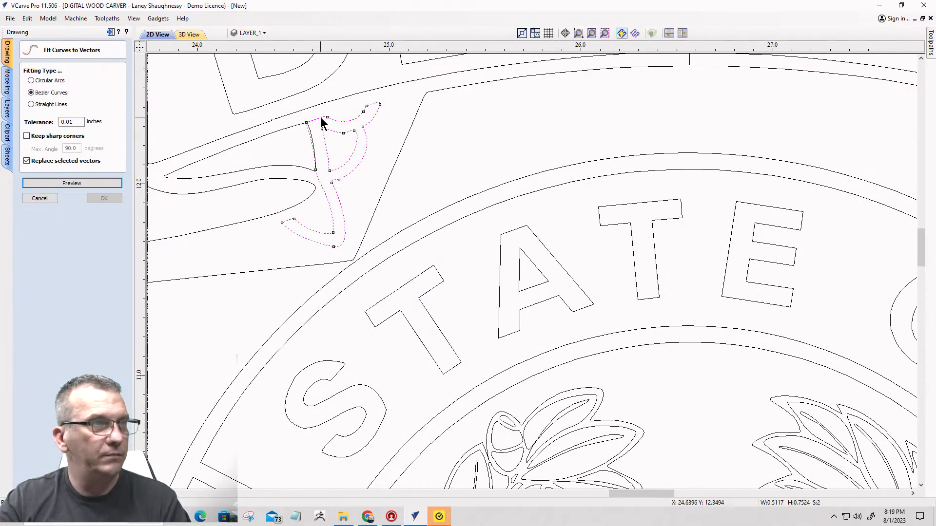
scroll(326, 160, down, 4)
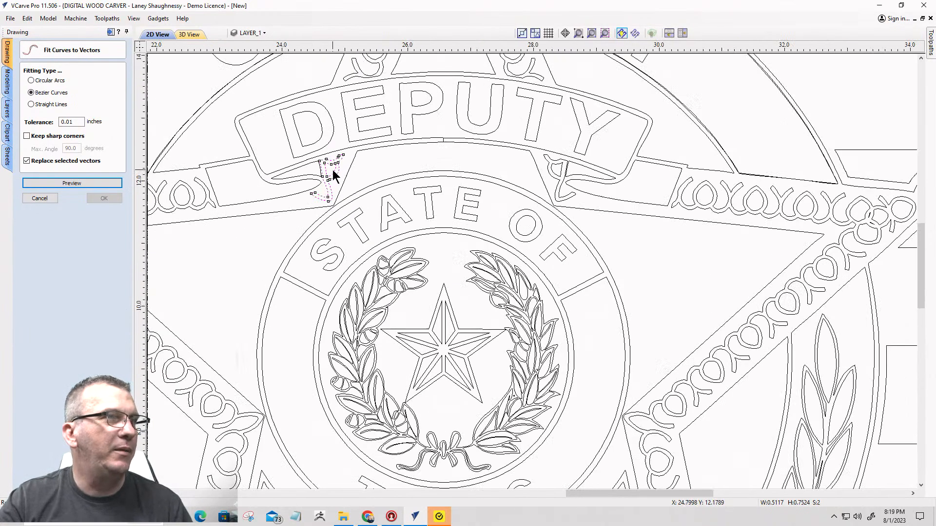
Compare the overlapping outlines of the COUNTY band, select the duplicate outline and delete it.
scroll(334, 168, down, 3)
scroll(341, 104, up, 5)
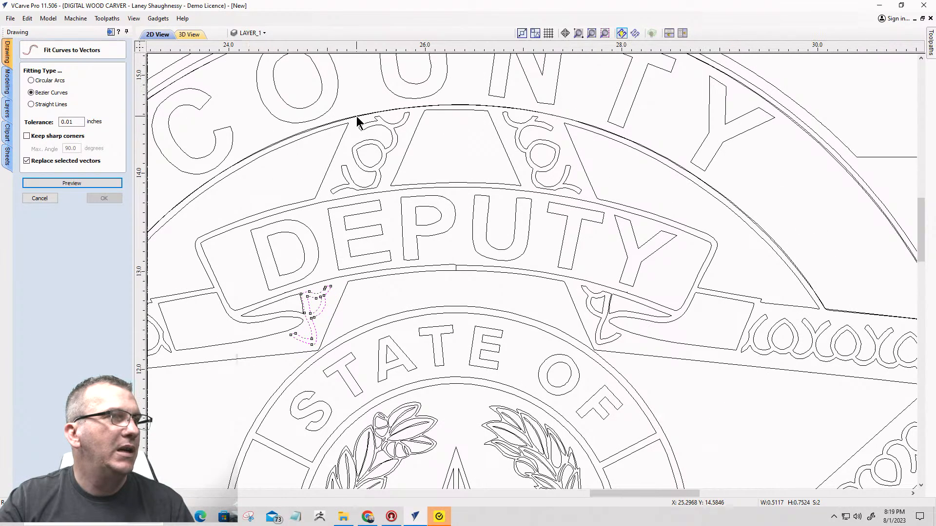
scroll(358, 121, up, 3)
scroll(528, 126, down, 5)
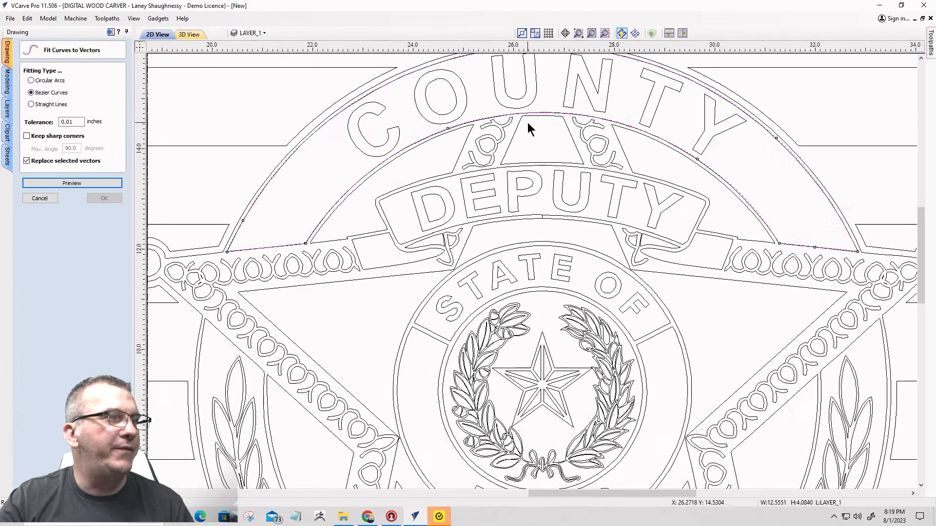
scroll(529, 128, down, 3)
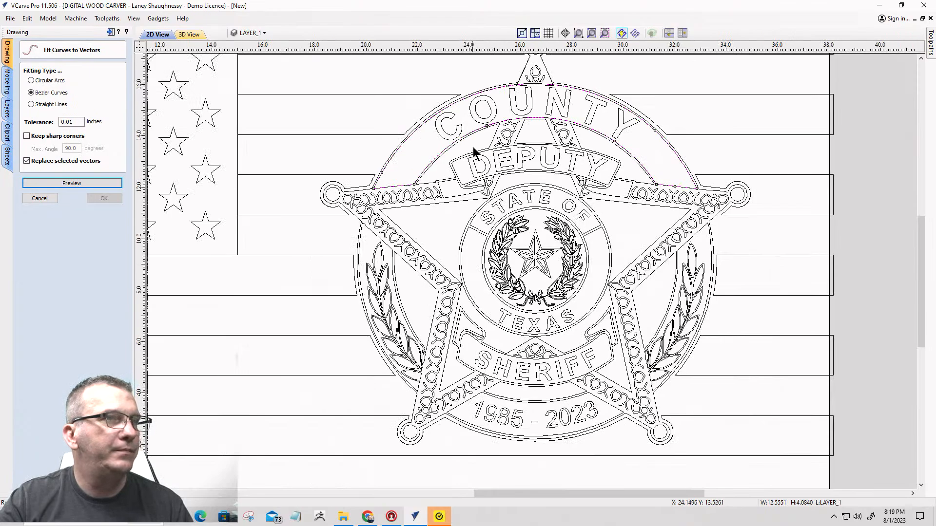
scroll(477, 146, up, 2)
scroll(472, 136, up, 1)
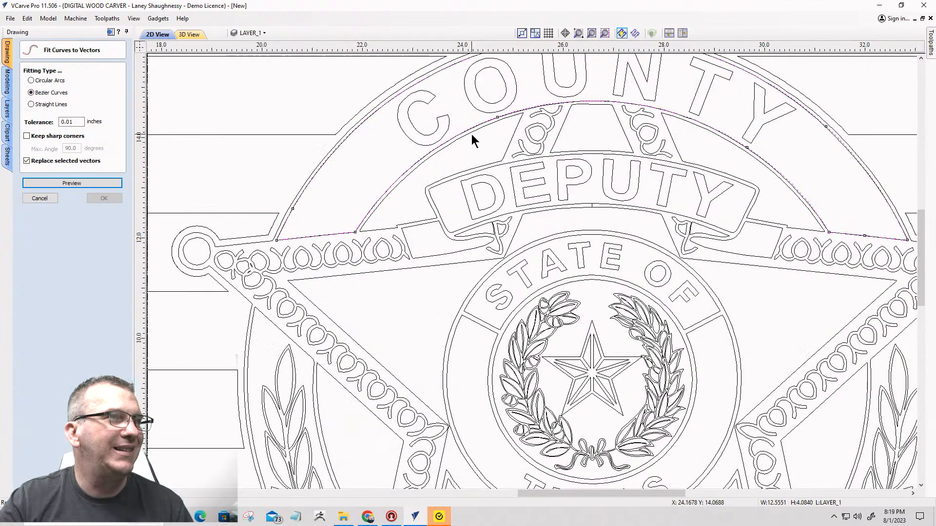
scroll(365, 225, up, 5)
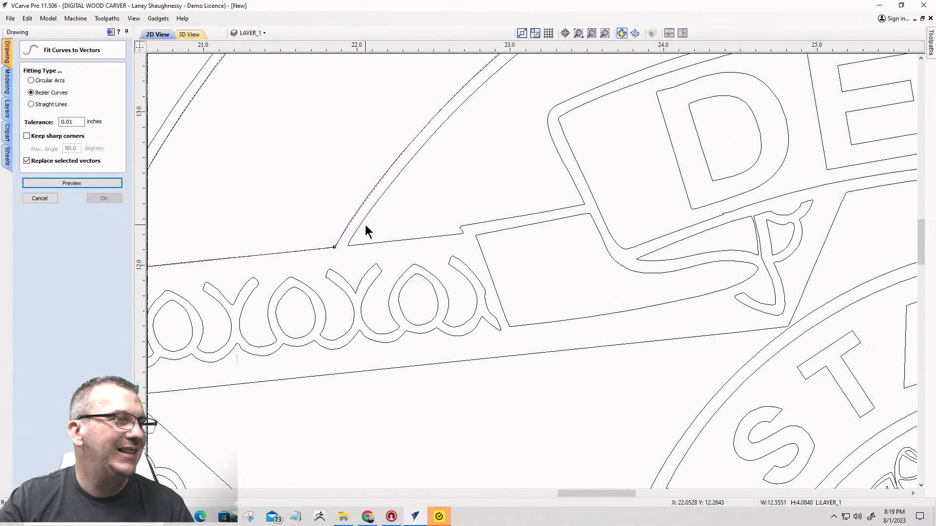
scroll(351, 234, down, 7)
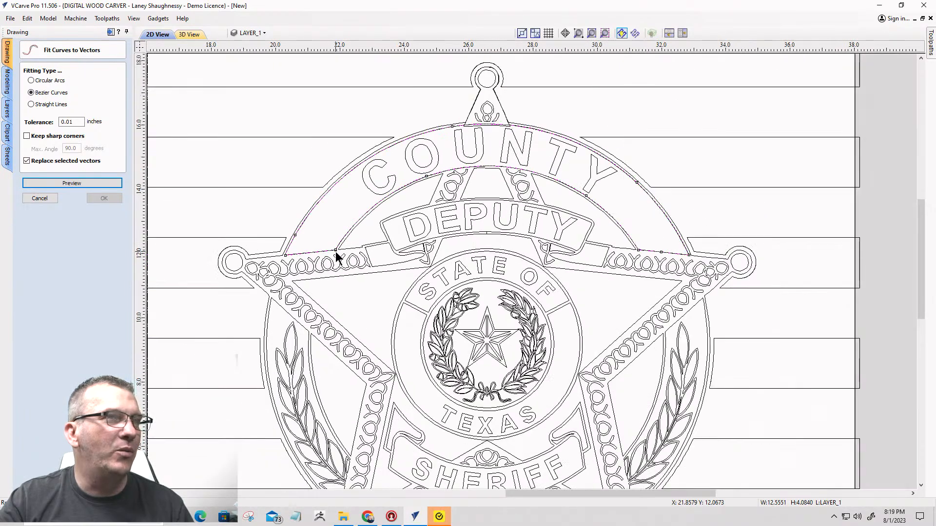
scroll(501, 126, up, 5)
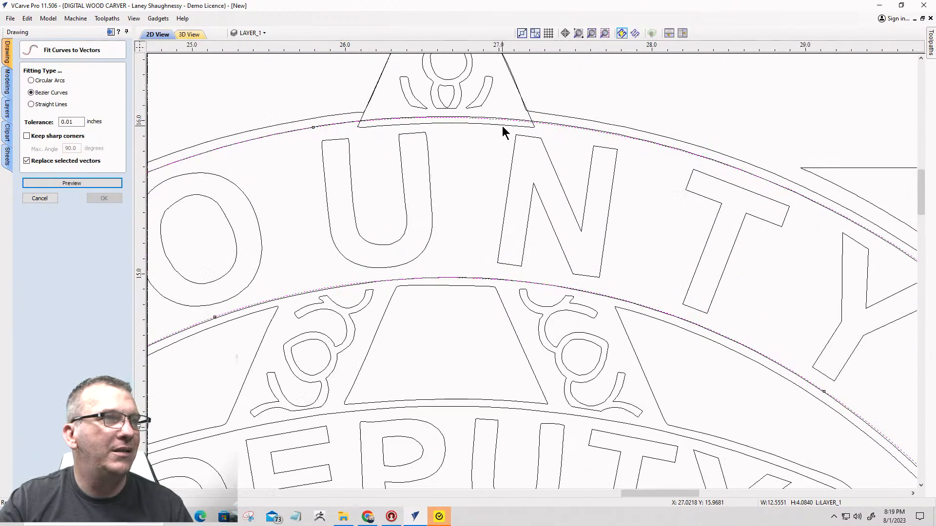
scroll(502, 127, up, 2)
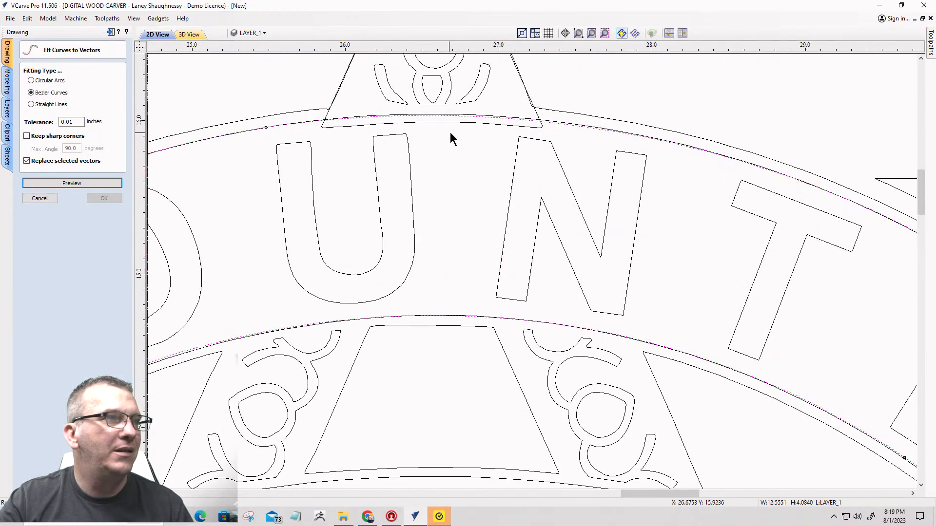
click(493, 118)
scroll(493, 118, down, 7)
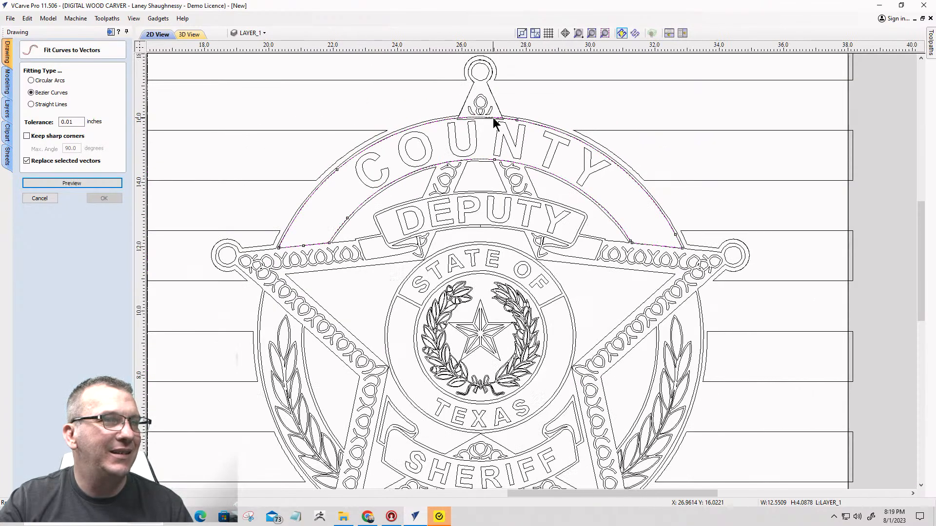
scroll(493, 118, up, 1)
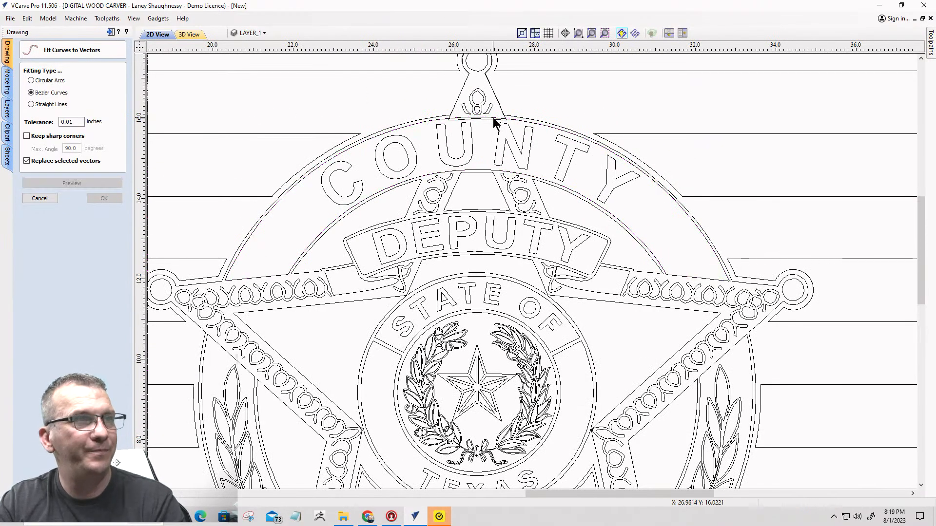
Select the outline of the star's top point above COUNTY and bring up the layers it can be moved to.
scroll(487, 122, up, 6)
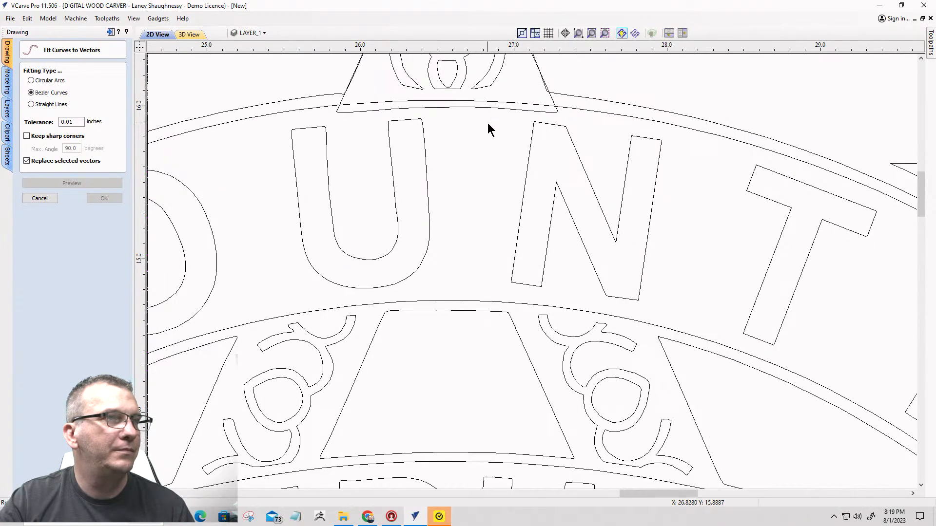
click(493, 109)
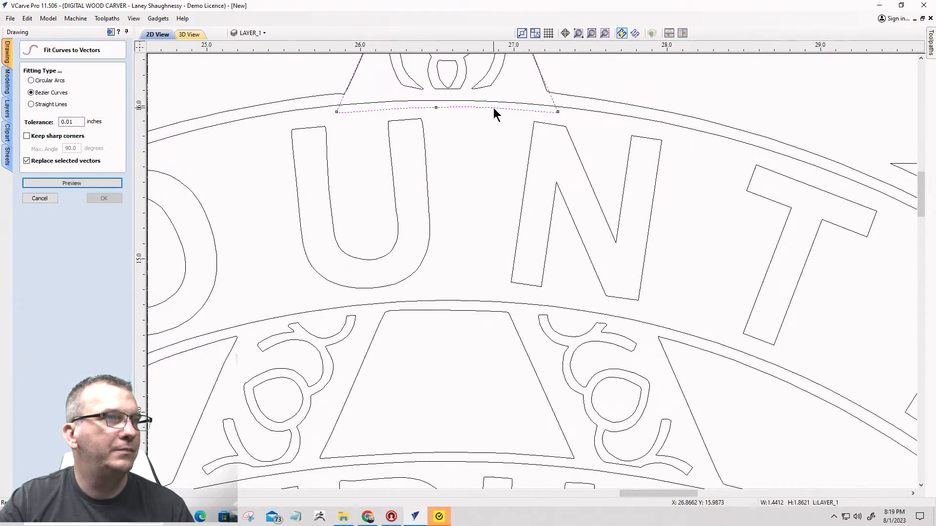
scroll(494, 110, down, 5)
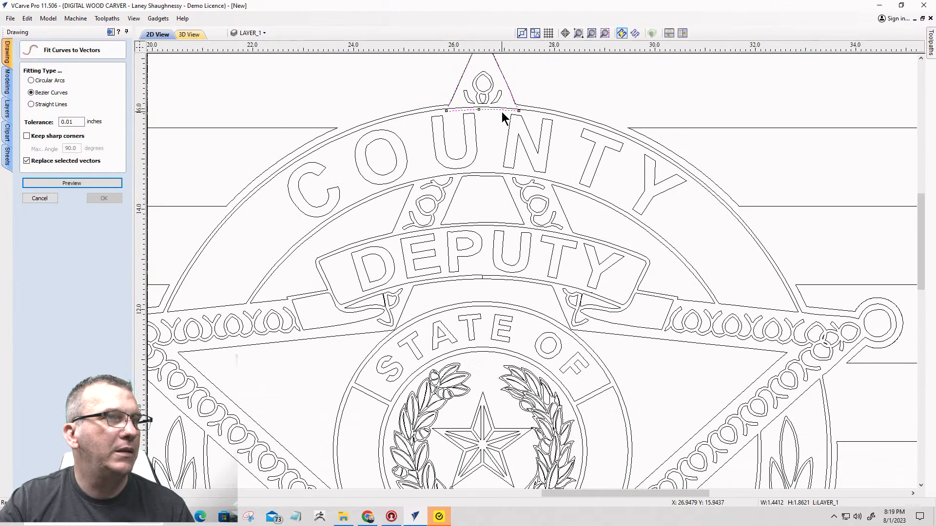
scroll(502, 112, down, 2)
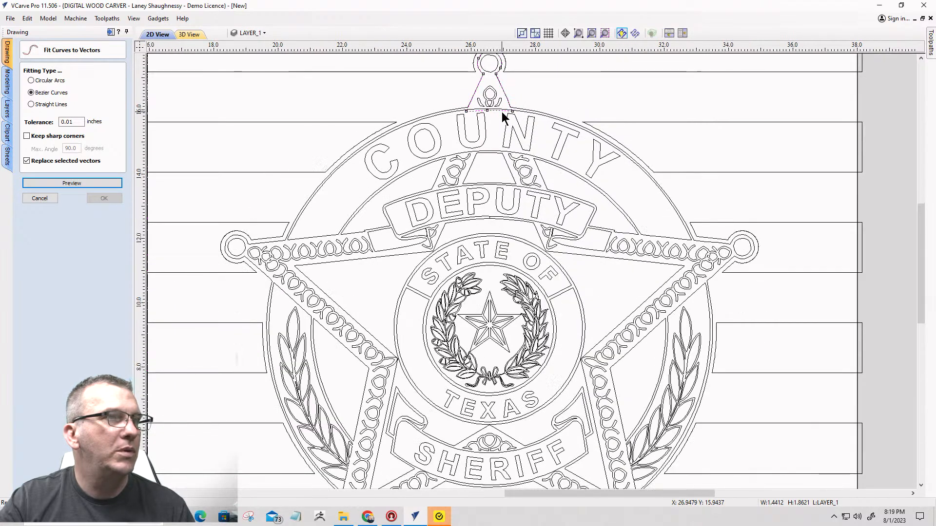
right_click(484, 110)
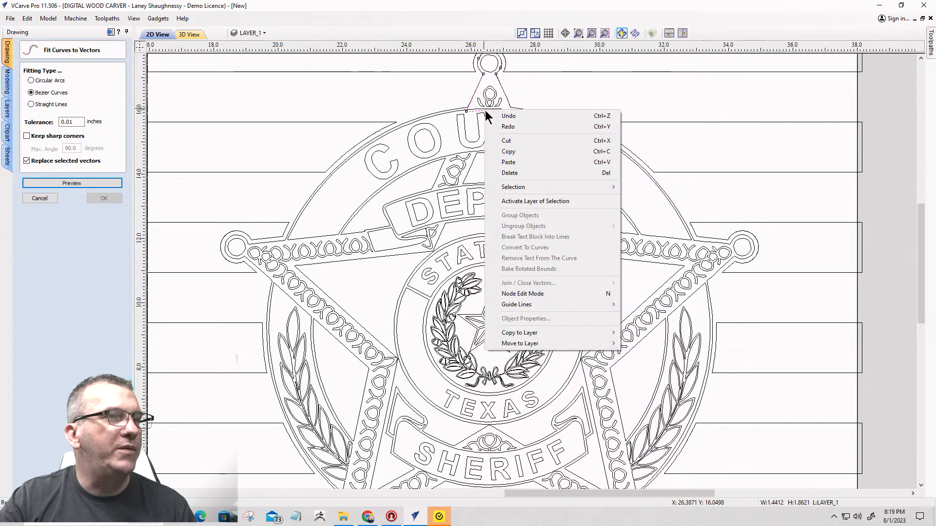
mouse_move(526, 347)
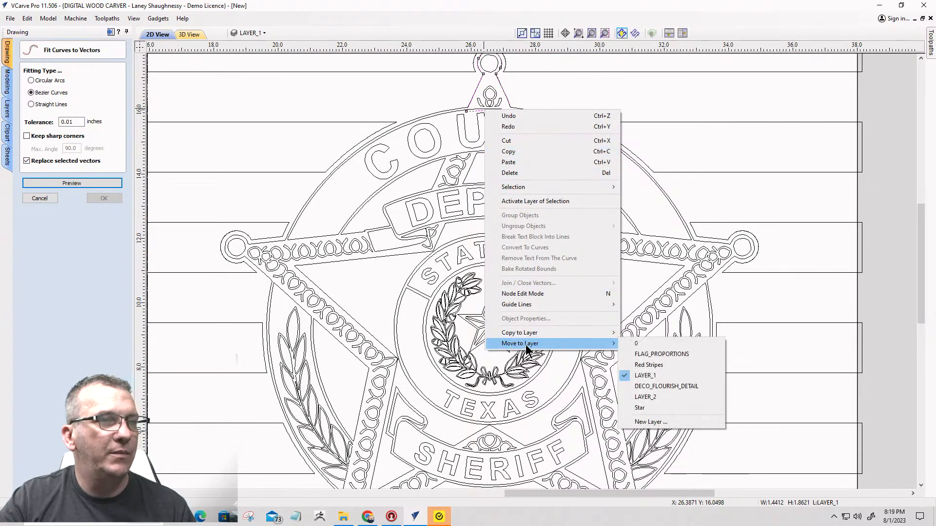
Move the selected vector at the badge's upper star point to the Star layer.
click(643, 407)
scroll(572, 133, down, 3)
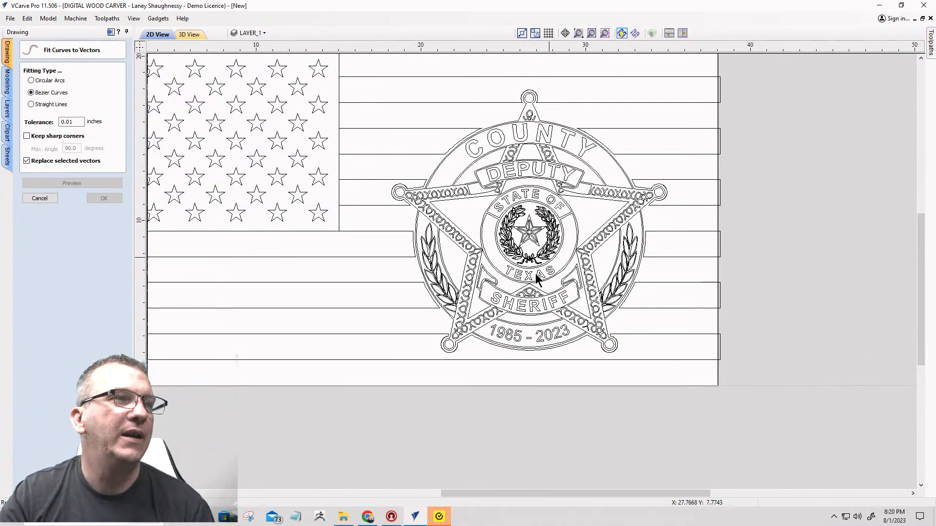
scroll(467, 134, up, 3)
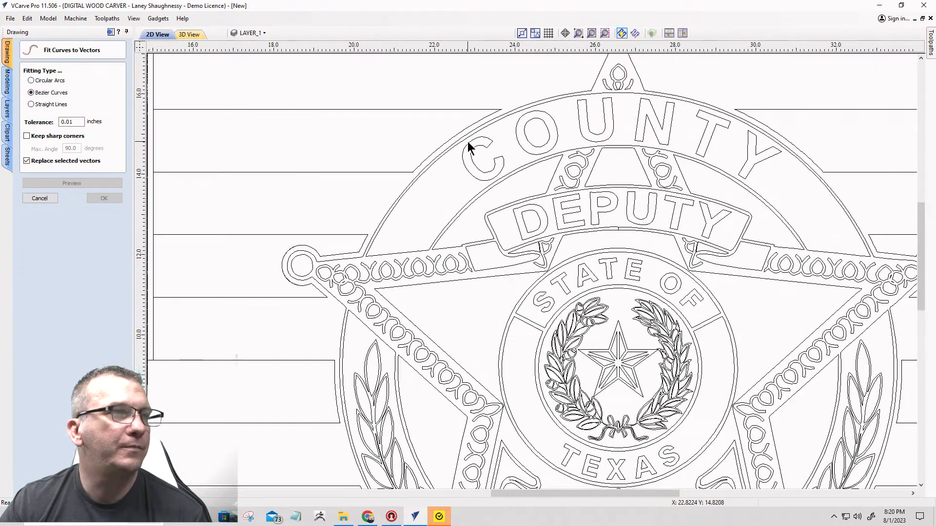
scroll(587, 93, up, 4)
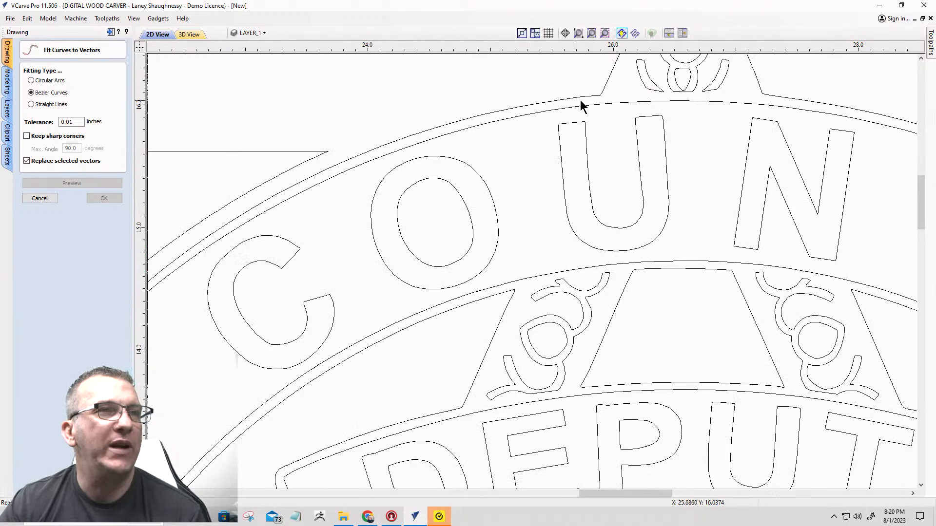
scroll(610, 118, down, 7)
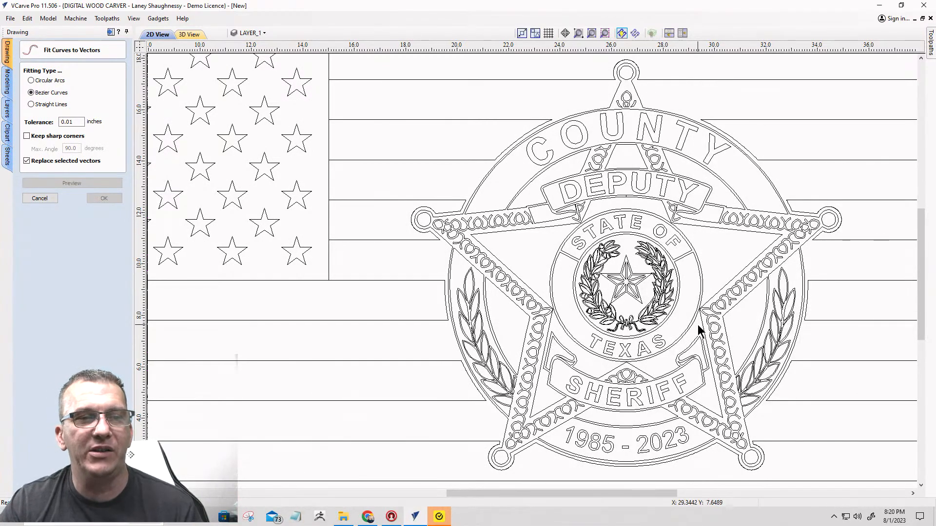
scroll(697, 324, down, 5)
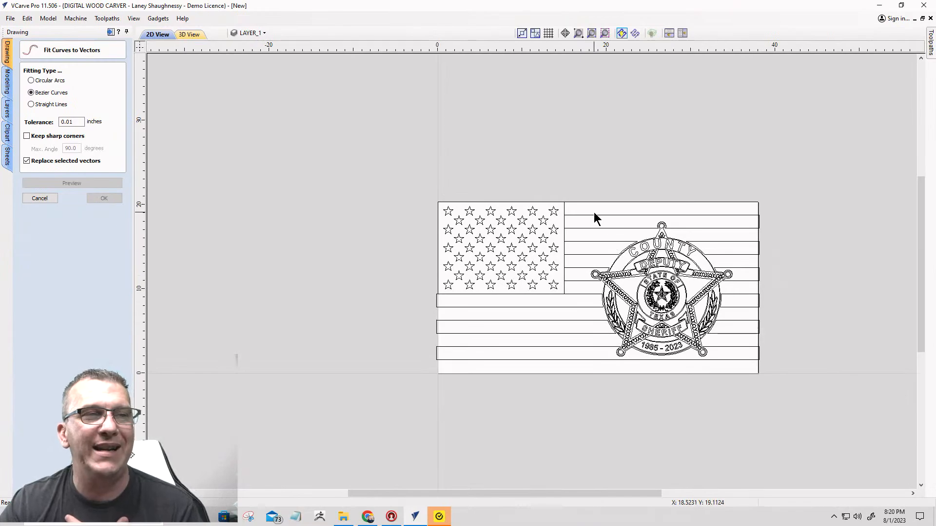
Close Fit Curves to Vectors without applying it and clear the selection of the badge vectors.
drag(580, 180, 745, 380)
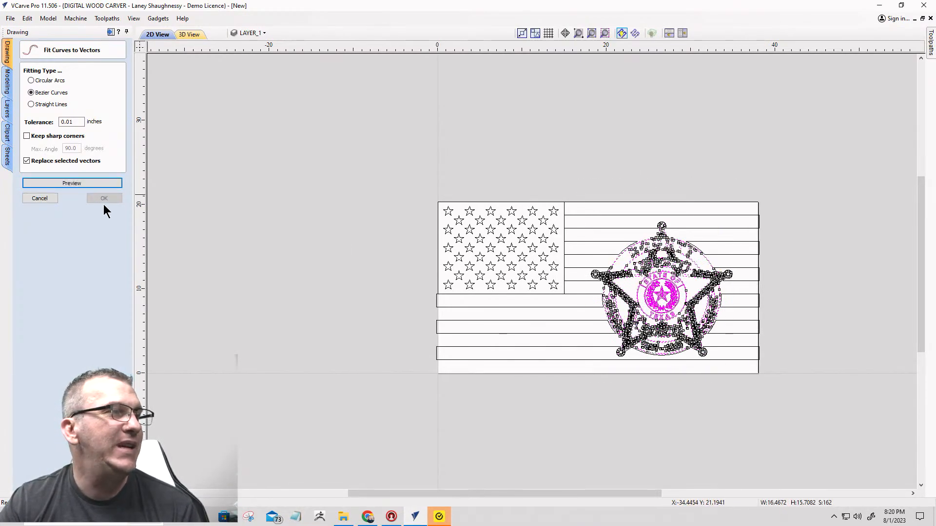
click(48, 198)
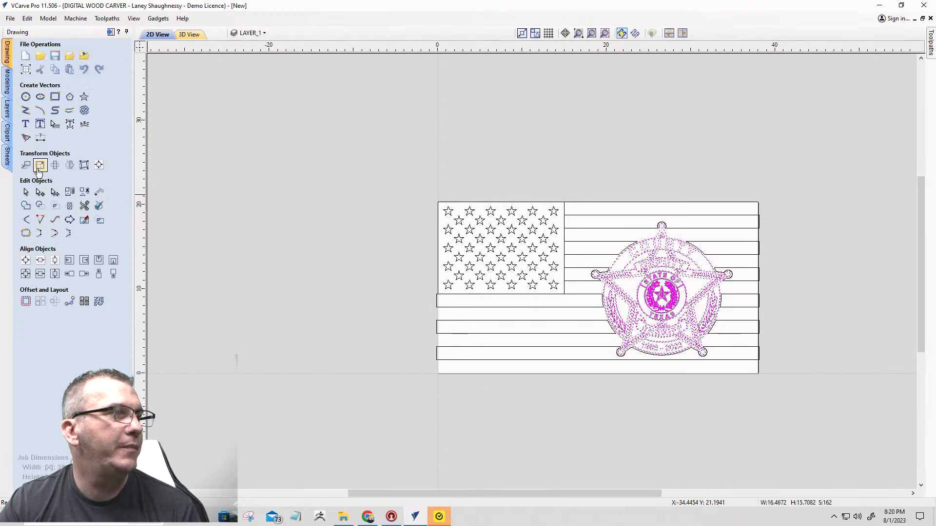
click(27, 192)
scroll(745, 308, up, 3)
scroll(694, 258, down, 2)
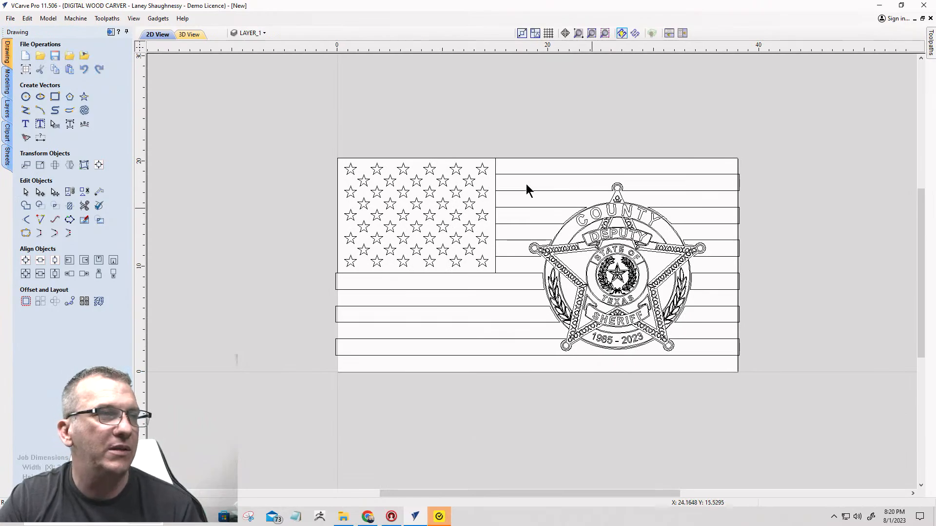
scroll(497, 168, down, 1)
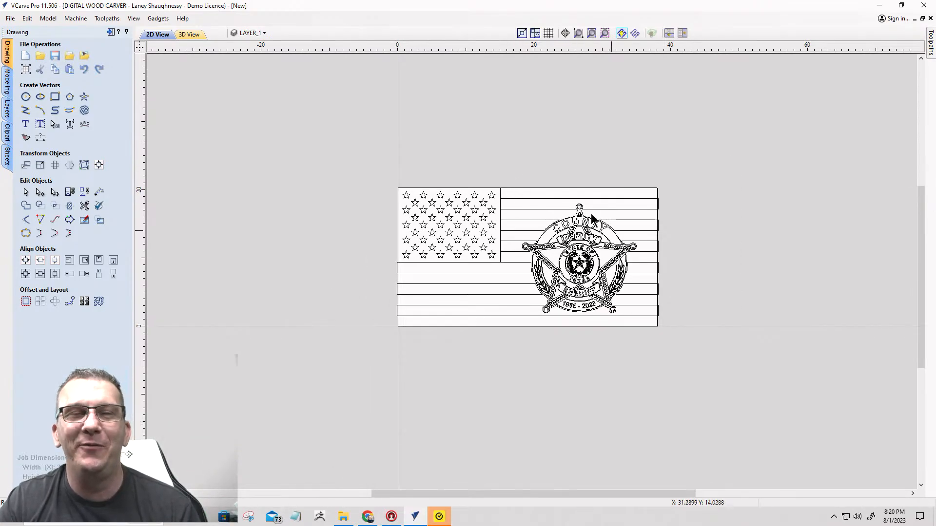
Switch to the toolpath operations and select the flag's alternating stripe outlines around the badge.
click(111, 31)
scroll(510, 287, up, 3)
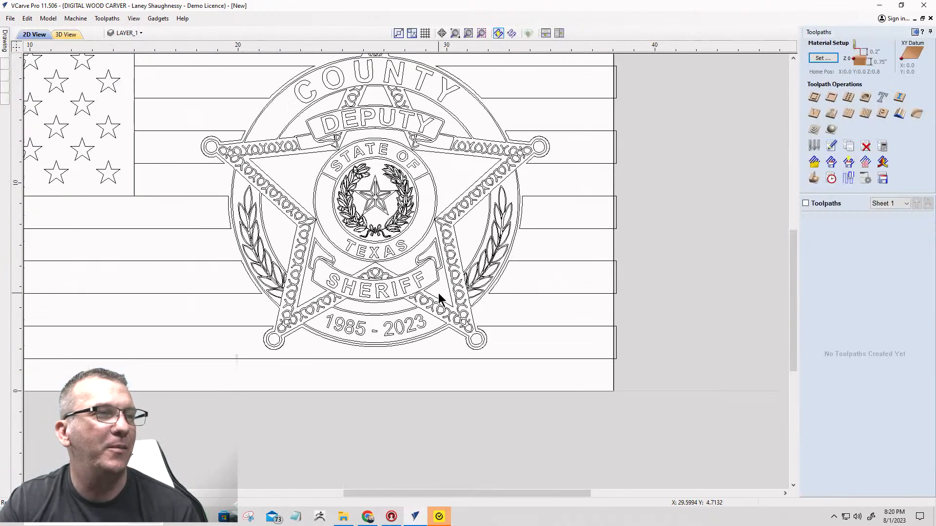
scroll(556, 288, down, 3)
scroll(419, 291, up, 2)
scroll(431, 308, down, 2)
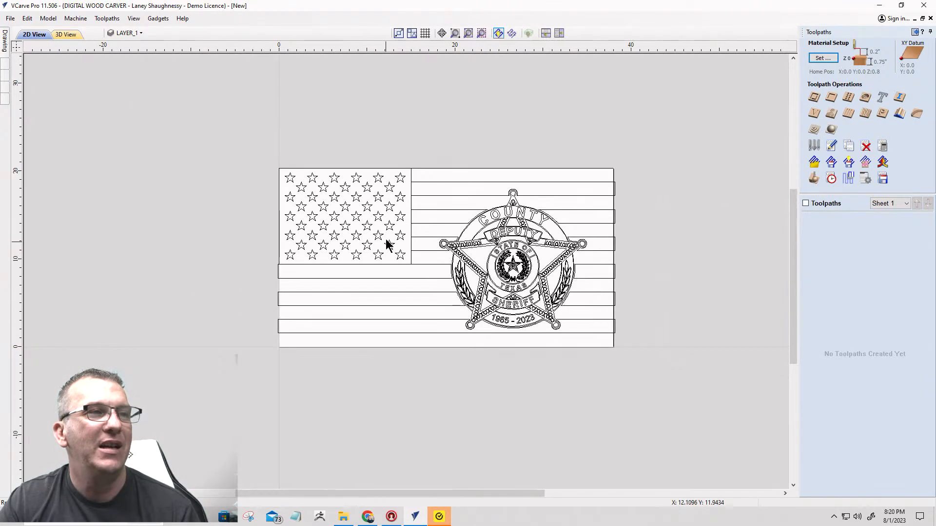
scroll(375, 190, down, 1)
drag(526, 325, 517, 194)
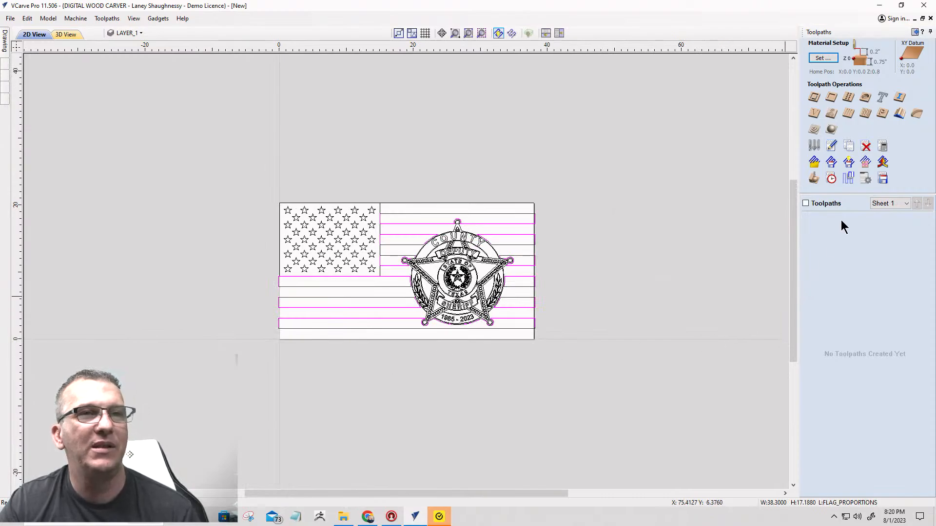
Start a V-Carve / Engraving toolpath for the stripes and set its start depth to 0.
click(814, 114)
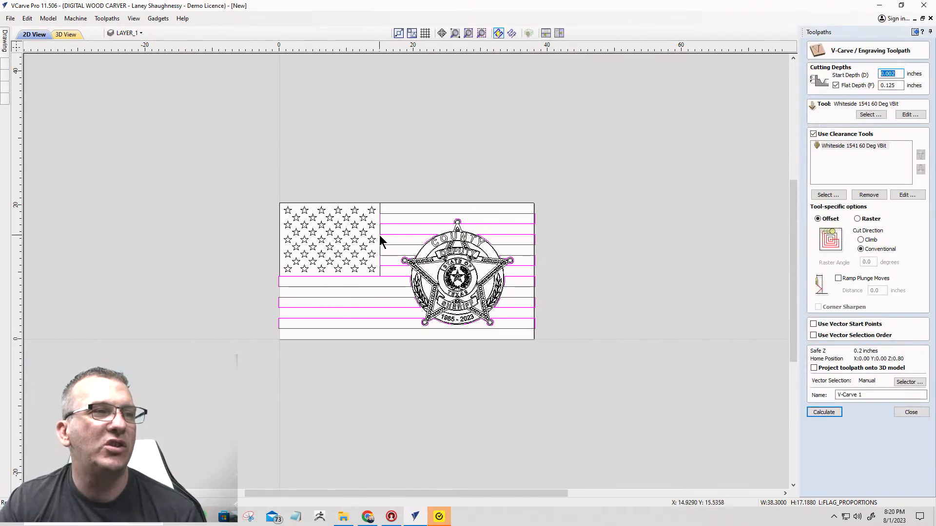
scroll(379, 236, up, 5)
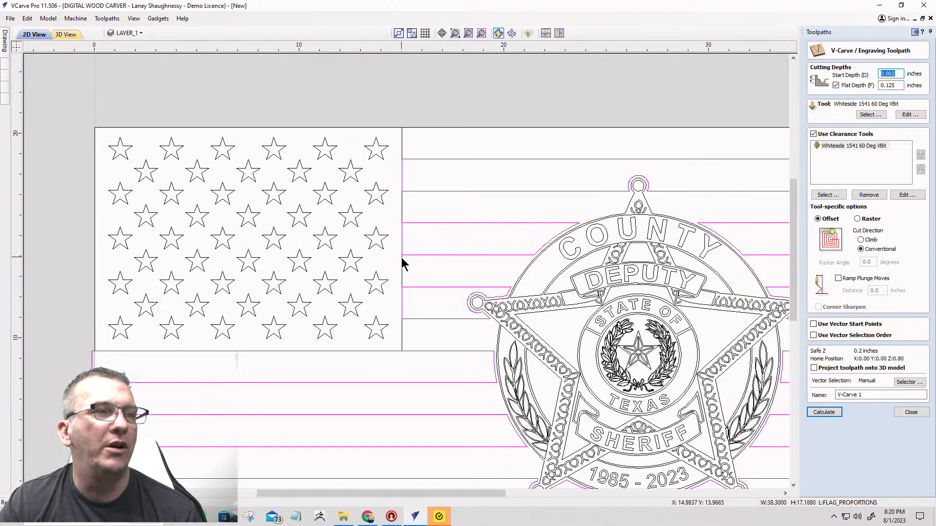
scroll(564, 231, down, 4)
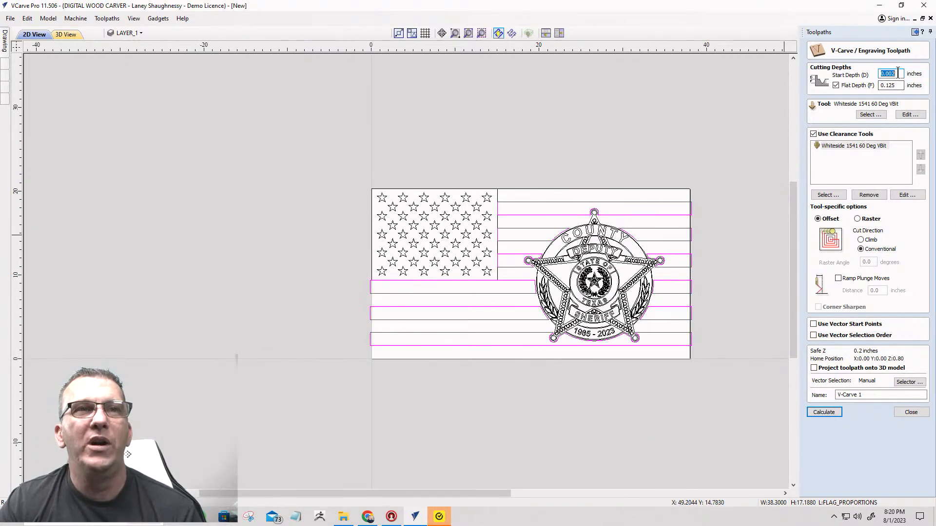
text(0)
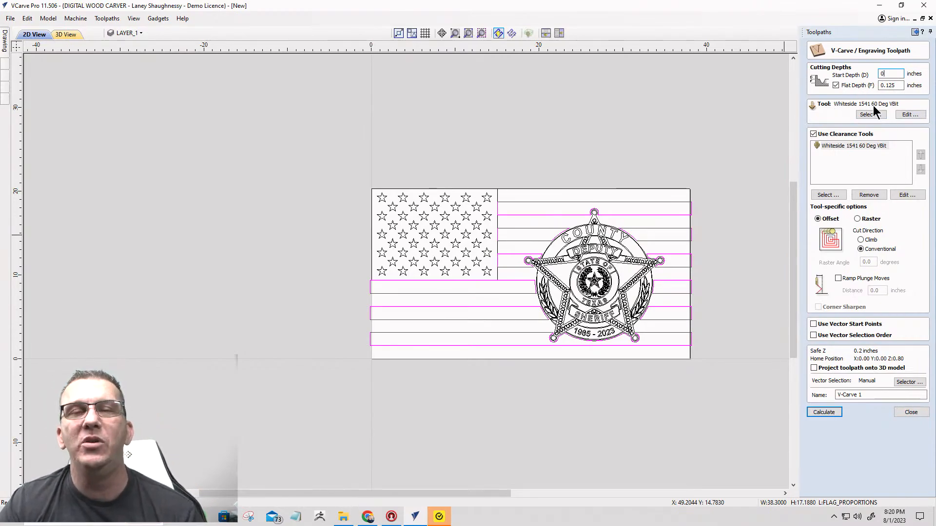
Replace the V-bit clearance tool with End Mill (0.25 inches) from the tool database.
click(813, 133)
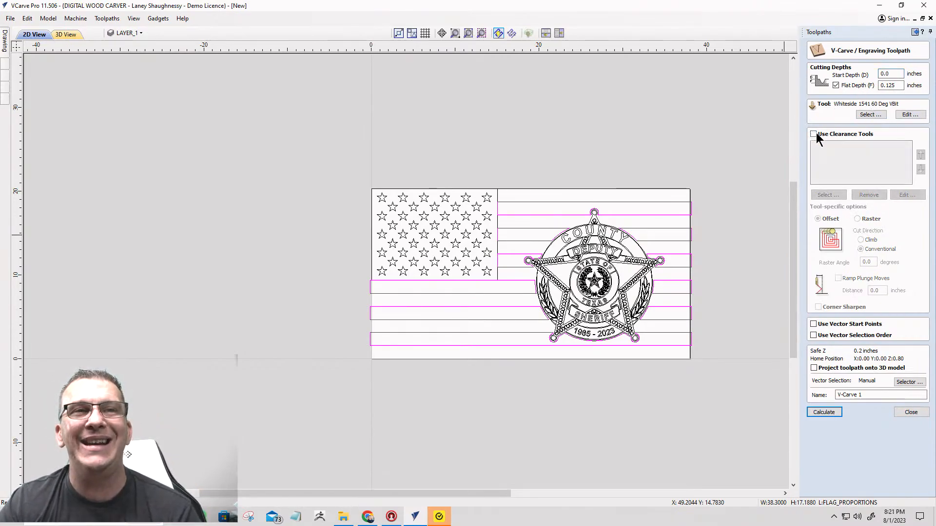
click(814, 134)
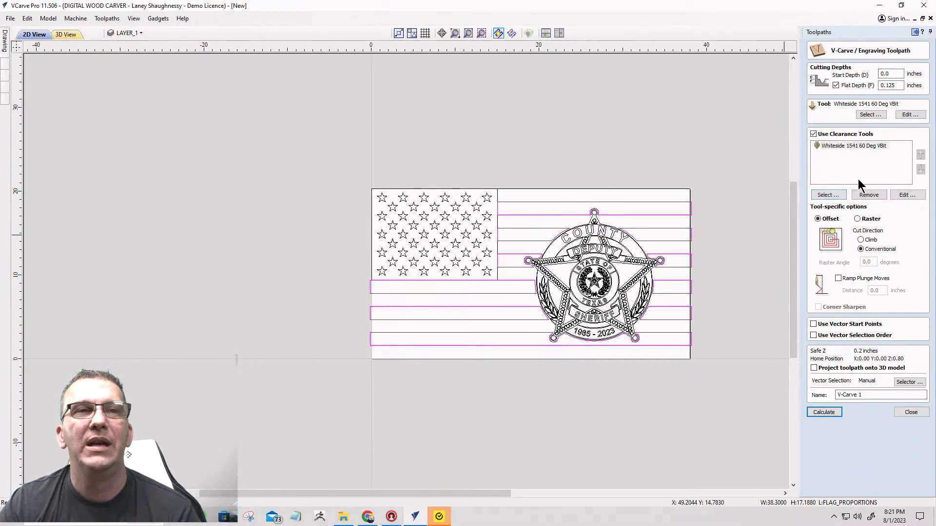
click(862, 195)
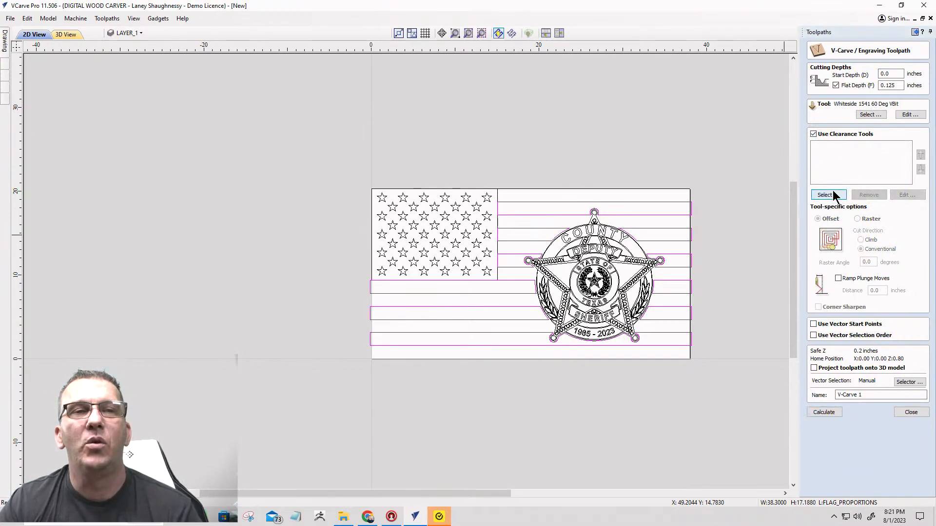
click(829, 195)
scroll(335, 285, down, 4)
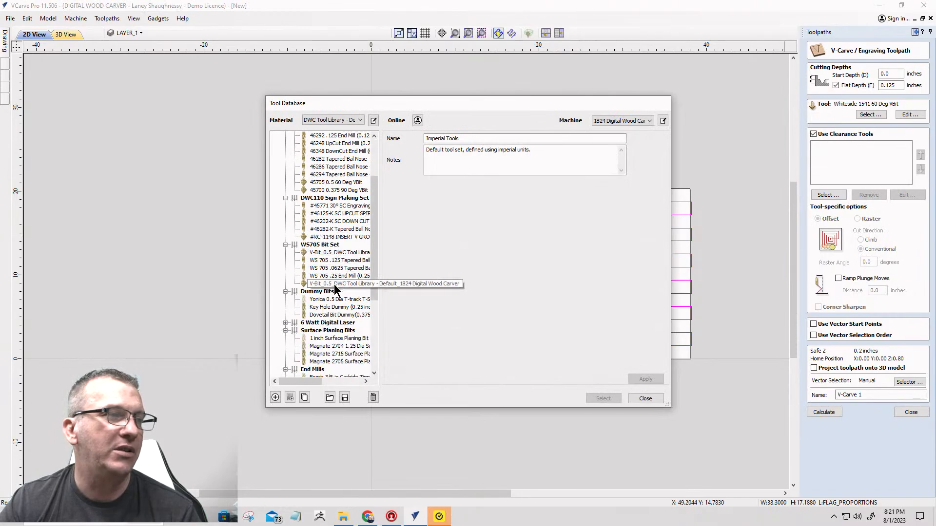
scroll(334, 284, down, 4)
click(325, 313)
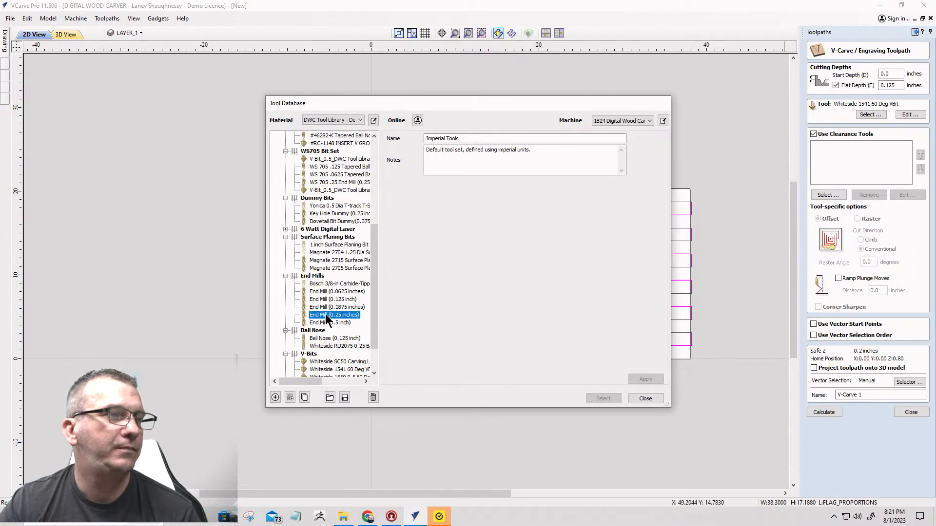
click(603, 398)
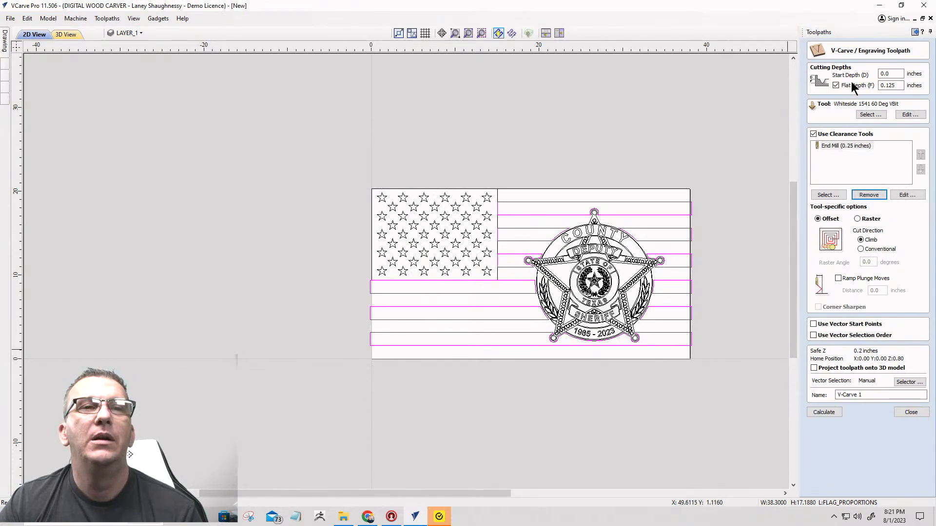
Use the Offset clearance strategy, name the toolpath Stripes and calculate it.
click(857, 219)
click(817, 218)
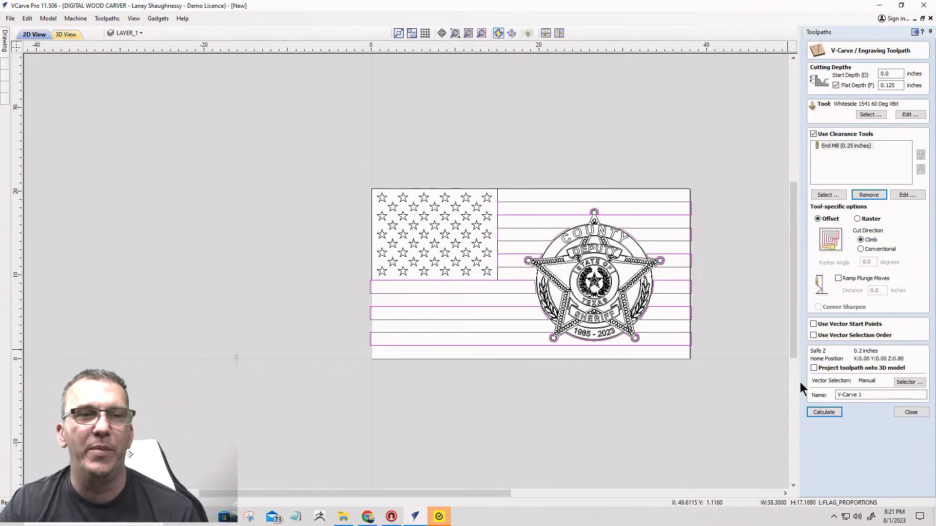
drag(865, 395, 826, 395)
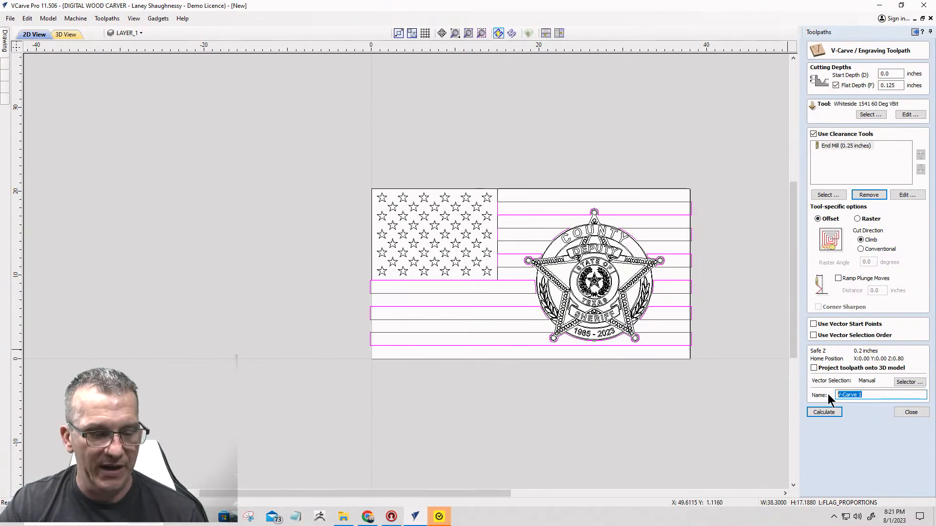
text(S)
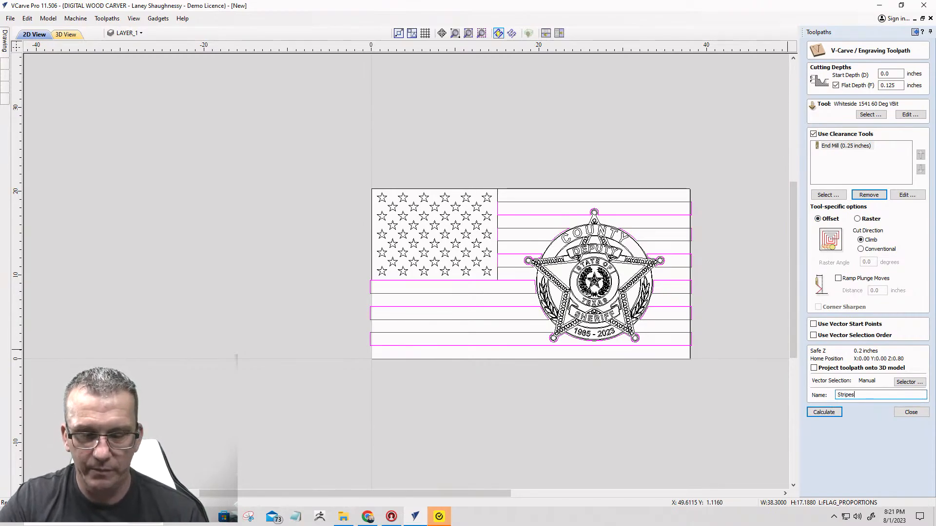
text(tripes)
click(823, 412)
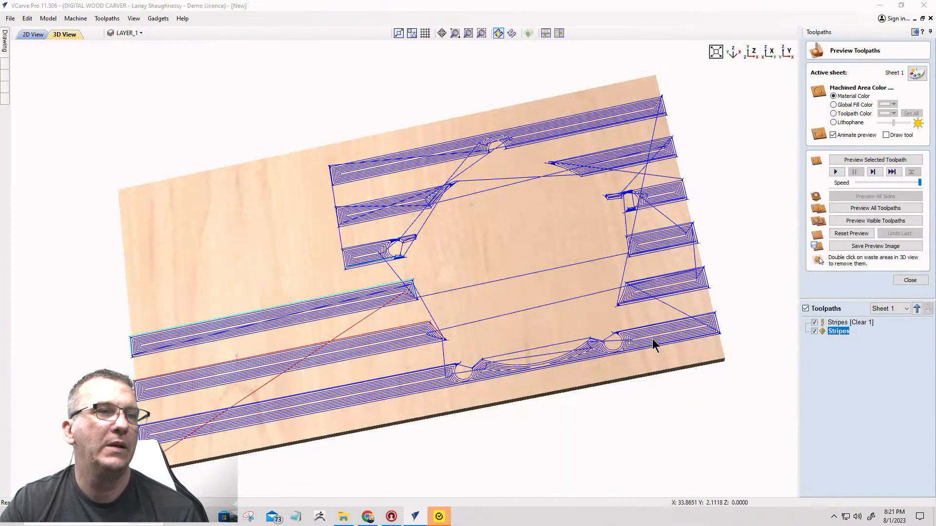
Preview the visible stripe toolpaths in 3D and examine the pocket corners and the edges around the badge.
click(871, 221)
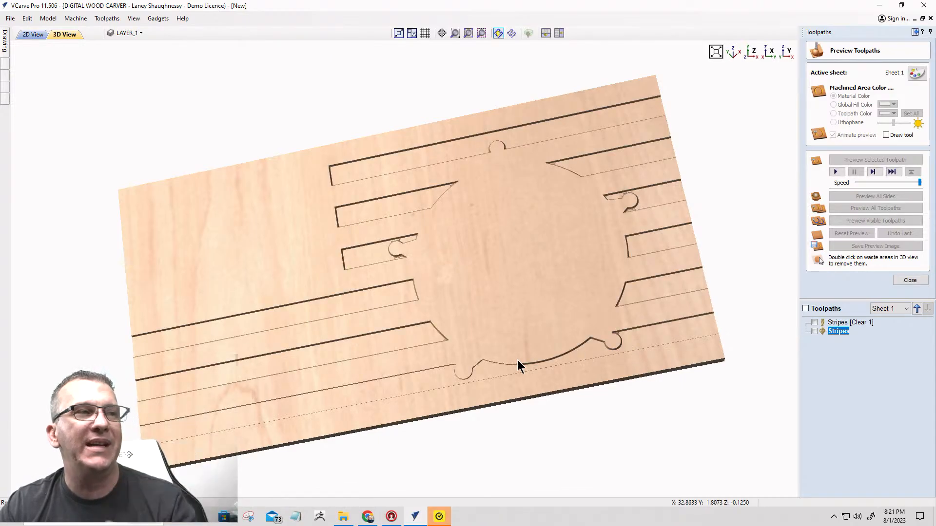
drag(518, 365, 351, 297)
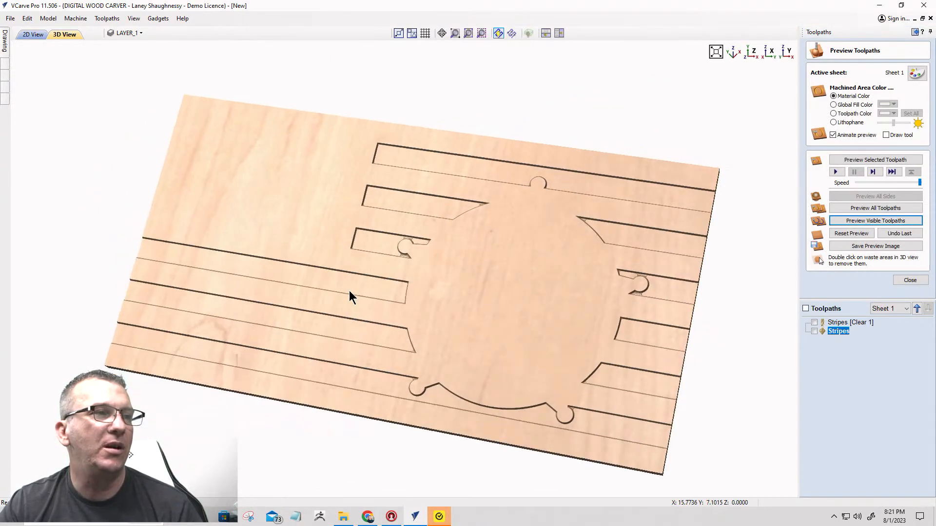
scroll(349, 230, up, 6)
middle_drag(407, 270, 536, 355)
scroll(431, 282, up, 3)
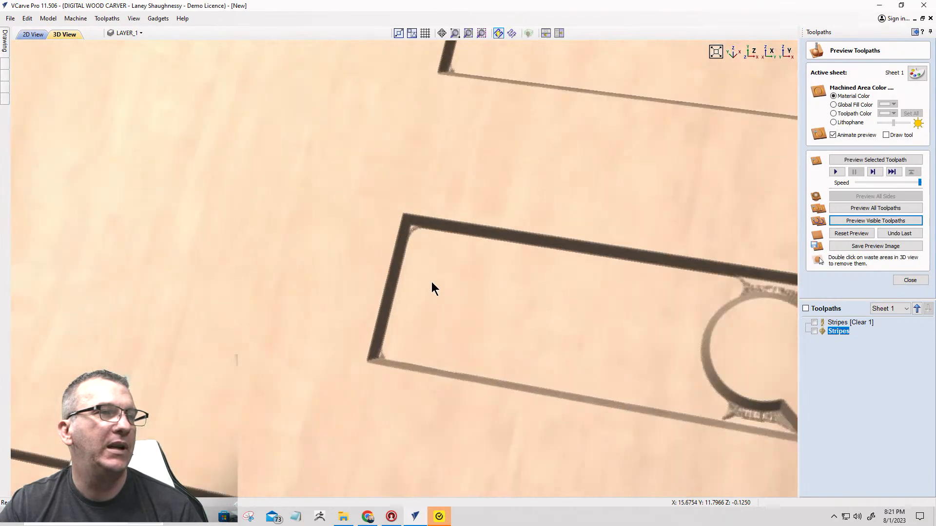
scroll(431, 282, down, 8)
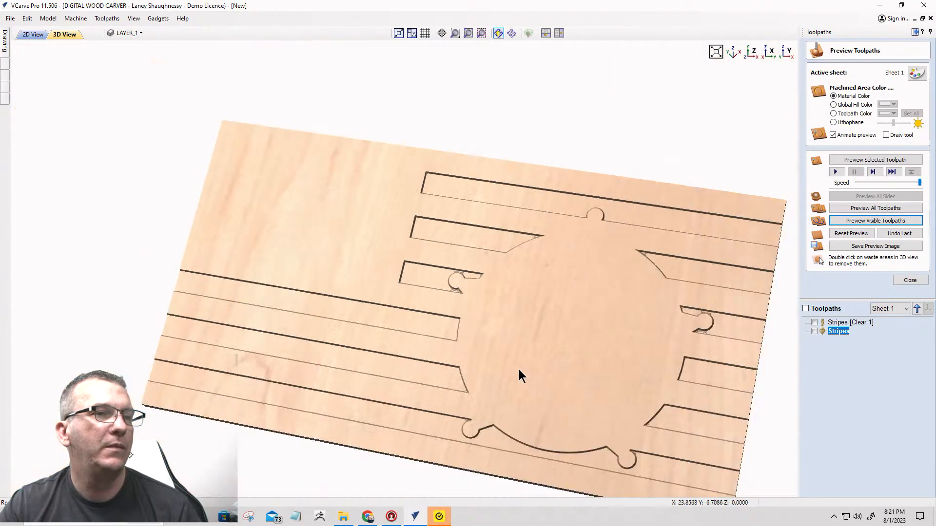
drag(518, 376, 602, 273)
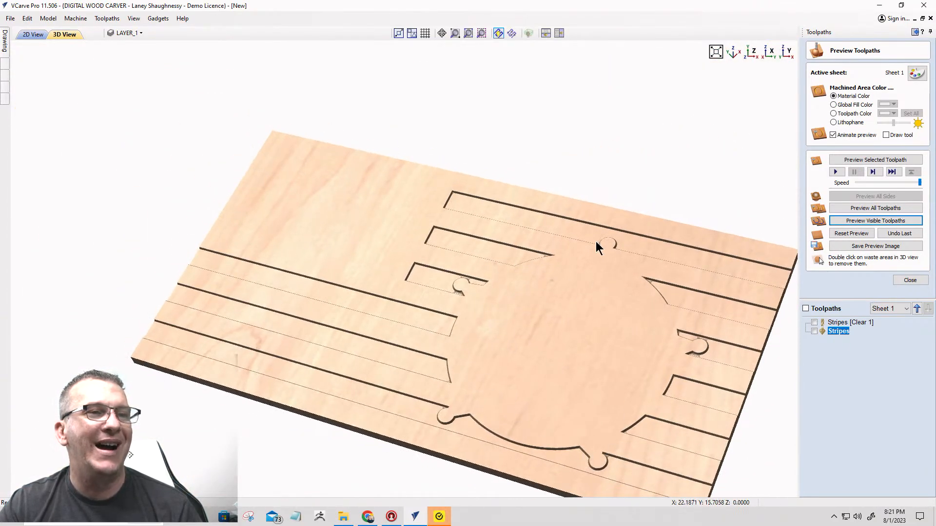
Start a V-Carve / Engraving toolpath for all the flag's stars, without a flat depth or clearance tools.
click(30, 34)
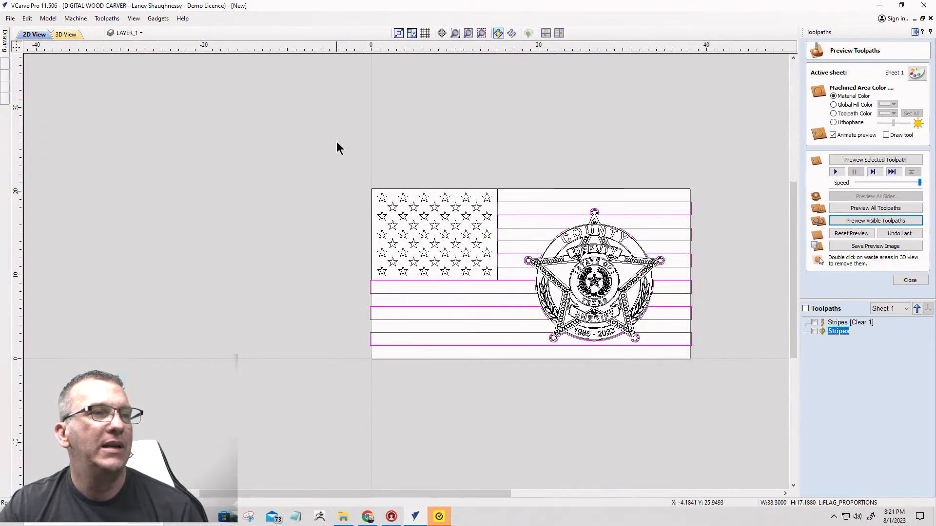
drag(336, 143, 495, 280)
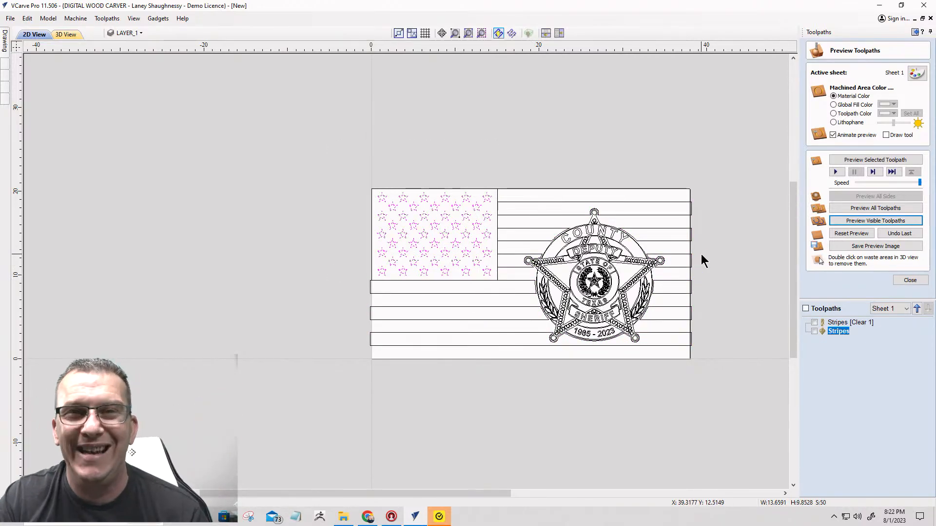
click(910, 281)
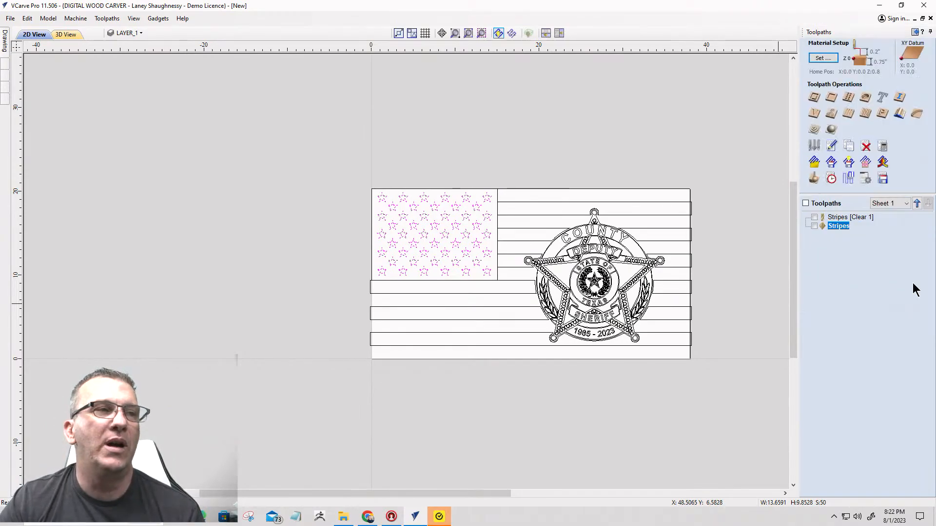
click(814, 113)
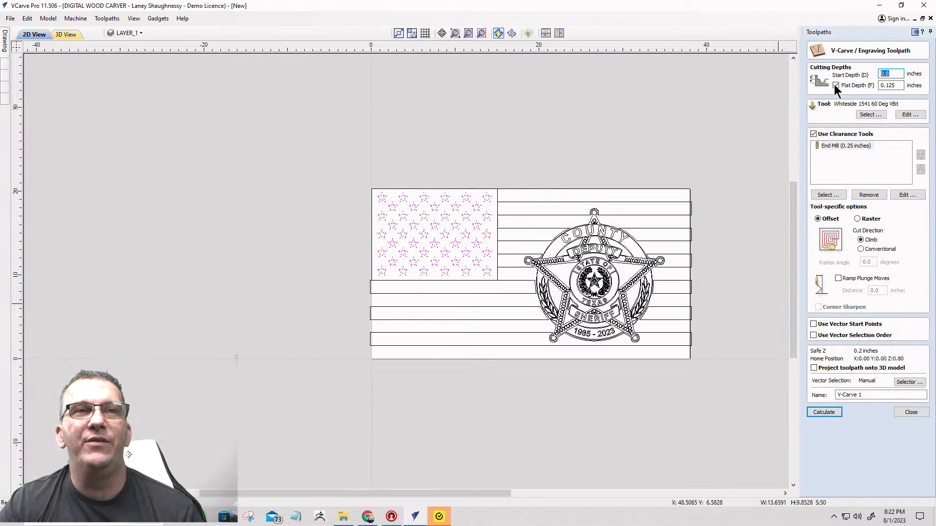
click(834, 85)
click(813, 134)
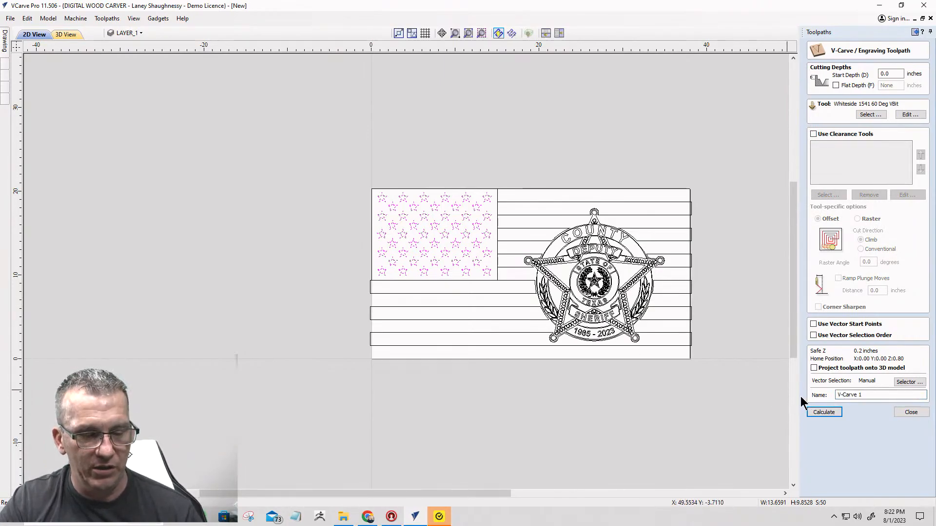
Name the star toolpath Stars and calculate it.
key(t)
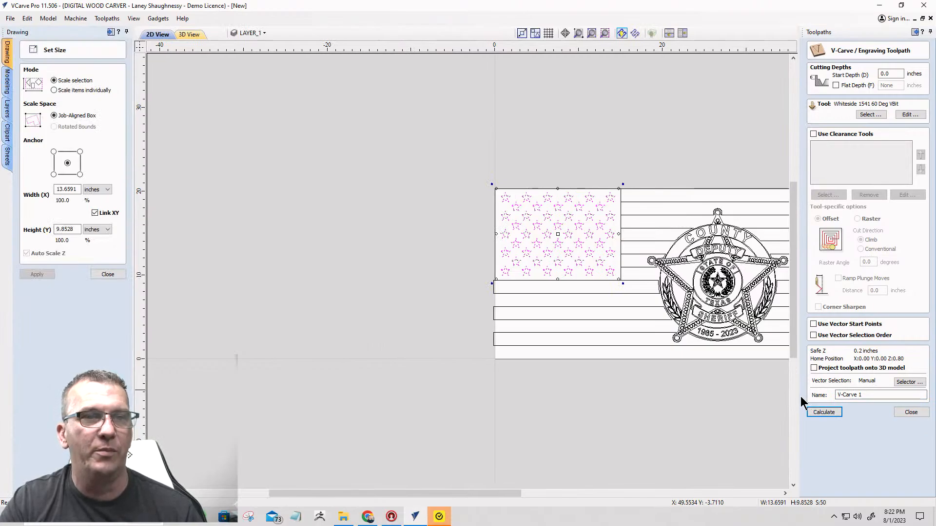
drag(865, 395, 812, 396)
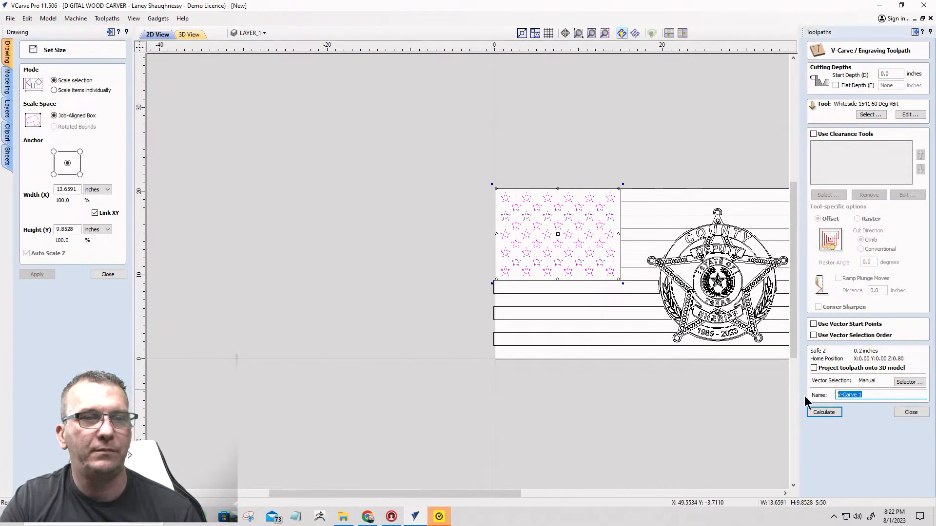
text(Sta)
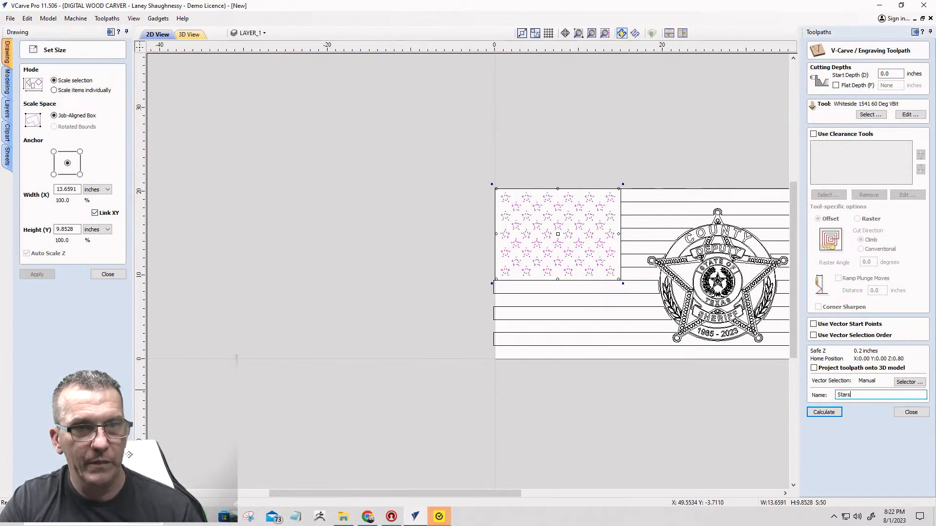
text(rs)
click(824, 412)
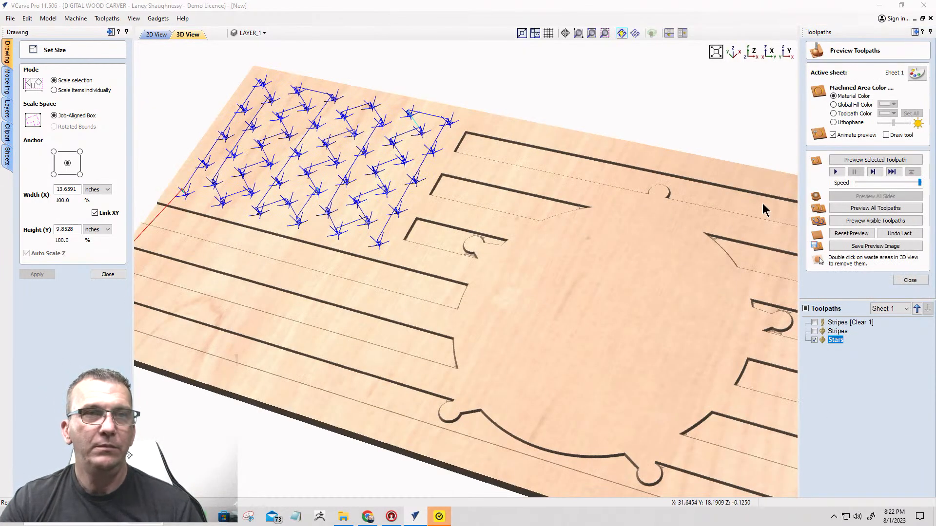
Preview the visible Stars toolpath in 3D and examine the carved stars from another angle.
click(867, 221)
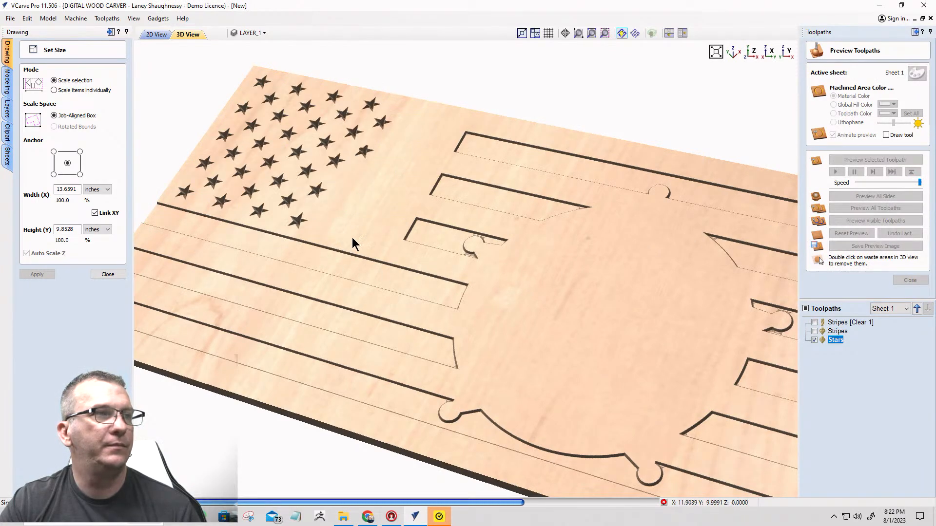
drag(348, 220, 539, 192)
drag(215, 190, 481, 422)
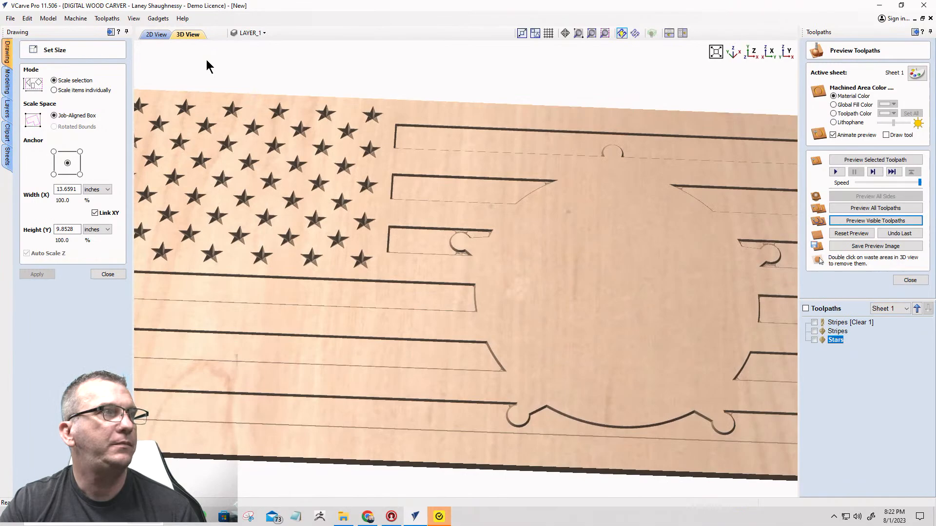
Select all the sheriff badge vectors in 2D and start a V-Carve / Engraving toolpath with flat depth enabled.
click(156, 34)
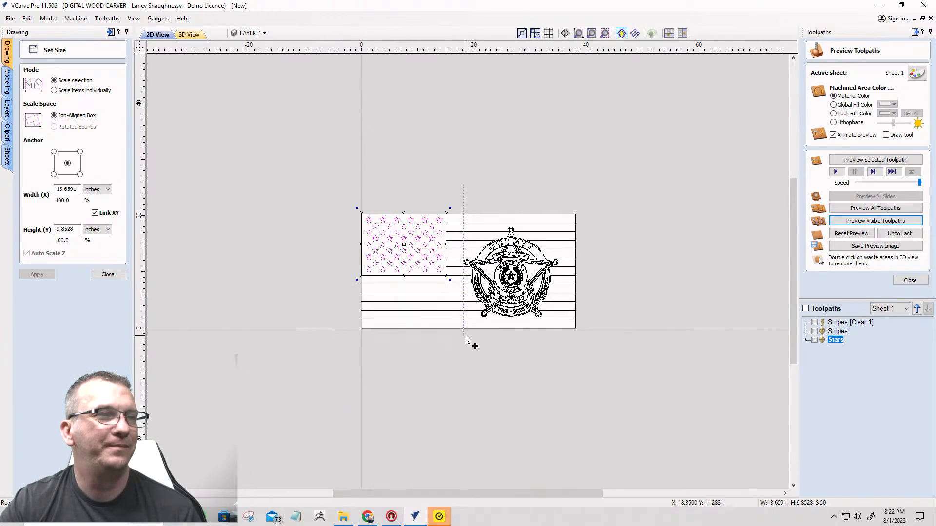
drag(465, 337, 561, 352)
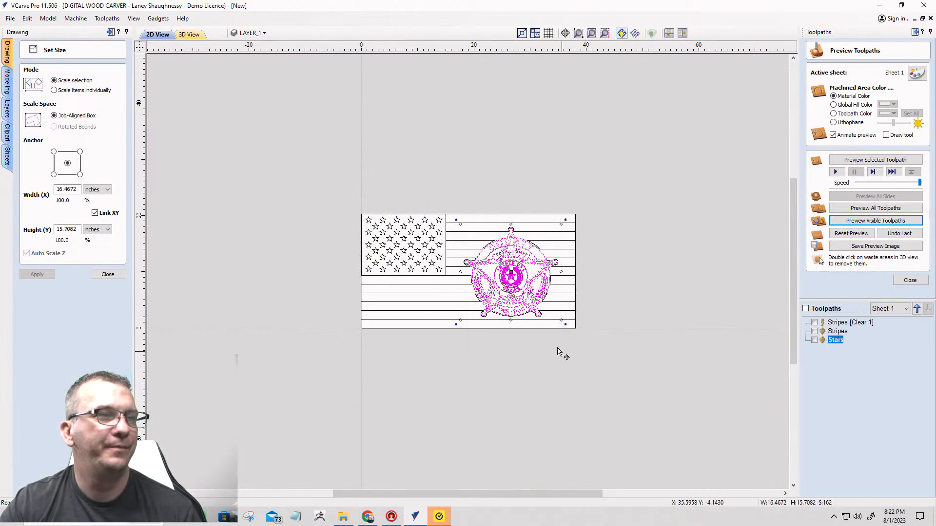
scroll(468, 263, up, 6)
scroll(397, 229, down, 2)
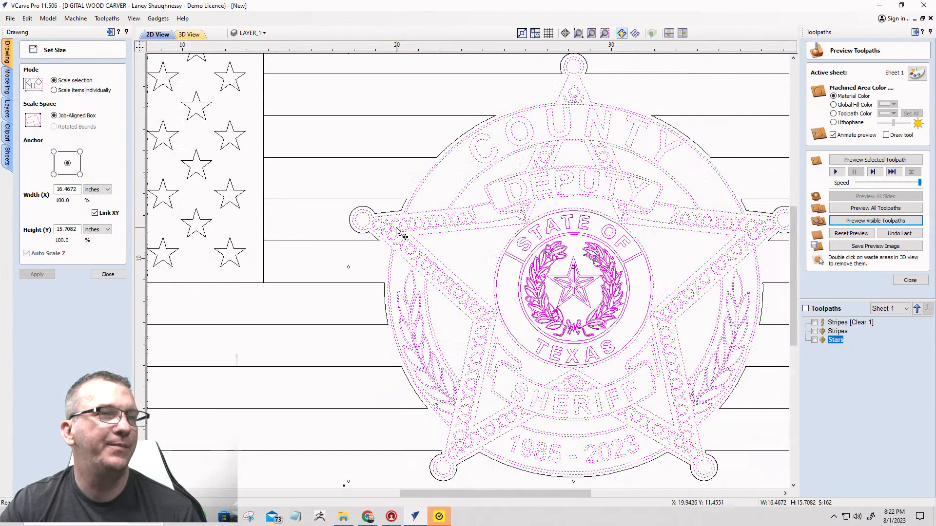
scroll(397, 229, down, 2)
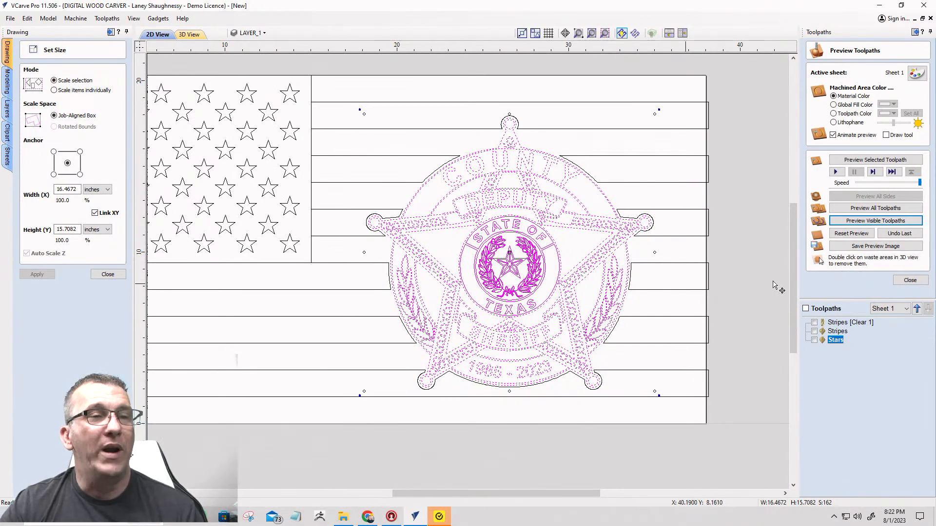
click(909, 280)
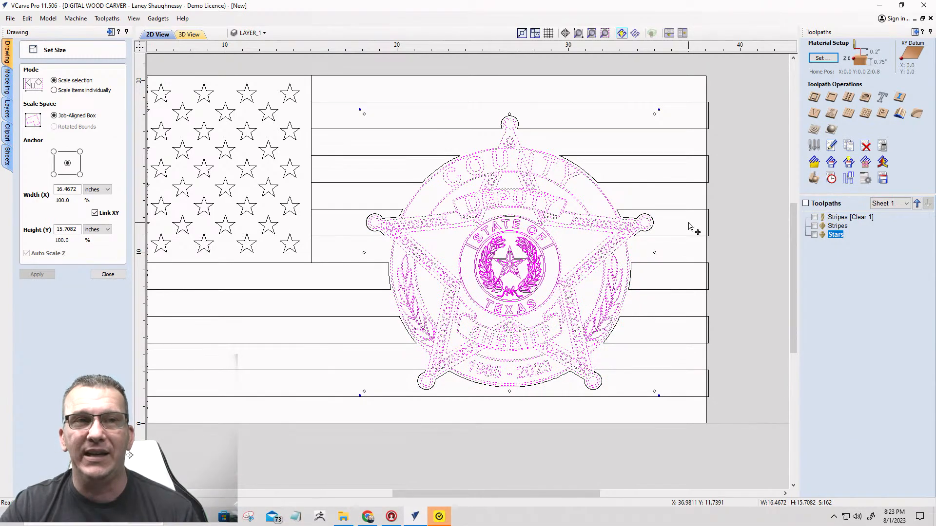
click(812, 115)
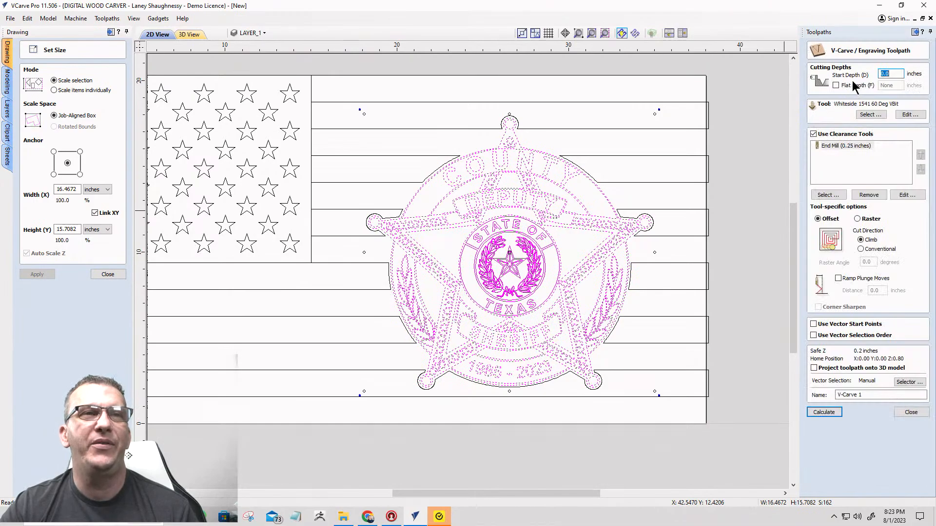
click(836, 85)
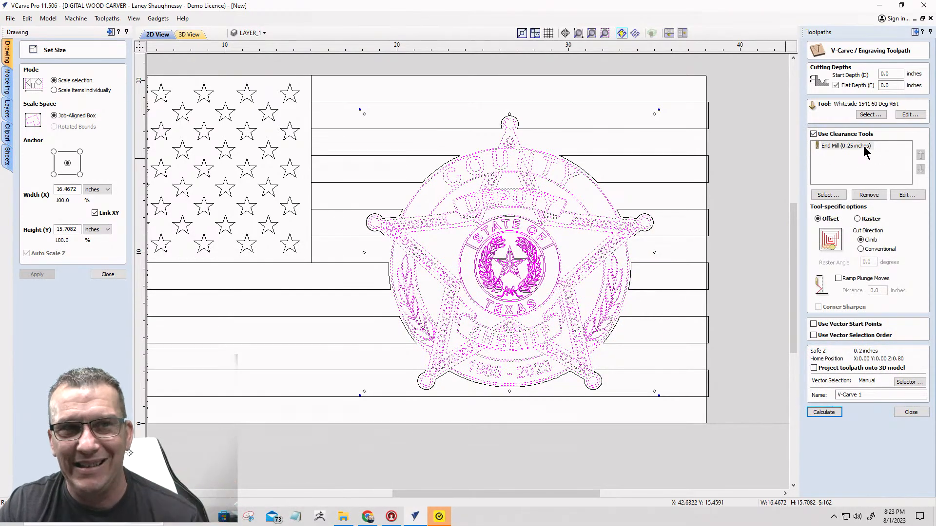
Replace the 0.25-inch clearance tool with End Mill (0.125 inch) from the tool database.
click(869, 195)
click(826, 195)
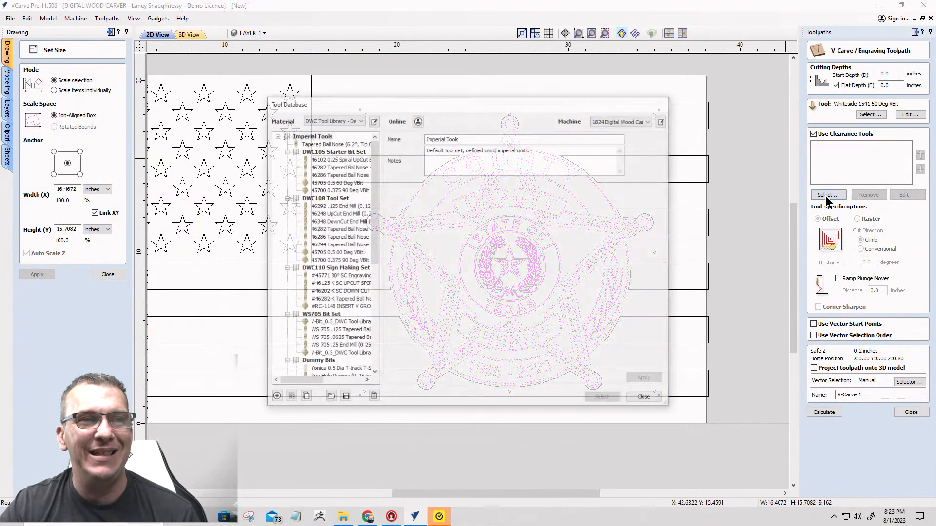
scroll(326, 337, down, 3)
scroll(327, 336, down, 5)
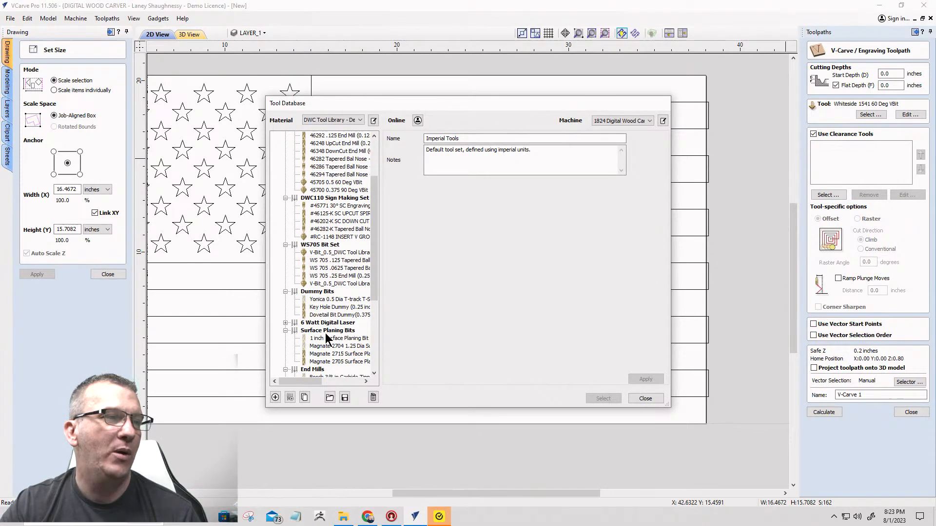
click(317, 323)
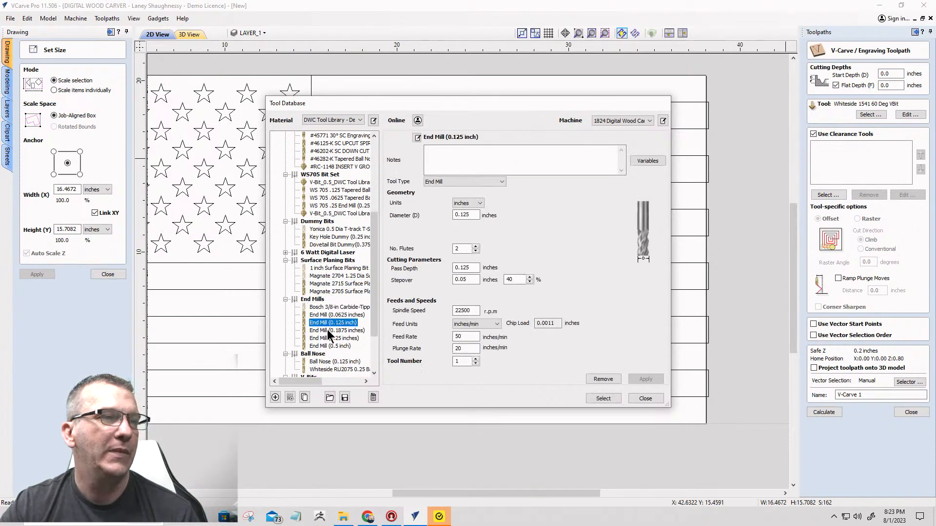
click(609, 398)
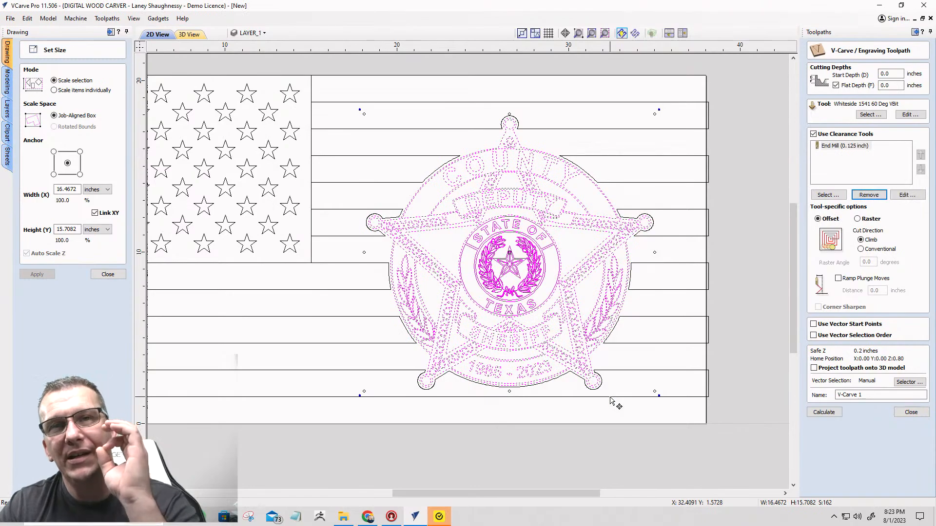
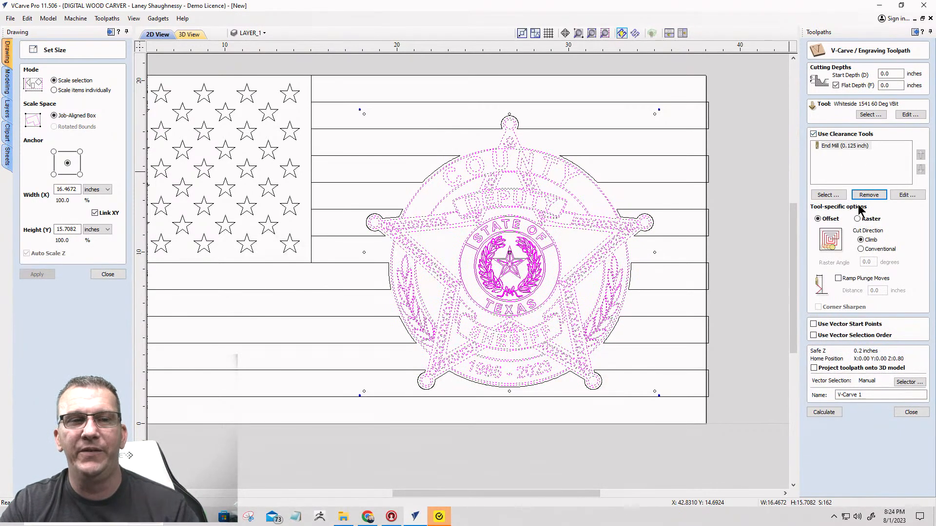
Name the badge toolpath Emblem, set its flat depth to 0.125 inches and start calculating it.
drag(870, 393, 792, 393)
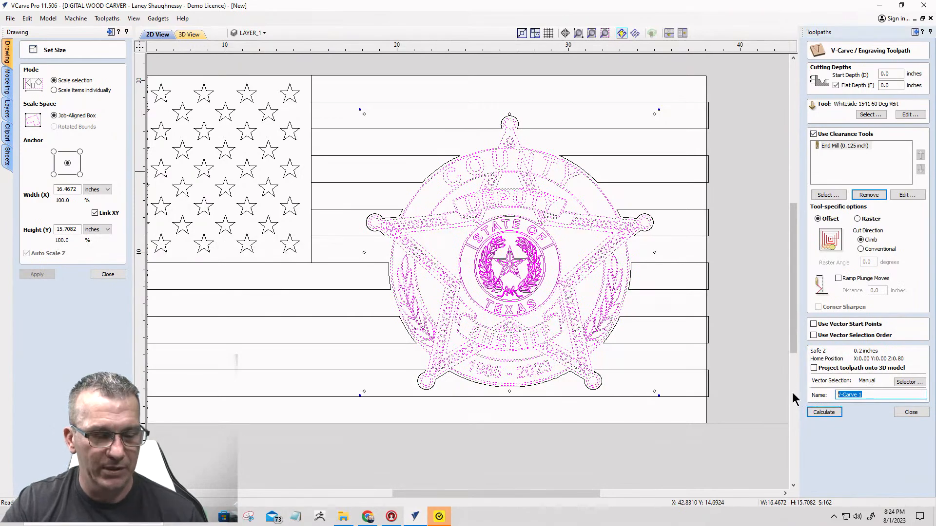
text(Emblem)
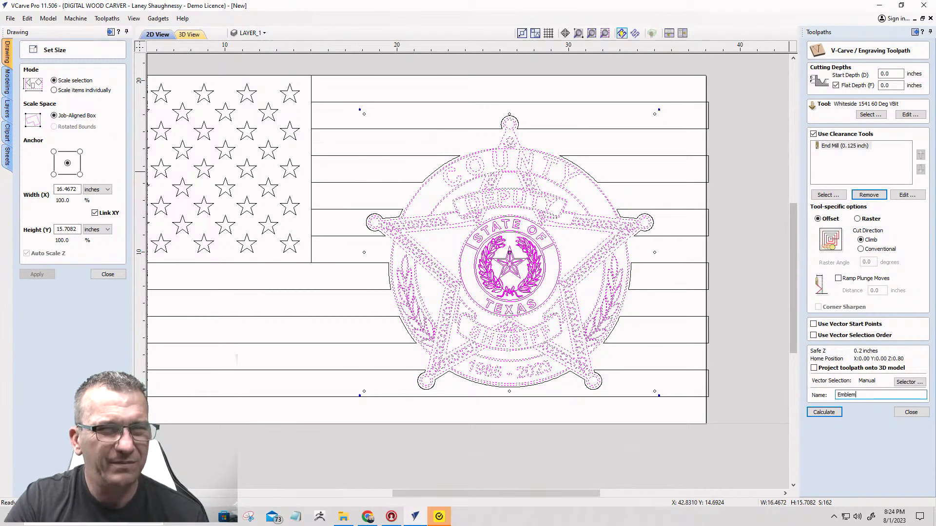
click(828, 414)
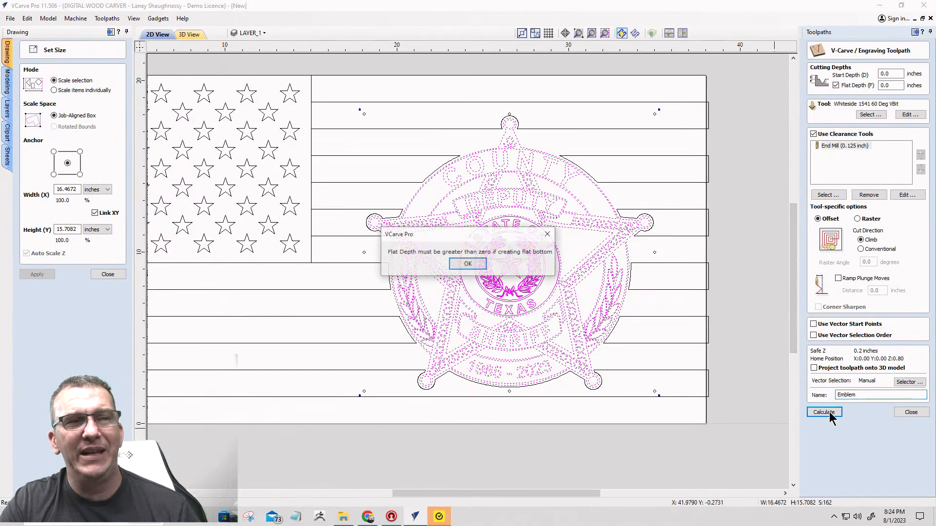
click(467, 264)
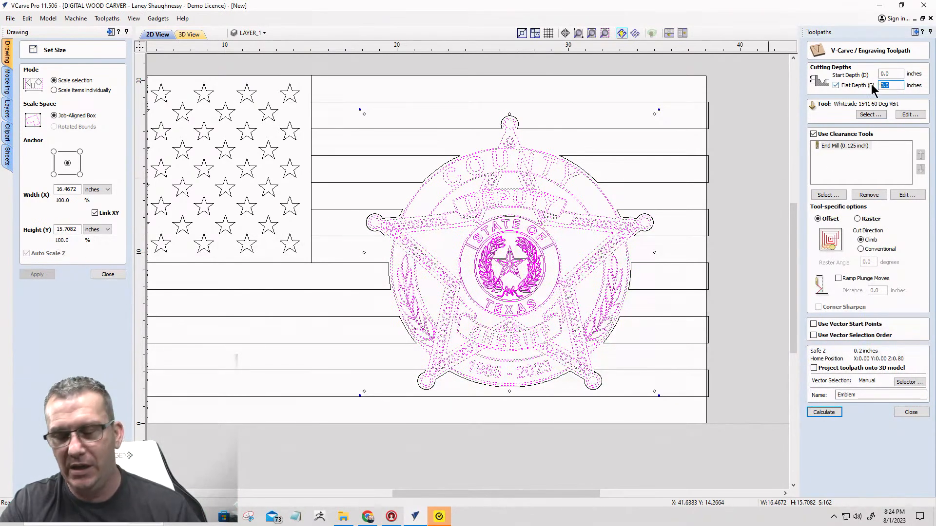
text(.125)
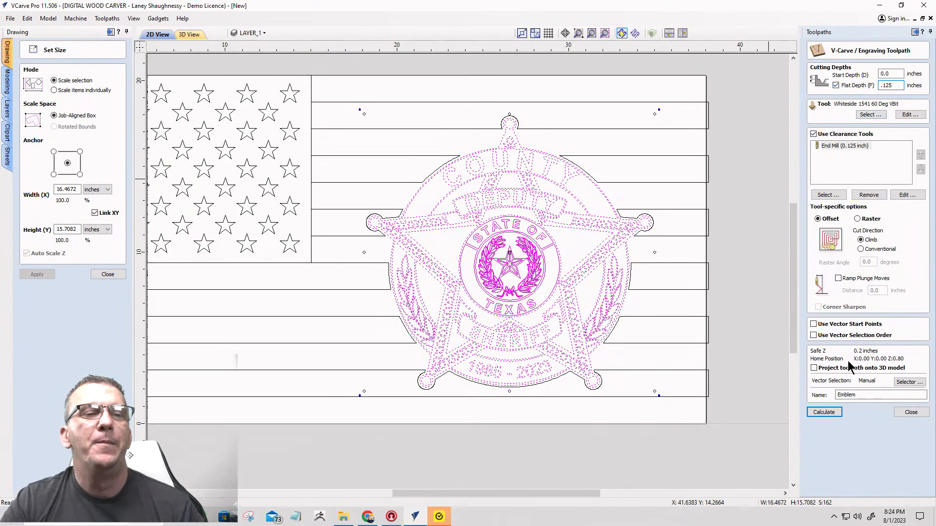
click(818, 413)
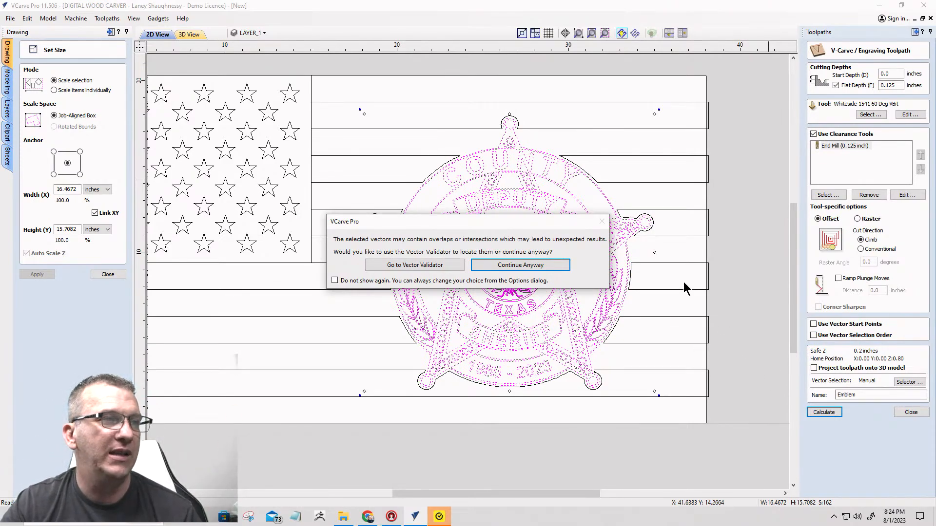
Check the badge vectors with the Vector Validator, fix their zero-length spans and search the selection again.
click(431, 267)
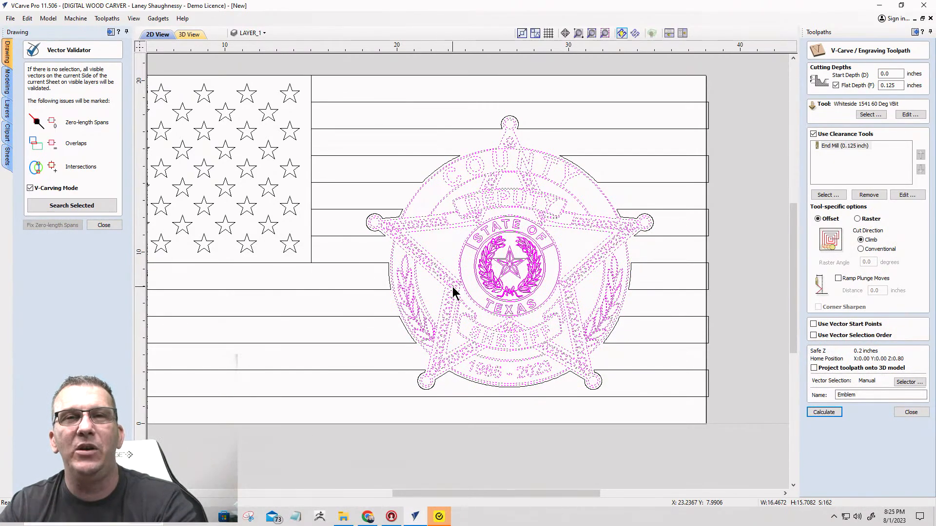
click(68, 204)
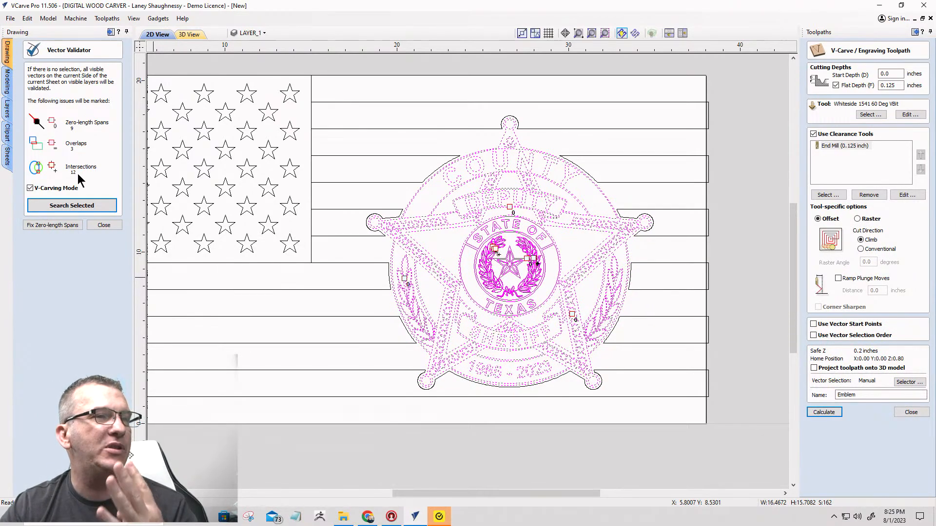
click(50, 226)
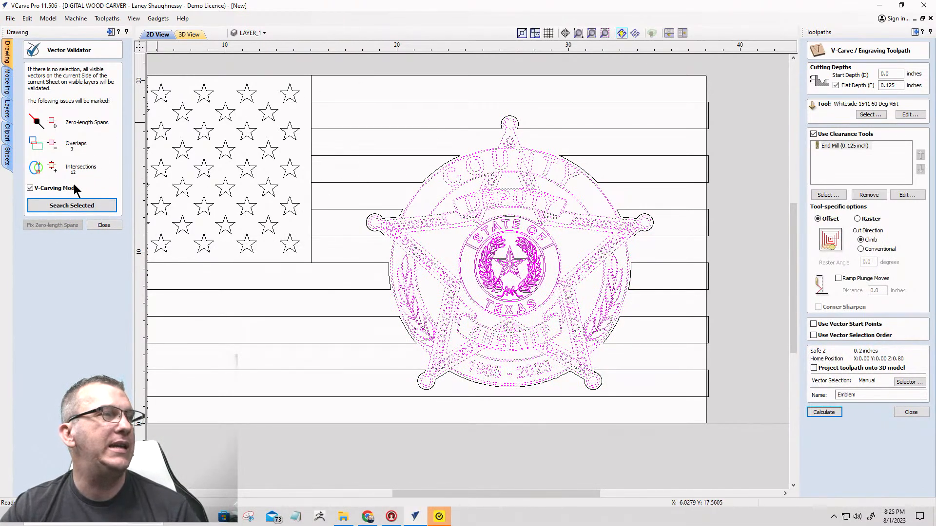
click(65, 206)
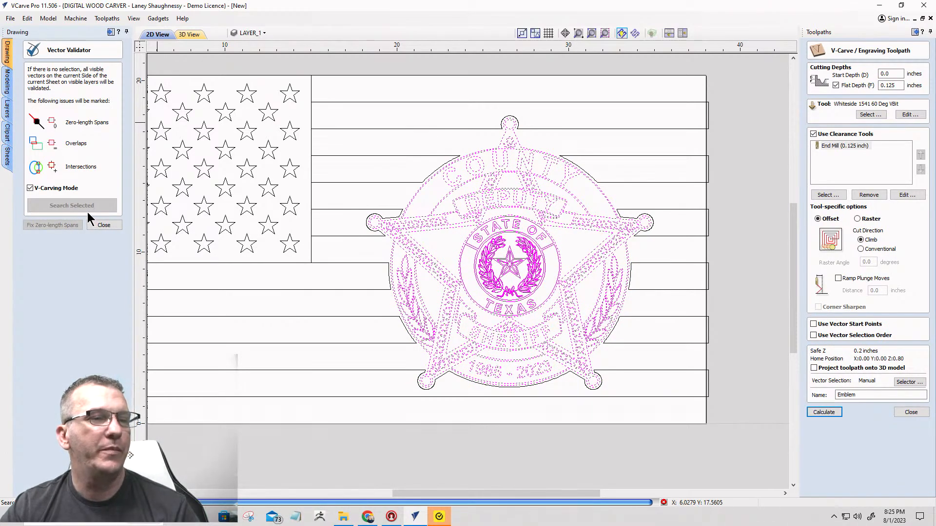
Examine the overlap and intersection markers on both sides of the laurel wreath inside the STATE OF TEXAS seal.
scroll(495, 250, up, 4)
scroll(495, 250, up, 10)
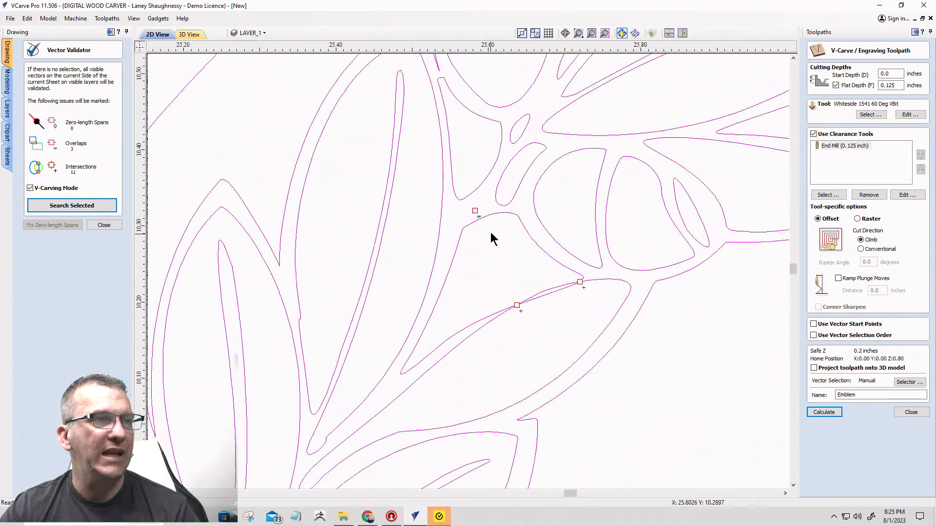
scroll(459, 208, up, 10)
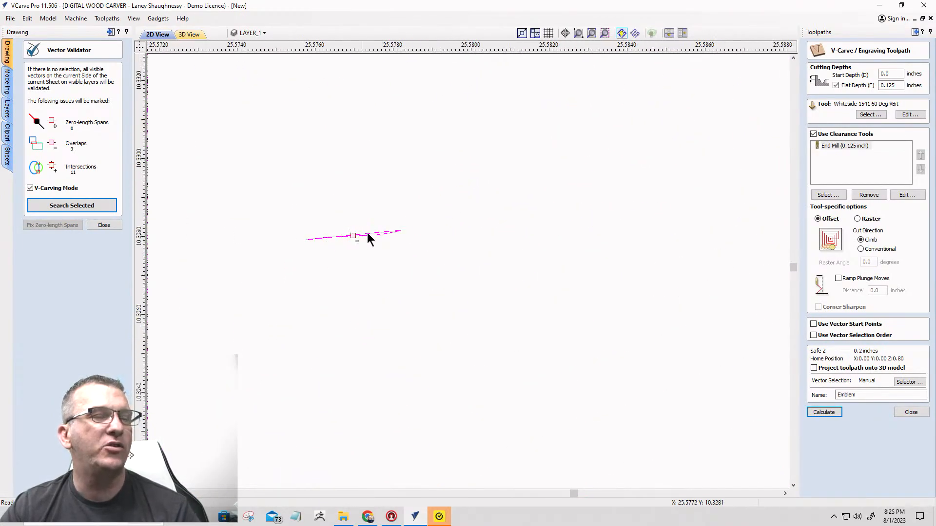
scroll(367, 235, down, 10)
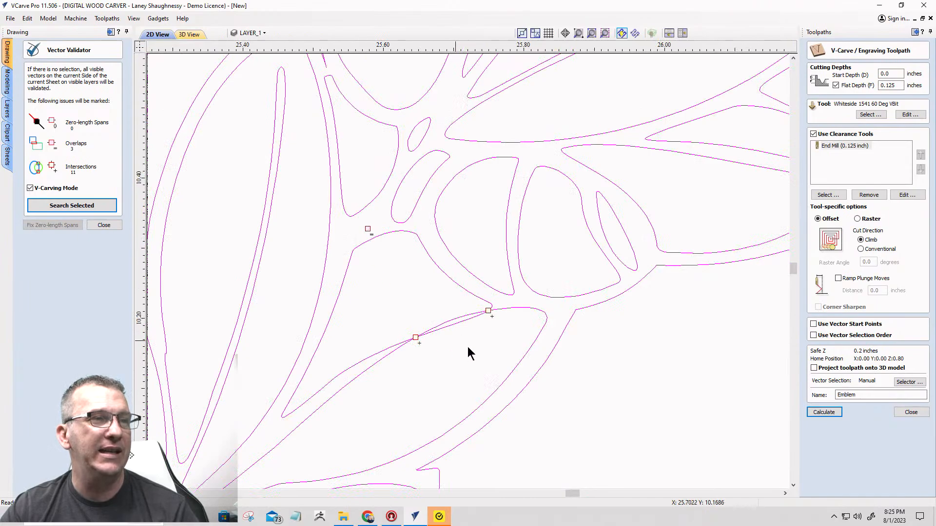
scroll(467, 346, up, 8)
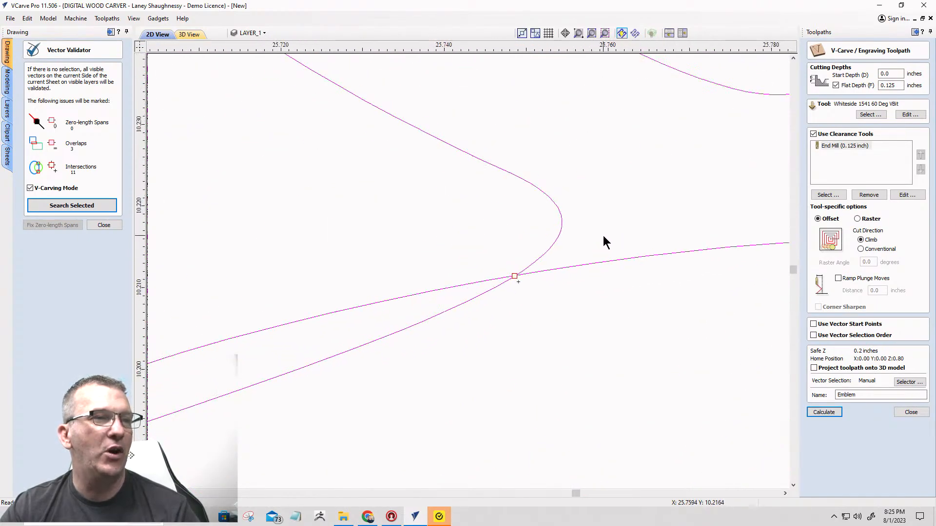
scroll(605, 242, down, 5)
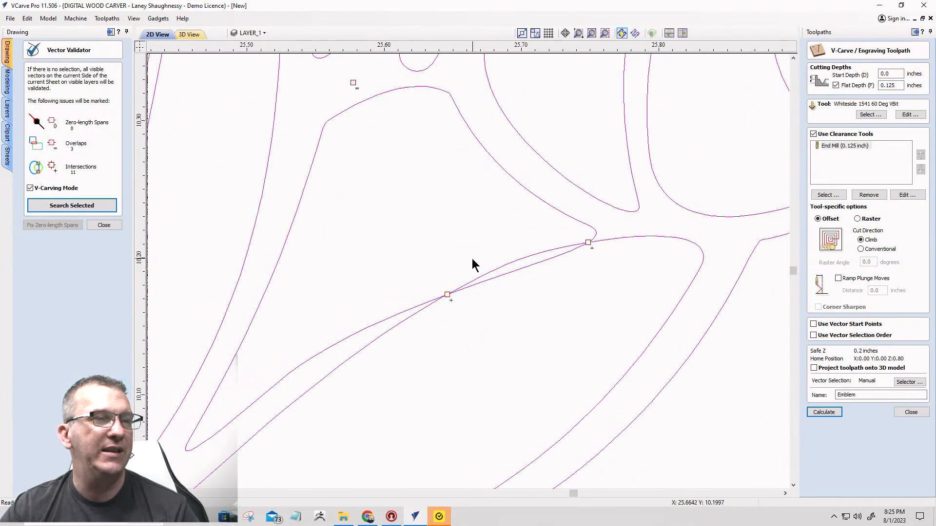
scroll(463, 261, down, 10)
scroll(692, 324, up, 5)
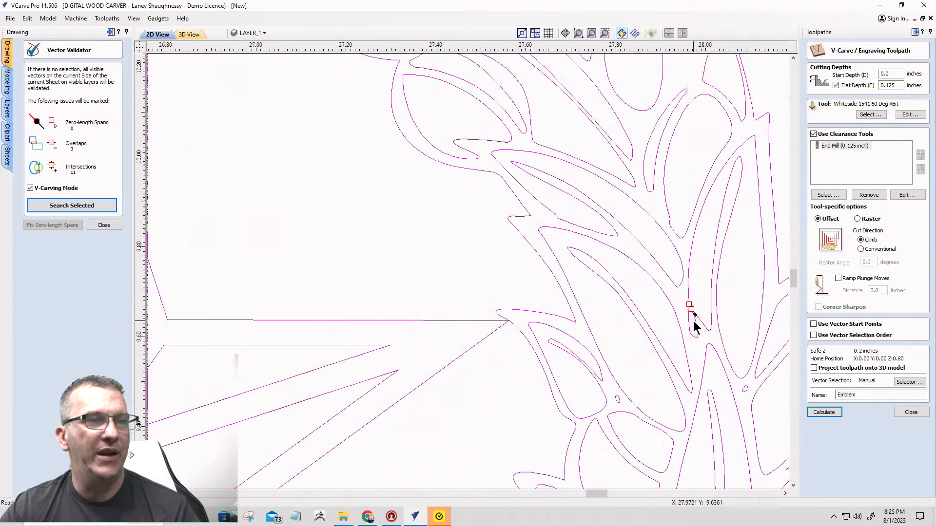
scroll(694, 323, up, 8)
scroll(636, 188, down, 10)
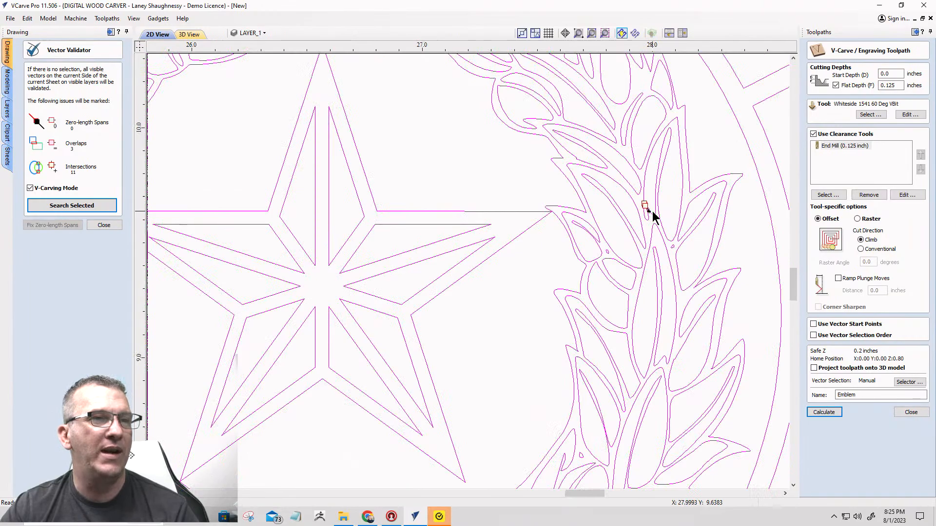
scroll(653, 216, down, 5)
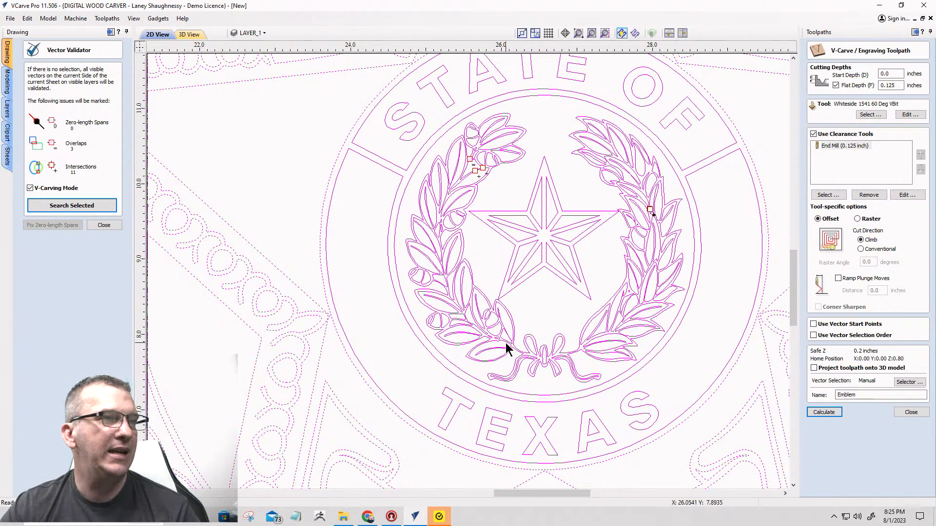
scroll(506, 341, down, 6)
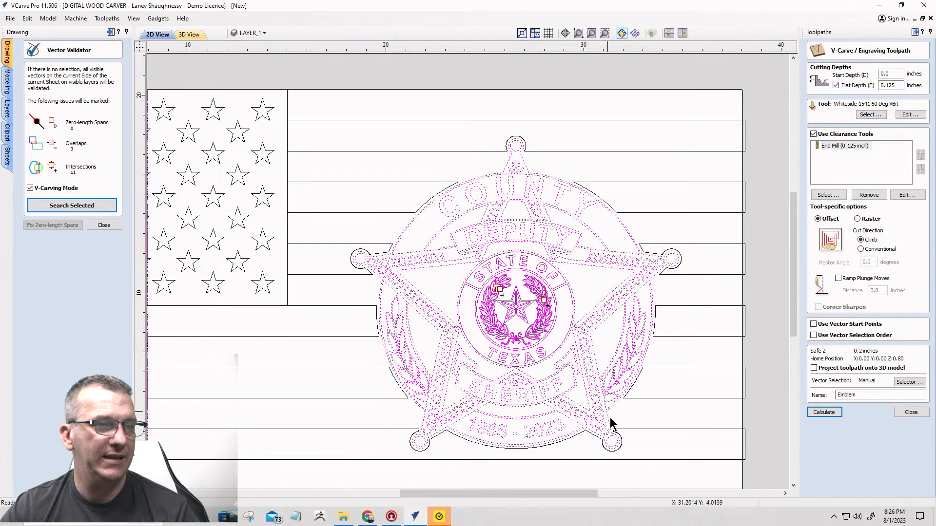
Clear the badge selection, then select the STATE OF TEXAS seal group and ungroup it onto the group's layer.
scroll(500, 294, up, 10)
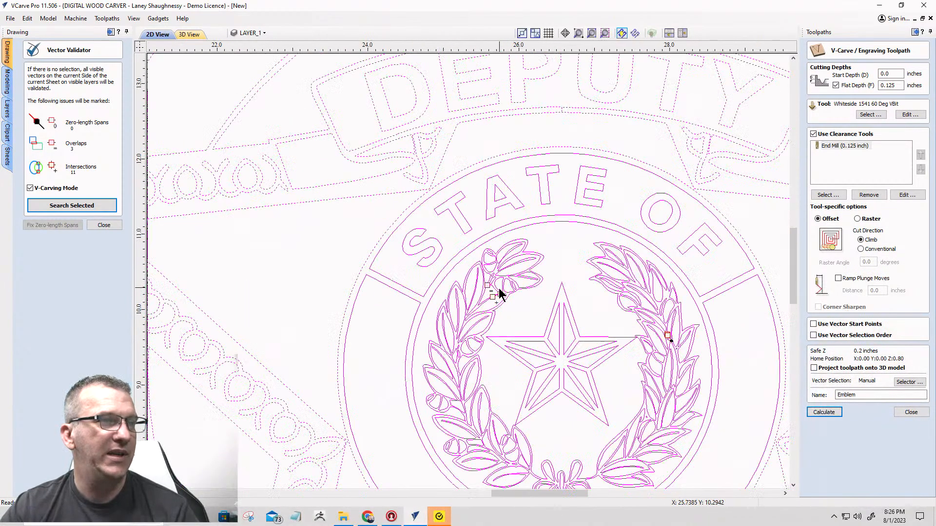
scroll(497, 292, up, 15)
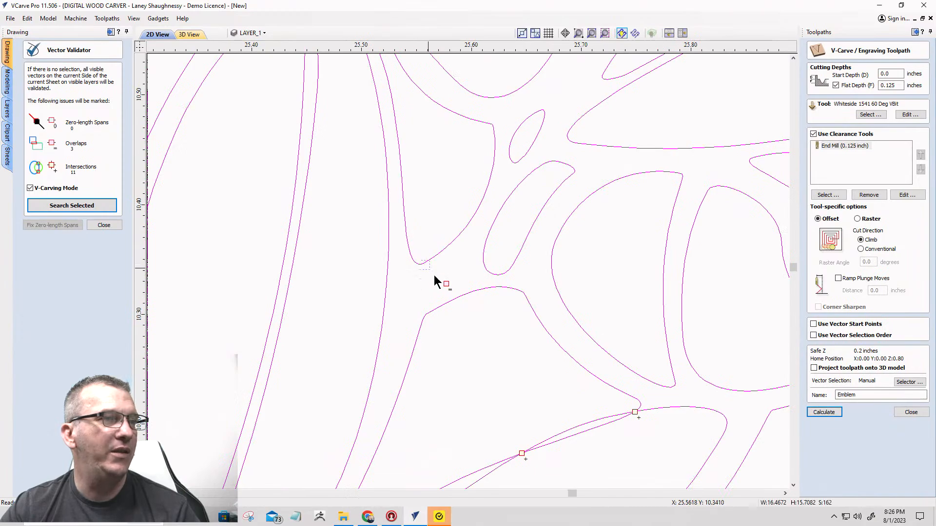
click(435, 282)
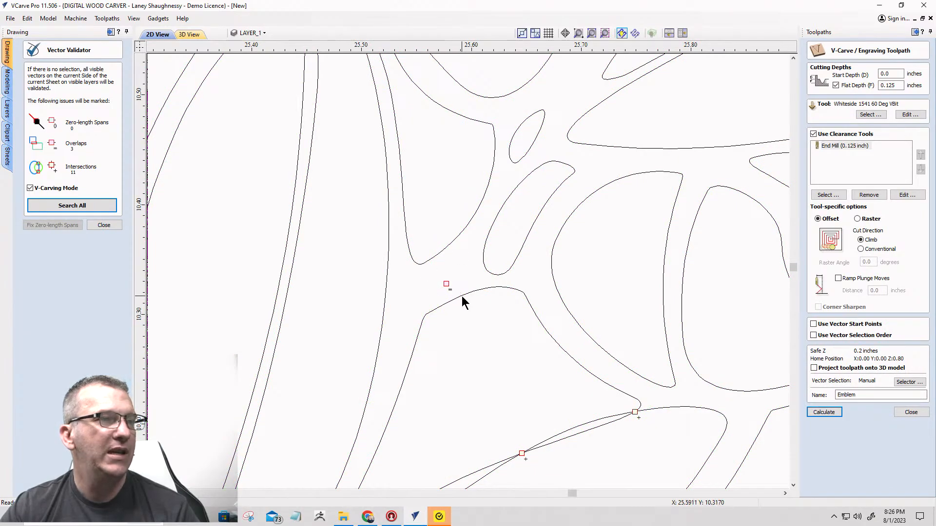
click(462, 297)
scroll(537, 265, down, 18)
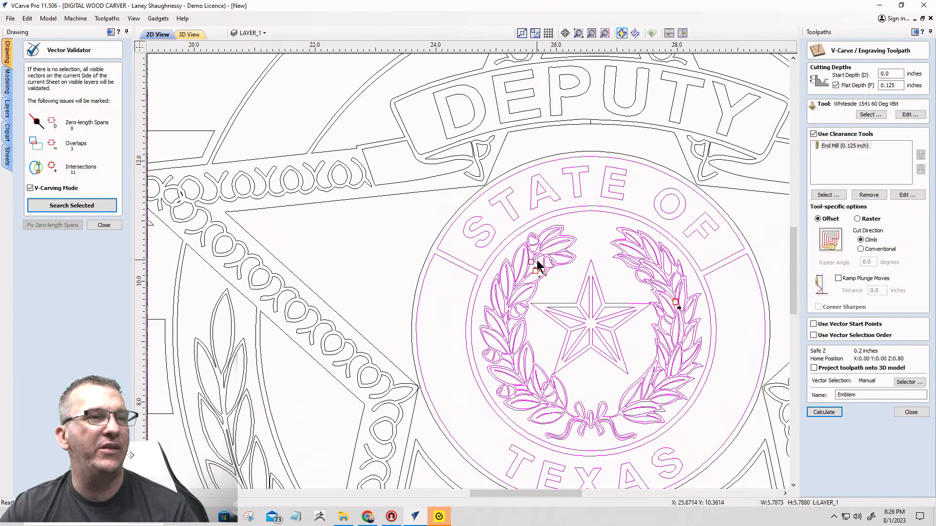
right_click(538, 262)
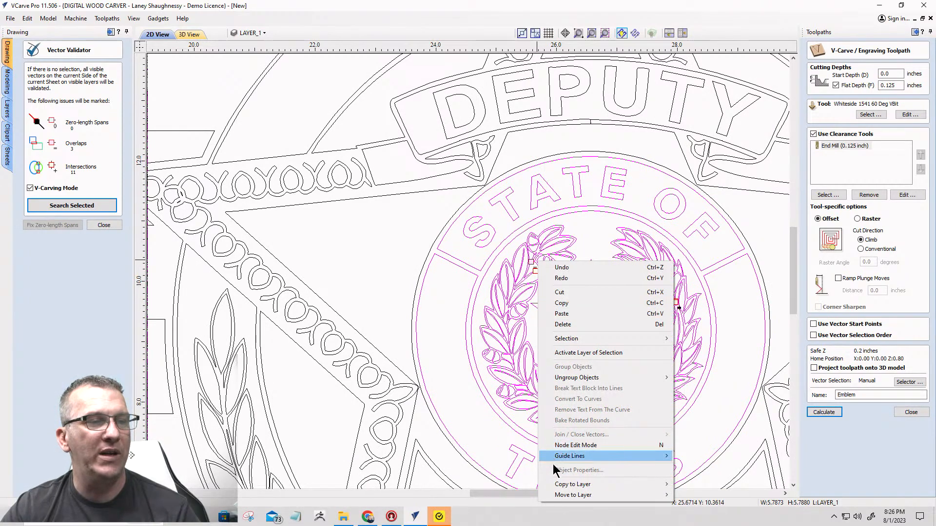
mouse_move(645, 377)
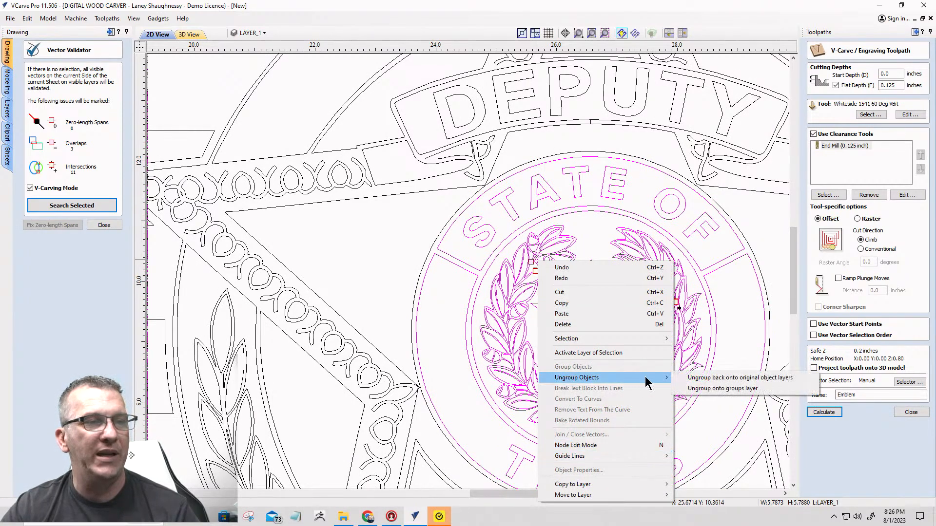
click(711, 389)
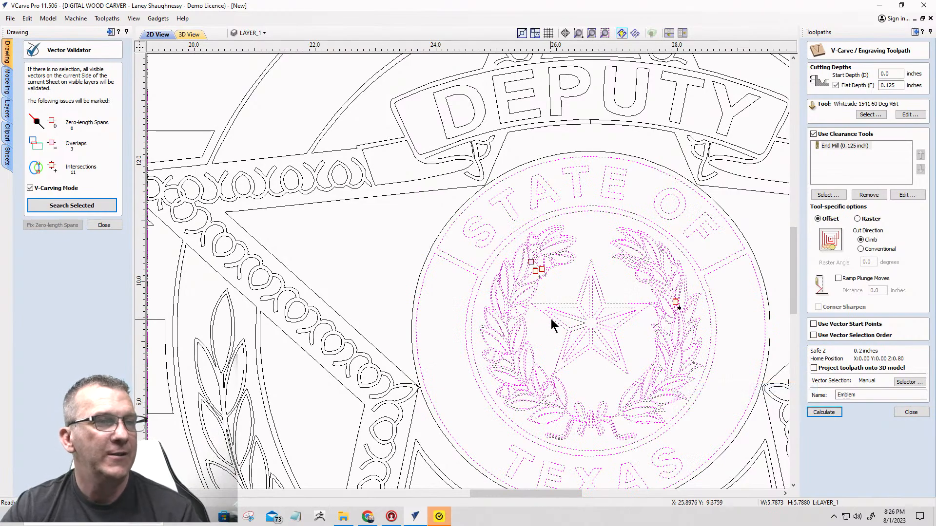
key(Escape)
Isolate the tiny stray vector at the overlap marker beside the upper-left acorns of the wreath with a selection window.
scroll(533, 270, up, 10)
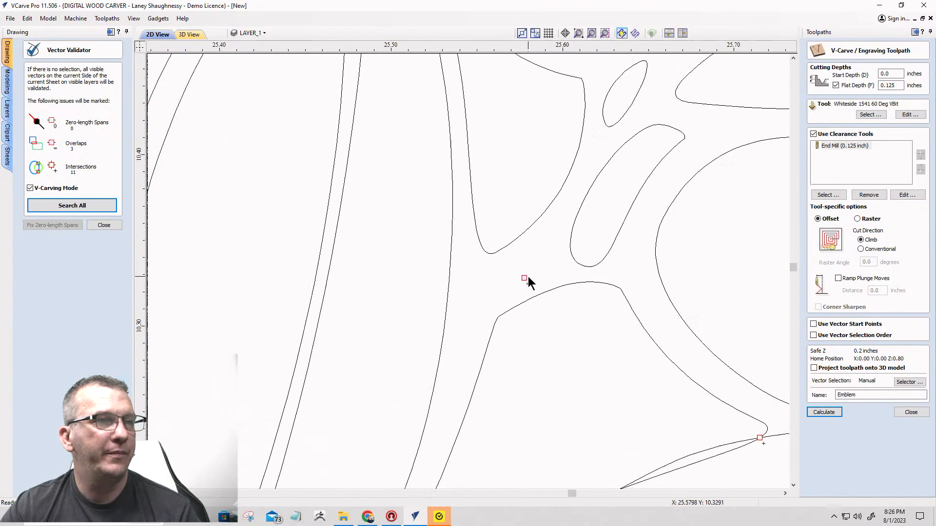
scroll(529, 283, up, 2)
drag(444, 261, 548, 304)
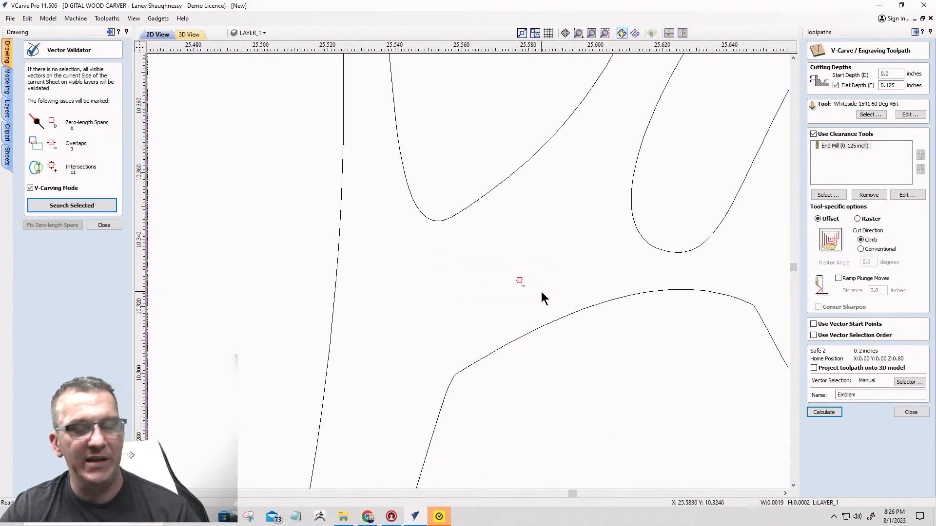
key(Escape)
Select the wedge-shaped vector crossing the upper-left wreath leaf, close the Vector Validator and open the vector for node editing.
scroll(523, 273, down, 6)
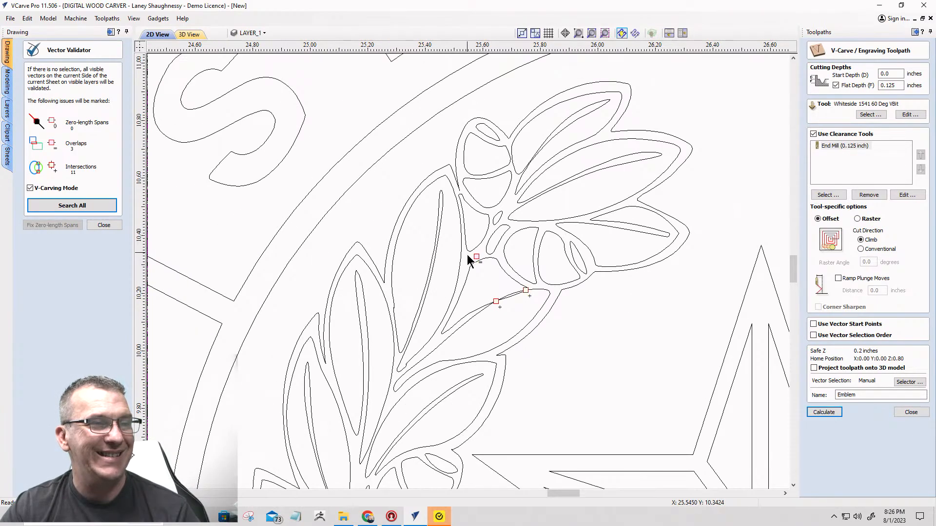
scroll(482, 288, up, 4)
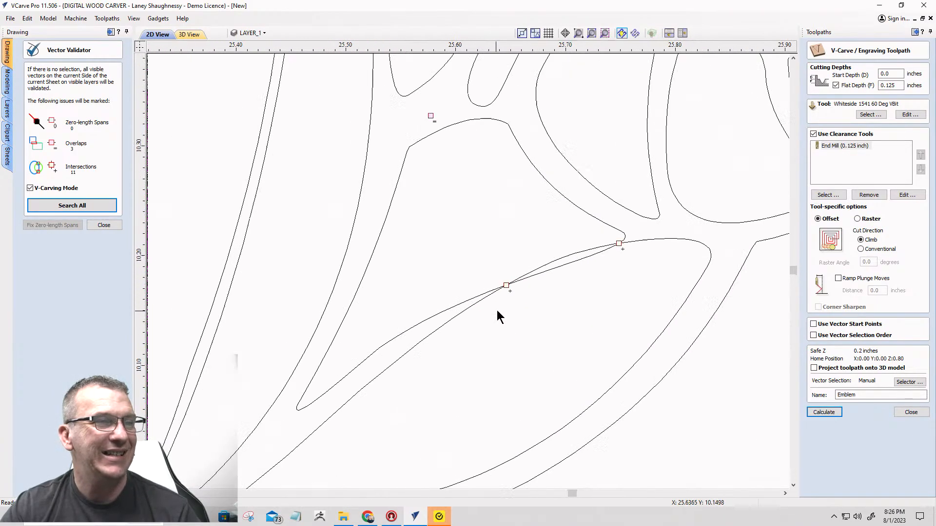
click(548, 267)
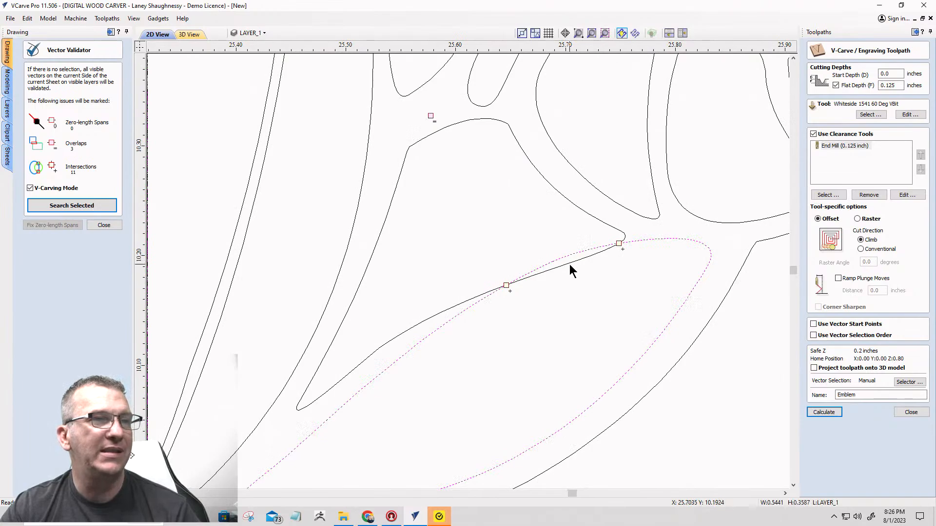
click(569, 266)
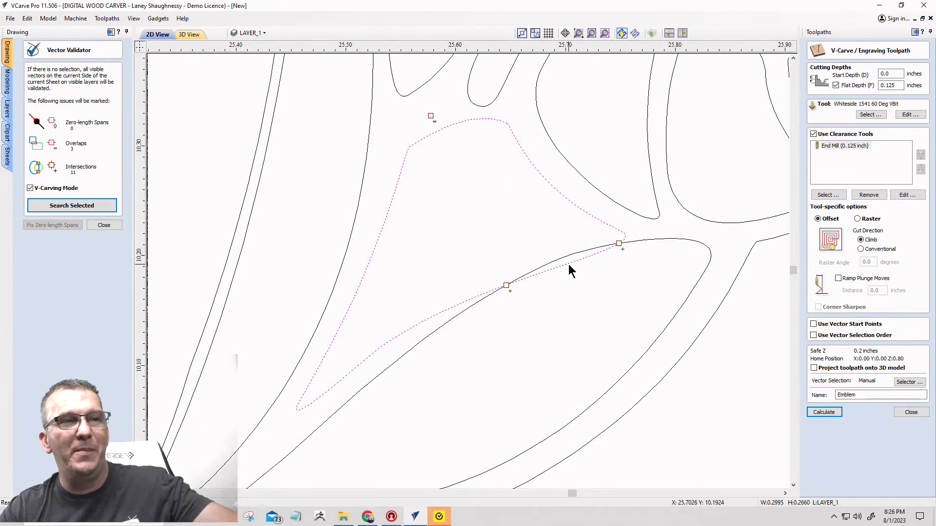
click(104, 225)
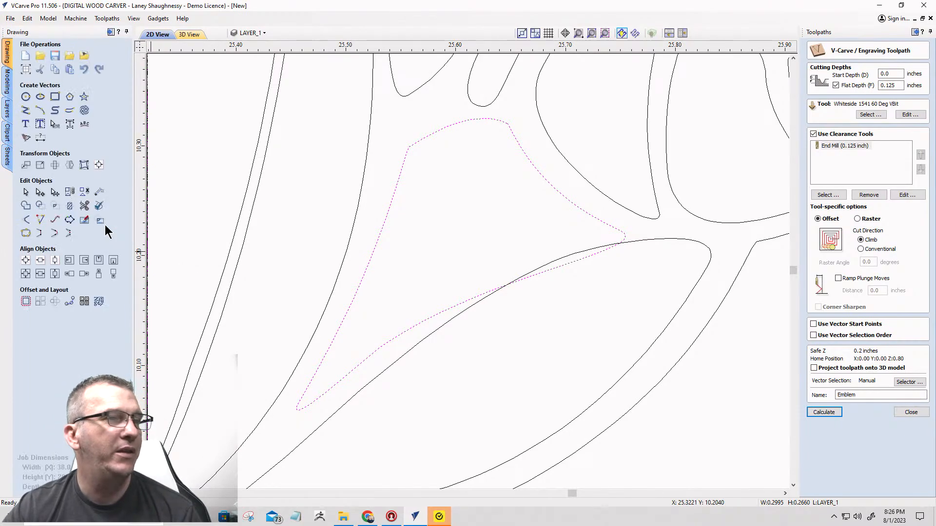
click(40, 192)
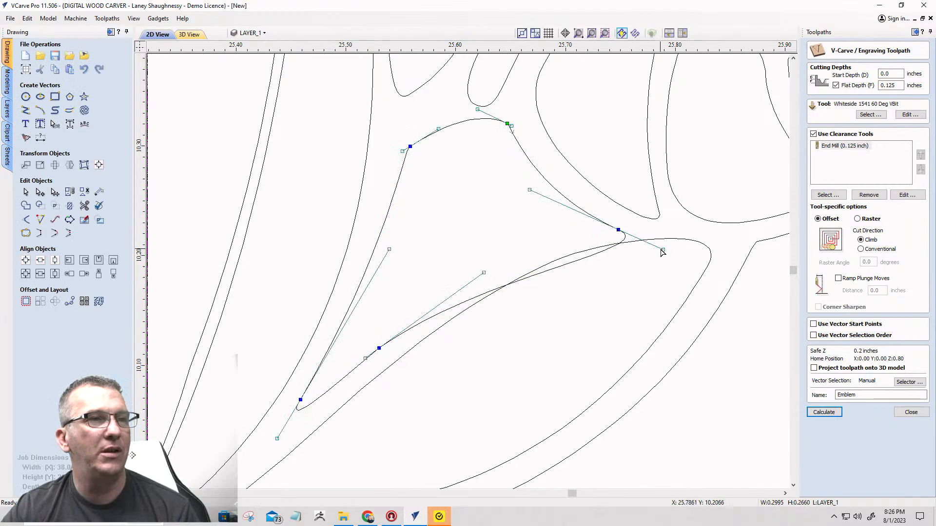
Turn off smoothing on the wedge vector's right tip node and reshape its lower curve to clear the neighbouring leaf.
right_click(619, 228)
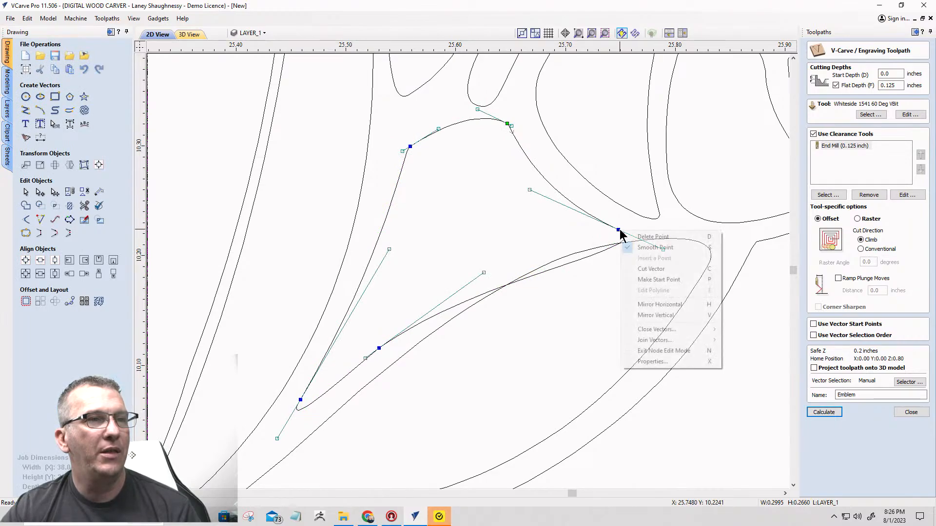
click(637, 248)
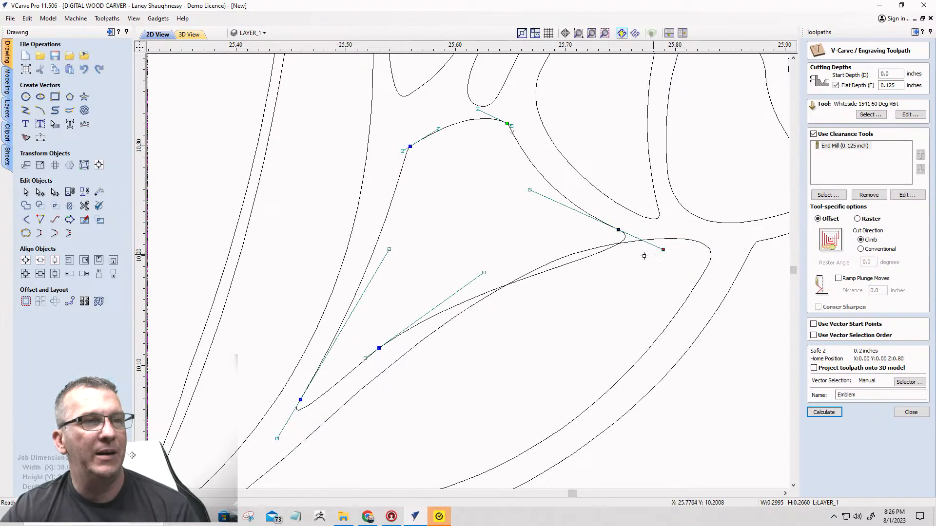
drag(644, 256, 568, 237)
click(602, 274)
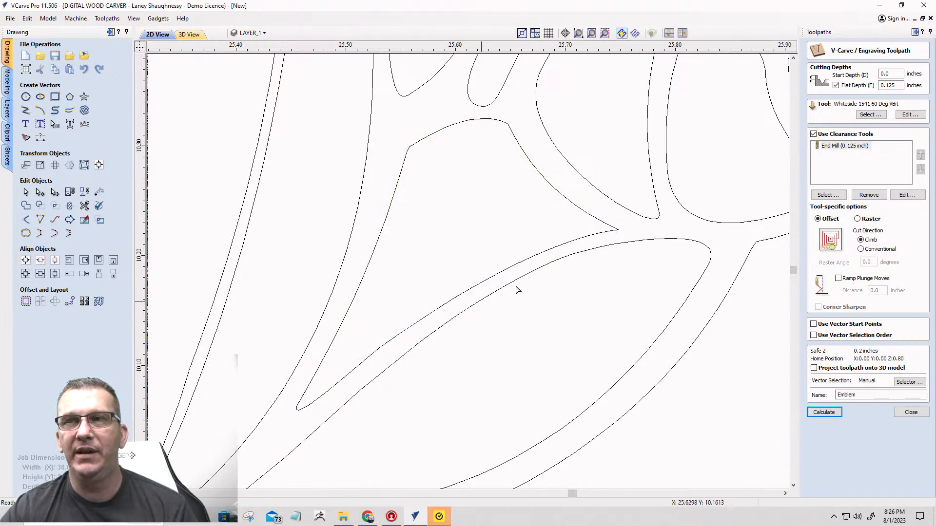
Locate the tiny self-crossing loop between the leaves of the wreath right of the star and open its vector for node editing.
scroll(493, 223, down, 10)
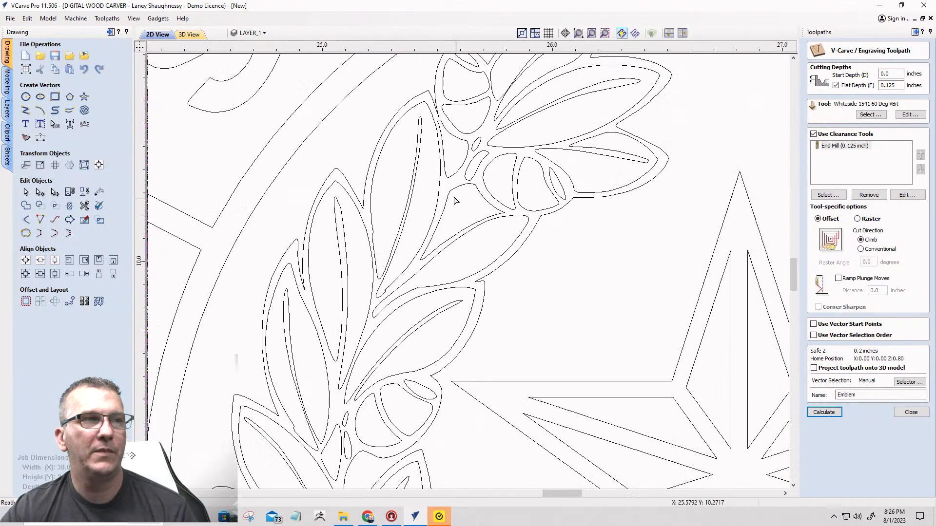
scroll(633, 240, up, 12)
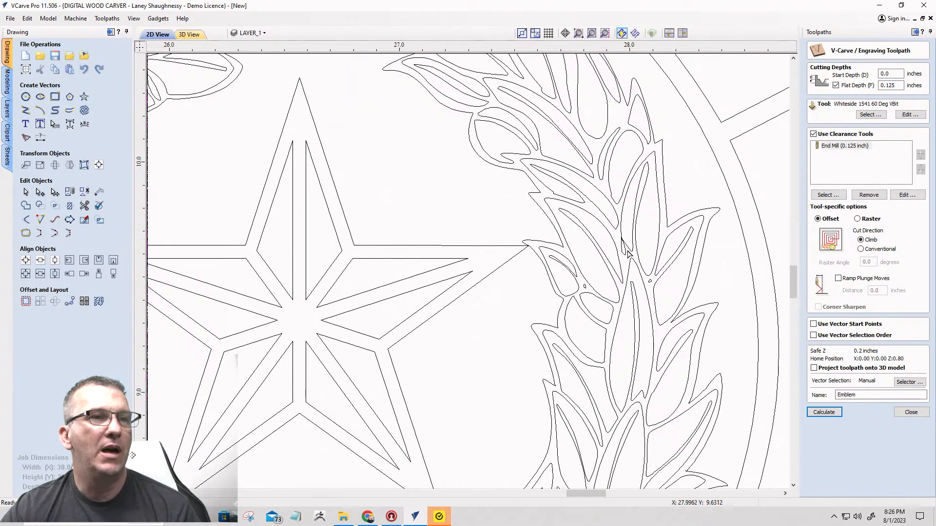
scroll(618, 231, up, 6)
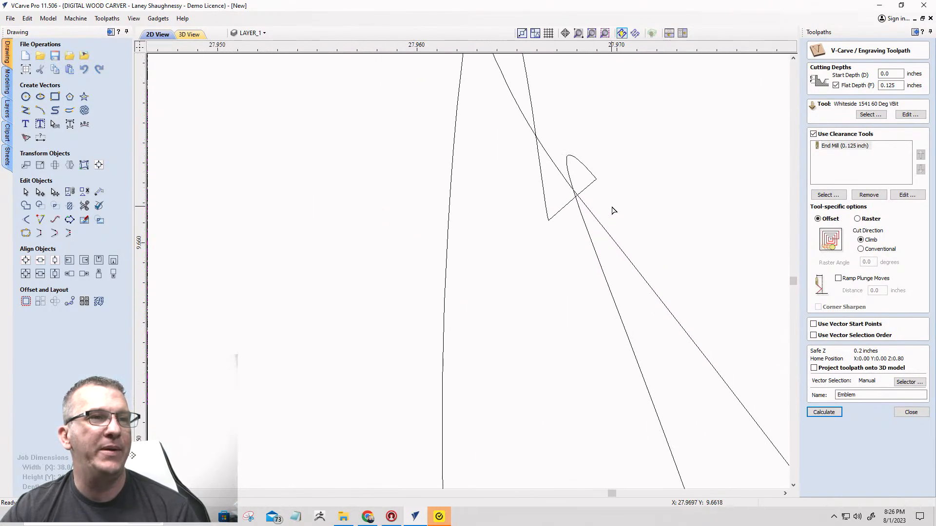
scroll(604, 136, up, 2)
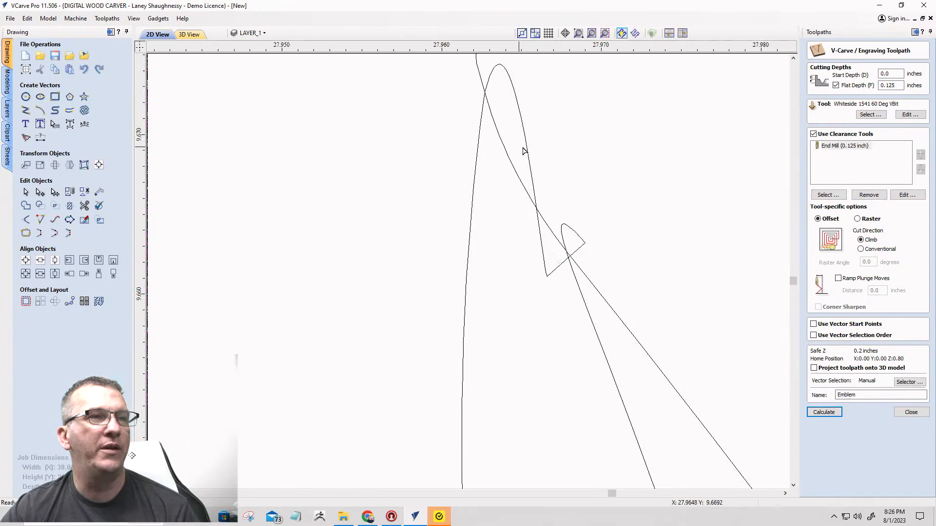
click(525, 150)
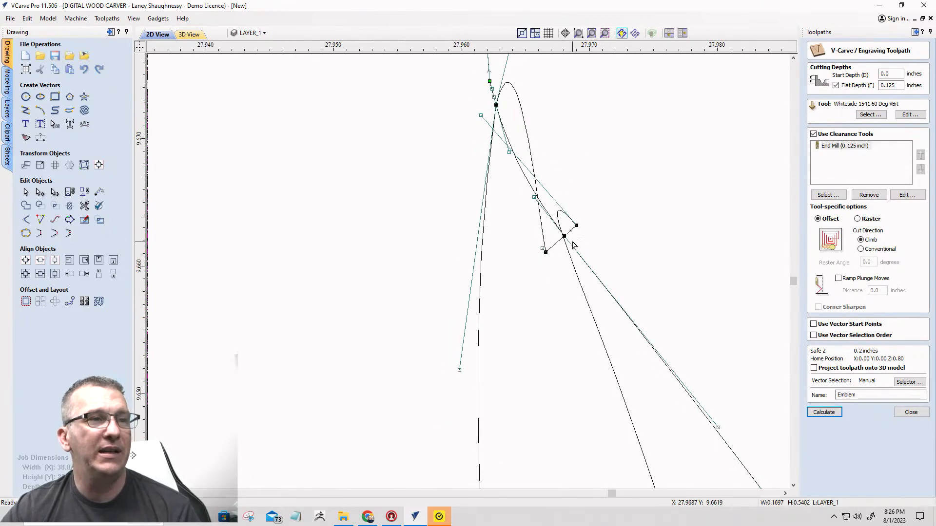
Examine the nodes, handles and overall outline of the leaf vector around the self-crossing loop.
scroll(588, 233, down, 8)
scroll(628, 195, up, 6)
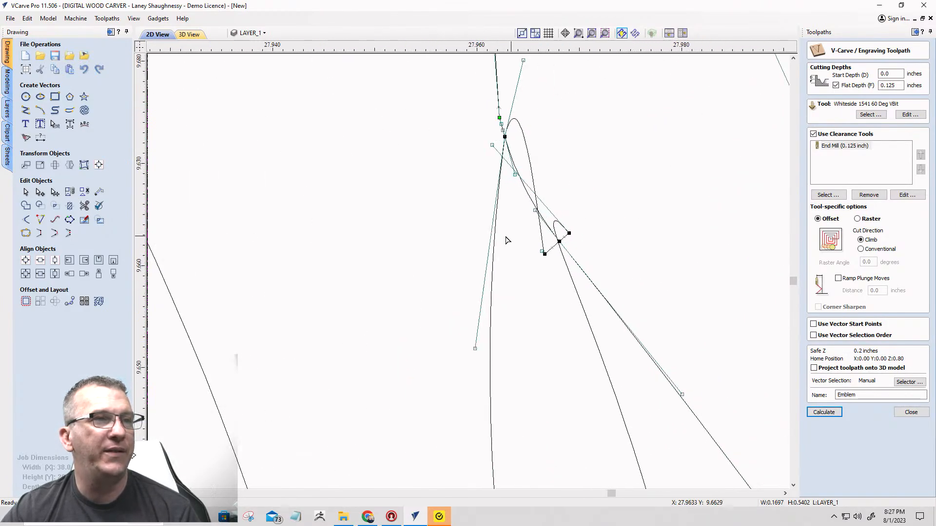
scroll(510, 266, down, 5)
click(480, 305)
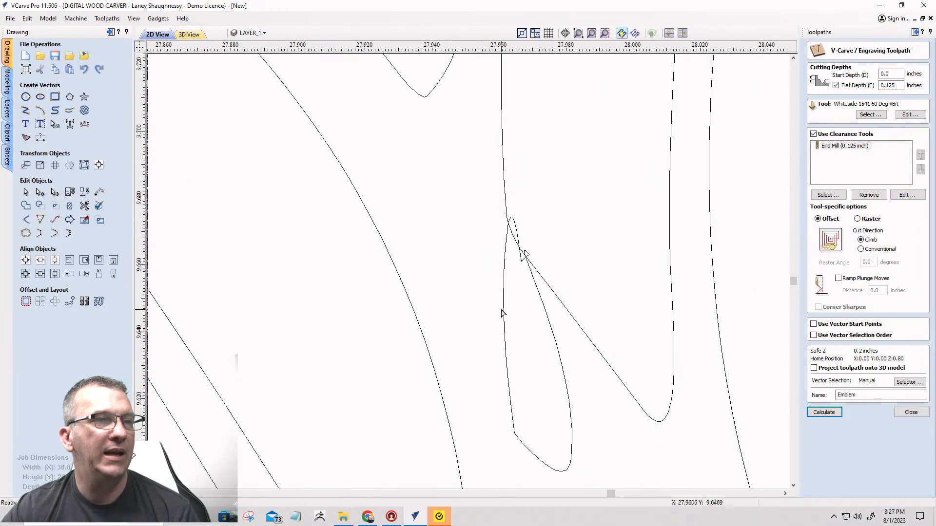
click(503, 313)
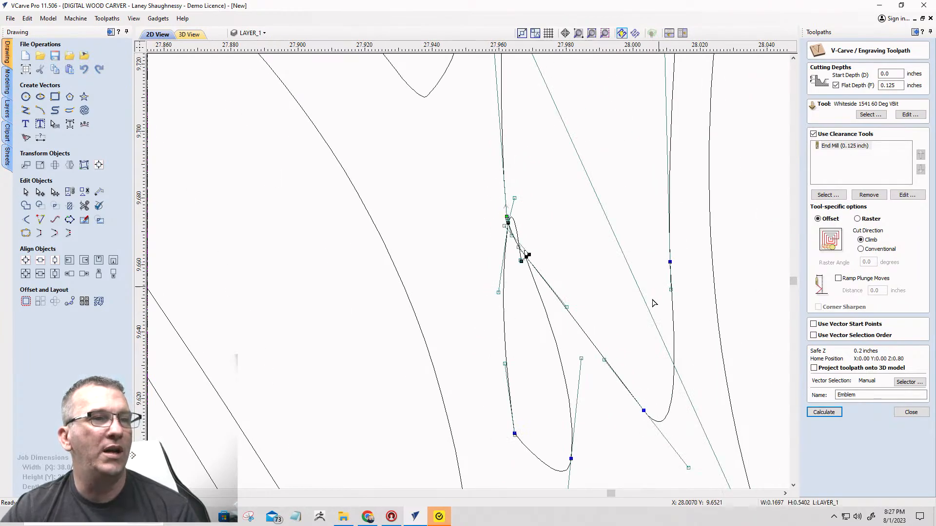
scroll(510, 241, up, 6)
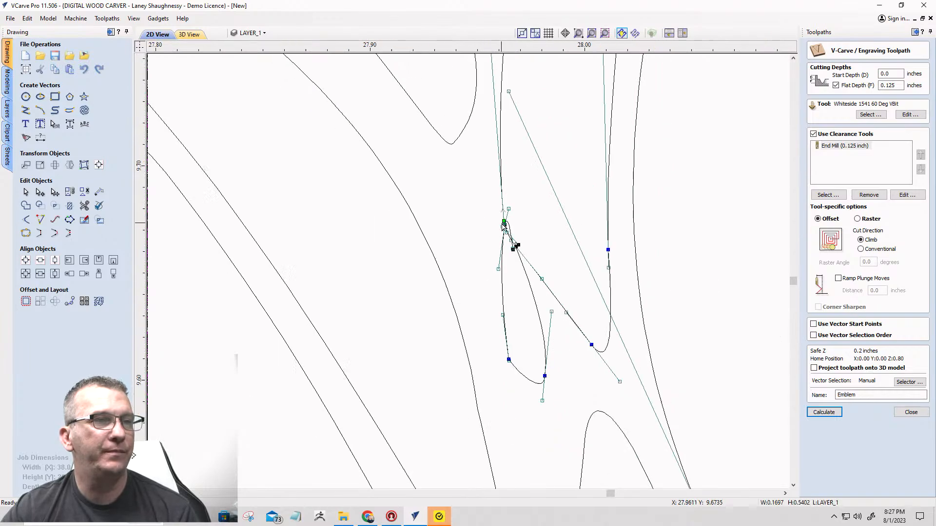
scroll(638, 194, down, 6)
scroll(657, 160, up, 4)
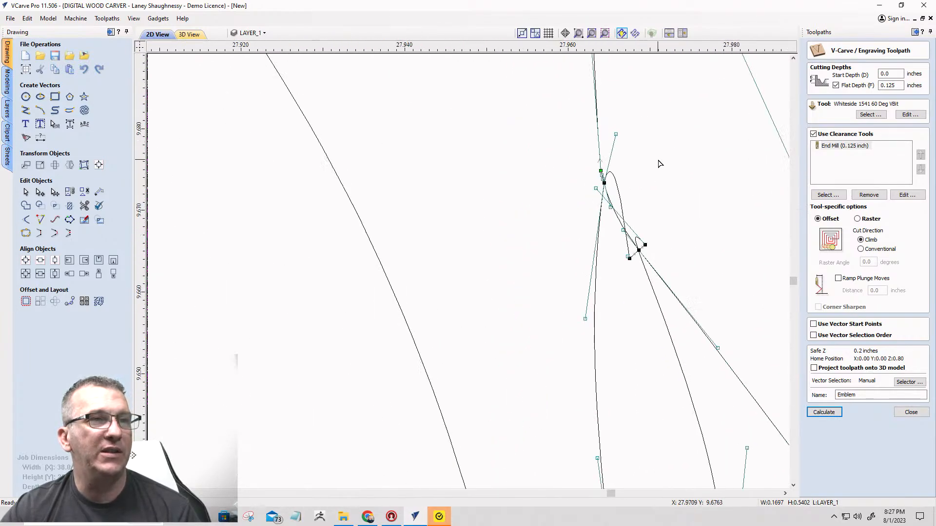
click(577, 382)
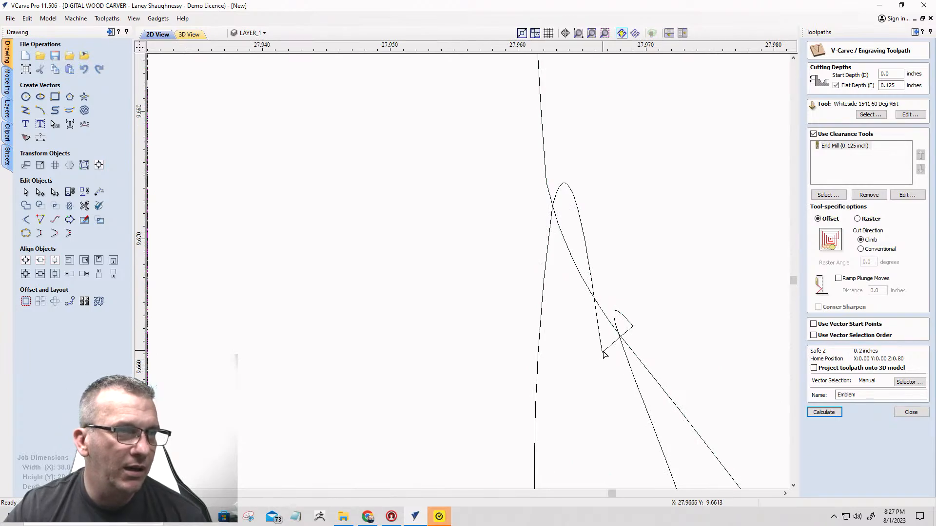
Pull the nodes at the crossing apart, moving the upper loop's end nodes away from the lower leaf outline's nodes.
click(603, 357)
click(601, 350)
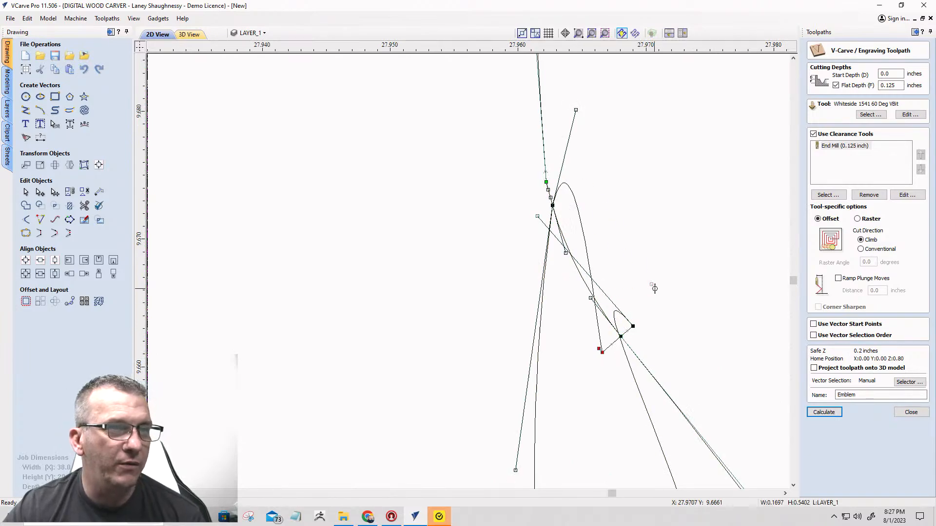
mouse_move(637, 323)
mouse_down()
mouse_move(609, 335)
mouse_move(632, 326)
mouse_up()
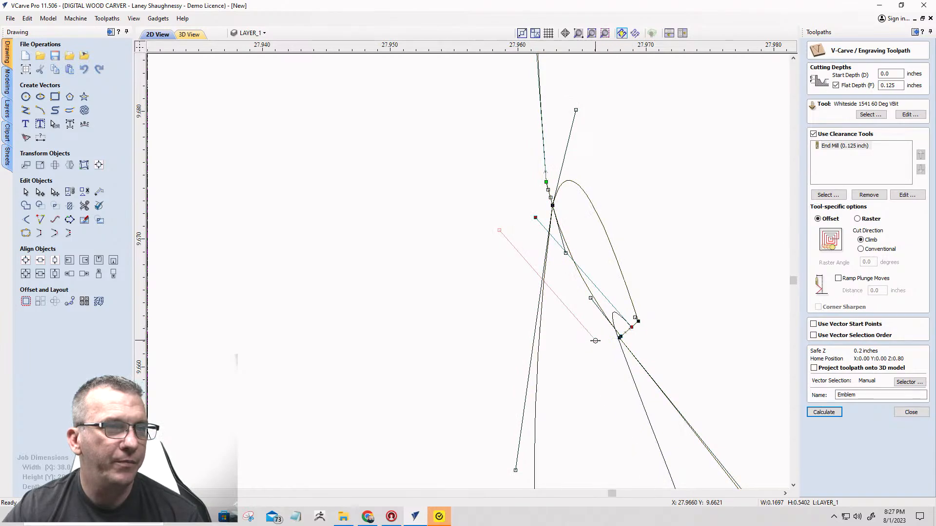
scroll(607, 361, down, 2)
scroll(614, 361, up, 5)
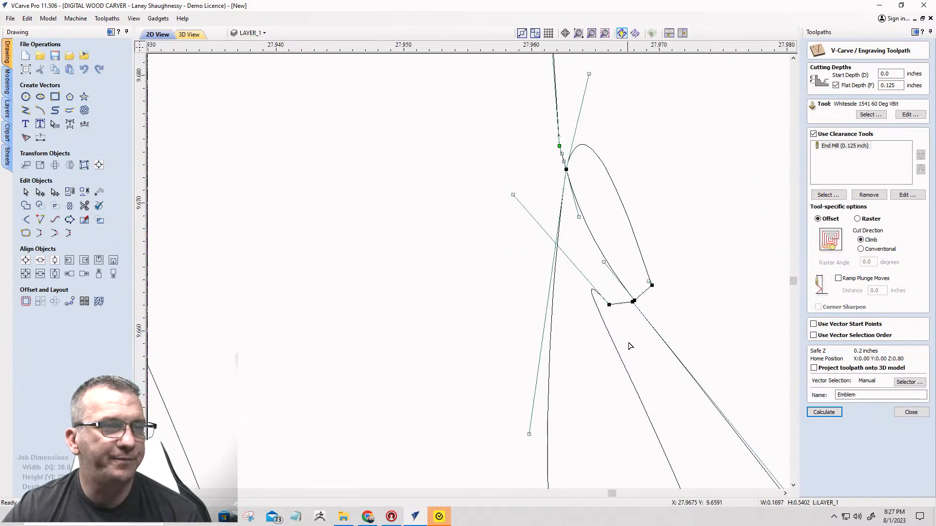
scroll(651, 272, up, 1)
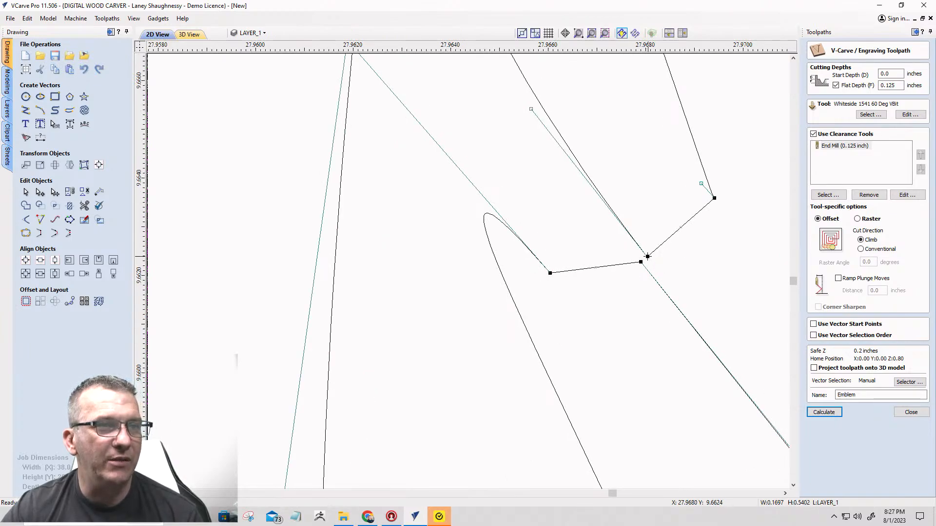
drag(647, 256, 666, 240)
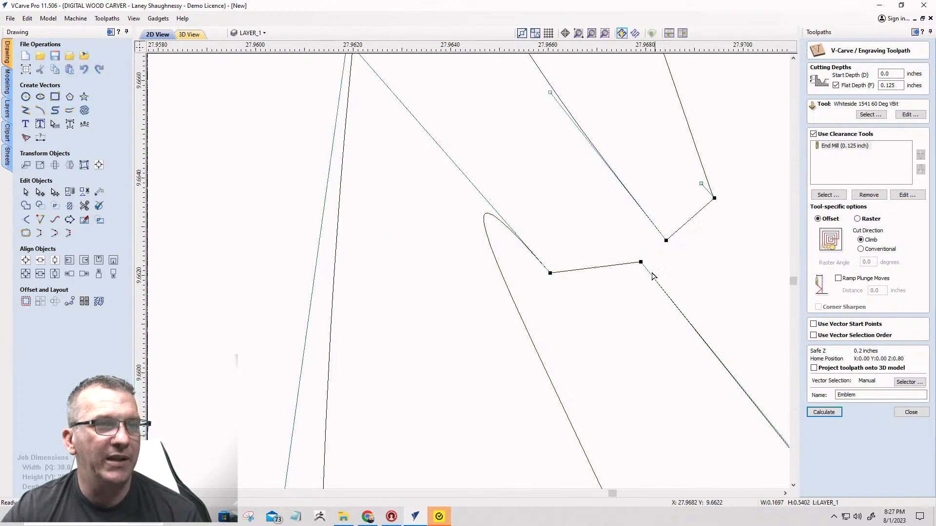
Examine the separated loop and the remaining crossing node at its upper end.
scroll(648, 267, down, 5)
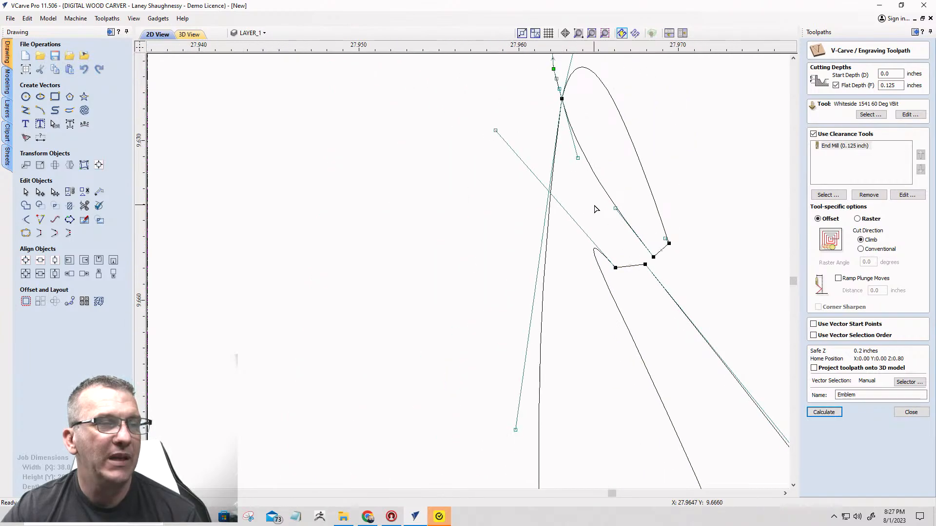
click(596, 209)
scroll(599, 297, down, 3)
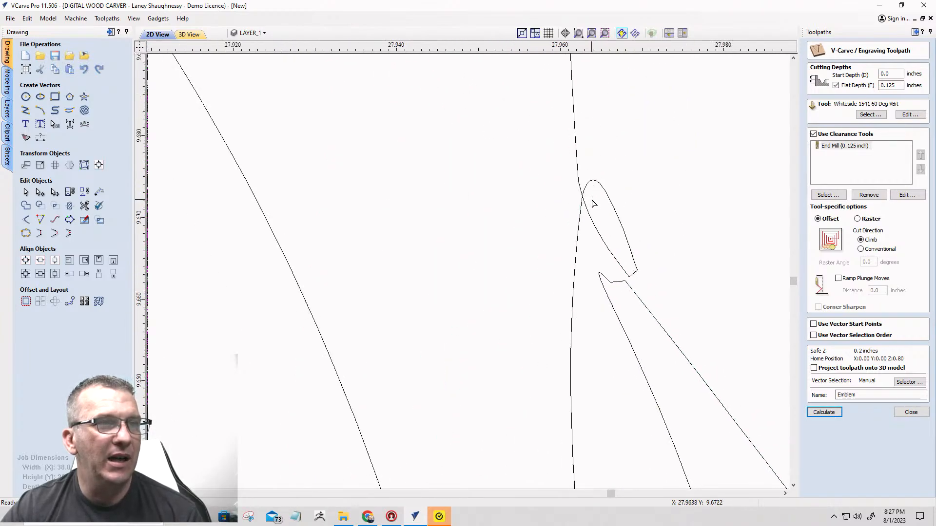
click(586, 202)
scroll(584, 200, up, 5)
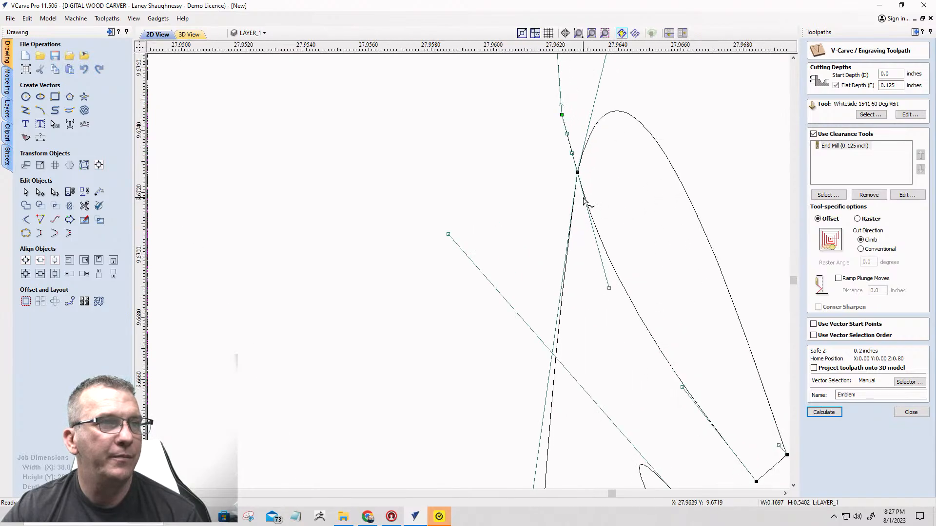
scroll(618, 326, down, 3)
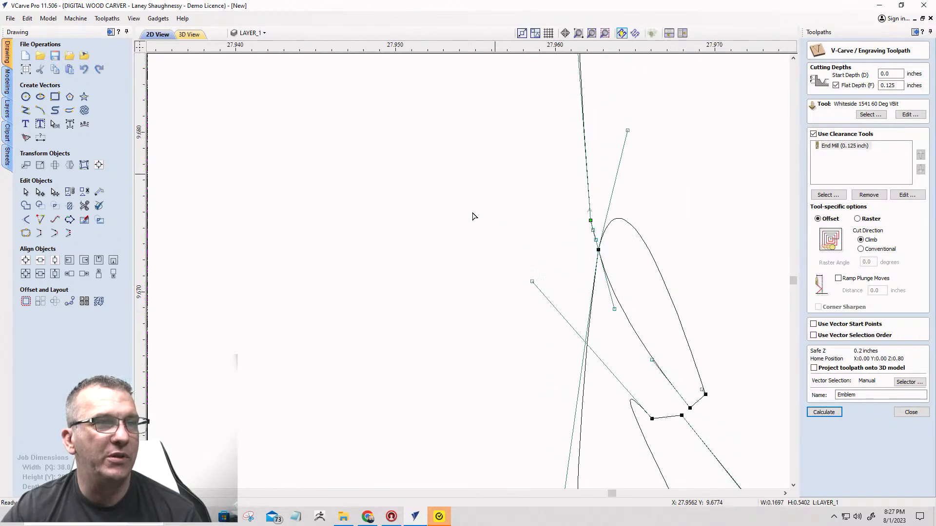
scroll(639, 248, down, 4)
scroll(656, 234, up, 2)
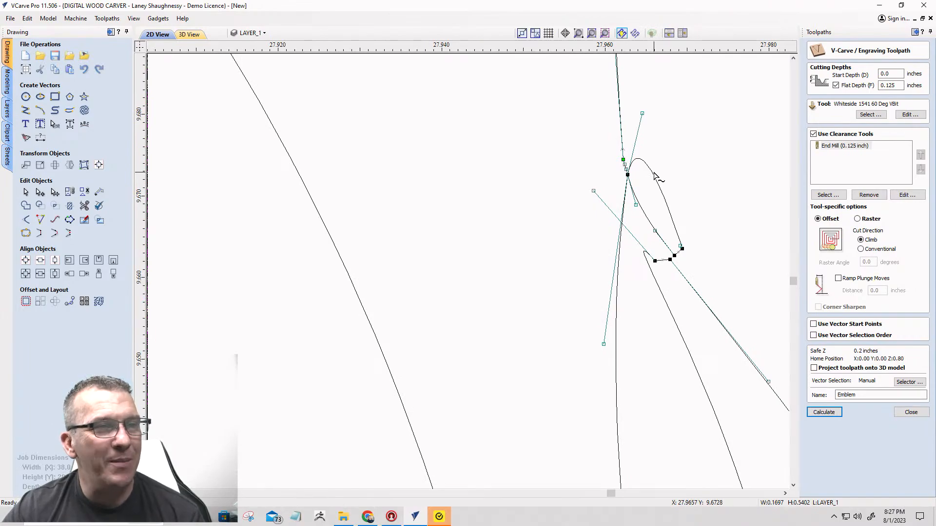
scroll(655, 177, up, 2)
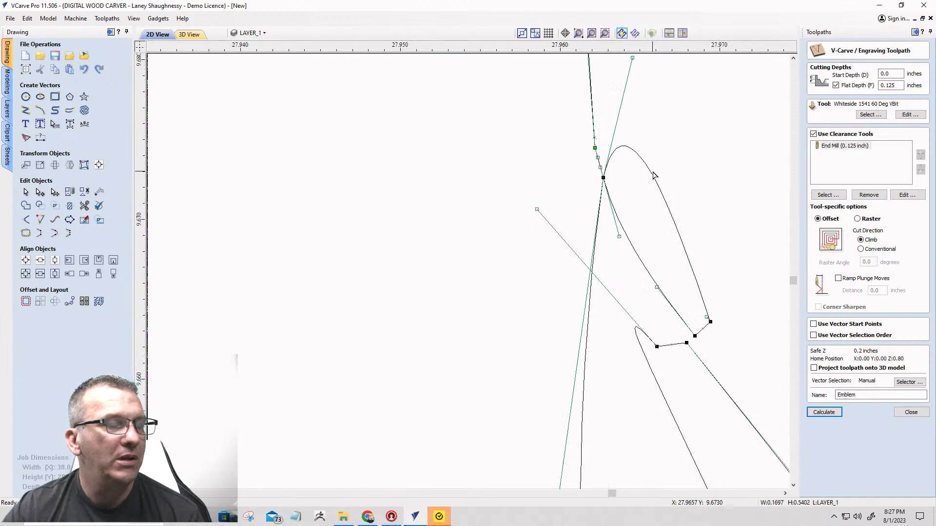
scroll(654, 173, down, 2)
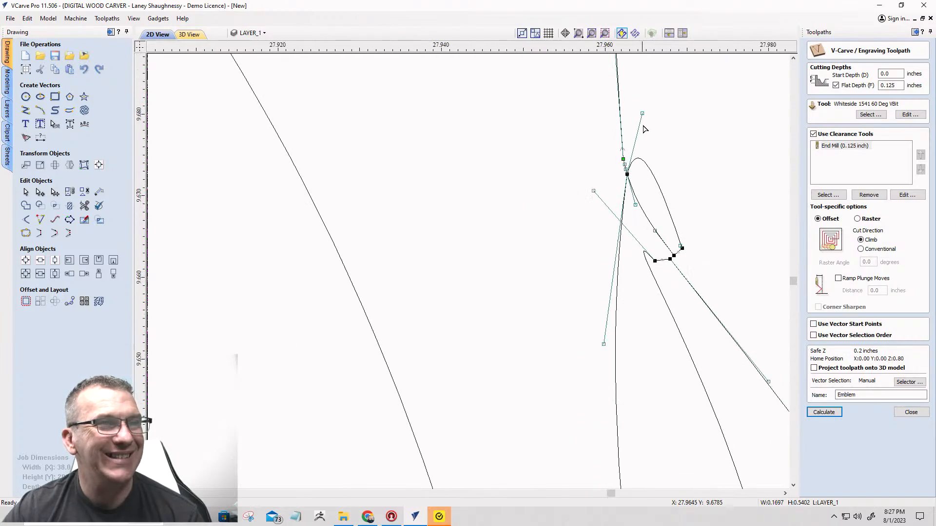
Swing the handle of the loop's outer curve outward and delete that curved span.
drag(642, 113, 712, 176)
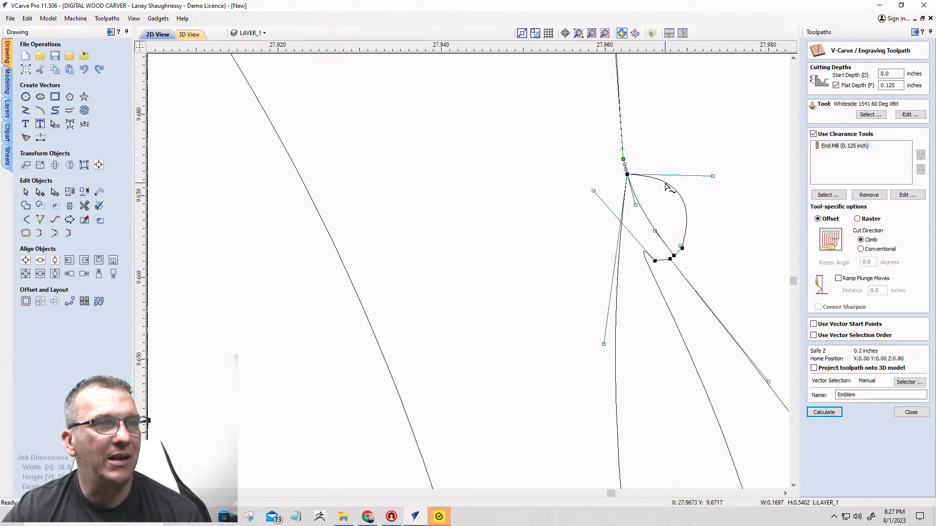
right_click(667, 185)
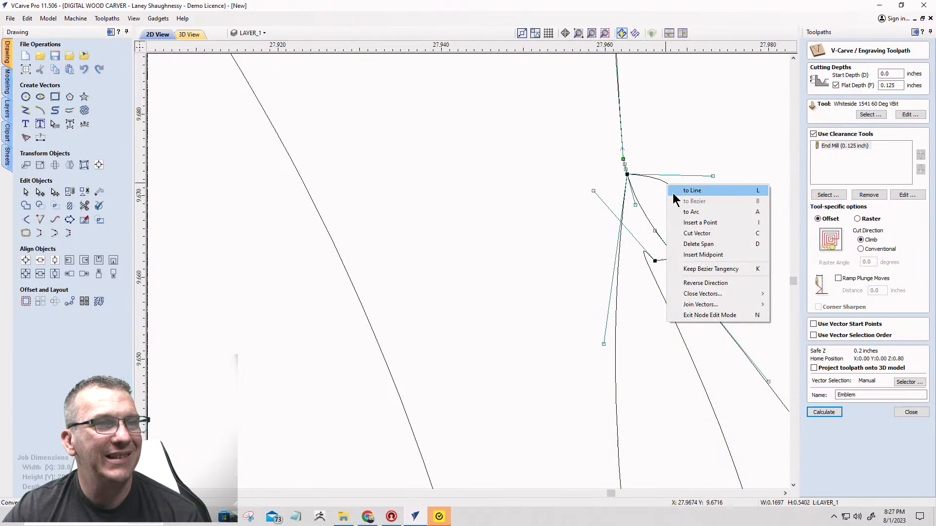
click(683, 246)
scroll(675, 246, up, 4)
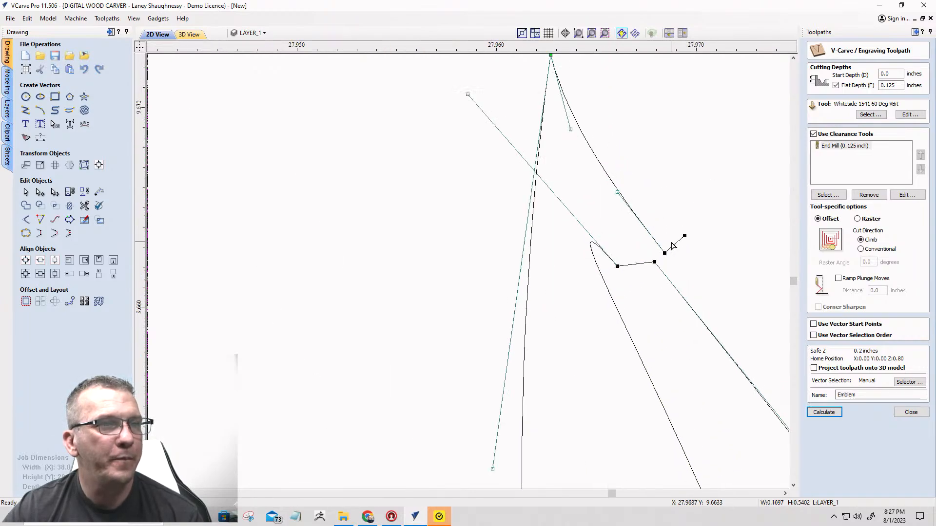
Delete the short leftover span and the inner curved span that formed the rest of the loop.
scroll(673, 246, down, 3)
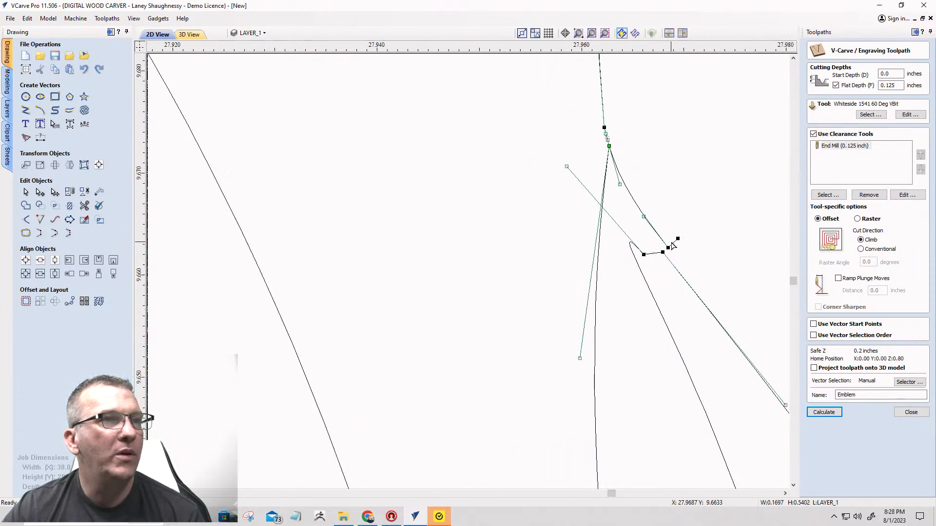
scroll(673, 246, up, 2)
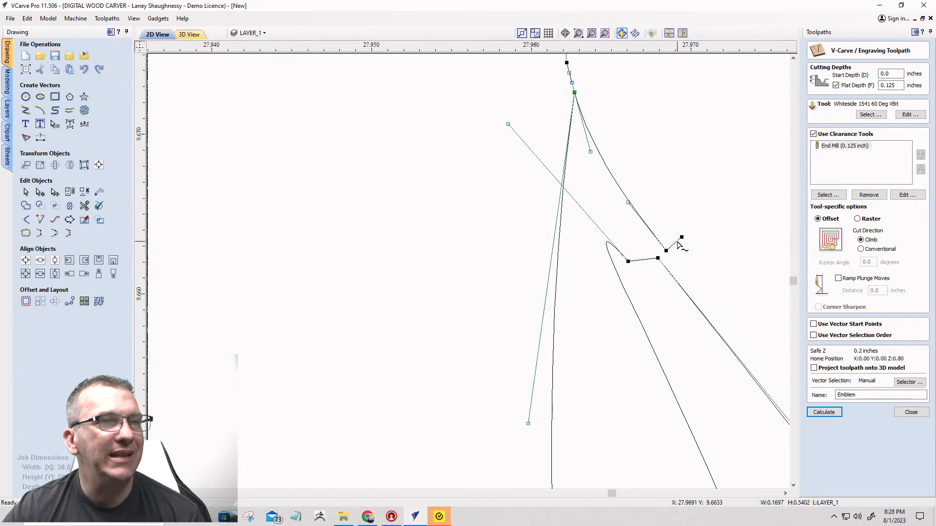
right_click(677, 243)
click(684, 300)
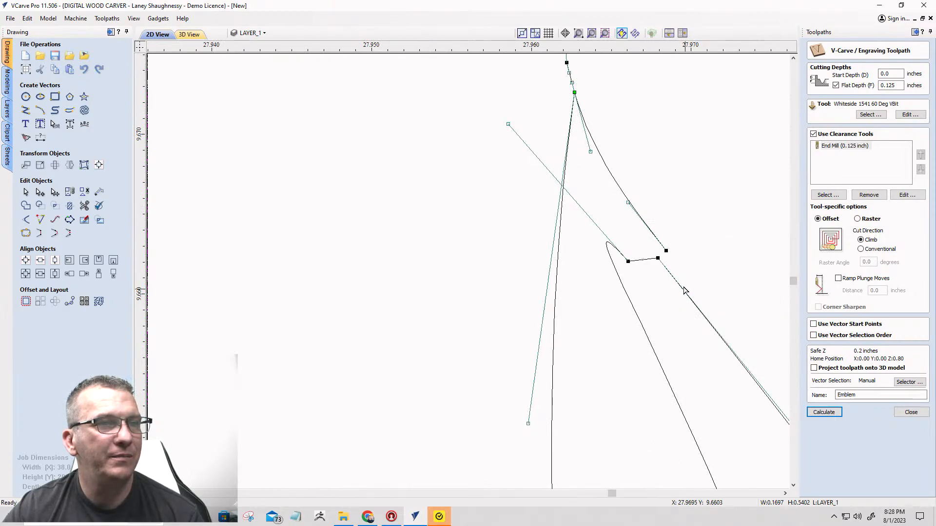
right_click(615, 181)
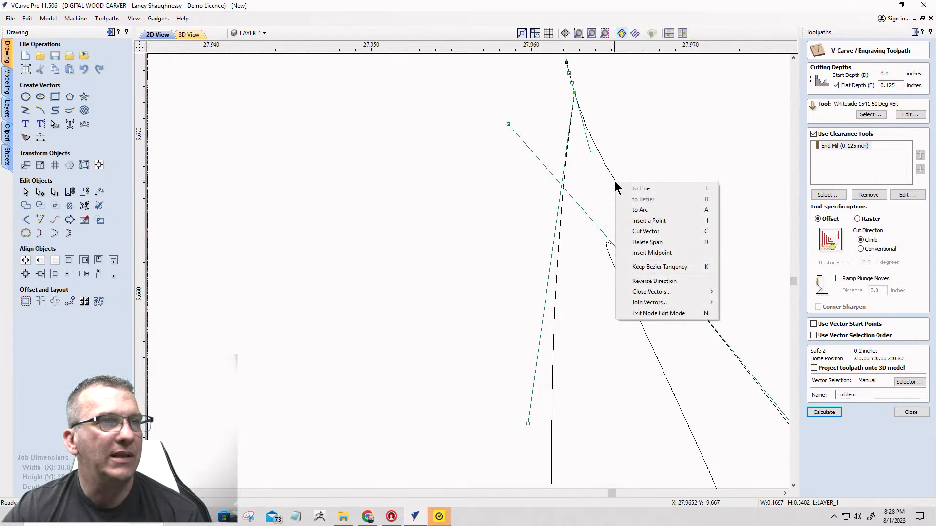
click(628, 243)
Inspect the opened leaf outline, its kinked upper node and the gap to the lower tip, toggling its nodes on and off.
scroll(624, 244, up, 3)
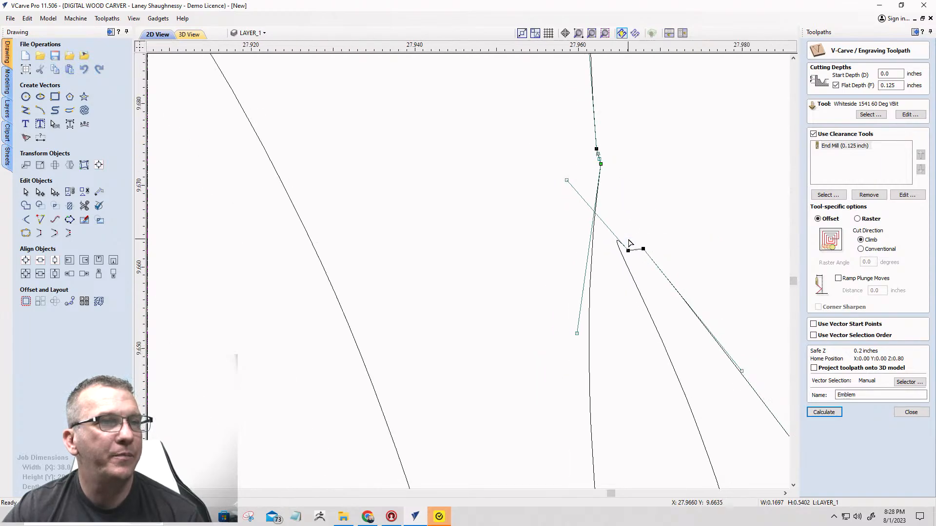
scroll(617, 259, down, 3)
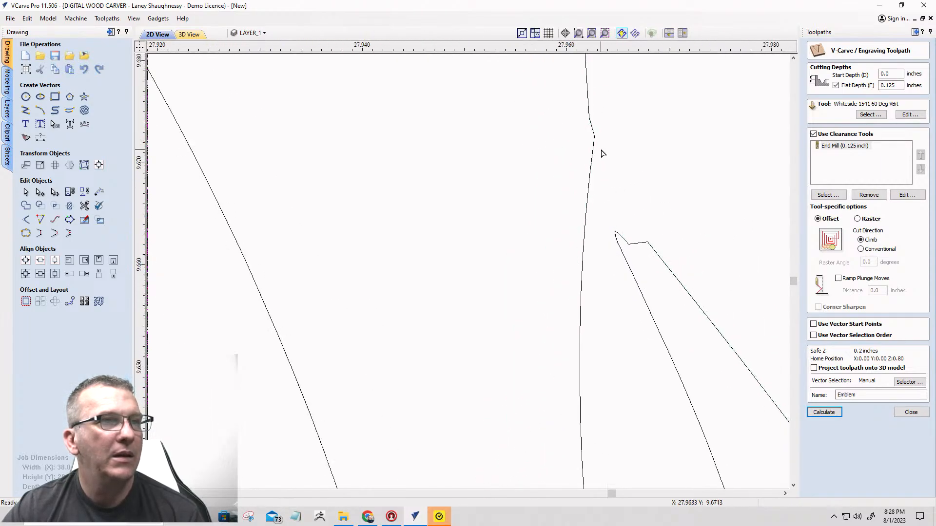
click(587, 190)
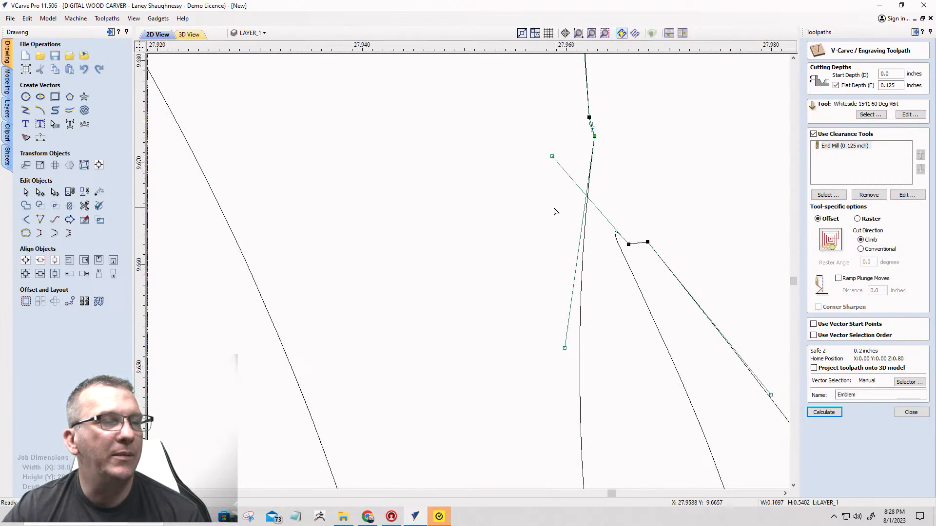
click(554, 211)
scroll(591, 146, down, 2)
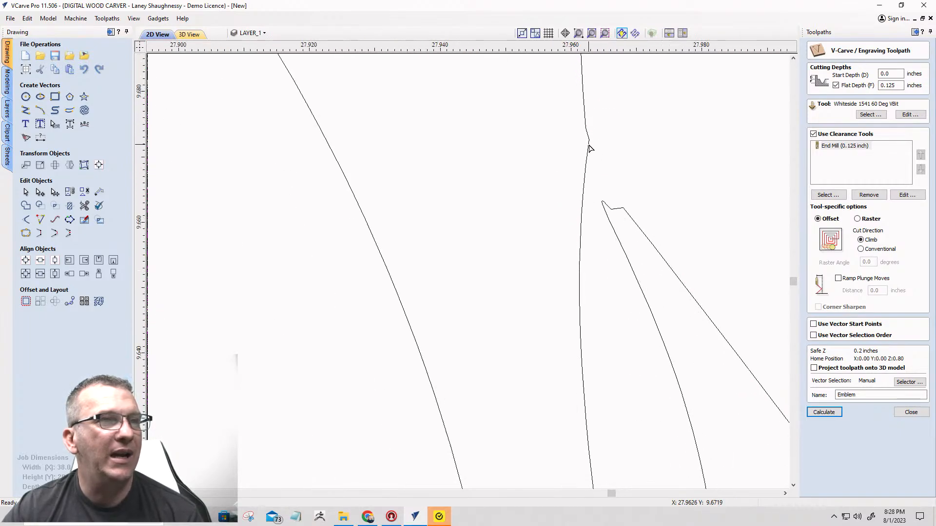
click(589, 148)
click(591, 152)
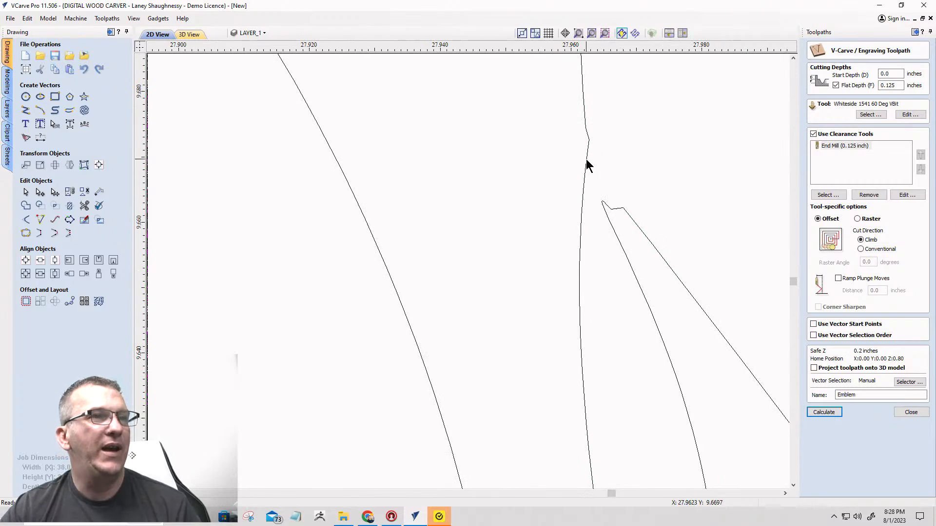
Check with Join Vectors whether the edited leaf outline is closed, and inspect the kinked tip beside it.
click(587, 166)
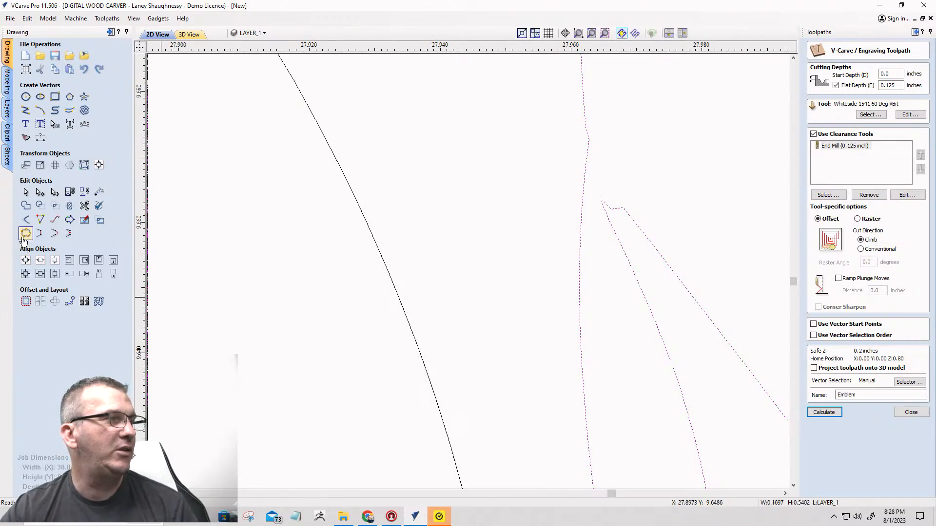
click(26, 234)
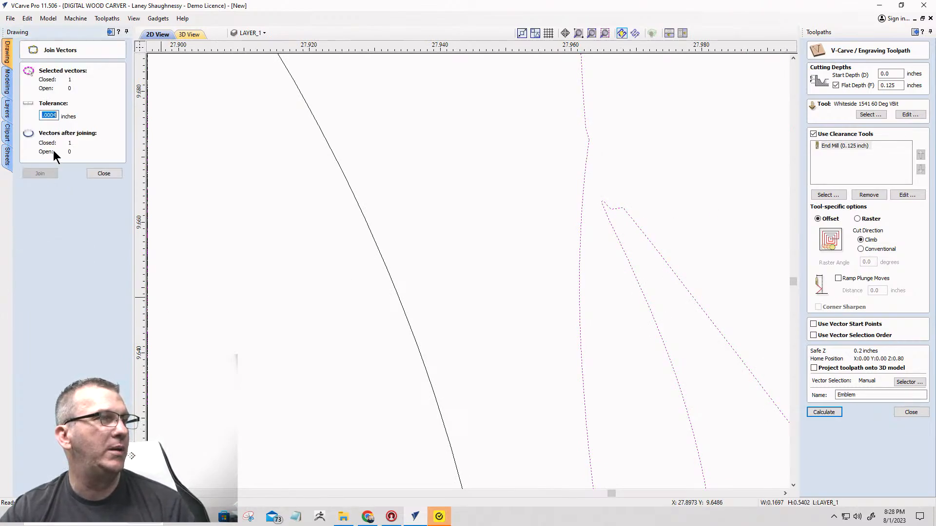
click(104, 173)
scroll(554, 227, down, 3)
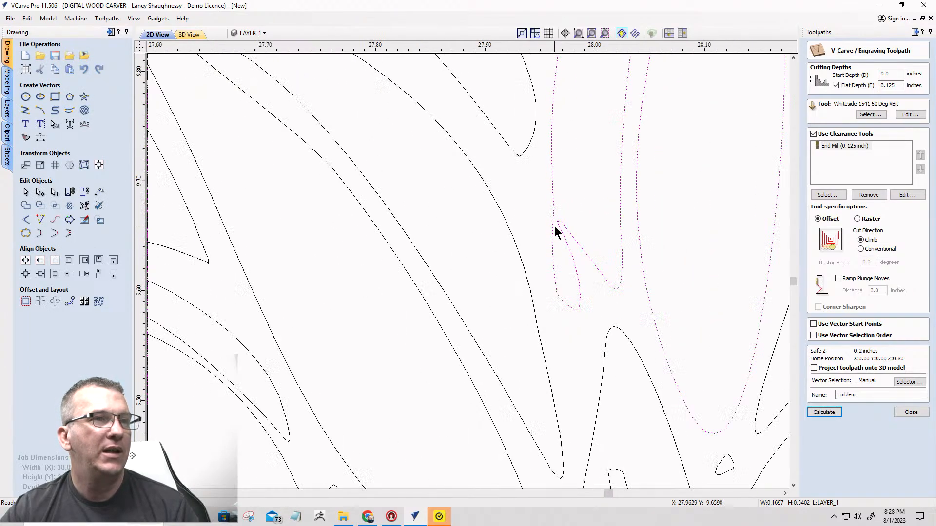
scroll(554, 226, up, 5)
click(533, 108)
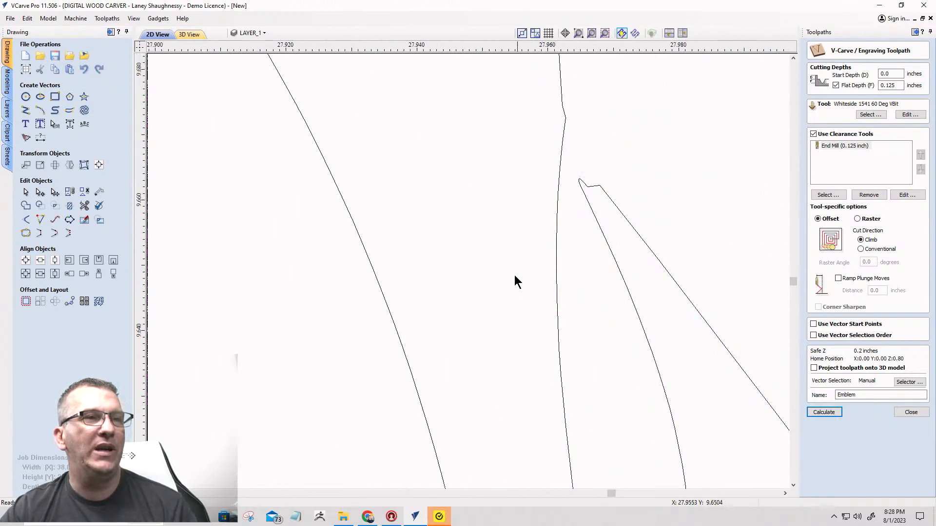
scroll(594, 205, down, 4)
scroll(560, 250, down, 4)
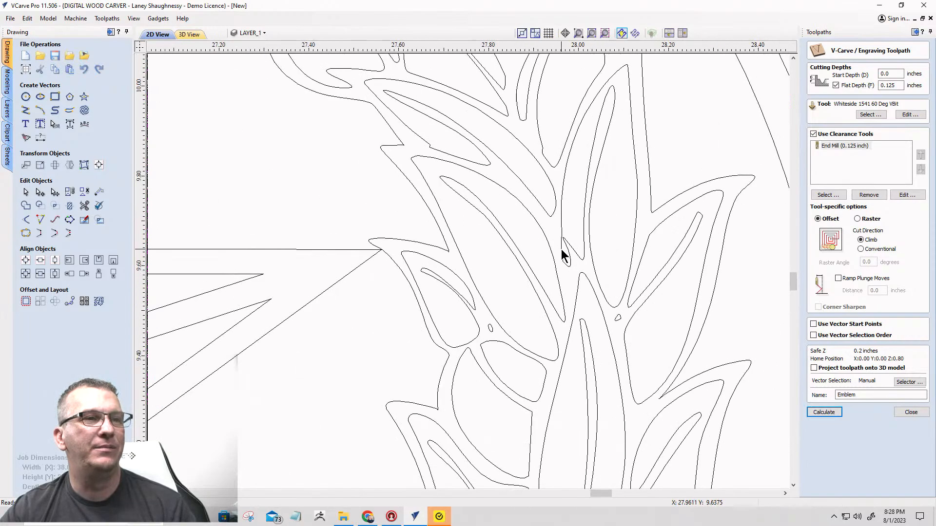
scroll(565, 254, up, 5)
scroll(539, 233, up, 3)
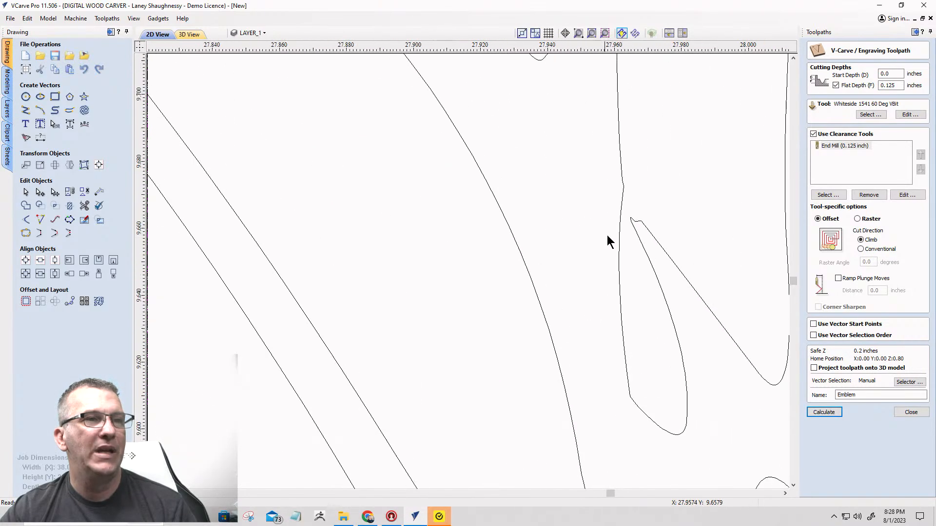
Move the two nodes at the kinked tip of the leaf outline slightly down and right, away from the neighbouring curve.
click(633, 234)
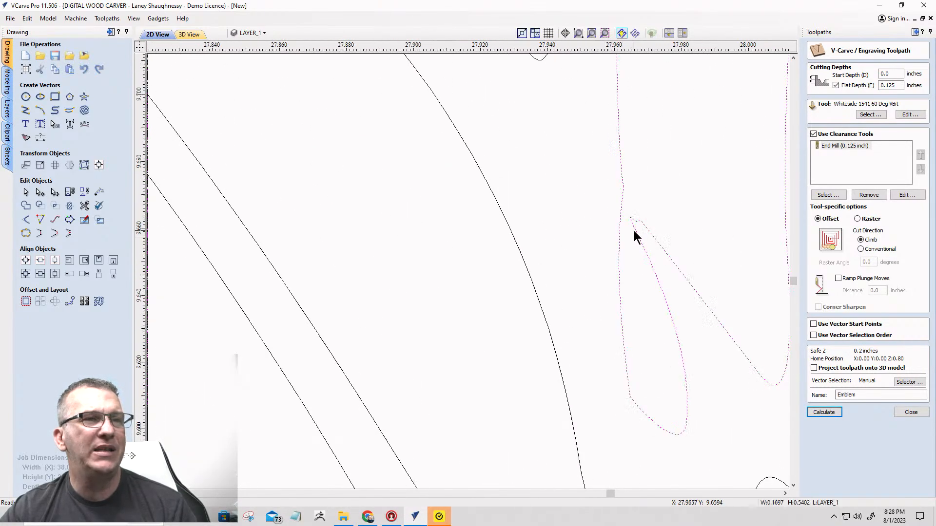
click(40, 191)
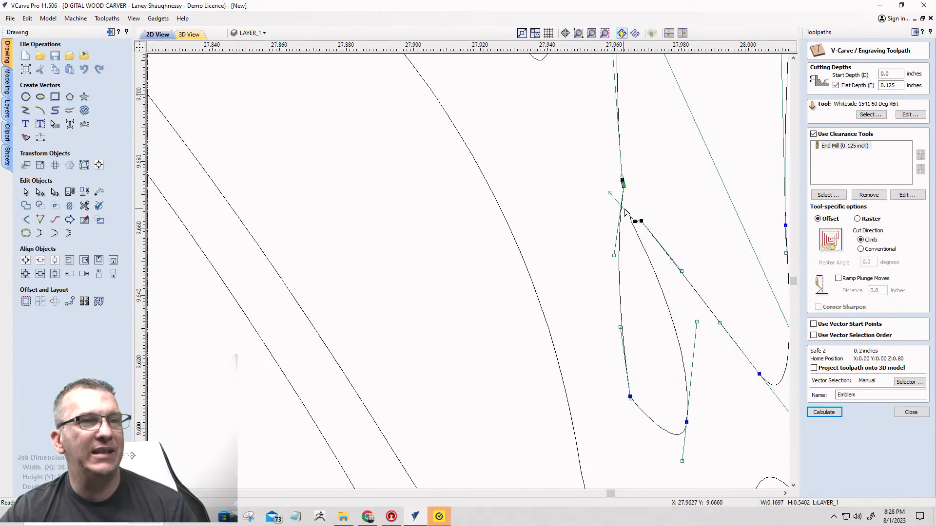
drag(625, 209, 656, 238)
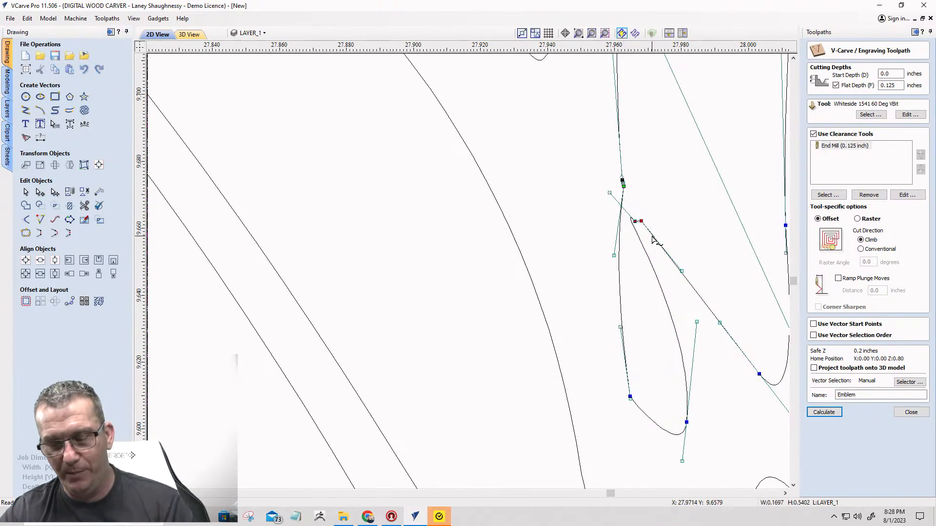
key(Down)
key(Down)
key(Right)
key(Right)
key(Right)
key(Right)
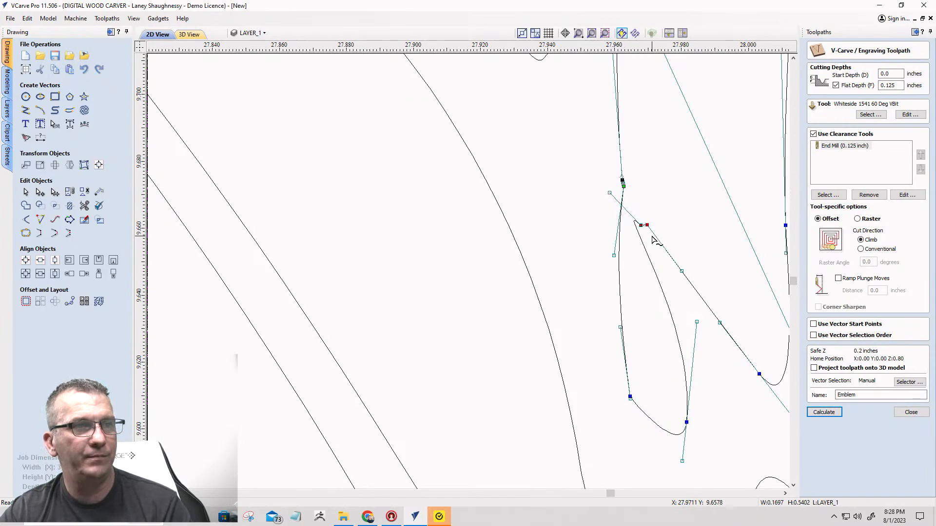
key(Down)
key(Down)
key(Right)
key(Right)
key(Right)
key(Right)
key(Right)
key(Right)
key(Right)
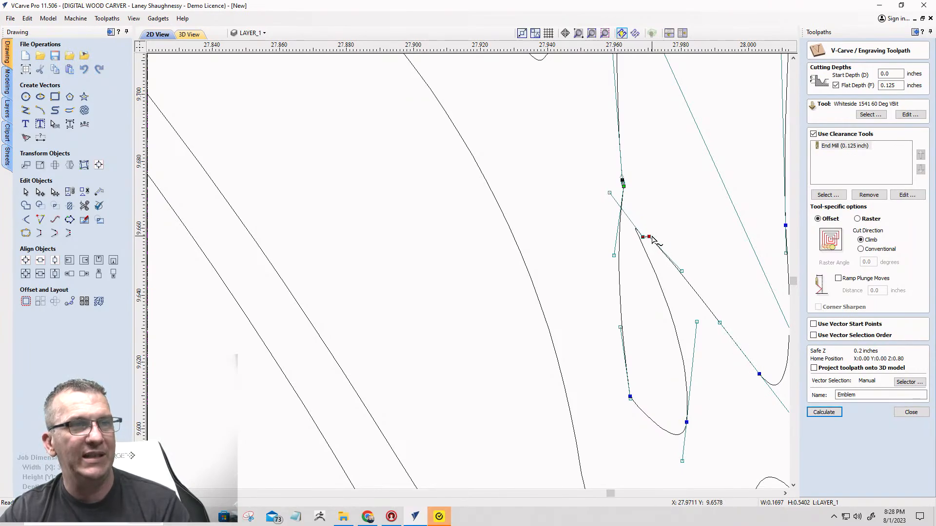
key(Down)
key(Down)
key(Down)
key(Down)
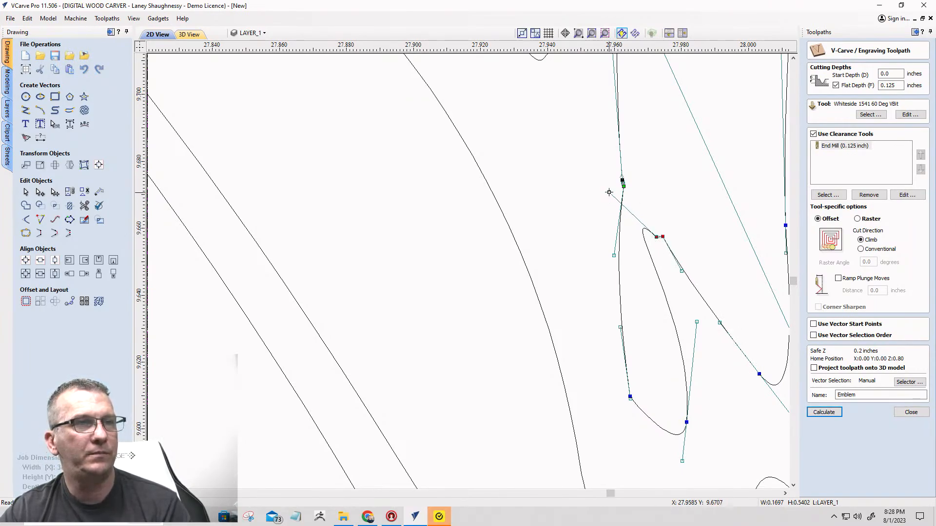
Shorten the tip node's curve handle toward its node to pull the pointed tip away from the adjacent curve.
drag(609, 192, 626, 218)
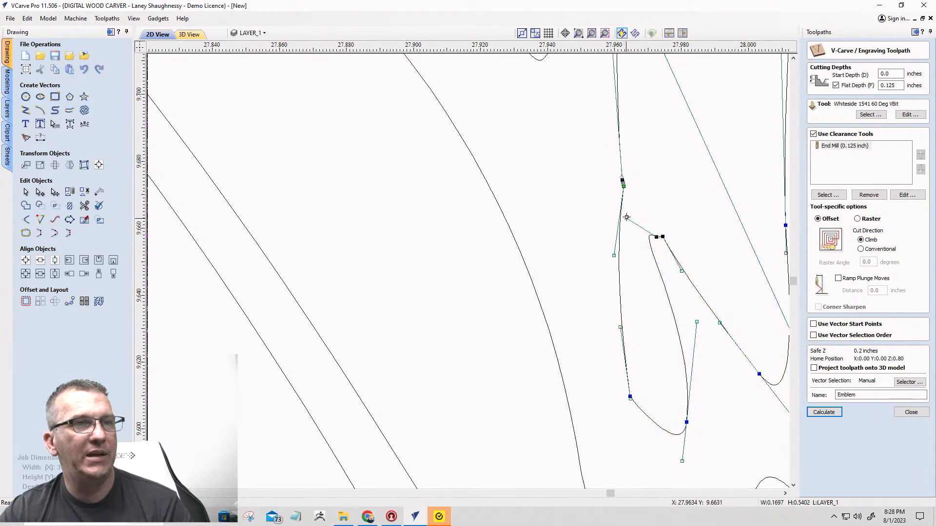
click(653, 204)
scroll(625, 305, down, 5)
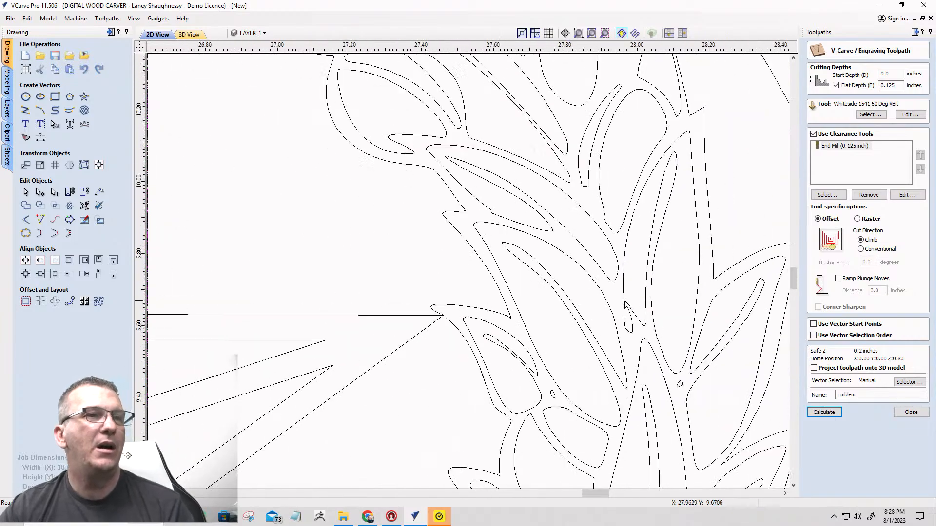
Check all badge vectors for zero-length spans, overlaps and intersections with the Vector Validator in V-Carving Mode.
scroll(625, 304, down, 10)
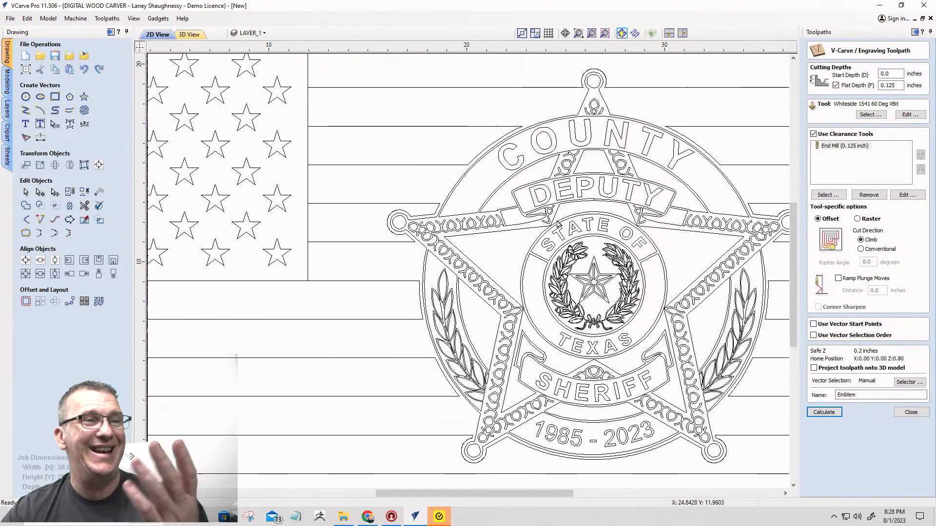
scroll(557, 222, down, 2)
scroll(443, 118, down, 1)
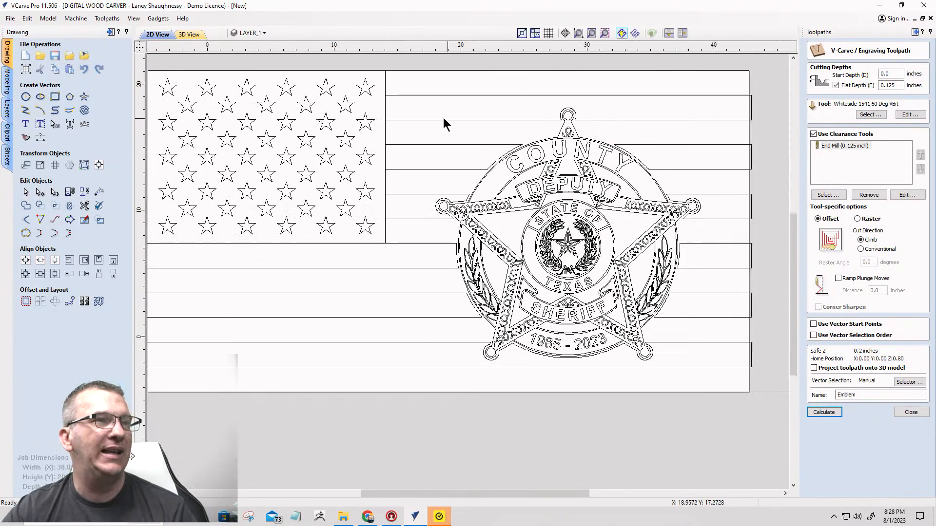
scroll(443, 118, down, 1)
drag(417, 92, 618, 290)
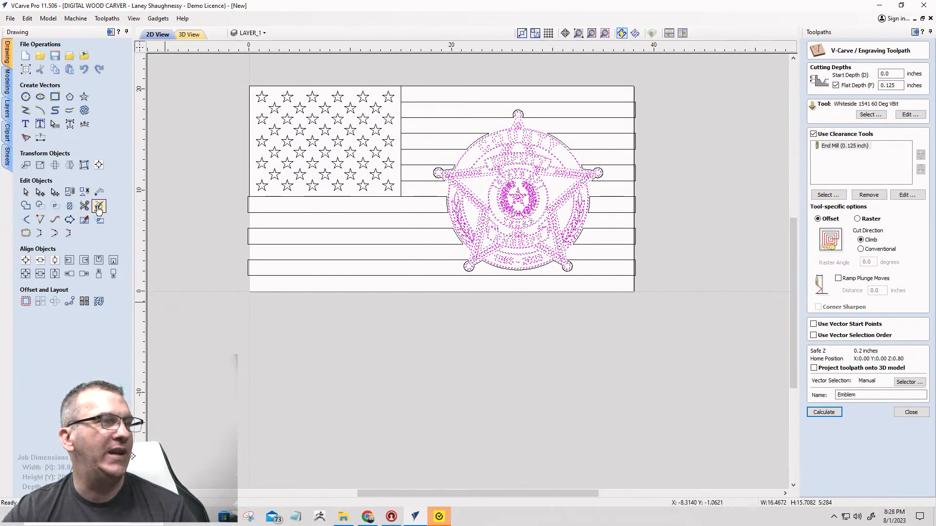
click(98, 208)
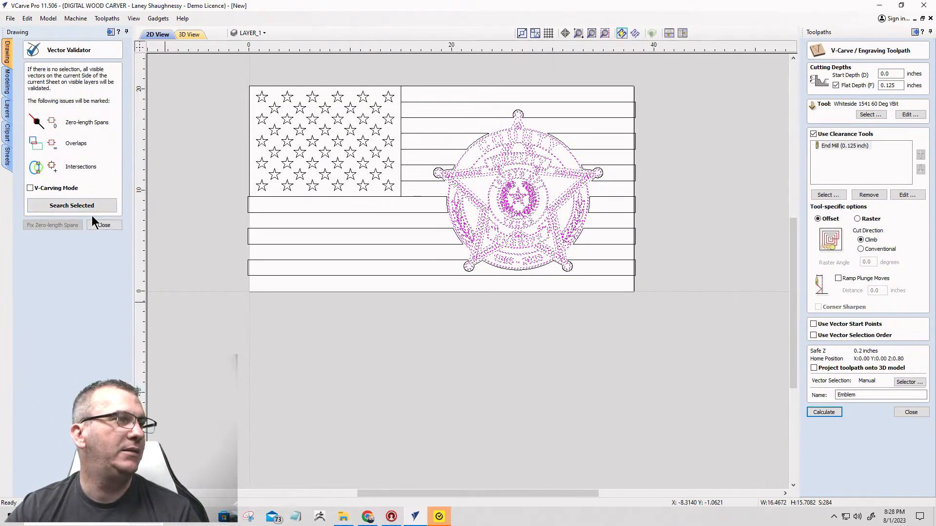
click(31, 188)
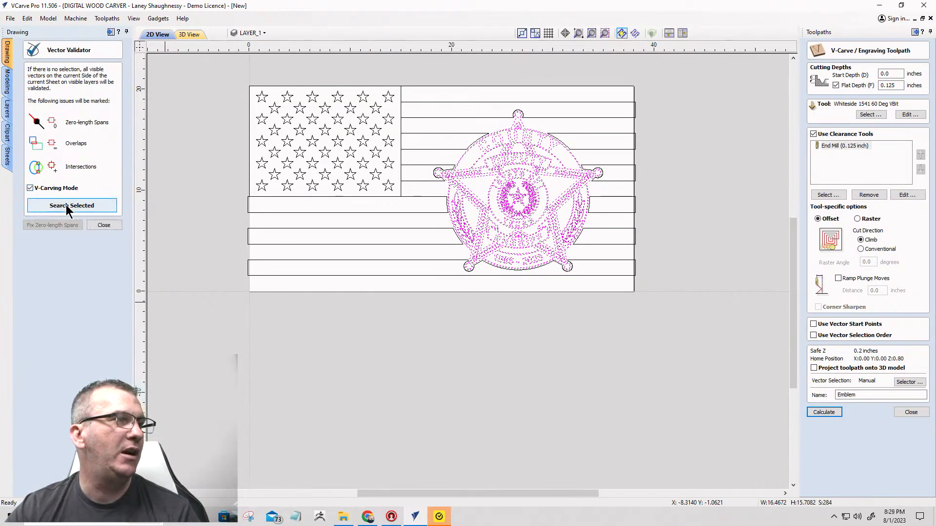
click(66, 206)
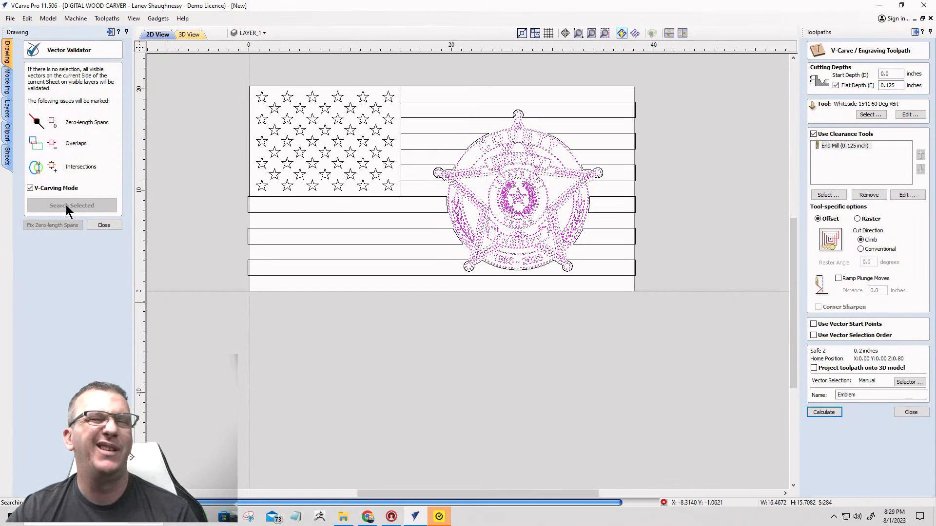
click(119, 224)
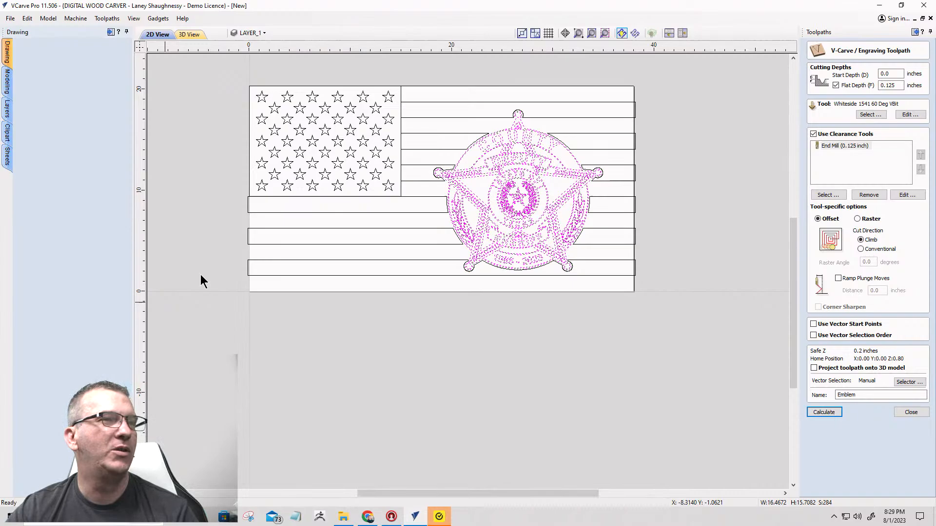
Try to calculate the Emblem toolpath from the selected badge vectors.
click(824, 412)
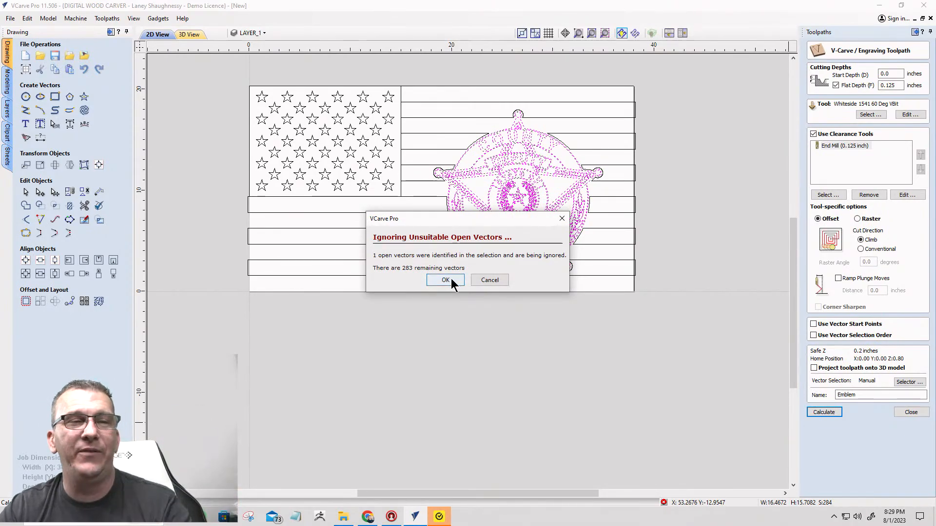
click(489, 280)
click(557, 192)
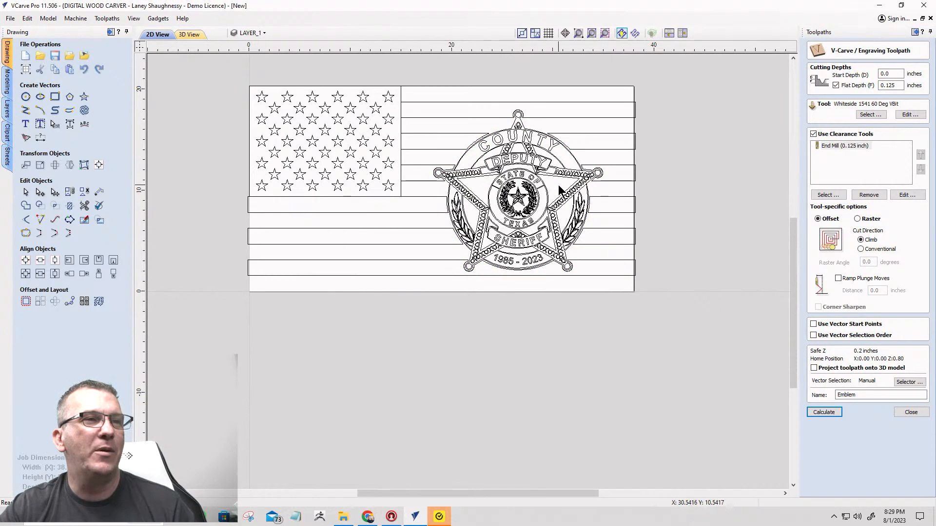
Select all open vectors in the drawing and close the open wreath outline with Join Vectors.
right_click(560, 190)
mouse_move(690, 264)
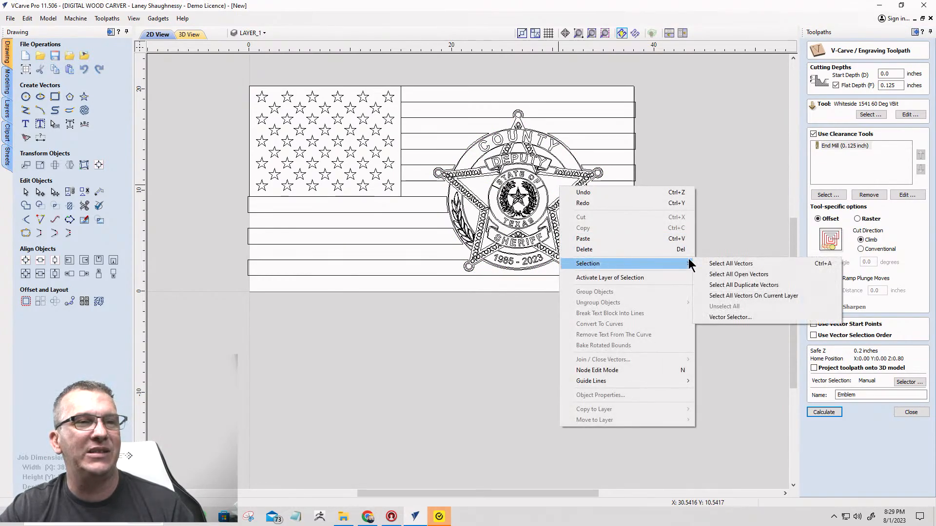
click(721, 276)
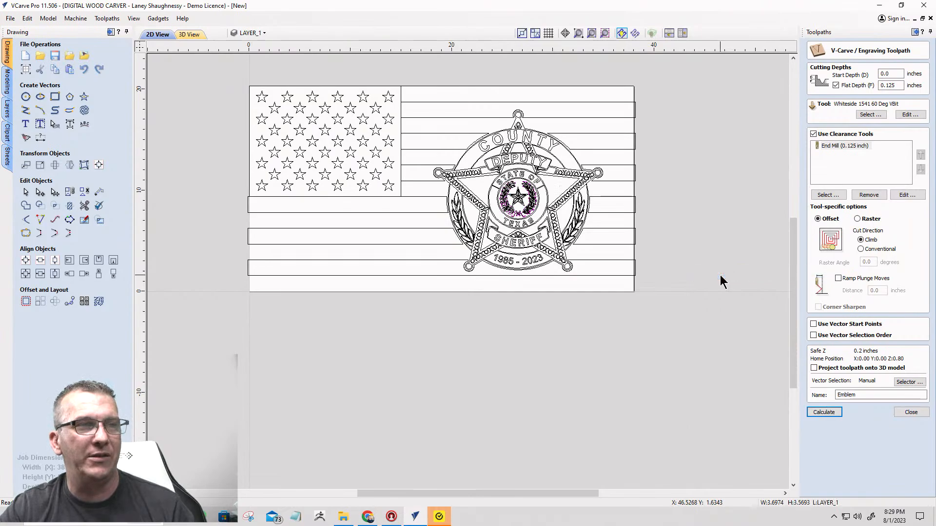
scroll(520, 191, up, 6)
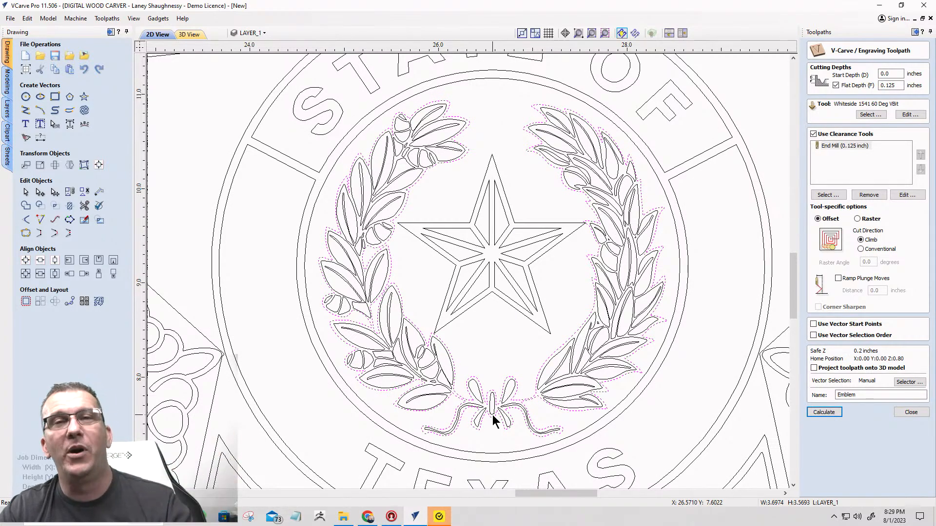
scroll(457, 447, up, 4)
scroll(599, 322, down, 3)
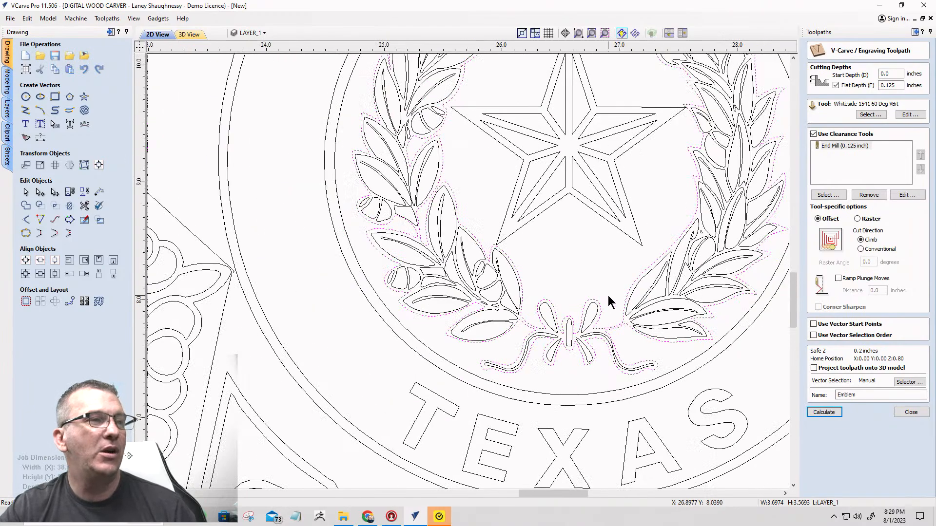
click(26, 233)
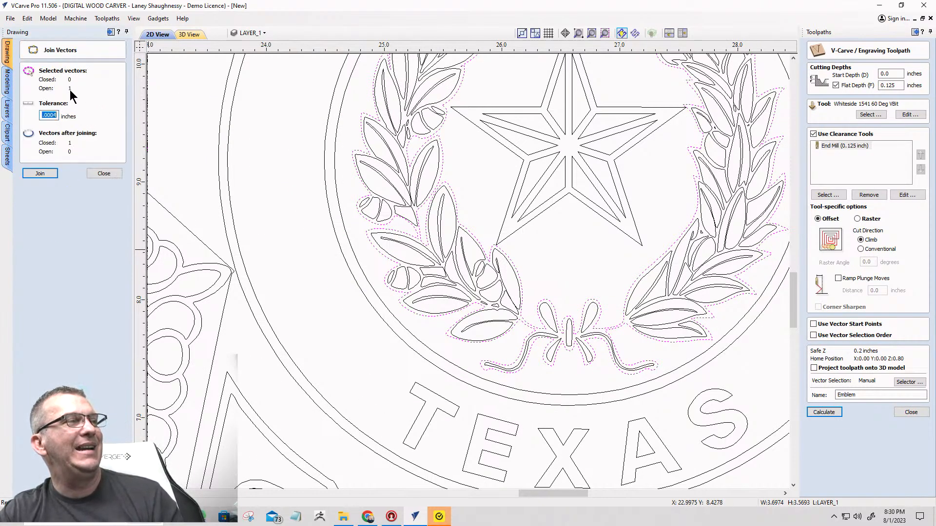
click(40, 174)
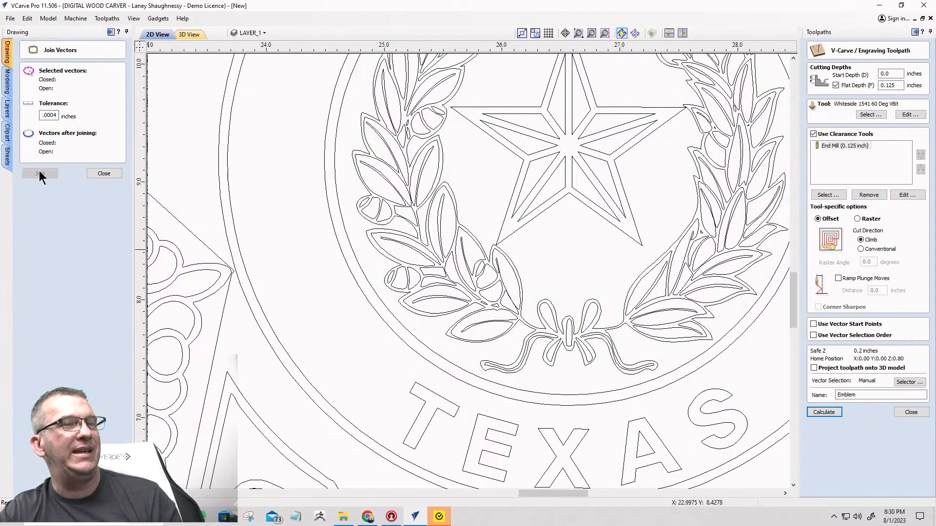
click(112, 174)
Select all the badge vectors and calculate the Emblem V-carve toolpath.
scroll(386, 268, down, 5)
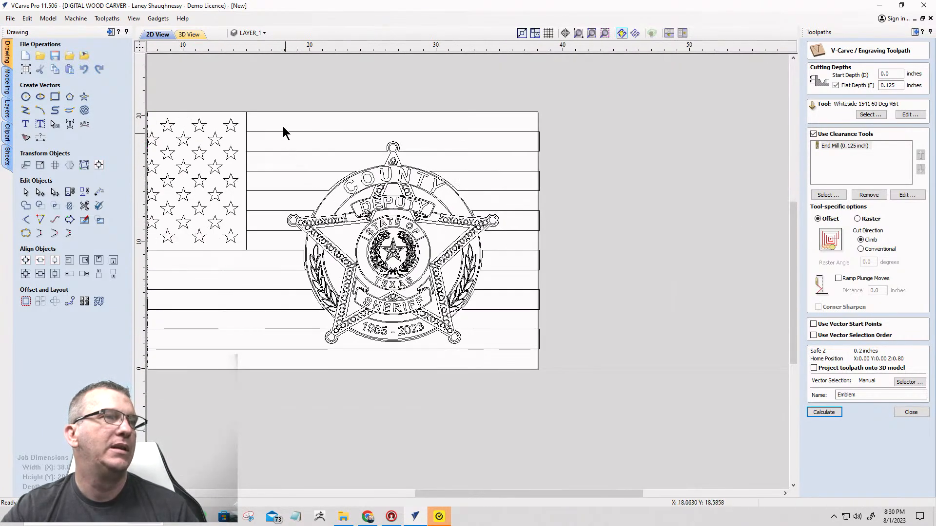
drag(279, 116, 507, 356)
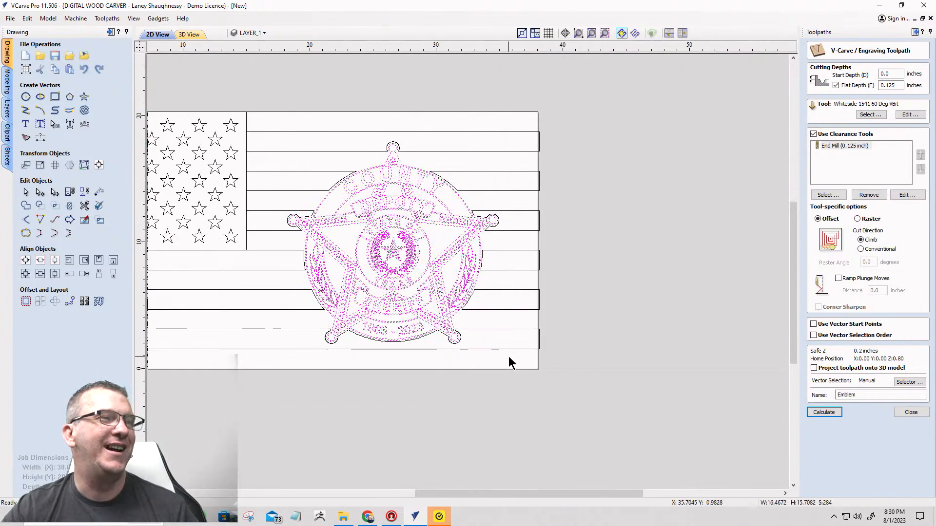
click(823, 413)
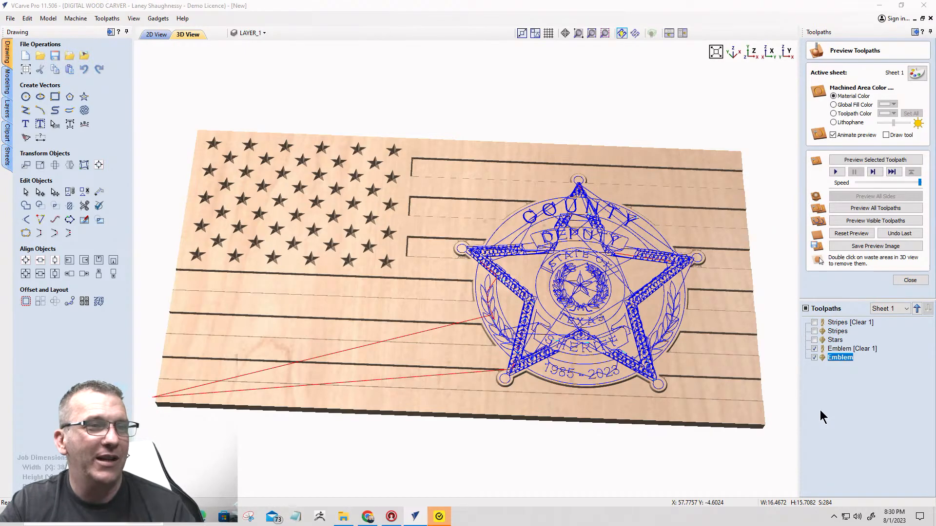
Preview the visible Emblem toolpaths on the 3D flag and set the machined area colouring to Toolpath Color.
drag(581, 279, 462, 356)
drag(573, 347, 511, 345)
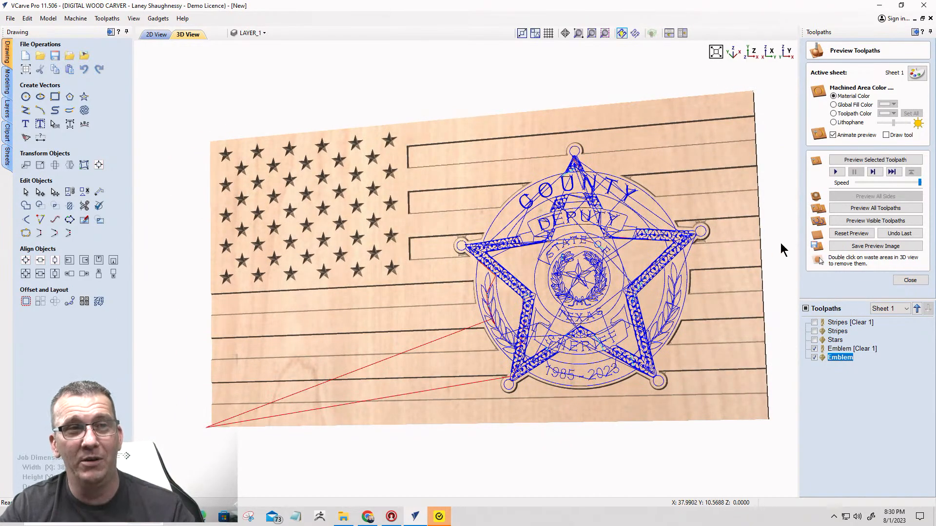
click(840, 224)
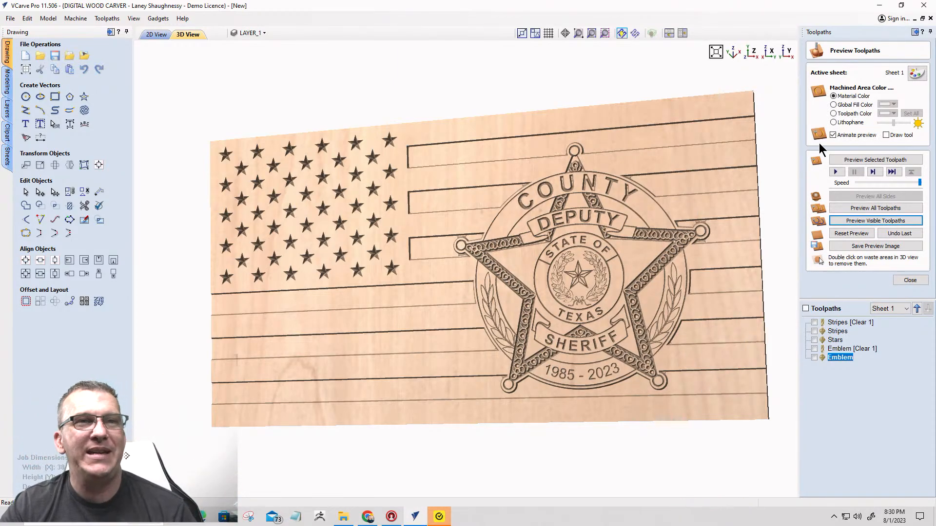
click(833, 113)
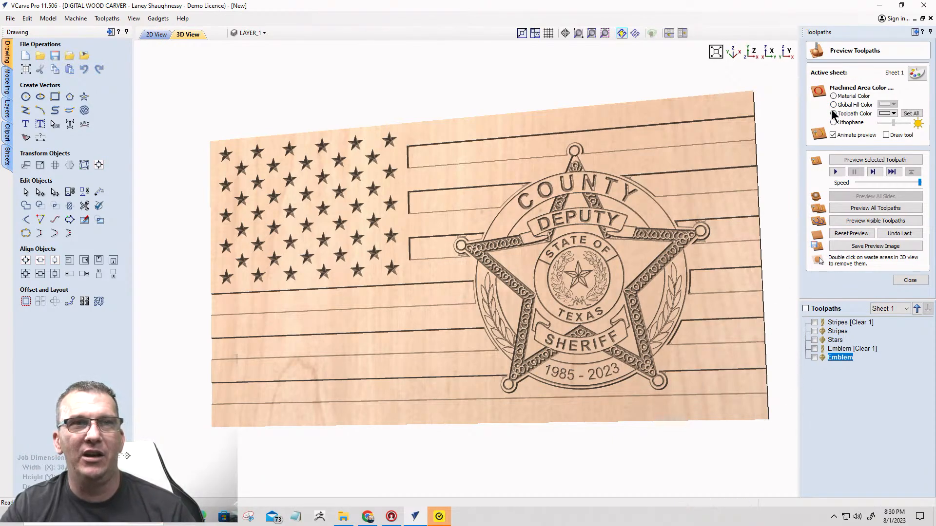
Set the toolpath colour of both Emblem and Emblem [Clear 1] to black.
click(893, 114)
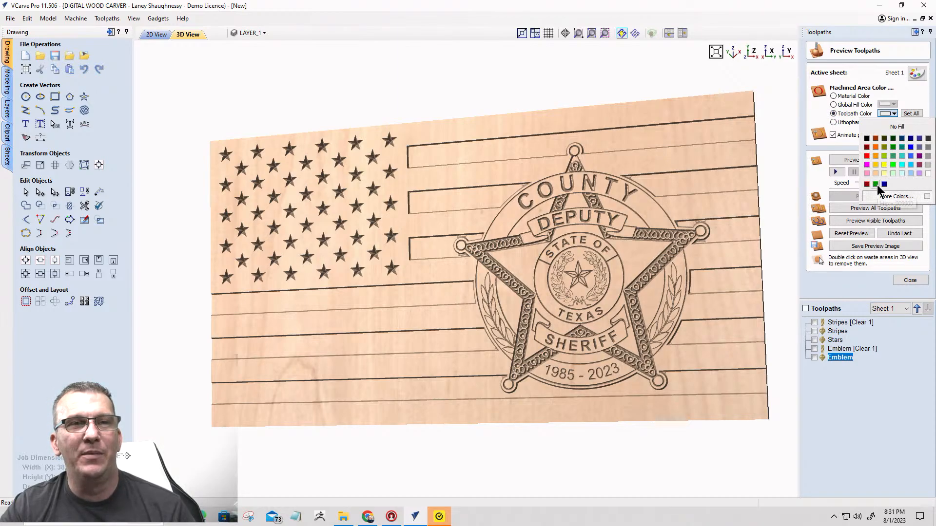
click(867, 139)
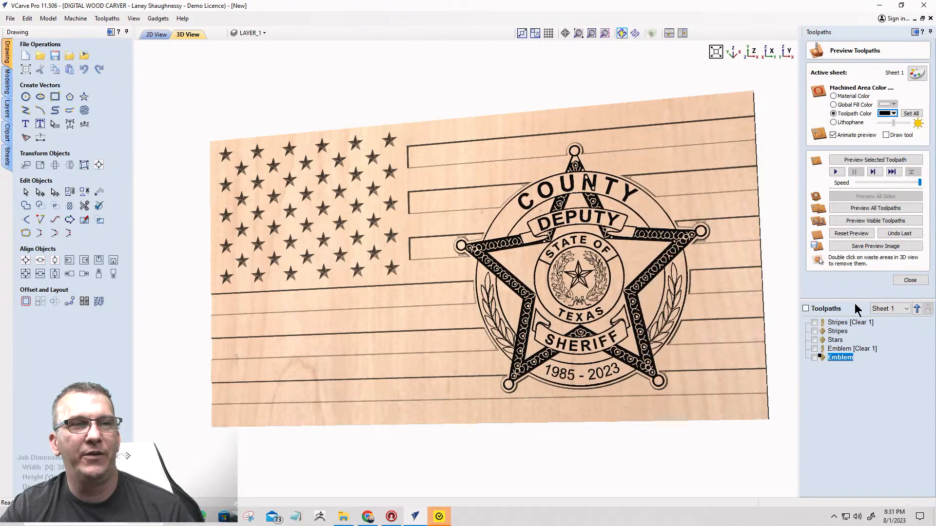
click(839, 349)
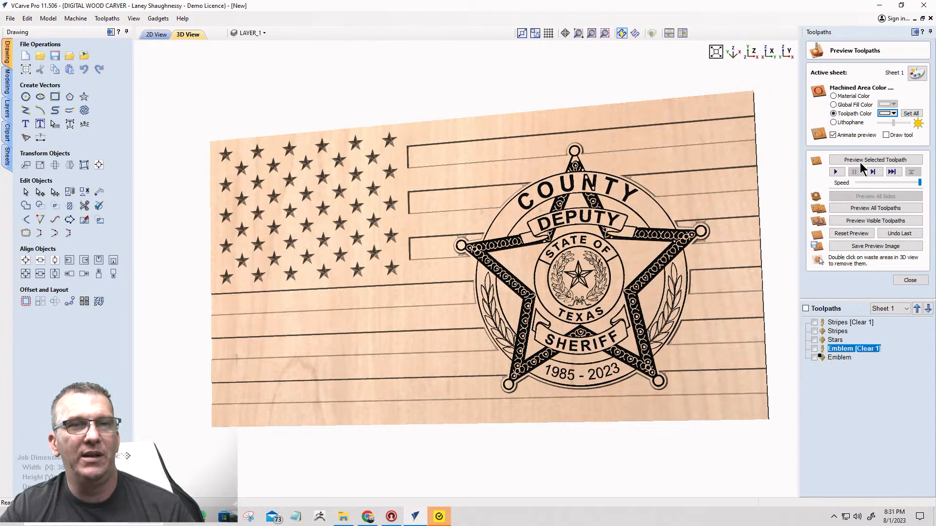
click(886, 114)
click(867, 140)
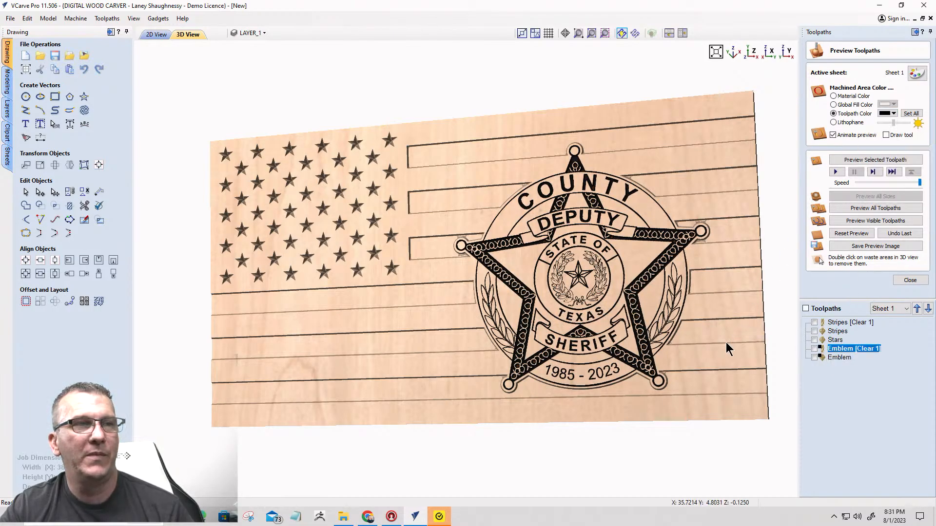
Examine the black-filled badge in the 3D preview up close and against the whole flag.
drag(726, 342, 668, 307)
drag(510, 294, 449, 295)
scroll(597, 297, up, 2)
scroll(597, 296, up, 3)
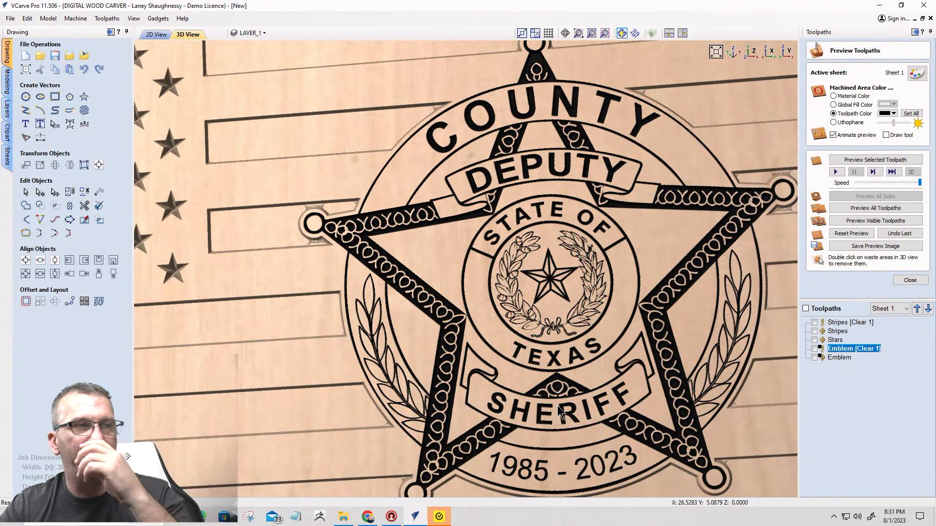
scroll(604, 390, down, 5)
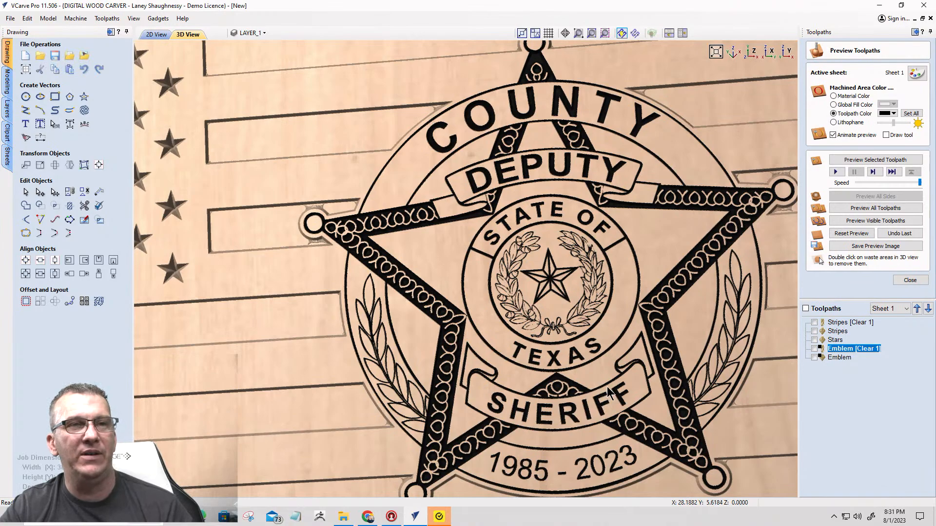
drag(655, 347, 665, 337)
scroll(463, 285, up, 2)
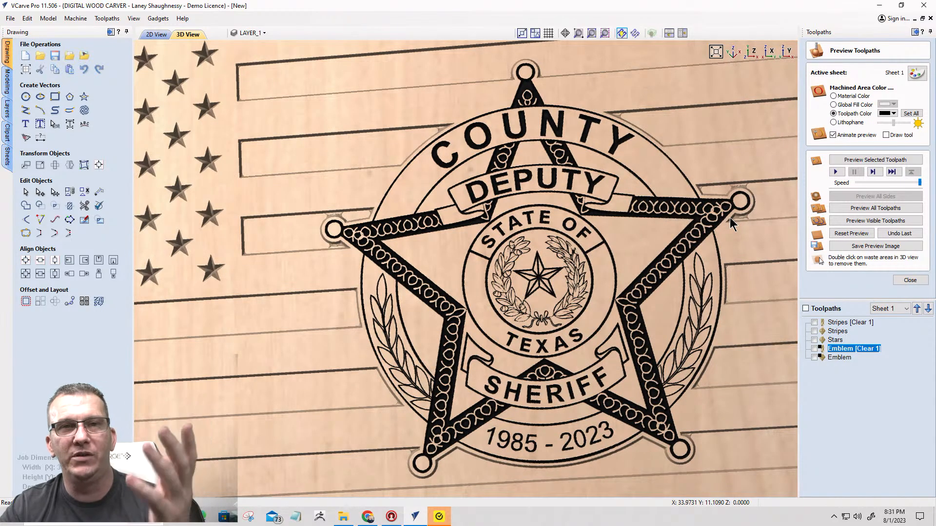
scroll(733, 239, down, 3)
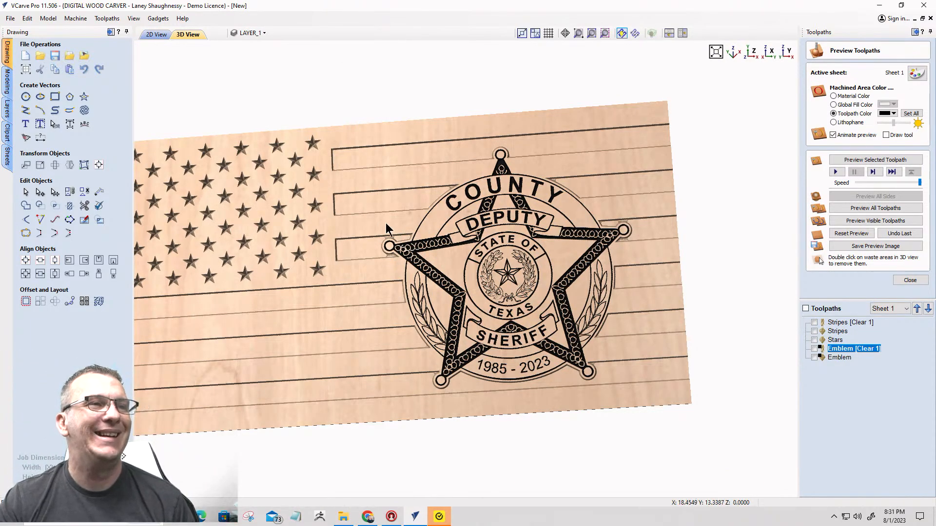
scroll(385, 228, down, 1)
scroll(356, 241, up, 2)
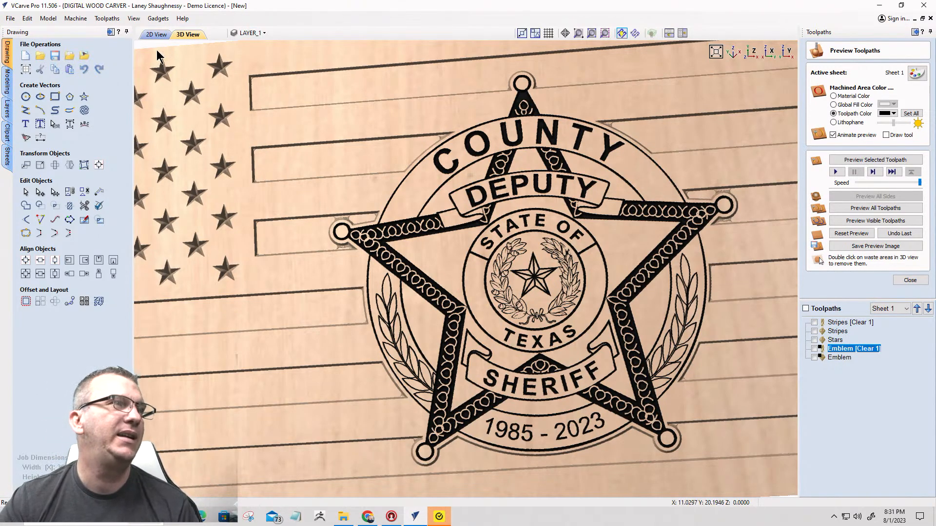
Offset the badge's outer outline outwards by 0.0625 inches in the 2D drawing.
click(157, 35)
scroll(338, 177, up, 3)
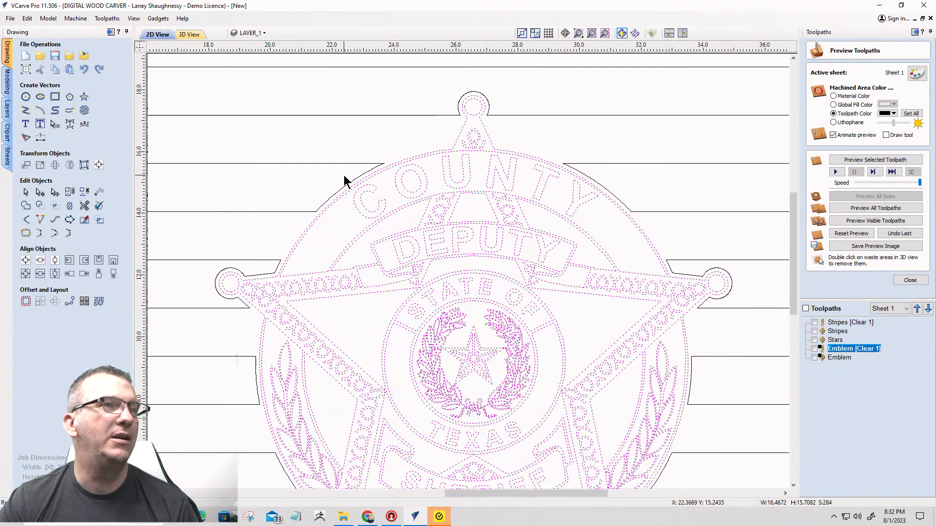
scroll(343, 174, up, 2)
click(441, 126)
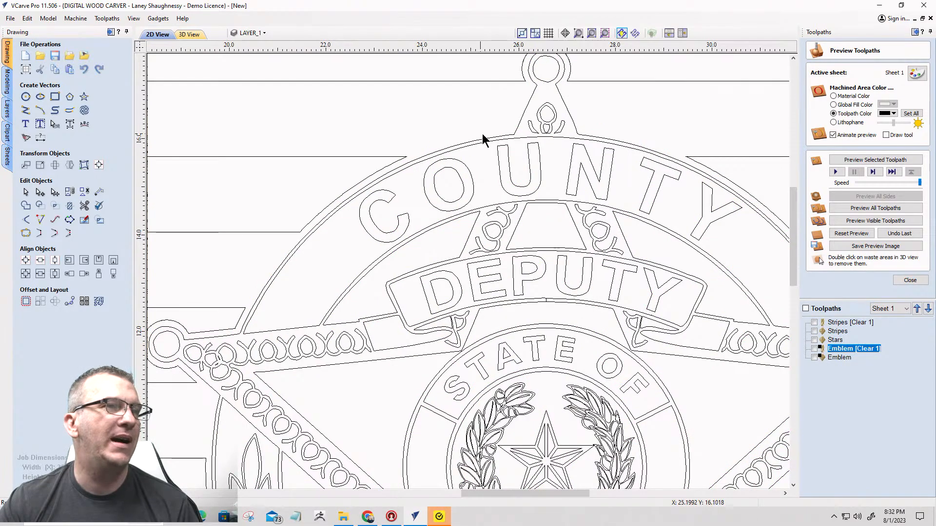
click(25, 301)
scroll(373, 210, up, 3)
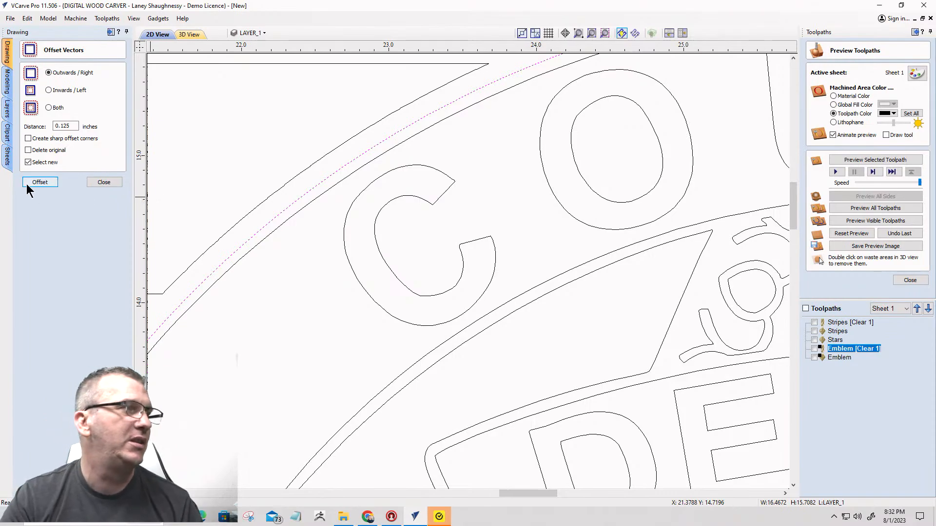
drag(70, 127, 31, 130)
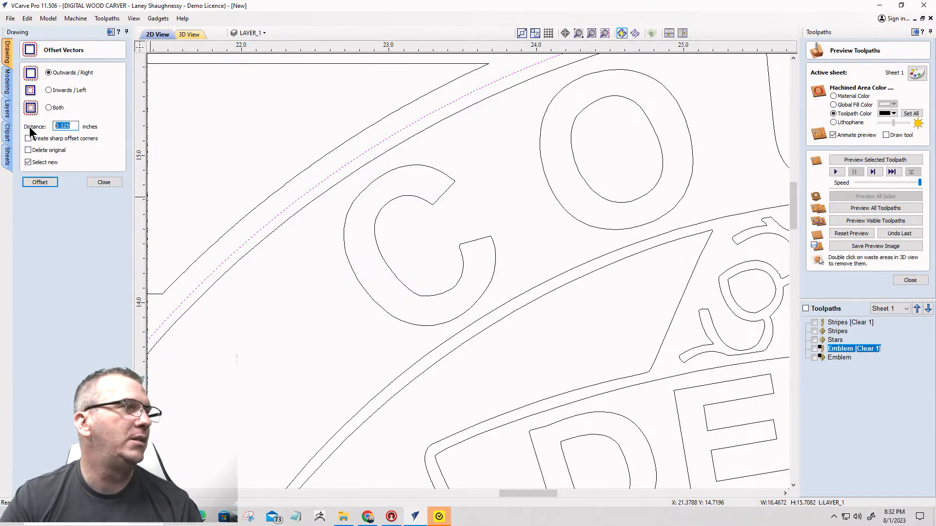
text(.0625)
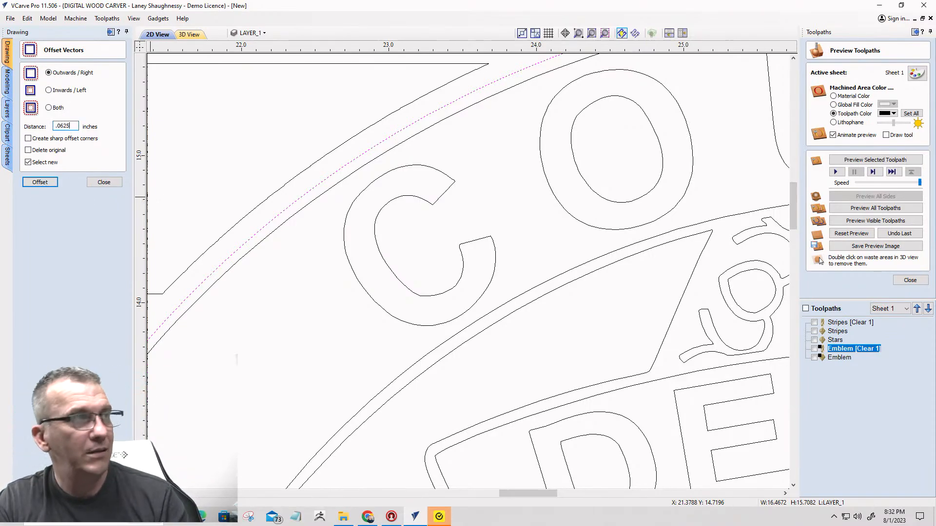
click(39, 182)
scroll(536, 204, down, 5)
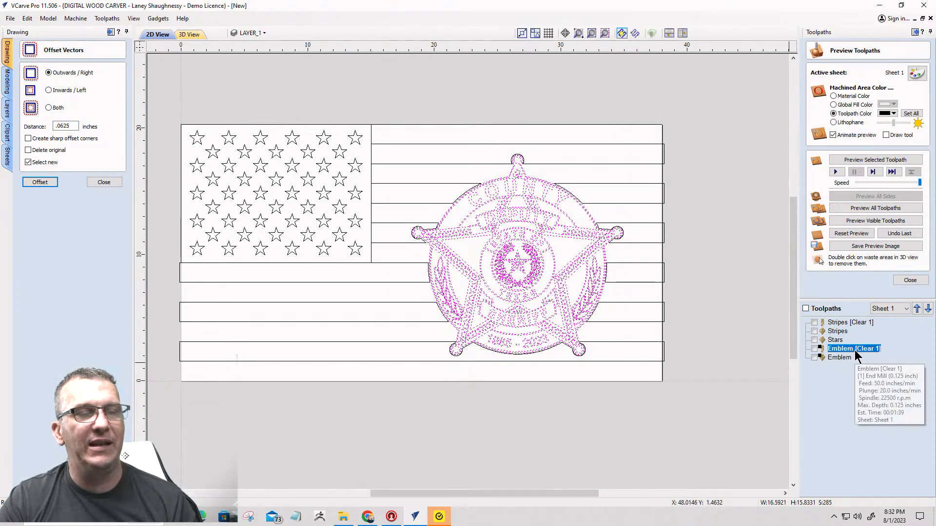
Calculate a V-carve toolpath named Emblem 2 from all the badge vectors including the new offset outline.
click(905, 279)
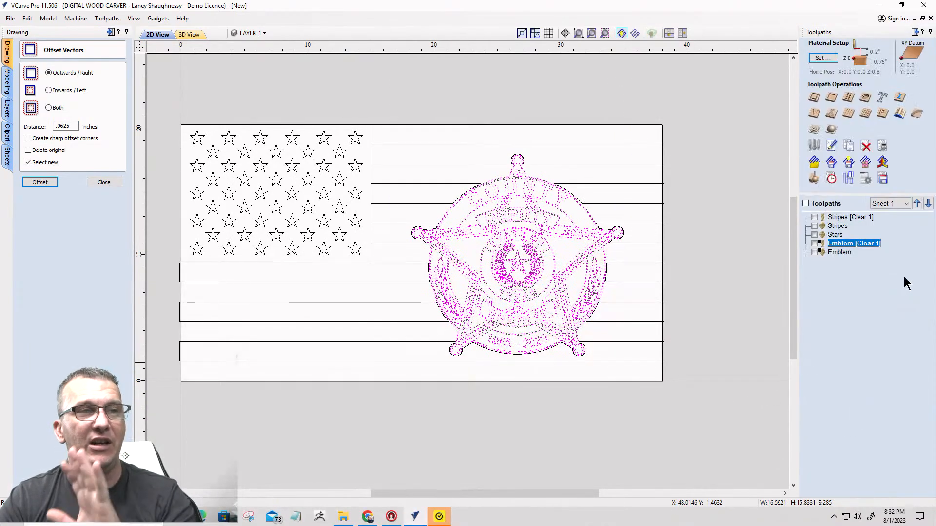
click(813, 115)
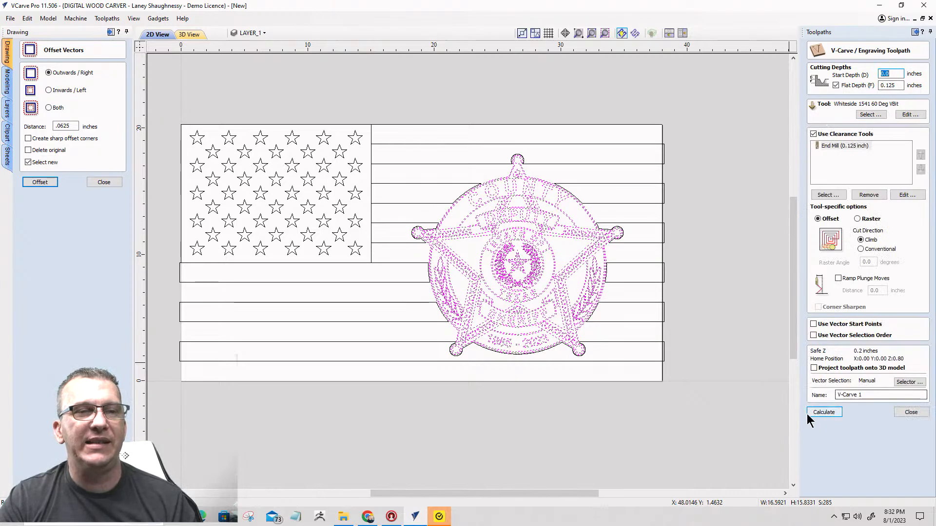
drag(877, 396, 805, 396)
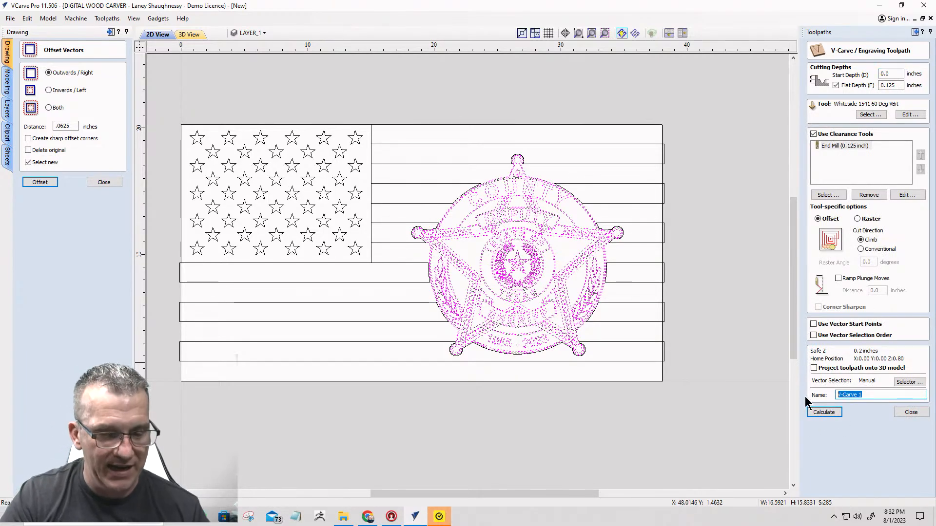
text(Emblem)
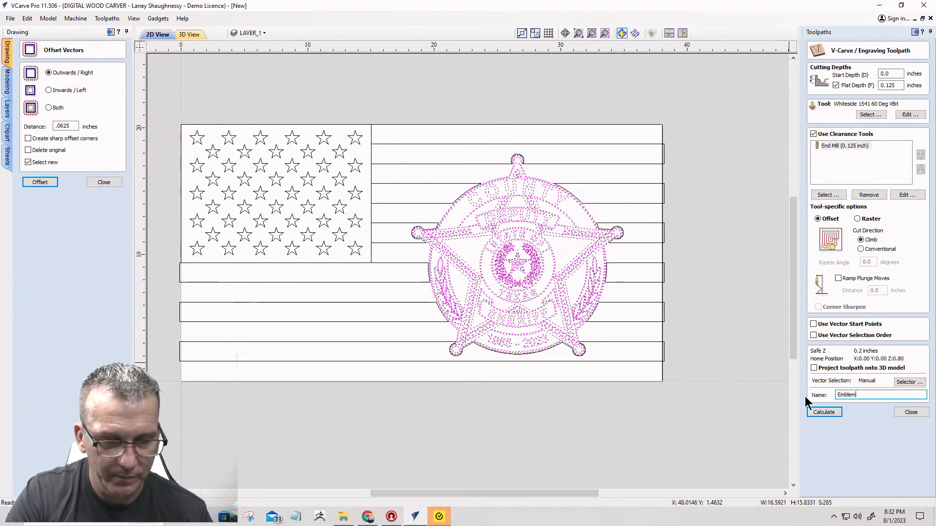
text( 2)
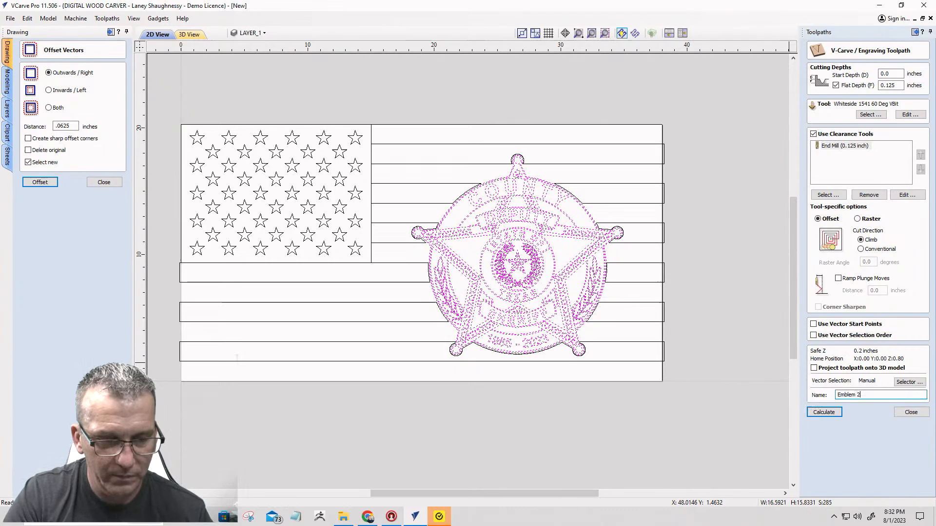
click(814, 415)
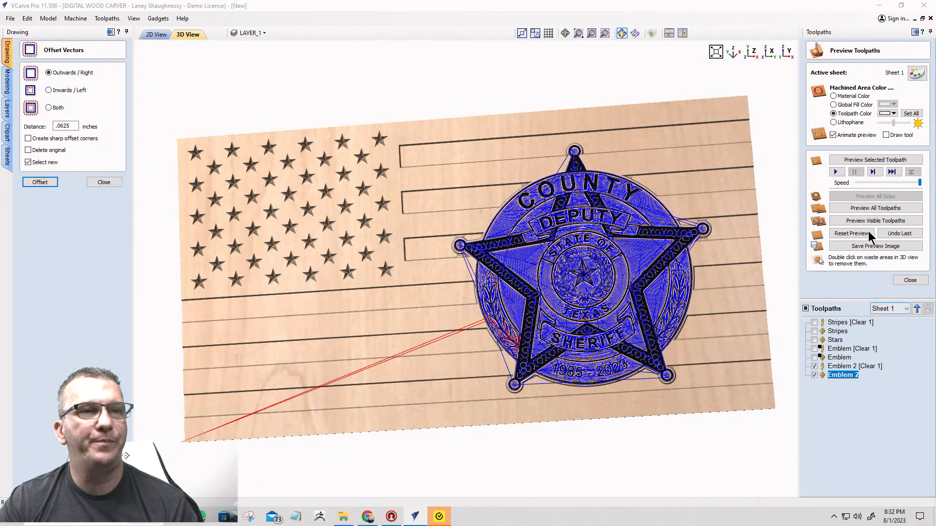
Reset the 3D preview to uncut material and inspect the Emblem 2 toolpath lines over the badge.
click(850, 233)
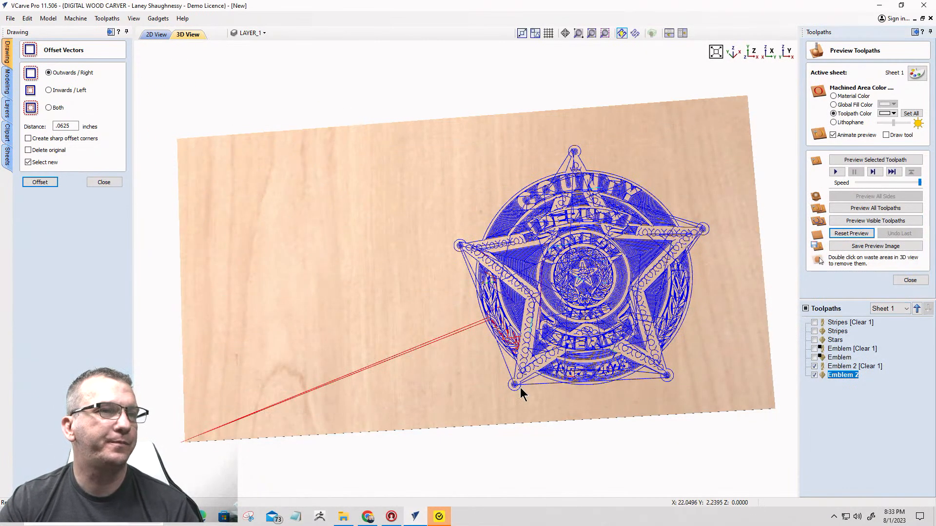
middle_drag(477, 330, 430, 326)
scroll(430, 326, up, 3)
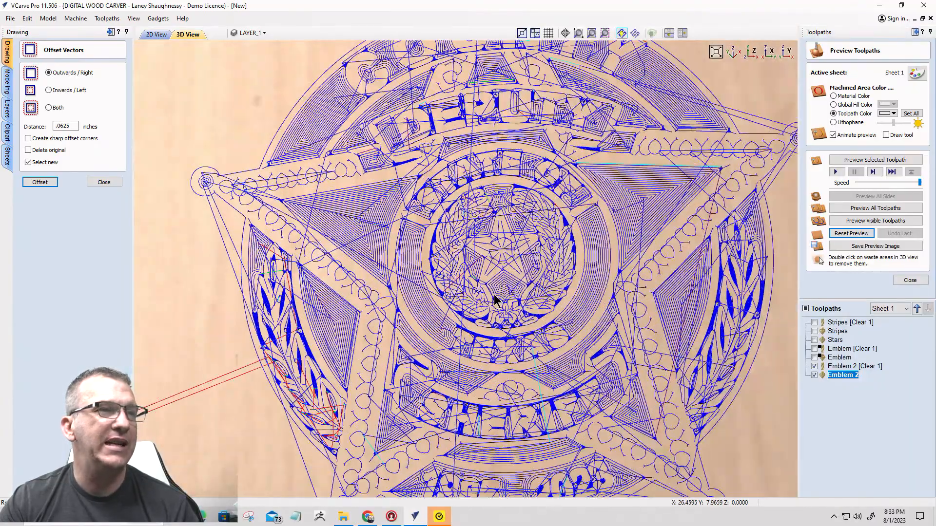
scroll(490, 303, down, 2)
drag(263, 402, 305, 357)
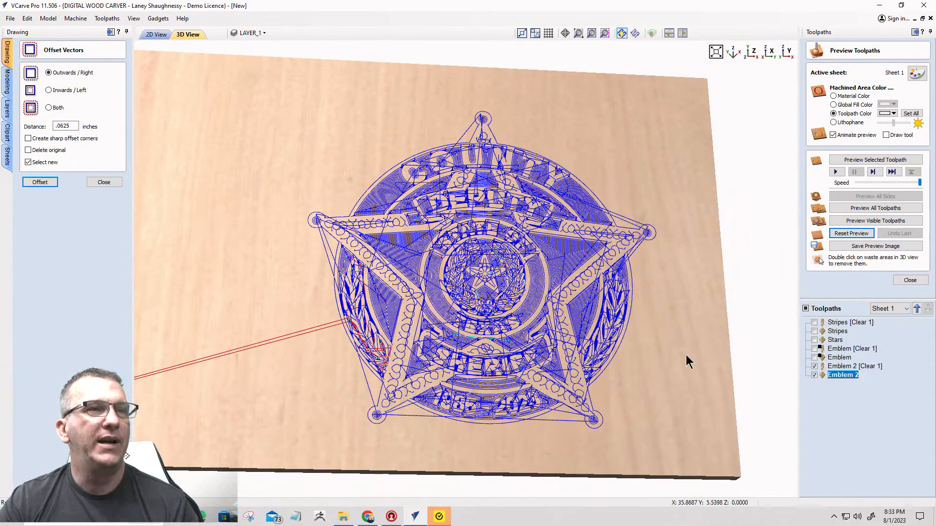
drag(686, 355, 677, 341)
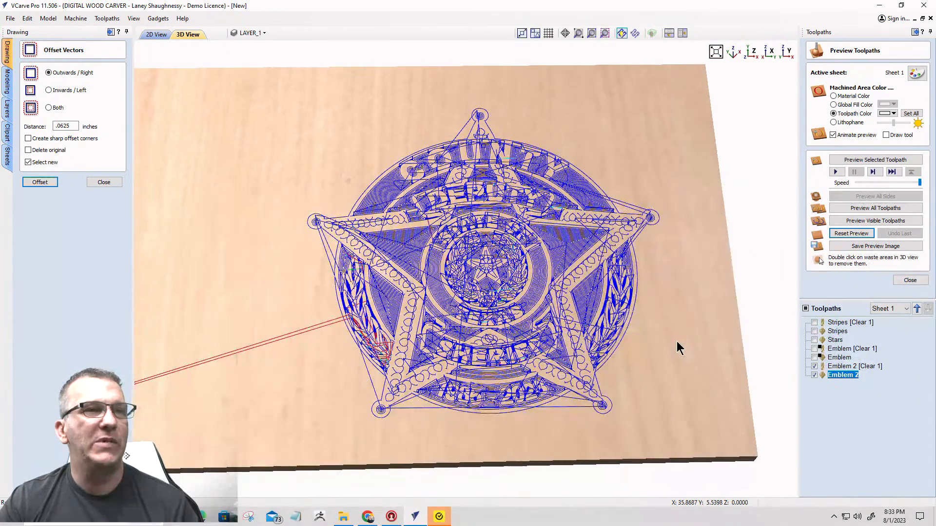
Make Stripes [Clear 1], Stripes and Stars visible alongside the Emblem 2 toolpaths and preview all visible toolpaths.
click(814, 322)
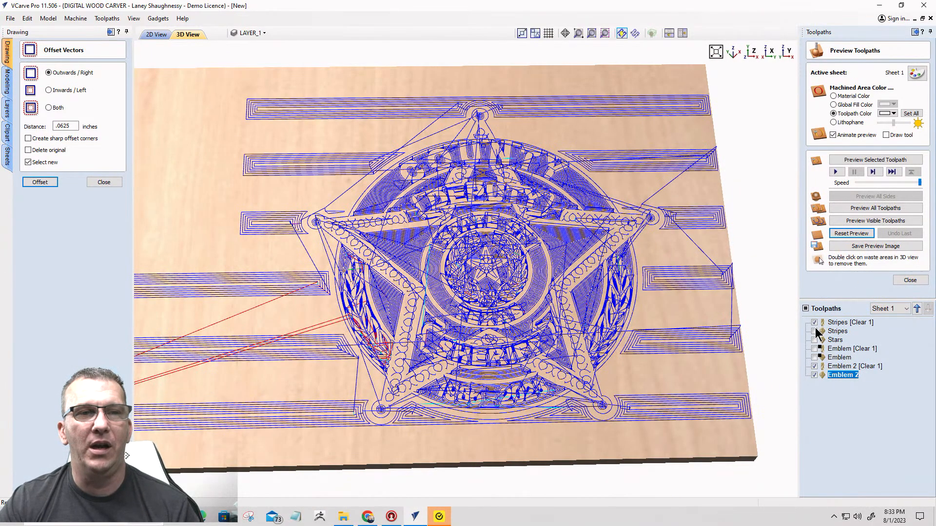
click(814, 332)
click(813, 340)
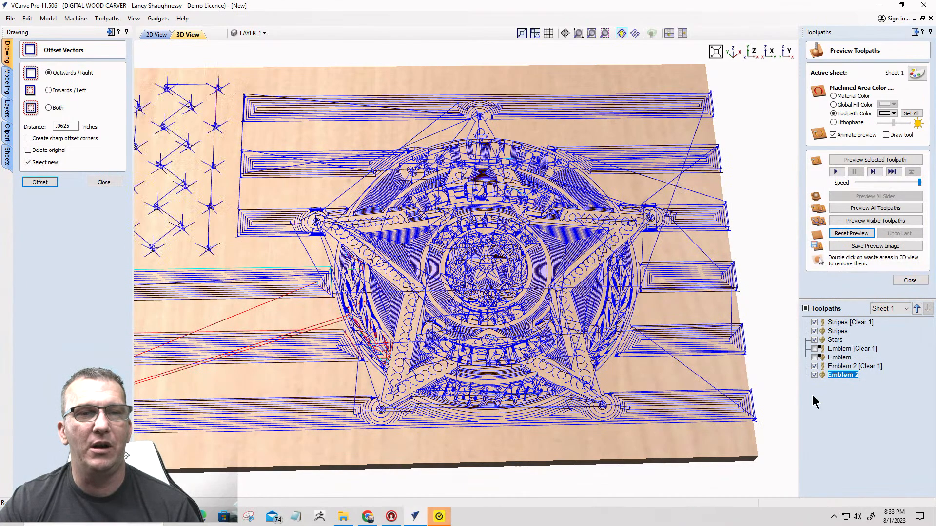
click(866, 221)
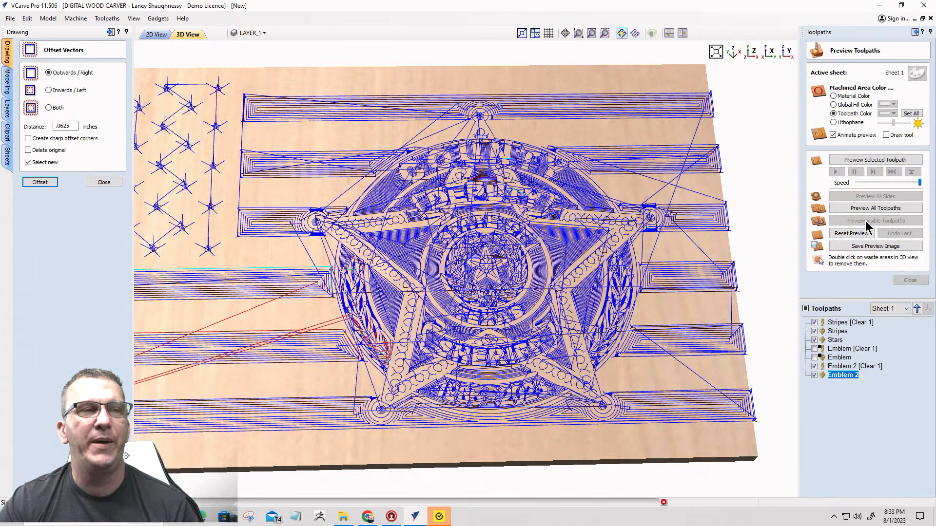
scroll(681, 294, down, 3)
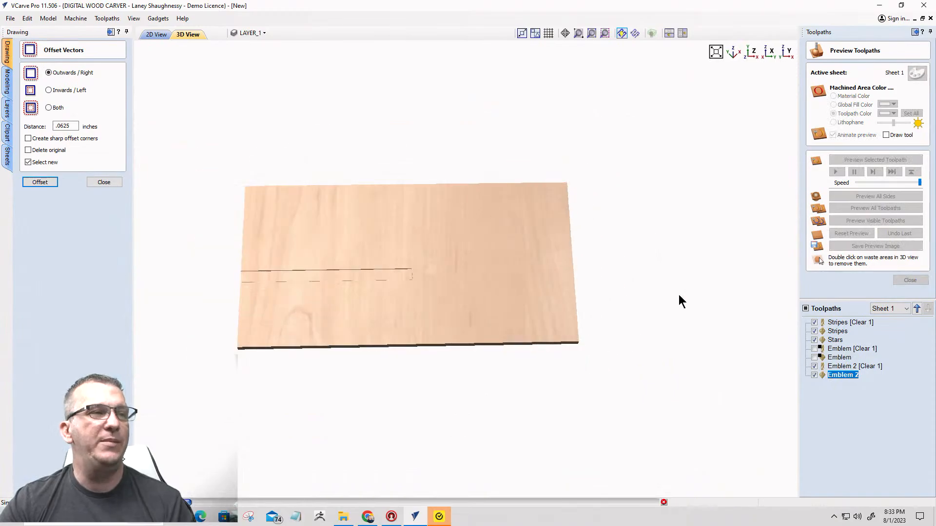
scroll(490, 304, up, 3)
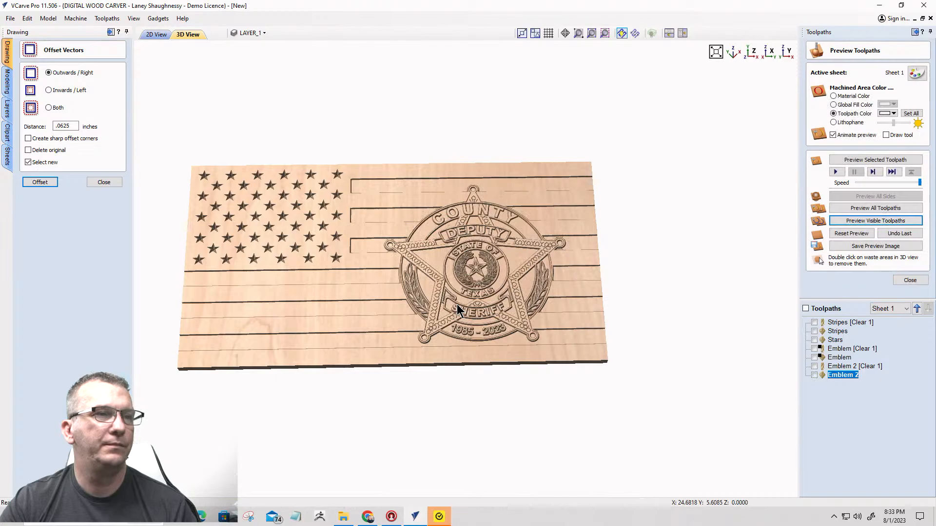
middle_drag(459, 278, 522, 265)
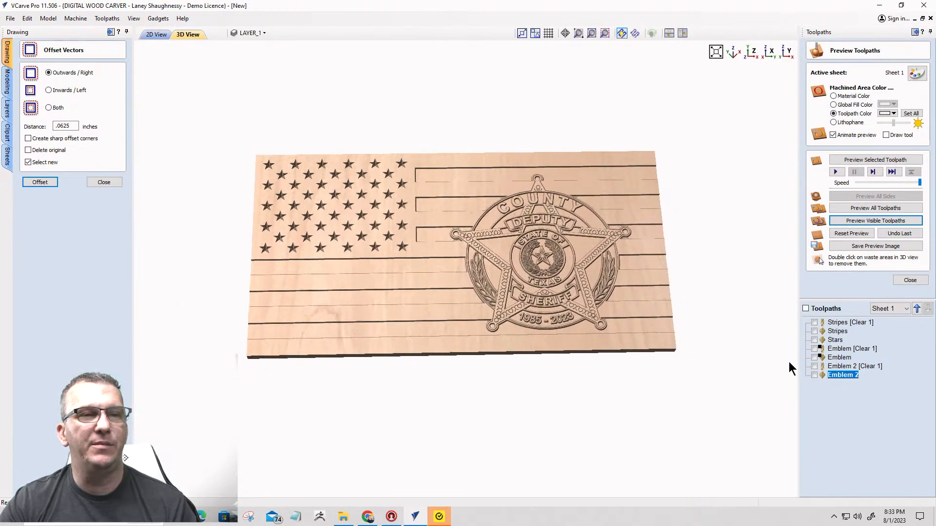
Set the toolpath colour of Emblem 2 and Emblem 2 [Clear 1] to black and inspect the badge up close.
click(885, 113)
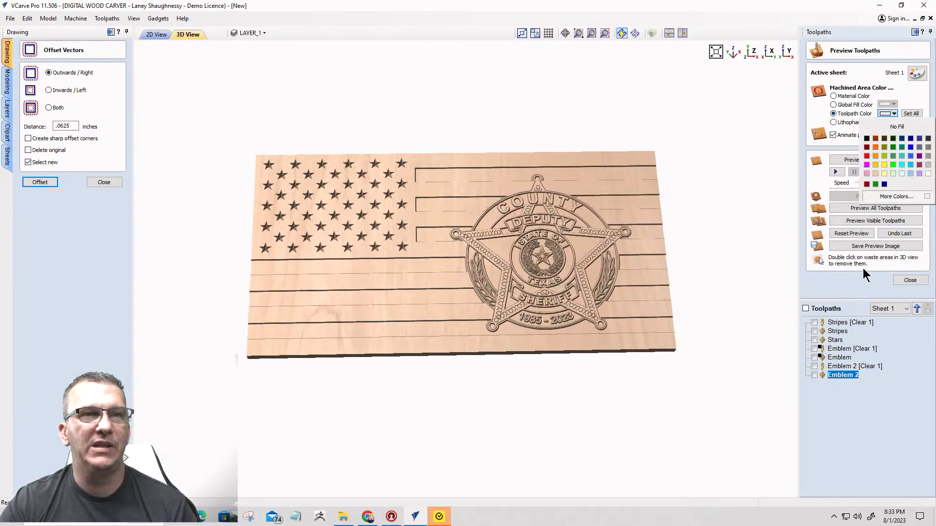
click(867, 139)
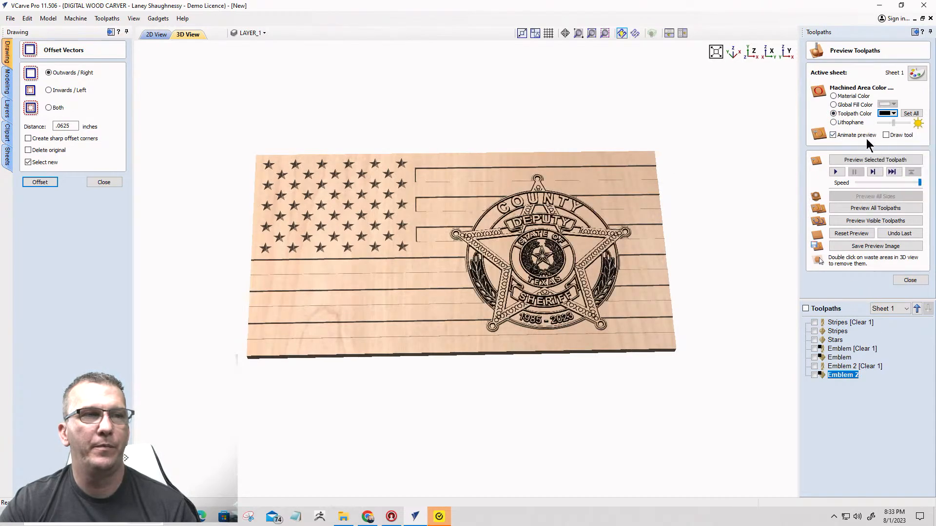
click(835, 366)
click(890, 114)
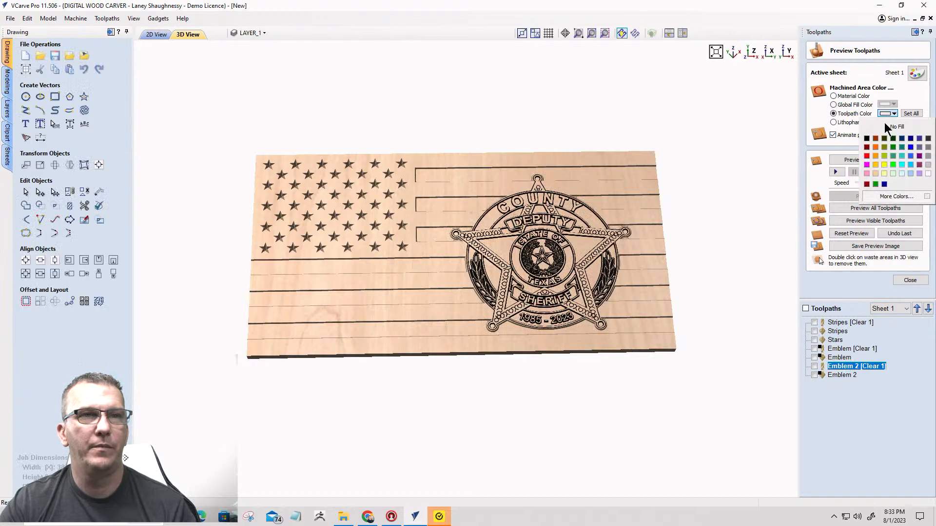
click(867, 140)
drag(536, 304, 554, 322)
scroll(555, 321, up, 6)
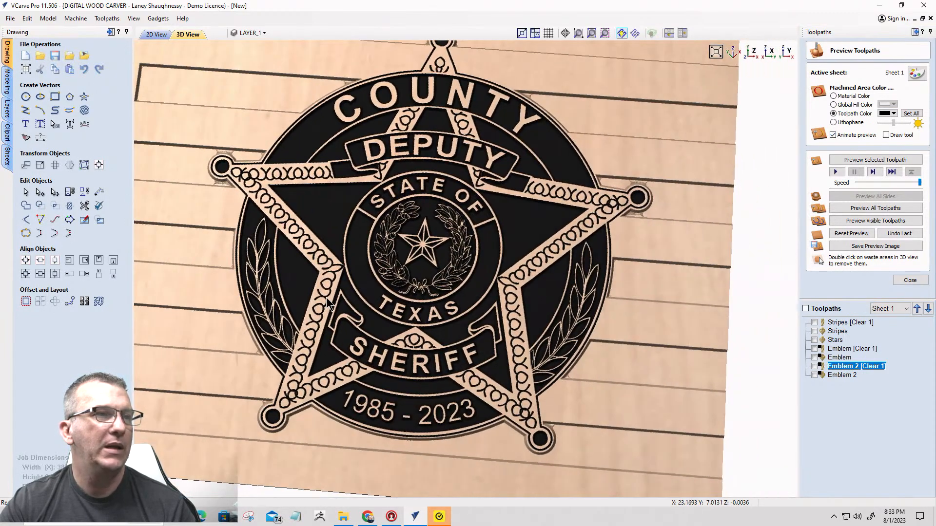
Examine the black-filled Emblem 2 carving up close, including the seal, laurel branches and lettering, and compare it with the whole flag.
scroll(403, 327, up, 2)
drag(527, 381, 585, 320)
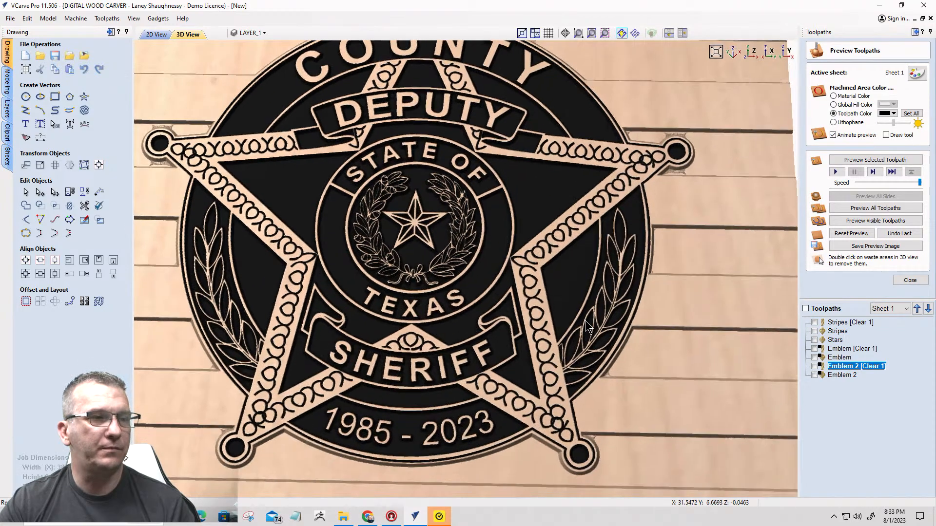
scroll(508, 358, down, 1)
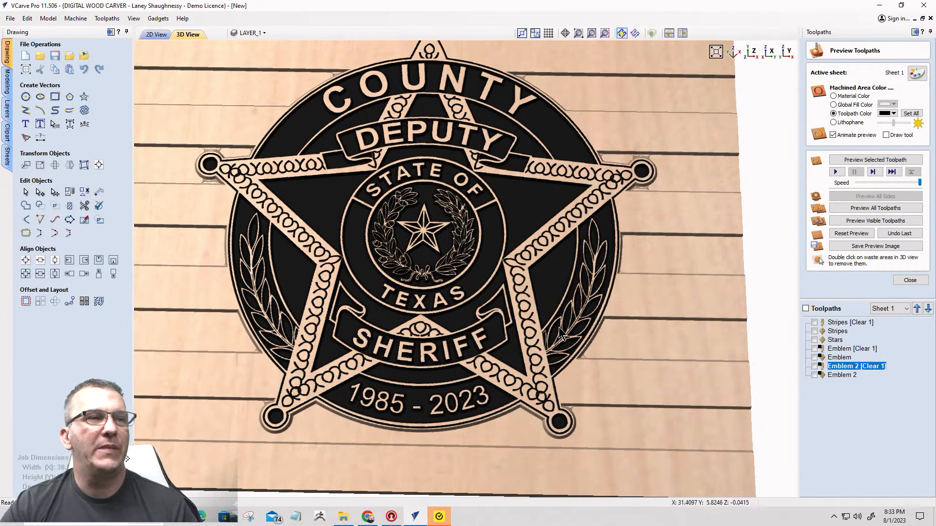
scroll(395, 285, up, 3)
middle_drag(390, 276, 526, 297)
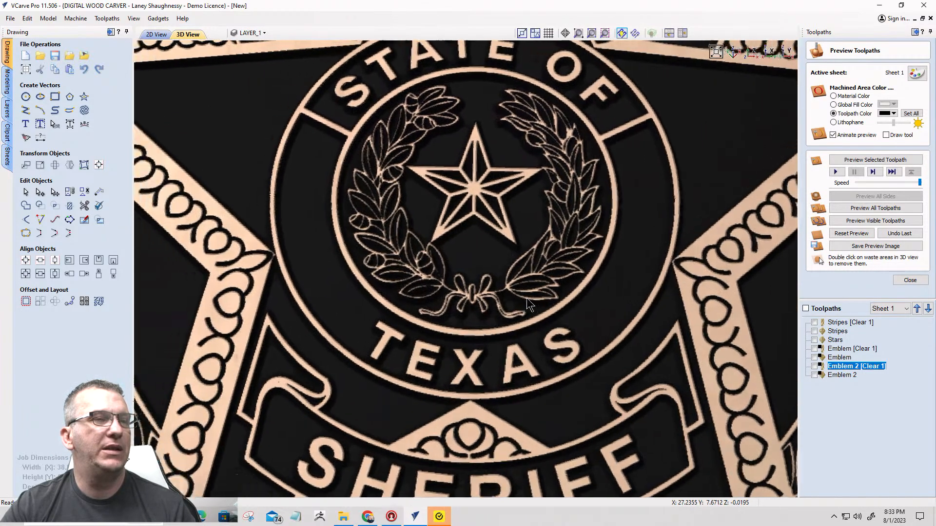
scroll(525, 297, up, 2)
scroll(523, 296, down, 3)
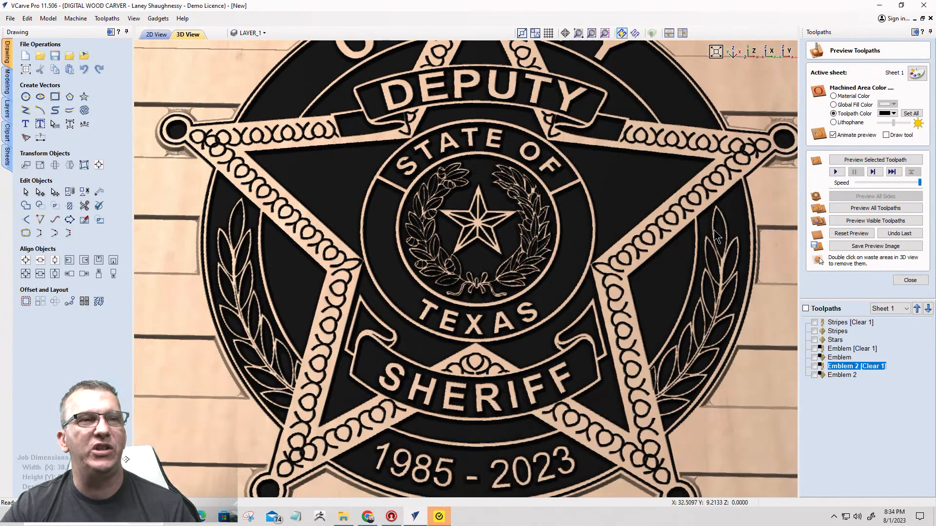
scroll(713, 229, down, 2)
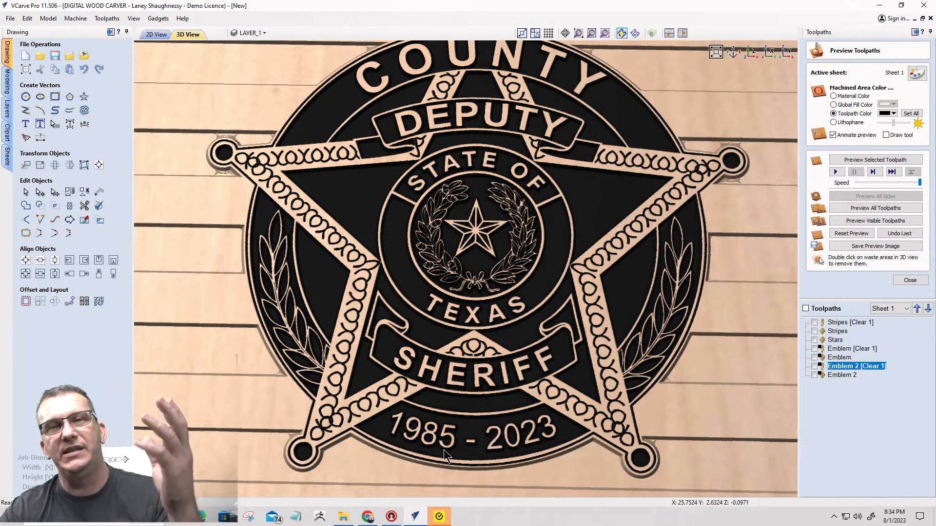
drag(443, 450, 522, 397)
scroll(522, 398, down, 4)
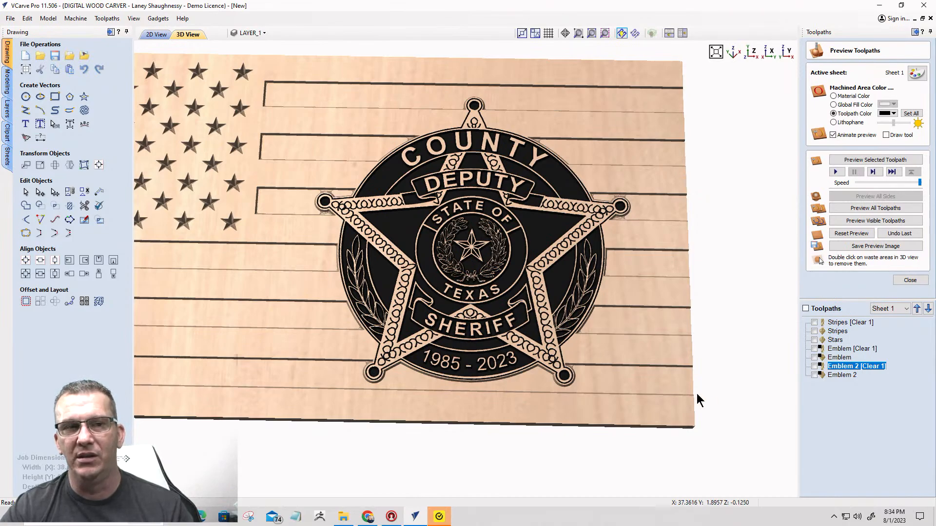
Undo the last preview, then preview only Stripes [Clear 1], Stripes, Stars, Emblem [Clear 1] and Emblem, and view the whole flag.
click(897, 236)
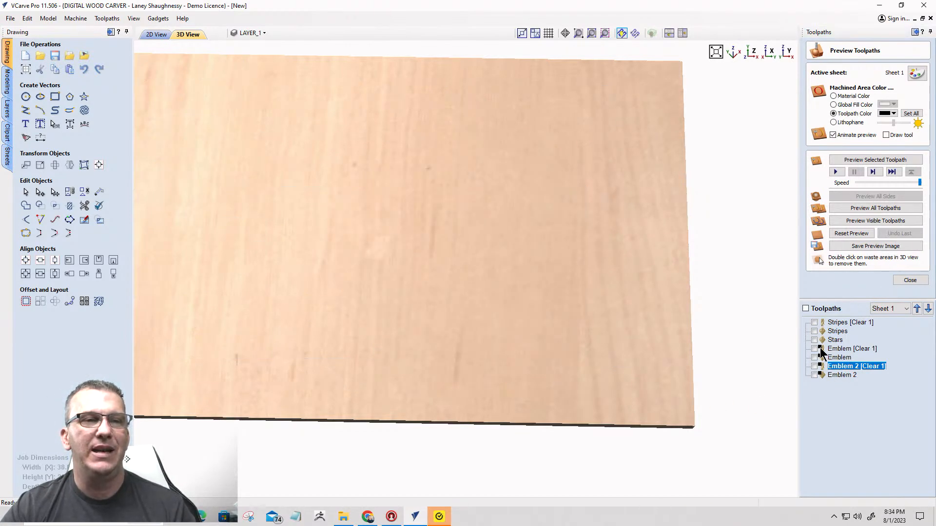
click(814, 323)
click(814, 331)
click(814, 339)
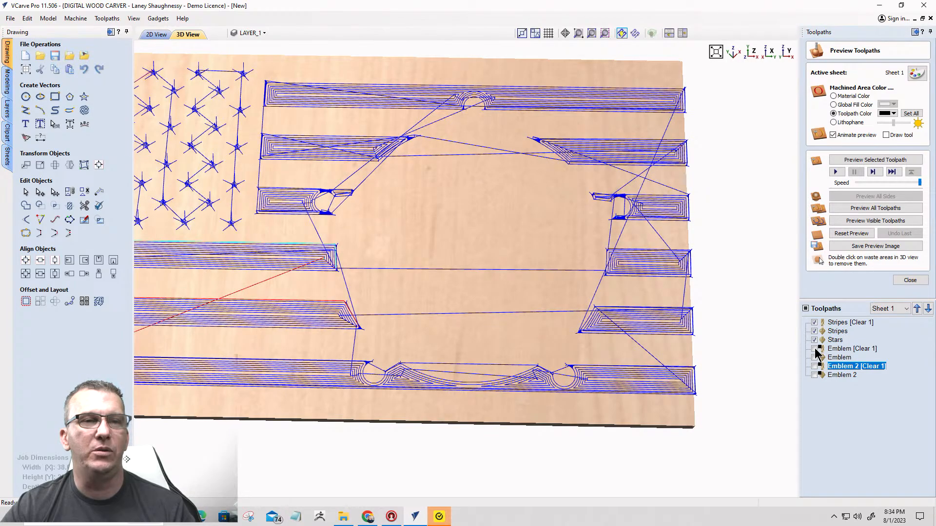
click(814, 349)
click(814, 357)
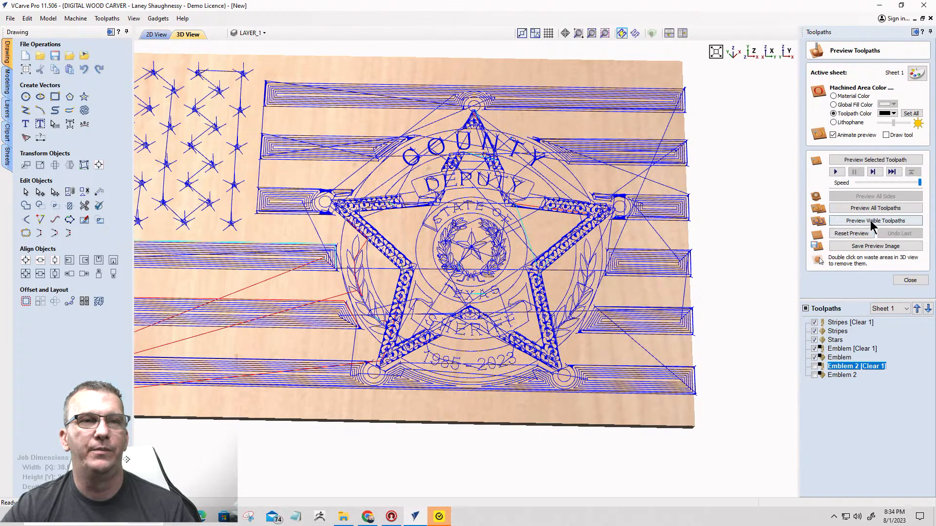
click(872, 221)
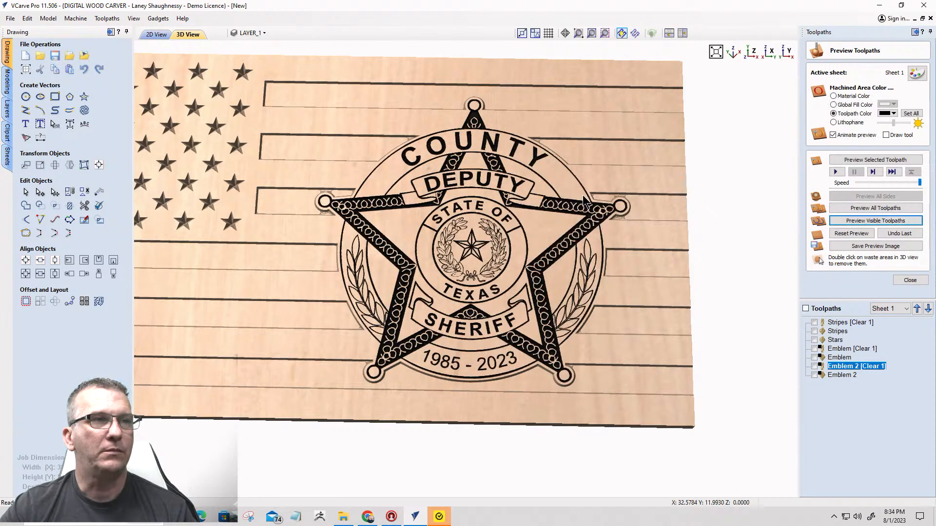
drag(464, 284, 575, 309)
scroll(575, 309, down, 3)
middle_drag(427, 287, 510, 266)
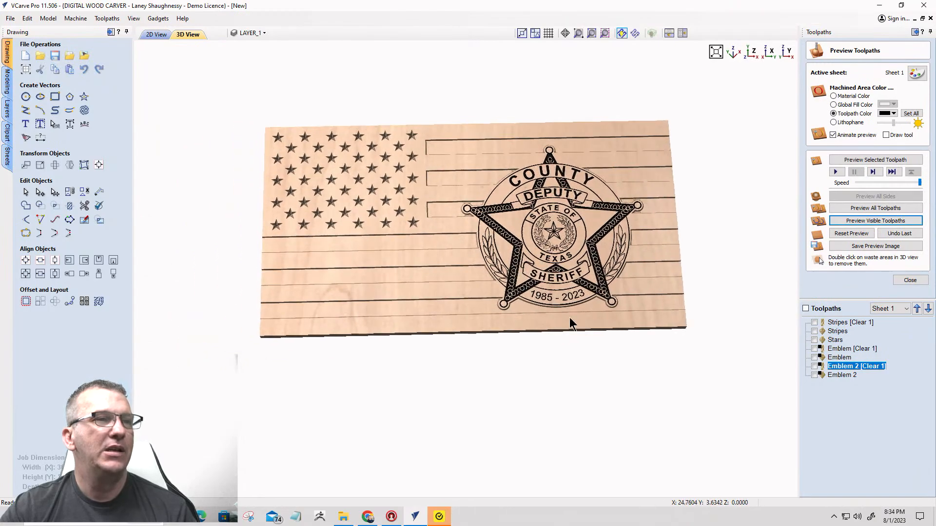
Show both Stripes toolpaths and set the toolpath colour of Stripes [Clear 1], Stripes and Stars to white.
mouse_move(824, 333)
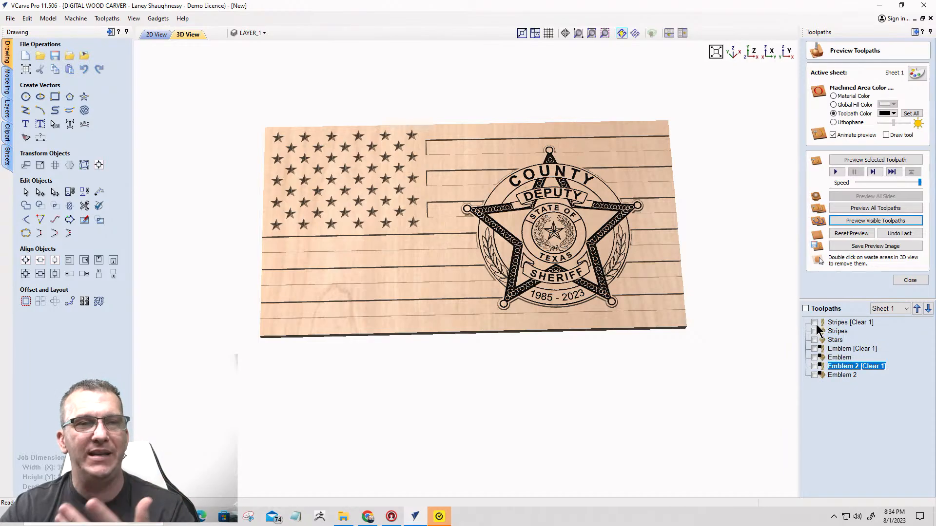
click(814, 323)
click(814, 331)
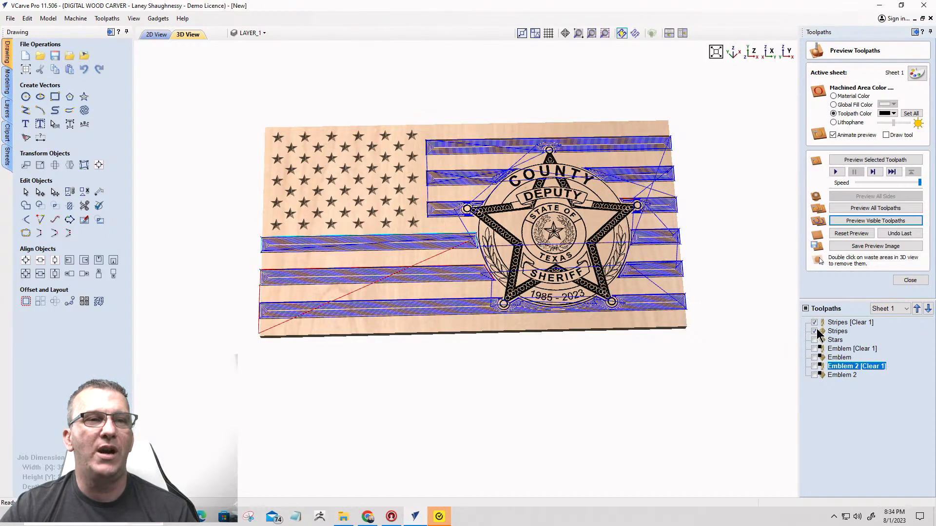
click(829, 323)
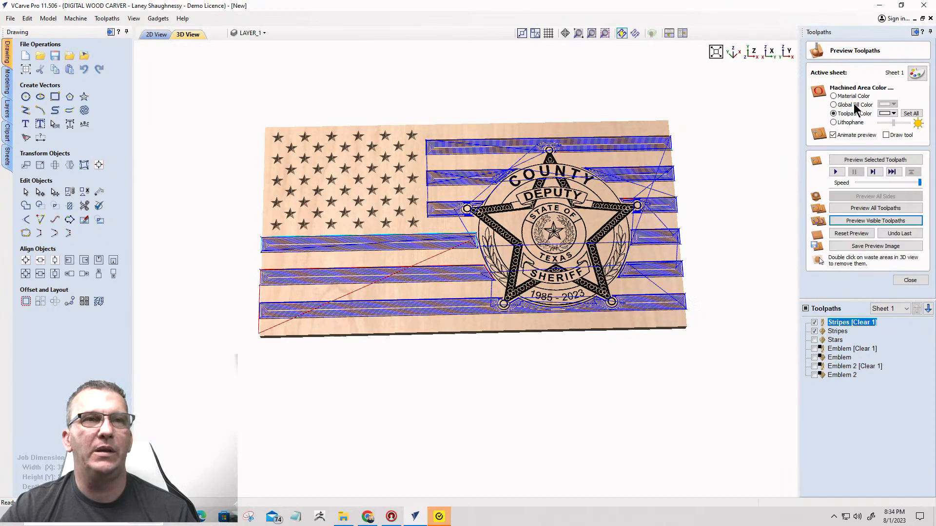
click(888, 114)
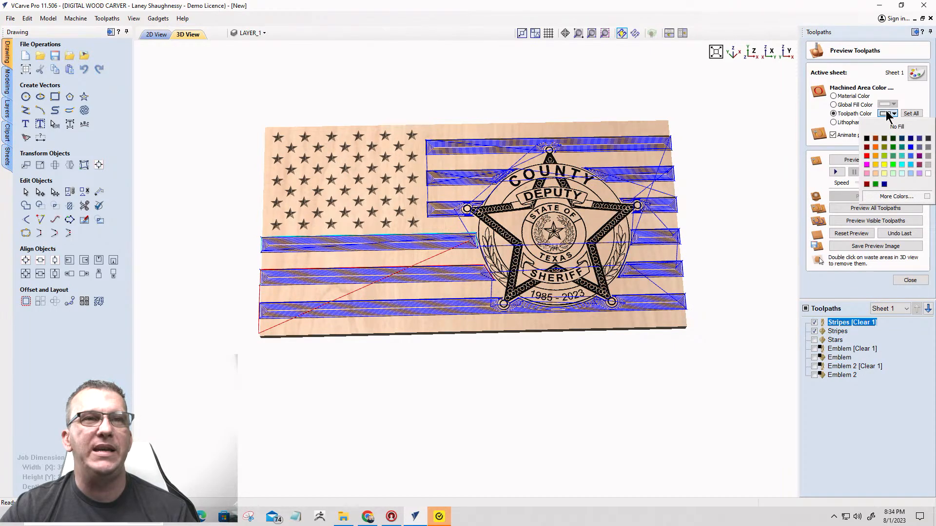
click(927, 175)
click(835, 332)
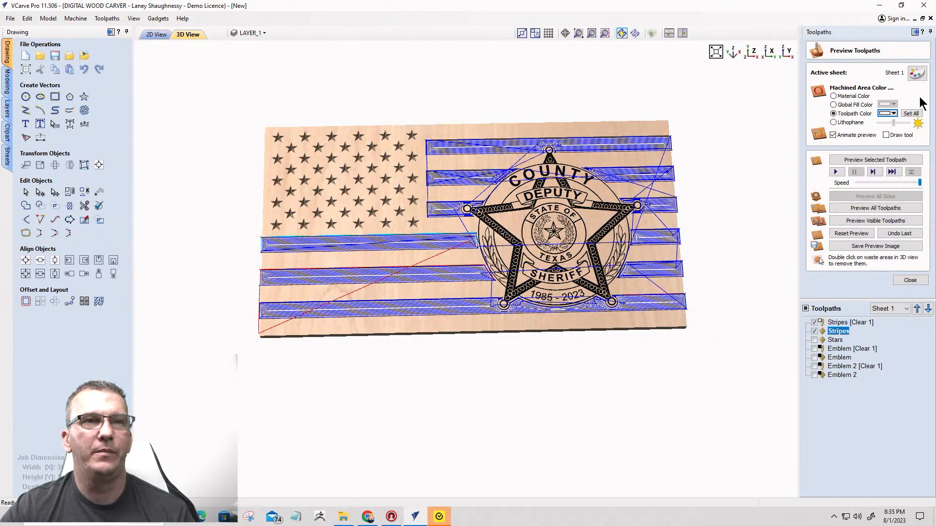
click(893, 114)
click(927, 176)
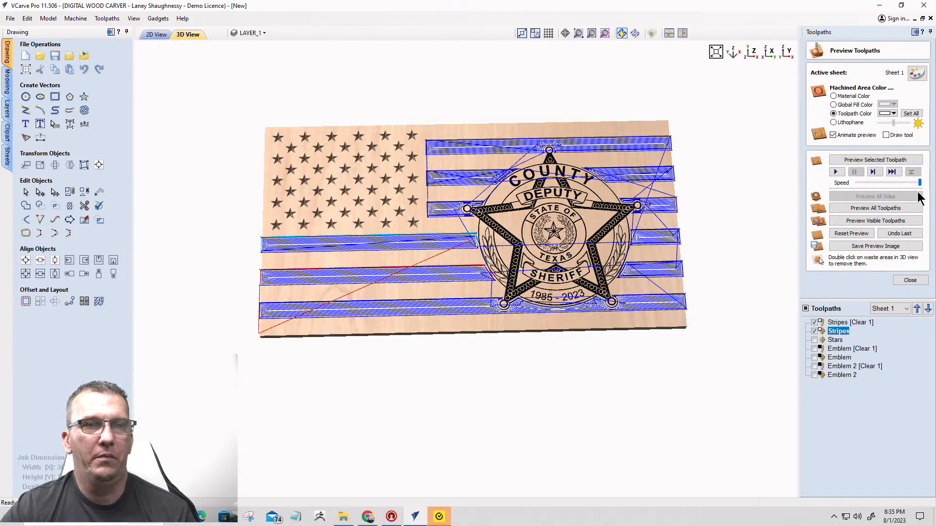
click(834, 340)
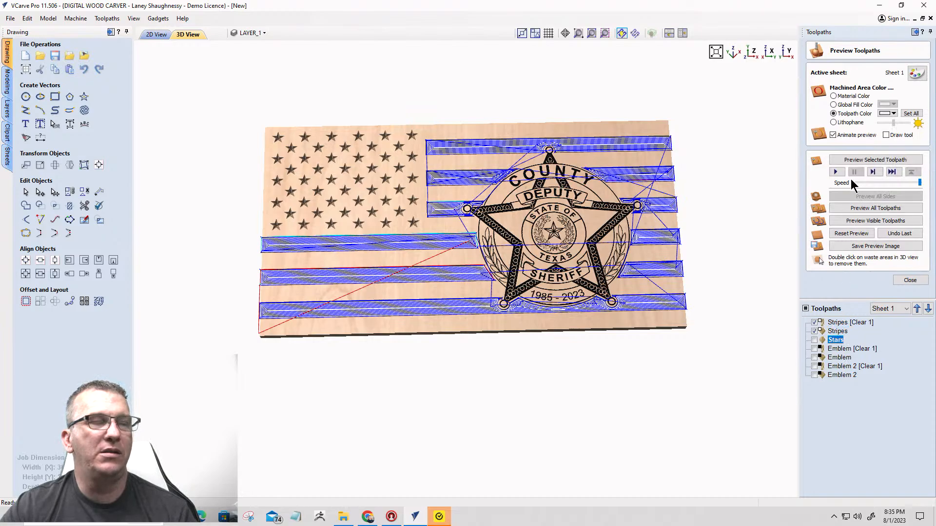
click(893, 114)
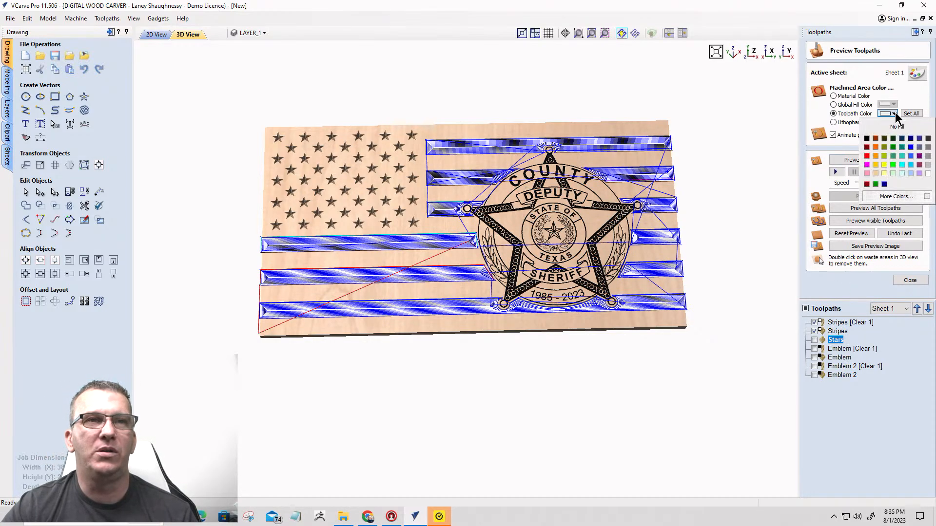
click(927, 174)
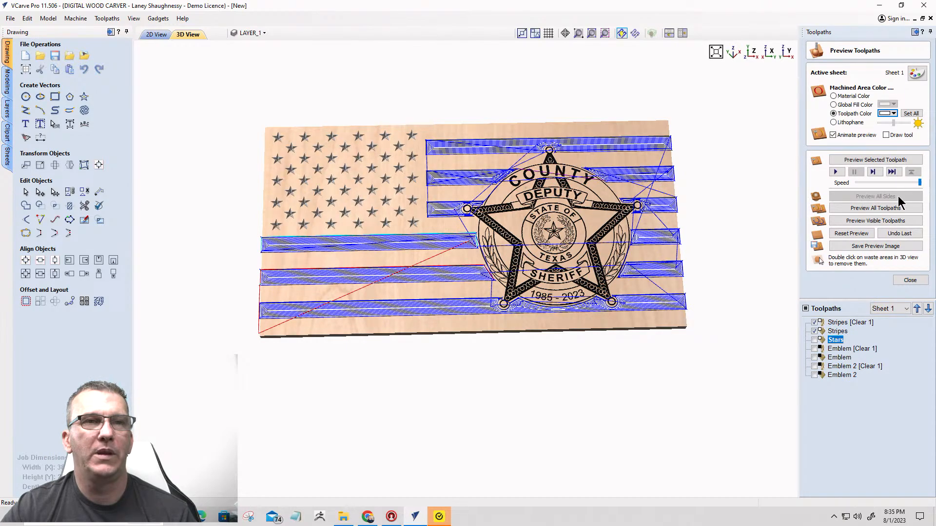
Check the flag and badge layout in the 2D view and return to the 3D preview.
scroll(518, 251, down, 4)
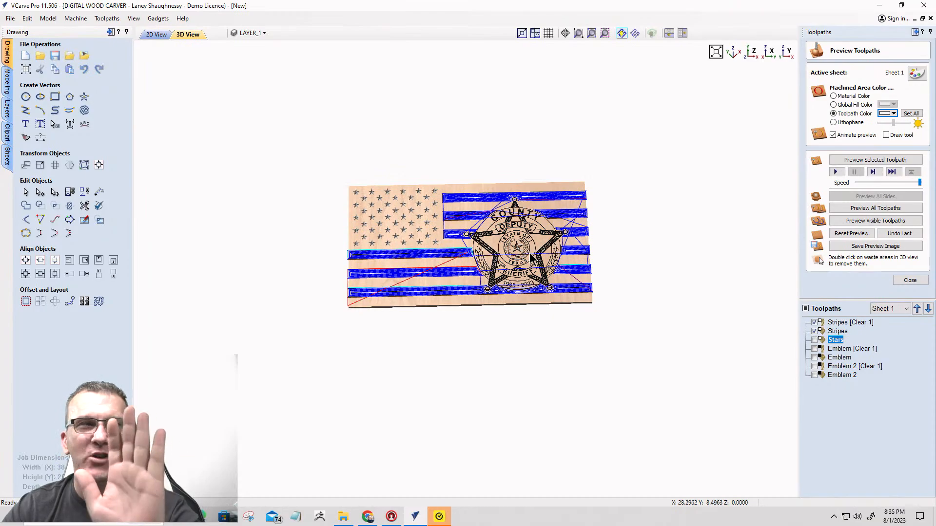
click(156, 34)
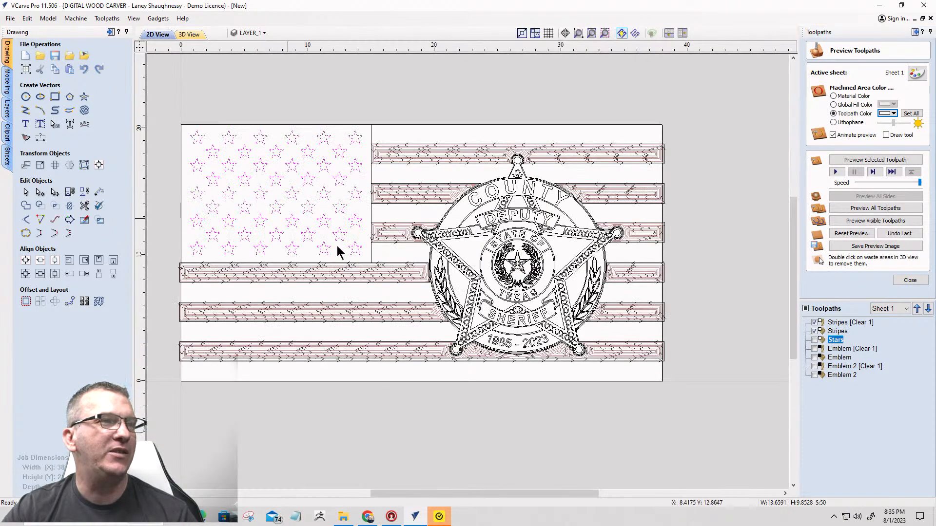
scroll(560, 293, down, 3)
scroll(351, 267, up, 3)
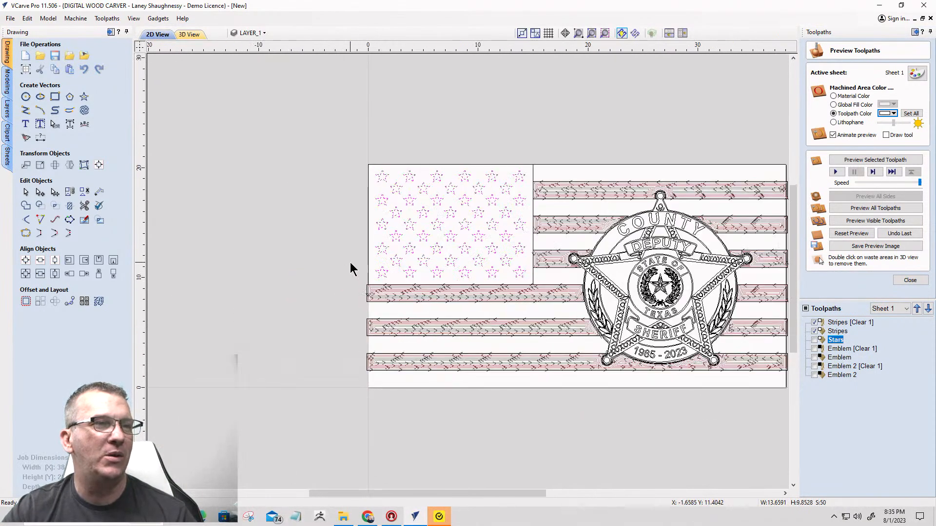
scroll(316, 271, down, 2)
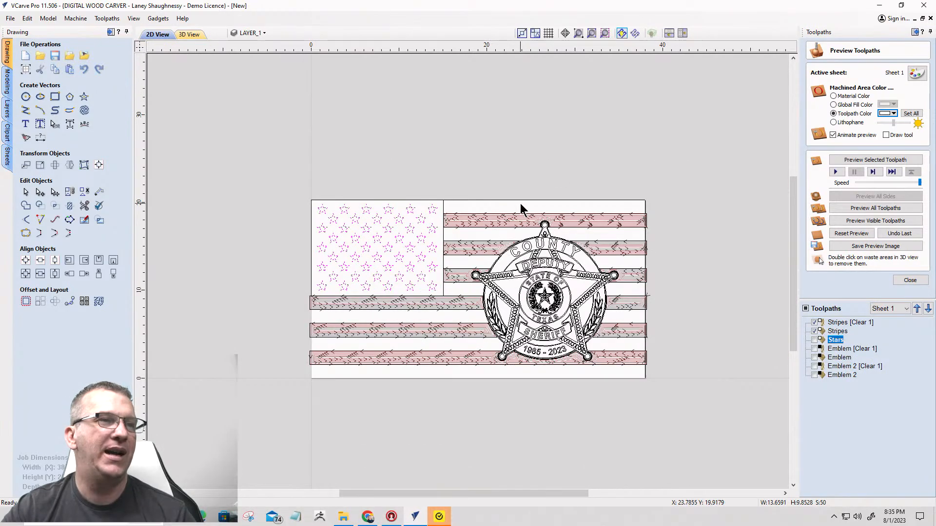
click(188, 34)
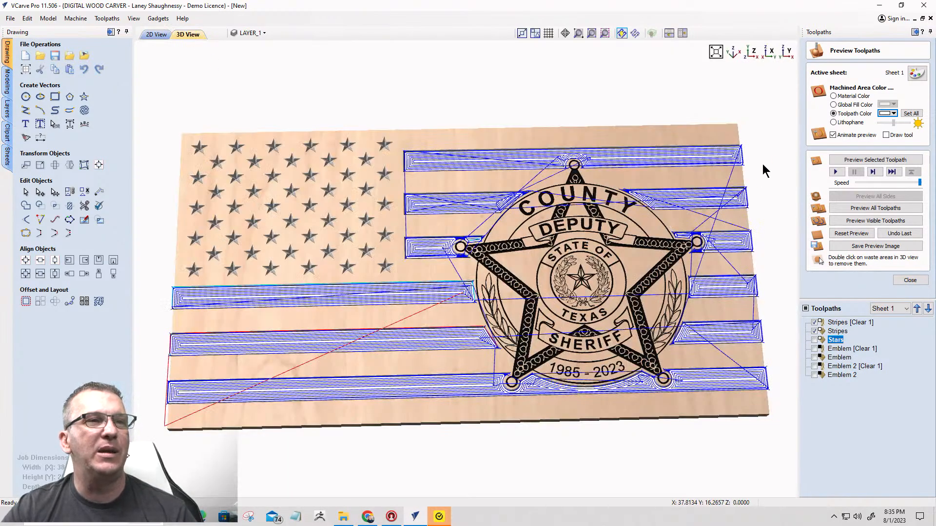
Change the sheet's material appearance from Canadian Maple to a solid red colour.
click(916, 73)
click(866, 93)
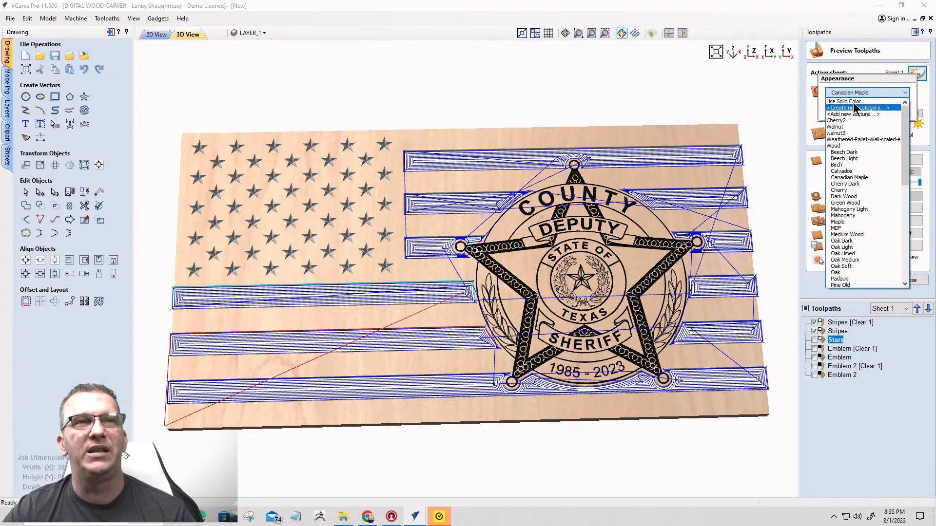
click(844, 101)
click(894, 110)
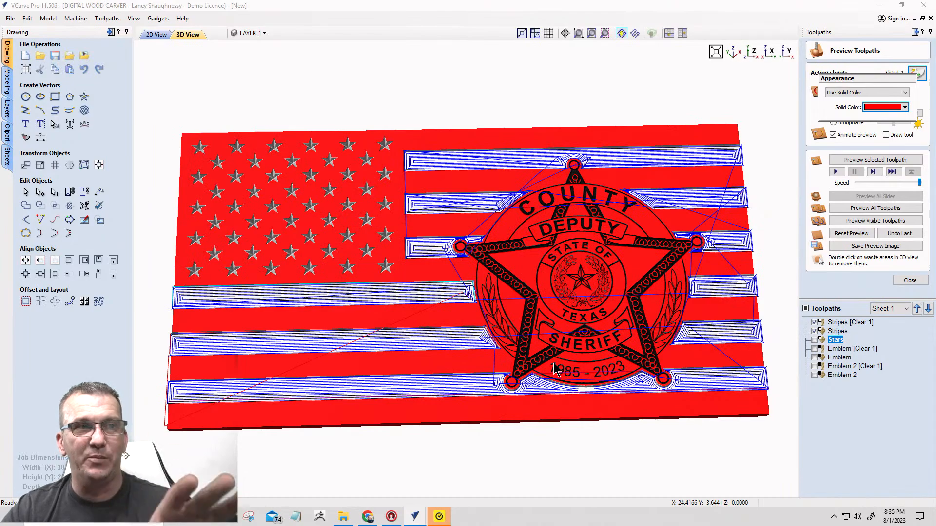
Make the Emblem toolpath visible and set the toolpath colour of Emblem and Emblem [Clear 1] to blue.
click(814, 357)
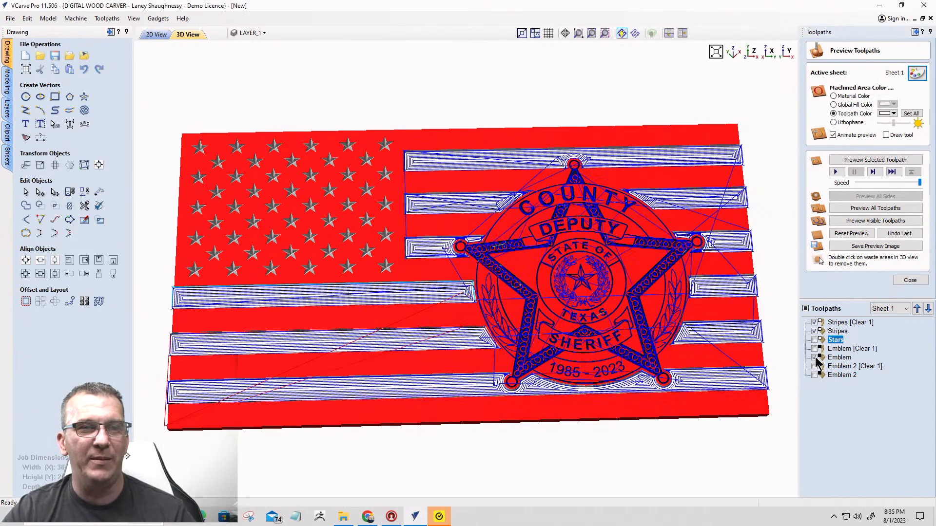
click(831, 361)
click(891, 114)
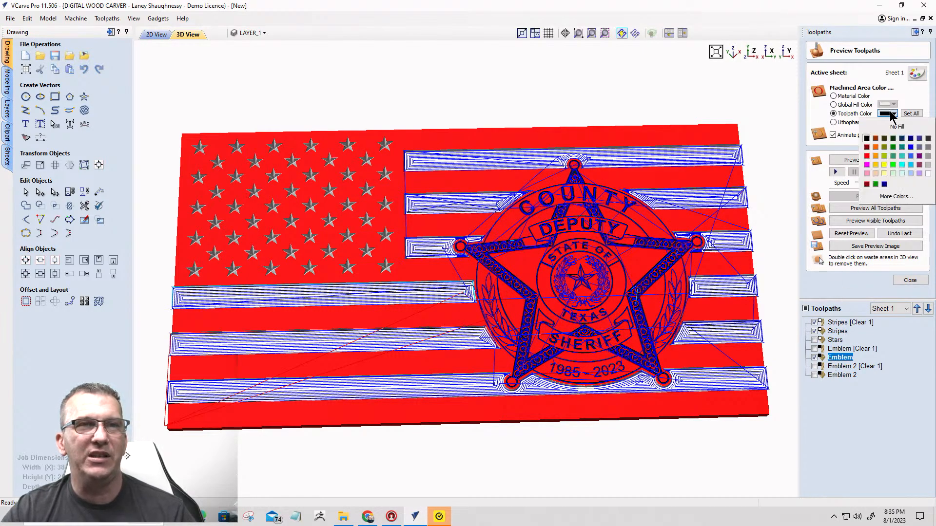
click(910, 152)
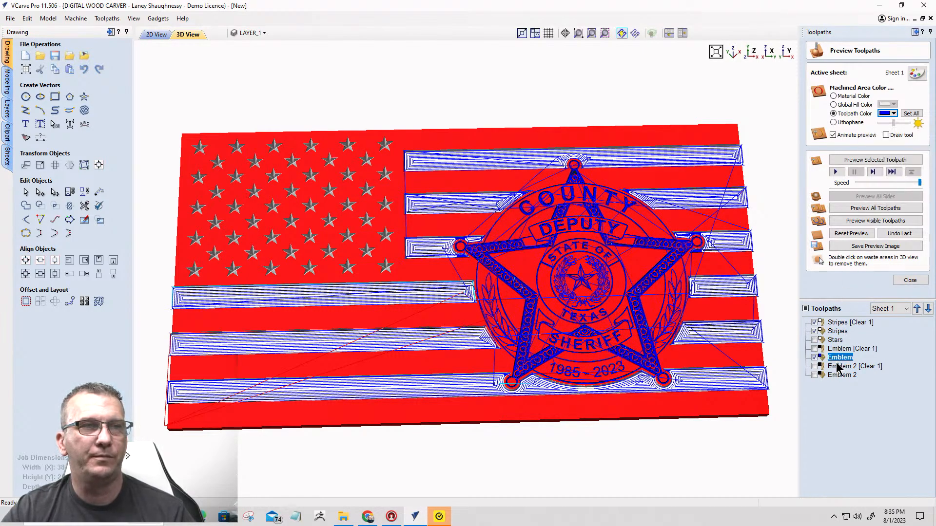
click(838, 349)
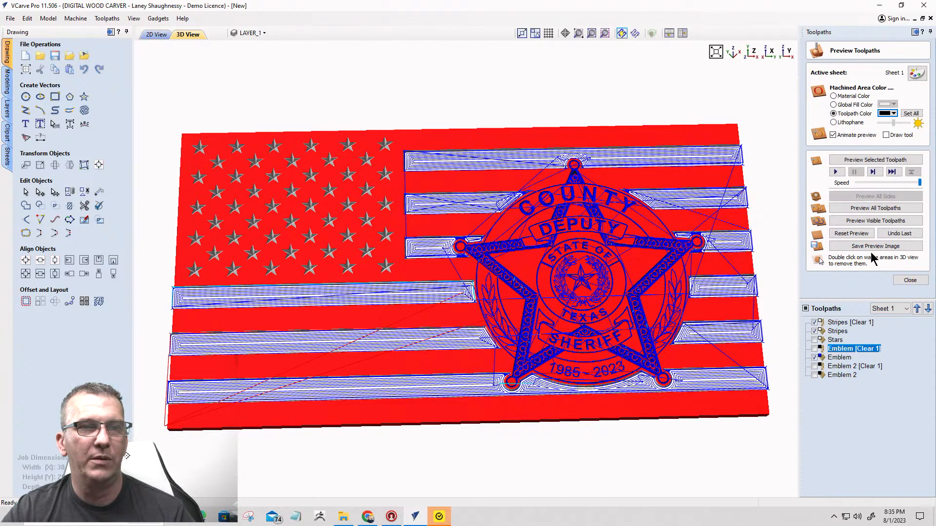
click(893, 113)
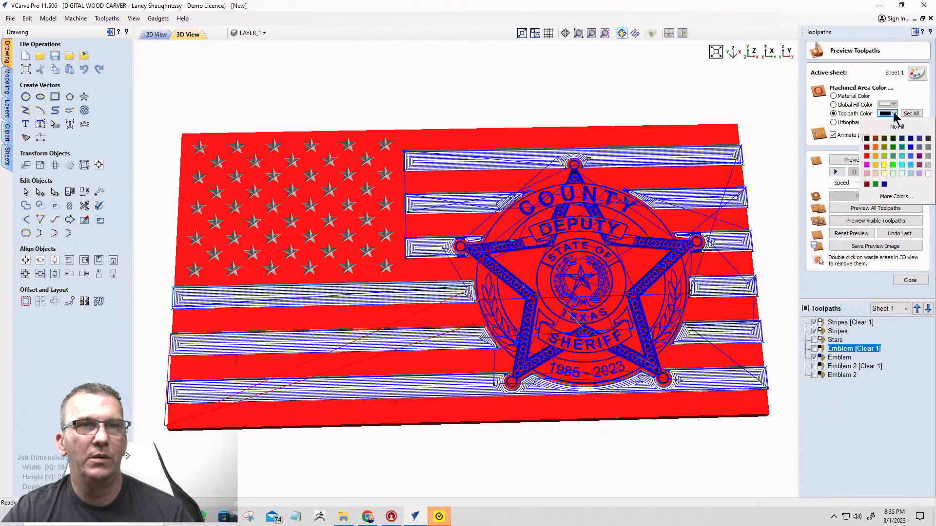
click(910, 152)
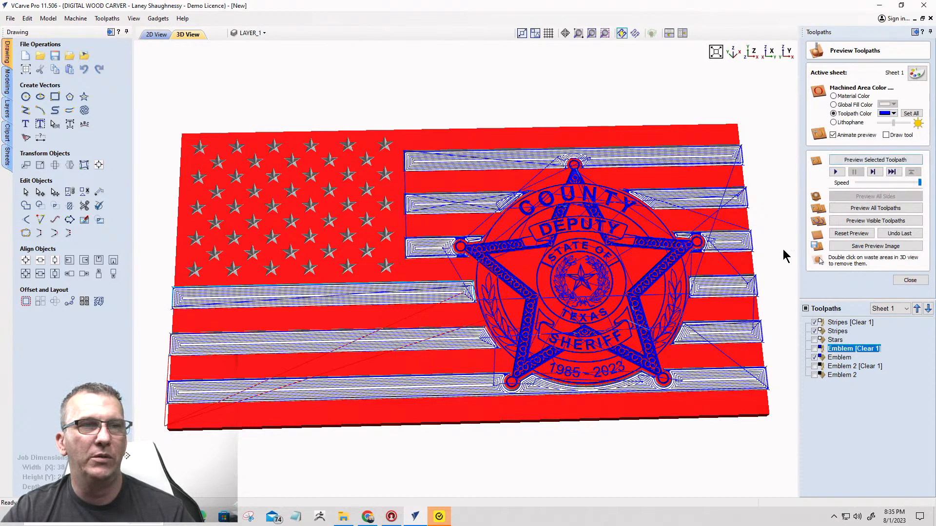
Hide all toolpath lines and view the red, white and blue flag preview.
click(805, 309)
click(806, 309)
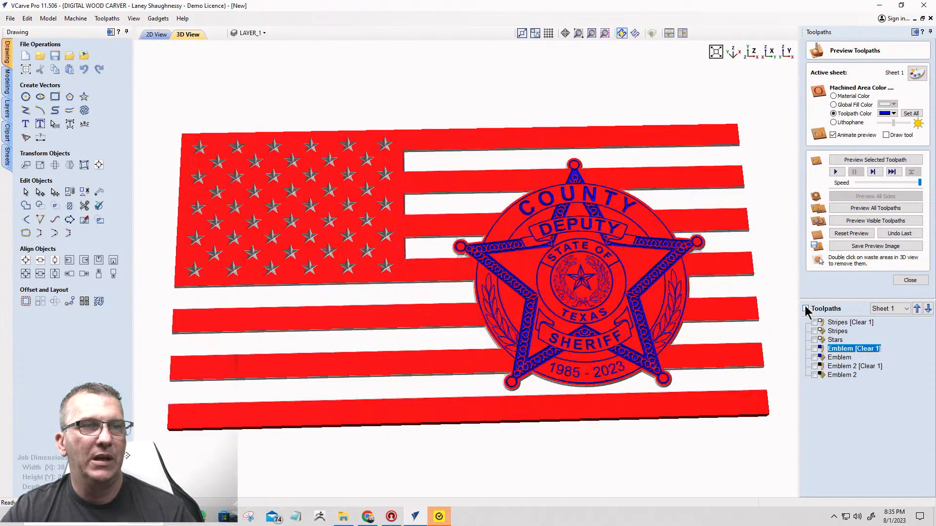
scroll(395, 270, down, 2)
scroll(455, 293, up, 2)
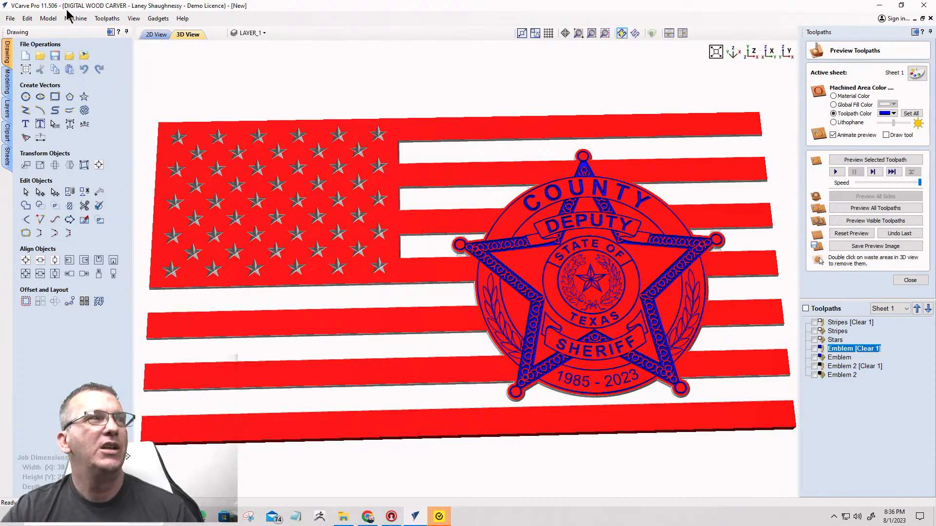
In the 2D view, stretch the left edge of the union rectangle past the sheet edge, to about 15.17 inches wide.
click(154, 35)
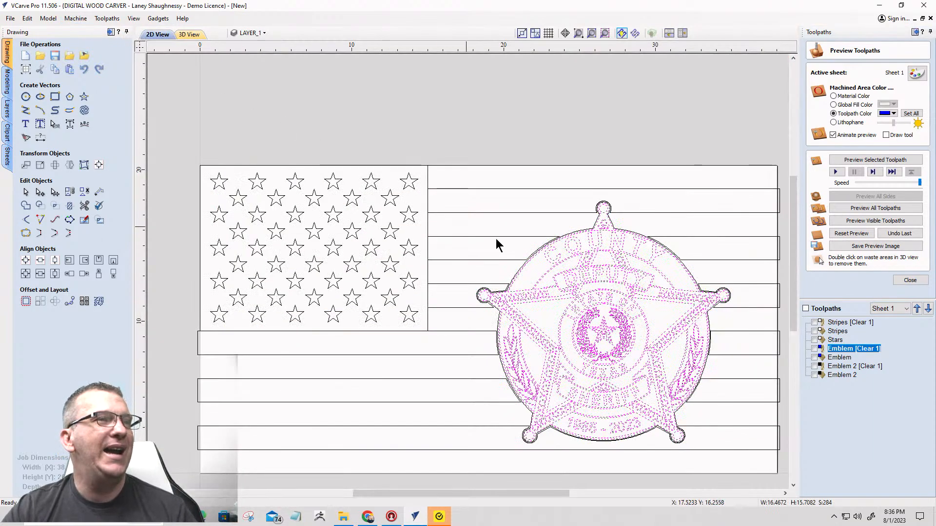
click(428, 168)
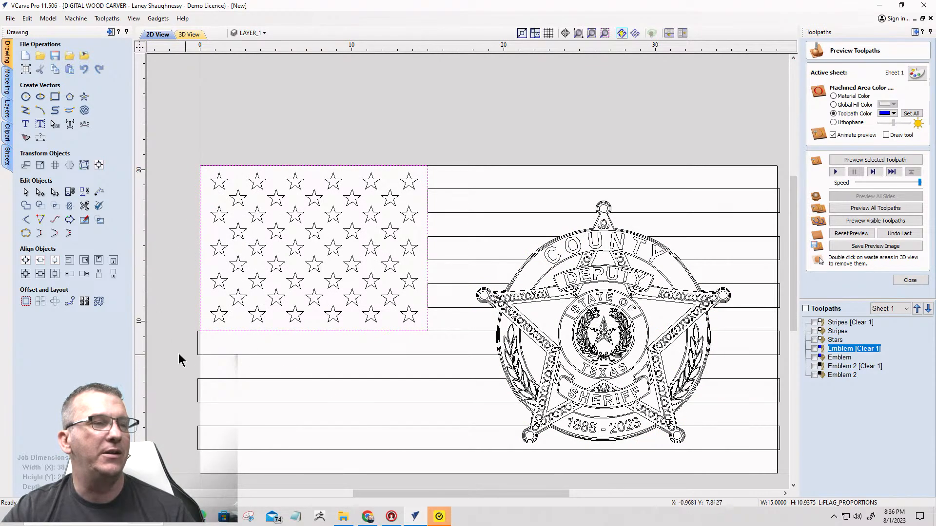
scroll(188, 288, up, 2)
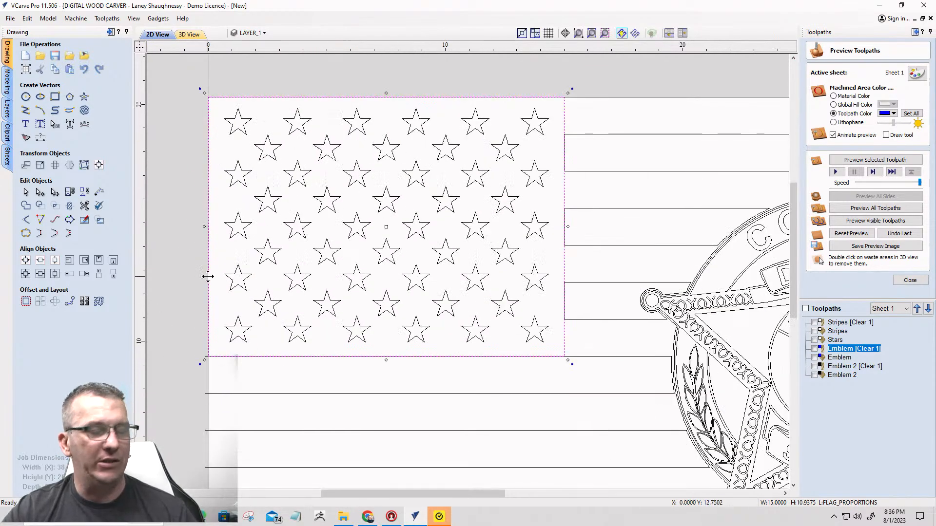
scroll(201, 229, up, 2)
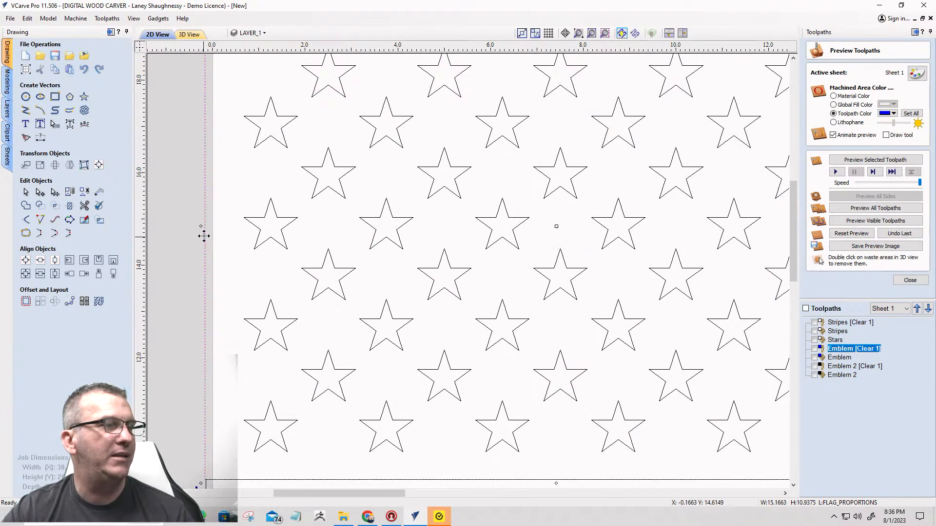
scroll(207, 230, down, 2)
scroll(345, 126, up, 2)
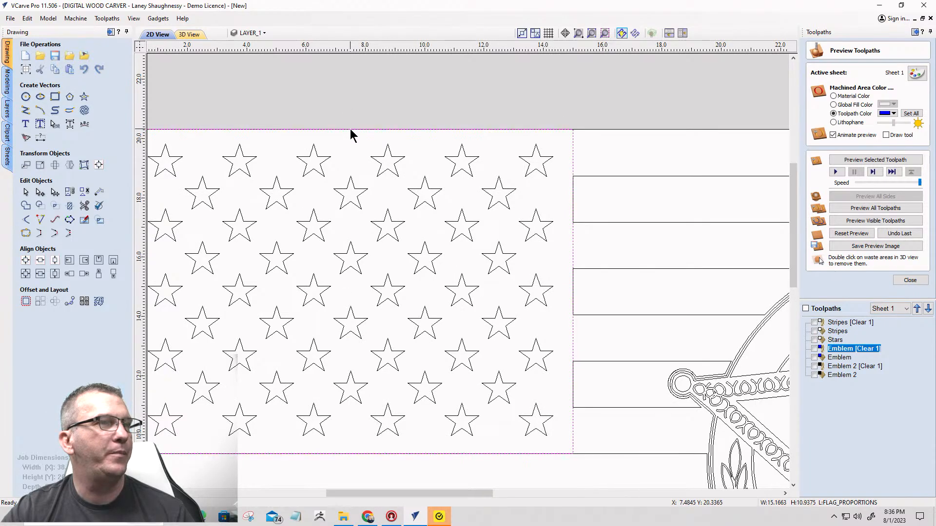
Stretch the upper edge of the union rectangle beyond the sheet, to about 11.21 inches high.
click(348, 121)
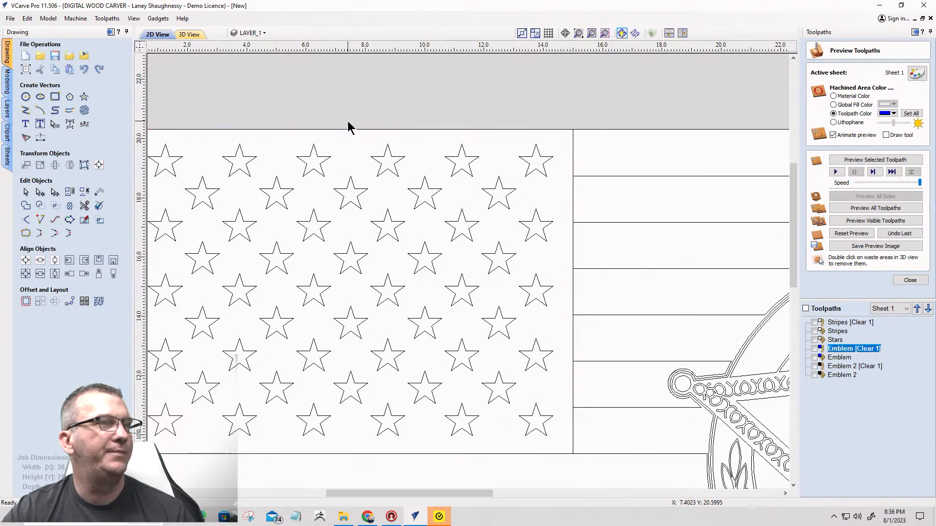
click(349, 129)
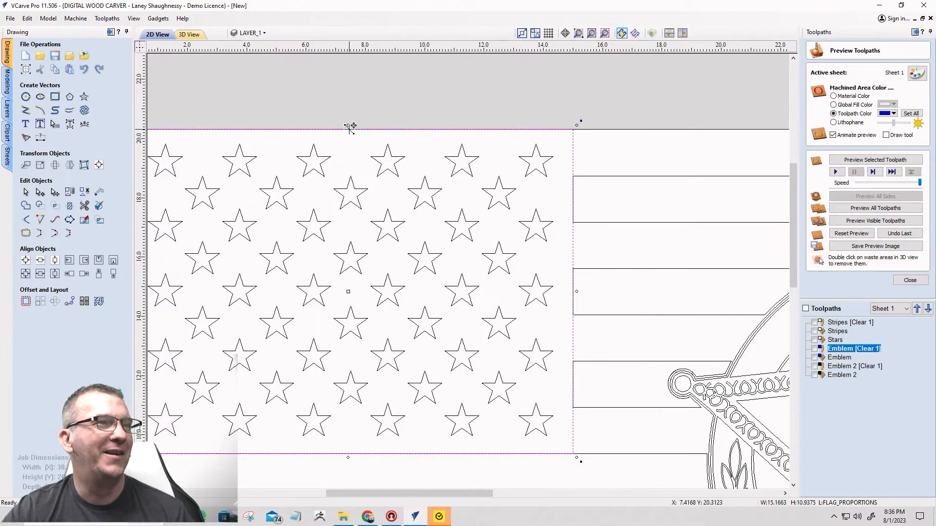
drag(350, 127, 350, 119)
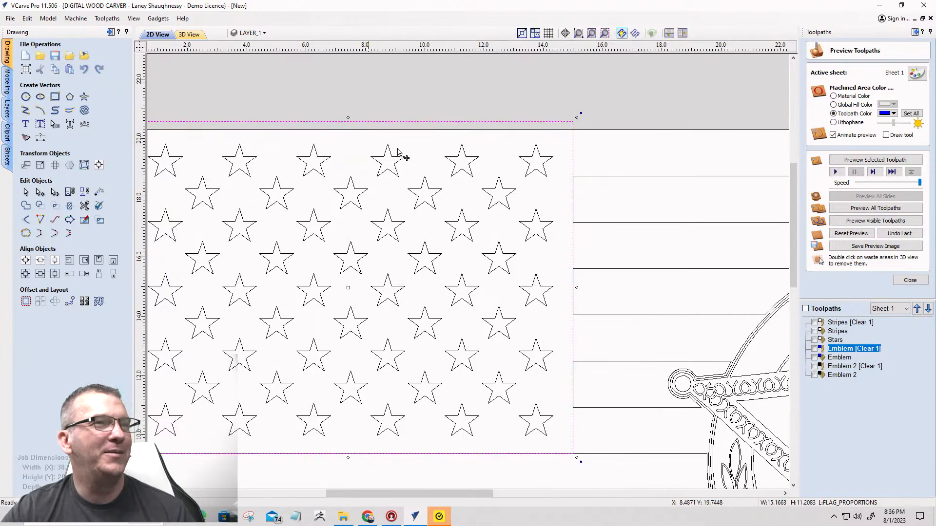
scroll(453, 155, down, 5)
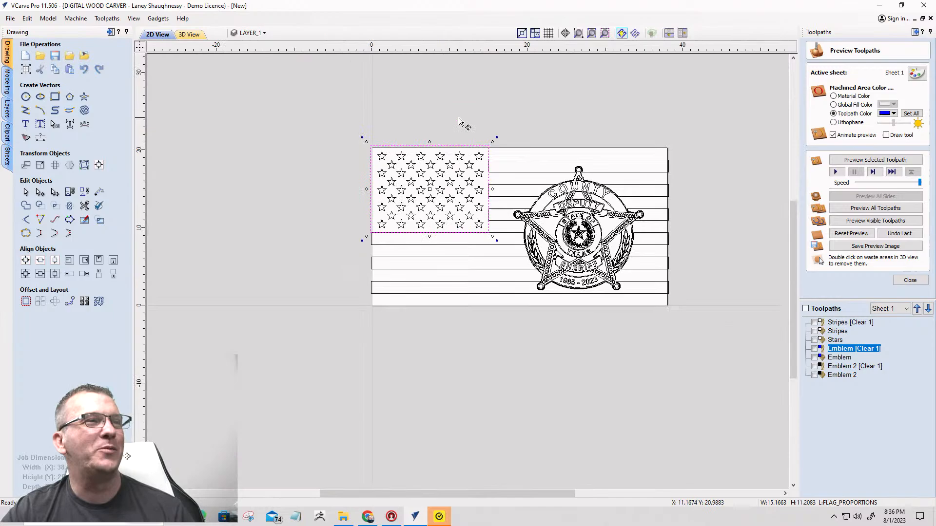
Start a pocket toolpath for the union rectangle with a cut depth of 0.001 inches.
click(911, 281)
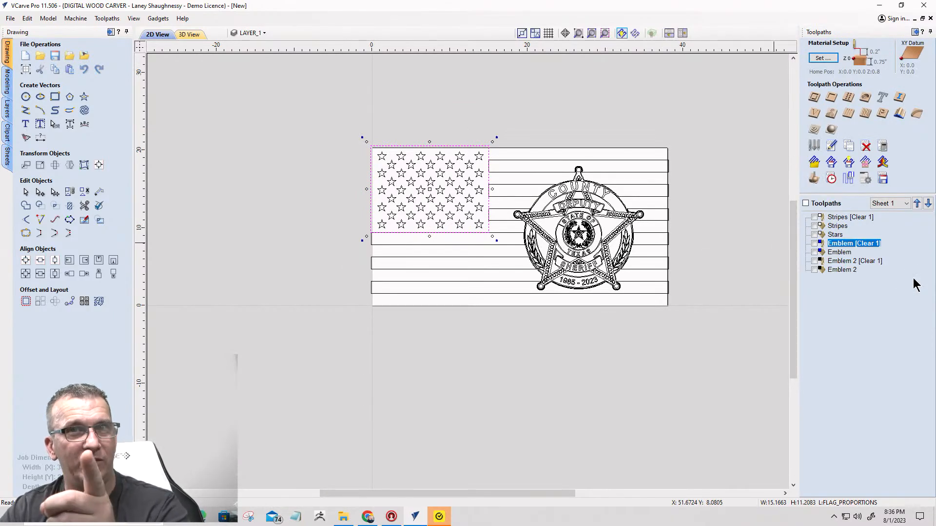
click(832, 98)
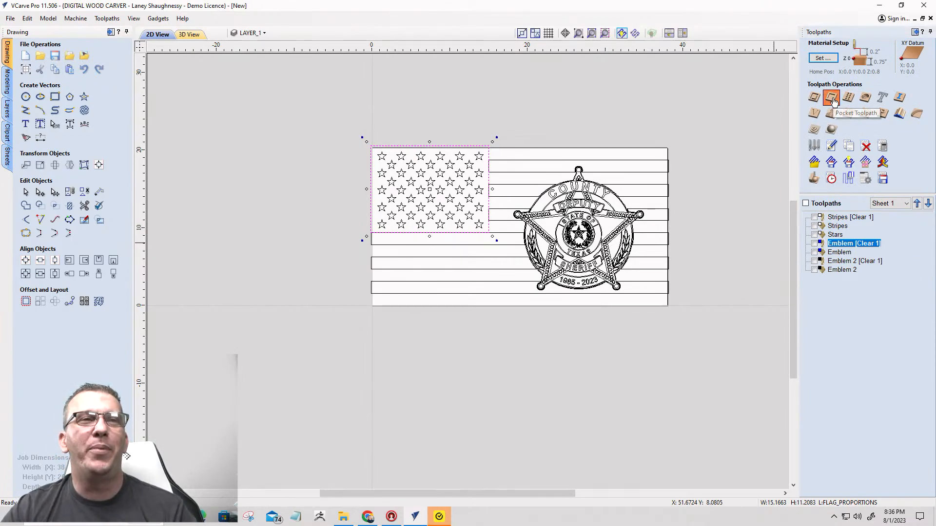
drag(889, 86, 845, 92)
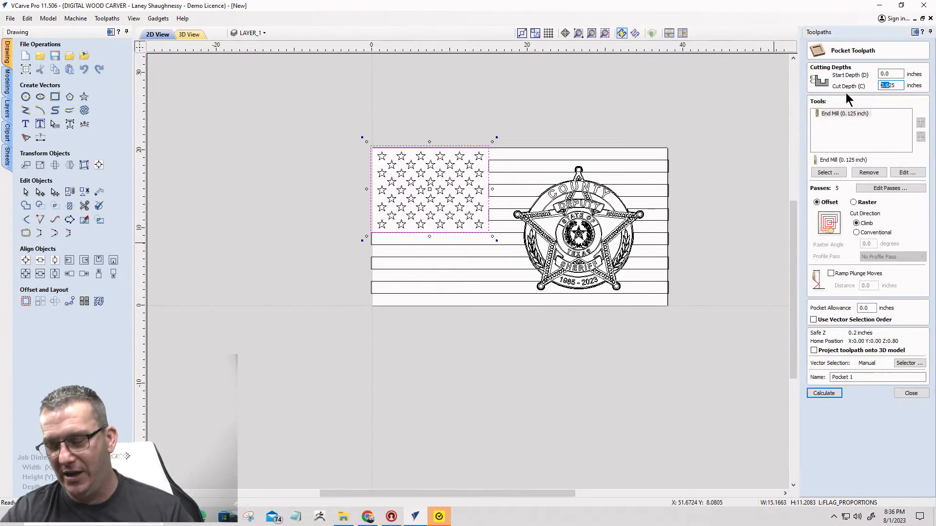
text(0.001)
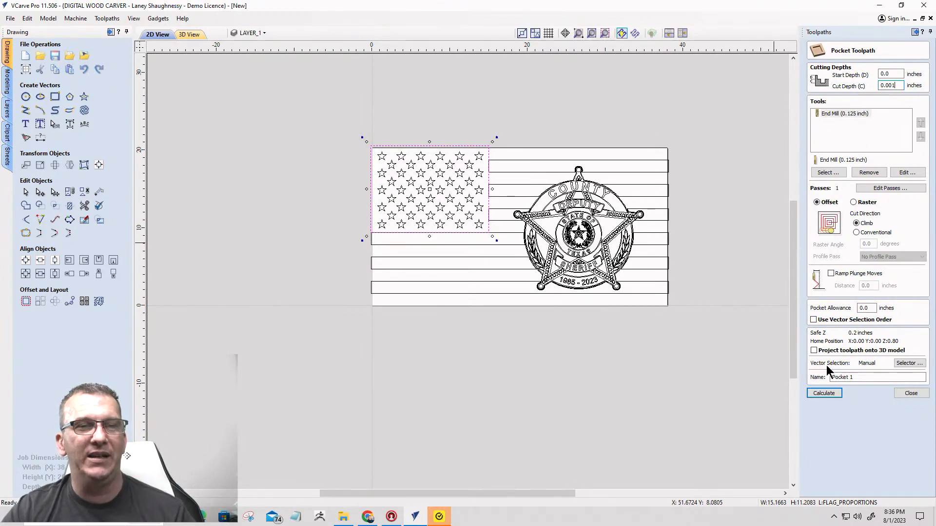
Name the pocket toolpath Union and calculate it.
click(823, 392)
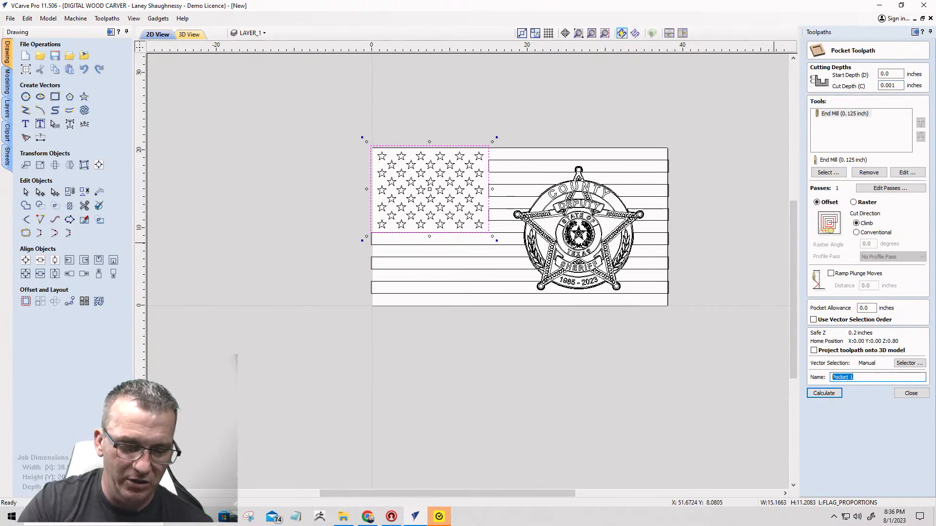
text(UNion)
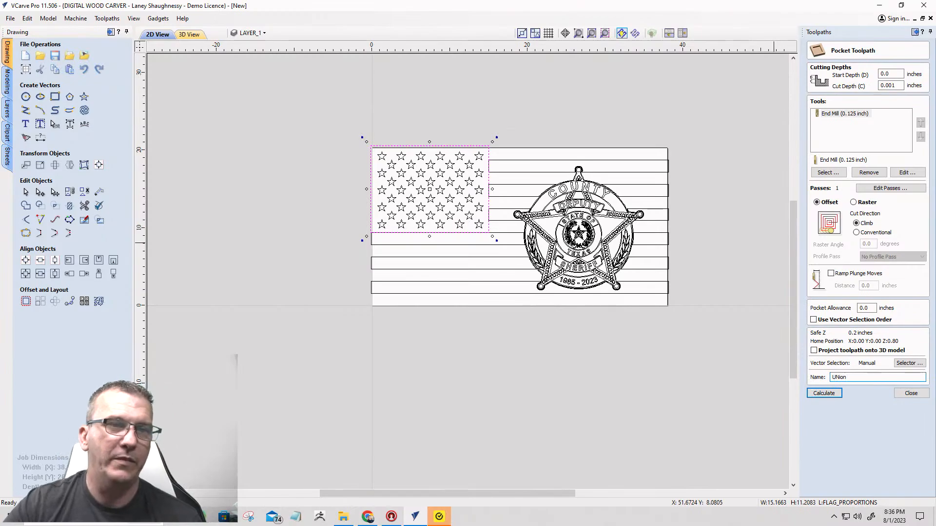
key(BackSpace)
key(BackSpace)
key(BackSpace)
key(BackSpace)
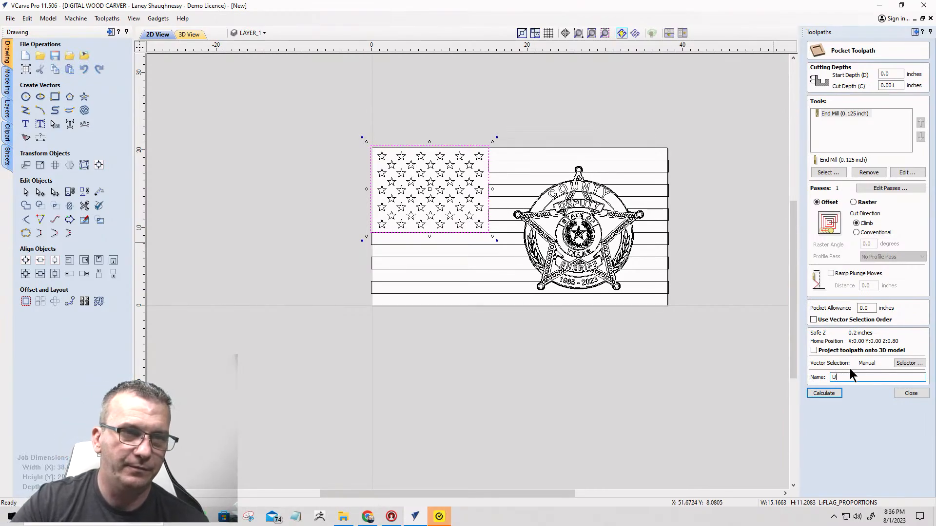
text(nion)
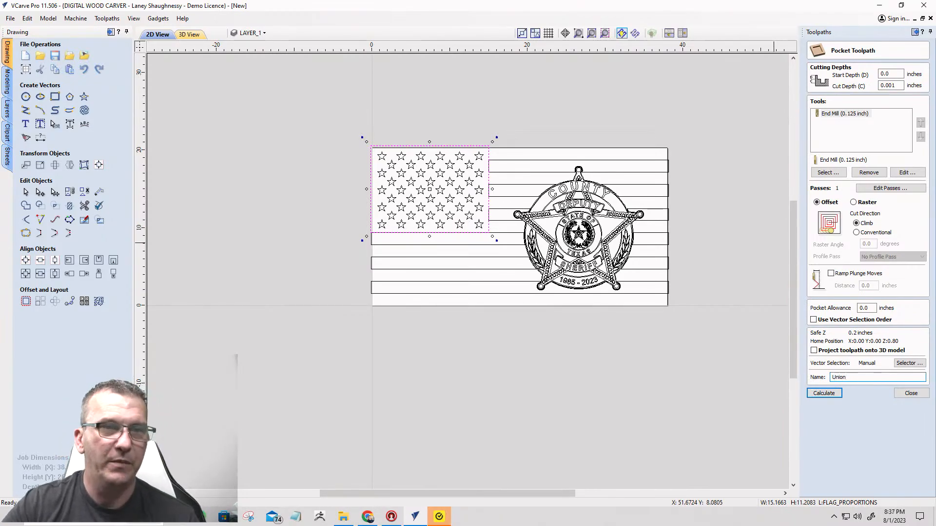
click(829, 395)
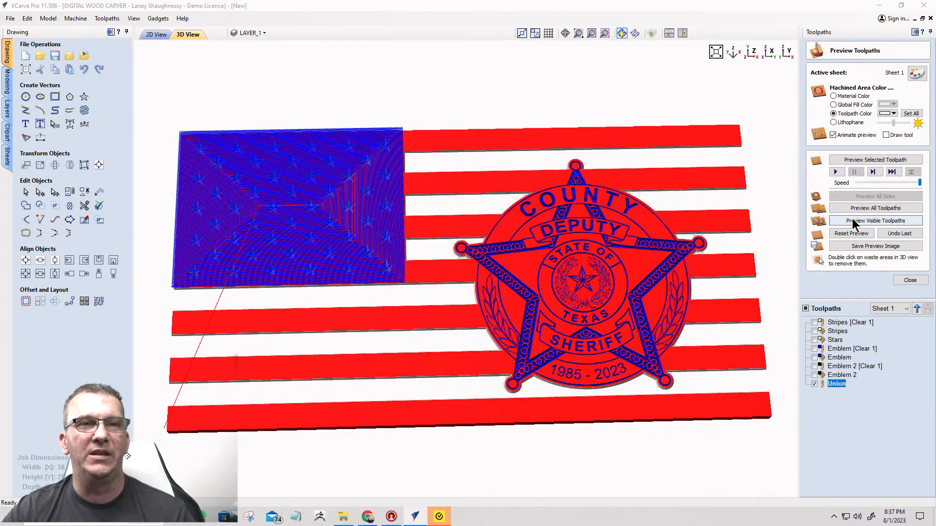
Preview the Union toolpath and set its toolpath colour to blue.
click(853, 220)
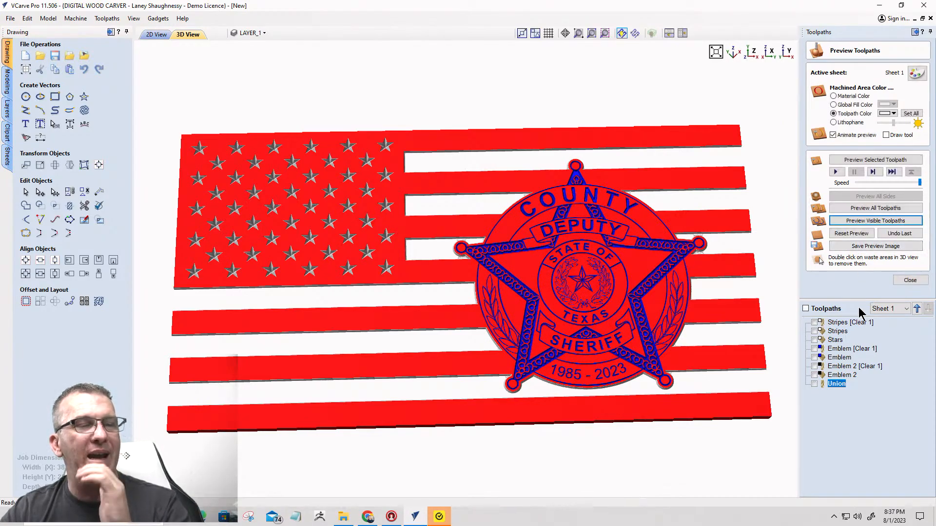
click(893, 113)
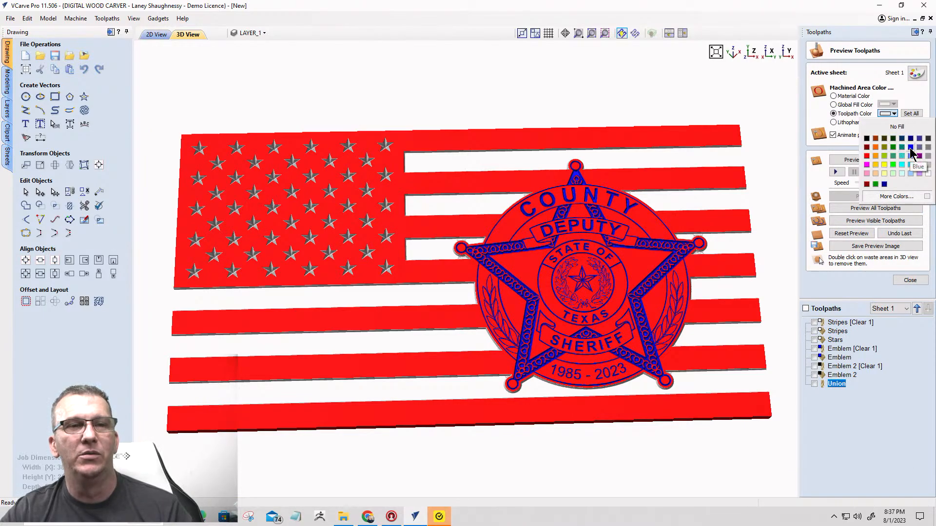
click(910, 148)
scroll(456, 273, up, 3)
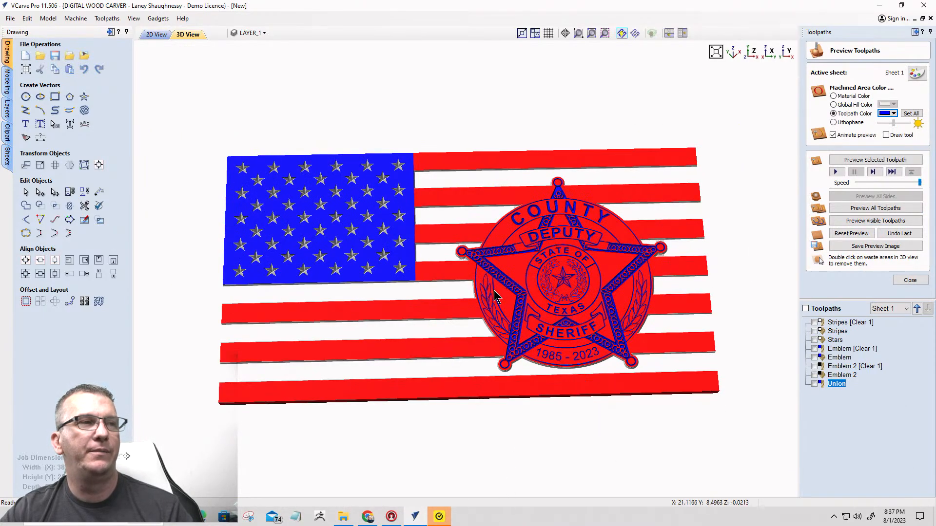
scroll(507, 316, down, 3)
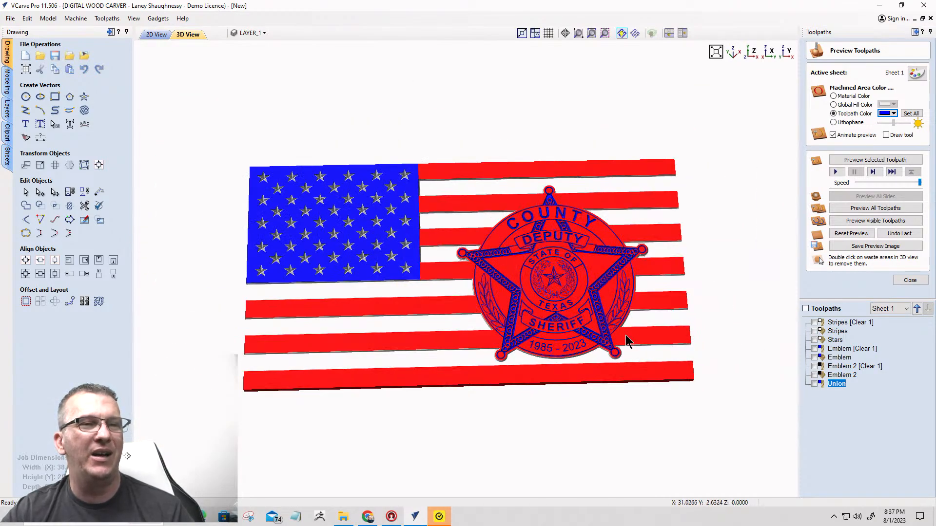
Set the toolpath colour of Emblem [Clear 1] and Emblem to white.
click(835, 349)
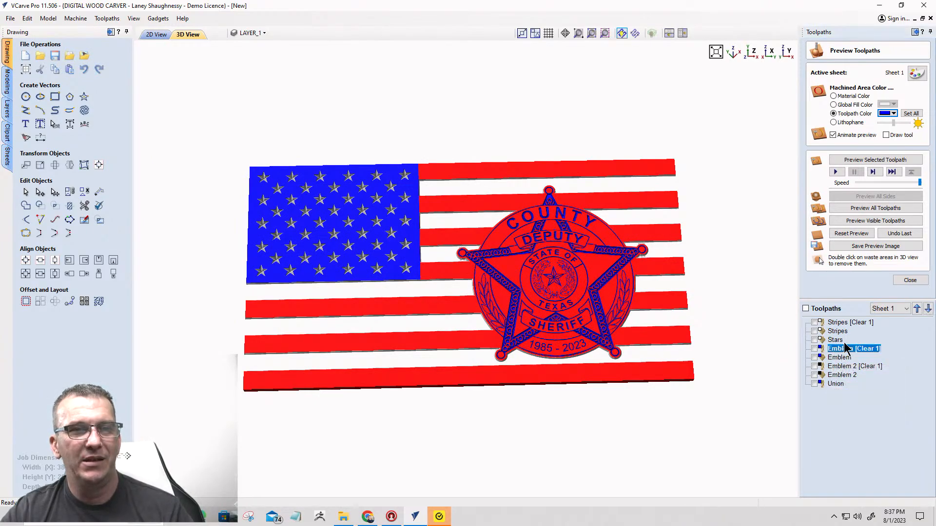
click(893, 113)
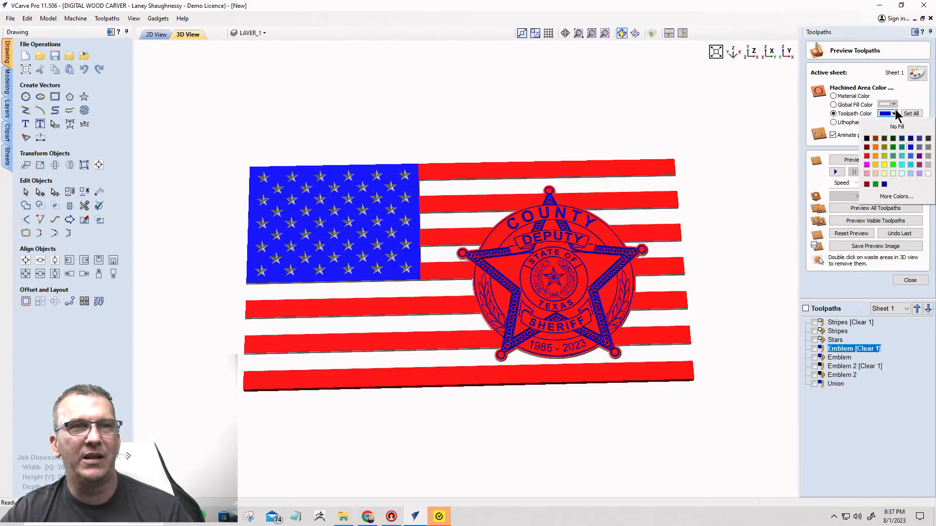
click(927, 174)
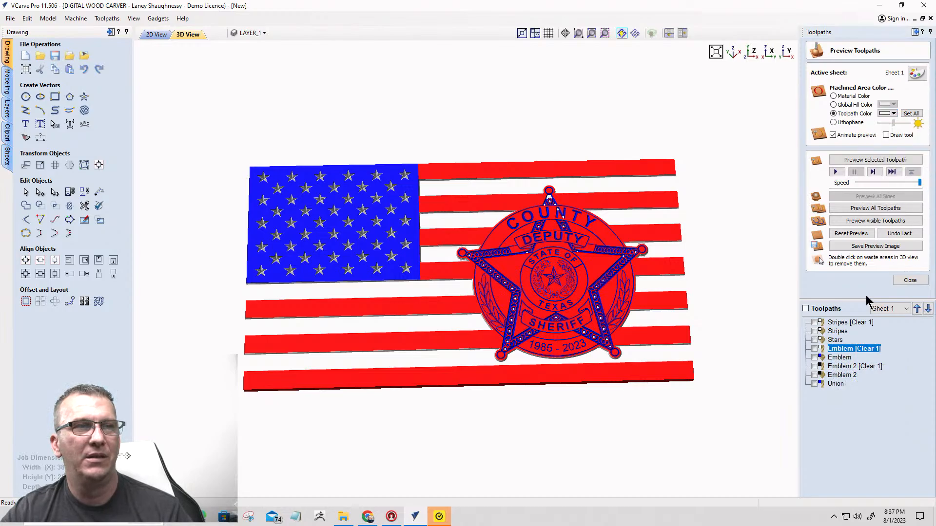
click(835, 357)
click(893, 113)
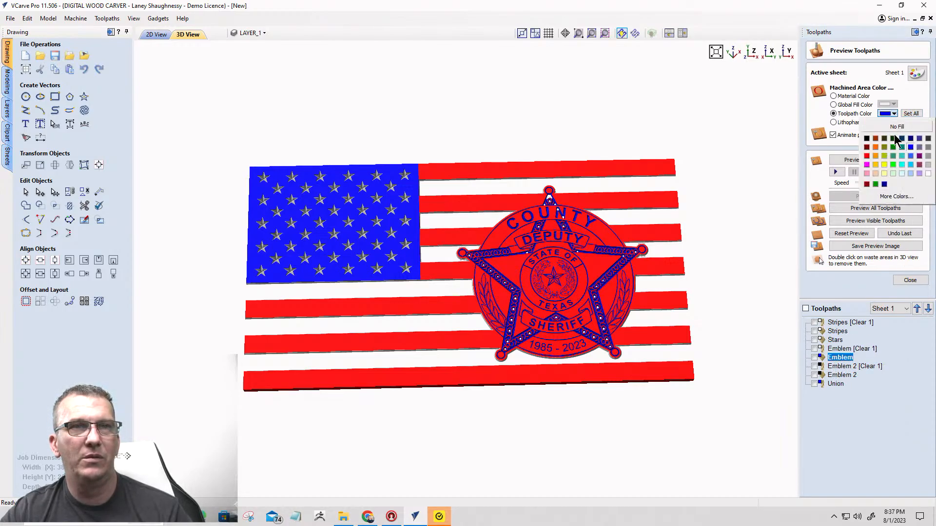
click(927, 174)
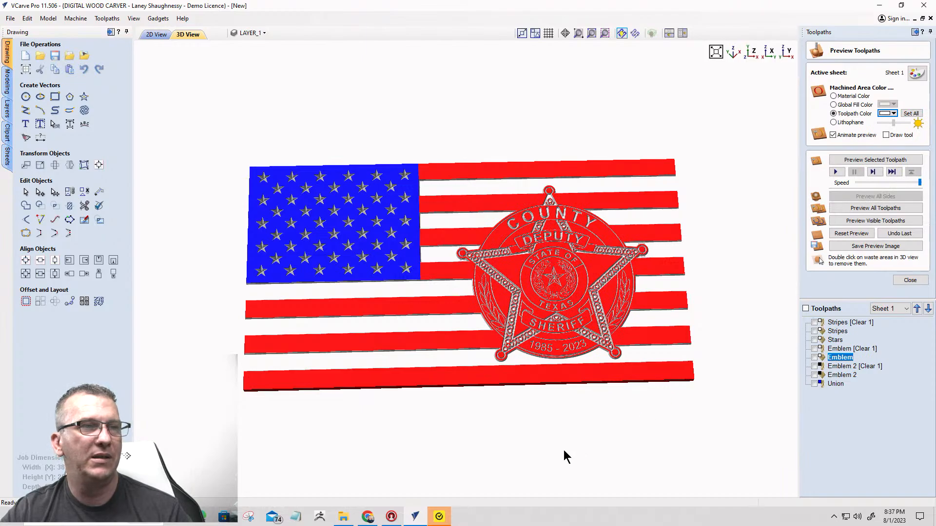
Try brown, light orange, dark grey and black as the toolpath colour of Emblem.
click(894, 113)
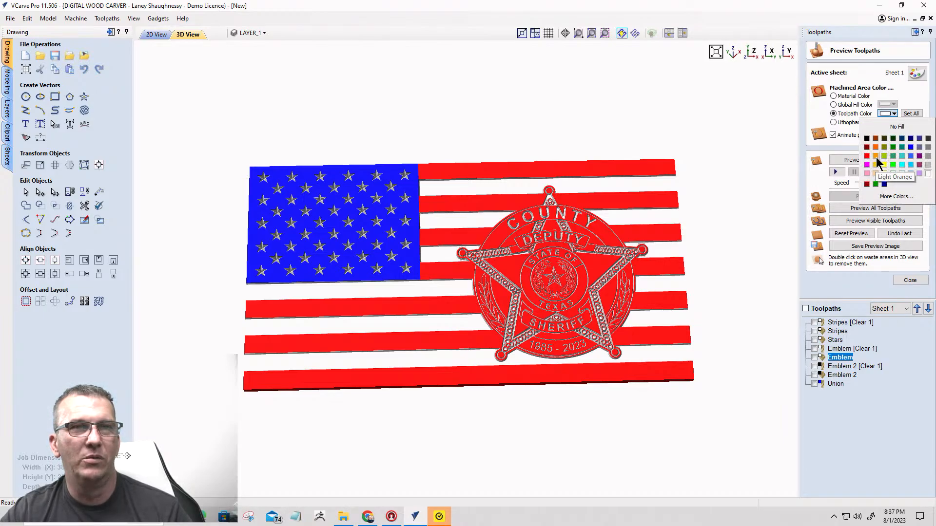
click(873, 138)
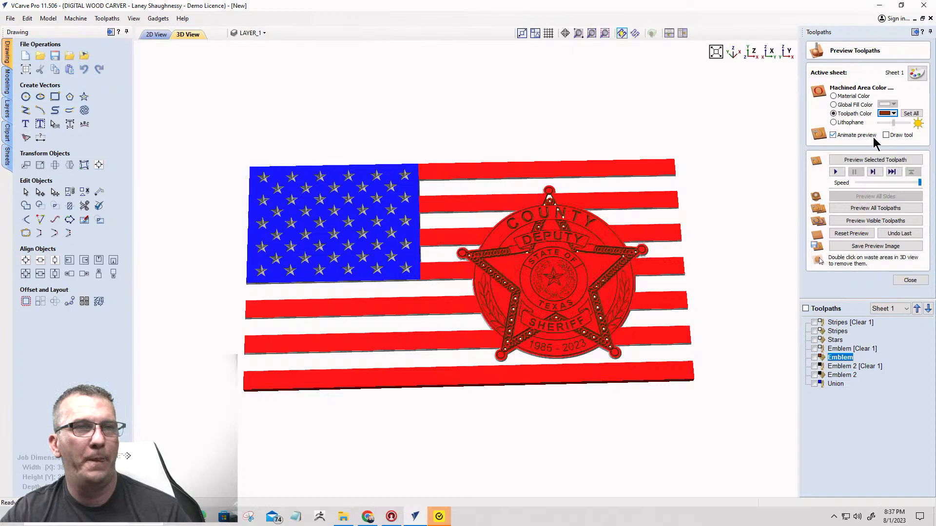
click(892, 113)
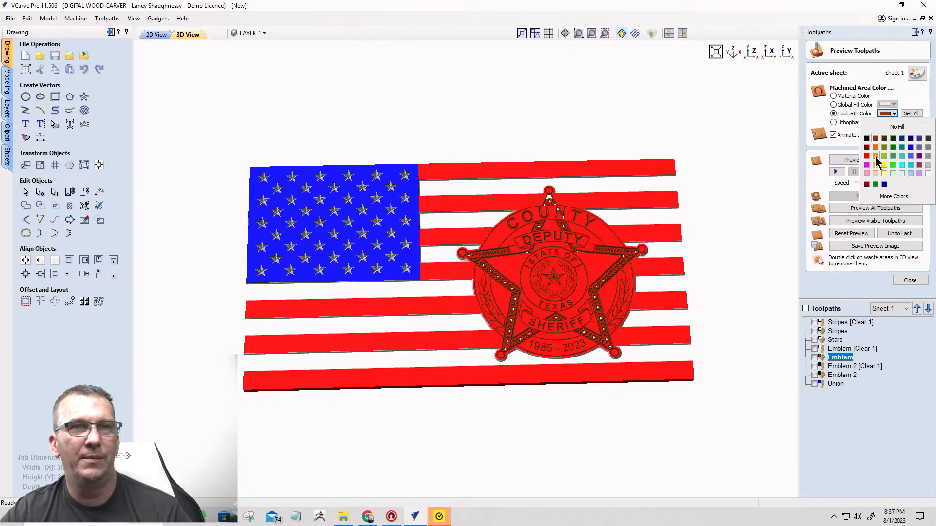
click(875, 156)
click(885, 115)
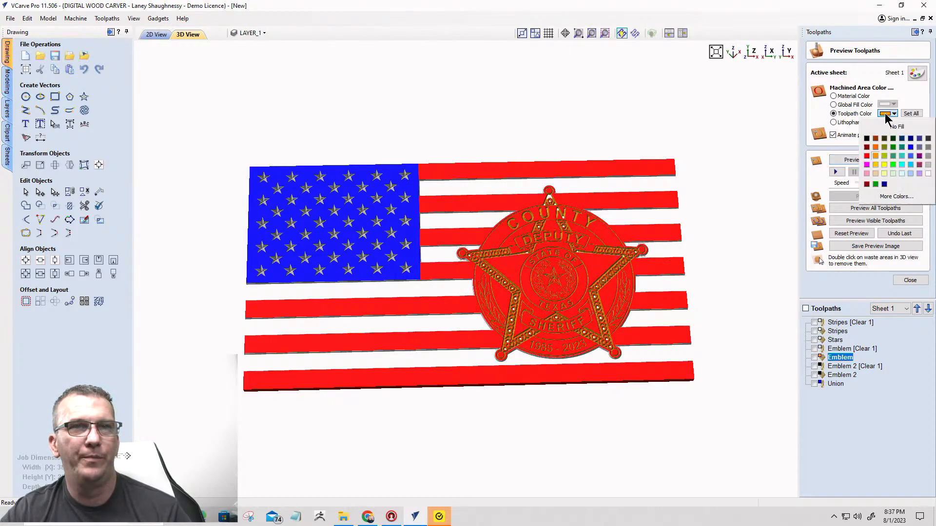
click(928, 139)
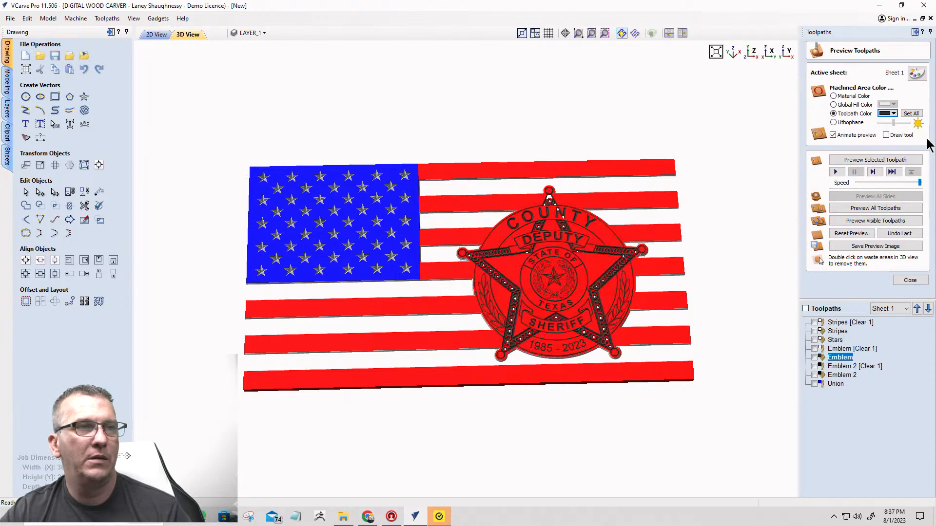
click(892, 114)
click(866, 140)
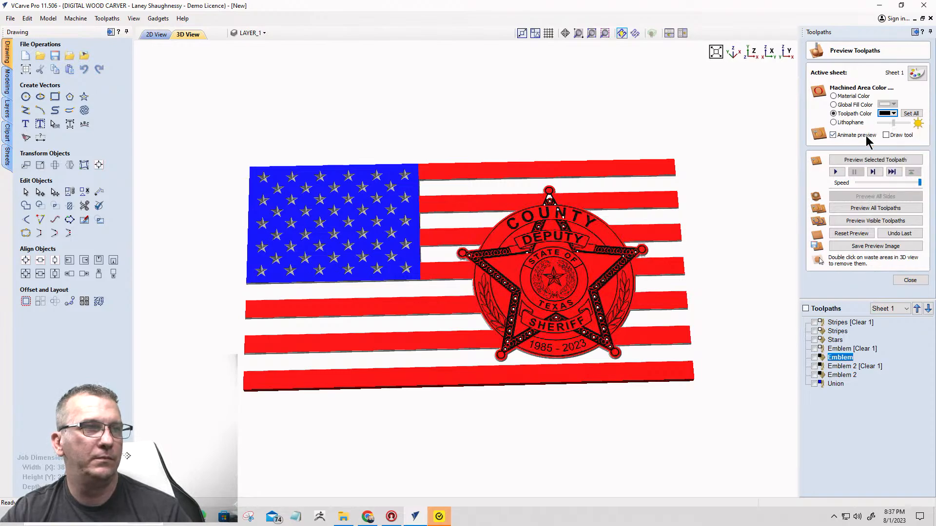
Set the toolpath colour of Emblem to a very pale, near-white shade.
click(893, 114)
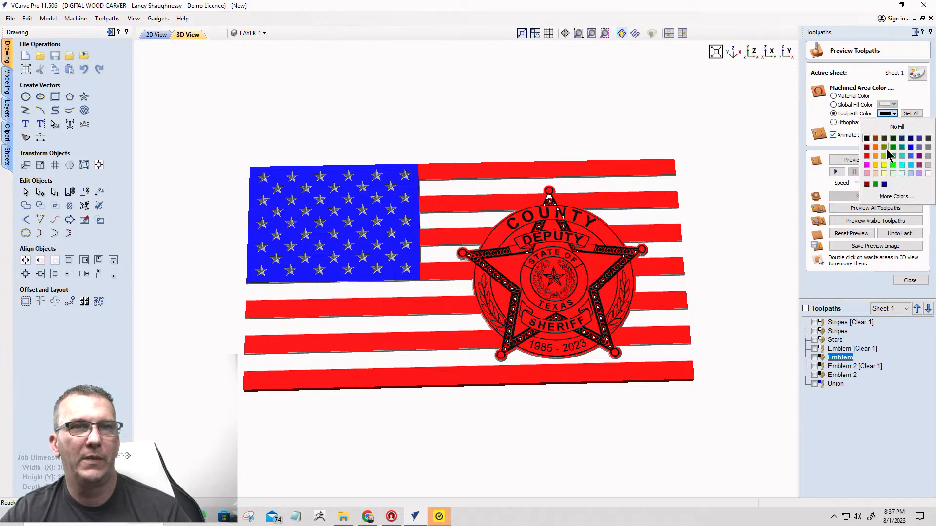
click(910, 174)
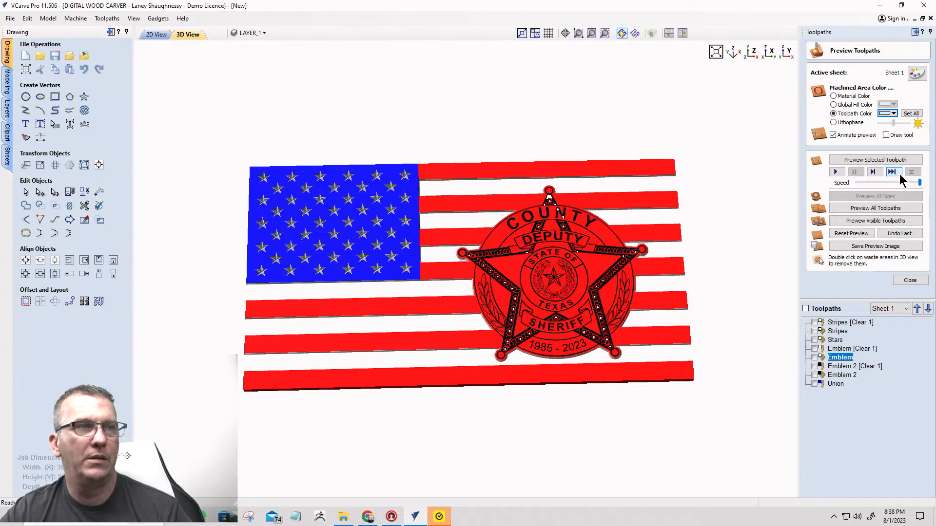
Try magenta and white as the toolpath colour of Emblem.
click(887, 114)
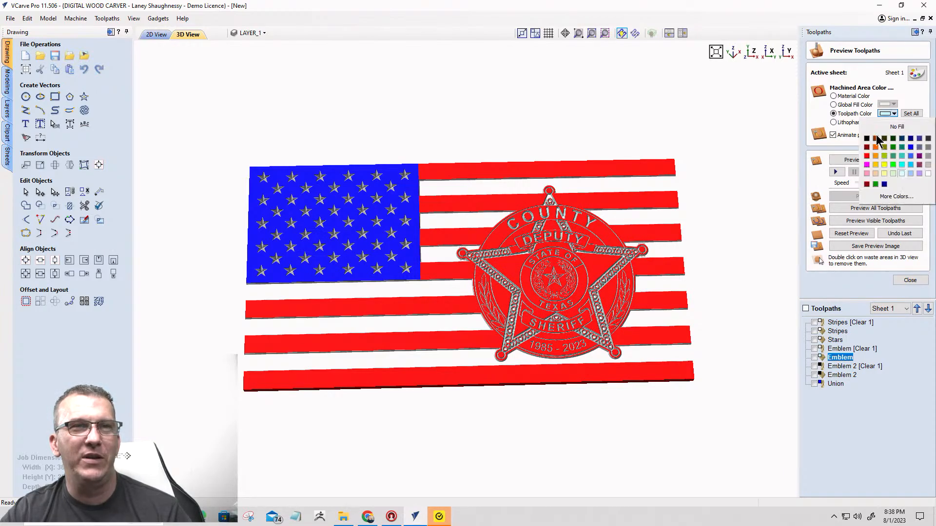
click(867, 166)
click(888, 114)
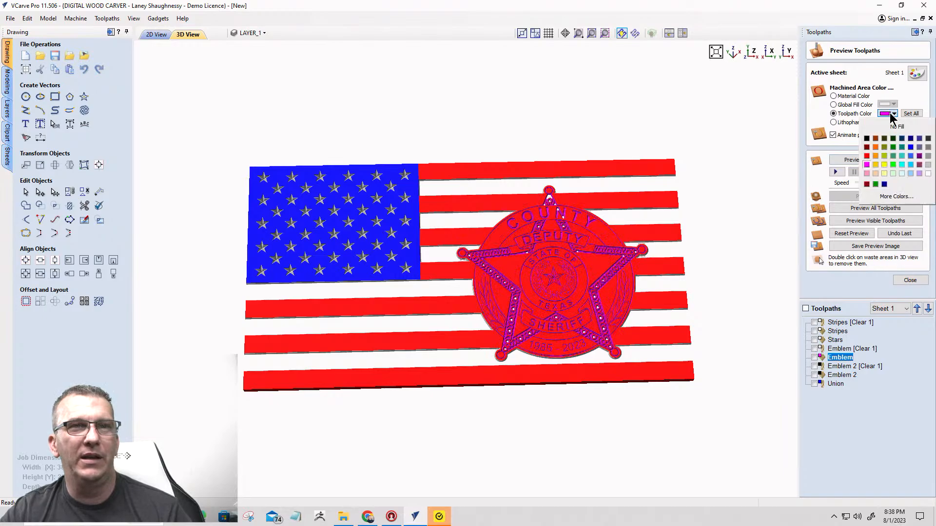
click(927, 173)
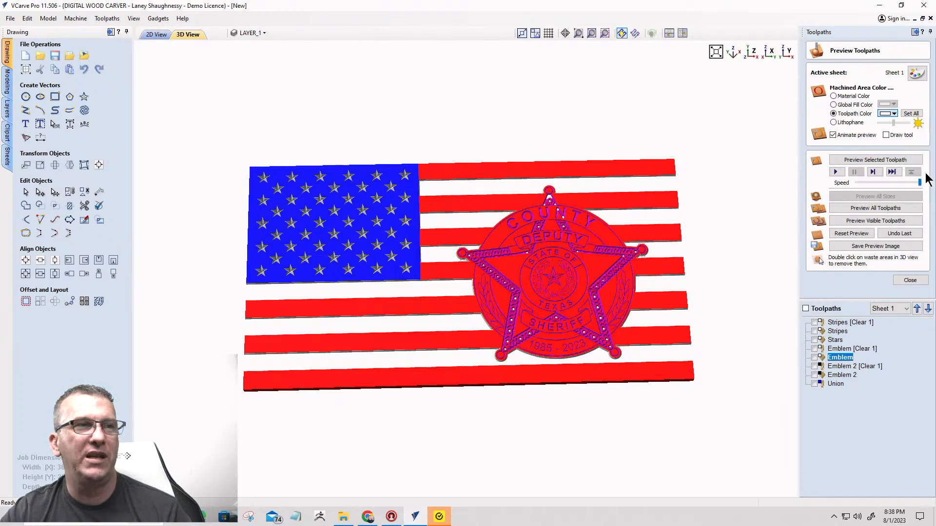
Set the toolpath colour of both Emblem and Emblem [Clear 1] to black.
click(889, 114)
click(866, 139)
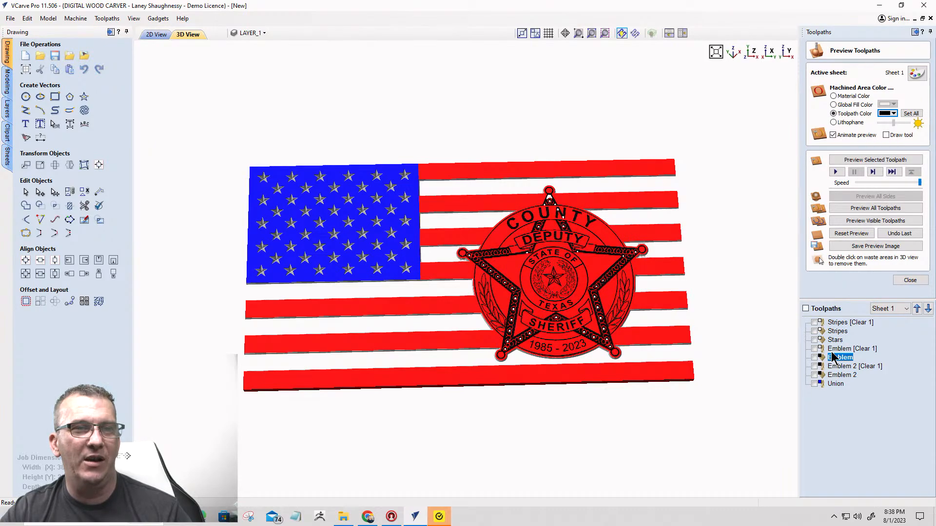
click(835, 349)
click(890, 114)
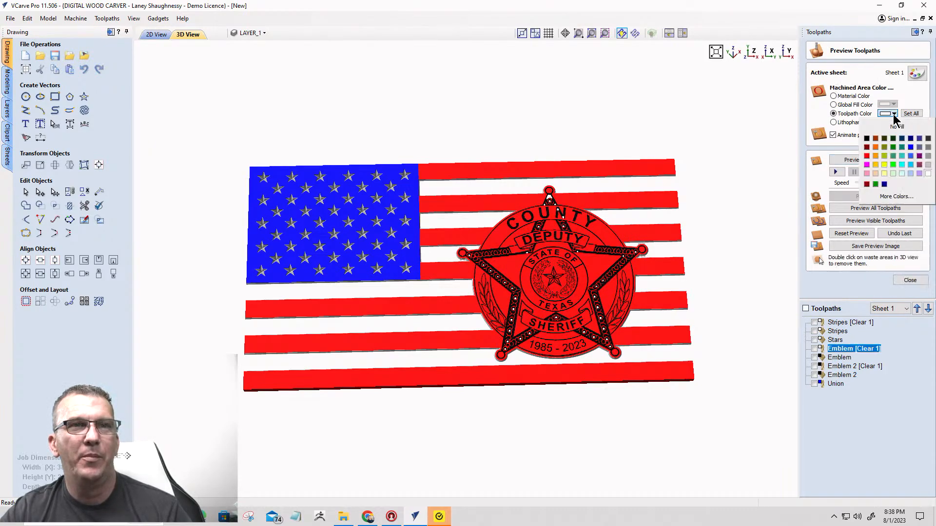
click(866, 140)
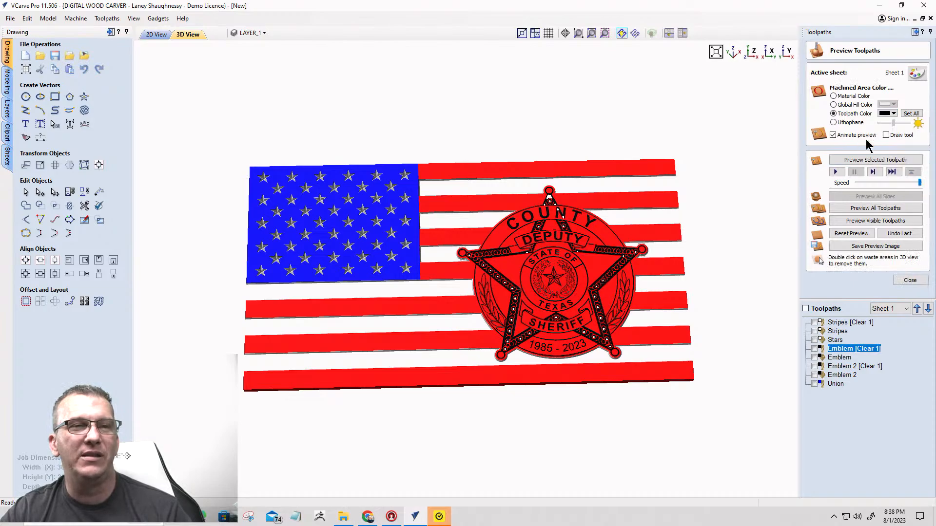
Examine the blue union and its carved stars up close in the 3D preview, with the Union toolpath selected.
drag(514, 326, 397, 239)
scroll(321, 229, up, 3)
middle_drag(321, 224, 545, 312)
scroll(556, 365, up, 2)
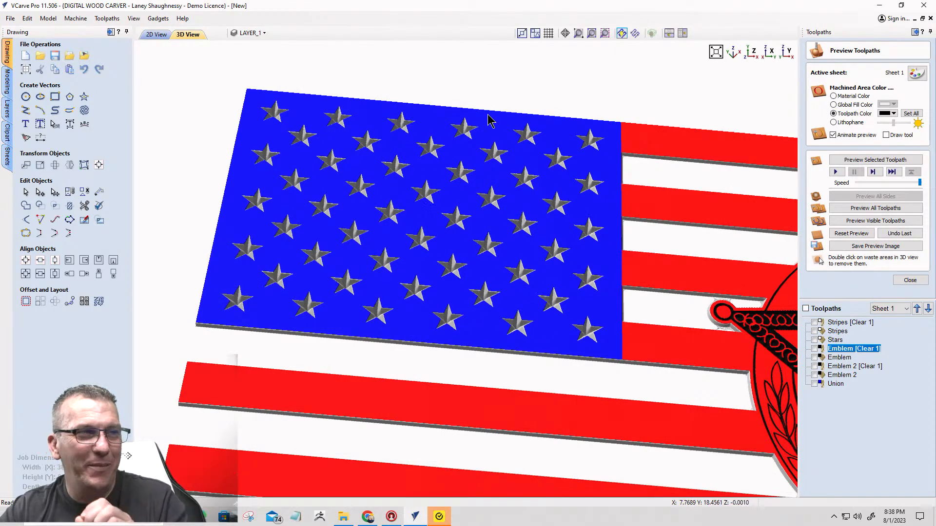
click(836, 384)
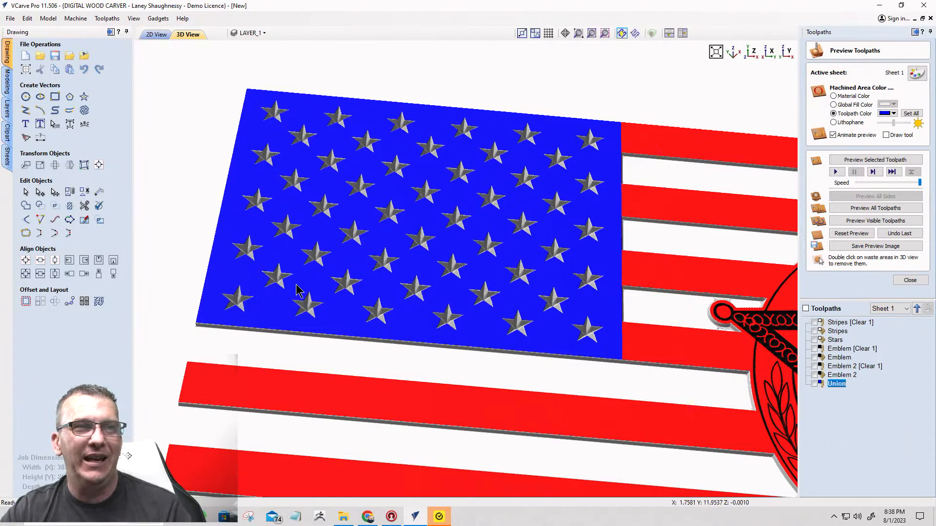
scroll(439, 244, down, 2)
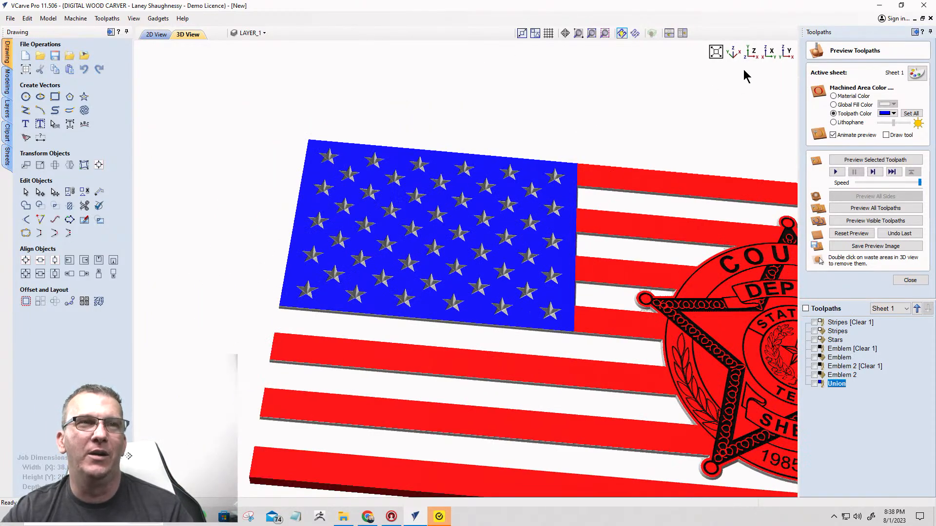
Examine the whole flag from above and at an angle, inspecting the badge and stripes up close.
click(751, 51)
drag(338, 409, 376, 357)
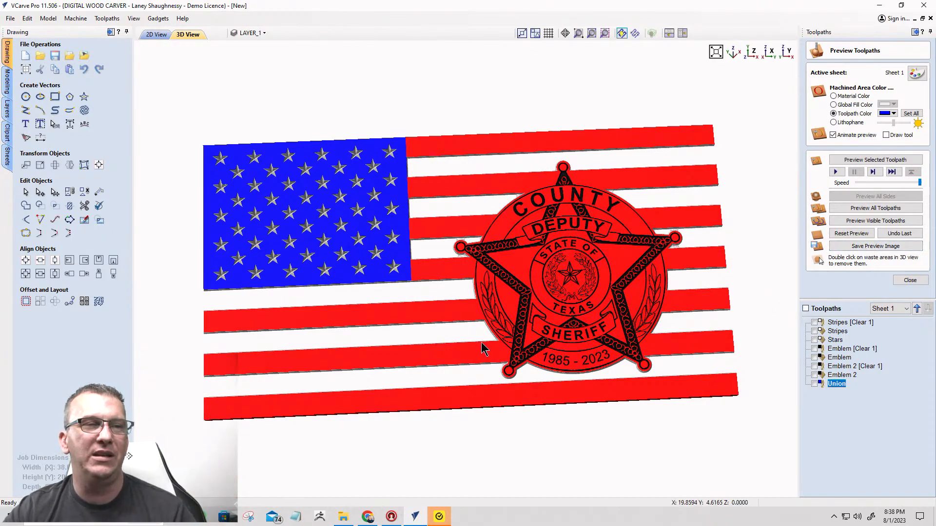
drag(486, 341, 579, 274)
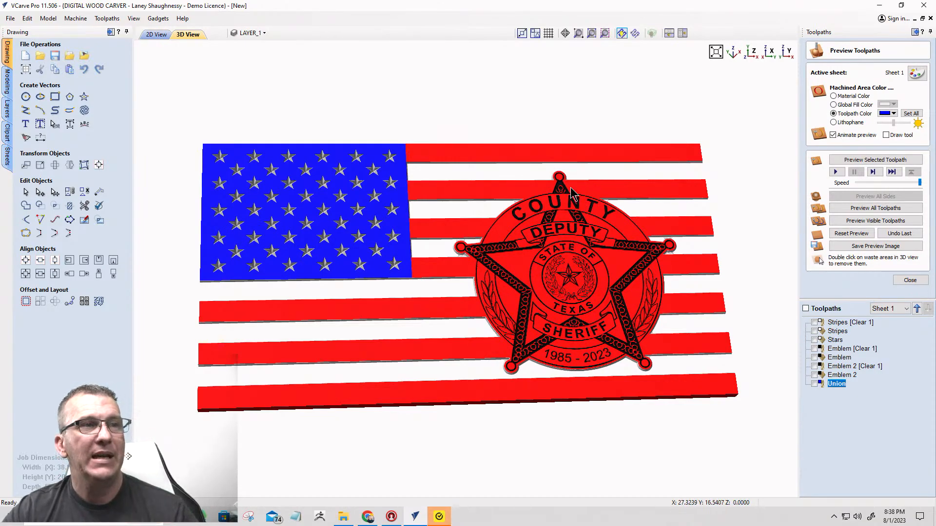
scroll(567, 176, up, 3)
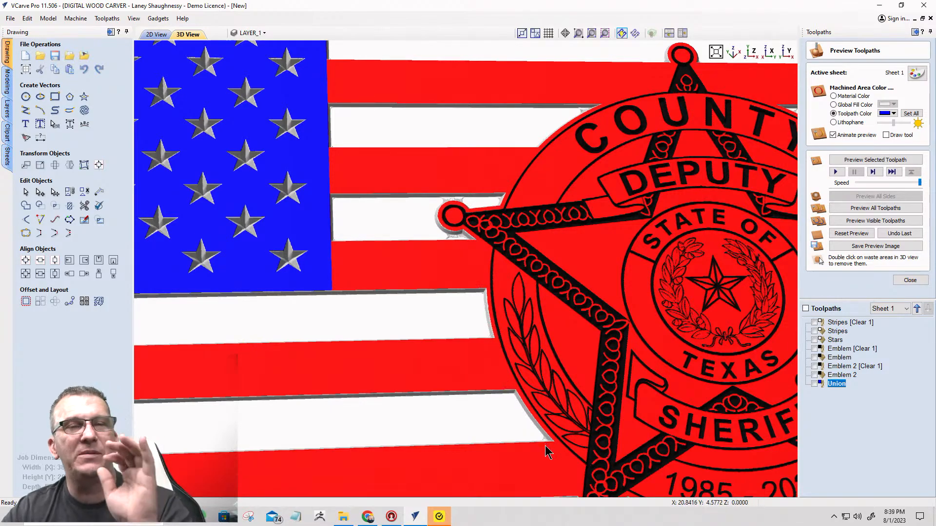
scroll(487, 390, down, 5)
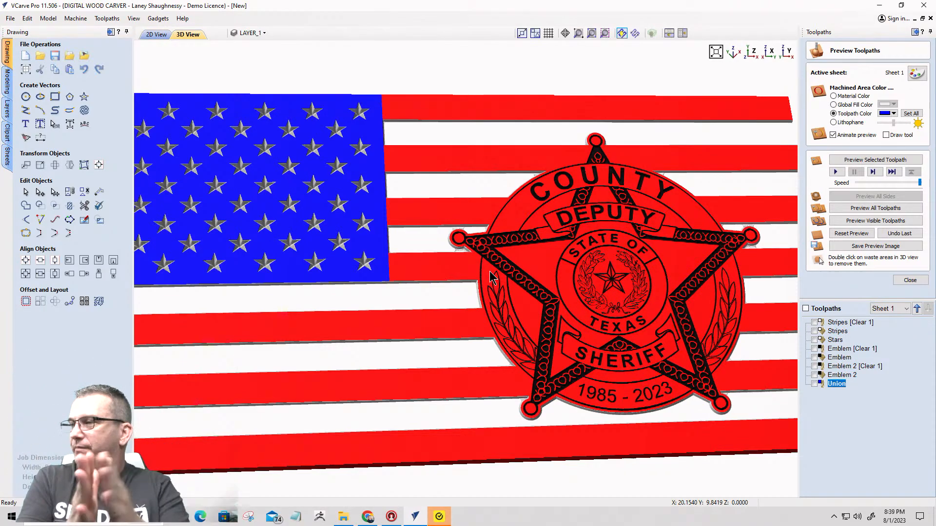
scroll(480, 281, down, 4)
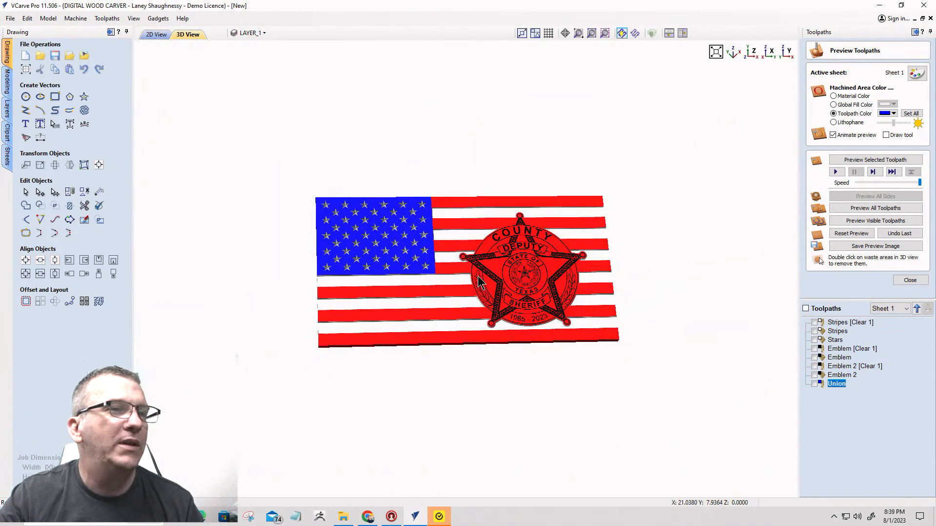
scroll(468, 300, up, 3)
scroll(526, 399, down, 3)
scroll(516, 336, up, 2)
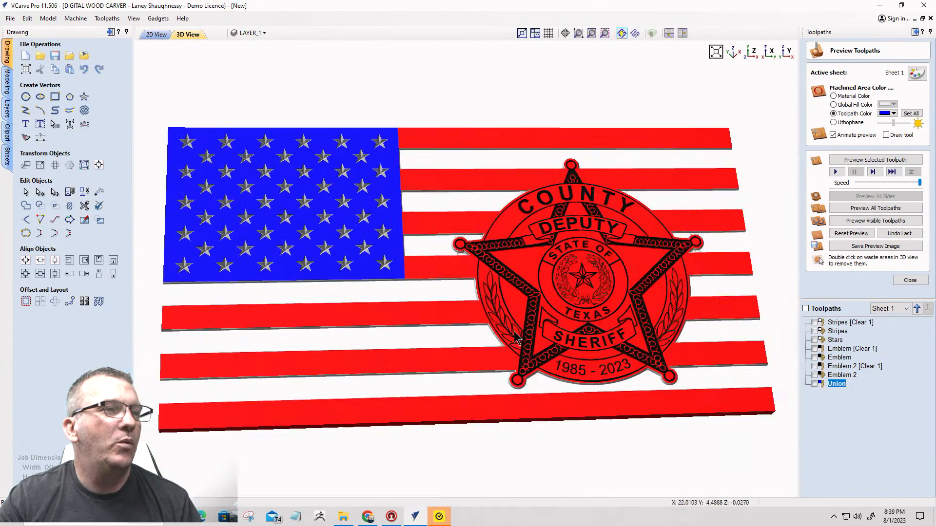
scroll(516, 336, up, 1)
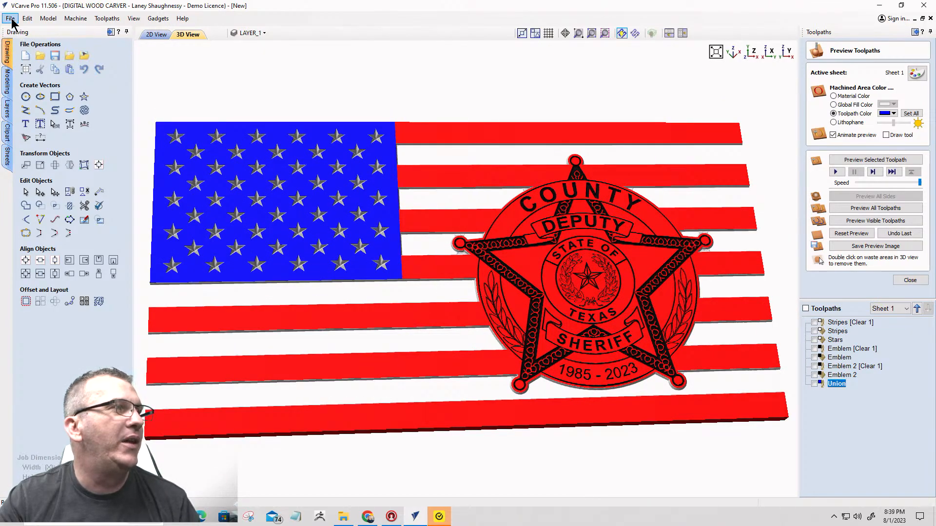
Save the project as "Sample VCarve Flag with Badge" in the User Choice Class folder.
click(10, 19)
click(12, 84)
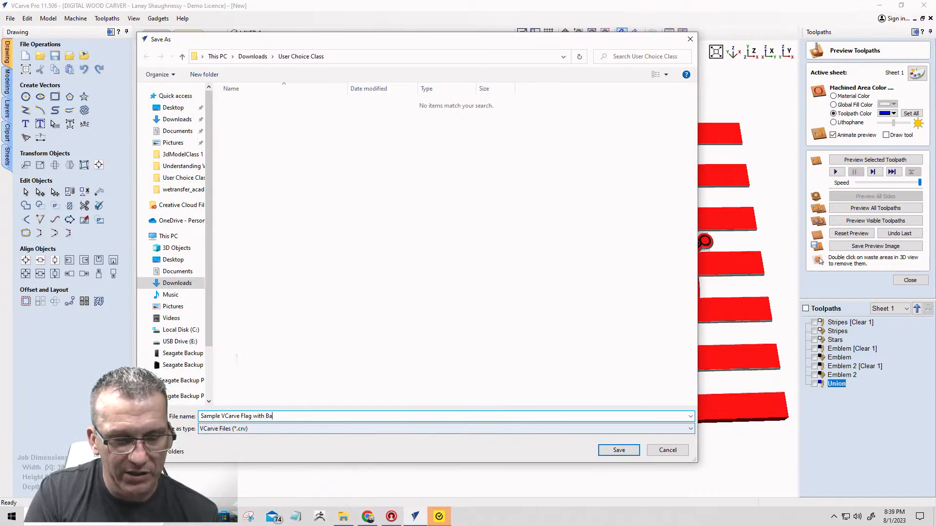
click(617, 452)
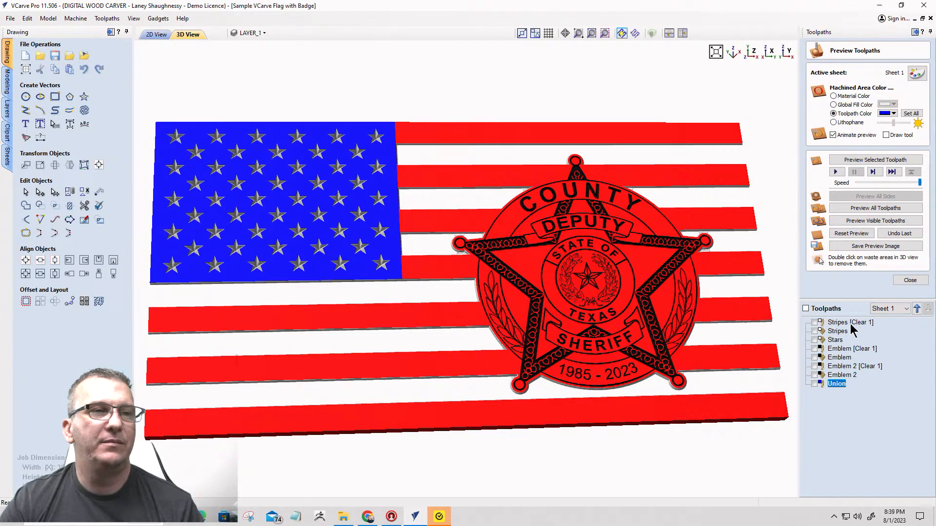
Reorder the toolpaths so that Emblem [Clear 1] comes directly after Stripes [Clear 1].
drag(405, 323, 469, 334)
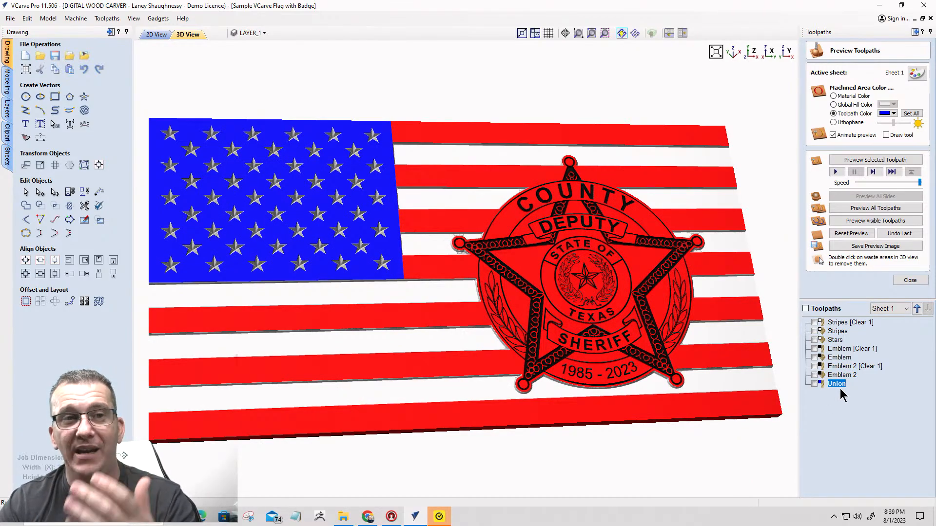
mouse_move(844, 352)
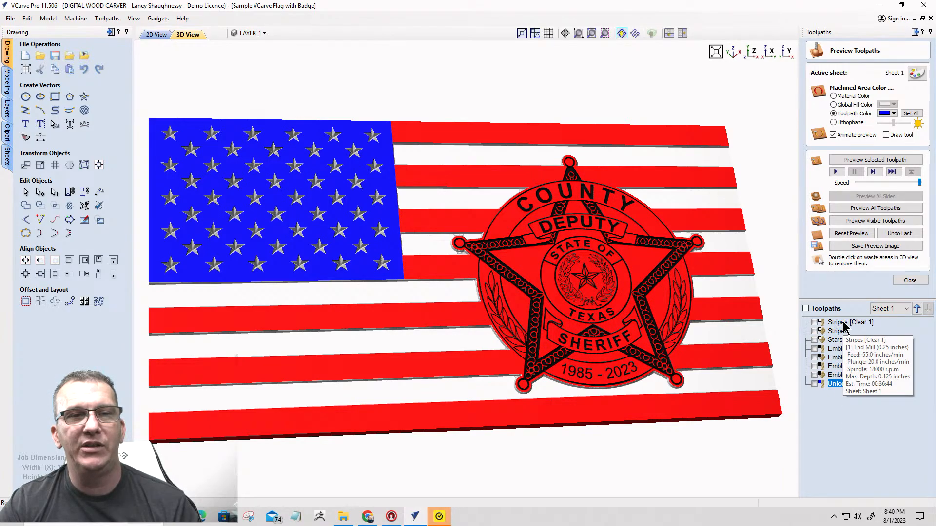
click(844, 324)
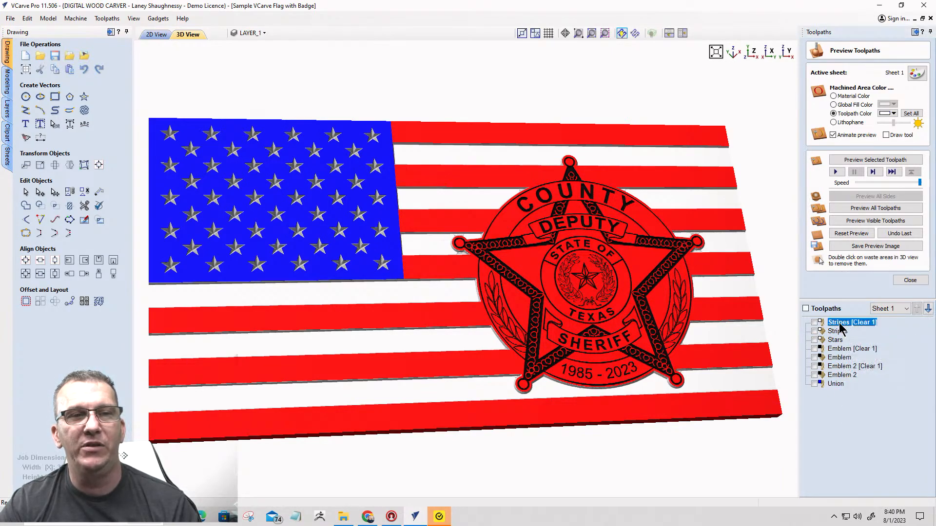
click(850, 349)
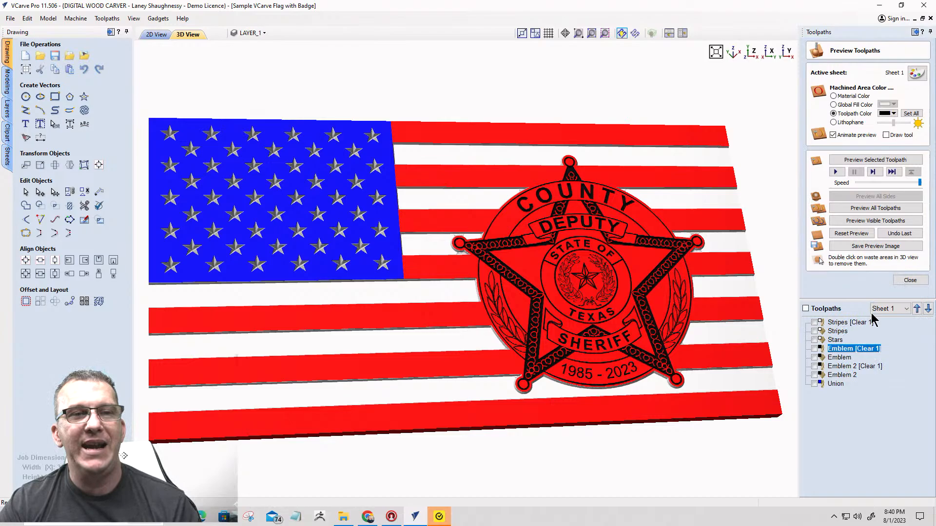
click(917, 309)
click(917, 309)
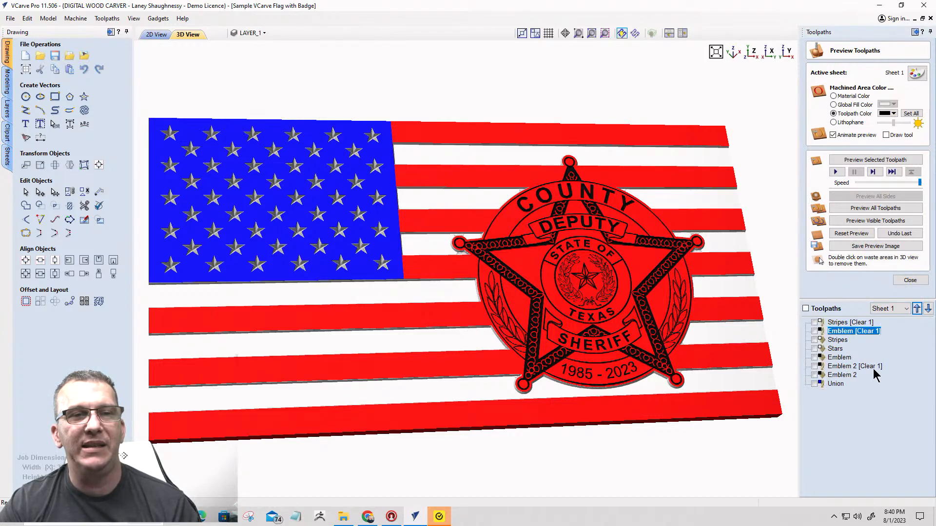
Move the Emblem 2 [Clear 1] toolpath up to directly follow Emblem [Clear 1].
click(872, 366)
click(917, 309)
click(916, 309)
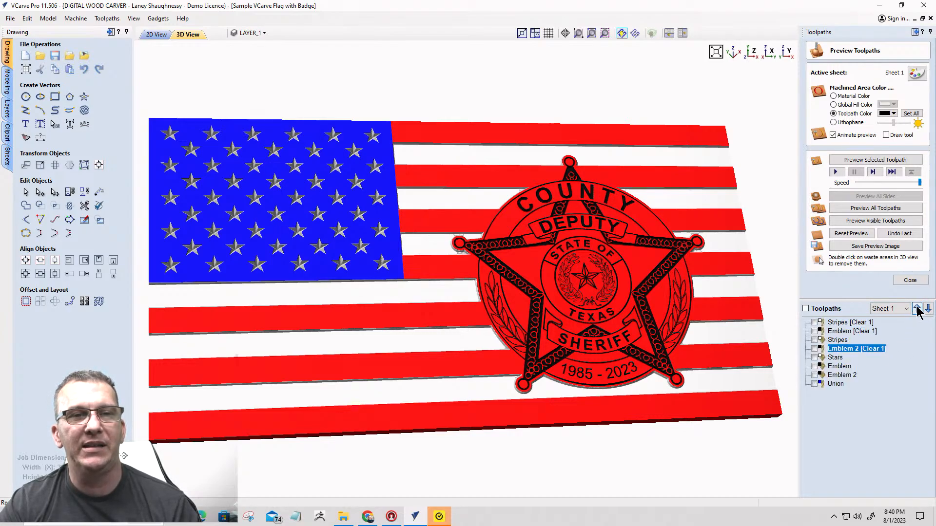
click(916, 309)
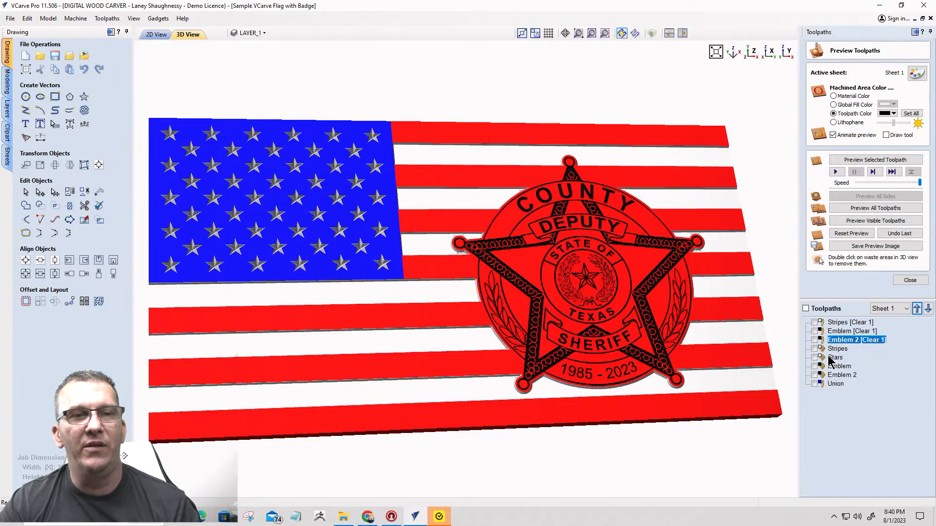
Move the Union toolpath up to directly before Stripes and close the toolpath preview.
click(835, 385)
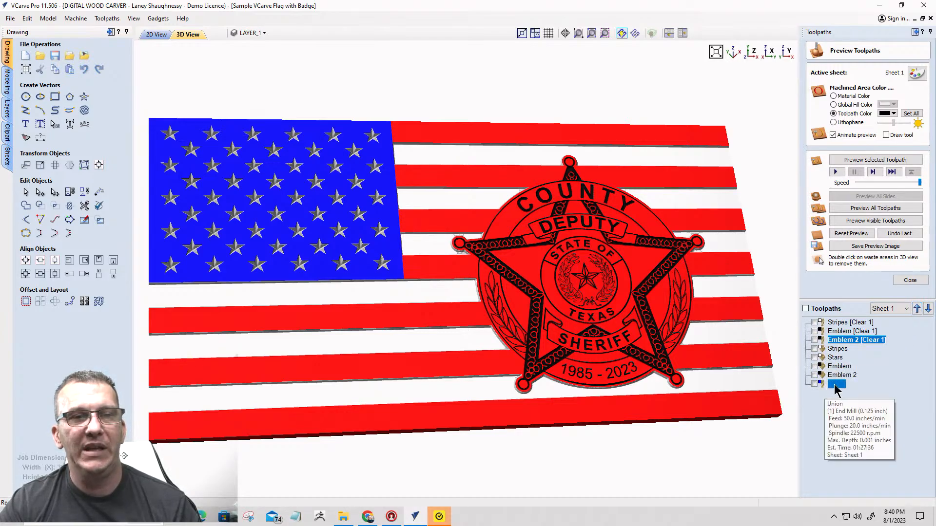
click(917, 309)
click(916, 309)
click(916, 309)
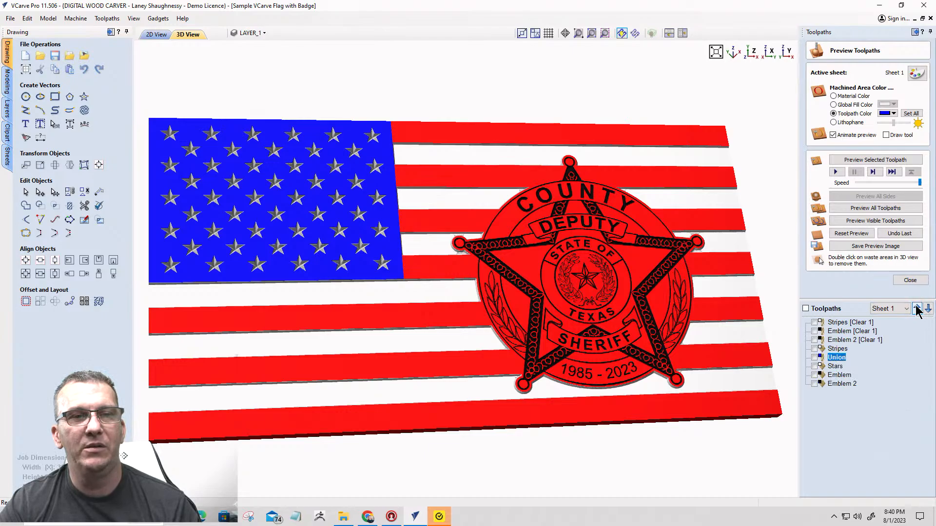
click(917, 309)
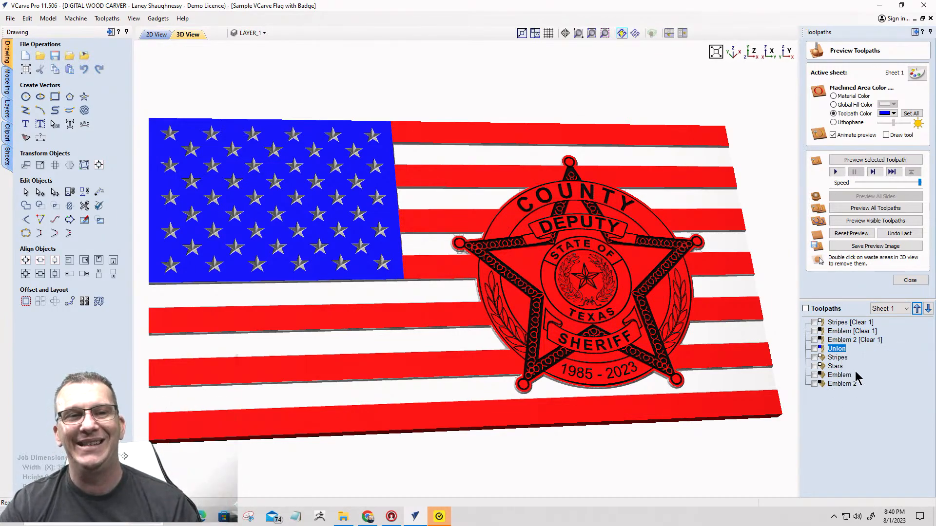
click(910, 281)
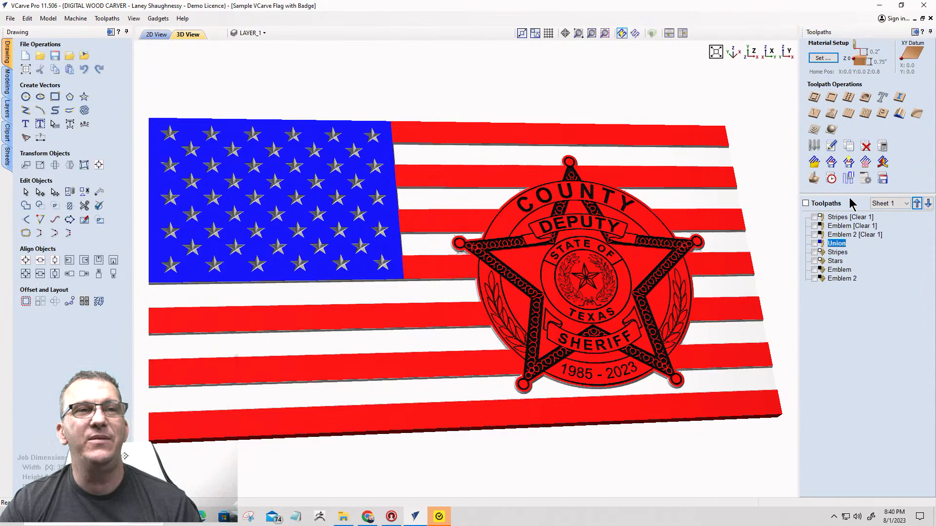
Start saving the toolpaths, postpone the machine's post-processor configuration, and choose the Digital Wood Carver Helical Arcs (inch) post-processor.
click(882, 179)
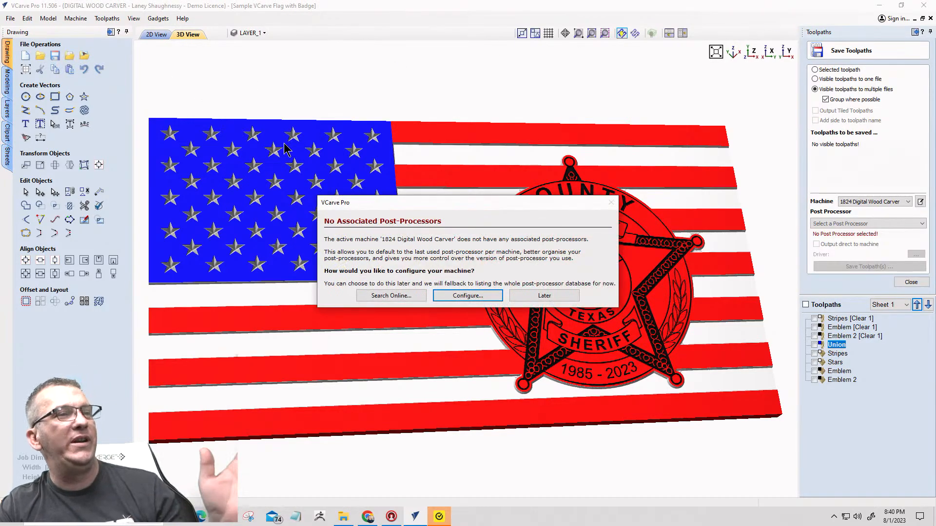
click(536, 297)
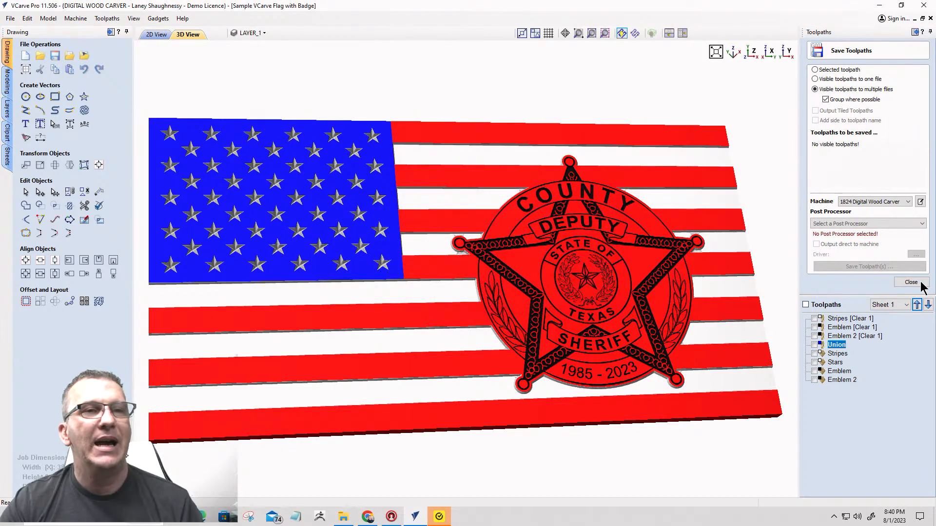
click(909, 225)
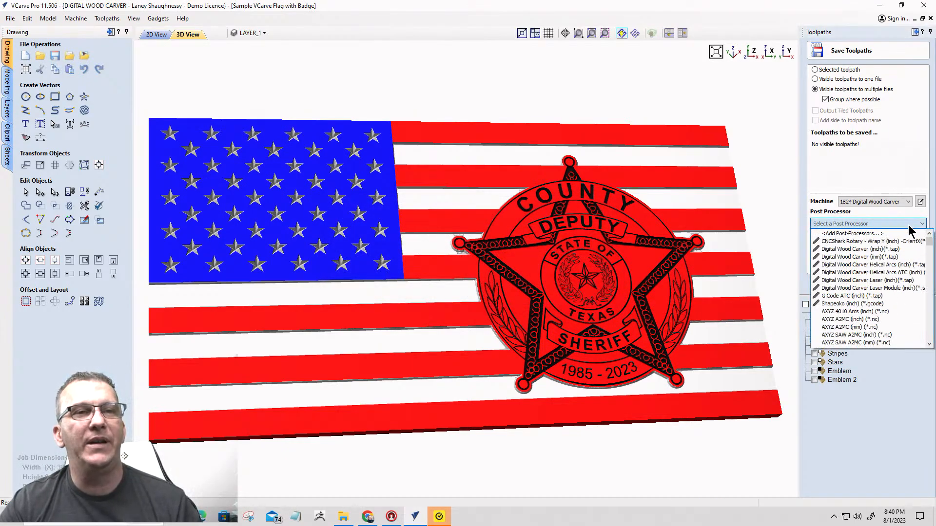
click(860, 266)
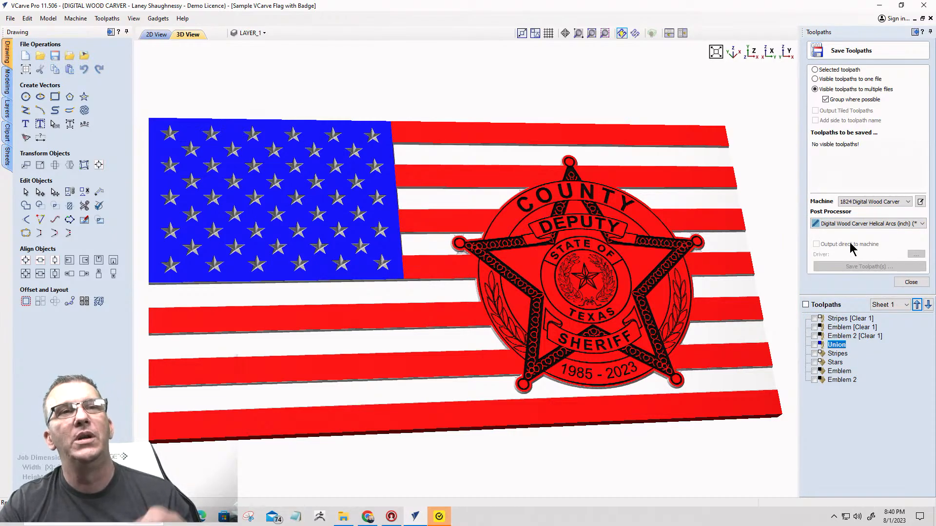
Make all toolpaths visible so they are included in the save, and select Stripes [Clear 1].
click(805, 305)
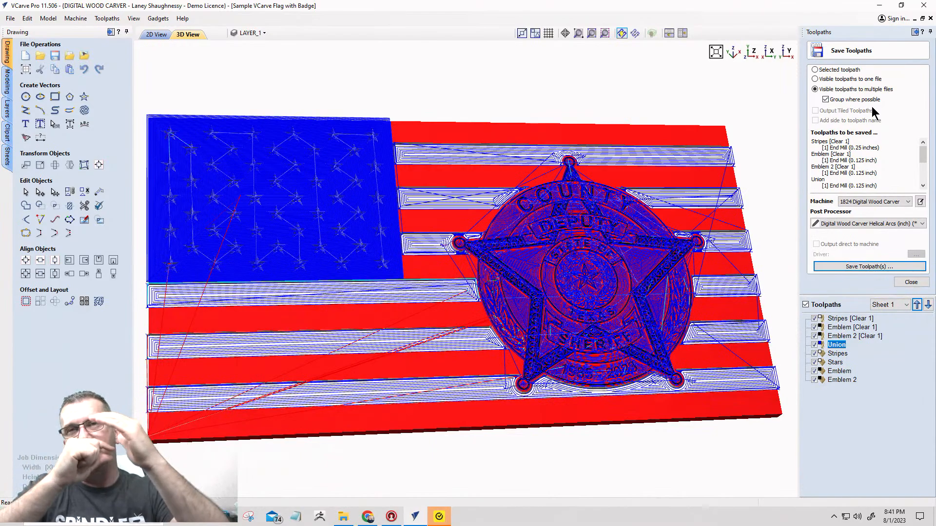
click(848, 320)
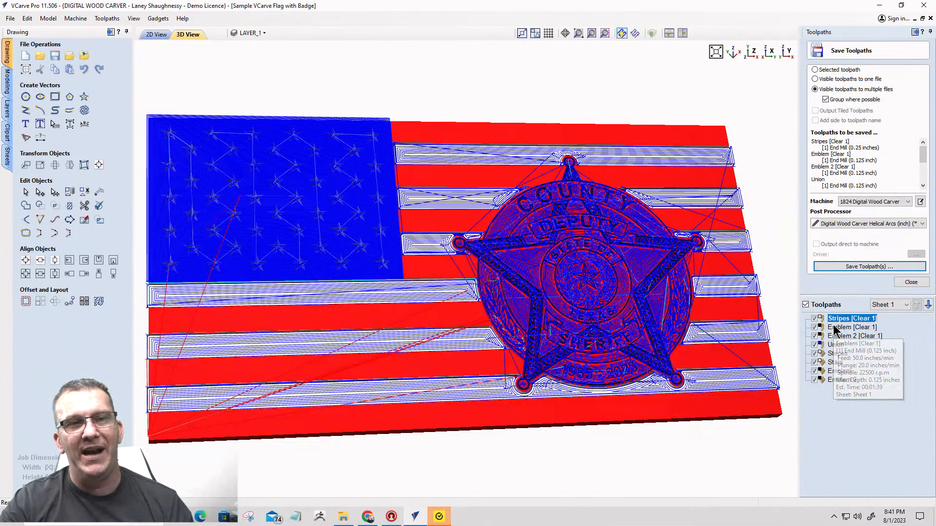
Go through the toolpaths in machining order, from Emblem [Clear 1] down to Emblem 2.
click(838, 329)
click(836, 336)
click(834, 345)
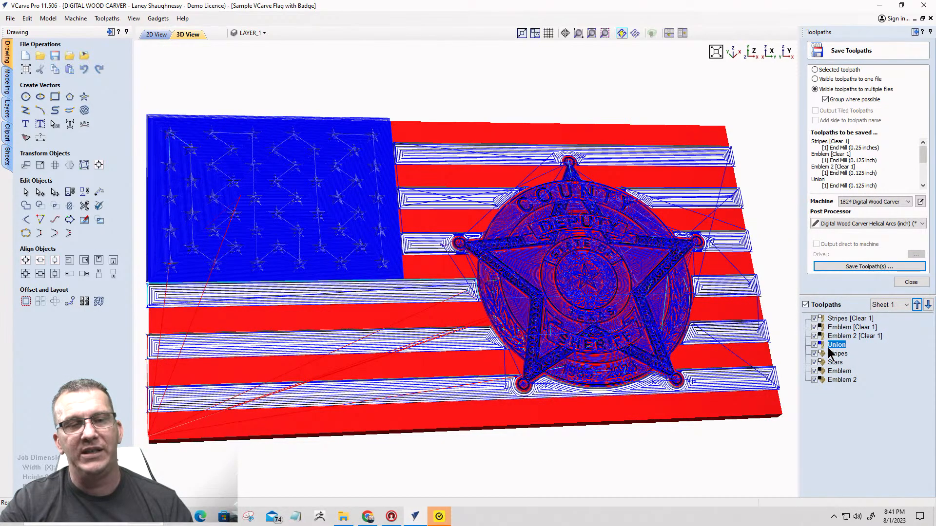
click(837, 354)
click(835, 362)
click(838, 371)
click(841, 380)
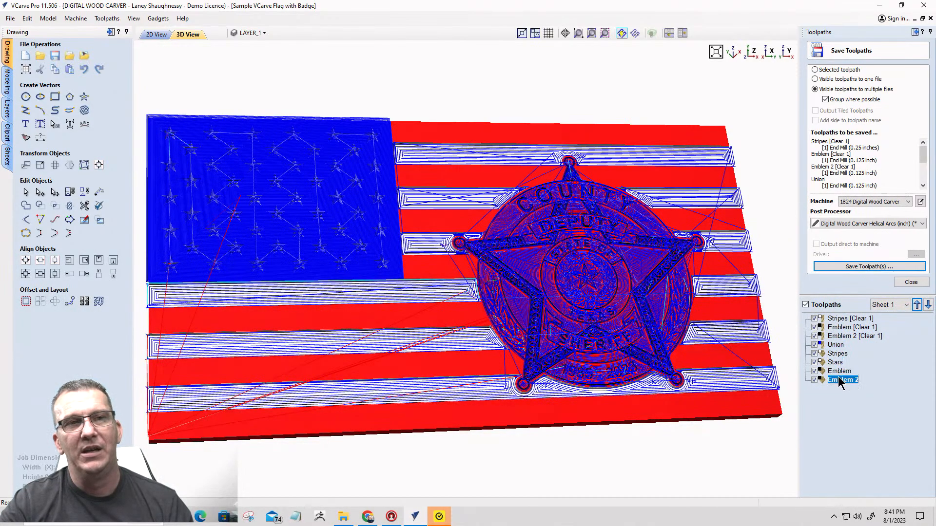
Save the visible toolpaths to multiple grouped files in the User Choice Class folder with the base name VCarveFlagWithBadge.
click(870, 268)
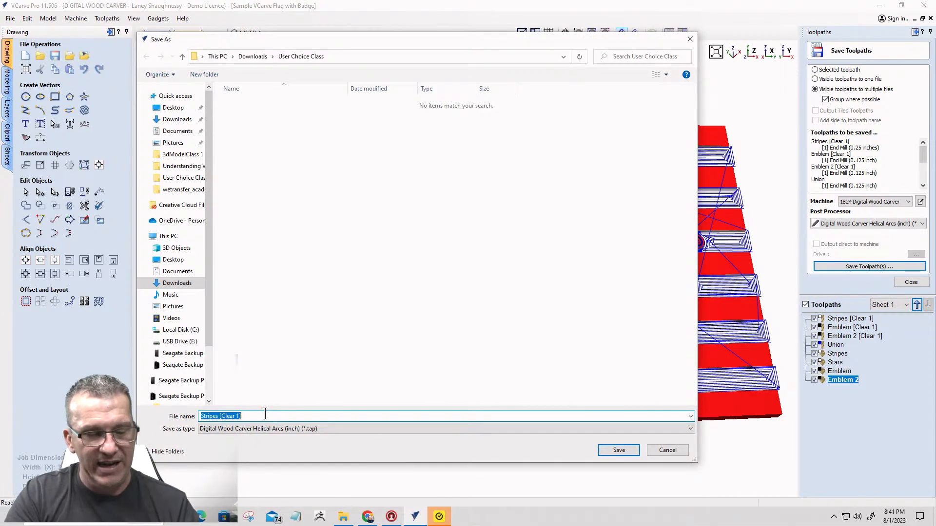
text(VCarveFla)
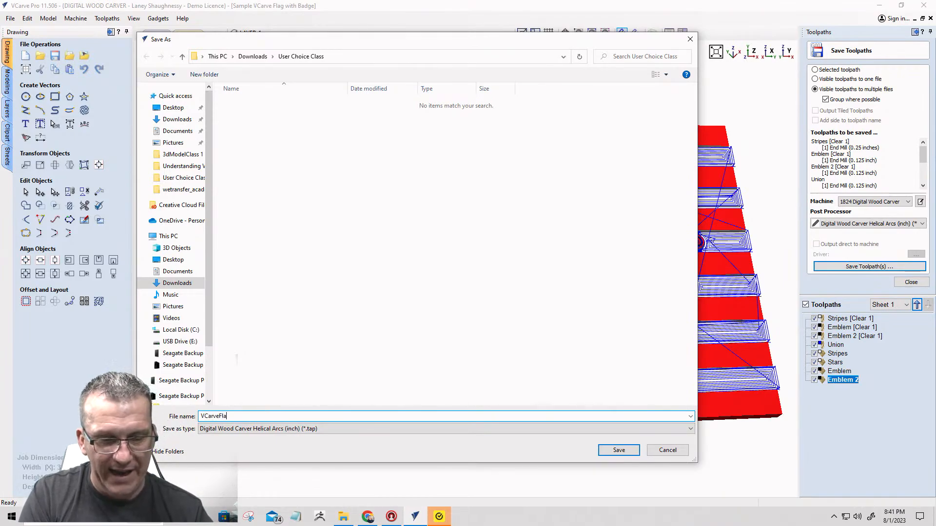
text(gWithBadge)
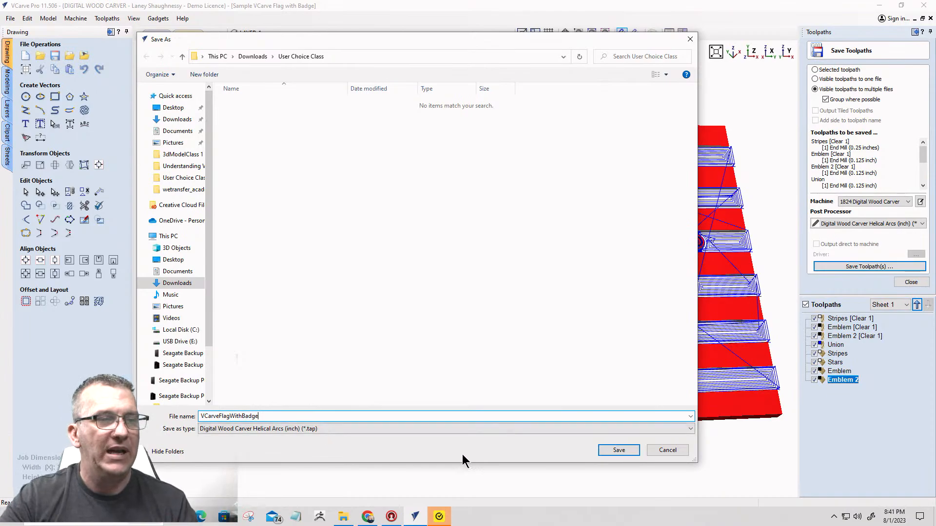
click(626, 449)
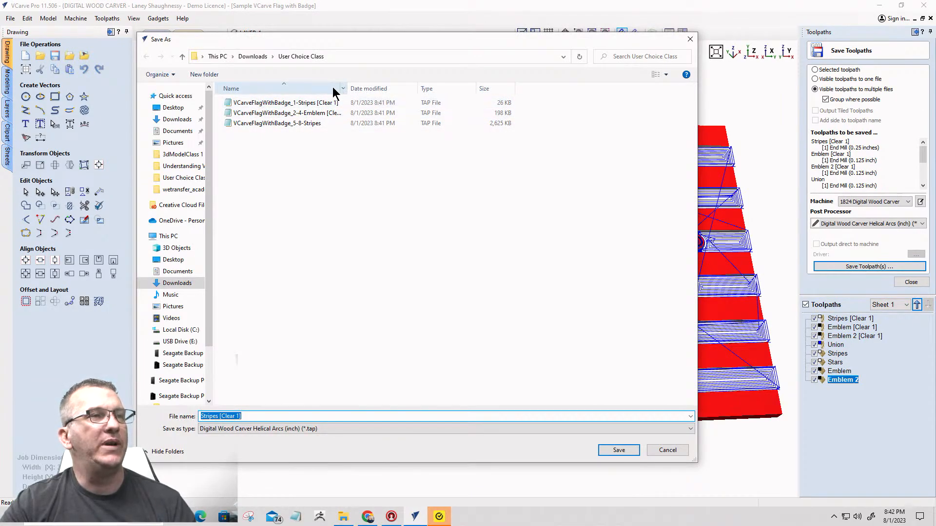
Check the names of the exported VCarveFlagWithBadge toolpath files in the save folder, widening the name column, without saving again.
click(341, 89)
double_click(347, 89)
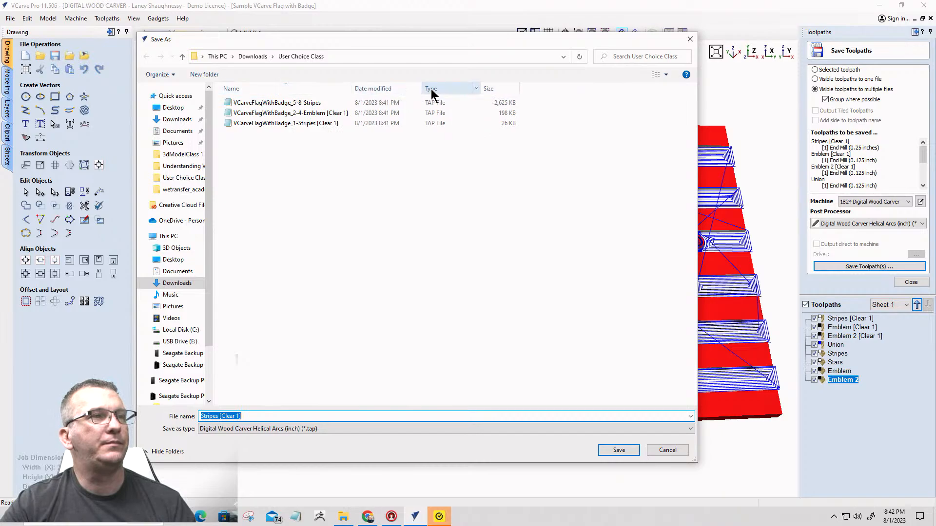
click(433, 91)
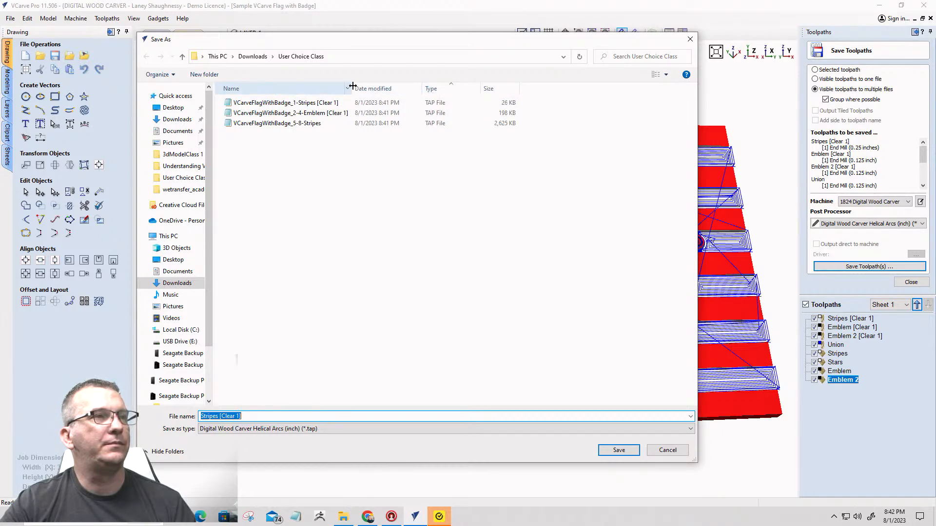
drag(351, 90, 408, 89)
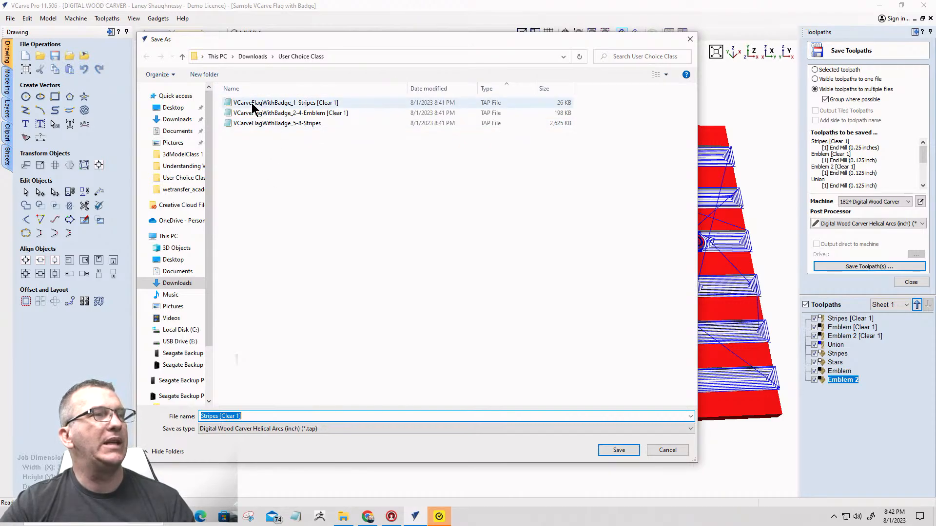
click(294, 106)
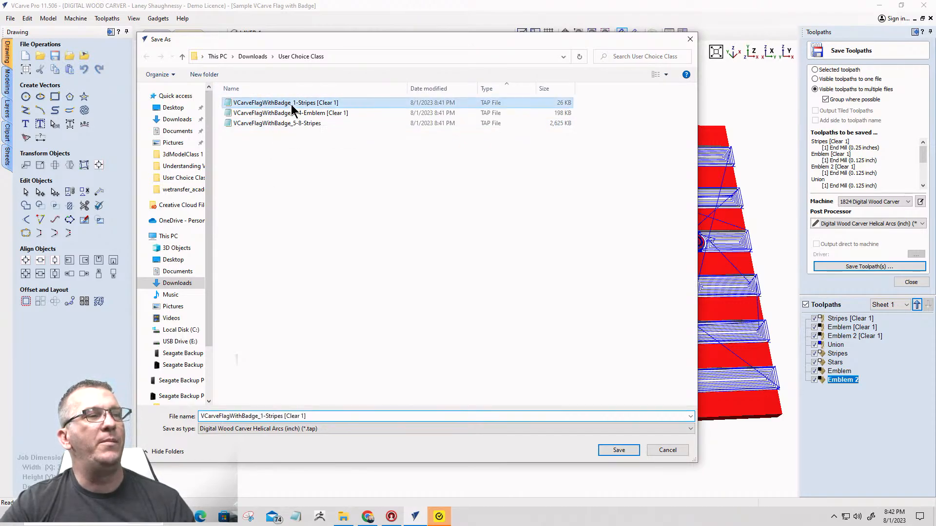
click(290, 114)
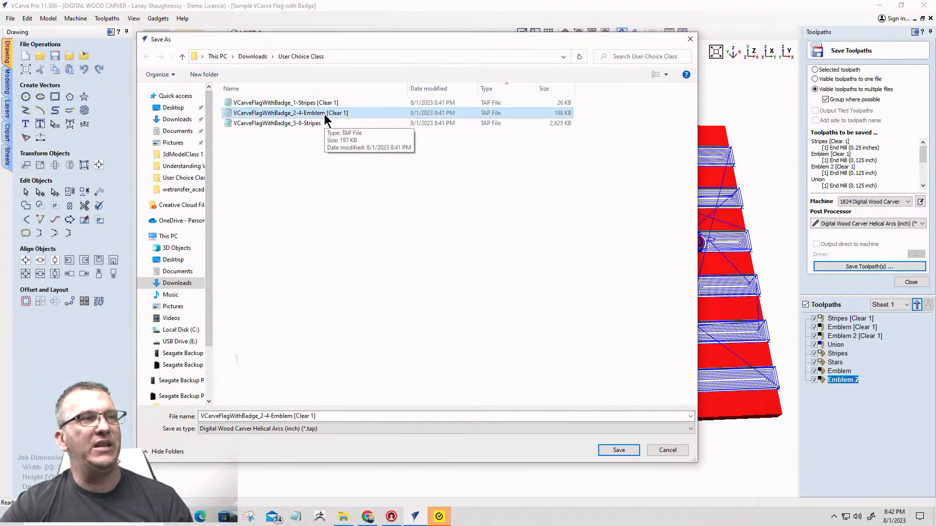
click(294, 124)
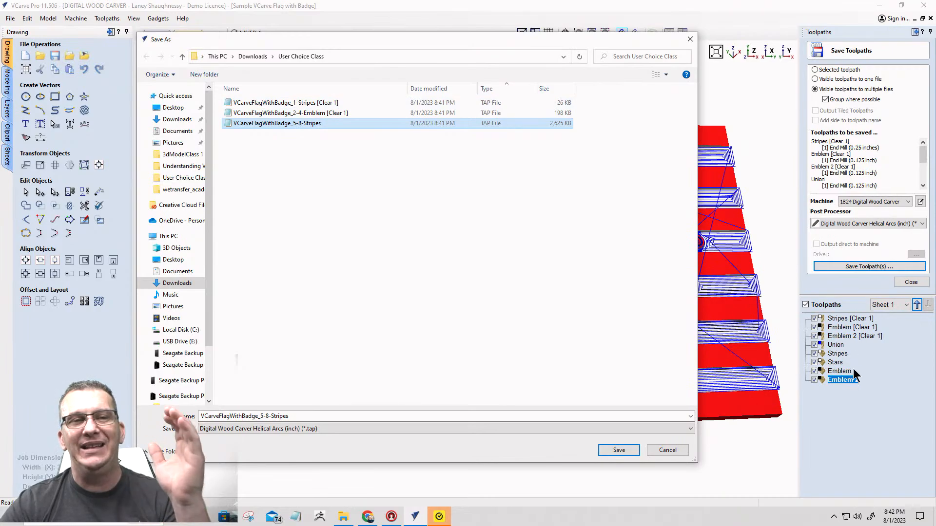
click(653, 451)
Open the name of the Stripes [Clear 1] toolpath for editing, leave it as it is, and hide all toolpaths.
right_click(857, 322)
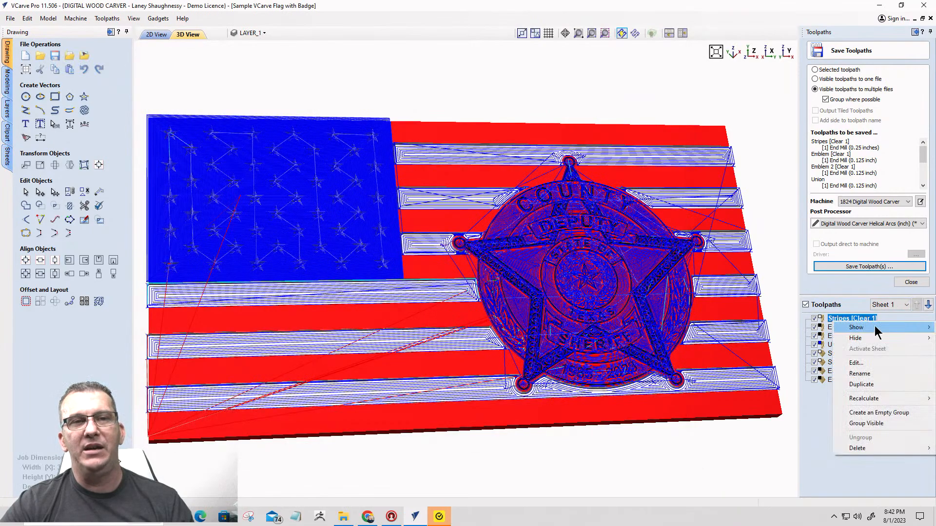
click(857, 374)
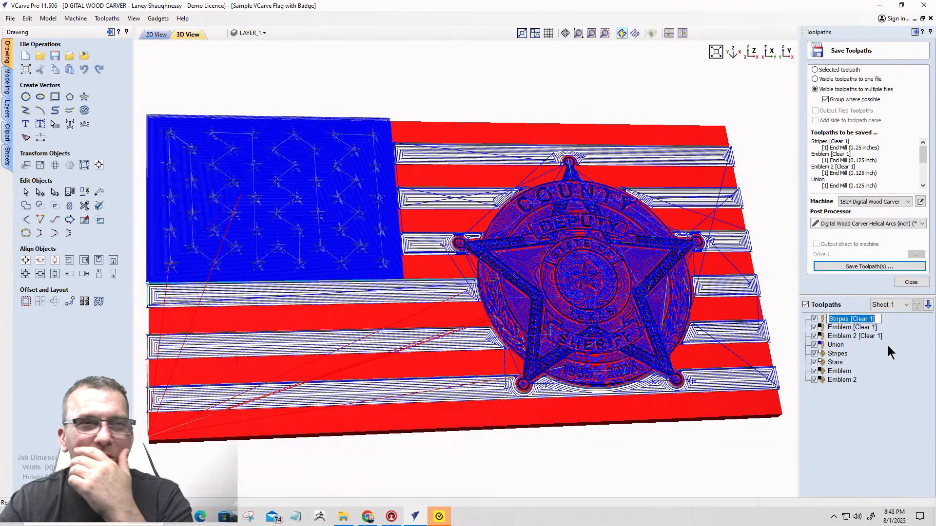
click(805, 304)
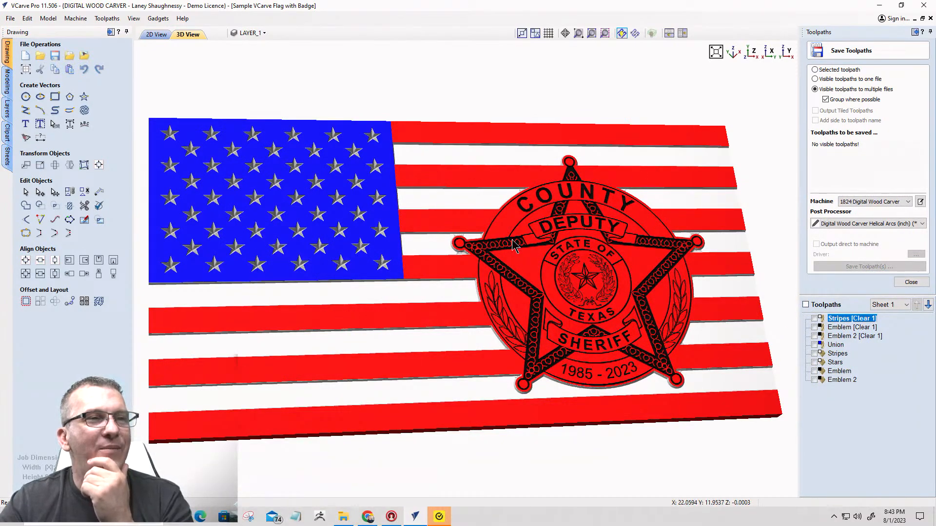
Examine the coloured 3D preview of the flag and badge from several angles, including along the X axis.
drag(559, 359, 531, 326)
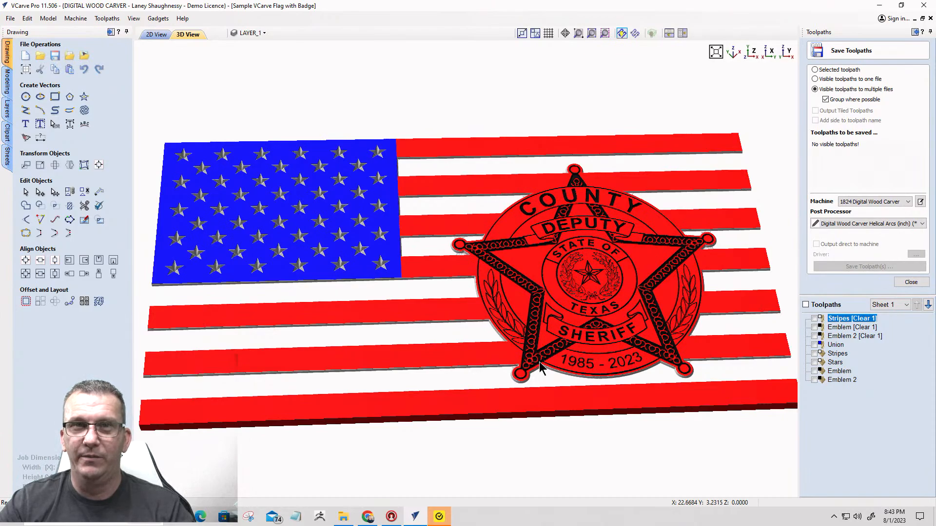
drag(577, 307, 597, 322)
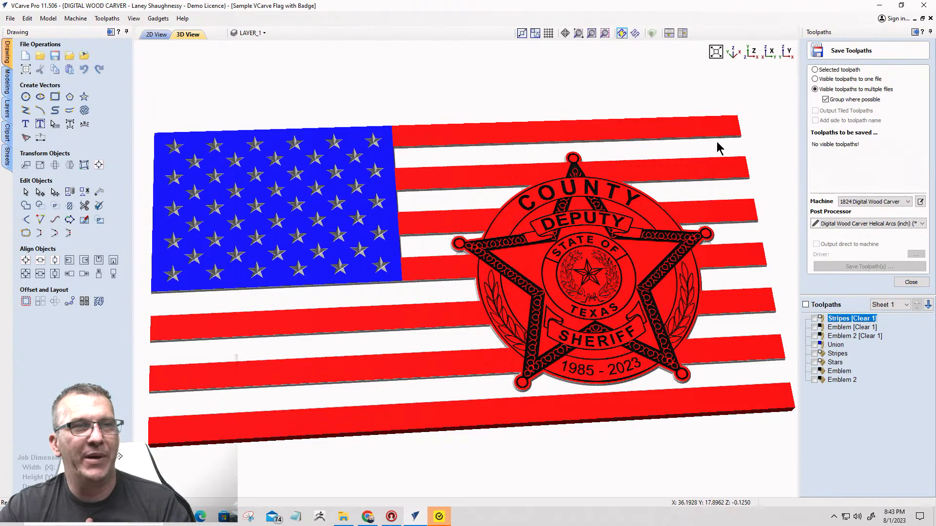
drag(537, 350, 586, 335)
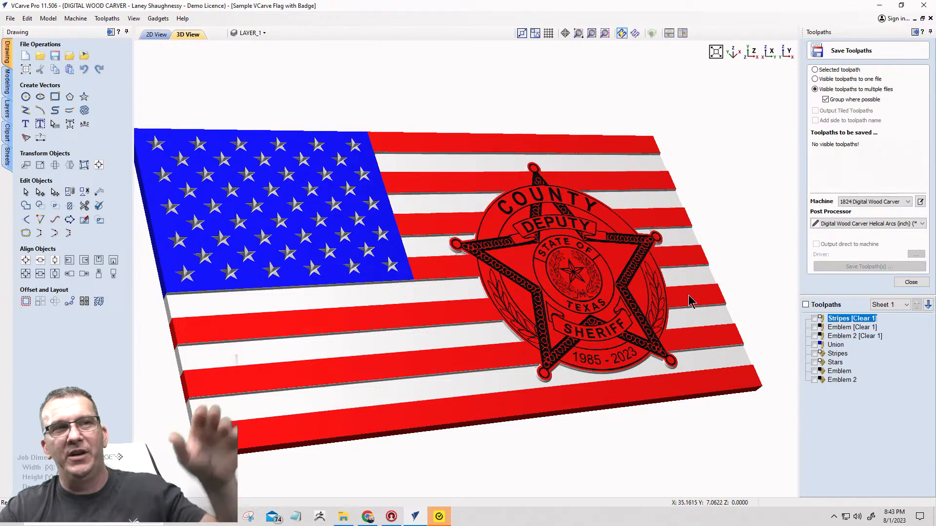
drag(643, 146, 762, 136)
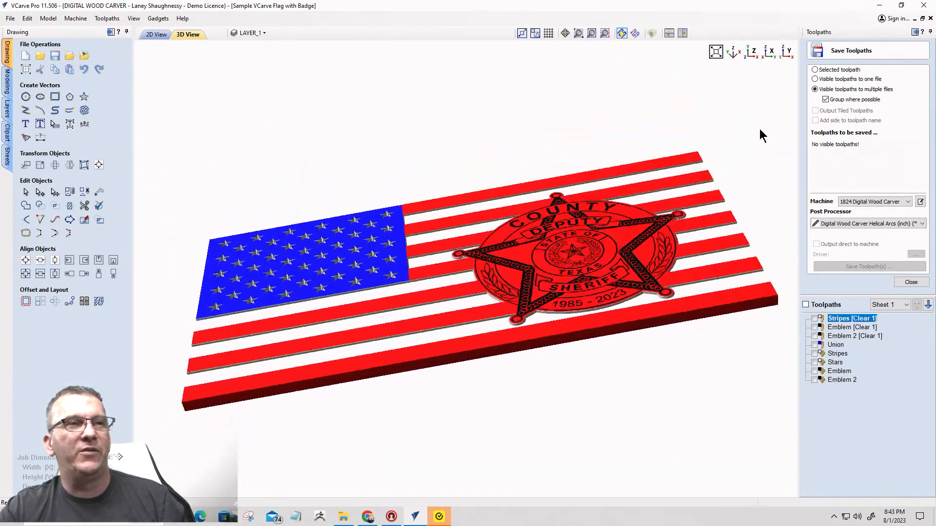
click(769, 52)
drag(616, 268, 592, 310)
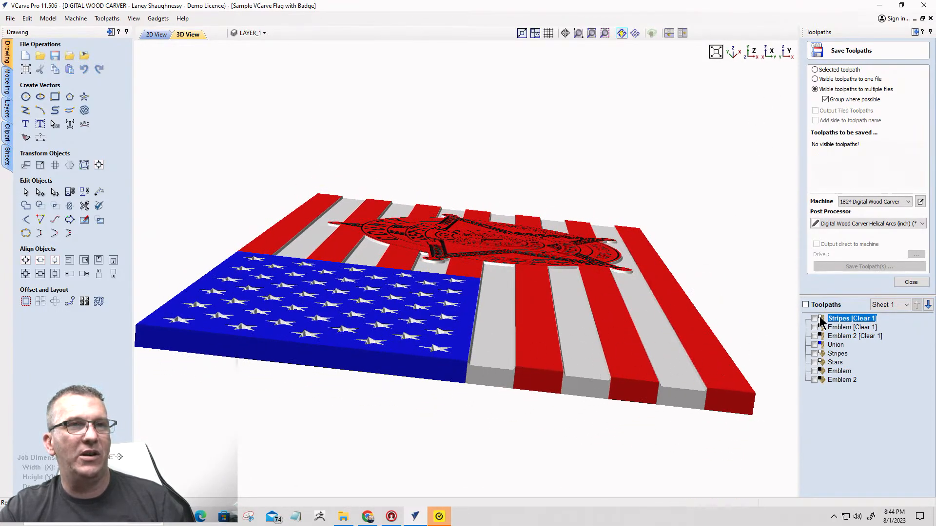
Close the toolpath saving form and set the toolpath preview to the material colour with a Canadian Maple appearance.
click(910, 282)
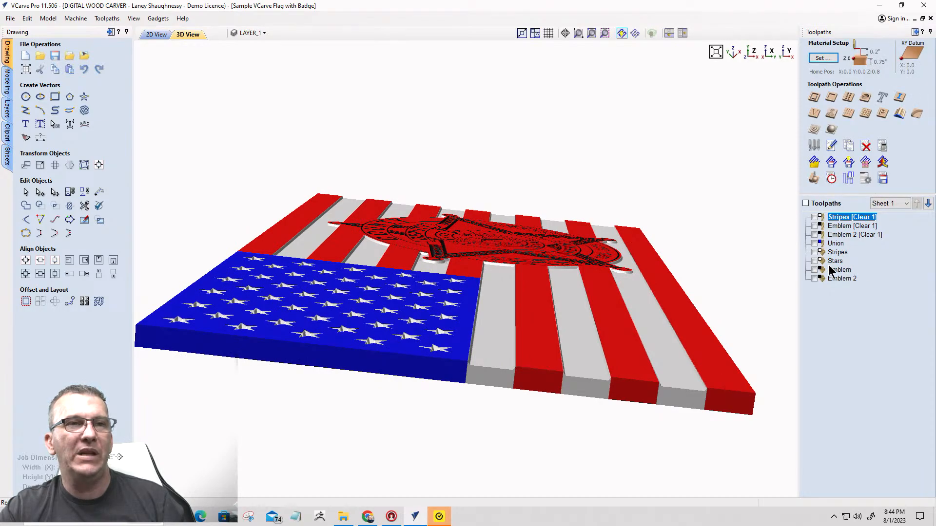
click(811, 189)
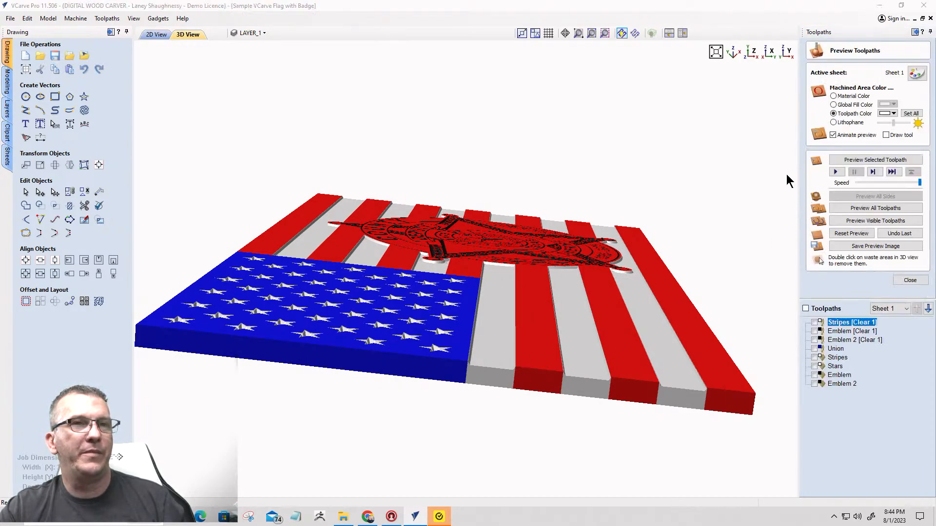
click(833, 96)
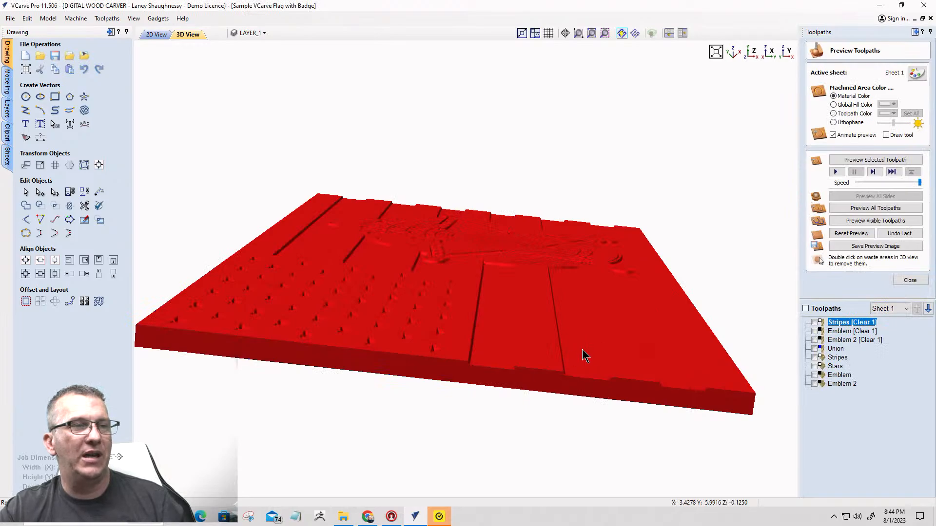
click(915, 73)
click(896, 93)
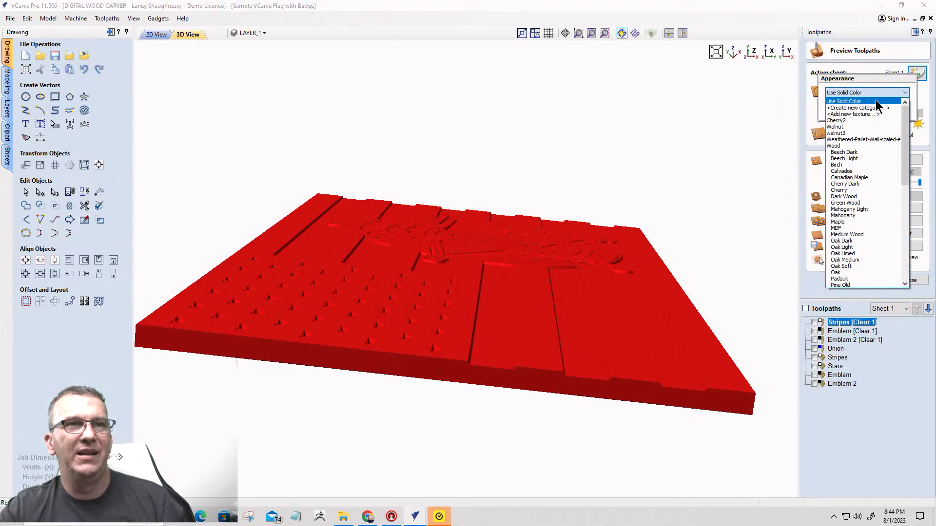
click(847, 177)
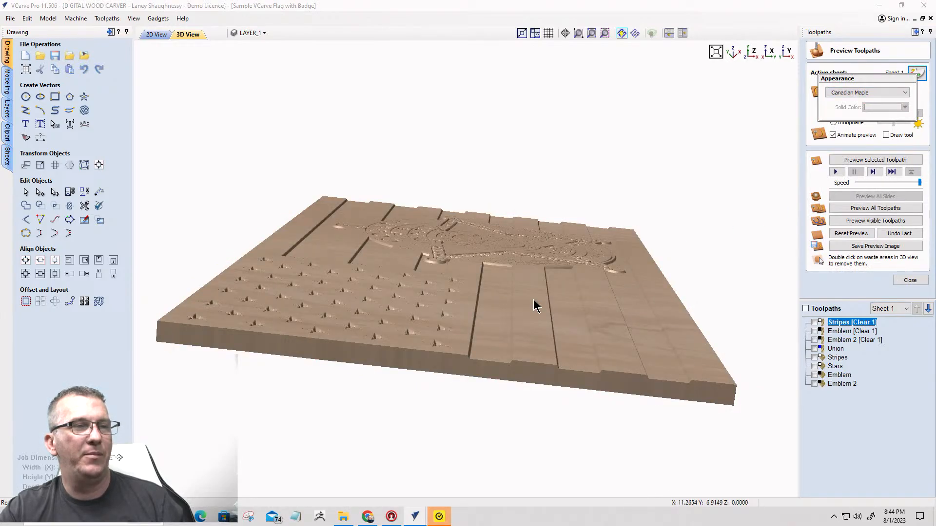
Inspect the carved stripes up close along the board's edge and around the badge in the maple 3D preview.
mouse_move(534, 299)
mouse_down()
mouse_move(520, 347)
mouse_move(518, 297)
mouse_up()
scroll(496, 371, up, 3)
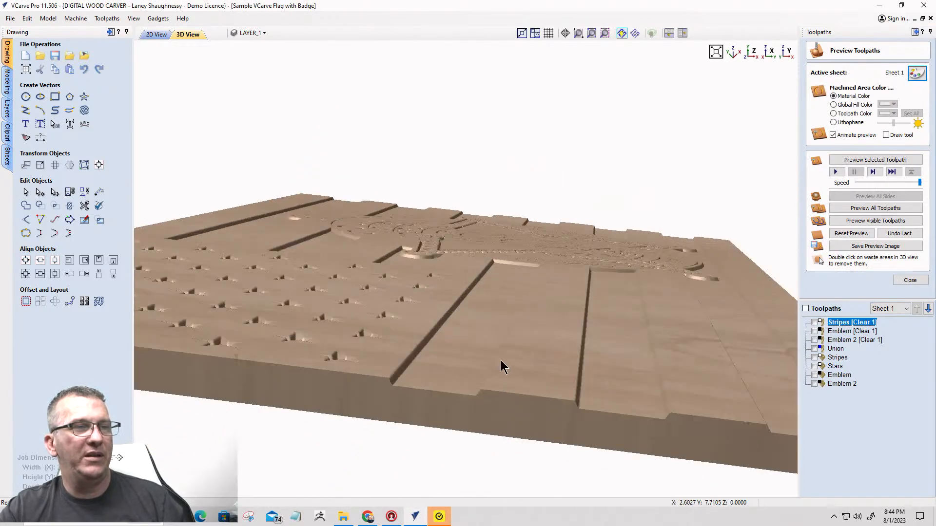
drag(500, 366, 456, 276)
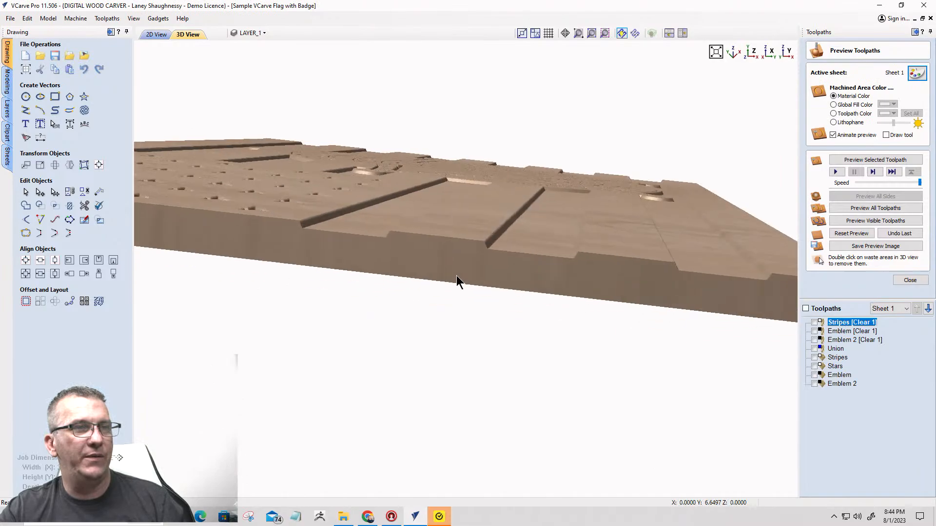
scroll(556, 254, up, 3)
scroll(556, 254, down, 4)
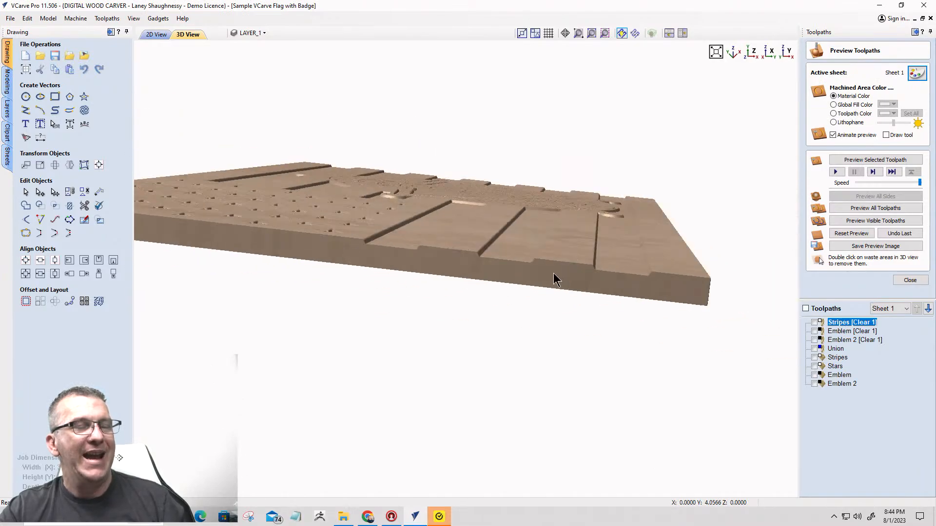
scroll(554, 273, up, 2)
drag(651, 263, 569, 292)
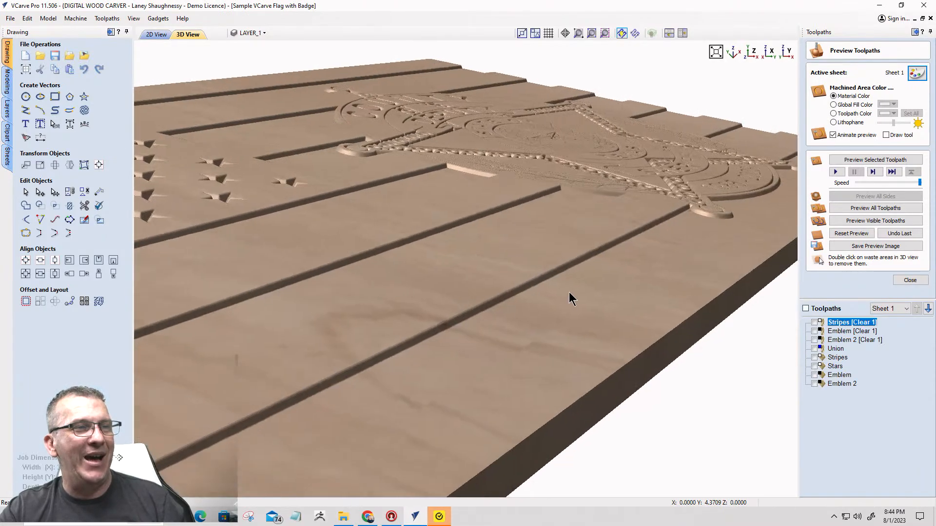
drag(461, 332, 572, 270)
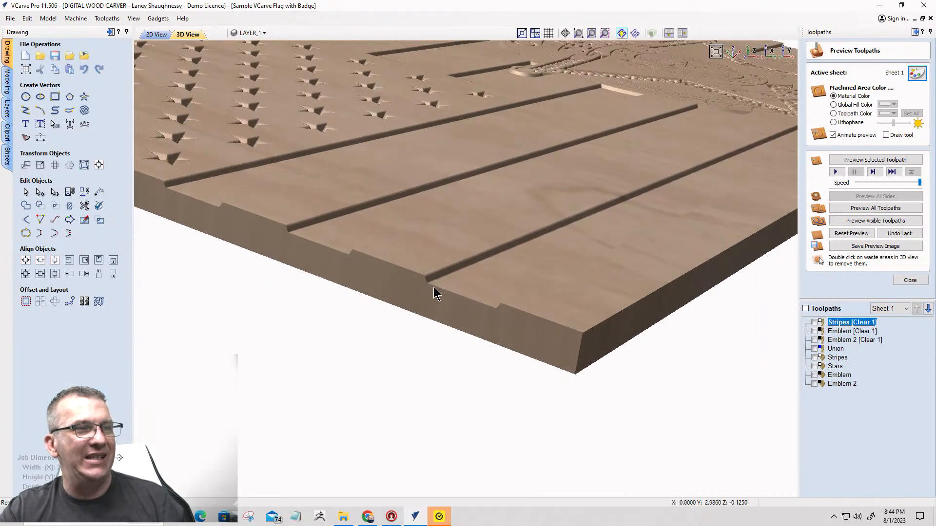
Compare where the stripe vectors meet the material's edge in 2D with the carved stripe ends in the 3D preview.
click(157, 34)
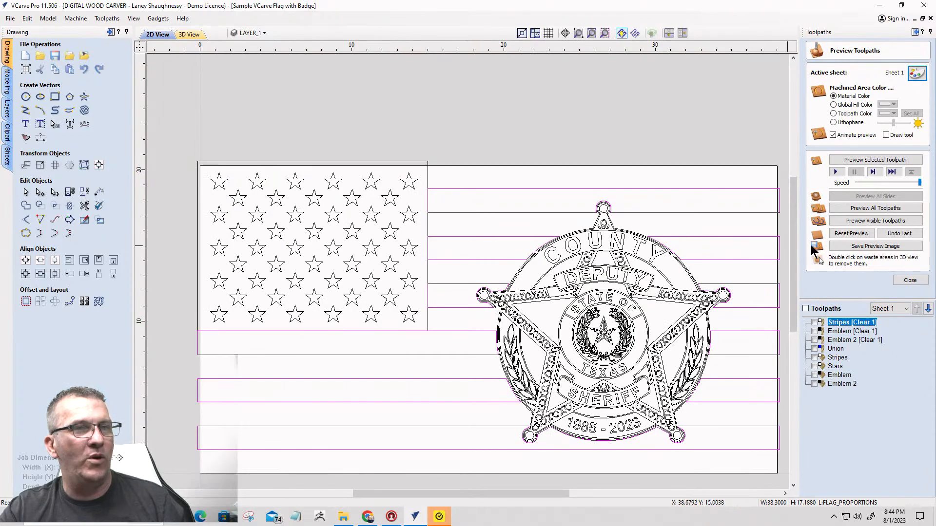
scroll(419, 234, up, 1)
scroll(634, 254, down, 2)
scroll(725, 247, up, 8)
scroll(732, 218, up, 5)
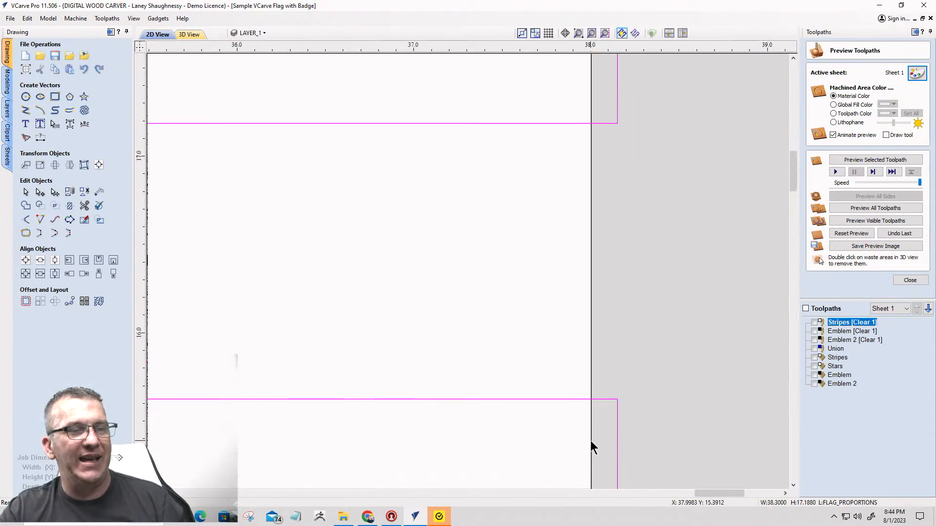
scroll(634, 390, down, 7)
click(189, 34)
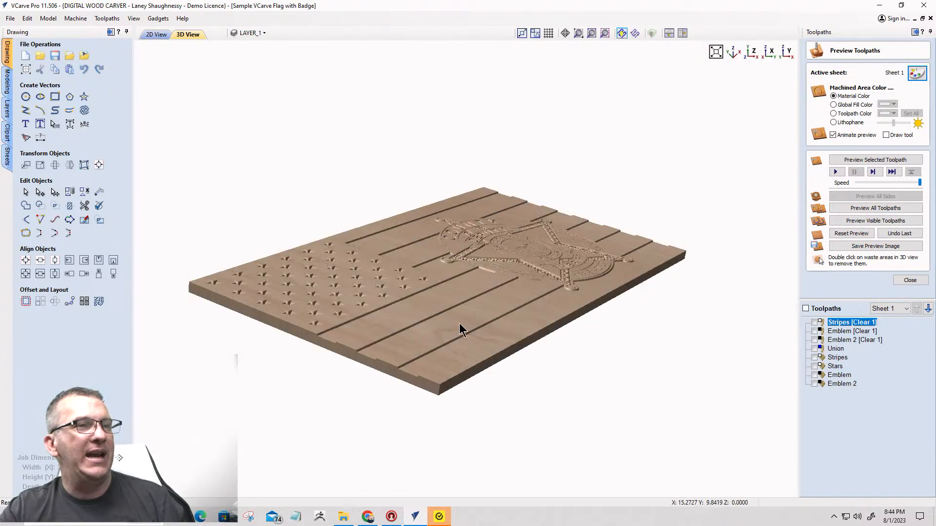
scroll(384, 390, up, 8)
middle_drag(587, 172, 638, 141)
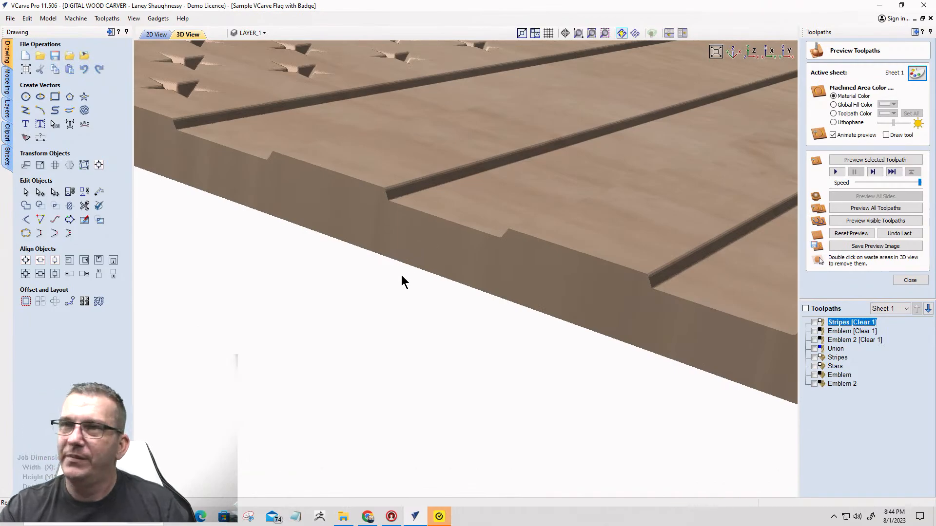
Switch from the 3D toolpath preview to the 2D view of the flag layout.
scroll(401, 277, down, 3)
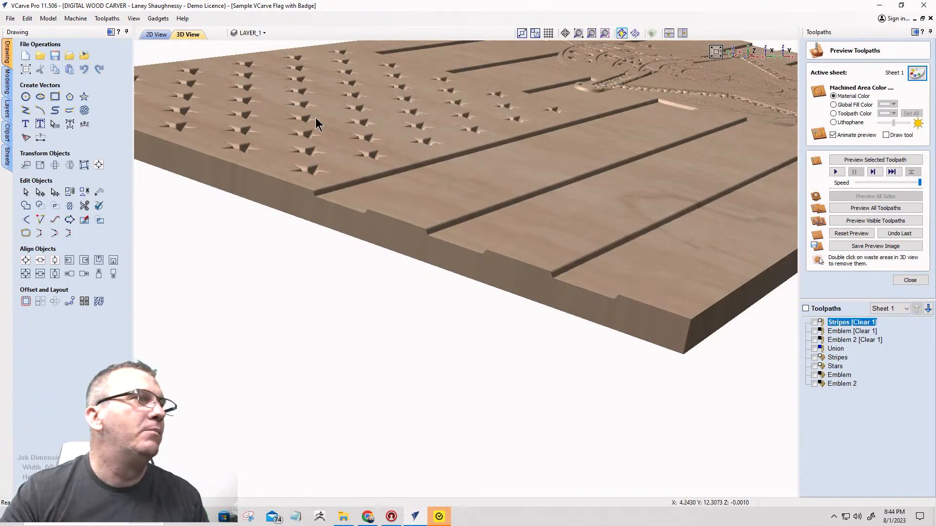
click(149, 34)
scroll(683, 203, down, 5)
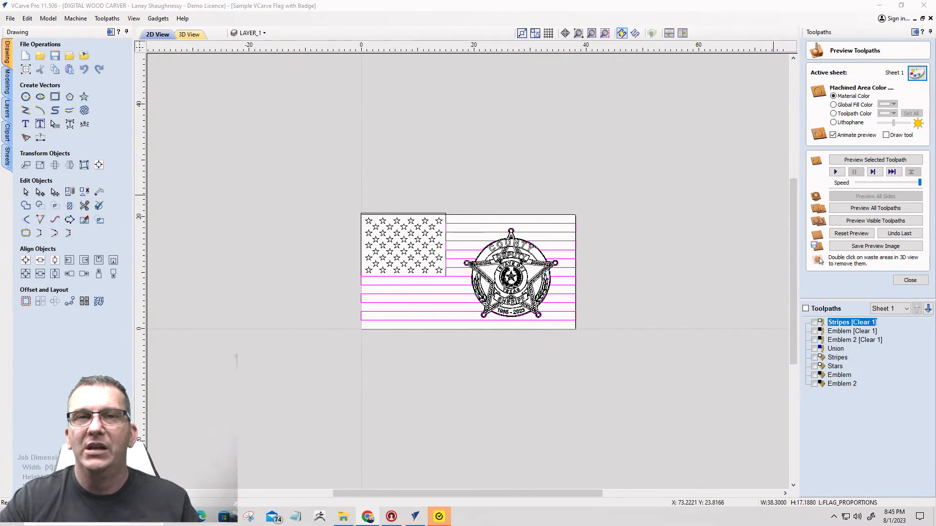
scroll(650, 390, up, 2)
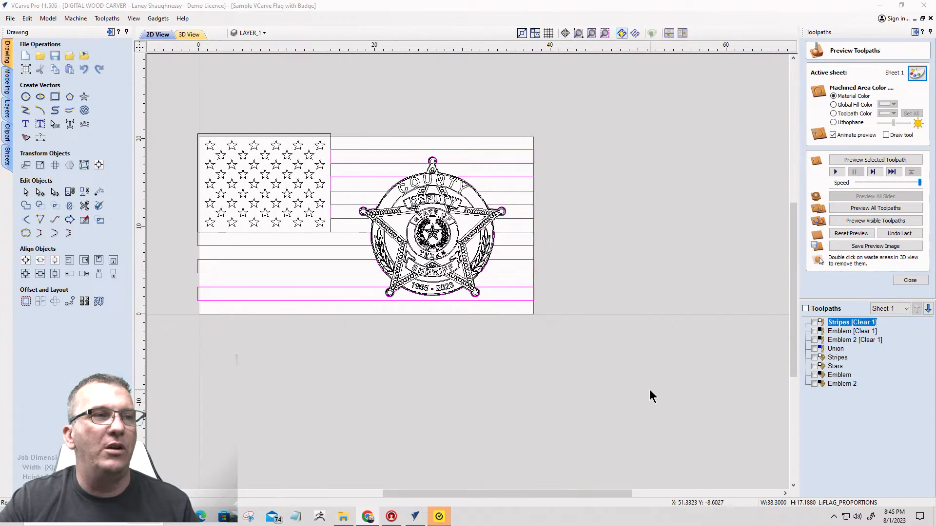
scroll(496, 349, down, 2)
scroll(317, 355, up, 2)
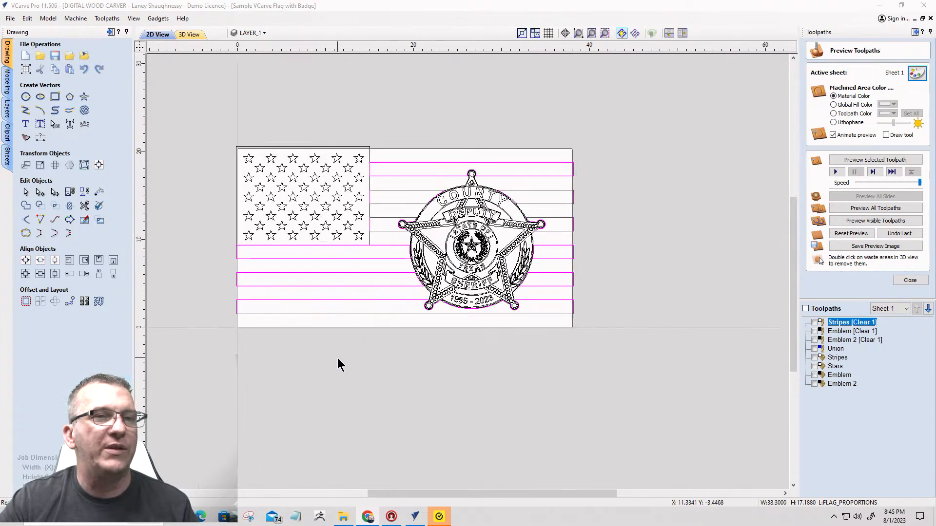
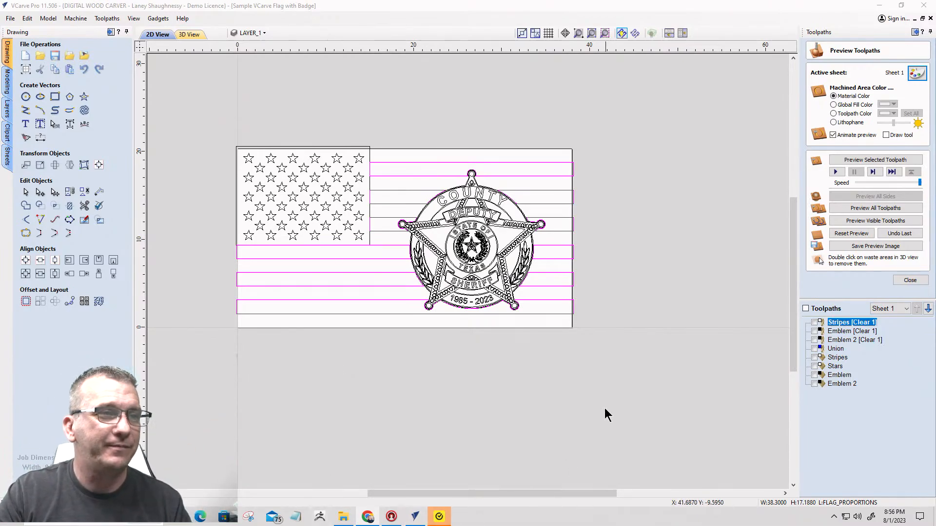
scroll(686, 397, down, 2)
scroll(617, 443, up, 3)
scroll(776, 332, down, 3)
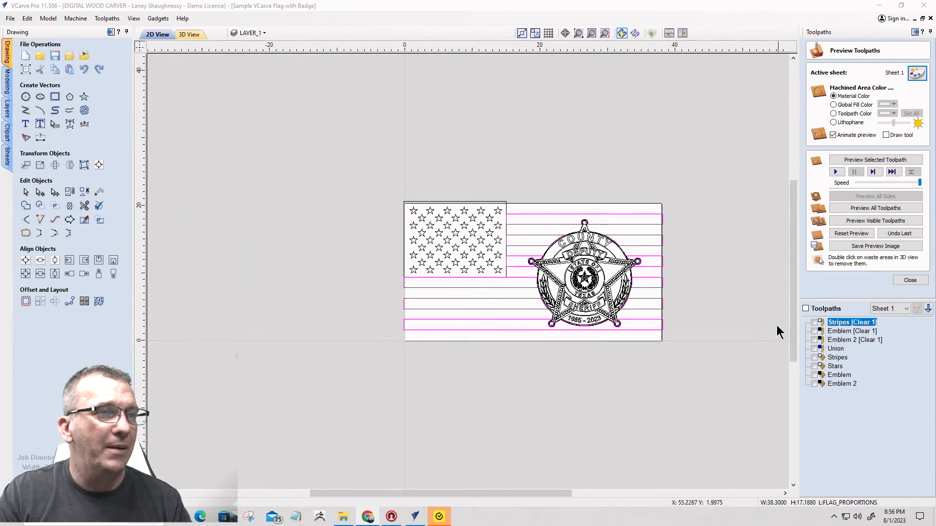
scroll(636, 367, up, 4)
scroll(606, 355, down, 2)
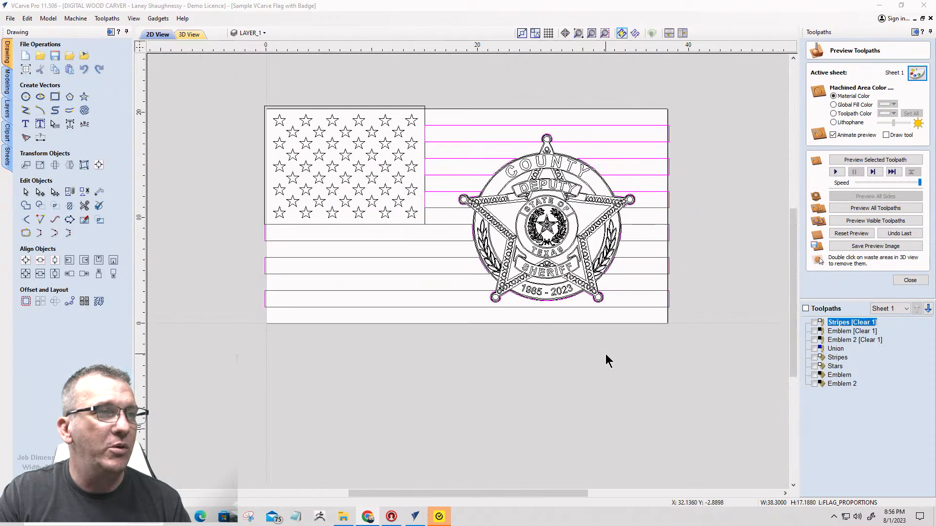
scroll(606, 355, up, 1)
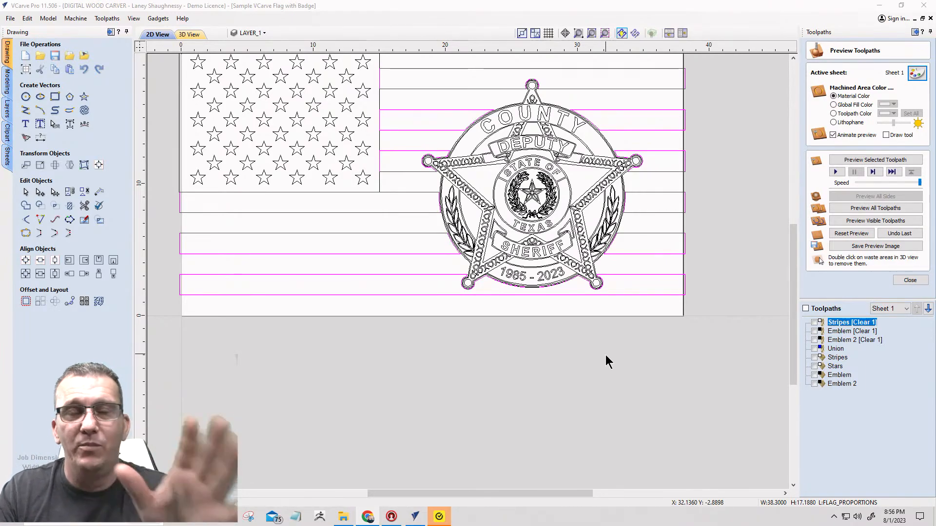
scroll(706, 390, down, 2)
scroll(659, 411, up, 2)
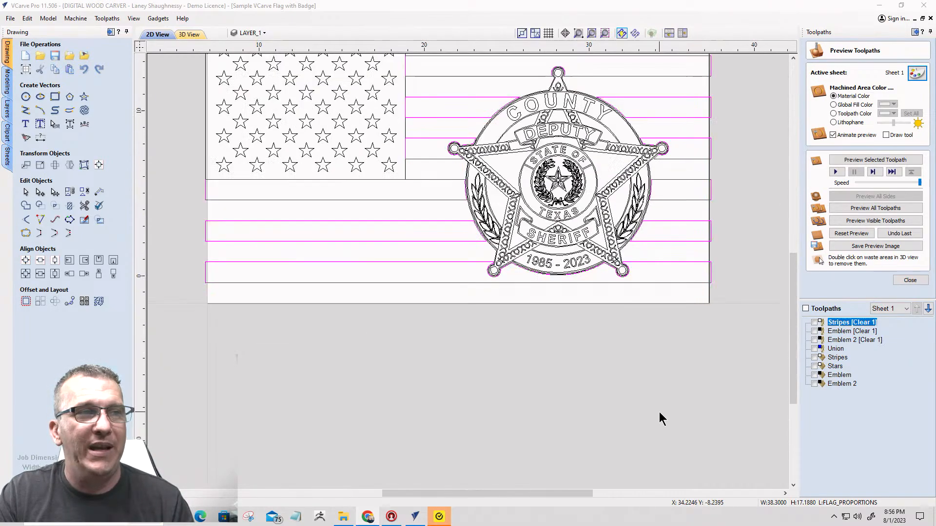
scroll(714, 284, down, 1)
scroll(661, 370, up, 4)
scroll(656, 358, up, 1)
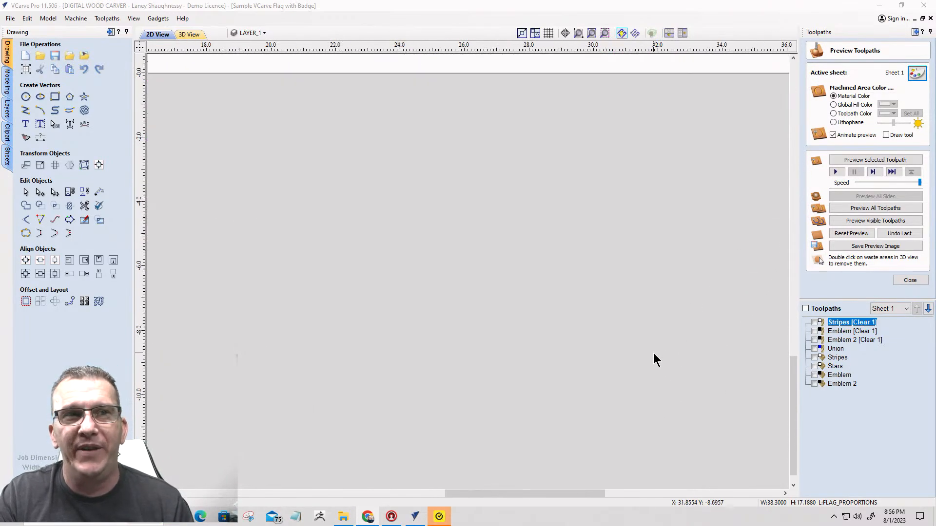
Import the SVG_FlatDepth vector file from Downloads > 2023 User Group Assets > Understanding VCarving.
click(68, 57)
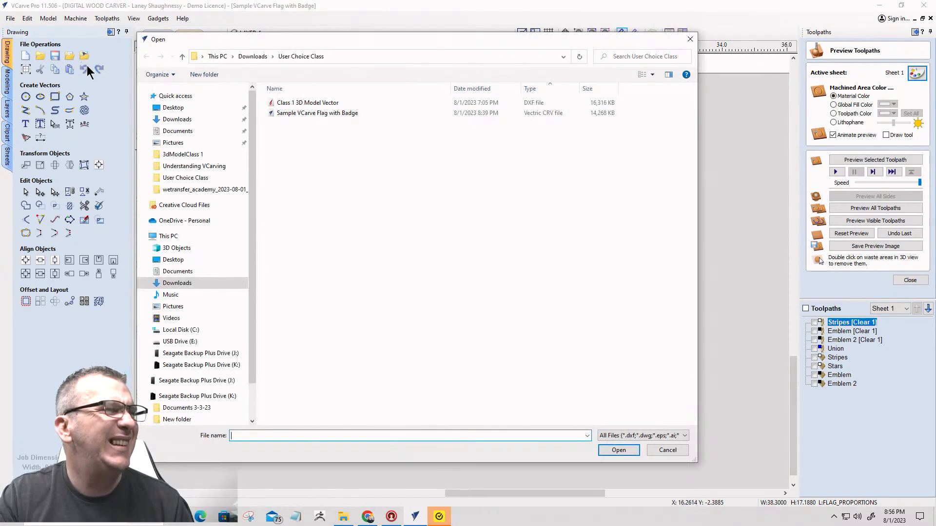
click(253, 56)
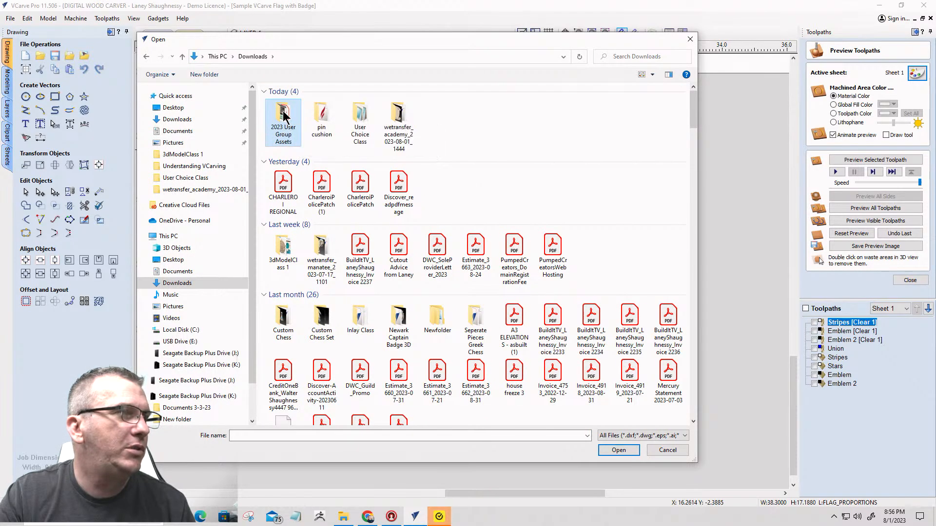
double_click(283, 116)
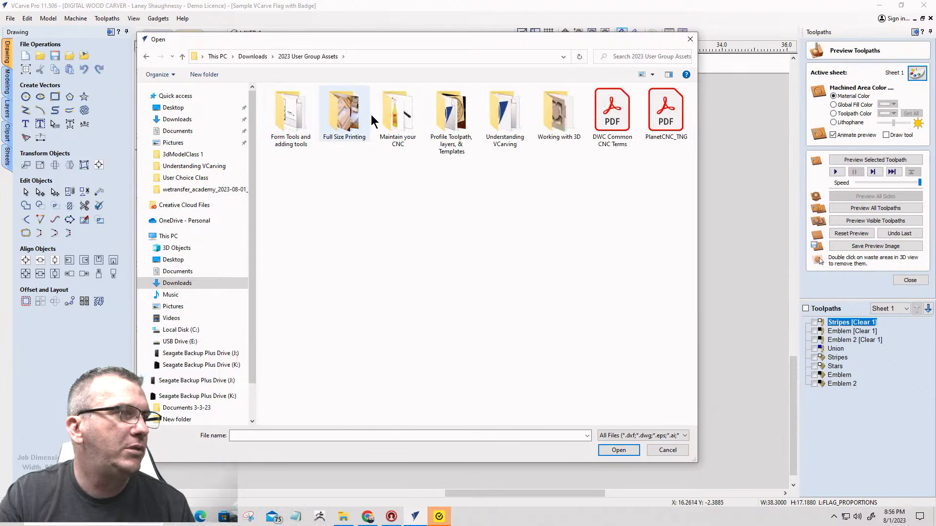
double_click(505, 115)
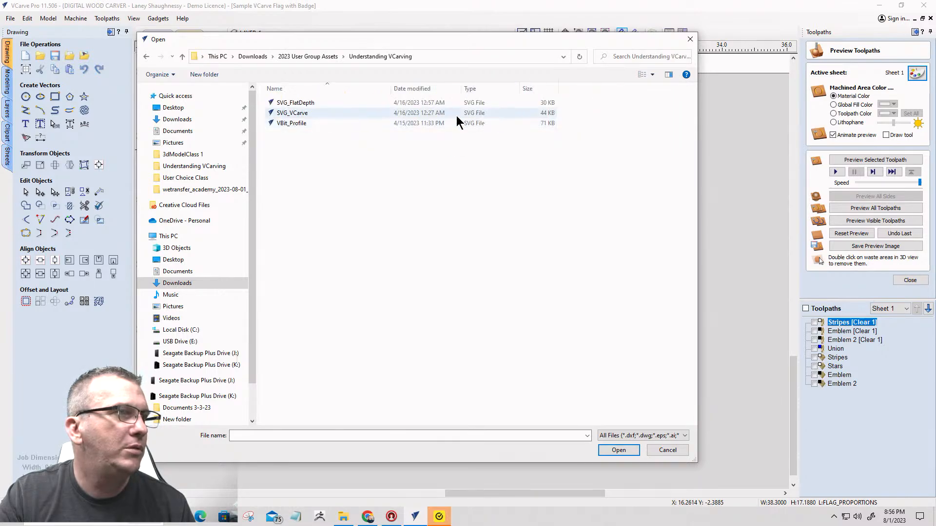
click(309, 105)
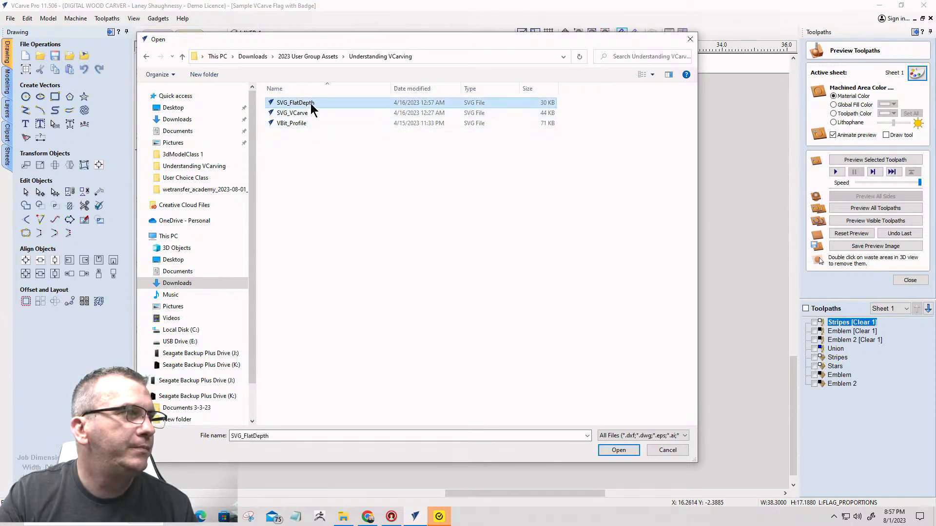
click(607, 451)
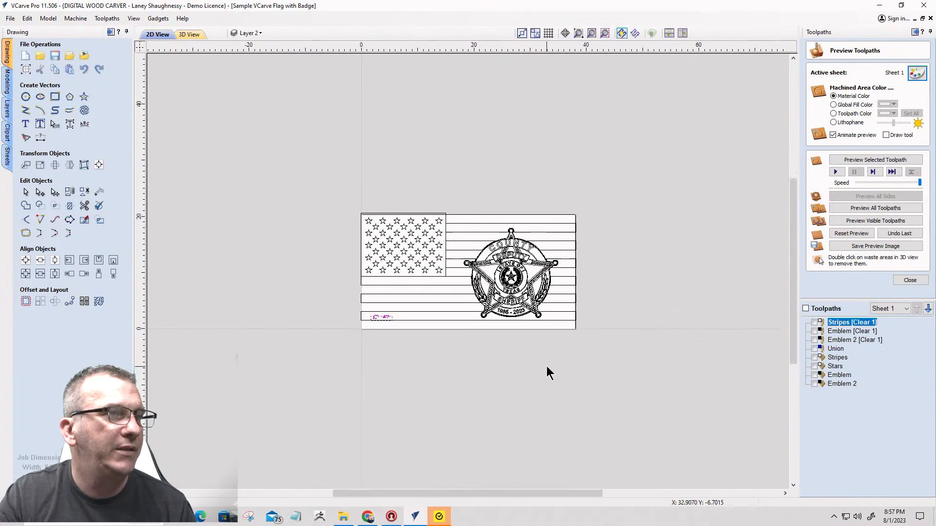
scroll(487, 314, up, 3)
scroll(512, 307, down, 3)
scroll(570, 297, up, 2)
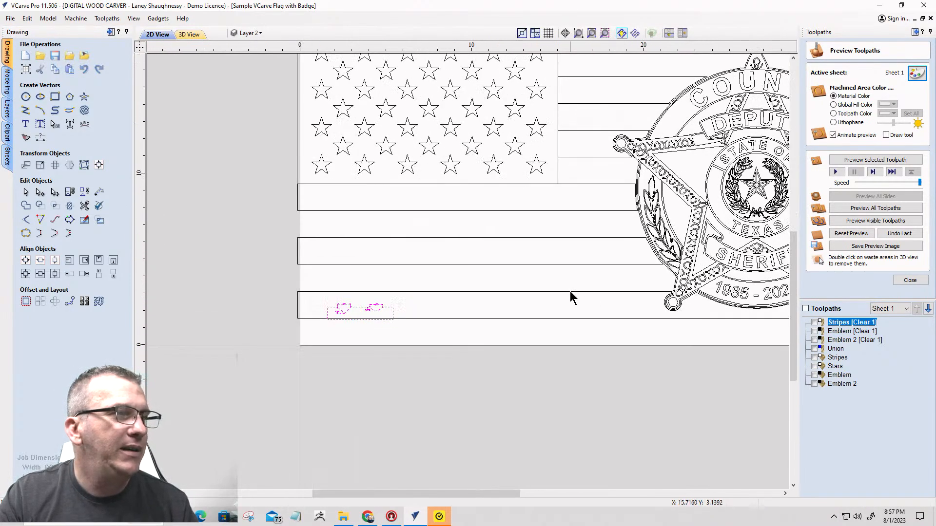
click(70, 55)
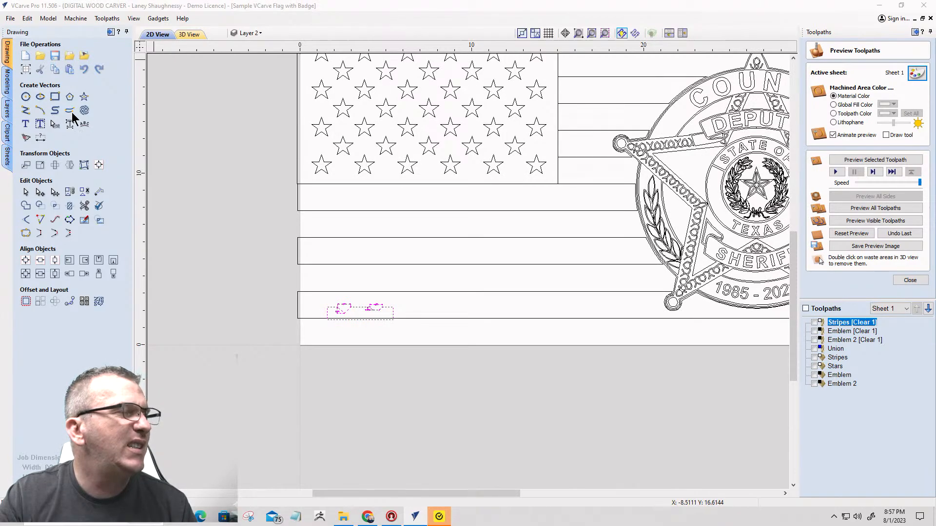
double_click(292, 113)
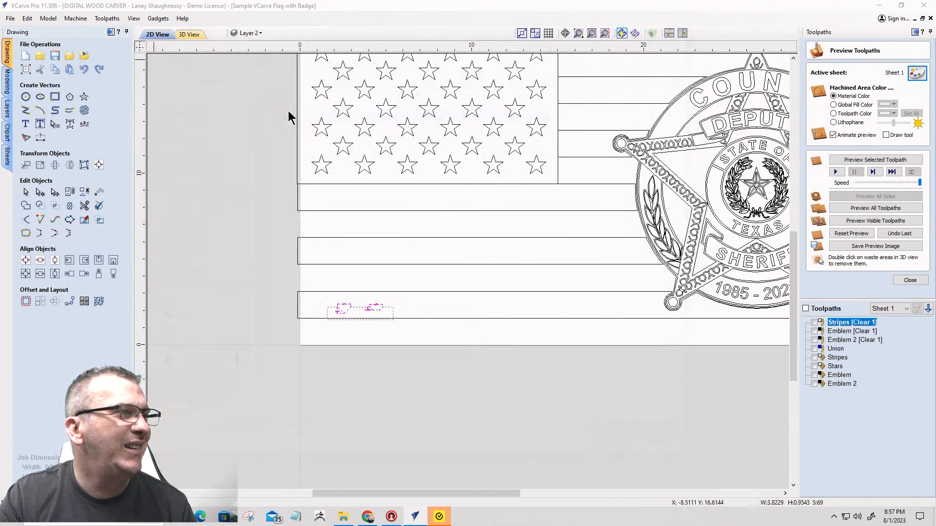
scroll(391, 334, up, 3)
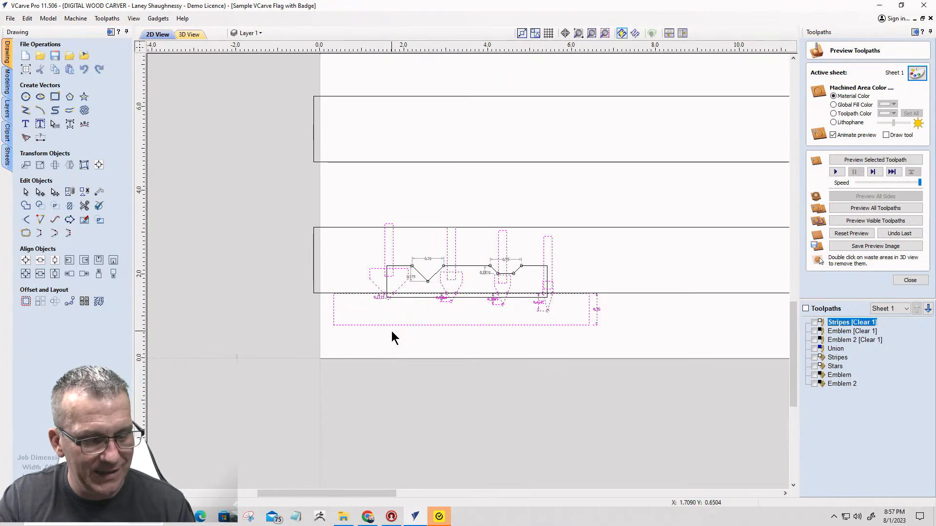
Move the imported flat-depth profile drawing off the flag into the empty area below the sheet.
scroll(402, 305, down, 2)
drag(381, 264, 497, 320)
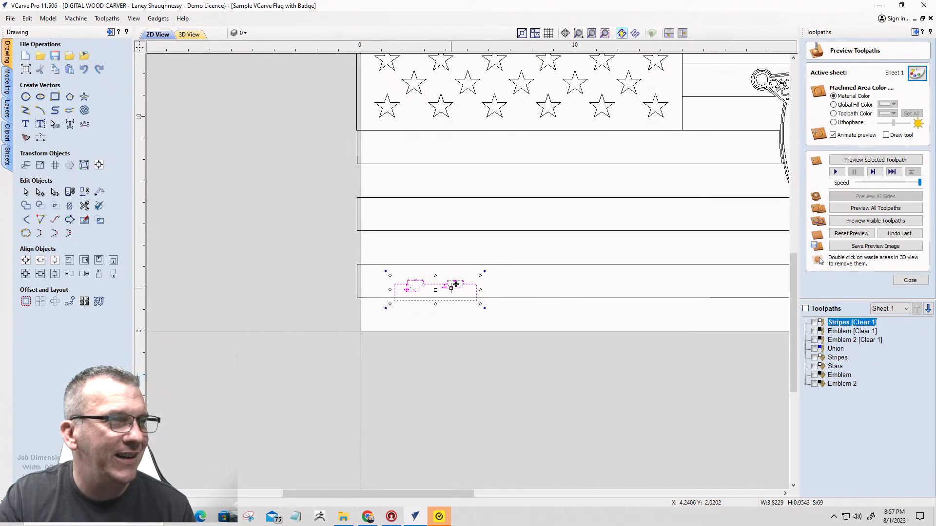
drag(451, 288, 478, 402)
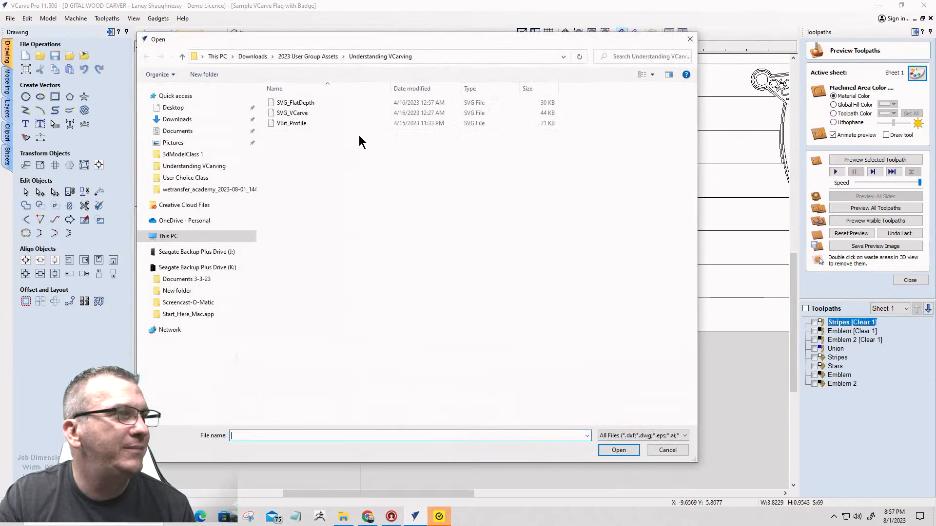
Import the SVG_VCarve vector file and place it below the sheet, to the left of the flat-depth profile drawing.
double_click(301, 115)
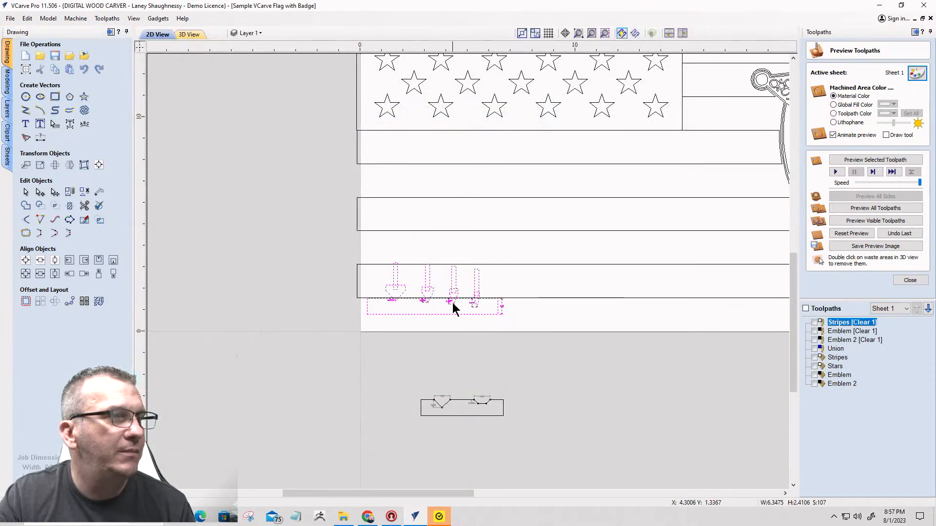
drag(452, 302, 340, 400)
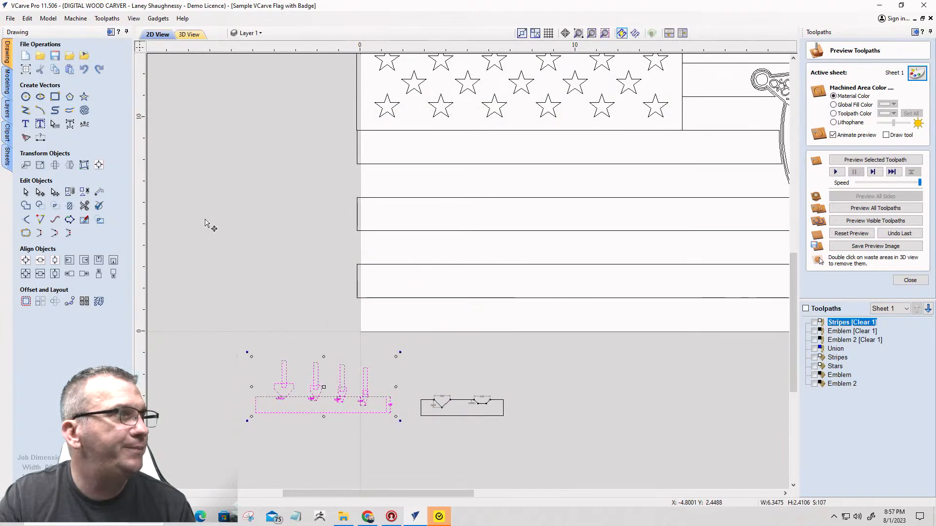
Import the VBit_Profile vector file and place it below the sheet, to the right of the flat-depth profile drawing.
click(84, 55)
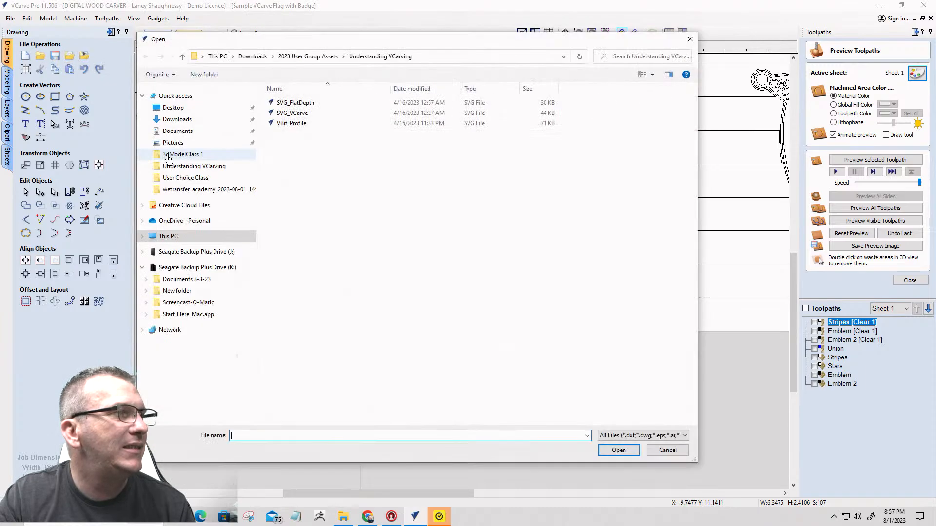
click(285, 124)
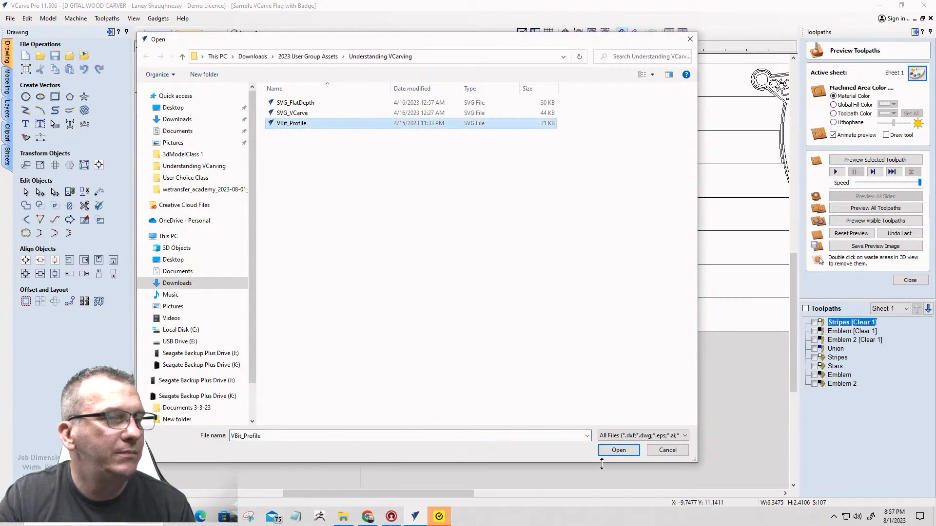
click(618, 450)
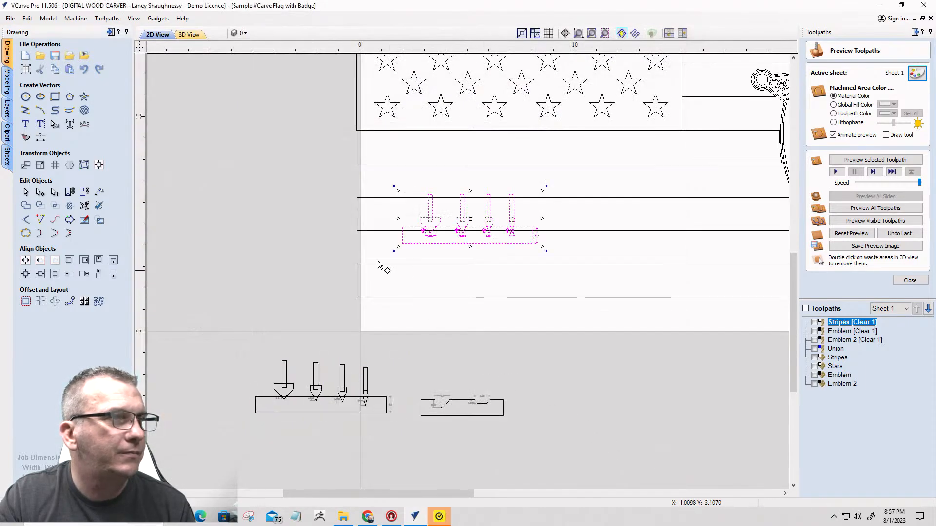
drag(352, 168, 572, 281)
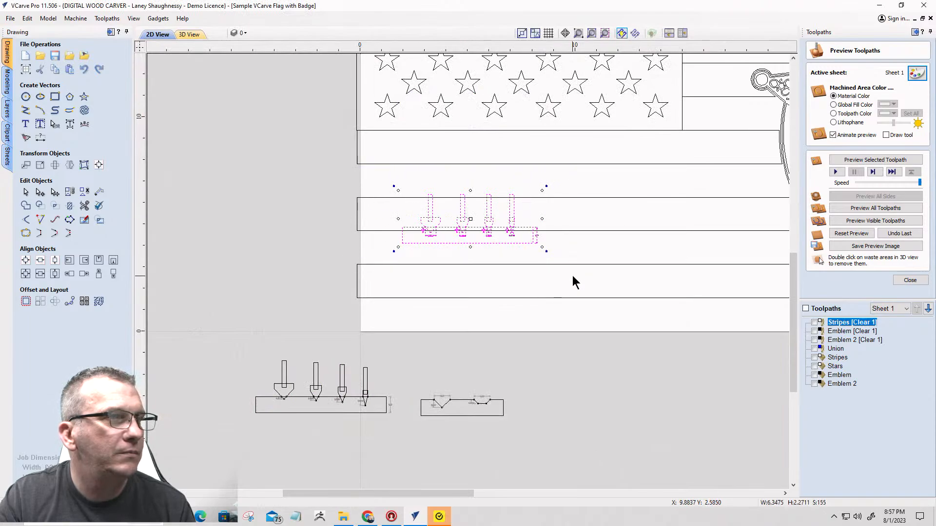
click(442, 243)
drag(444, 246, 585, 414)
Close the toolpath preview, deselect the imported drawing, and open the V-Carve / Engraving toolpath settings.
scroll(428, 439, up, 4)
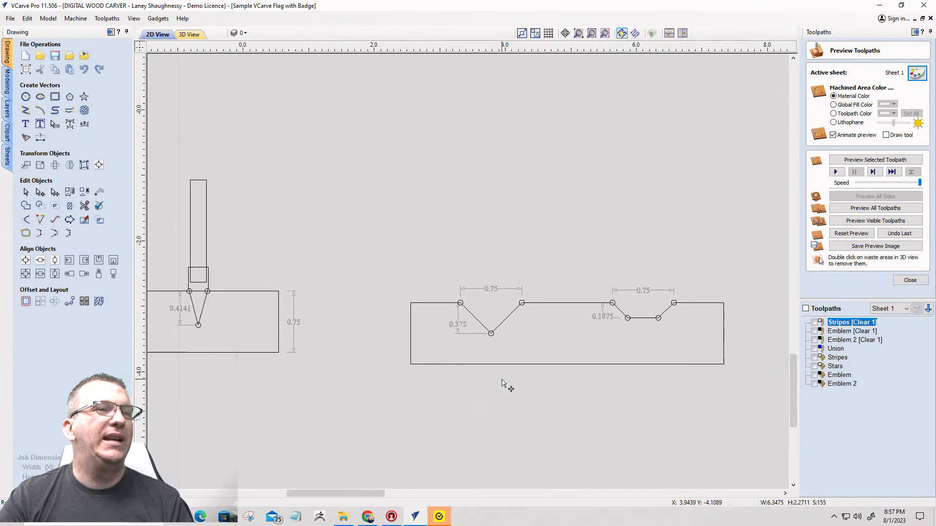
scroll(502, 383, down, 2)
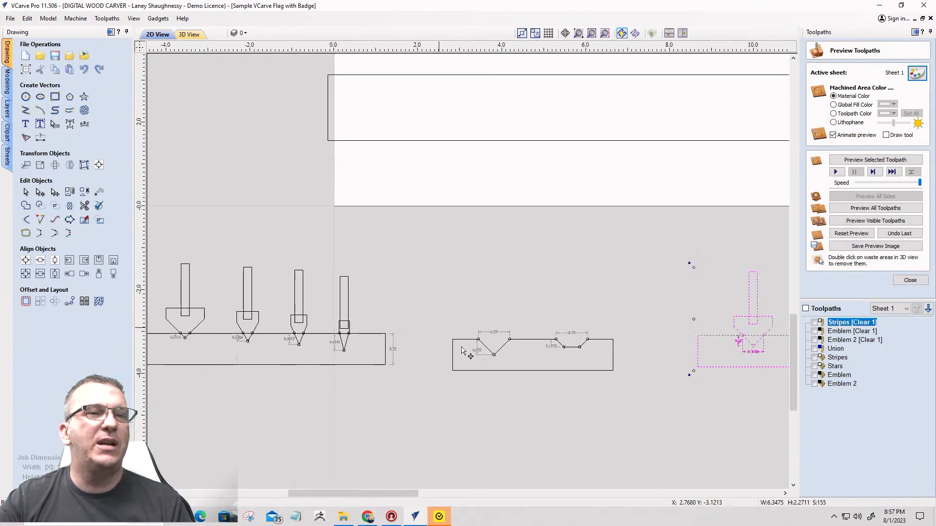
click(909, 281)
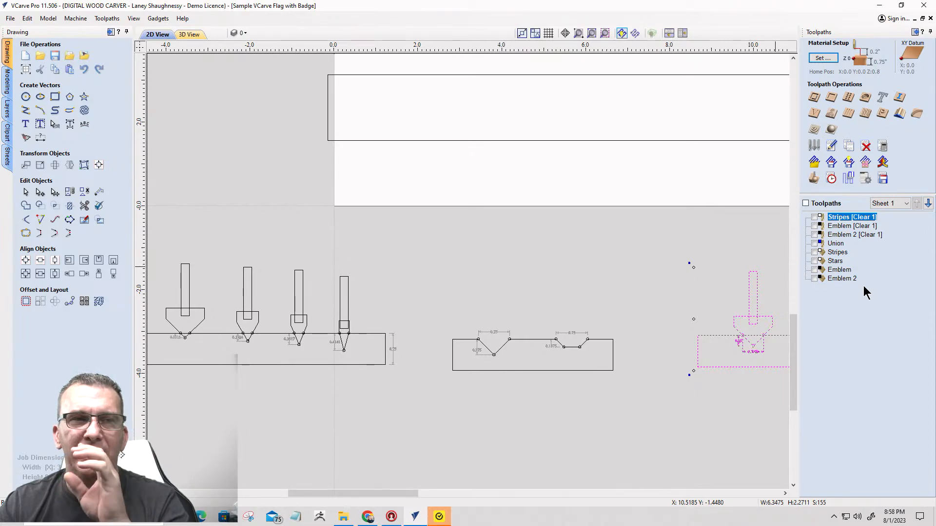
click(635, 279)
scroll(637, 267, down, 1)
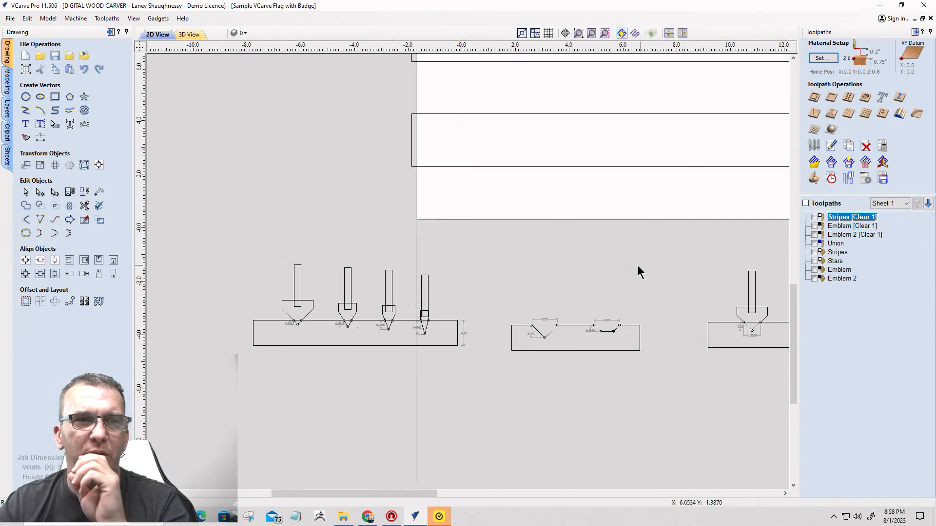
scroll(637, 267, down, 2)
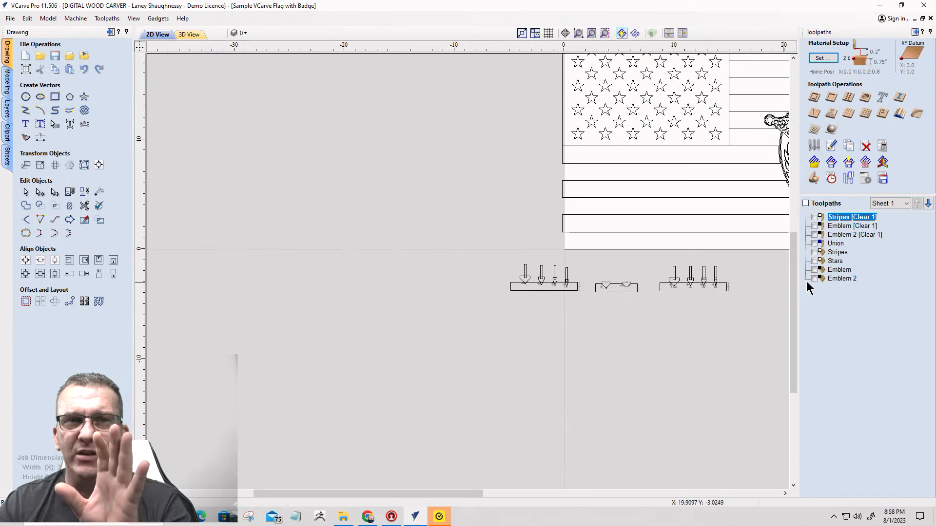
scroll(763, 290, up, 2)
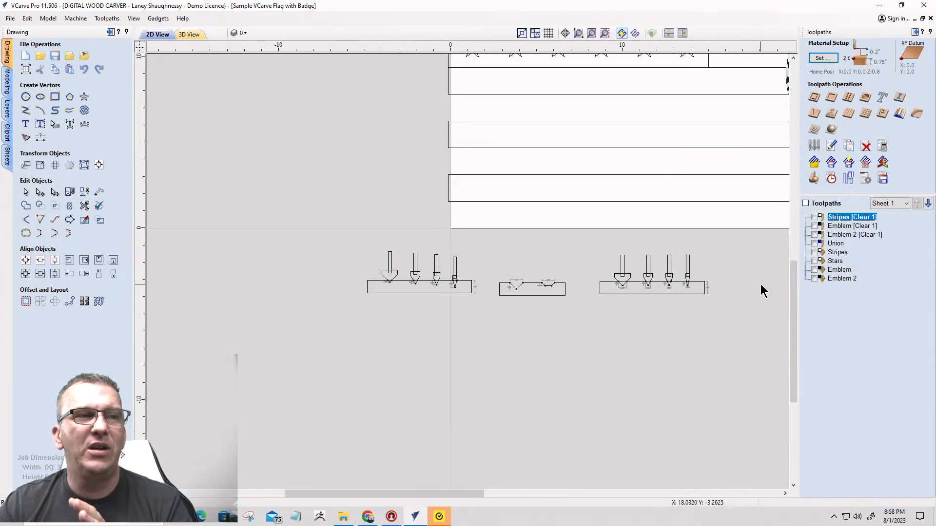
click(814, 114)
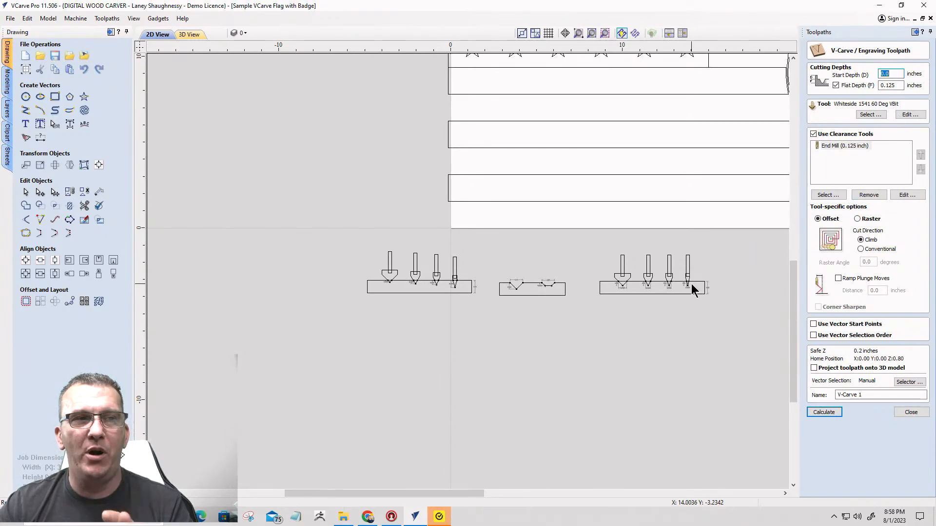
Draw a rectangle about 2.29 by 3.52 inches left of the sheet, and a narrow 0.3 by 1.6 inch rectangle just above it.
scroll(665, 294, down, 1)
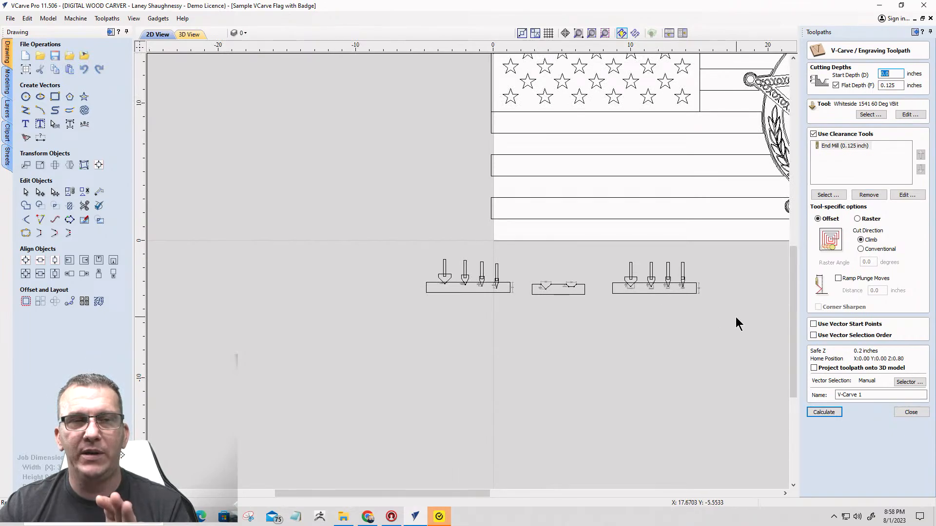
scroll(735, 317, up, 1)
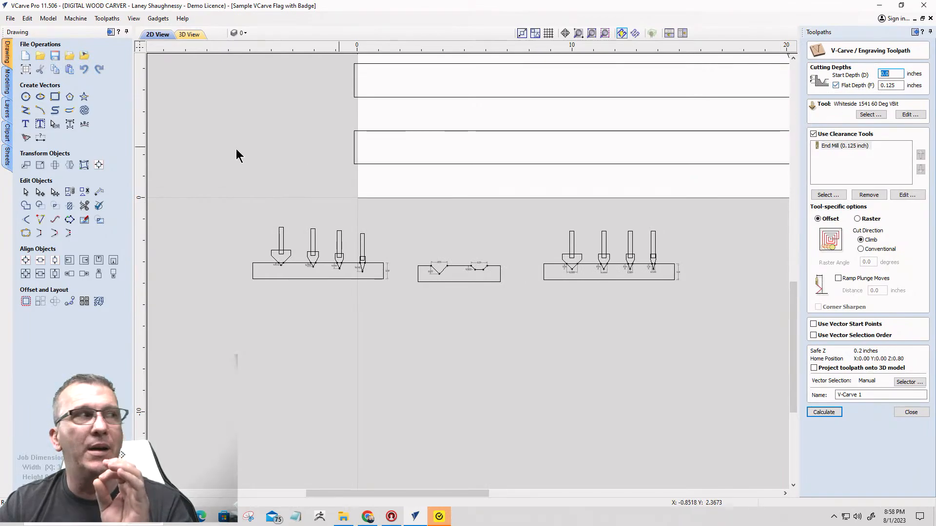
click(55, 98)
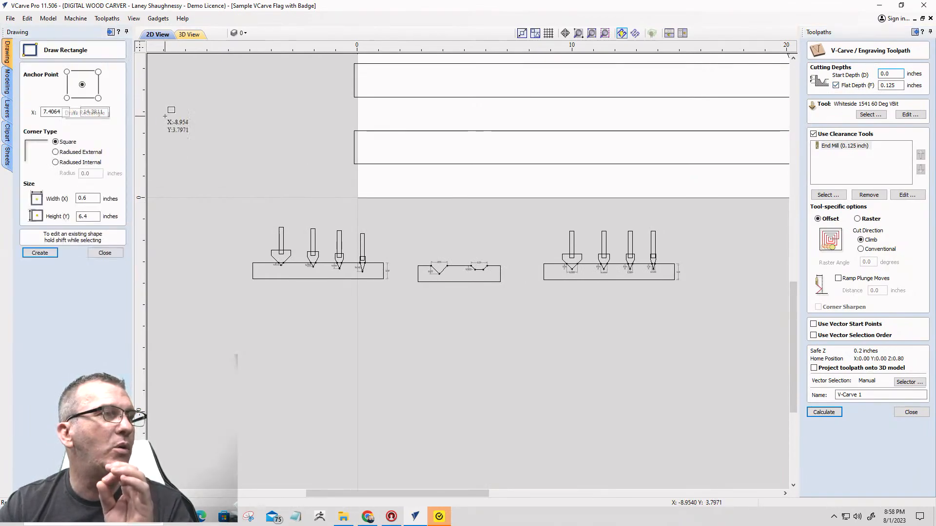
mouse_move(230, 122)
mouse_down()
mouse_move(256, 170)
mouse_move(252, 210)
mouse_move(279, 197)
mouse_up()
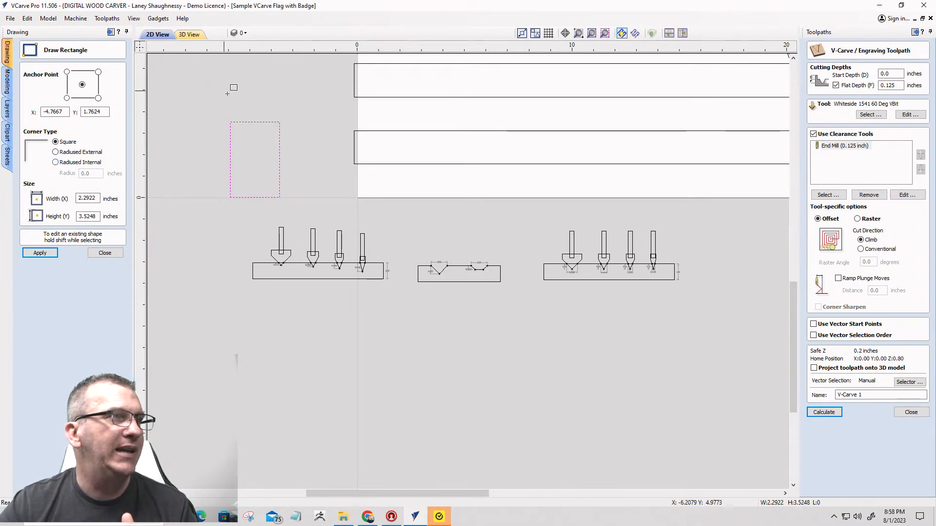
mouse_move(229, 85)
mouse_down()
mouse_move(244, 92)
mouse_move(236, 119)
mouse_up()
click(107, 253)
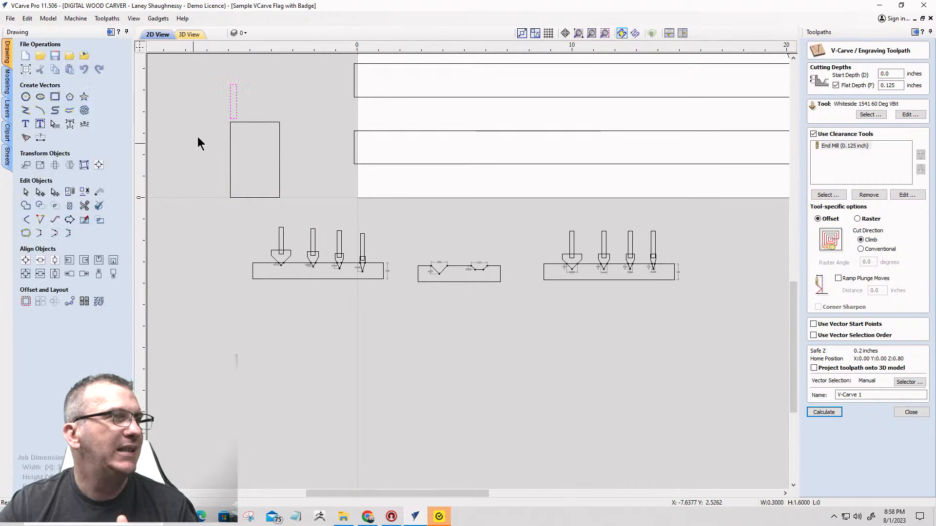
Move the narrow rectangle down so its lower-left corner meets the large rectangle's upper-left corner.
click(233, 115)
scroll(227, 99, up, 3)
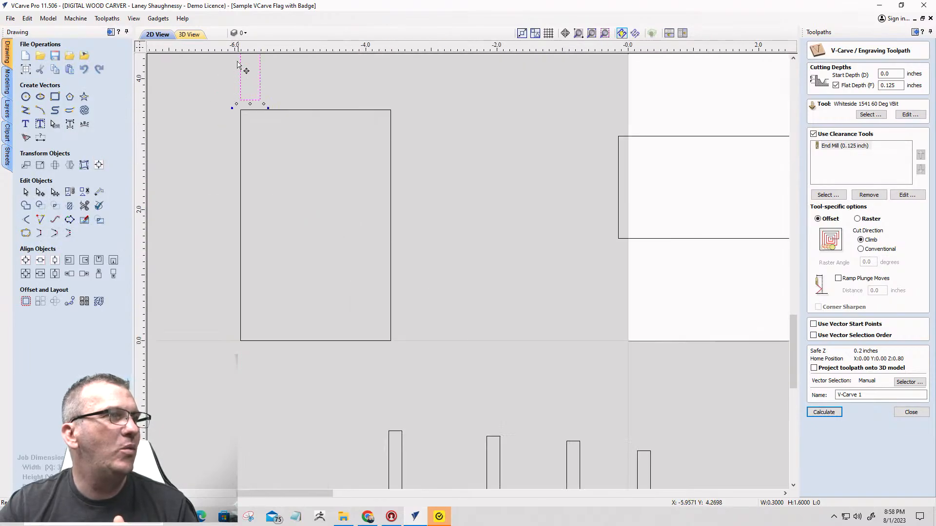
scroll(314, 191, down, 5)
scroll(315, 179, up, 6)
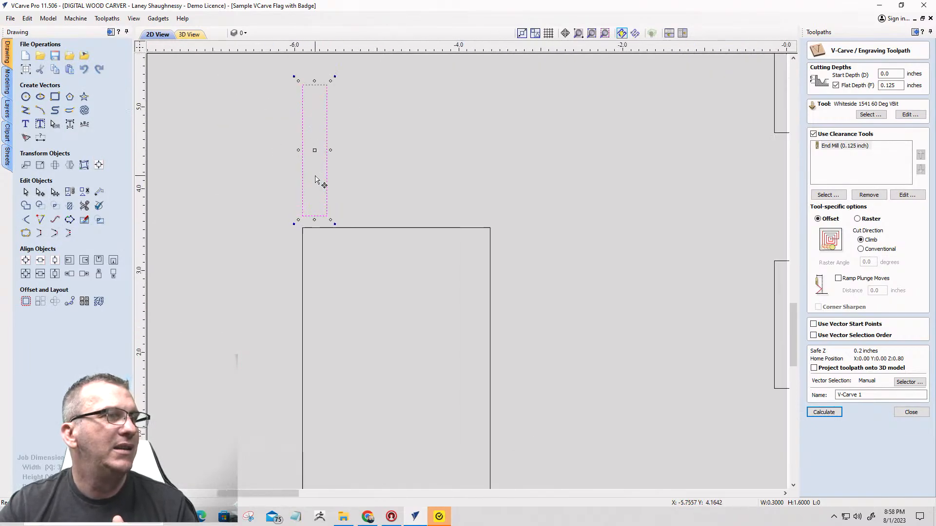
scroll(315, 179, up, 2)
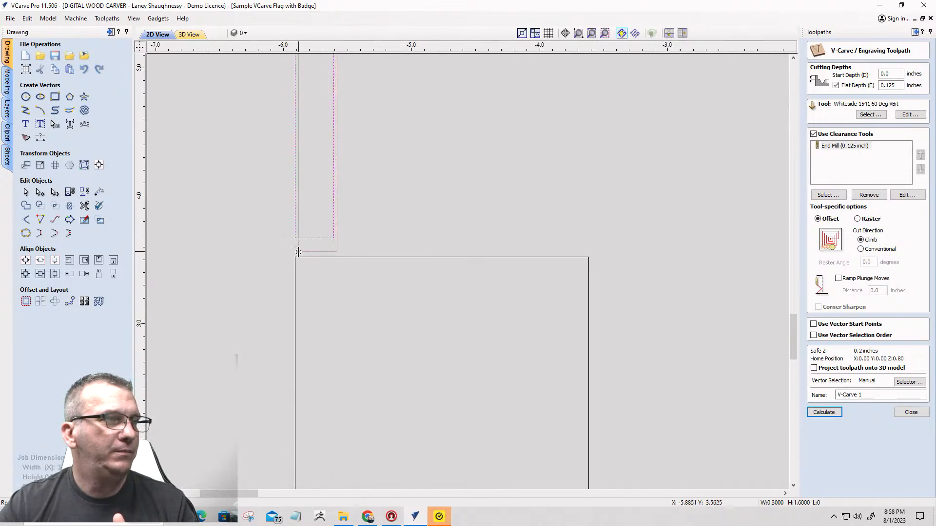
drag(298, 252, 296, 257)
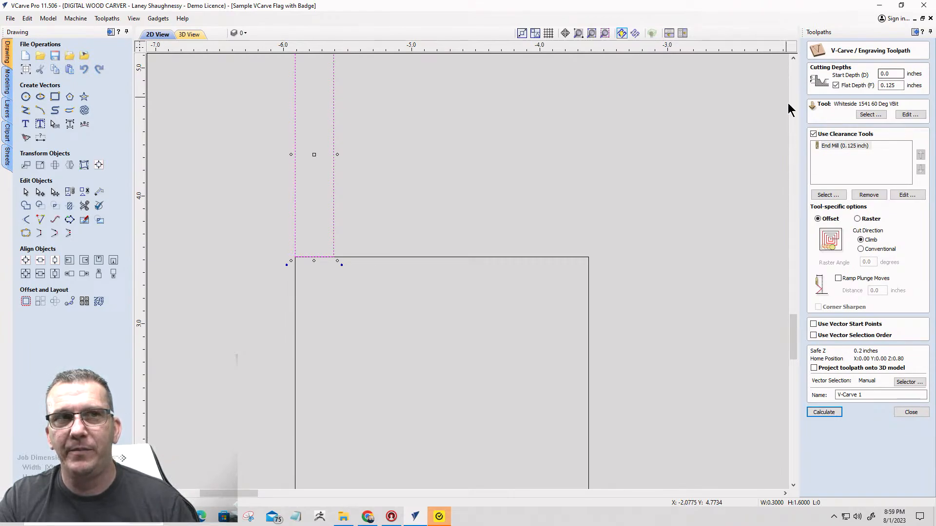
Insert two nodes on the large rectangle's top edge, and lower the right-hand portion to form a sloped shoulder leading to a flat step.
scroll(409, 234, down, 1)
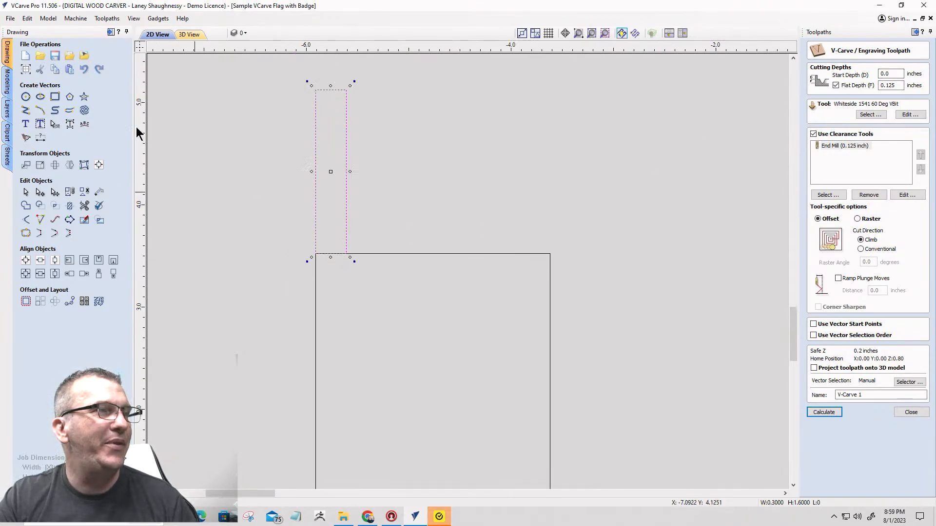
click(40, 191)
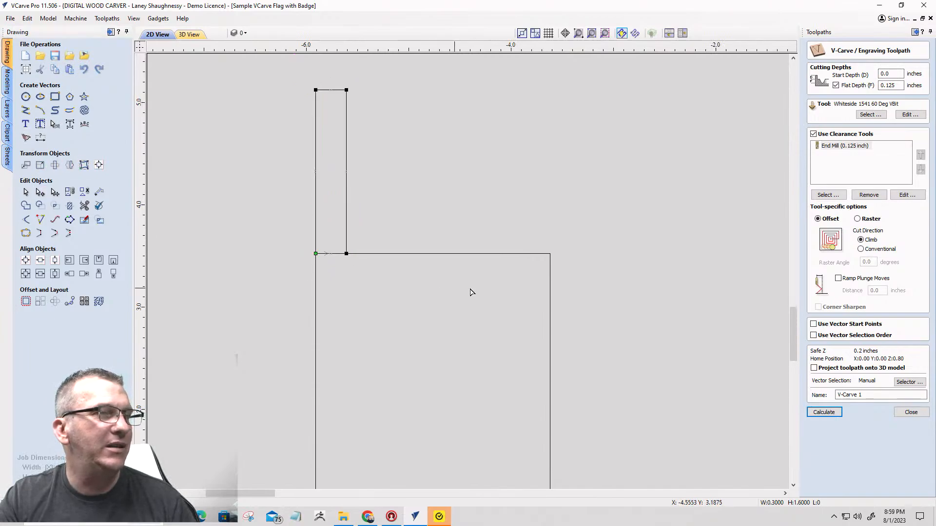
click(550, 254)
right_click(424, 254)
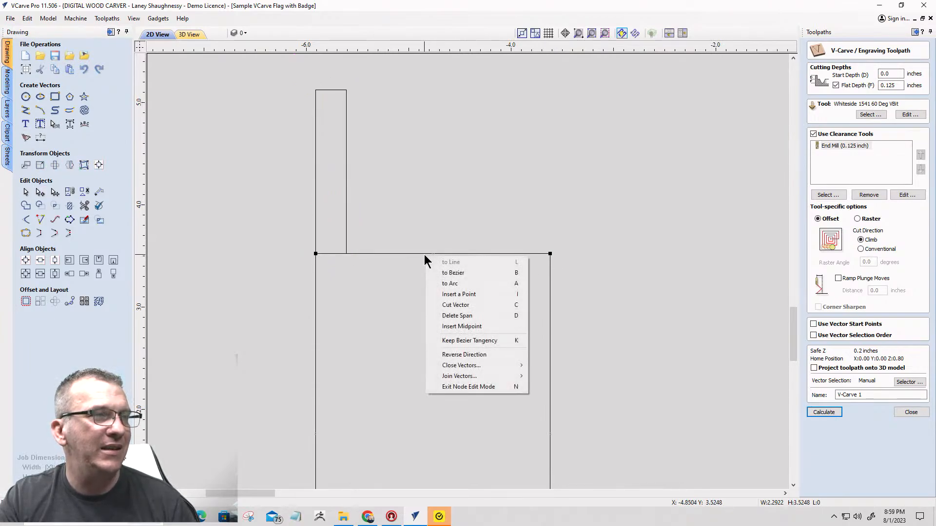
click(435, 293)
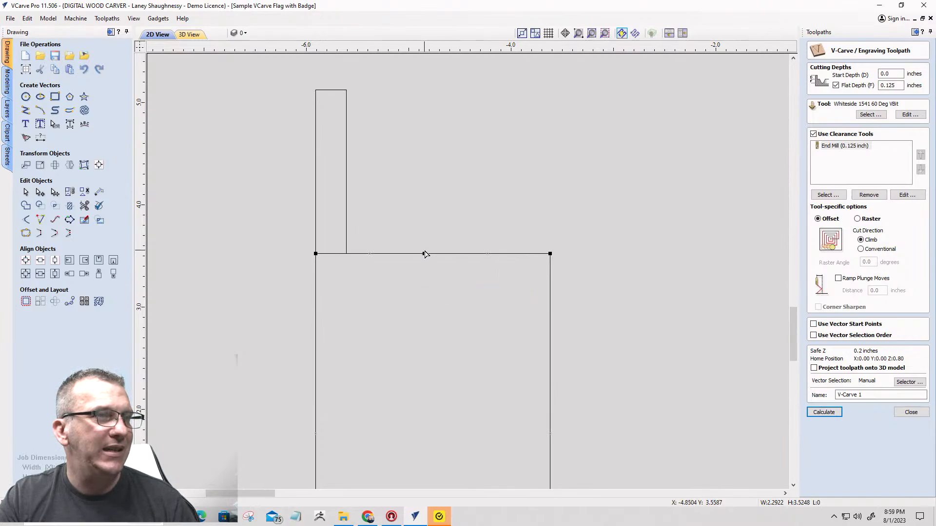
mouse_move(424, 255)
mouse_down()
mouse_move(405, 314)
mouse_move(423, 254)
mouse_up()
right_click(388, 254)
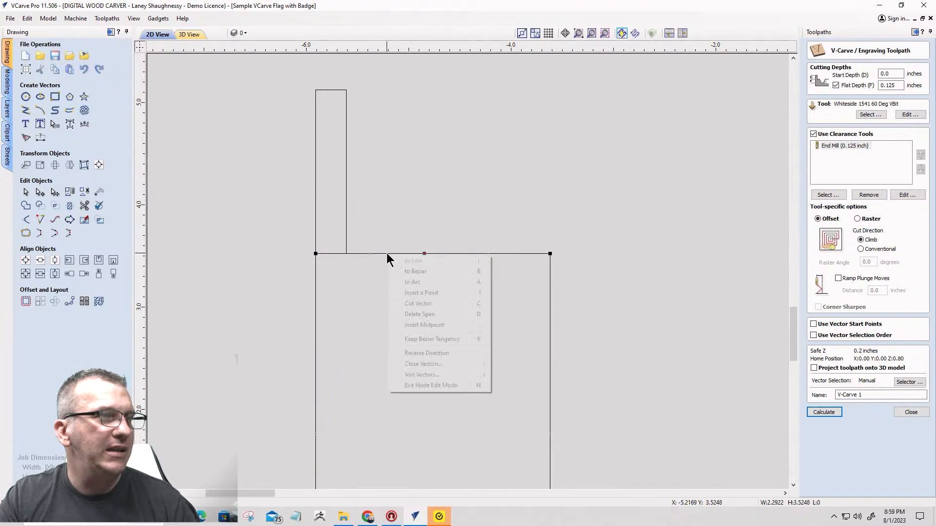
click(399, 294)
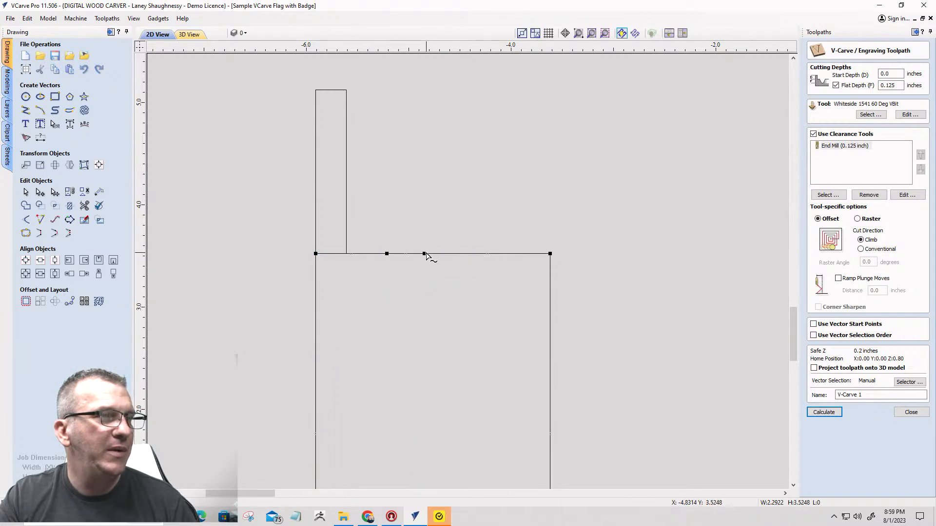
drag(425, 254, 411, 324)
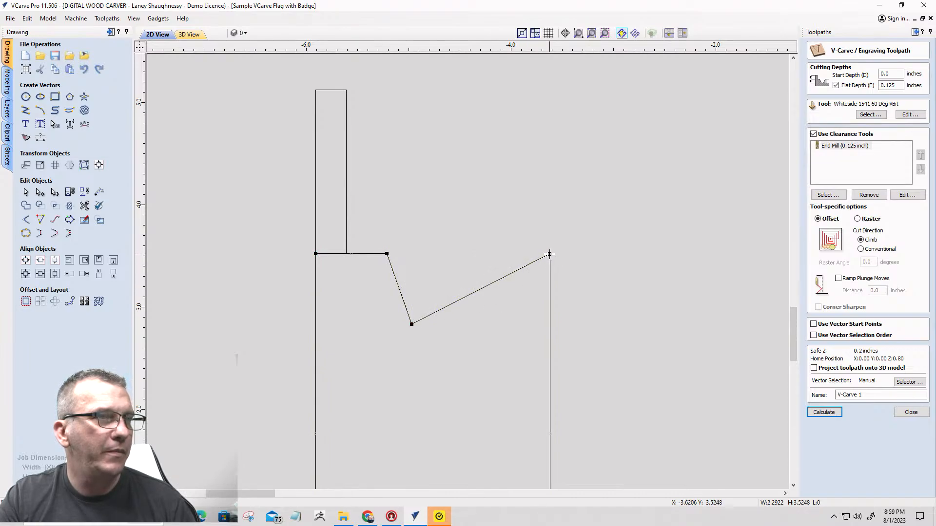
drag(549, 254, 549, 324)
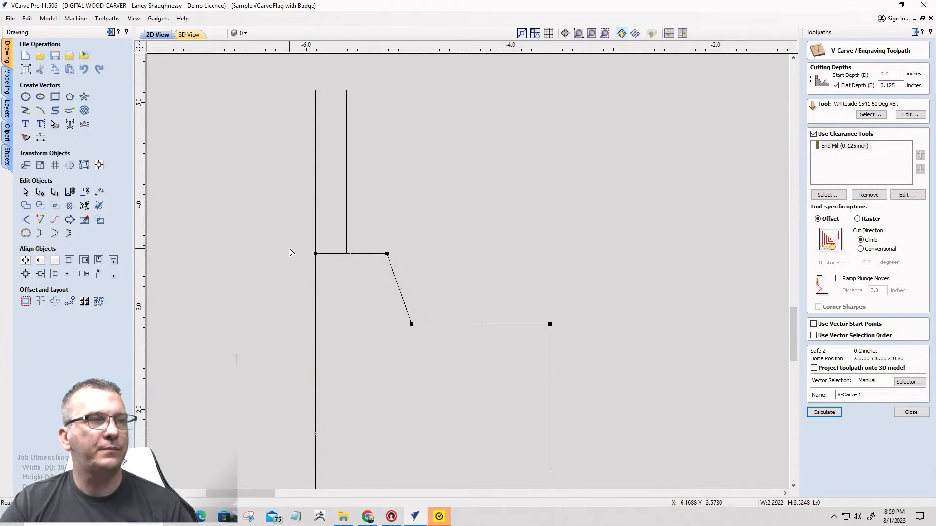
Add a midpoint to the narrow rectangle's bottom edge and pull it down into a centered V tip, making the bit about 1.825 inches tall.
click(313, 242)
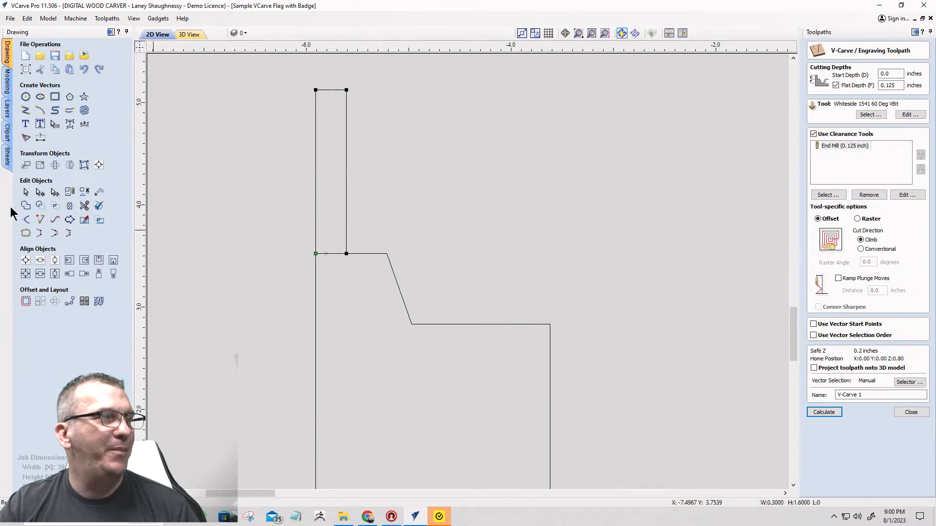
click(26, 192)
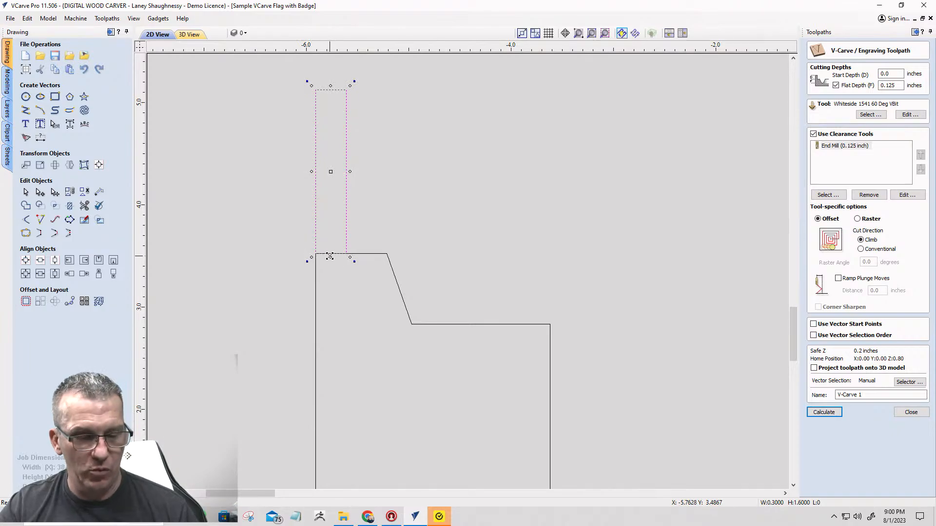
key(n)
drag(331, 254, 328, 307)
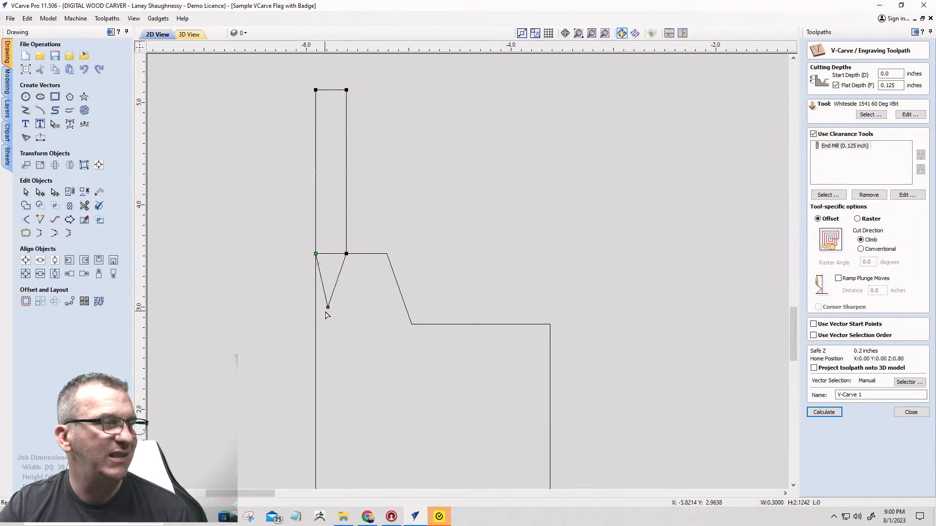
key(ctrl+z)
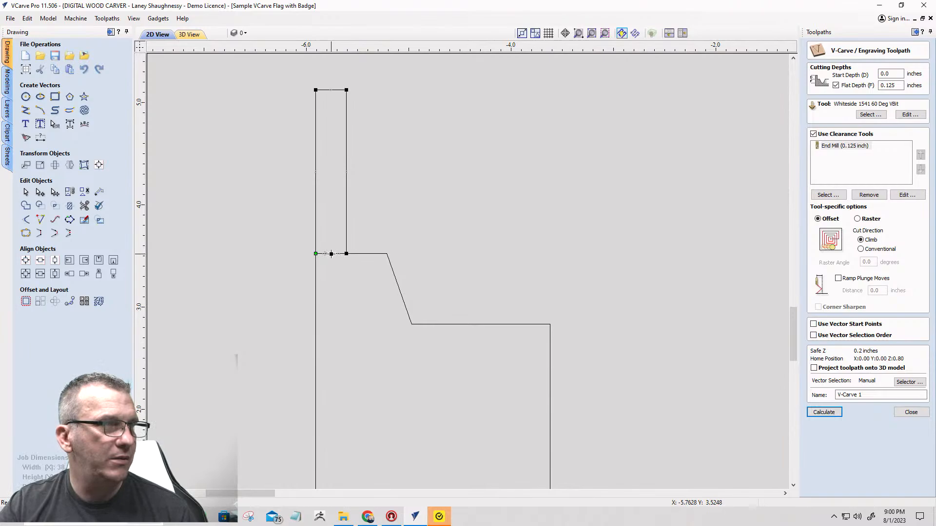
drag(331, 254, 330, 276)
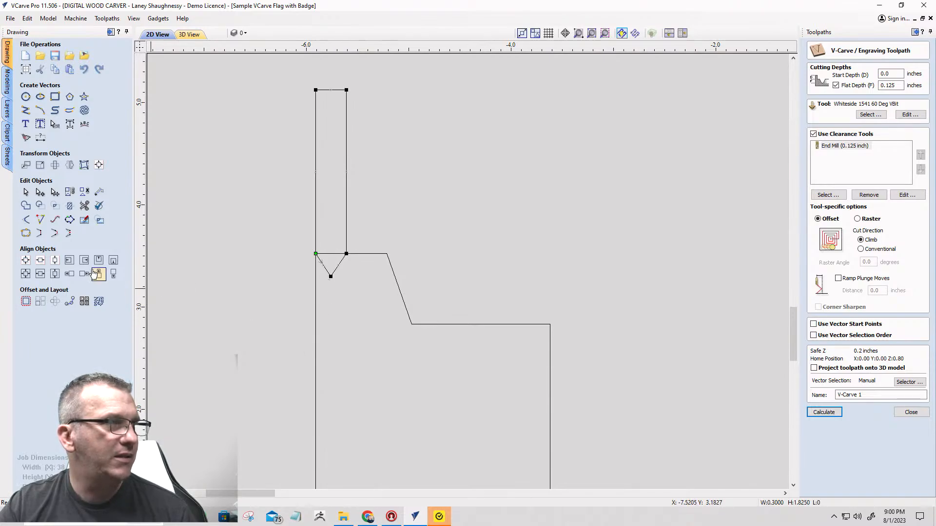
Leave node editing and move the pointed bit shape so its tip sits beside the block's sloped shoulder.
click(26, 191)
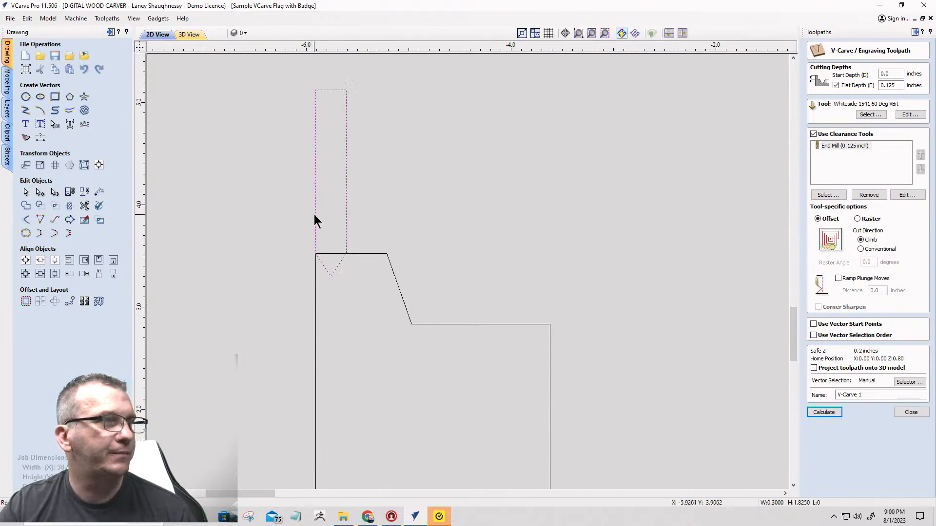
drag(330, 278, 331, 253)
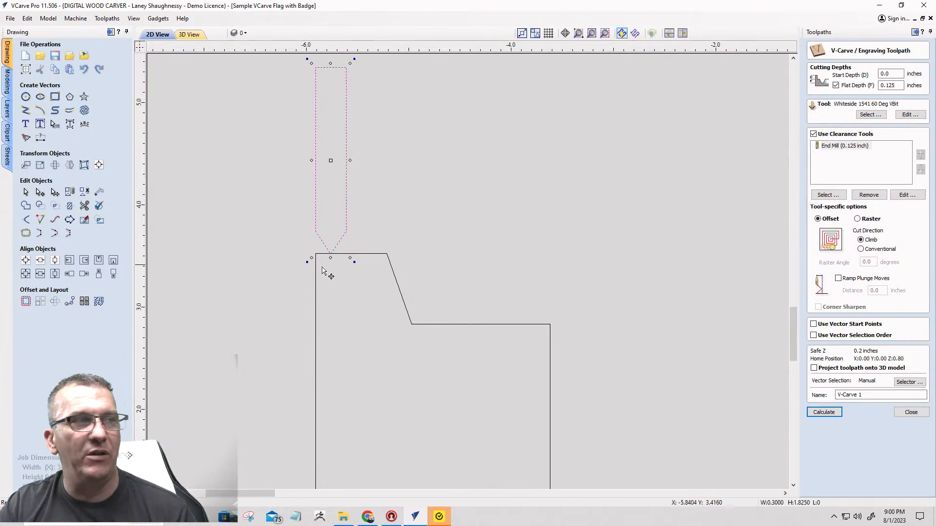
drag(328, 252, 408, 281)
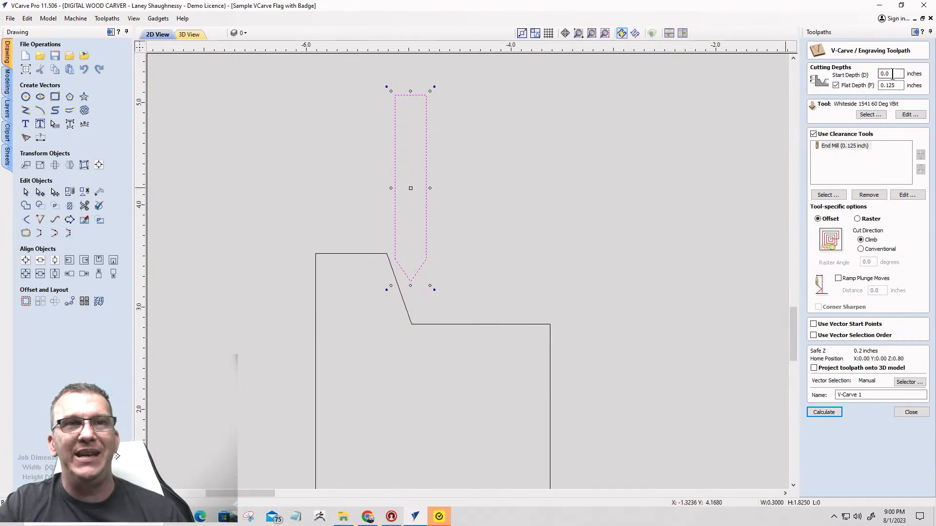
Draw a horizontal line about 2 inches long across the block's sloped shoulder near the bit tip.
click(26, 110)
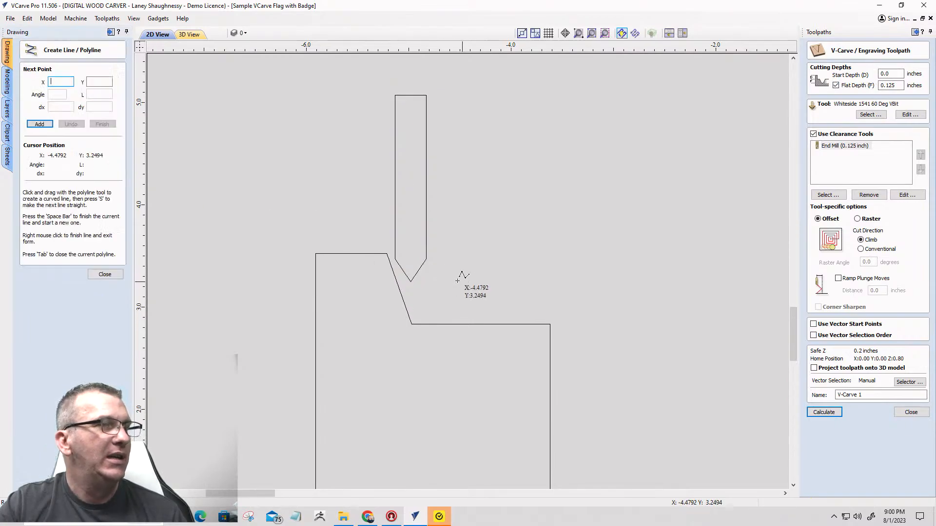
click(347, 275)
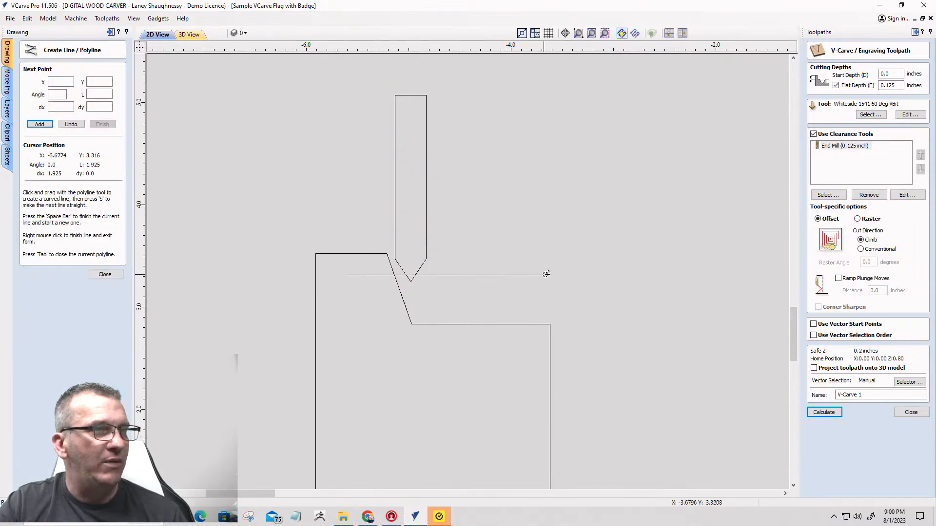
click(563, 271)
key(space)
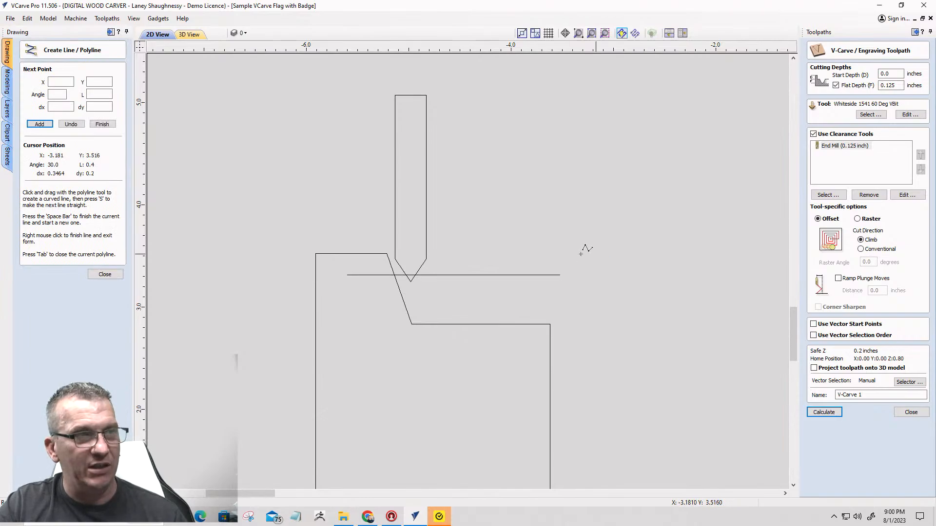
click(91, 272)
Move the bit shape up so its tip rests on the horizontal line.
click(394, 249)
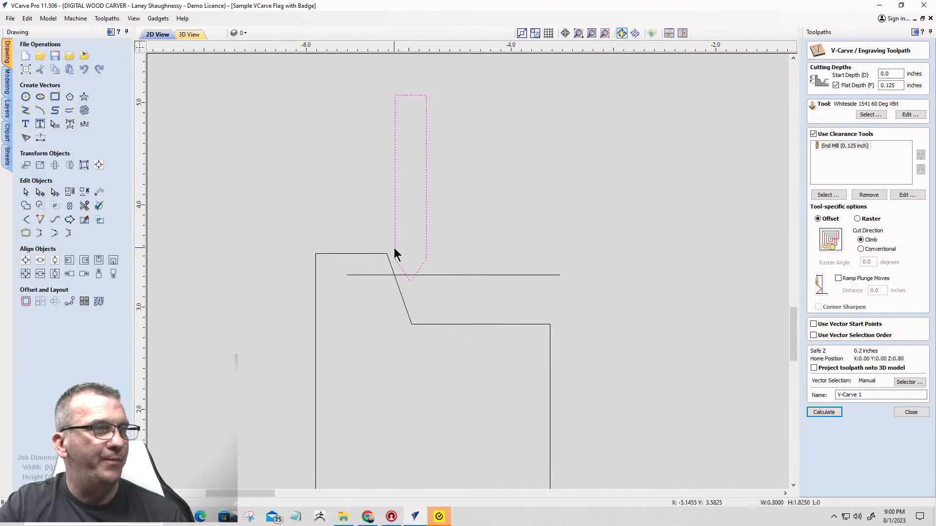
click(410, 281)
drag(411, 280, 407, 275)
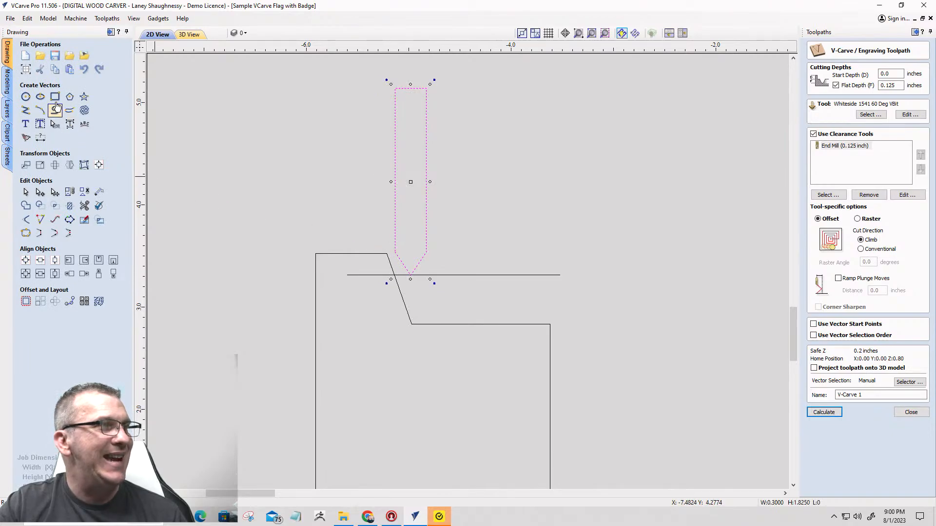
Draw a 2.35 by 0.4 inch rectangle across the bit tip and shoulder to illustrate the start depth, and close the rectangle tool.
click(56, 101)
mouse_move(340, 235)
mouse_down()
mouse_move(462, 234)
mouse_move(584, 280)
mouse_move(585, 266)
mouse_move(580, 276)
mouse_up()
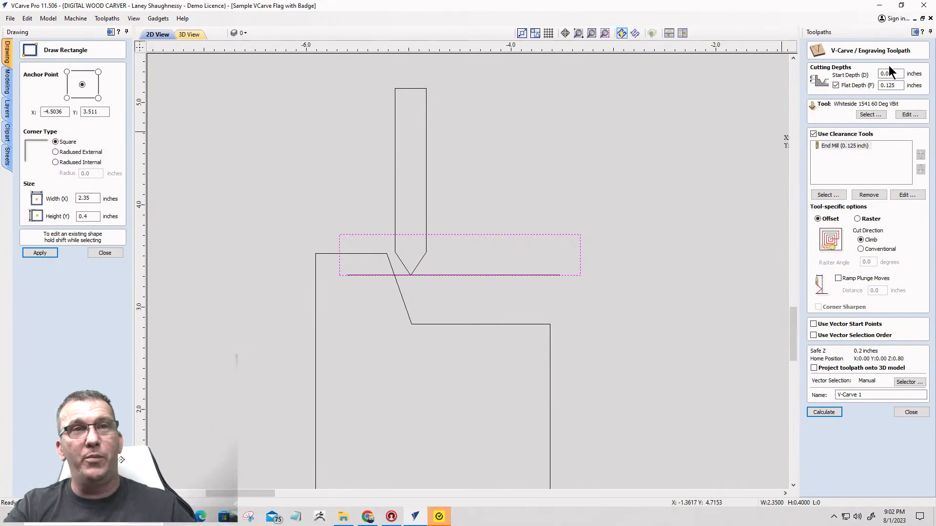
drag(890, 73, 875, 74)
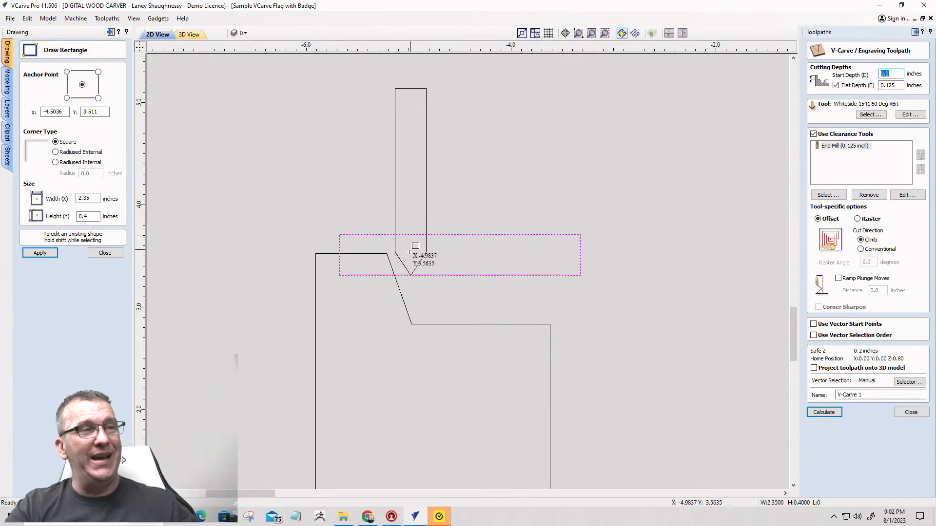
scroll(390, 253, up, 5)
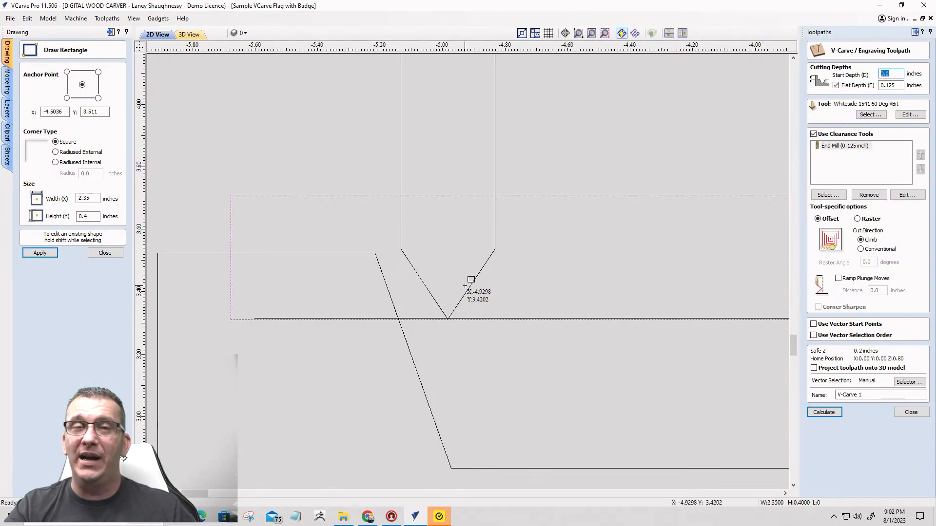
scroll(470, 280, down, 5)
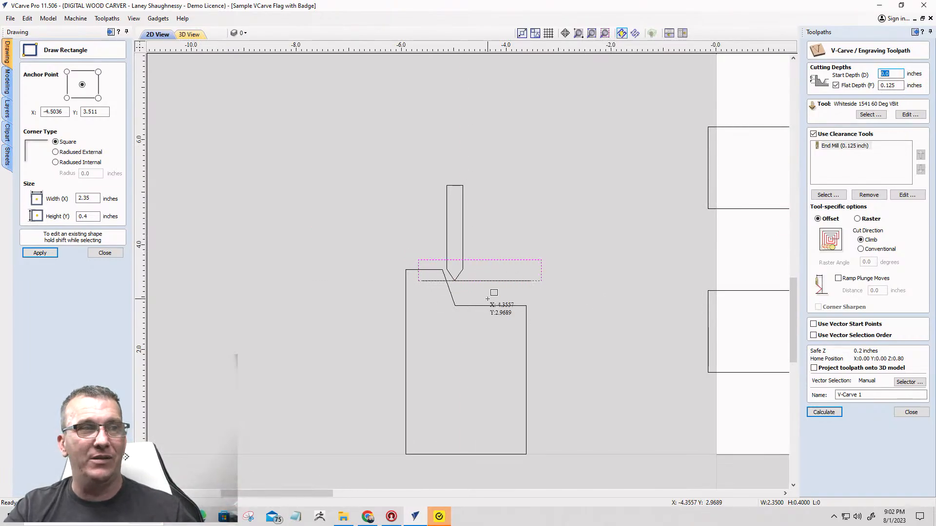
click(104, 252)
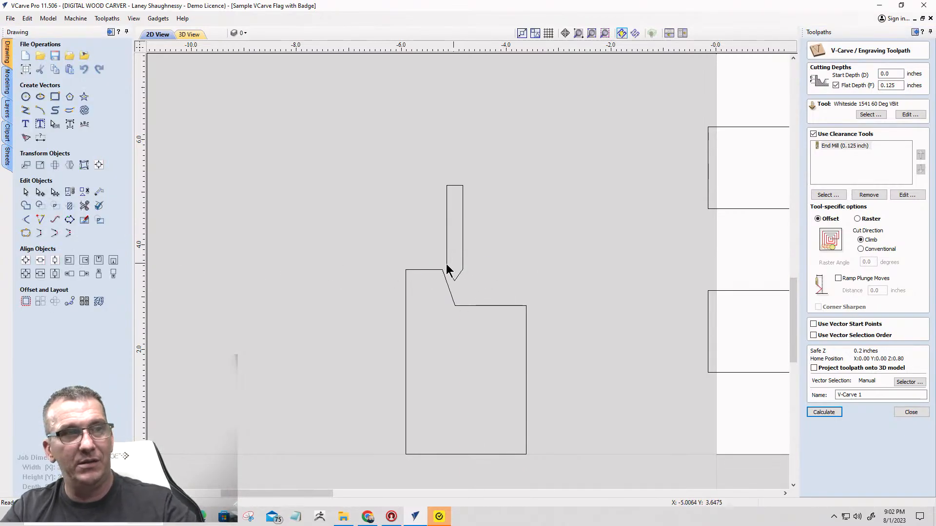
Move the pointed bit shape onto the block's lower shelf so its tip dips slightly below the surface.
click(455, 281)
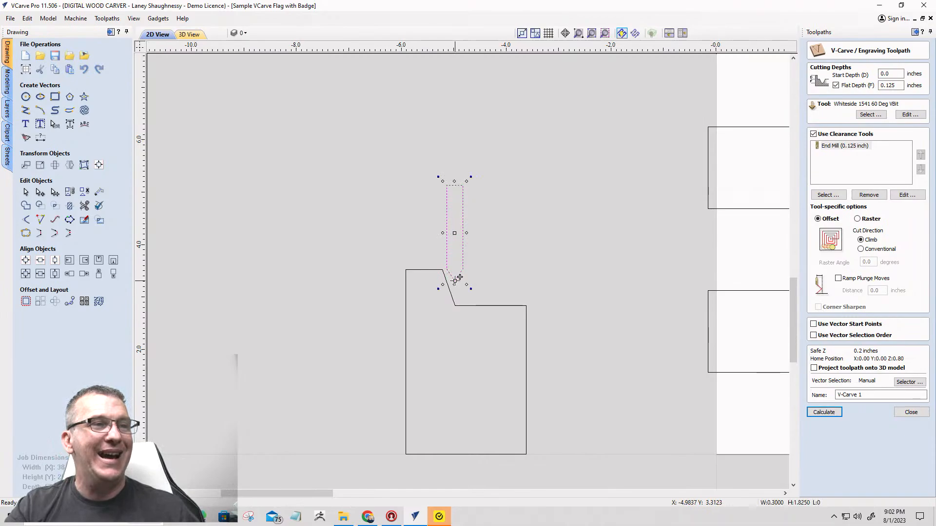
mouse_move(459, 279)
mouse_down()
mouse_move(473, 273)
mouse_move(481, 295)
mouse_move(477, 287)
mouse_move(503, 309)
mouse_up()
scroll(492, 307, up, 4)
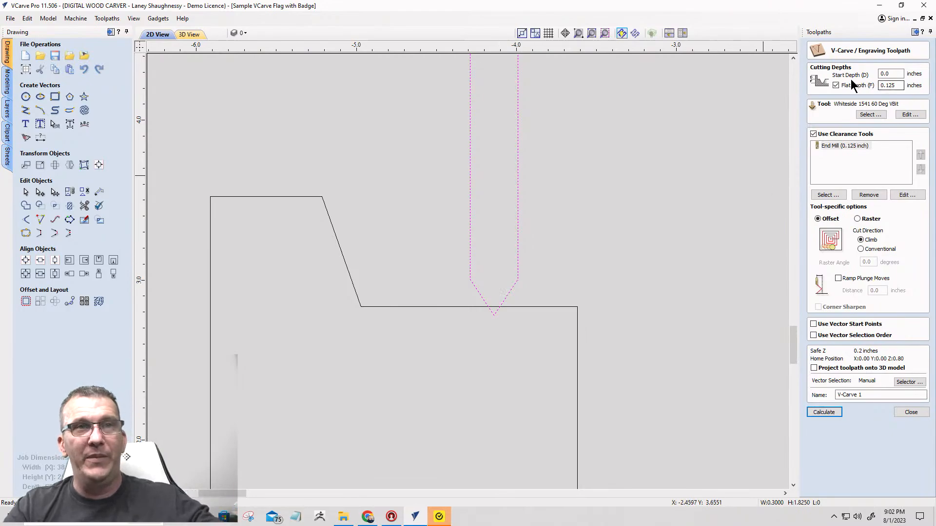
click(895, 87)
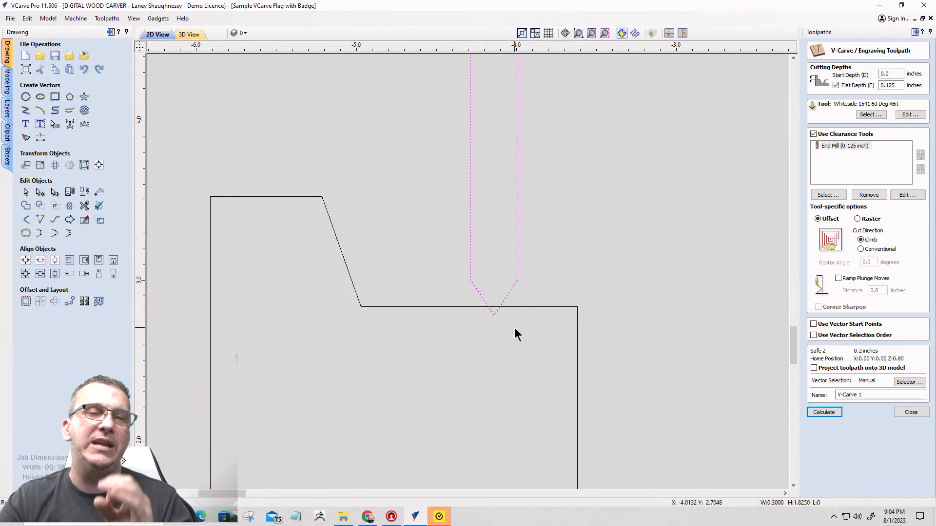
scroll(536, 299, down, 5)
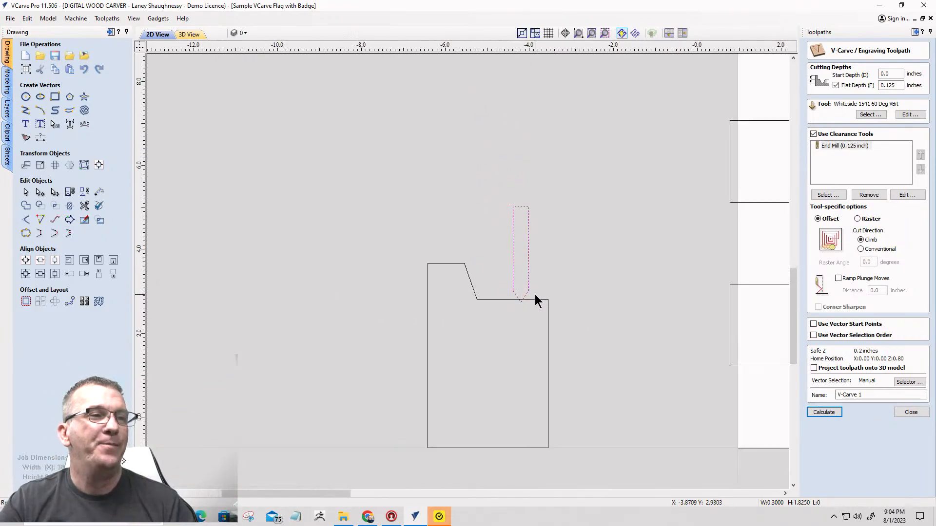
drag(432, 254, 431, 253)
click(430, 254)
drag(570, 319, 417, 239)
click(417, 240)
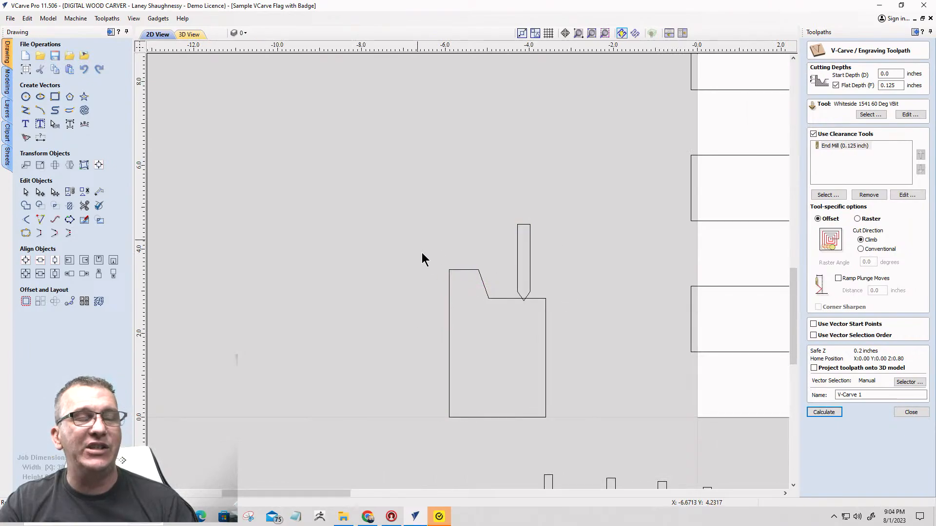
drag(619, 314, 388, 228)
click(388, 228)
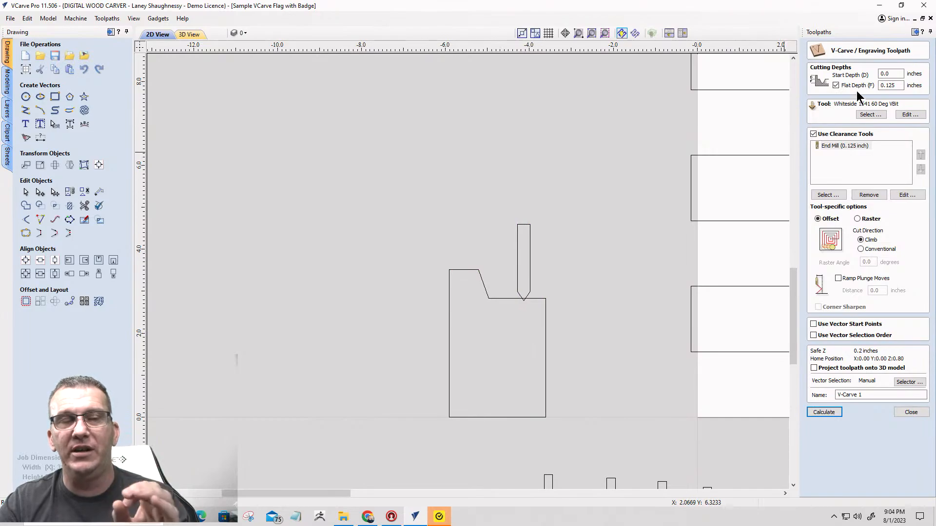
click(528, 298)
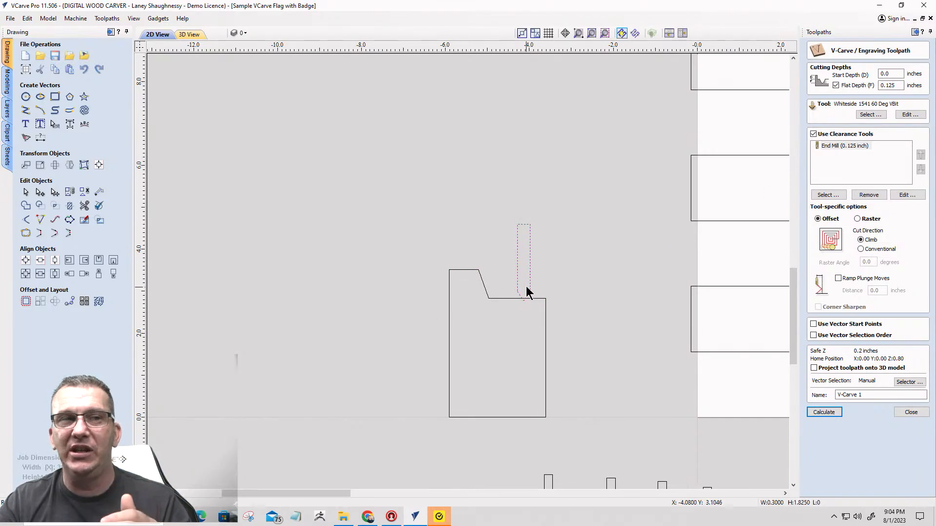
Examine the dimensioned V-groove and flat-bottomed groove profiles below the flag project.
scroll(590, 234, down, 3)
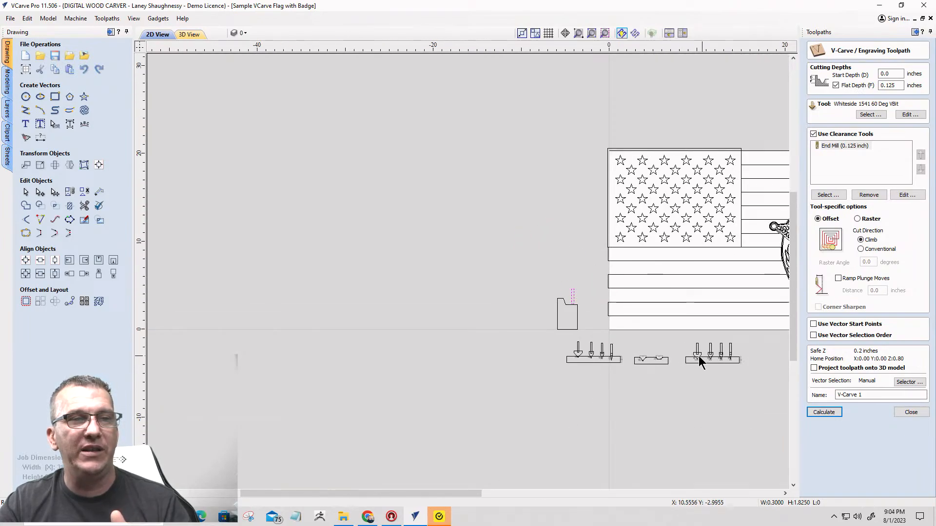
scroll(699, 357, up, 6)
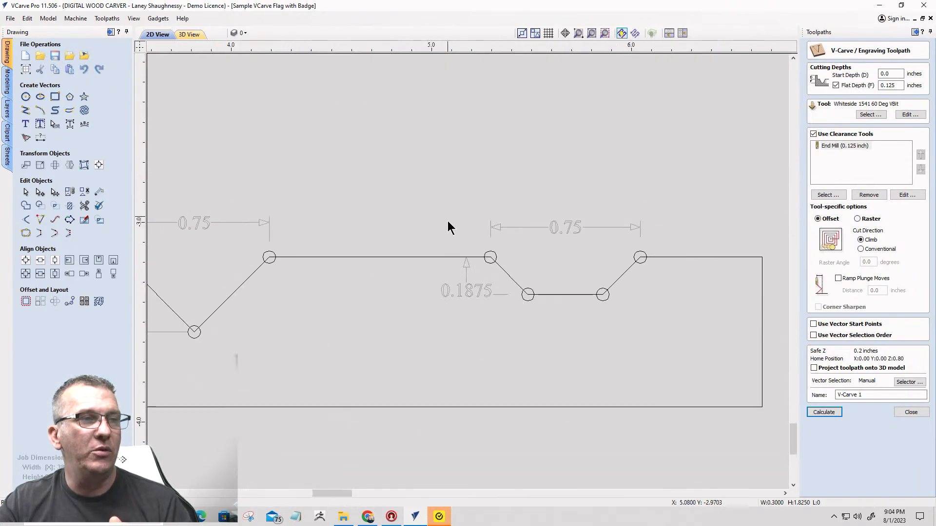
scroll(573, 316, down, 2)
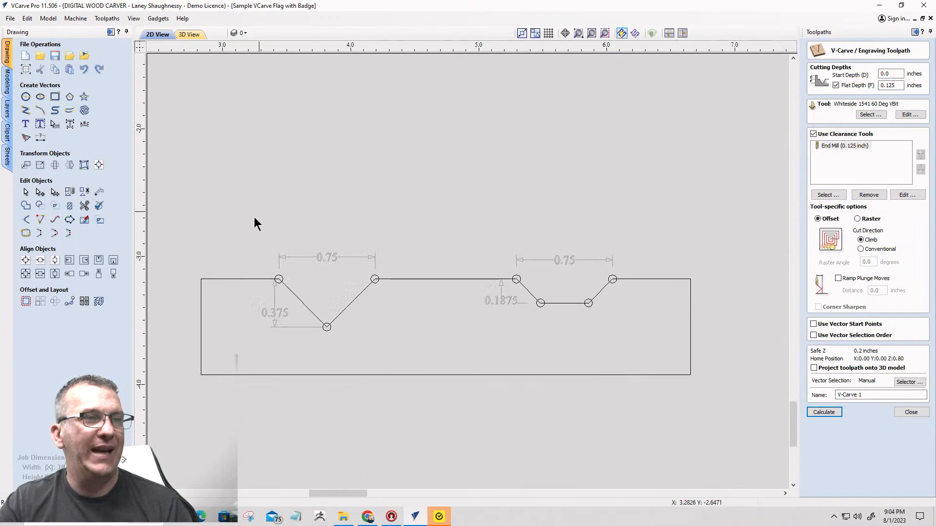
scroll(225, 308, up, 2)
scroll(224, 305, down, 1)
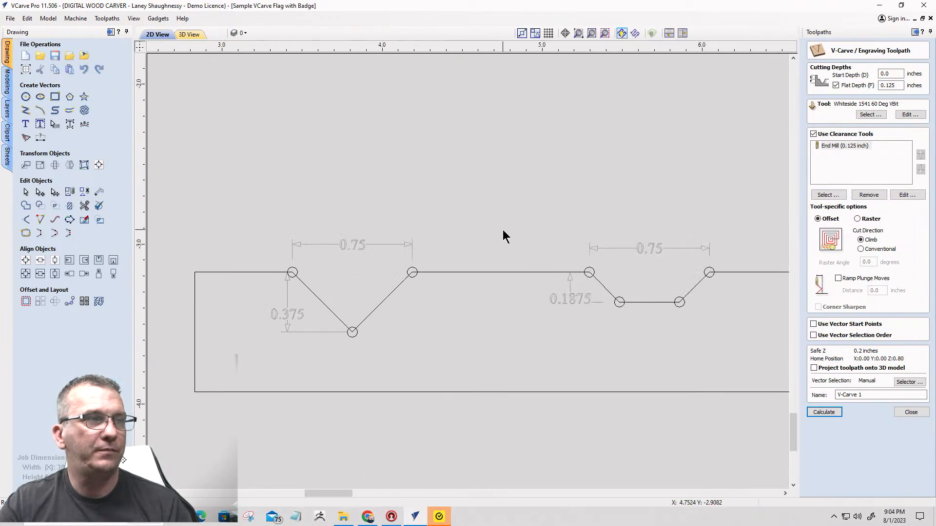
scroll(617, 352, up, 1)
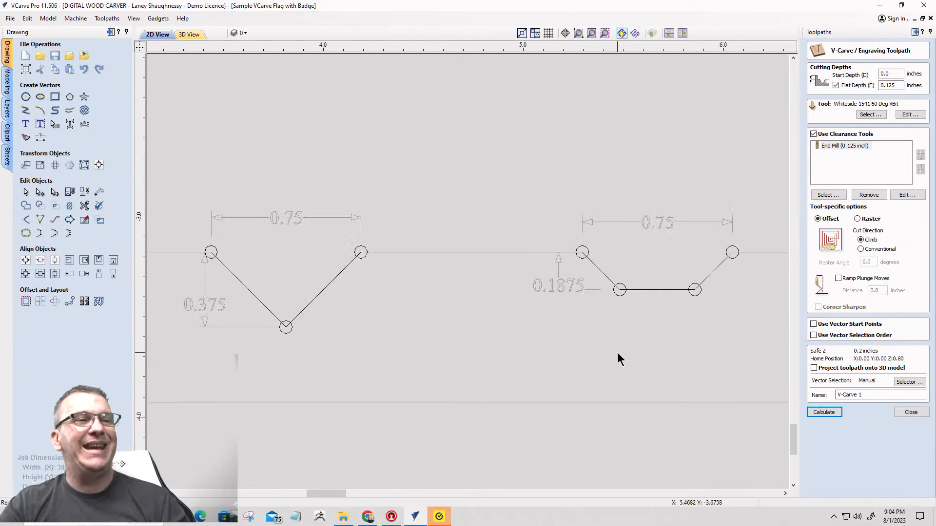
scroll(613, 347, down, 1)
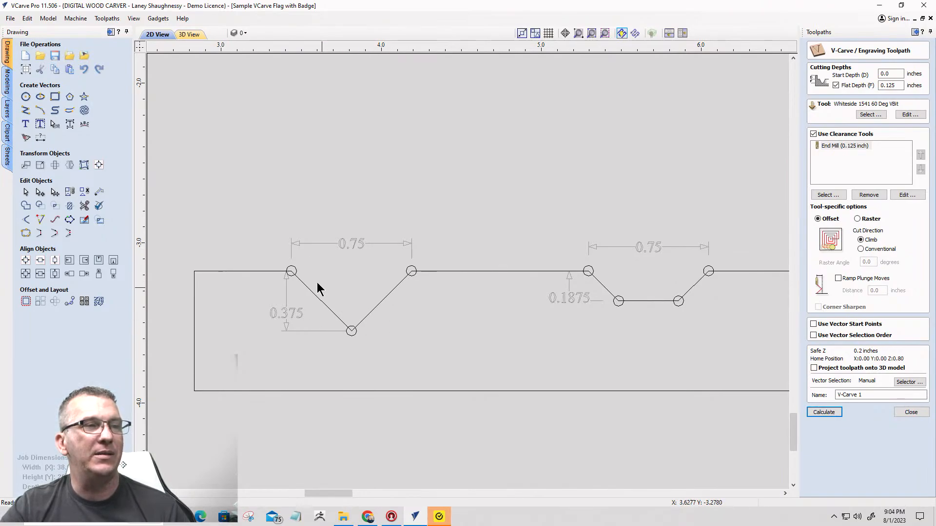
Turn off the V-carve toolpath's flat depth and close its settings without calculating.
click(836, 85)
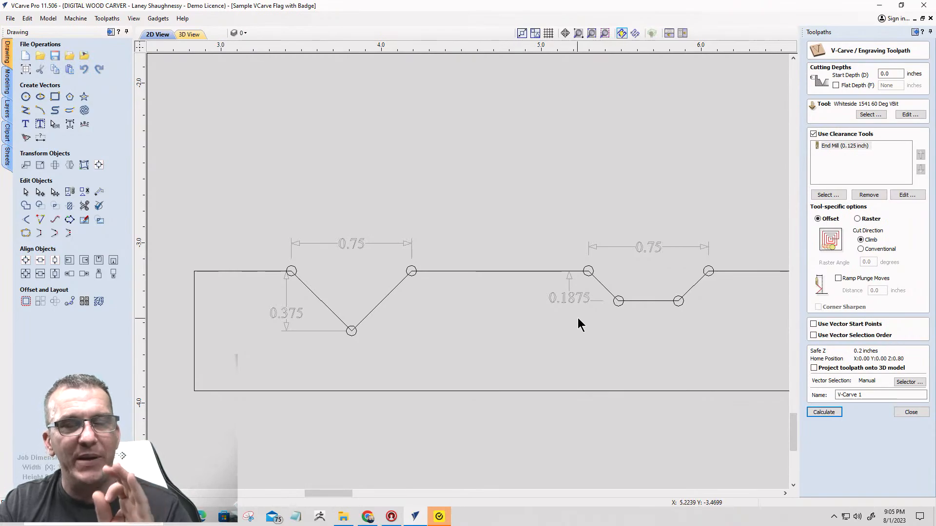
click(636, 300)
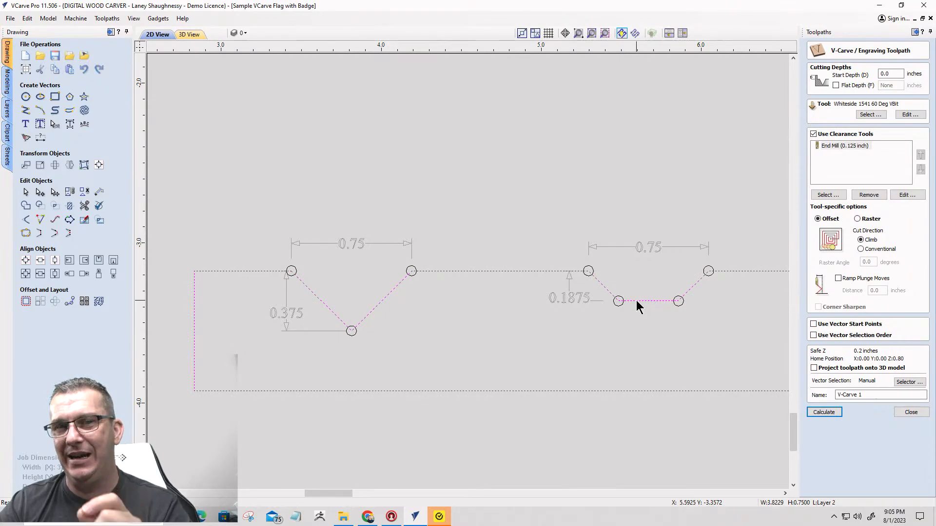
click(907, 412)
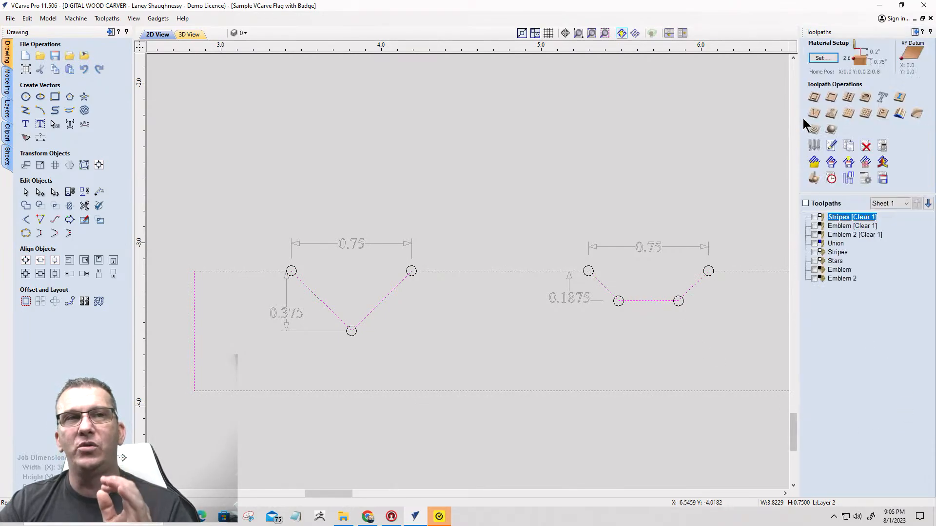
Review the cutting depth settings of the 2D Profile and Pocket toolpaths, closing each without calculating.
click(814, 97)
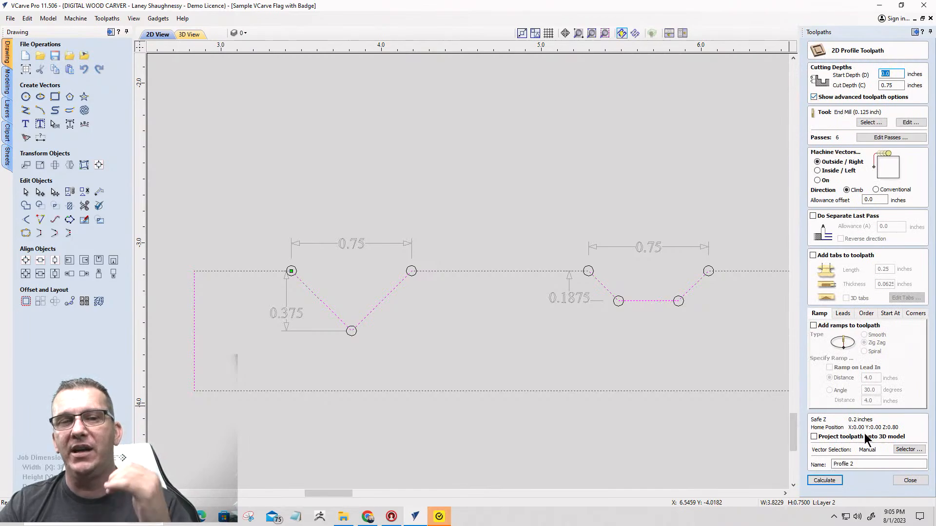
click(909, 480)
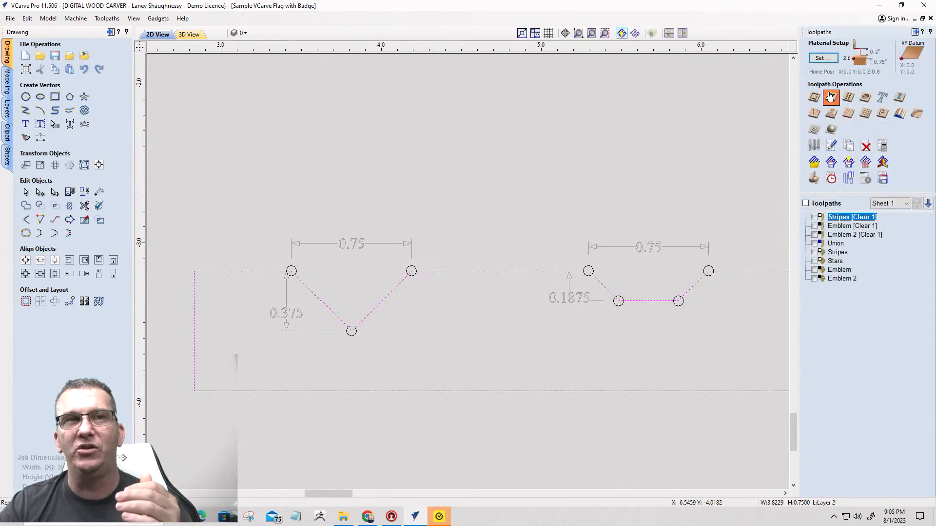
click(831, 97)
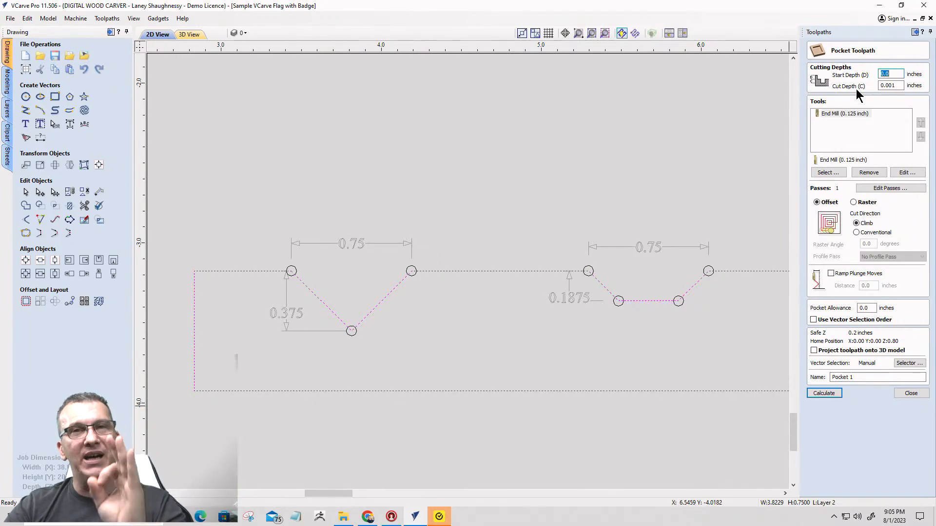
click(912, 394)
Reopen the V-Carve / Engraving toolpath settings and set the flat depth to 0.1875 inches.
click(814, 114)
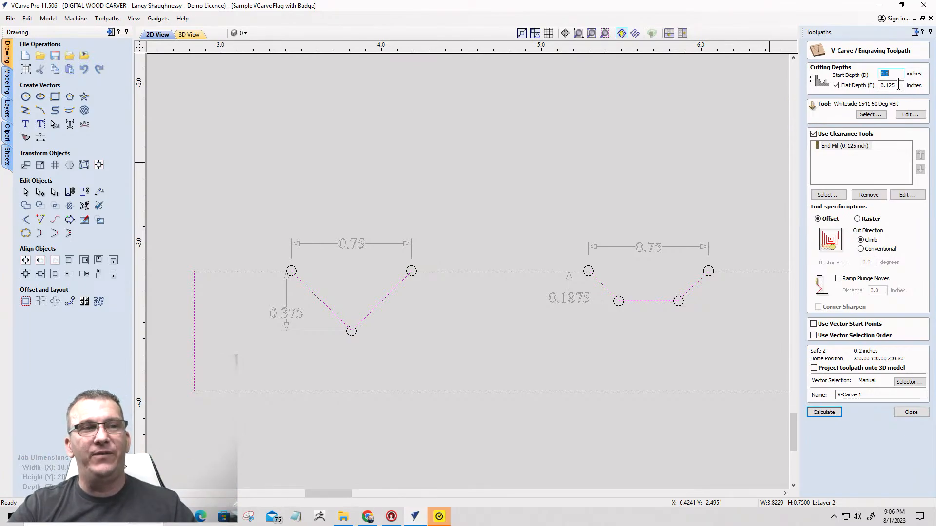
click(898, 85)
text(.18)
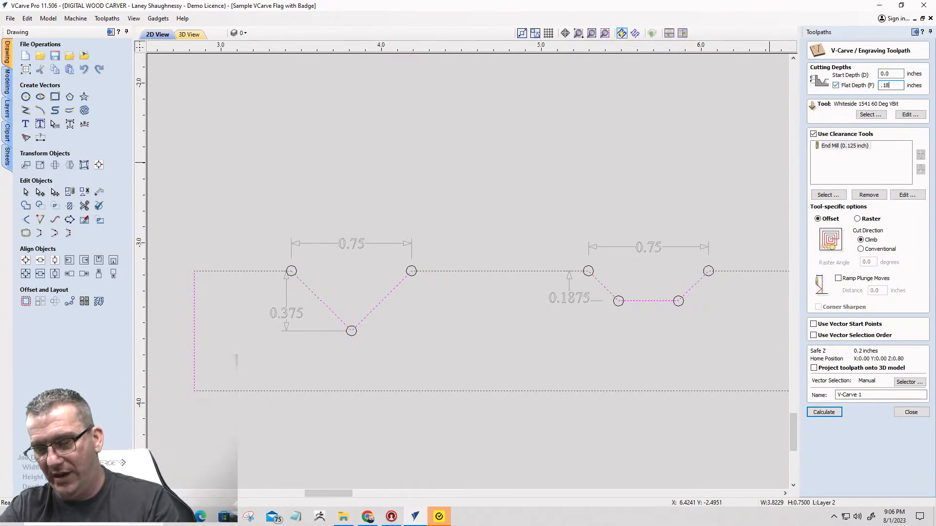
text(75)
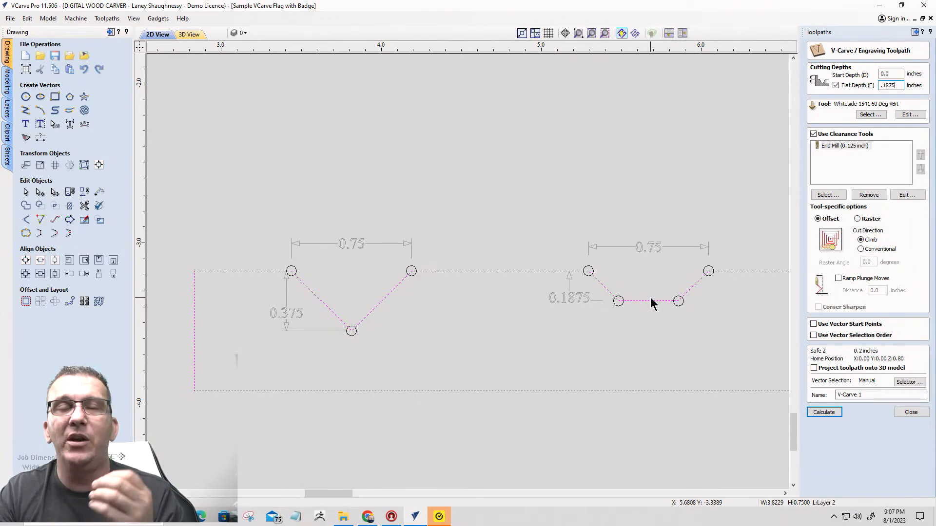
key(BackSpace)
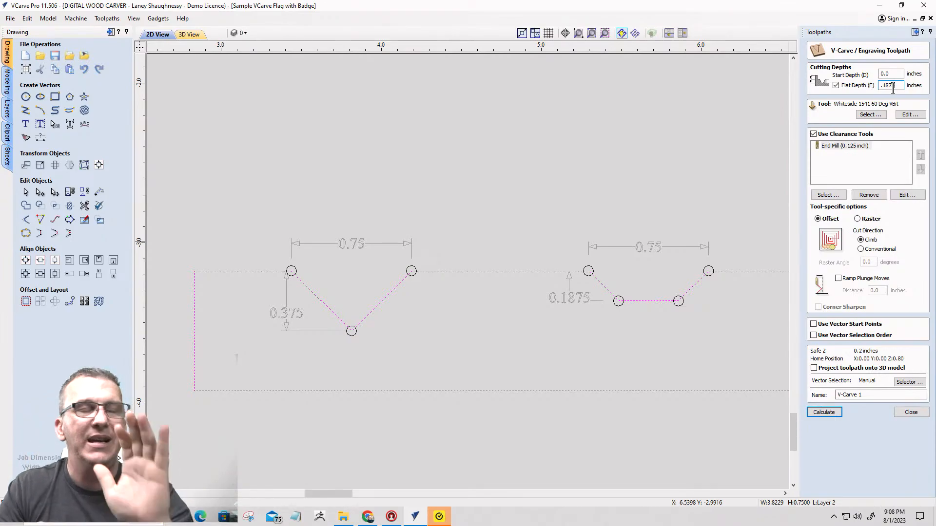
text(5)
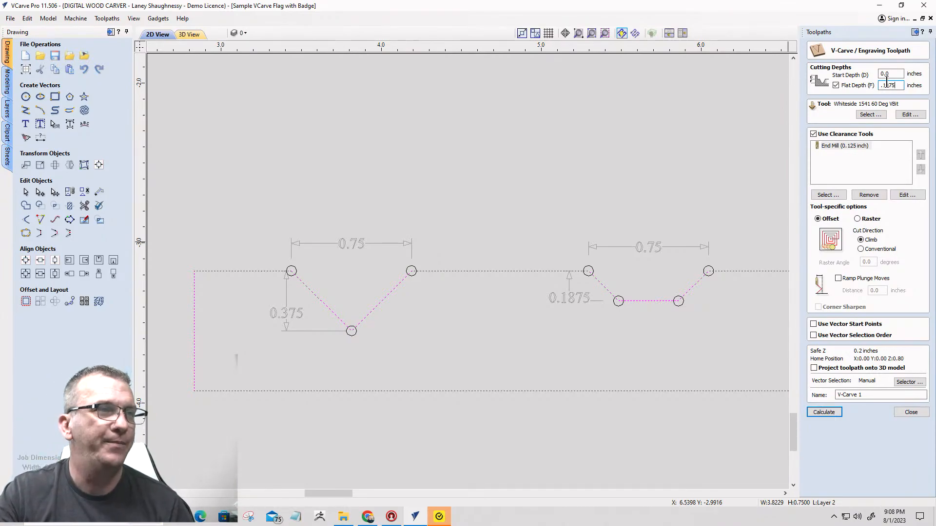
Examine how deep the tips of the widest V-bit profile and the narrower one beside it reach into the material block.
scroll(504, 220, down, 5)
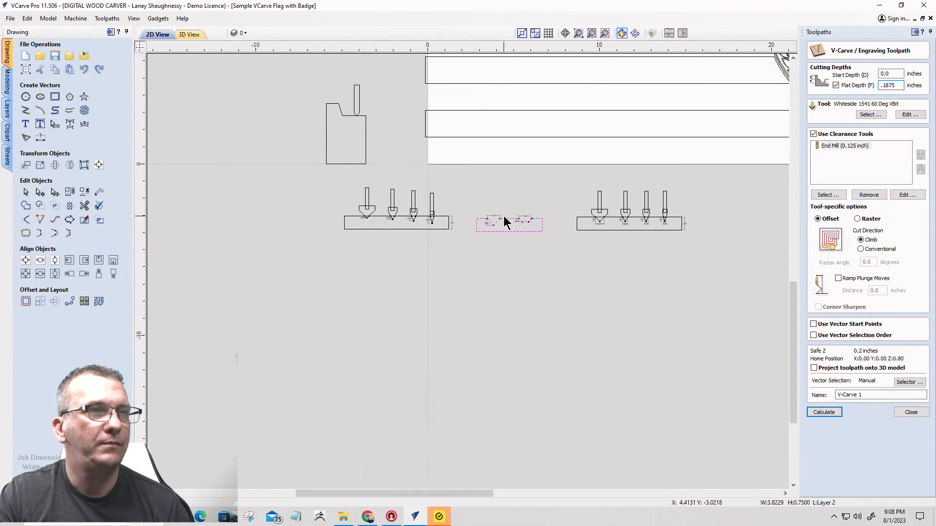
scroll(419, 257, up, 5)
scroll(383, 271, up, 10)
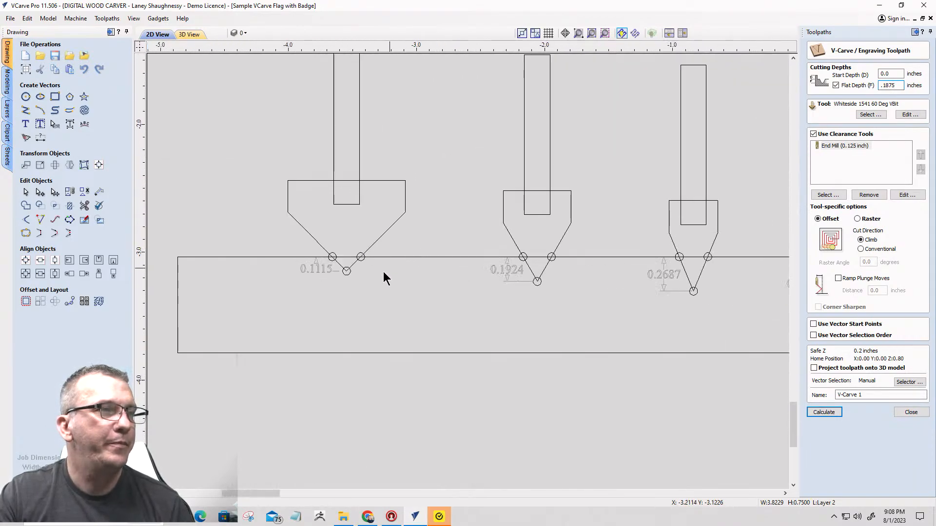
scroll(379, 276, down, 2)
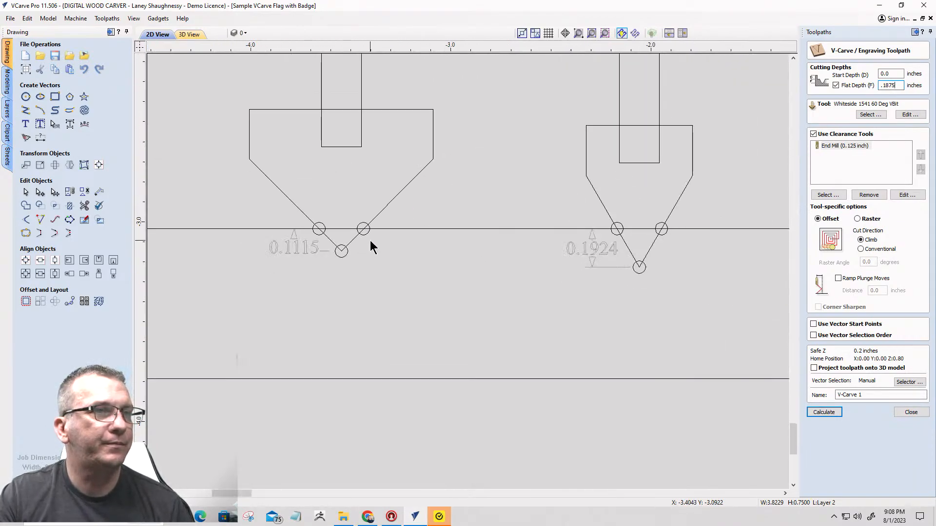
scroll(369, 242, up, 2)
scroll(446, 163, down, 4)
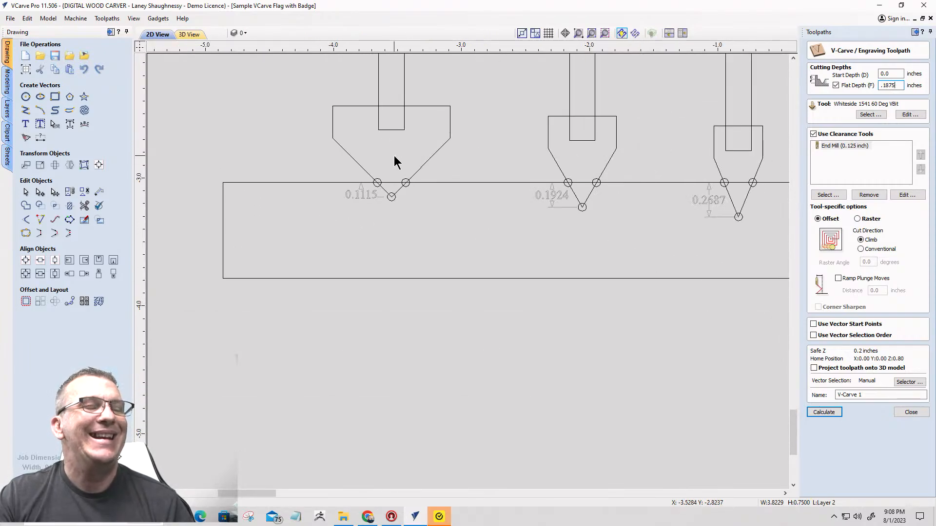
scroll(394, 164, up, 6)
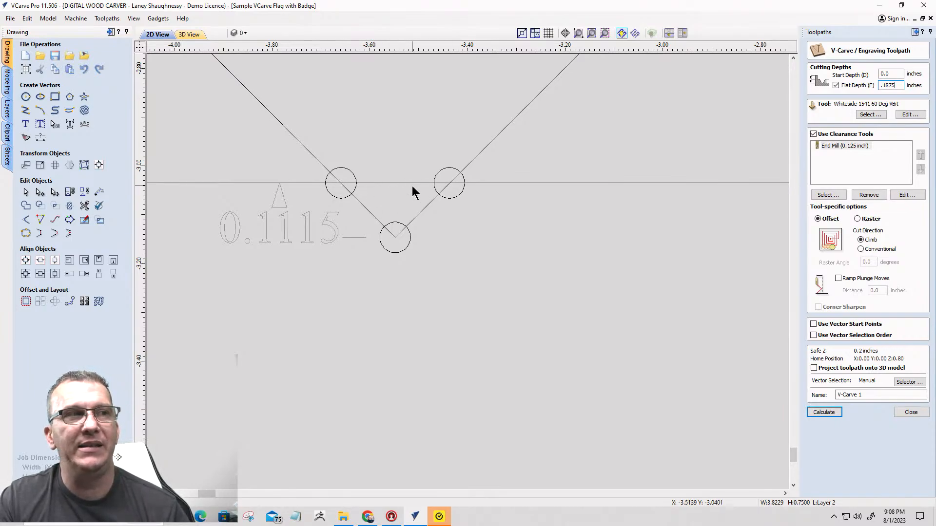
scroll(411, 185, down, 5)
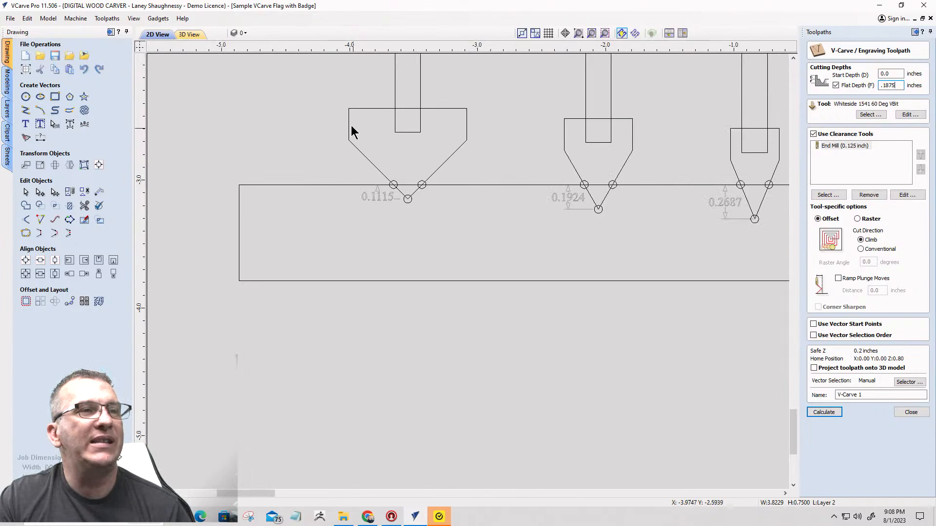
scroll(409, 200, up, 4)
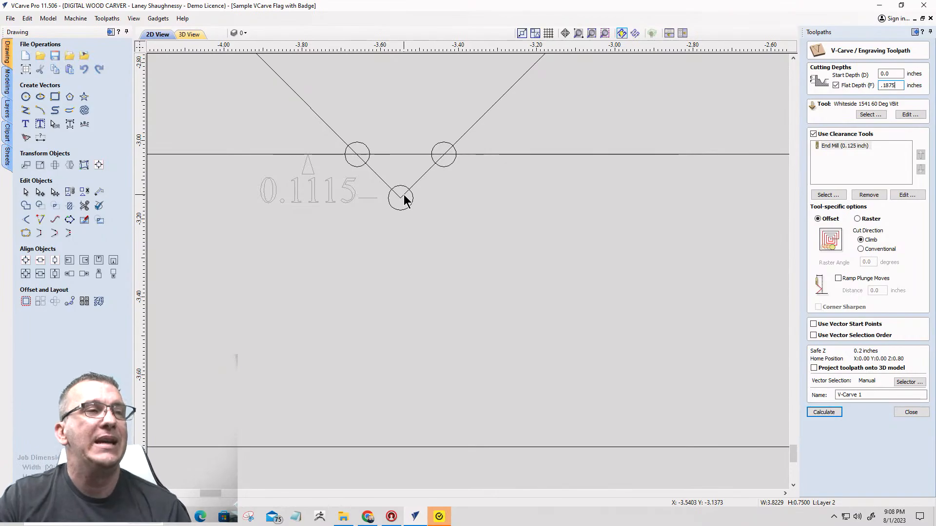
scroll(404, 199, down, 3)
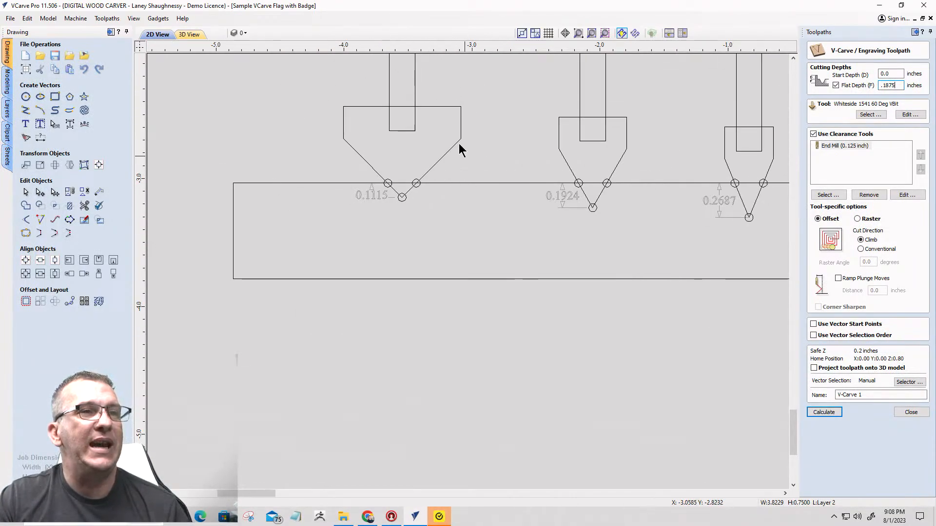
scroll(405, 199, up, 3)
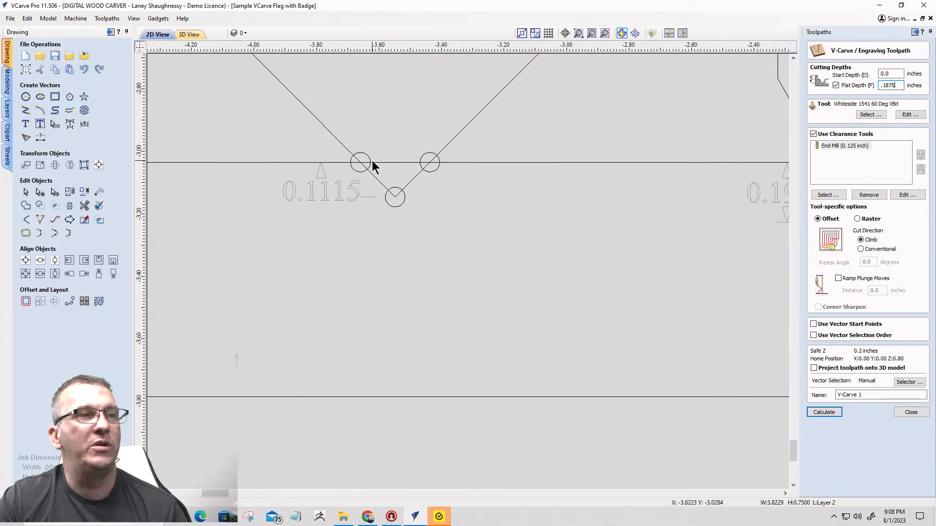
scroll(397, 200, down, 3)
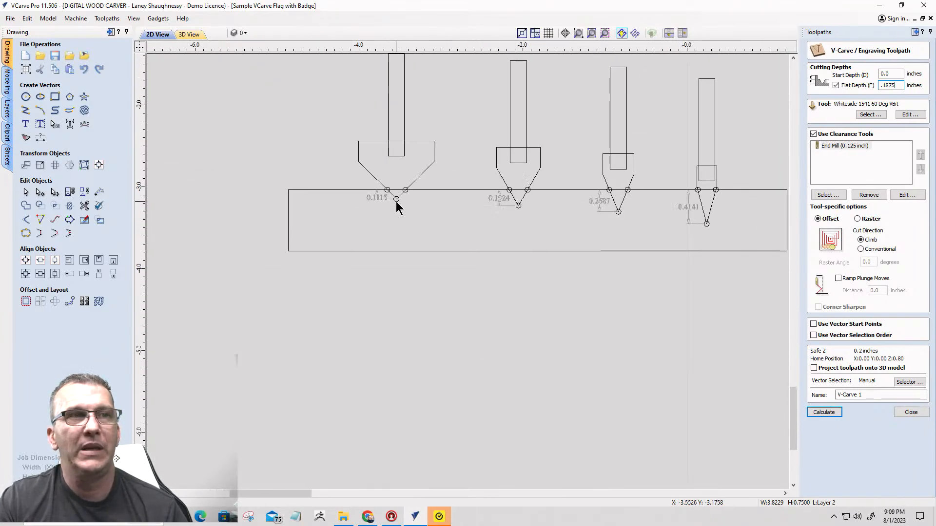
scroll(518, 203, up, 2)
scroll(518, 202, up, 2)
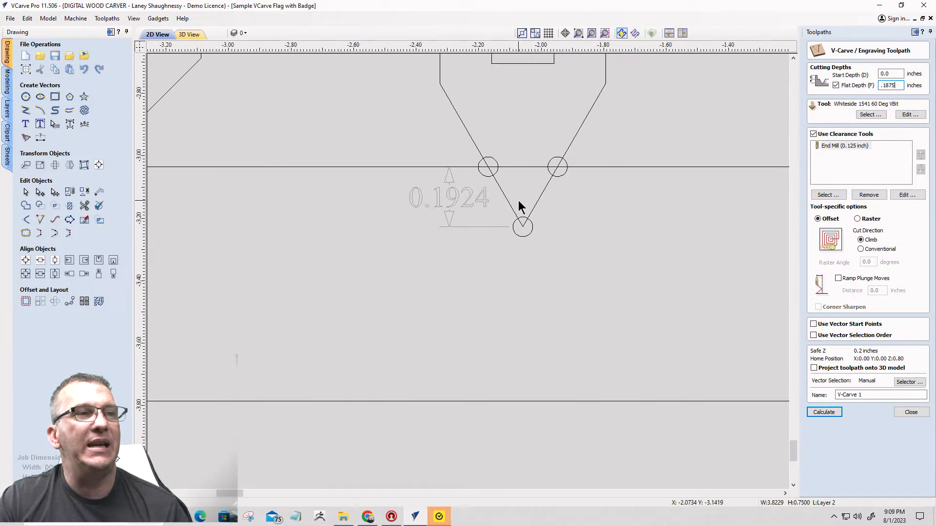
Compare how deep the tips of the two widest V-bit profiles reach into the block for the same groove width.
scroll(477, 175, down, 2)
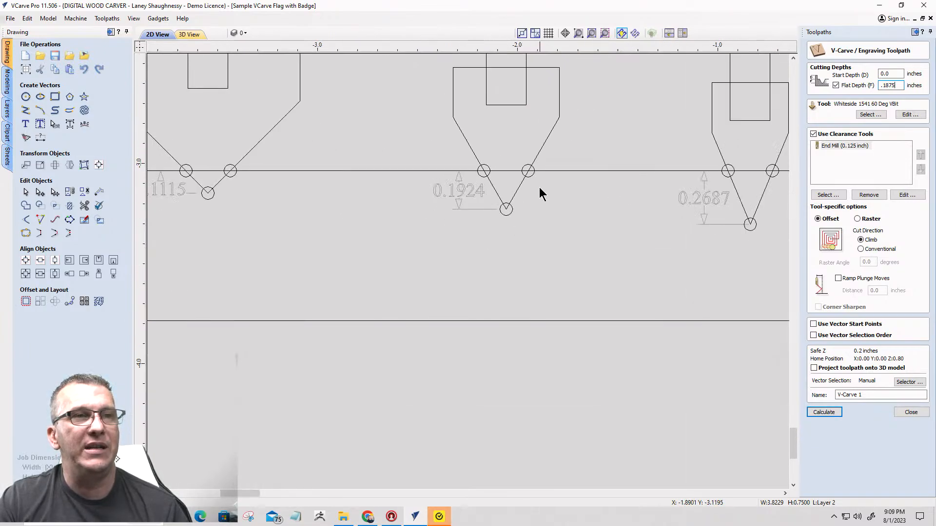
scroll(538, 187, up, 2)
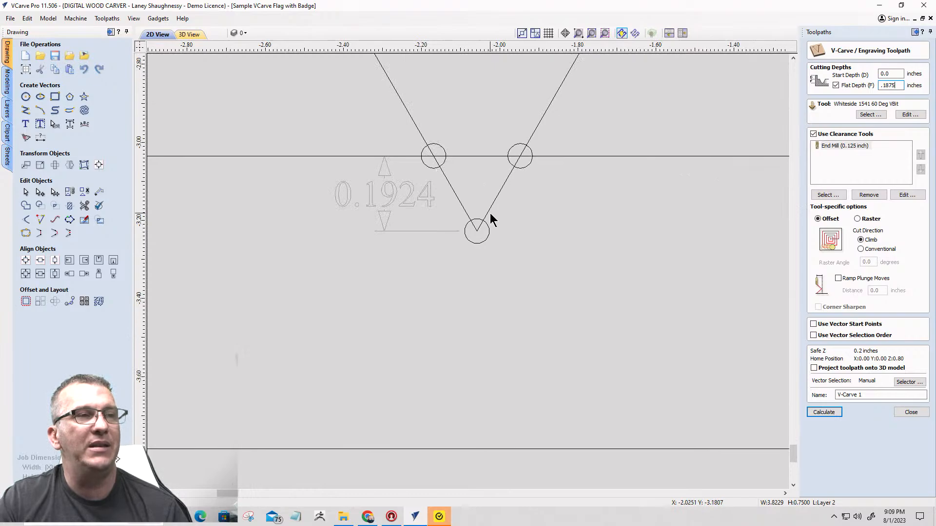
scroll(506, 199, down, 1)
scroll(506, 204, down, 2)
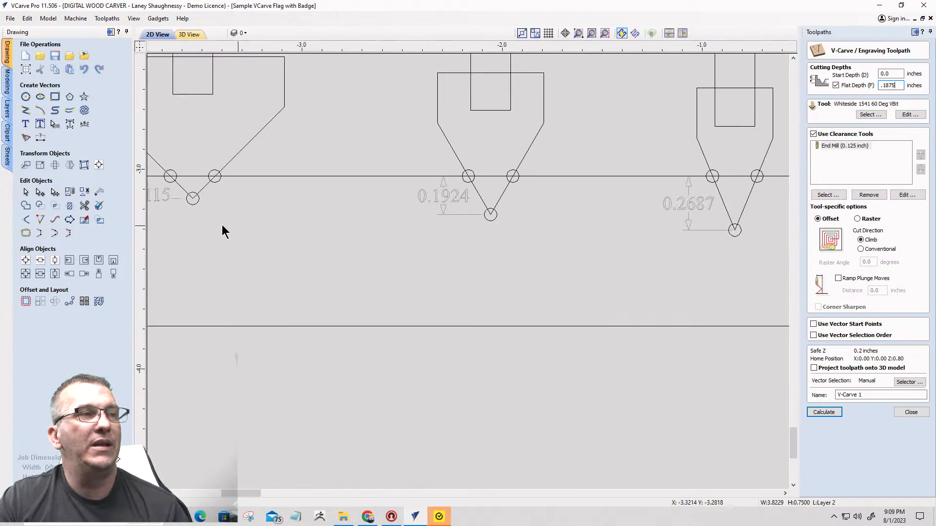
scroll(329, 209, down, 2)
scroll(176, 191, up, 3)
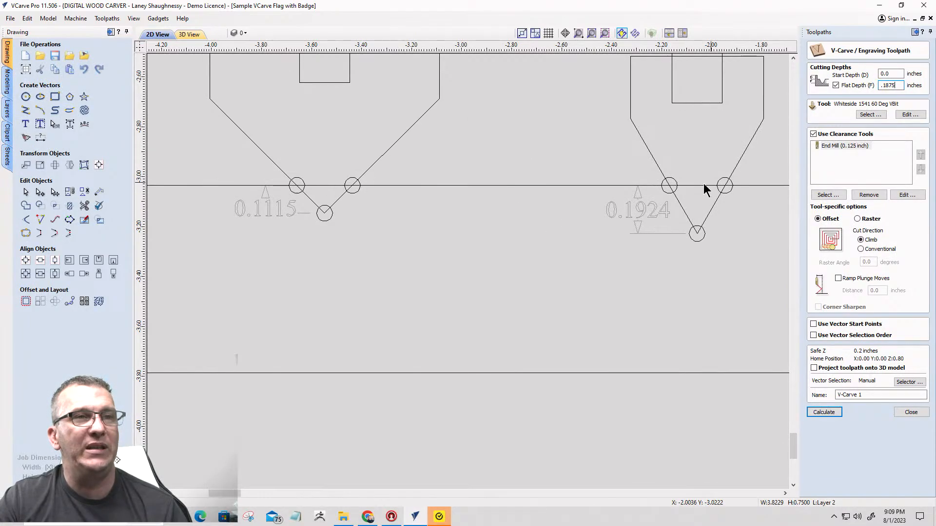
scroll(604, 214, down, 3)
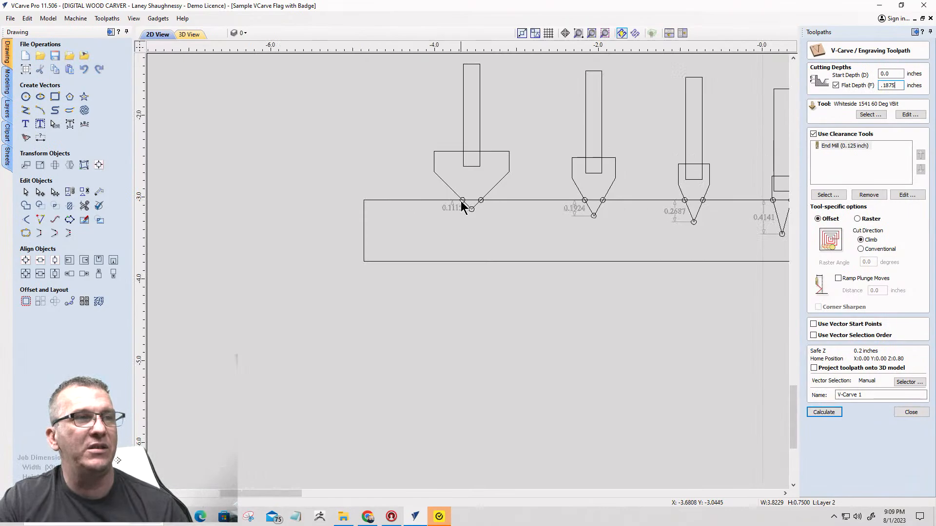
scroll(462, 202, up, 4)
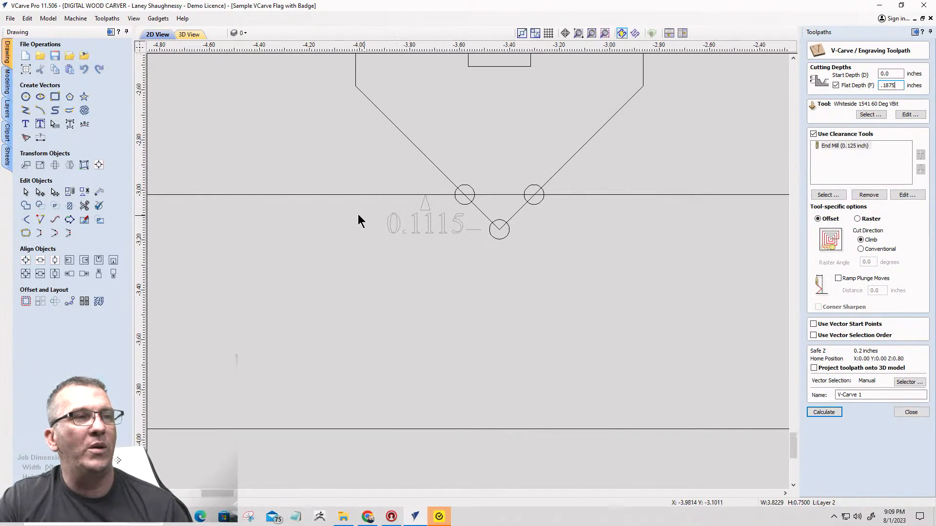
scroll(358, 215, down, 3)
scroll(560, 225, up, 4)
scroll(591, 211, down, 2)
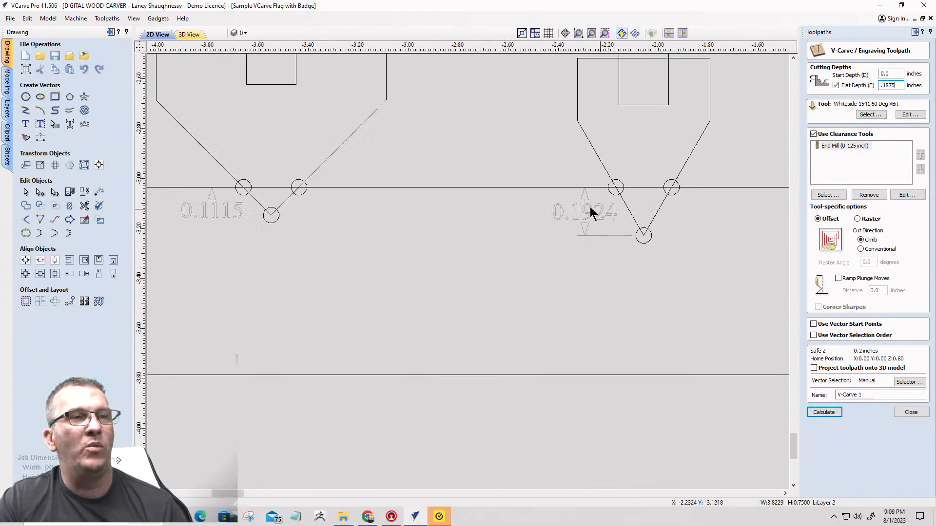
scroll(684, 220, up, 3)
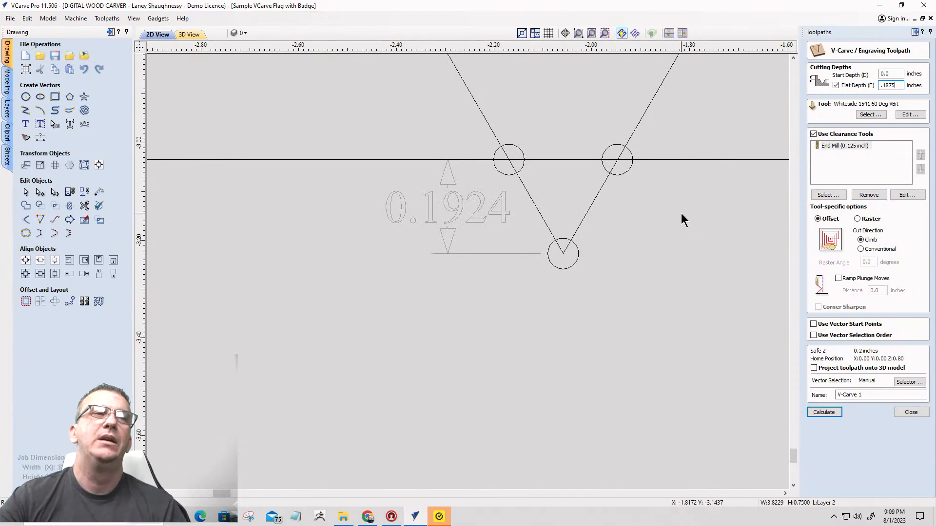
Examine how much deeper the two narrowest V-bit profiles must reach into the block for the same groove width.
scroll(483, 202, down, 3)
scroll(663, 212, up, 4)
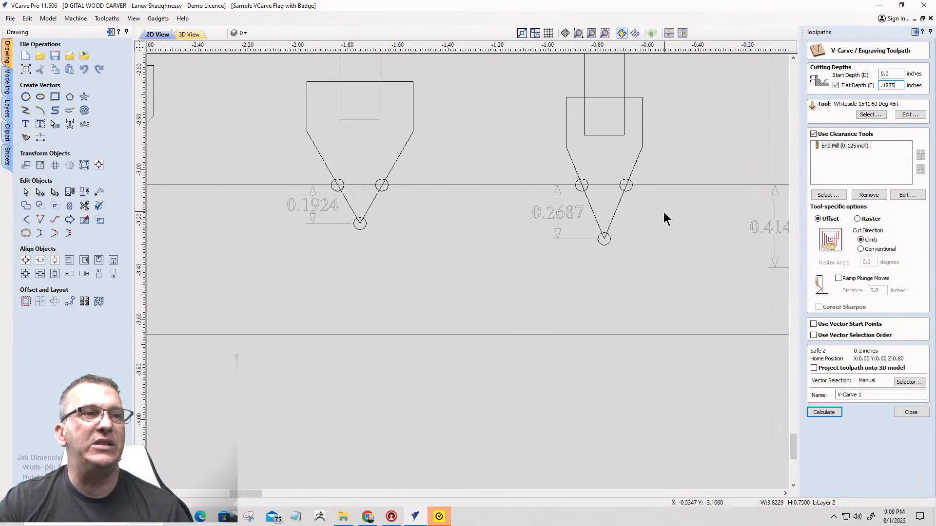
scroll(616, 224, down, 2)
scroll(616, 224, up, 3)
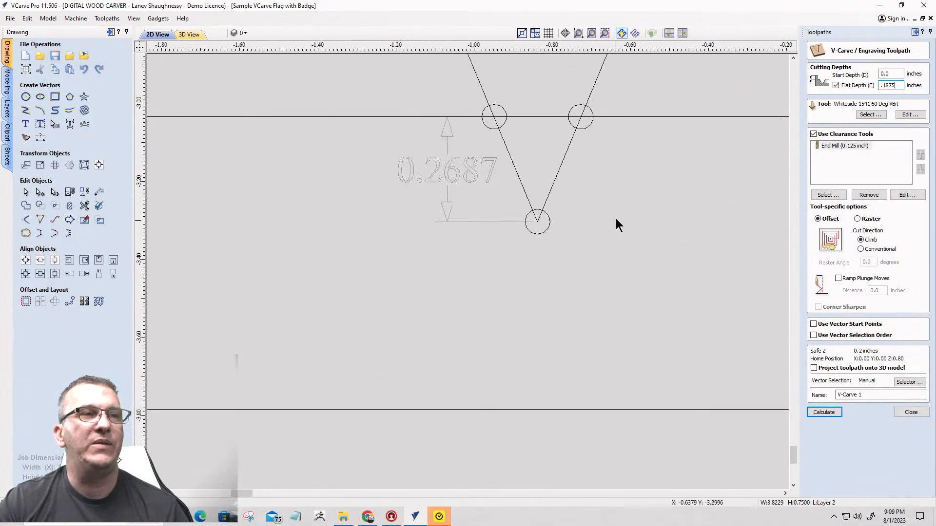
scroll(594, 187, down, 2)
scroll(595, 191, down, 1)
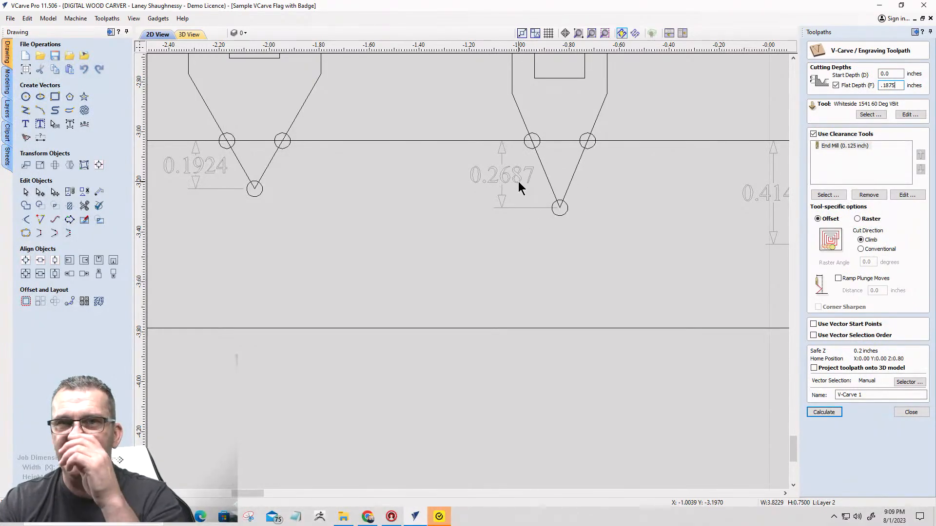
scroll(512, 183, down, 3)
scroll(642, 178, up, 3)
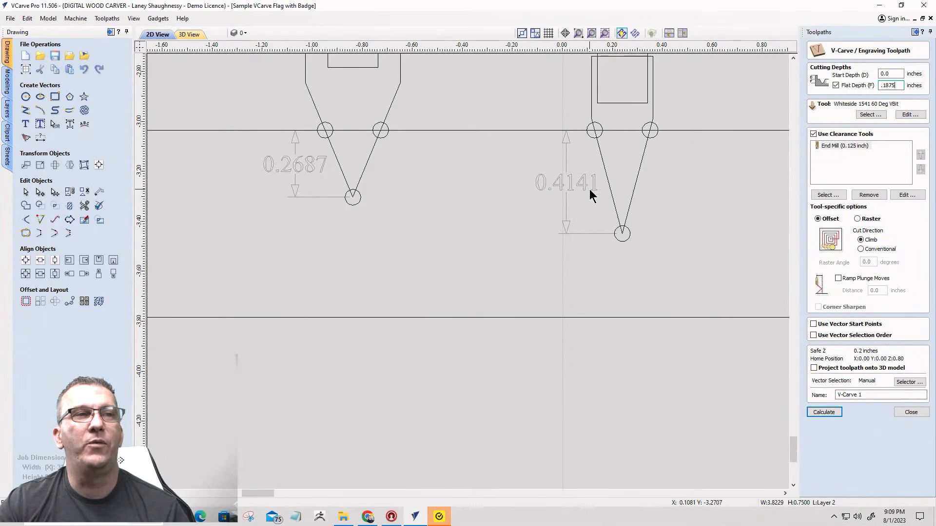
Select the narrowest V-bit's head and shank in the first block and raise them above the full-depth position.
click(627, 214)
scroll(627, 213, down, 2)
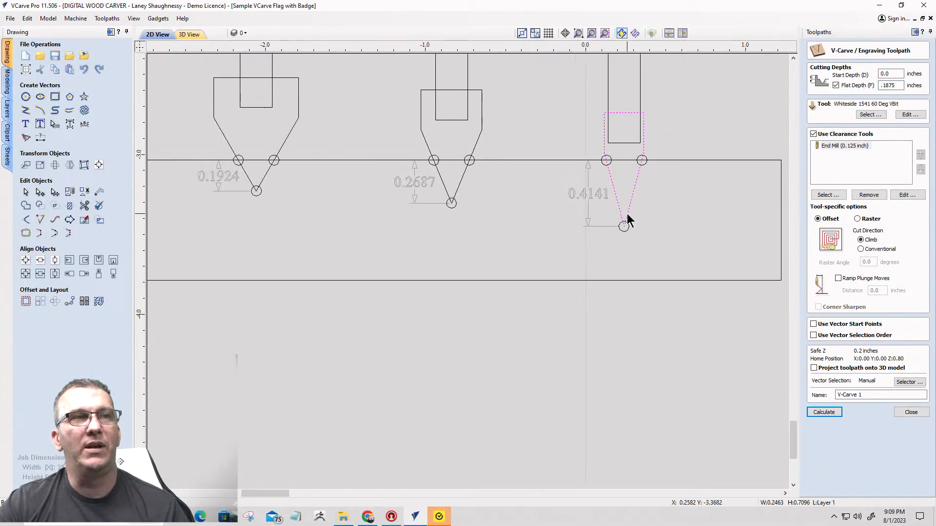
drag(657, 118, 575, 84)
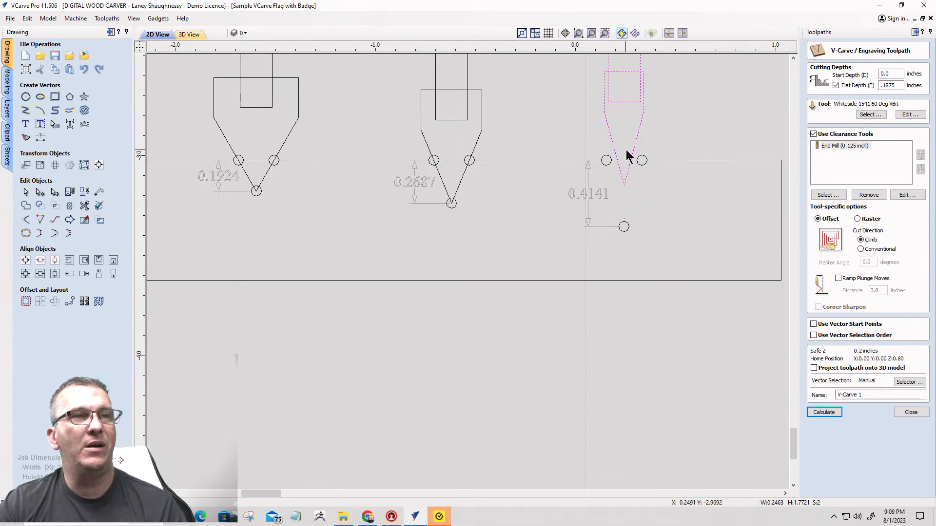
scroll(626, 150, up, 3)
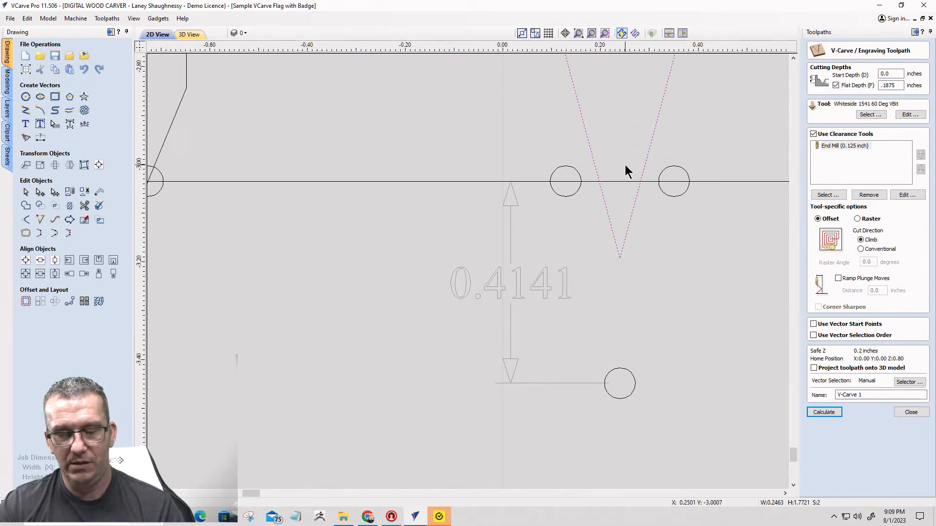
Lower the narrowest V-bit profile and its shank gradually until the tip meets the centre of the circle marking full depth.
key(Down)
key(Down)
key(Down)
key(Down)
key(Down)
key(Down)
key(Down)
key(Down)
key(Down)
key(Down)
key(Down)
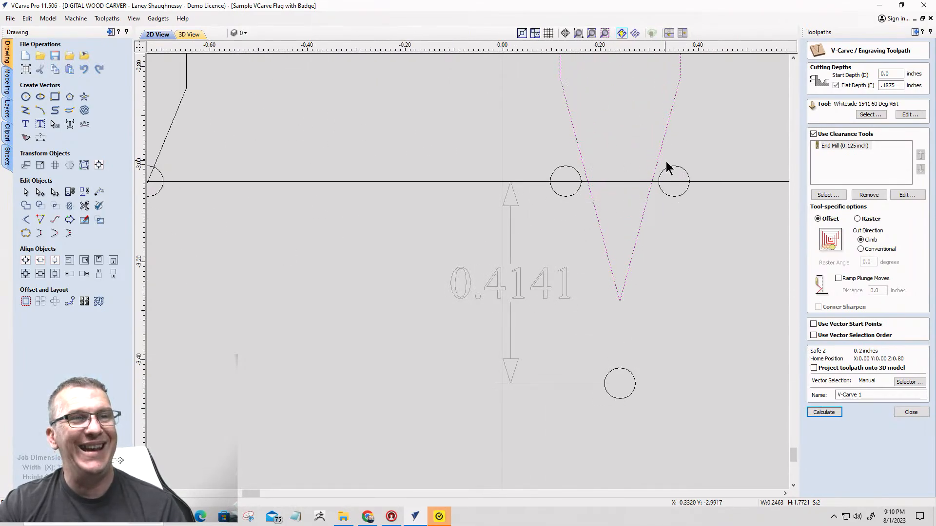
key(Down)
key(Down)
key(Down)
key(Down)
key(Down)
key(Down)
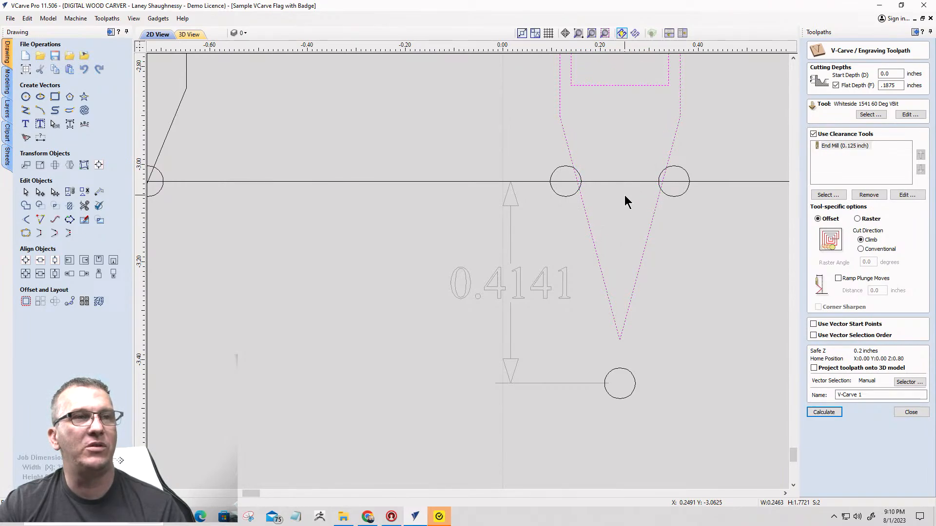
key(Down)
key(Down)
key(Down)
key(Down)
key(Down)
key(Down)
key(Down)
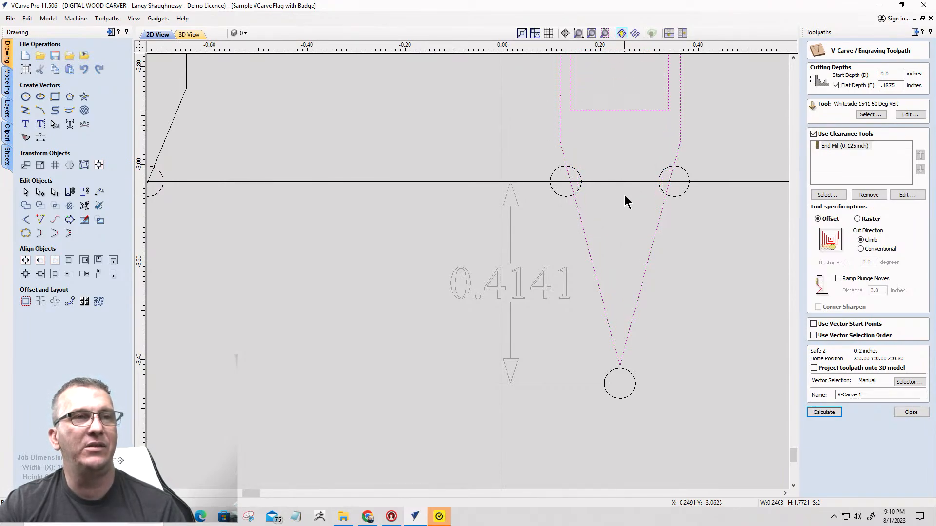
key(Down)
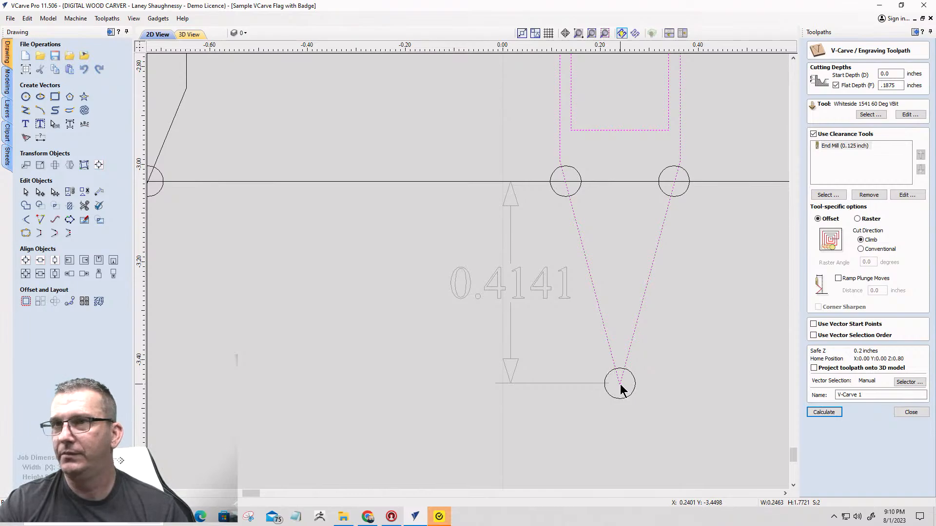
Compare the tip depths of all four V-bit profiles against the thickness of the first material block.
scroll(620, 384, down, 2)
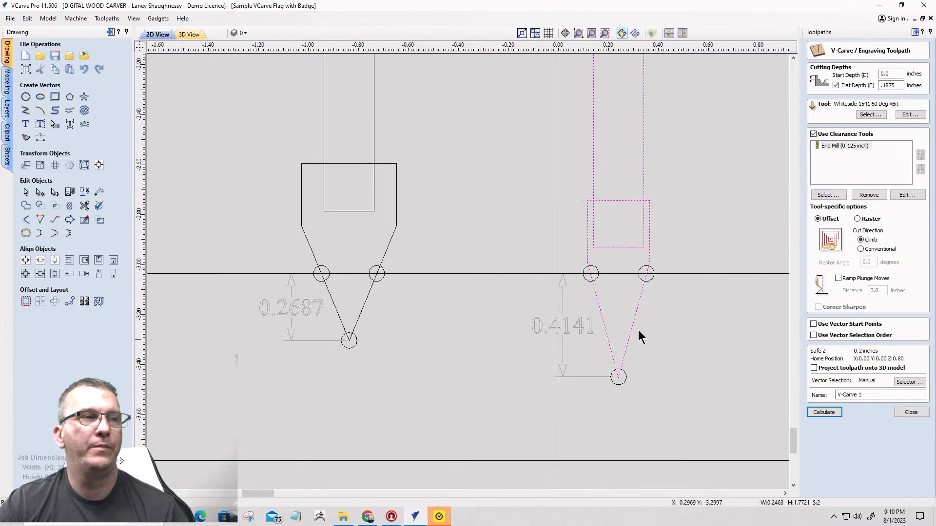
scroll(645, 219, down, 1)
scroll(584, 248, down, 2)
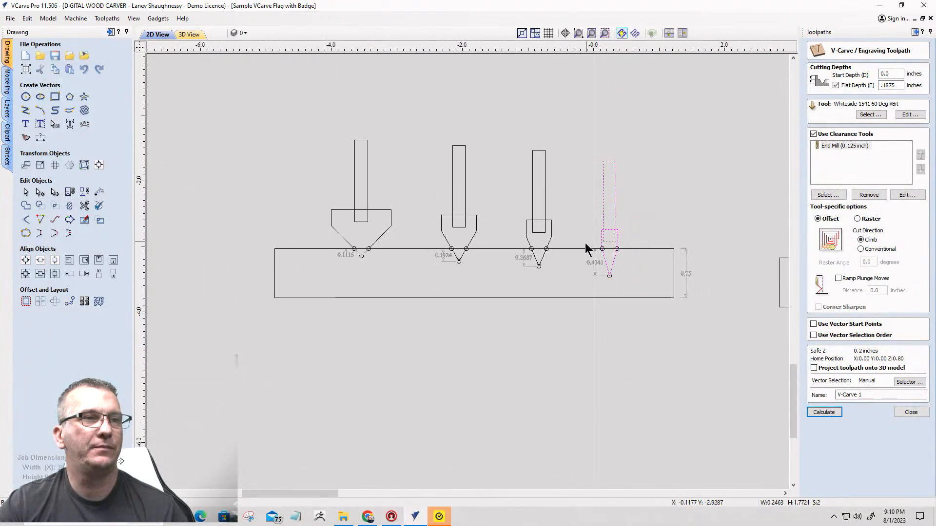
scroll(632, 282, up, 1)
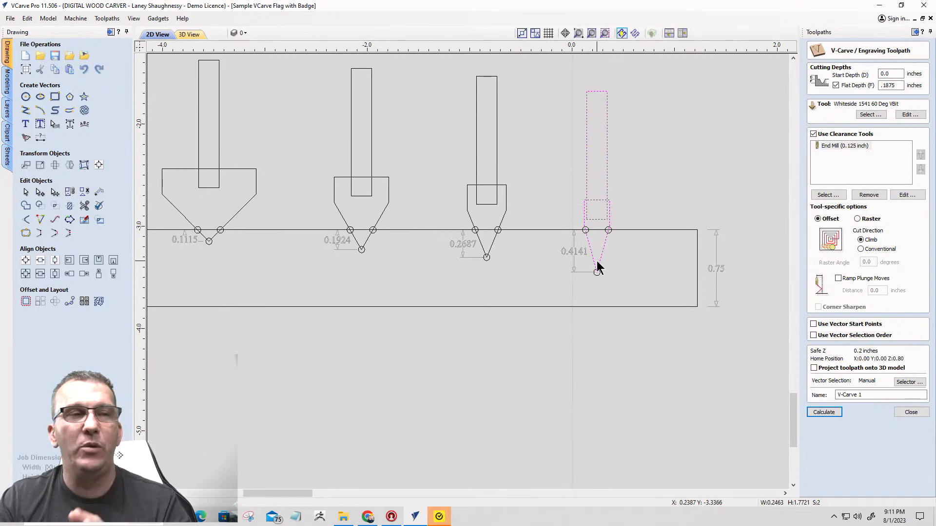
scroll(598, 268, down, 1)
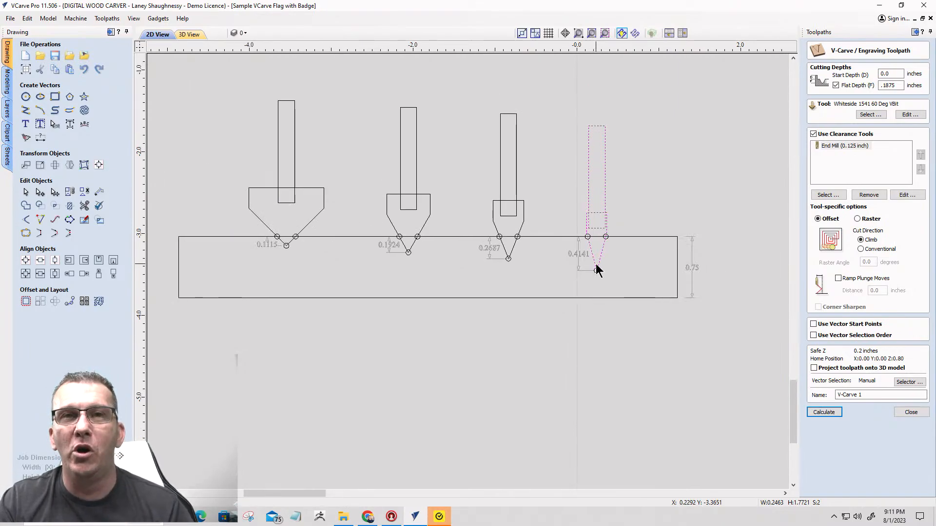
Examine the groove widths that the four V-bit profiles cut at the same 0.25-inch depth in the other bit block.
scroll(598, 268, down, 10)
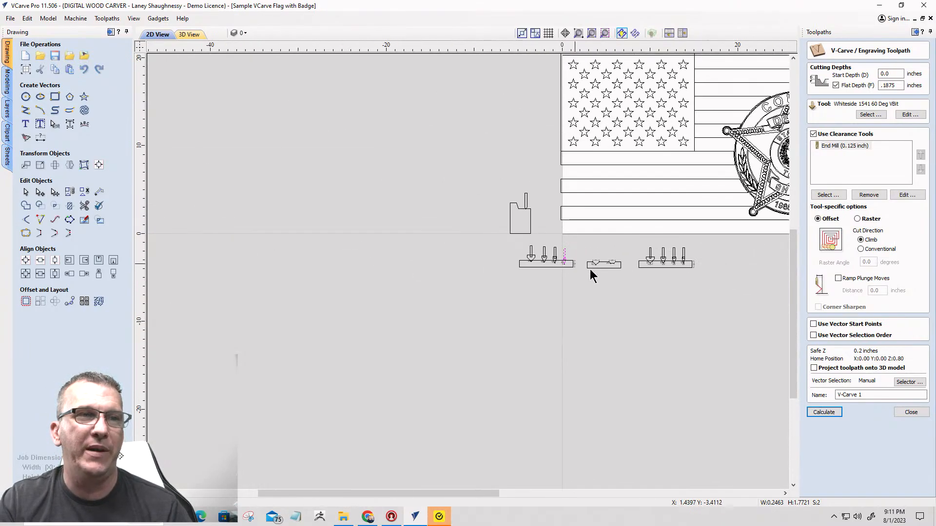
scroll(590, 270, up, 12)
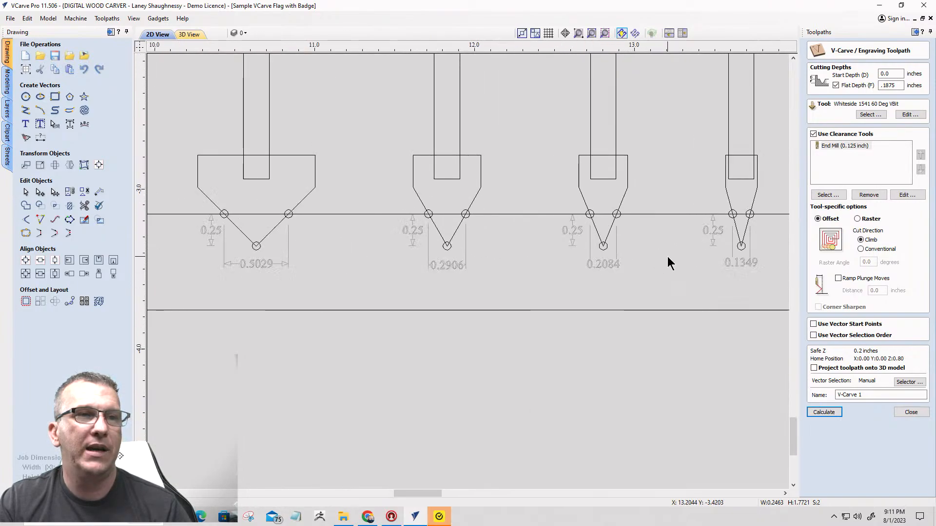
scroll(668, 257, up, 1)
scroll(630, 205, down, 2)
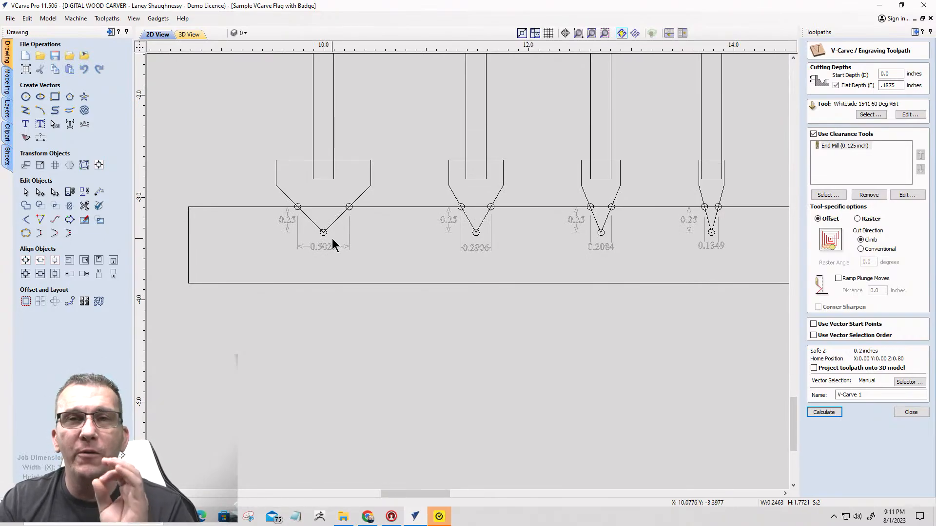
scroll(331, 238, down, 1)
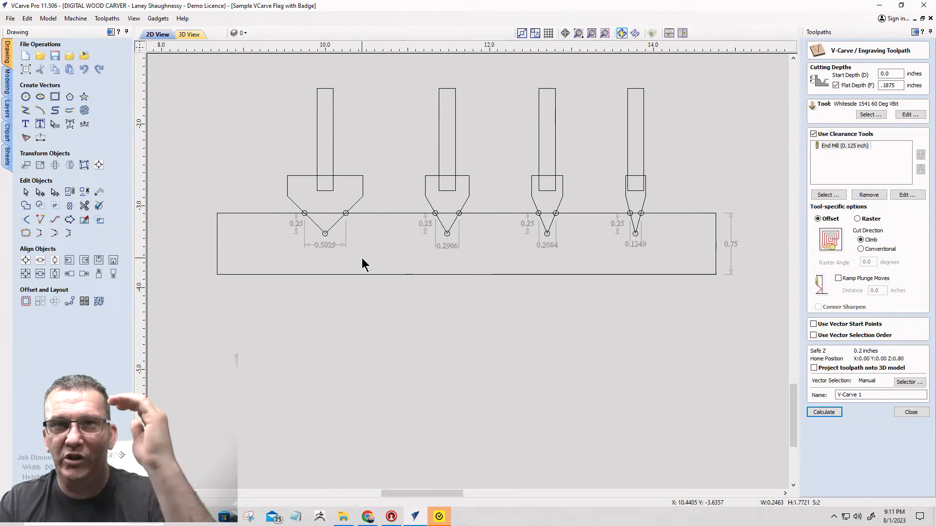
scroll(271, 253, up, 10)
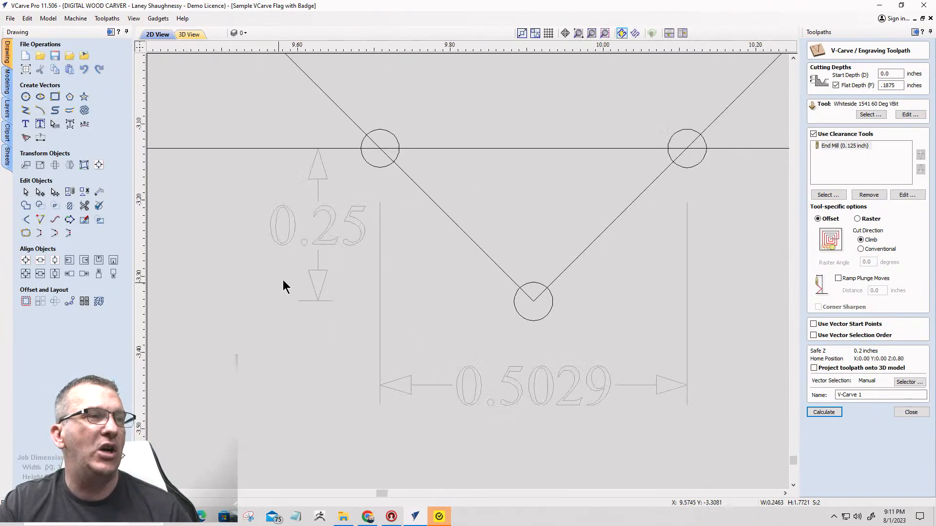
scroll(339, 234, down, 10)
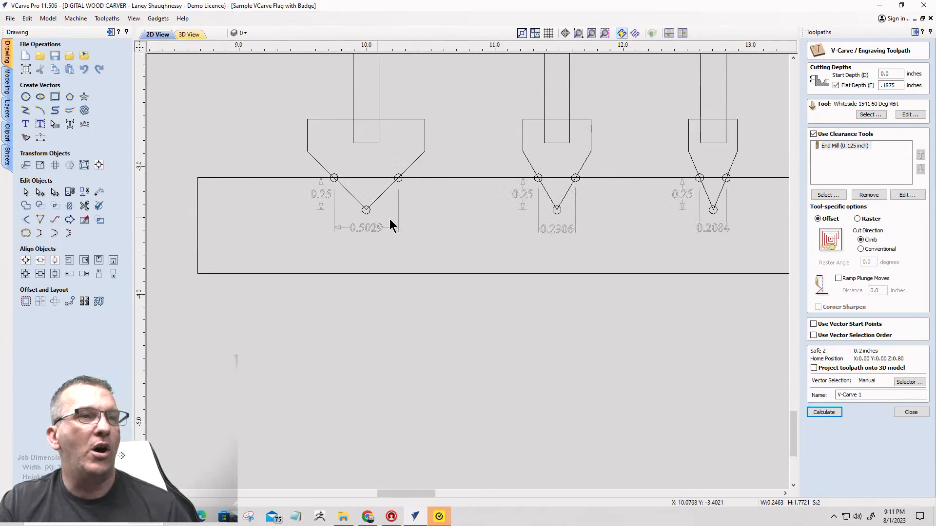
scroll(446, 205, down, 3)
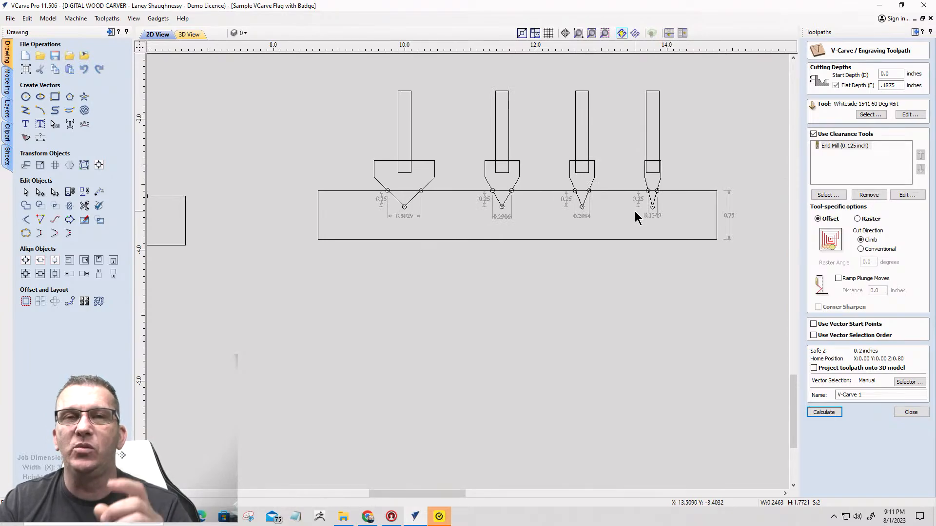
scroll(635, 212, up, 5)
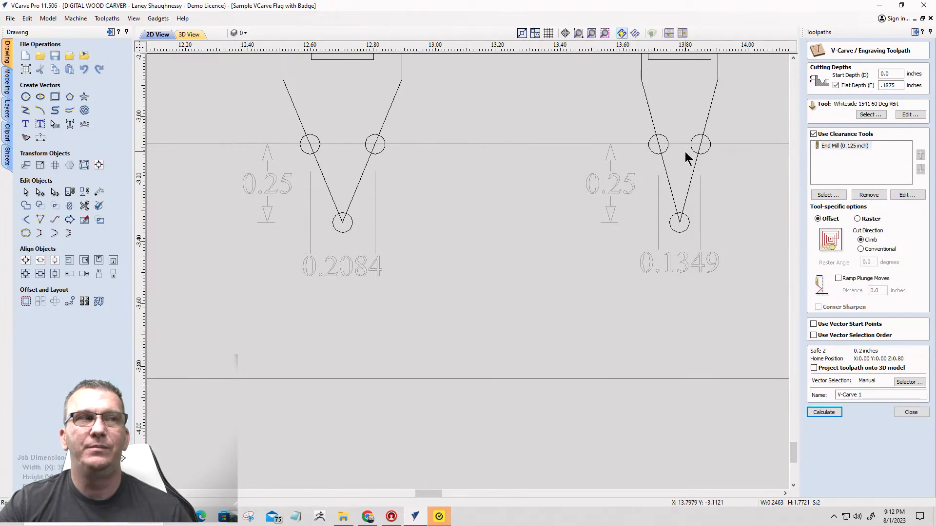
scroll(705, 151, down, 2)
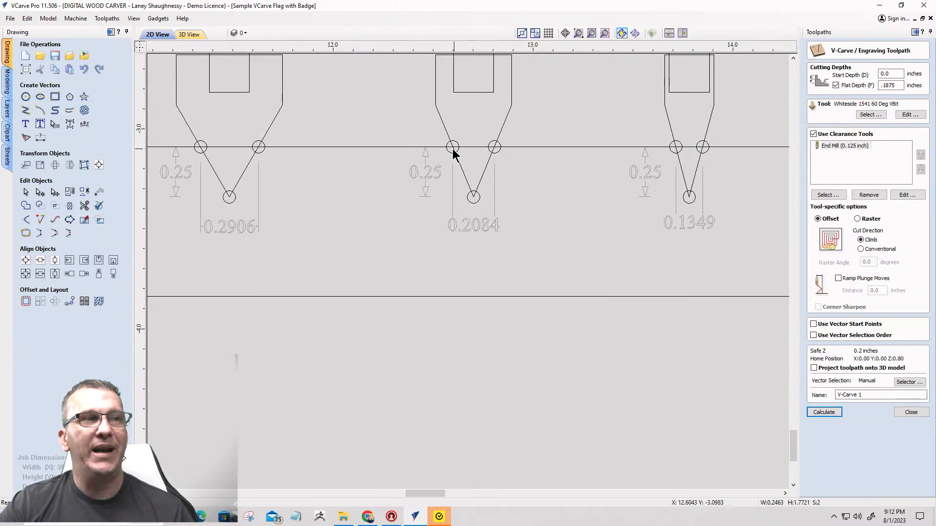
scroll(443, 146, up, 3)
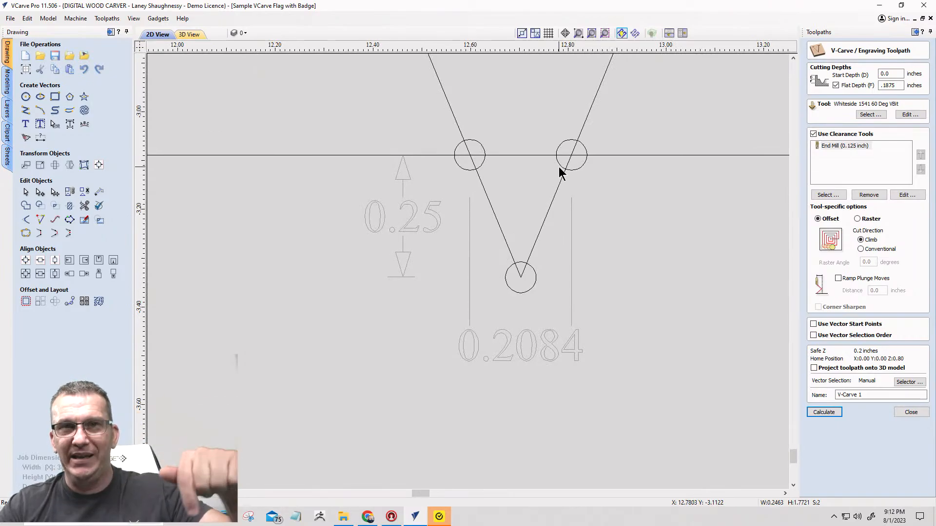
scroll(638, 183, down, 3)
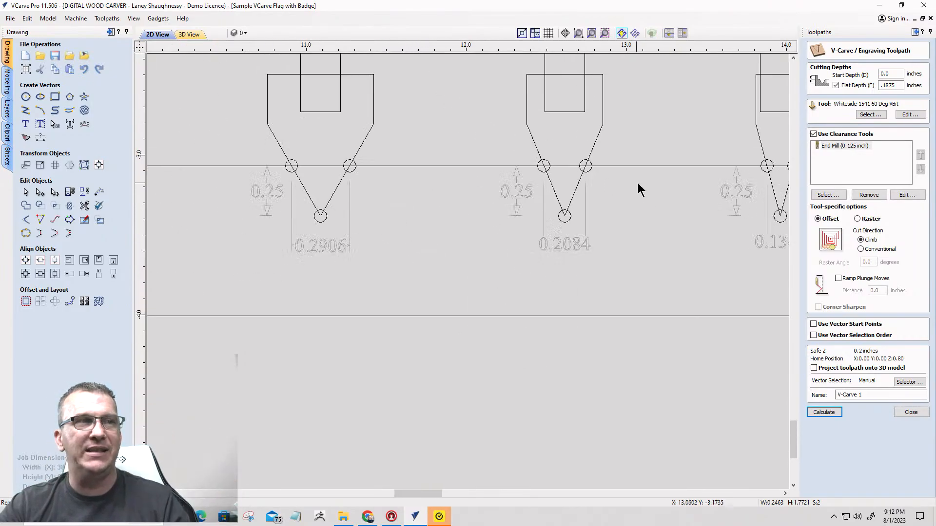
scroll(521, 195, down, 2)
scroll(407, 200, up, 4)
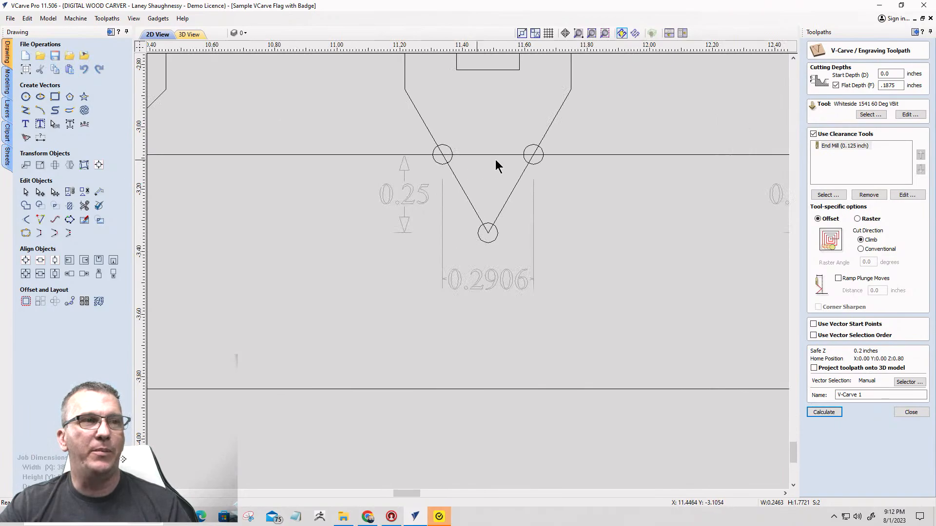
Draw a straight horizontal line about 30 inches long in the blank strip below the flag's lowest stripe outline.
scroll(499, 186, down, 2)
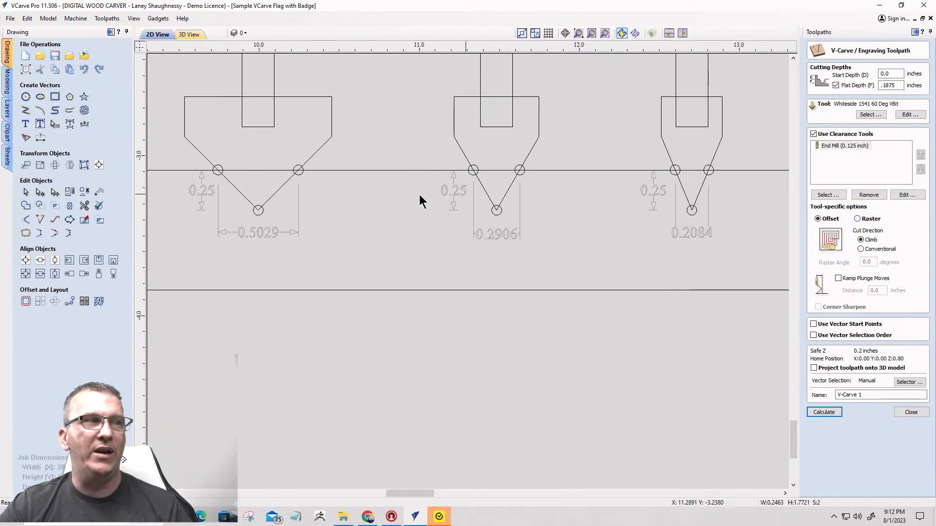
scroll(227, 187, up, 2)
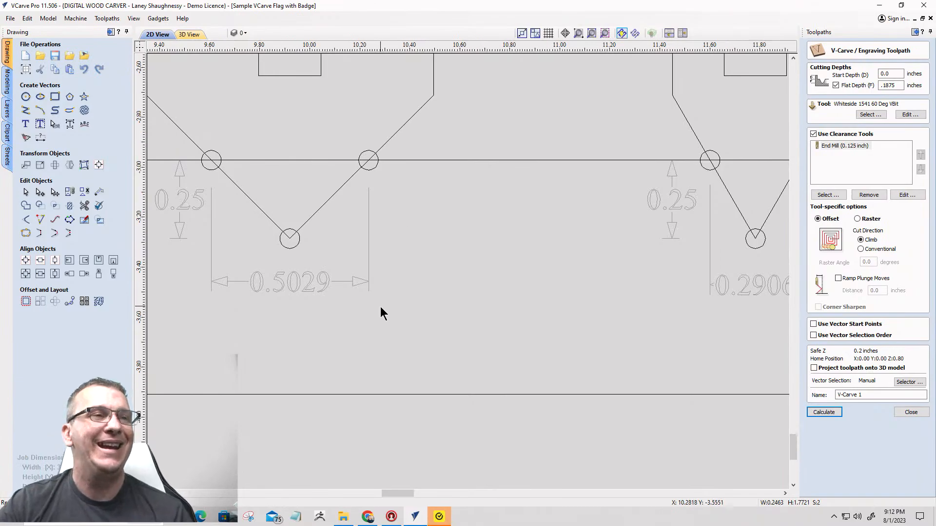
scroll(378, 307, down, 10)
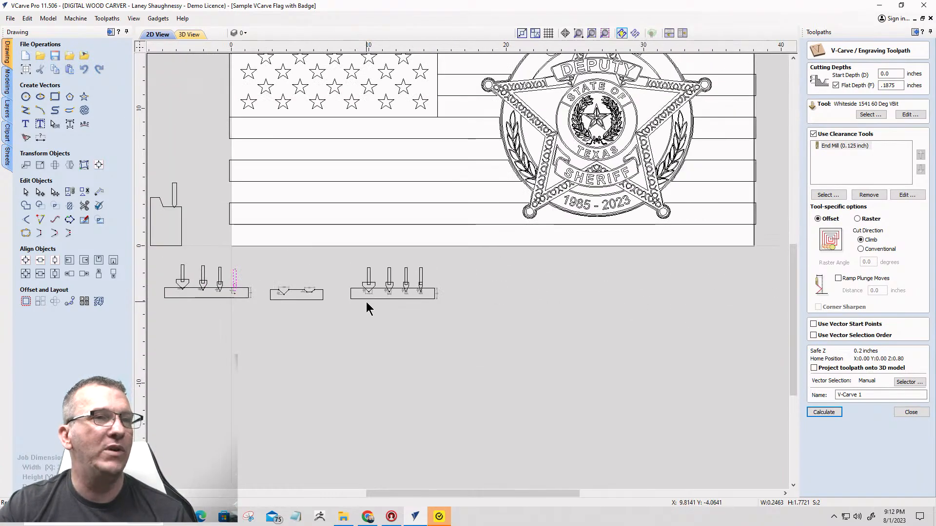
click(353, 224)
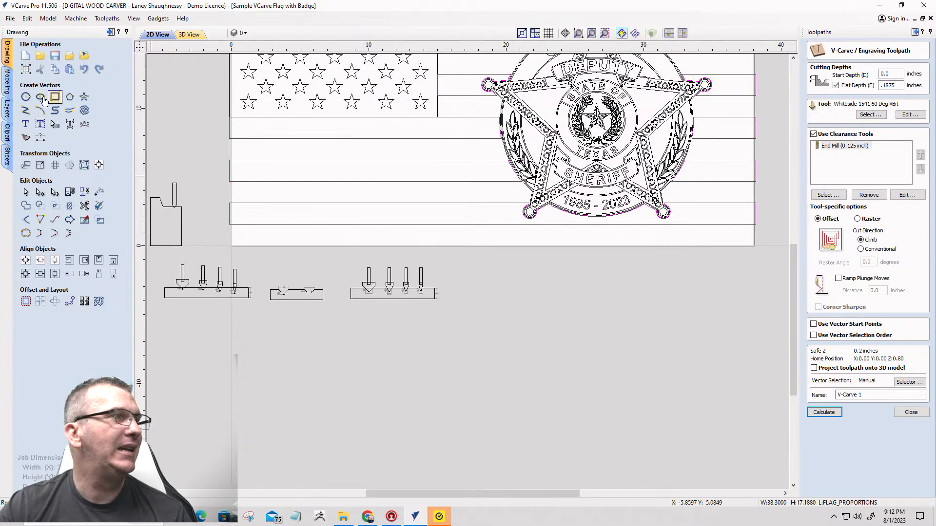
click(25, 110)
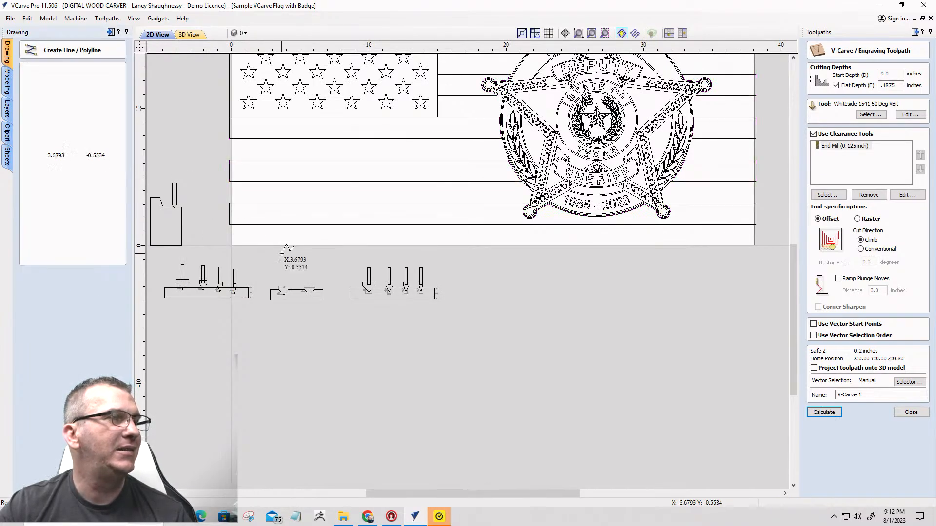
click(257, 234)
click(670, 234)
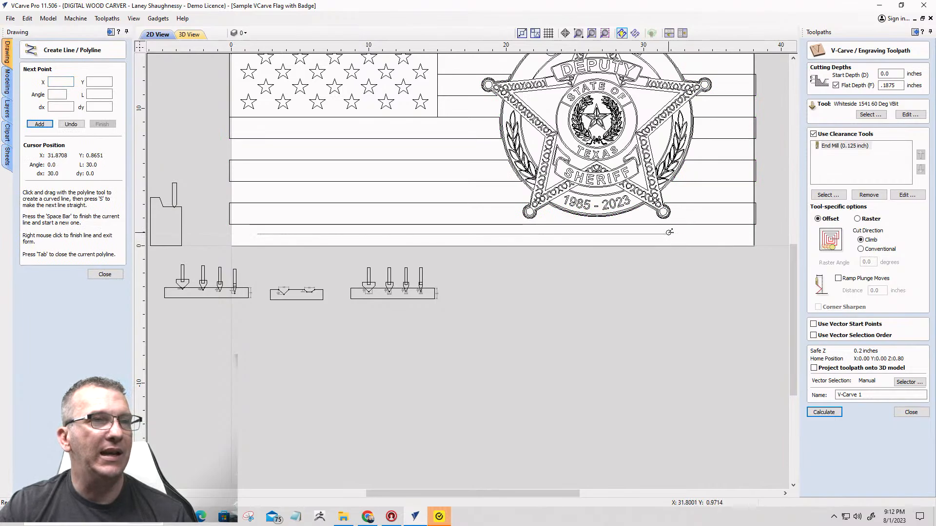
key(space)
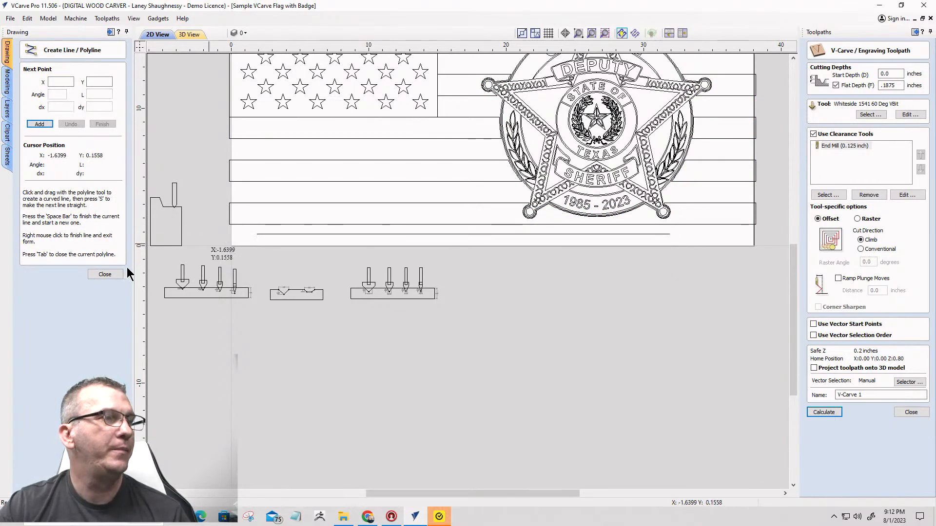
click(105, 275)
Calculate a 2D profile toolpath on the line, 0.75 inches deep, using the Whiteside SC50 Carving Liner 22 Deg V-bit.
click(909, 412)
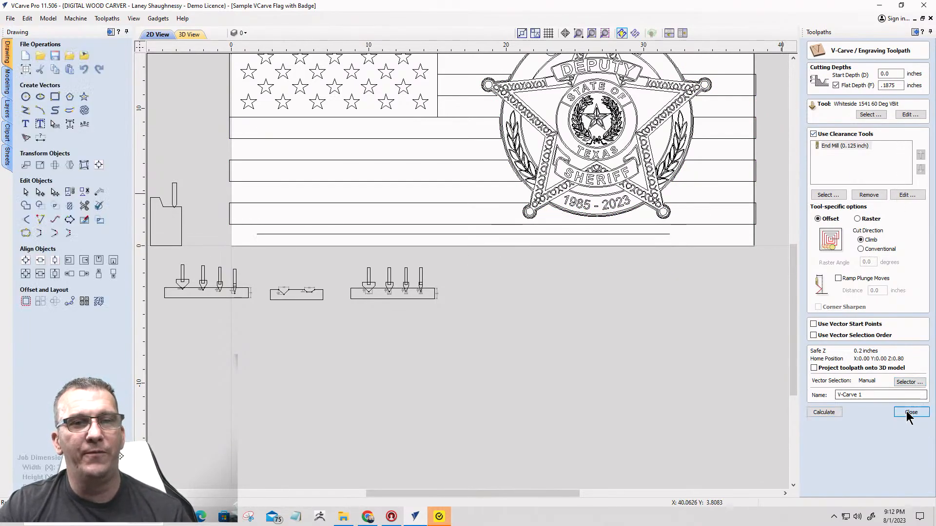
click(813, 98)
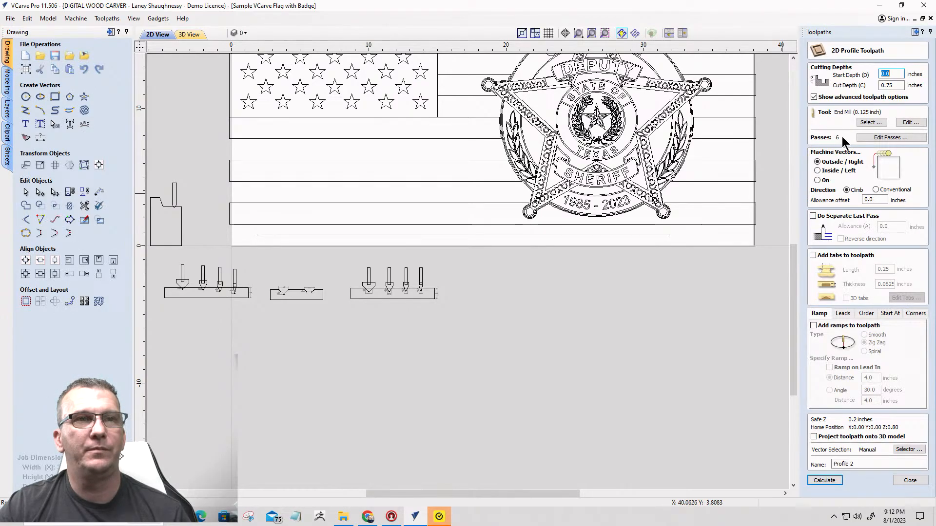
click(871, 122)
scroll(312, 347, down, 5)
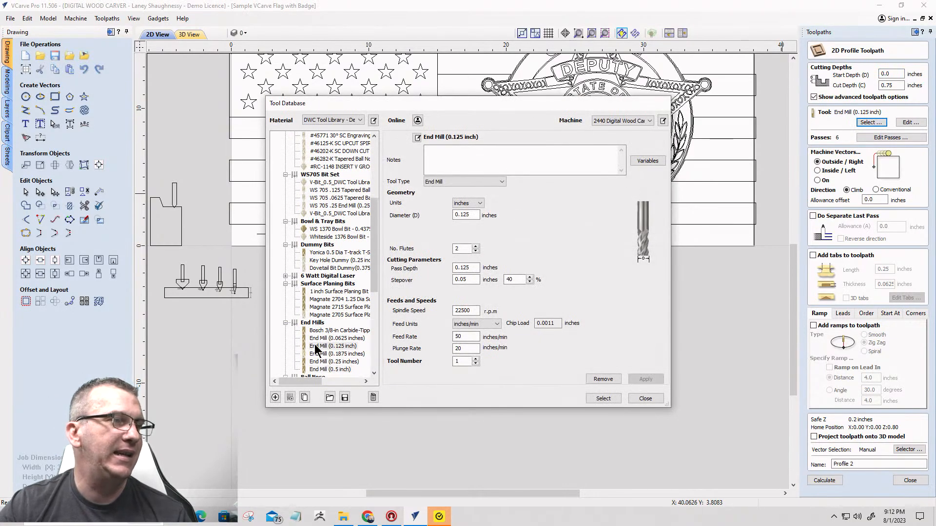
click(337, 315)
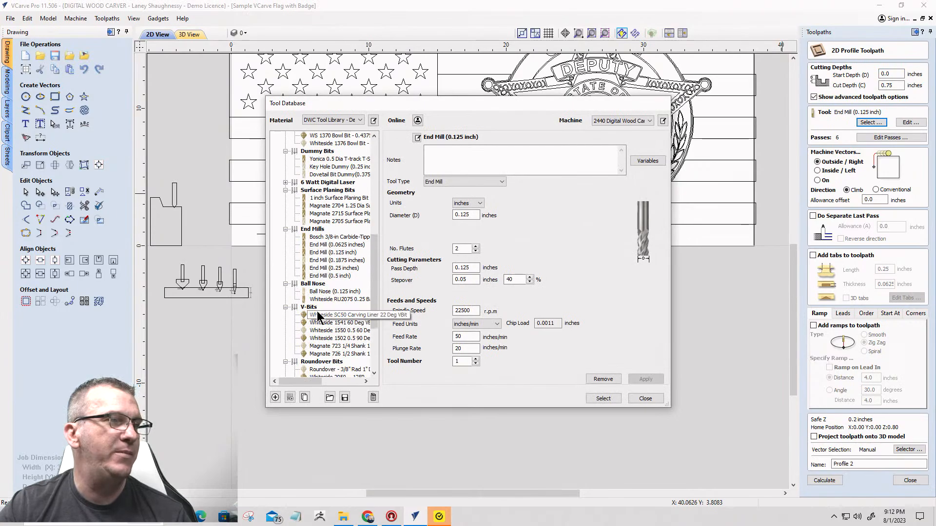
click(602, 398)
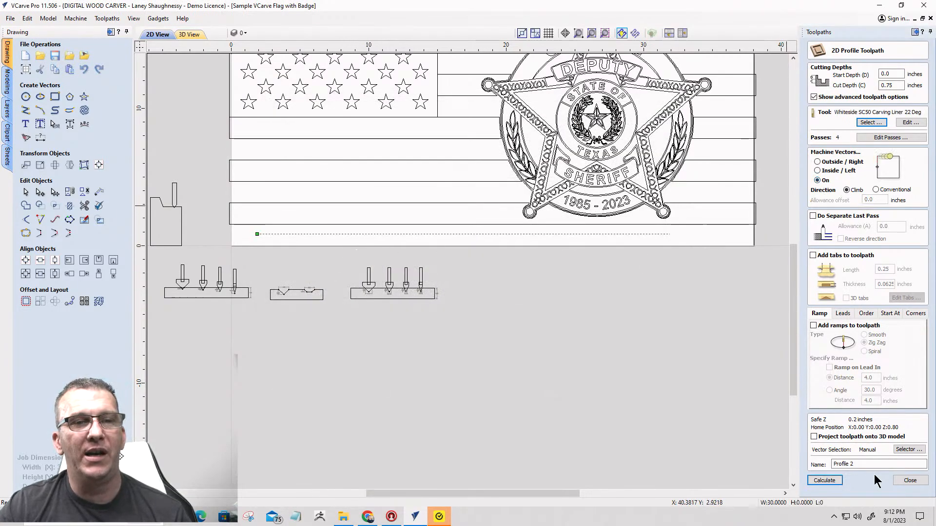
click(824, 480)
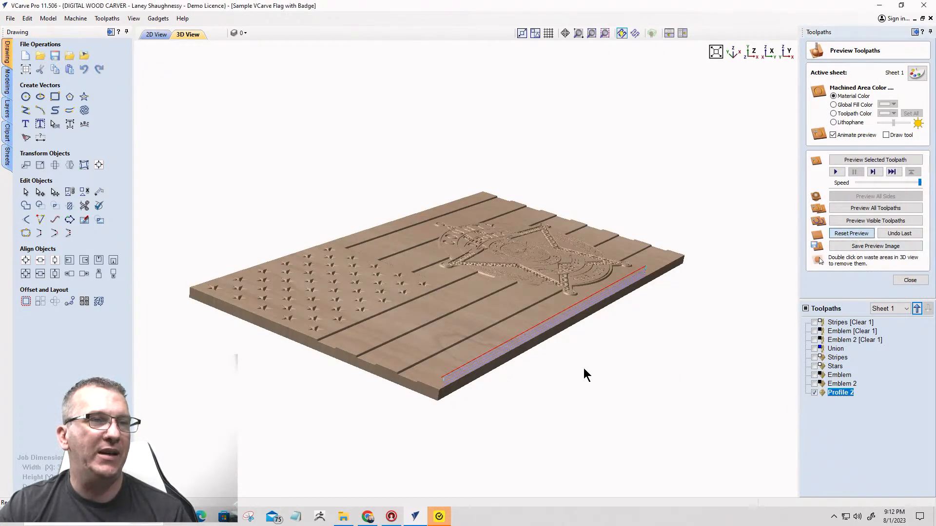
Reset the 3D simulation, preview only the line's profile toolpath, and inspect the groove cut along the board's edge.
scroll(584, 366, up, 2)
middle_drag(587, 340, 445, 203)
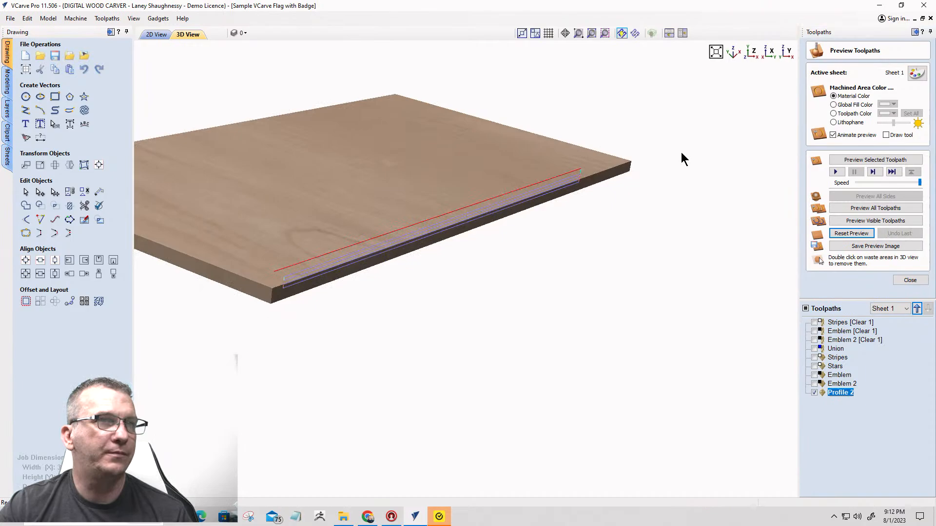
click(761, 59)
scroll(512, 360, up, 2)
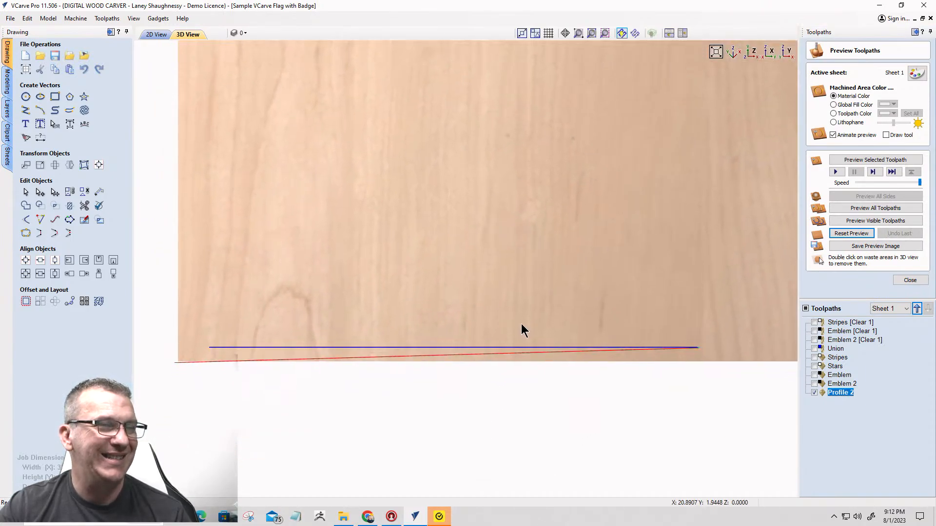
drag(522, 324, 437, 291)
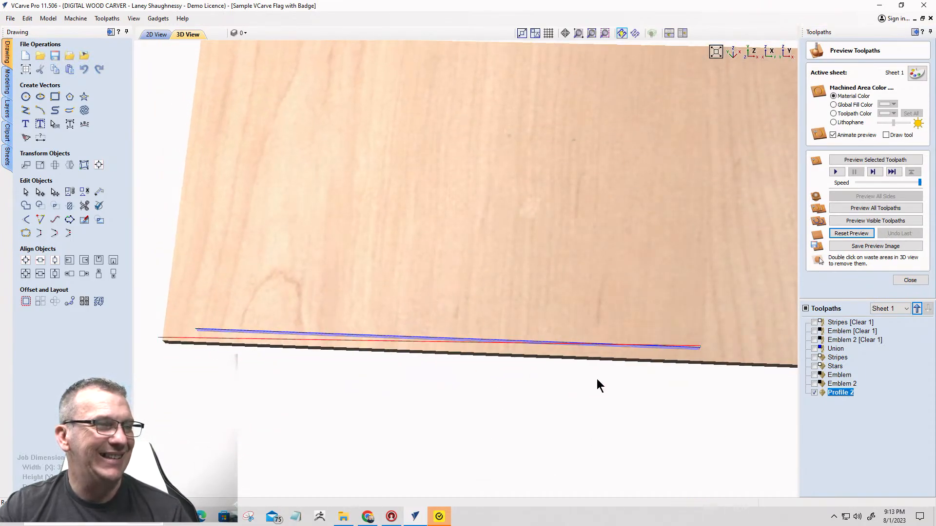
click(848, 221)
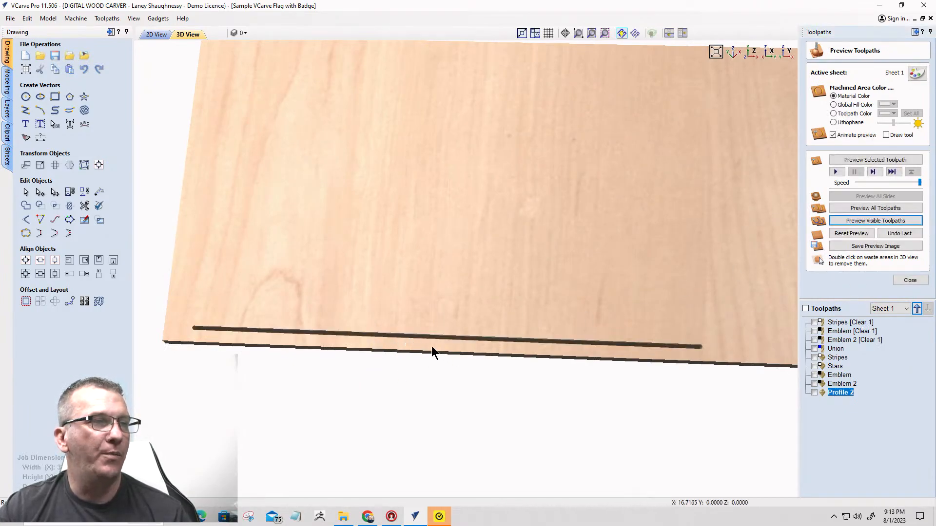
drag(431, 347, 273, 314)
scroll(477, 385, up, 5)
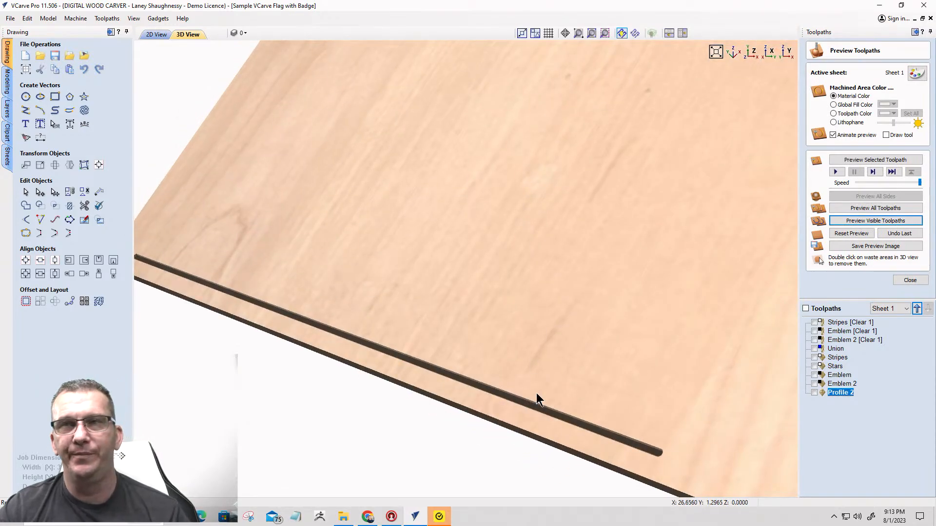
Return to the 2D drawing and set up an Array Copy of the line with 3 rows and 1 column.
click(157, 34)
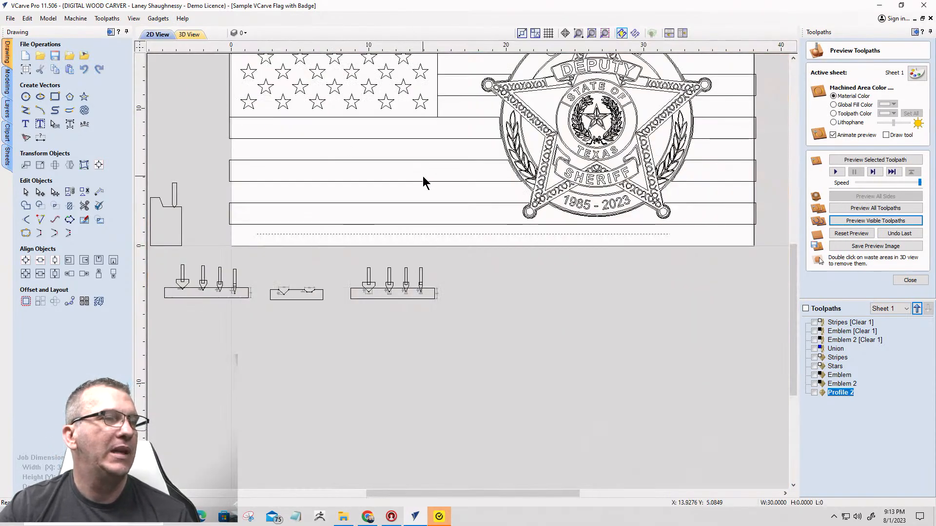
scroll(423, 183, down, 1)
click(420, 223)
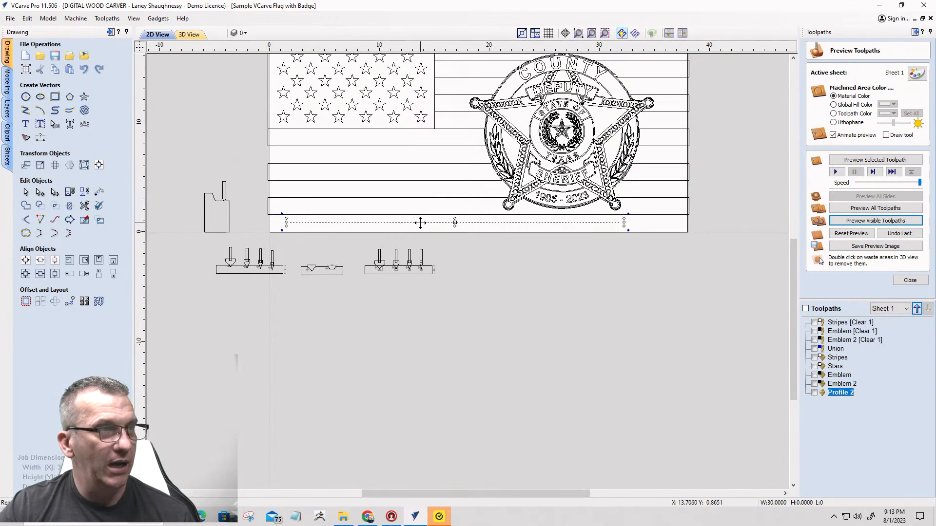
click(40, 301)
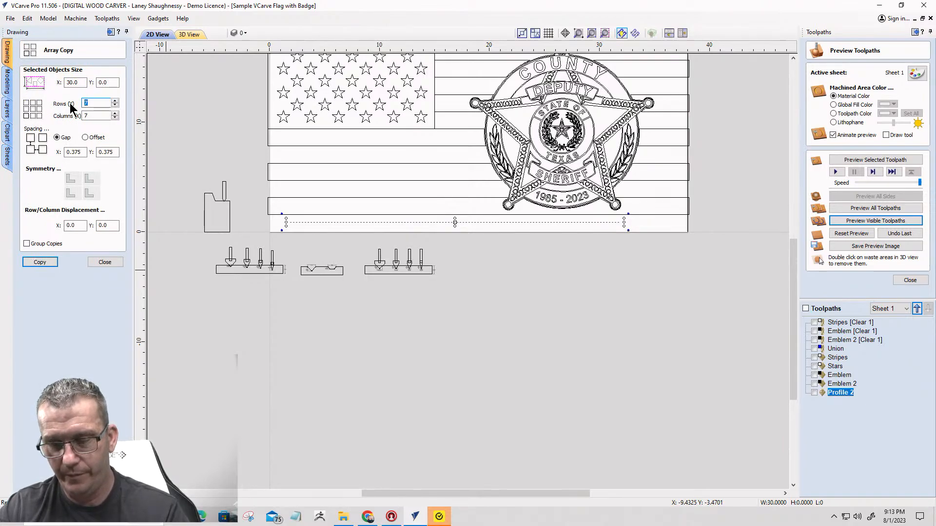
text(3)
key(Tab)
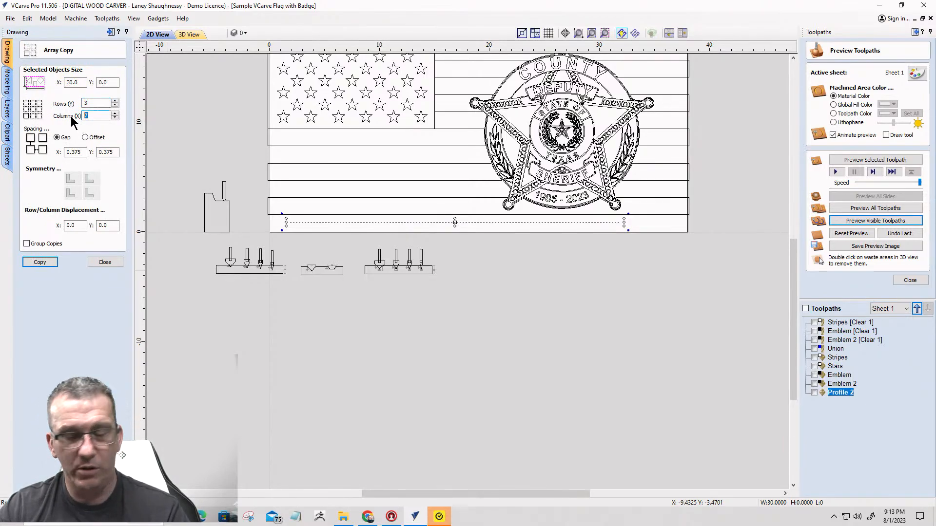
Set the Array Copy gap to .625 inches in both X and Y.
drag(81, 151, 60, 151)
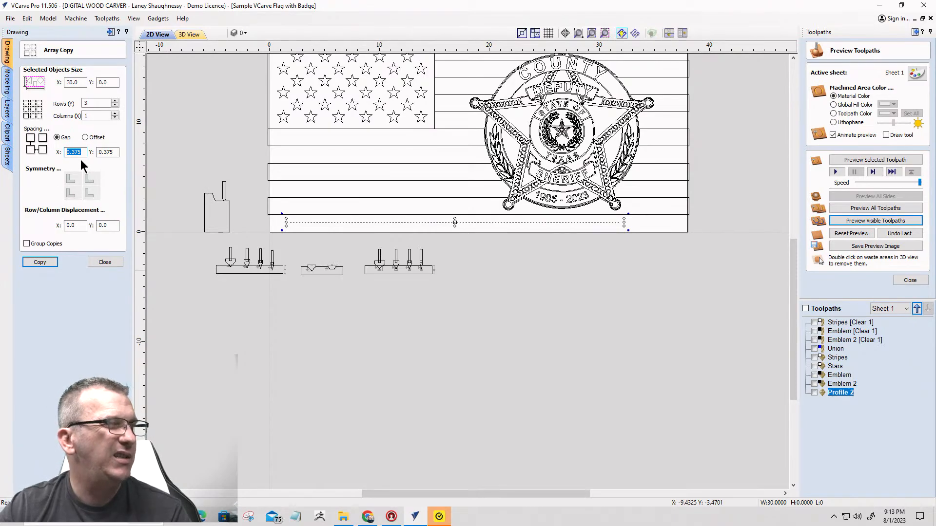
scroll(371, 265, up, 6)
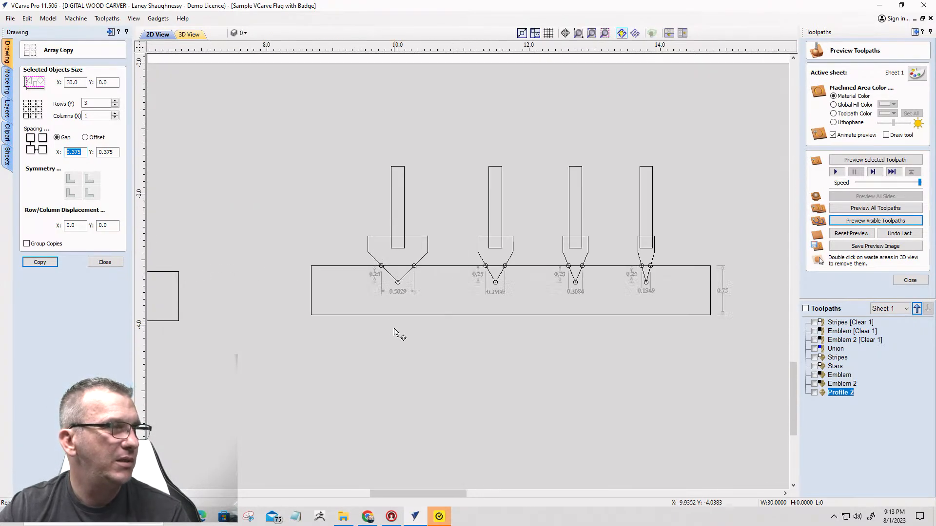
scroll(390, 307, down, 6)
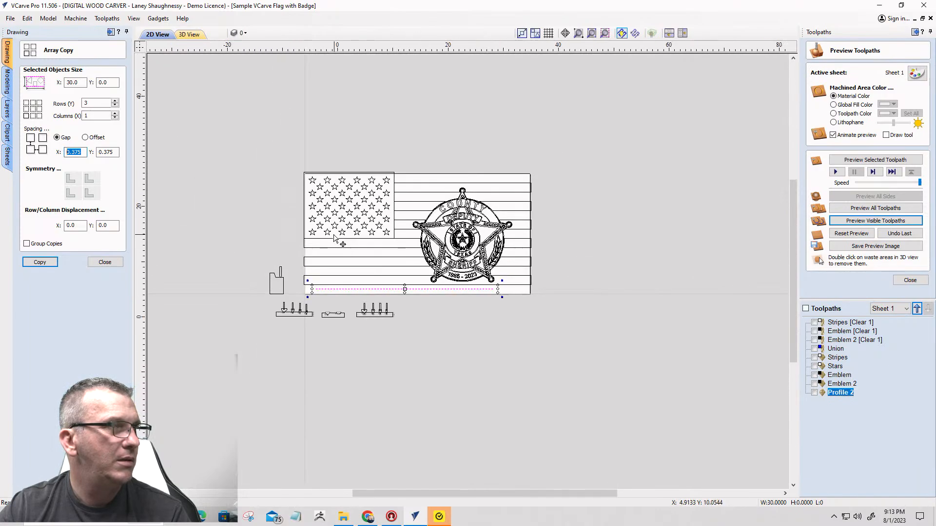
scroll(391, 325, up, 2)
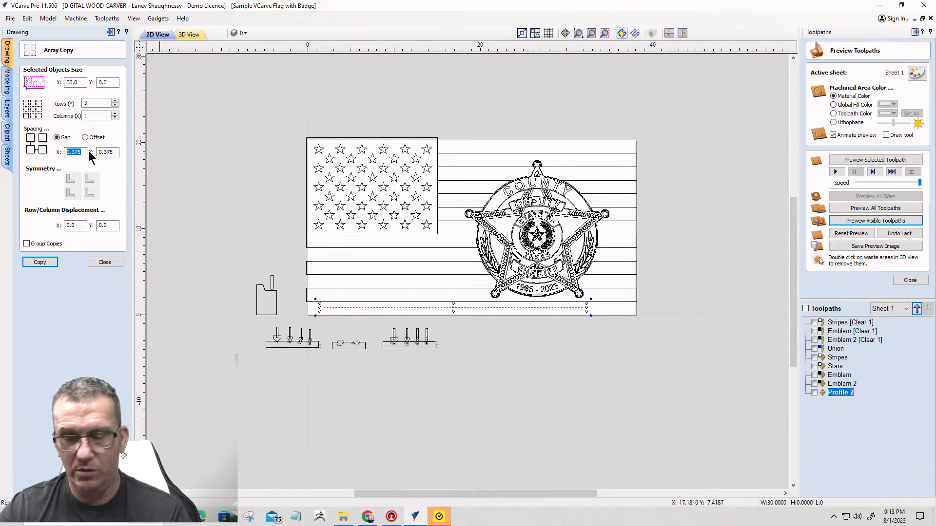
text(625)
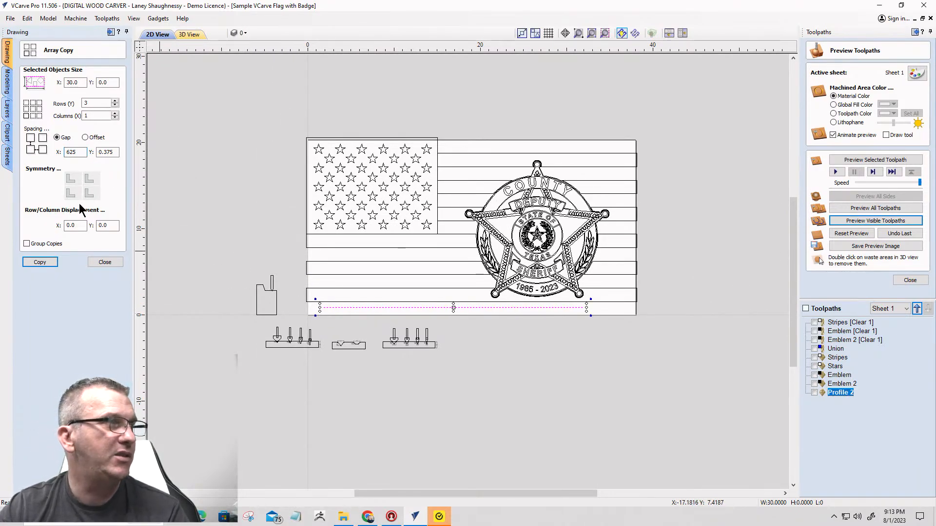
click(67, 151)
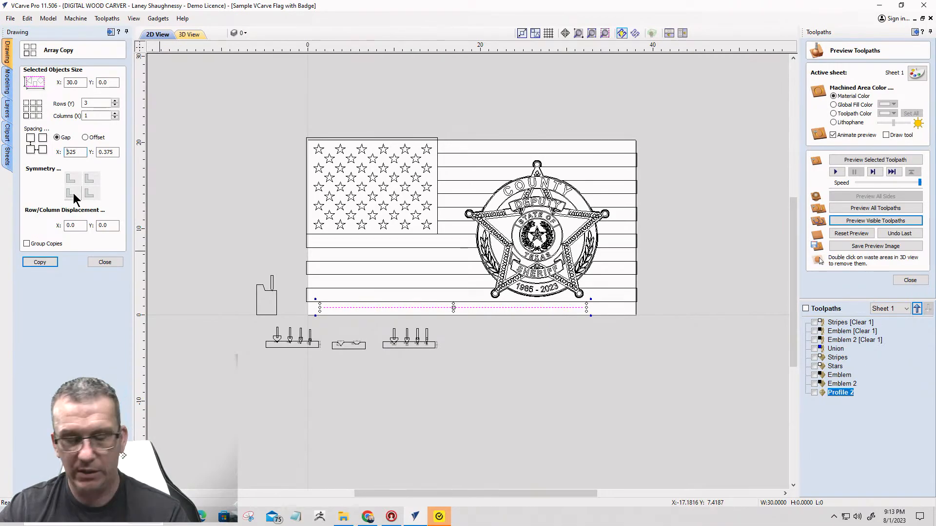
text(.)
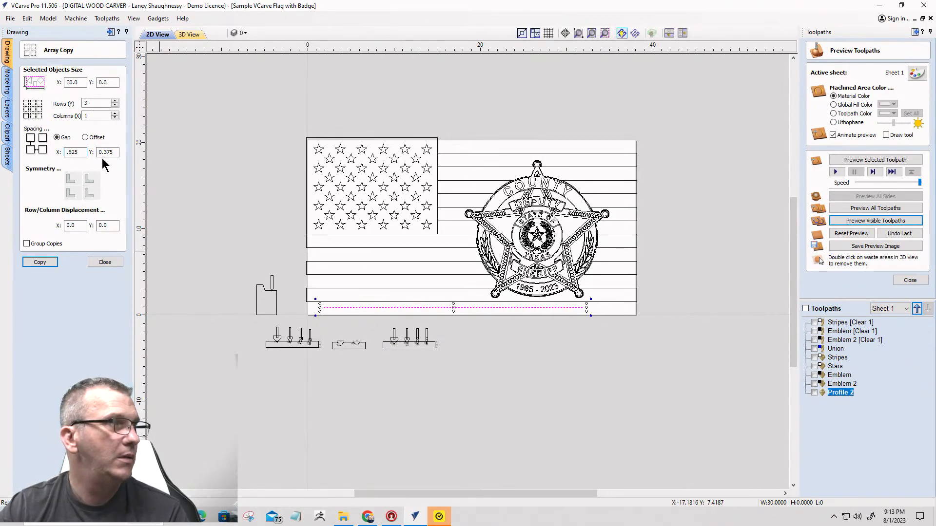
key(Tab)
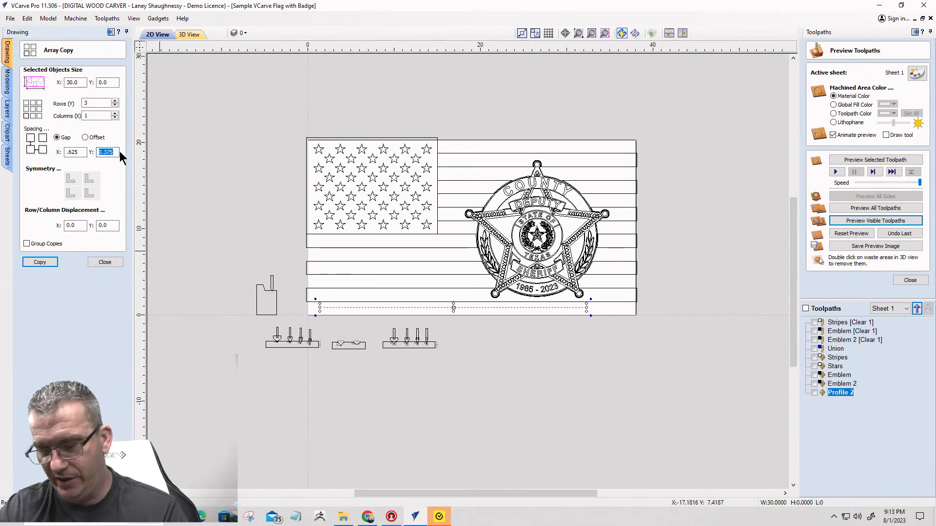
text(.625)
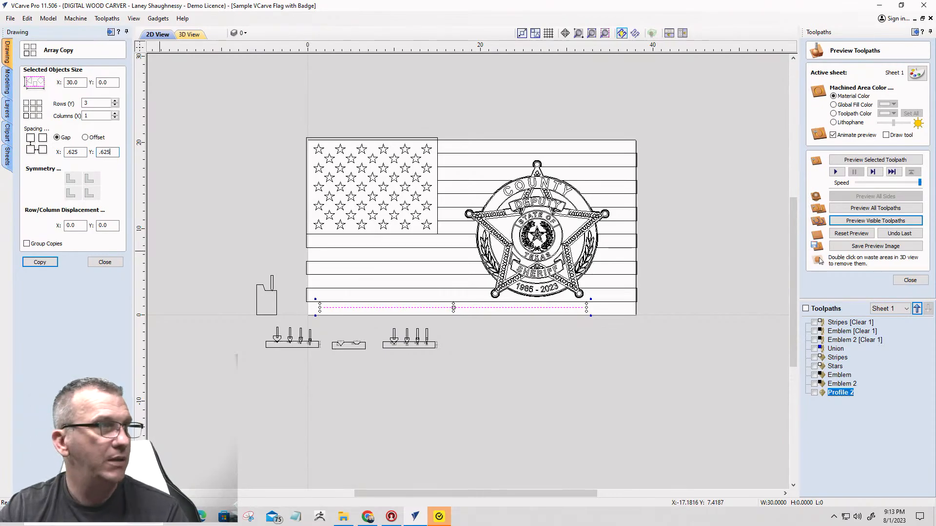
Try arraying the line into three rows, check the copies' spacing against the stripes, and undo the copies.
click(36, 264)
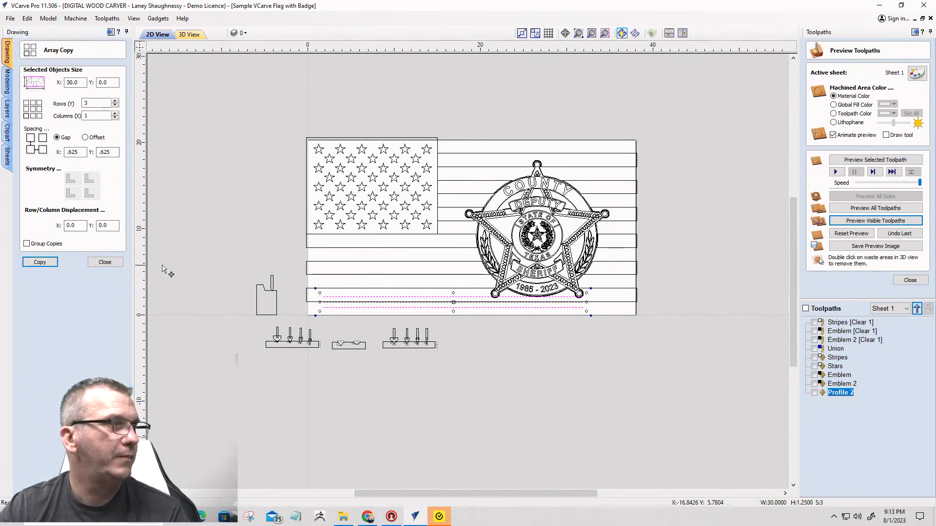
scroll(333, 299, up, 5)
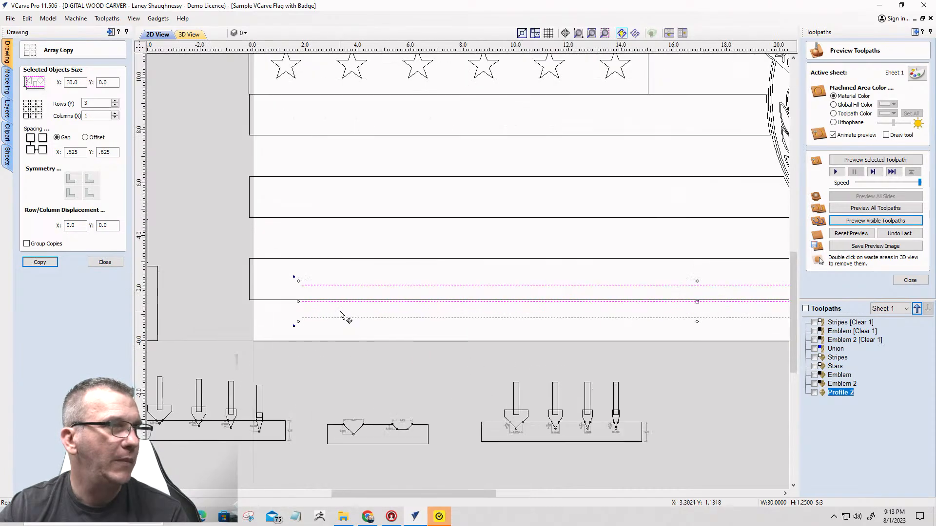
scroll(341, 313, down, 3)
scroll(330, 300, down, 2)
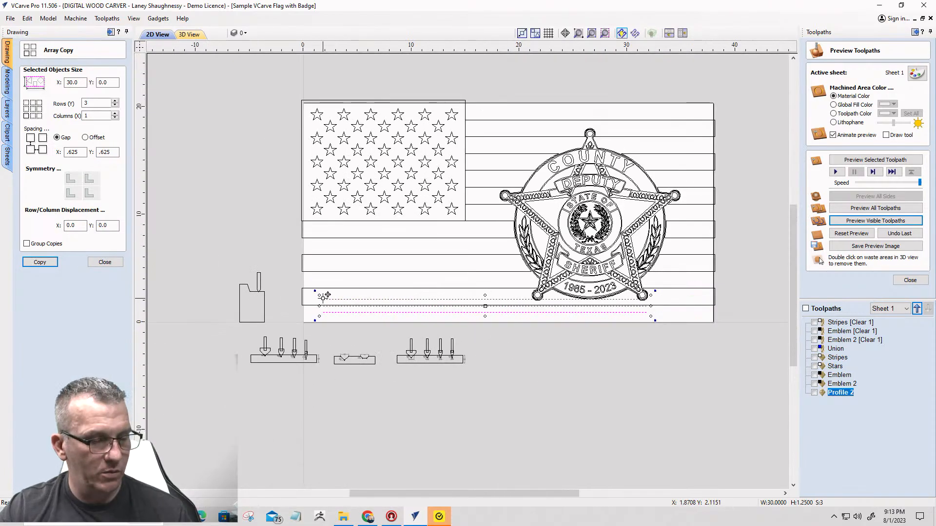
key(ctrl+z)
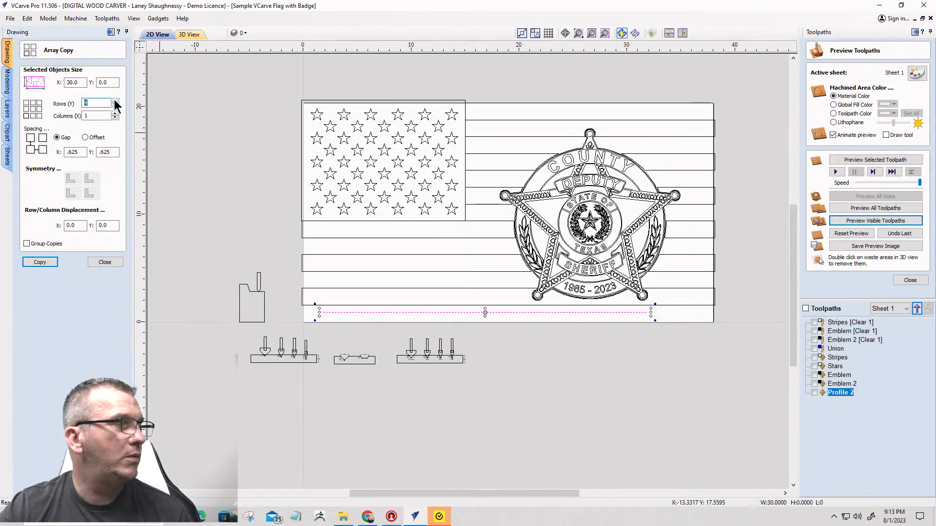
Array copy the line into four rows with the .625 inch gap and check the copies against the stripes.
click(40, 263)
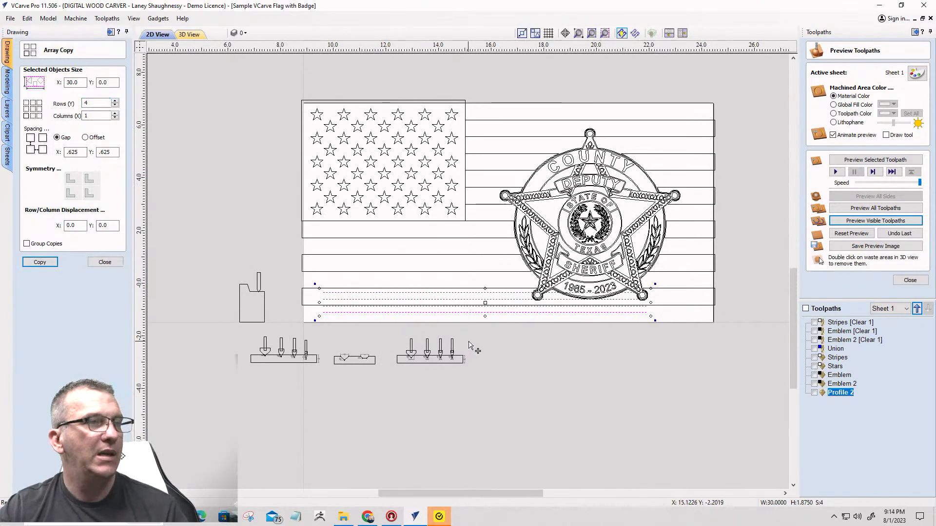
scroll(484, 314, up, 4)
scroll(455, 324, down, 3)
Calculate a 0.75 inch deep on-the-line profile toolpath for the second line from the board's lower edge, using the Whiteside 1541 60 Deg VBit.
click(317, 324)
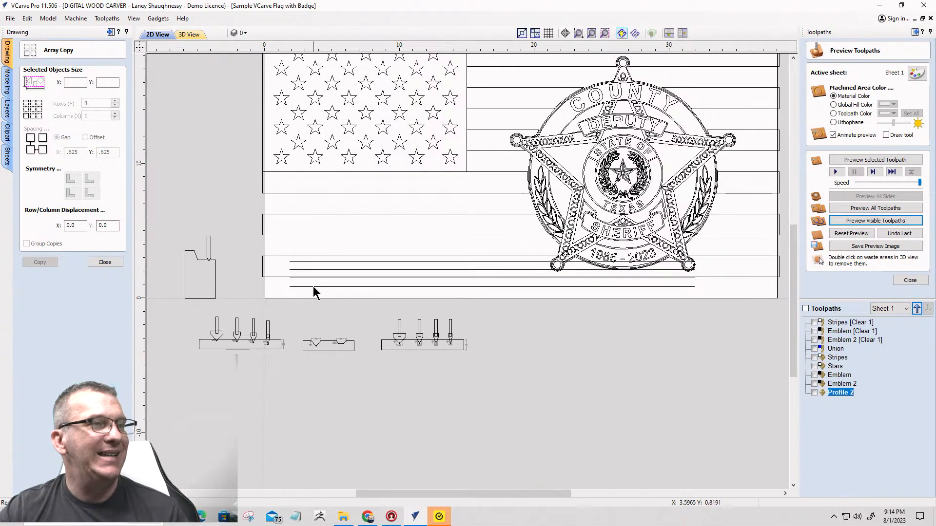
click(313, 278)
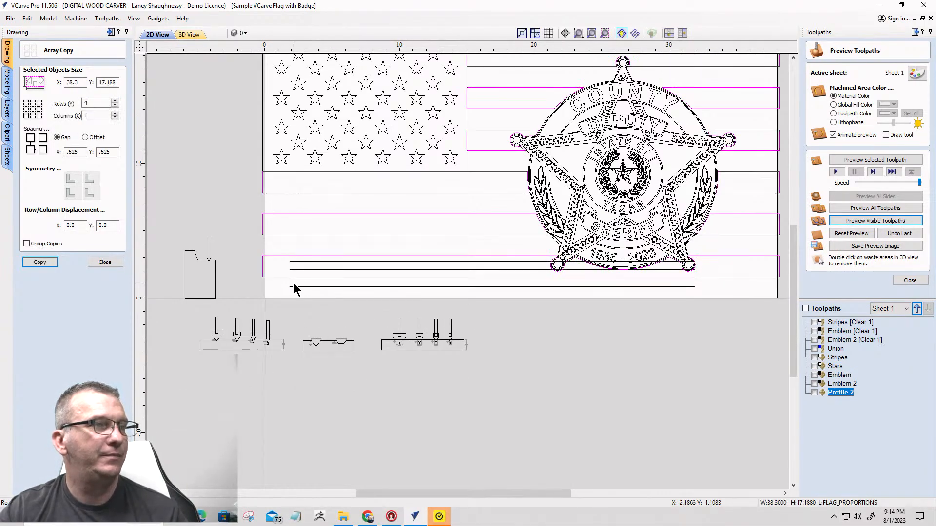
scroll(287, 282, up, 3)
click(274, 272)
scroll(346, 288, down, 4)
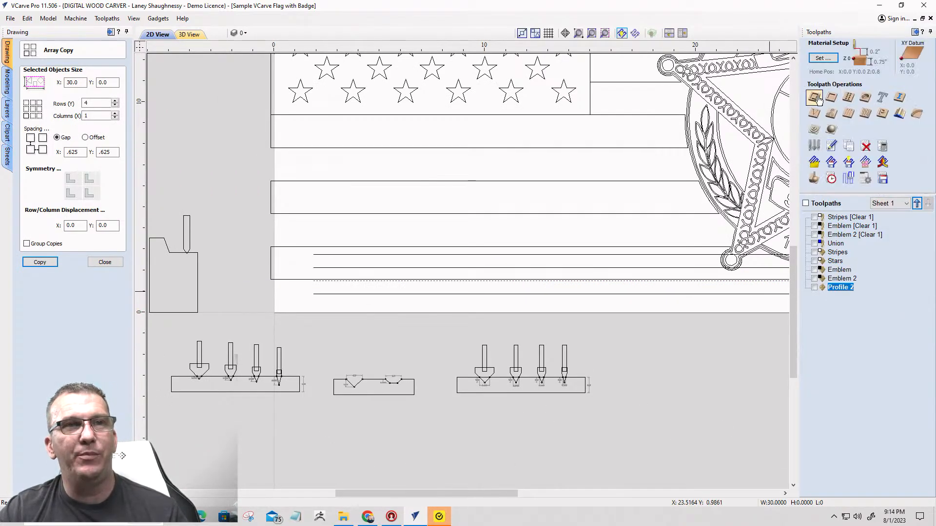
click(819, 101)
click(877, 123)
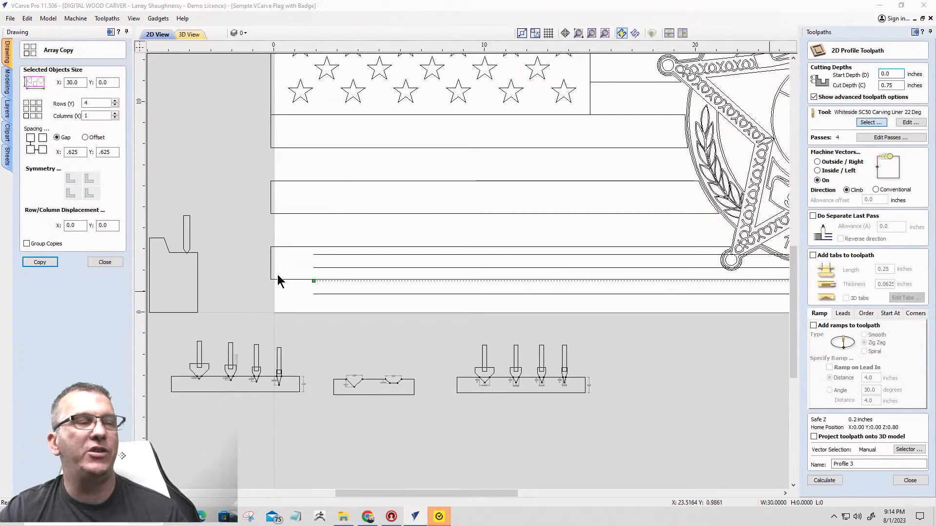
scroll(326, 361, down, 1)
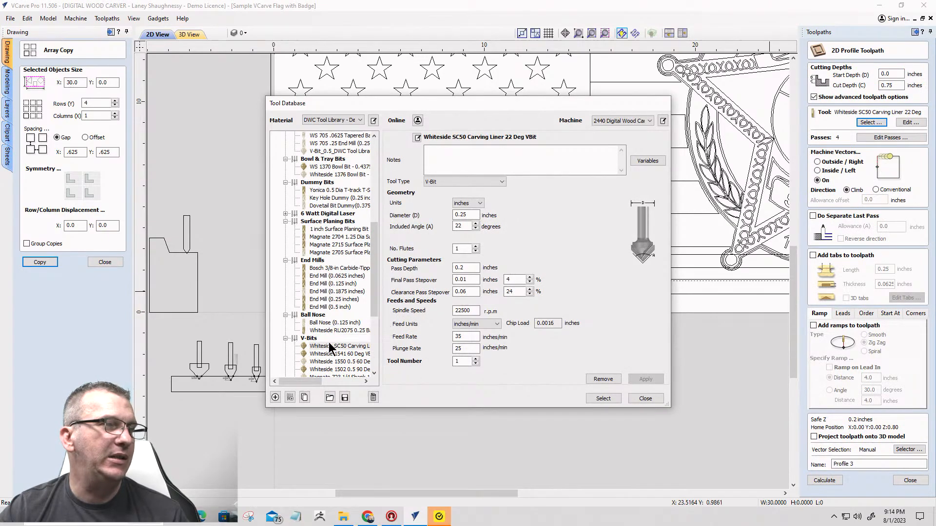
click(327, 353)
click(603, 399)
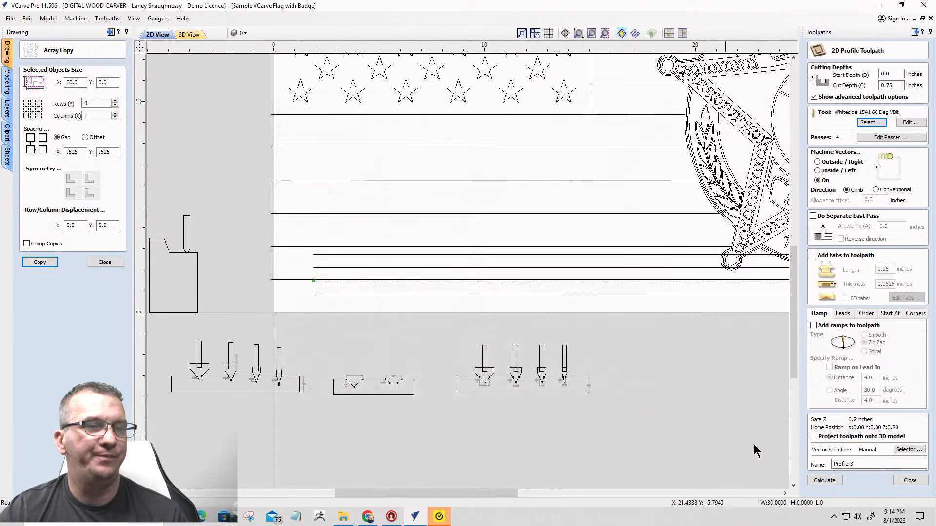
click(824, 480)
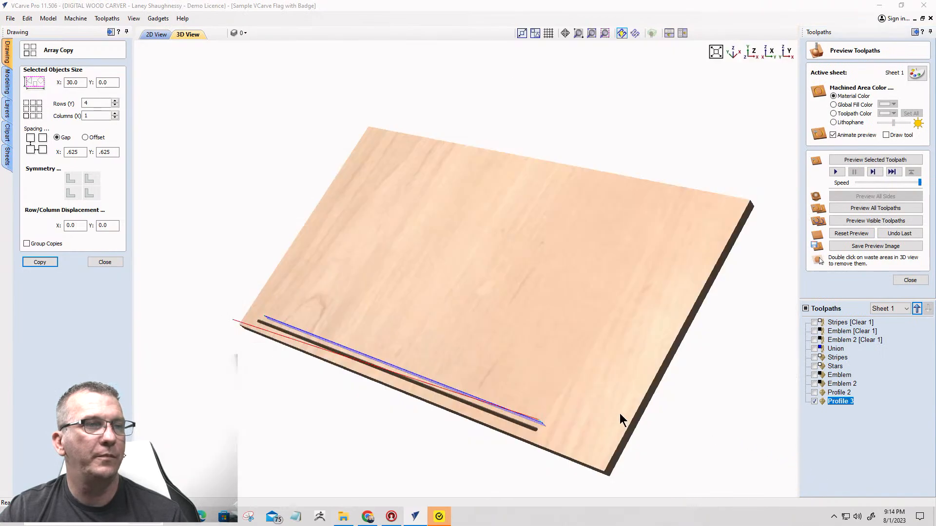
Preview the second line's profile toolpath in 3D and compare its groove with the first one.
click(856, 223)
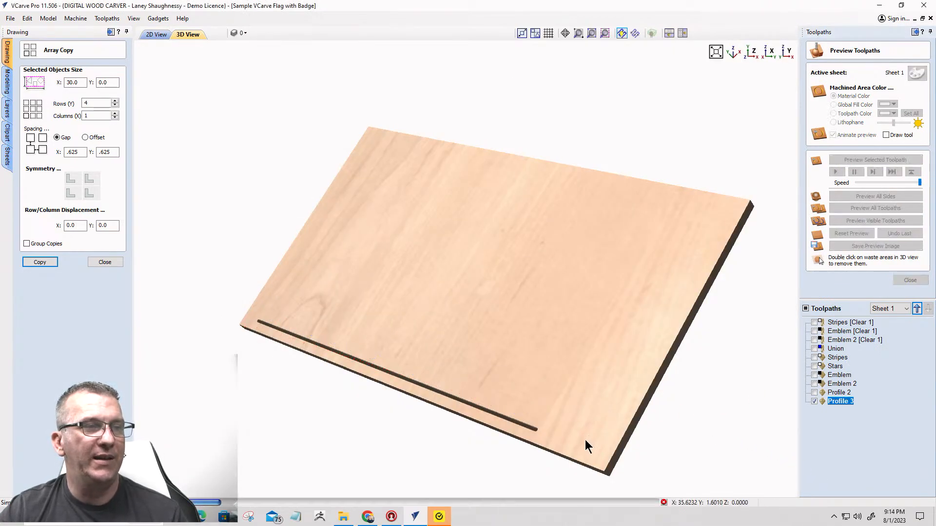
scroll(563, 444, up, 6)
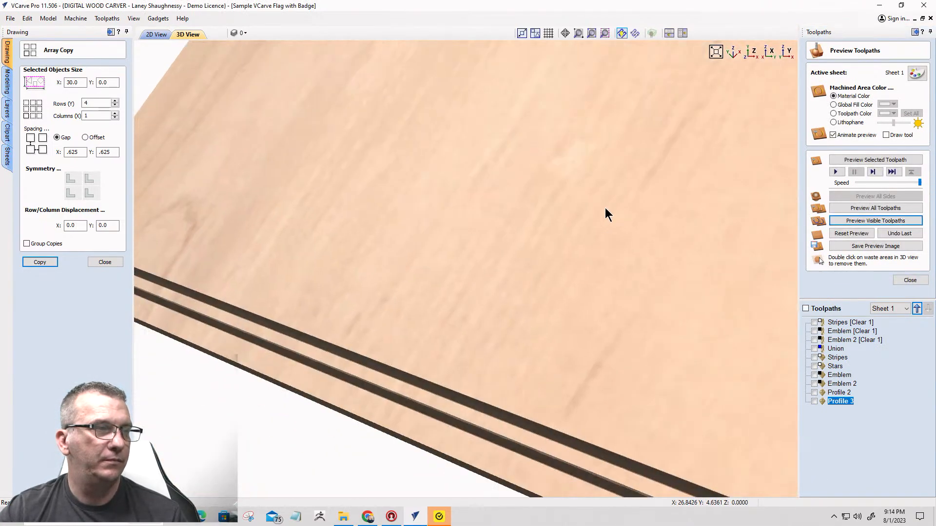
scroll(625, 391, up, 2)
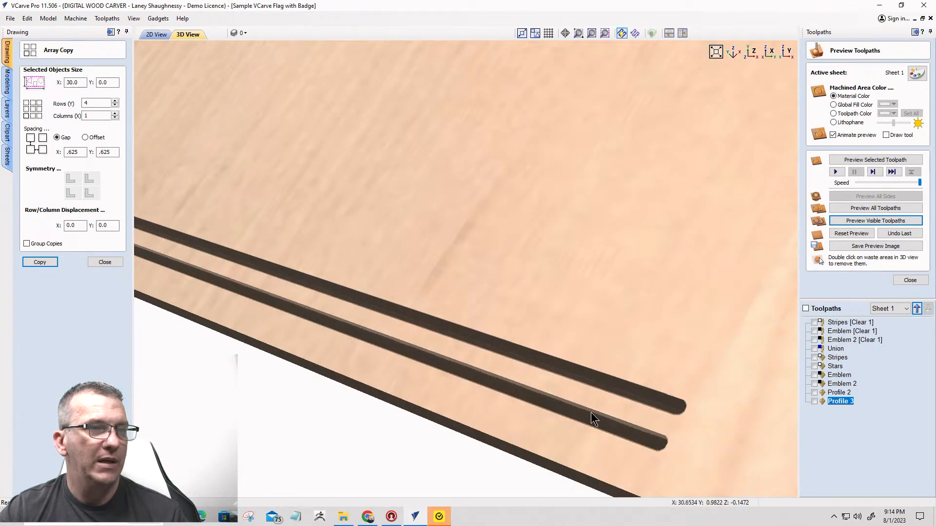
mouse_move(591, 412)
mouse_down()
mouse_move(534, 404)
mouse_move(583, 420)
mouse_up()
click(156, 35)
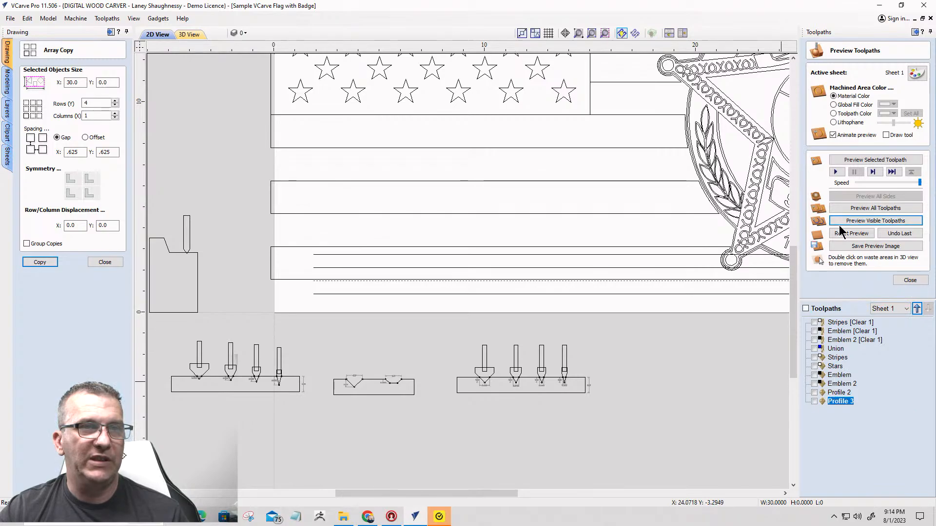
click(329, 267)
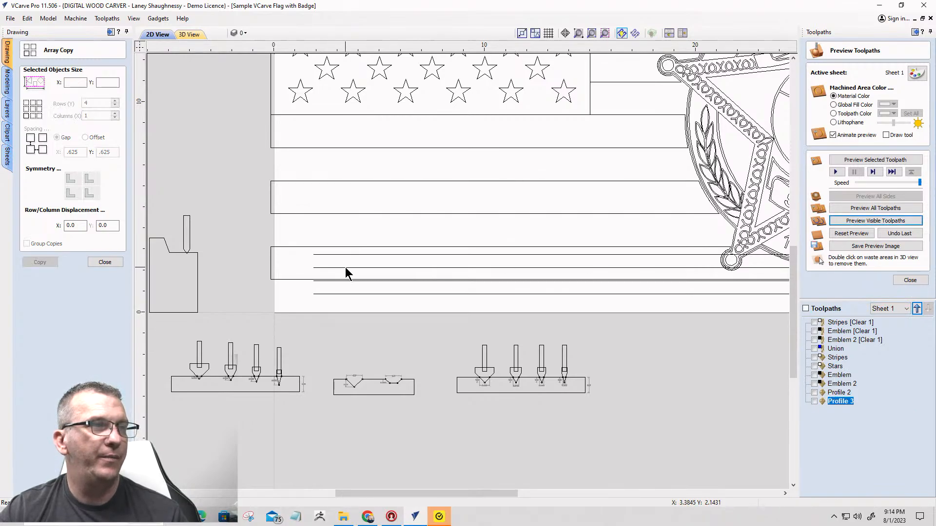
click(345, 267)
click(910, 280)
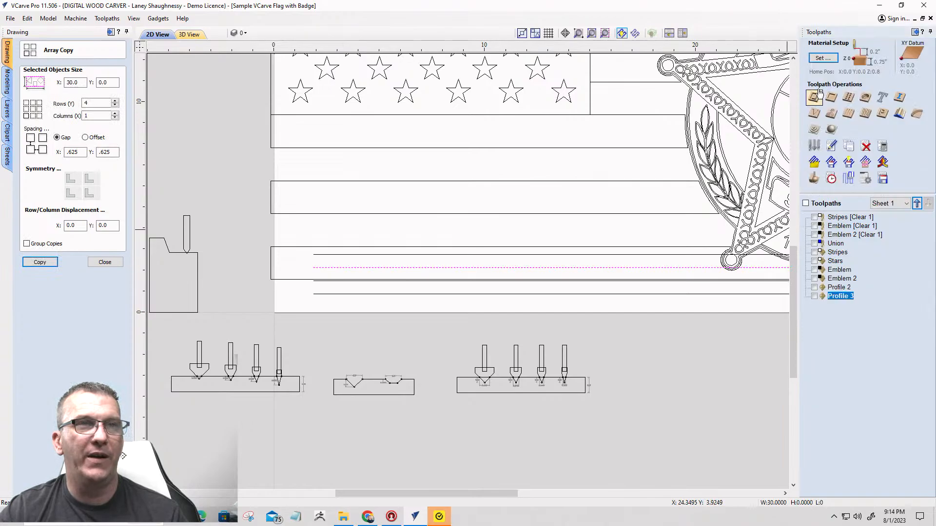
click(816, 97)
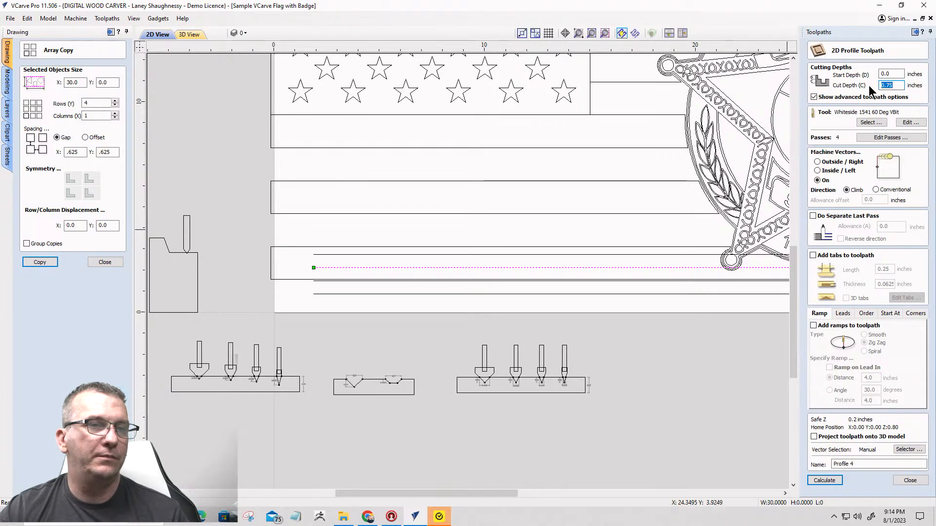
click(906, 481)
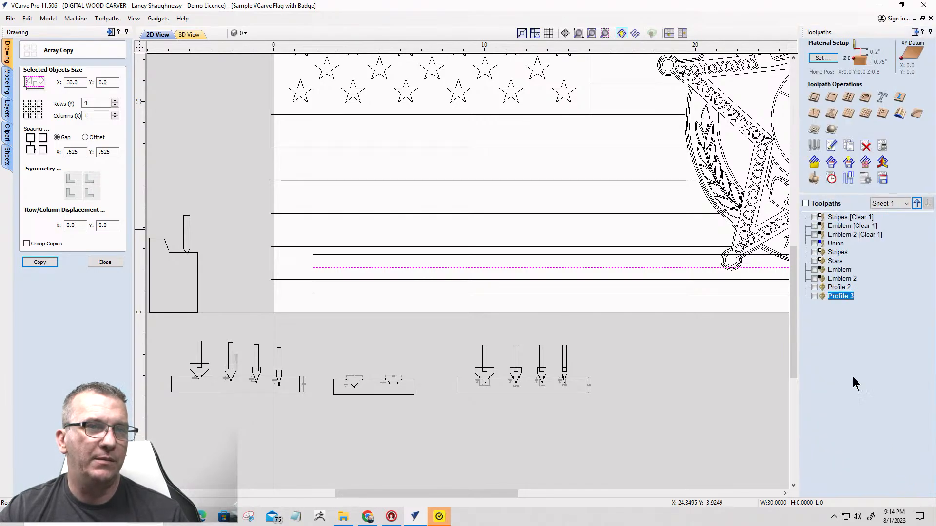
Close Array Copy, set the Profile 3 toolpath's cut depth to 0.25 inches, and recalculate it.
mouse_move(836, 300)
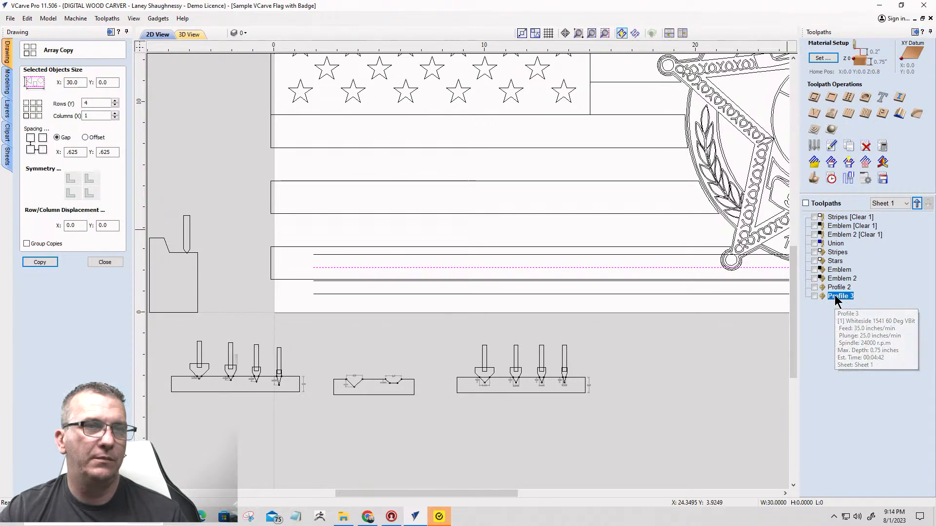
key(Escape)
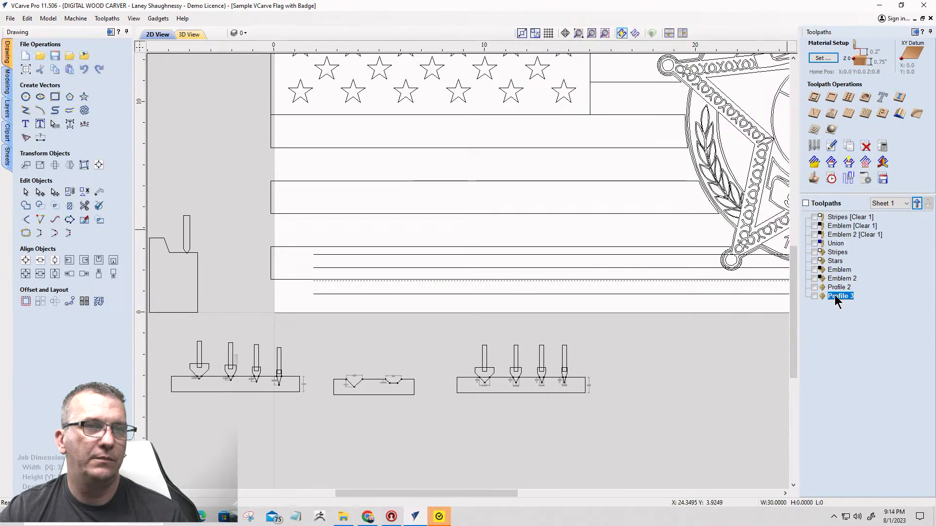
double_click(837, 296)
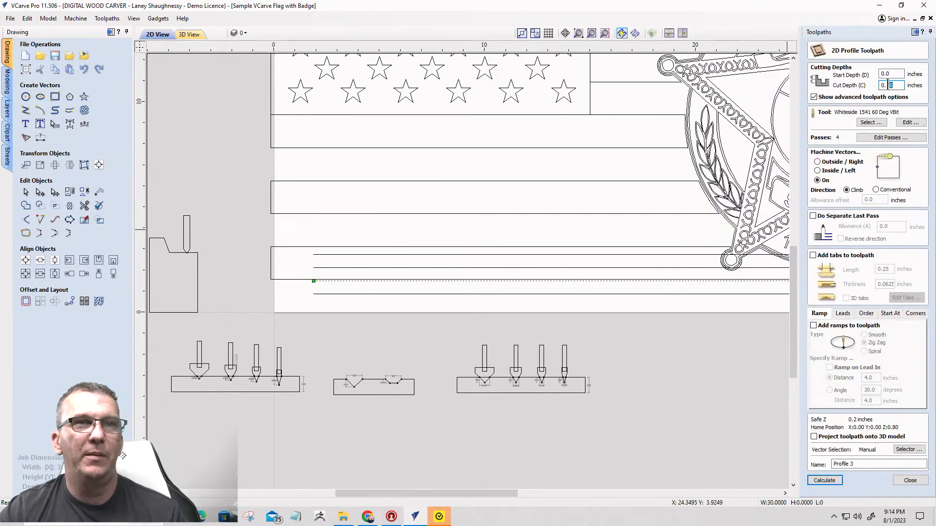
drag(887, 84, 886, 84)
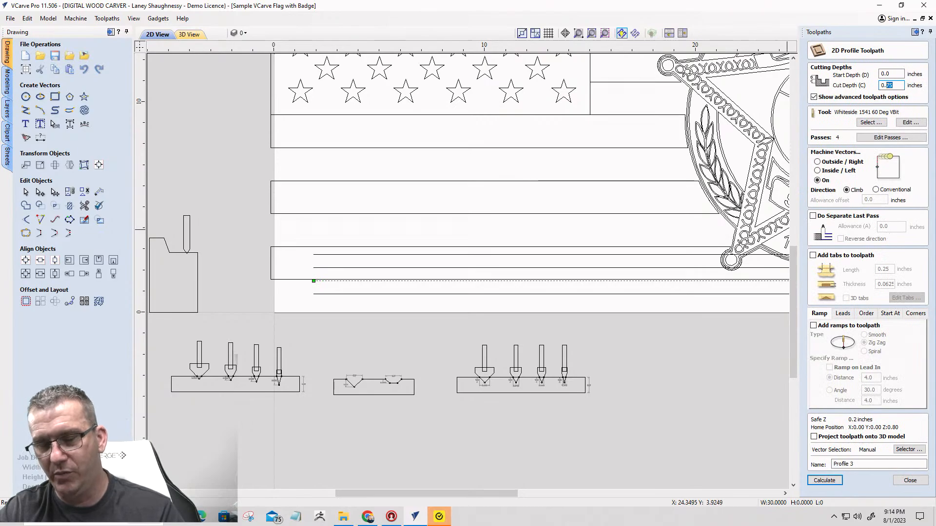
key(BackSpace)
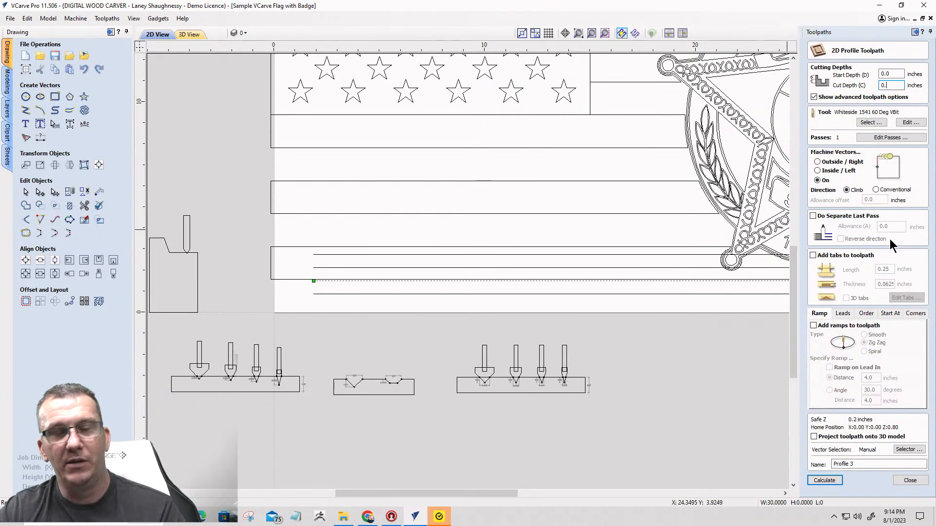
text(25)
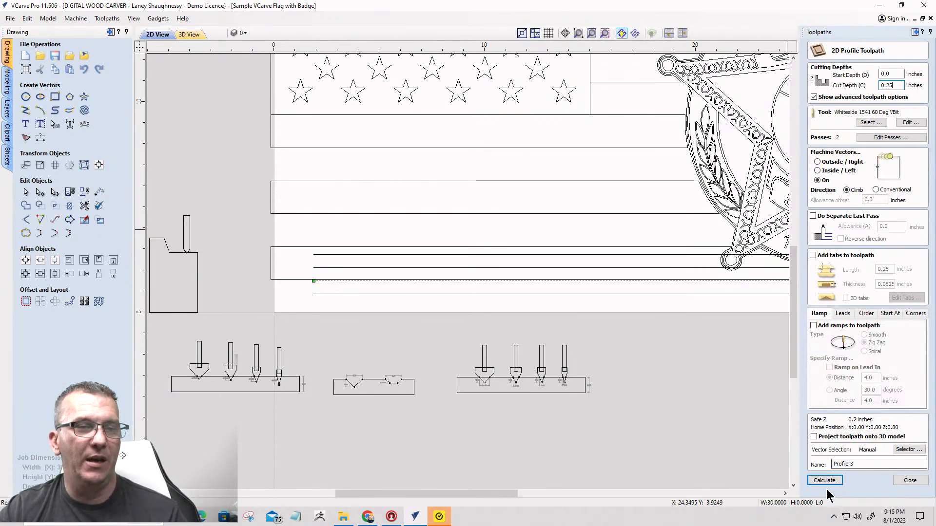
click(825, 483)
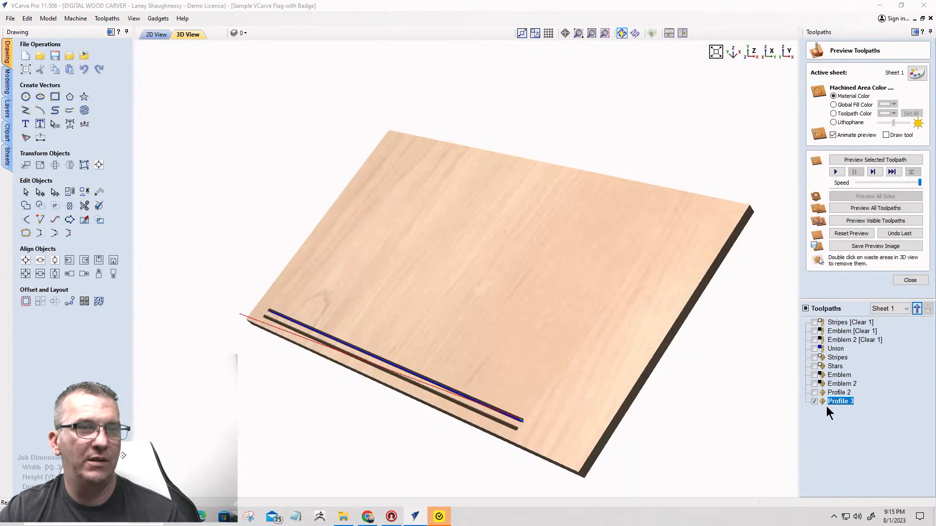
double_click(839, 392)
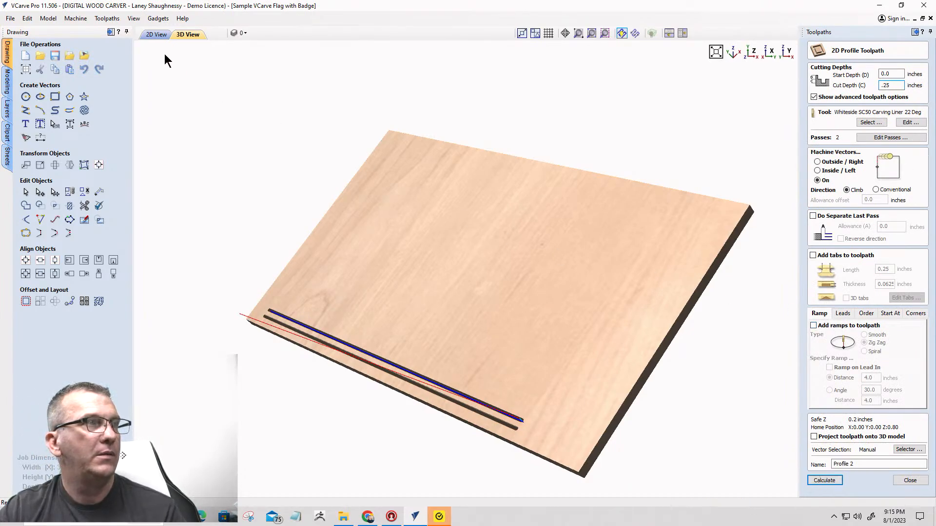
click(152, 35)
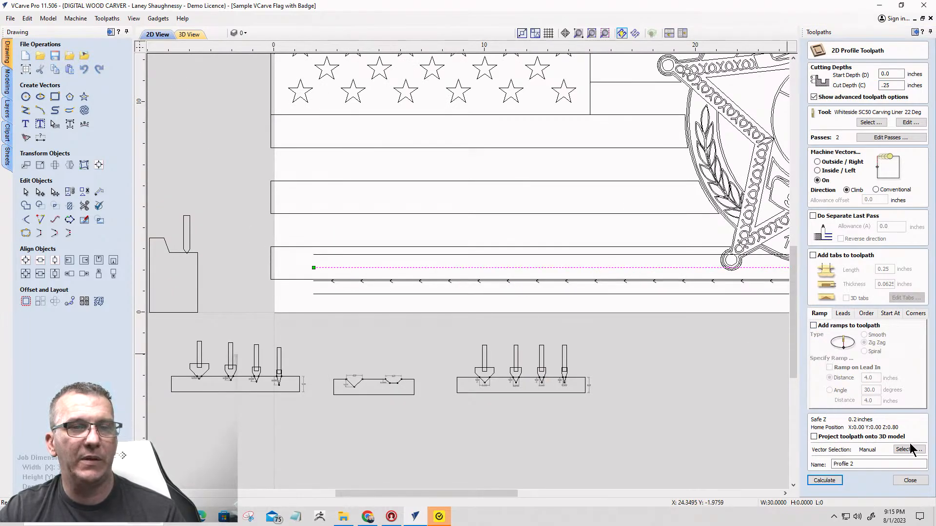
click(909, 480)
Set the Profile 2 toolpath's cut depth to 0.25 inches and recalculate it for the lowest line.
double_click(840, 287)
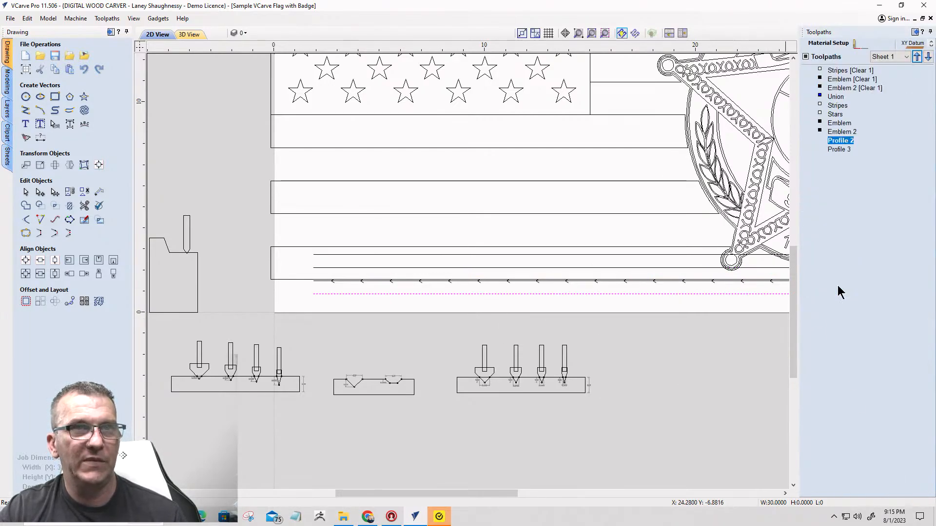
key(BackSpace)
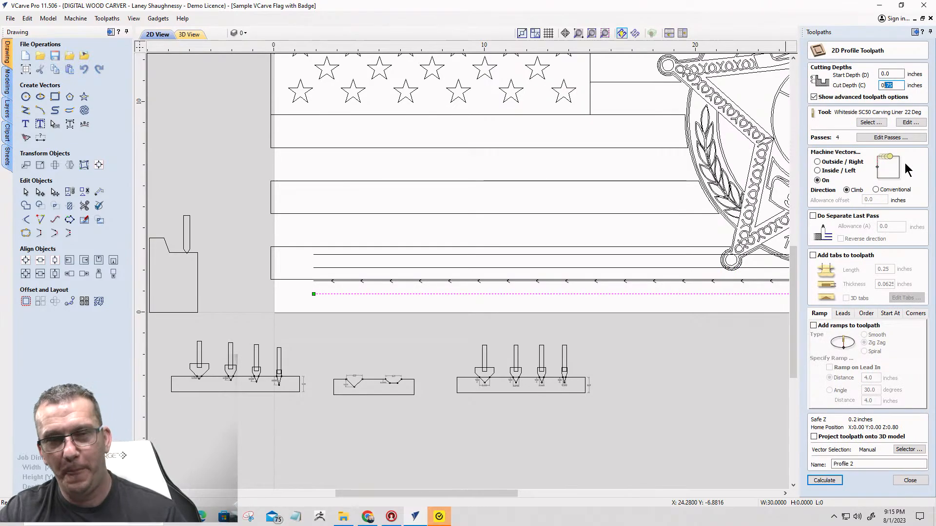
text(25)
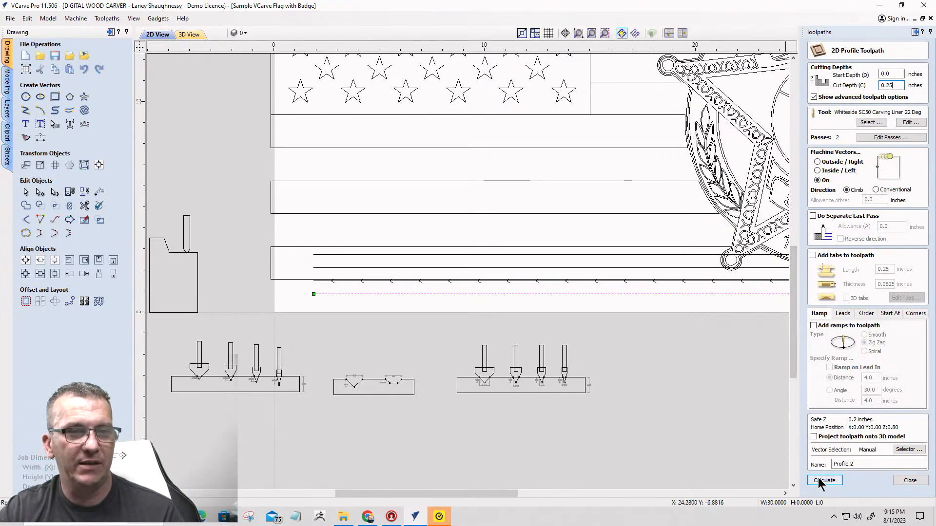
click(820, 481)
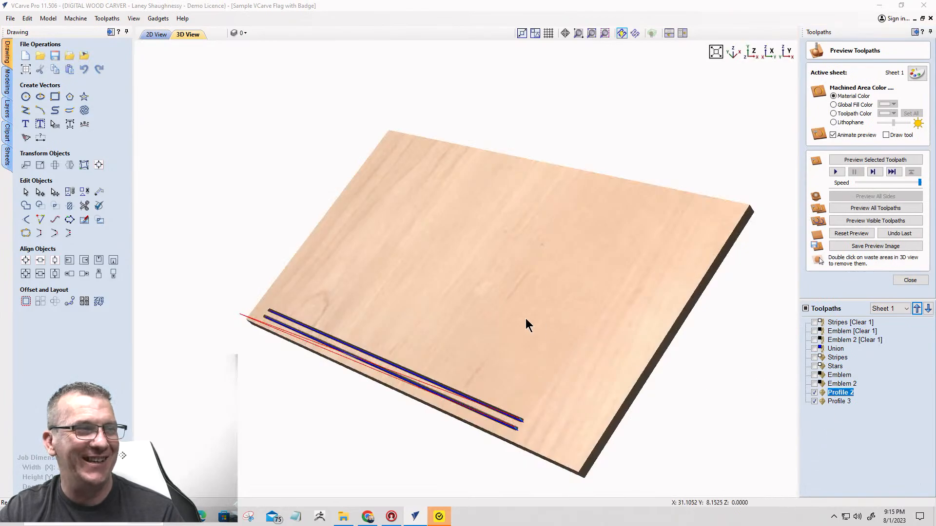
Calculate a 0.25 inch deep profile toolpath for the third line from the lower edge with the Whiteside 1502 0.5 90 Deg VBit.
click(154, 35)
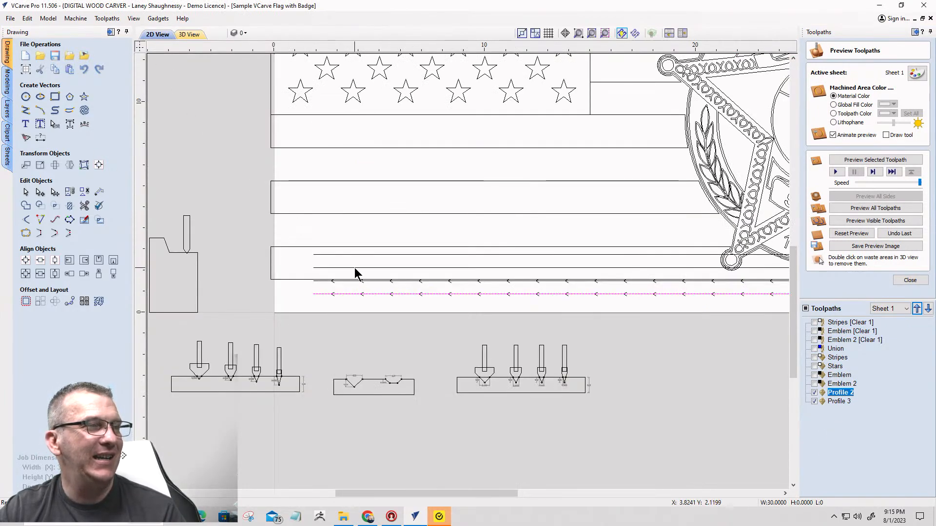
click(902, 282)
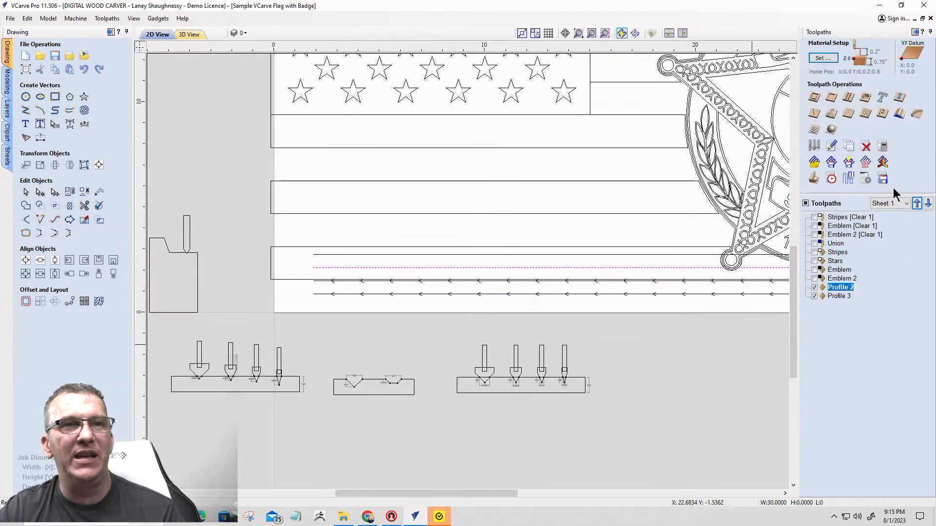
click(814, 98)
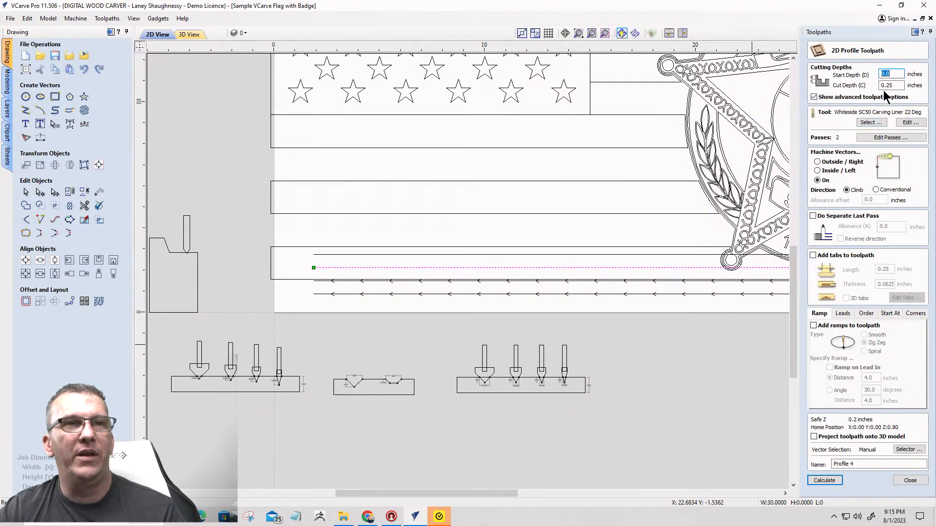
click(871, 122)
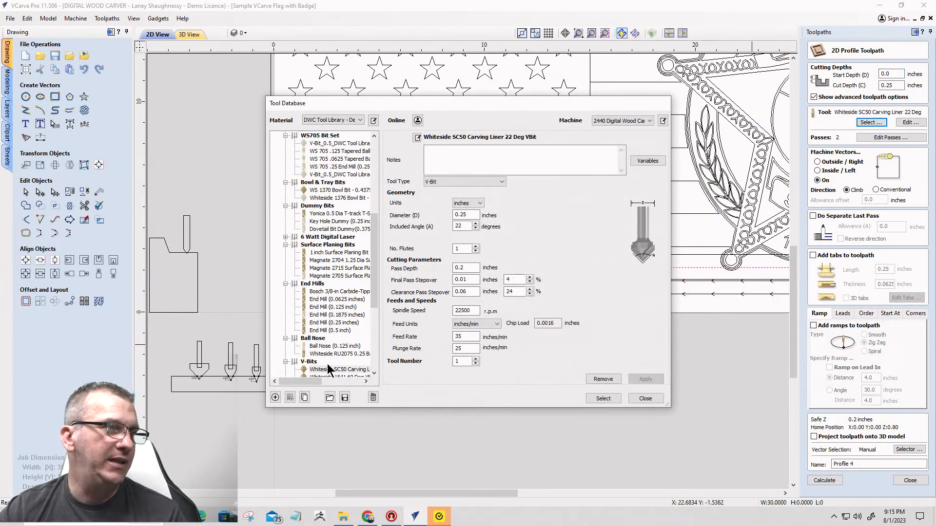
scroll(328, 356, down, 3)
click(333, 323)
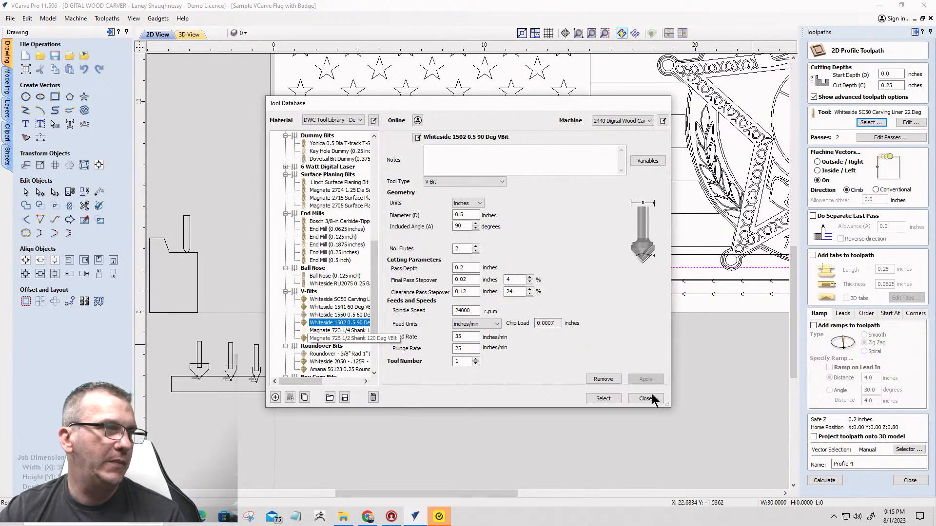
click(597, 397)
click(815, 482)
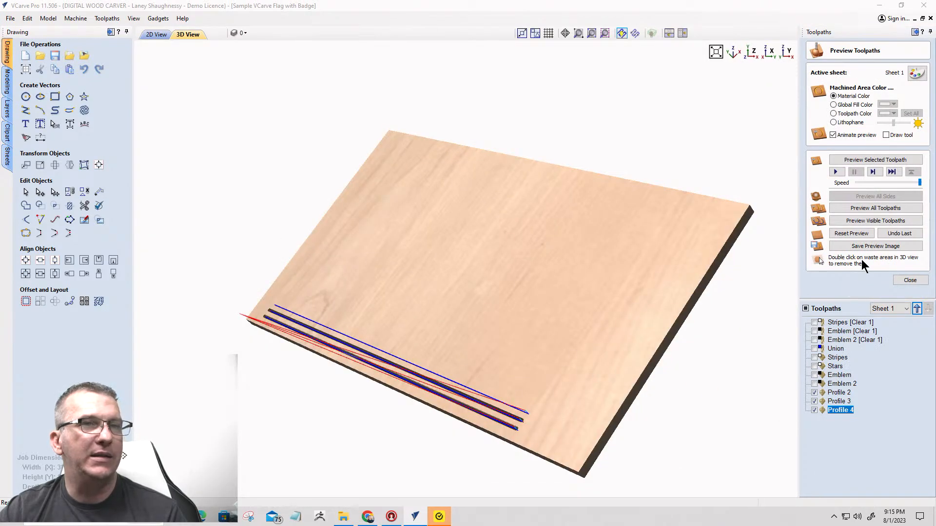
Preview the three visible profile toolpaths in 3D and return to the 2D drawing.
click(832, 222)
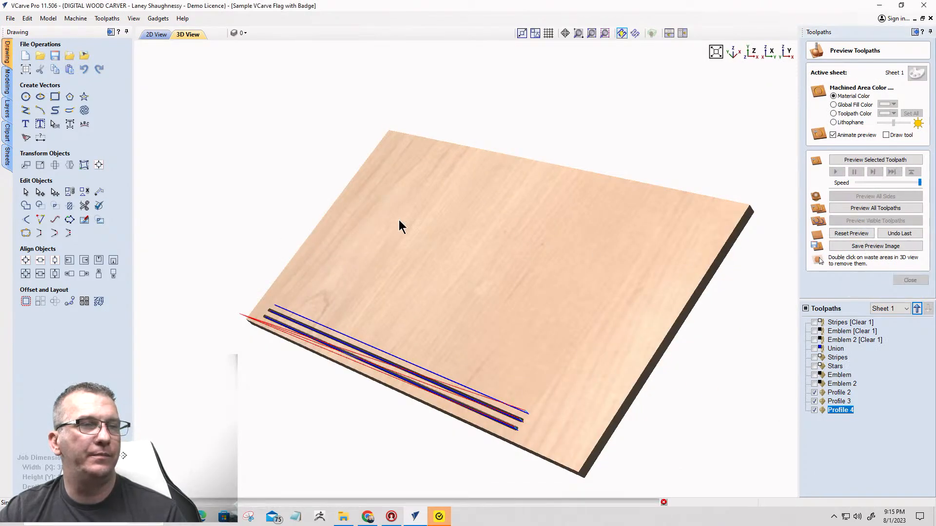
click(153, 35)
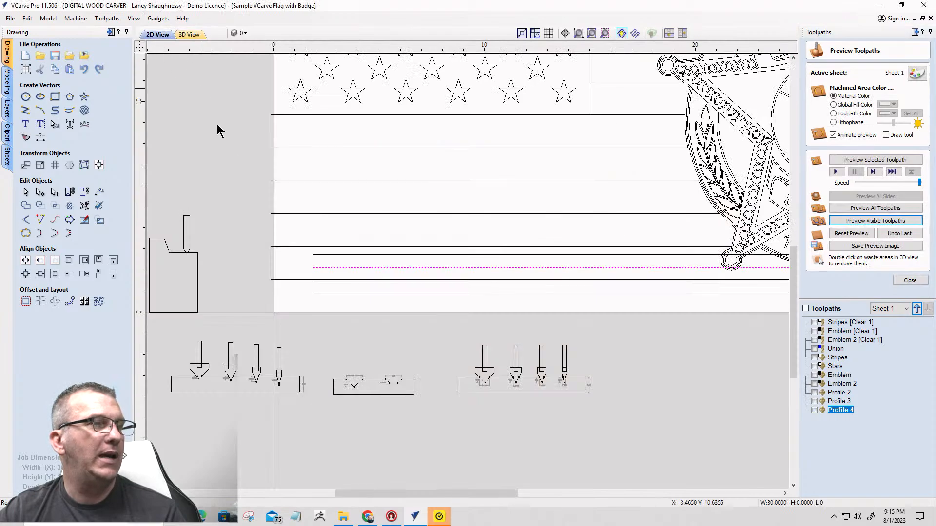
Calculate a 0.25 inch deep profile toolpath on the uppermost test line with the Magnate 726 1/2 Shank 120 Deg VBit.
click(353, 256)
click(353, 254)
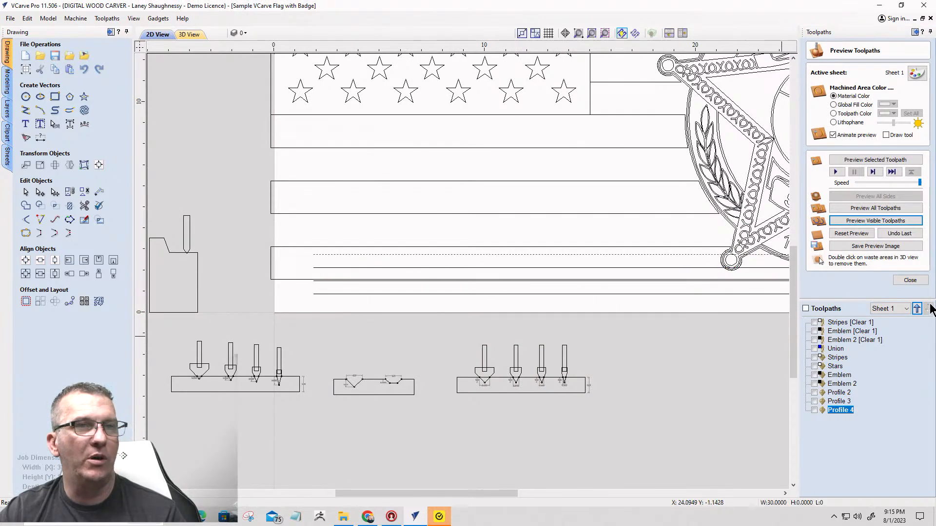
click(901, 284)
click(814, 100)
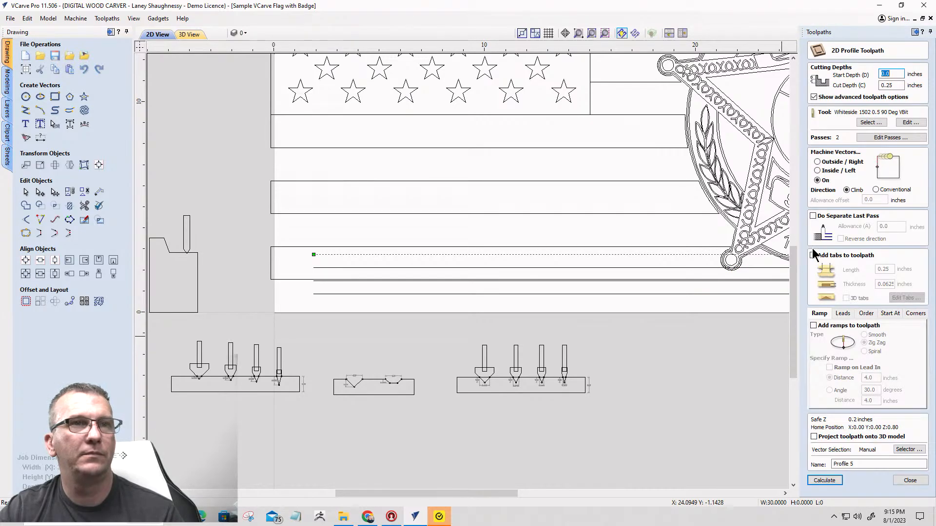
click(868, 123)
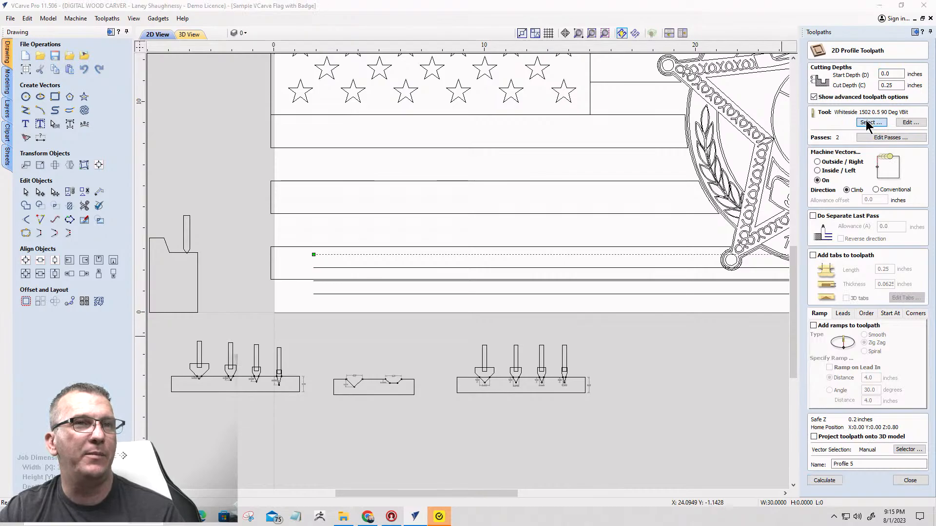
scroll(311, 308, down, 1)
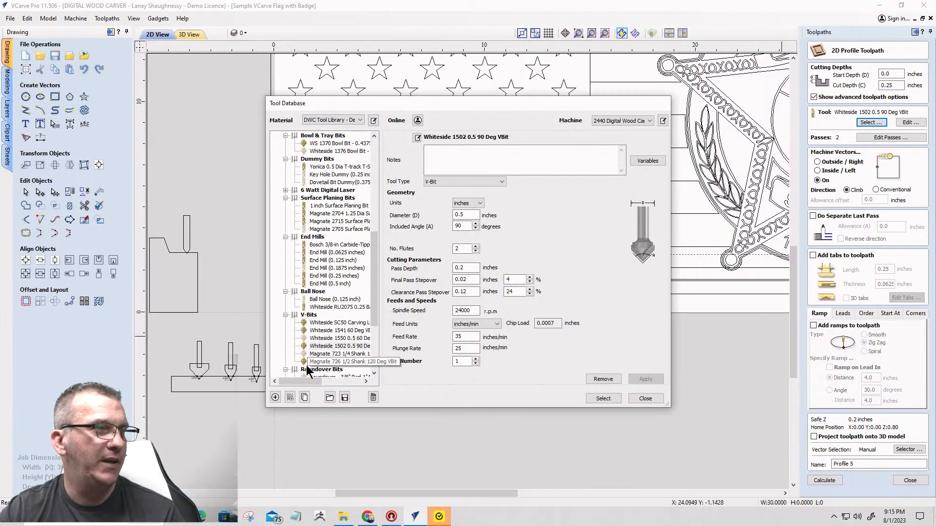
click(340, 356)
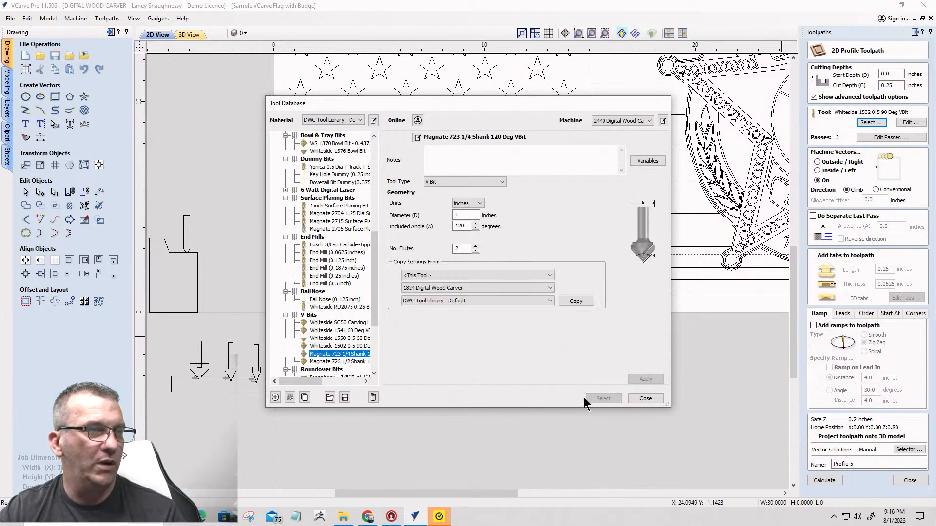
click(339, 361)
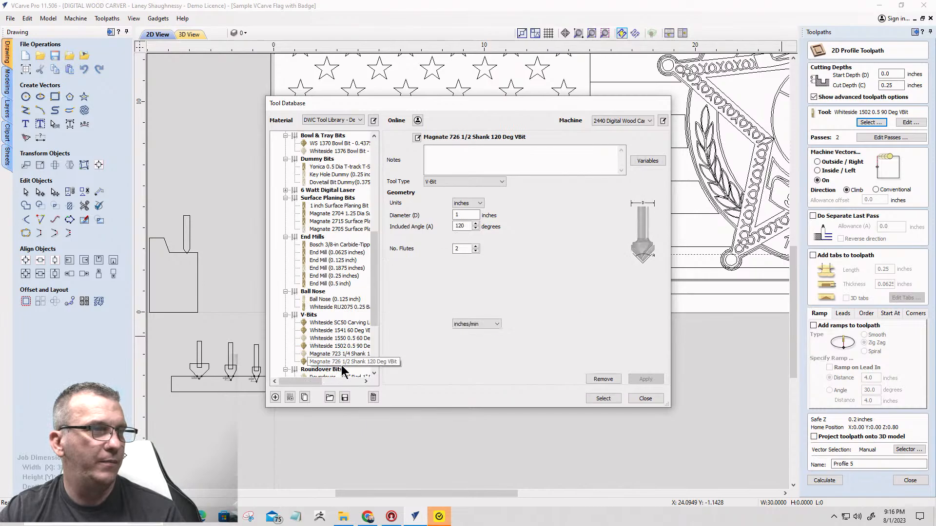
click(595, 398)
click(824, 480)
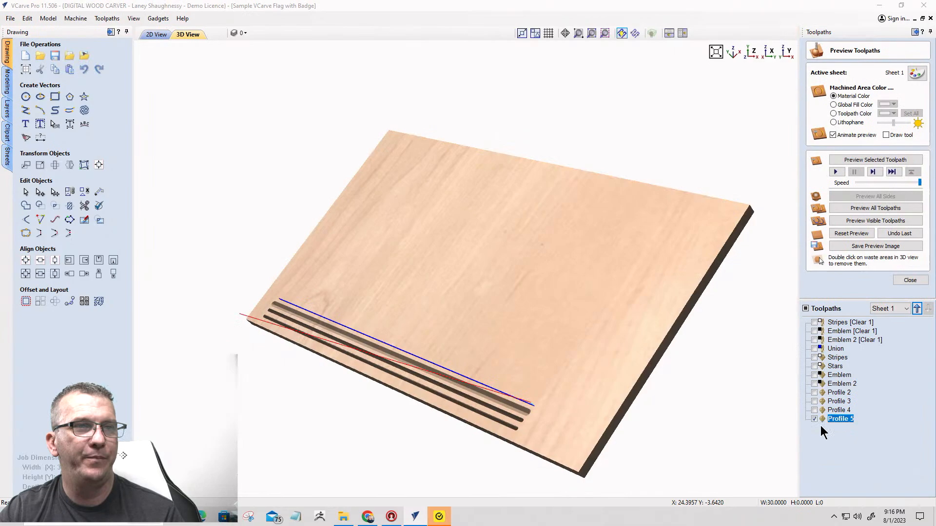
Preview the uppermost line's 120 degree toolpath in 3D and compare the widths of the four grooves up close.
click(862, 220)
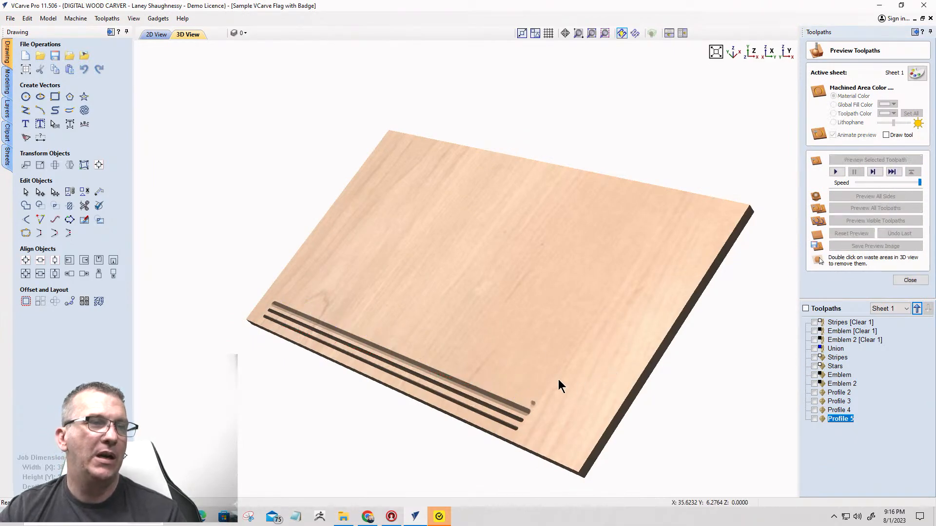
drag(554, 376, 603, 278)
scroll(557, 247, up, 6)
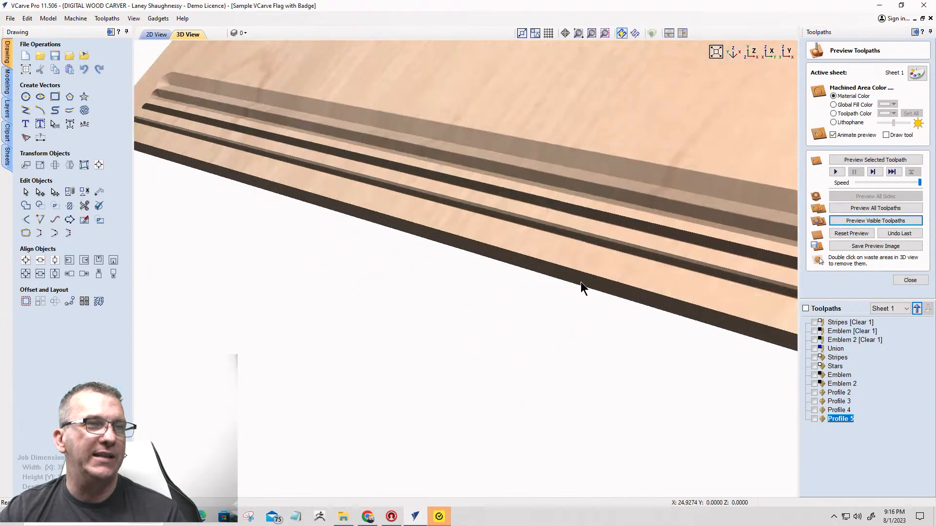
middle_drag(741, 242, 498, 270)
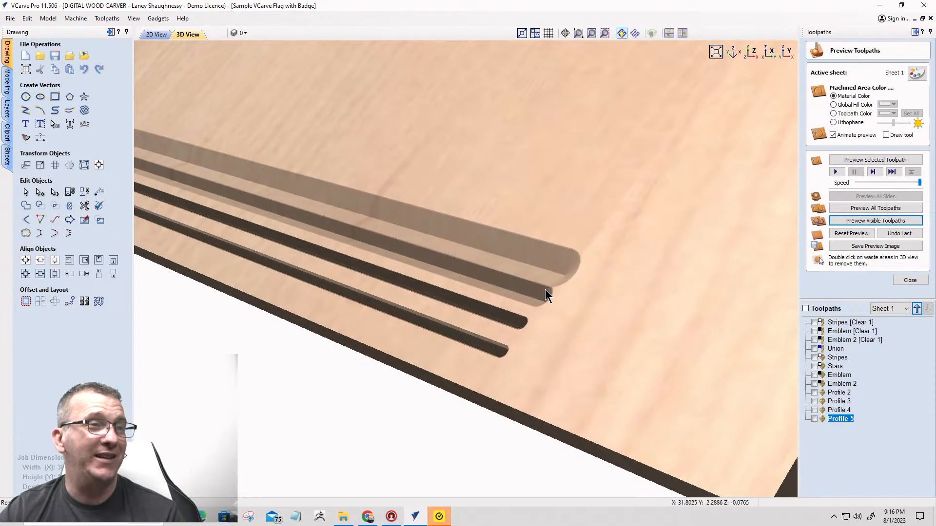
scroll(545, 289, up, 4)
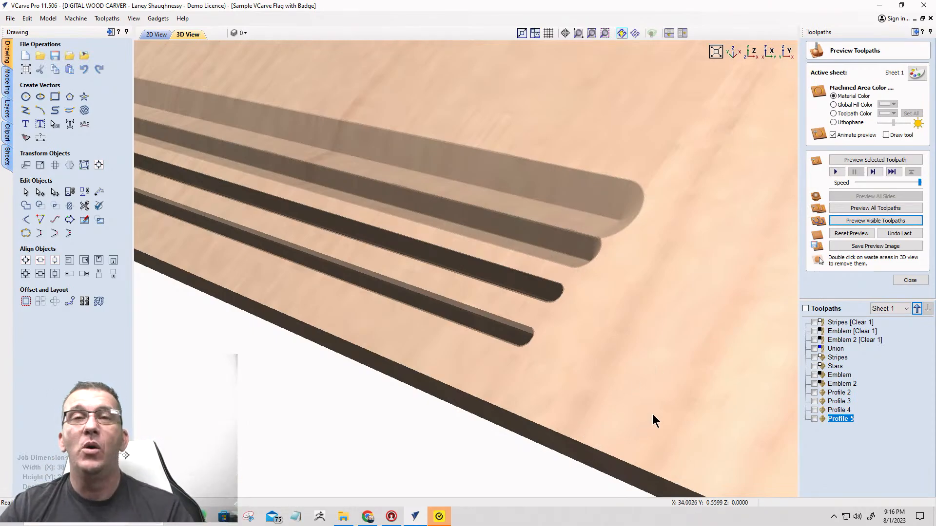
Examine the V-bit cross-section drawings in 2D, comparing depths at equal width with groove widths at 0.25 inch depth.
click(156, 34)
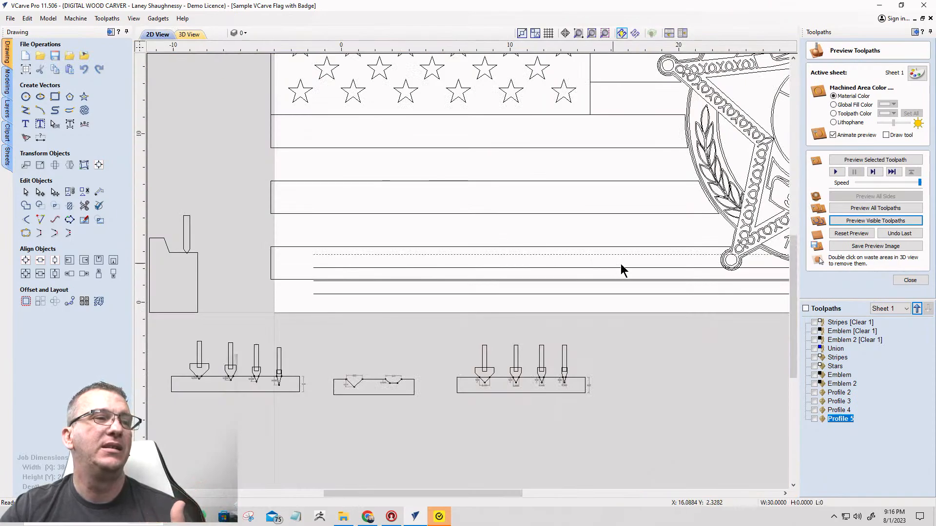
scroll(309, 379, down, 4)
scroll(460, 317, up, 8)
scroll(584, 301, up, 3)
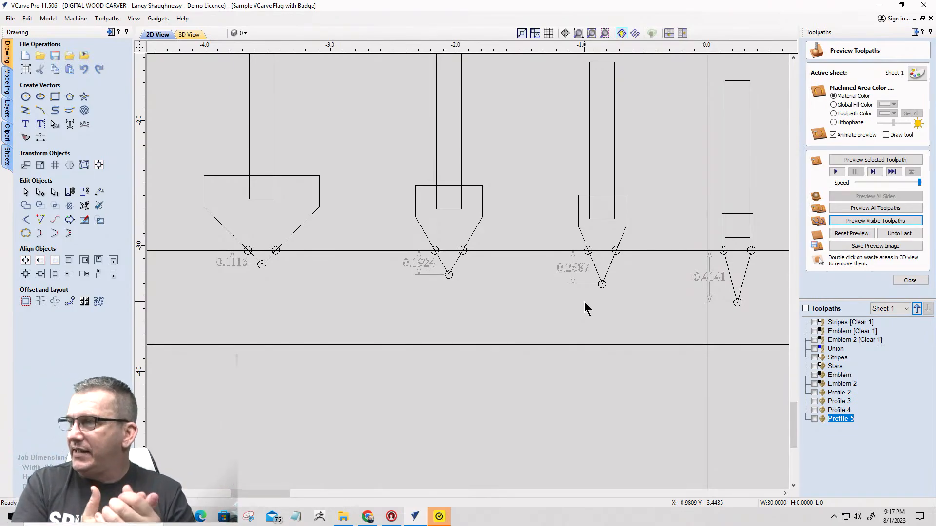
scroll(446, 206, down, 10)
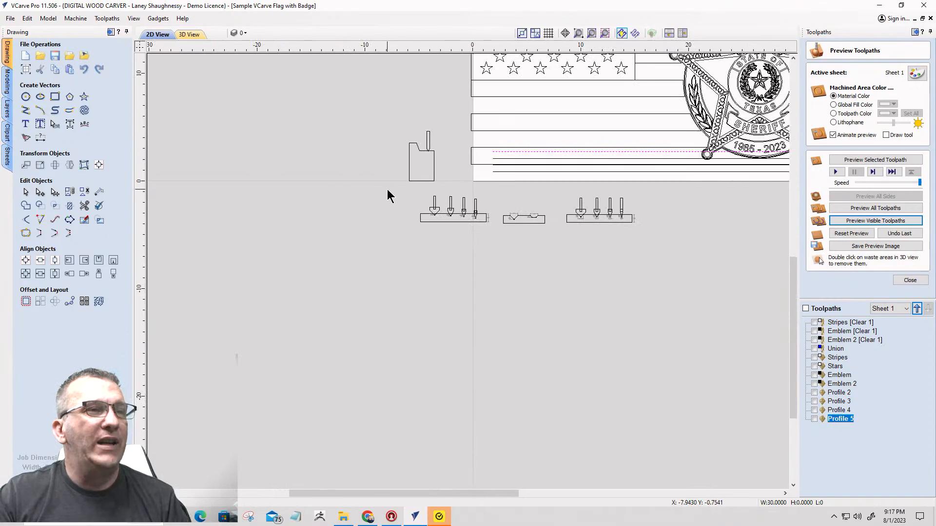
drag(388, 191, 574, 239)
drag(671, 257, 671, 257)
scroll(636, 227, up, 5)
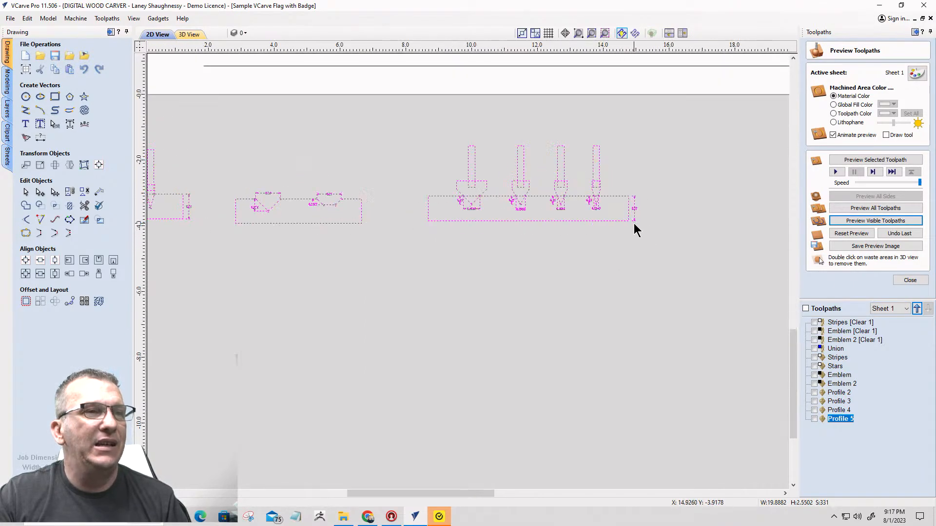
scroll(618, 167, down, 2)
click(513, 197)
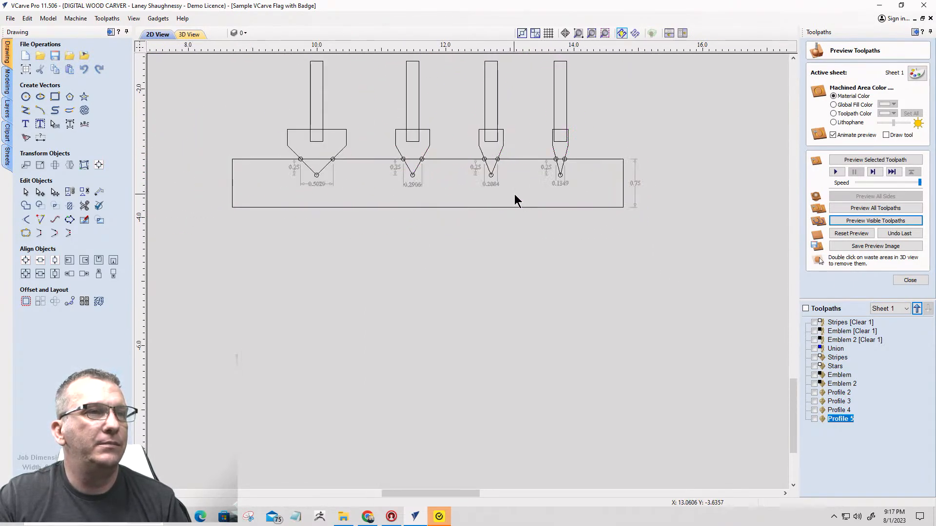
Examine the cross-sections of the pointed and flat-bottomed 0.75 inch wide grooves and review the V-bit depth drawing again.
scroll(632, 184, down, 4)
scroll(338, 171, up, 3)
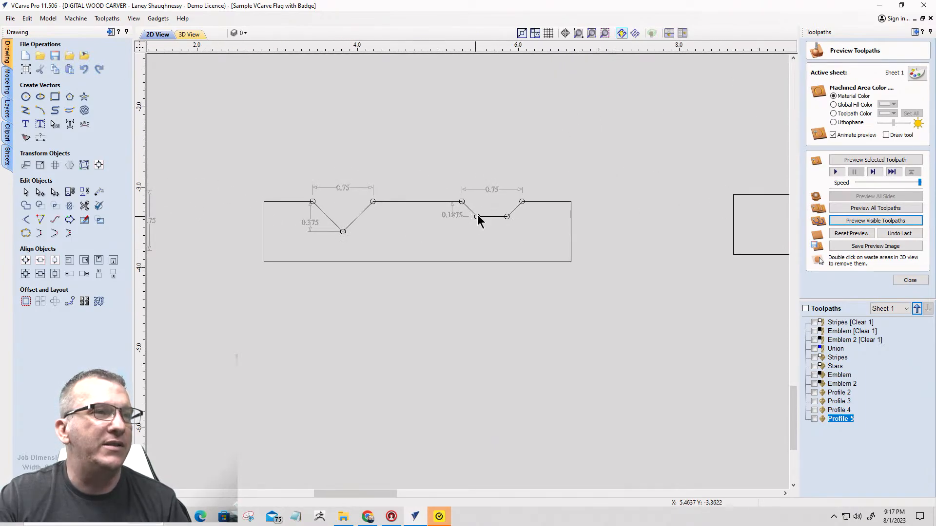
scroll(432, 218, down, 2)
scroll(396, 223, up, 5)
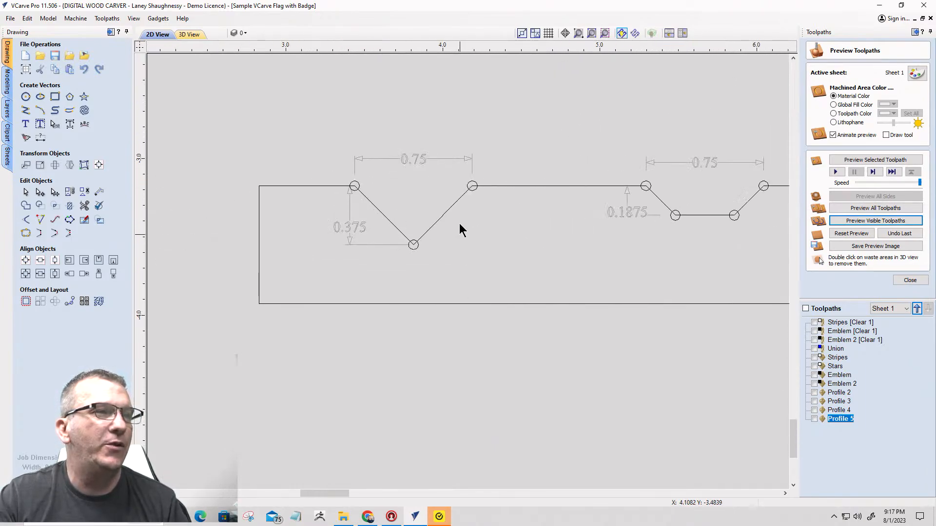
scroll(547, 241, down, 6)
scroll(429, 247, up, 4)
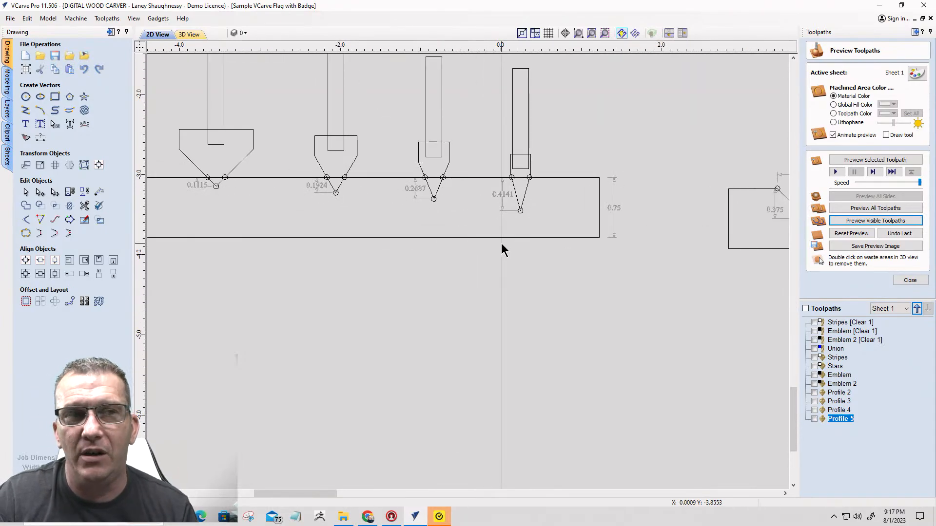
scroll(501, 243, down, 7)
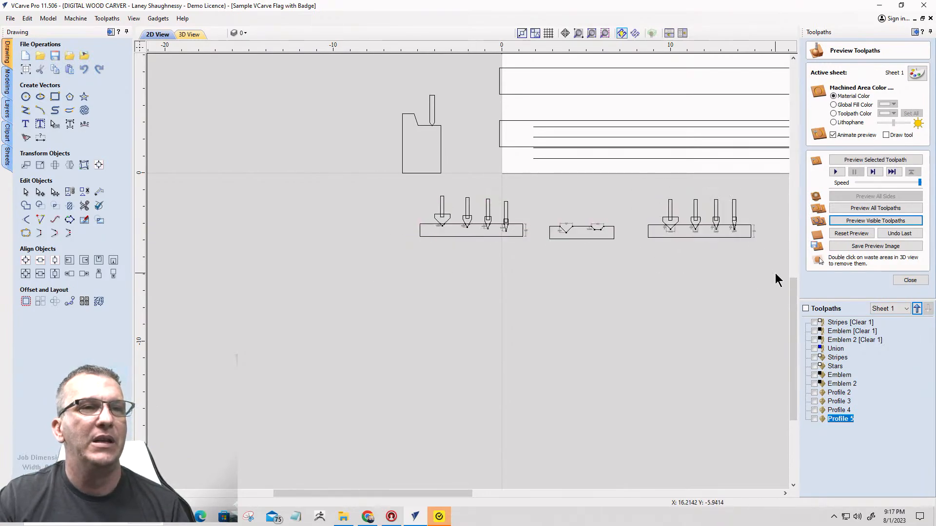
scroll(403, 232, down, 3)
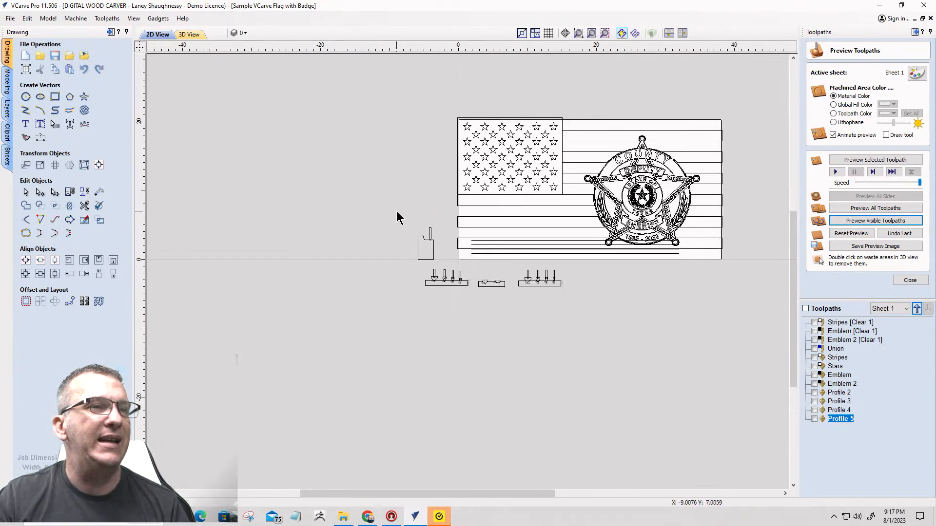
Delete the parallel test lines near the flag's lower edge.
scroll(477, 258, up, 4)
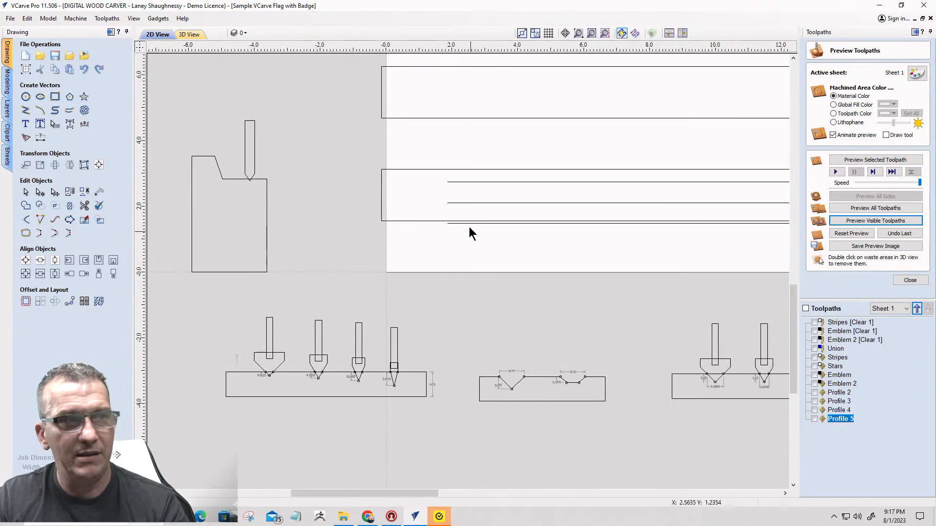
click(468, 202)
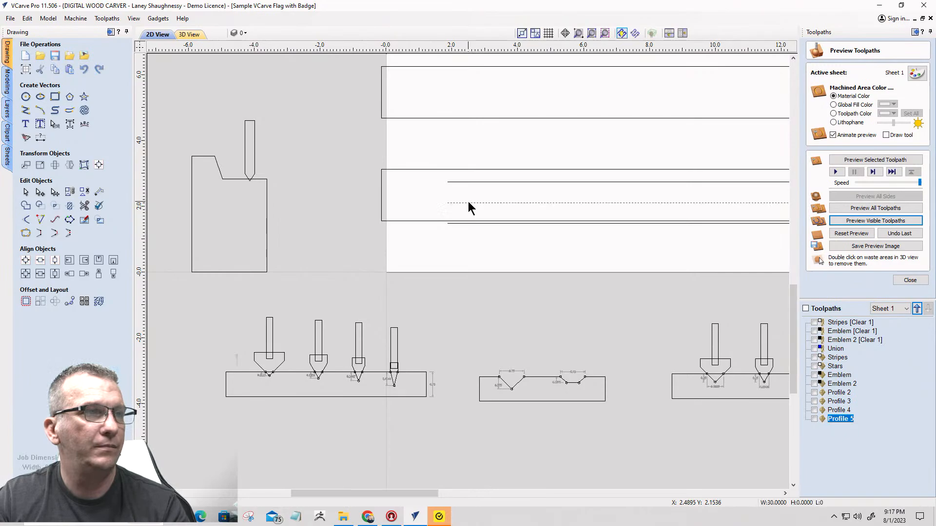
key(Delete)
click(466, 182)
key(Delete)
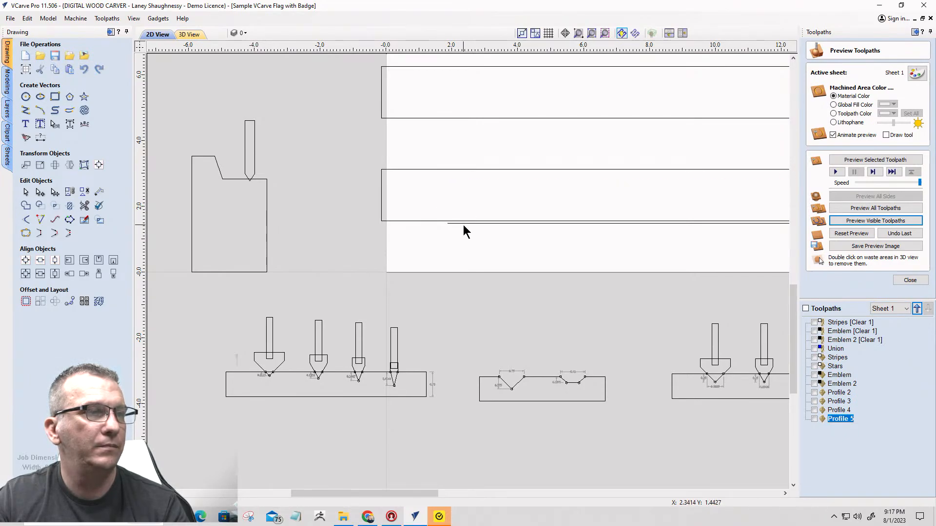
Delete all the bit and cross-section drawings lying outside the flag's material area.
scroll(285, 244, down, 4)
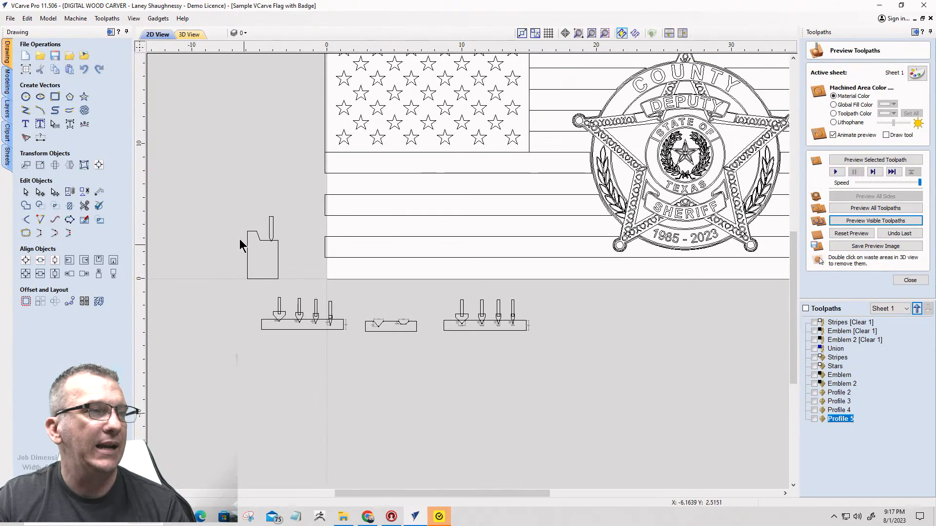
drag(194, 177, 555, 385)
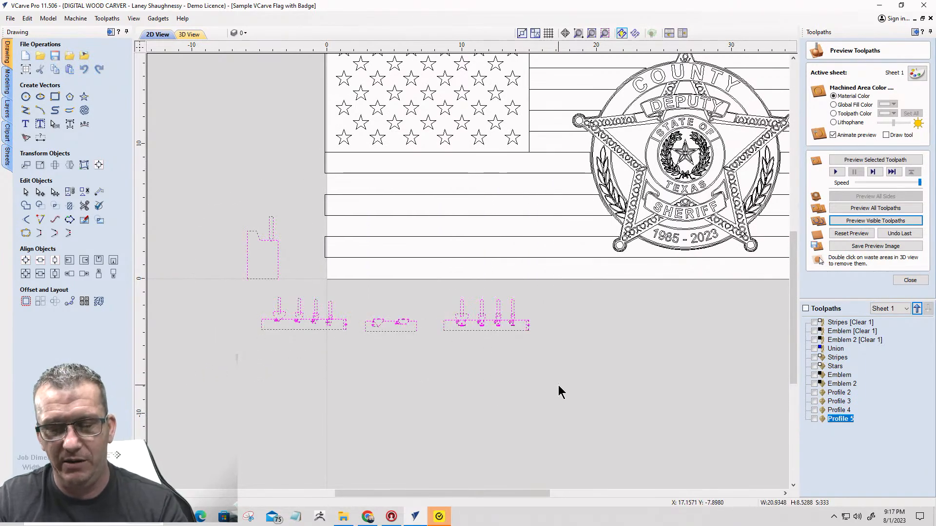
key(Delete)
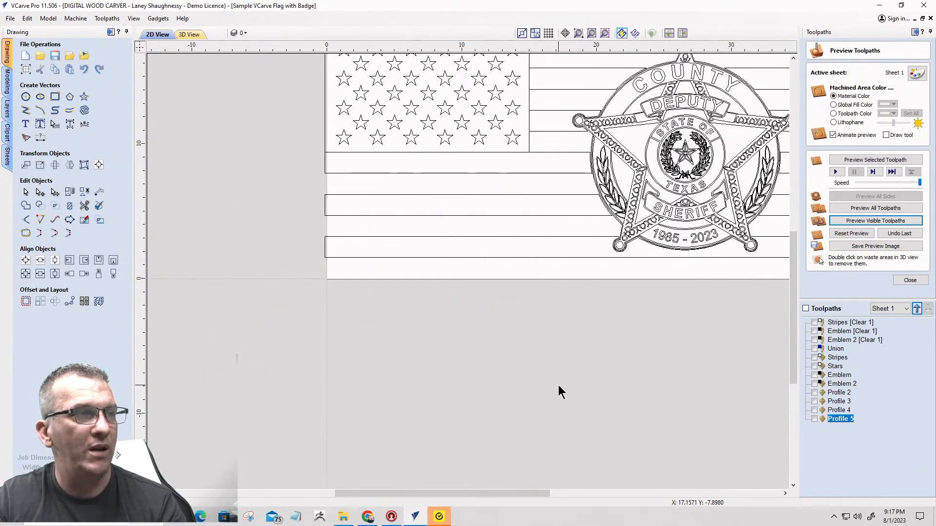
Show only the Profile 2, Profile 3, Profile 4 and Profile 5 toolpaths and delete all visible toolpaths.
click(814, 419)
click(814, 410)
click(813, 401)
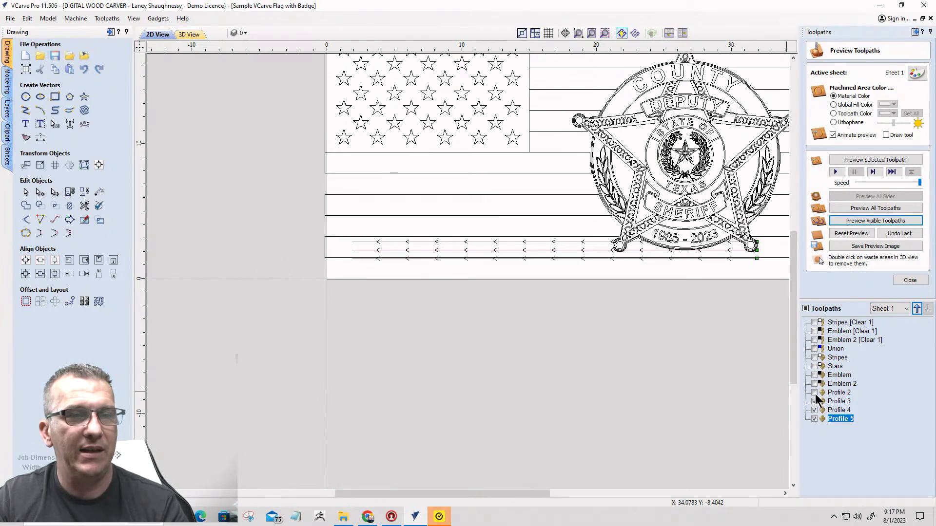
right_click(834, 393)
mouse_move(835, 388)
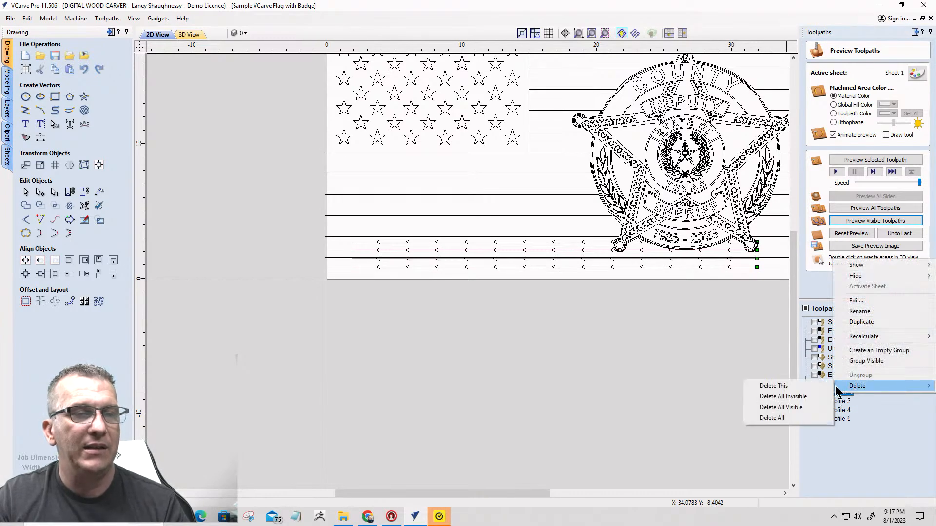
click(794, 407)
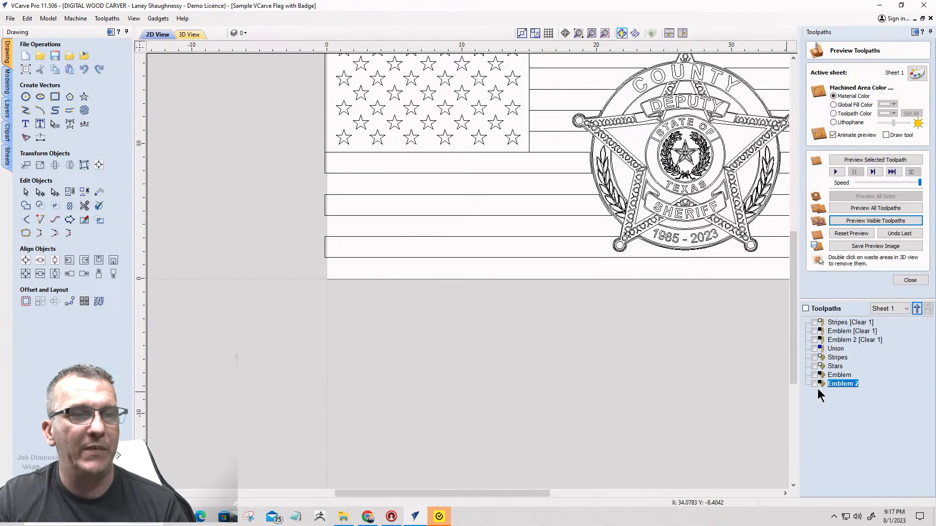
Show the Emblem and Emblem 2 toolpaths and delete both as the visible toolpaths.
click(815, 383)
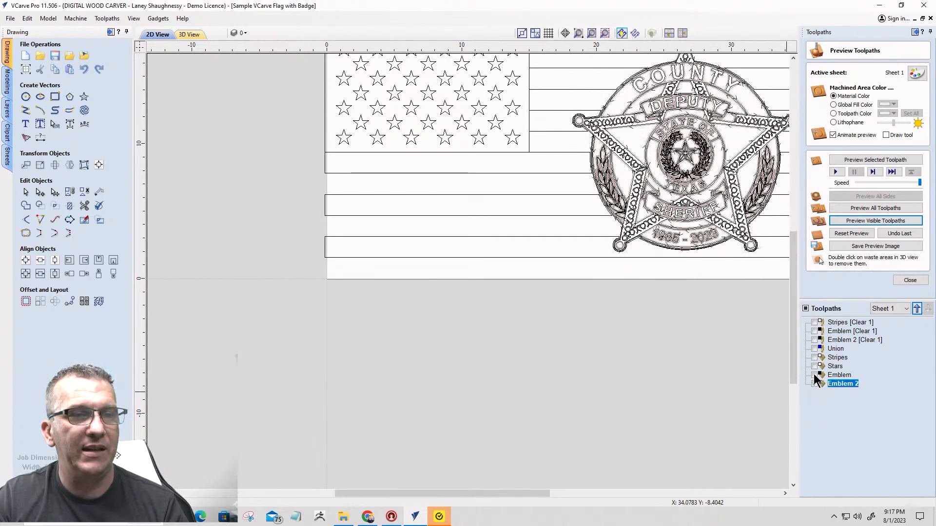
click(815, 375)
right_click(841, 376)
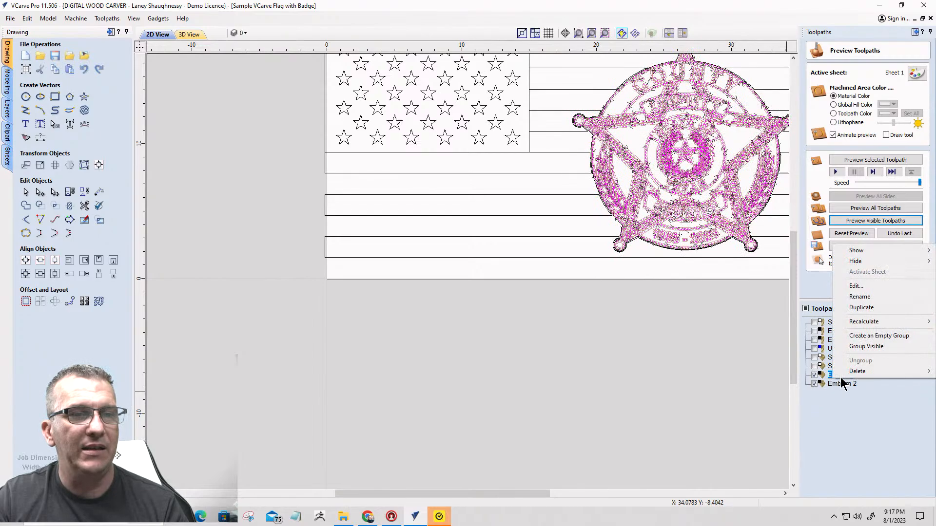
mouse_move(841, 372)
click(792, 392)
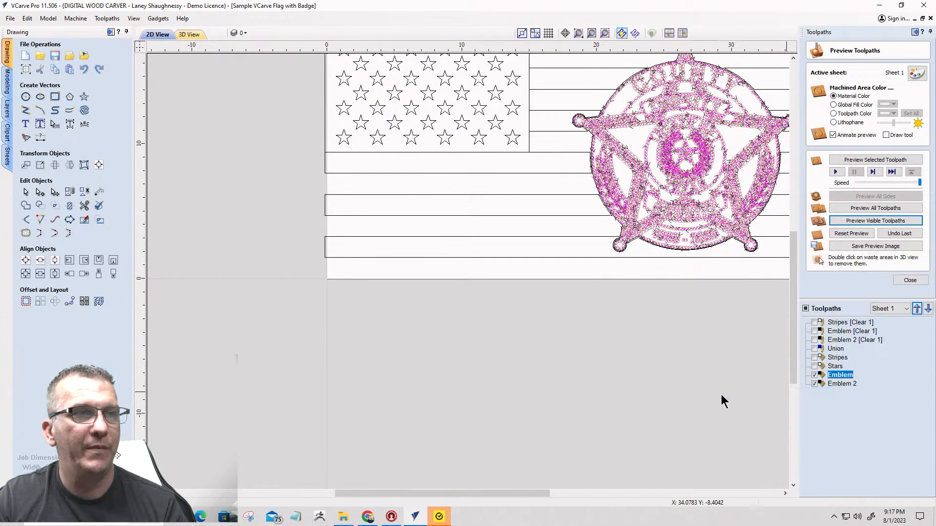
Close the Sample VCarve Flag with Badge file.
scroll(615, 369, down, 1)
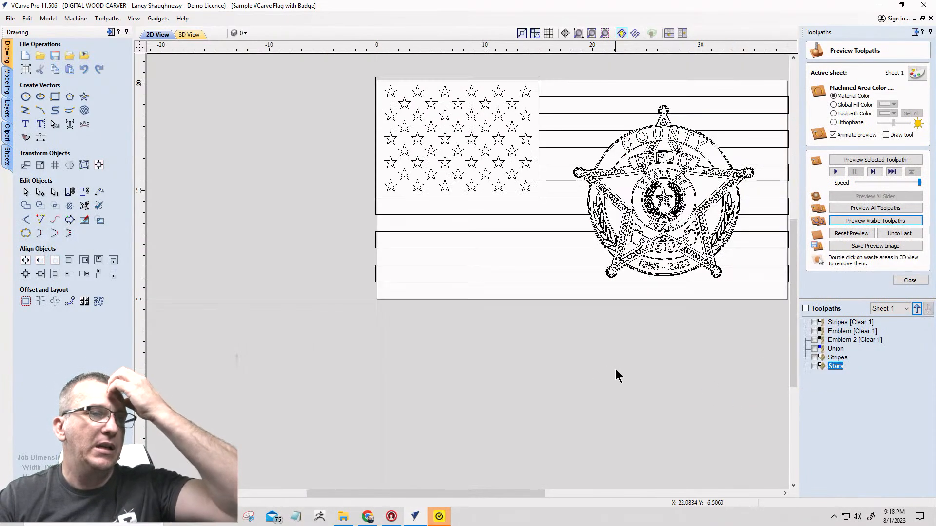
scroll(355, 294, down, 1)
scroll(263, 146, up, 1)
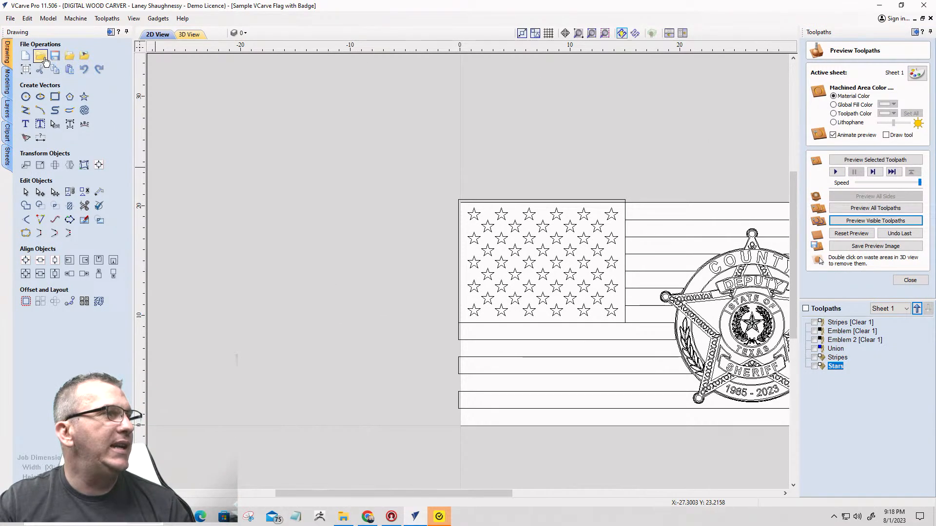
click(11, 20)
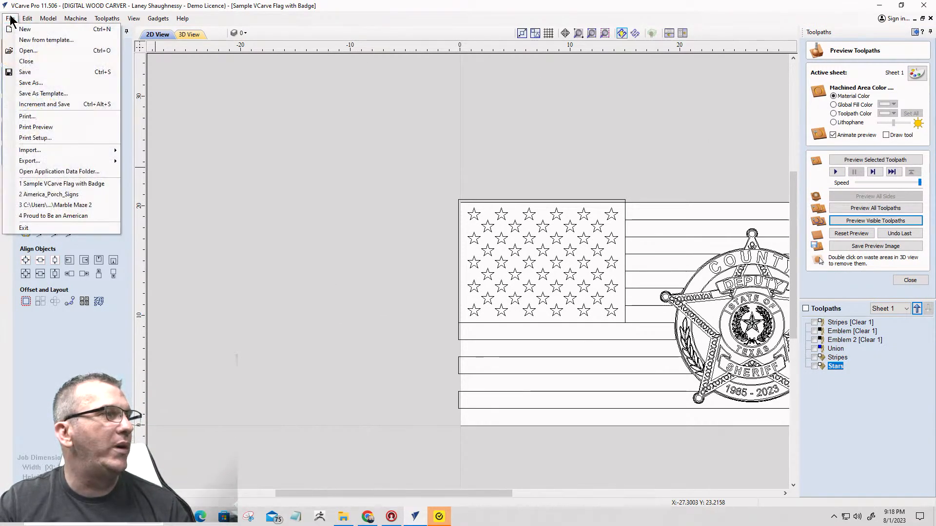
click(25, 61)
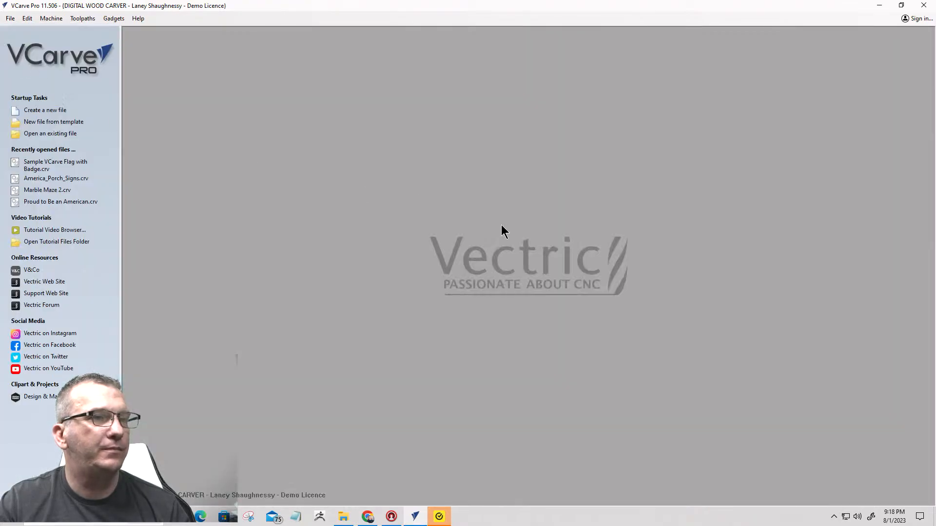
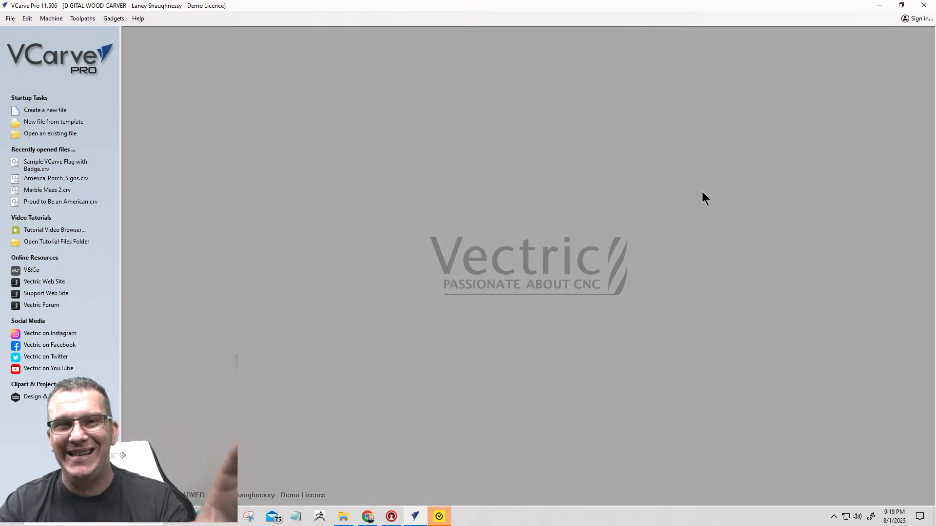
Create a new single-sided job 24 by 24 inches and 0.75 inches thick, with Z zero at the material surface.
click(50, 110)
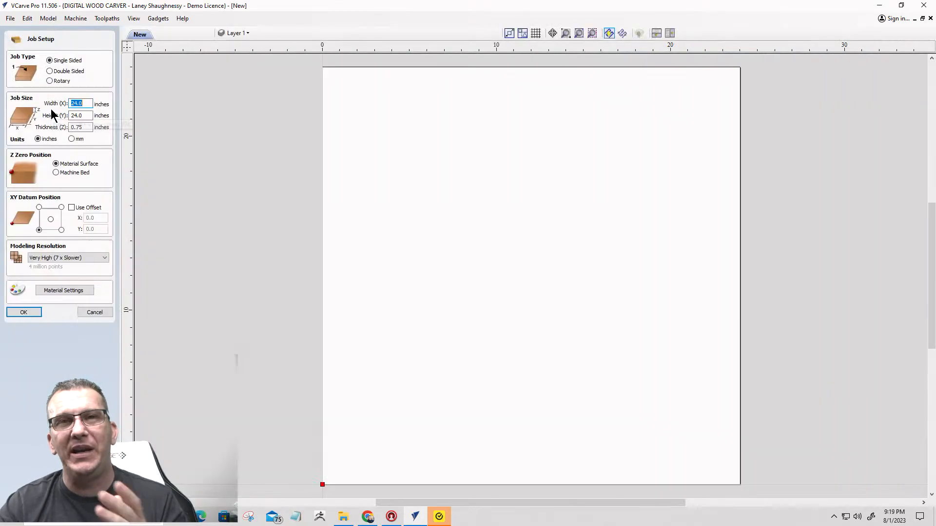
click(24, 312)
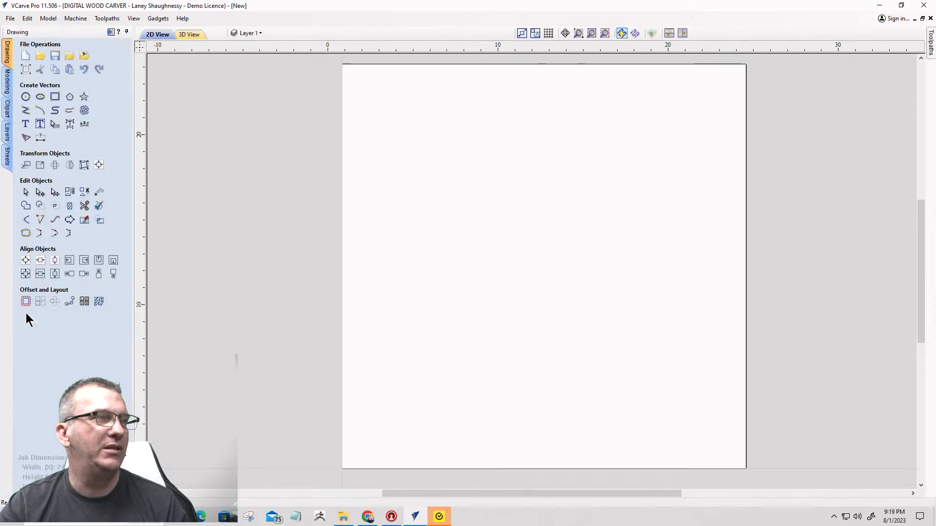
click(83, 307)
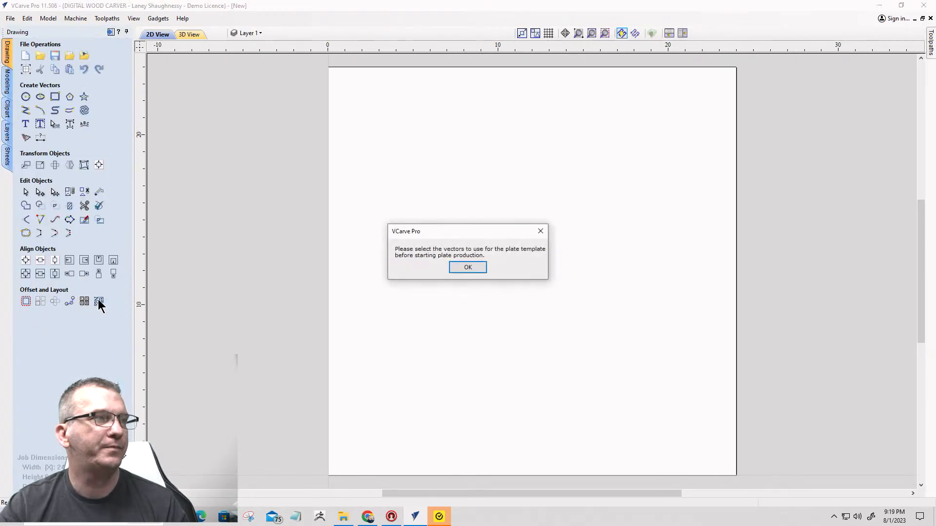
click(468, 267)
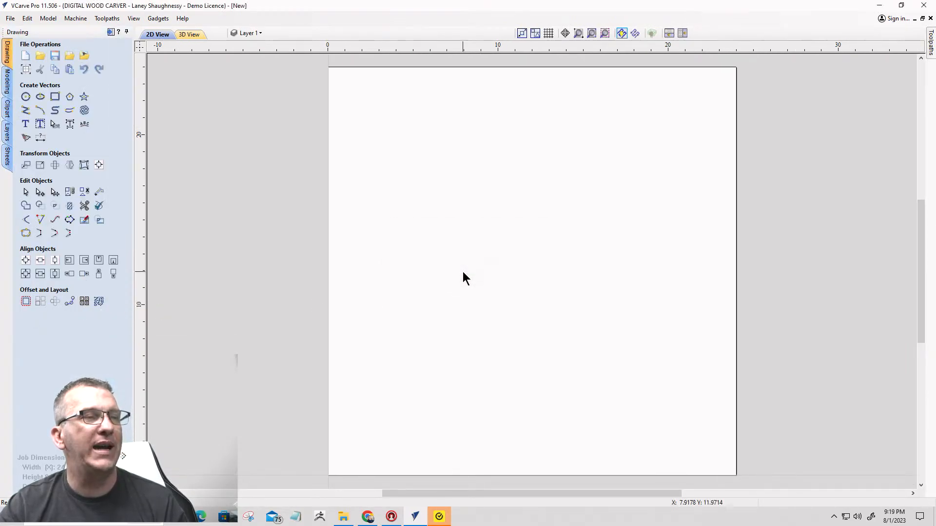
Draw a square-cornered rectangle about 7.5 by 2.25 inches near the material's upper-left corner, deleting the first smaller attempt.
click(54, 96)
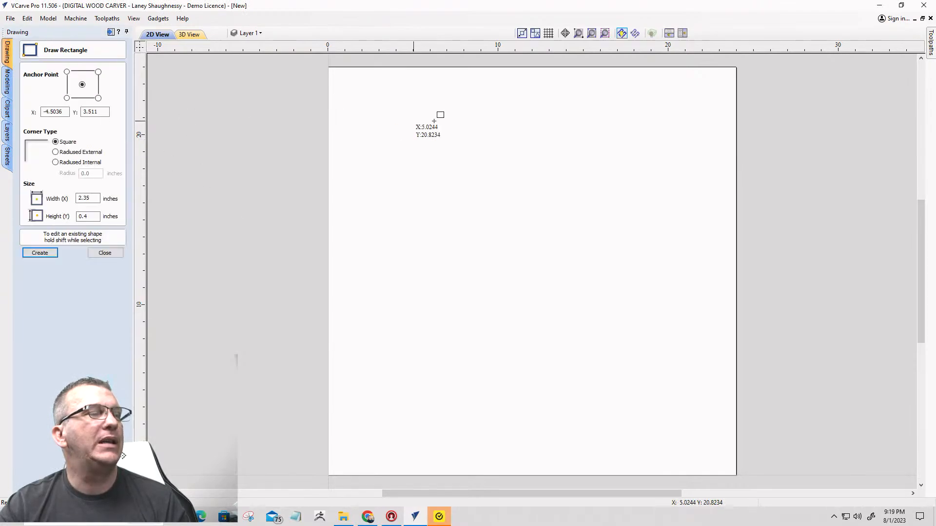
drag(441, 134, 457, 132)
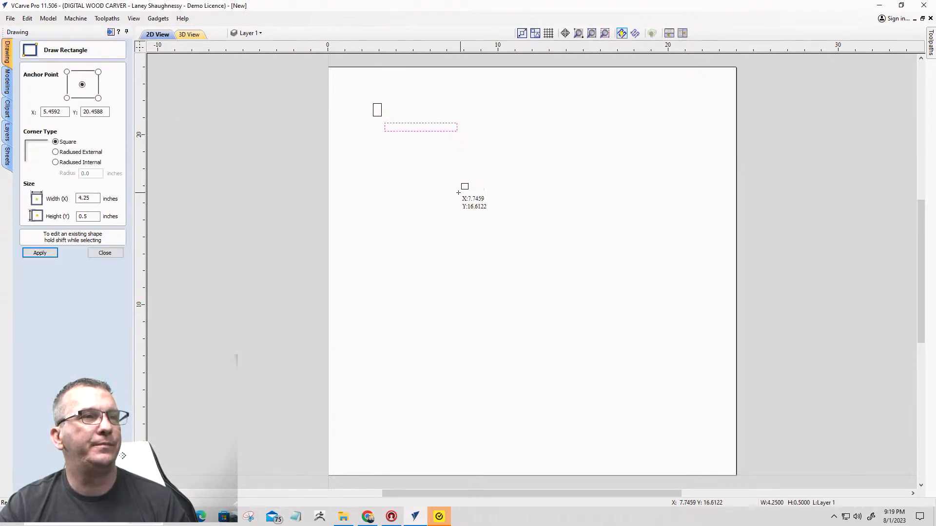
key(Delete)
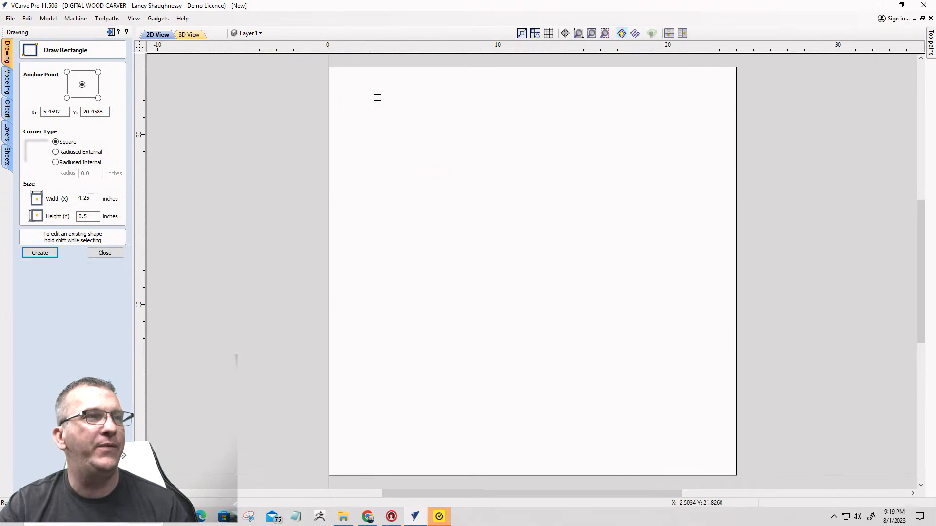
drag(370, 104, 496, 145)
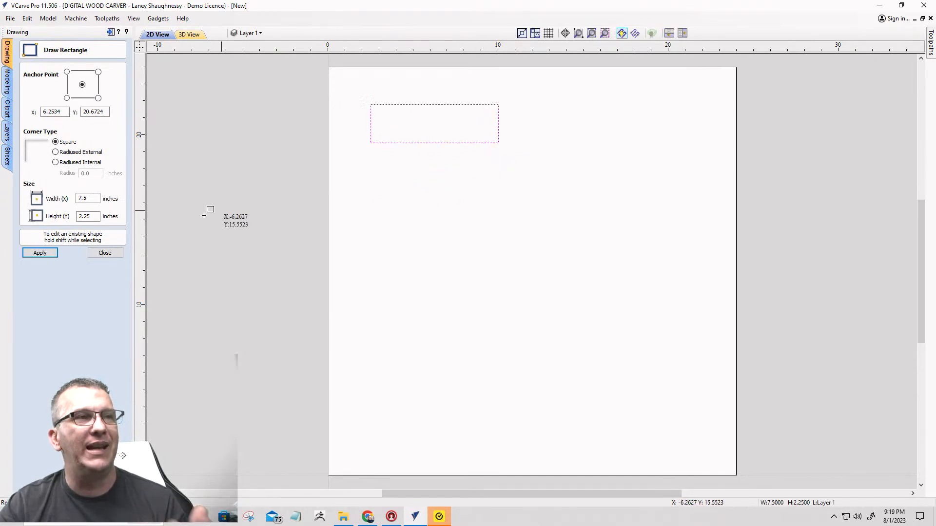
key(Escape)
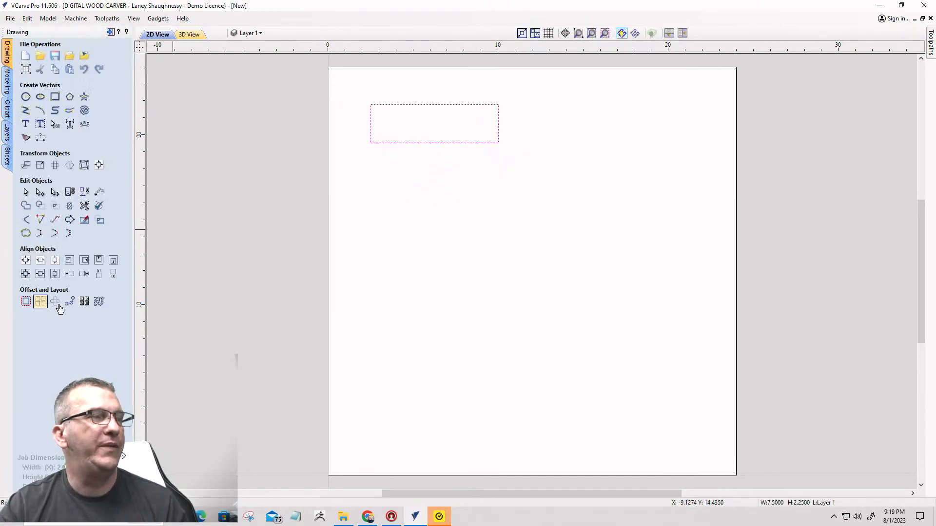
Start Plate Production for the rectangle and switch Equal Margins off and back on to inspect the separate sheet margins.
click(84, 302)
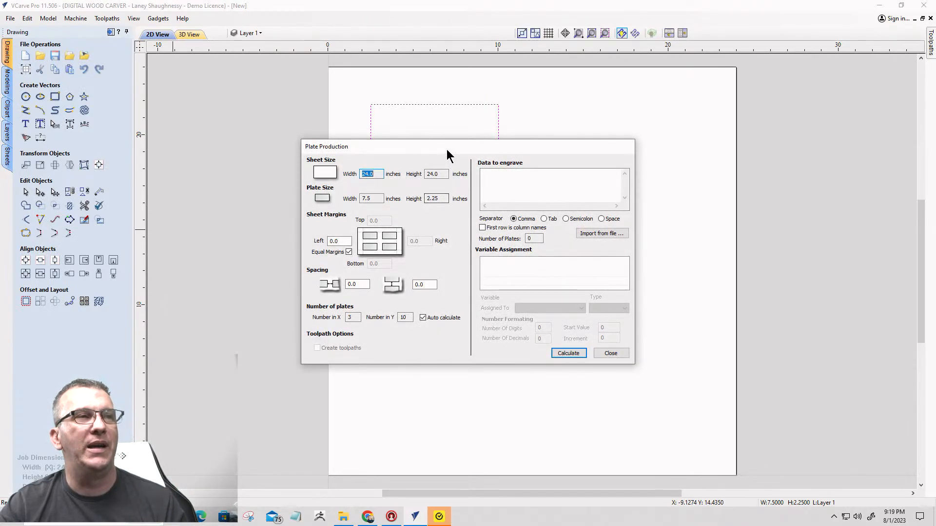
drag(446, 149, 513, 94)
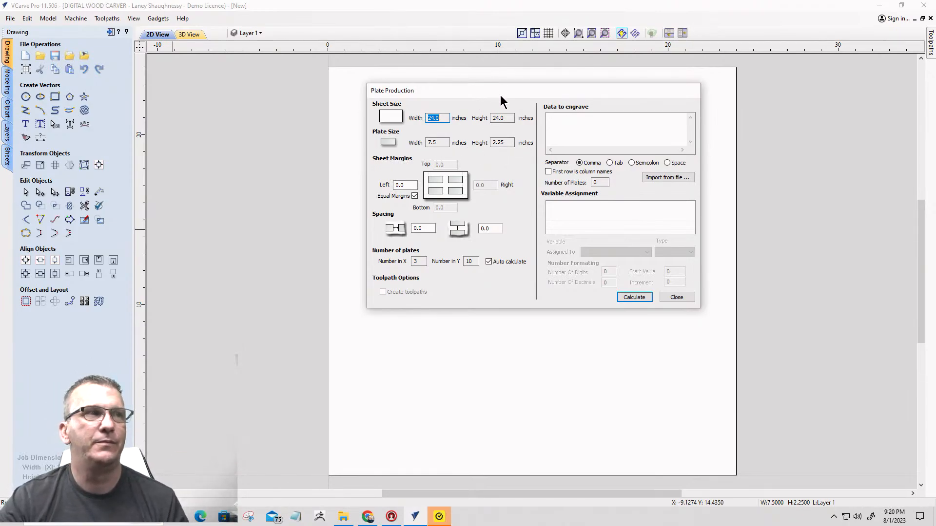
drag(504, 93, 491, 231)
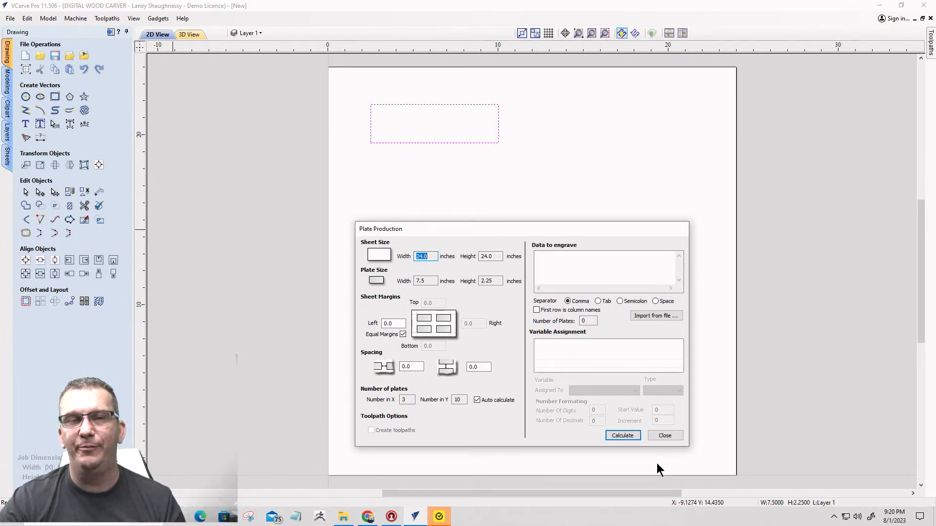
drag(530, 233, 569, 83)
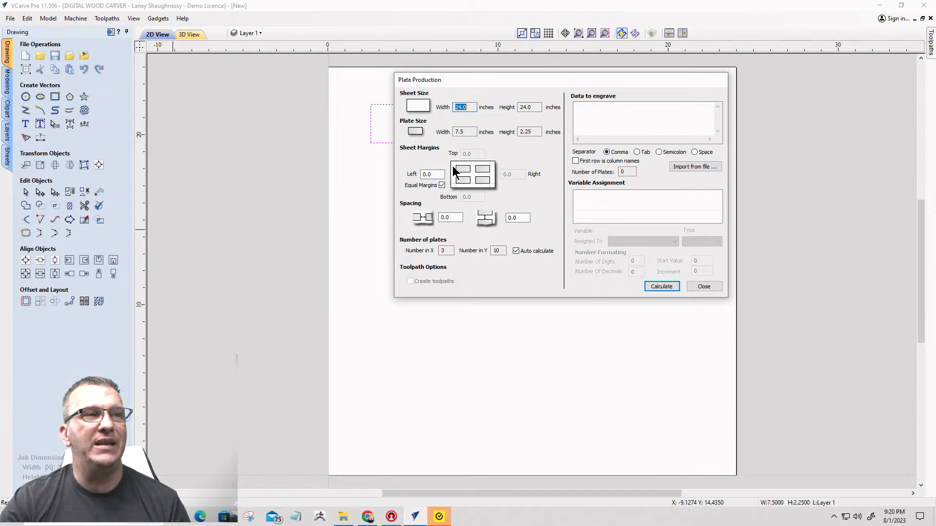
click(442, 186)
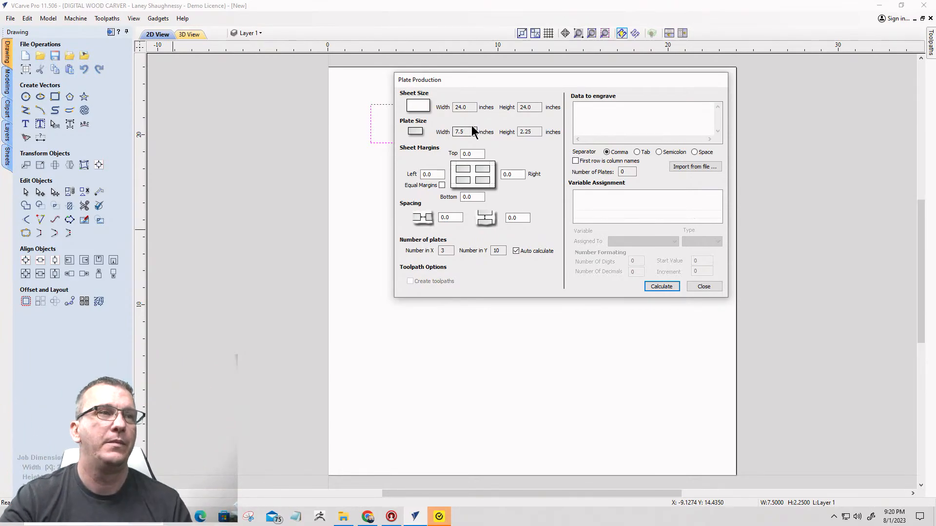
click(442, 185)
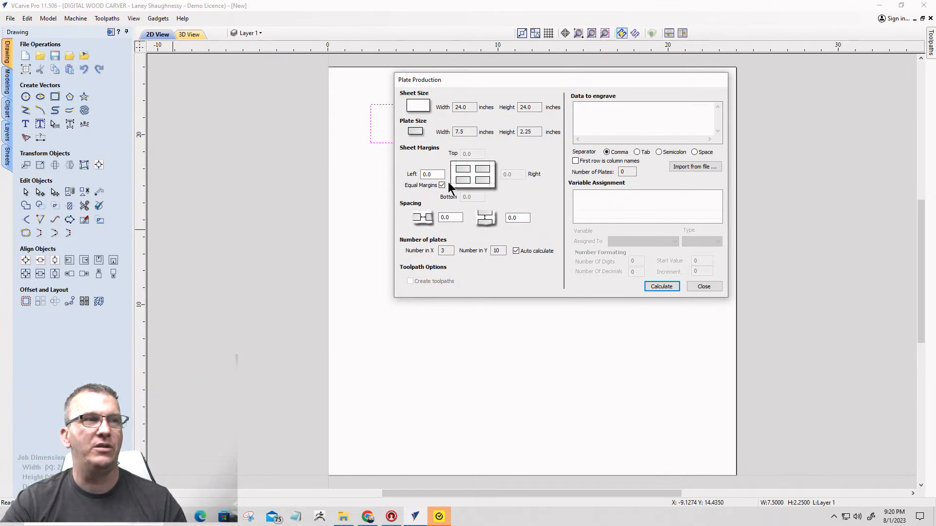
Set both the horizontal and vertical spacing between plates to 1 inch.
double_click(440, 217)
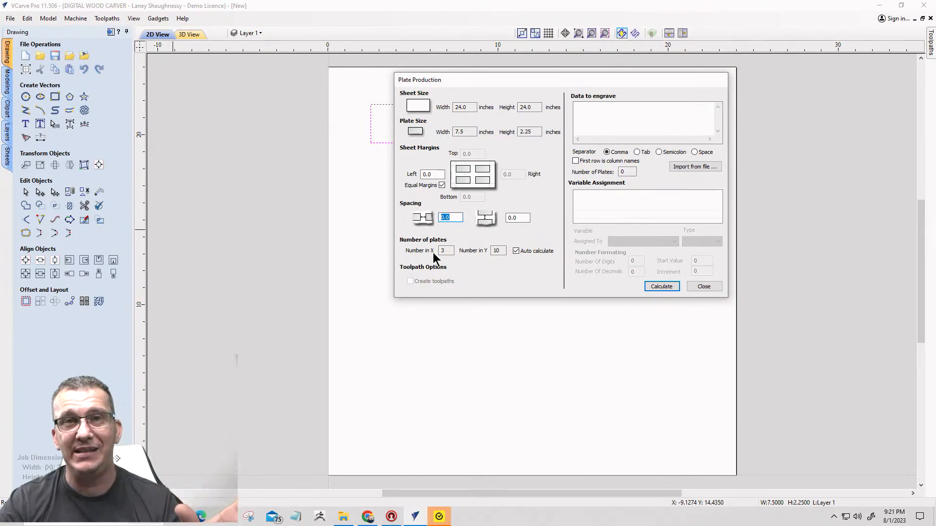
text(1)
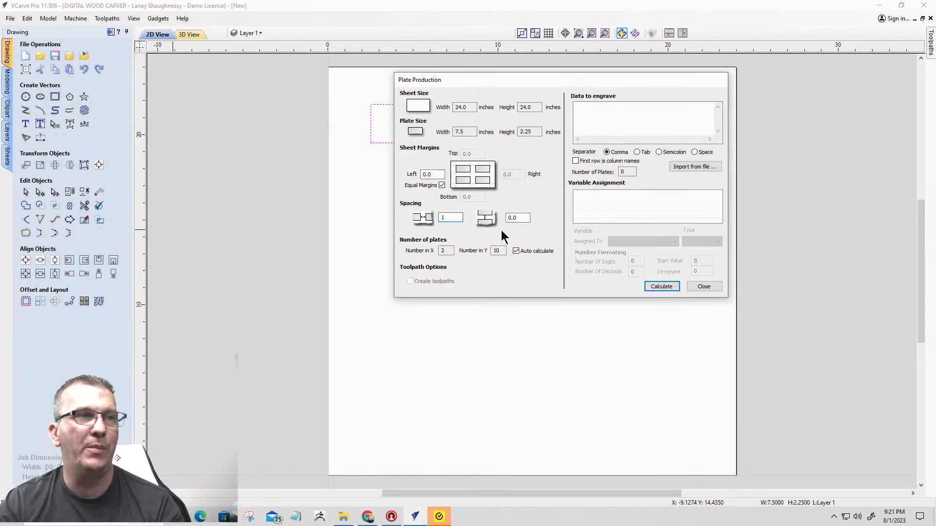
key(Tab)
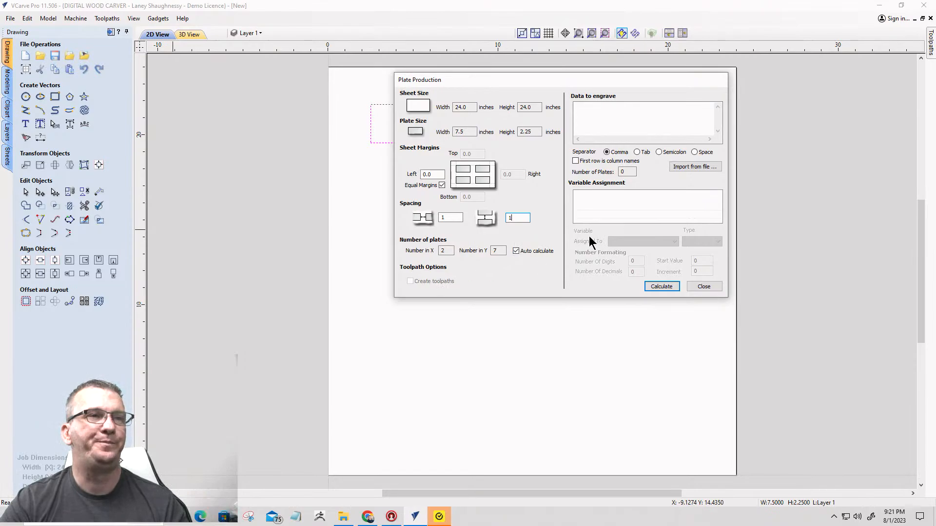
Enter "This is Plate Production" as the first line of the data to engrave.
click(608, 111)
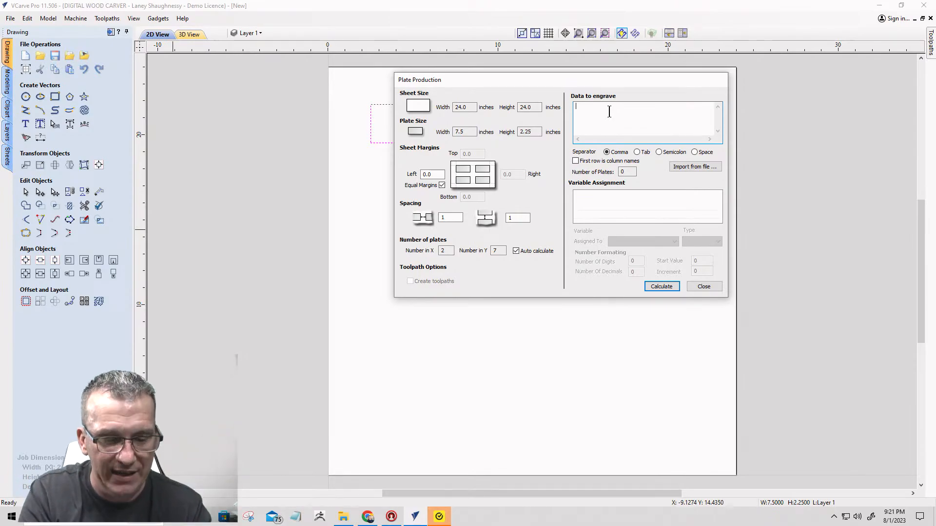
text(THis)
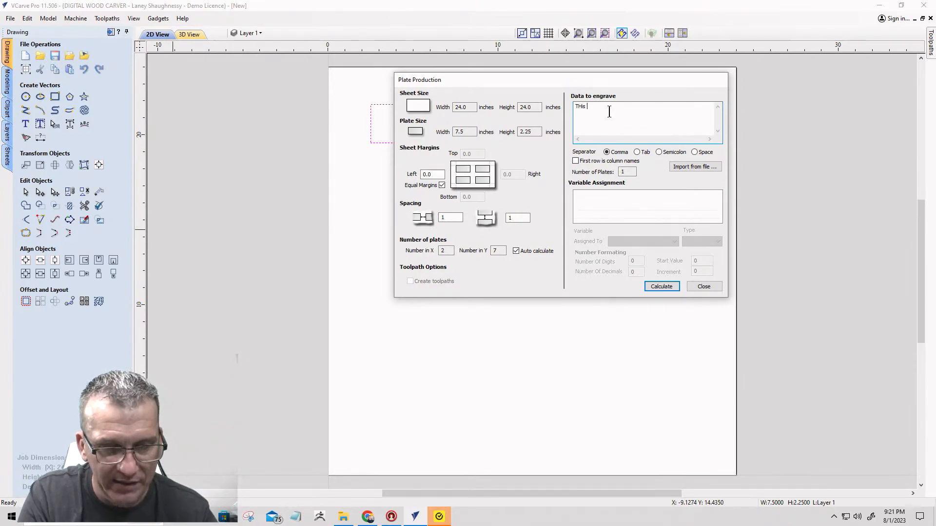
key(BackSpace)
key(BackSpace)
key(BackSpace)
key(BackSpace)
key(BackSpace)
key(BackSpace)
key(BackSpace)
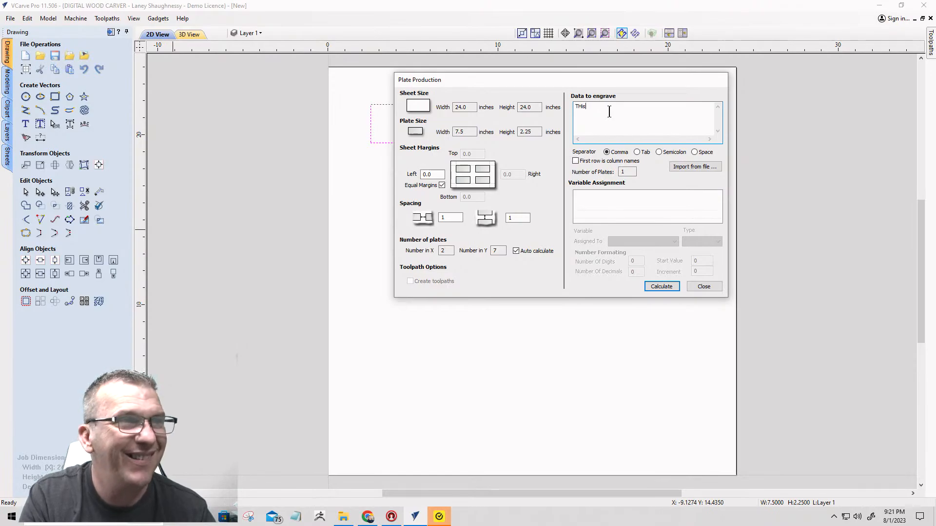
text(h)
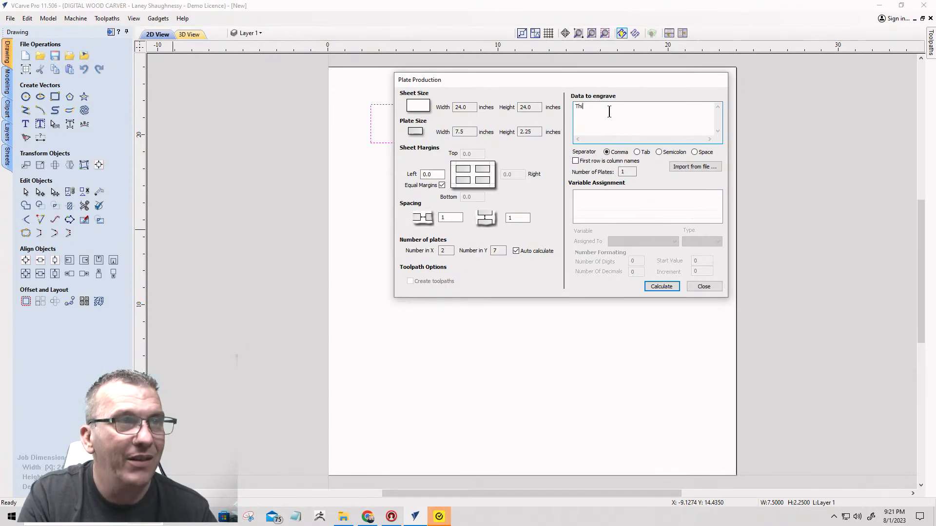
text(is is )
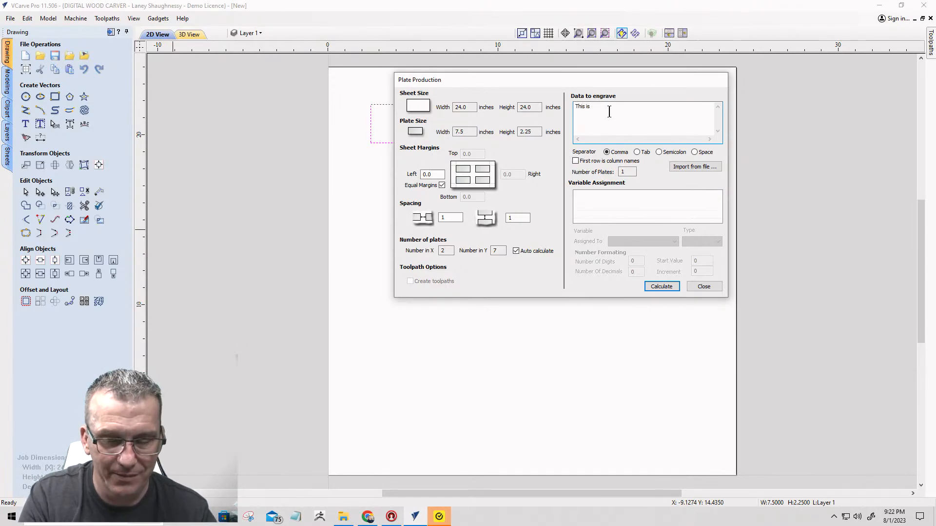
text(Plate Prod)
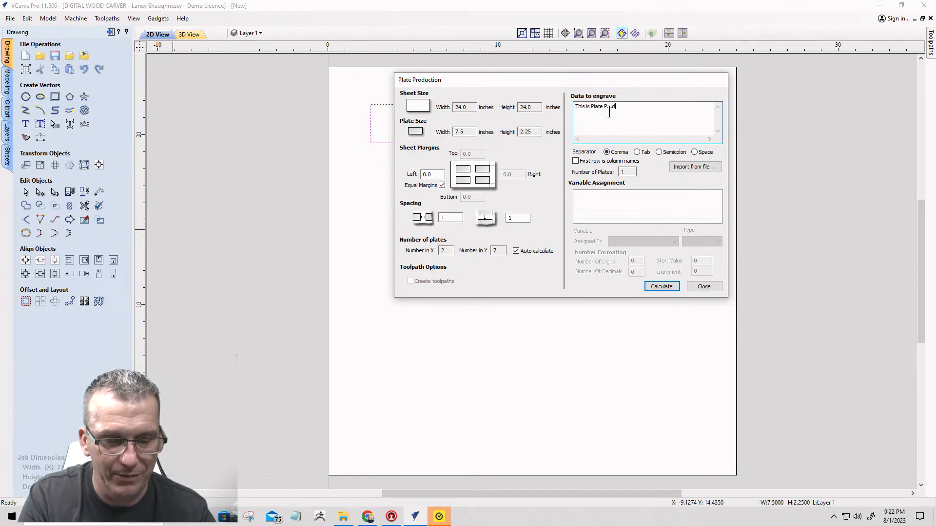
text(uction)
key(Return)
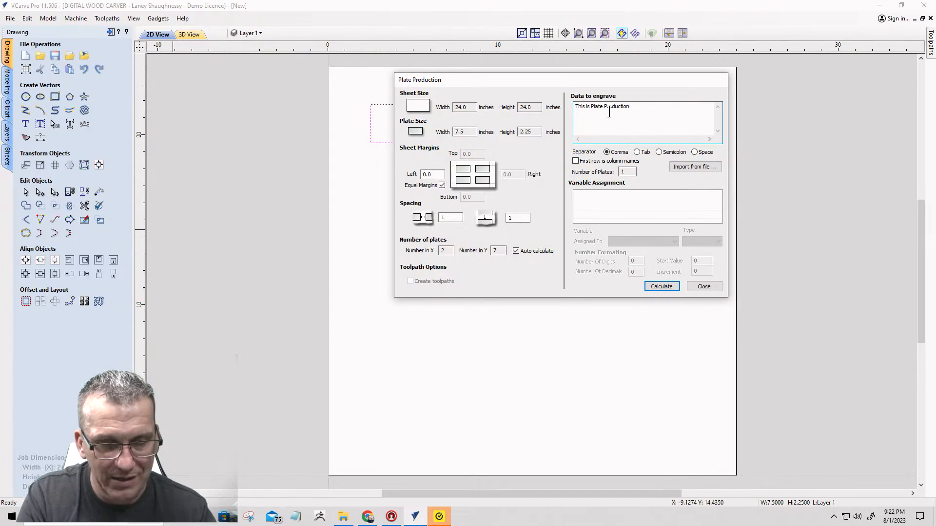
Add "2023" as the second line of the data to engrave.
text(@02)
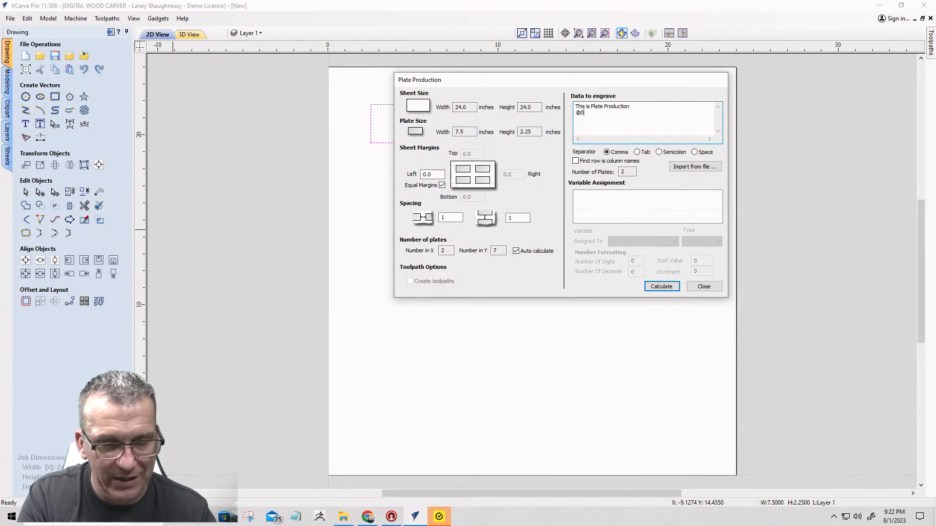
key(BackSpace)
key(BackSpace)
key(BackSpace)
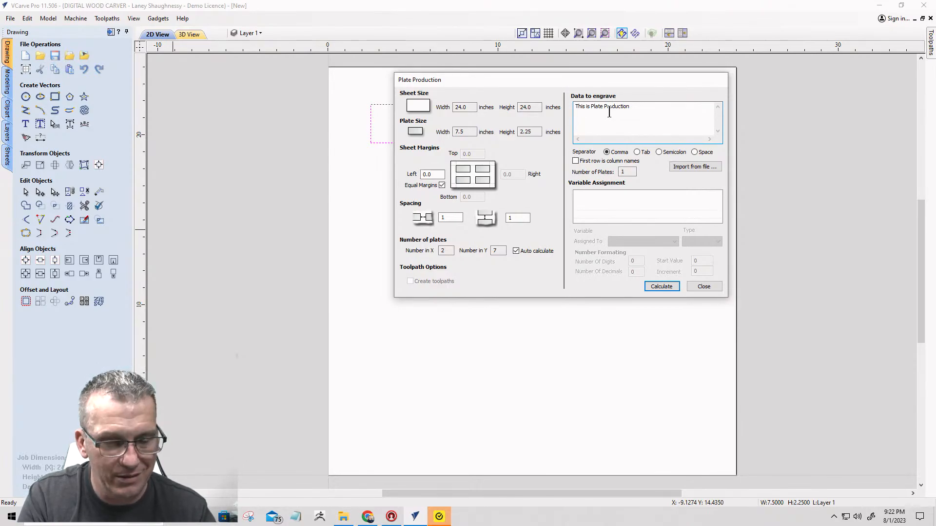
text(2023)
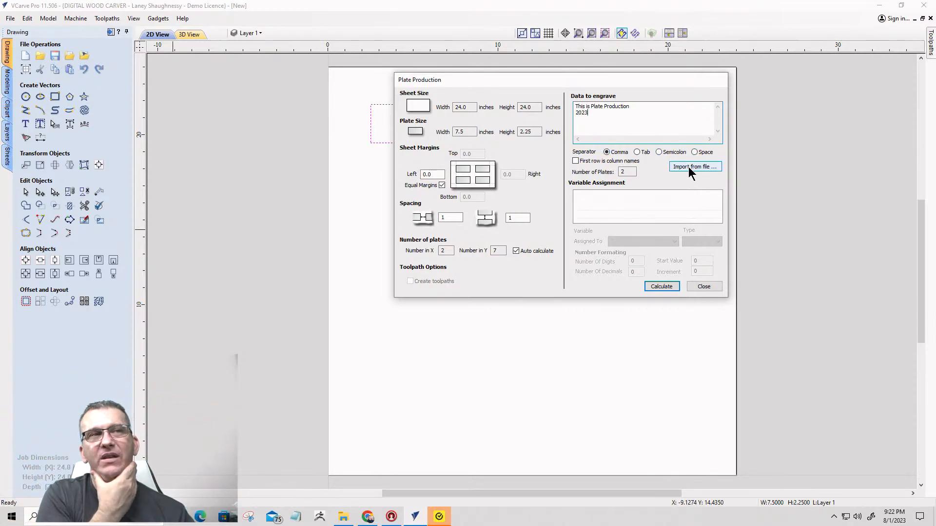
Clear all the data to engrave, and open the data file import dialog and cancel it.
key(BackSpace)
key(BackSpace)
key(BackSpace)
key(BackSpace)
key(BackSpace)
key(BackSpace)
key(BackSpace)
key(BackSpace)
key(BackSpace)
key(BackSpace)
key(BackSpace)
key(BackSpace)
key(BackSpace)
key(BackSpace)
key(BackSpace)
key(BackSpace)
key(BackSpace)
key(BackSpace)
key(BackSpace)
key(BackSpace)
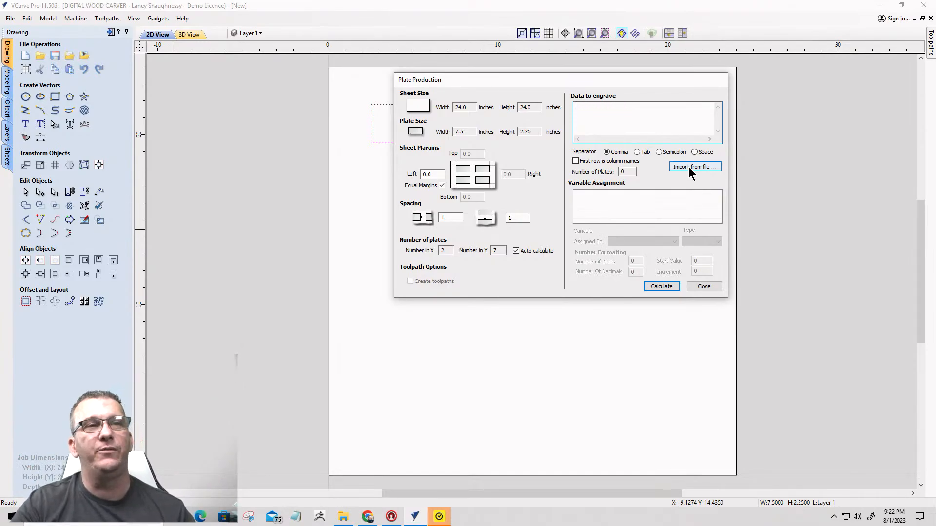
click(688, 166)
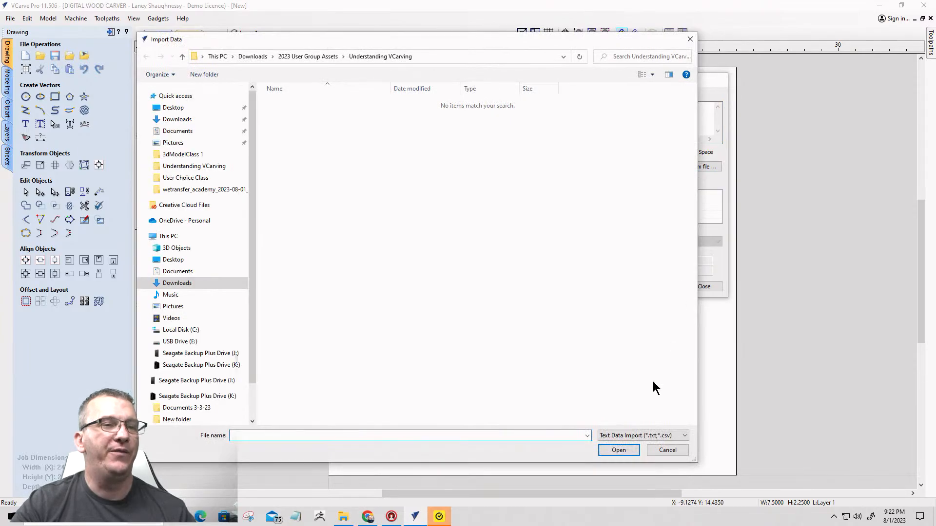
click(657, 448)
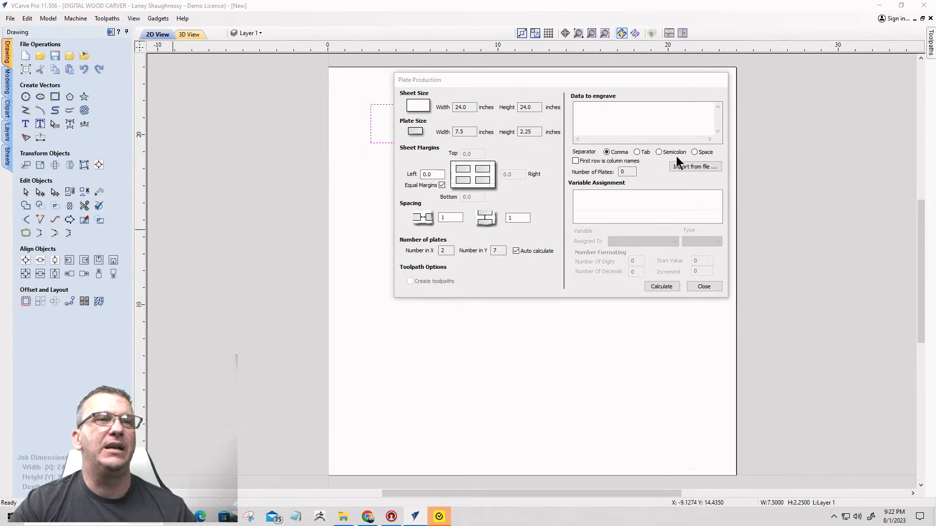
Enter "This is Plate Production" as the only line of data to engrave and calculate the plate layout.
click(598, 117)
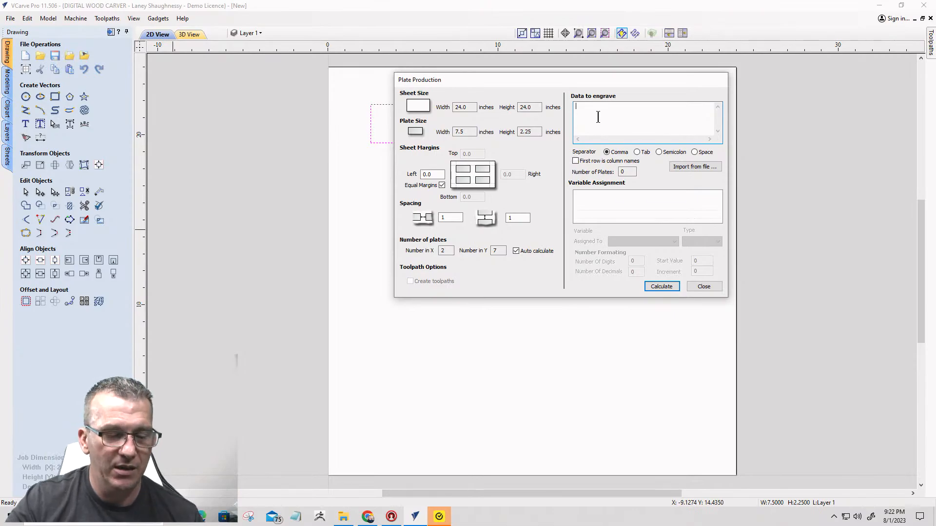
text(Th)
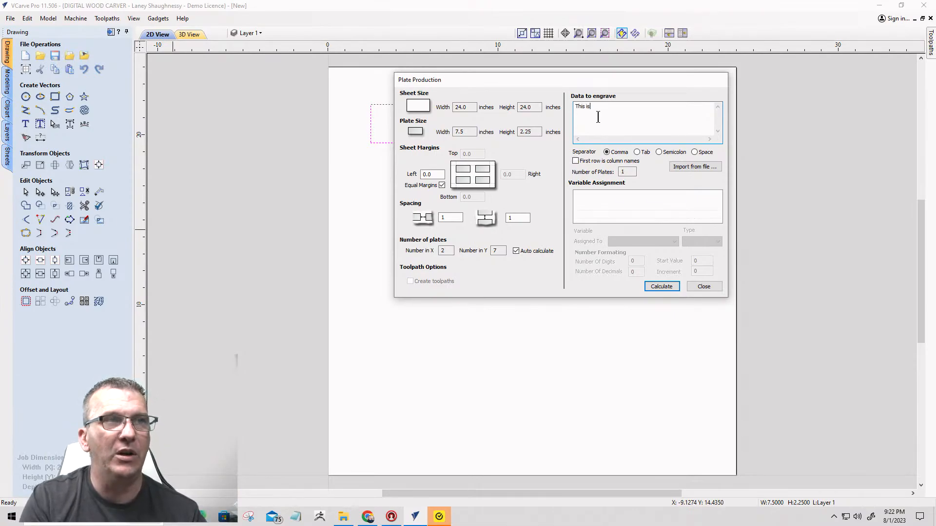
text(is is Plate)
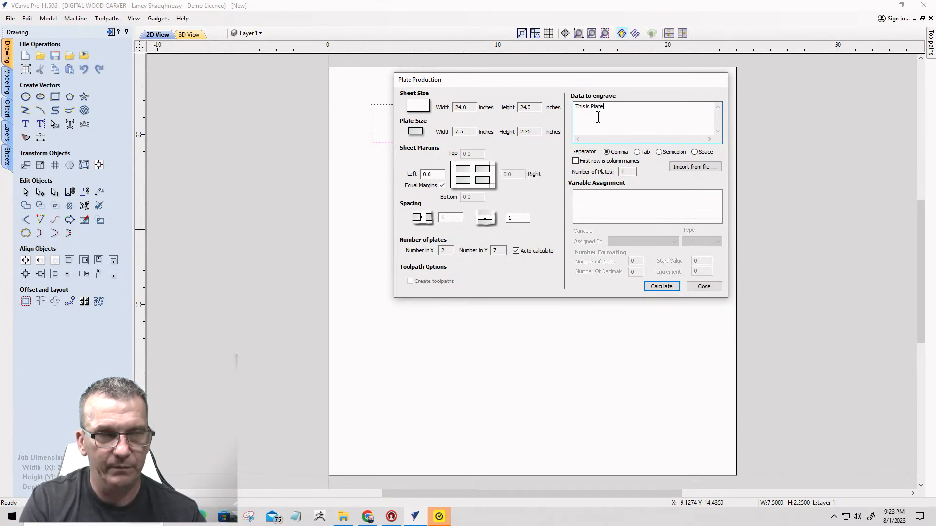
text( Production)
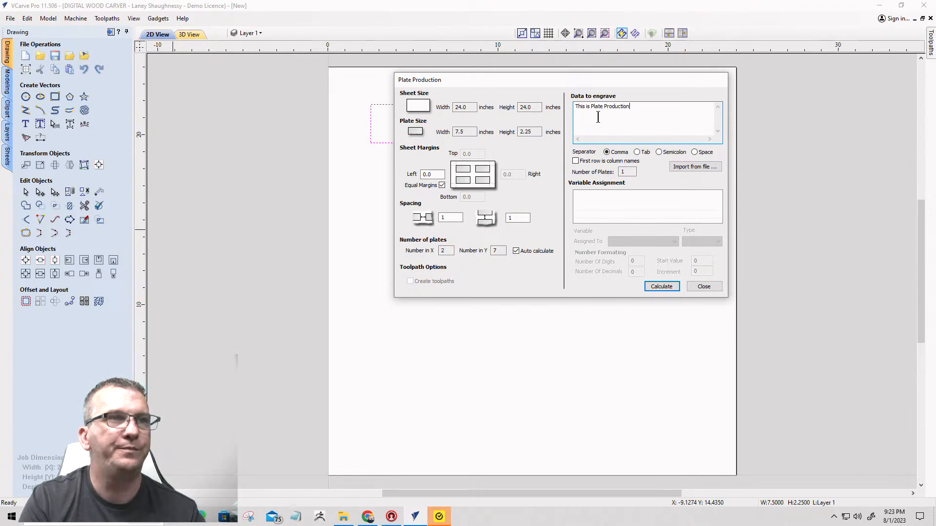
click(656, 288)
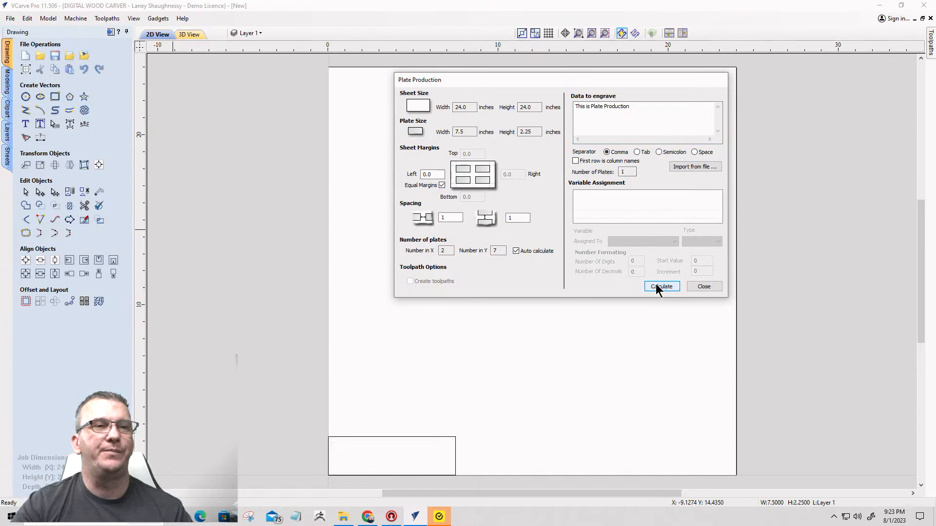
Try the First row is column names option and an edit of the number of plates, leaving the option switched off.
double_click(626, 171)
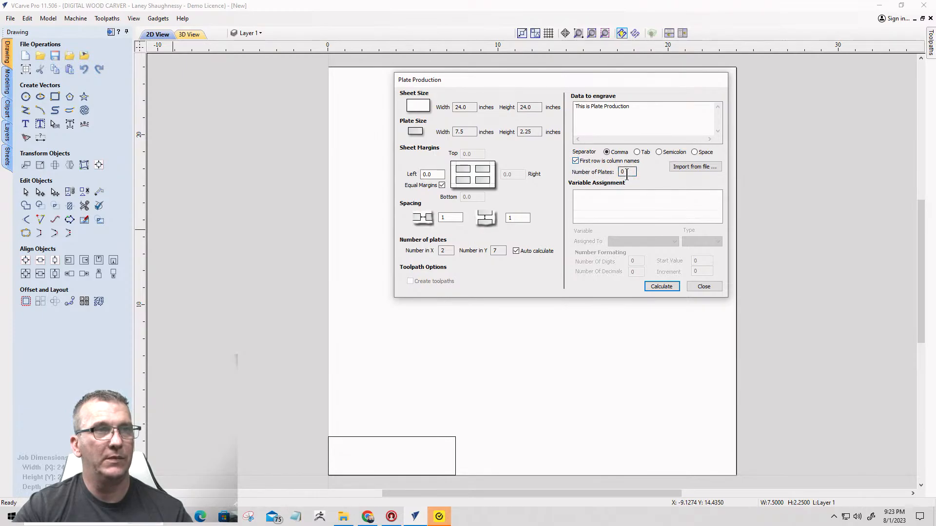
key(Tab)
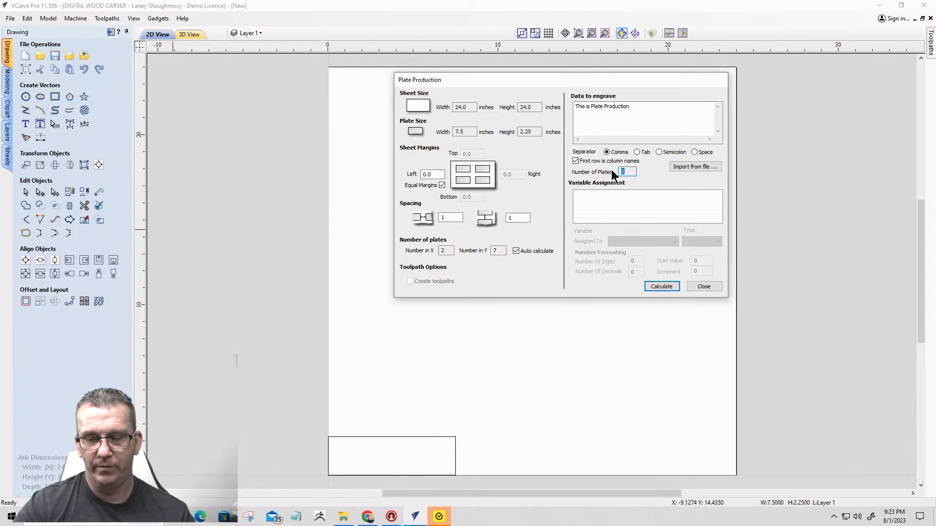
key(Num_Lock)
key(End)
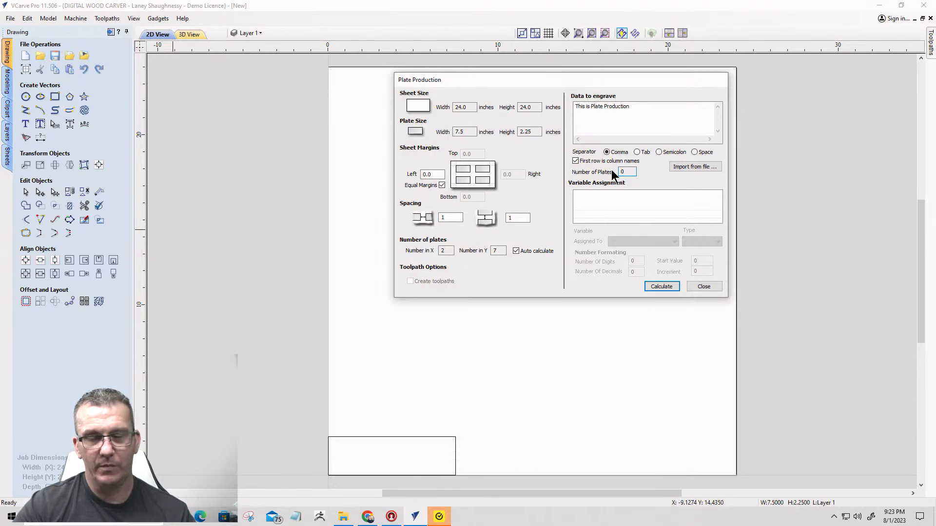
key(Num_Lock)
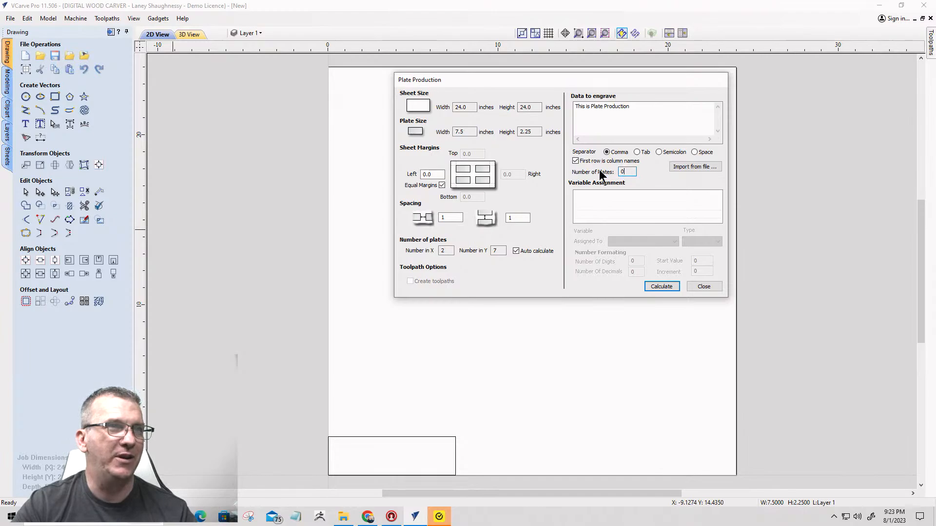
click(576, 161)
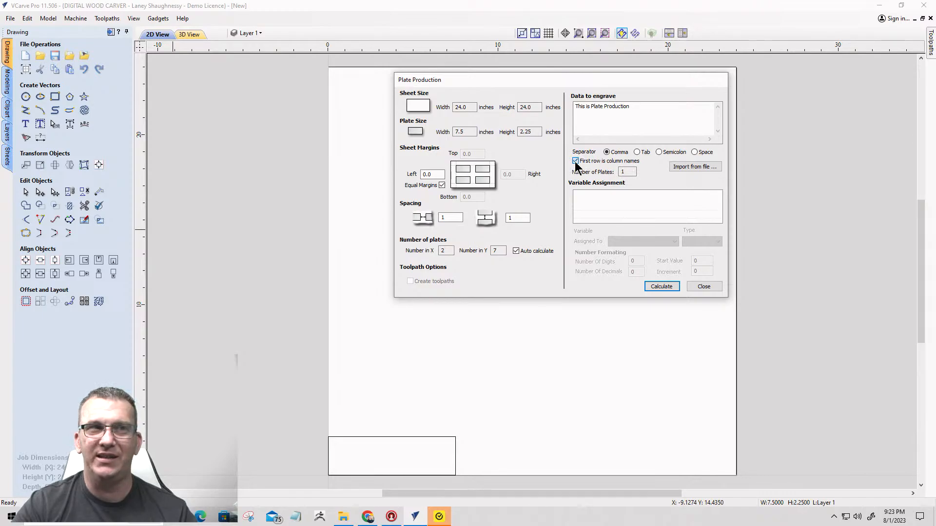
click(576, 161)
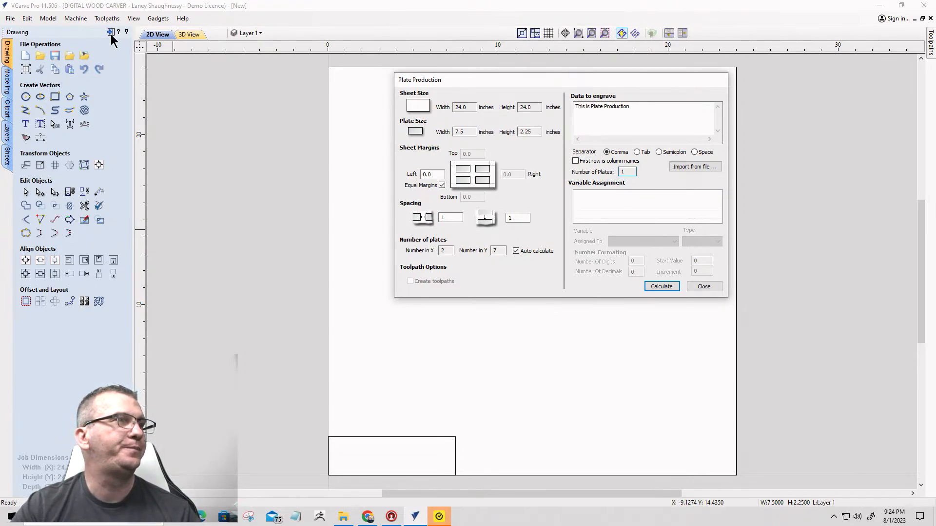
Close Plate Production and read its page in the Vectric online documentation, through the data import, separator and column names sections.
click(704, 286)
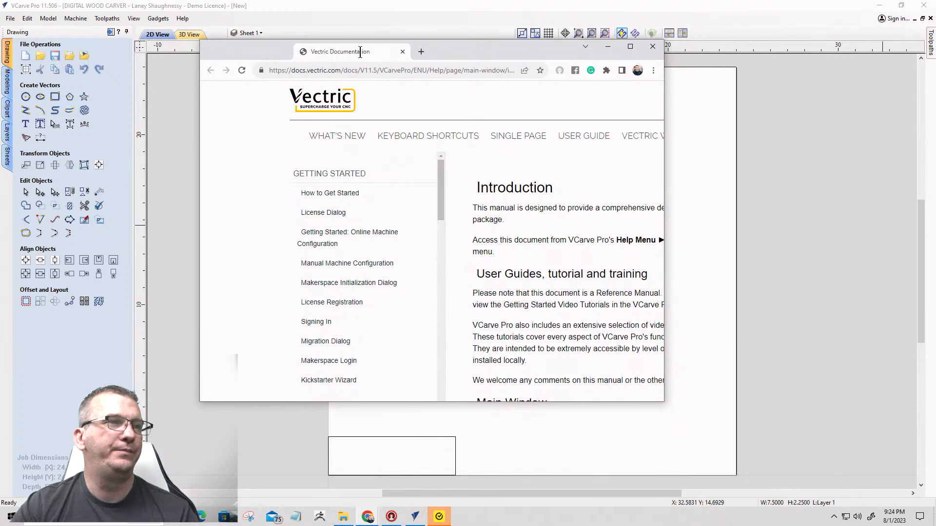
click(630, 47)
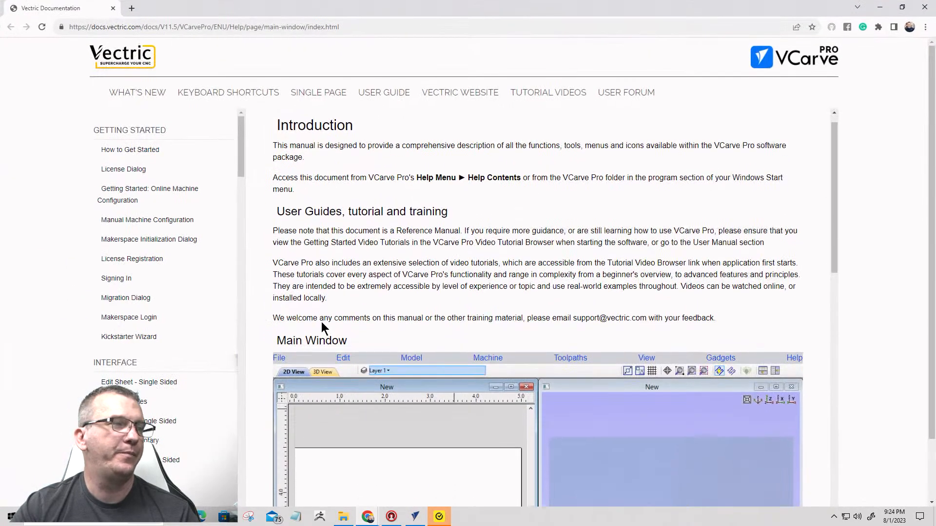
scroll(325, 328, down, 5)
scroll(354, 348, up, 5)
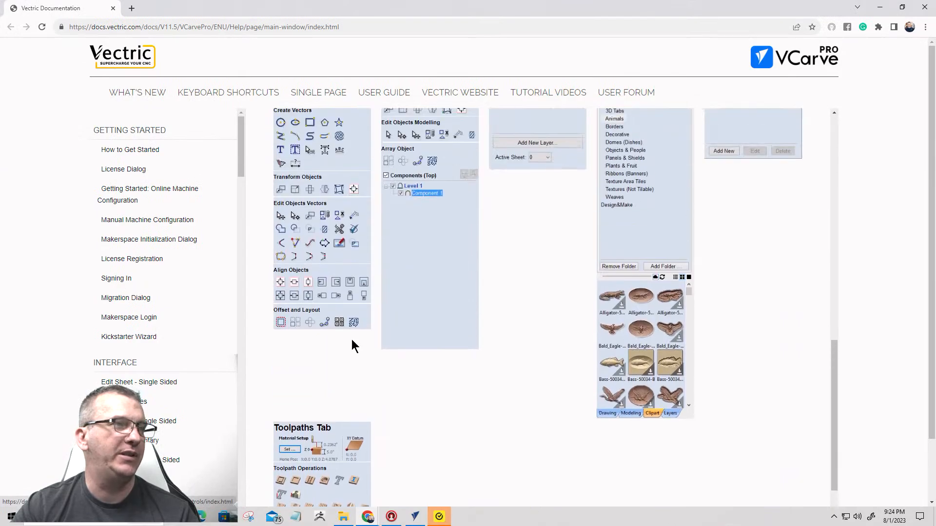
click(340, 324)
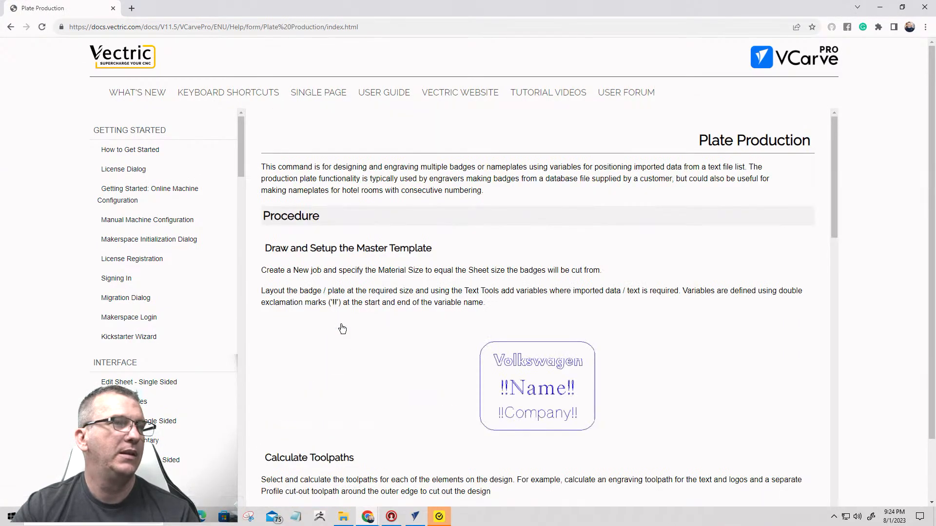
scroll(428, 244, down, 7)
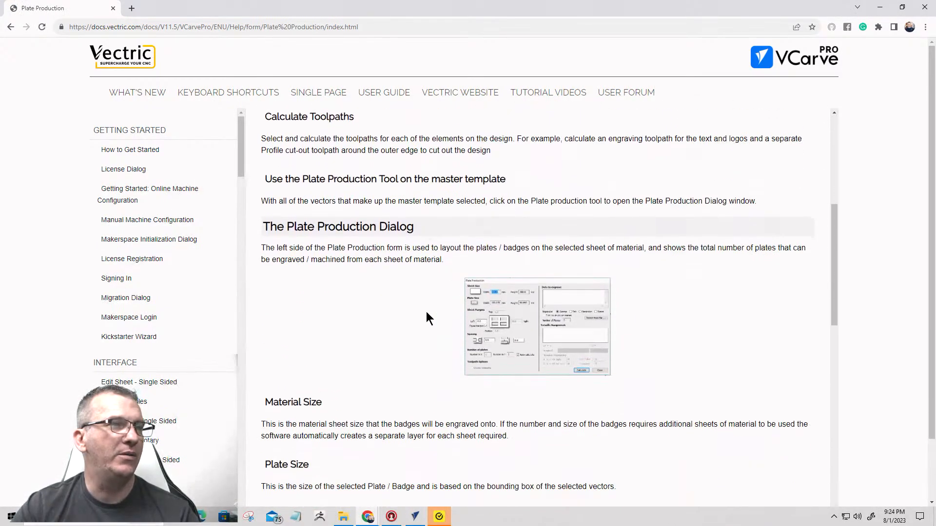
scroll(424, 314, down, 4)
scroll(418, 310, down, 6)
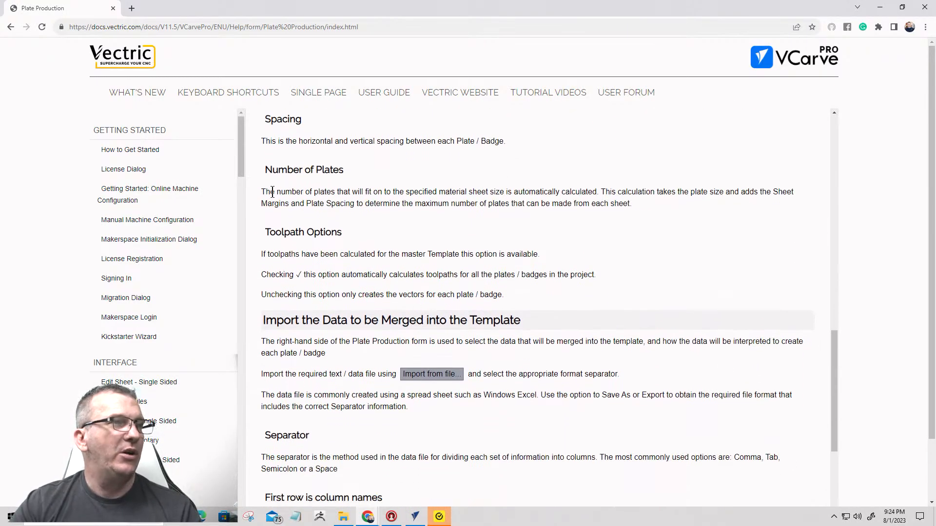
scroll(293, 215, down, 3)
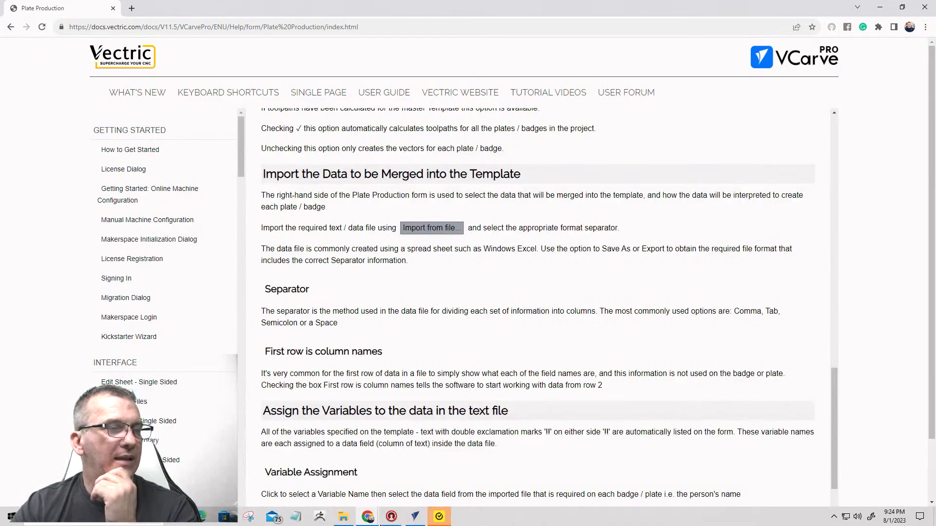
Switch to a blank Notepad document and enter "This is Plate Production" as the first line.
click(296, 517)
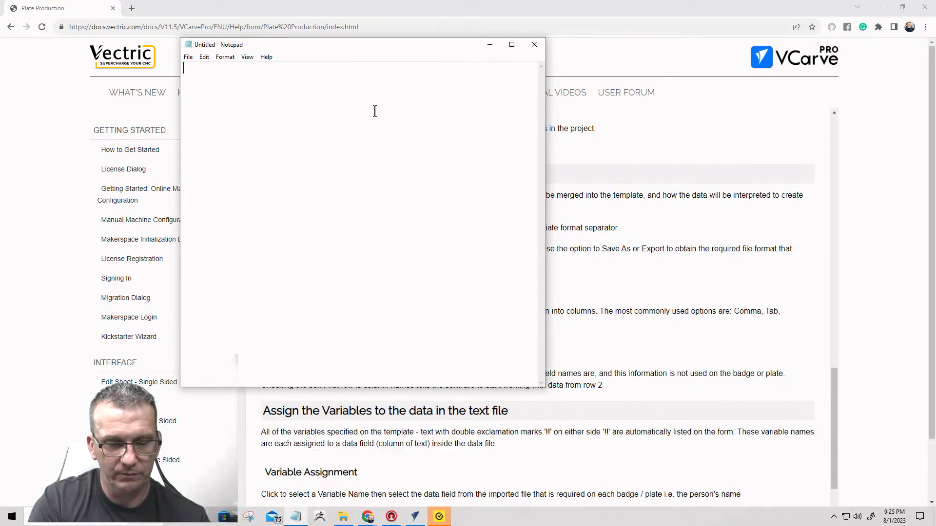
text(Ron)
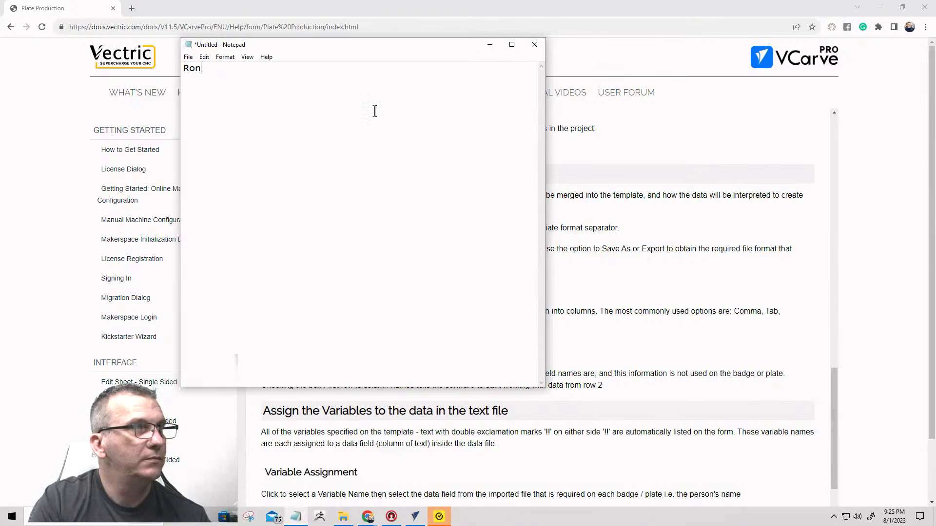
key(ctrl+z)
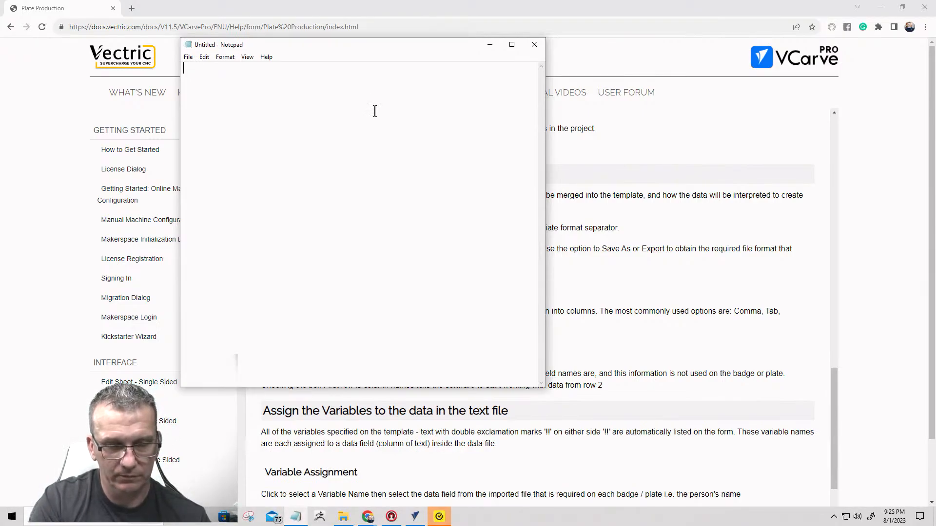
text(This is Pla)
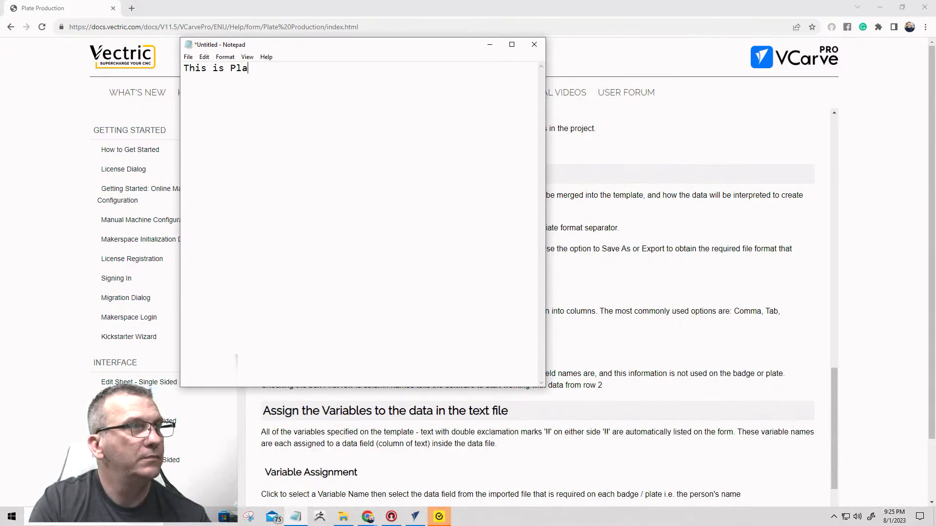
text(te Pro)
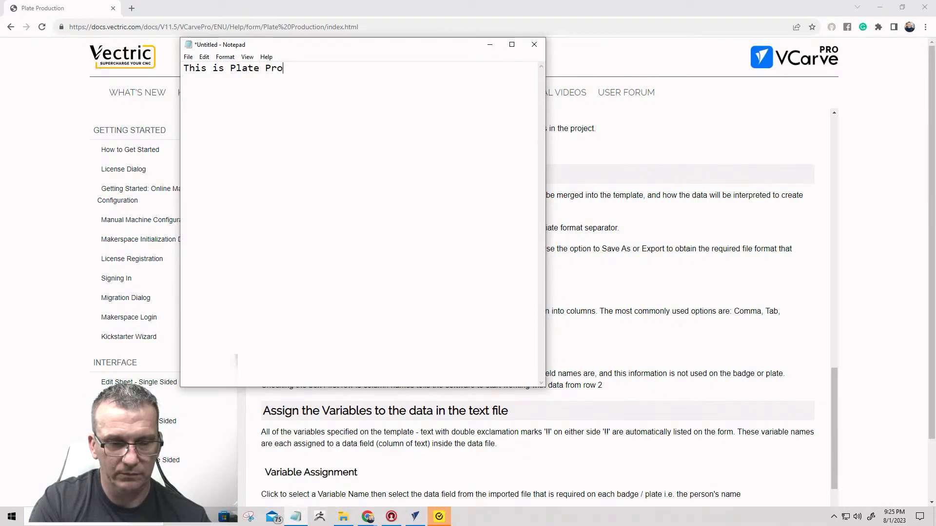
text(duction)
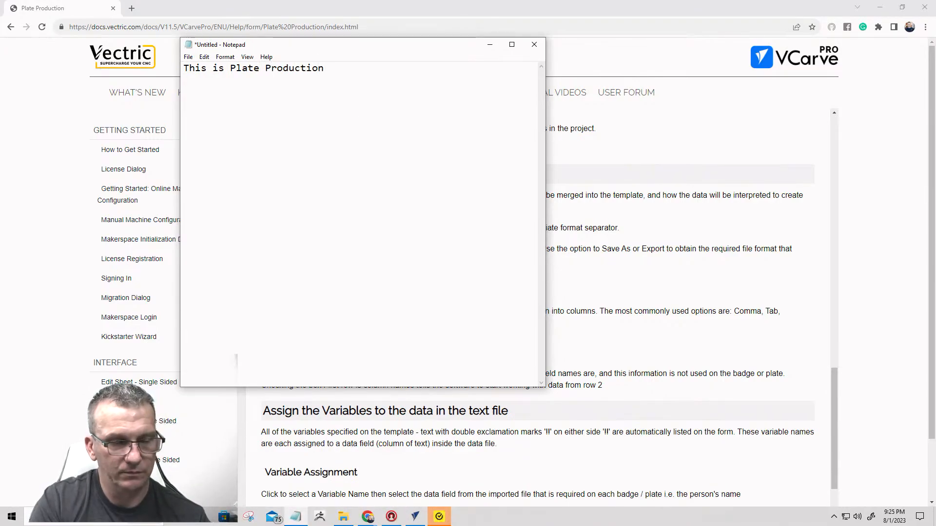
Add a sample street address as the second line of the text document.
key(Return)
text(123456)
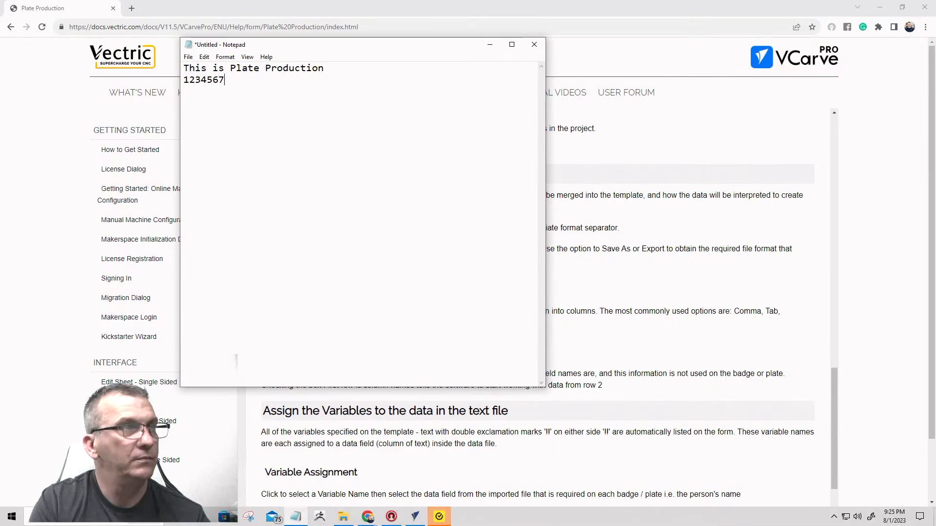
text(7 )
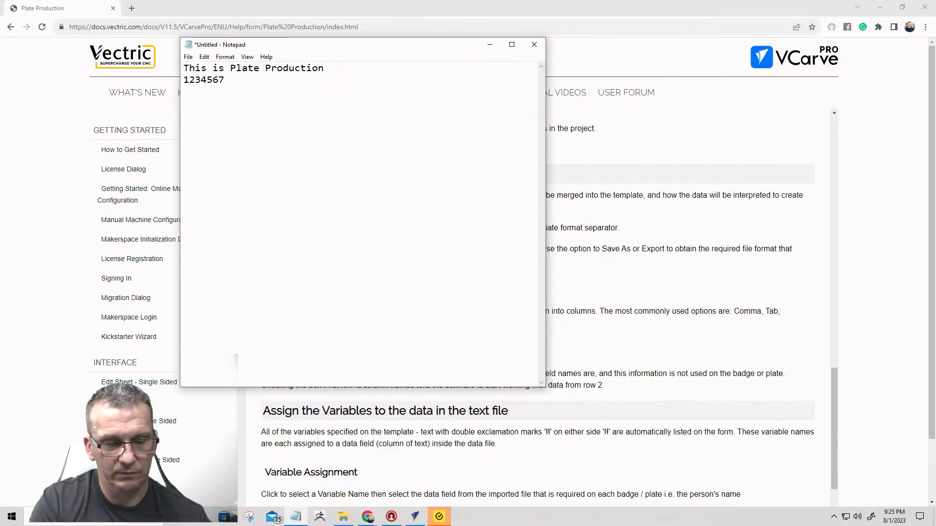
text(sesame Stgree)
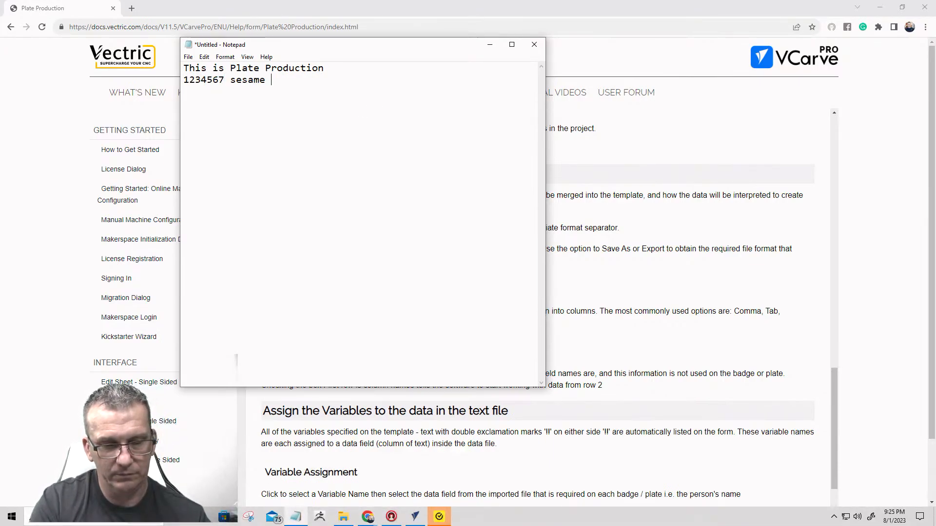
key(BackSpace)
key(BackSpace)
key(BackSpace)
key(BackSpace)
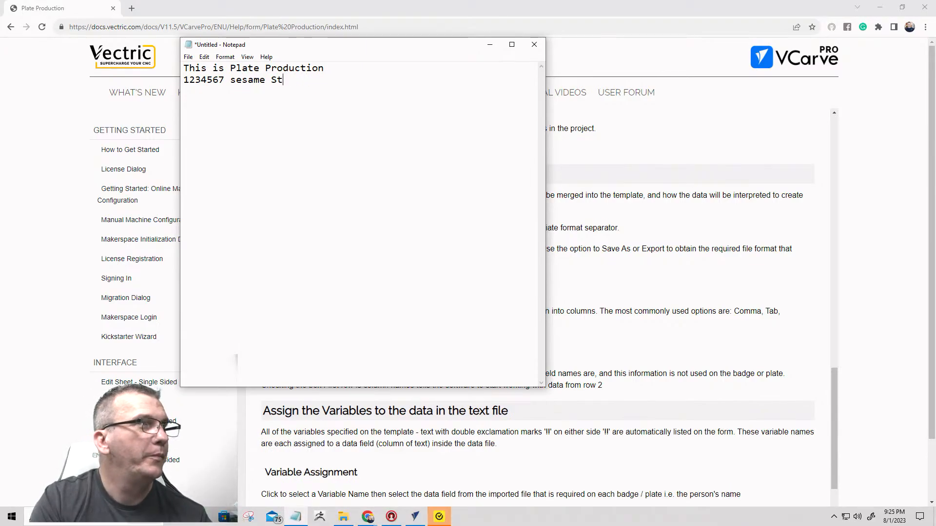
text(reet)
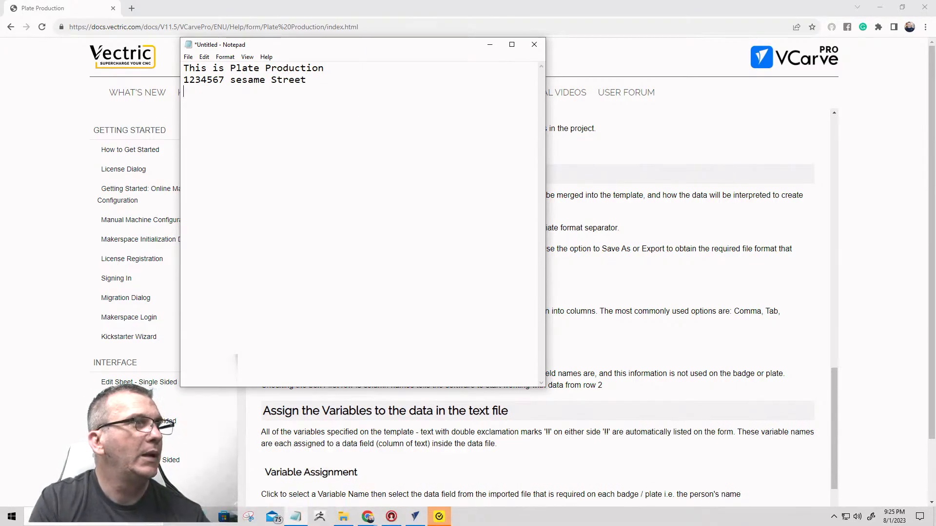
Add a comma at the end of the document's second line, after the sample street address.
click(187, 59)
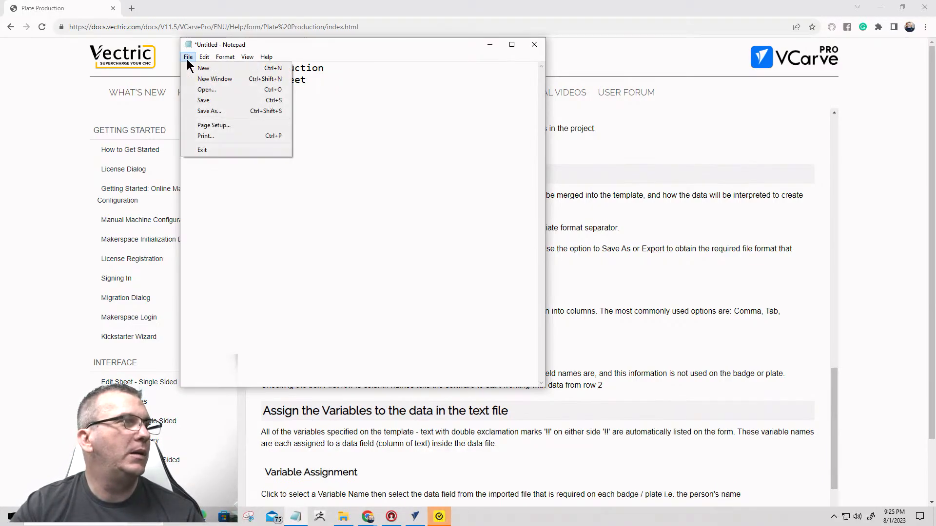
click(307, 82)
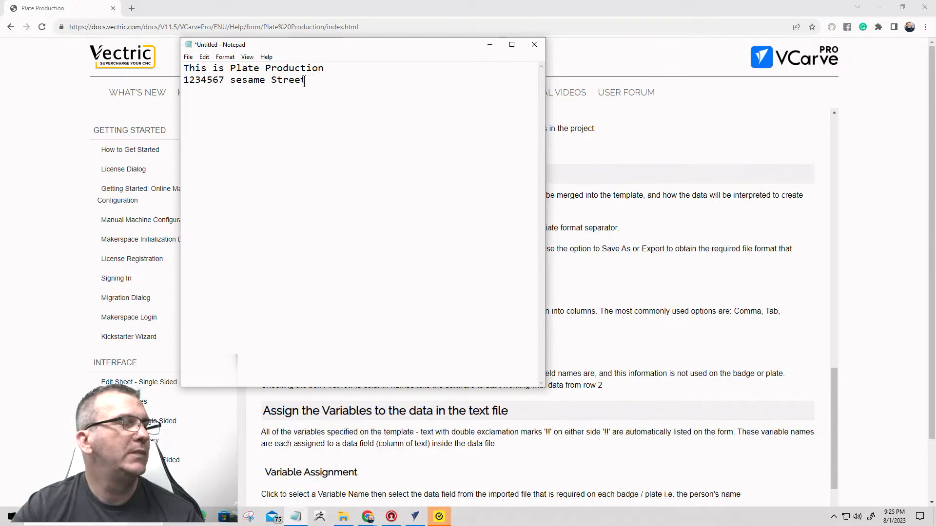
click(188, 57)
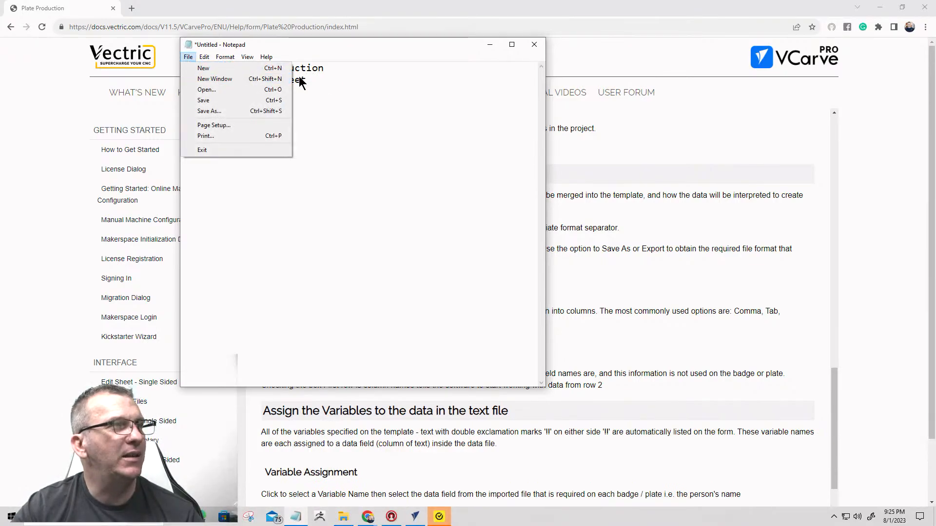
click(287, 99)
drag(183, 67, 298, 83)
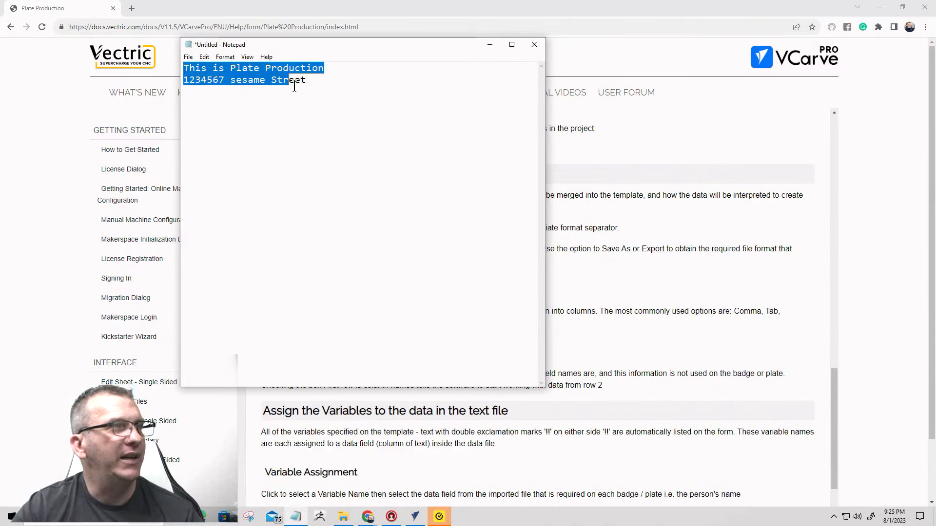
click(312, 90)
click(312, 85)
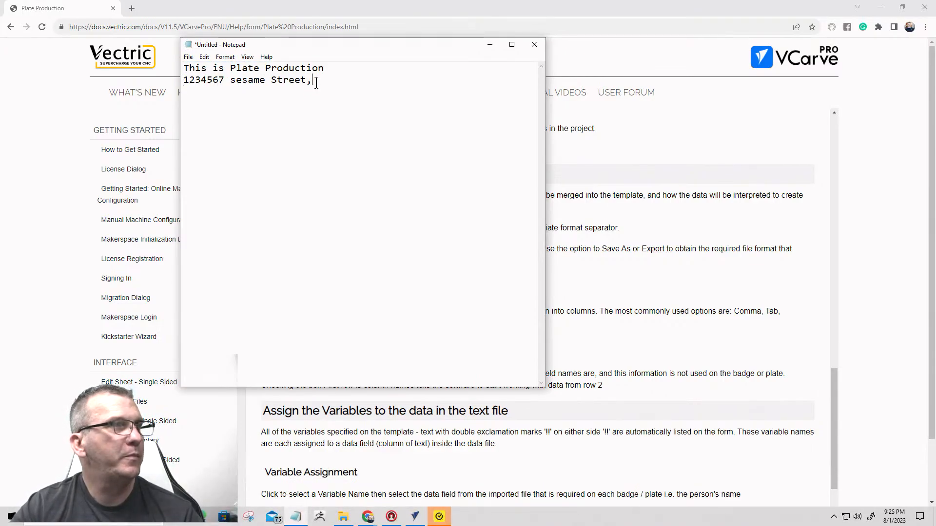
Copy both text lines and paste them once on a new line below the originals.
drag(315, 83, 184, 67)
right_click(191, 80)
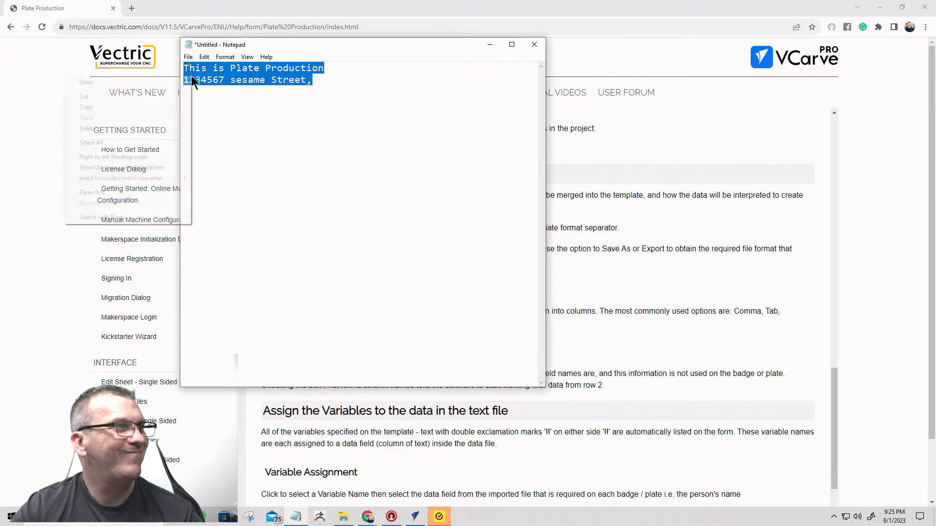
click(112, 107)
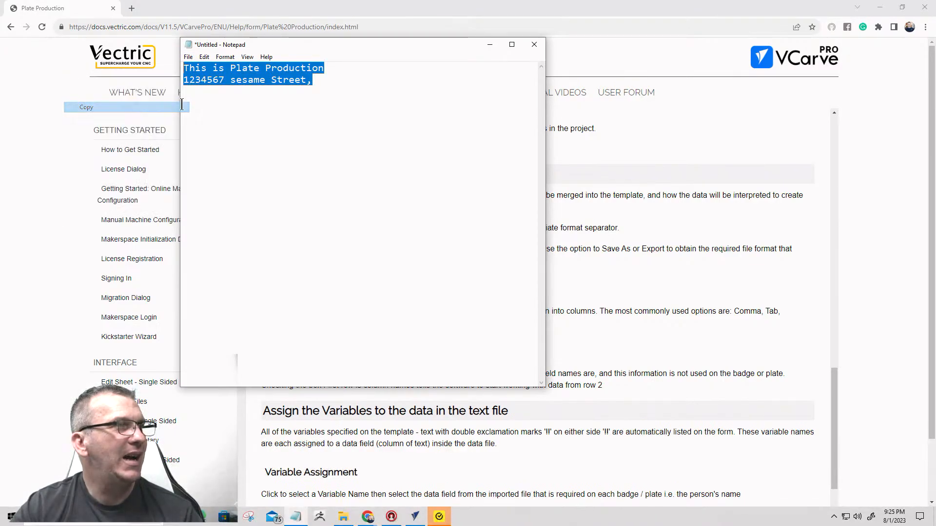
click(314, 86)
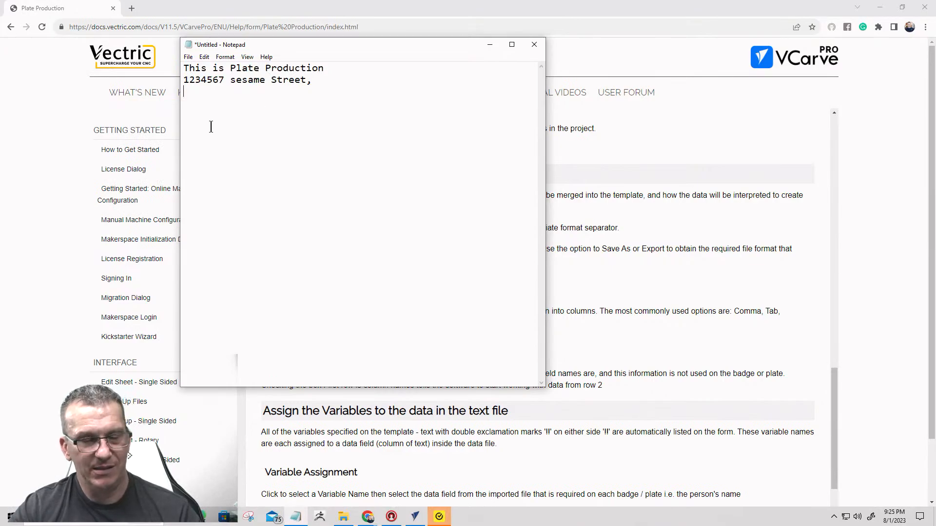
key(ctrl+v)
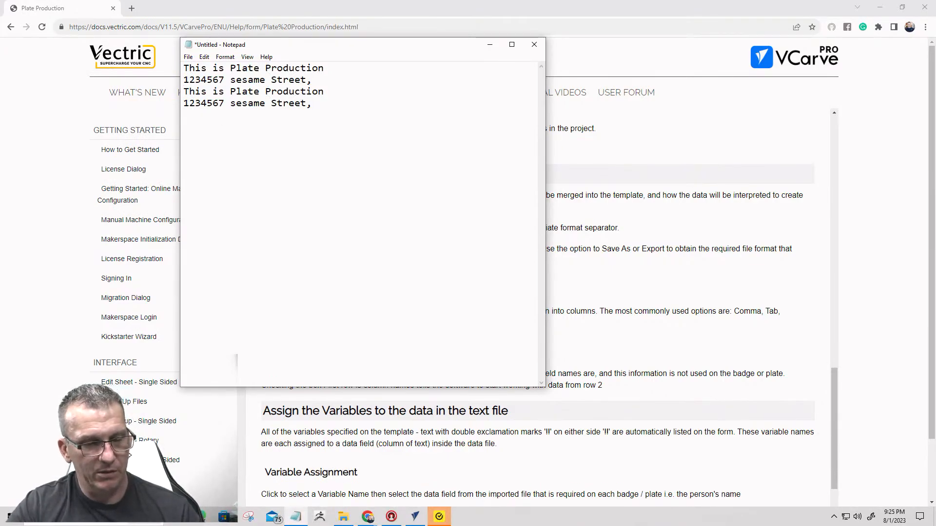
Paste the copied two-line block six more times, each on a new line, for eight blocks in all.
key(Return)
key(ctrl+v)
key(Return)
key(ctrl+v)
key(ctrl+v)
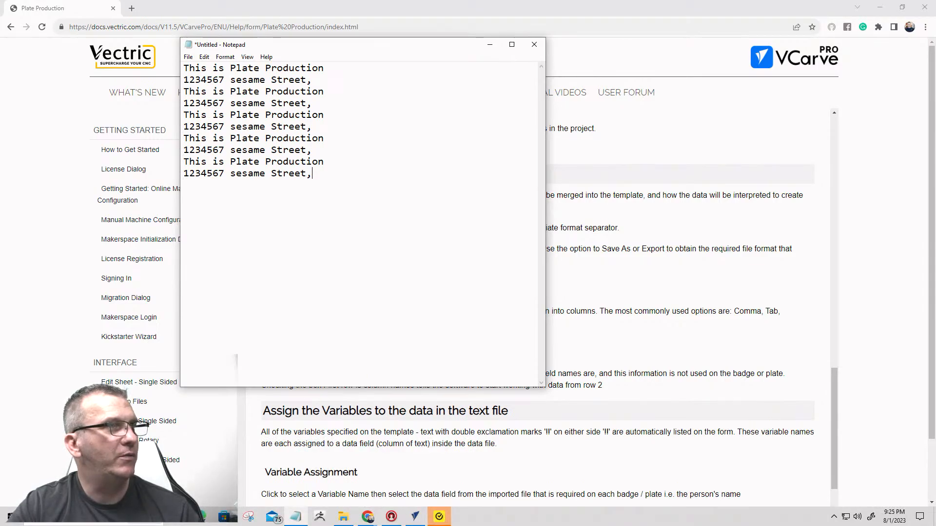
key(Return)
key(ctrl+v)
key(Return)
key(ctrl+v)
key(Return)
key(ctrl+v)
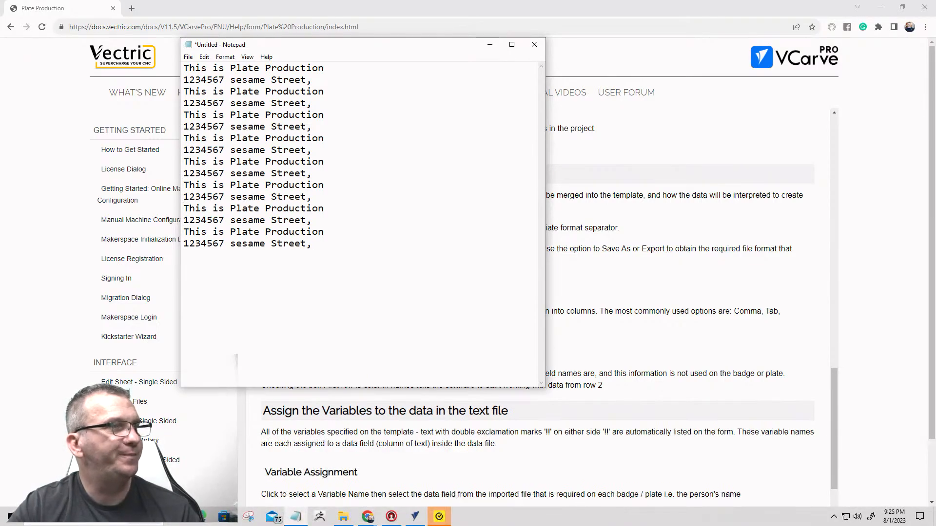
Save the document as "plate sample" in the User Choice Class folder in Downloads, as a text document with UTF-8 encoding.
click(188, 58)
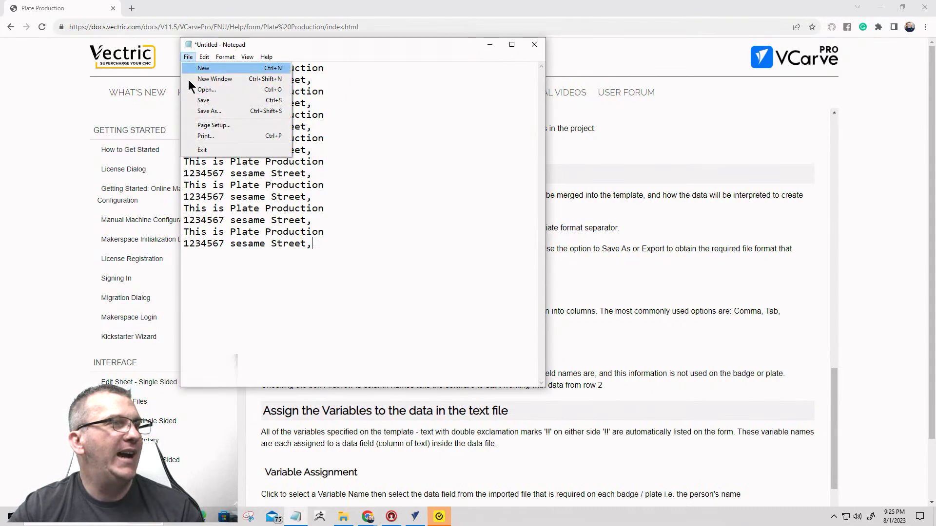
click(209, 112)
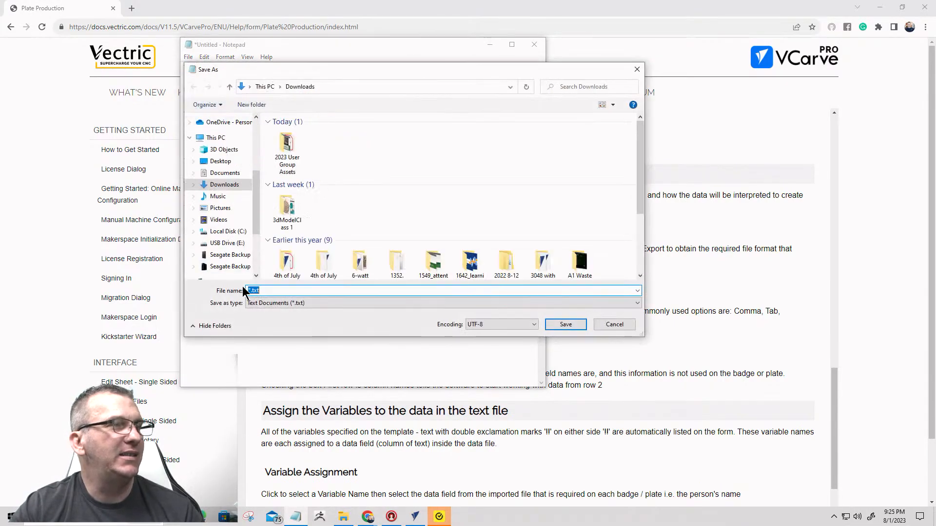
text(plate sample)
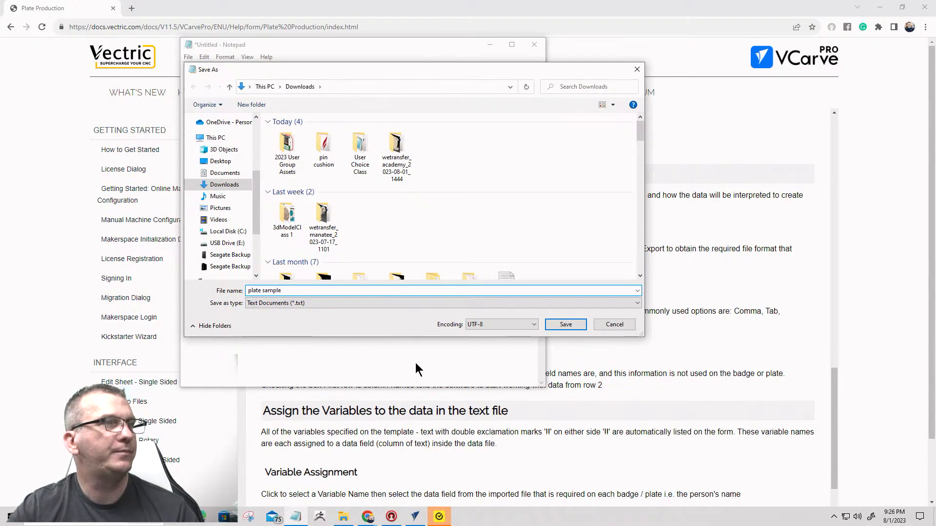
click(352, 151)
double_click(352, 151)
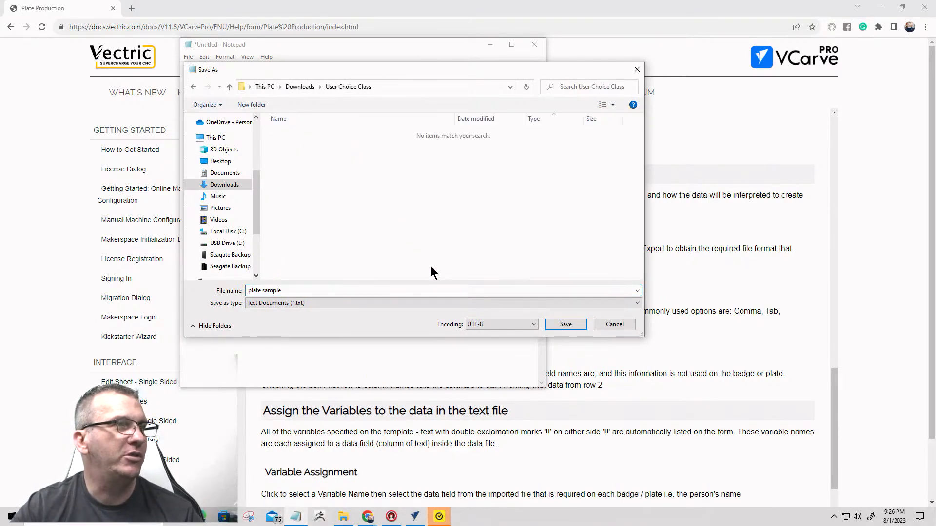
click(563, 324)
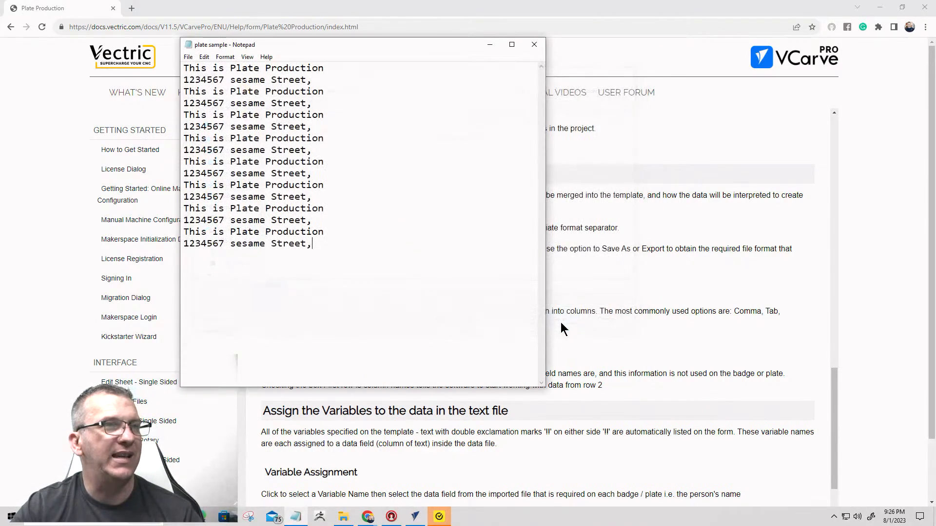
Close the text document and the online documentation, and reopen Plate Production in VCarve Pro.
click(533, 45)
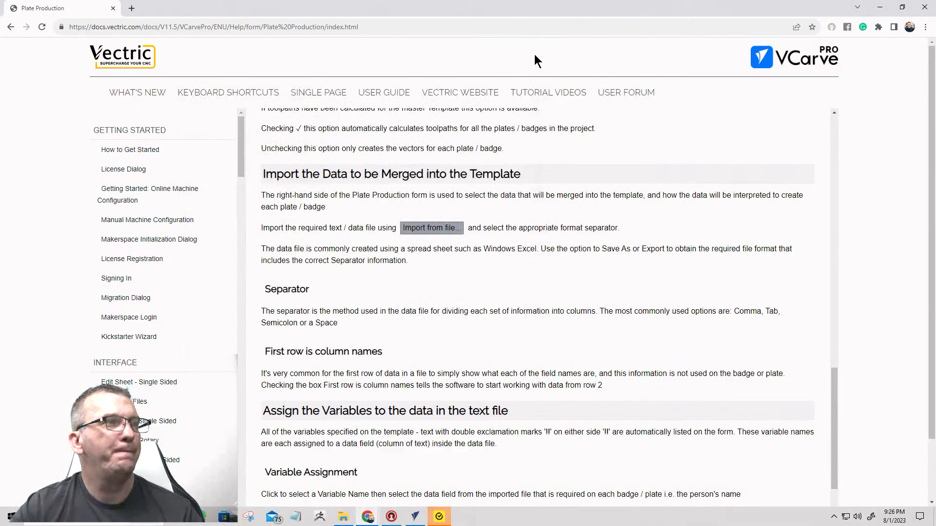
click(925, 8)
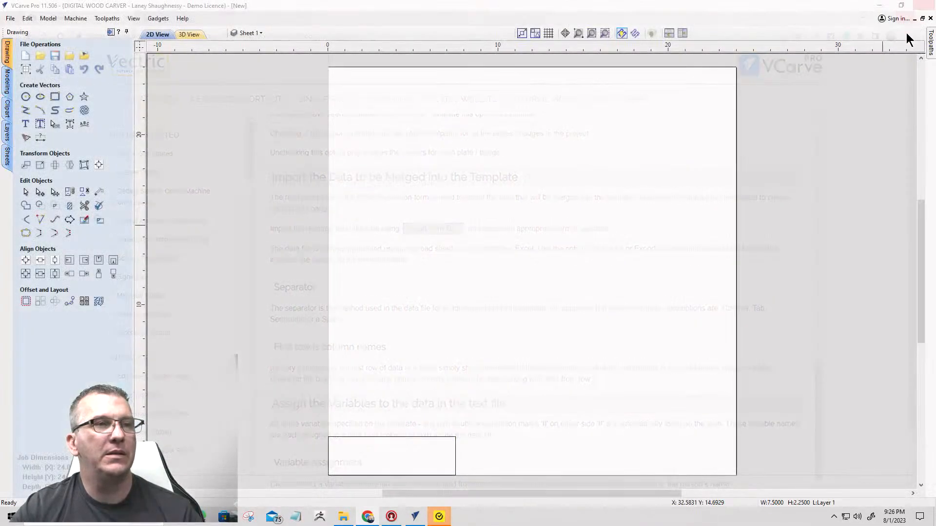
click(83, 301)
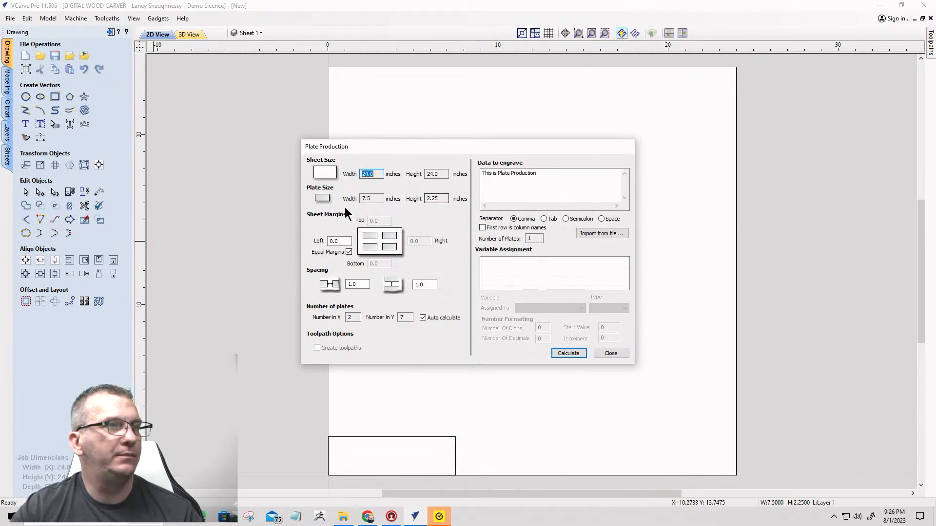
Import the plate sample file from Downloads, User Choice Class, as comma-separated data to engrave, and calculate the plates on the sheet.
click(591, 234)
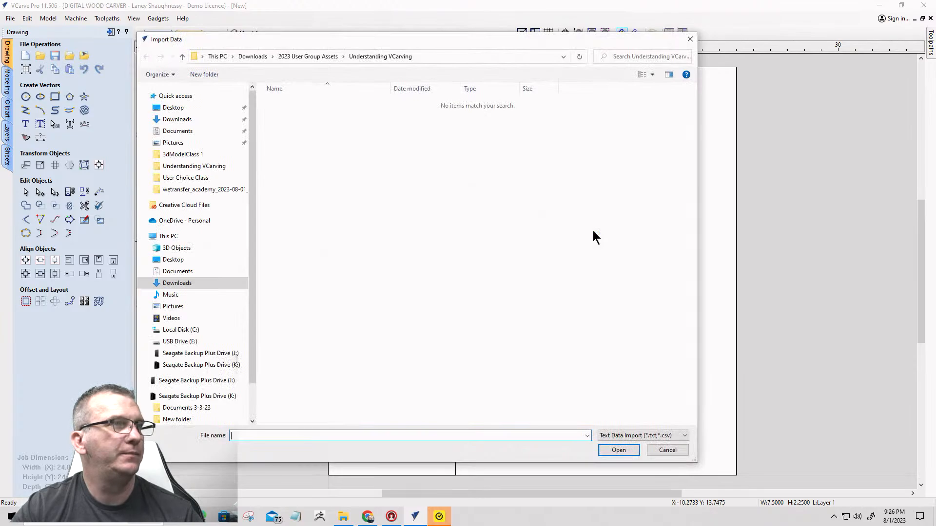
click(256, 57)
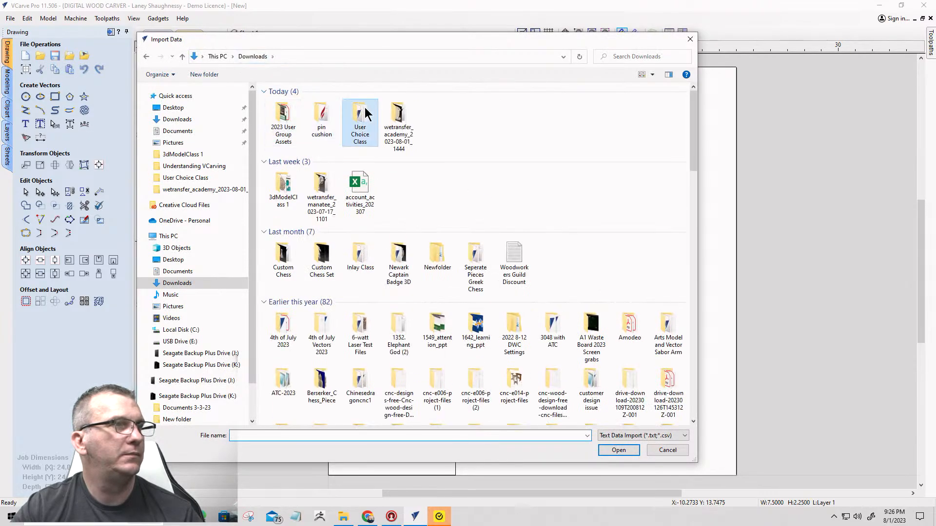
double_click(365, 113)
click(295, 103)
click(615, 449)
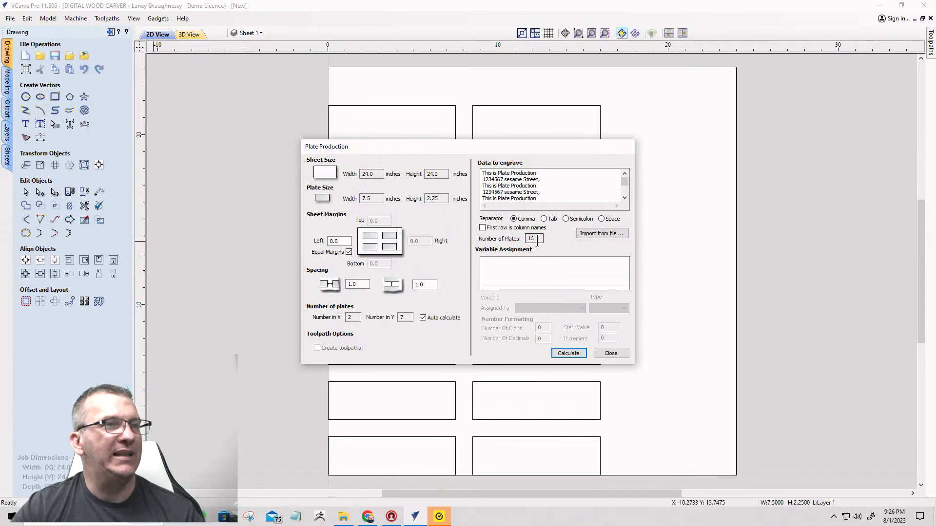
double_click(537, 239)
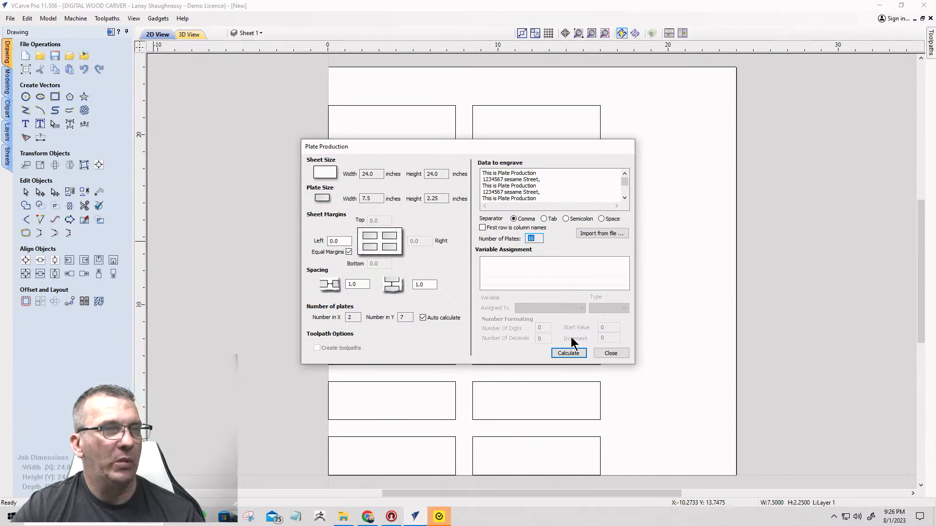
click(612, 355)
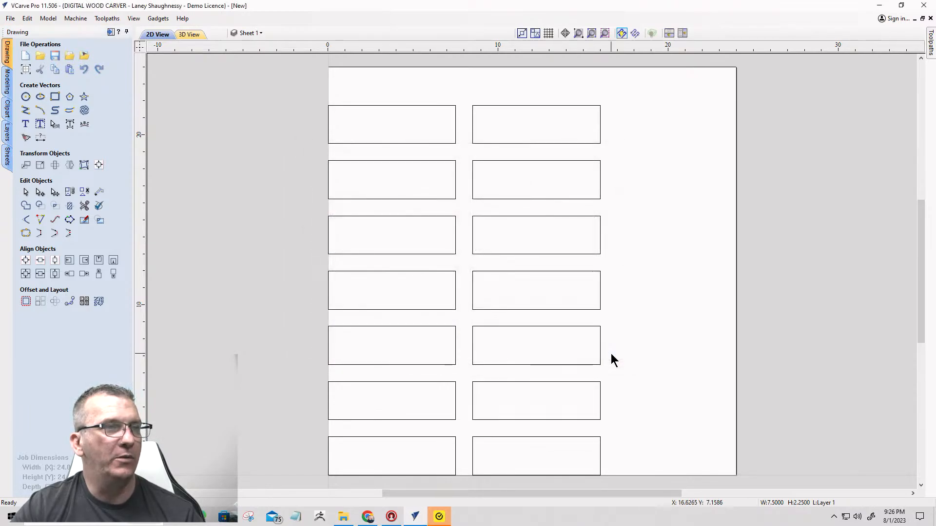
Start a V-Carve toolpath and select all the plate rectangles on the sheet as its vectors.
scroll(653, 265, down, 2)
scroll(586, 337, up, 3)
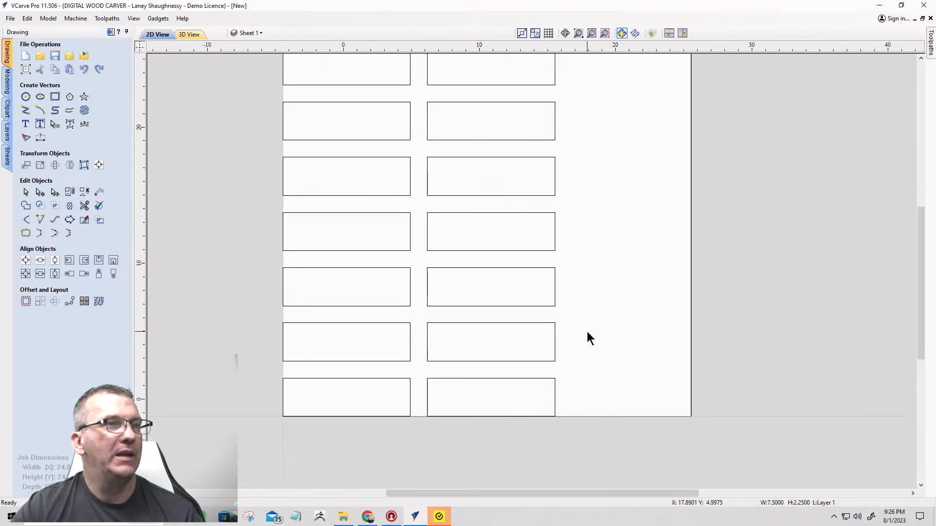
scroll(587, 336, down, 2)
click(110, 31)
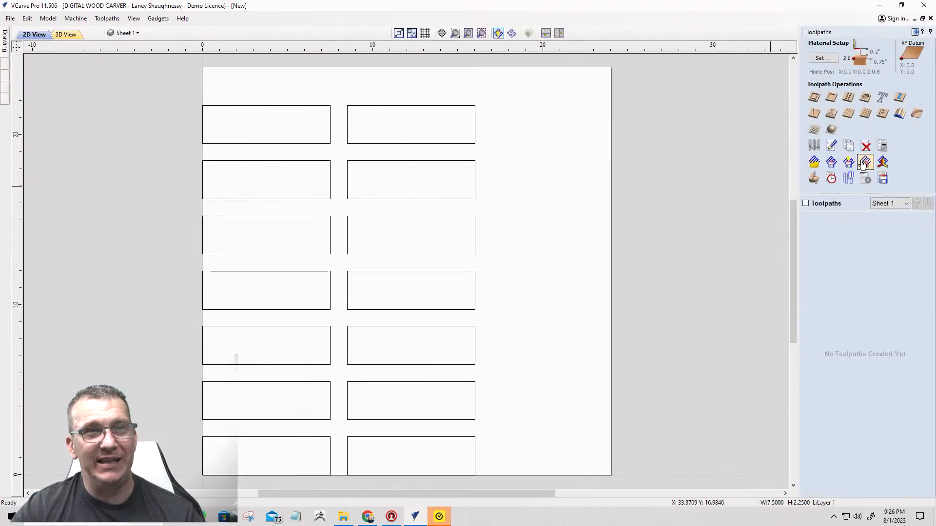
click(814, 113)
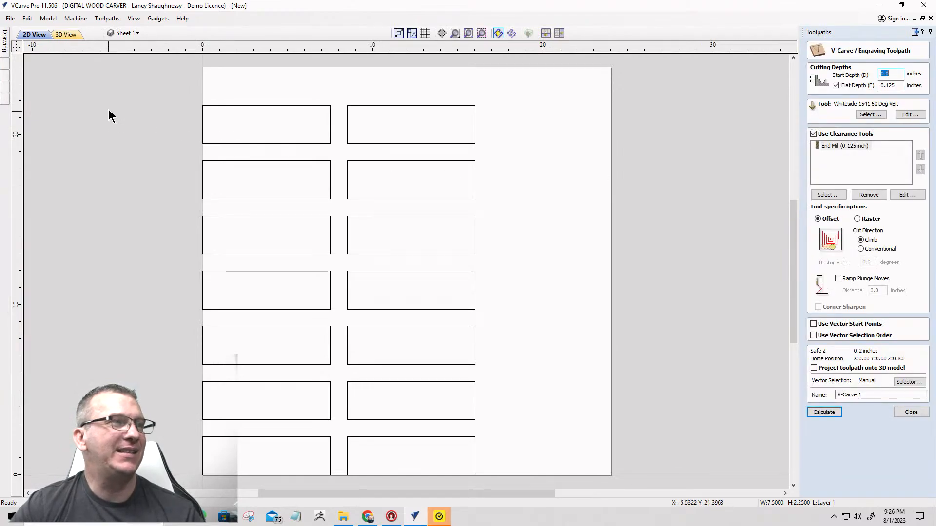
drag(133, 84, 540, 478)
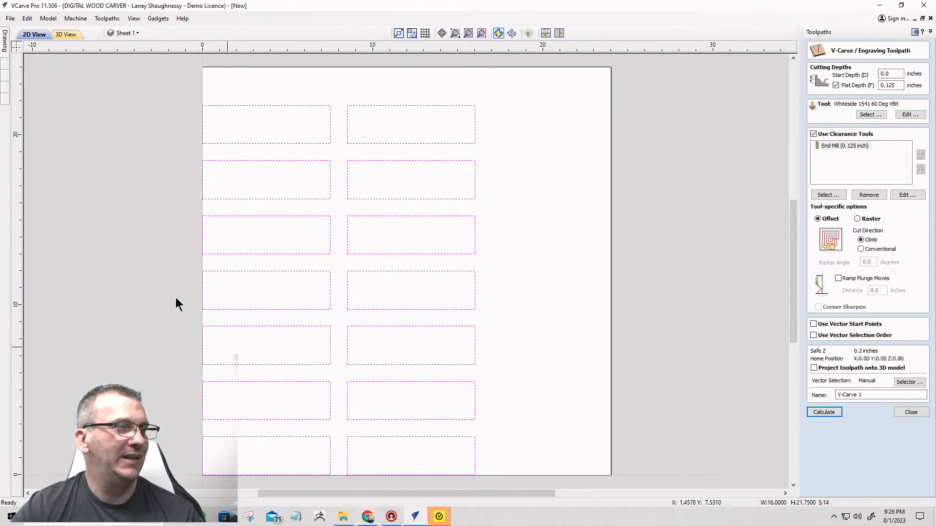
Open the Vectric help documentation in the browser and go to its Plate Production page.
click(178, 18)
click(189, 30)
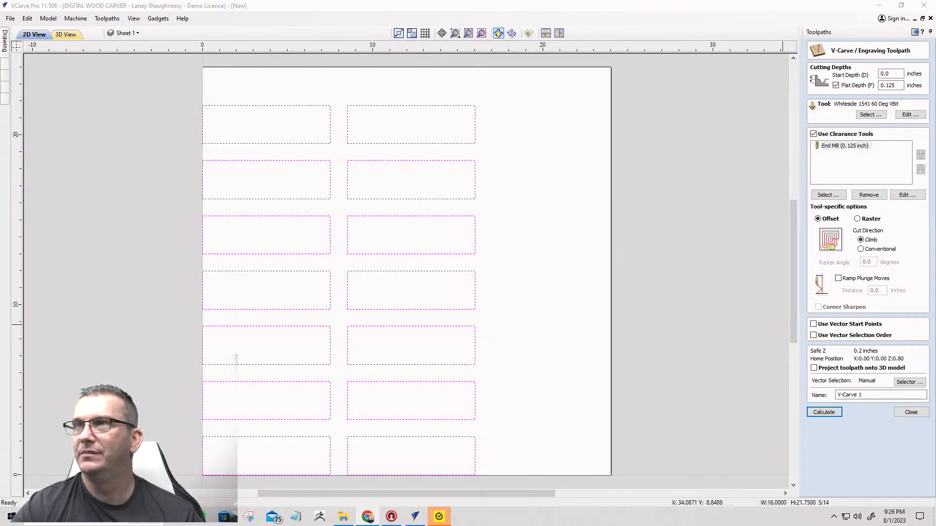
click(424, 144)
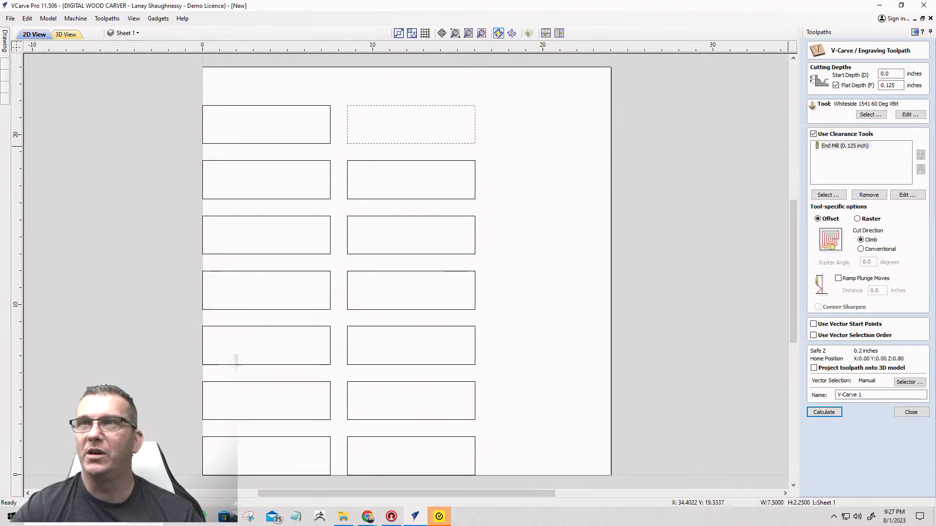
click(564, 47)
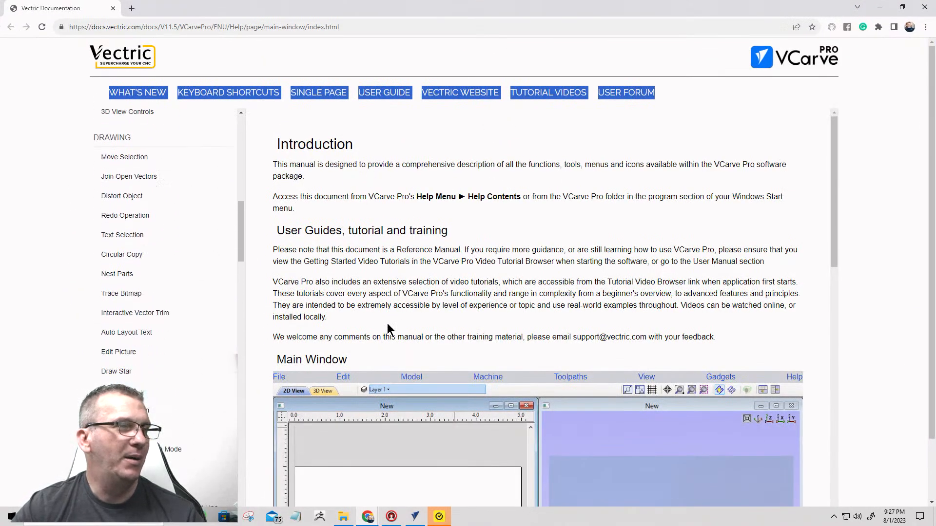
scroll(414, 341, down, 10)
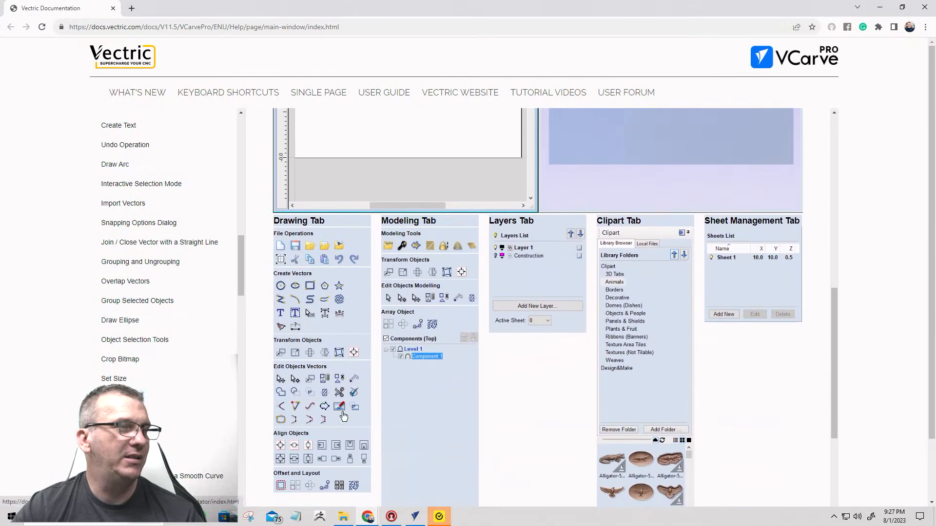
click(339, 486)
scroll(409, 307, down, 1)
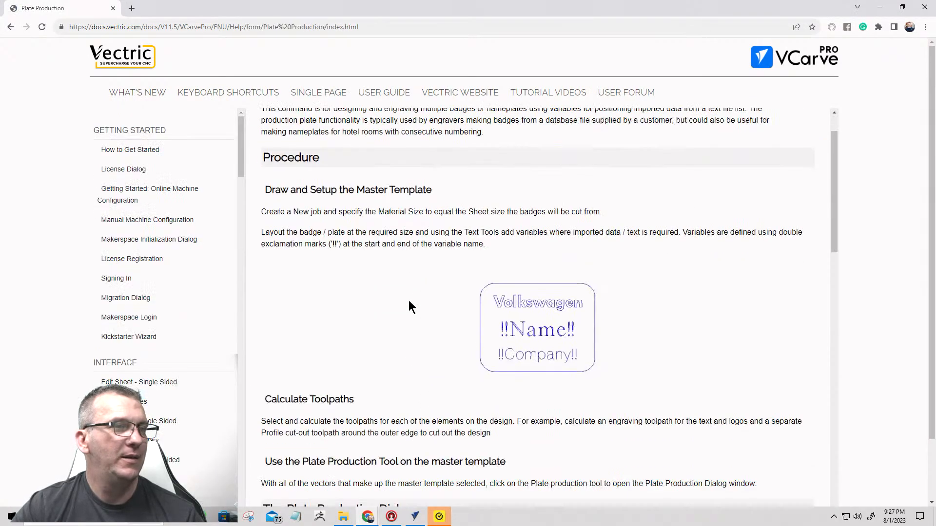
Read through the Plate Production page, examining the template variables, data import, separator, column-name and variable assignment sections.
scroll(408, 307, down, 20)
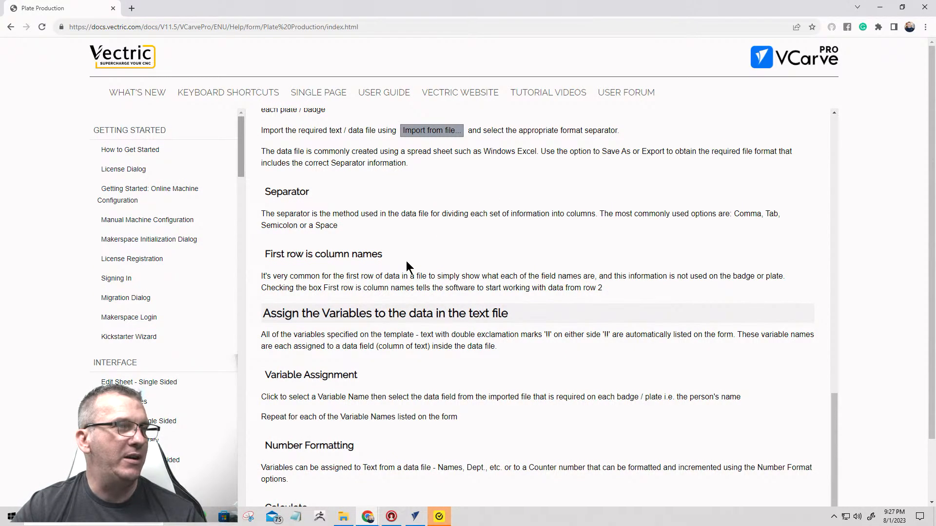
scroll(407, 266, down, 1)
scroll(499, 222, down, 1)
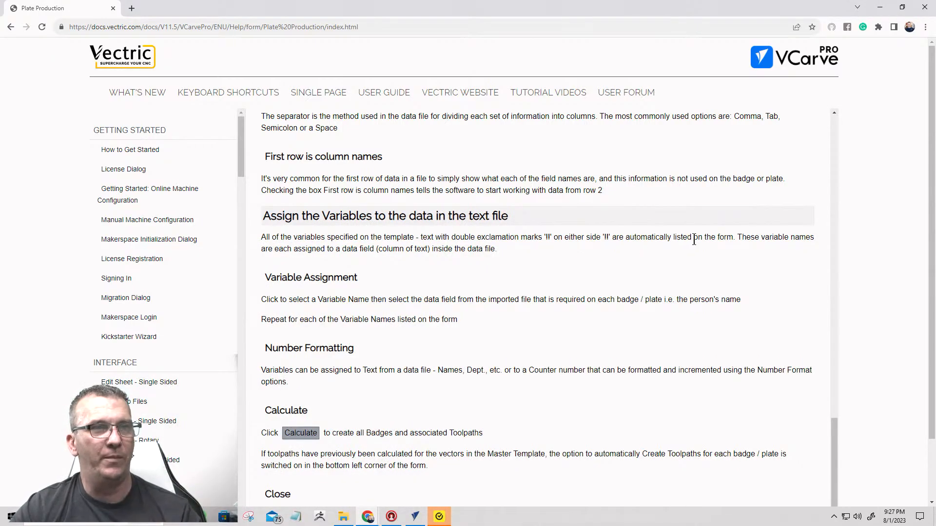
scroll(560, 236, up, 20)
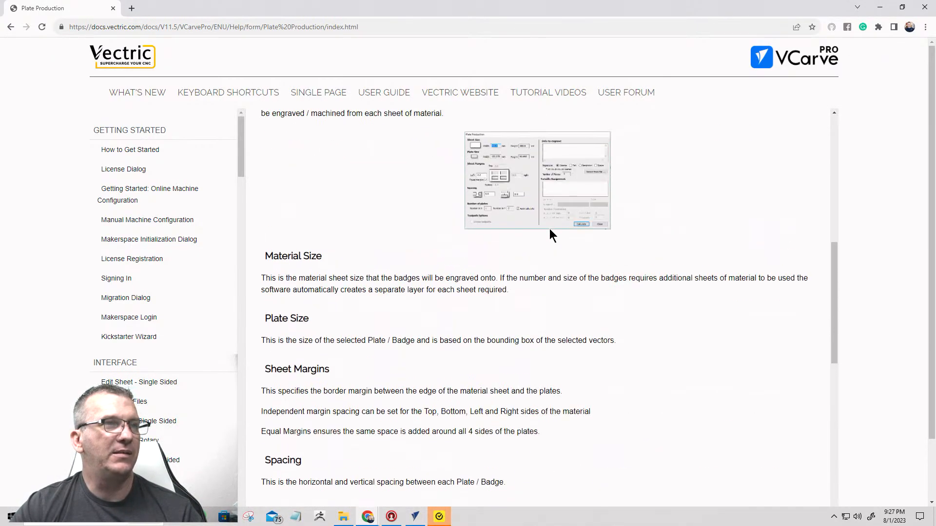
scroll(547, 239, down, 1)
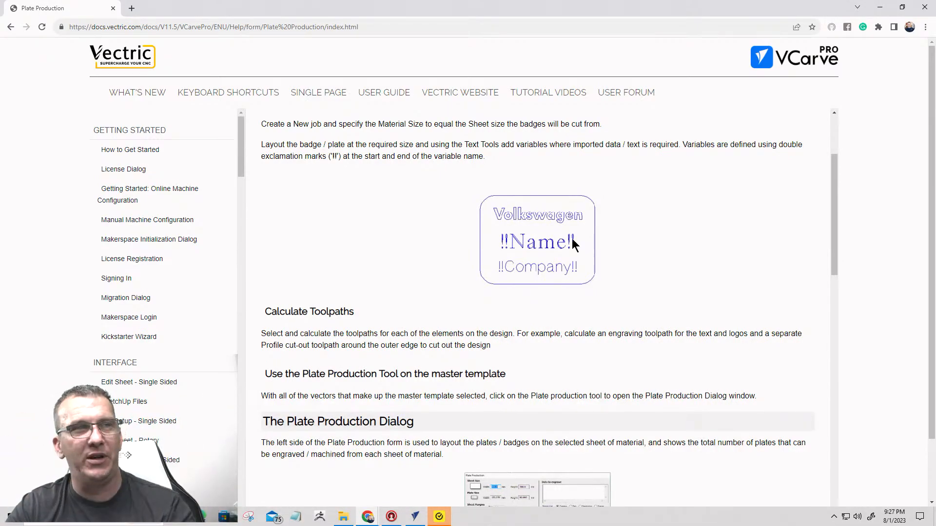
scroll(556, 257, down, 6)
scroll(521, 282, down, 8)
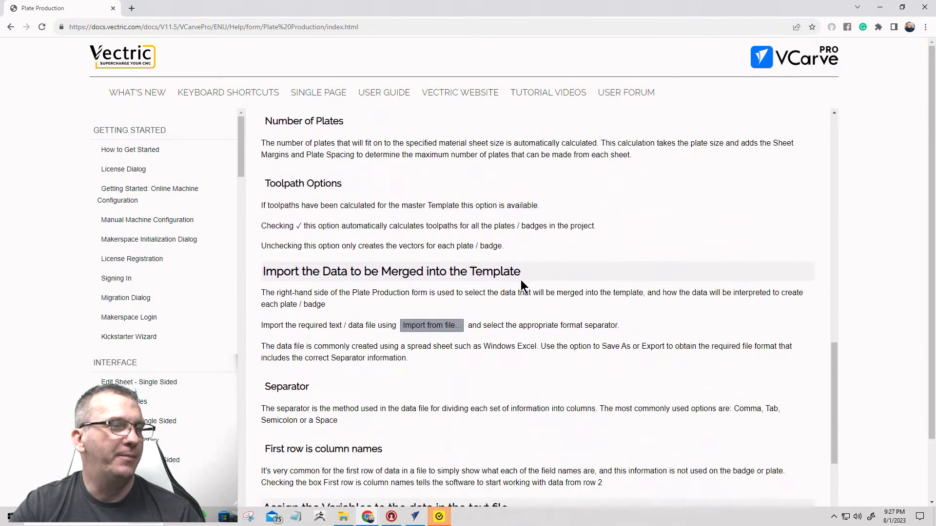
scroll(488, 351, down, 2)
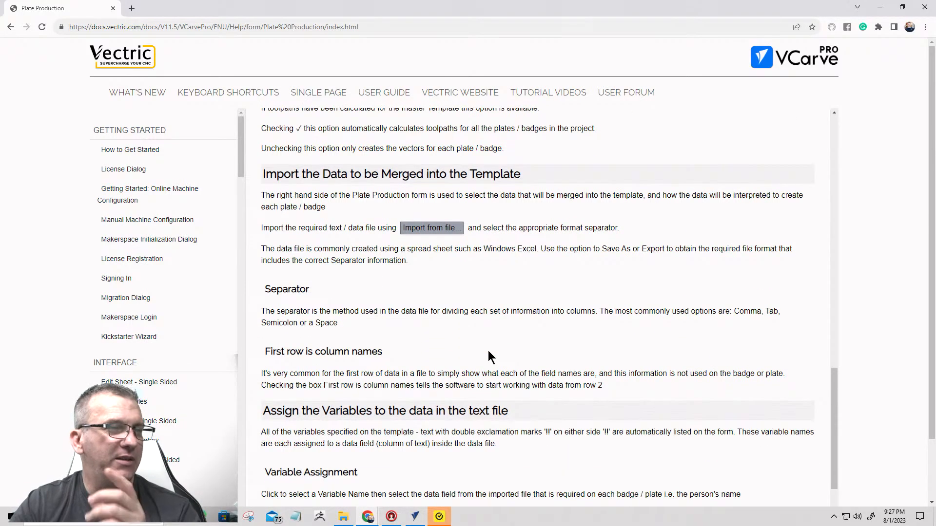
scroll(488, 357, down, 4)
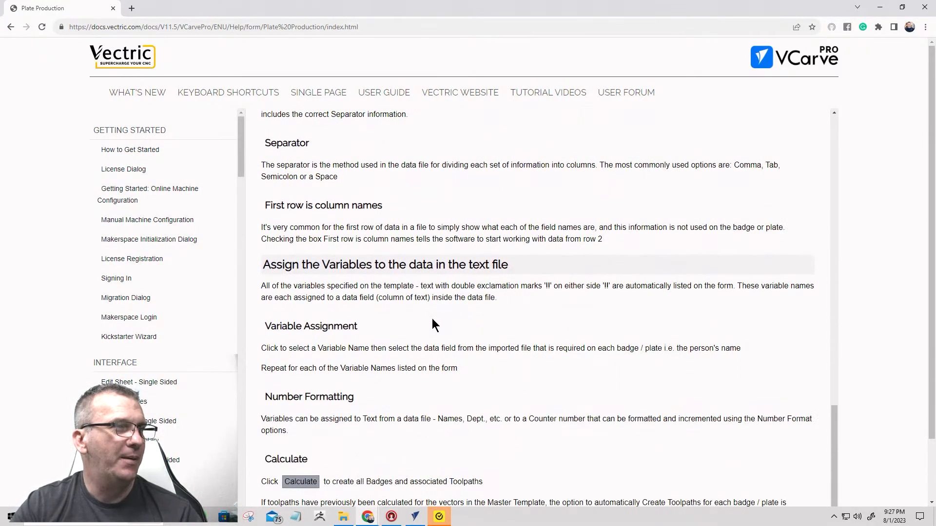
scroll(341, 293, down, 4)
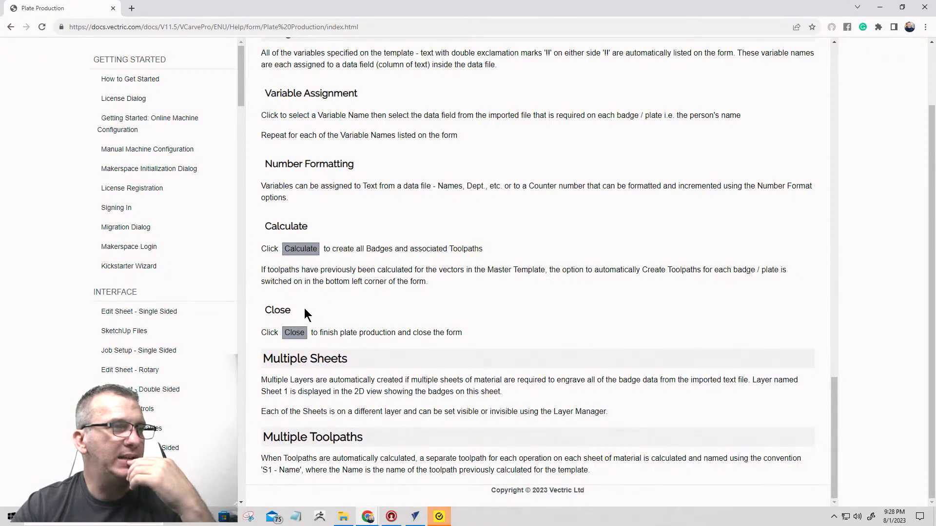
Switch back to VCarve Pro, close the V-Carve toolpath form and try a layout command on the upper-right plate rectangle.
click(885, 9)
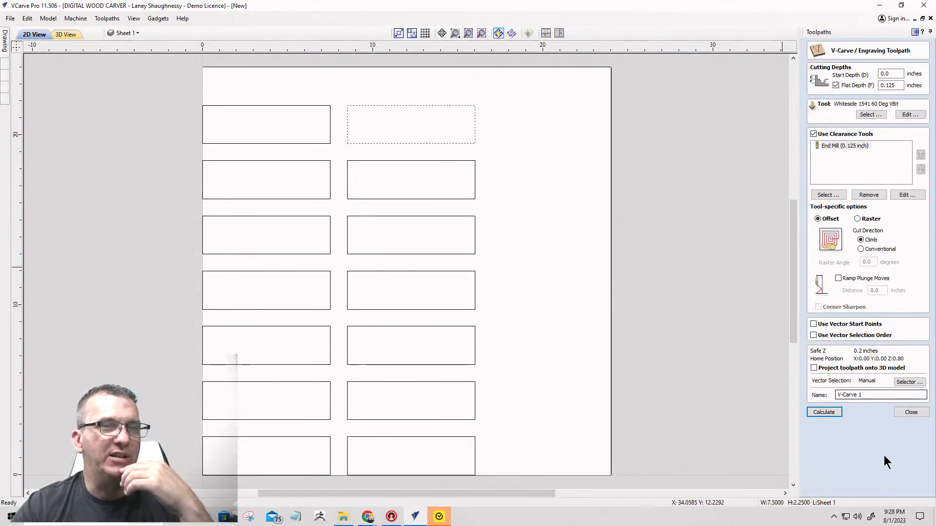
click(910, 412)
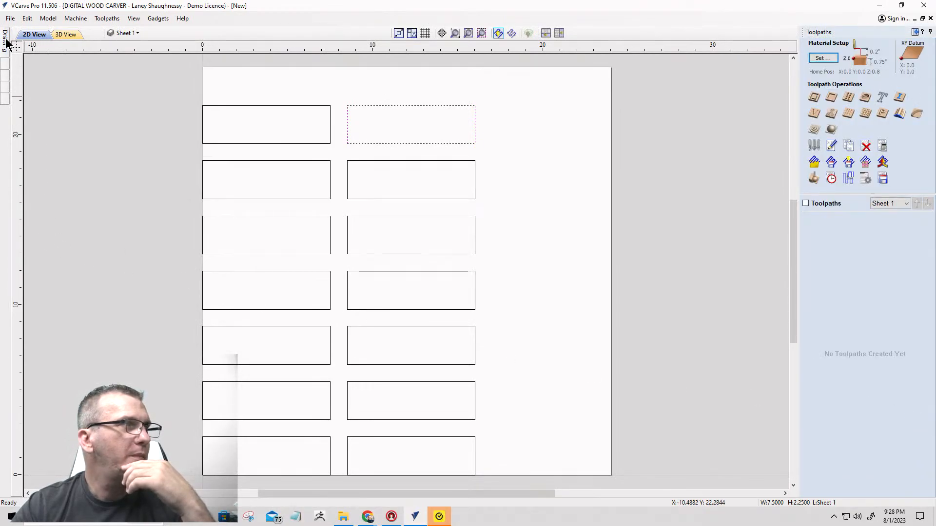
mouse_move(5, 43)
click(97, 302)
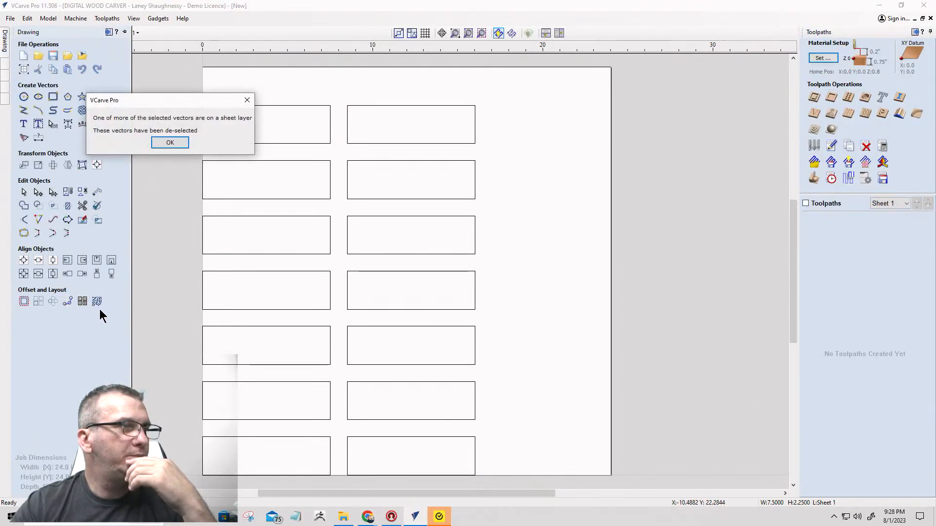
click(171, 143)
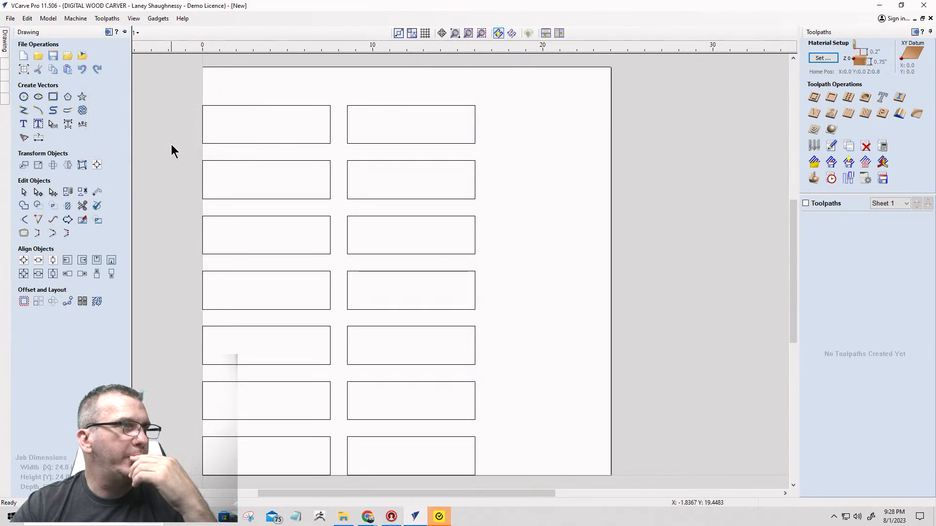
Try to run Plate Production on the first plate rectangle of the left column.
click(235, 106)
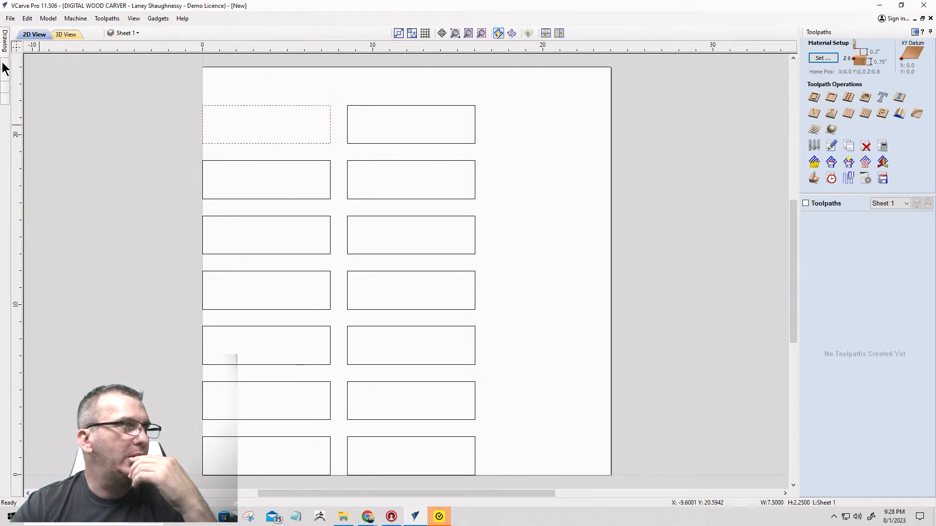
mouse_move(6, 43)
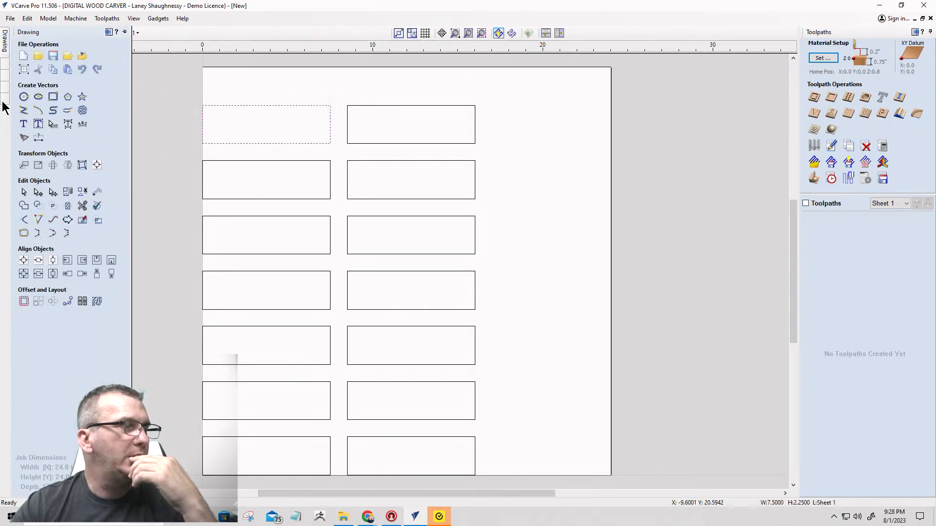
click(82, 302)
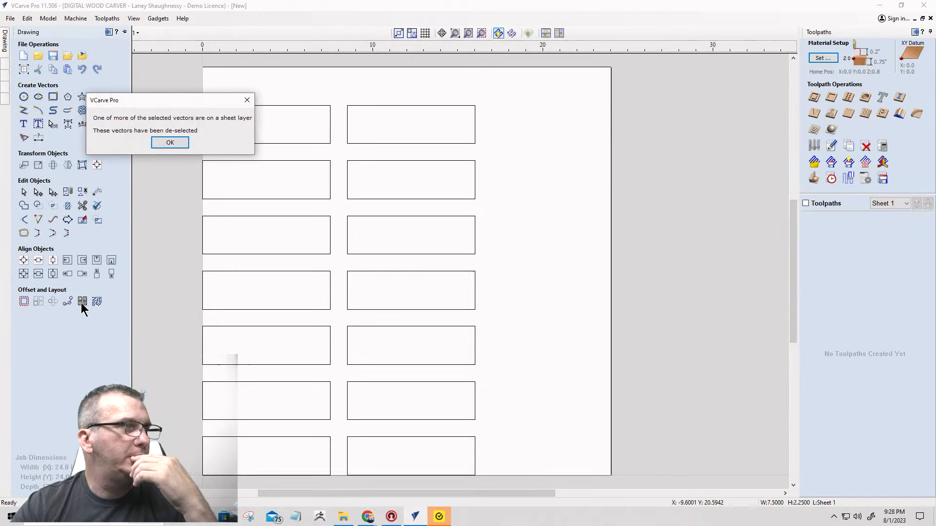
click(173, 142)
click(271, 105)
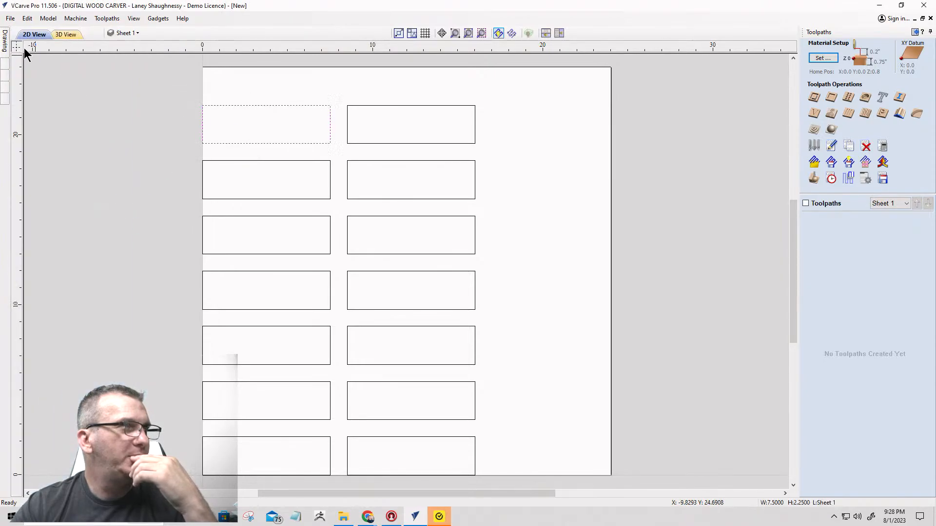
mouse_move(7, 42)
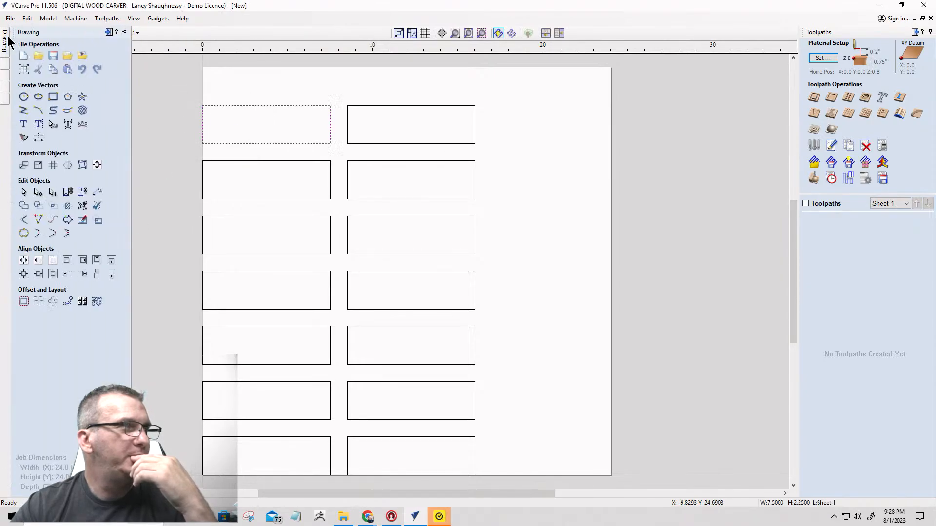
click(82, 302)
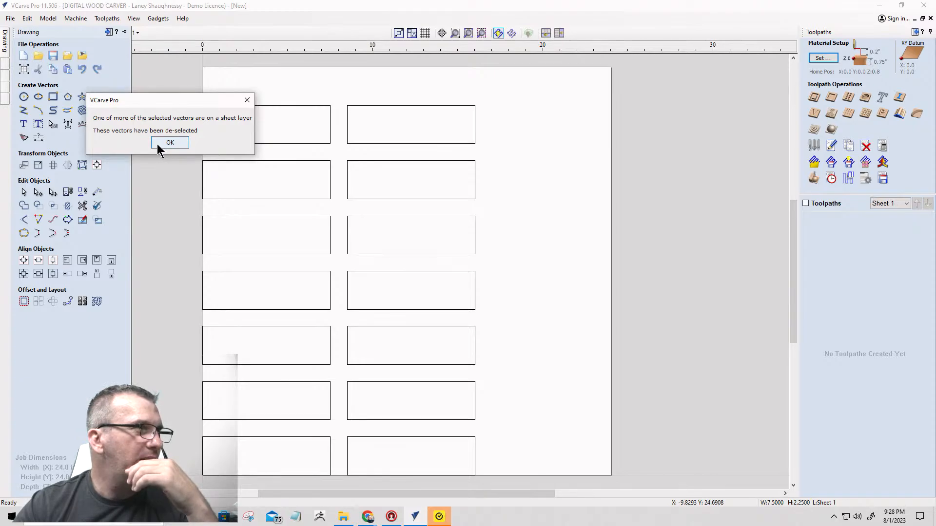
click(487, 454)
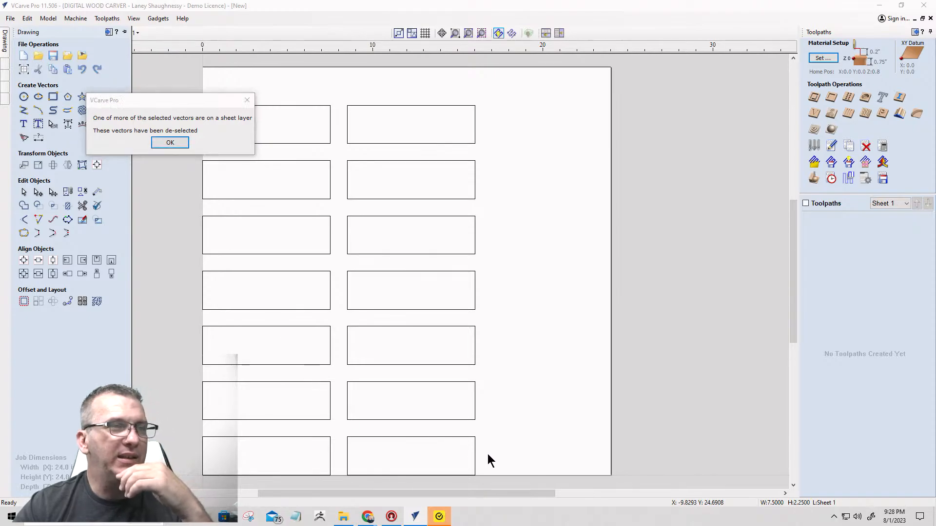
click(170, 142)
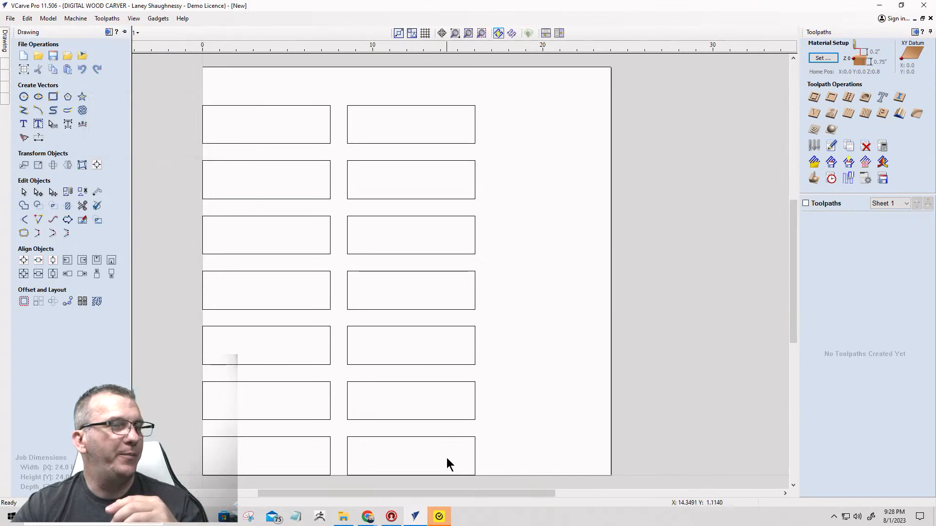
Delete the plate rectangles laid out on Sheet 1 and select the original 7.5 x 2.25 inch plate on Layer 1.
mouse_move(446, 458)
mouse_down()
mouse_move(333, 261)
mouse_move(275, 135)
mouse_move(268, 155)
mouse_up()
key(Delete)
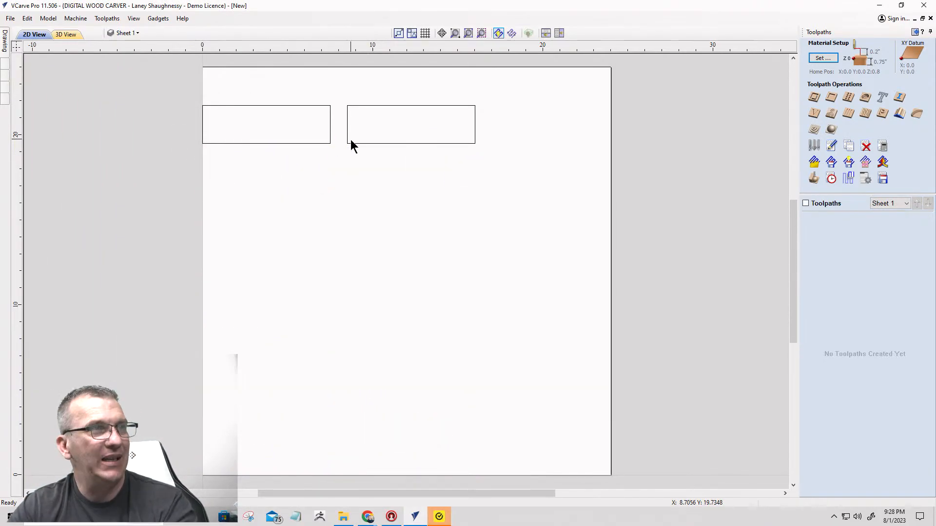
click(348, 143)
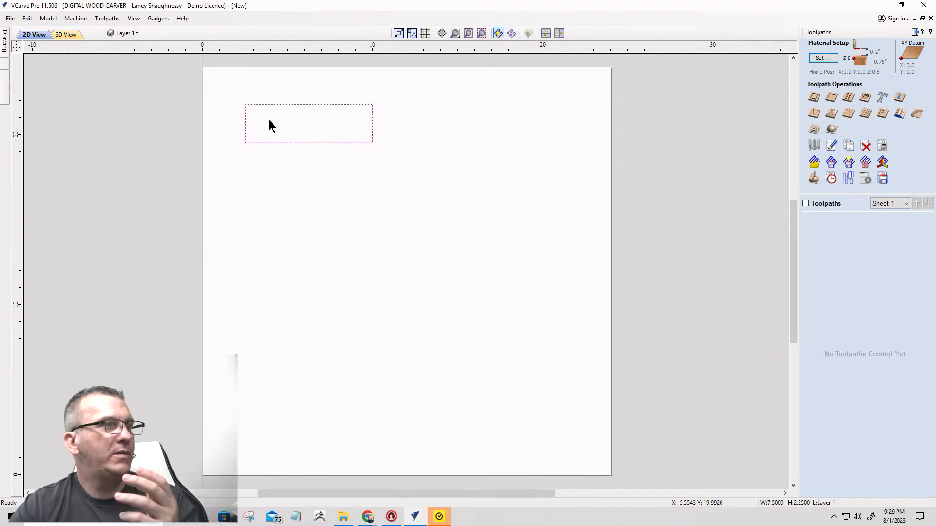
Open Plate Production for the selected plate and treat the first data row as column names.
mouse_move(4, 40)
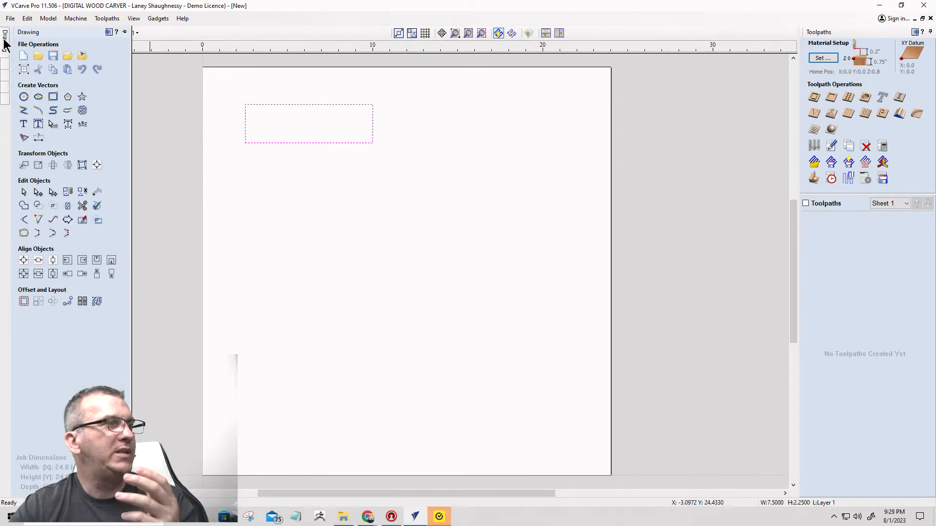
click(83, 301)
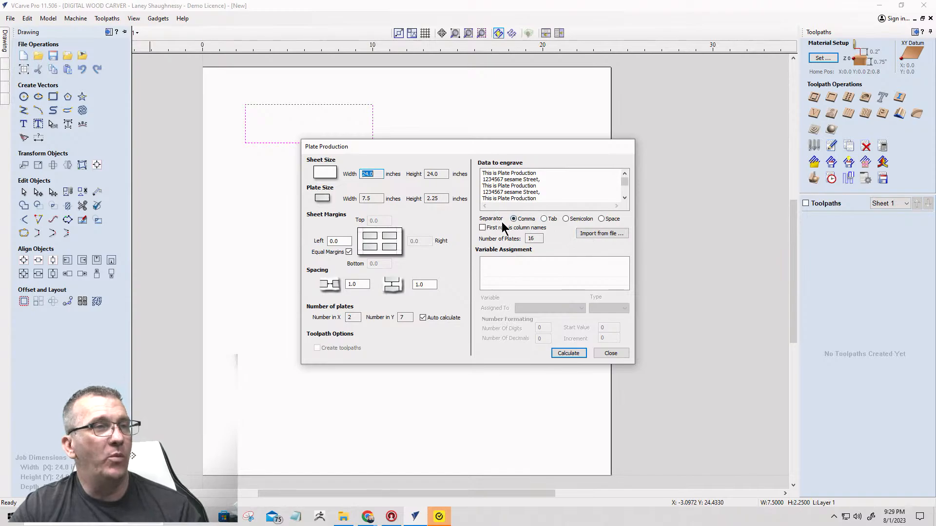
click(482, 228)
click(483, 228)
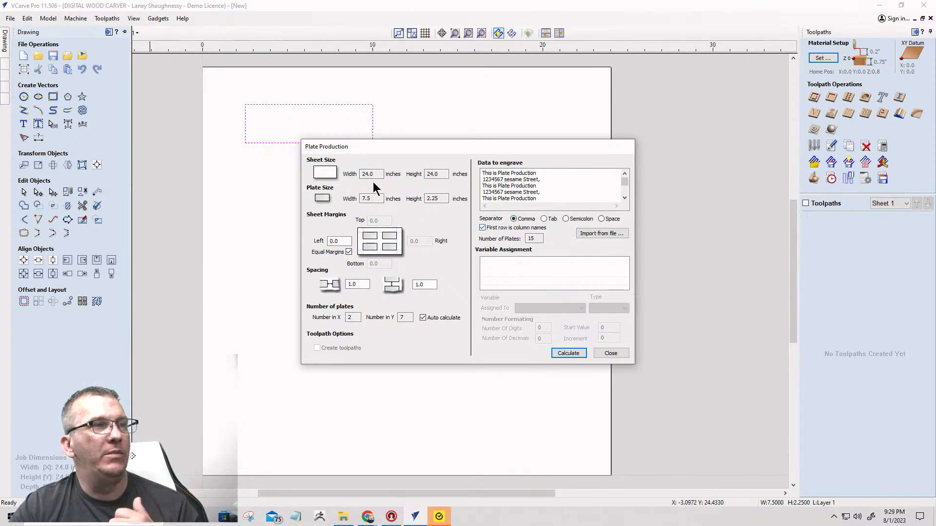
Set equal sheet margins of .125 inch in Plate Production, calculate the plate layout and close the form.
drag(340, 243, 317, 239)
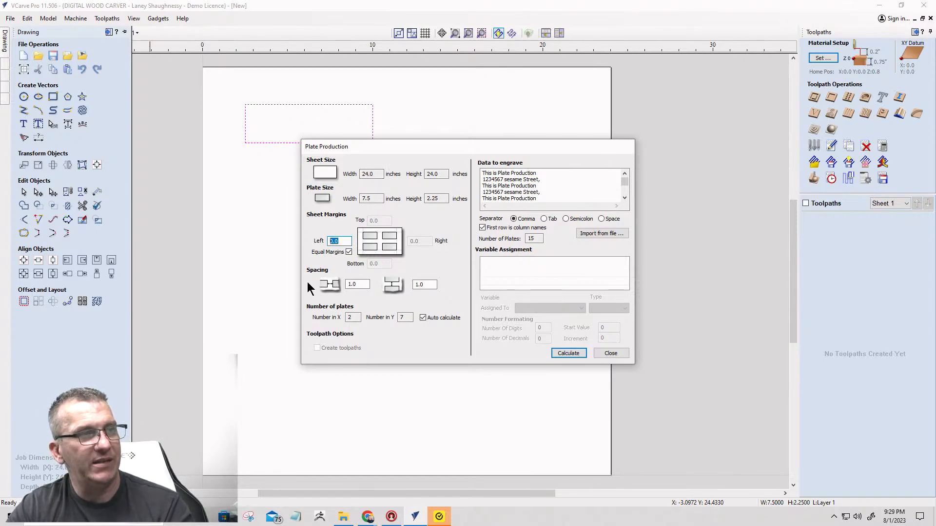
text(.125)
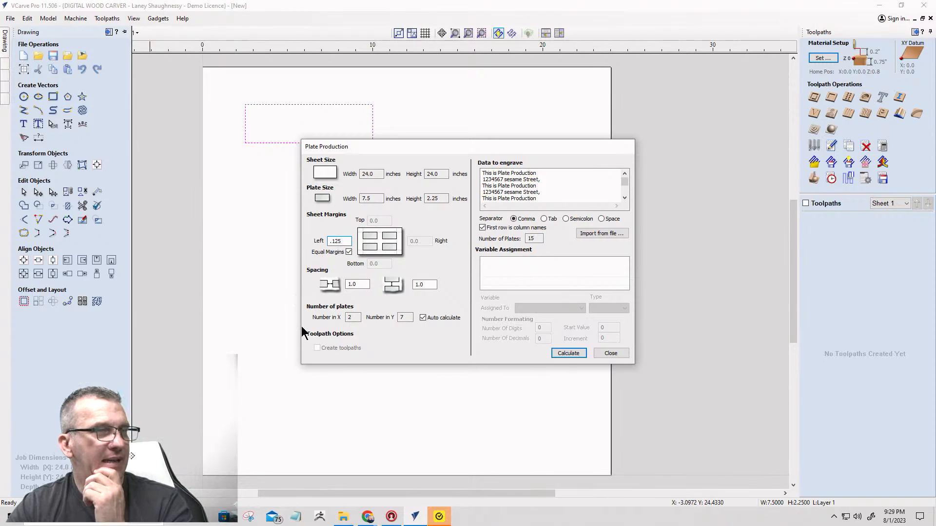
click(422, 318)
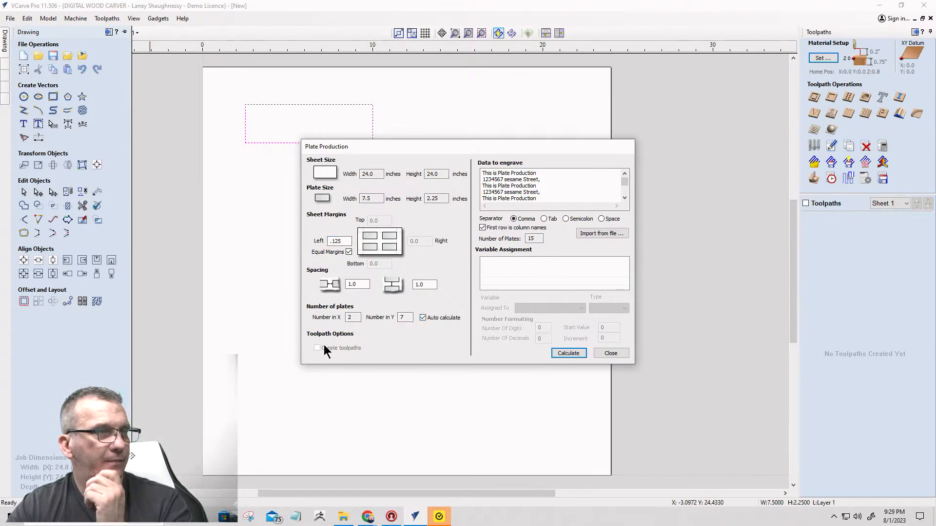
click(568, 354)
click(522, 388)
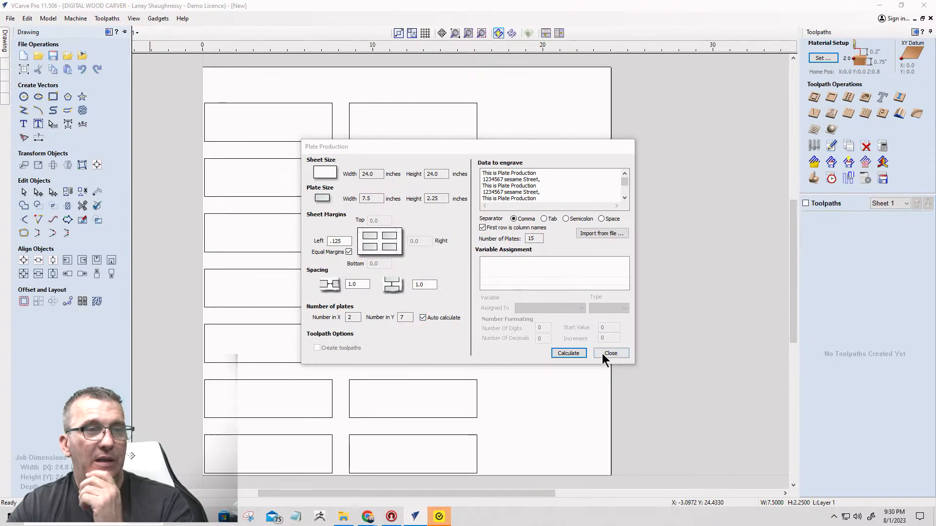
click(603, 354)
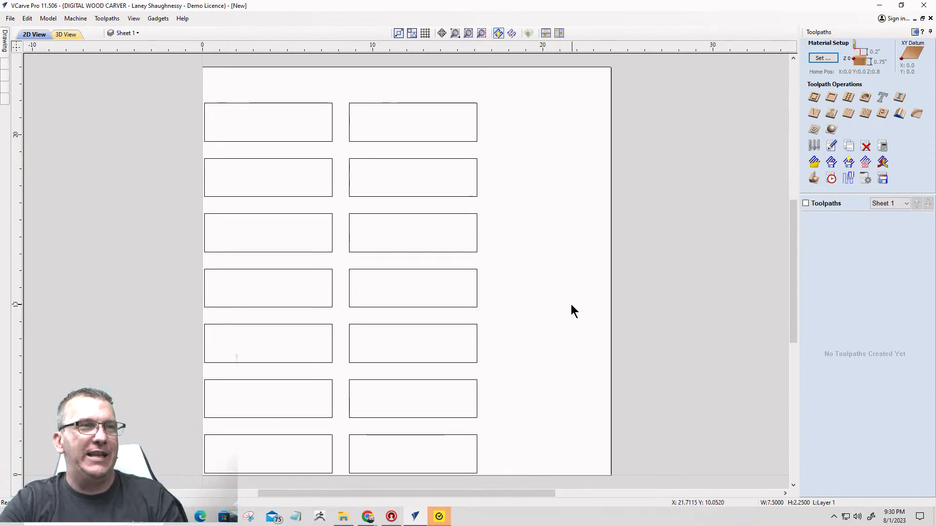
Delete all plate rectangles from the sheet, switch back to the drawing tools layout and briefly open the Draw Rectangle form.
drag(482, 451, 220, 114)
key(Delete)
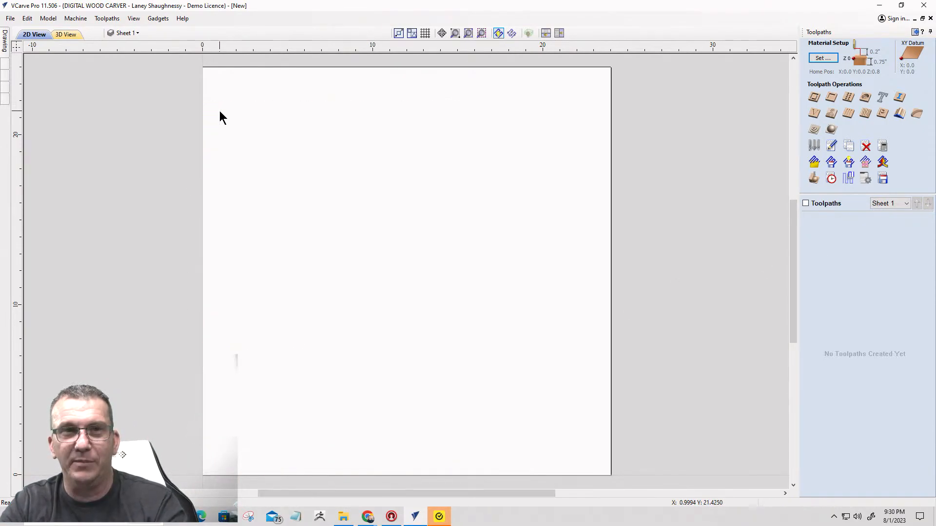
click(914, 32)
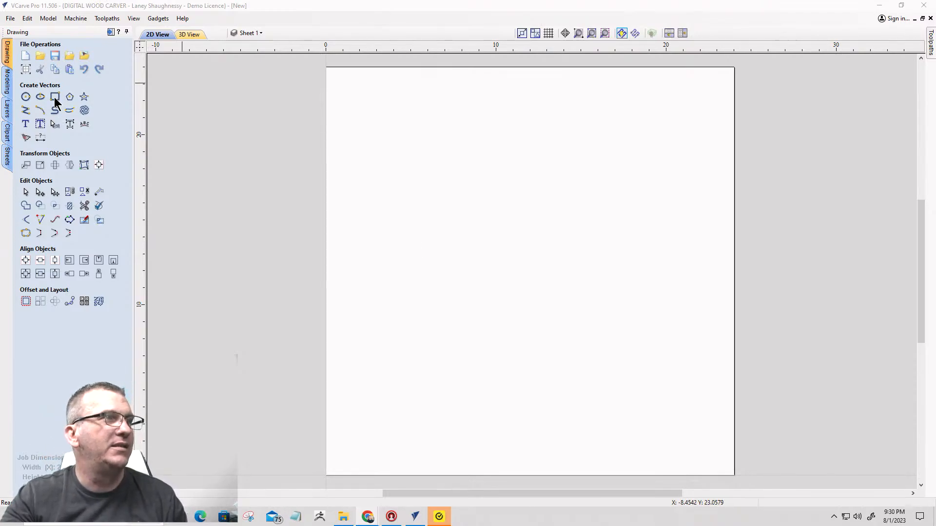
click(54, 98)
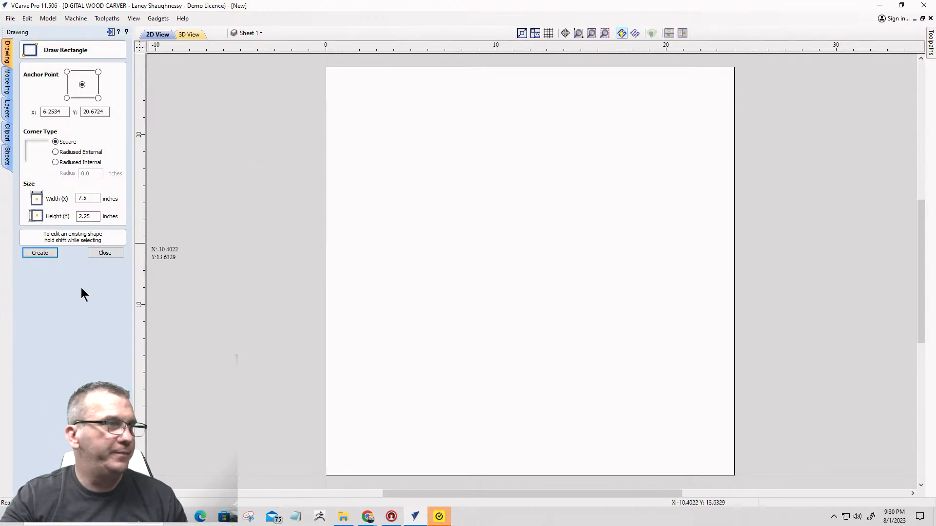
click(102, 254)
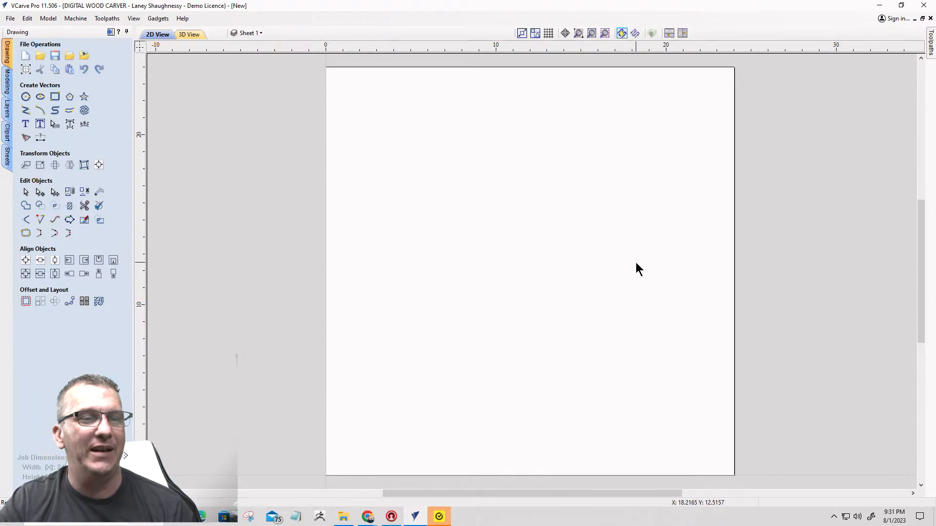
Close VCarve Pro without saving the changes and dismiss the Norton driver alert.
click(922, 7)
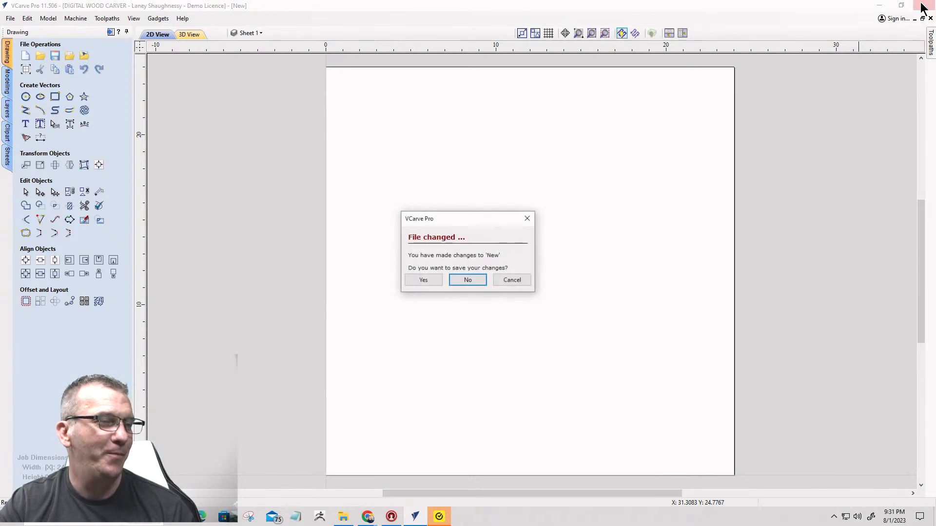
click(479, 277)
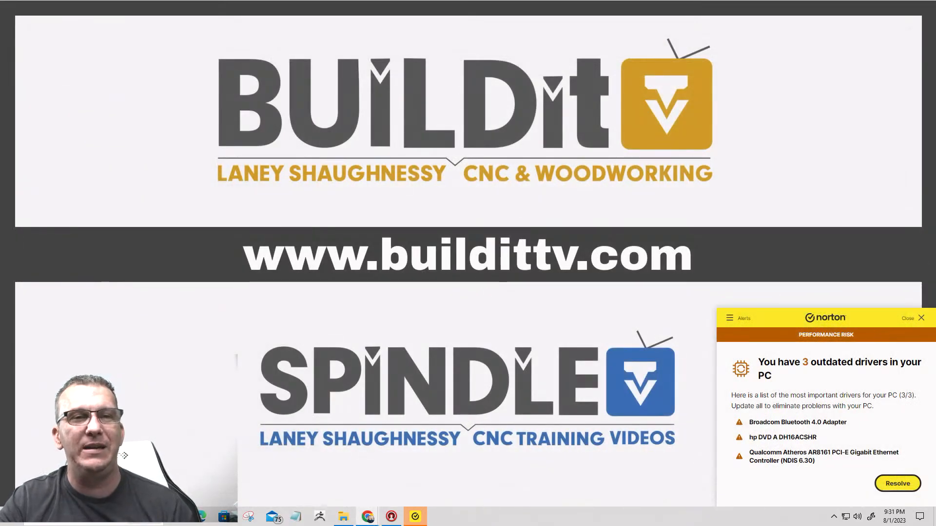
click(921, 318)
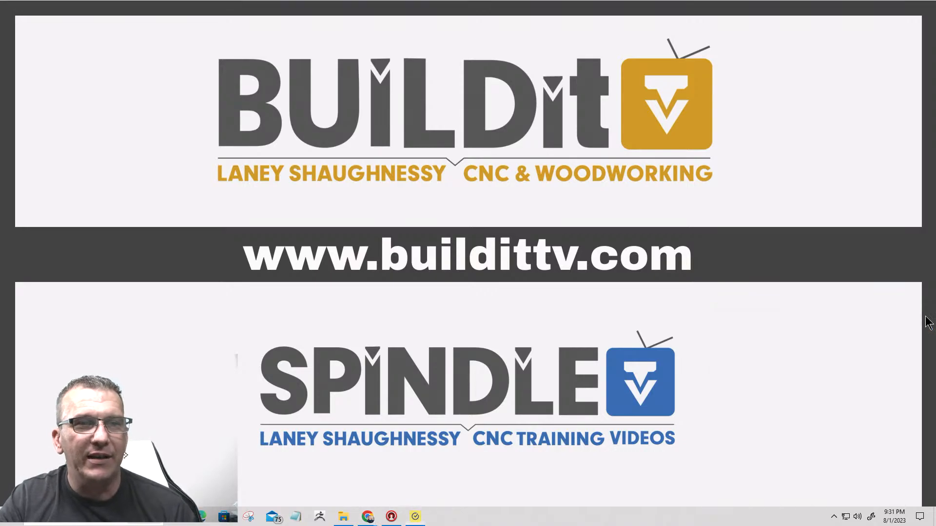
Start Aspire from its 11.5 program folder.
click(12, 516)
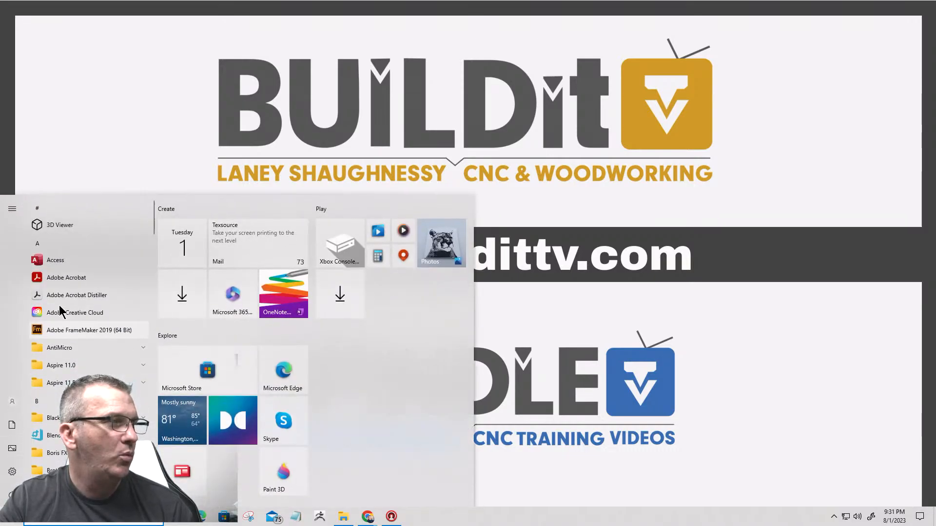
click(60, 383)
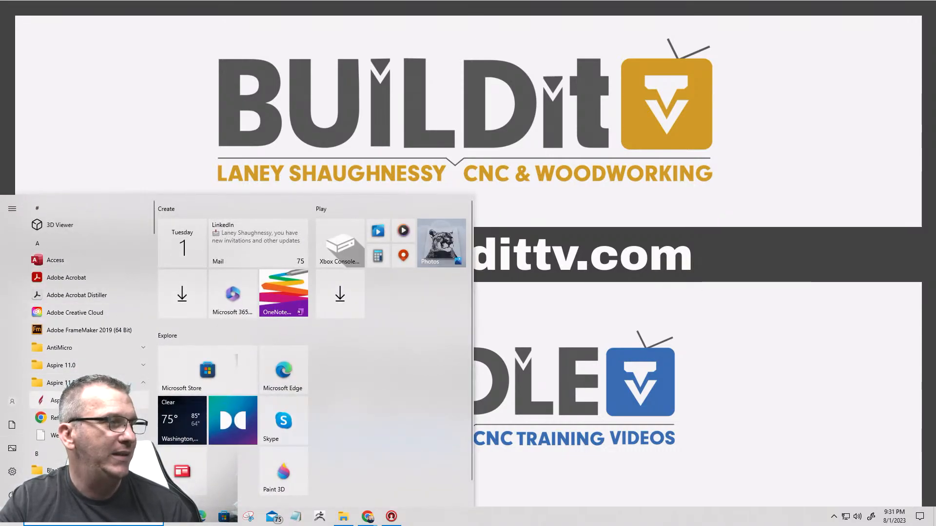
click(60, 399)
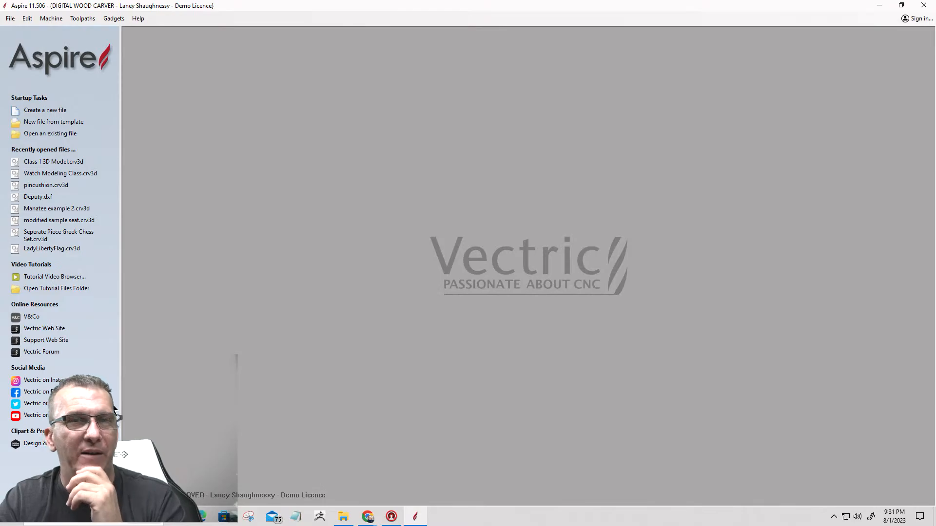
Create a new single-sided 24 x 24 x 1.5 inch job with Standard (fastest) modeling resolution.
click(42, 112)
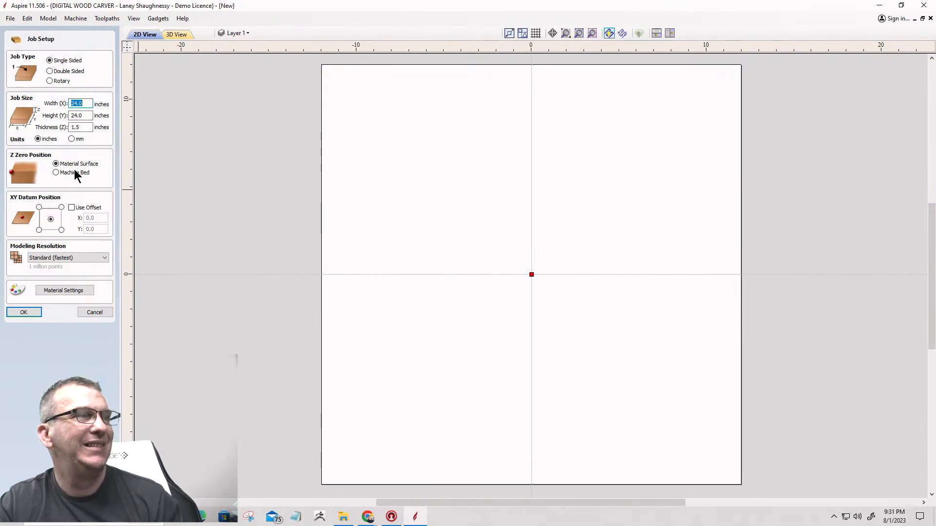
click(56, 257)
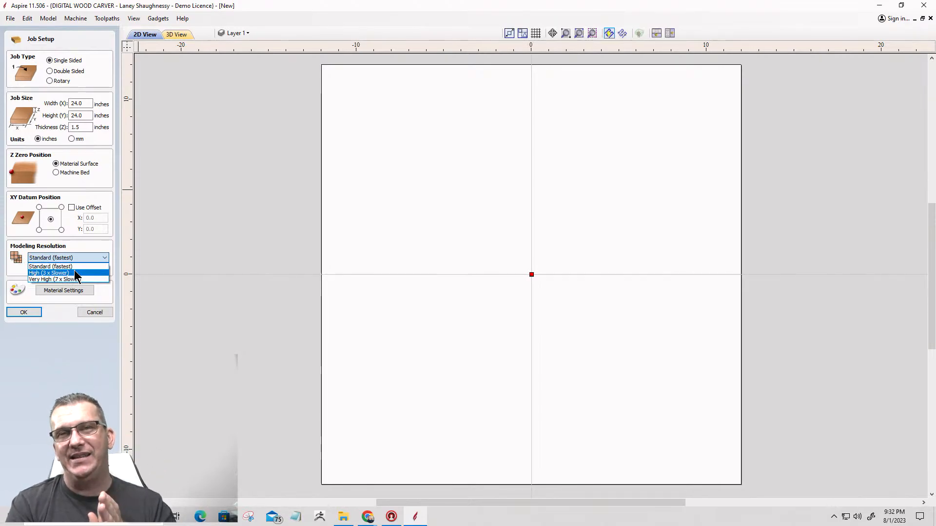
click(59, 267)
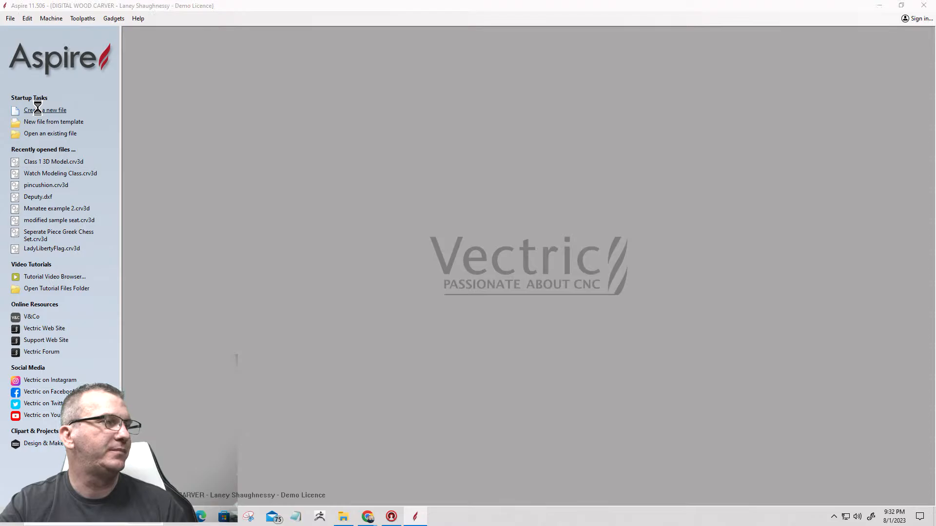
click(35, 104)
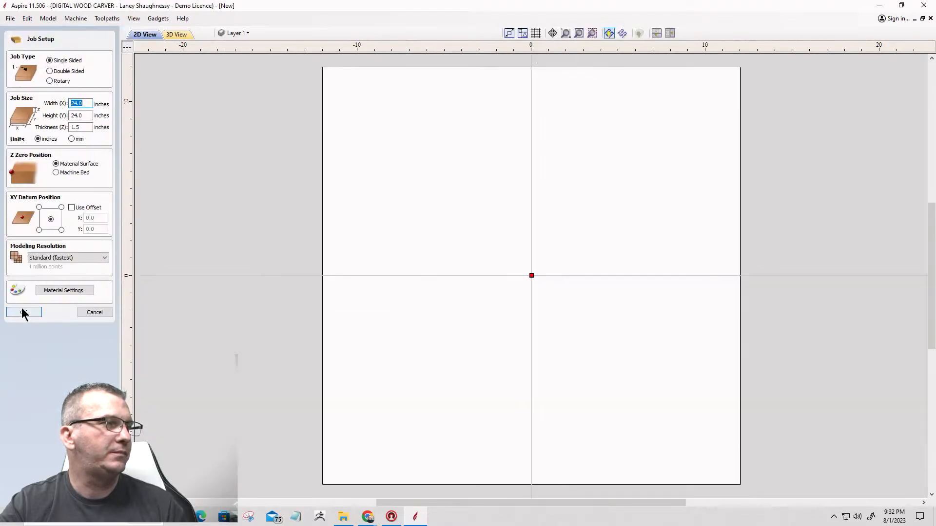
click(22, 310)
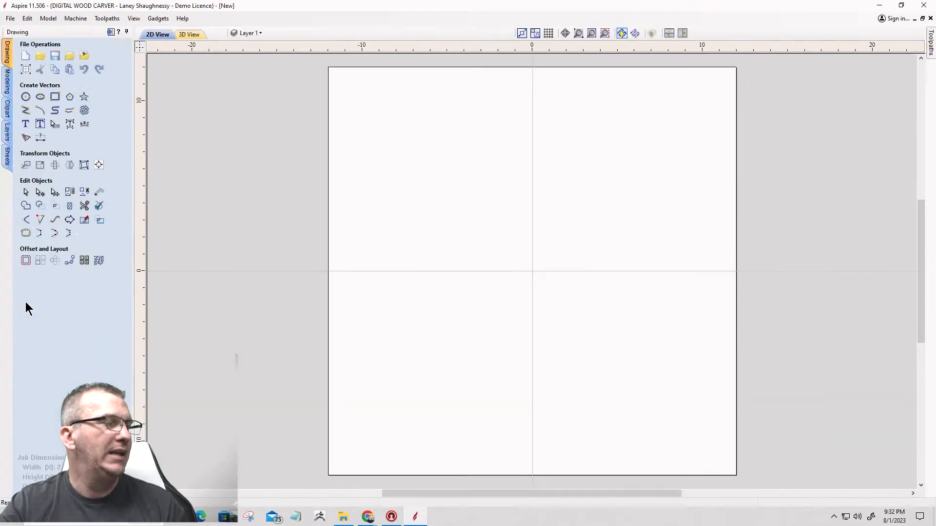
Place the alligator clipart model near the center of the sheet and enlarge it slightly from its corner.
click(8, 113)
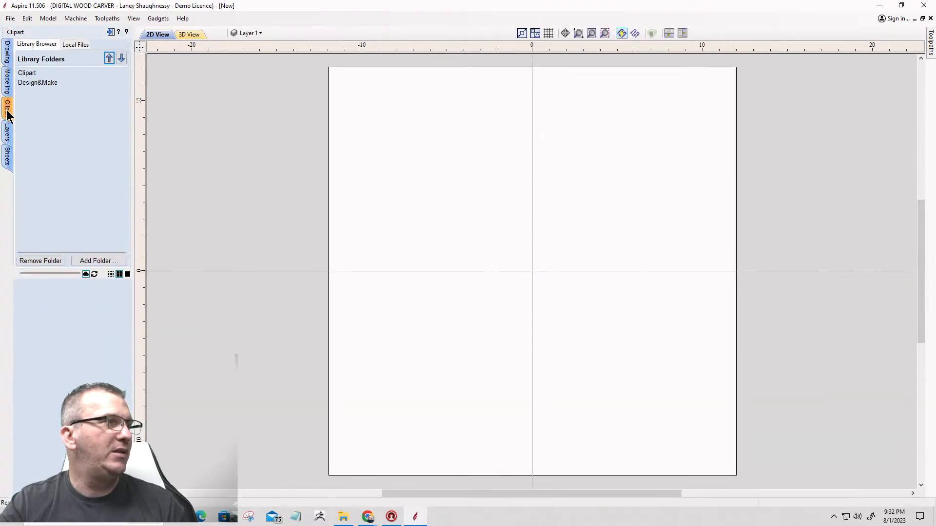
click(28, 73)
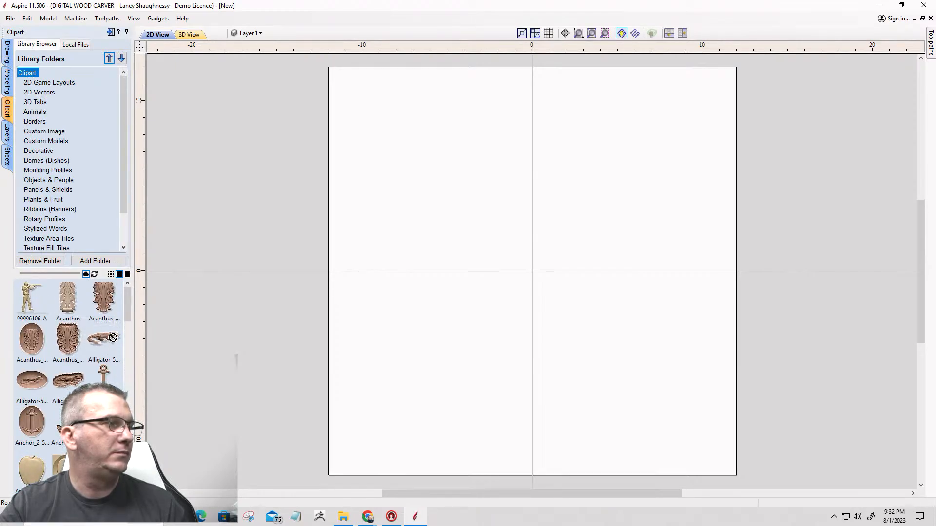
drag(112, 337, 529, 255)
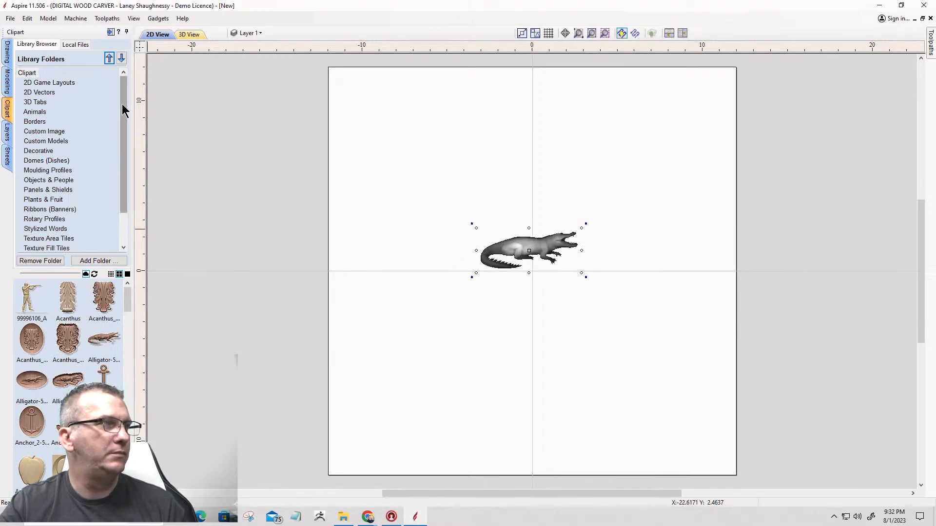
click(190, 35)
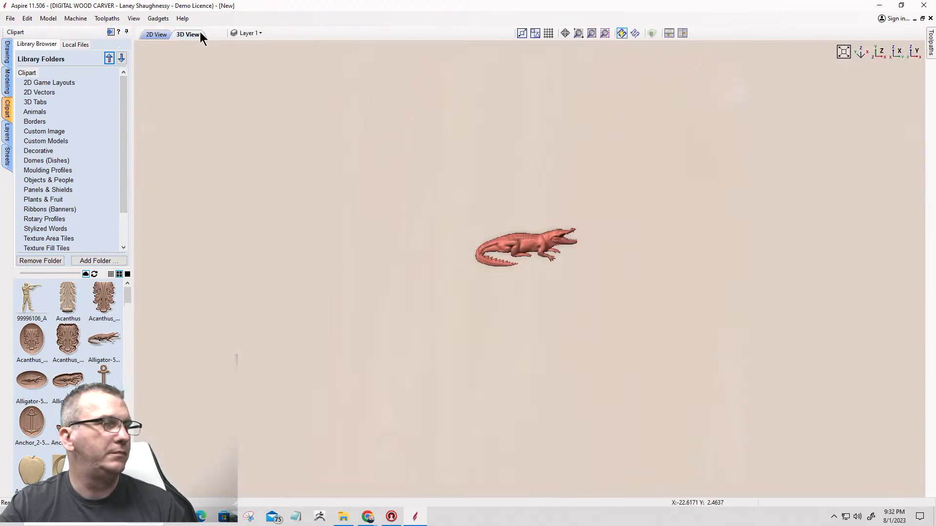
click(154, 35)
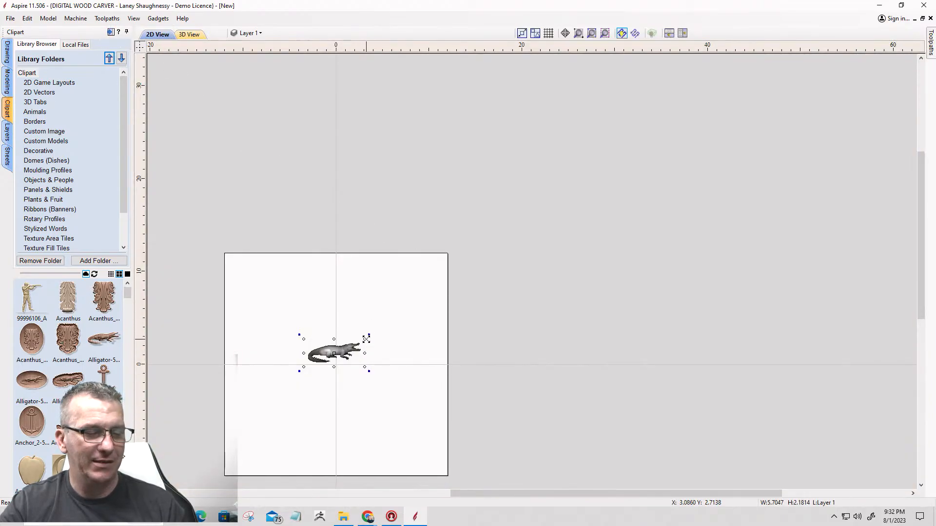
mouse_move(366, 339)
mouse_down()
mouse_move(411, 291)
mouse_move(372, 342)
mouse_move(383, 332)
mouse_up()
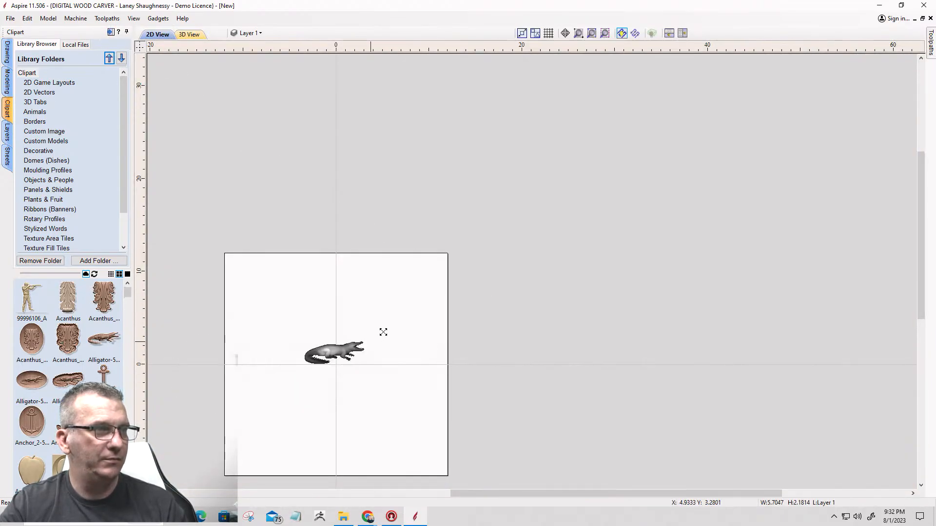
Examine the alligator model's edges and surface detail up close in the 3D view.
click(190, 34)
scroll(480, 238, up, 5)
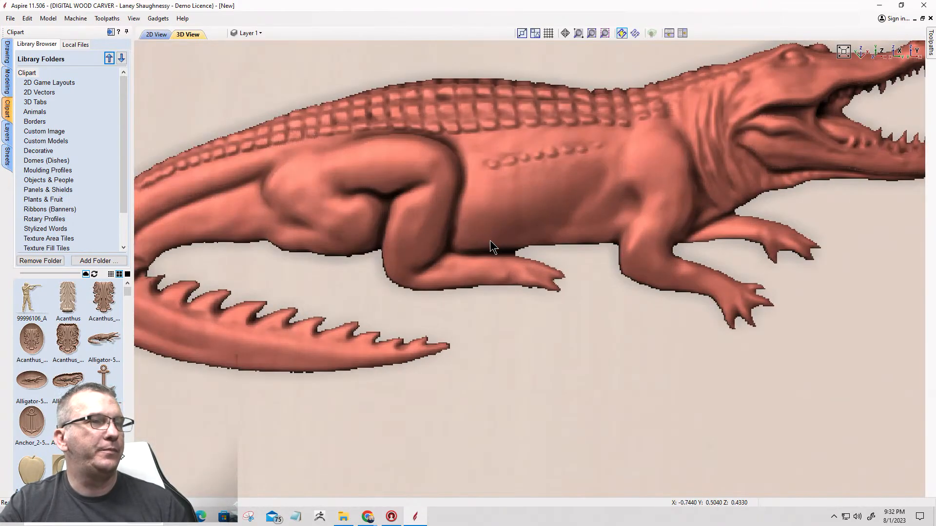
scroll(463, 322, up, 1)
drag(462, 302, 395, 288)
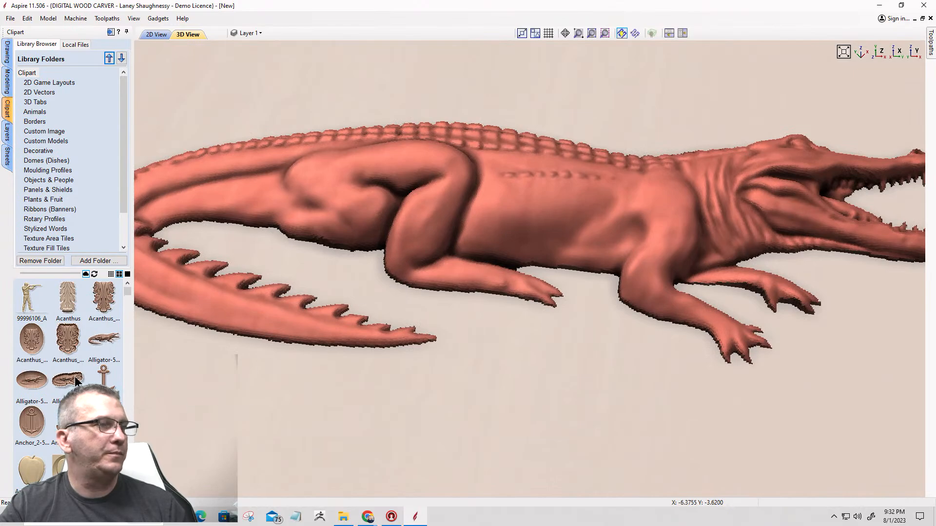
Change the job's modeling resolution to Very High (7 x Slower), passing through High (3 x Slower), and apply the setup.
click(8, 55)
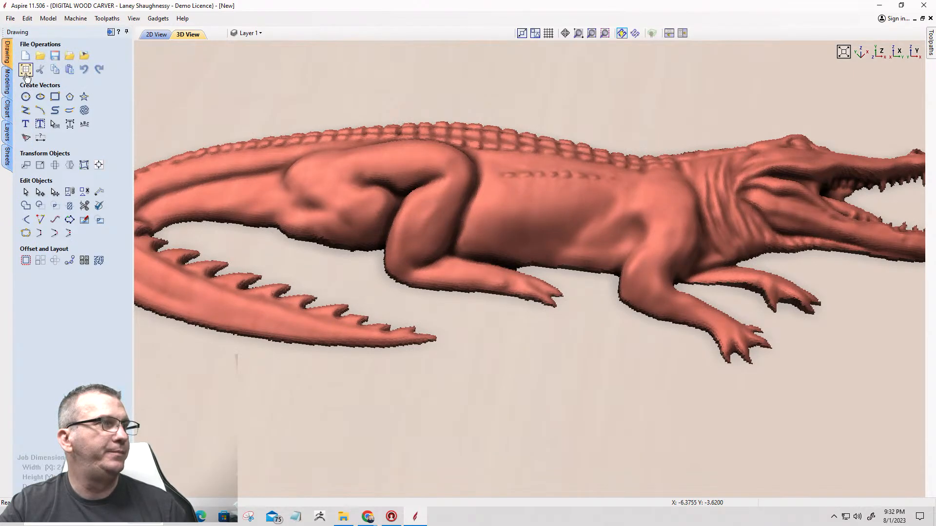
click(25, 72)
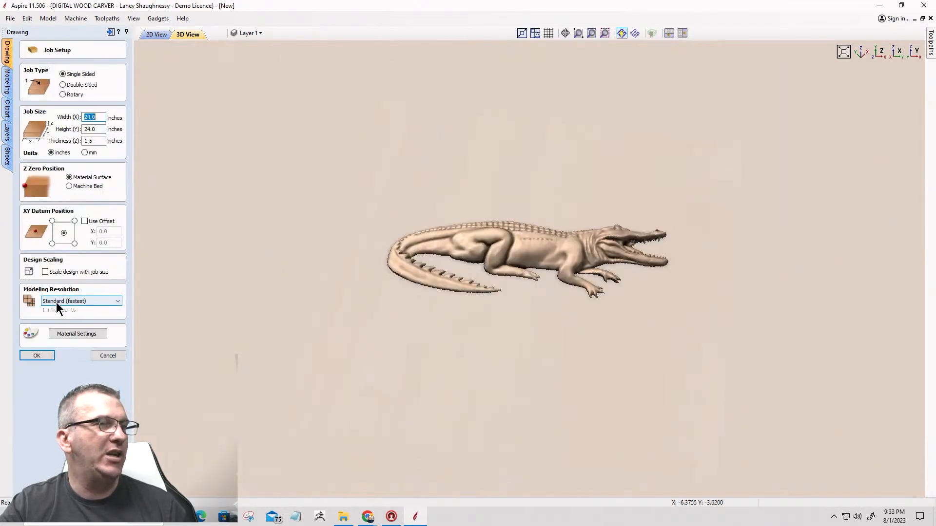
scroll(409, 267, up, 4)
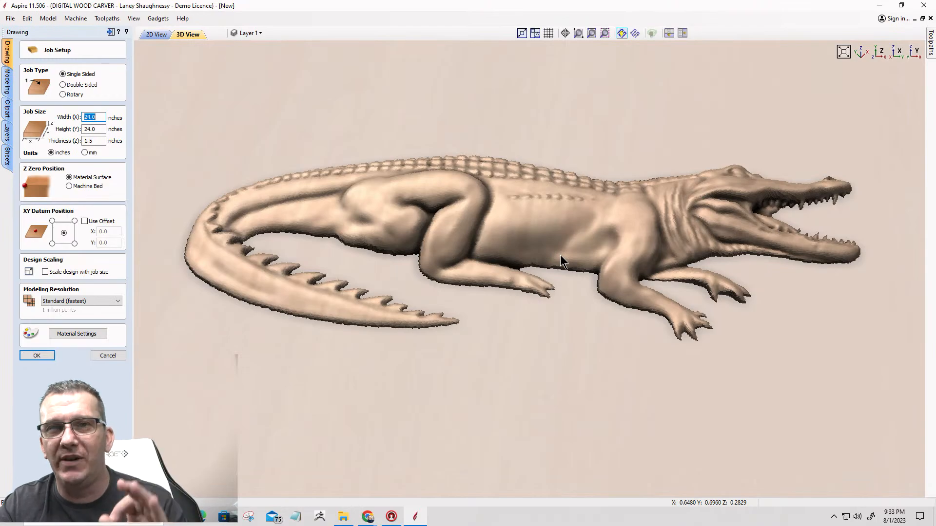
drag(573, 338, 467, 380)
click(53, 302)
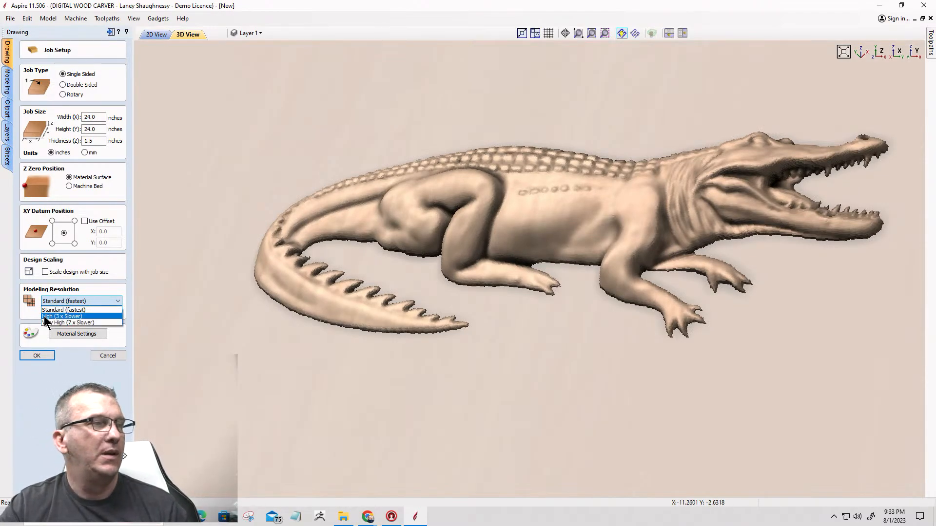
click(44, 315)
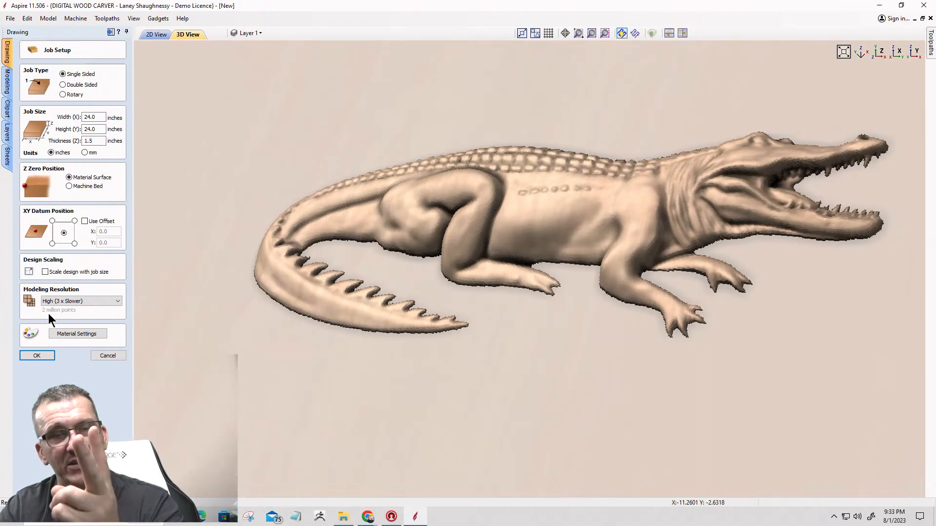
click(50, 301)
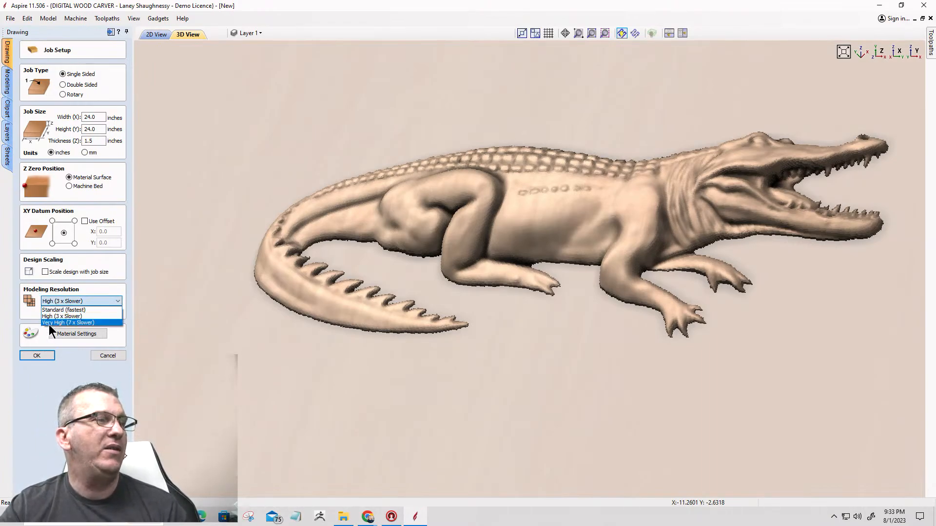
click(48, 323)
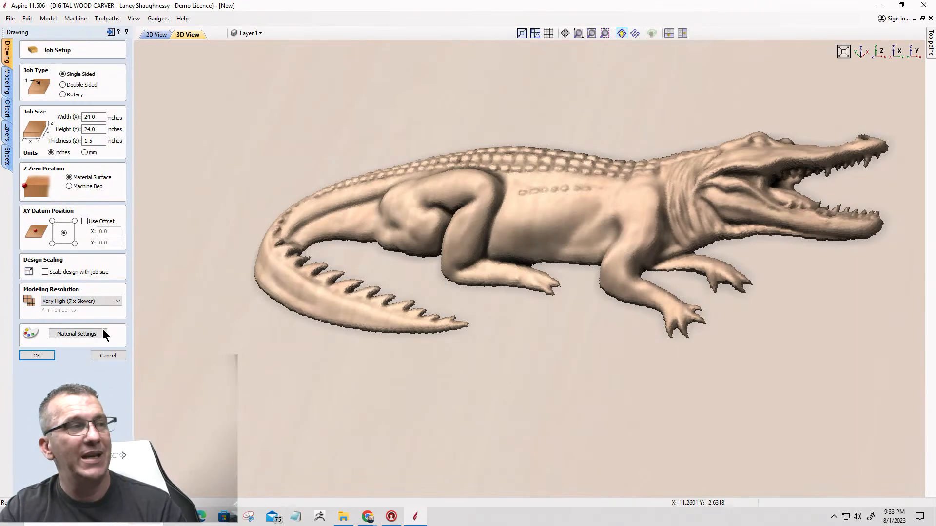
click(84, 300)
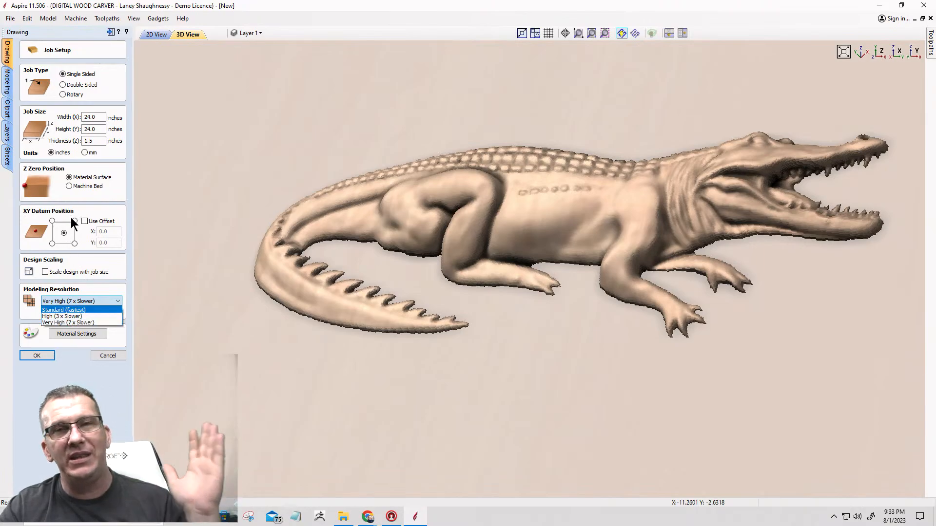
click(45, 349)
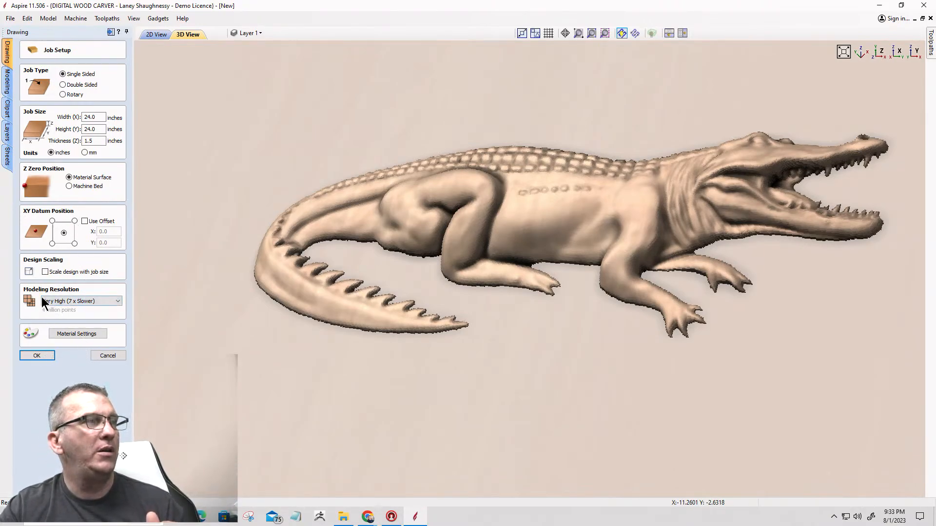
click(33, 356)
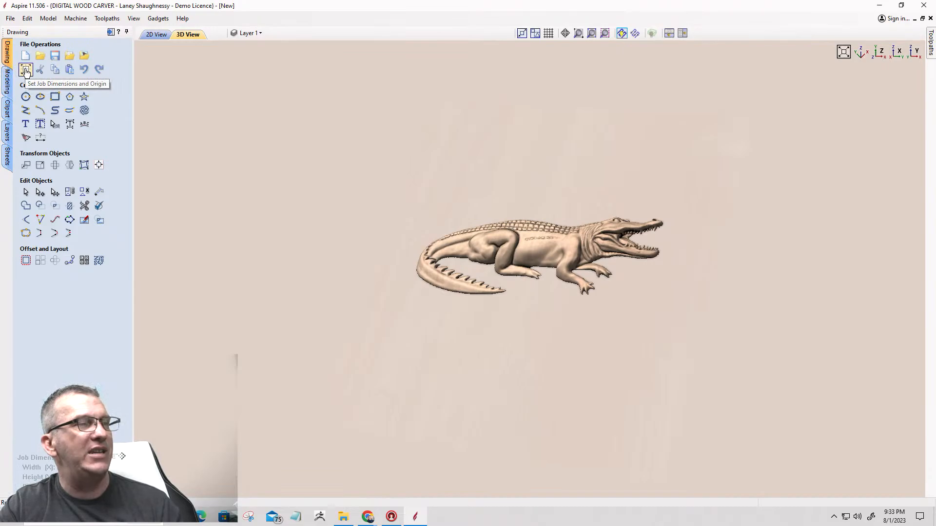
Preview the Extremely High (20 x Slower) and Maximum (50 x Slower) modeling resolutions in the job setup without applying them.
click(25, 70)
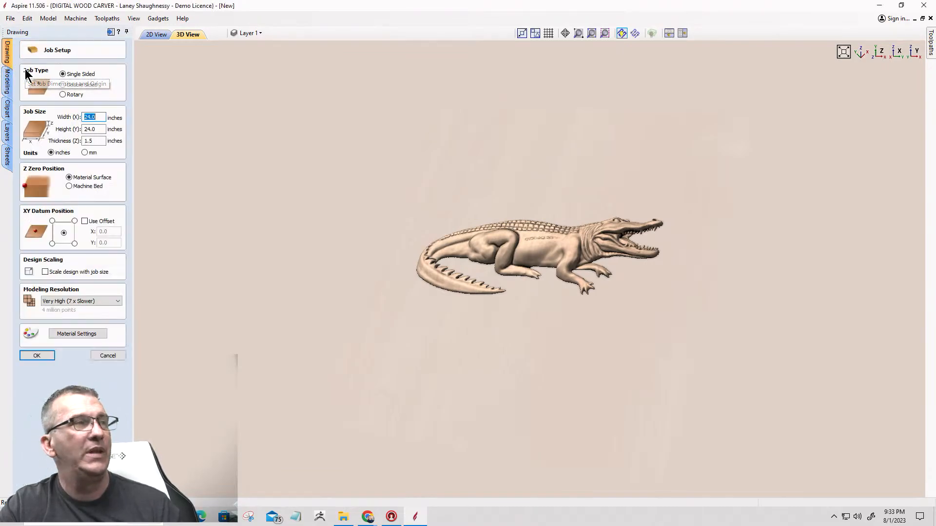
click(57, 301)
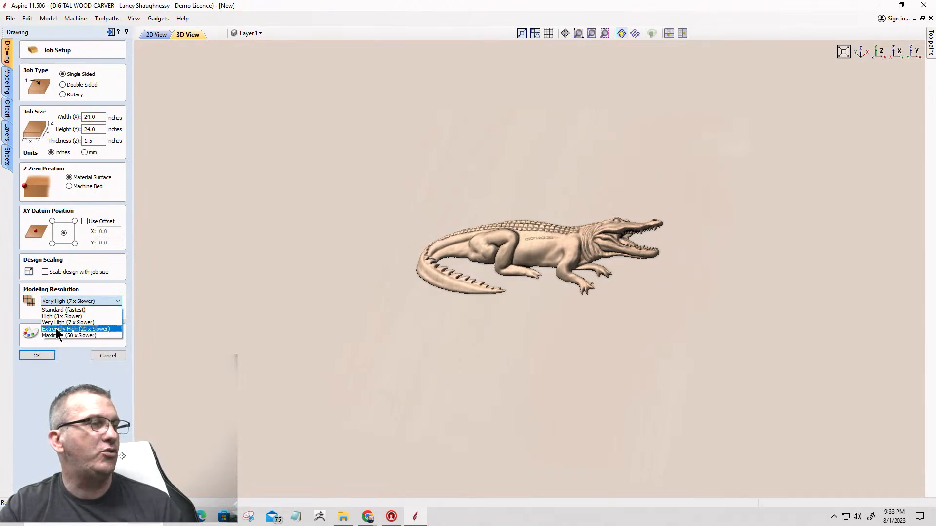
click(56, 329)
click(69, 302)
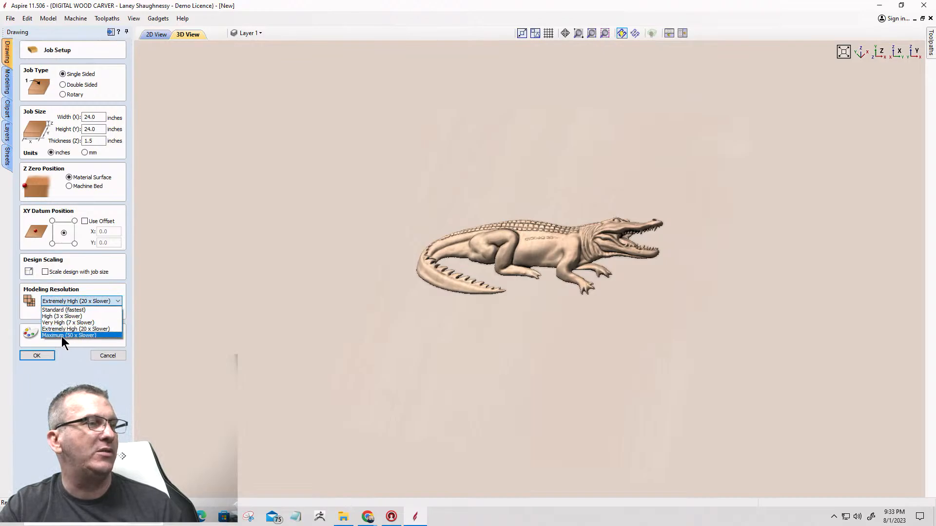
click(62, 336)
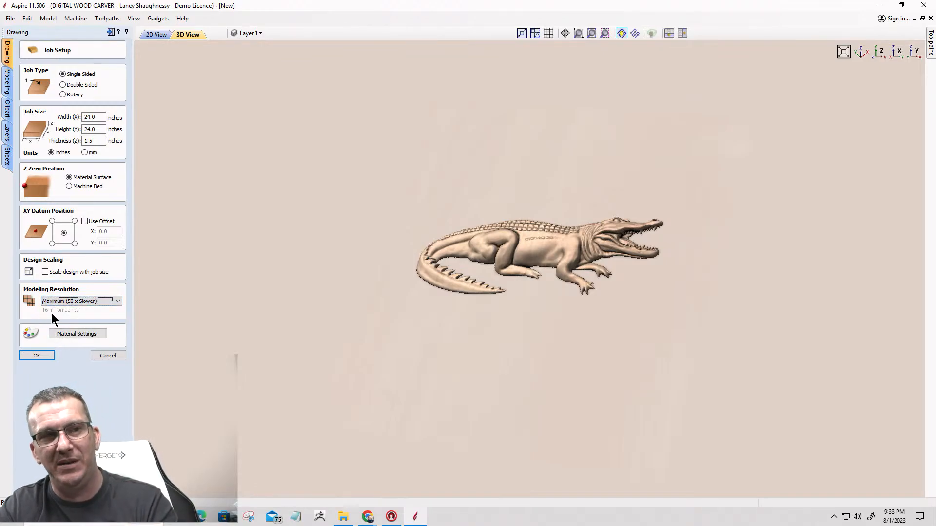
click(104, 355)
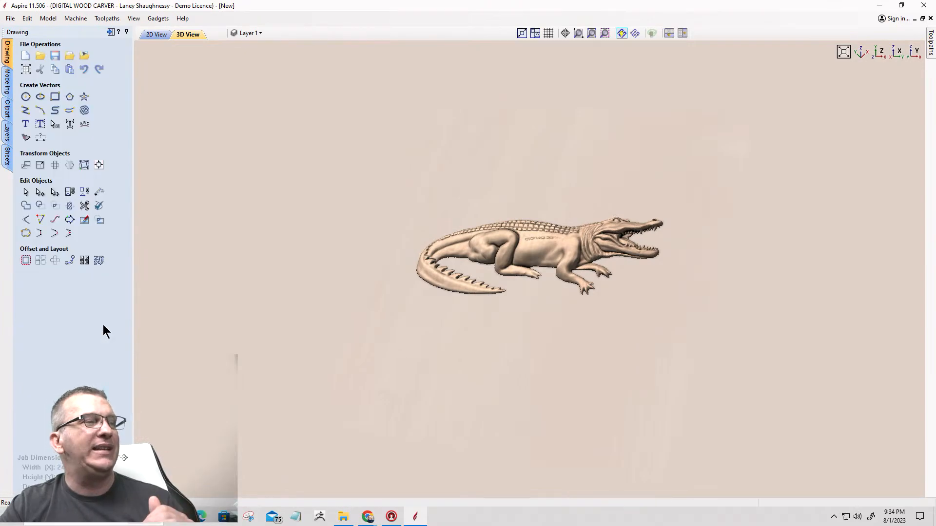
Close the current alligator job without saving it.
click(10, 18)
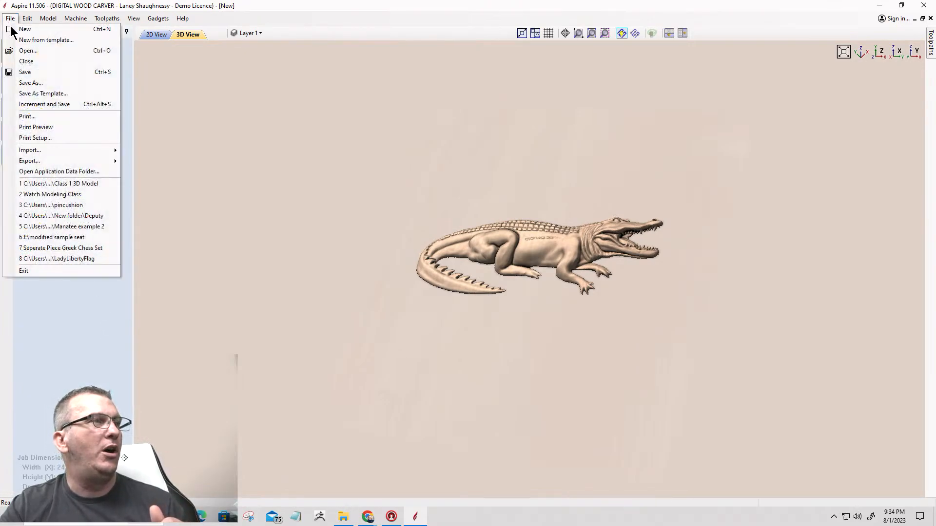
click(26, 65)
click(464, 282)
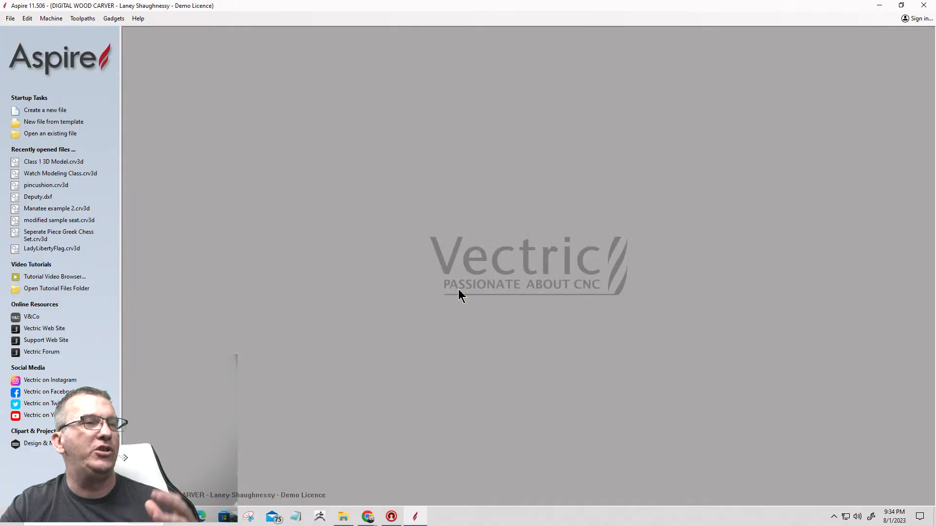
Create a new single-sided 24 x 24 x 1.5 inch job with its modeling resolution at Standard (fastest).
click(46, 112)
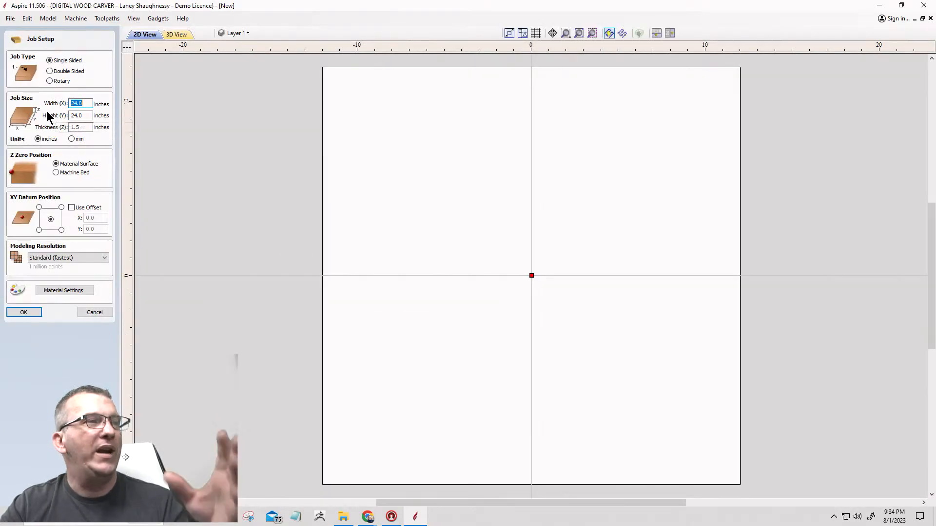
click(67, 259)
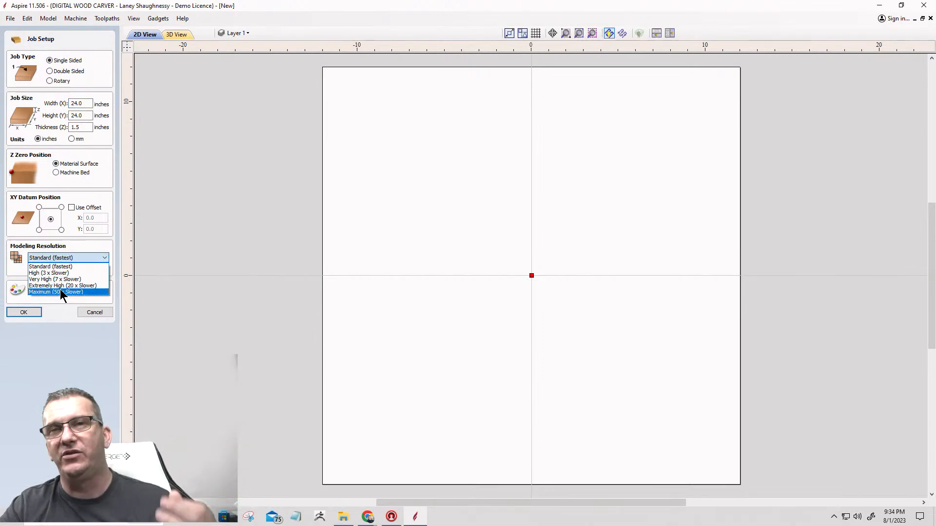
click(49, 268)
click(24, 313)
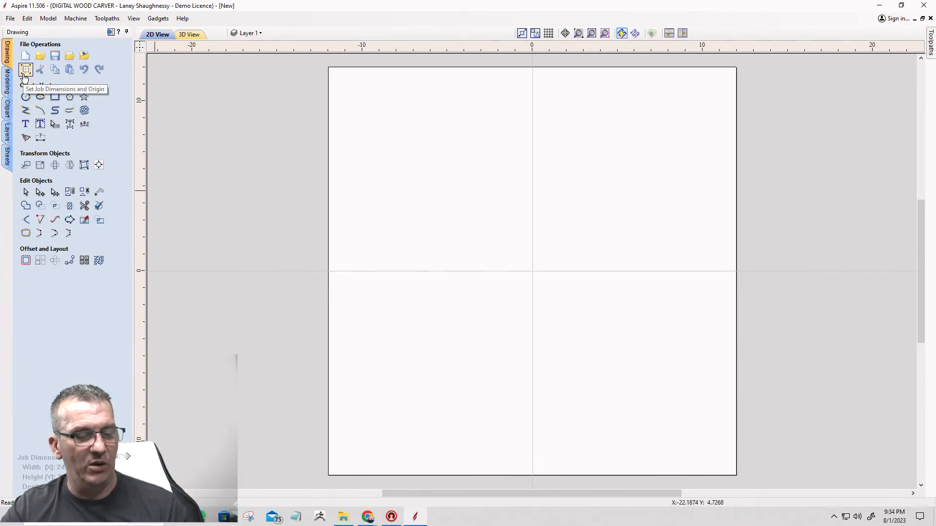
Change the empty job's modeling resolution to Extremely High (20 x Slower) and apply it.
click(25, 71)
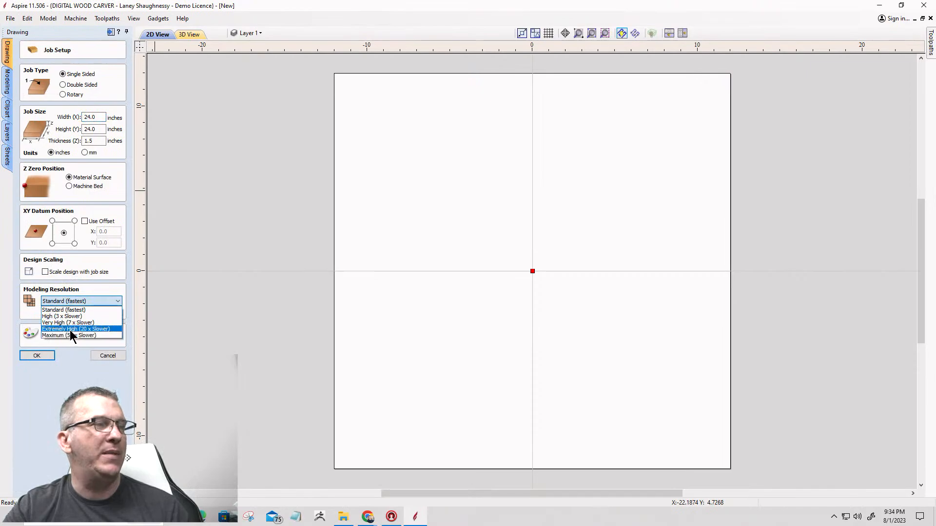
click(69, 329)
click(35, 357)
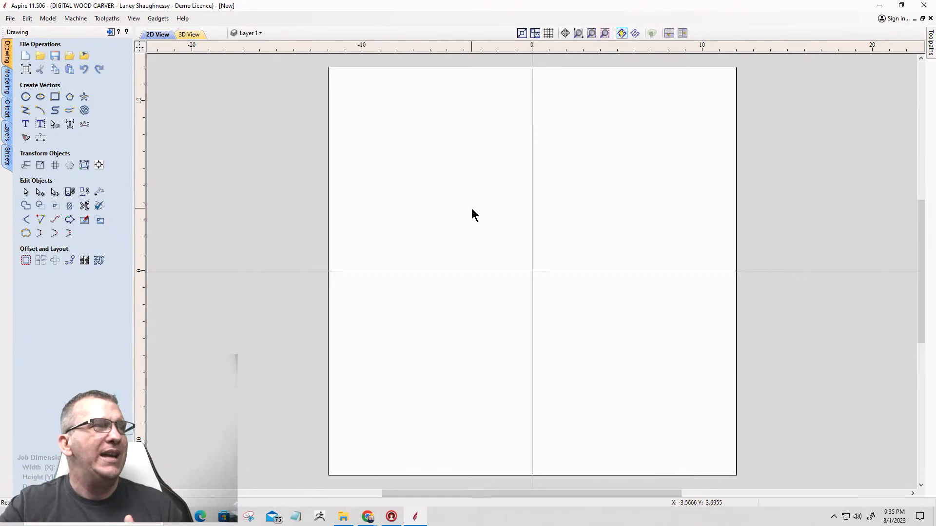
Place the alligator clipart model at the center of the sheet and enlarge it to about 15 x 5.7 inches.
click(5, 109)
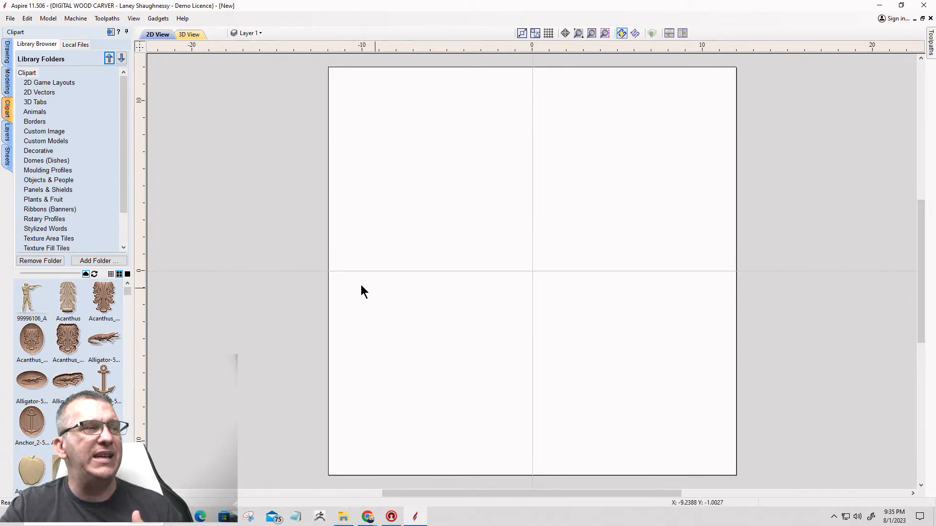
drag(106, 339, 489, 299)
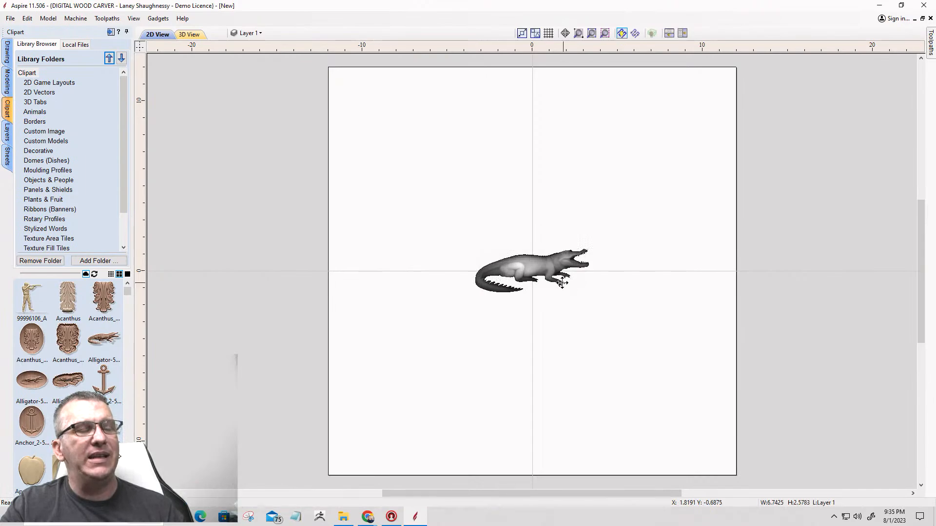
click(547, 271)
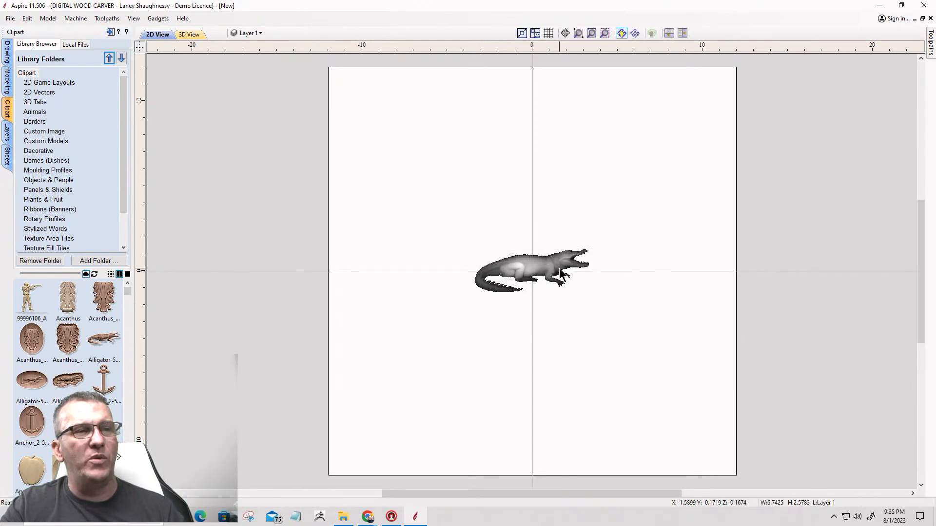
drag(593, 297, 611, 319)
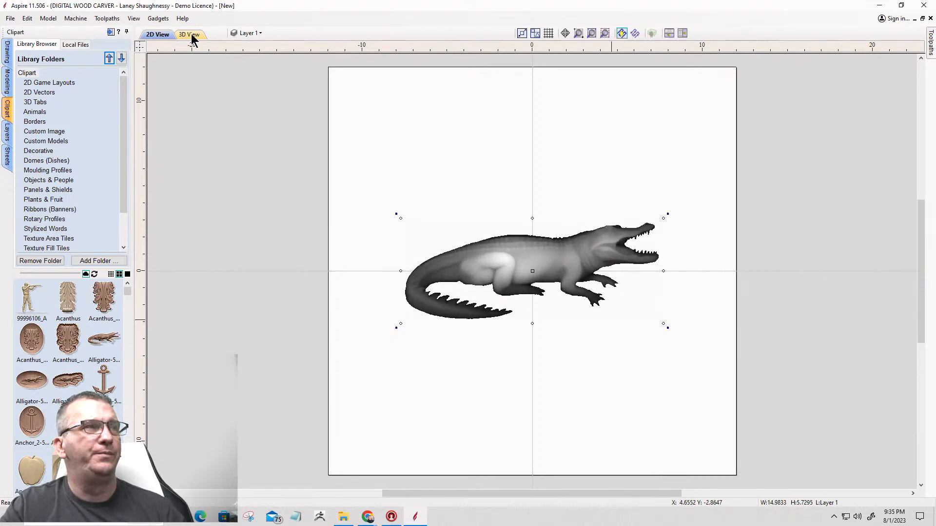
Examine the enlarged alligator's scales, teeth and edges up close in the 3D view.
click(190, 35)
scroll(517, 267, up, 6)
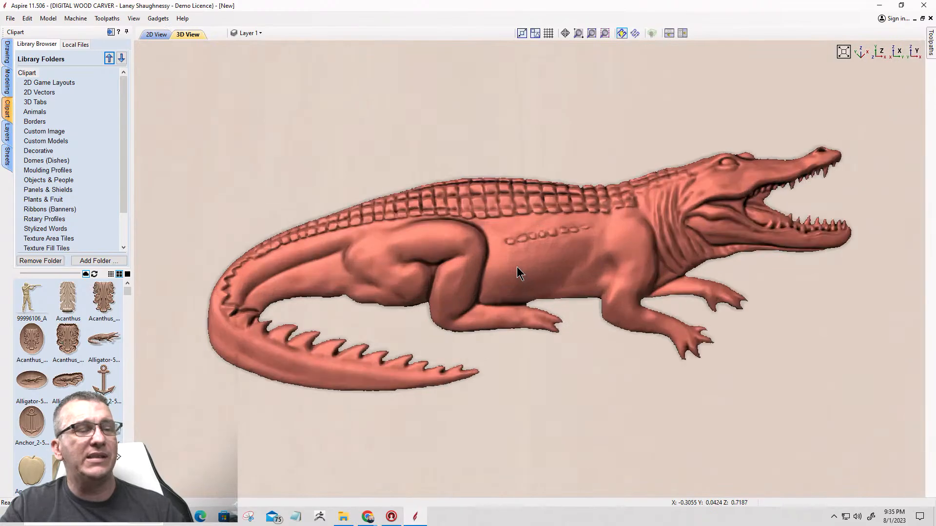
scroll(516, 268, up, 1)
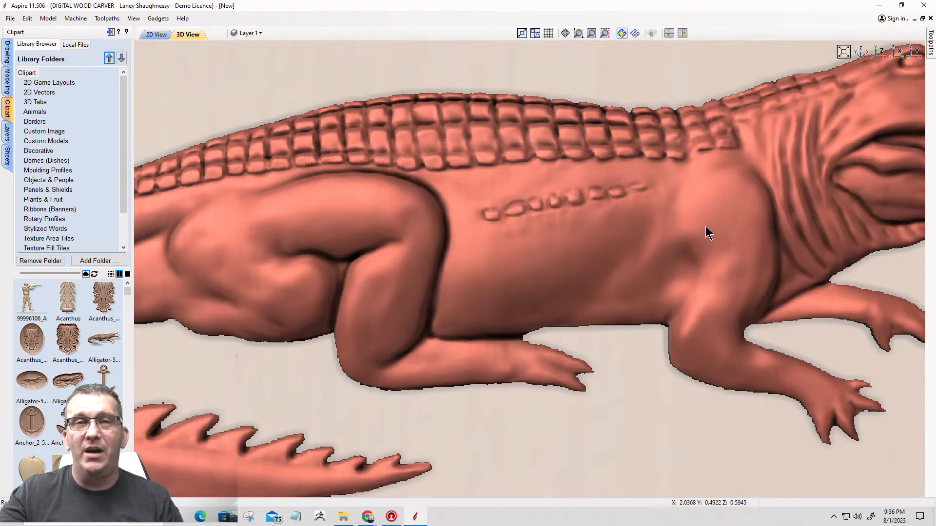
Lower the alligator job's modeling resolution to Standard (fastest) and inspect the model's surface again in 3D.
click(8, 51)
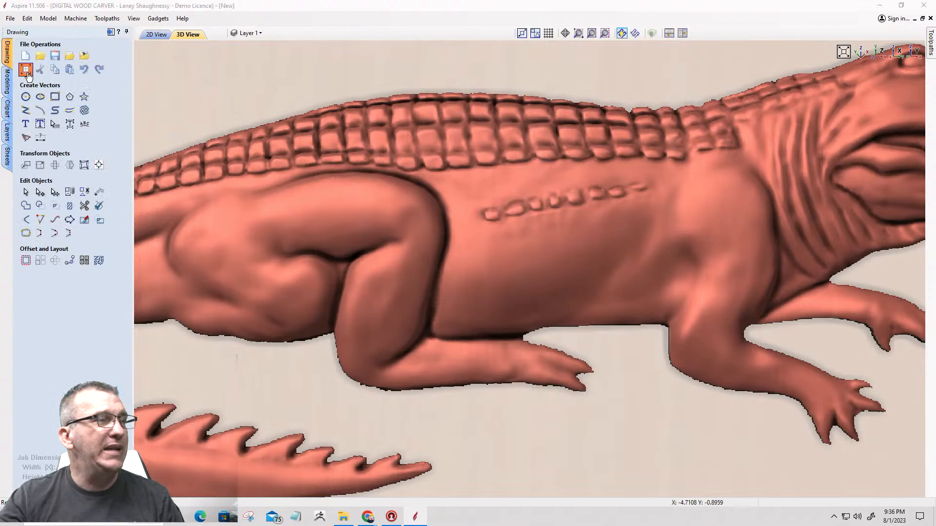
click(26, 70)
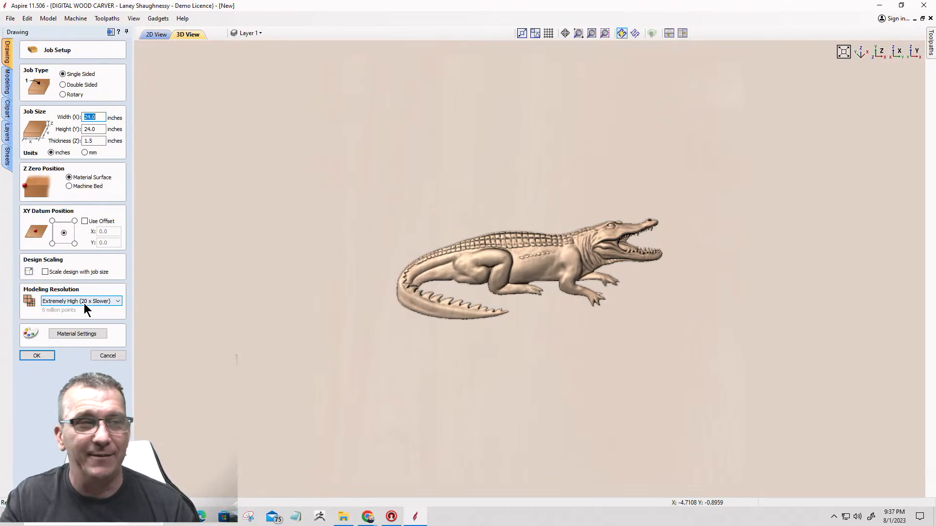
scroll(531, 268, up, 5)
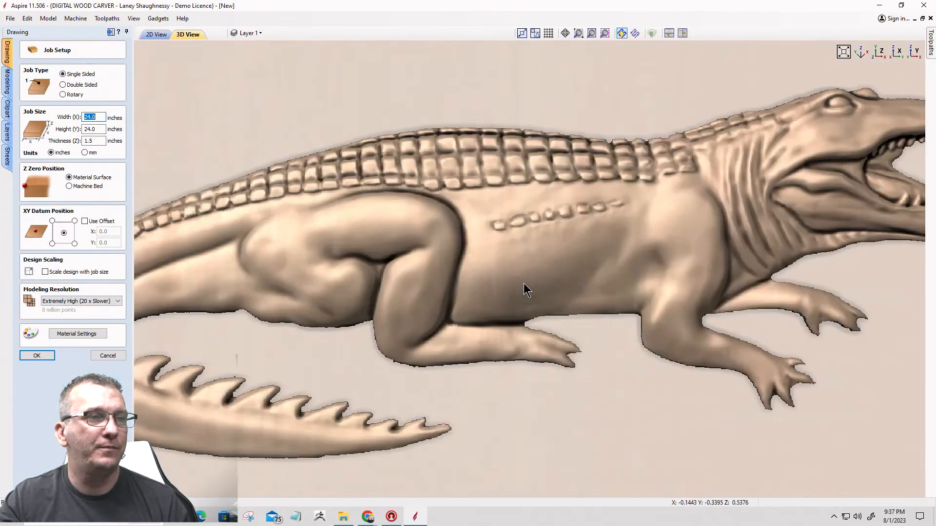
drag(513, 278, 378, 355)
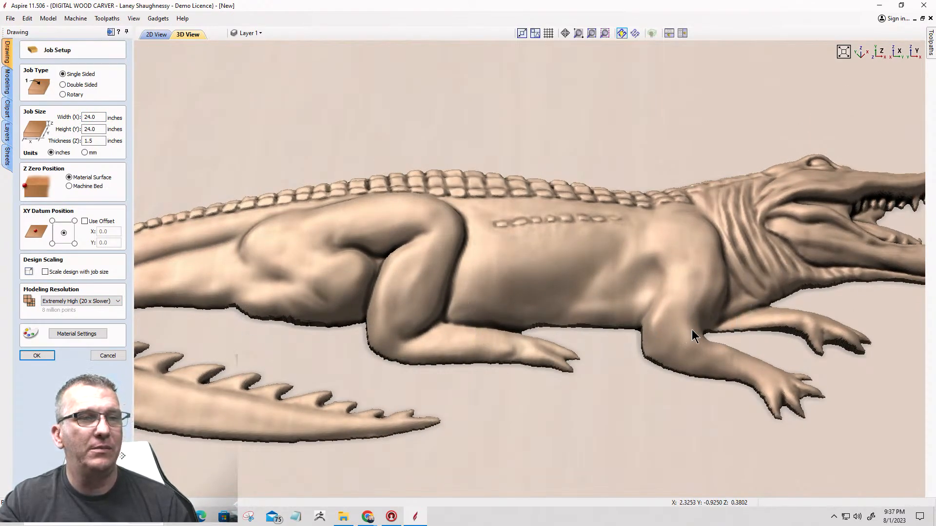
click(63, 302)
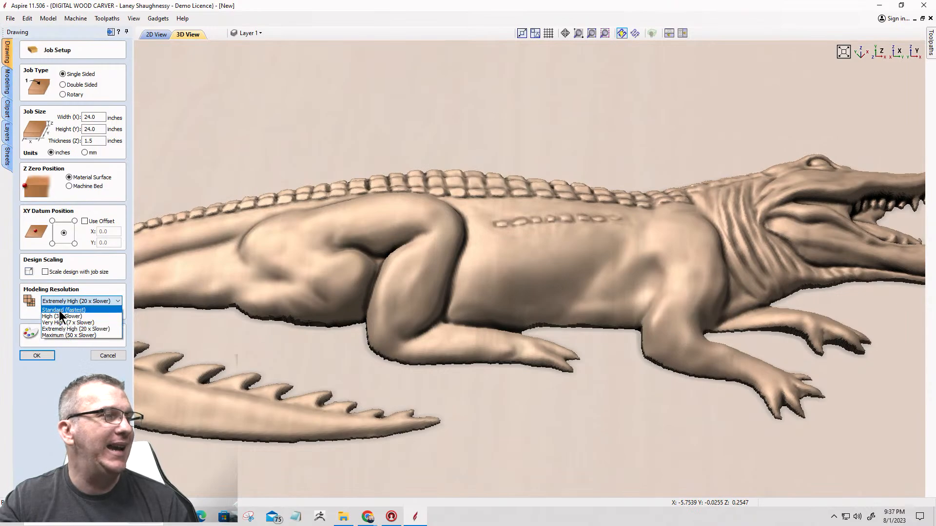
click(59, 310)
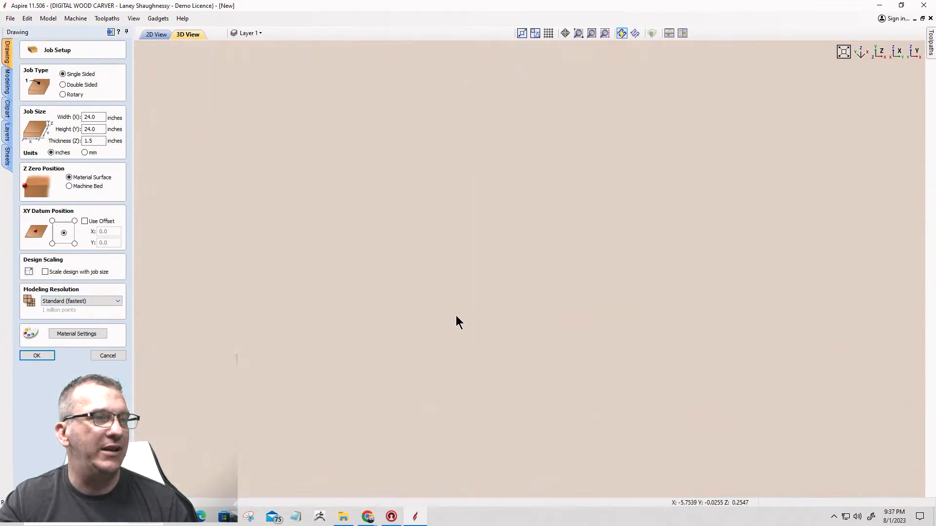
scroll(506, 268, up, 4)
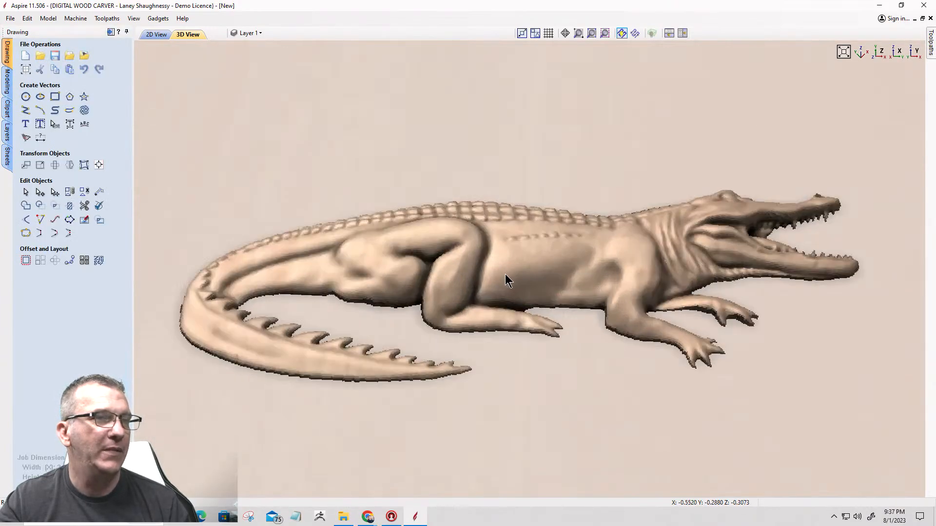
Examine the alligator's hind leg, belly and outline up close in 3D at the Standard resolution, checking the job setup without changing it.
scroll(504, 274, up, 5)
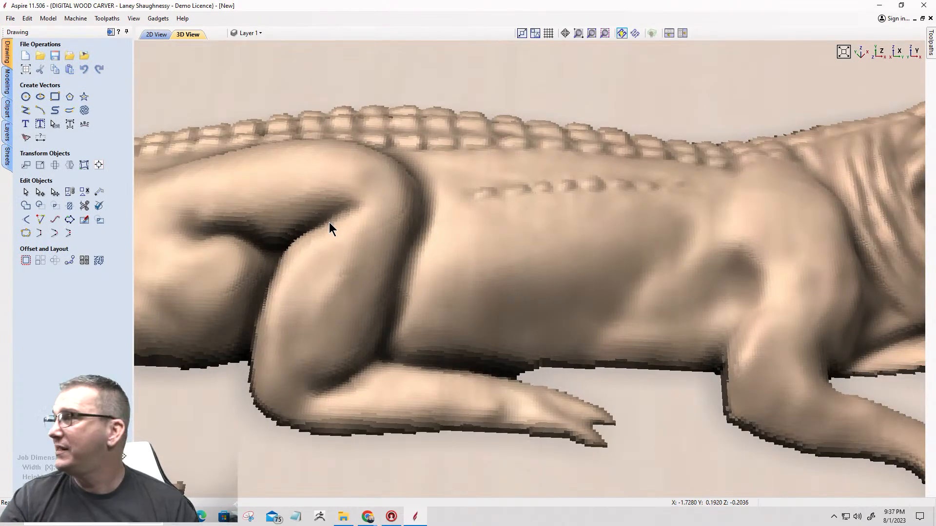
scroll(406, 217, up, 2)
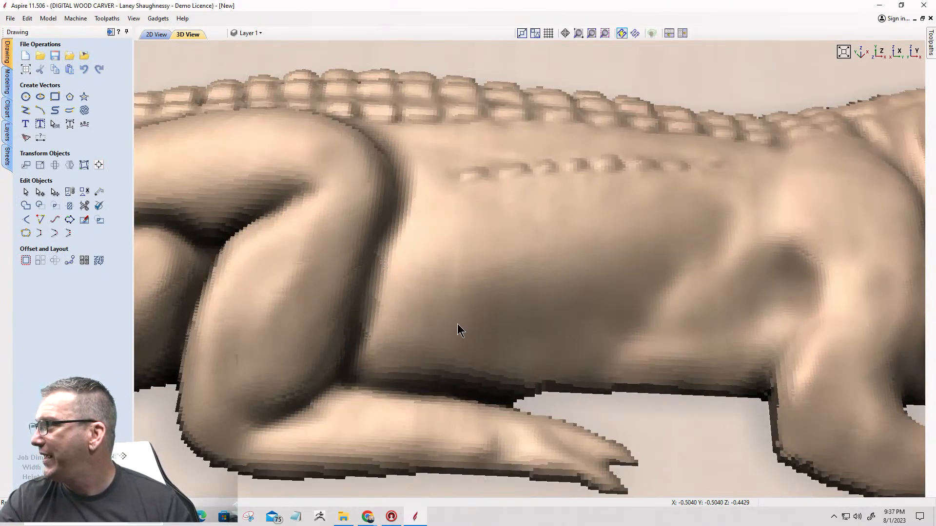
middle_drag(457, 323, 391, 207)
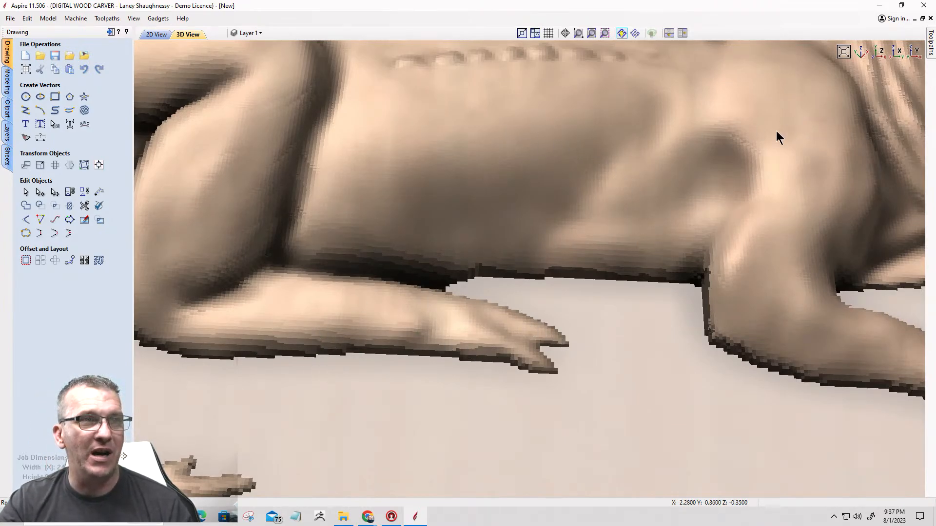
scroll(580, 226, down, 5)
scroll(586, 219, up, 3)
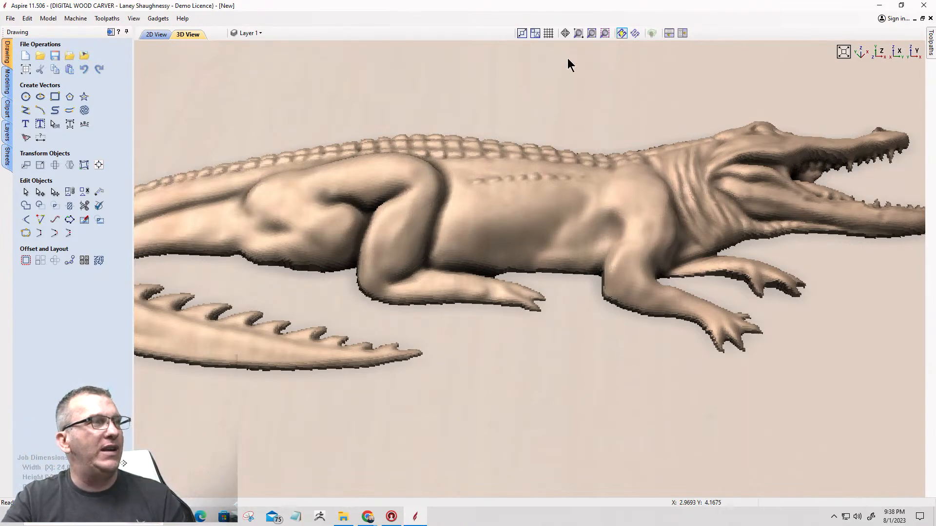
click(26, 69)
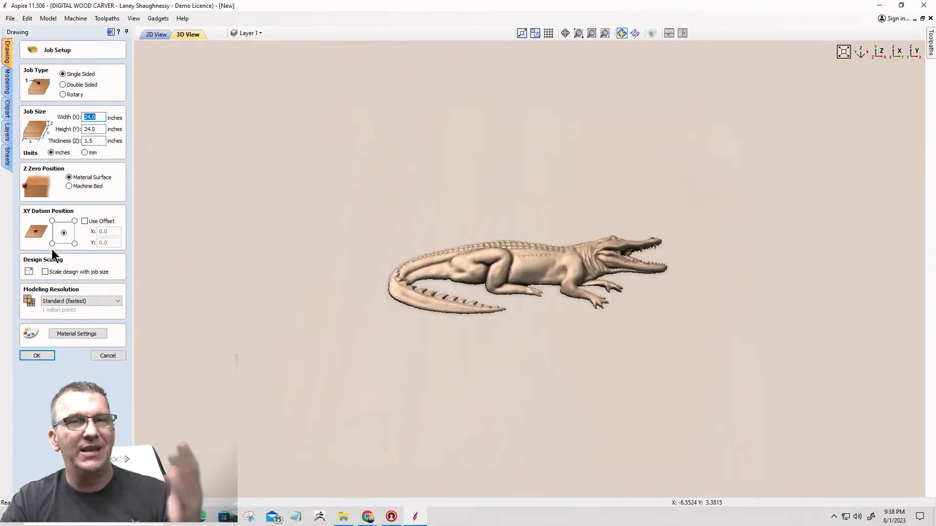
click(109, 355)
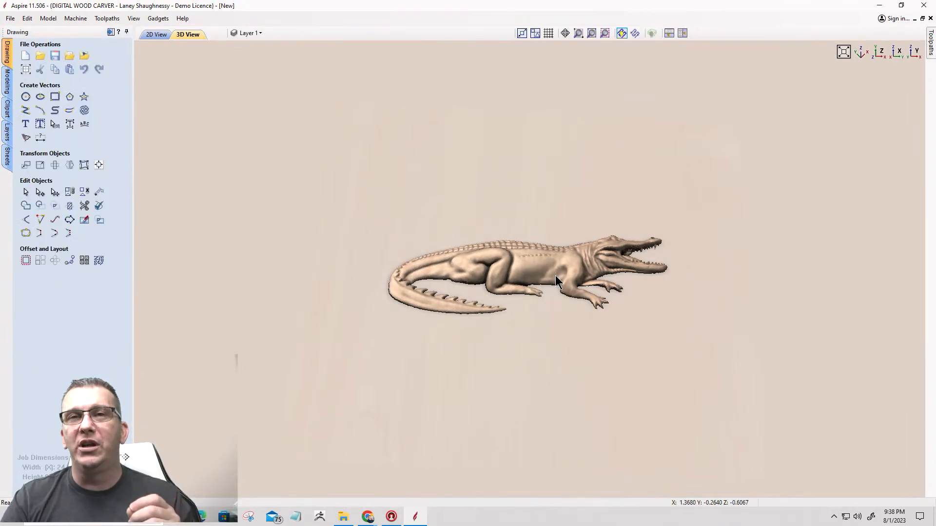
scroll(556, 281, up, 3)
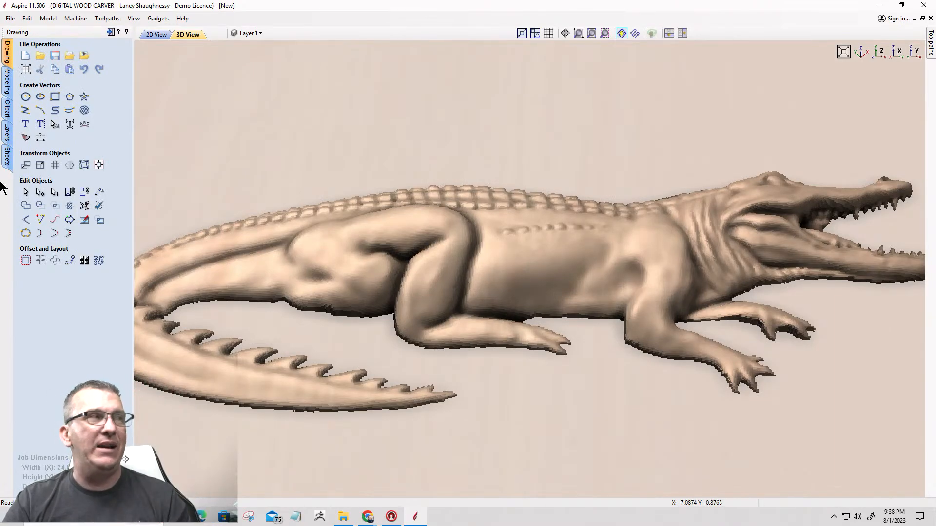
Set the alligator job's modeling resolution to Very High (7 x Slower), apply it and inspect the body in 3D.
click(26, 69)
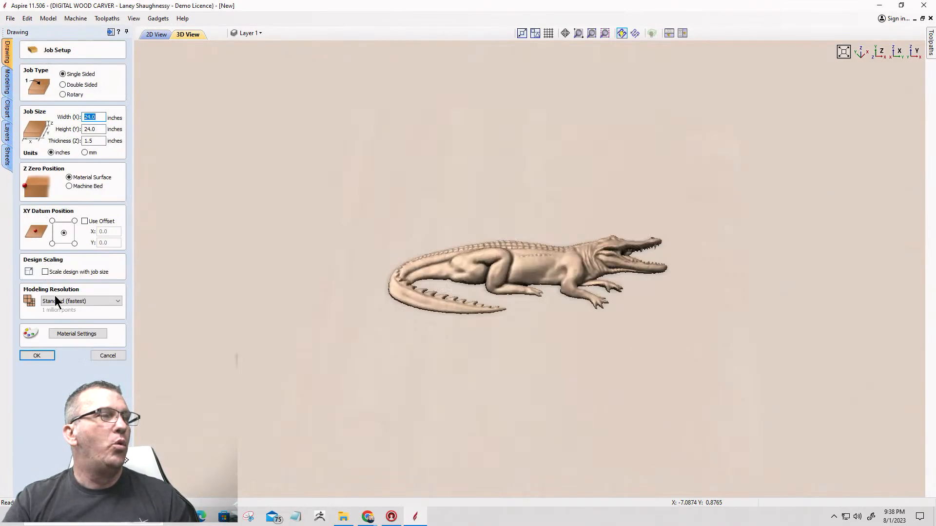
click(54, 302)
click(54, 324)
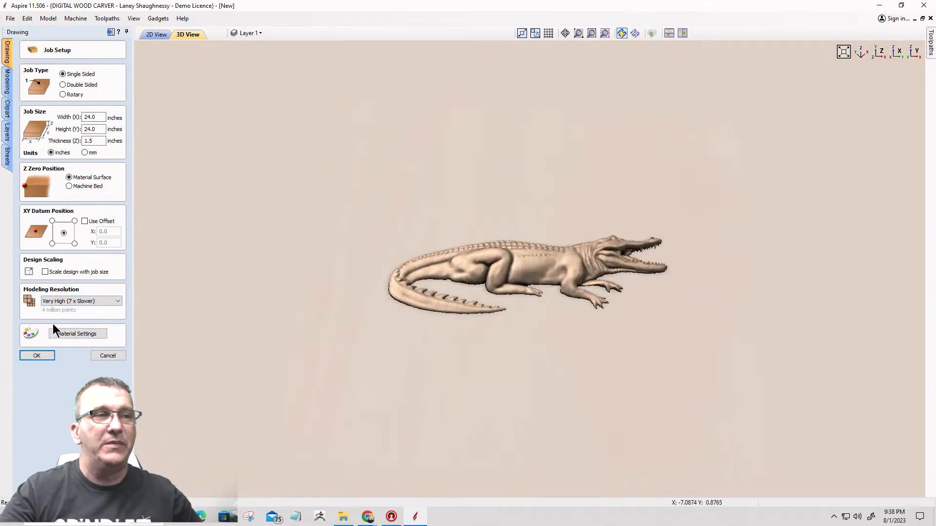
click(32, 356)
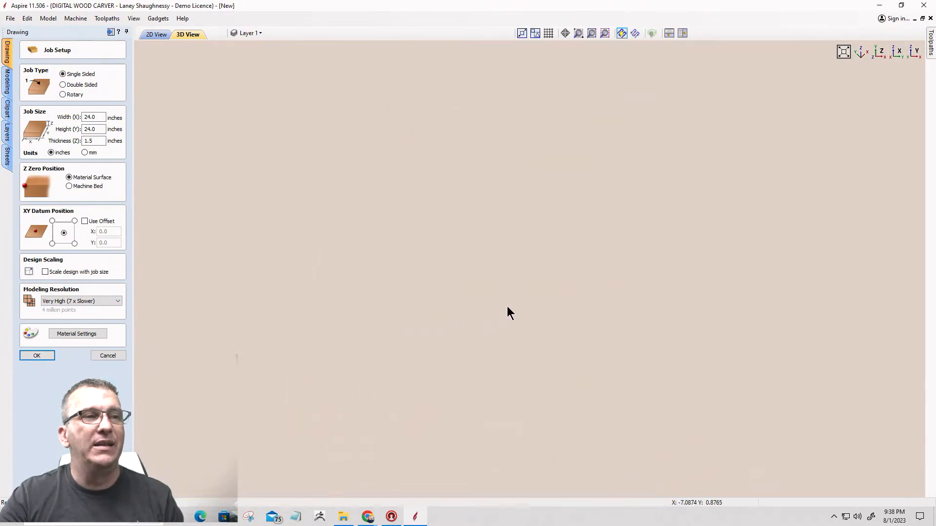
scroll(514, 302, up, 6)
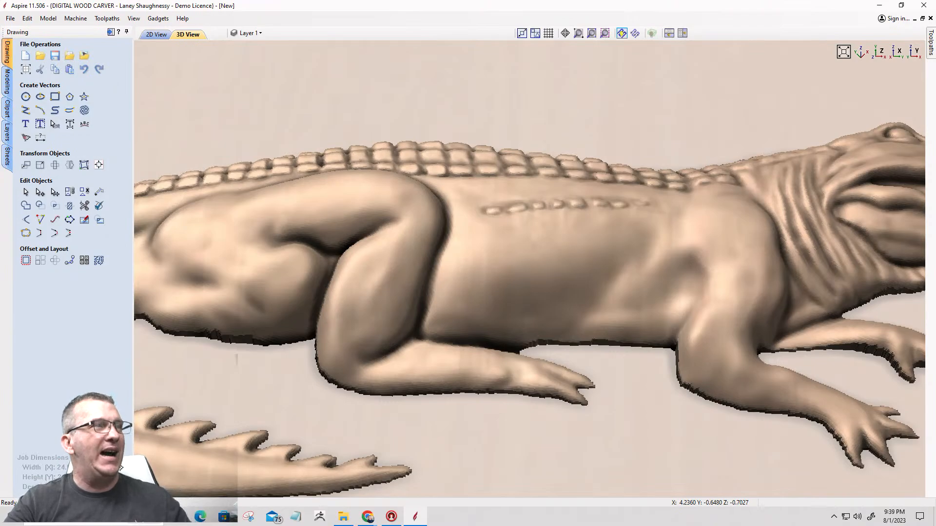
Review the modeling resolution choices in the job setup, keeping Very High (7 x Slower), and examine the alligator's body and head.
click(26, 69)
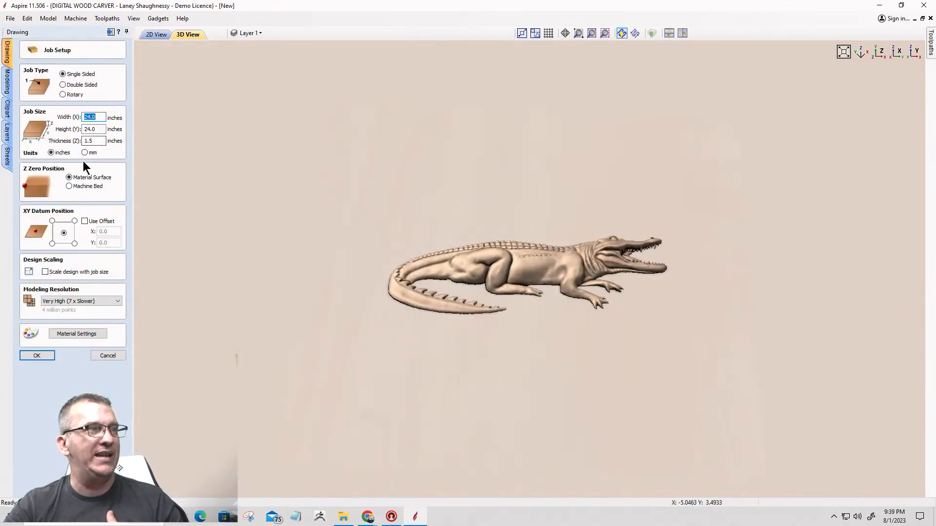
click(82, 302)
click(57, 324)
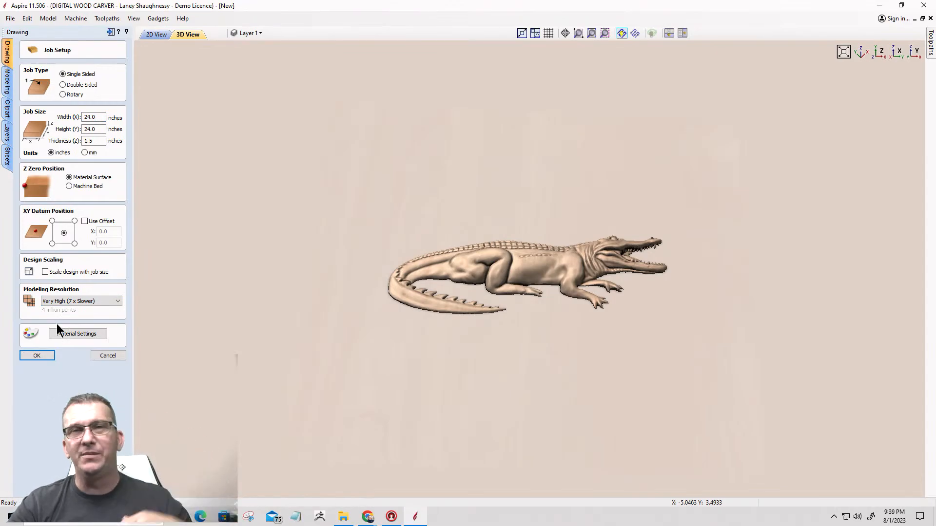
click(57, 303)
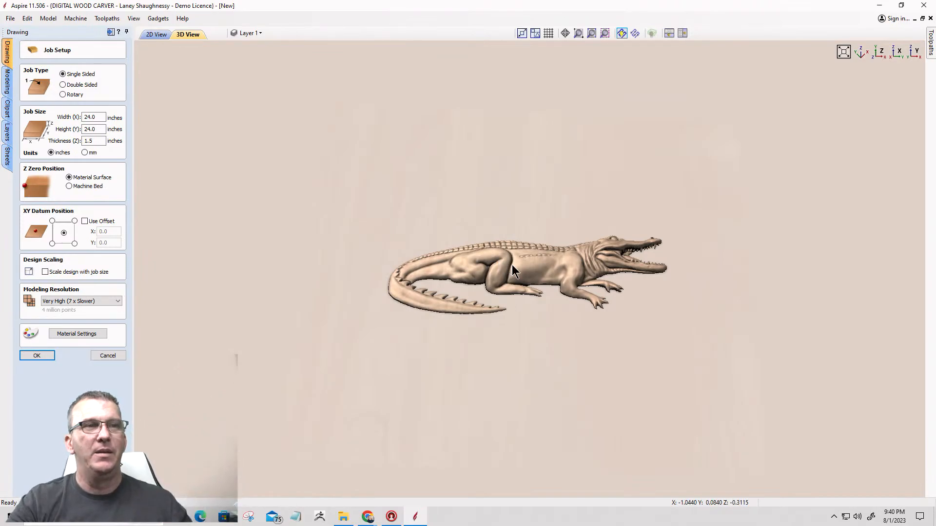
scroll(510, 266, up, 2)
scroll(509, 268, up, 2)
scroll(707, 258, down, 1)
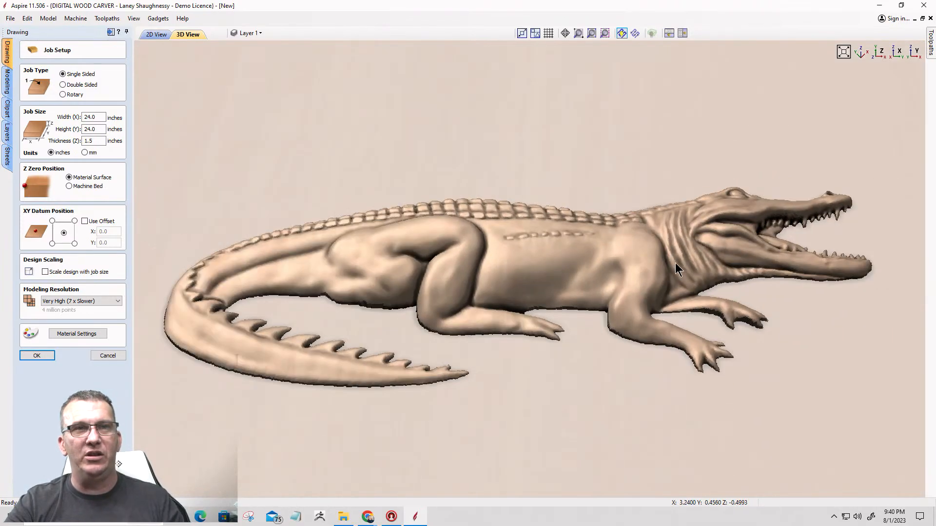
scroll(634, 263, up, 3)
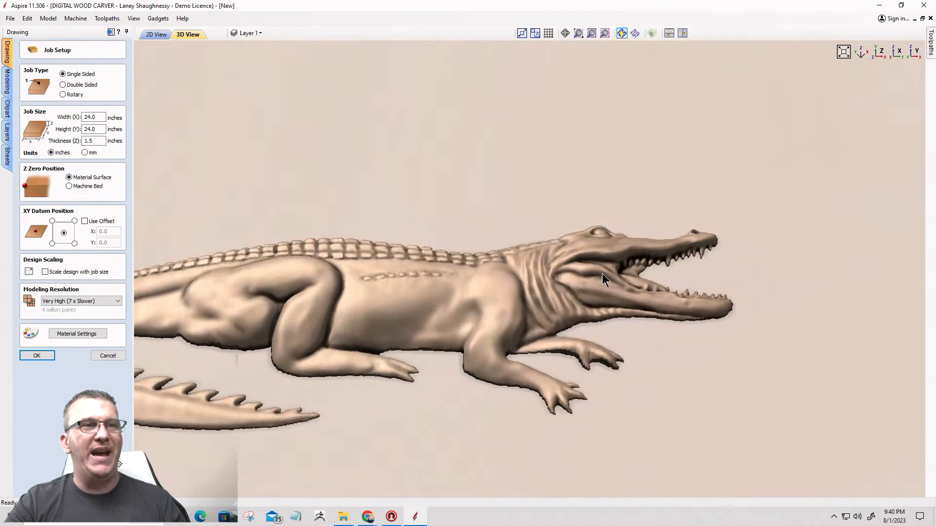
scroll(639, 267, up, 1)
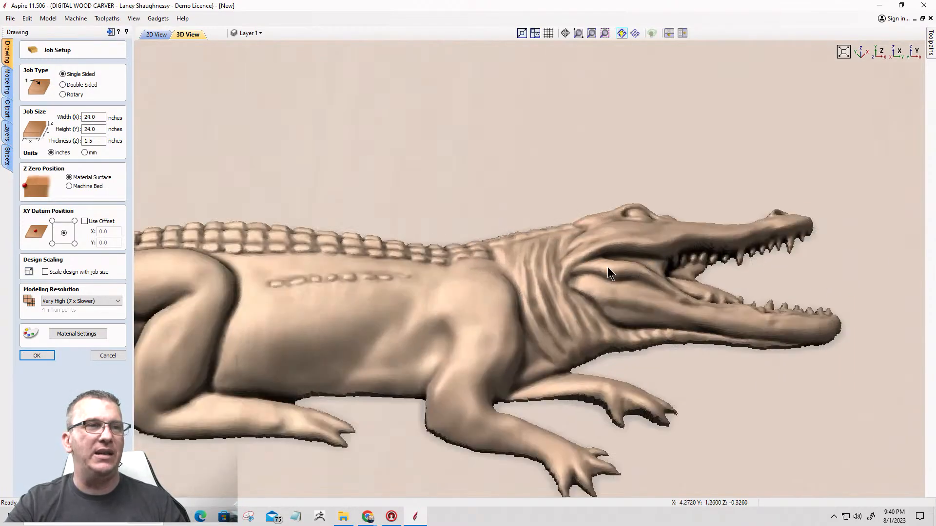
Set the modeling resolution back to Standard (fastest), apply it and examine the alligator's eye, jaw and teeth up close.
click(93, 300)
click(60, 311)
click(37, 355)
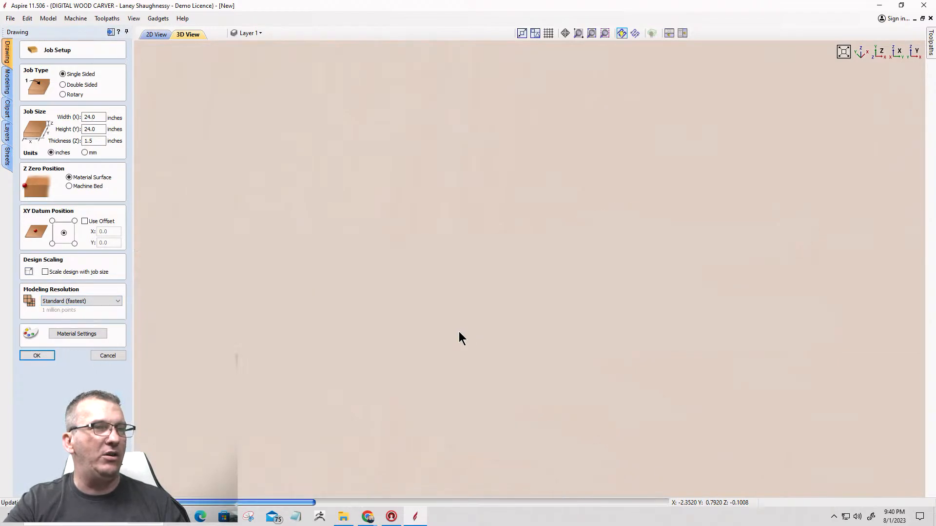
scroll(619, 248, up, 3)
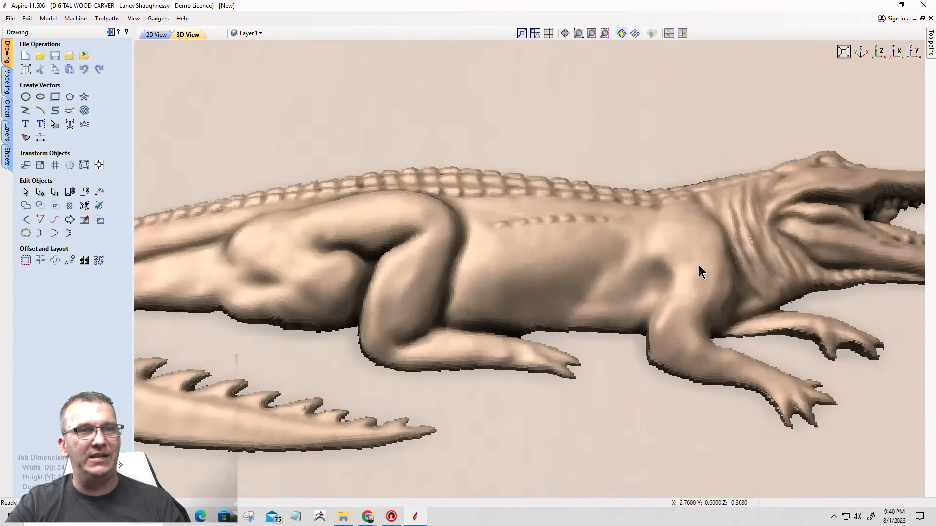
scroll(528, 332, down, 3)
scroll(570, 313, up, 4)
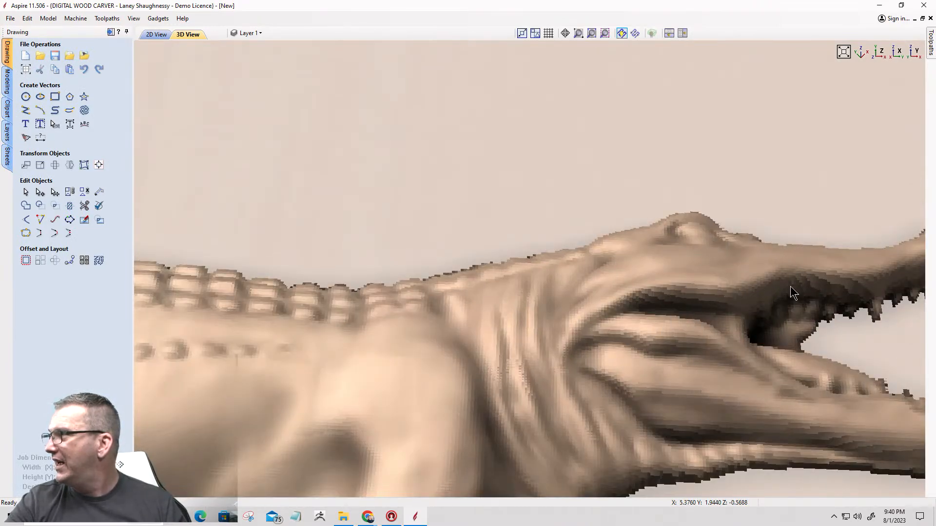
scroll(791, 285, down, 3)
scroll(736, 310, up, 4)
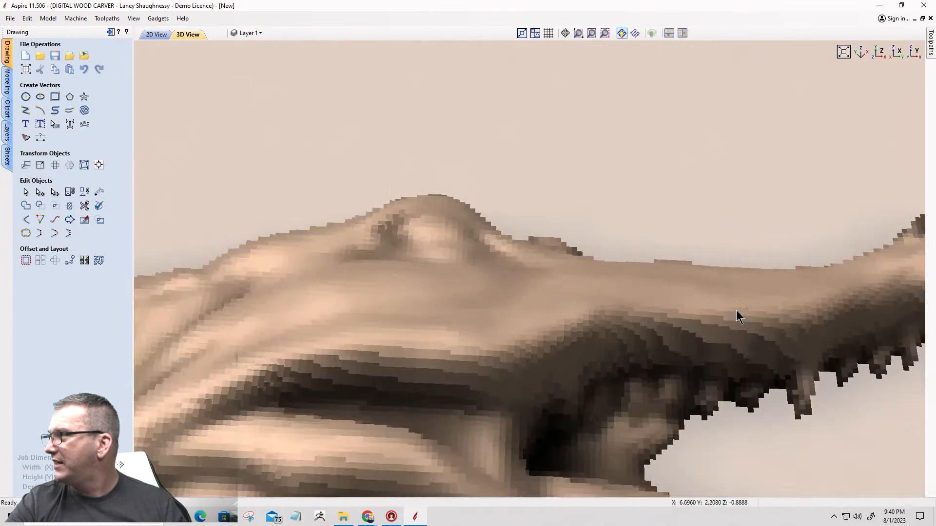
scroll(494, 326, down, 1)
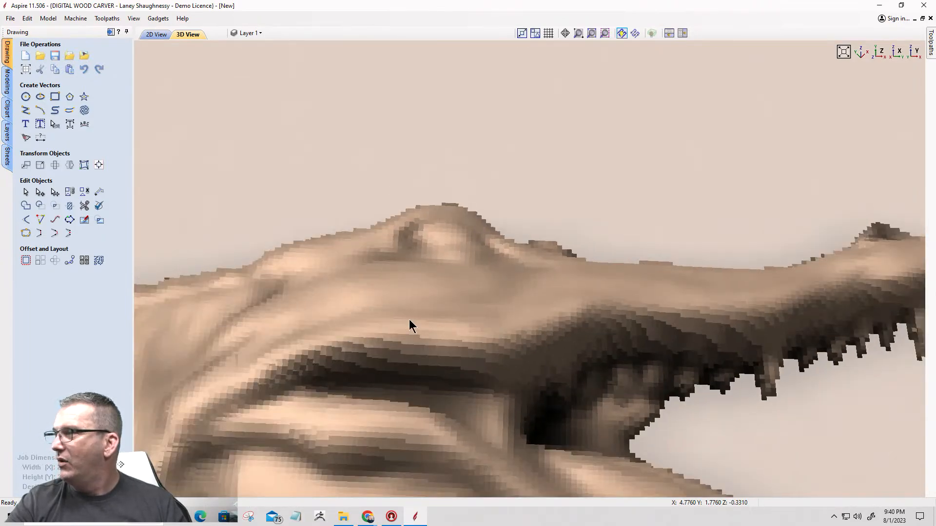
Raise the modeling resolution to Very High (7 x Slower), apply it and examine the alligator's head and teeth in 3D.
click(26, 69)
click(64, 300)
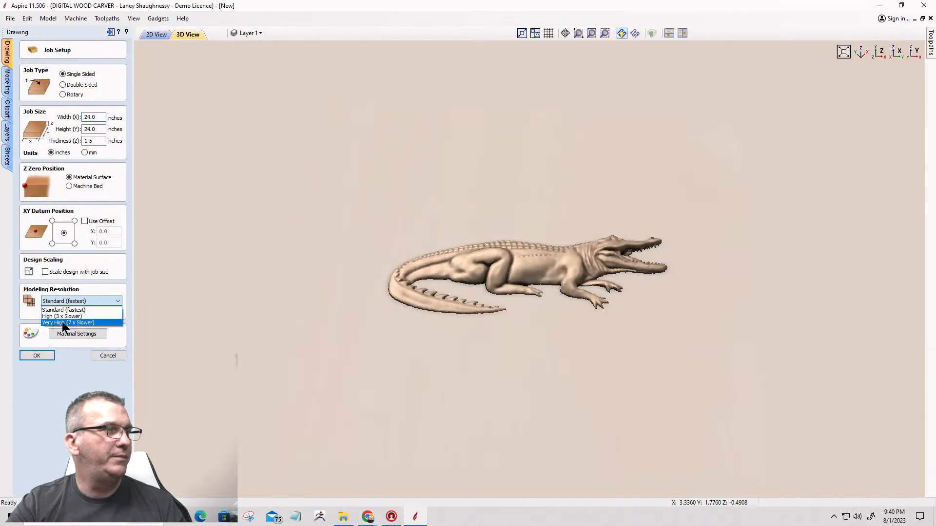
click(59, 325)
click(39, 356)
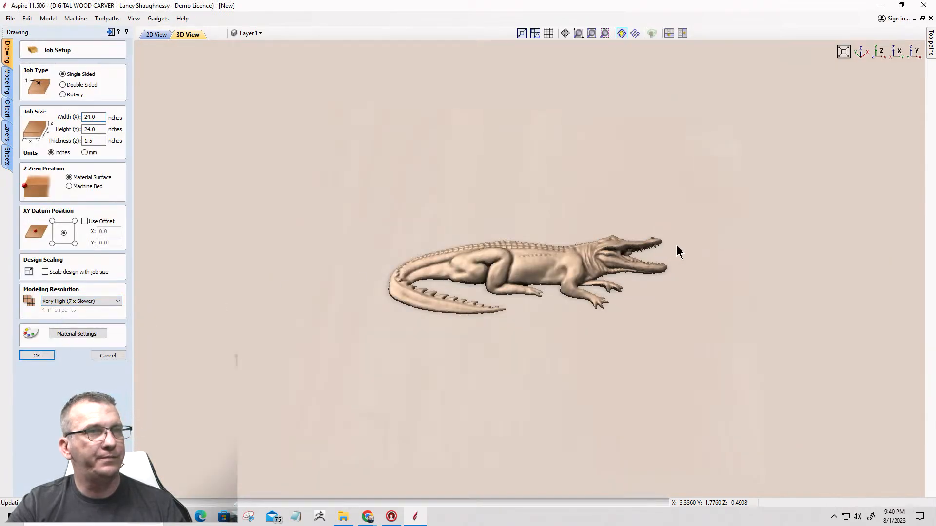
scroll(663, 252, up, 10)
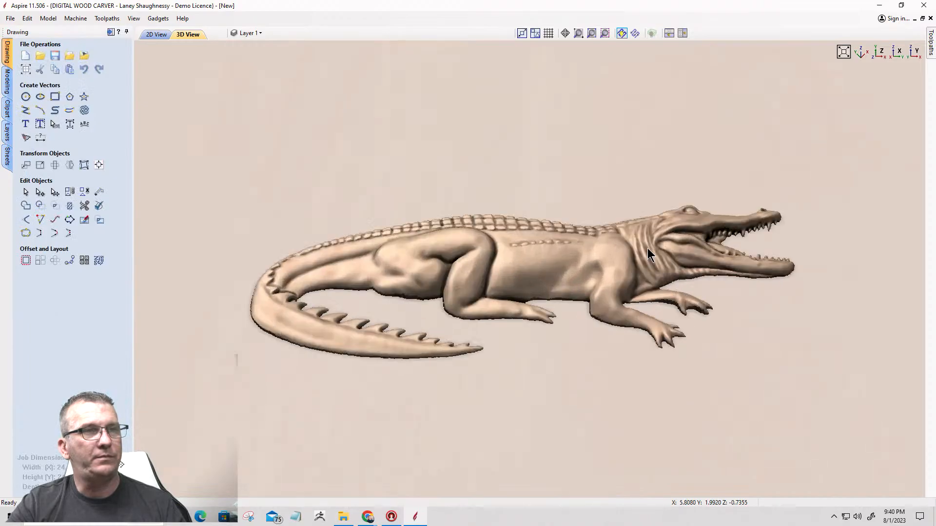
scroll(440, 358, down, 4)
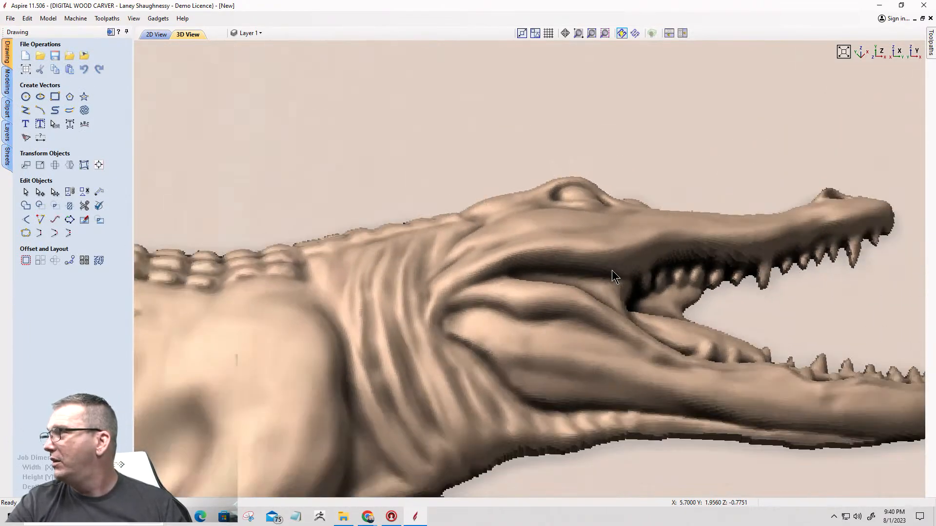
scroll(612, 258, up, 2)
scroll(612, 258, down, 1)
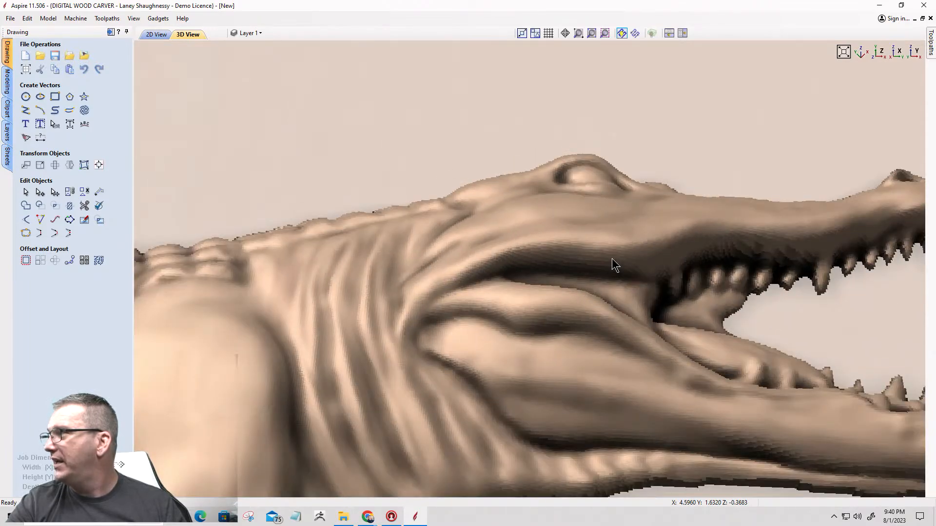
Set the modeling resolution to Maximum (50 x Slower), apply it and examine the alligator's body, neck folds and teeth in 3D.
click(25, 71)
click(82, 302)
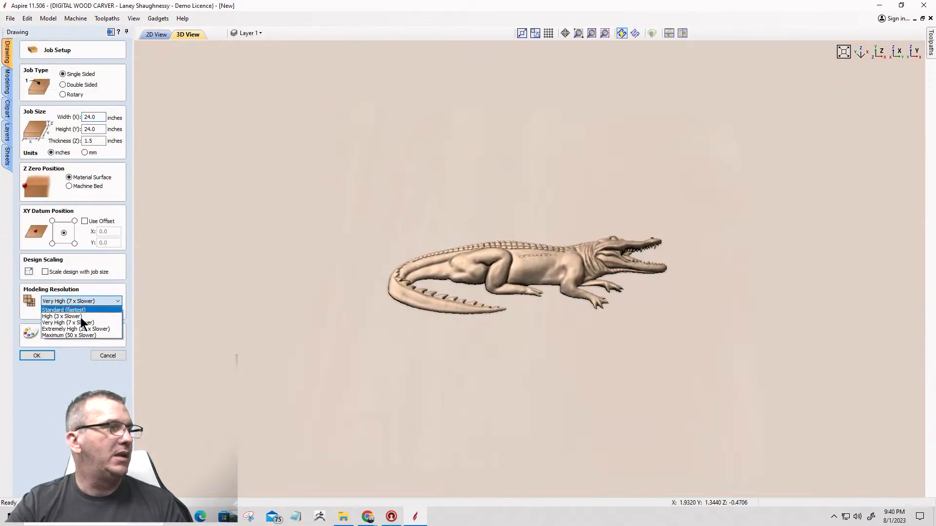
click(78, 337)
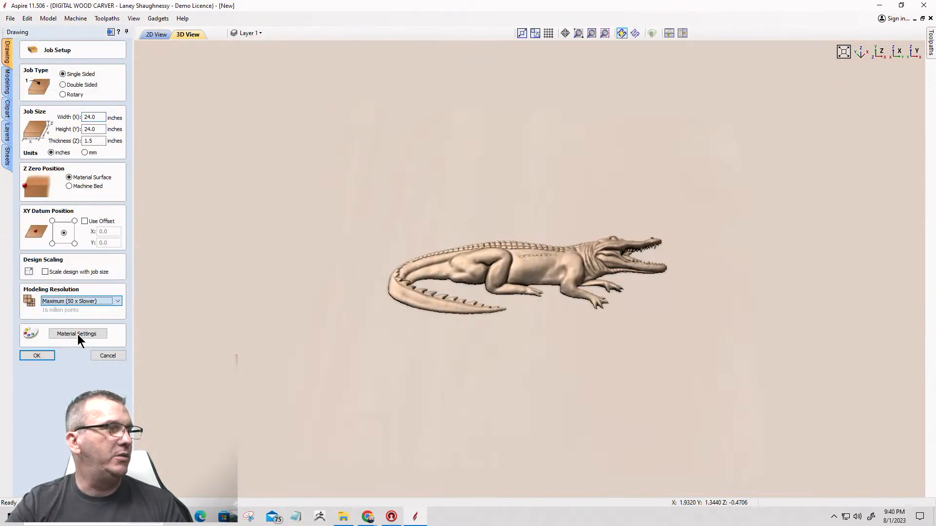
click(30, 359)
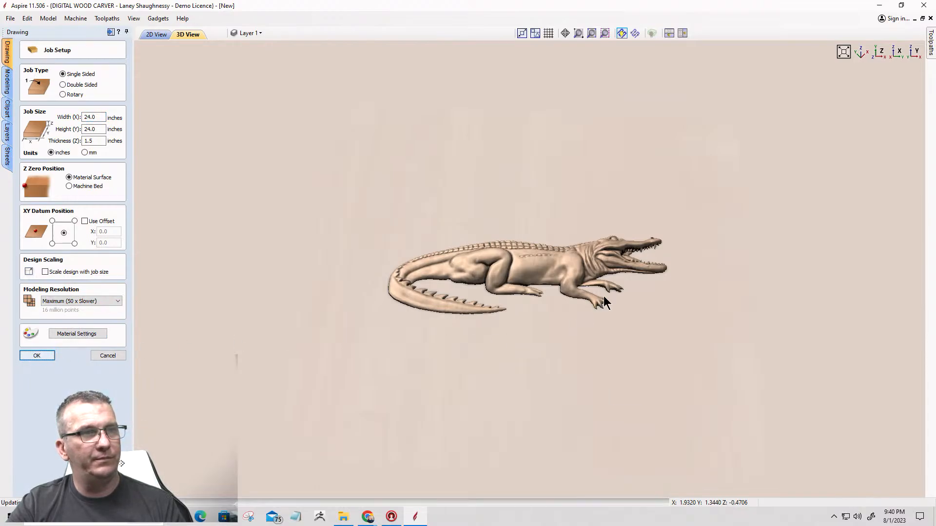
click(52, 358)
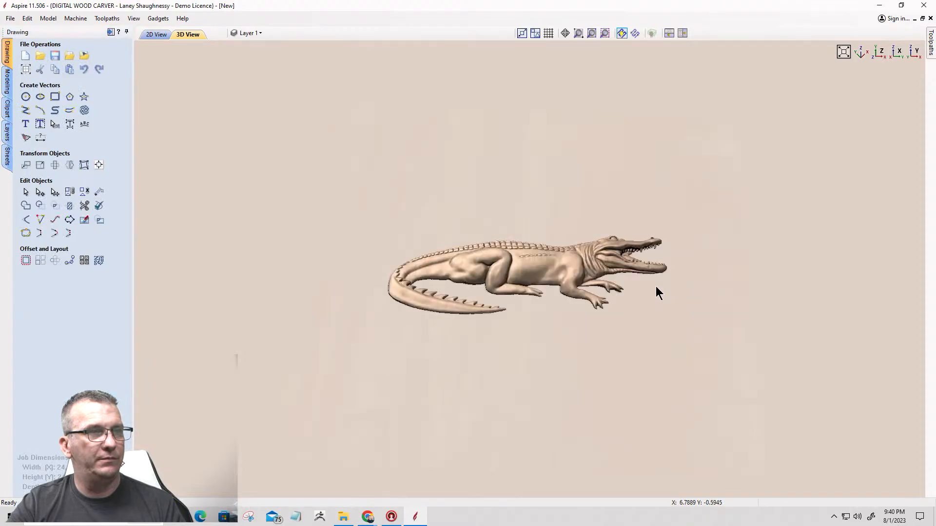
scroll(653, 256, up, 10)
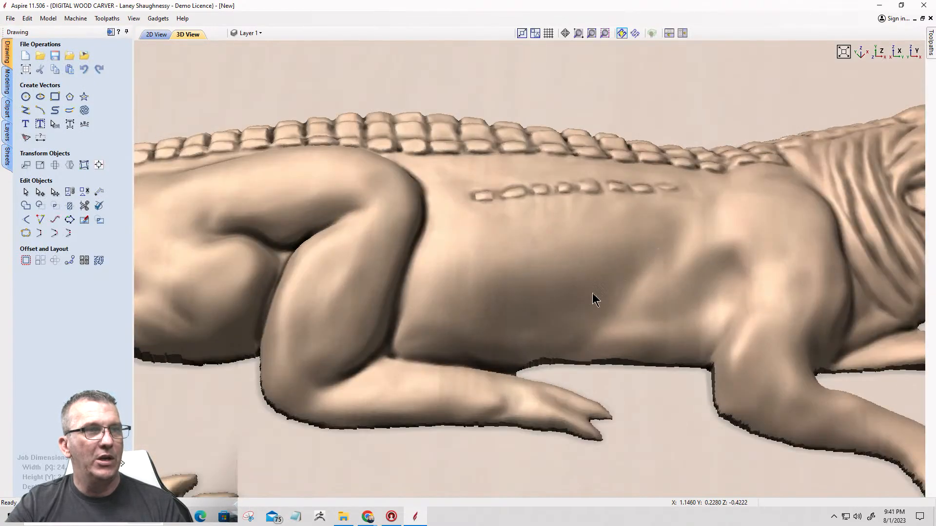
scroll(323, 425, down, 4)
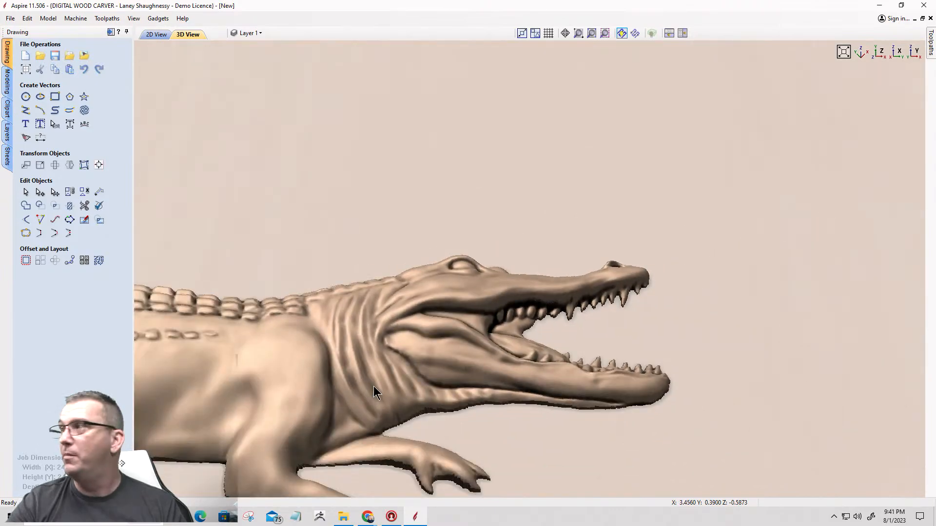
scroll(430, 313, up, 3)
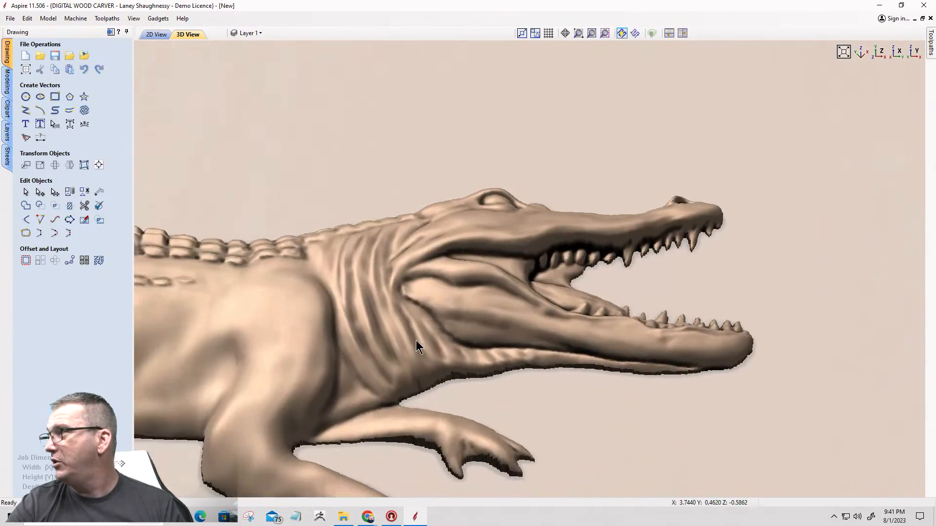
scroll(416, 339, up, 2)
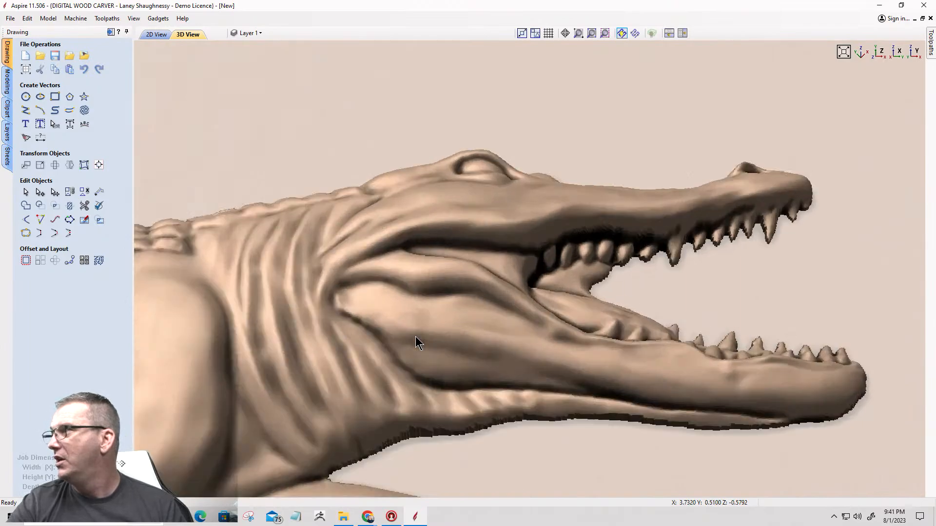
Examine the alligator's head, neck folds, back scales and legs in 3D at the Maximum modeling resolution.
middle_drag(416, 335, 444, 319)
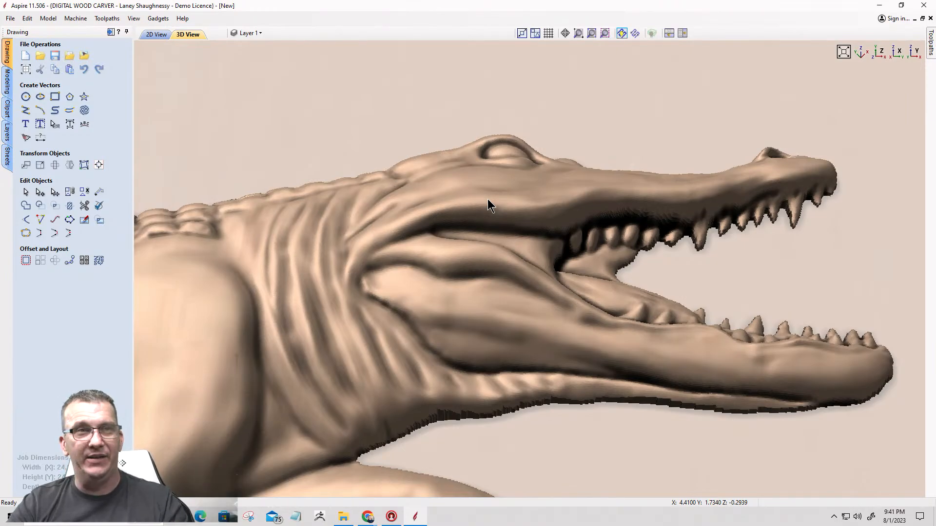
scroll(487, 208, down, 1)
drag(465, 284, 382, 250)
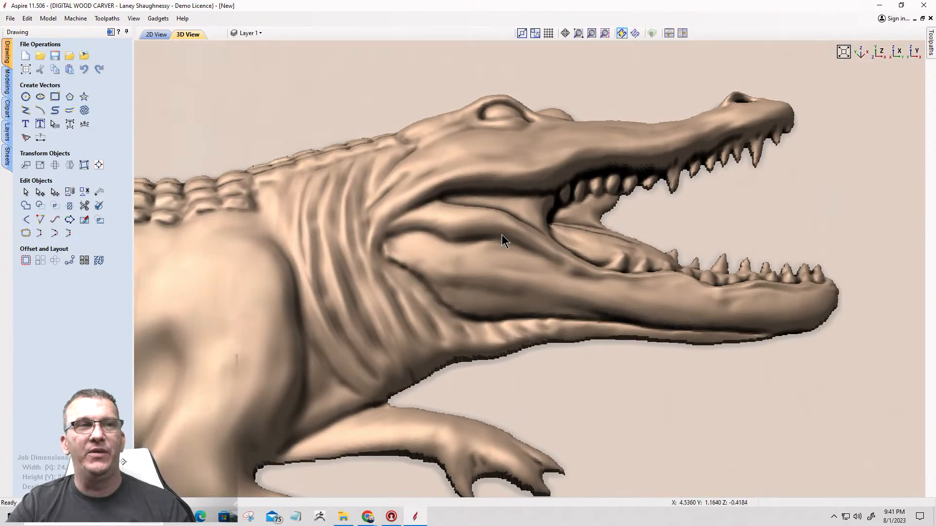
scroll(502, 235, down, 2)
drag(501, 241, 600, 230)
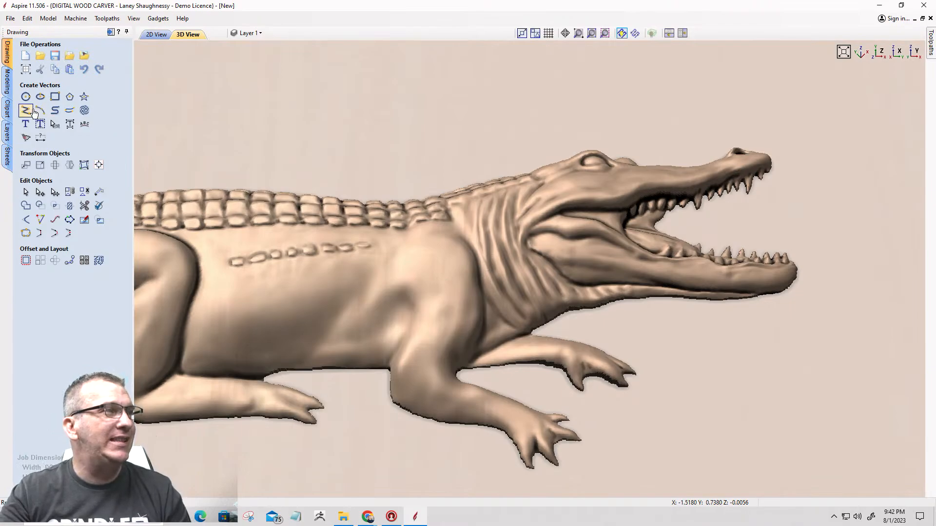
Review the modeling resolution choices in the job setup, including Extremely High (20 x Slower), and leave without applying a change.
click(25, 70)
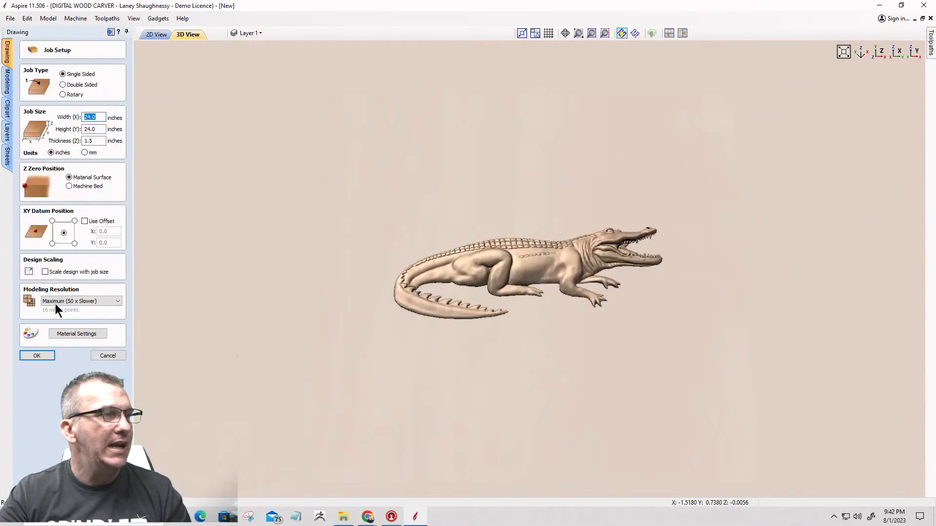
click(56, 303)
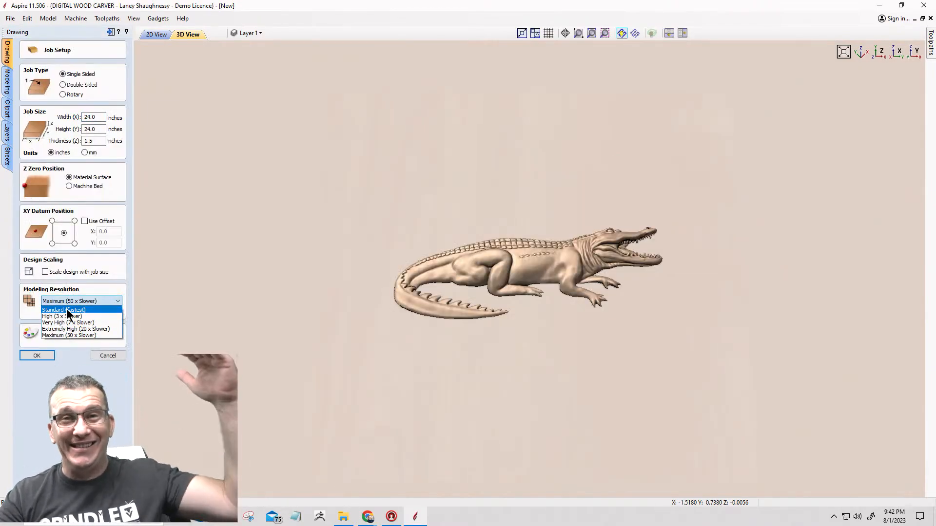
click(66, 335)
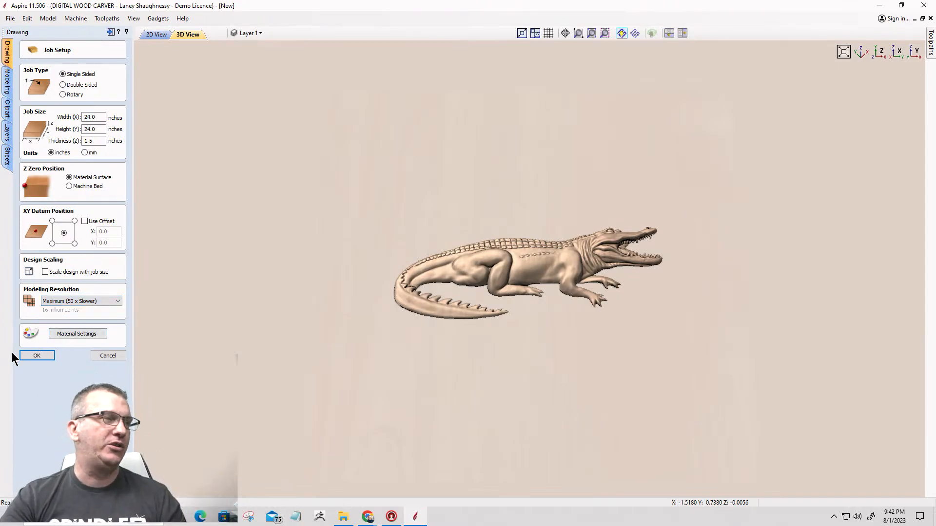
click(98, 355)
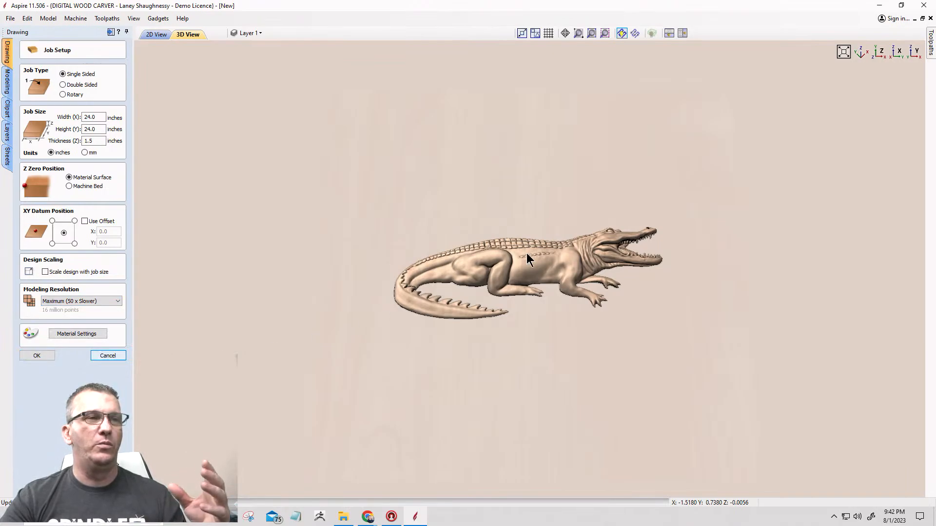
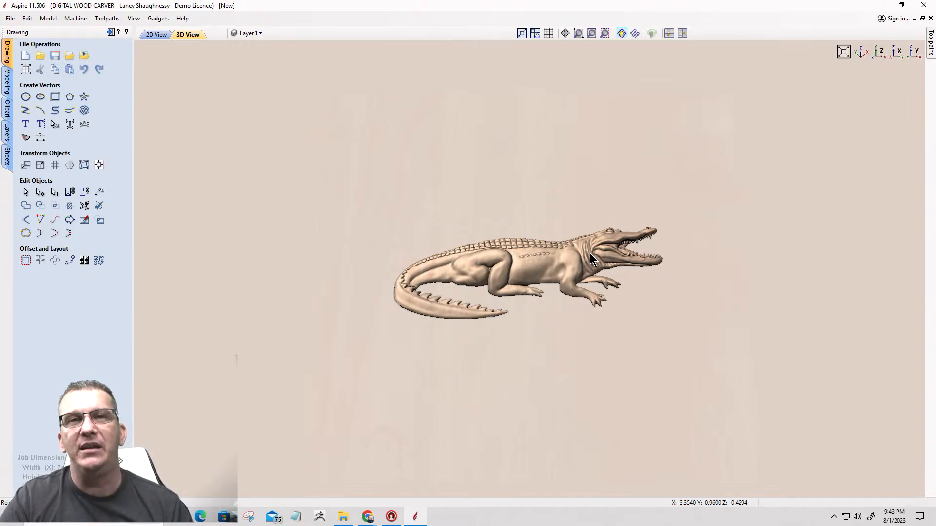
click(25, 69)
click(55, 301)
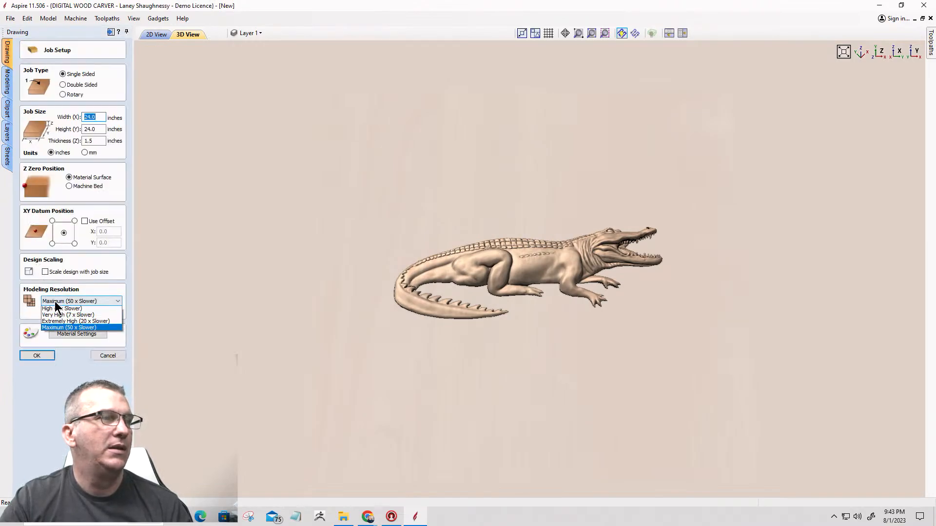
click(58, 327)
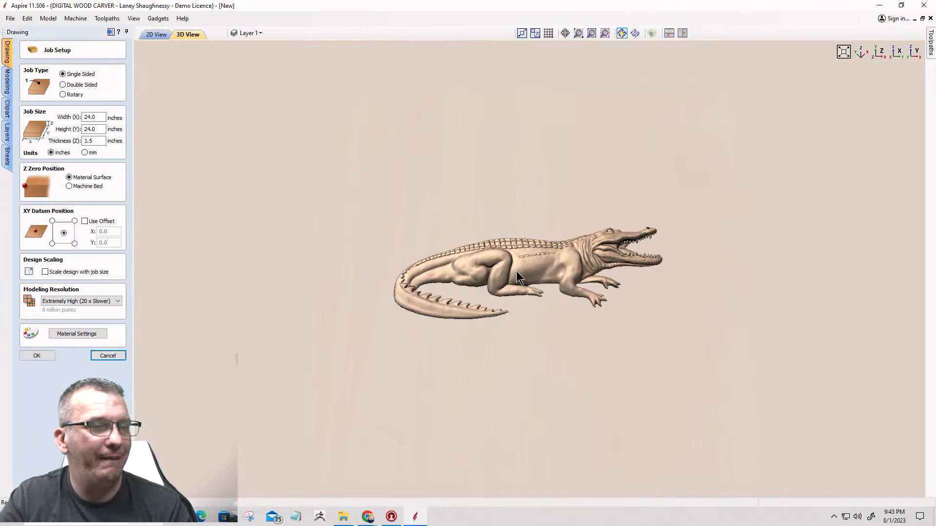
Delete the alligator model from the job.
click(542, 262)
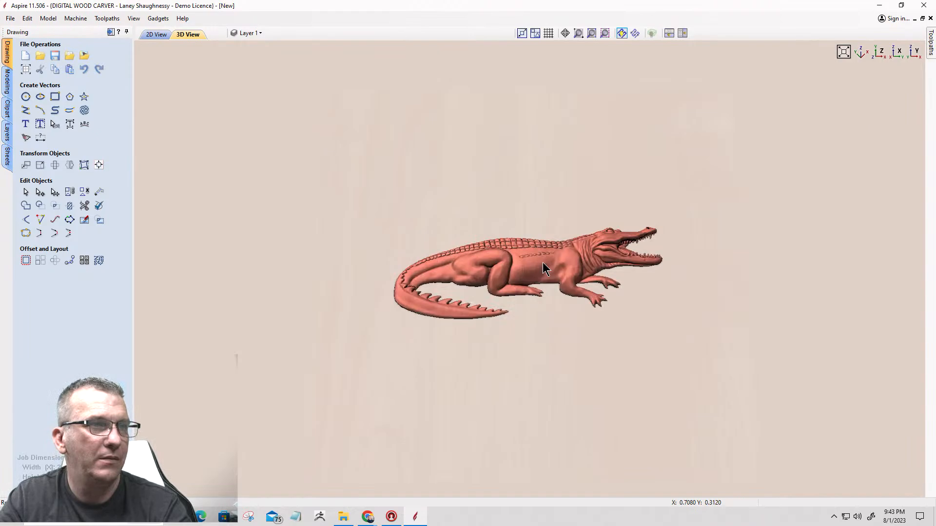
click(543, 262)
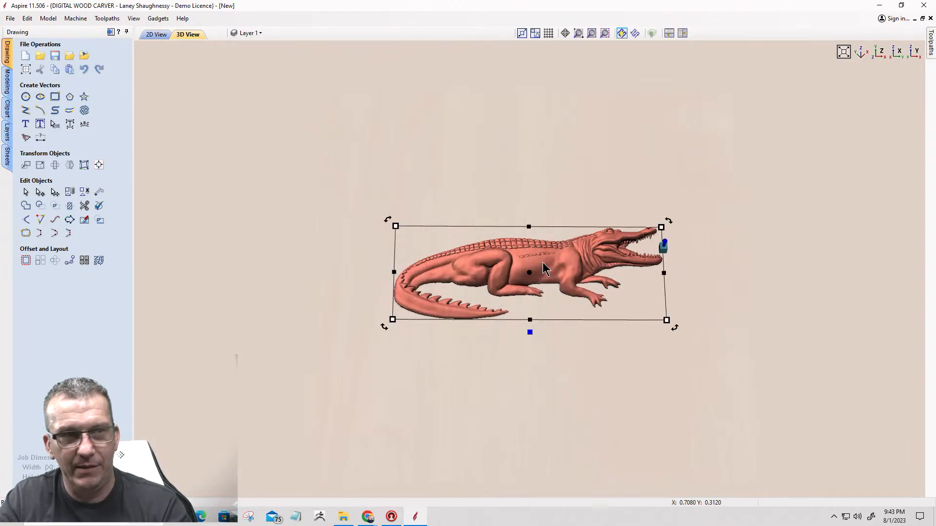
key(Delete)
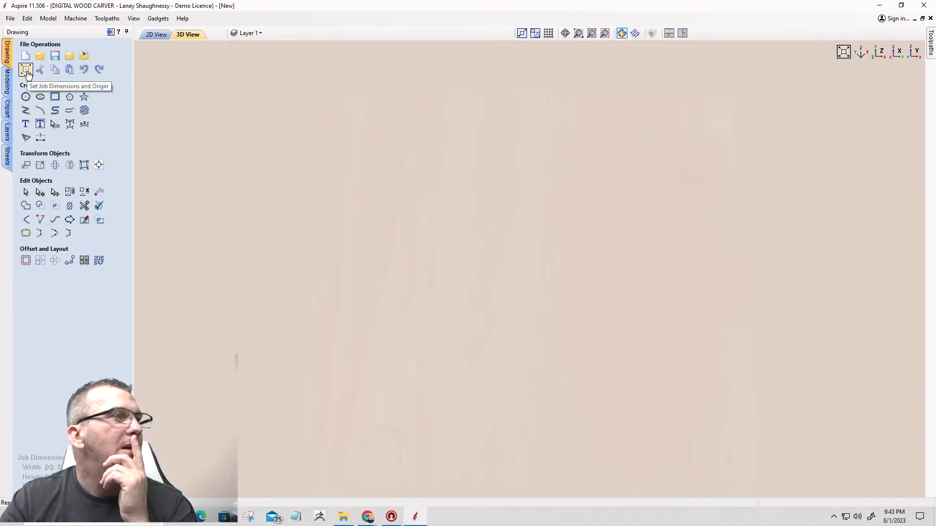
Set the job's modeling resolution to Standard (fastest) and apply it.
click(26, 71)
click(60, 301)
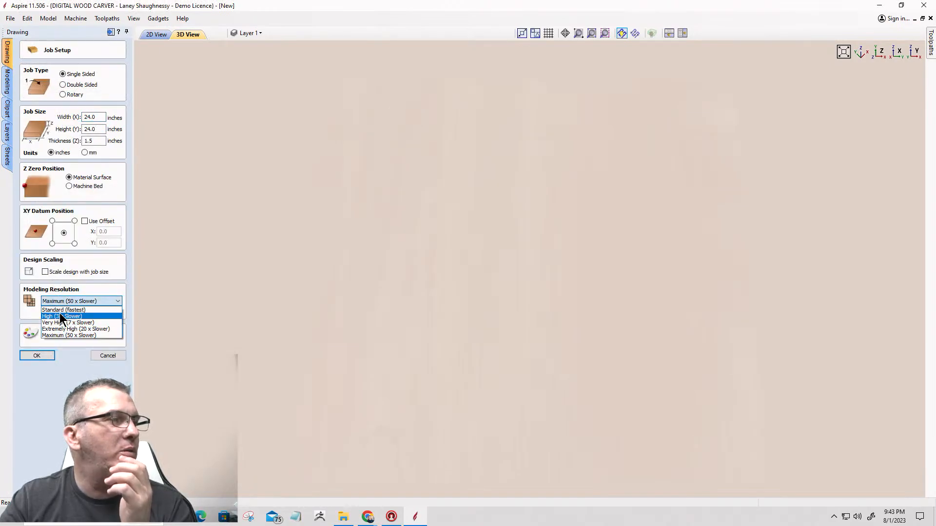
click(60, 310)
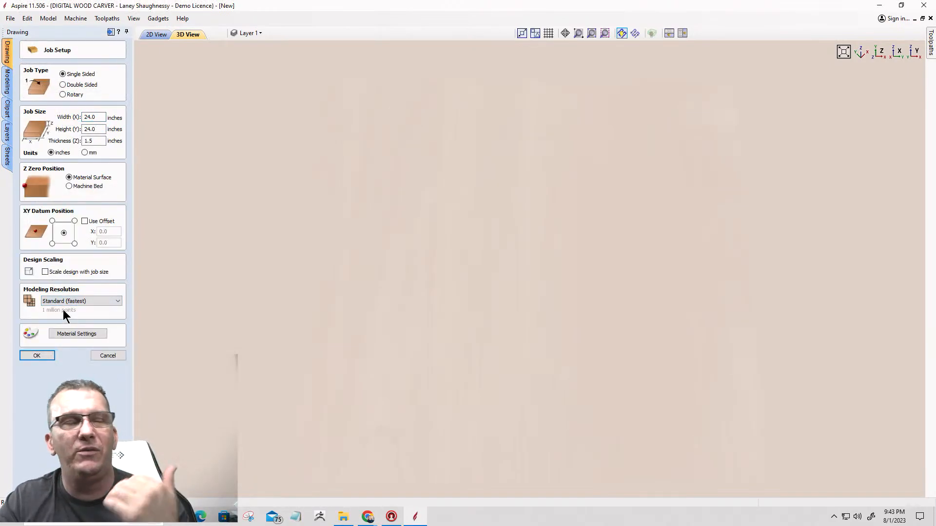
click(36, 357)
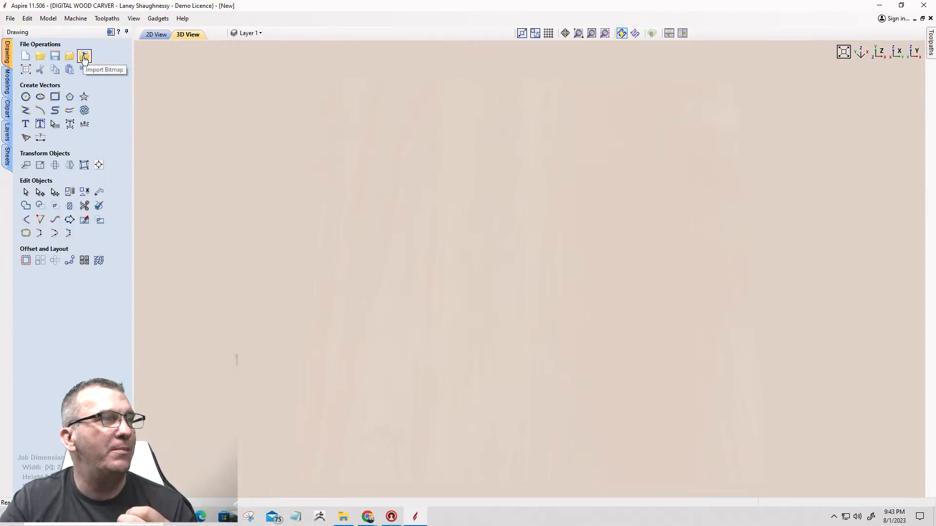
Open the Academy 3D model for import from the wetransfer_academy_2023-08-01_1444 folder in Downloads.
click(7, 82)
click(26, 71)
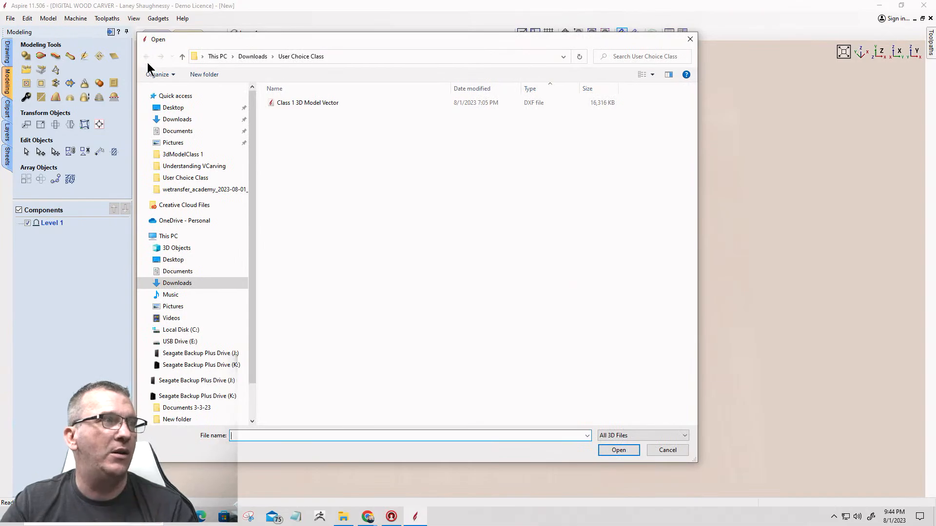
click(243, 56)
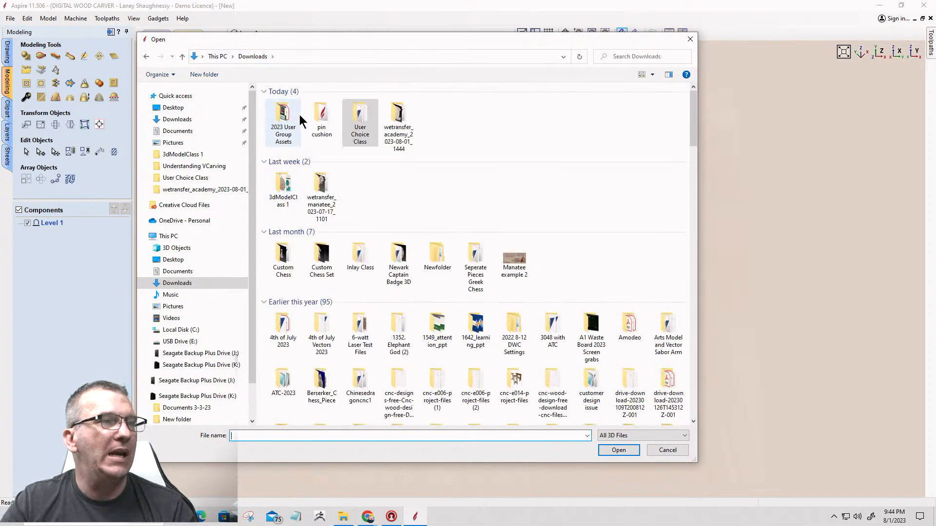
double_click(398, 117)
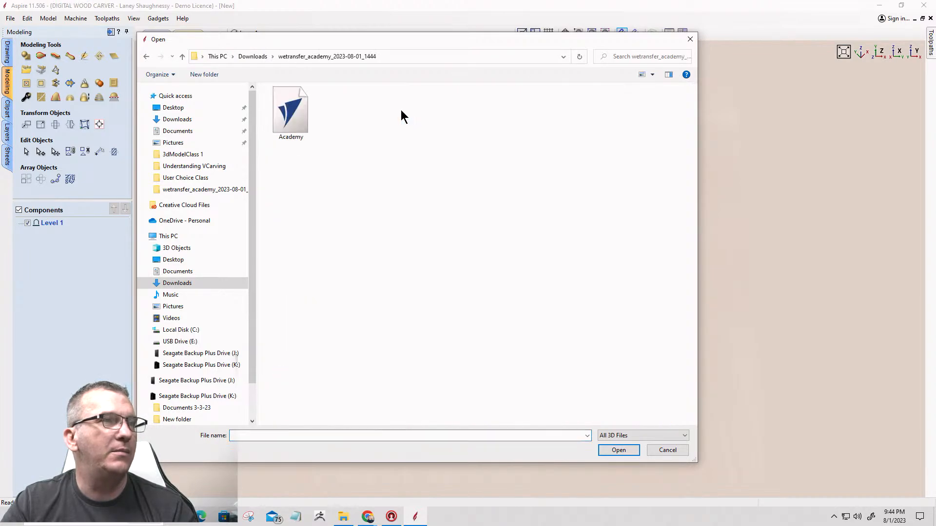
click(298, 116)
click(618, 450)
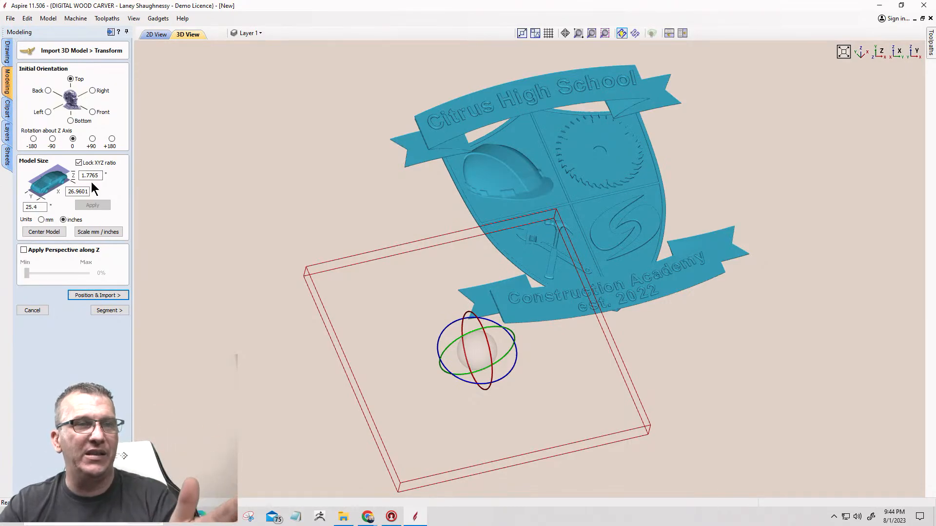
Try the Back, Front and Left initial orientations on the imported crest and return it to Top.
click(48, 91)
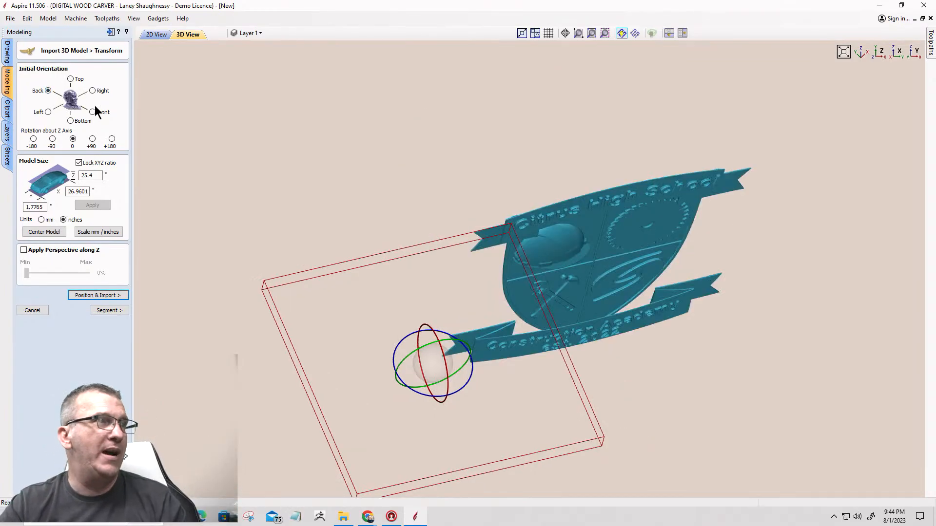
click(92, 112)
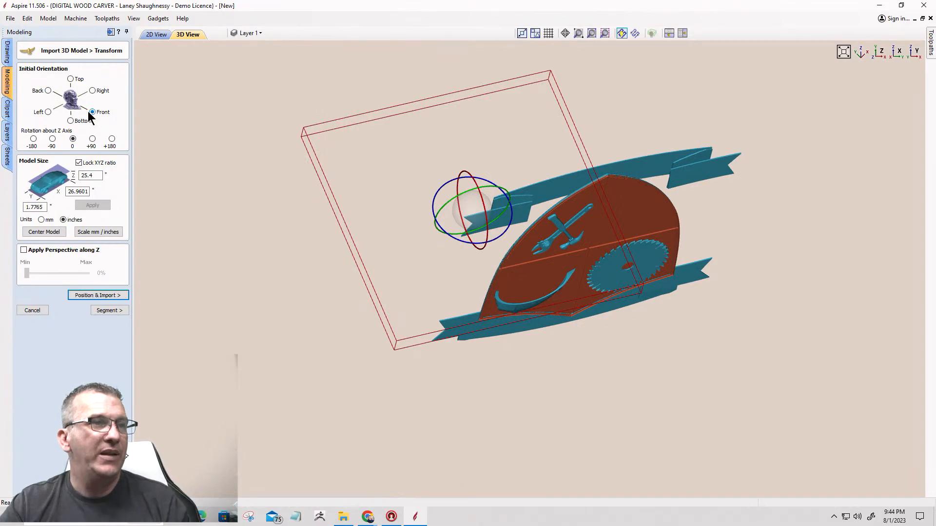
click(48, 112)
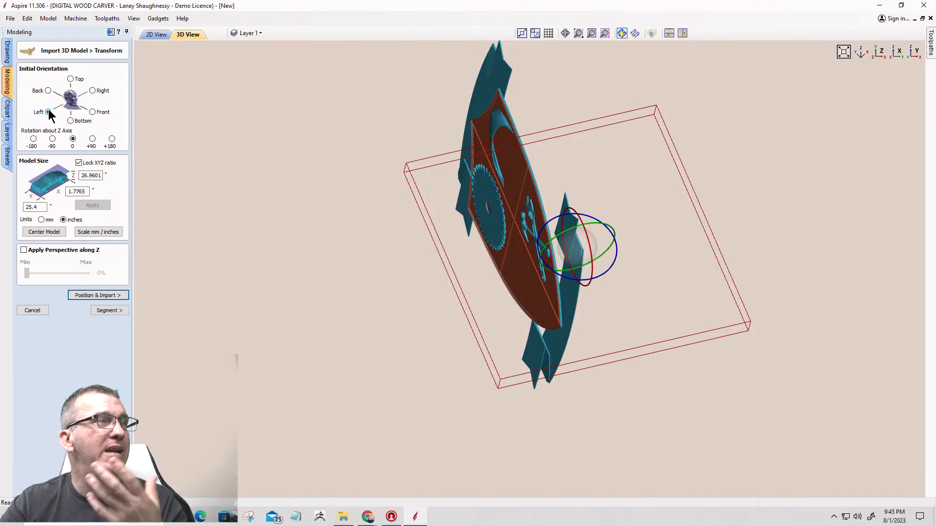
click(70, 80)
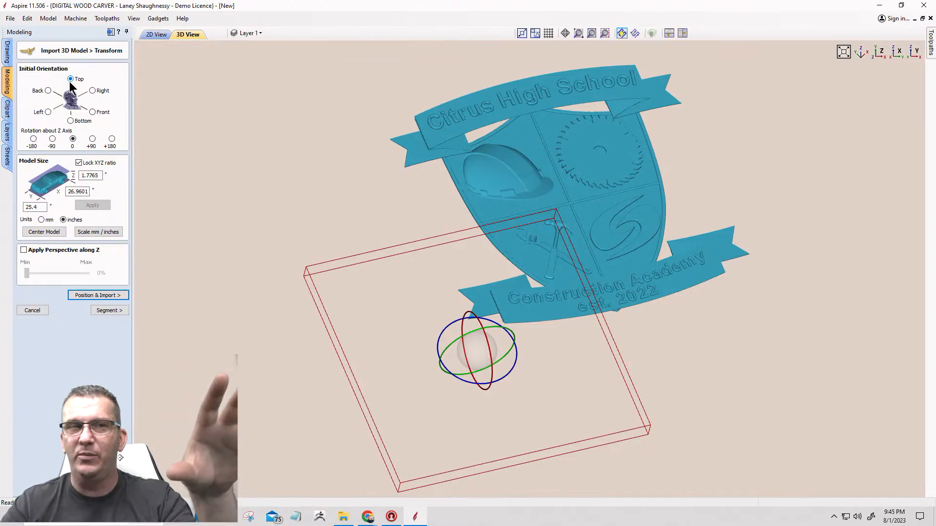
click(876, 57)
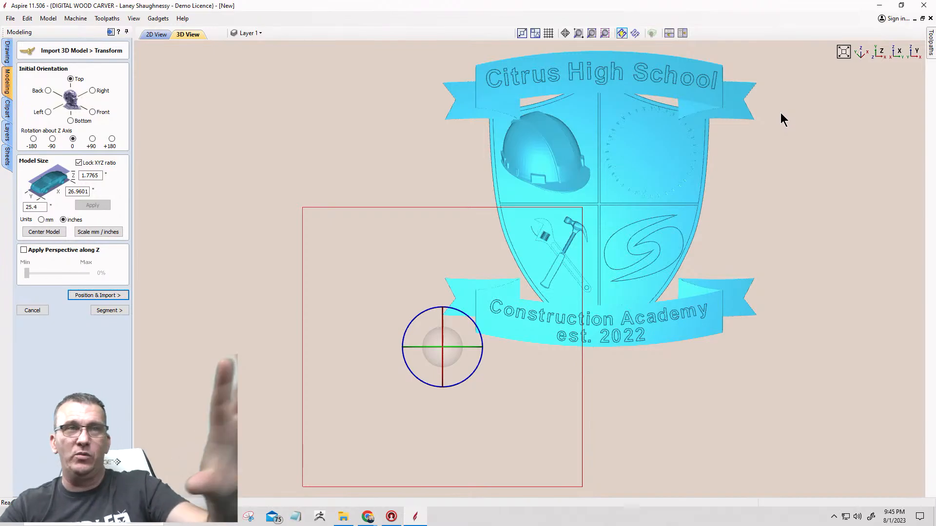
click(48, 91)
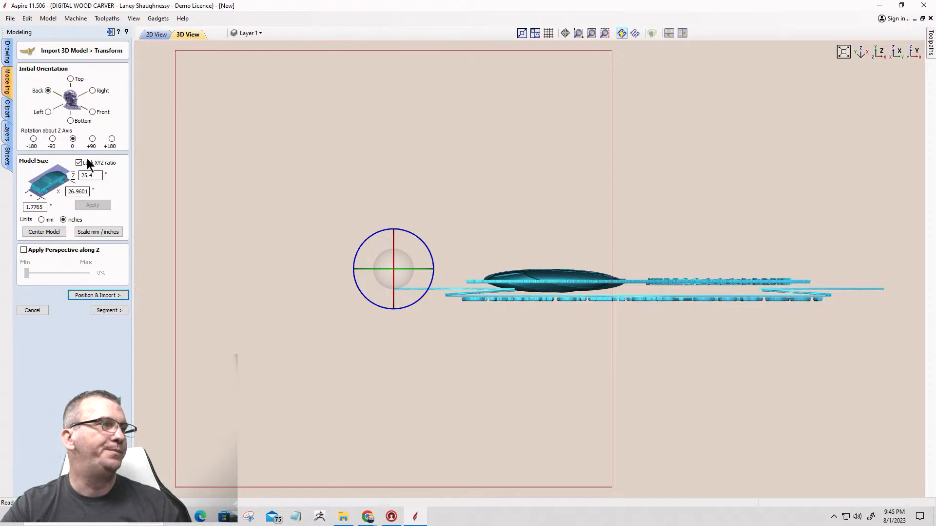
click(70, 79)
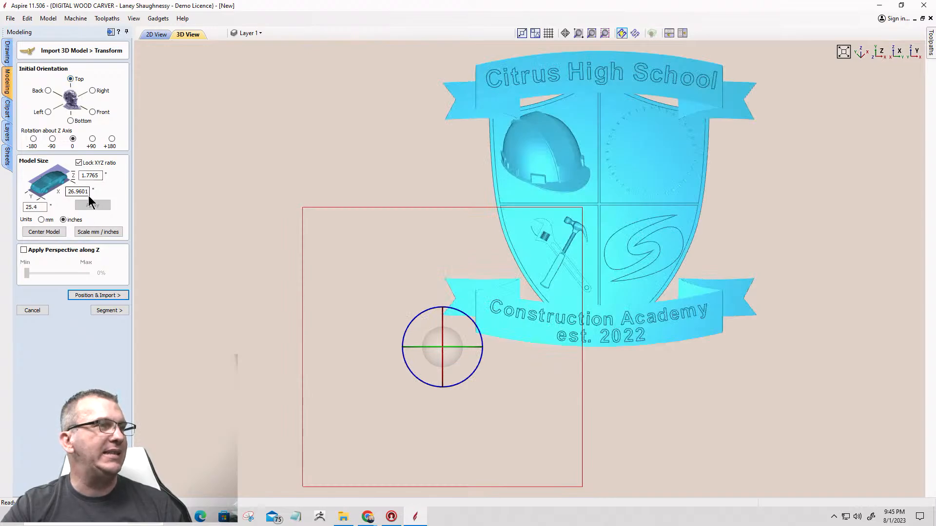
Scale the crest model to 23 inches in X with the XYZ ratio locked and center it in the job.
drag(89, 191, 49, 193)
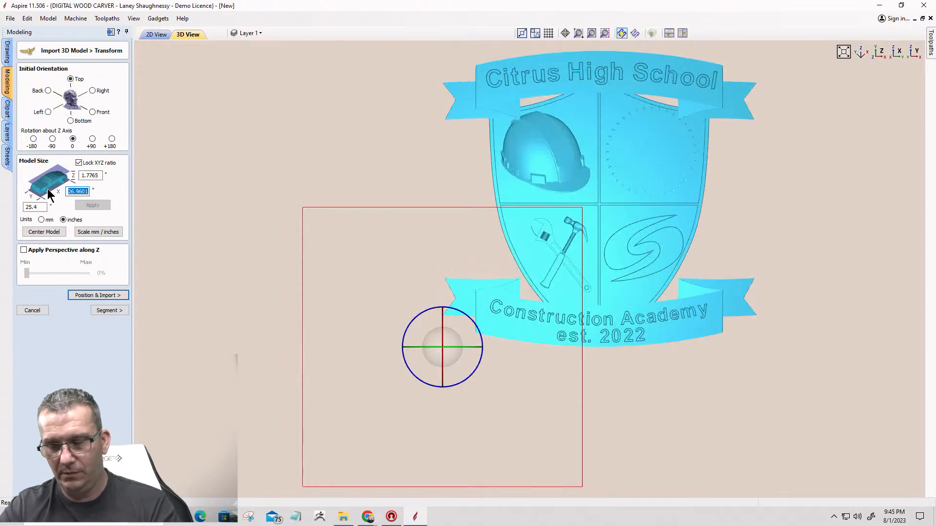
text(2)
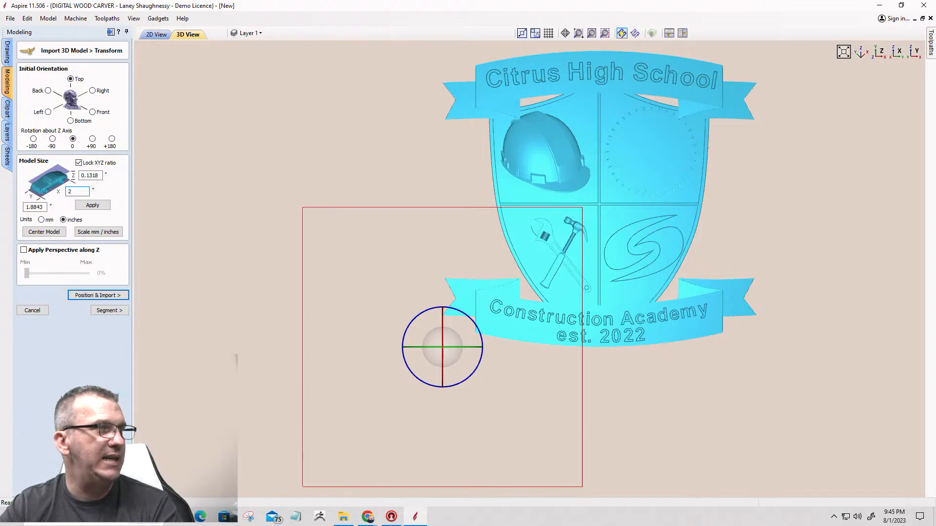
text(3)
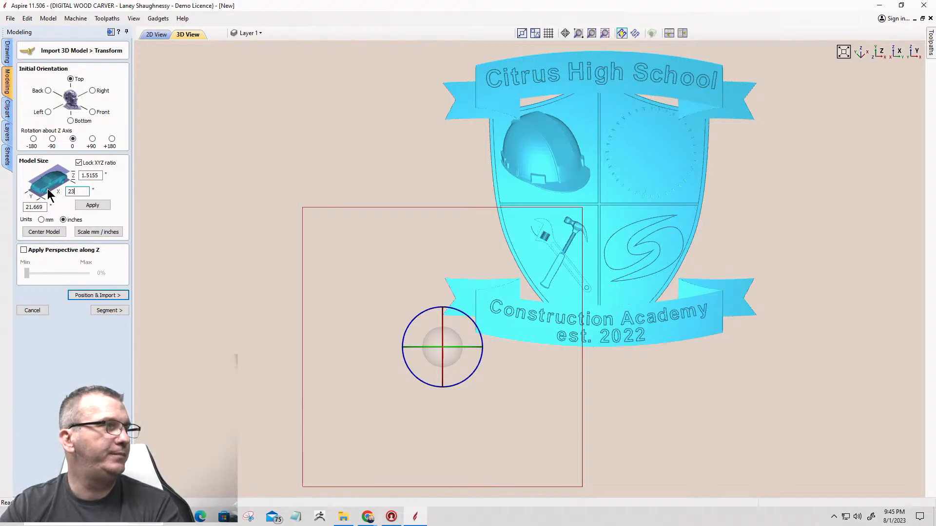
click(101, 207)
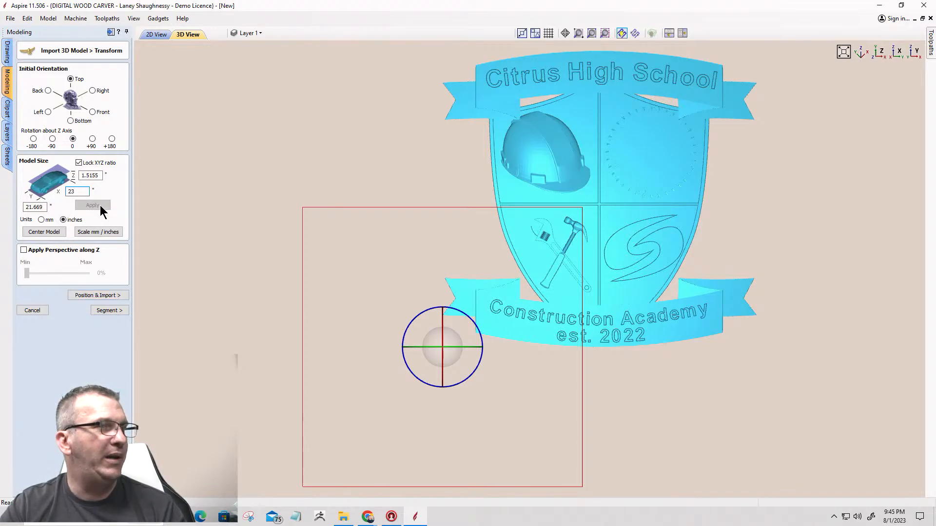
click(47, 232)
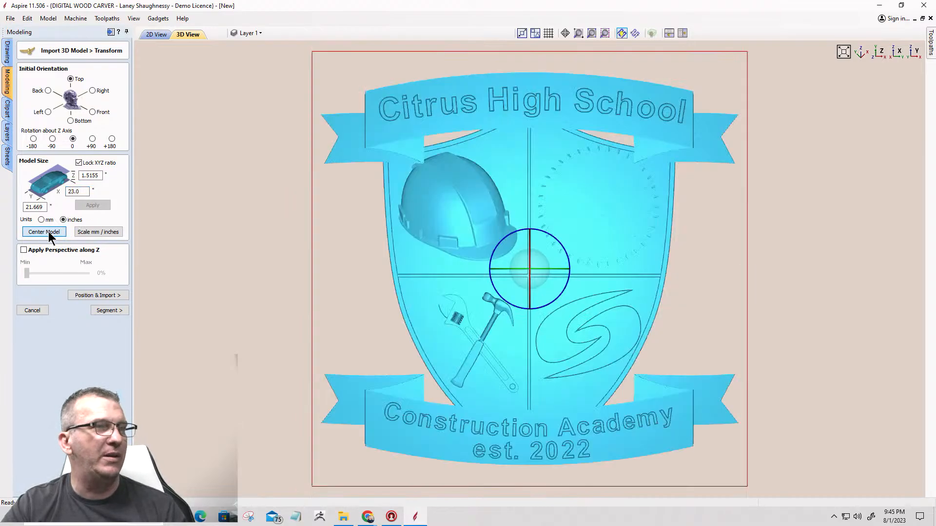
Inspect the crest's thickness from the side within the material and proceed to positioning it relative to the modeling plane.
click(901, 54)
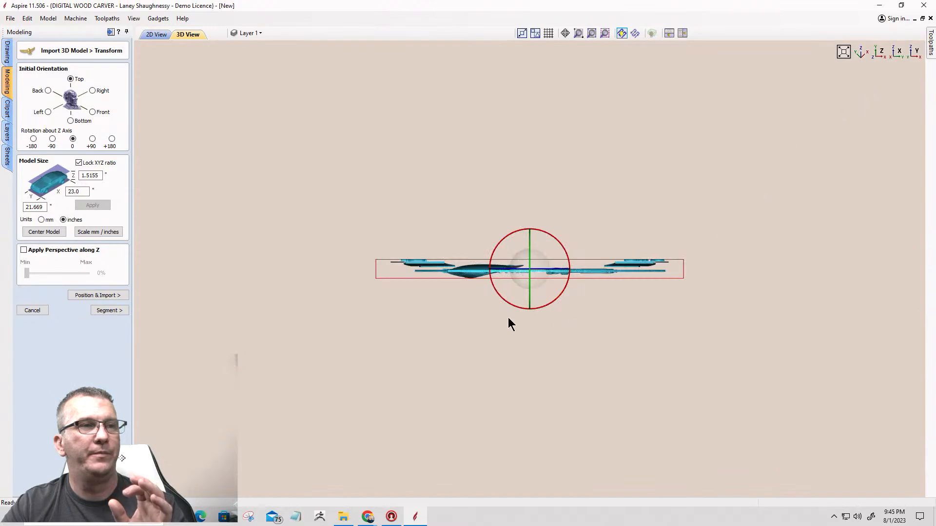
scroll(534, 268, up, 5)
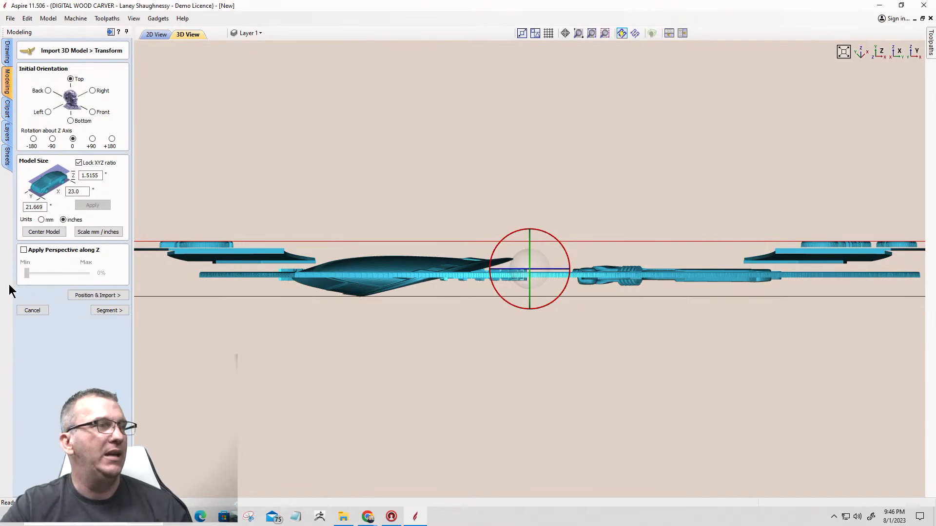
click(95, 295)
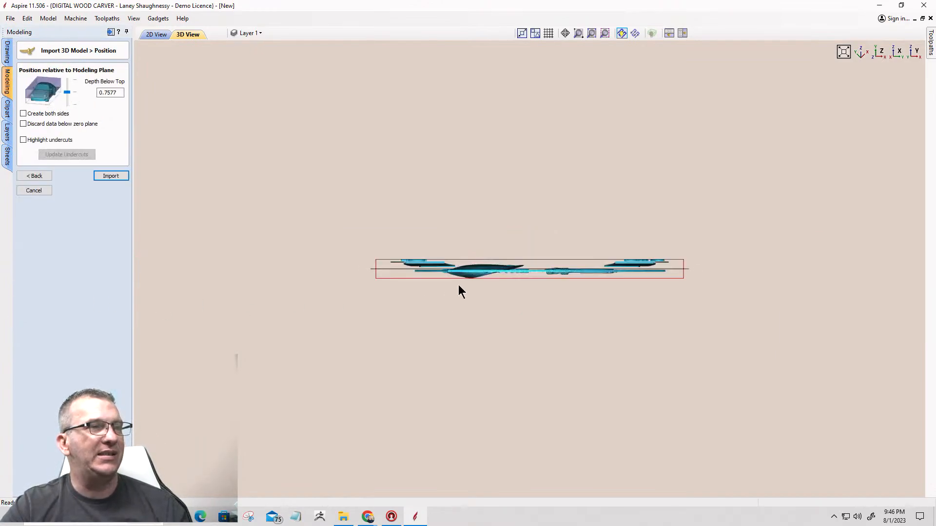
Lower the modeling plane on the crest to a depth below top of 1.5155 inches.
scroll(458, 288, up, 5)
scroll(821, 276, up, 2)
scroll(821, 275, down, 3)
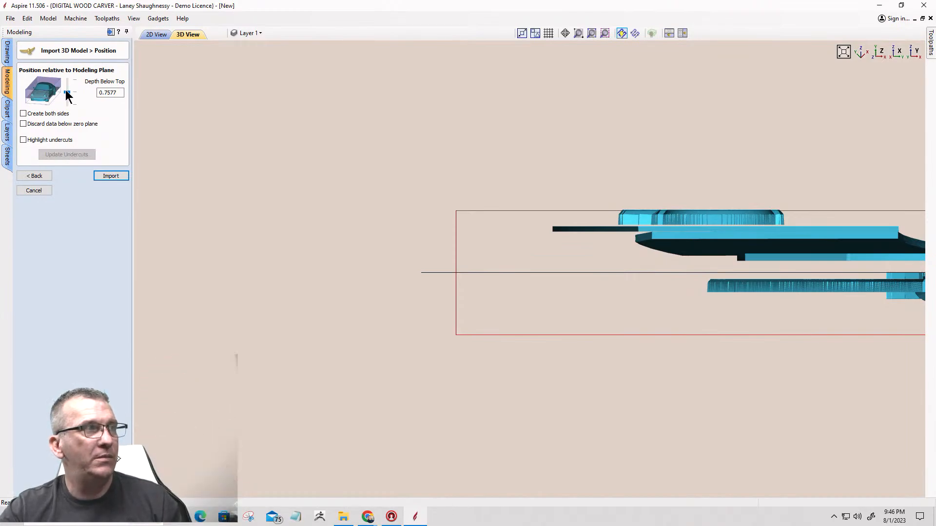
drag(67, 94, 69, 124)
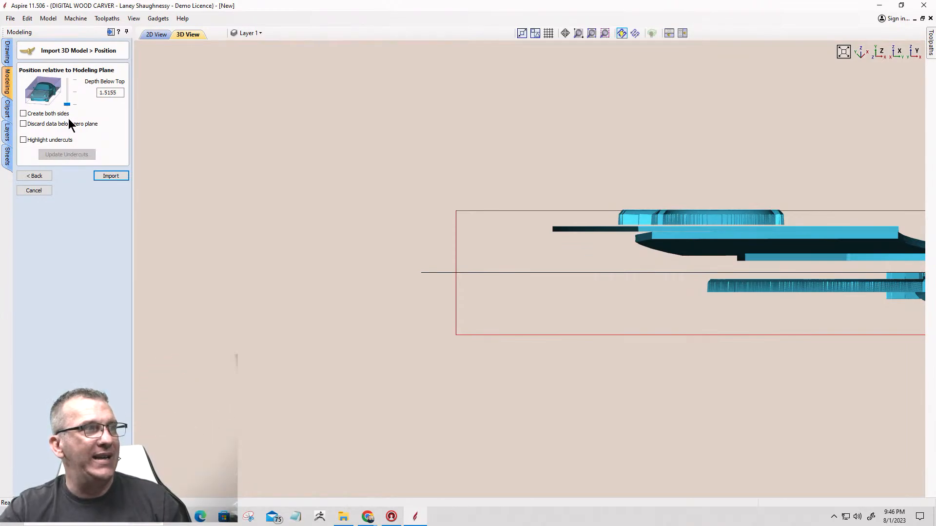
Inspect the crest's side profile against the modeling plane and import the model at this depth.
scroll(672, 267, down, 2)
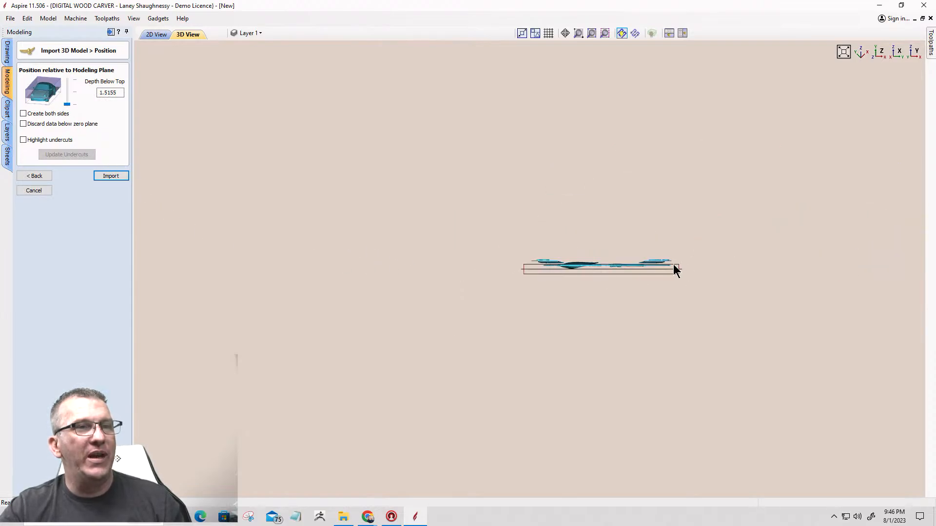
scroll(725, 297, up, 3)
scroll(408, 217, up, 2)
scroll(350, 216, up, 2)
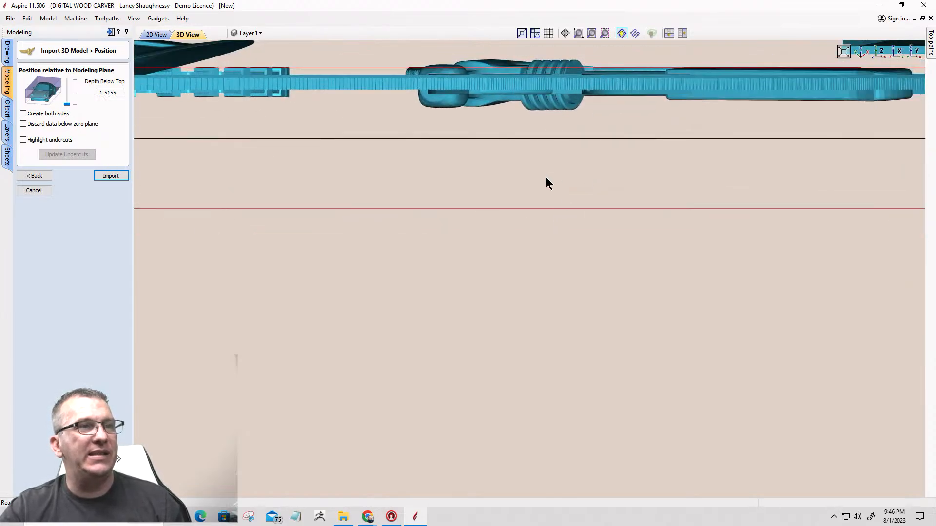
scroll(668, 206, down, 4)
scroll(389, 249, up, 4)
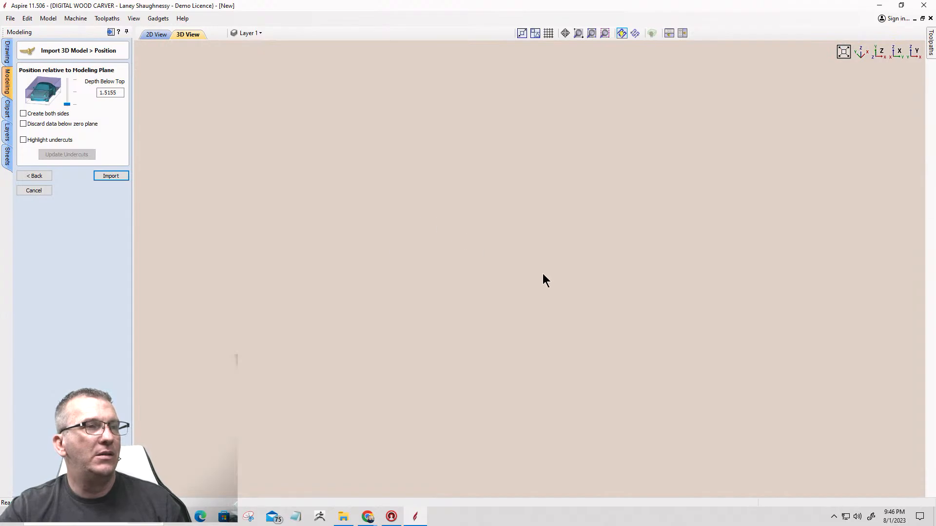
scroll(675, 315, down, 4)
scroll(584, 385, up, 3)
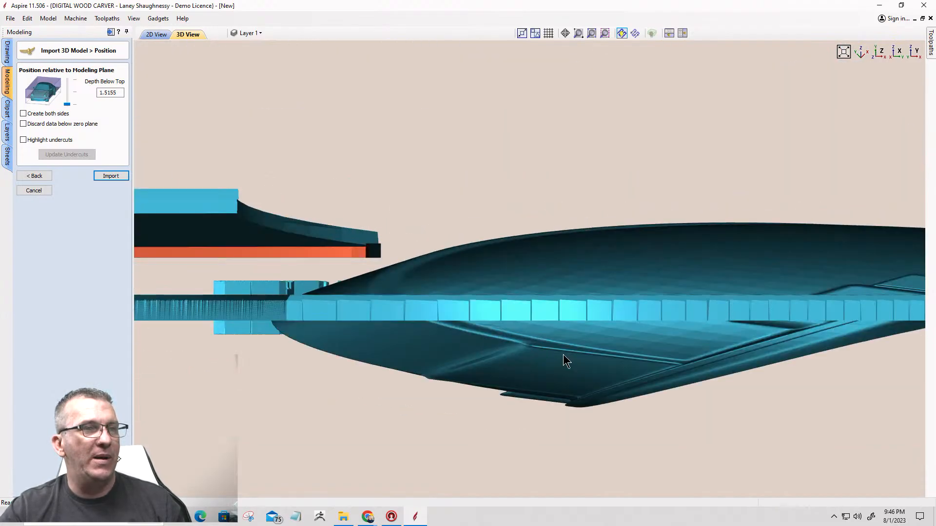
scroll(563, 355, down, 2)
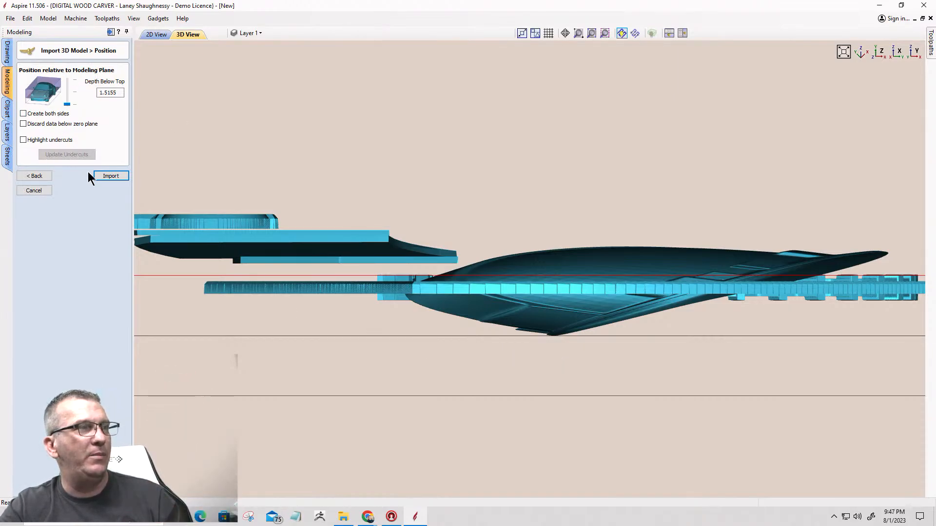
click(104, 174)
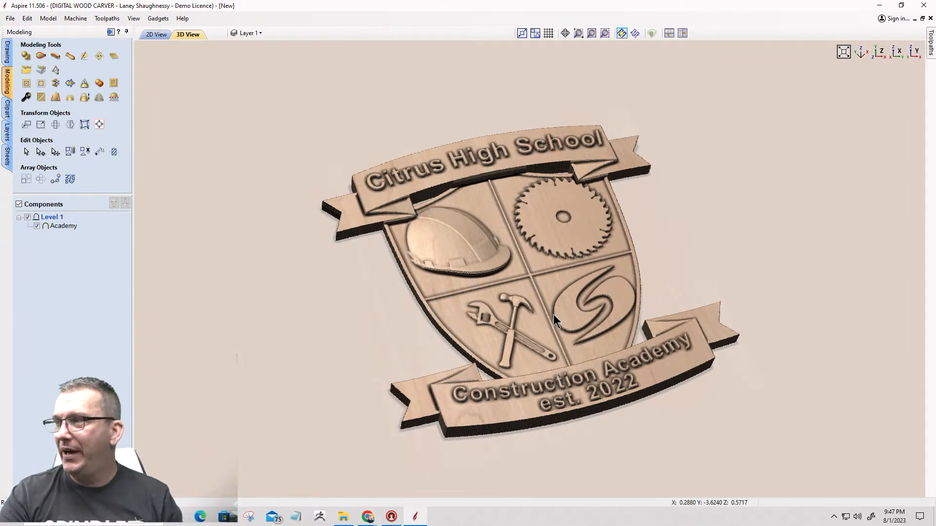
Examine the imported crest's surface detail up close, especially the "Construction Academy est. 2022" lettering on the lower banner.
scroll(553, 315, up, 1)
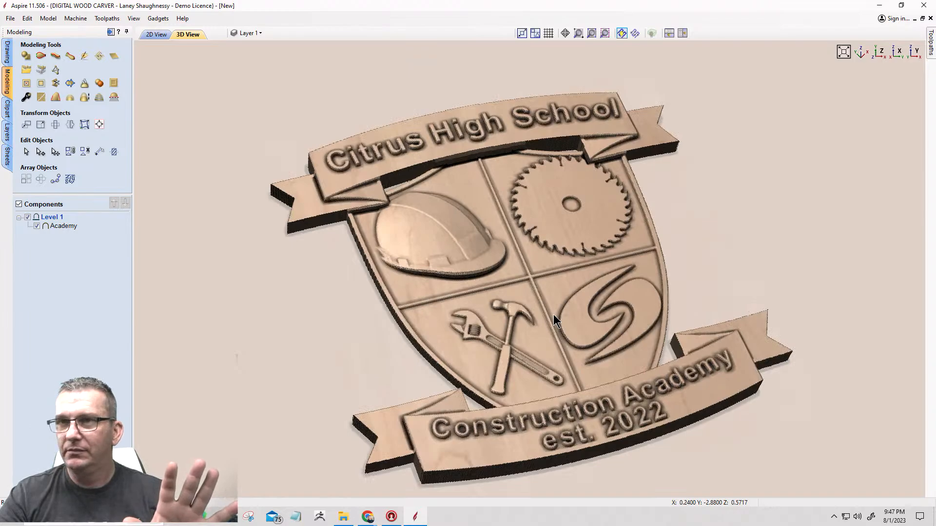
scroll(553, 314, up, 1)
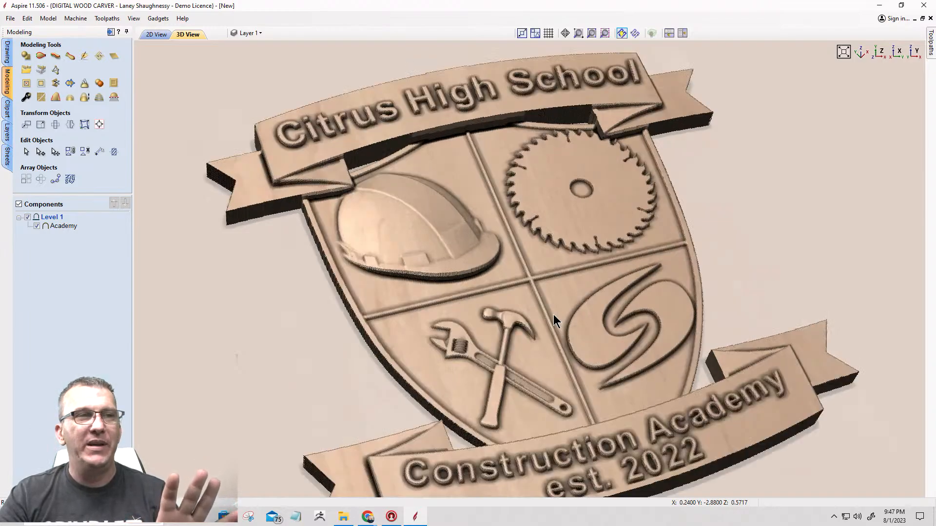
middle_drag(554, 315, 516, 219)
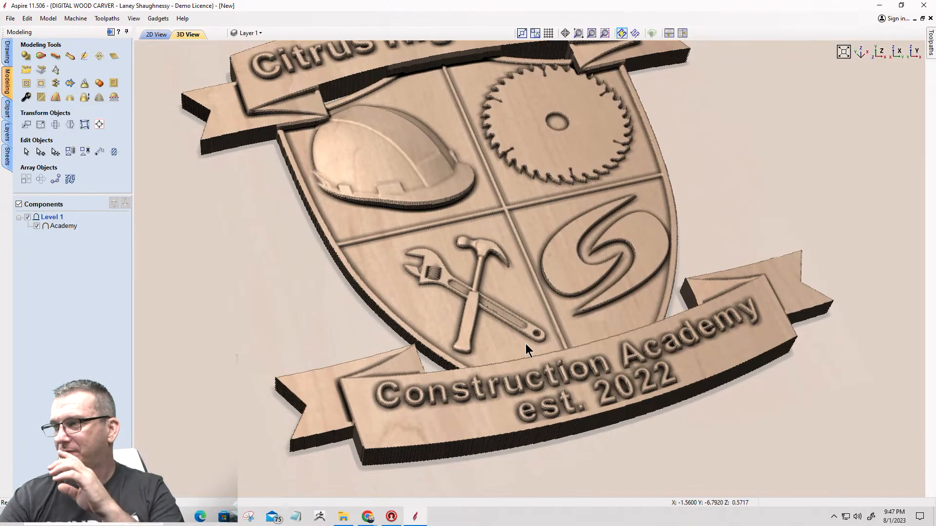
drag(507, 406, 520, 352)
scroll(506, 358, up, 2)
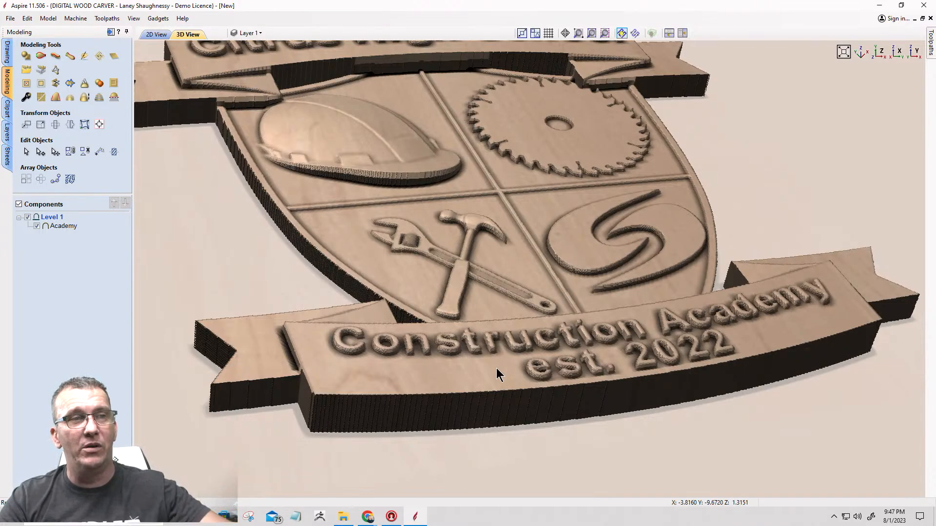
scroll(497, 373, up, 3)
scroll(499, 380, up, 5)
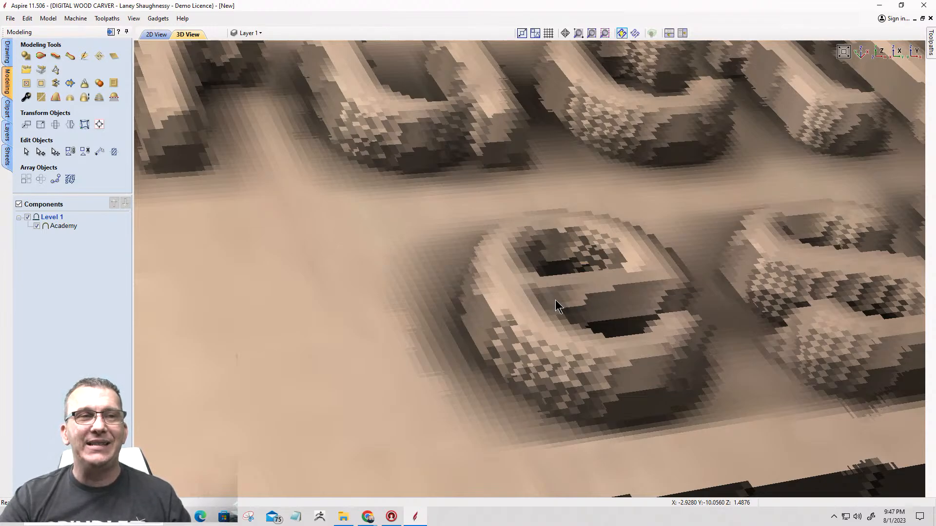
scroll(555, 302, down, 2)
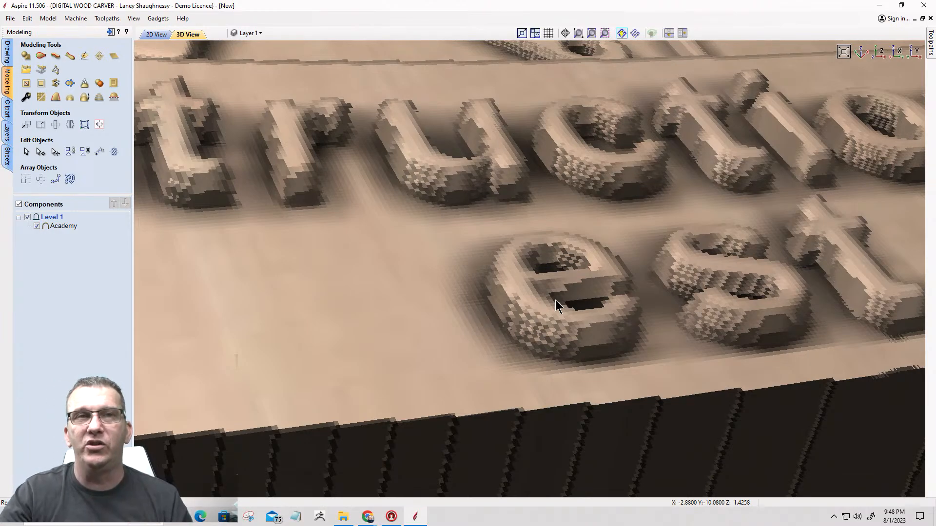
scroll(554, 300, down, 2)
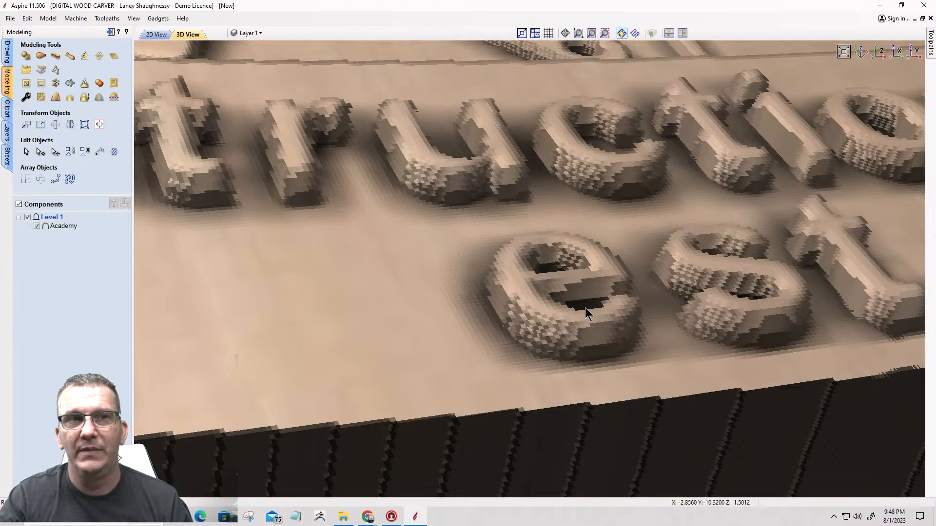
scroll(585, 308, down, 1)
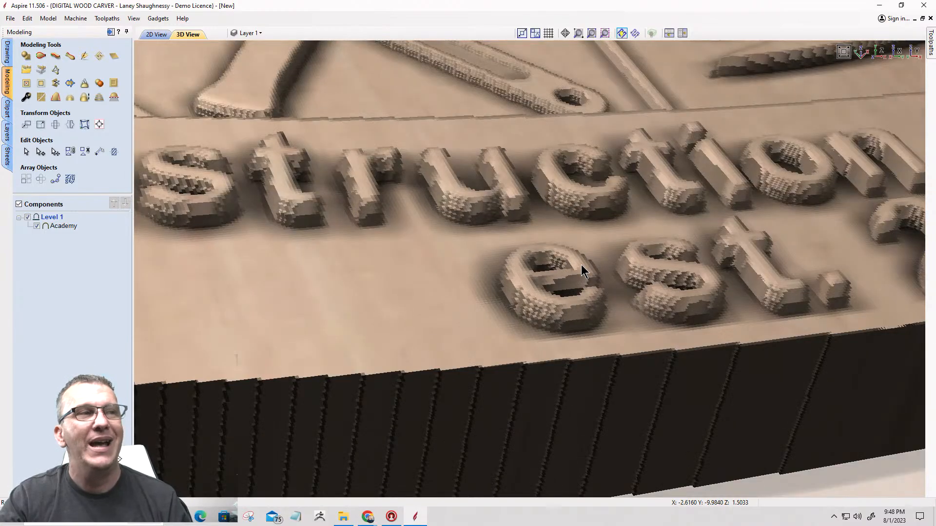
click(7, 58)
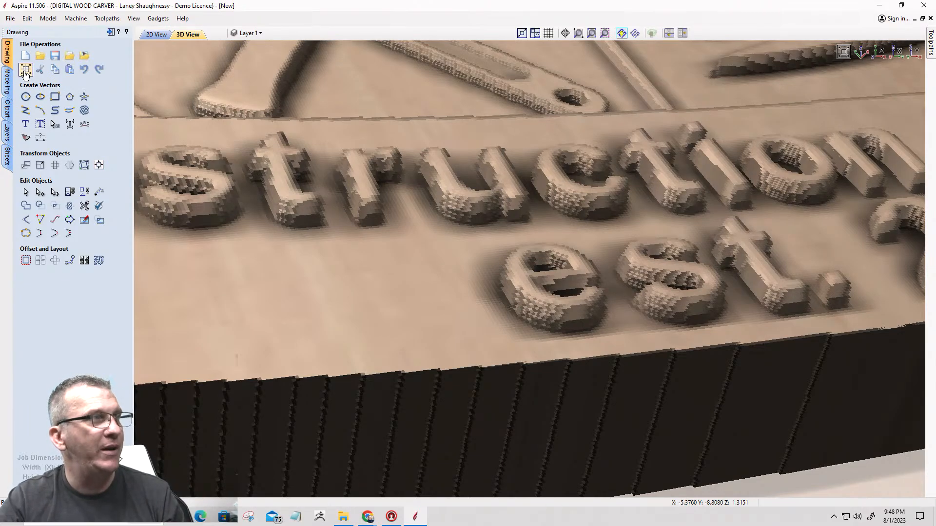
click(26, 71)
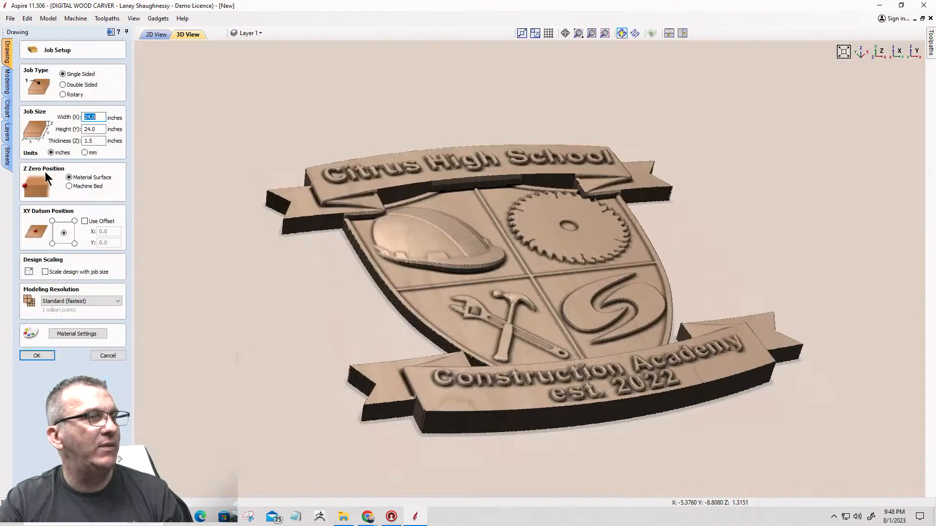
click(73, 301)
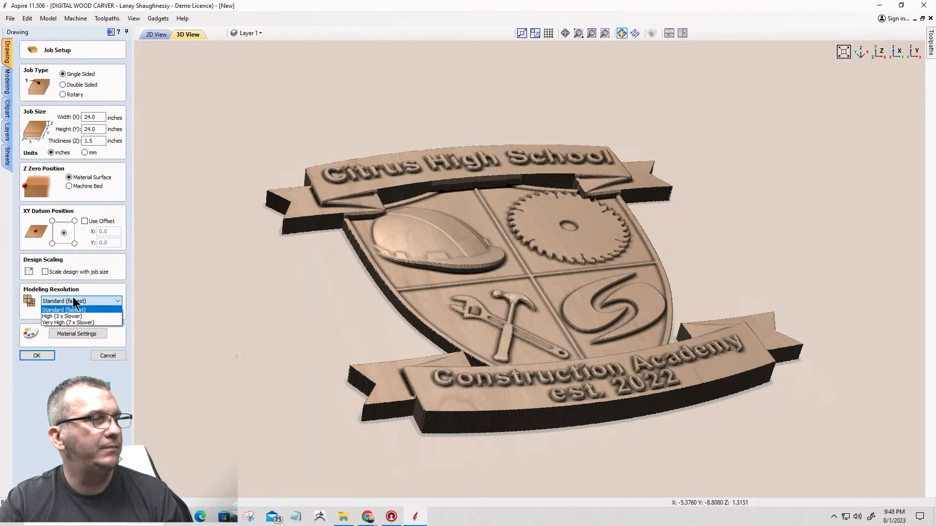
click(102, 356)
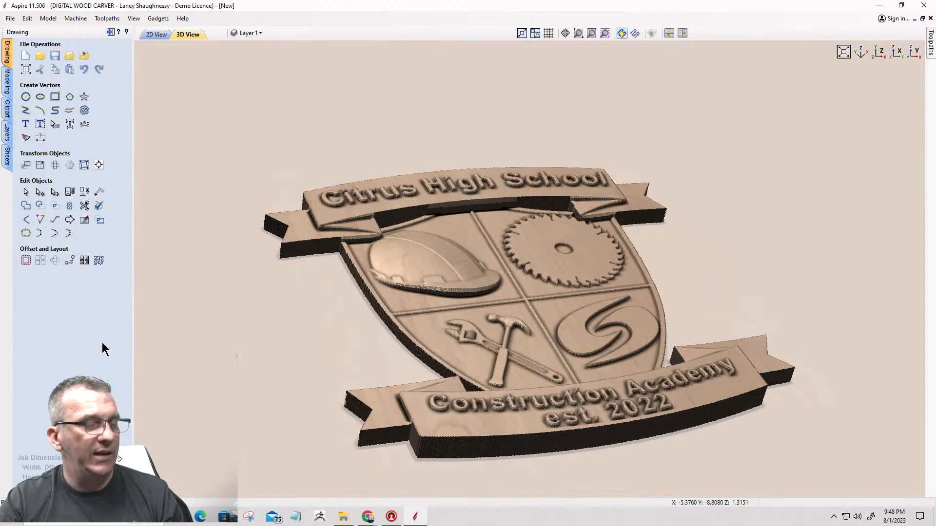
Set the job's modeling resolution to Maximum (50 x Slower) and examine the crest's tool emblems and lower banner lettering.
click(26, 70)
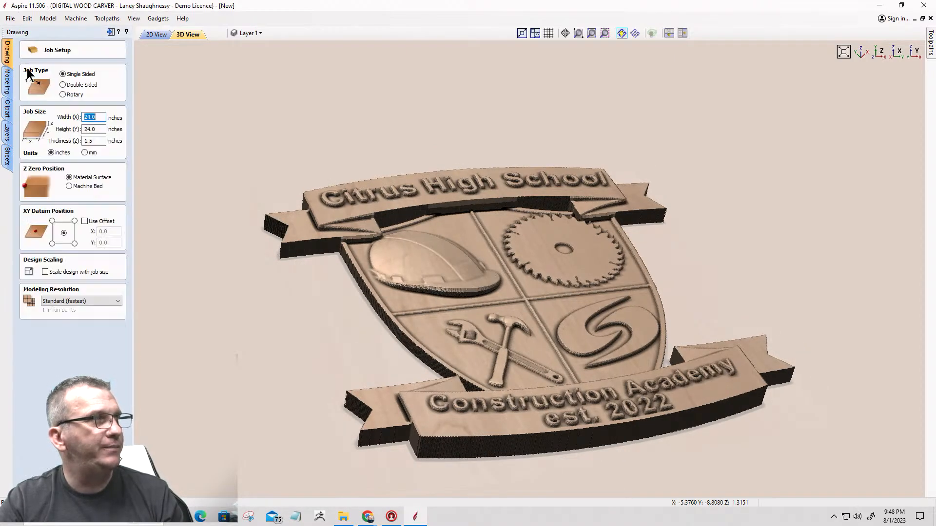
click(64, 301)
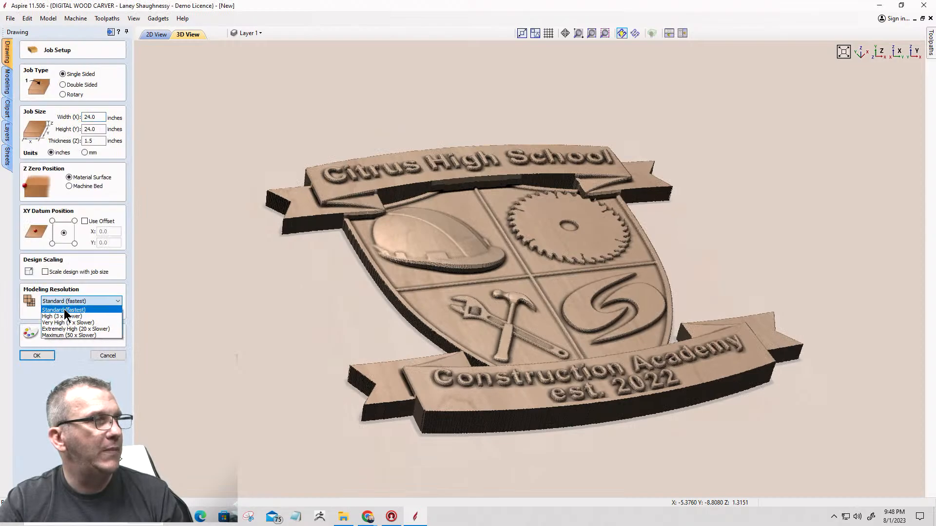
click(62, 335)
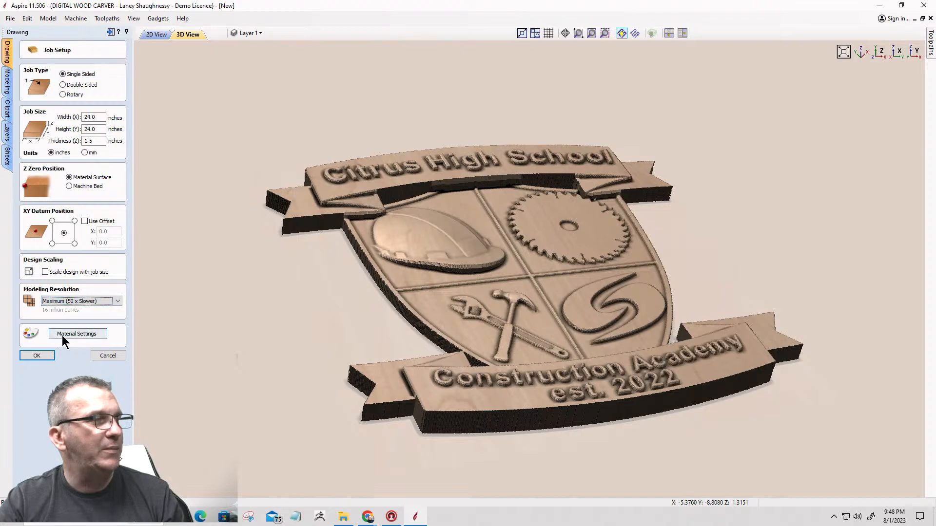
click(40, 354)
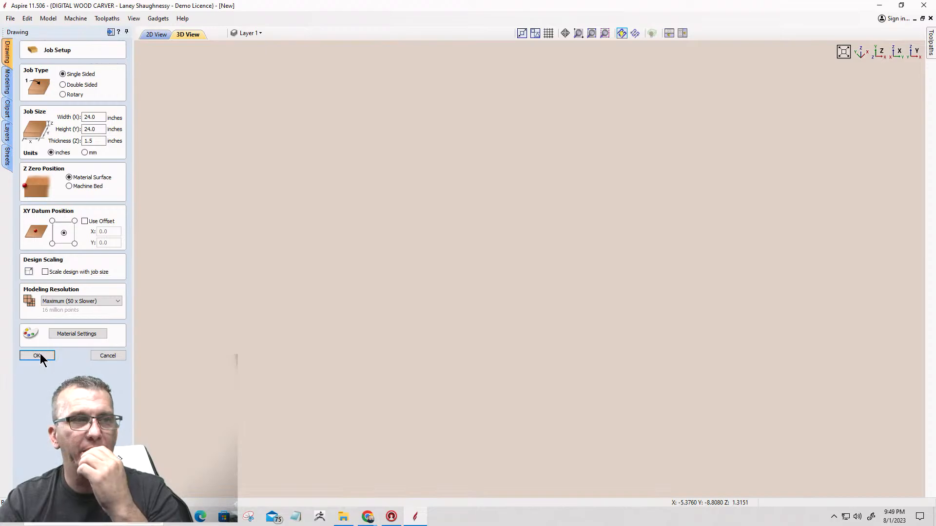
click(37, 356)
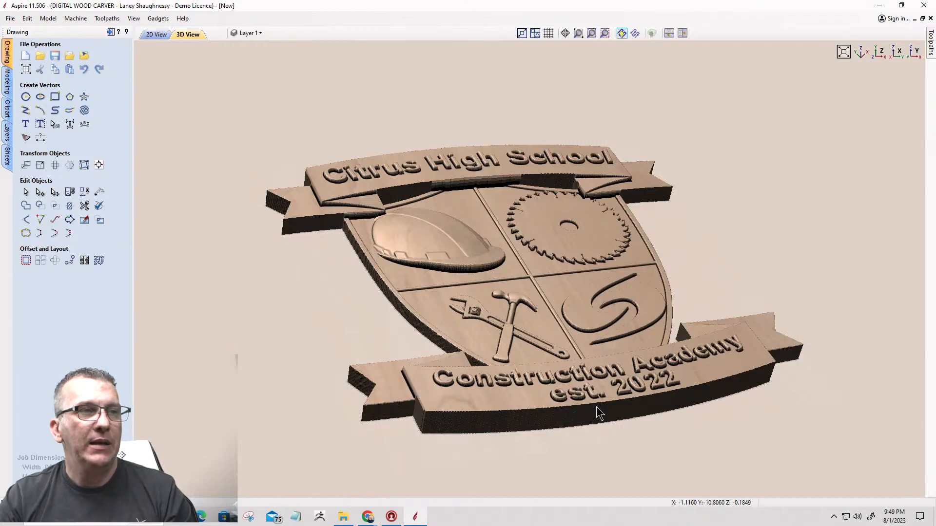
scroll(533, 377, up, 3)
scroll(533, 377, up, 4)
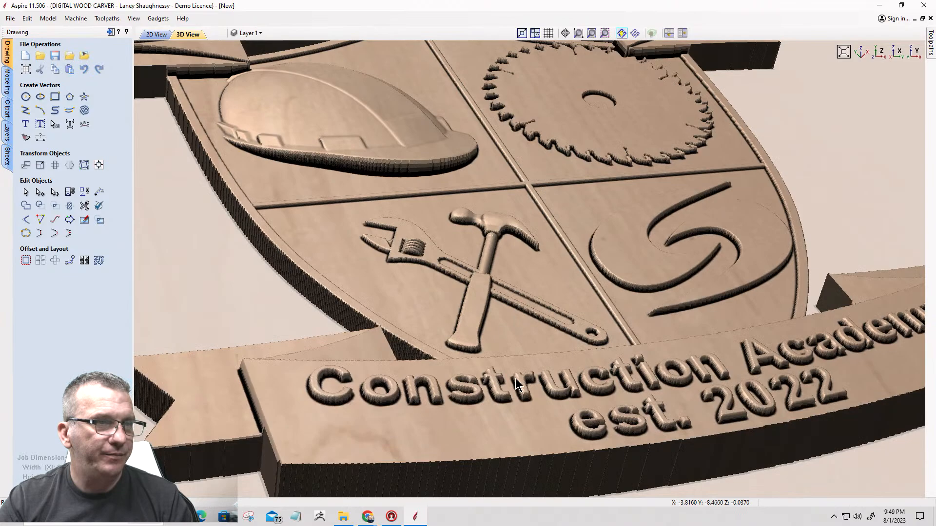
middle_drag(515, 379, 509, 338)
scroll(507, 402, up, 2)
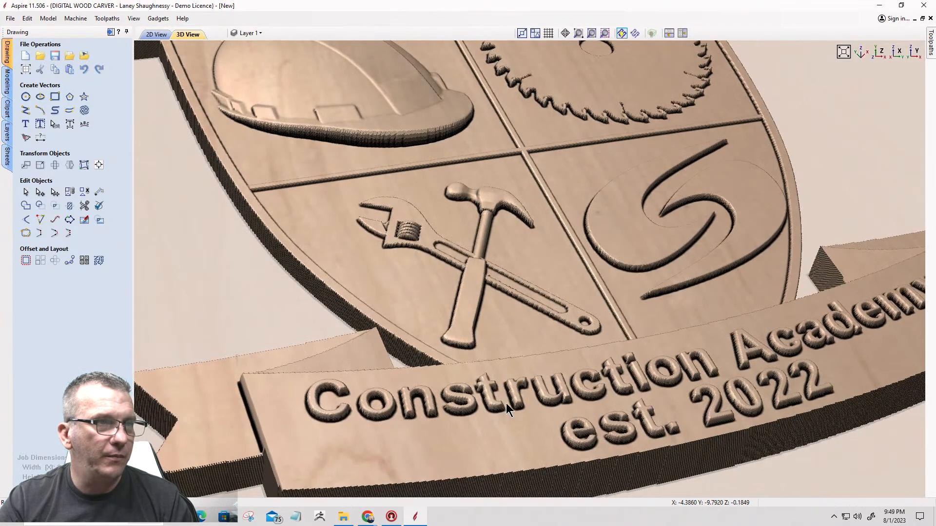
scroll(490, 398, up, 2)
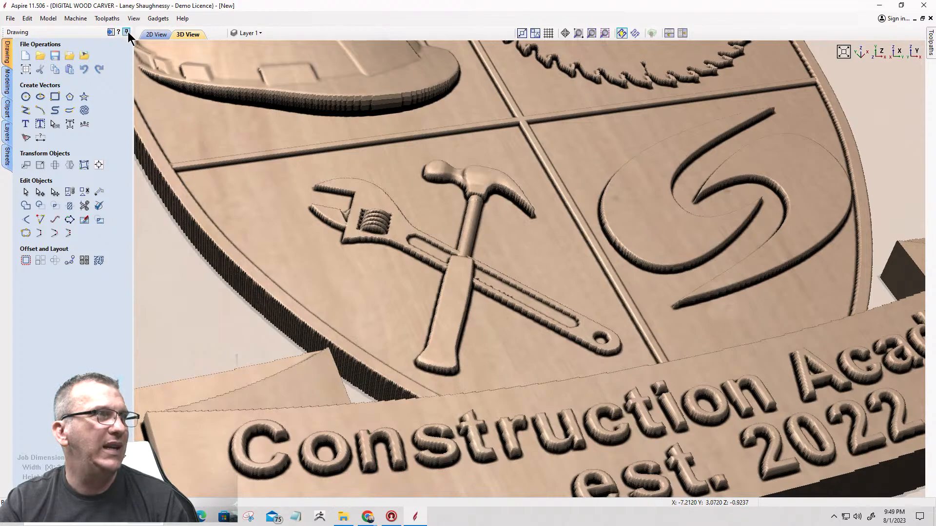
Delete the Academy component from Level 1.
click(8, 81)
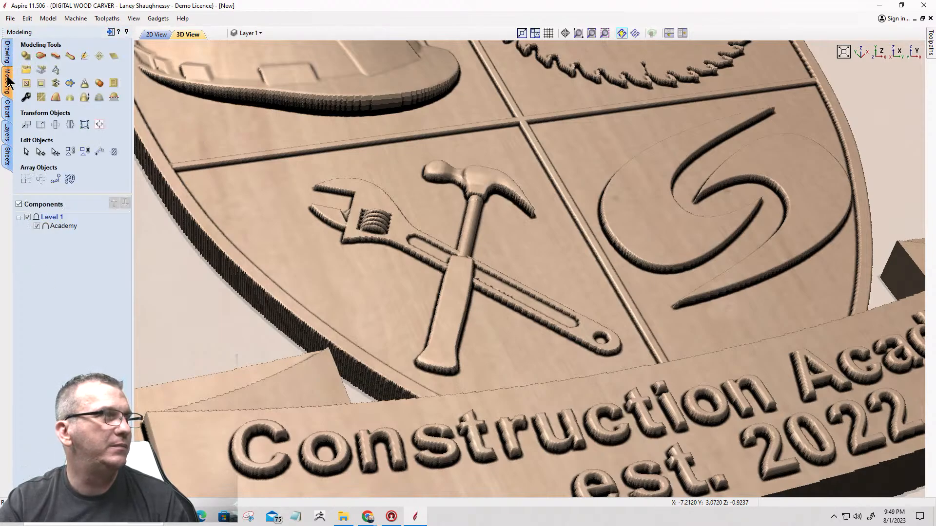
click(55, 226)
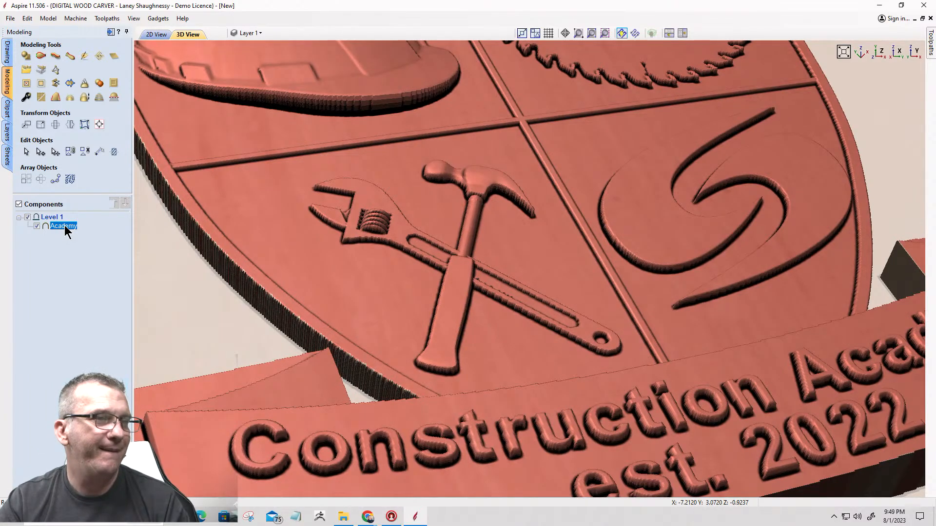
key(Delete)
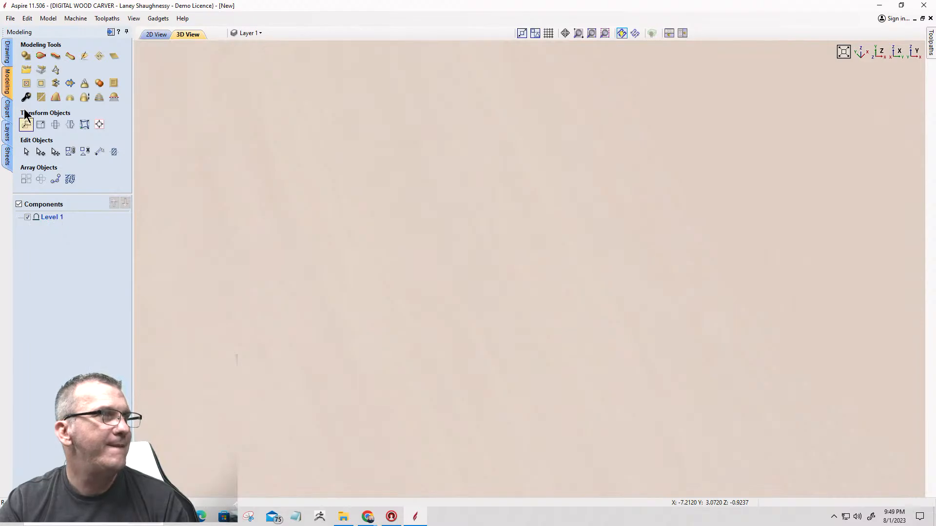
Open the Academy file from the wetransfer_academy_2023-08-01_1444 downloads folder for import as a 3D model.
click(24, 70)
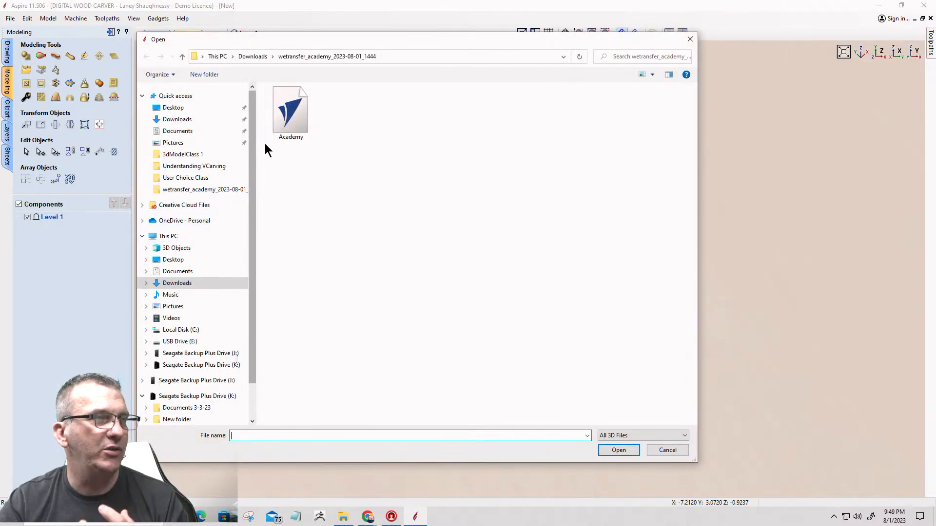
click(283, 122)
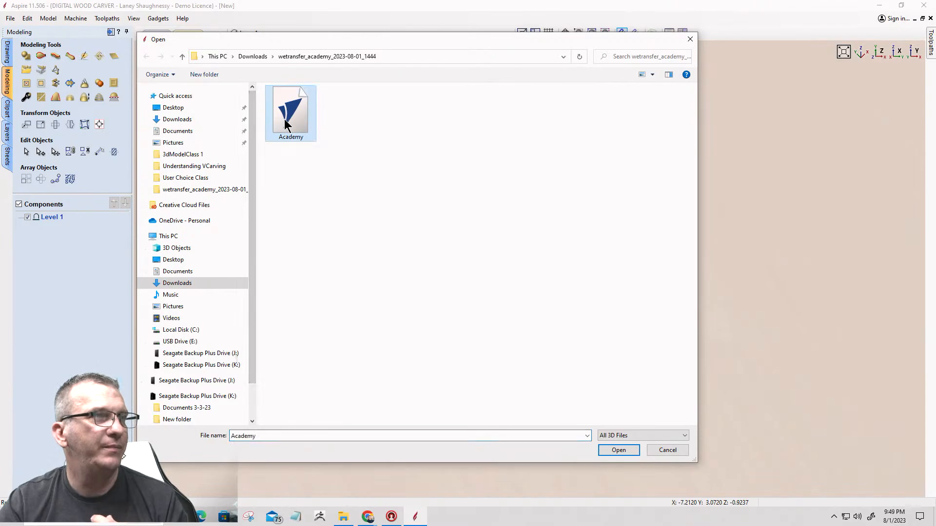
click(617, 451)
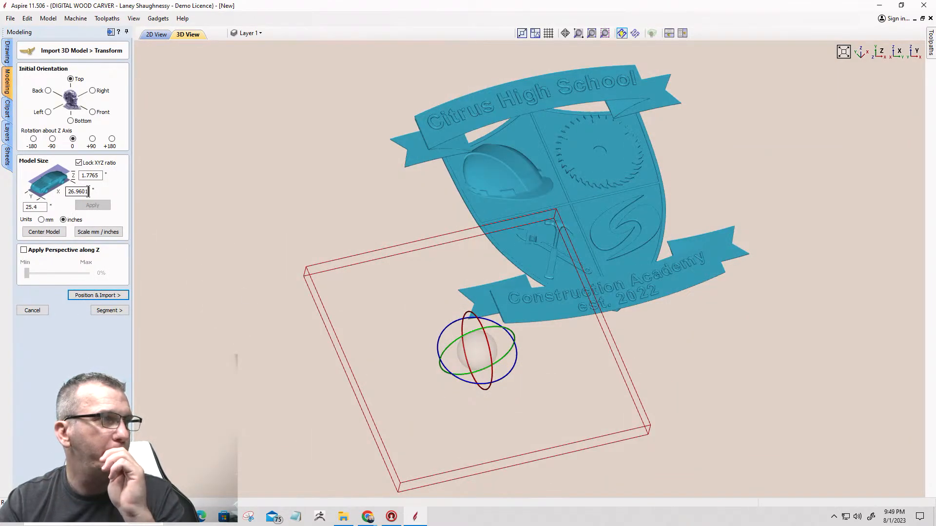
Scale the crest to 22 inches in X with the XYZ ratio locked and center the model on the job.
drag(88, 191, 63, 192)
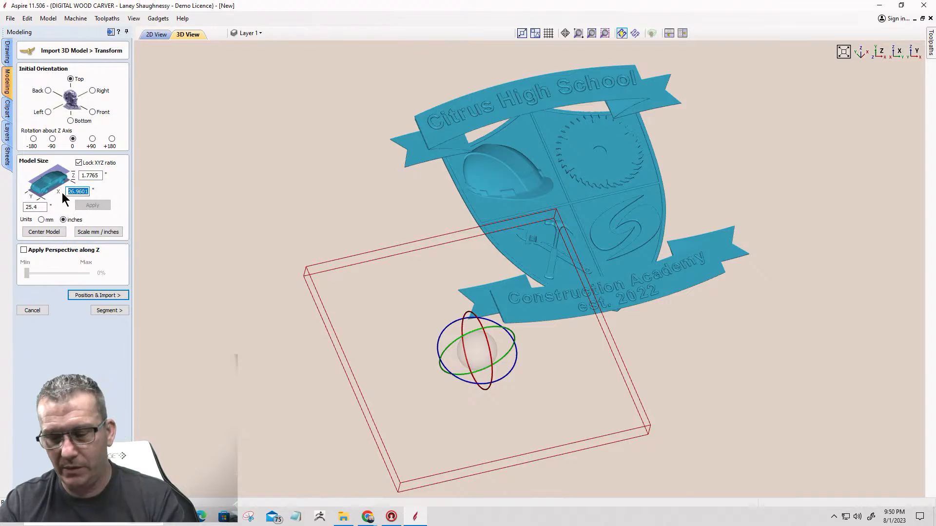
text(22)
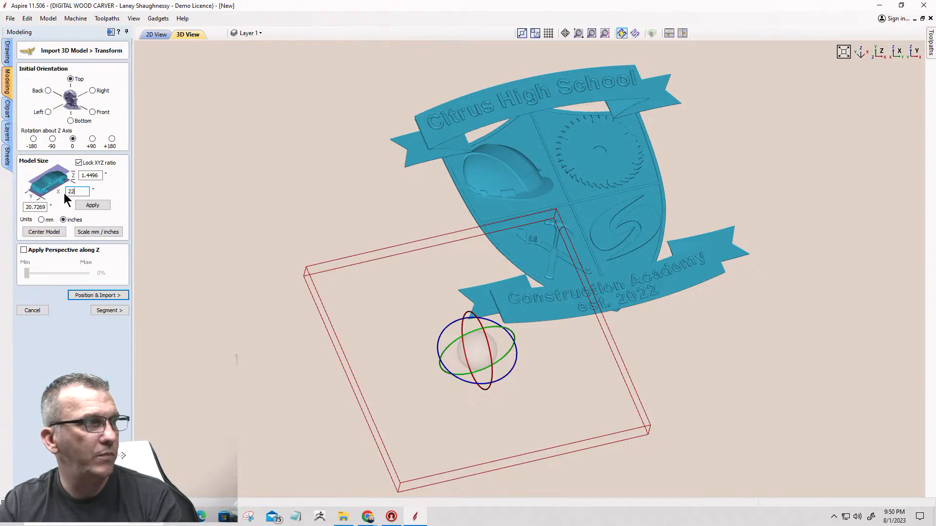
click(90, 206)
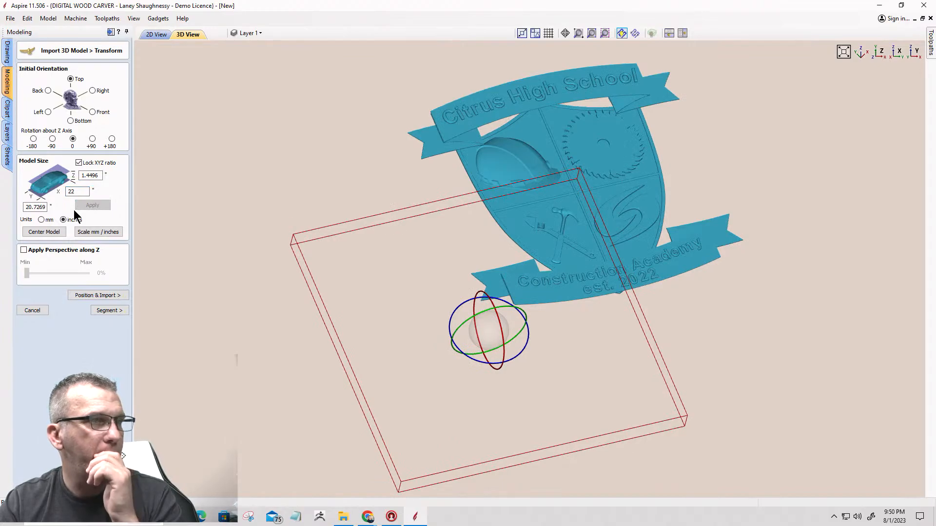
click(45, 232)
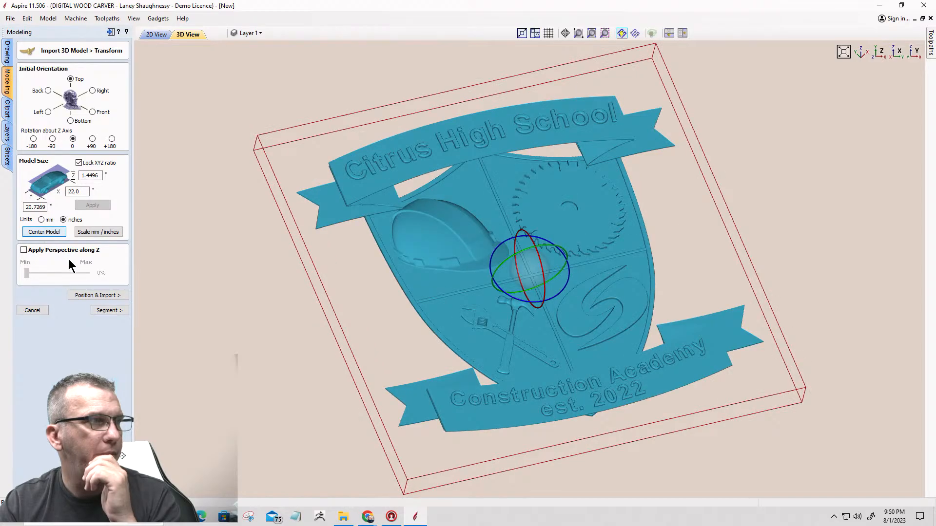
Set the modeling plane to a depth of 1.4496 below the top of the crest and import the model.
click(98, 295)
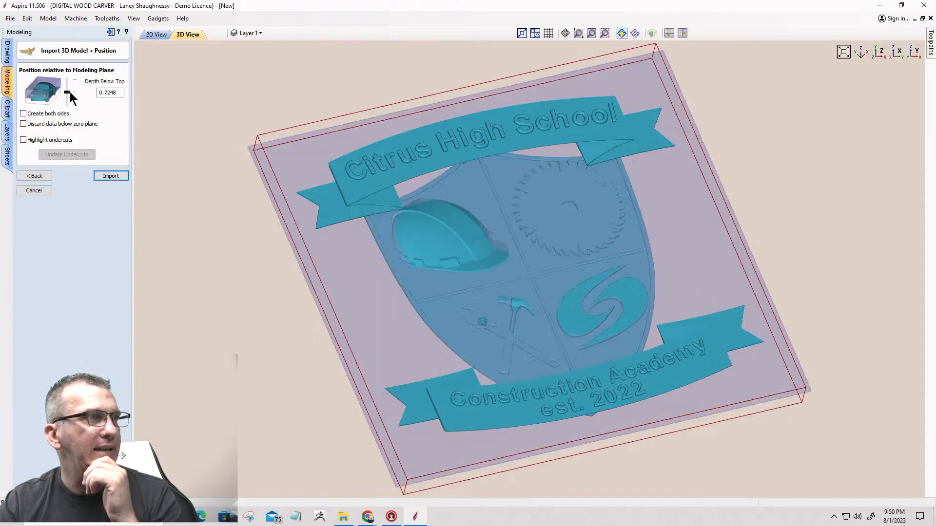
drag(69, 110, 69, 118)
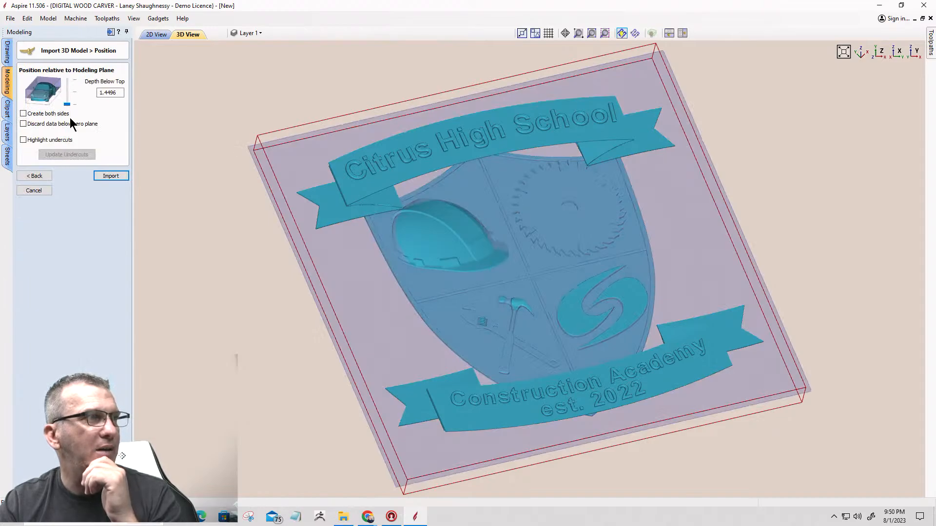
click(104, 178)
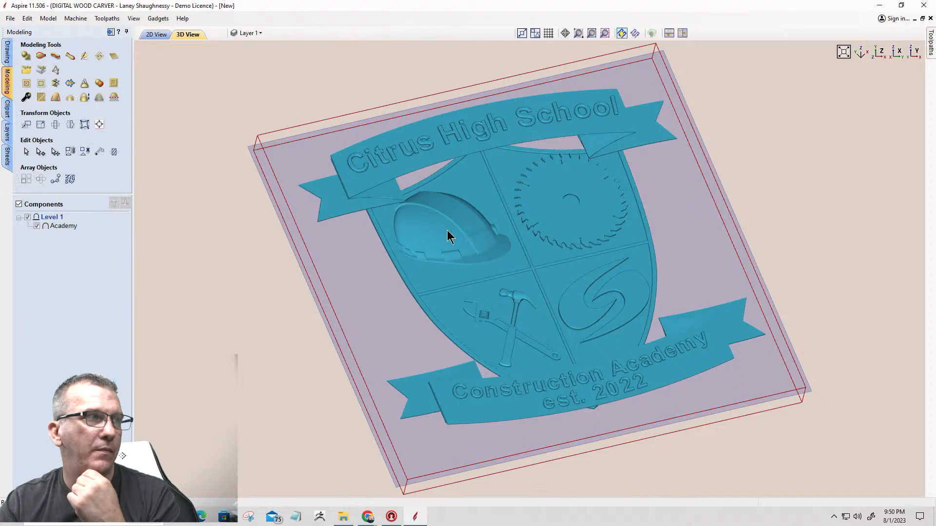
Examine the reimported crest's detail up close, including the wrench and hammer, the lower banner lettering, the hard hat and the saw blade.
scroll(538, 331, up, 5)
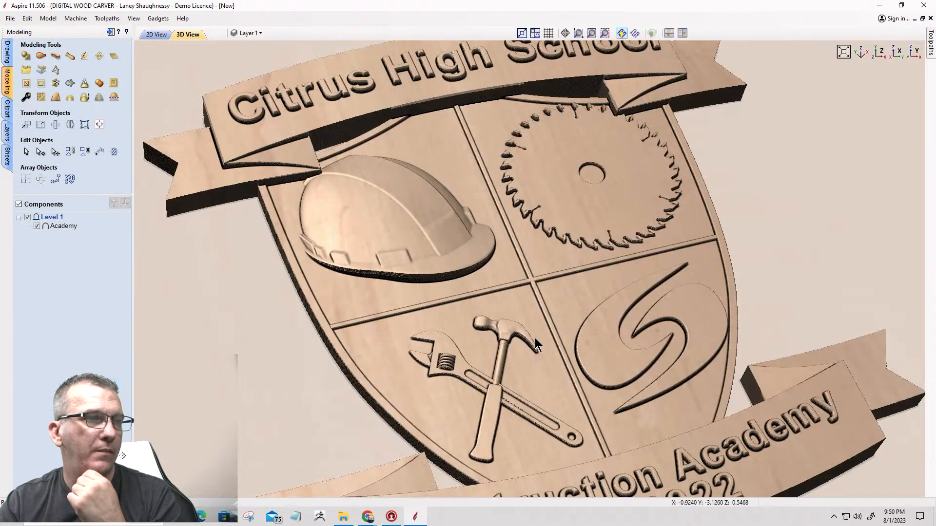
scroll(534, 338, up, 4)
middle_drag(529, 328, 511, 67)
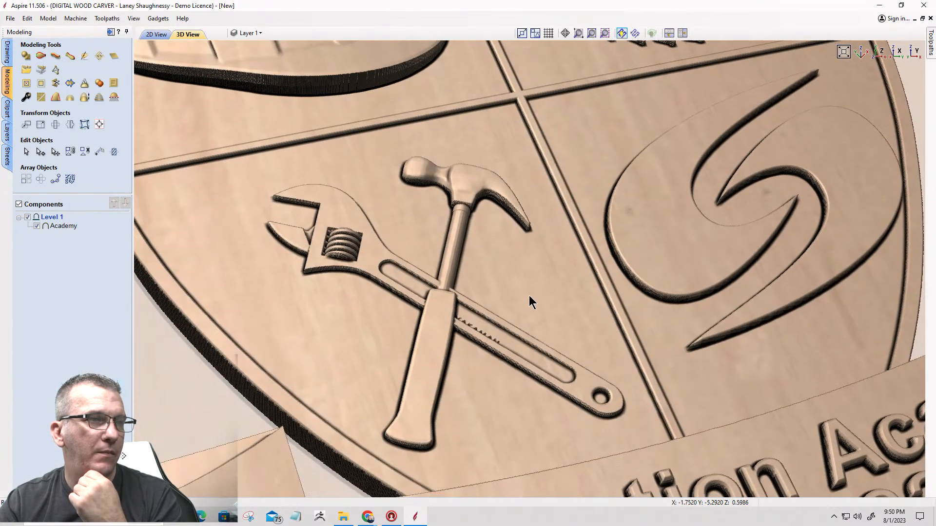
scroll(529, 296, down, 2)
middle_drag(528, 295, 527, 238)
scroll(519, 329, up, 2)
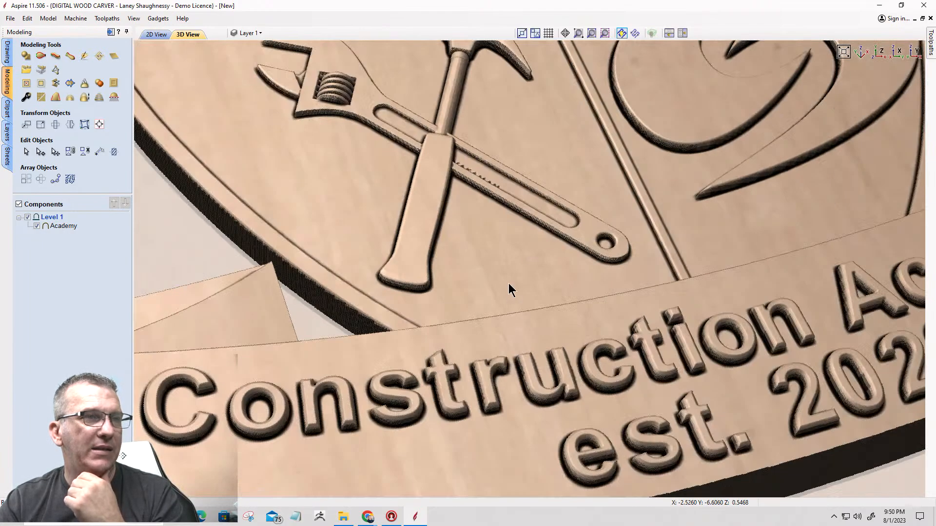
scroll(507, 279, down, 3)
scroll(503, 263, up, 3)
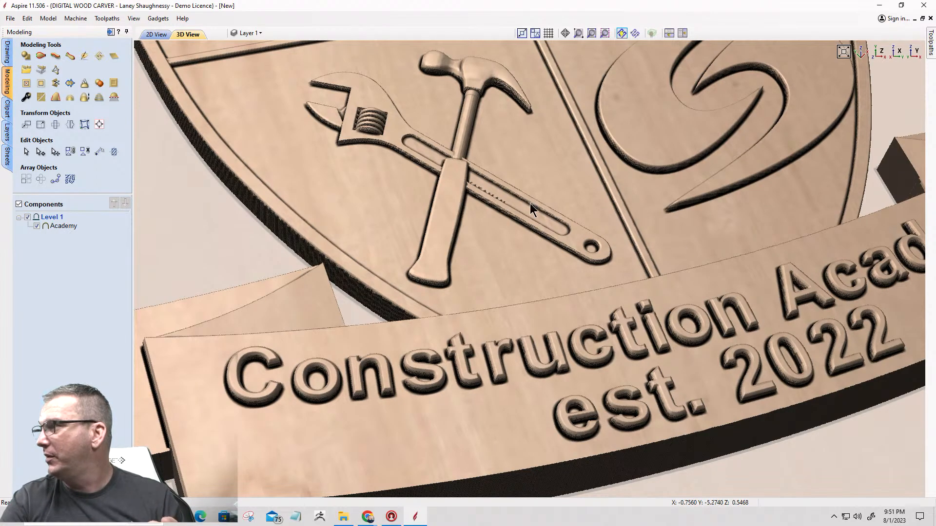
scroll(541, 312, up, 2)
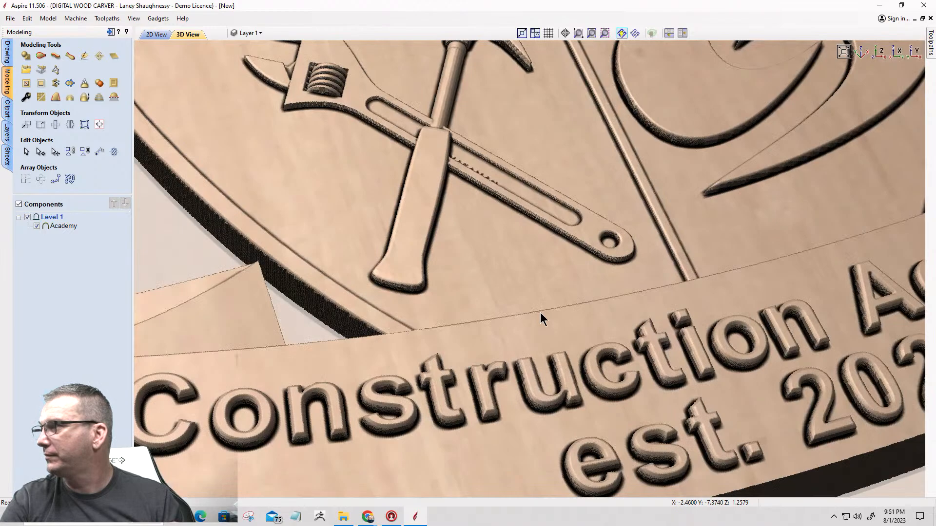
scroll(511, 332, down, 1)
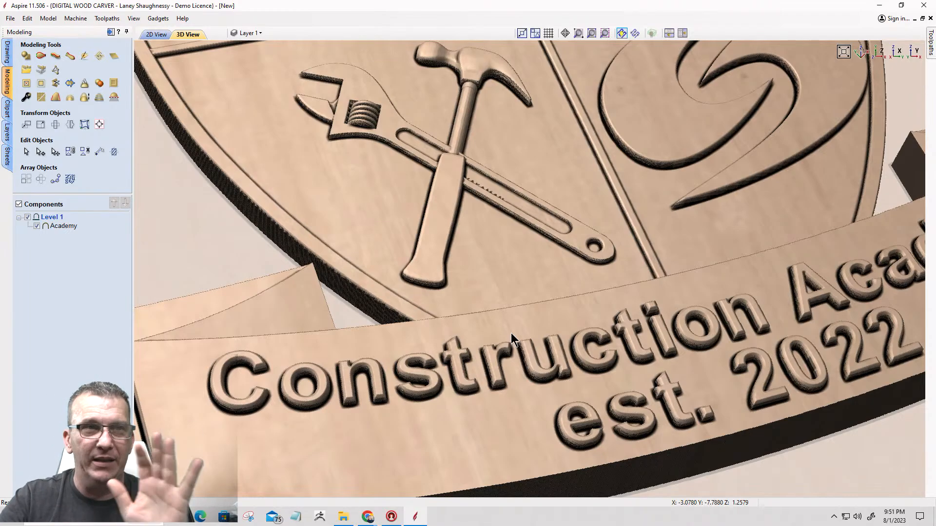
right_drag(504, 329, 512, 230)
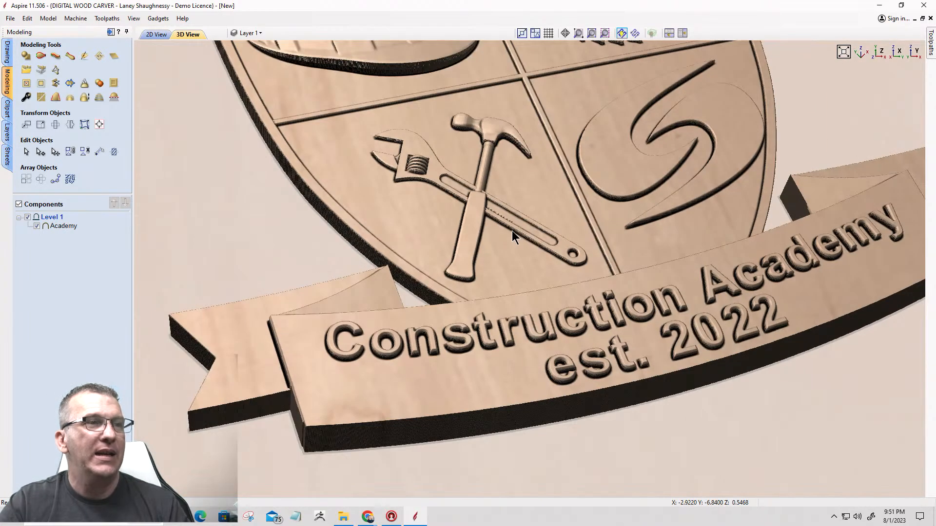
scroll(512, 230, down, 5)
scroll(495, 171, up, 2)
middle_drag(495, 171, 487, 289)
scroll(499, 214, up, 4)
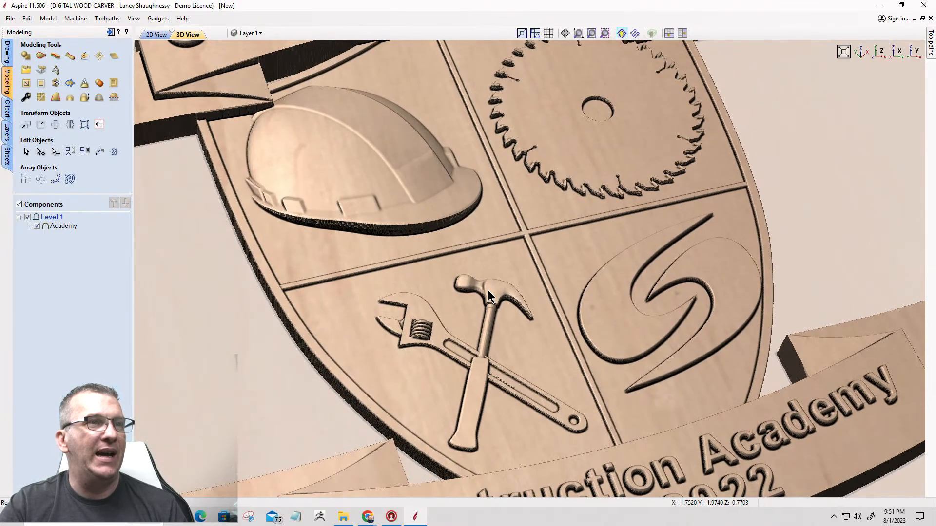
scroll(485, 288, down, 3)
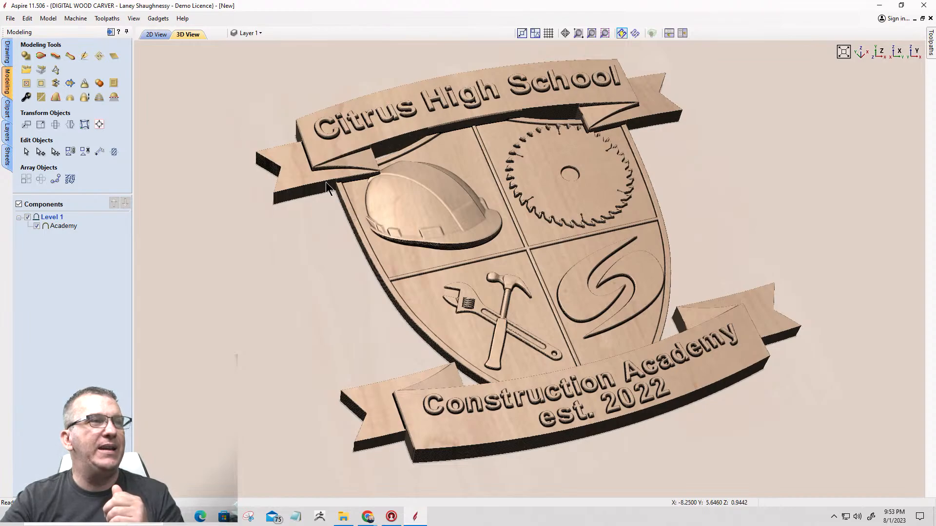
Try to add a 30° draft to the crest model at the current Maximum modeling resolution.
click(55, 98)
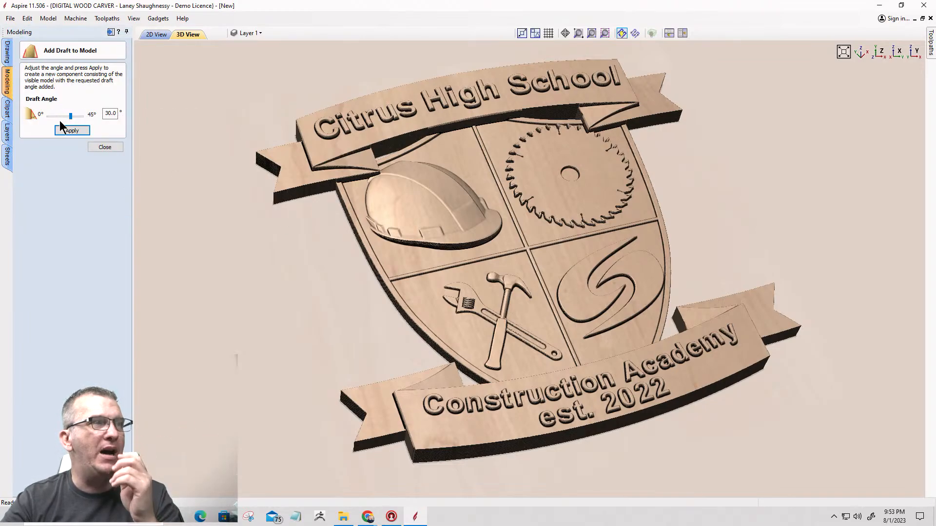
scroll(338, 180, up, 5)
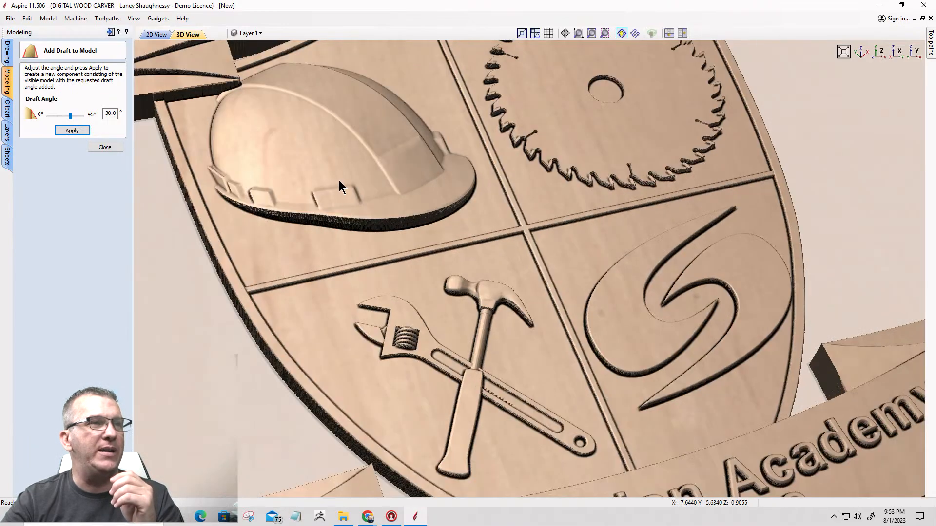
scroll(338, 181, down, 3)
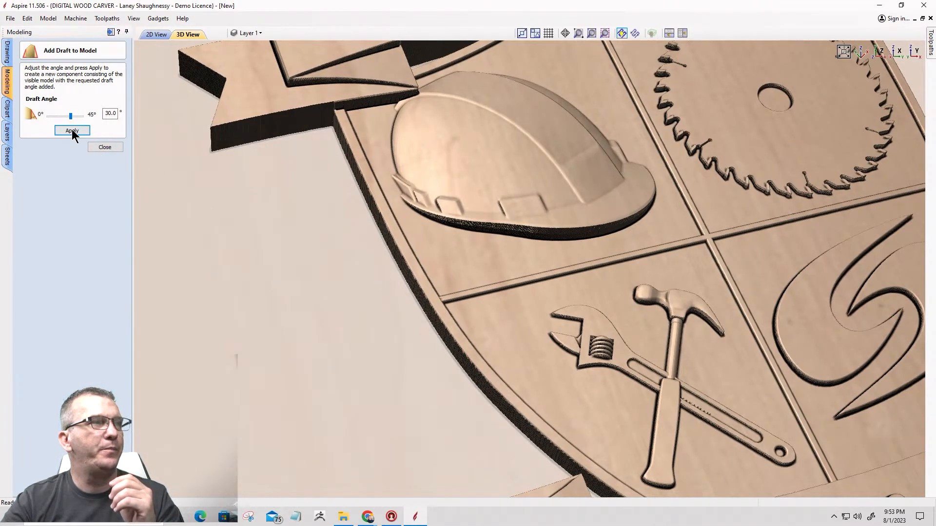
click(72, 131)
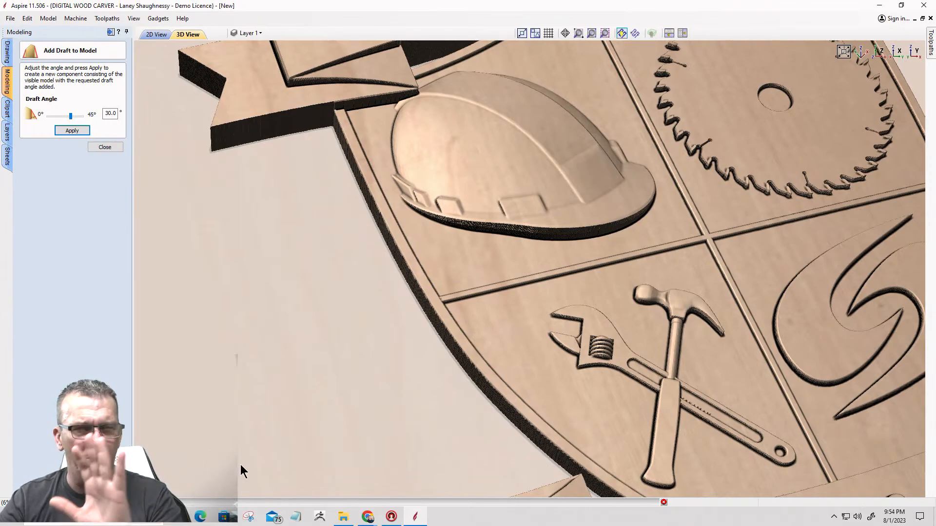
click(664, 502)
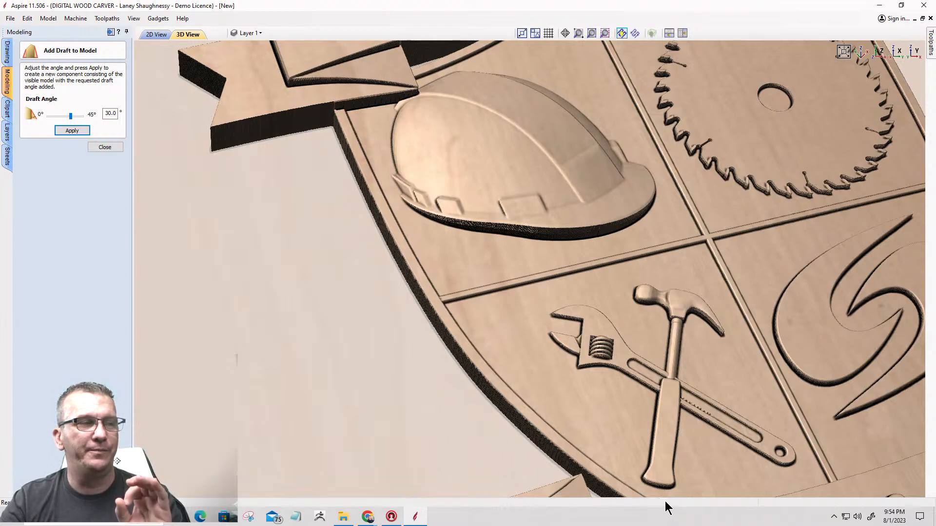
click(114, 148)
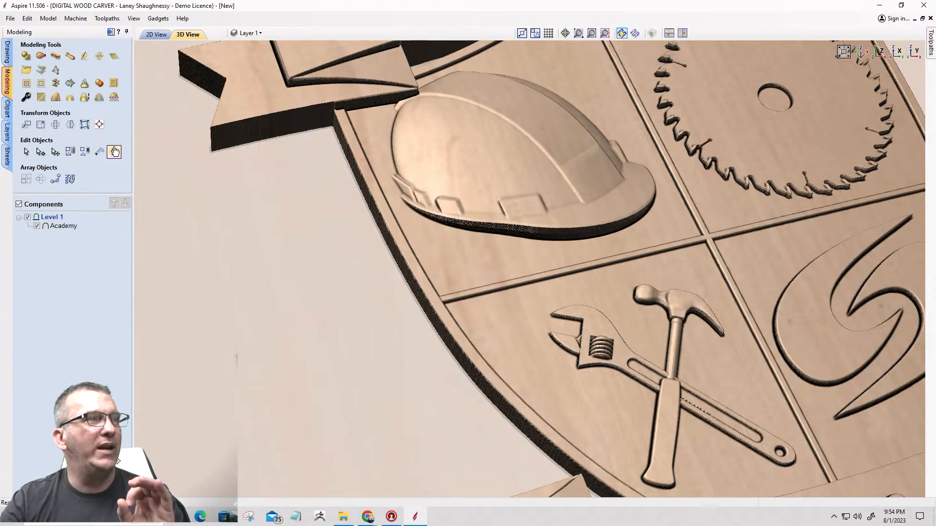
Set the job's modeling resolution to Very High (7 x Slower).
click(7, 53)
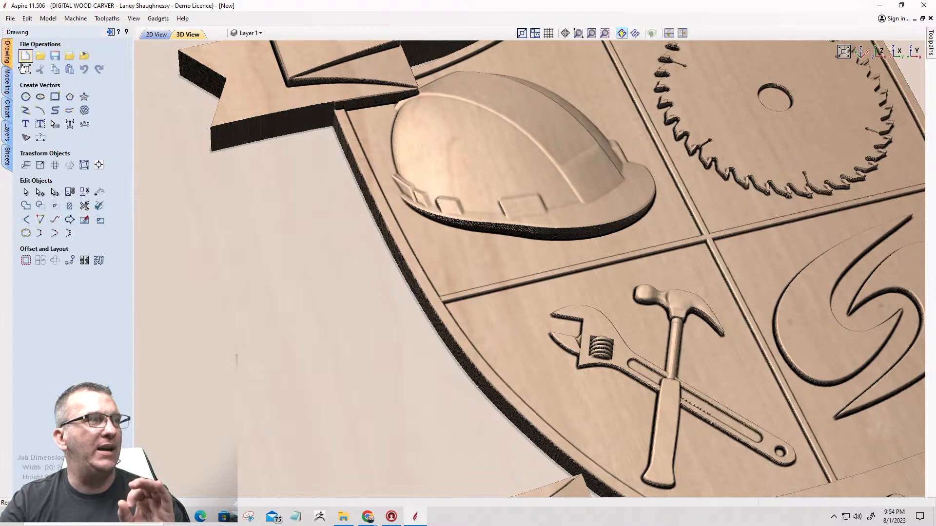
click(27, 71)
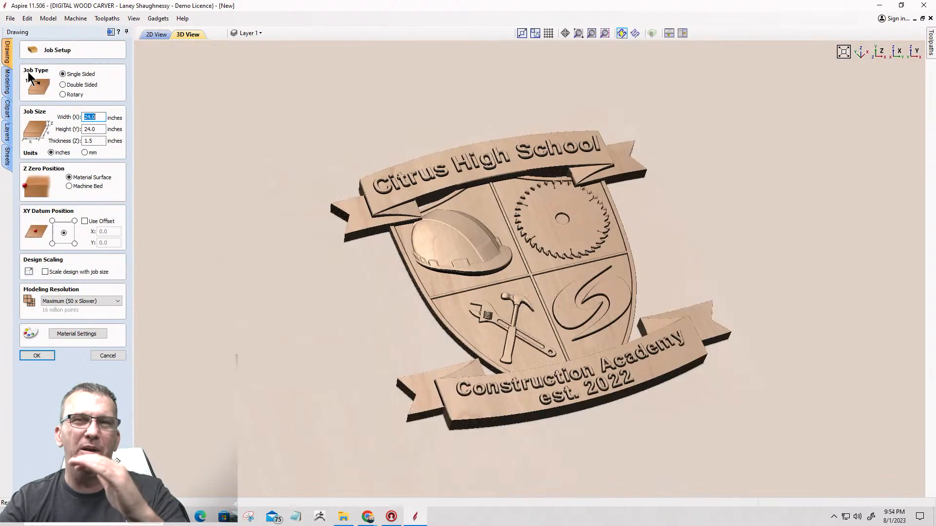
click(72, 300)
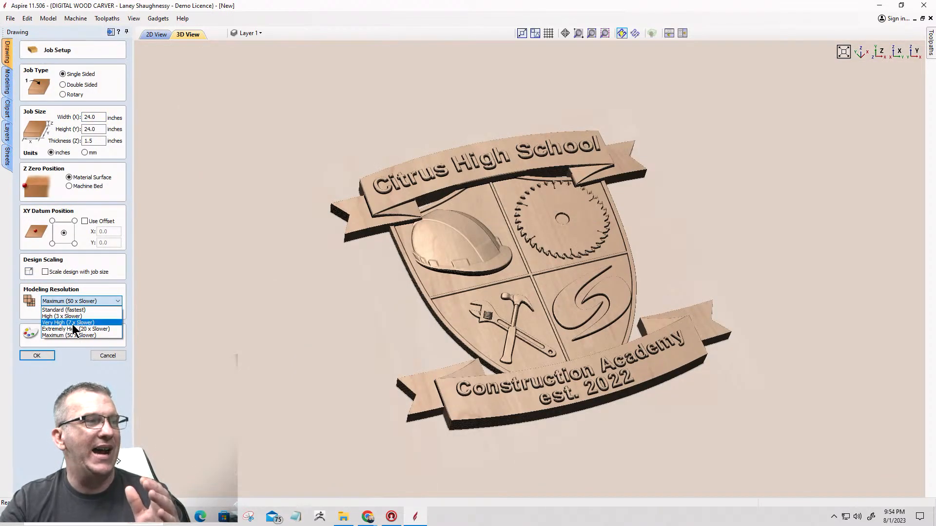
click(72, 322)
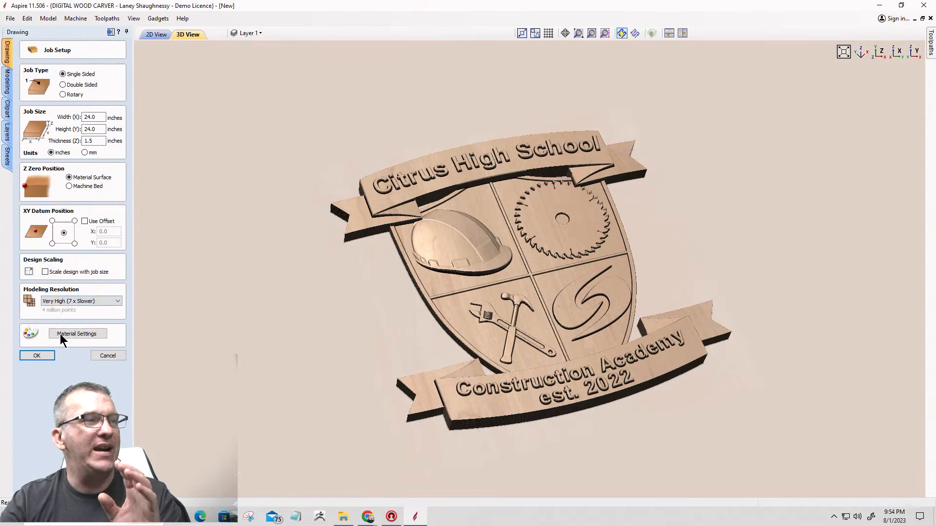
click(37, 356)
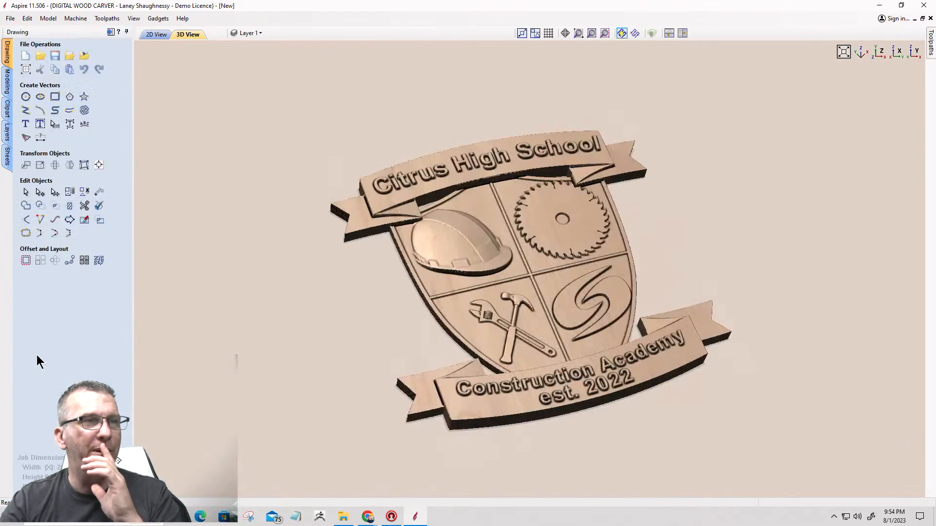
Examine the crest's tool emblems and "Construction Academy est. 2022" lettering at the reduced modeling resolution.
scroll(426, 274, up, 8)
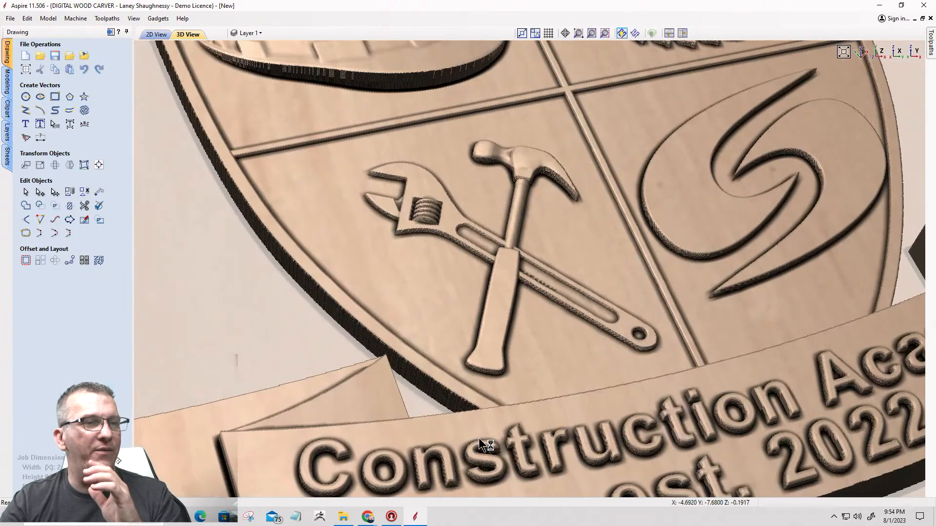
scroll(478, 437, up, 5)
middle_drag(519, 434, 485, 178)
scroll(501, 431, up, 4)
middle_drag(519, 364, 542, 258)
scroll(548, 276, down, 10)
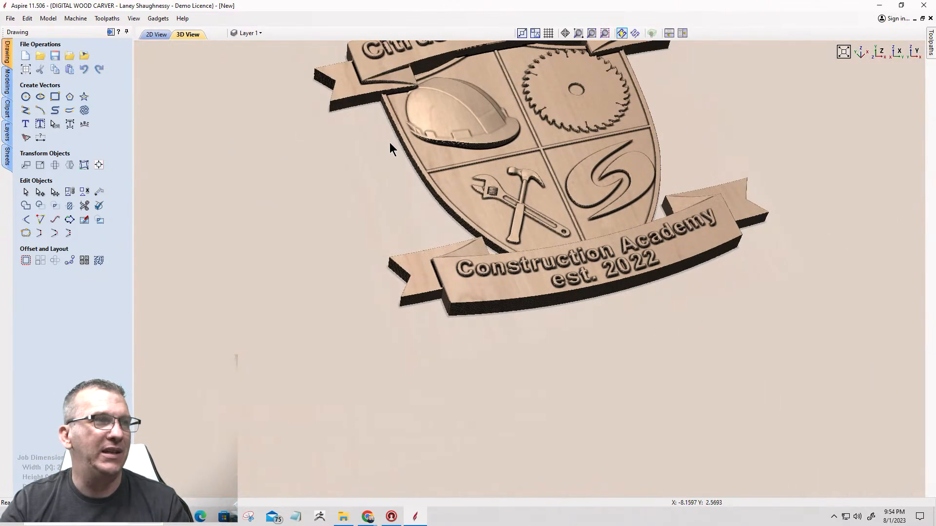
middle_drag(390, 149, 383, 288)
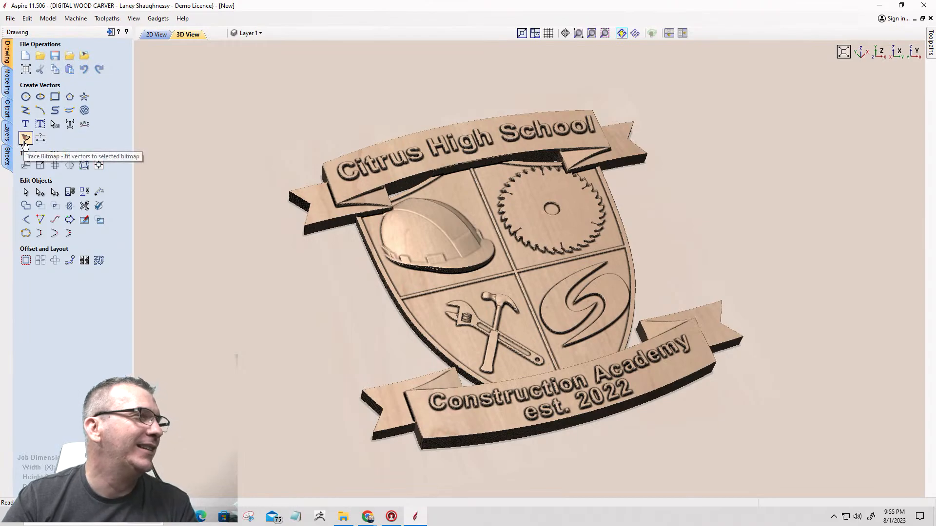
Add a 30° draft to the visible crest model as a new component.
click(7, 81)
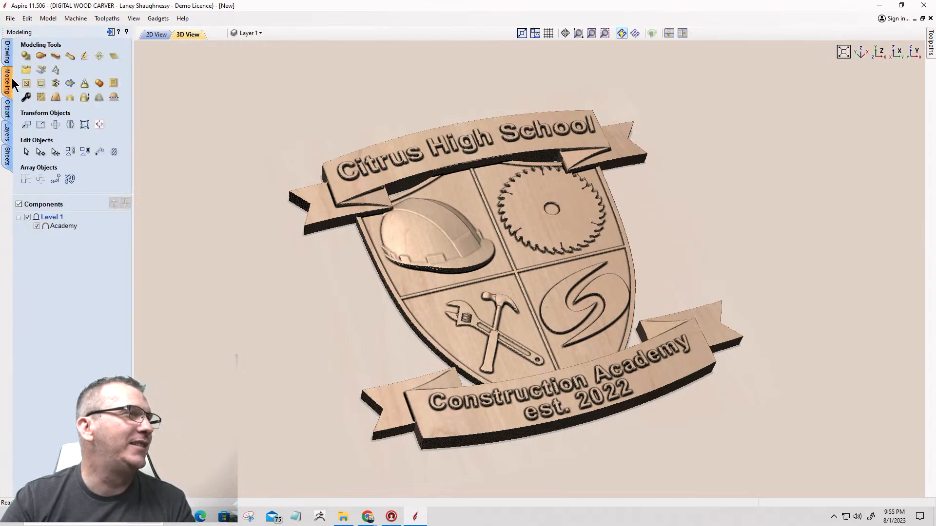
click(44, 99)
click(66, 130)
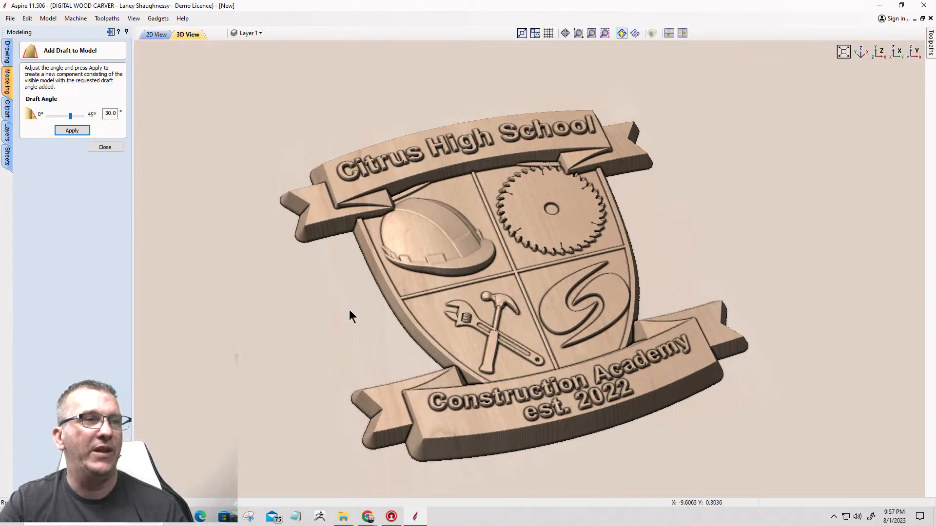
Examine the drafted side walls of the crest's lower banner and its ribbon tails.
scroll(414, 311, up, 2)
middle_drag(417, 308, 546, 202)
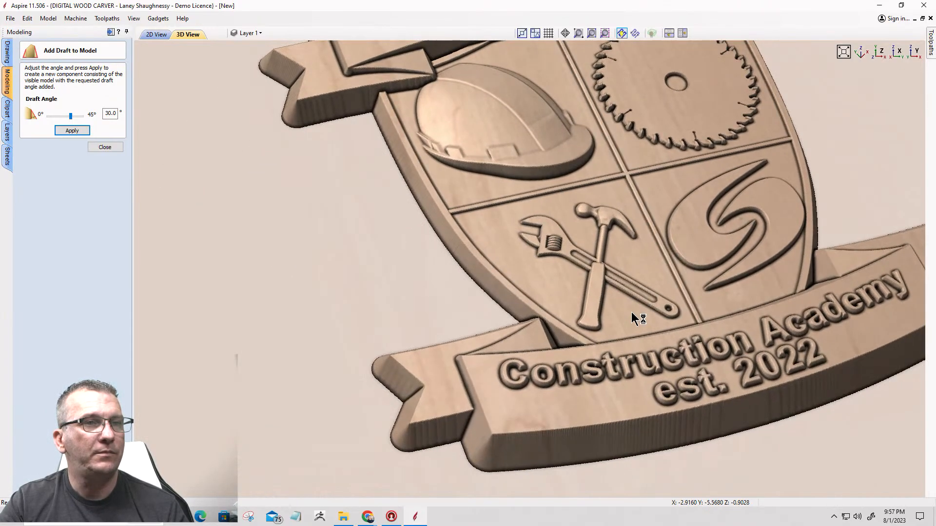
scroll(630, 311, up, 3)
scroll(601, 307, up, 2)
middle_drag(600, 306, 592, 250)
middle_drag(489, 335, 549, 6)
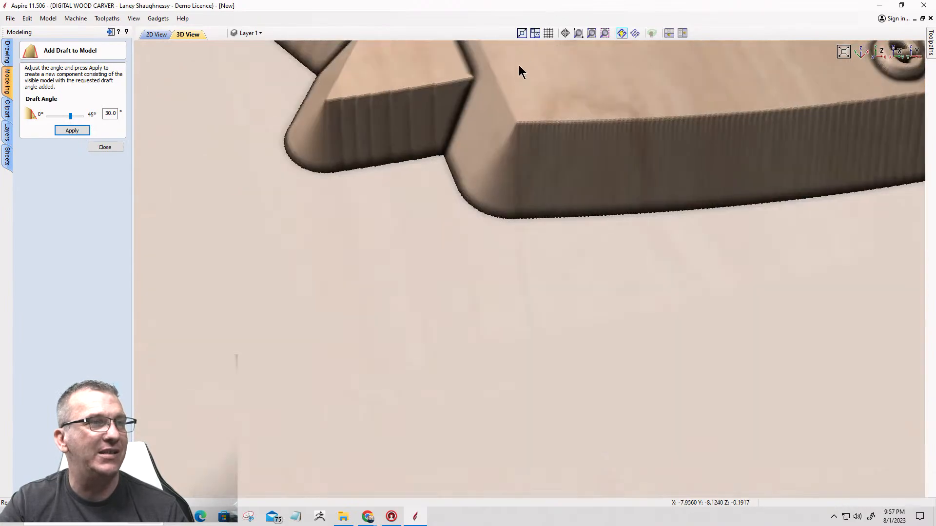
scroll(385, 171, down, 6)
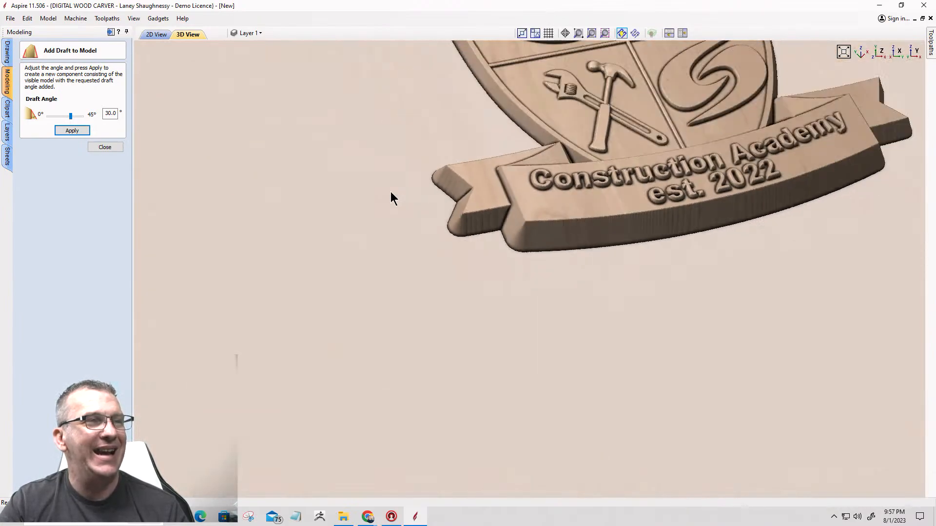
scroll(480, 145, up, 4)
scroll(480, 147, down, 4)
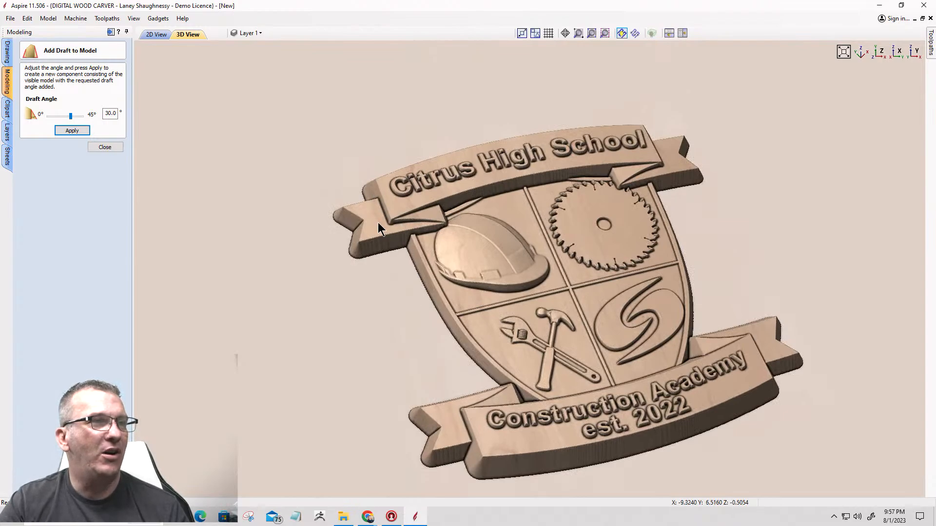
Inspect the drafted upper banner, shield emblems and "Construction Academy est. 2022" lettering, and close the draft tool.
scroll(383, 215, up, 4)
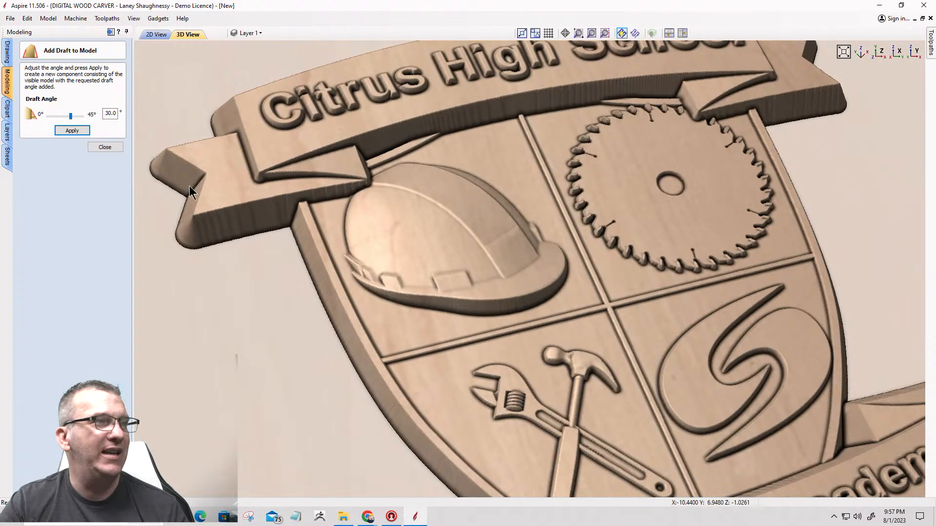
scroll(672, 185, down, 3)
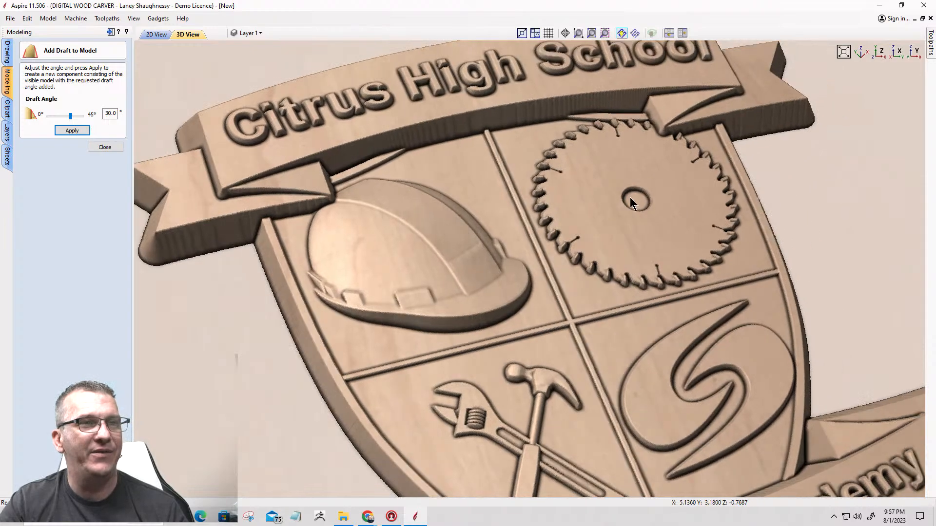
scroll(536, 195, up, 3)
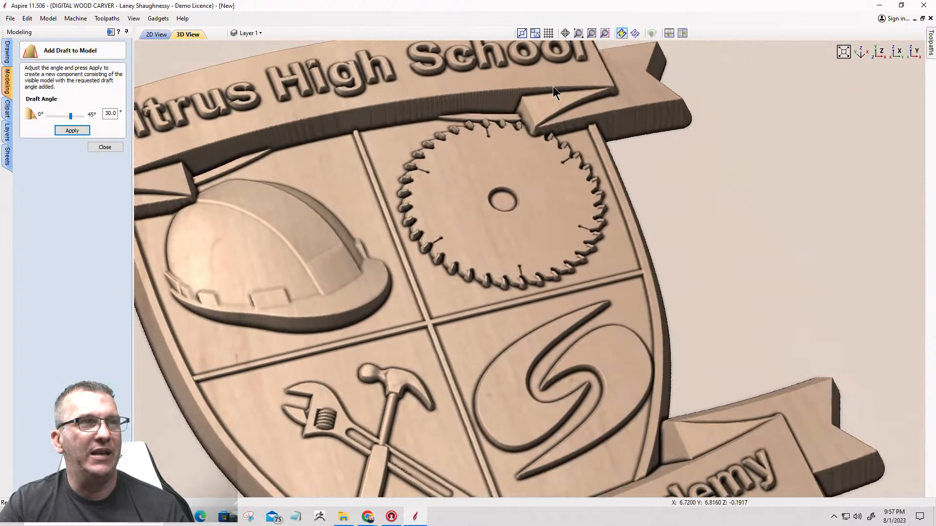
scroll(536, 98, down, 3)
scroll(487, 469, up, 2)
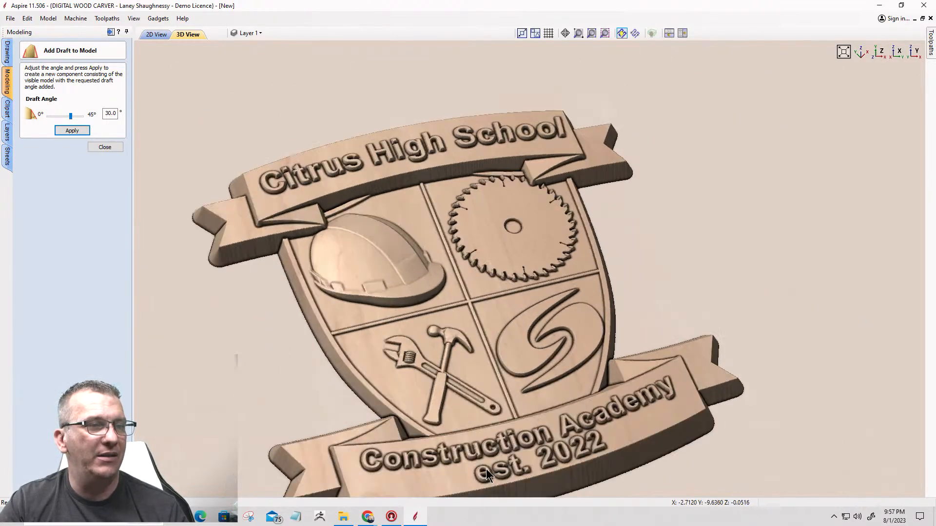
scroll(557, 282, up, 2)
scroll(555, 288, up, 4)
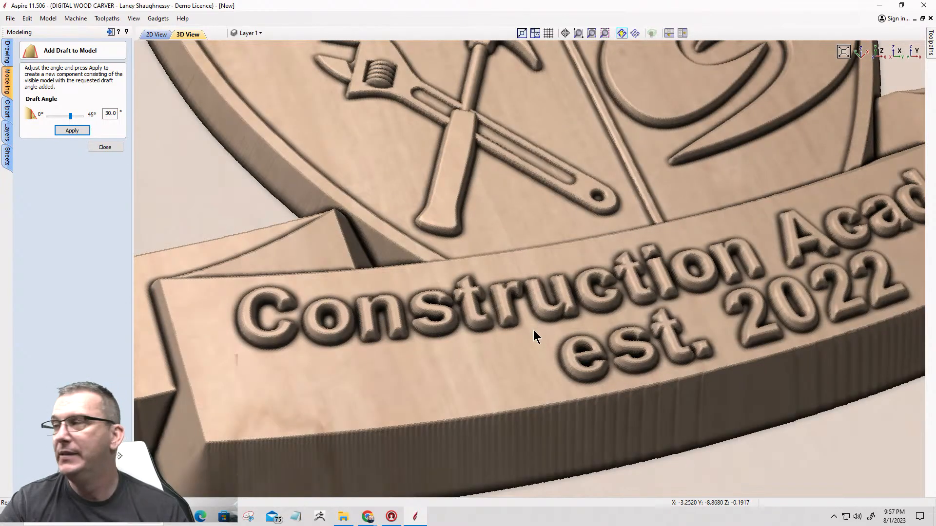
scroll(550, 337, up, 2)
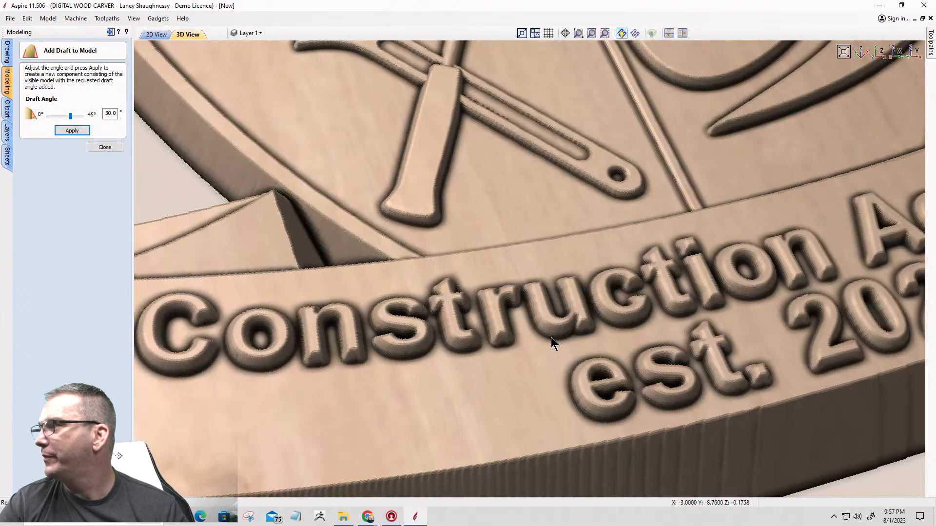
scroll(551, 337, down, 1)
scroll(551, 338, down, 1)
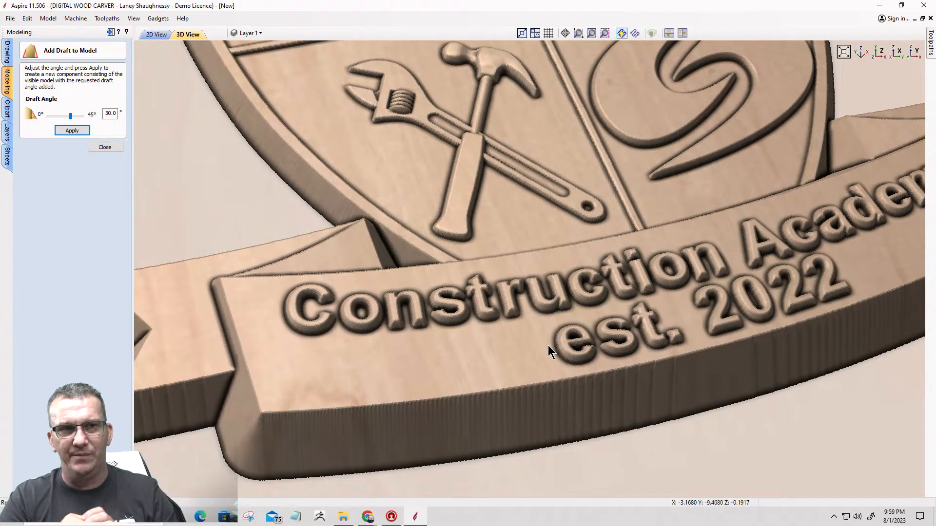
scroll(636, 317, down, 3)
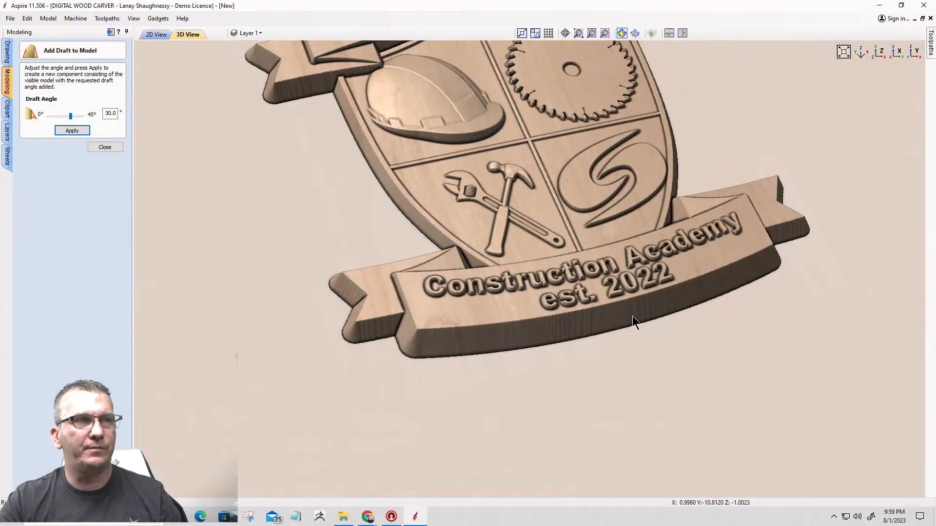
scroll(561, 349, down, 3)
scroll(510, 215, up, 3)
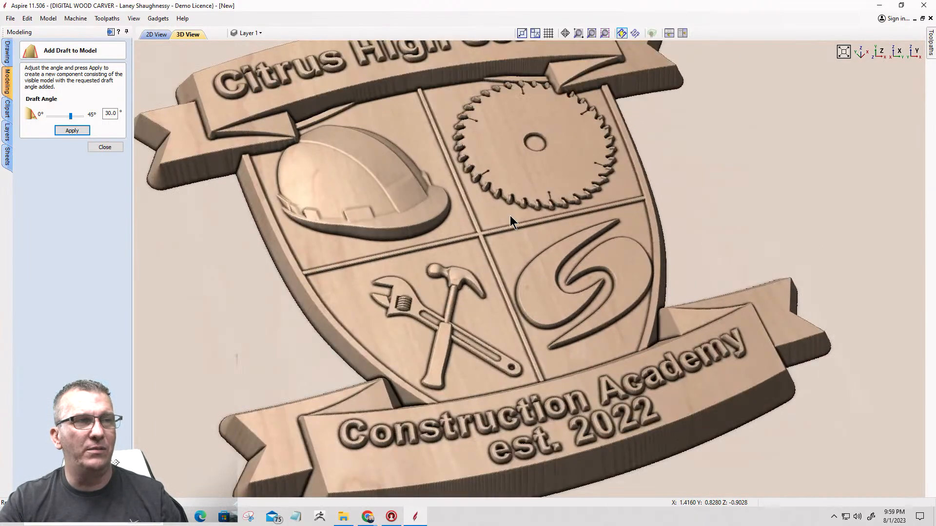
scroll(509, 215, down, 1)
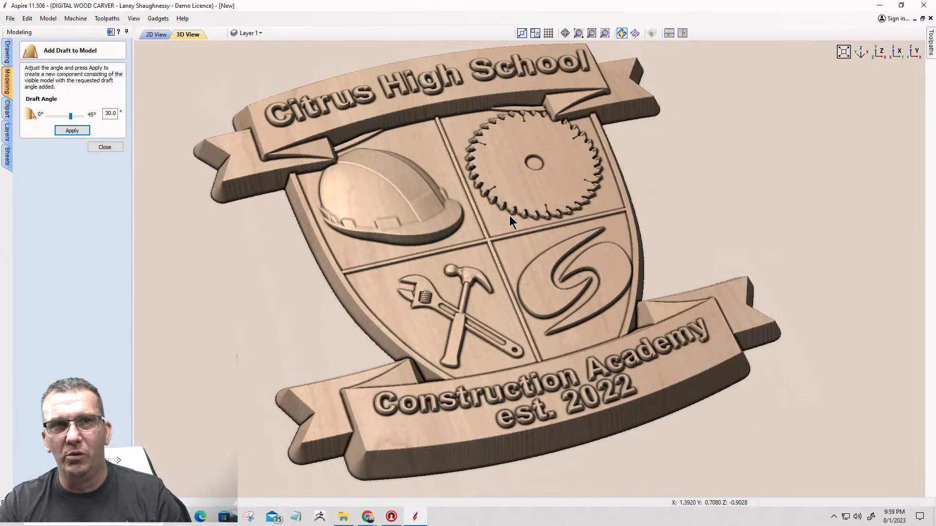
click(103, 147)
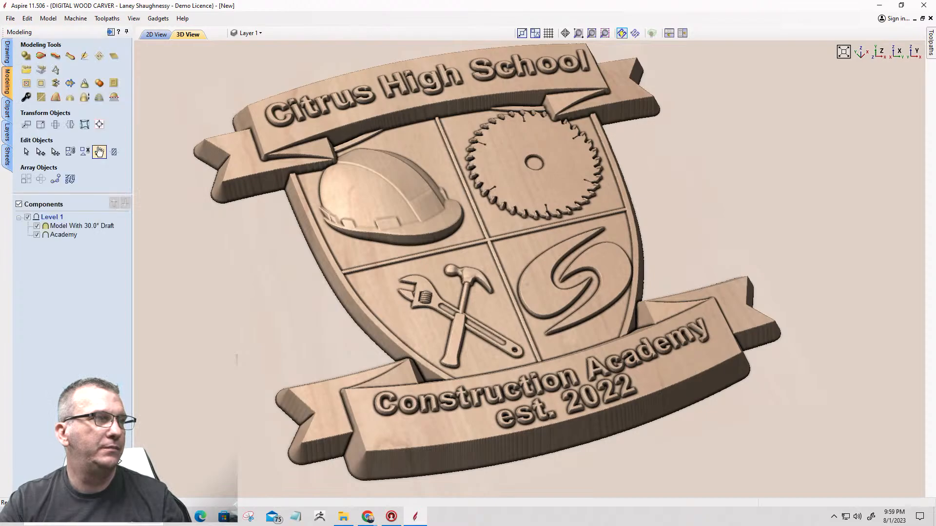
Start a Finish Machining toolpath and replace its tool with the 46286 Tapered Ball Nose, 3.6 Deg, from the DWC108 Tool Set.
click(111, 33)
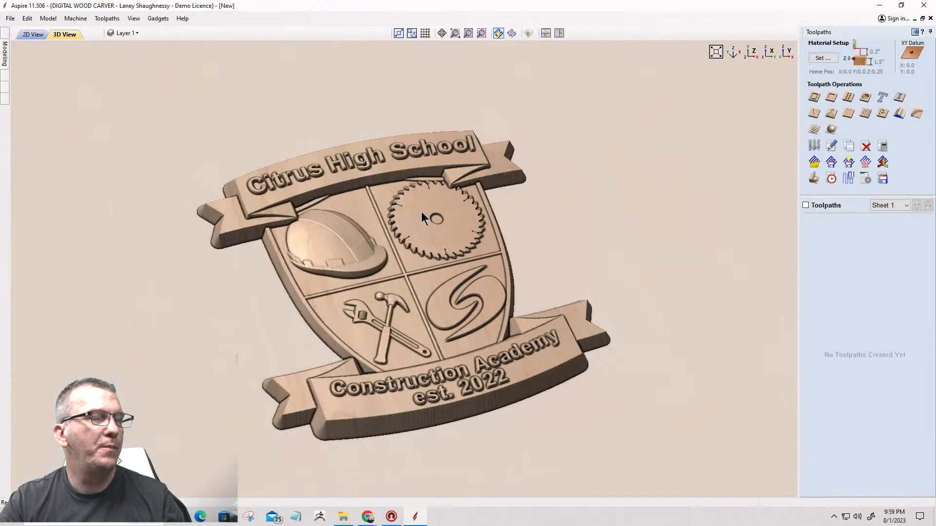
click(831, 129)
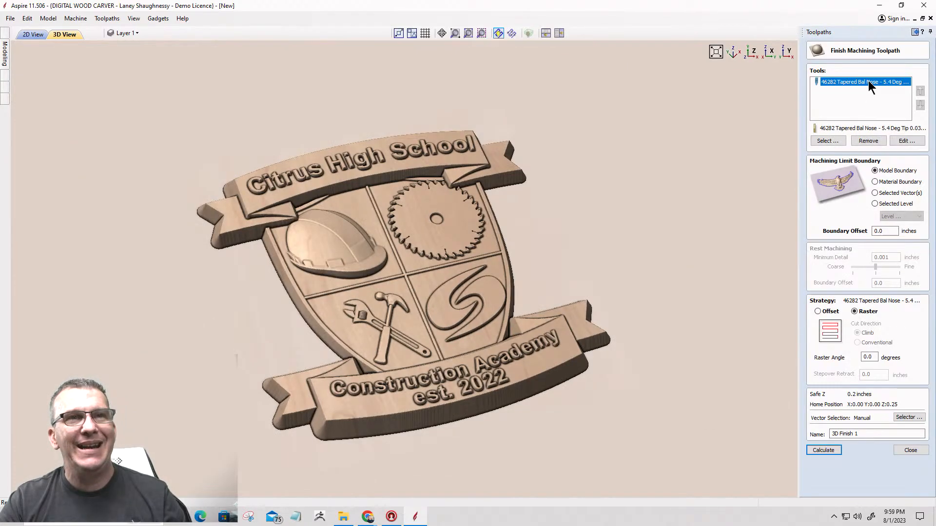
click(871, 141)
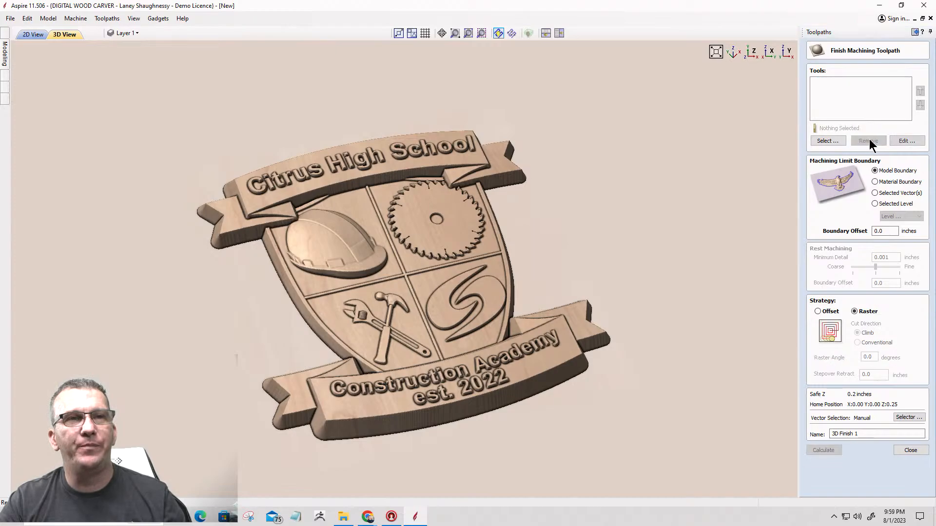
click(832, 144)
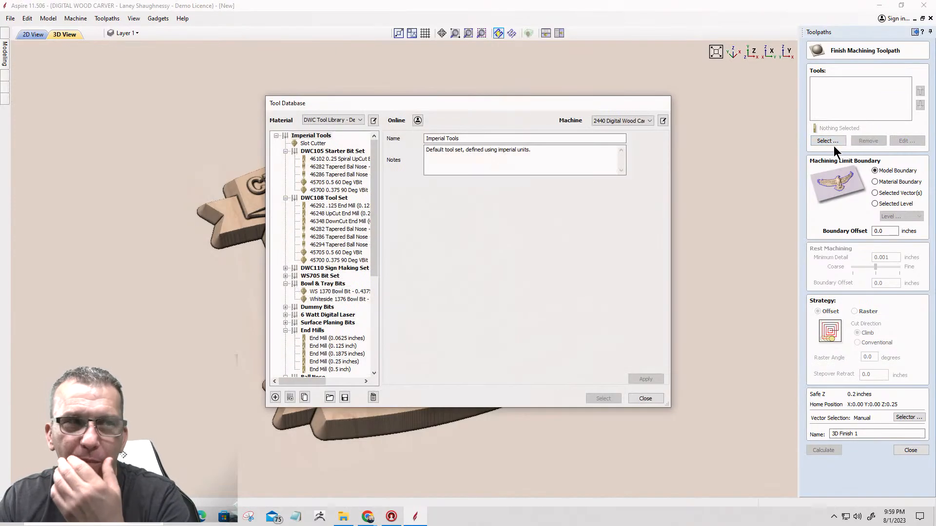
click(330, 236)
click(602, 398)
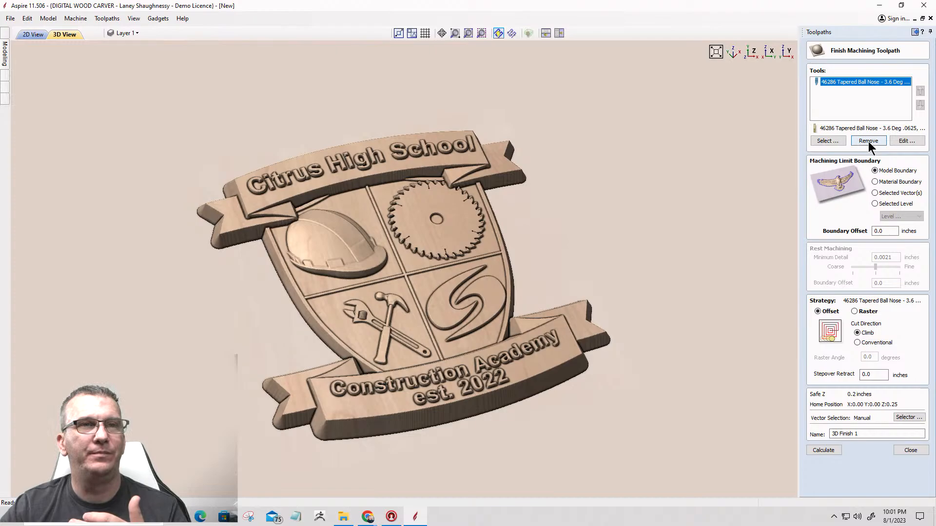
Add the 46282 Tapered Ball Nose, 5.4 Deg, as the second tool for rest machining and calculate the 3D Finish 1 toolpaths.
click(821, 141)
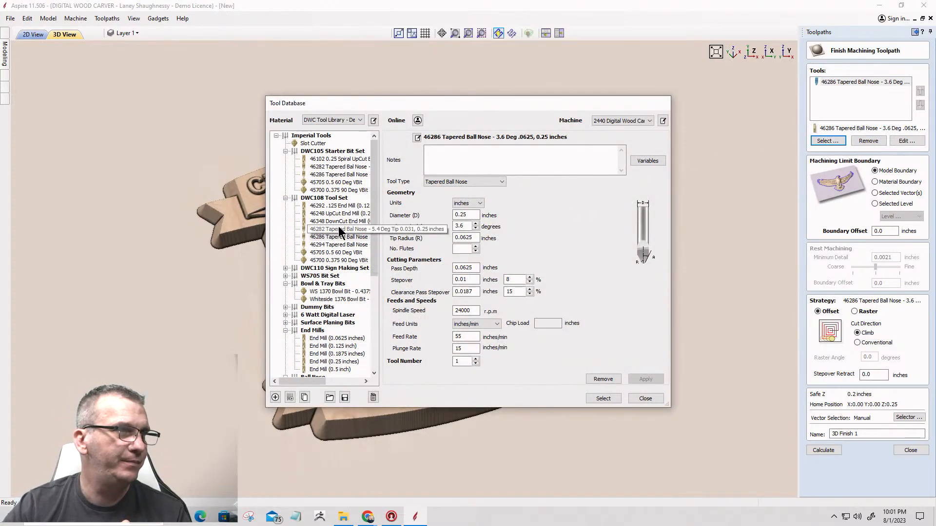
click(338, 229)
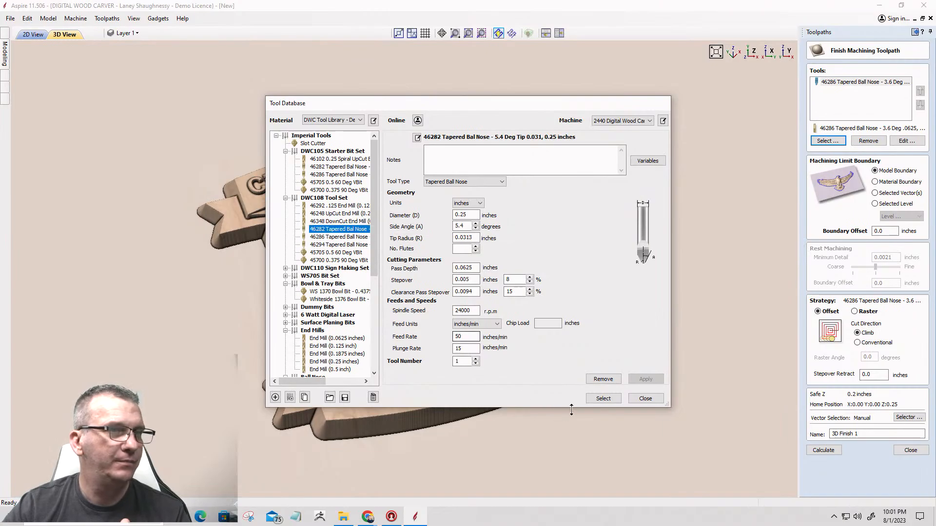
click(604, 398)
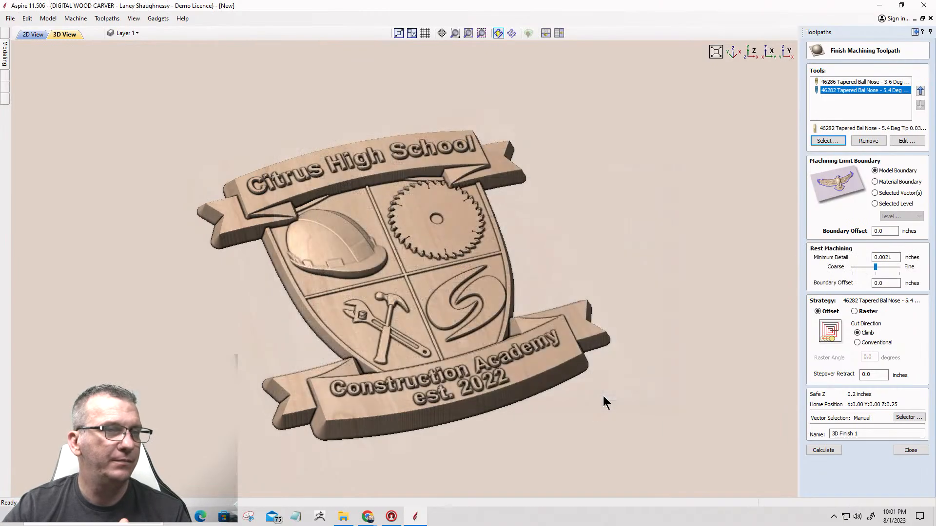
click(823, 450)
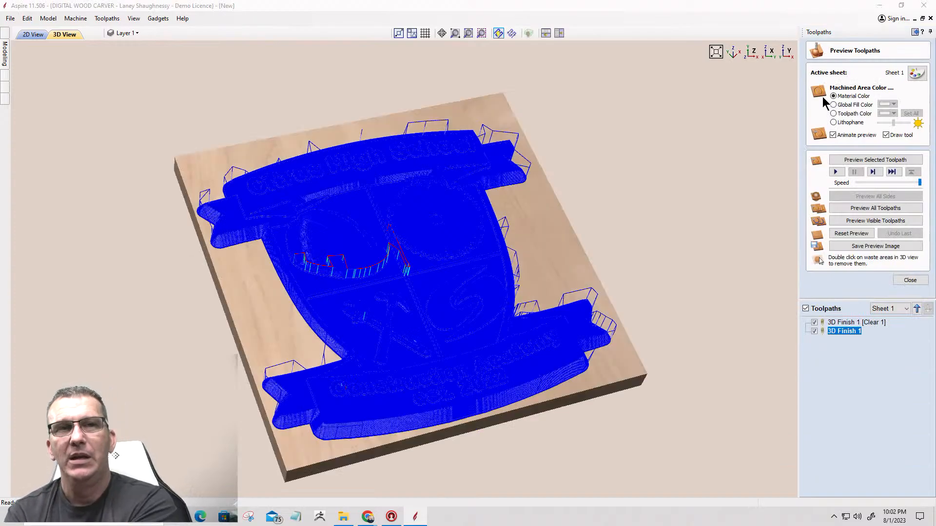
Review the tool and strategy settings of the 3D Finish 1 [Clear 1] toolpath without recalculating it.
click(841, 323)
double_click(841, 325)
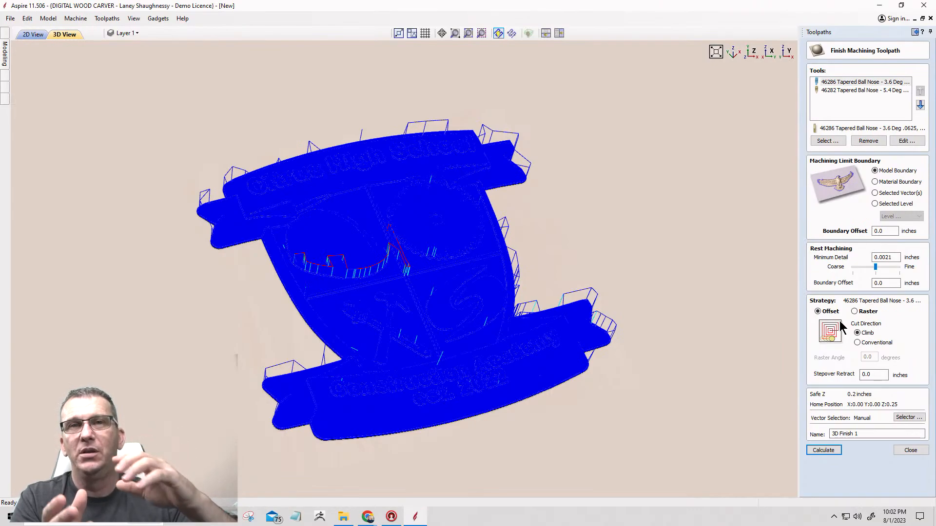
click(909, 449)
Hide the 3D Finish 1 rest-machining toolpath and simulate only the visible 3D Finish 1 [Clear 1] toolpath.
click(814, 225)
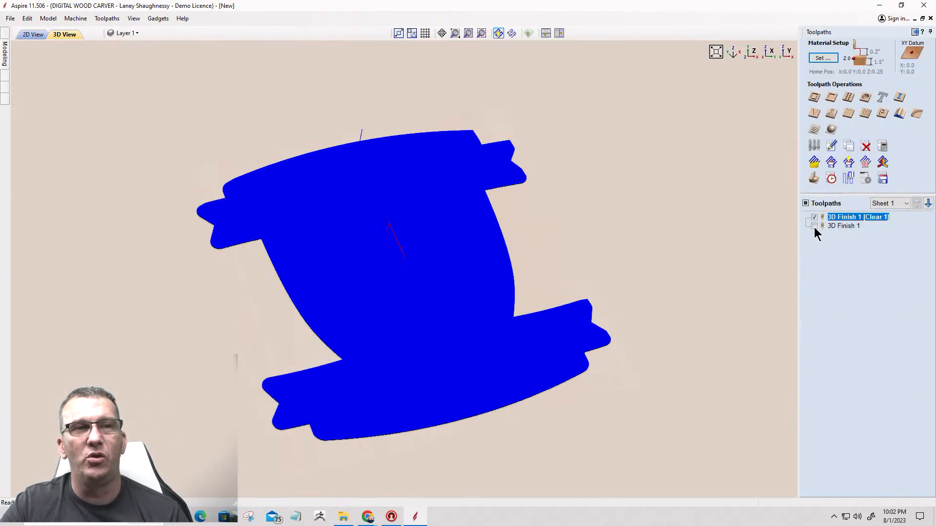
scroll(443, 340, up, 2)
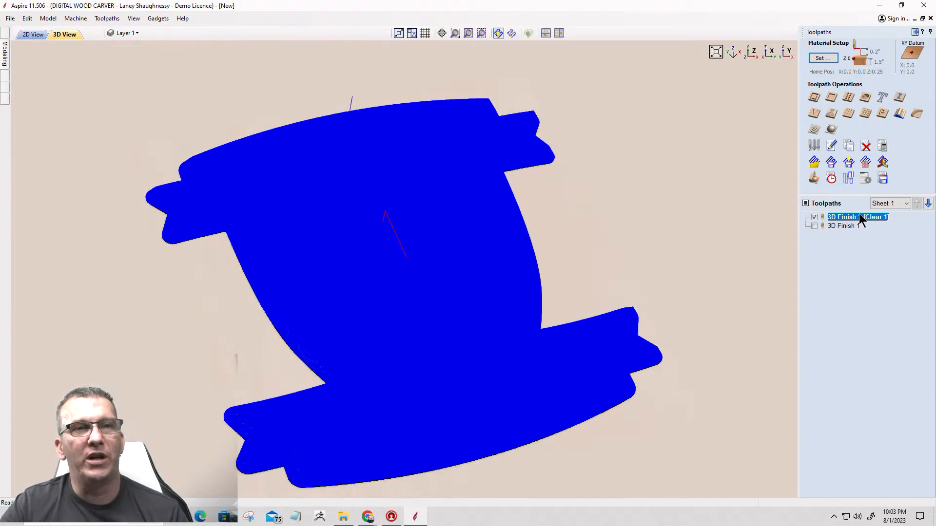
click(816, 183)
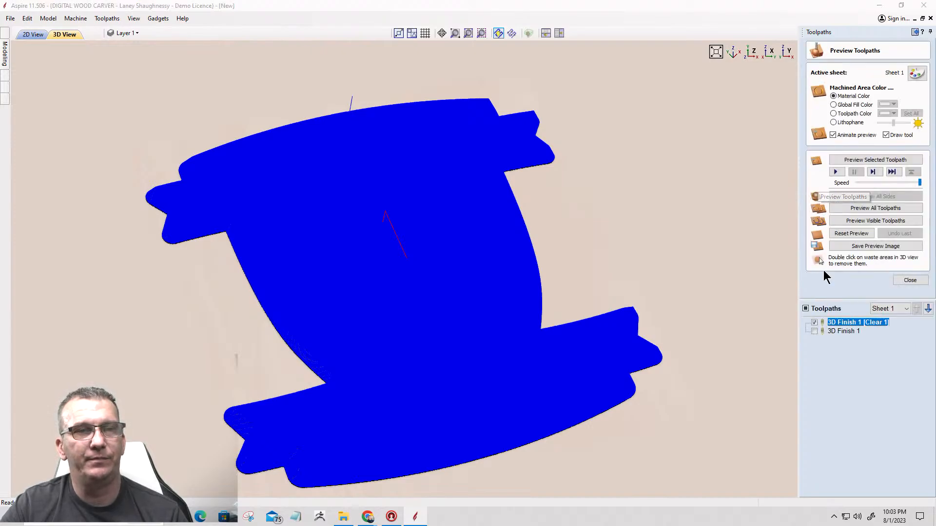
drag(537, 389, 498, 353)
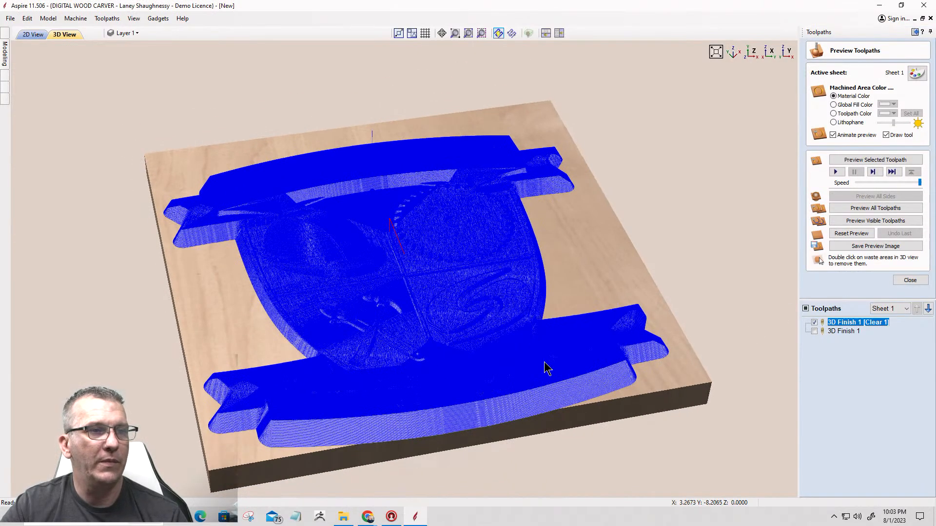
click(859, 224)
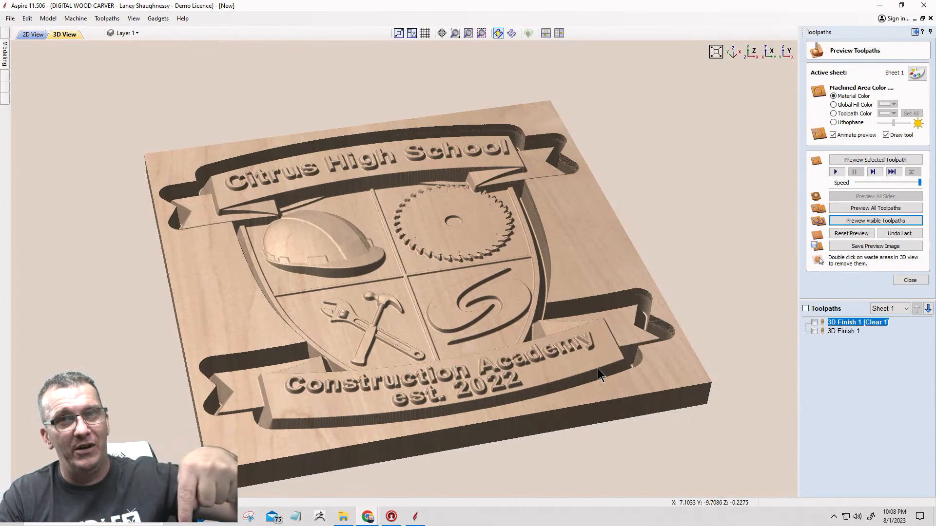
Examine the simulated cut around the lower banner's ribbon tail and along the shield's edge beside the hard hat.
scroll(639, 307, up, 6)
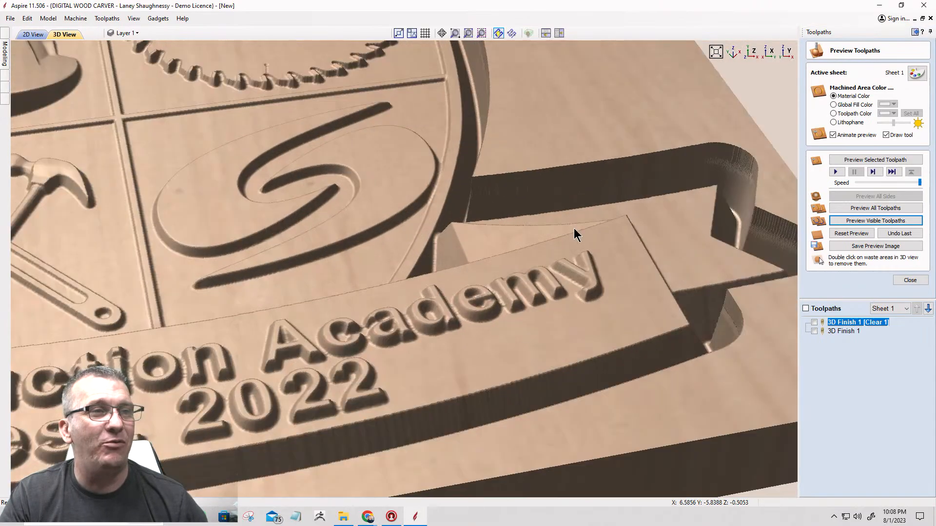
drag(607, 236, 490, 314)
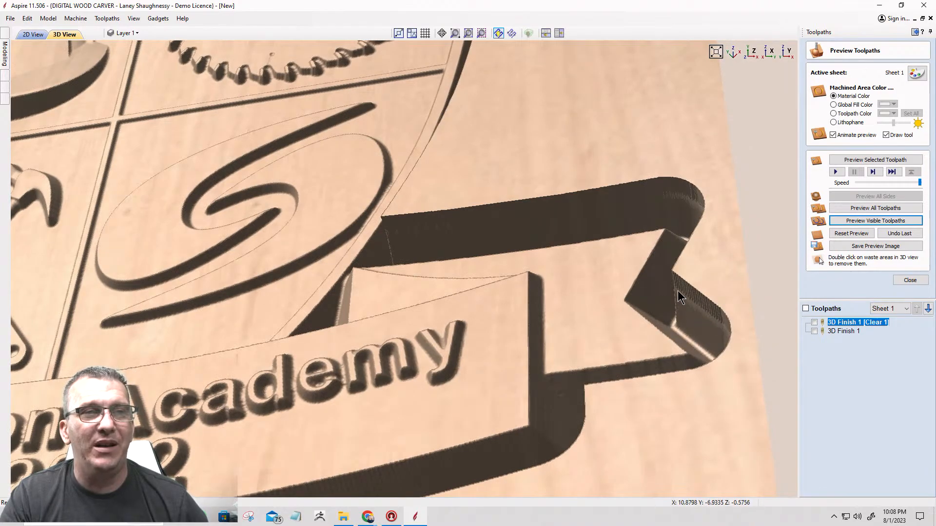
scroll(757, 329, down, 6)
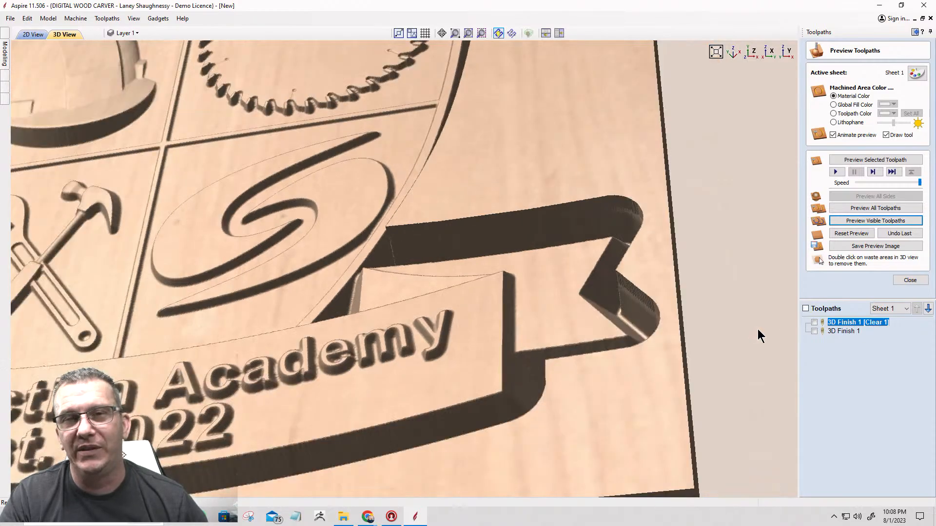
middle_drag(534, 326, 615, 321)
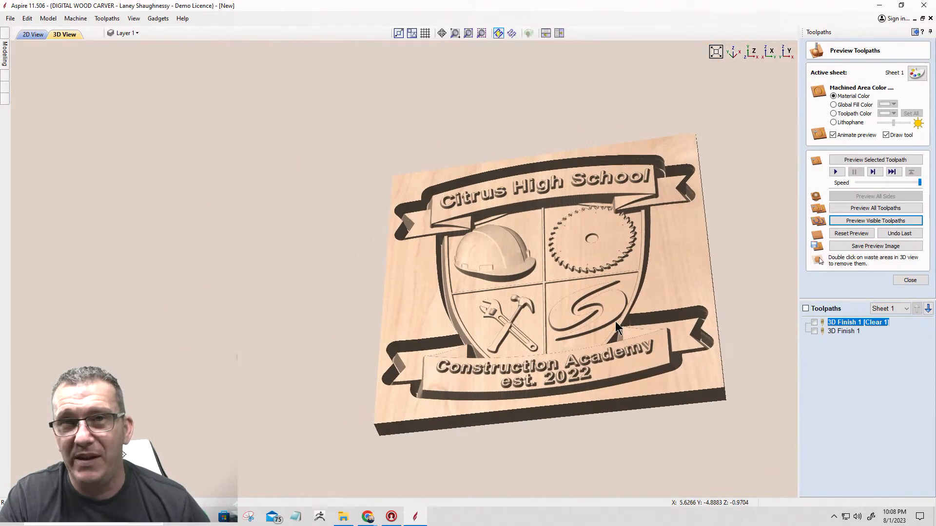
scroll(590, 332, up, 5)
scroll(621, 308, up, 3)
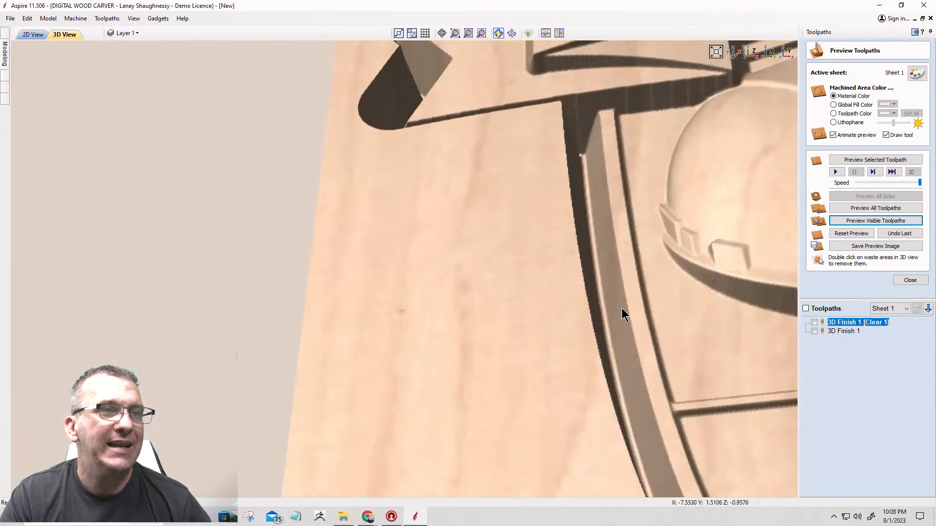
Examine the simulated 3D Finish 1 [Clear 1] cut in the "Construction" and "est." lettering on the lower banner.
scroll(483, 234, down, 4)
middle_drag(708, 412, 328, 212)
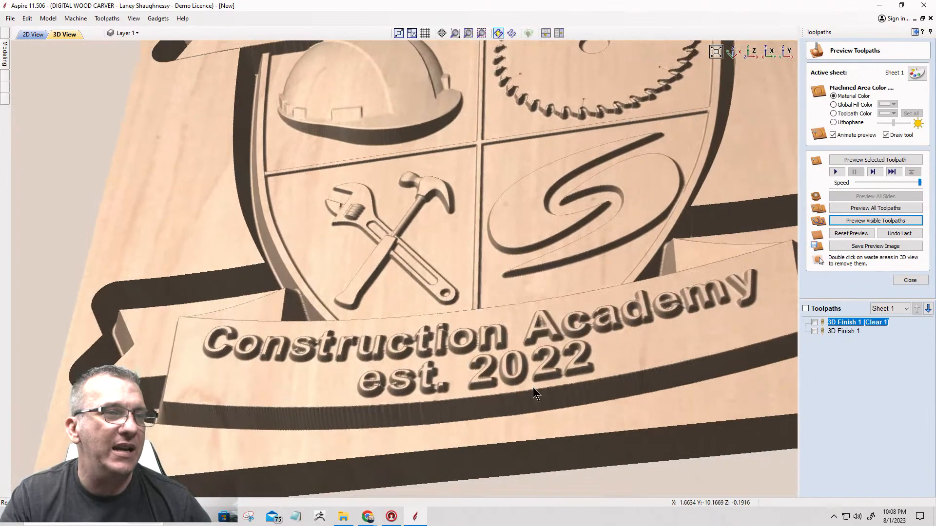
scroll(532, 374, up, 3)
middle_drag(507, 423, 531, 252)
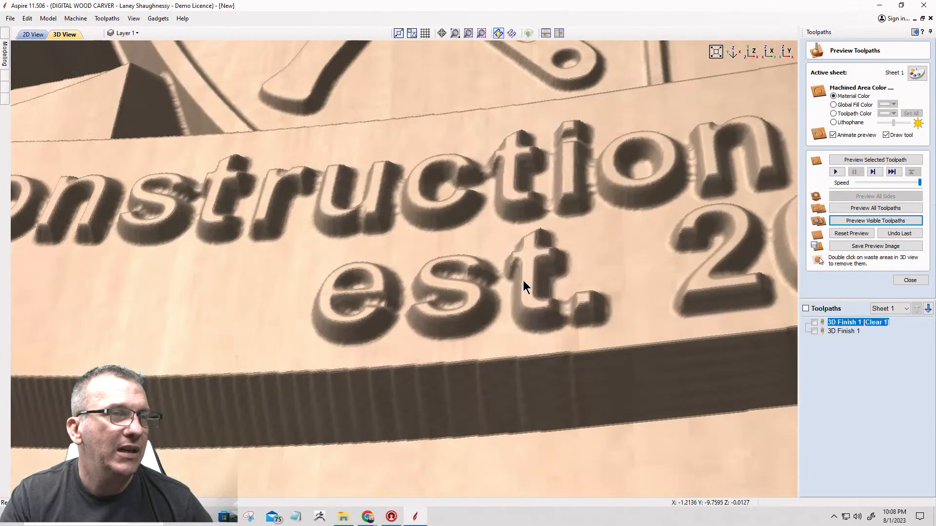
scroll(525, 278, up, 3)
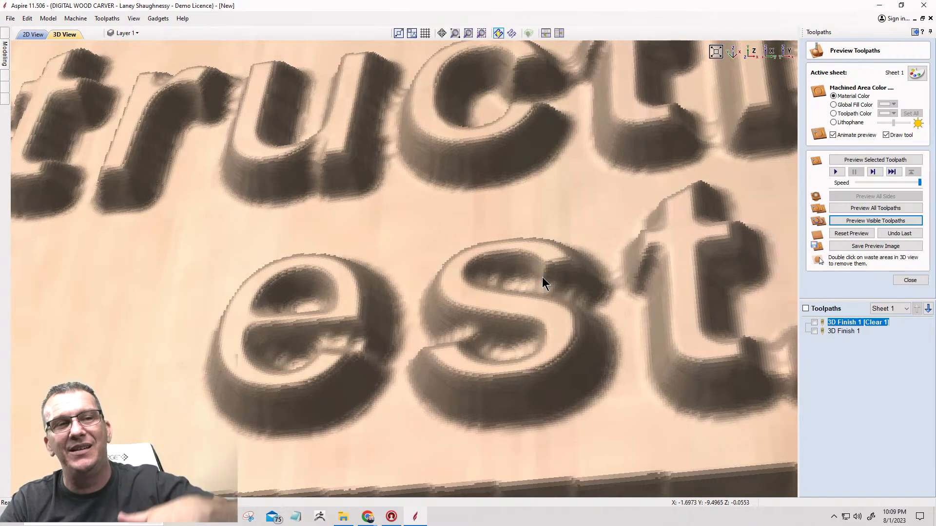
scroll(542, 277, down, 3)
scroll(493, 299, up, 2)
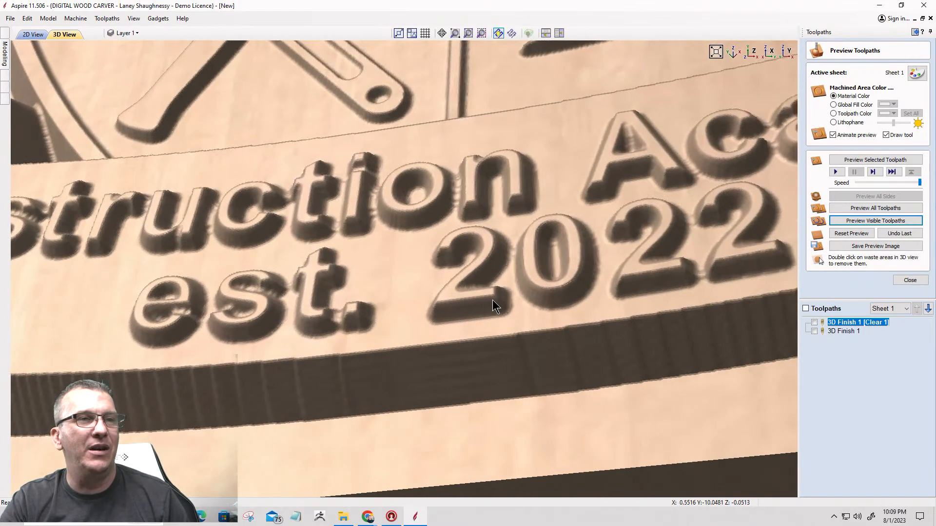
Examine the simulated cut around the "2022" digits, the hammer and wrench handles, and the "est." lettering.
scroll(543, 281, up, 4)
scroll(541, 277, down, 4)
scroll(575, 264, up, 3)
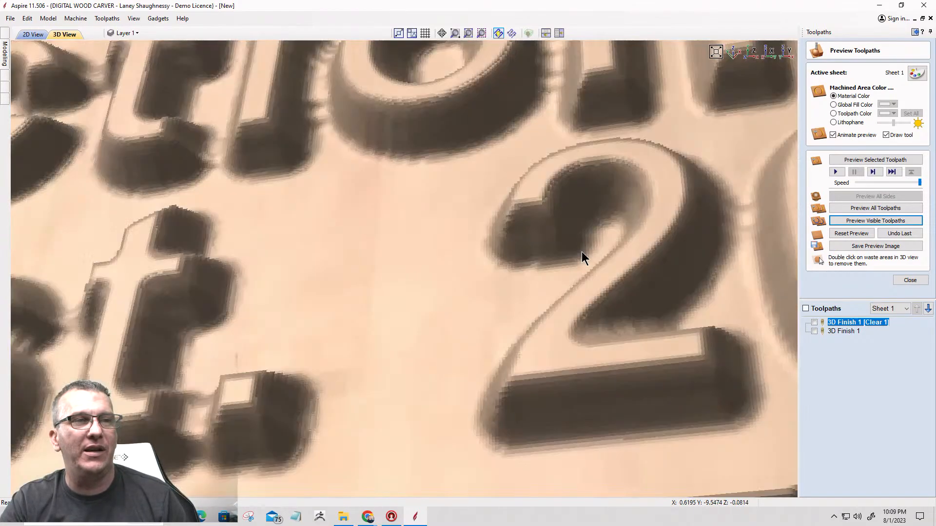
middle_drag(581, 252, 431, 305)
scroll(429, 282, down, 1)
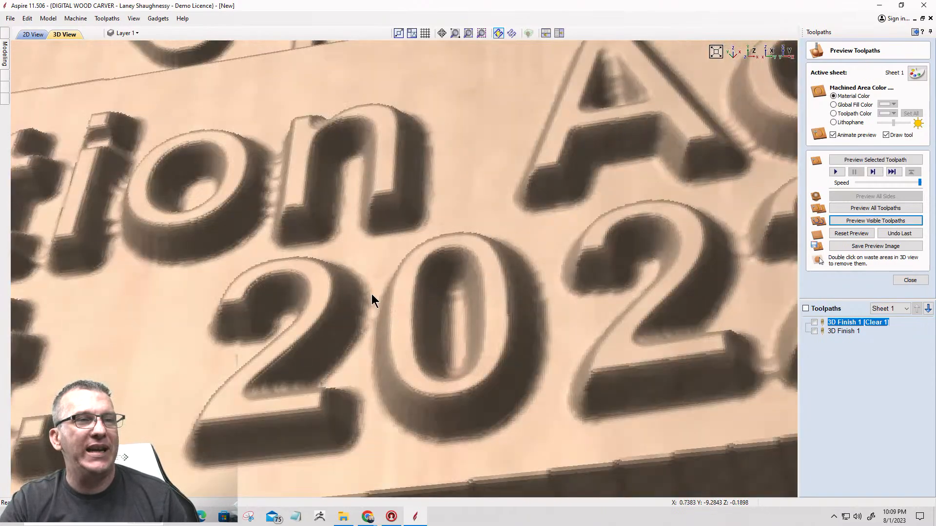
scroll(551, 312, down, 2)
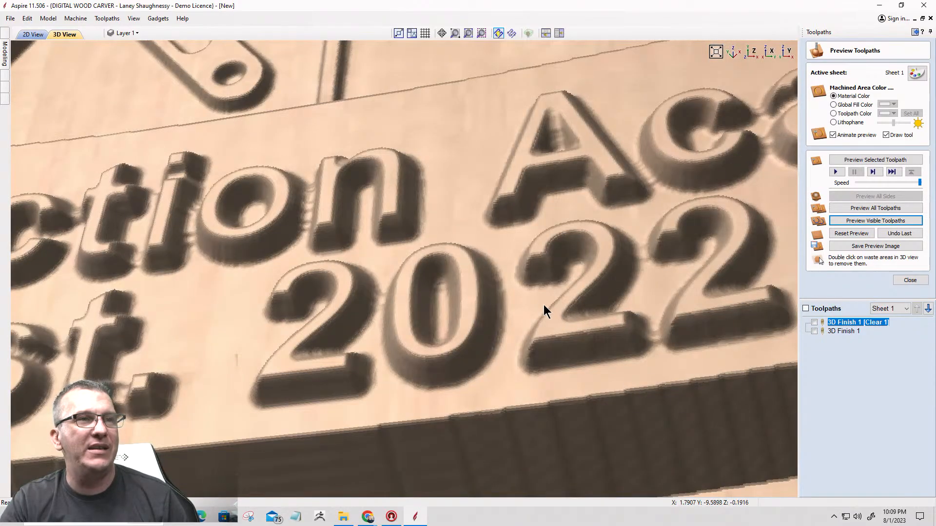
middle_drag(653, 173, 896, 399)
scroll(417, 262, up, 1)
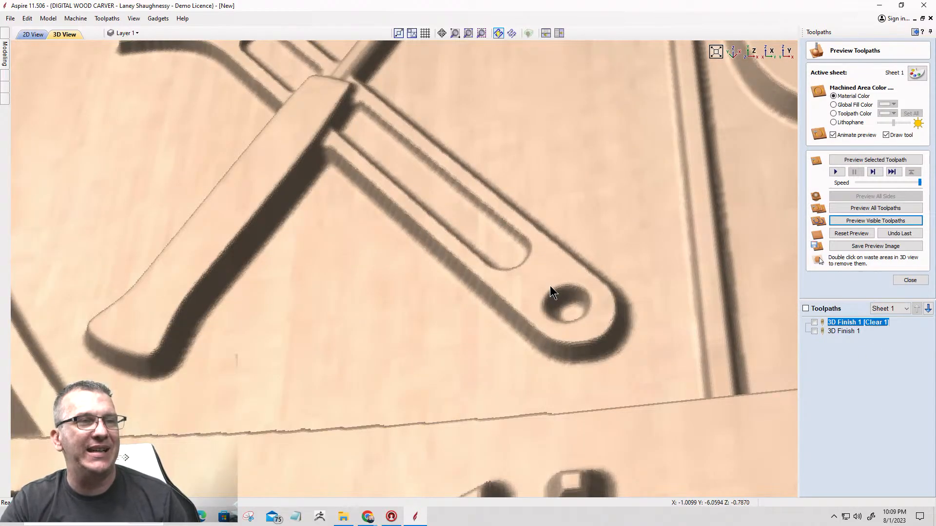
scroll(545, 284, down, 5)
scroll(373, 377, up, 2)
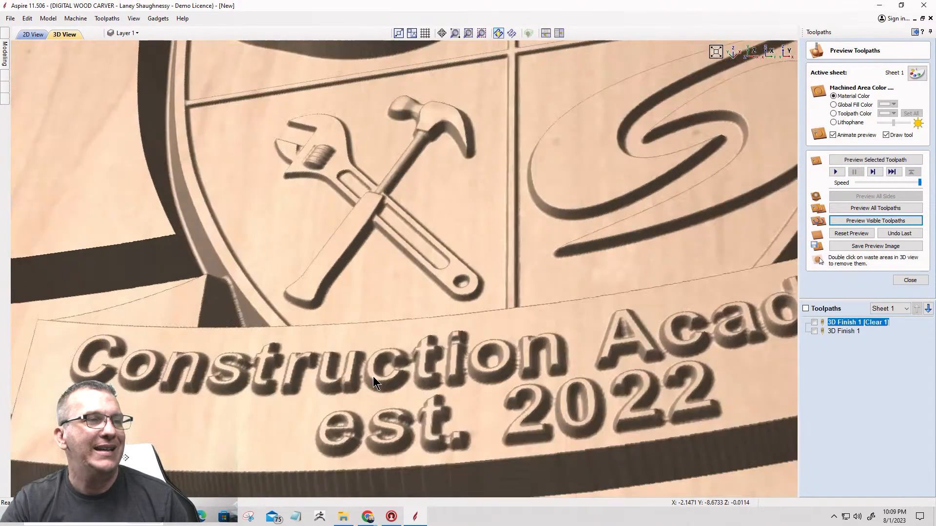
middle_drag(390, 370, 373, 270)
scroll(548, 268, up, 4)
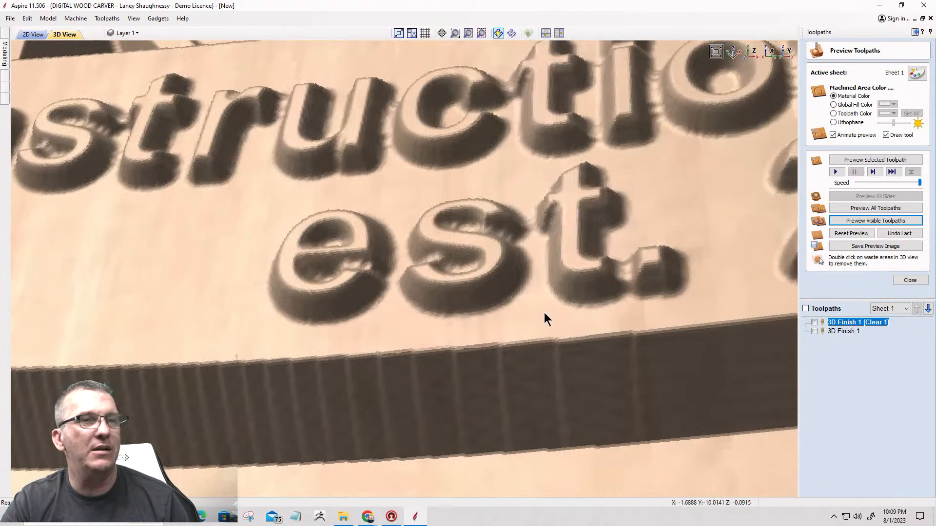
Simulate the 3D Finish 1 rest-machining toolpath on top of the existing cut, with the lower banner's lettering in close view.
click(840, 333)
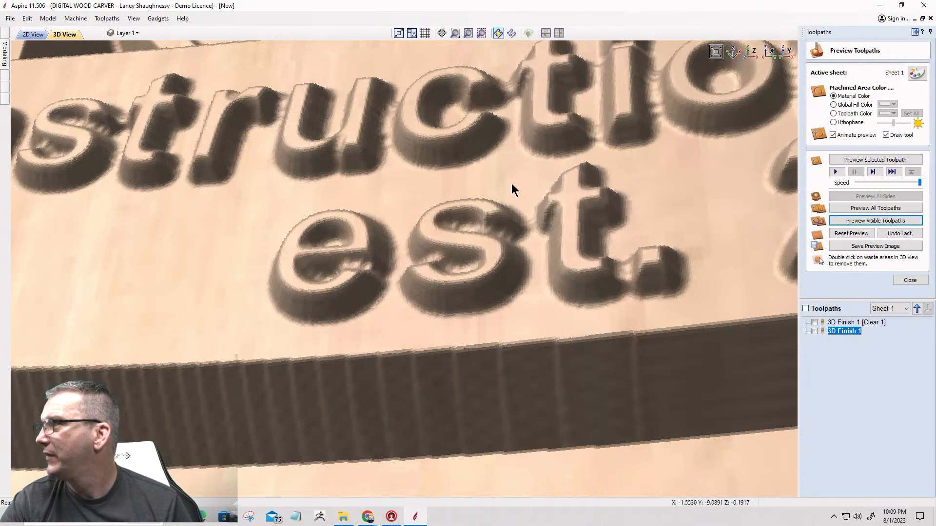
scroll(511, 183, up, 2)
scroll(489, 260, down, 2)
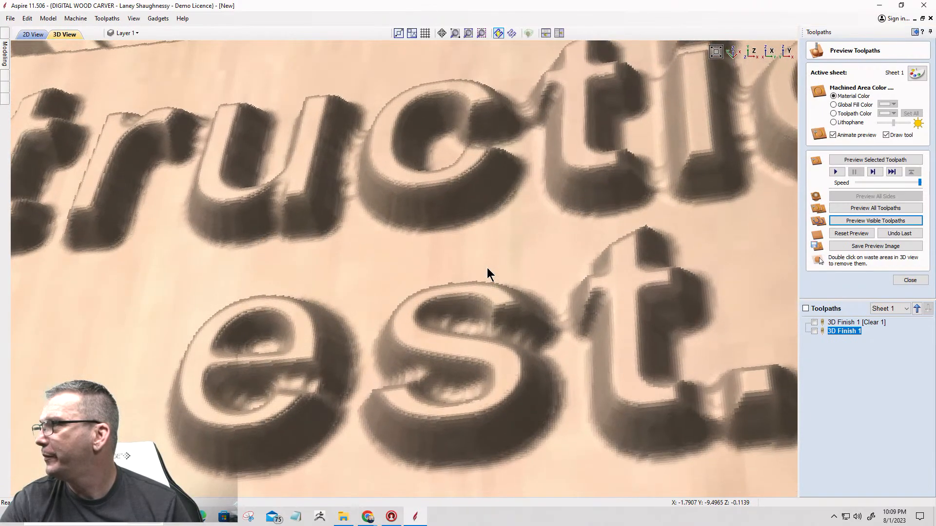
scroll(467, 271, up, 2)
scroll(461, 272, up, 2)
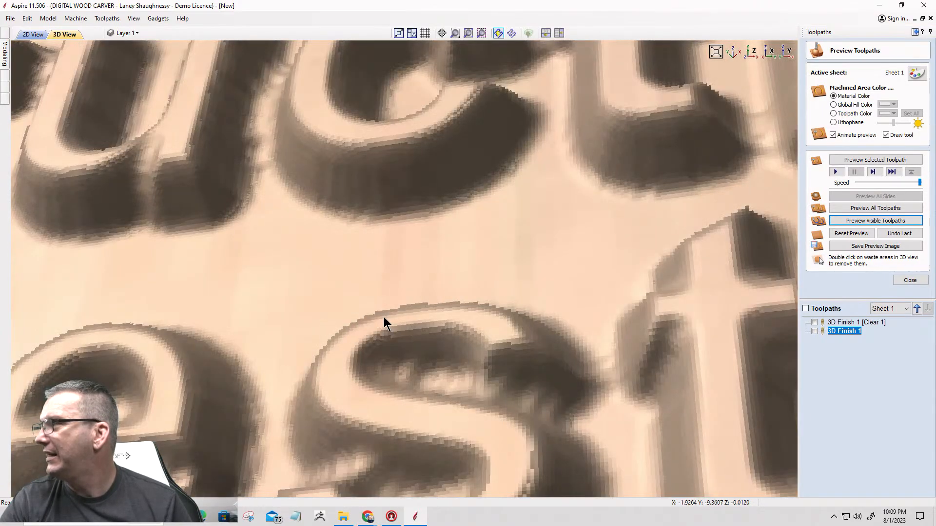
scroll(407, 274, down, 3)
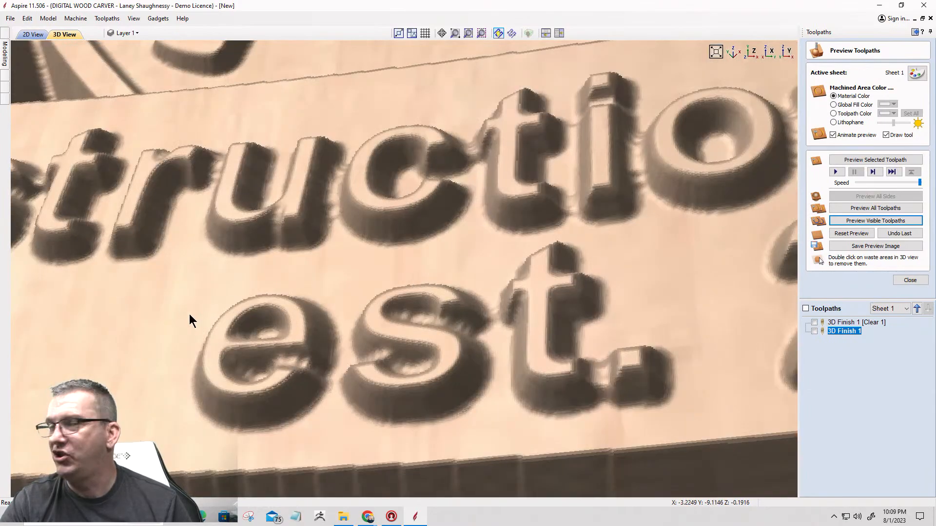
click(848, 218)
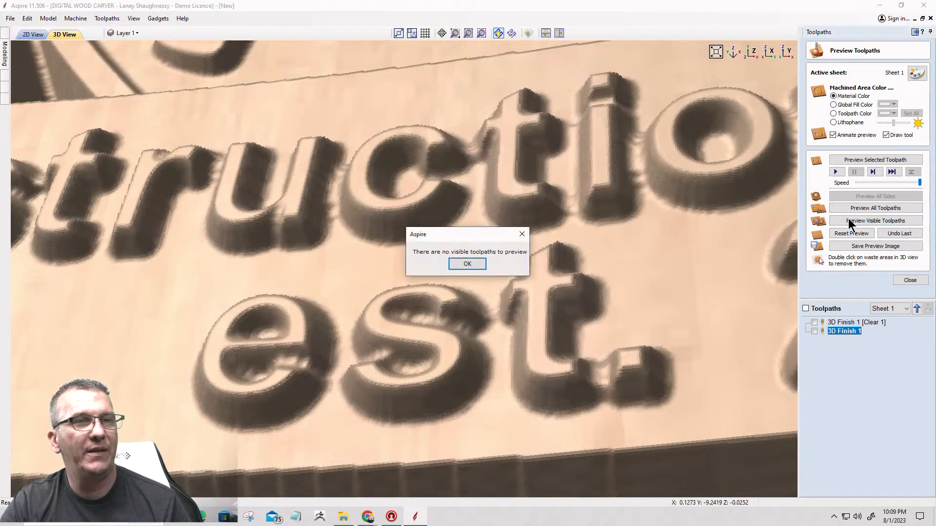
click(466, 264)
click(887, 160)
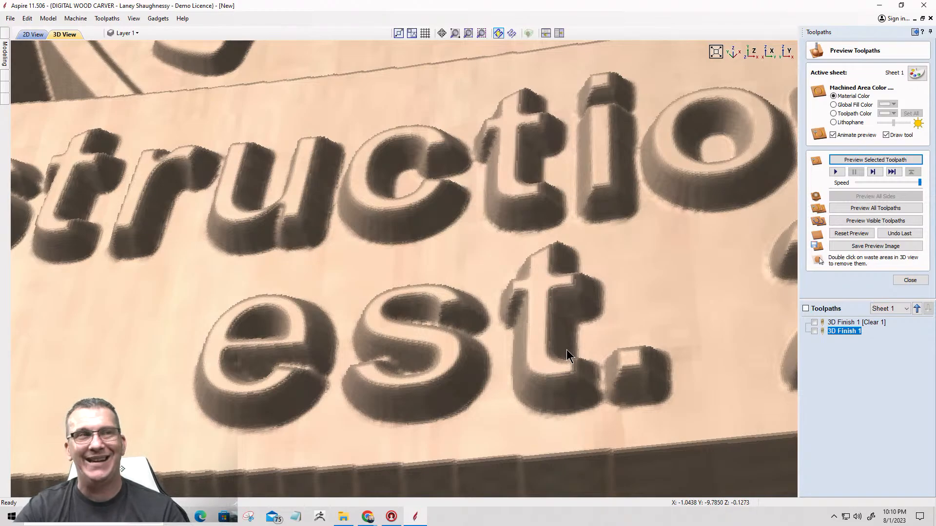
Inspect the rest-machined result across the shield's four emblems and the "Citrus High School" banner.
scroll(567, 350, down, 5)
middle_drag(493, 276, 347, 451)
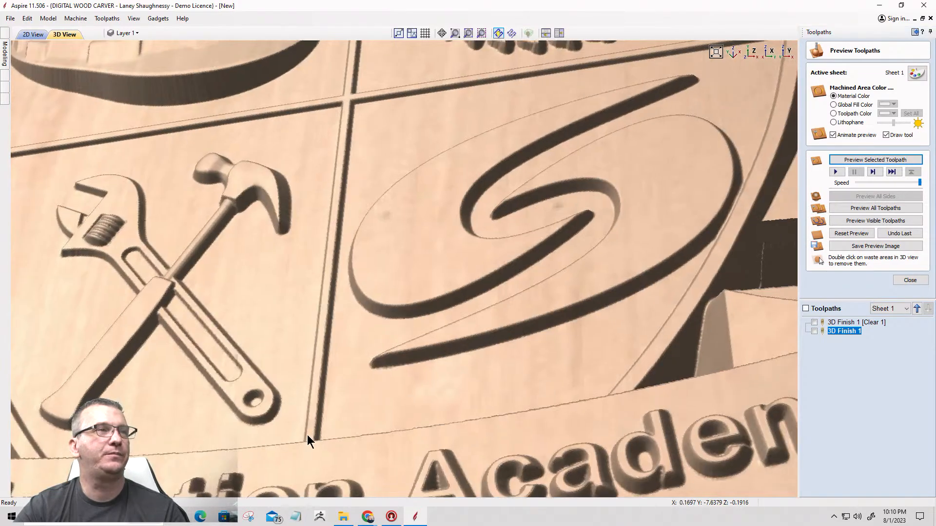
scroll(265, 306, down, 2)
middle_drag(423, 159, 274, 330)
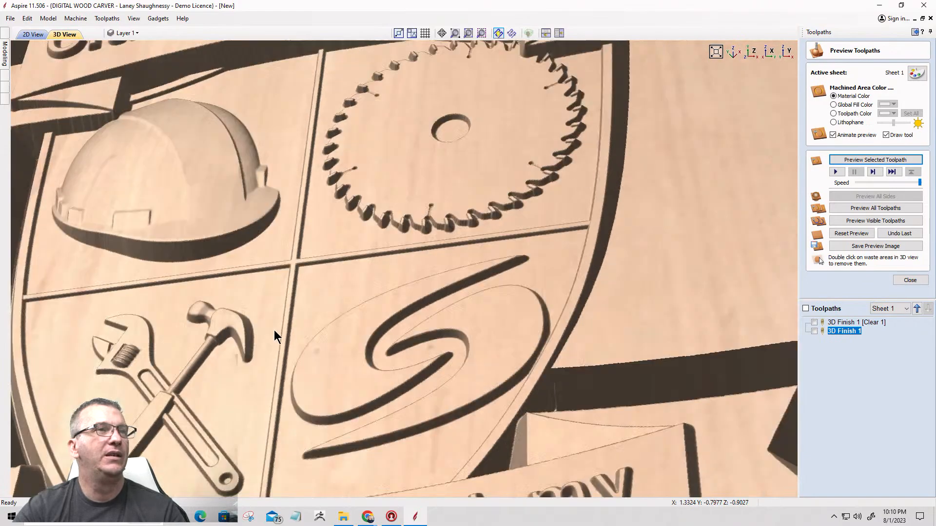
middle_drag(523, 326, 688, 452)
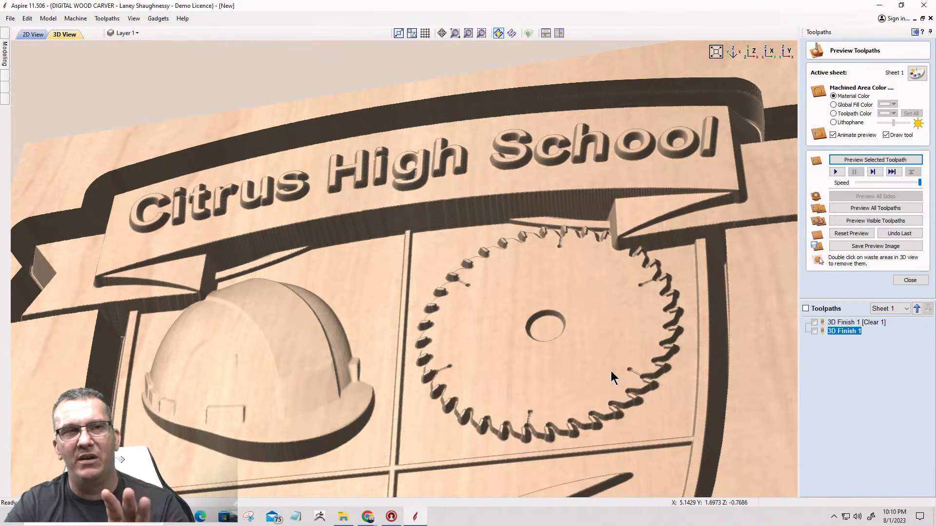
scroll(622, 305, down, 1)
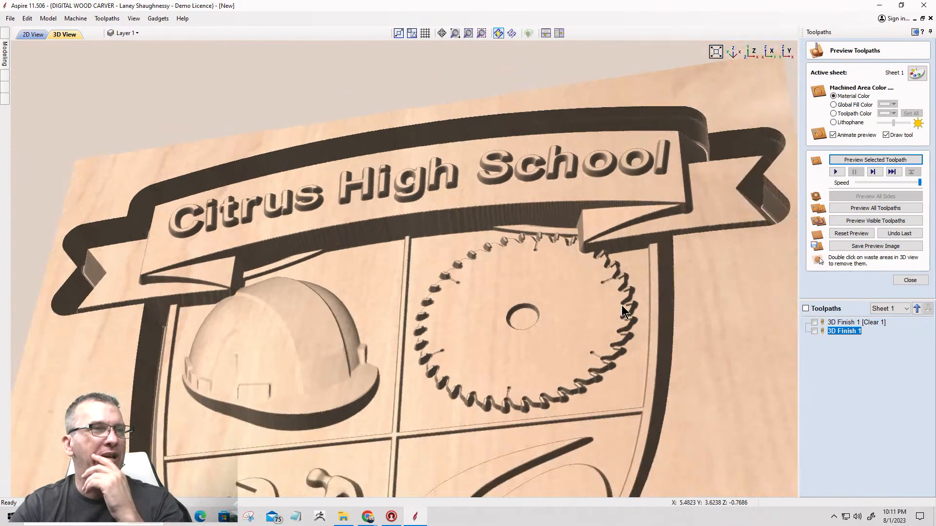
scroll(579, 334, up, 1)
middle_drag(554, 319, 555, 257)
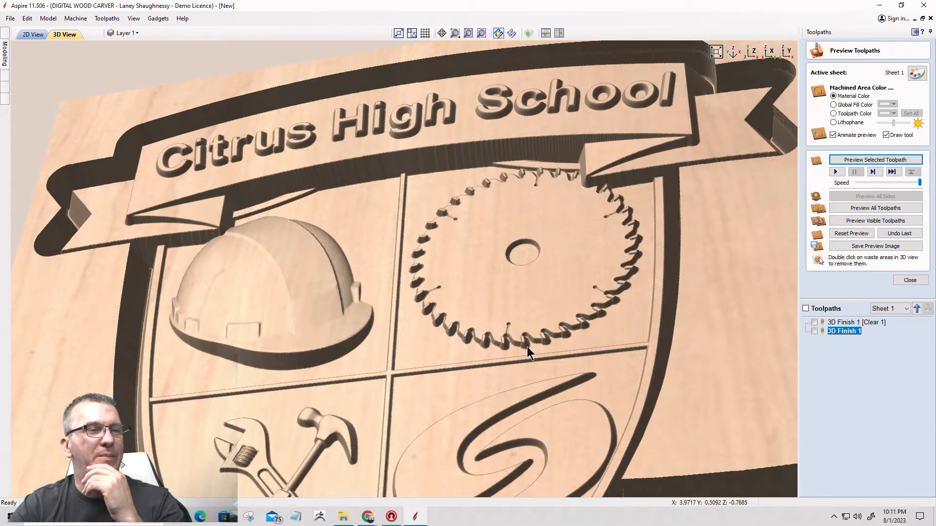
middle_drag(470, 393, 489, 318)
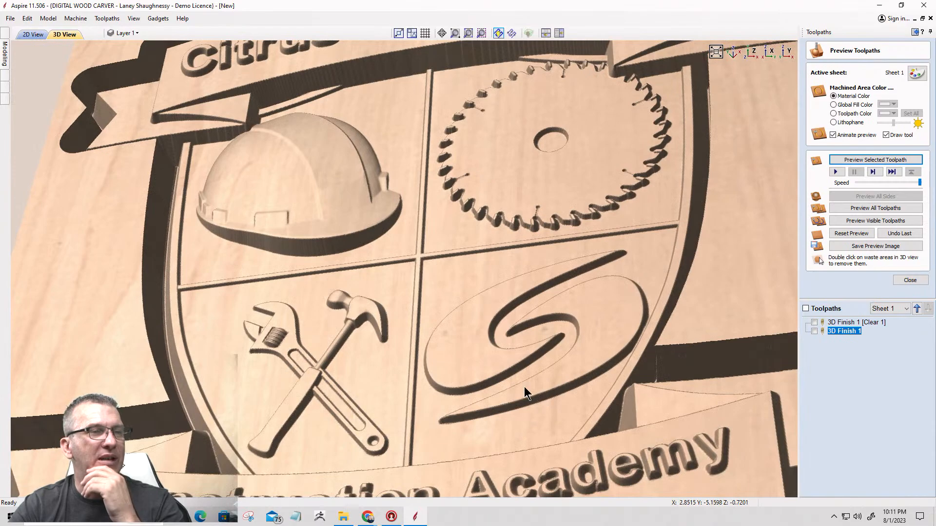
Inspect the rest-machined detail on the saw blade's teeth and in the lower banner's lettering.
scroll(525, 392, up, 1)
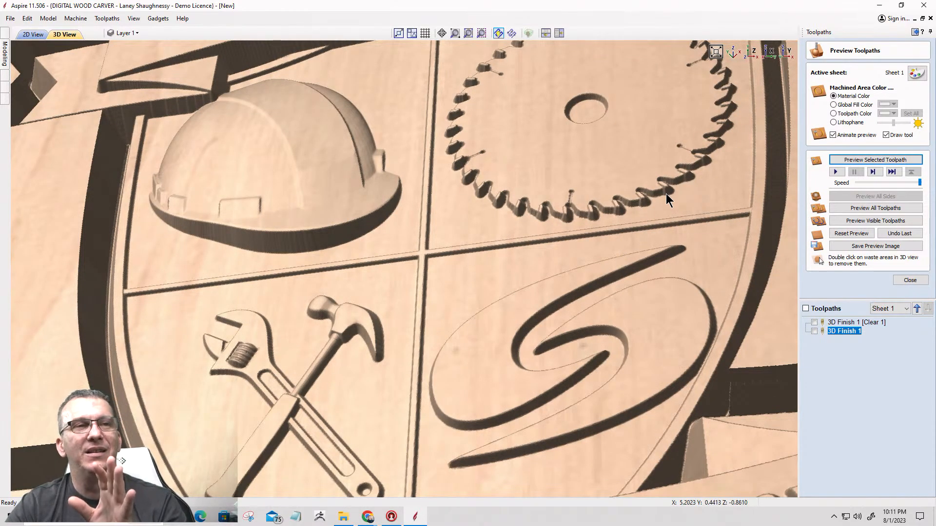
scroll(666, 194, up, 1)
scroll(663, 195, up, 1)
scroll(657, 199, down, 3)
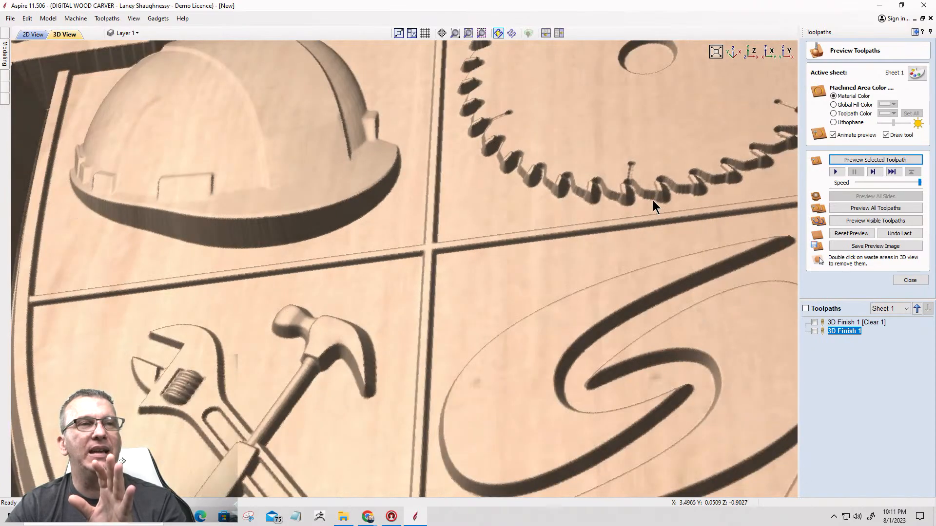
scroll(653, 200, up, 1)
scroll(601, 273, down, 3)
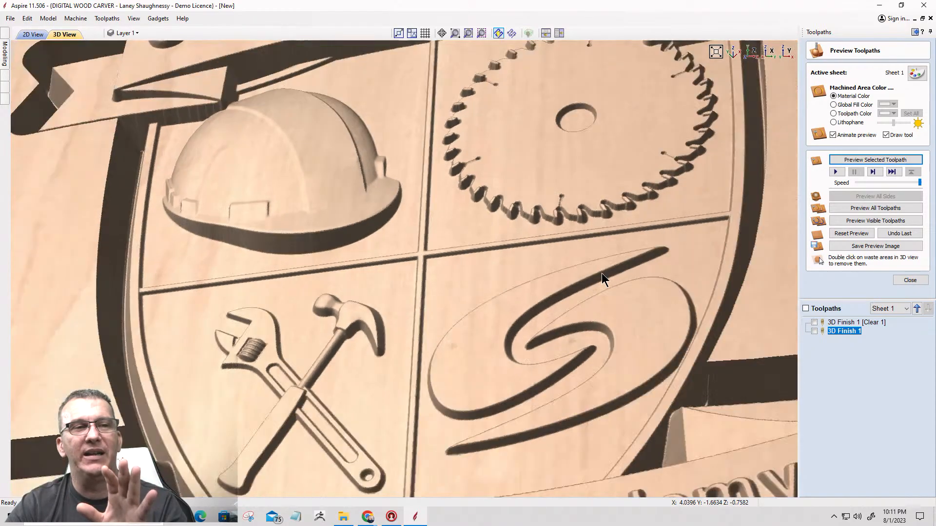
middle_drag(529, 445, 589, 332)
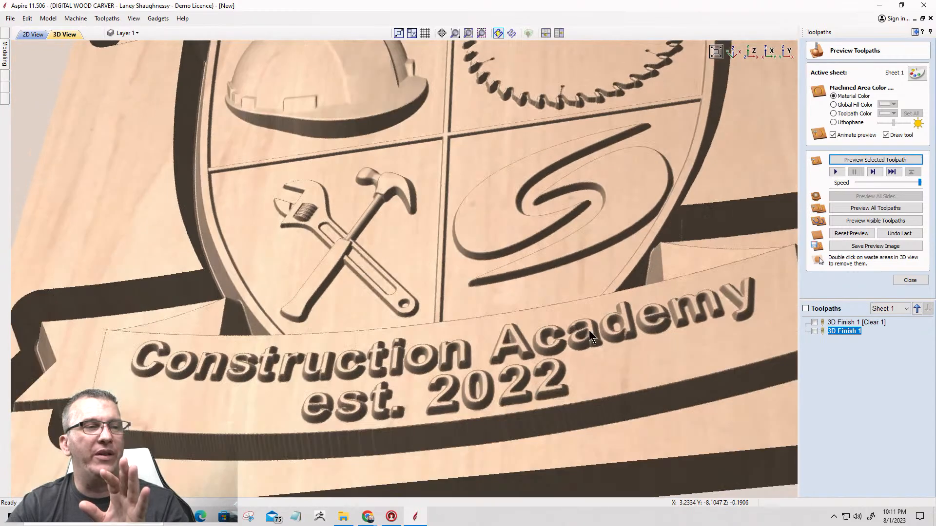
scroll(447, 350, up, 2)
middle_drag(467, 328, 588, 225)
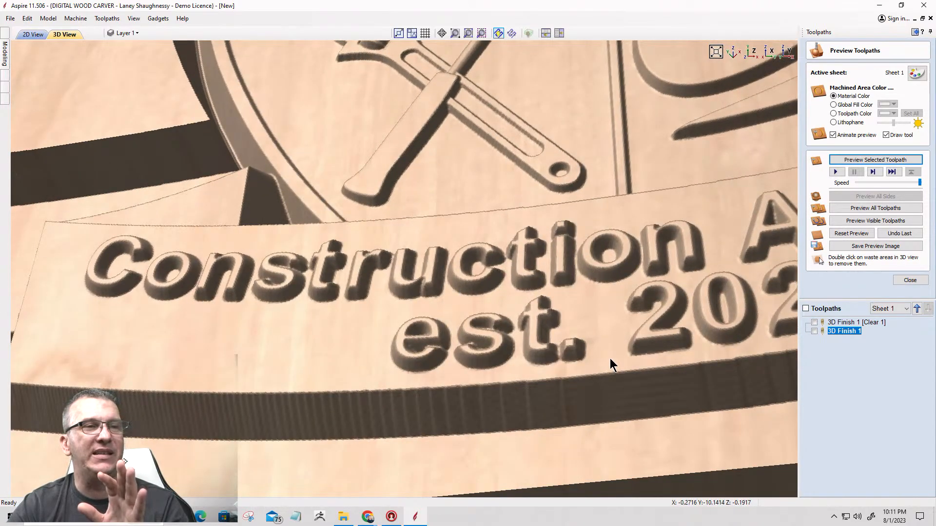
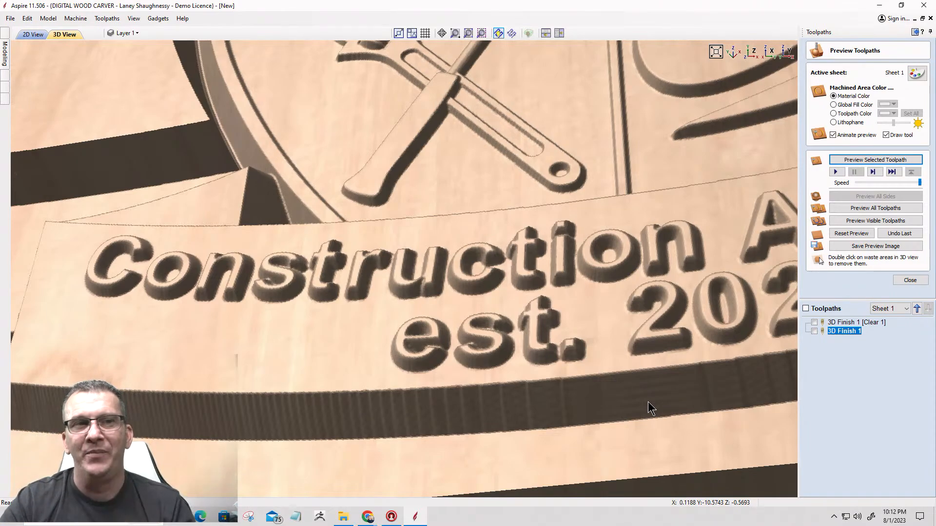
Display the 3D Finish 1 [Clear 1] toolpath lines over the preview and examine their coverage of the whole crest.
scroll(616, 297, down, 6)
scroll(596, 306, up, 2)
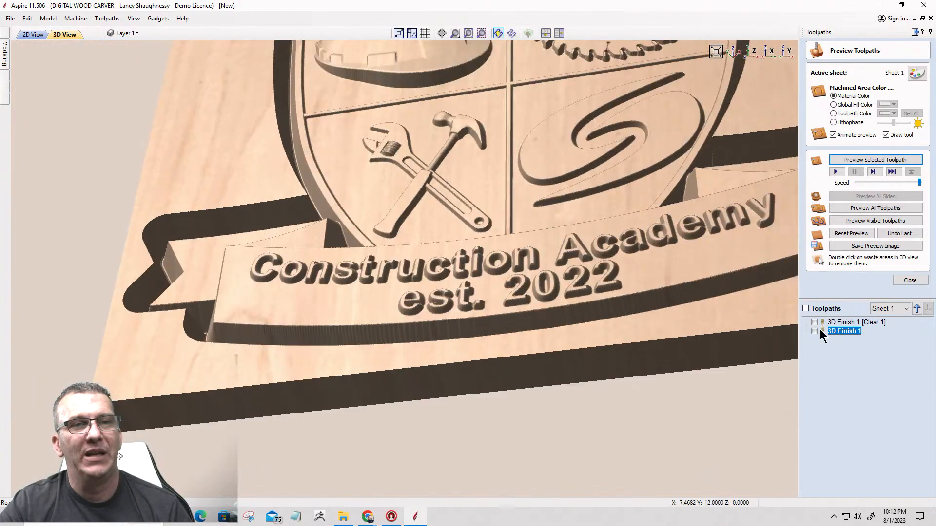
click(813, 322)
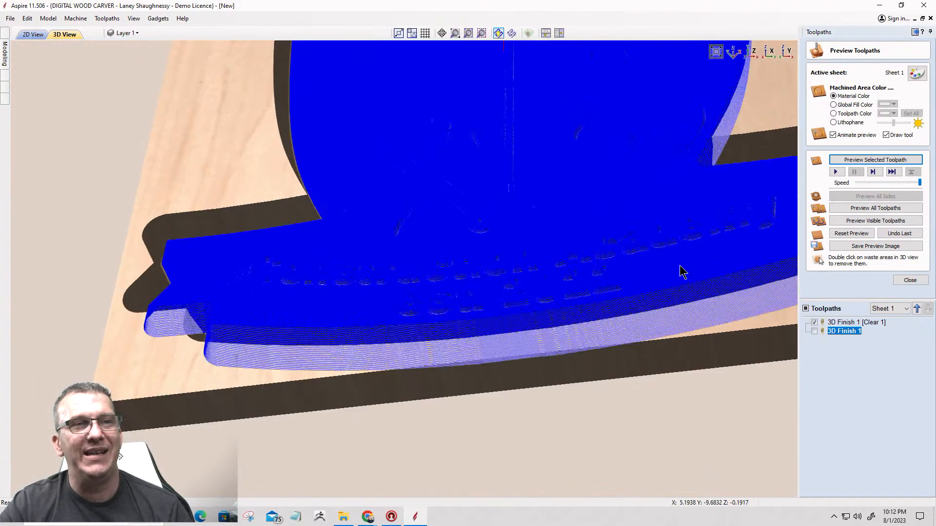
scroll(681, 271, down, 2)
middle_drag(551, 266, 498, 384)
scroll(500, 385, down, 3)
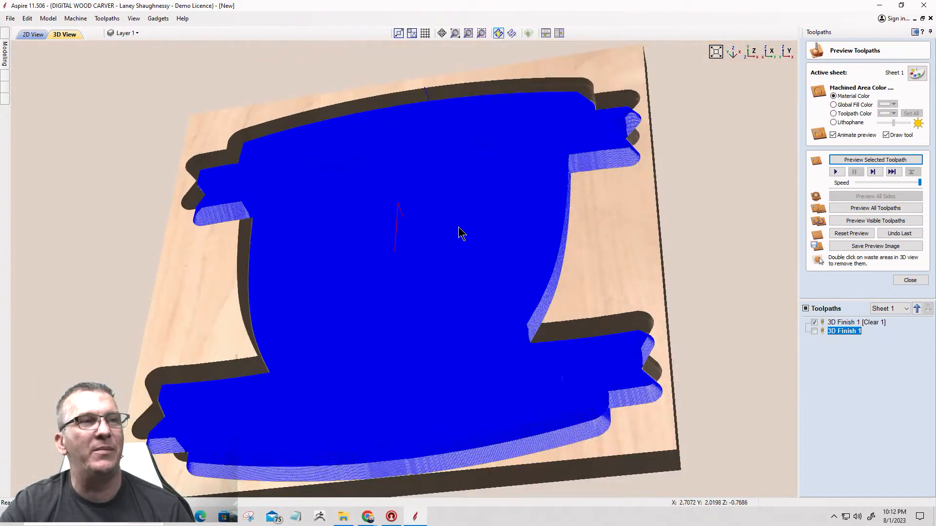
scroll(462, 232, up, 3)
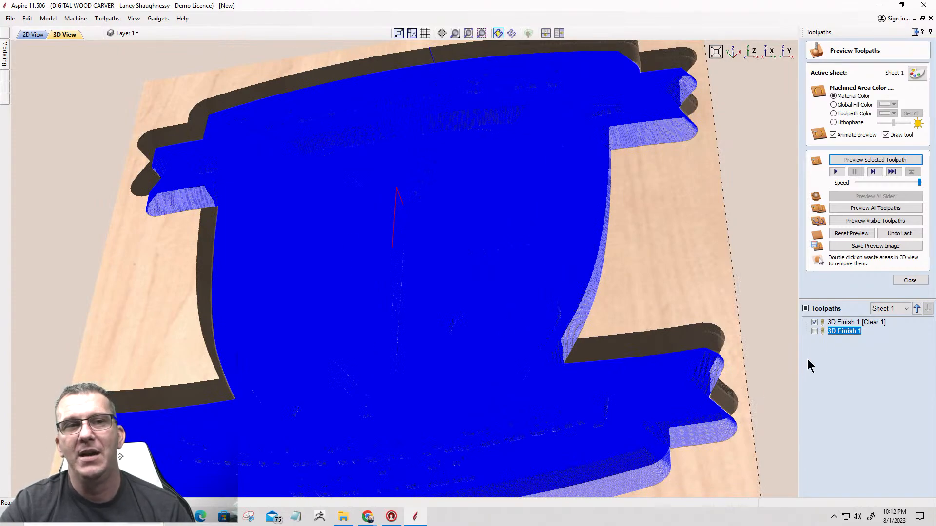
Show only the 3D Finish 1 toolpath lines and examine them around the shield's divider crossing and the saw teeth.
click(813, 322)
click(814, 331)
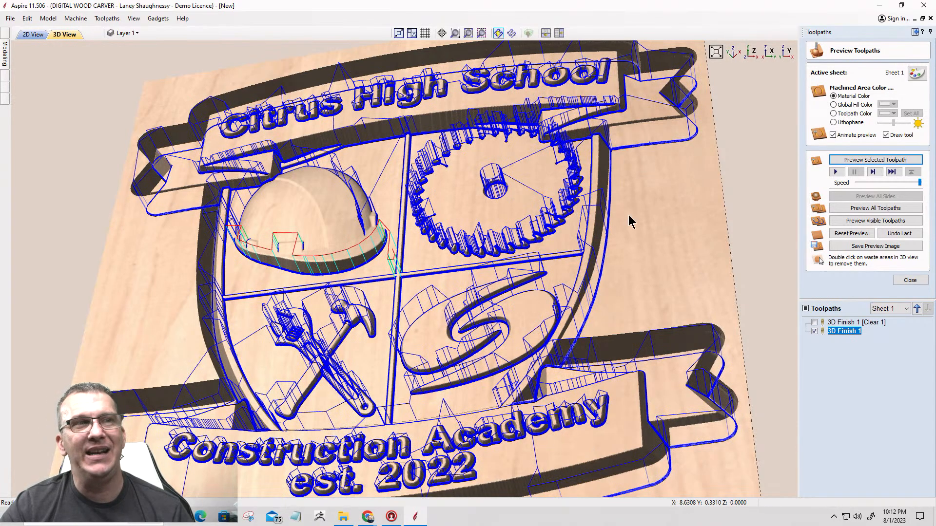
scroll(561, 243, up, 5)
scroll(549, 238, up, 3)
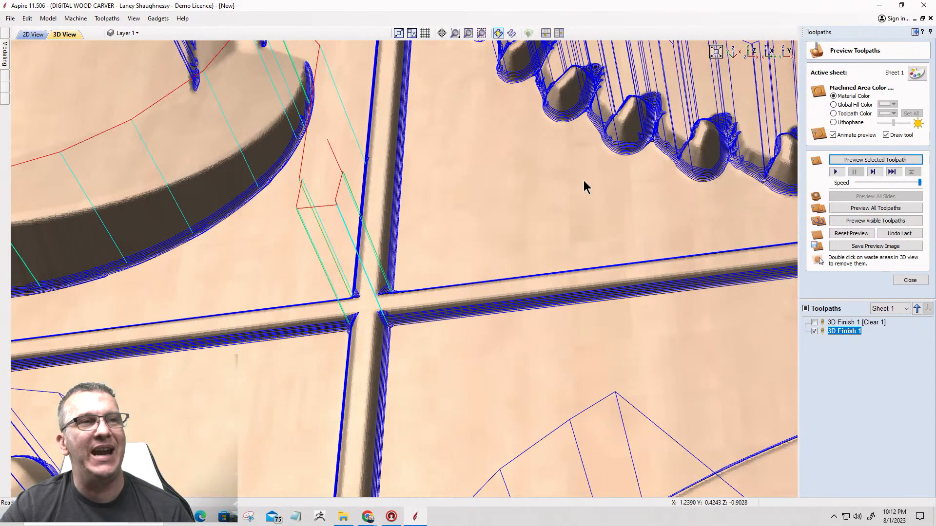
scroll(610, 167, down, 2)
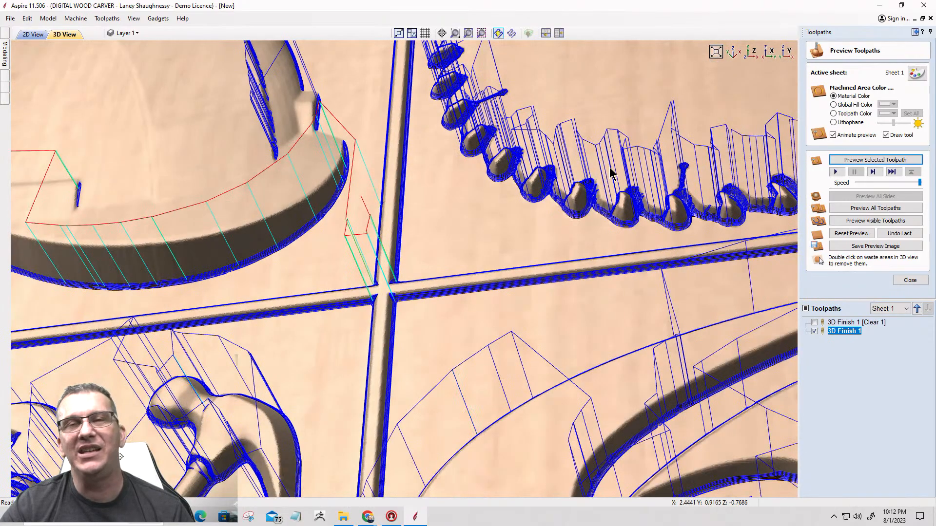
Examine the 3D Finish 1 toolpath lines over the whole crest, from the shield's emblems out to both banners.
scroll(610, 167, down, 3)
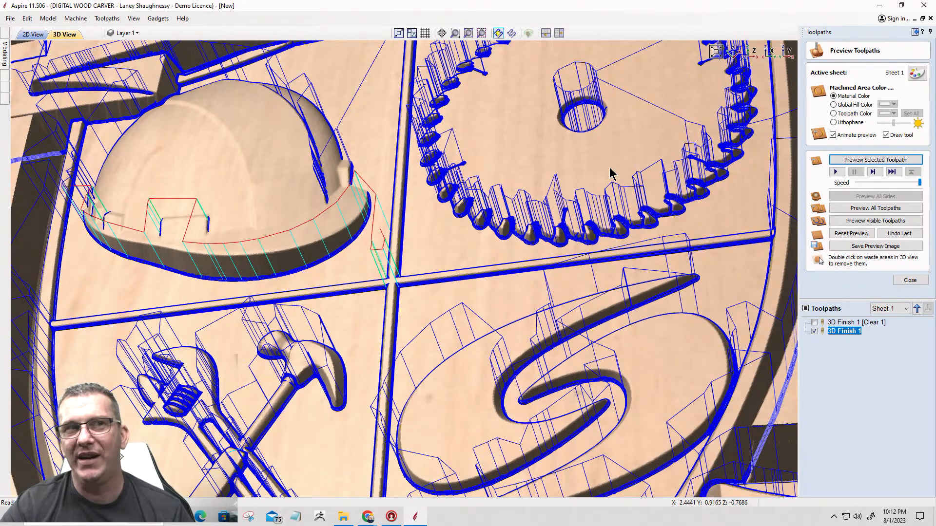
scroll(610, 170, down, 1)
scroll(610, 171, down, 1)
drag(609, 205, 636, 217)
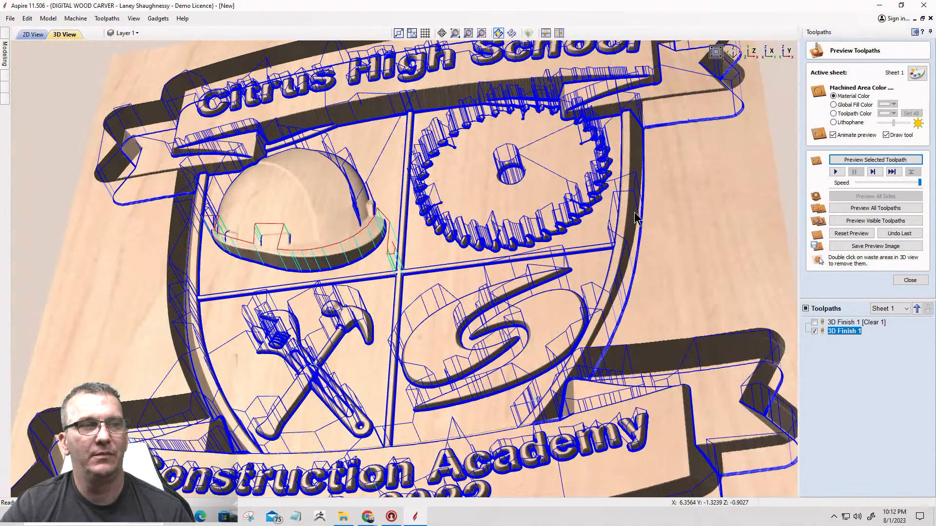
scroll(636, 218, down, 1)
mouse_move(629, 229)
middle_down()
mouse_move(649, 199)
mouse_move(631, 215)
middle_up()
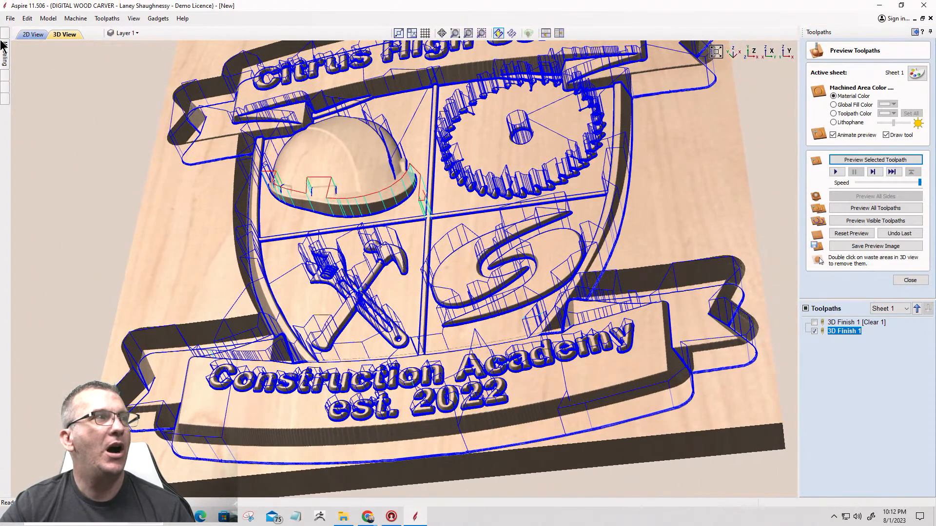
Save the crest project as "Academy Sample Model" in the User Choice Class folder inside Downloads.
click(10, 18)
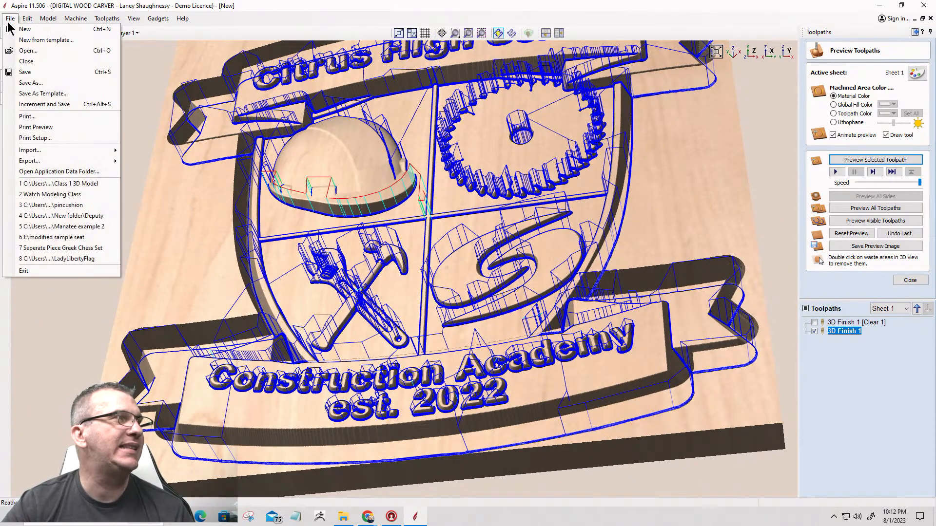
click(20, 83)
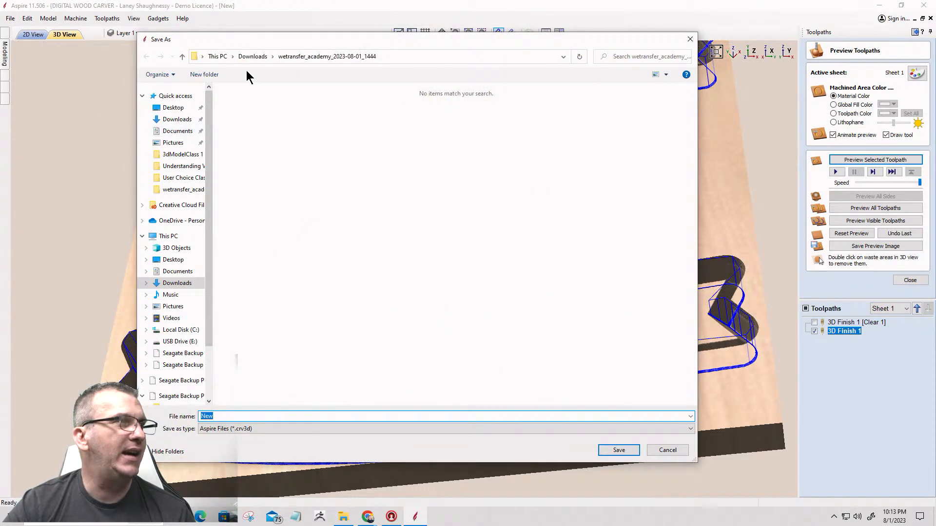
click(254, 57)
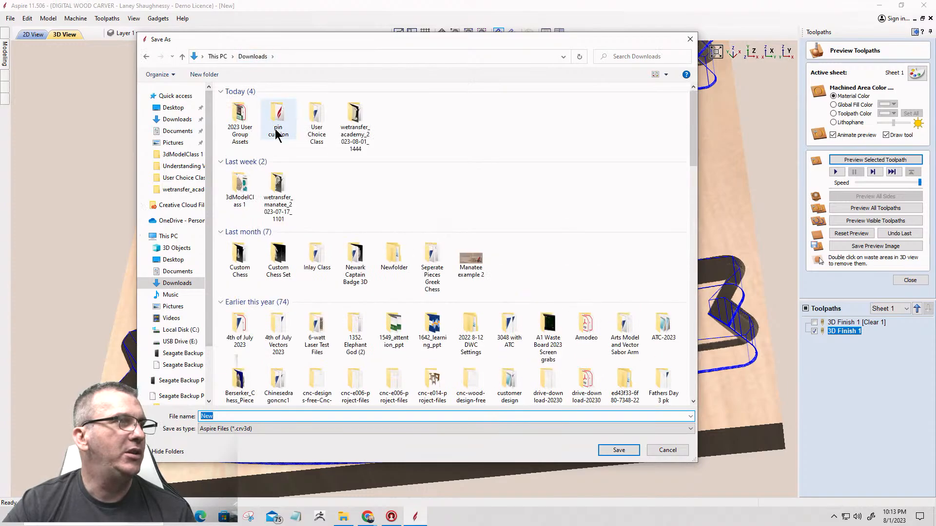
double_click(315, 116)
double_click(235, 417)
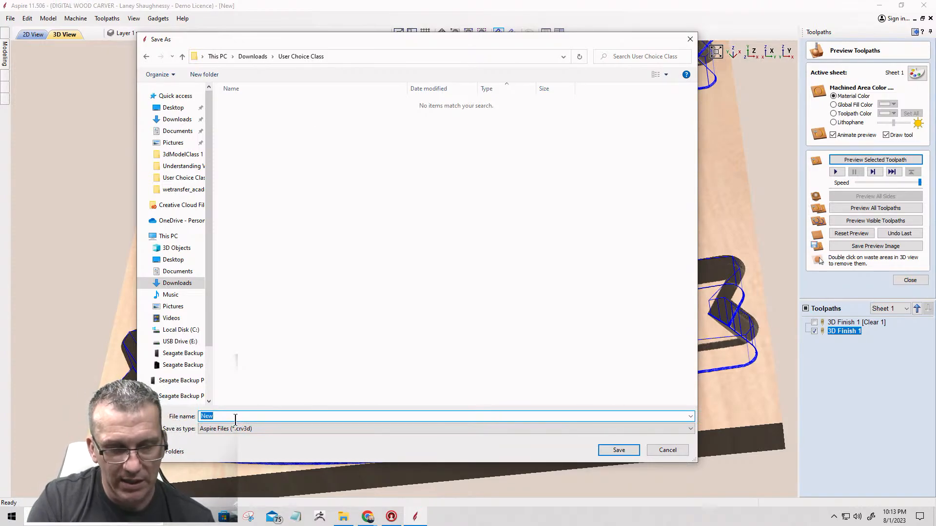
text(Acea)
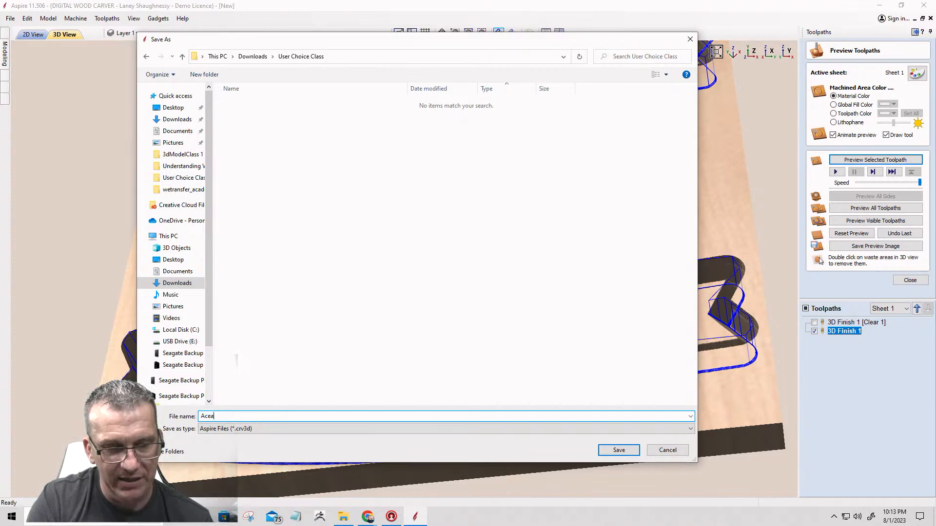
key(BackSpace)
key(BackSpace)
text(ad)
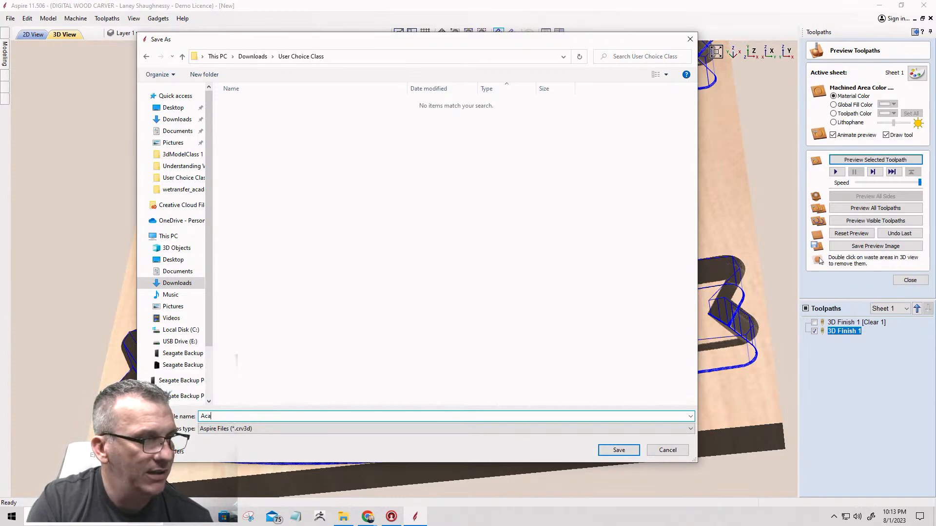
text(e)
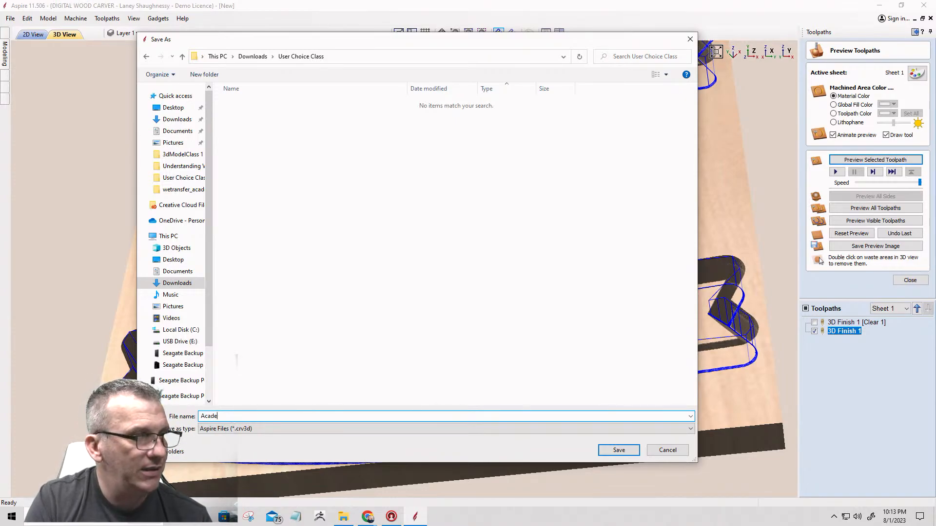
text(my)
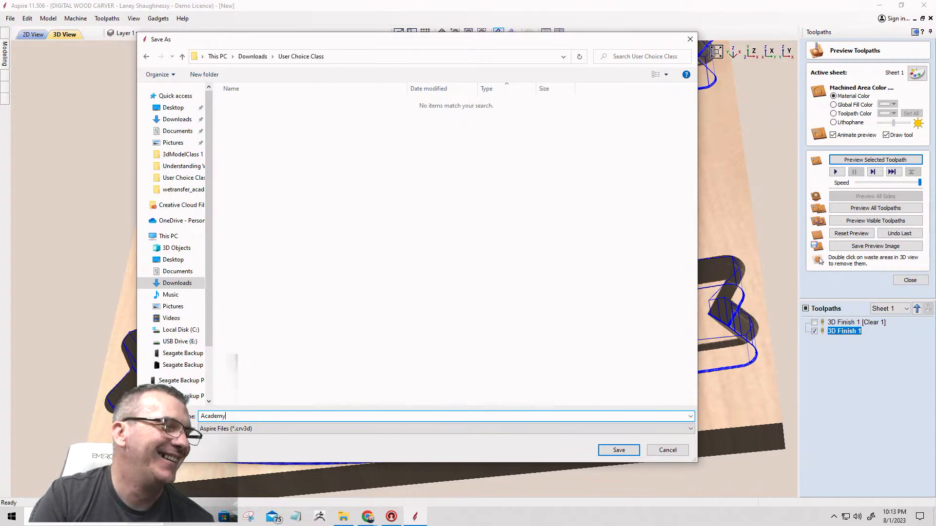
text( Sample Model)
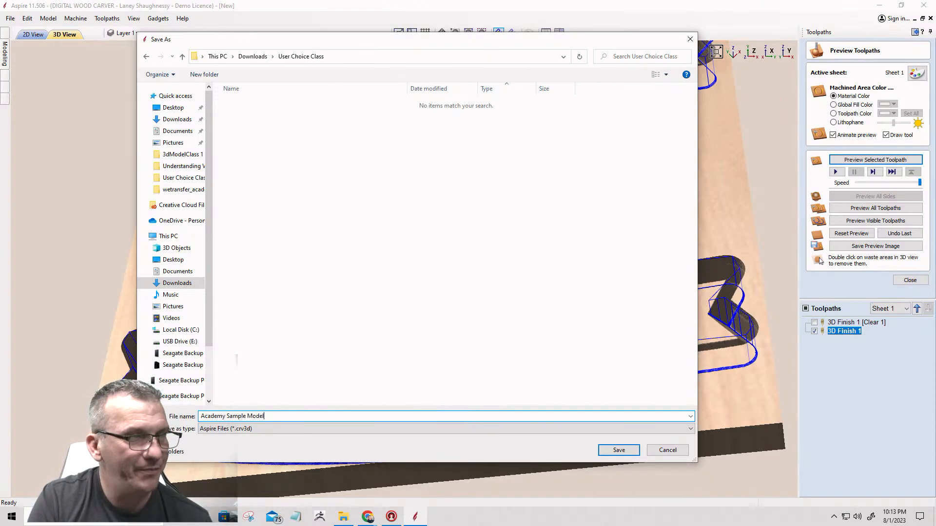
key(Return)
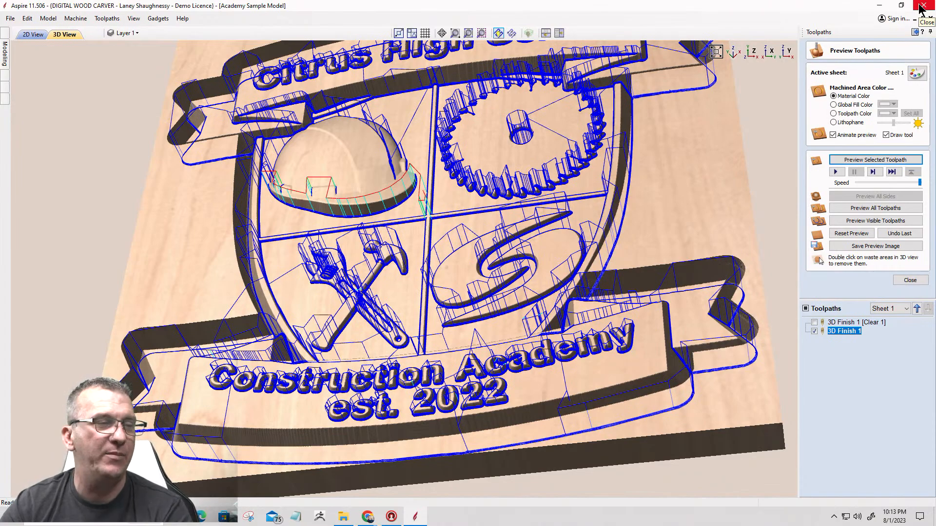
Close the crest project and open the recent file pincushion.crv3d.
click(10, 18)
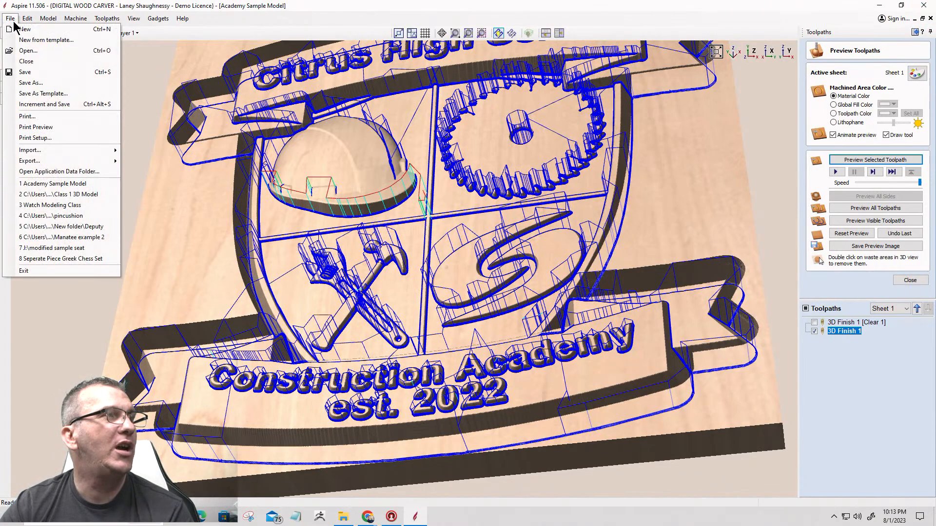
click(26, 62)
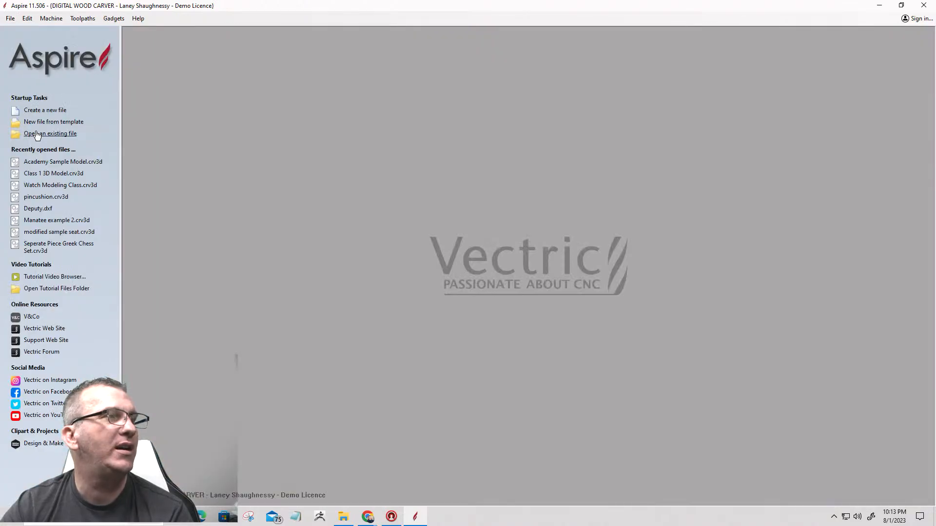
click(39, 198)
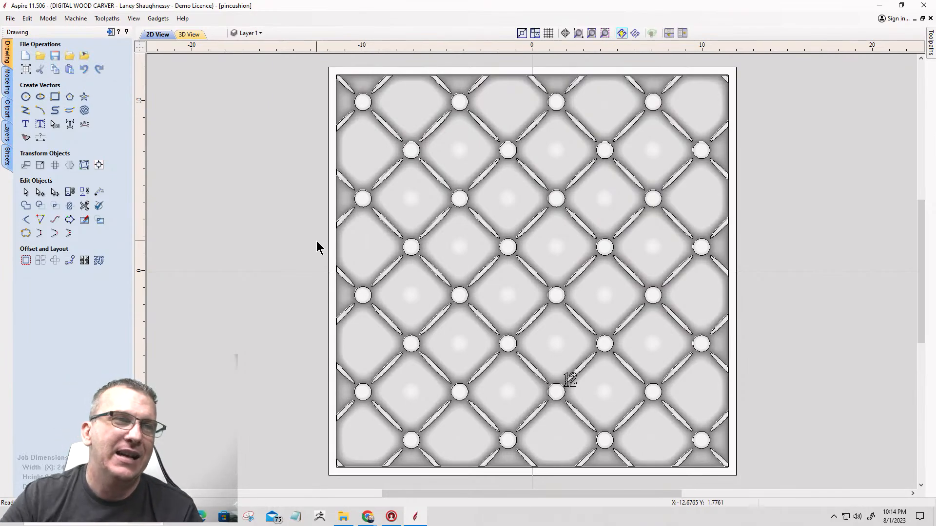
Show the pincushion model in 3D and examine its buttons, creases and puffed diamonds up close.
click(189, 34)
mouse_move(451, 393)
mouse_down()
mouse_move(506, 253)
mouse_move(506, 330)
mouse_up()
scroll(507, 329, up, 5)
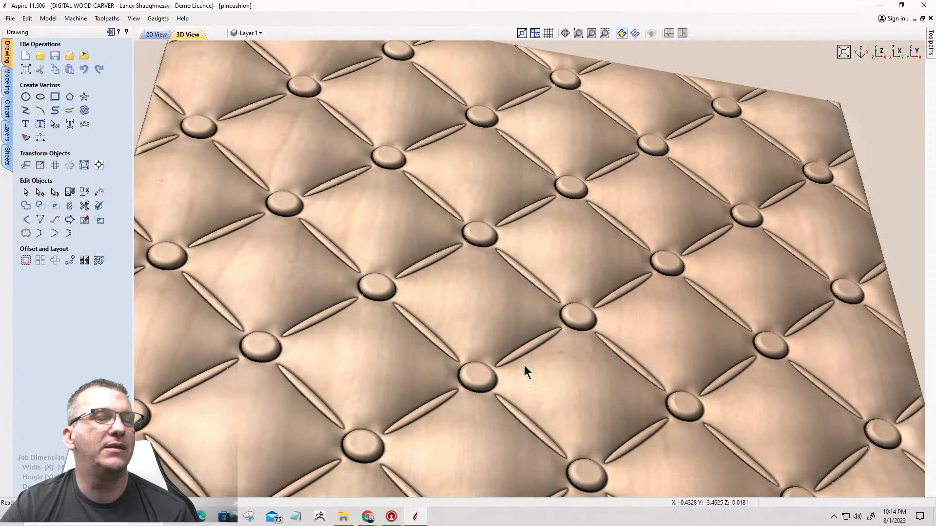
mouse_move(573, 360)
mouse_down()
mouse_move(566, 314)
mouse_move(495, 323)
mouse_move(491, 348)
mouse_move(570, 353)
mouse_up()
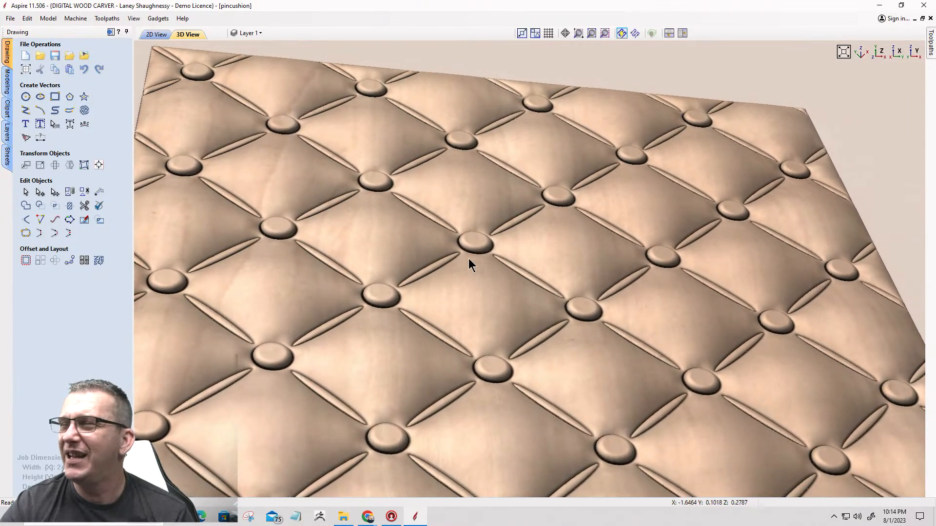
drag(469, 262, 411, 261)
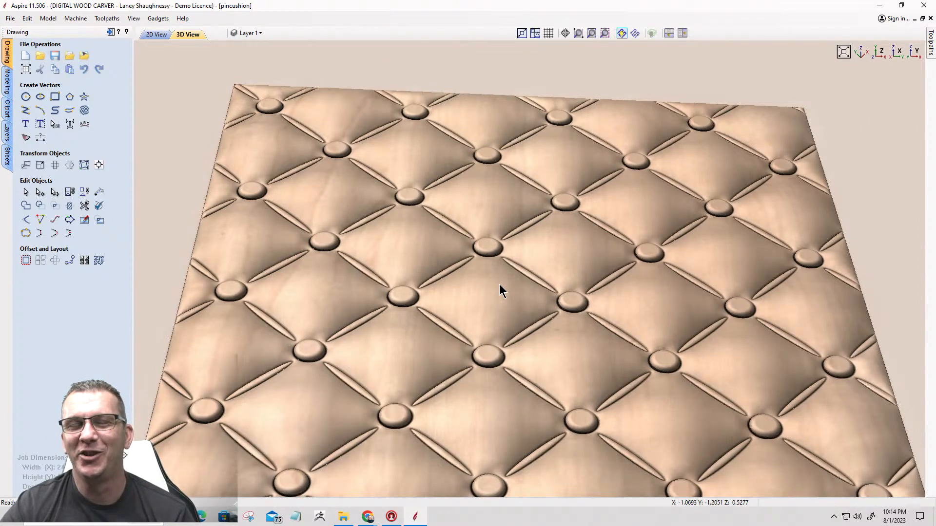
scroll(500, 283, down, 2)
drag(491, 310, 492, 399)
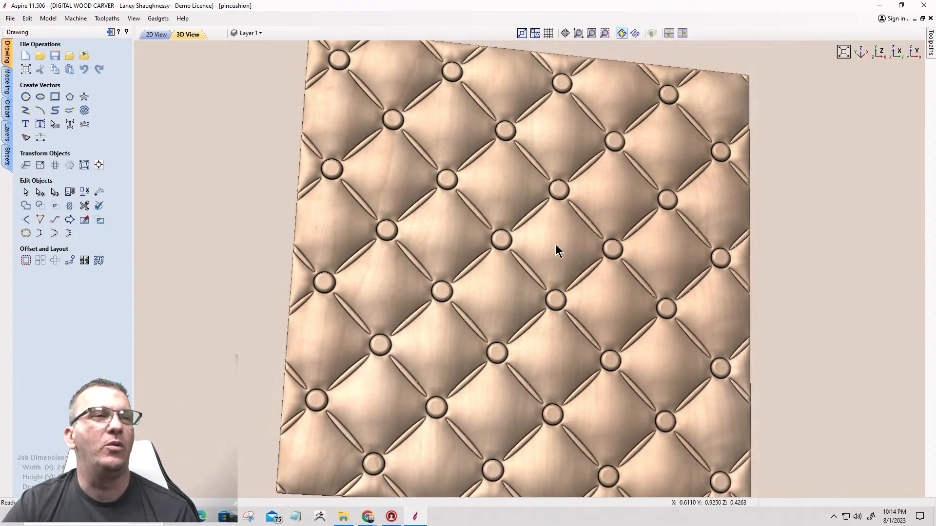
Inspect the pincushion panel's raised profile from a low angle and its complete button pattern from above.
drag(554, 244, 522, 391)
drag(534, 337, 508, 234)
scroll(509, 307, up, 5)
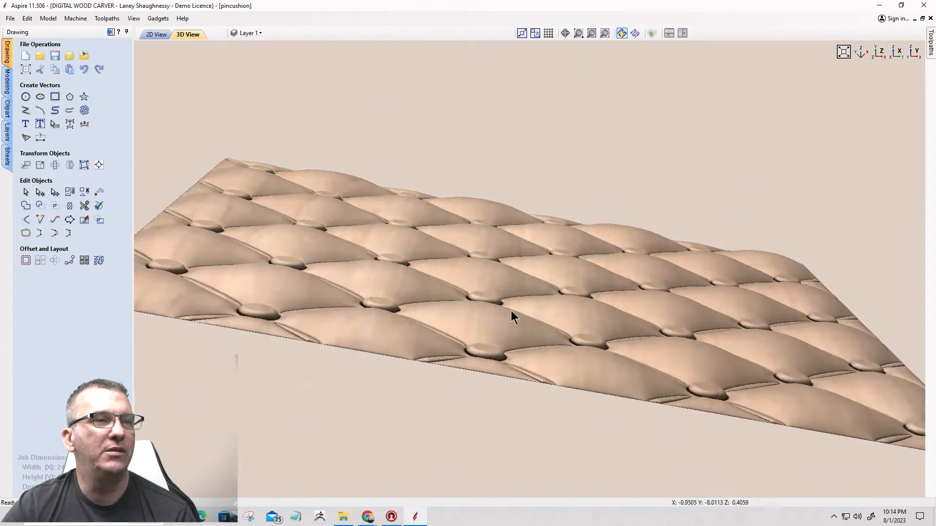
drag(505, 289, 464, 388)
scroll(461, 373, down, 5)
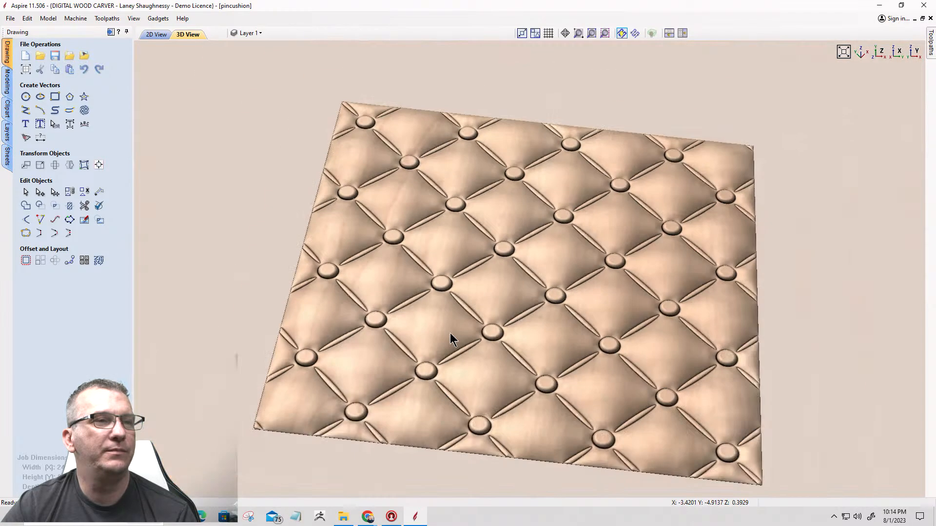
drag(460, 292, 543, 349)
drag(547, 317, 453, 268)
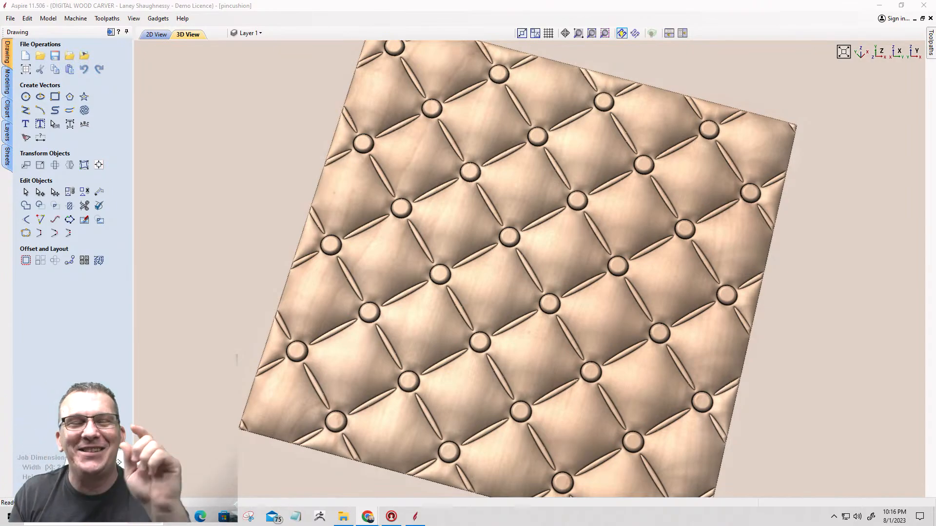
Examine the tufted panel's overall shape from an oblique angle and from overhead.
drag(528, 402, 533, 288)
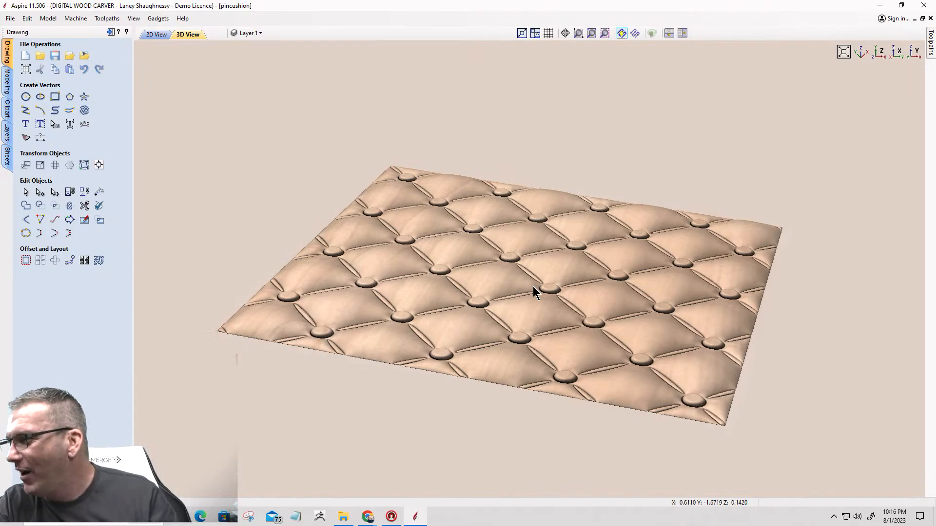
scroll(536, 307, up, 8)
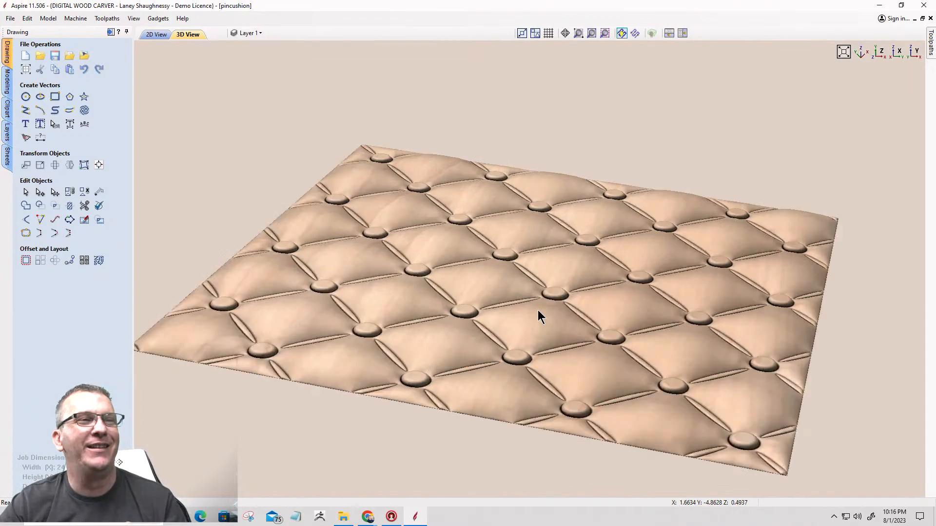
scroll(527, 363, down, 8)
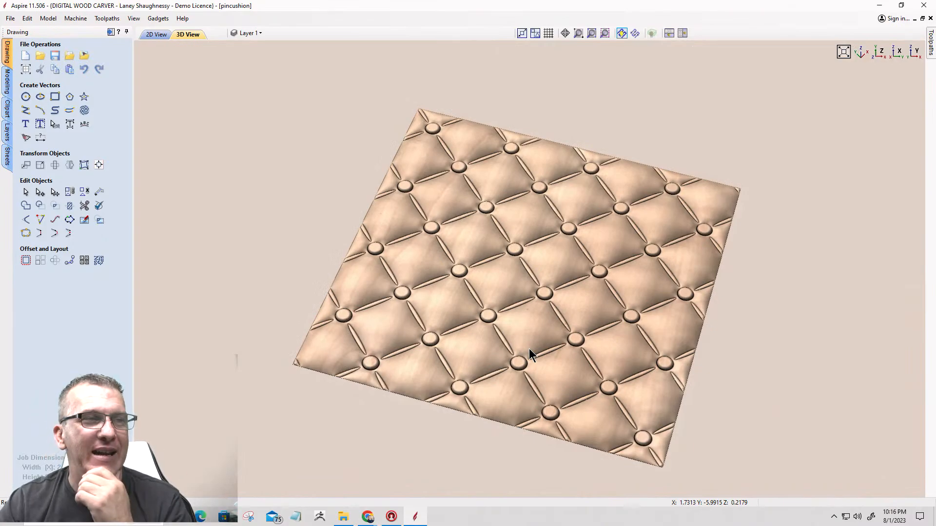
drag(484, 354, 412, 205)
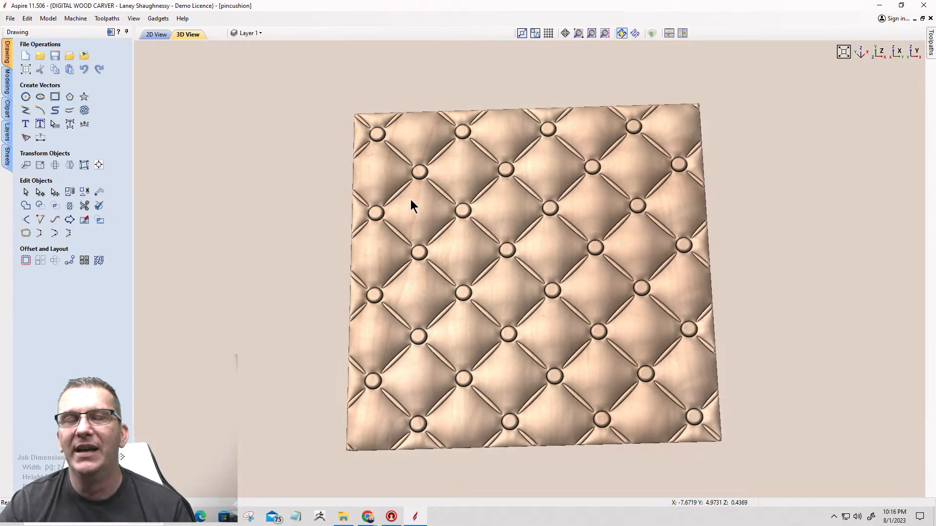
drag(495, 243, 525, 187)
Show the pincushion layout in 2D and examine the arrangement of its button circles and diagonal creases.
click(156, 34)
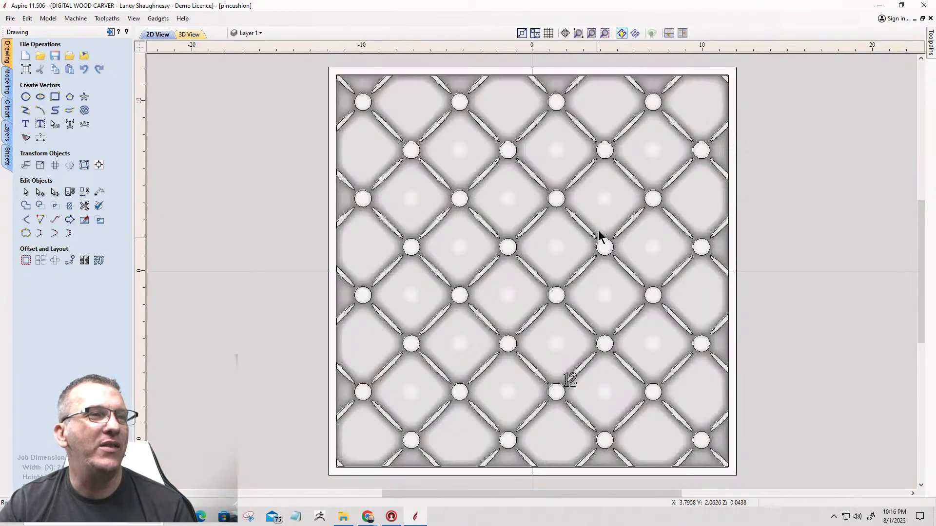
scroll(552, 216, up, 3)
scroll(552, 217, down, 2)
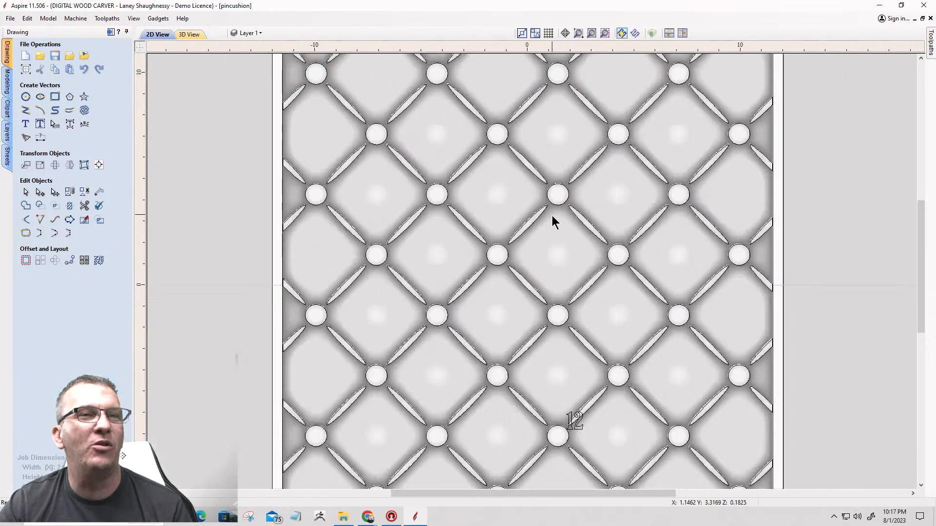
scroll(552, 219, down, 3)
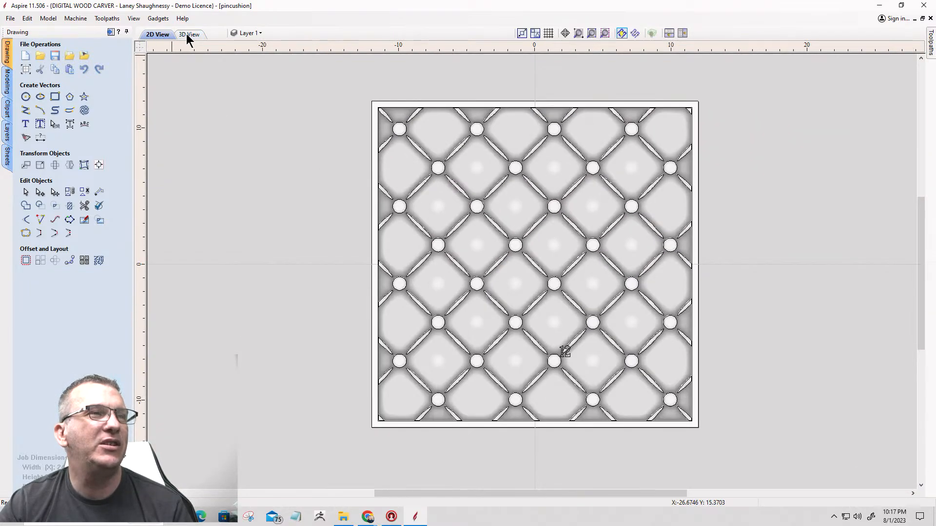
Inspect the buttons and creases up close in 3D, then return to the 2D layout.
click(186, 34)
scroll(544, 315, up, 4)
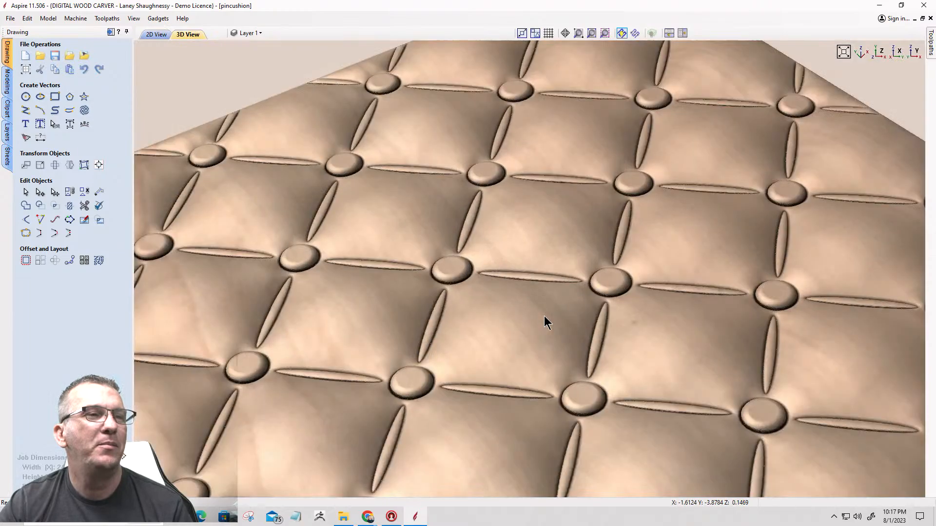
mouse_move(544, 316)
mouse_down()
mouse_move(518, 319)
mouse_move(531, 264)
mouse_move(525, 340)
mouse_move(685, 314)
mouse_move(726, 253)
mouse_move(721, 246)
mouse_move(723, 322)
mouse_up()
click(156, 35)
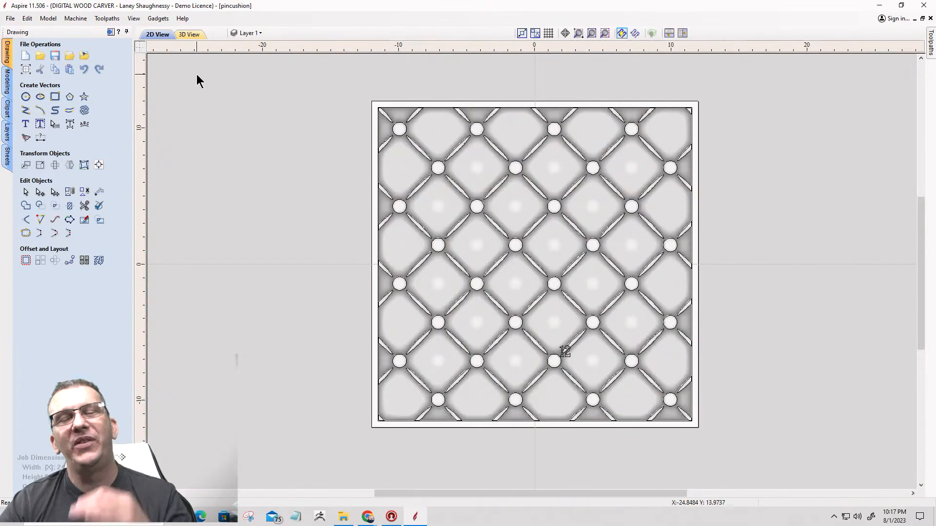